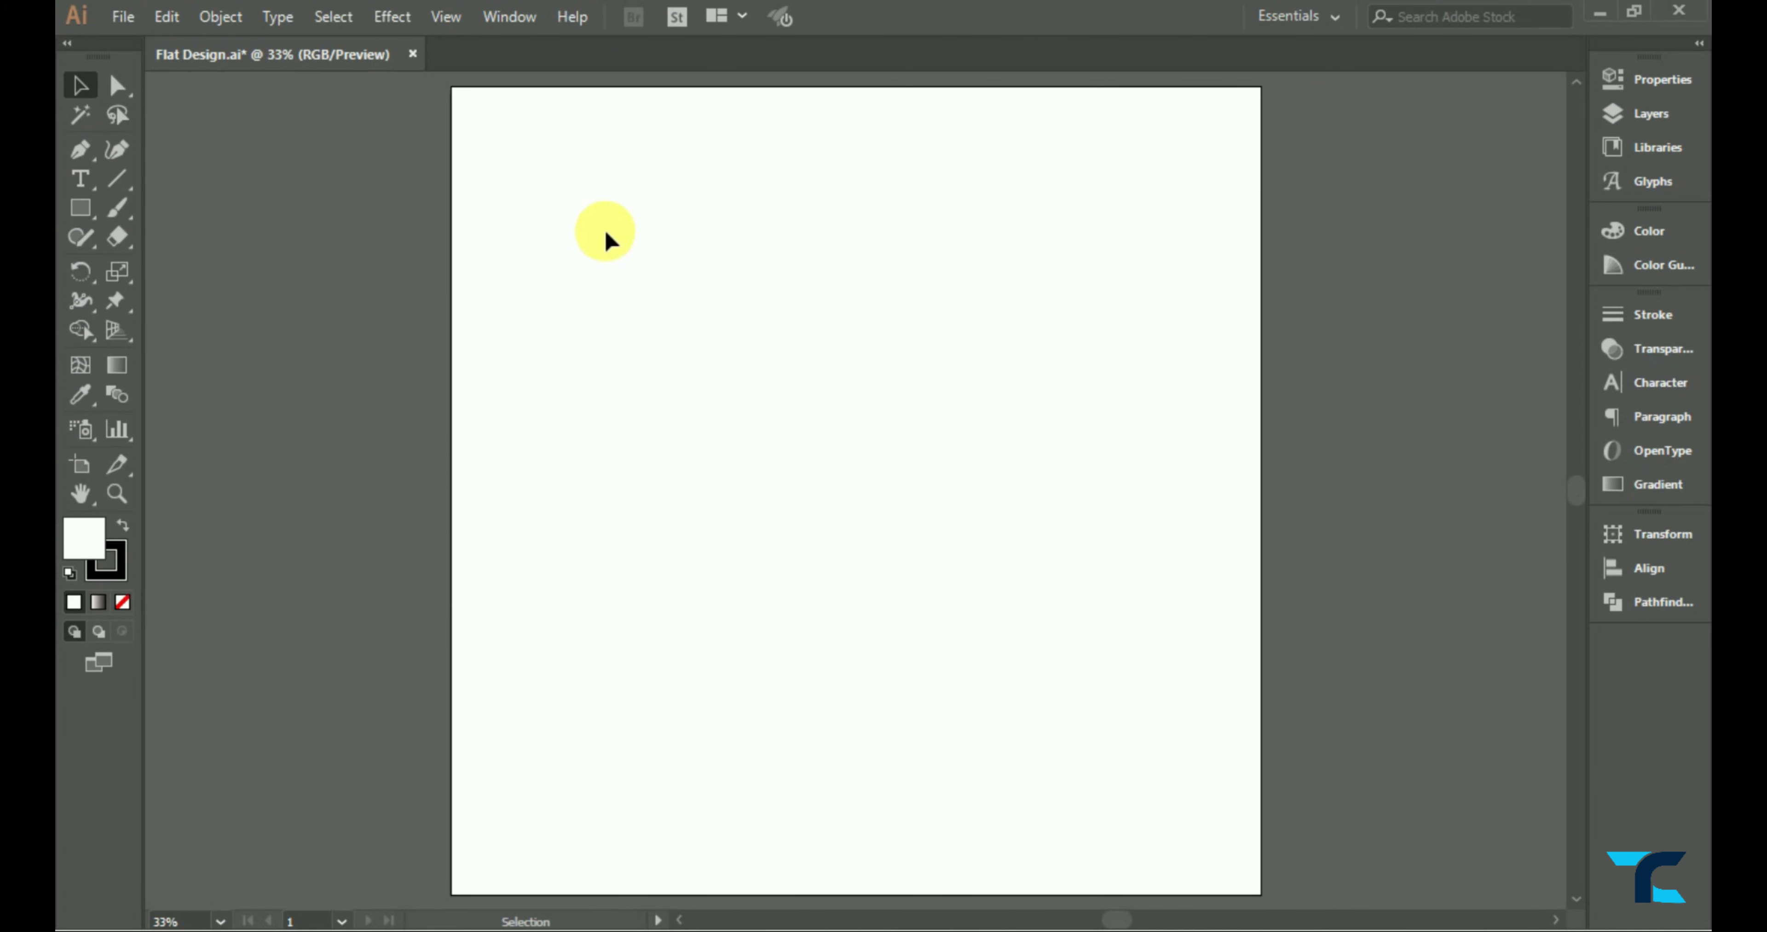
- Begin the unfilled bob-hair outline with curved anchors down the hair's right side
mouse_move(1063, 379)
mouse_down()
mouse_move(1087, 329)
mouse_move(1076, 286)
mouse_move(96, 552)
mouse_up()
click(122, 602)
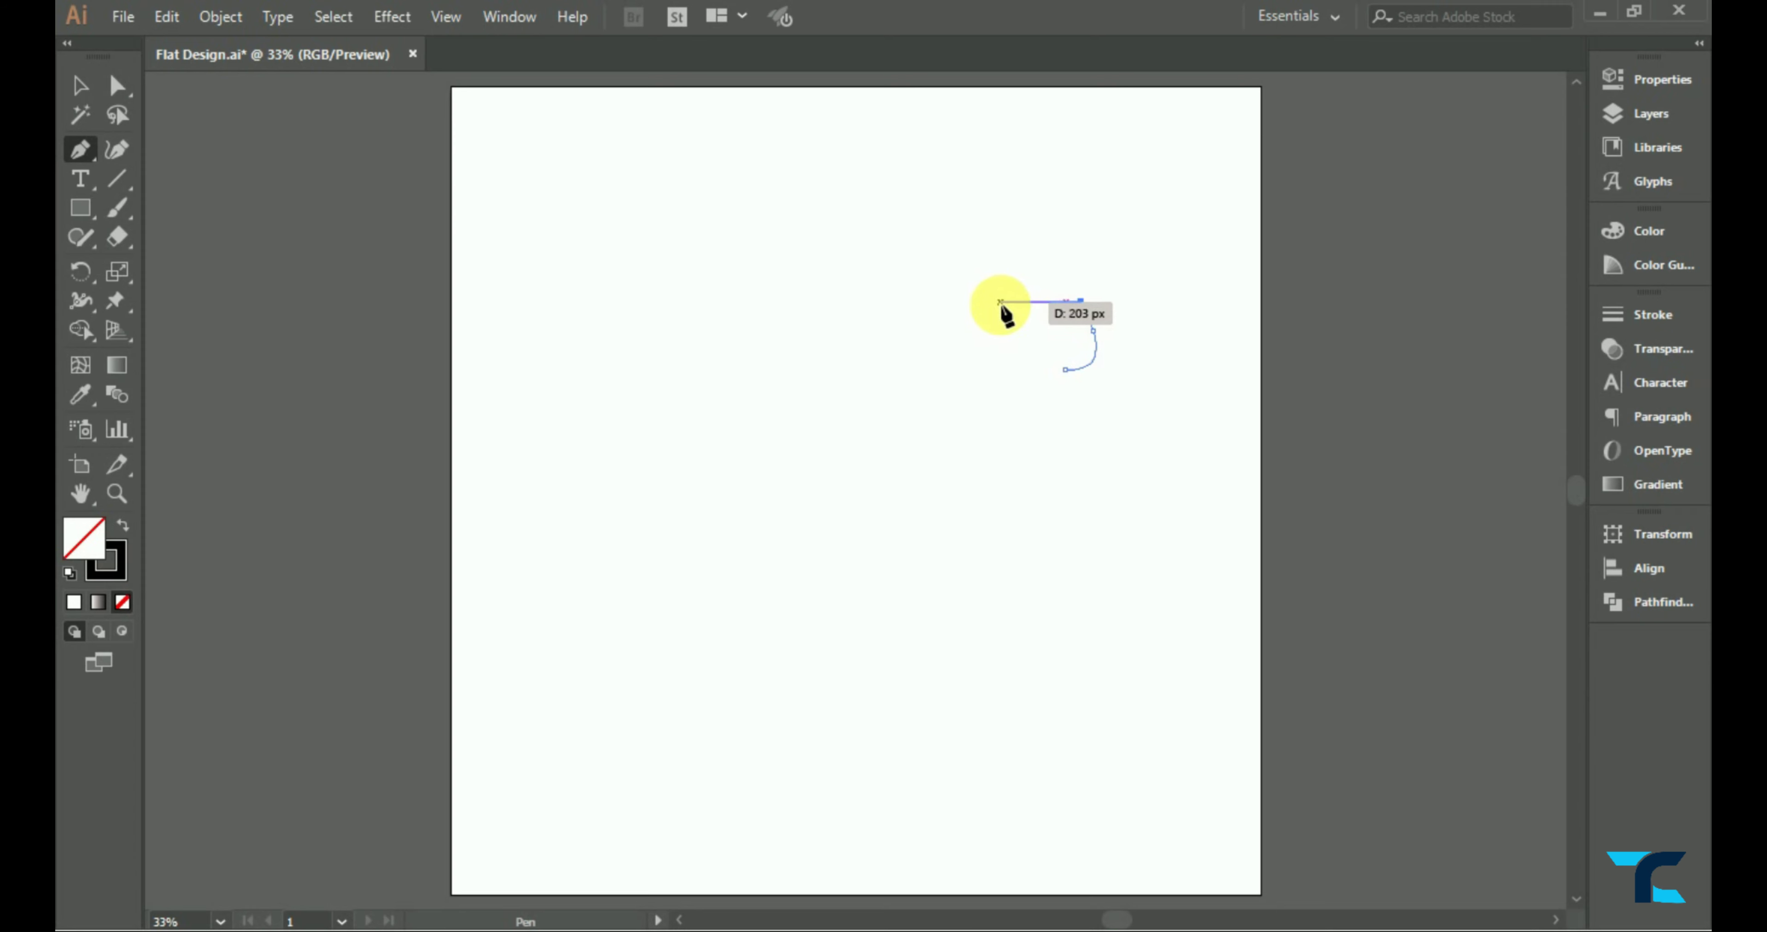
drag(1018, 304, 1006, 346)
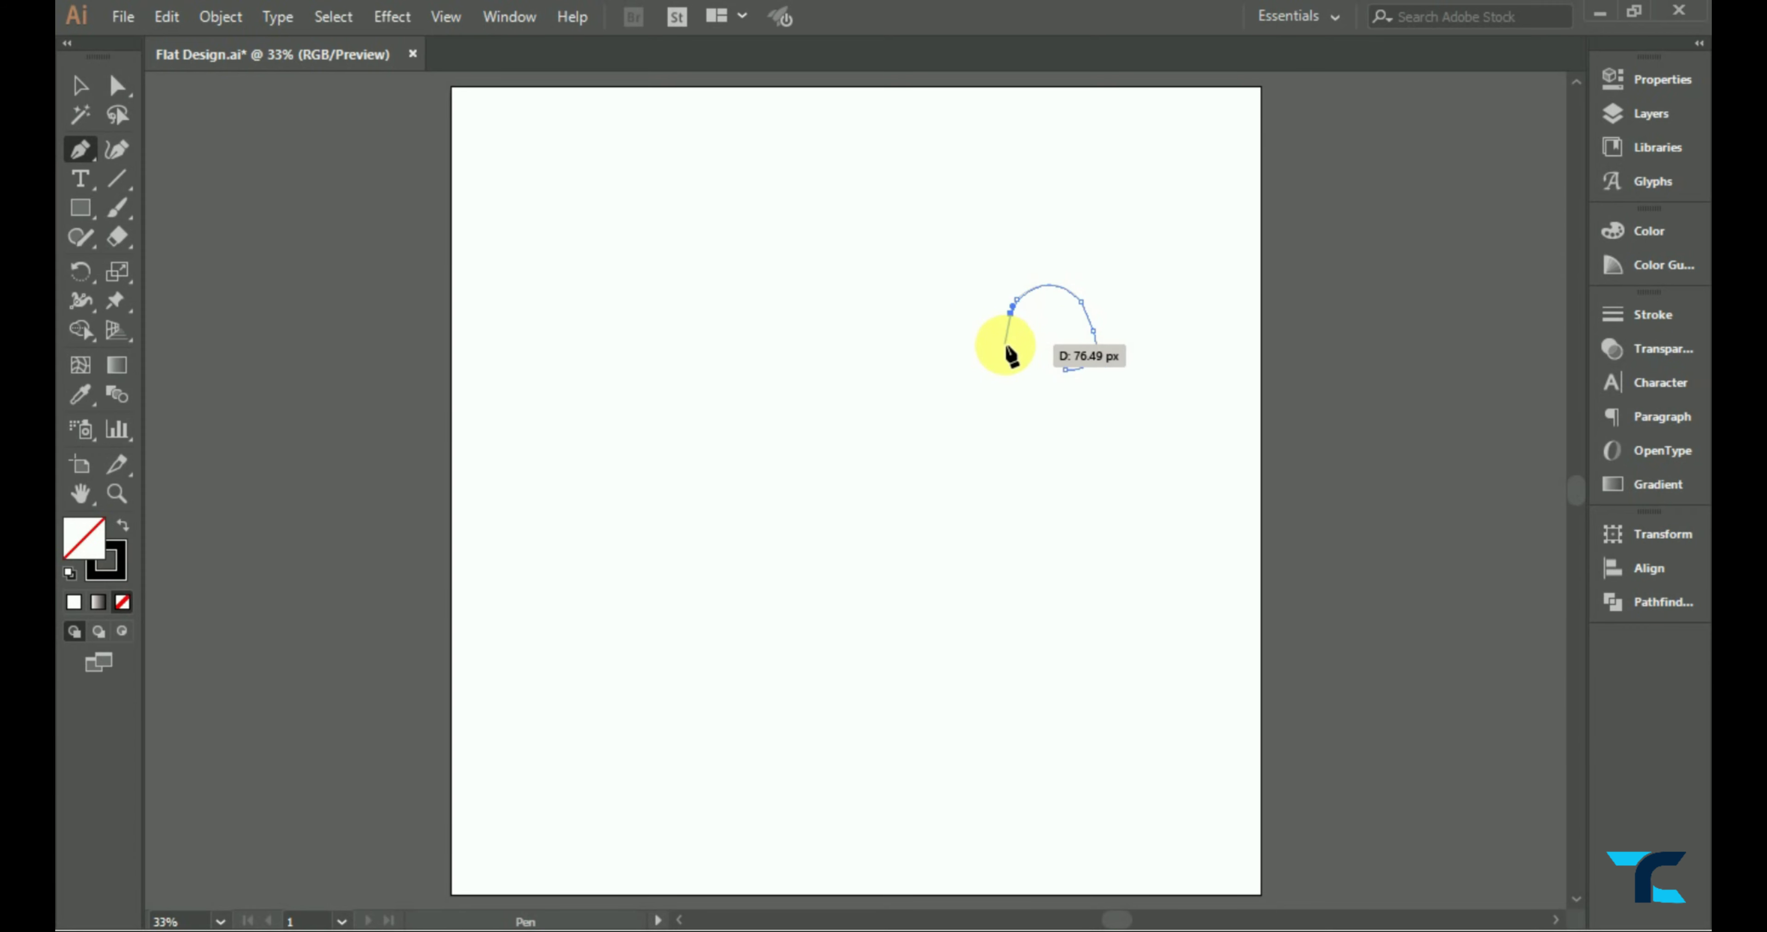
key(ctrl+1)
drag(960, 387, 958, 433)
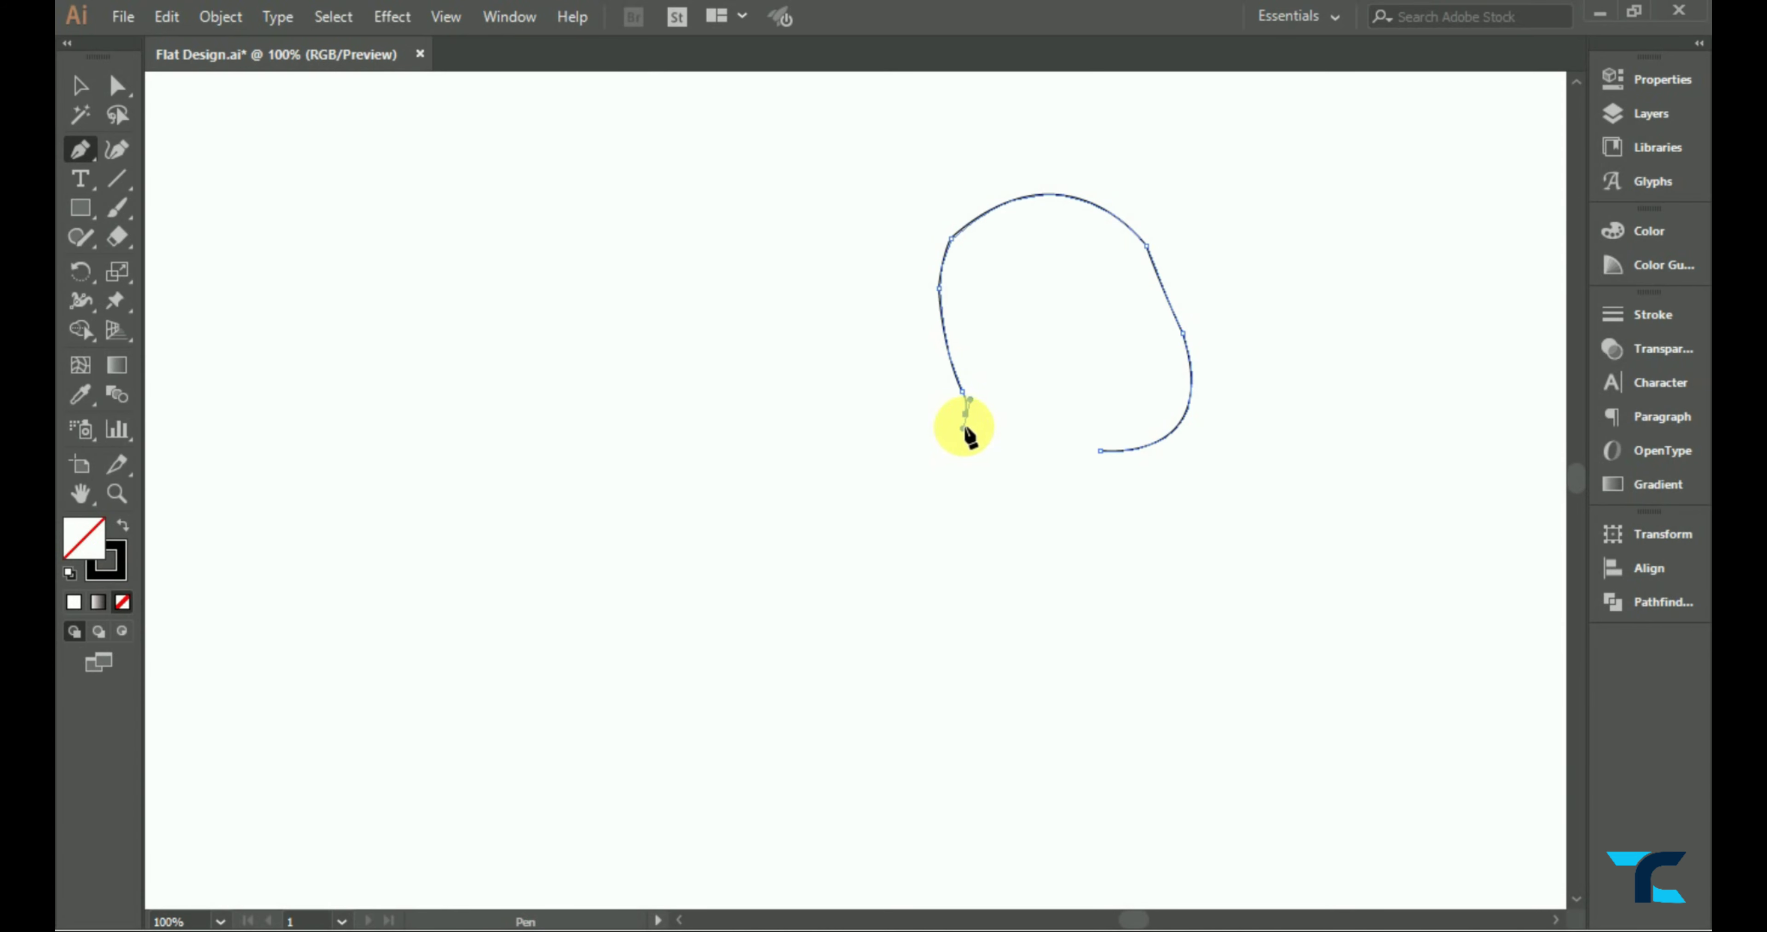
key(ctrl+0)
mouse_move(1065, 370)
mouse_down()
mouse_move(1107, 396)
mouse_move(1043, 372)
mouse_move(998, 393)
mouse_up()
- Curve the inner hair edge around the face and crown, then place the final point
key(ctrl+equal)
drag(1015, 280, 1008, 269)
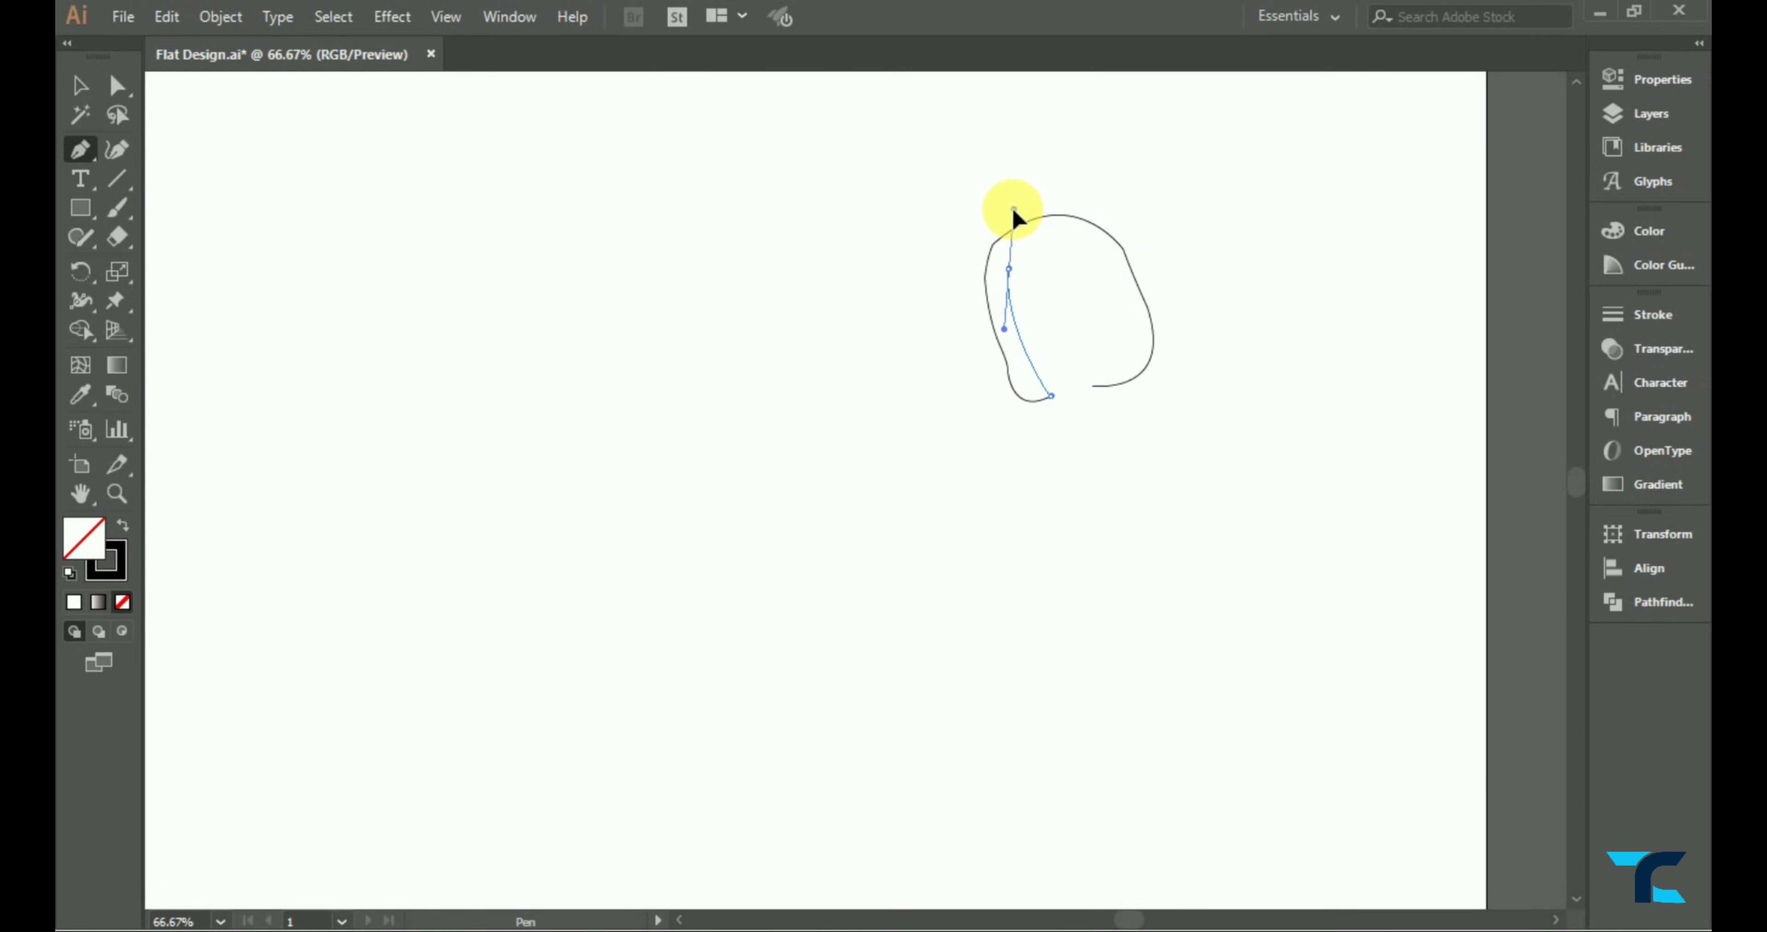
mouse_move(1025, 192)
mouse_down()
mouse_move(991, 153)
mouse_move(1030, 209)
mouse_up()
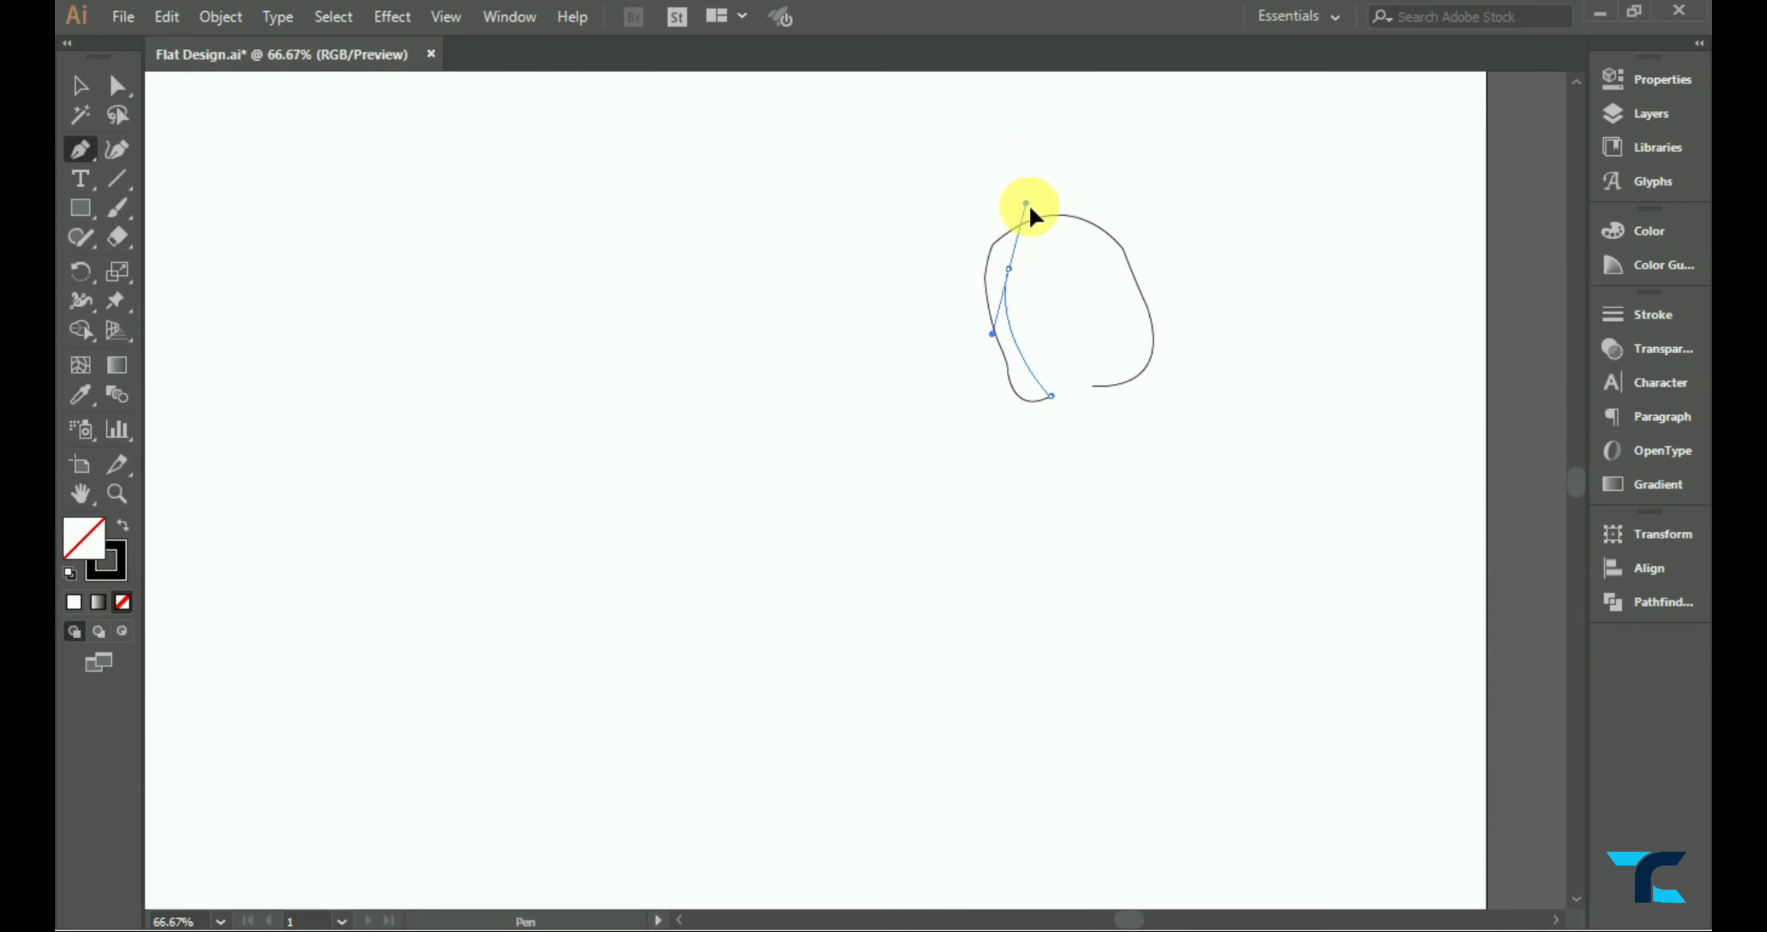
key(ctrl+minus)
mouse_move(1015, 367)
mouse_down()
mouse_move(1066, 303)
mouse_move(1066, 369)
mouse_up()
key(ctrl+minus)
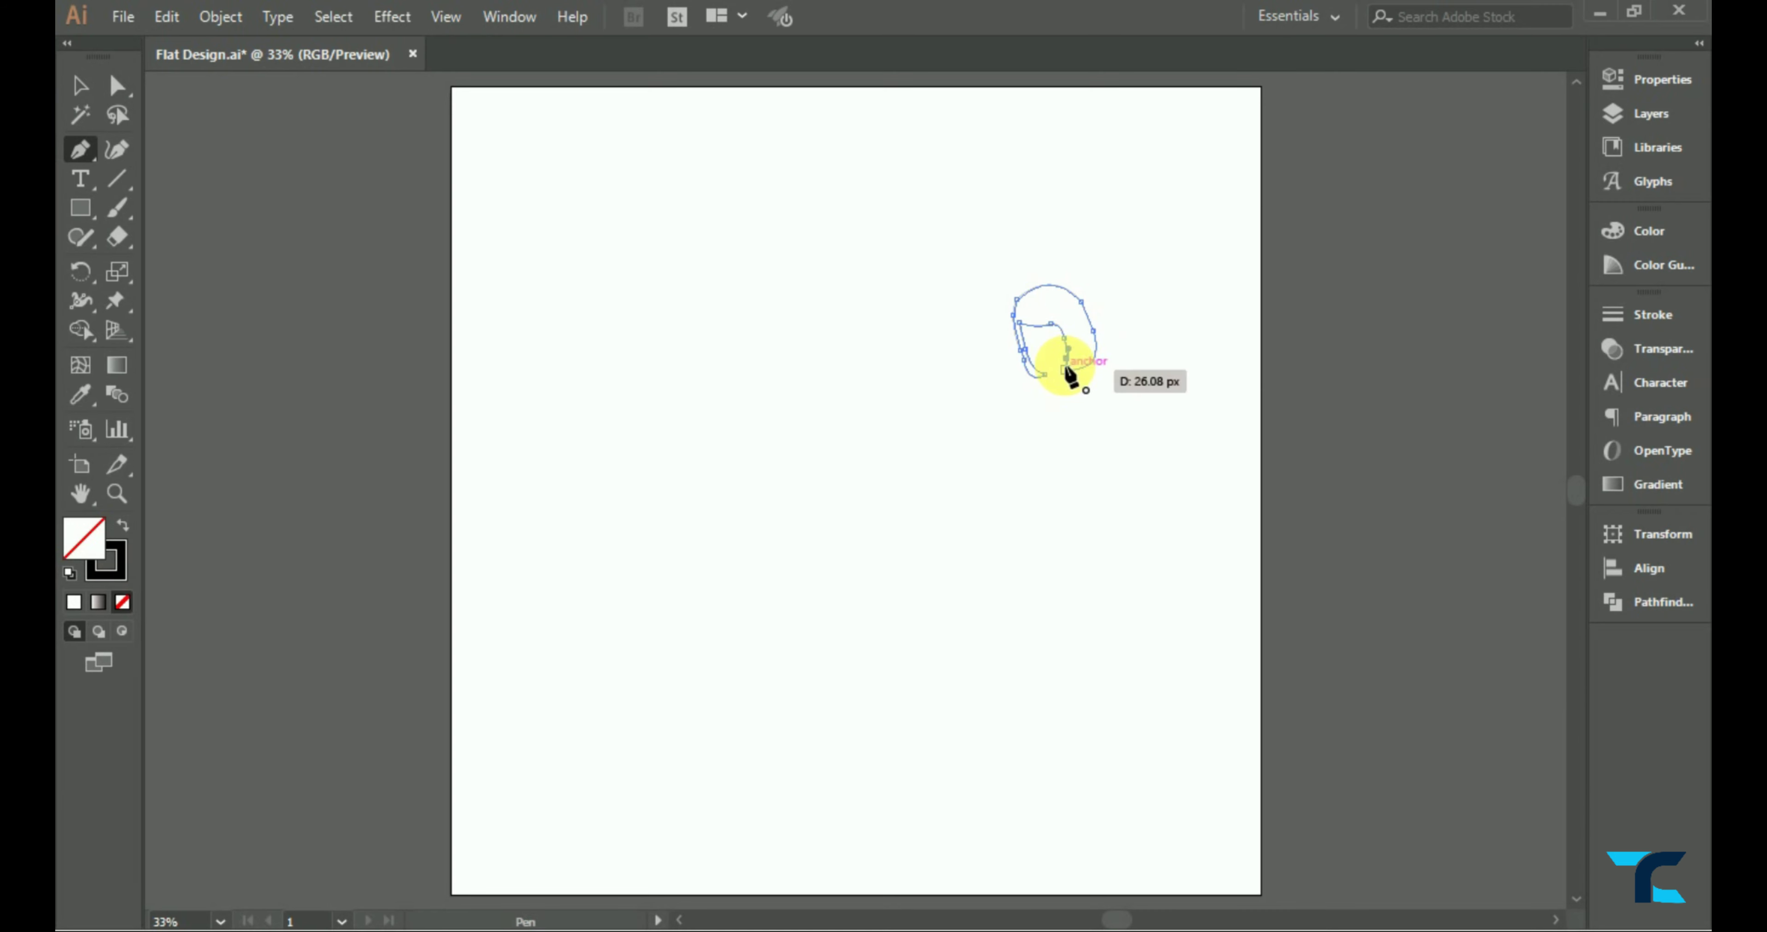
click(1088, 375)
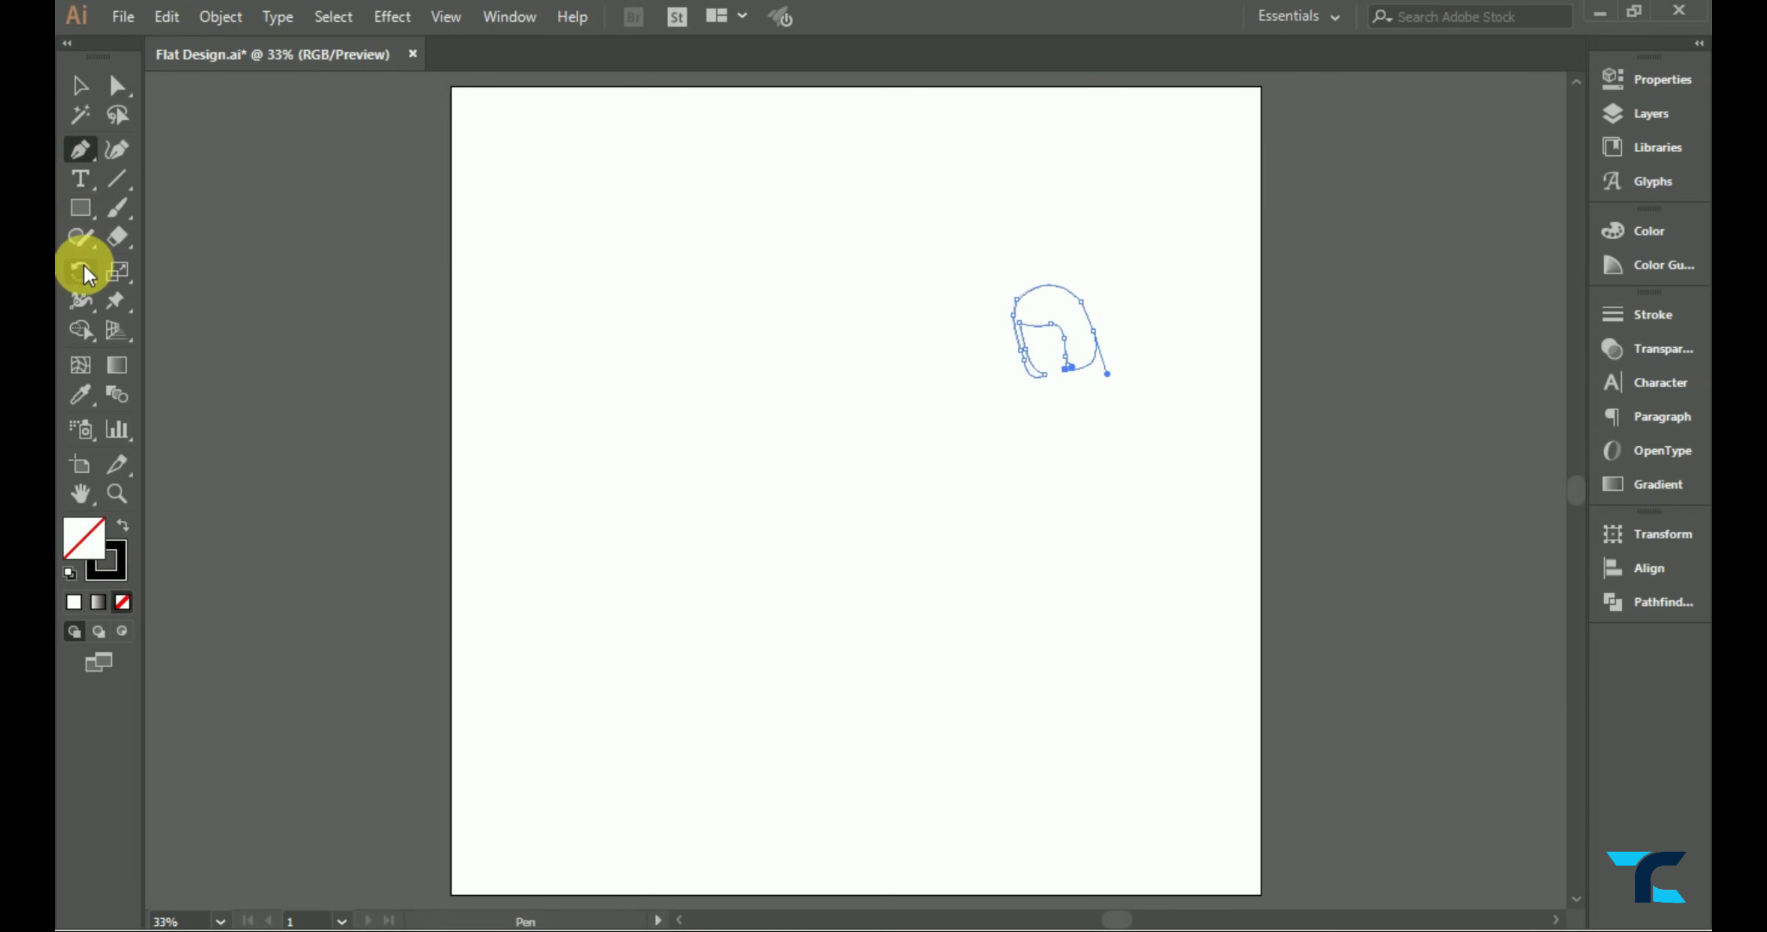
- Choose the Smooth tool from the Pencil flyout and select the whole hair outline
click(80, 85)
click(600, 351)
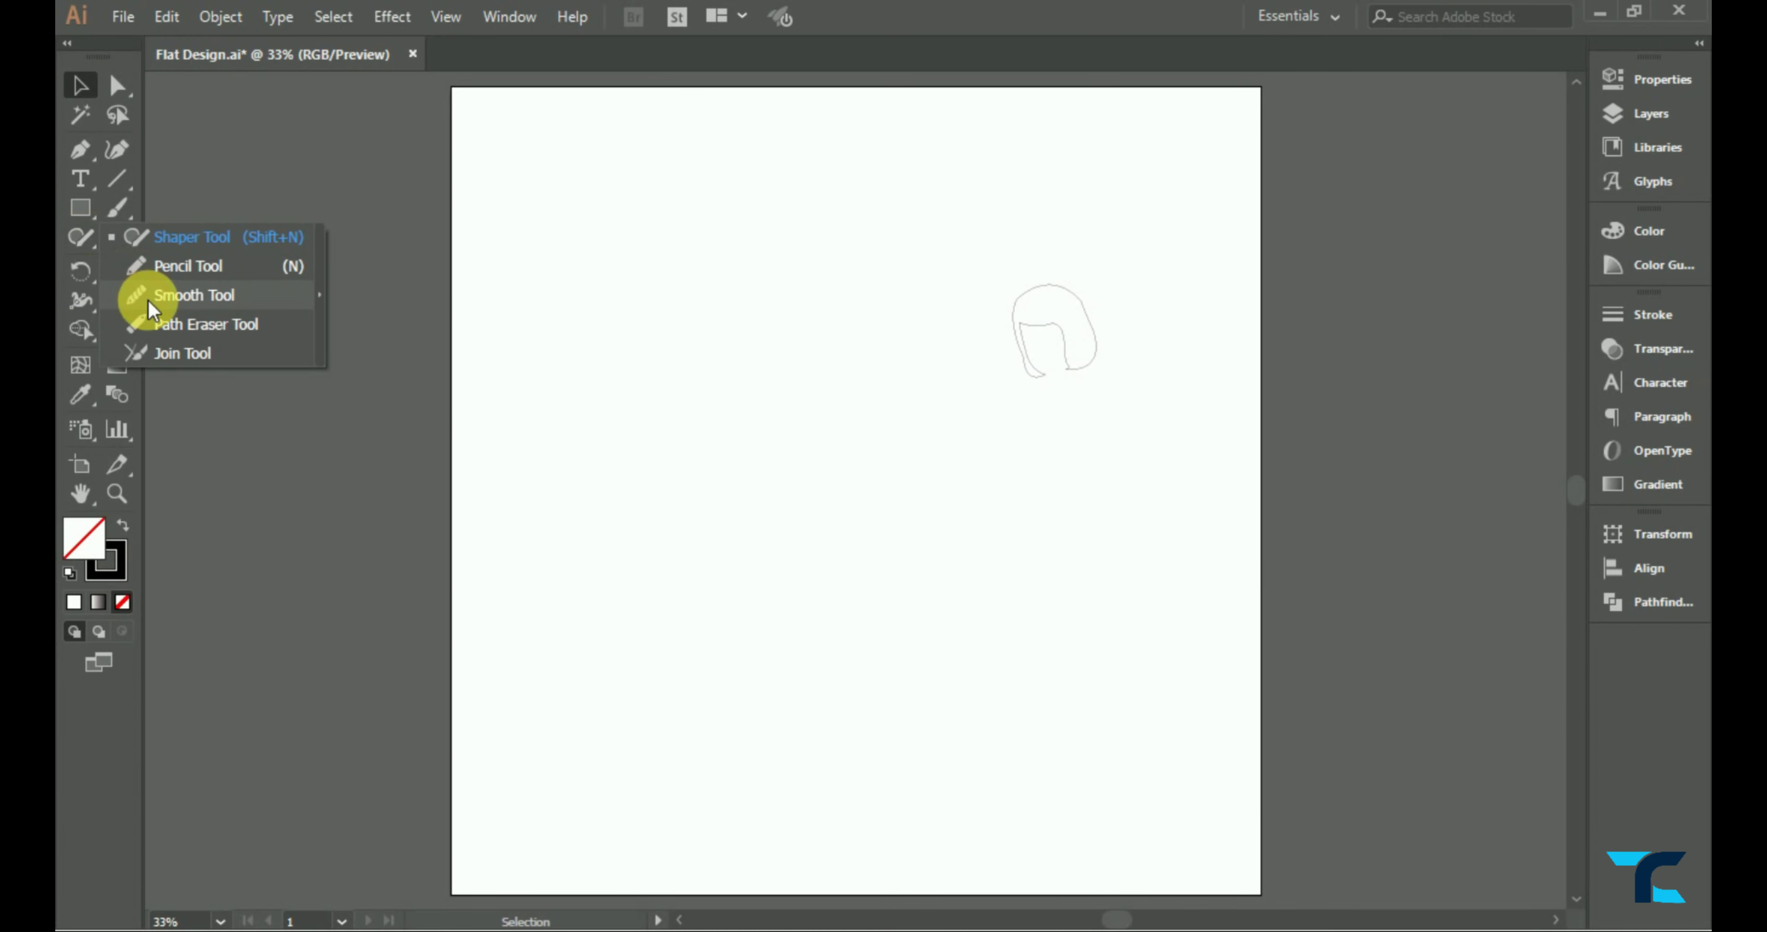
drag(80, 236, 147, 293)
scroll(1068, 364, up, 1)
click(80, 85)
drag(930, 255, 1139, 414)
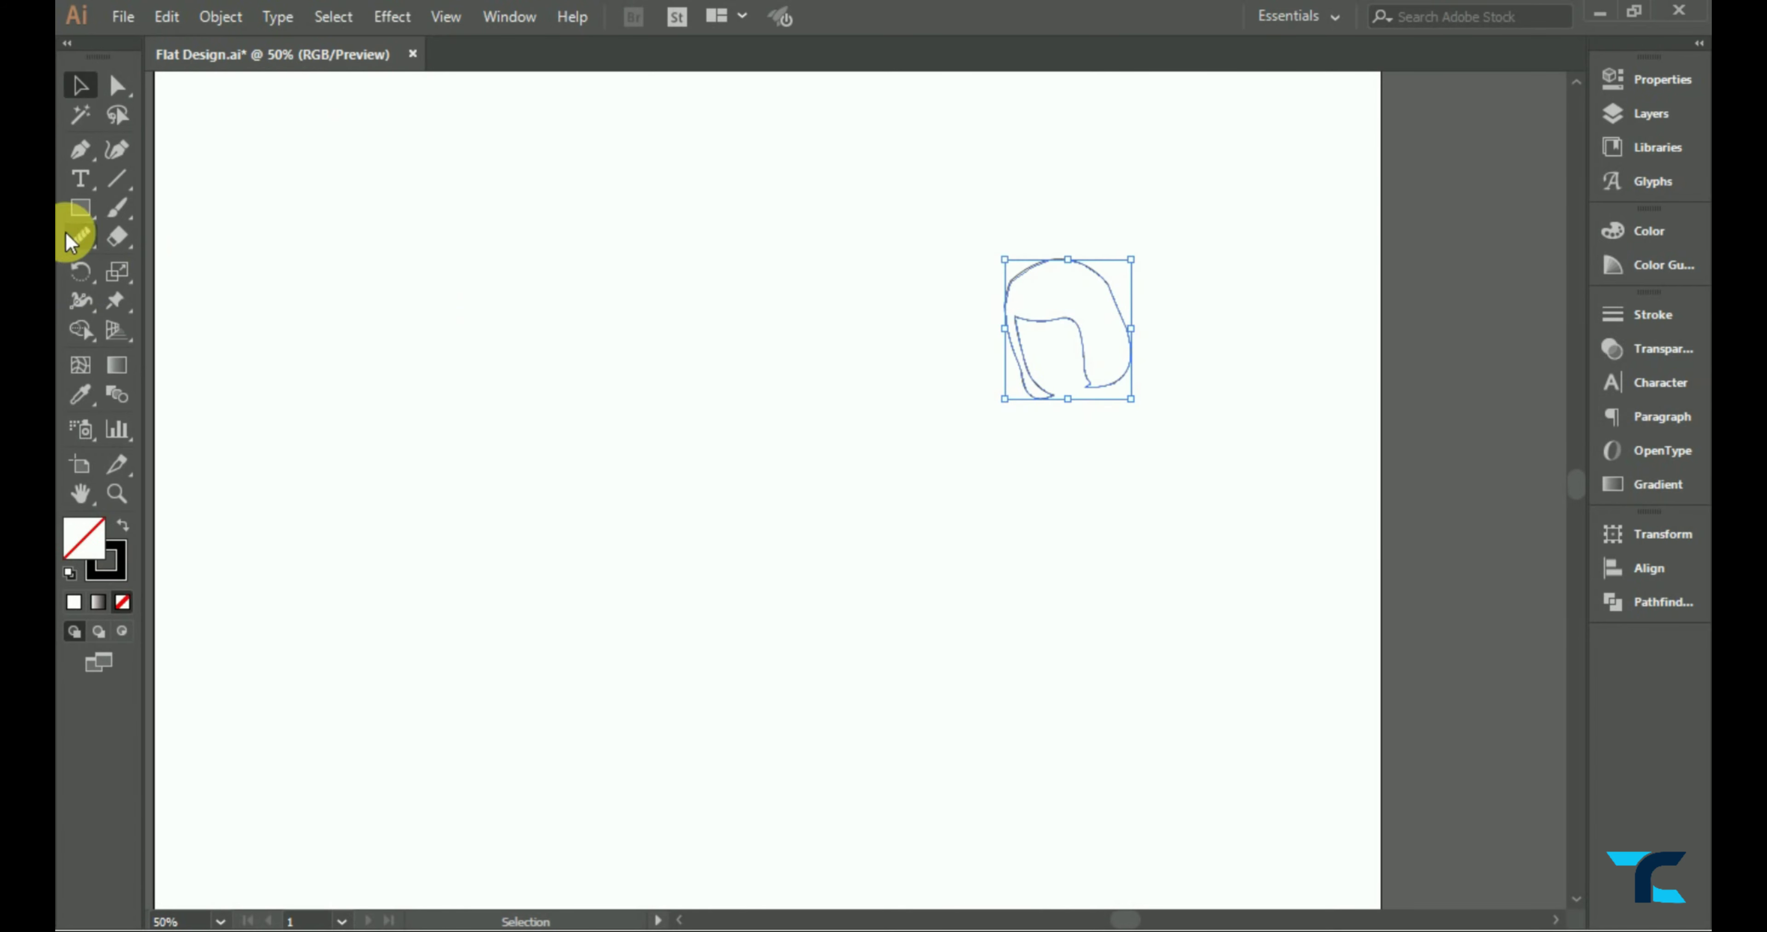
- Smooth the top curve and the right side of the hair outline
click(80, 236)
scroll(1109, 358, up, 5)
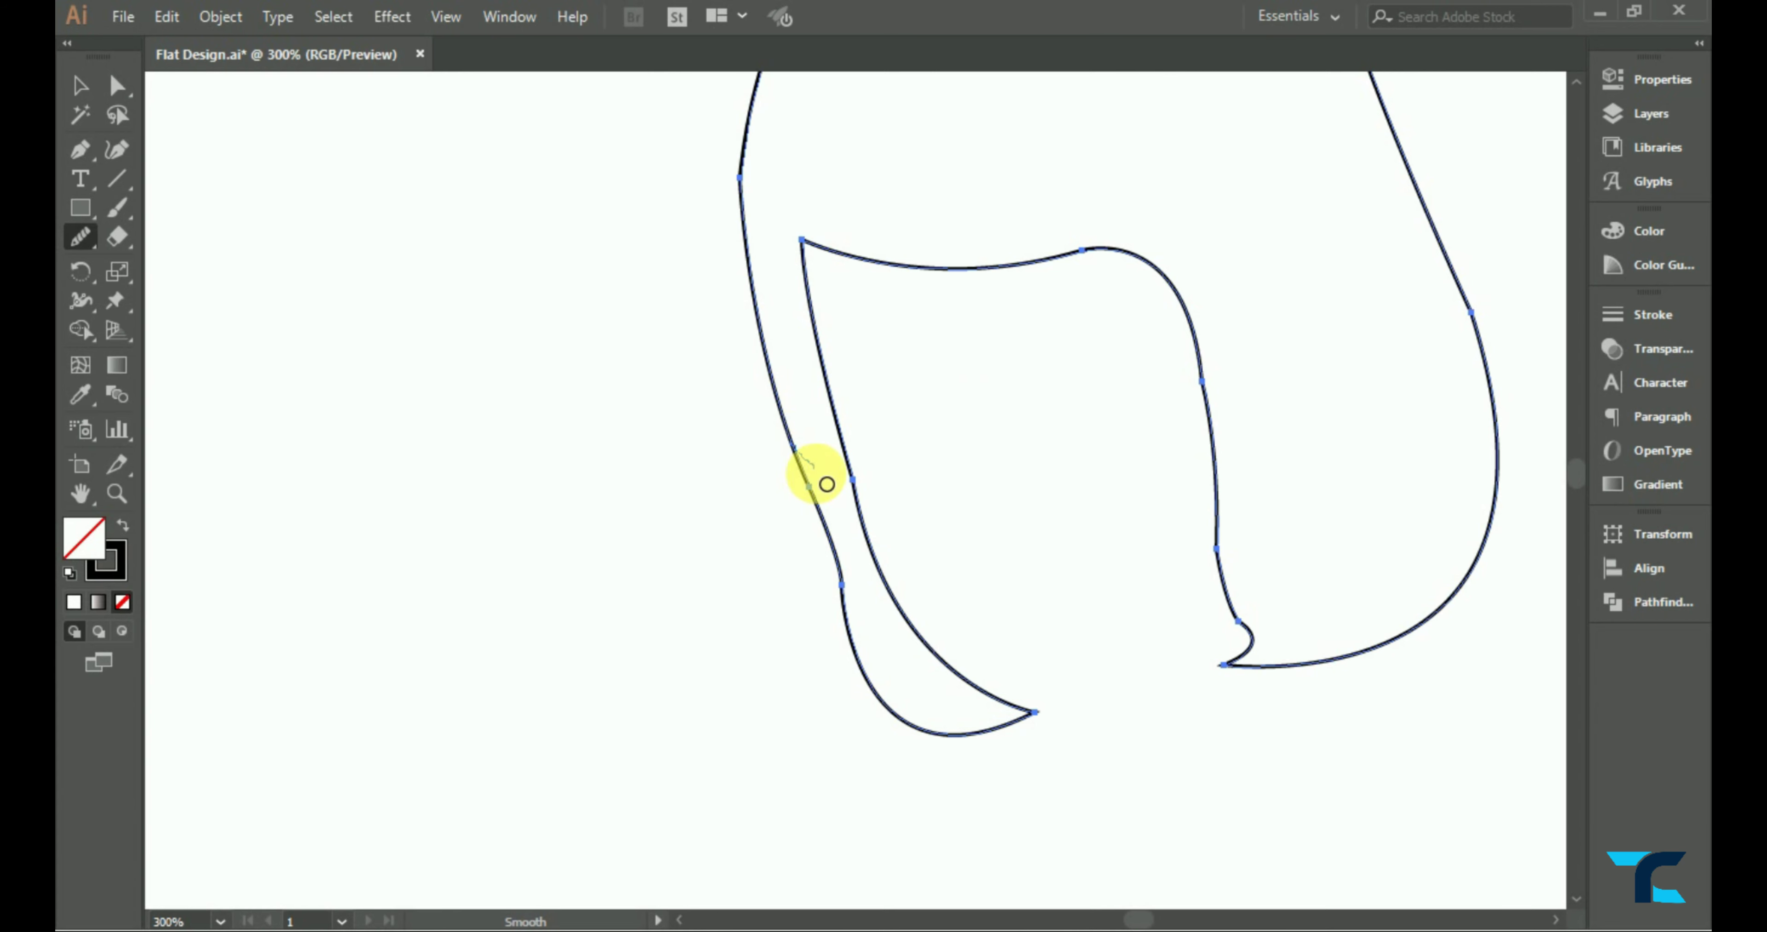
scroll(872, 438, up, 2)
scroll(823, 343, up, 1)
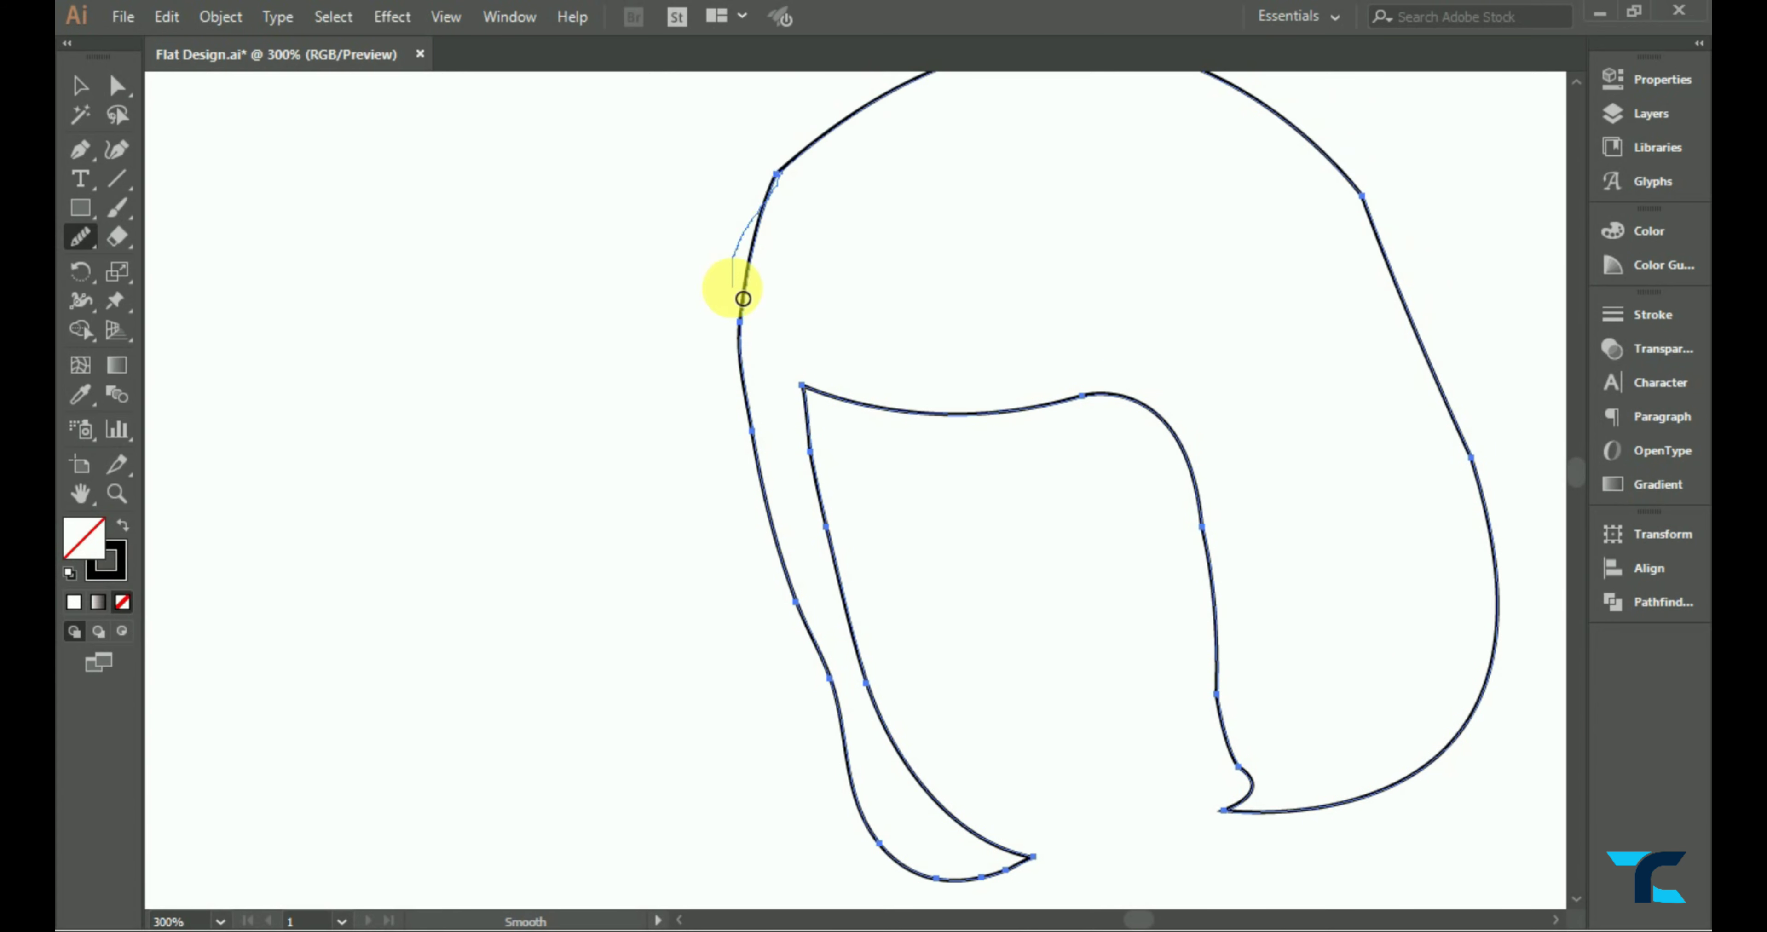
scroll(857, 275, up, 3)
drag(949, 257, 1368, 370)
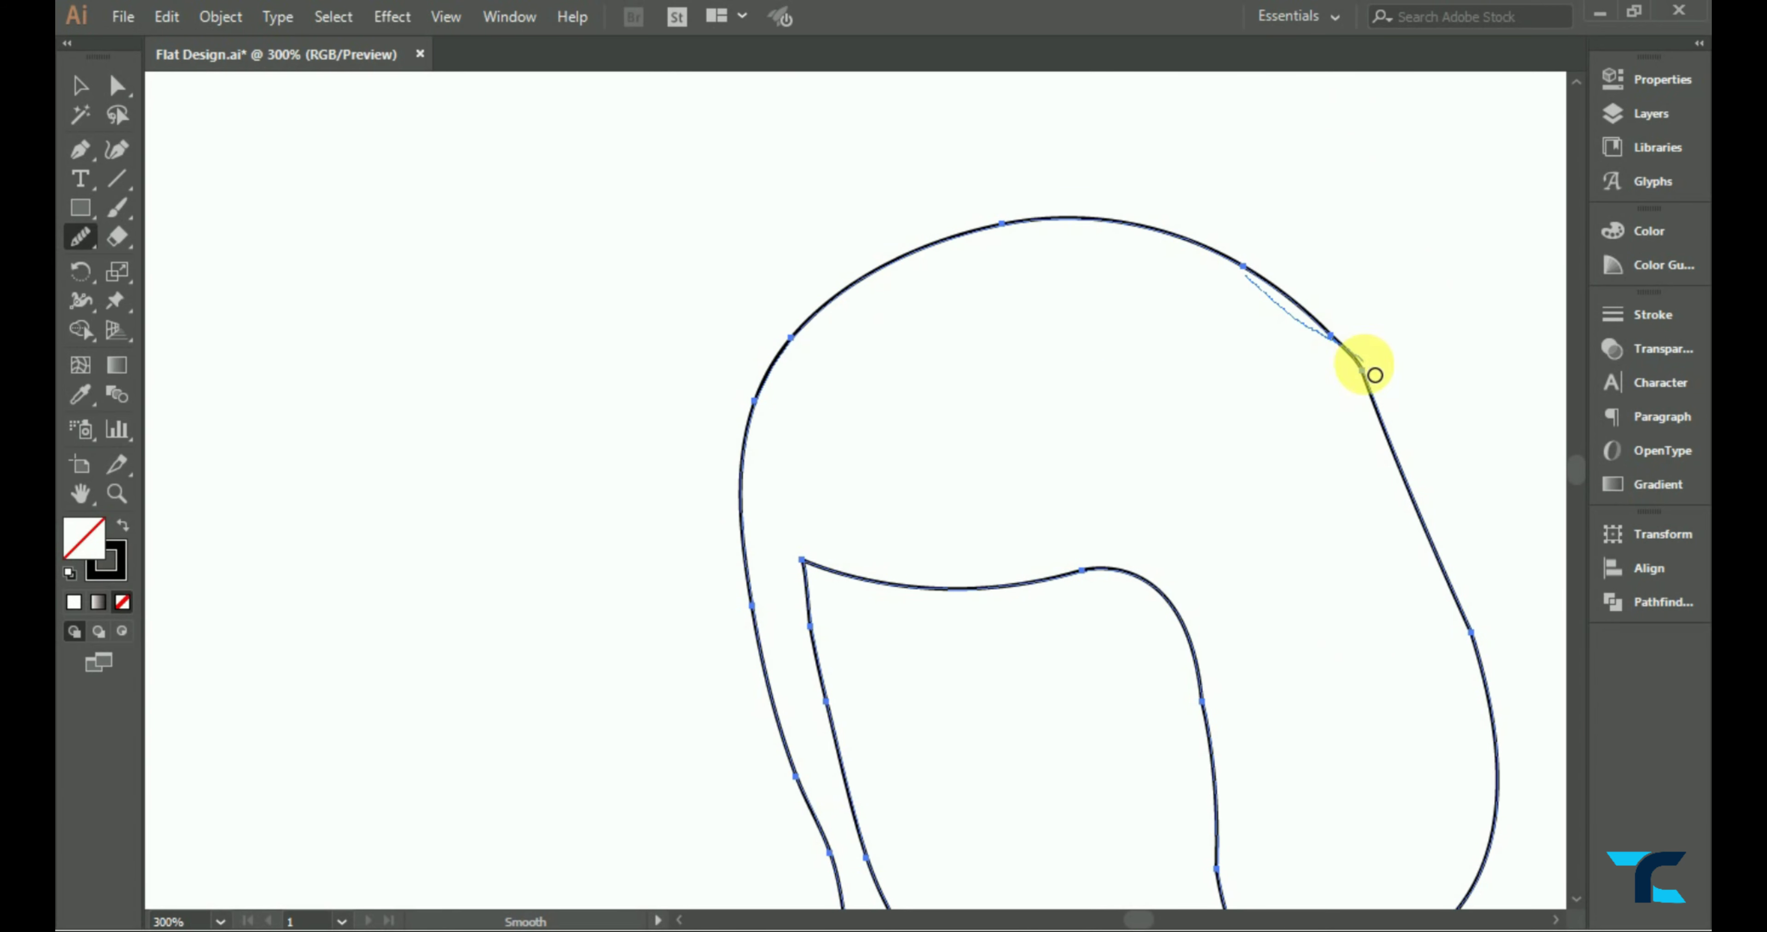
scroll(1357, 473, down, 1)
scroll(1354, 425, down, 1)
key(ctrl+0)
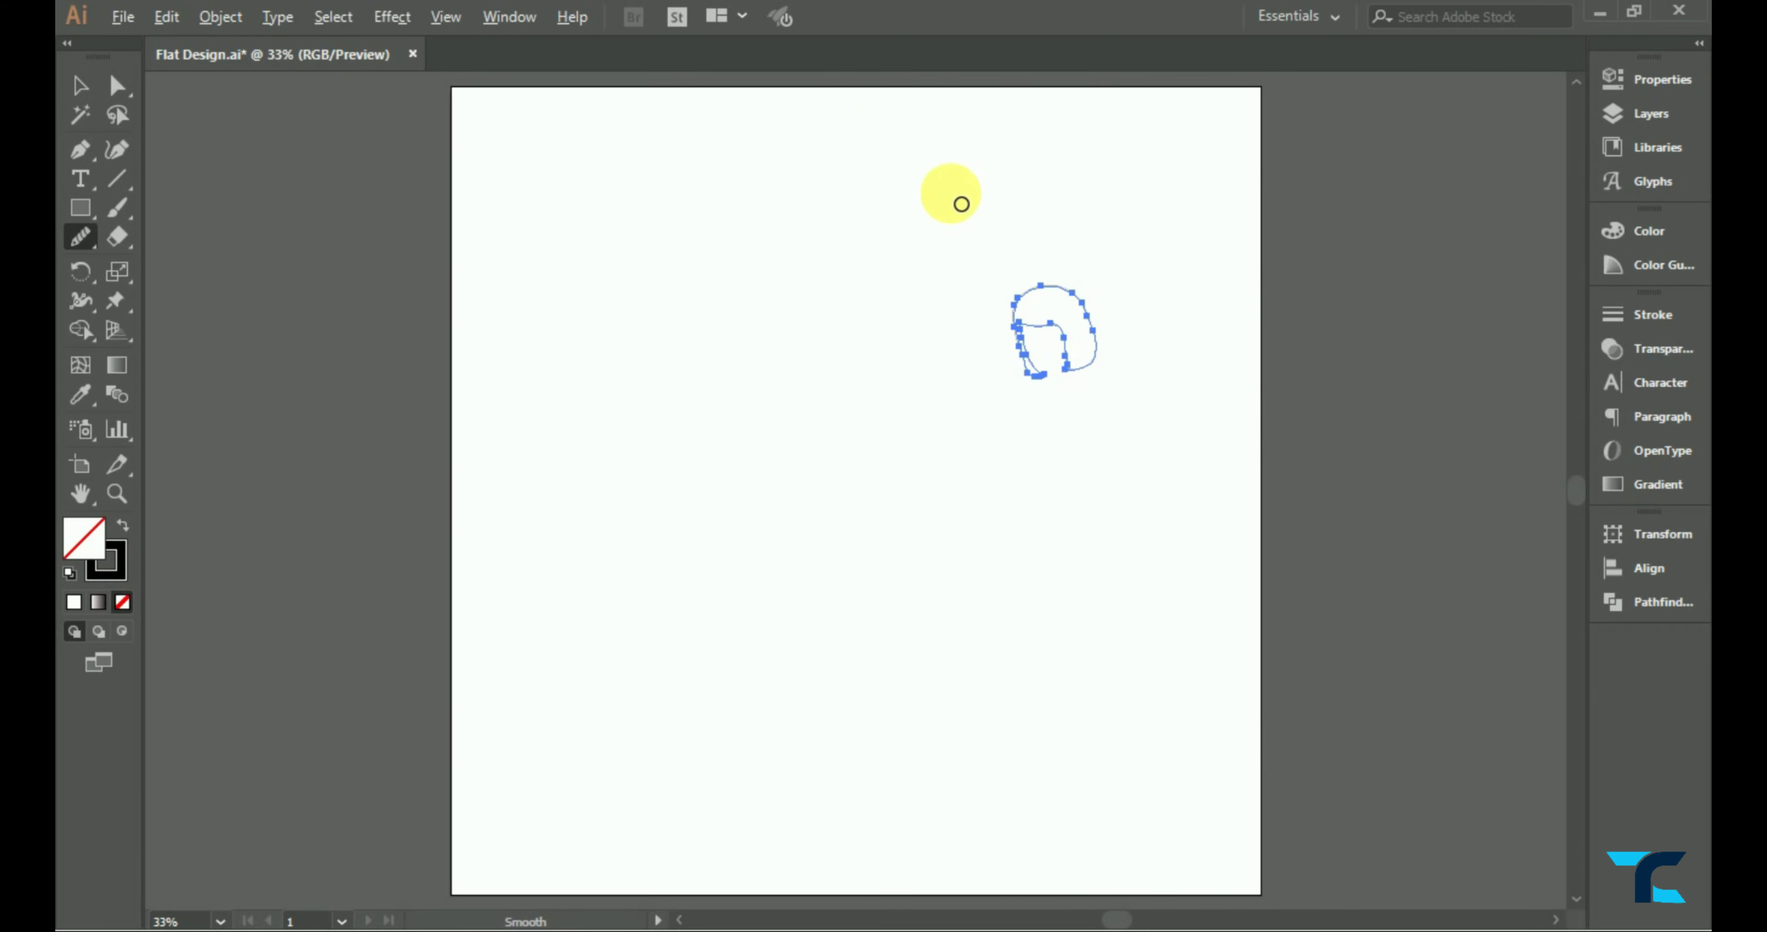
scroll(1111, 356, up, 3)
mouse_move(1130, 389)
mouse_down()
mouse_move(1140, 453)
mouse_move(1049, 497)
mouse_move(1065, 461)
mouse_up()
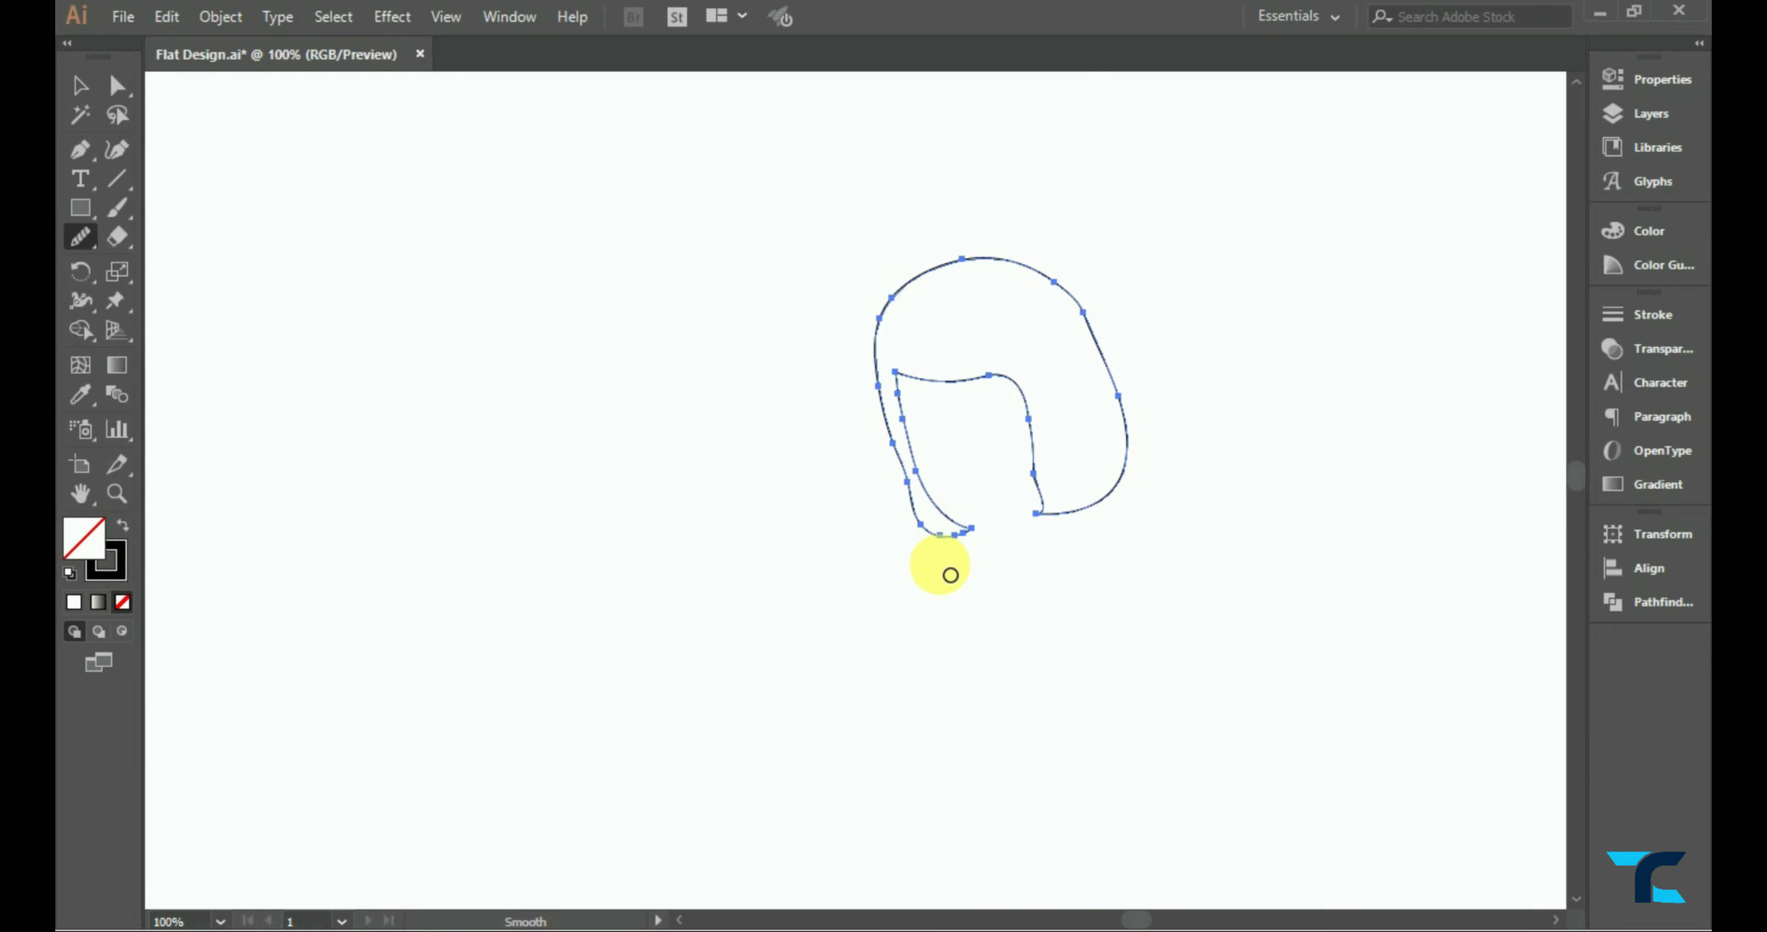
- Fill the hair outline with the dark colour
key(ctrl+0)
click(80, 85)
click(444, 229)
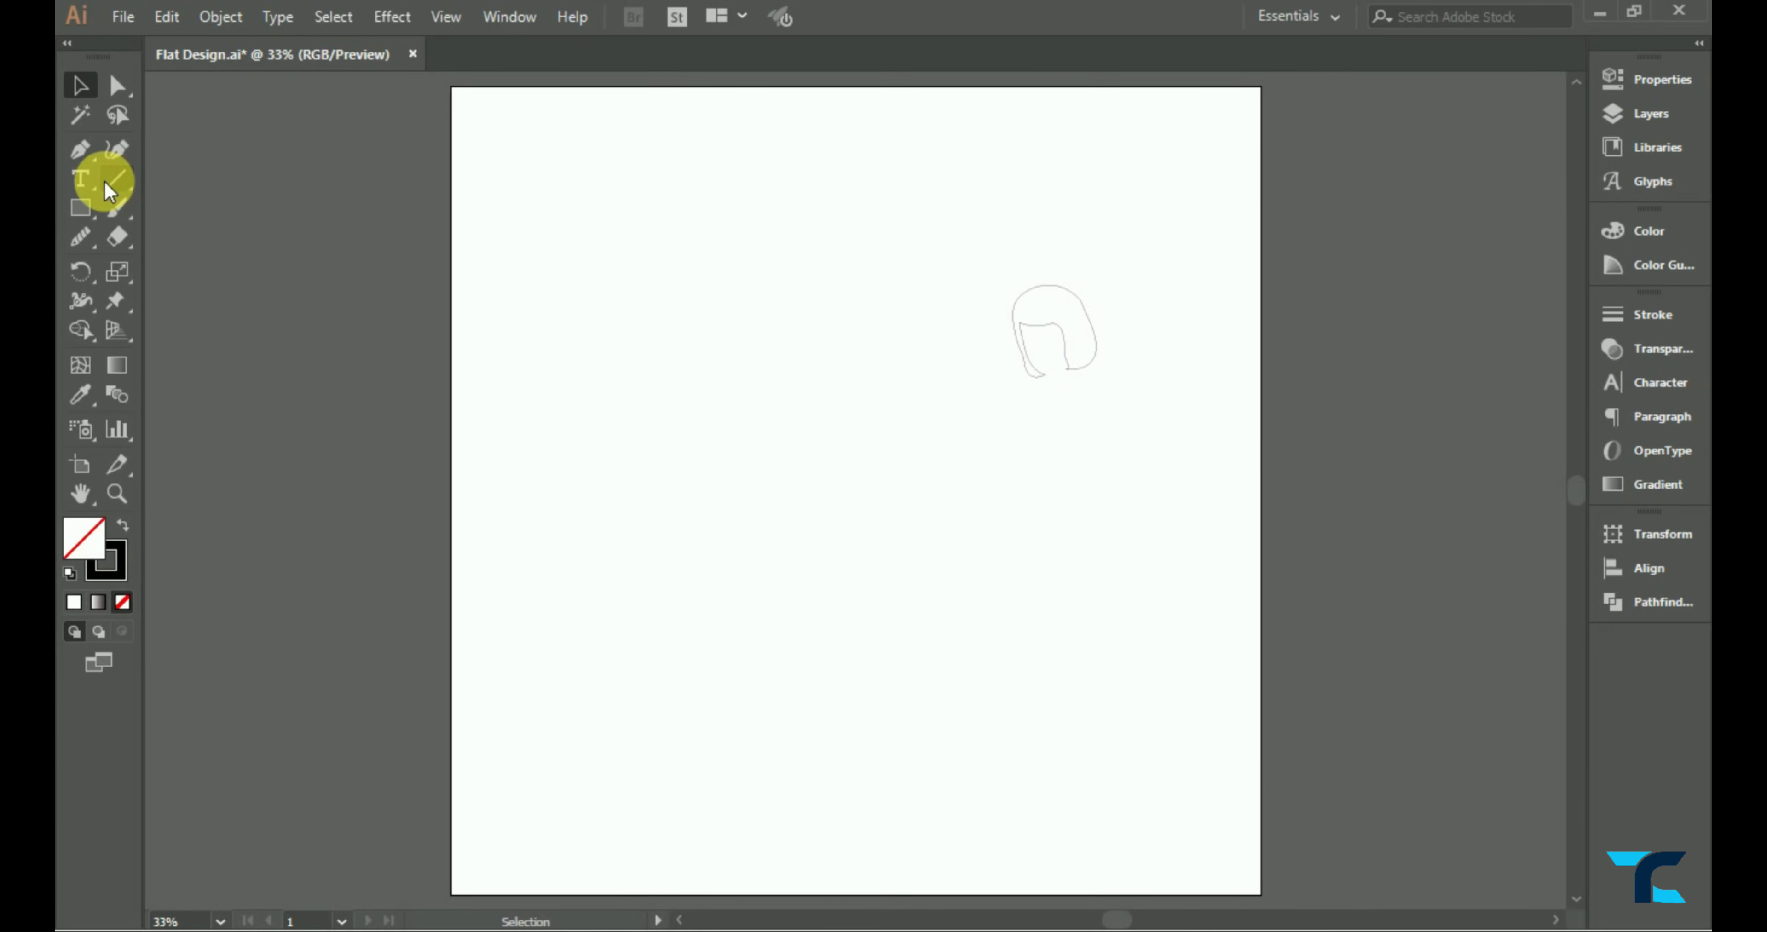
click(80, 149)
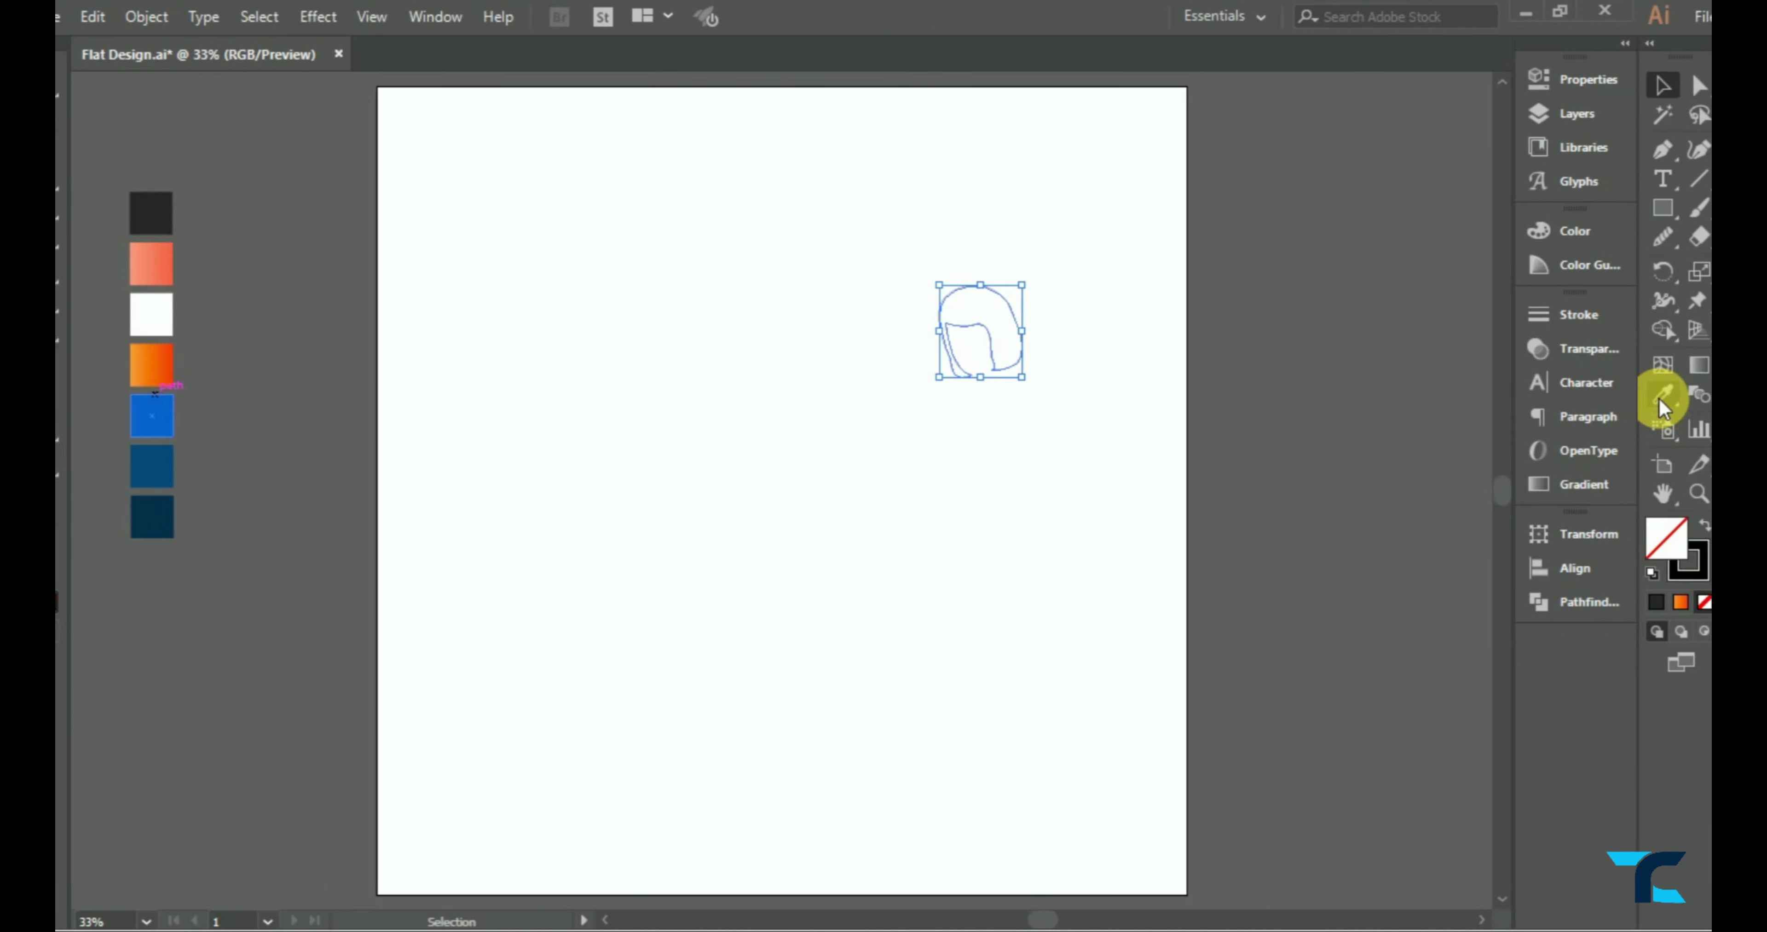
click(80, 86)
click(568, 279)
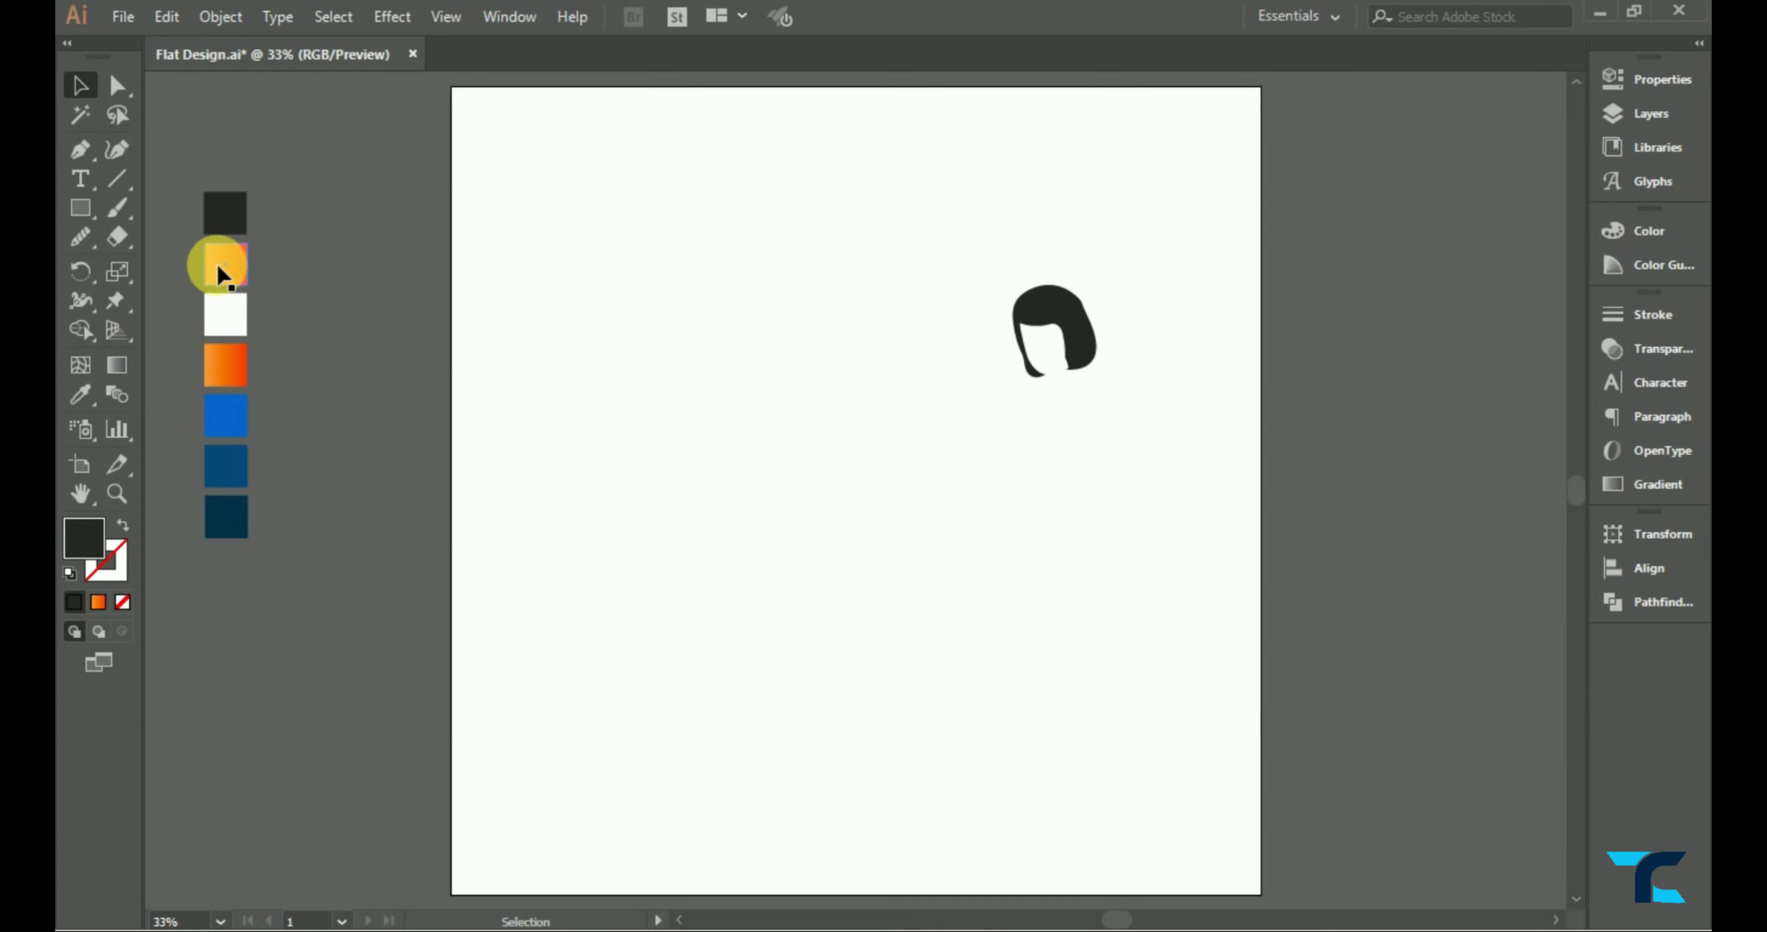
- Pen-draw a salmon face shape from the hair's left tip, round the chin, up to the hairline
click(221, 274)
key(p)
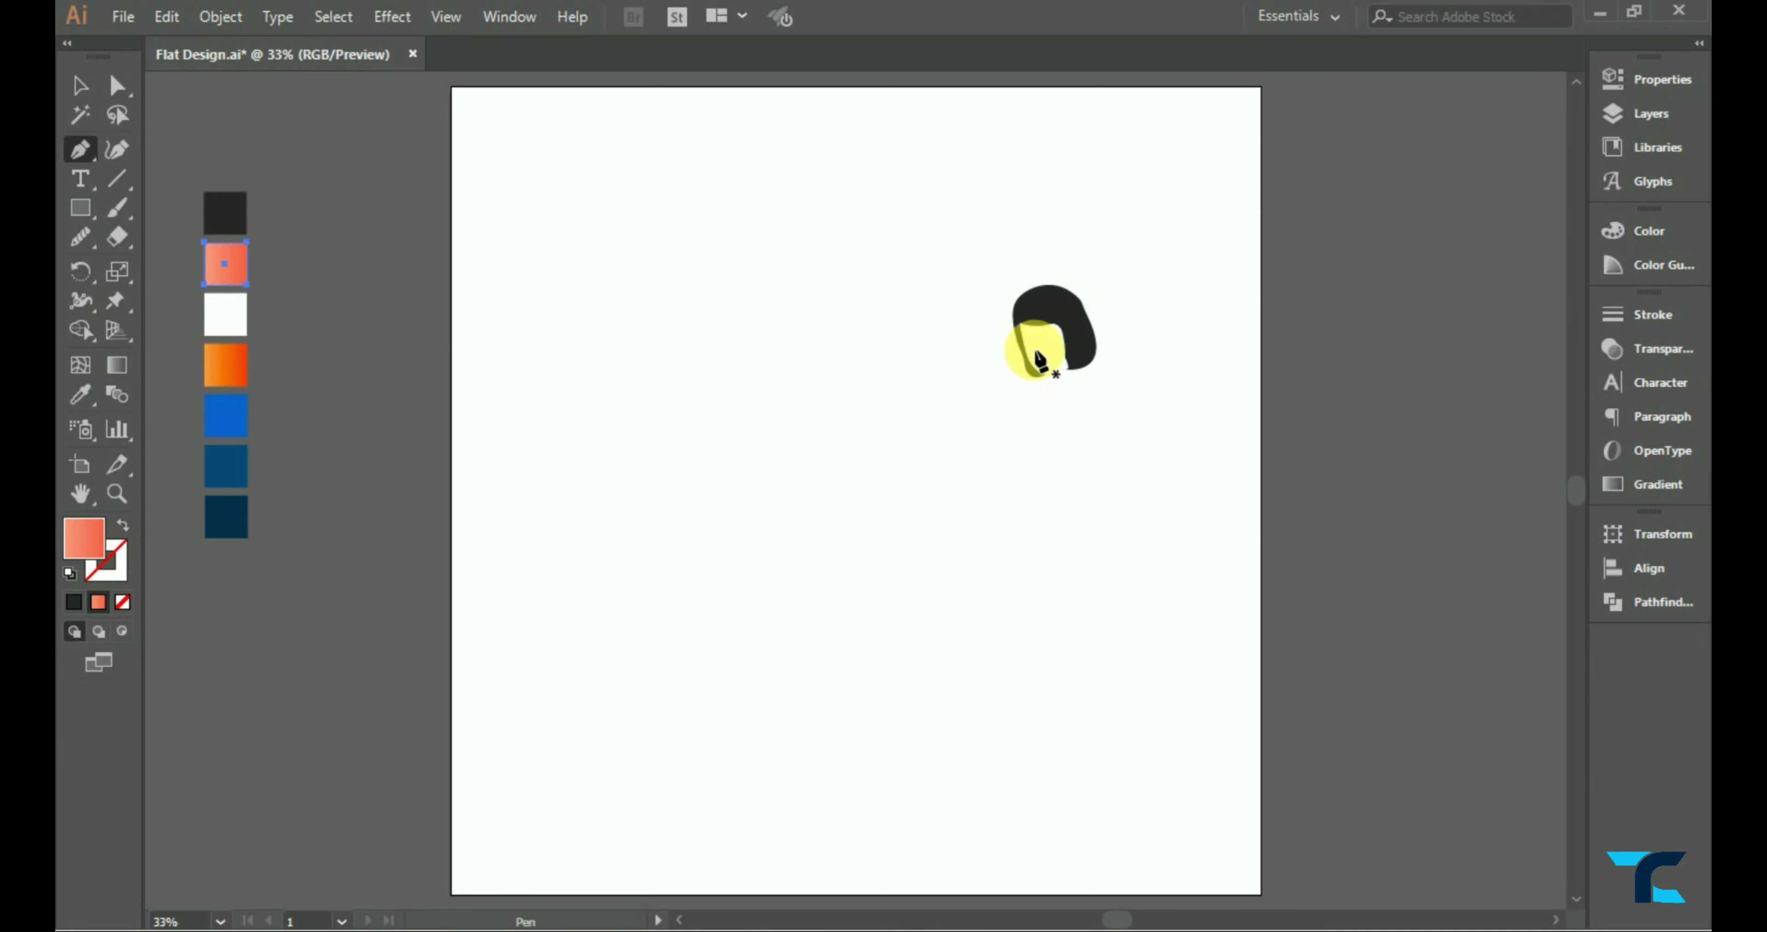
scroll(1048, 372, up, 4)
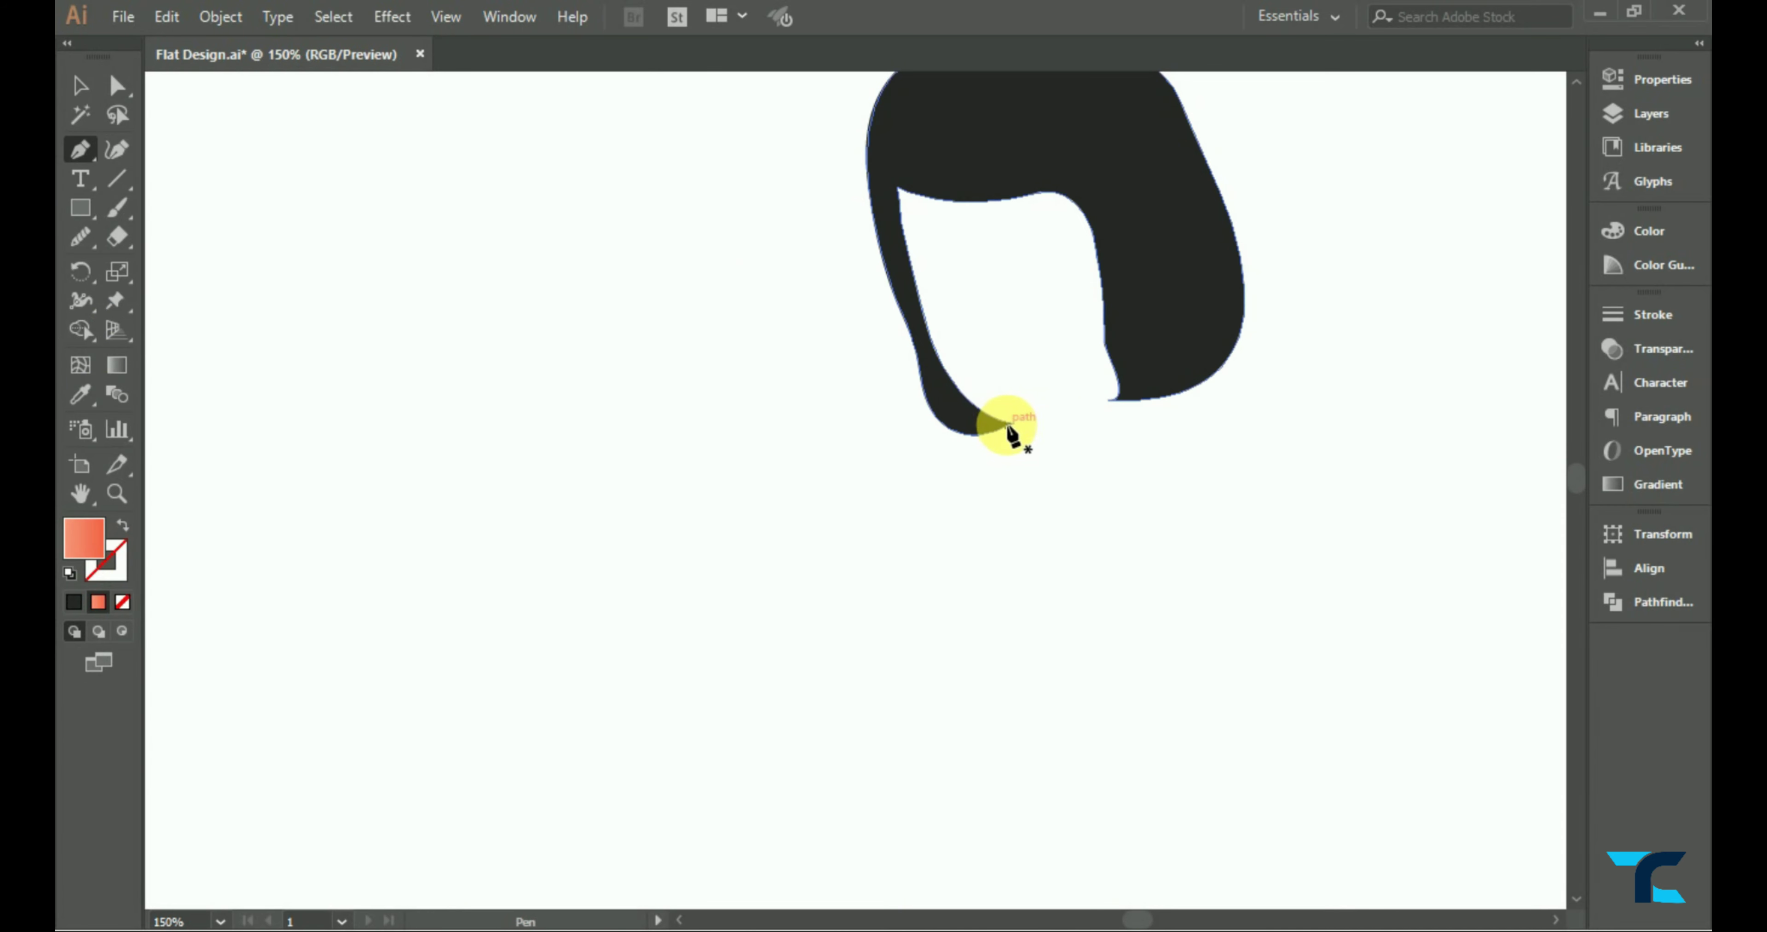
click(1000, 422)
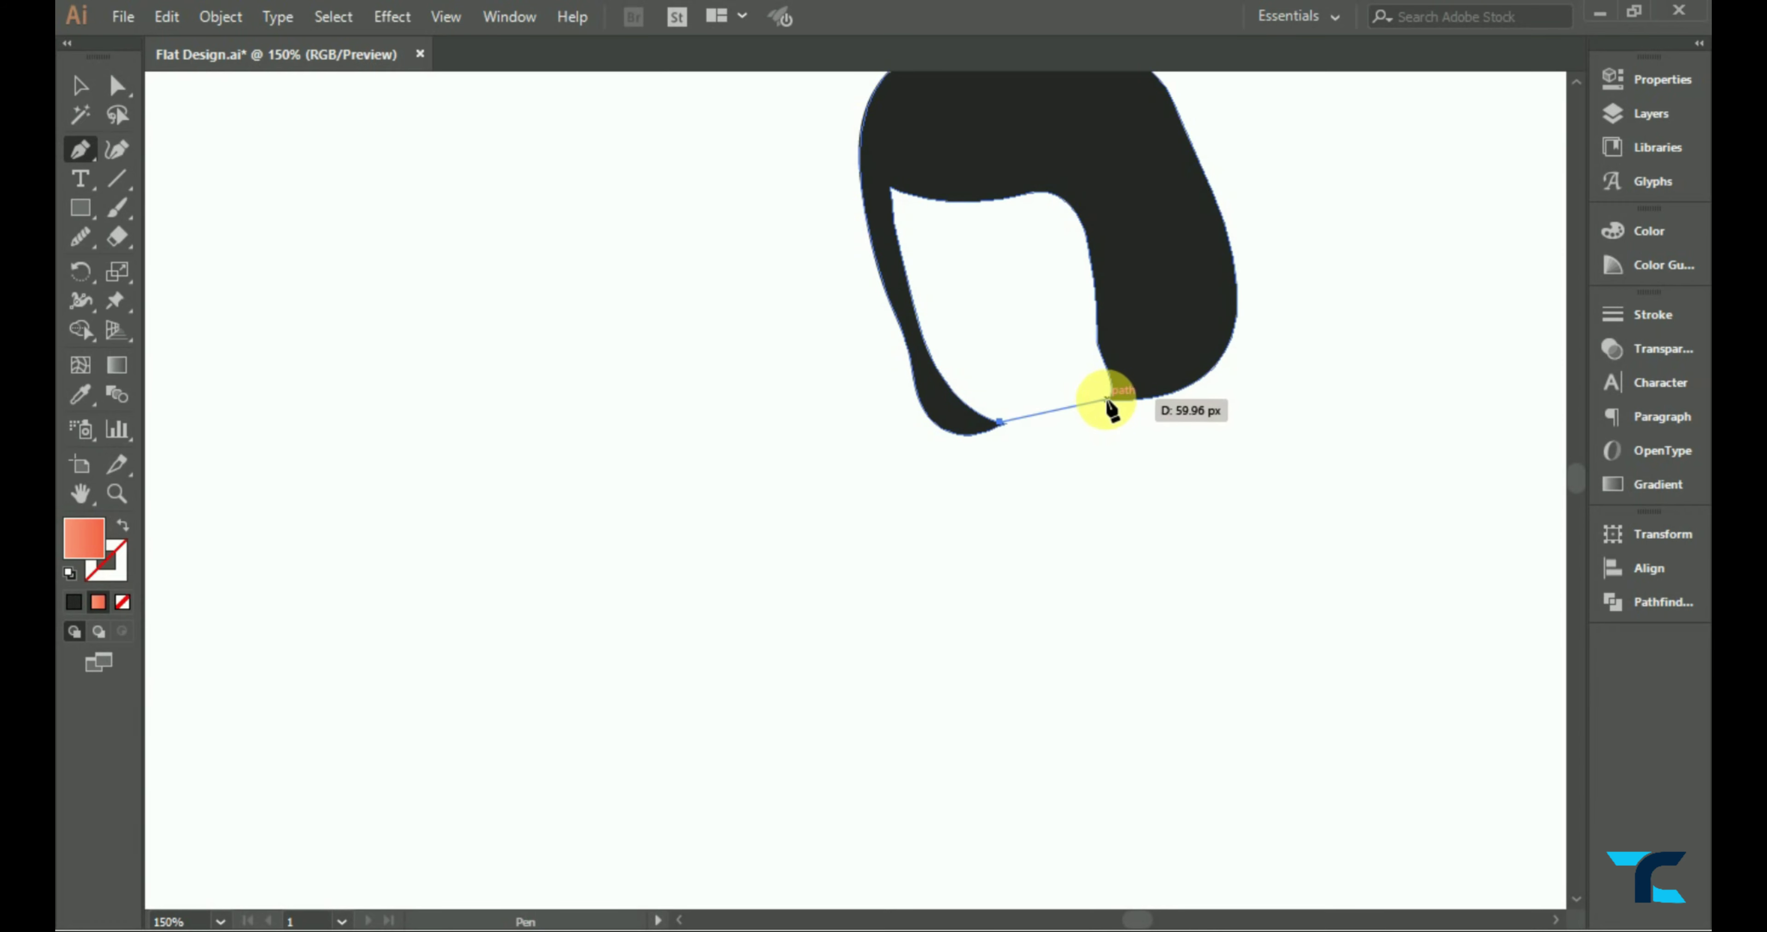
drag(1102, 401, 1149, 368)
click(1120, 394)
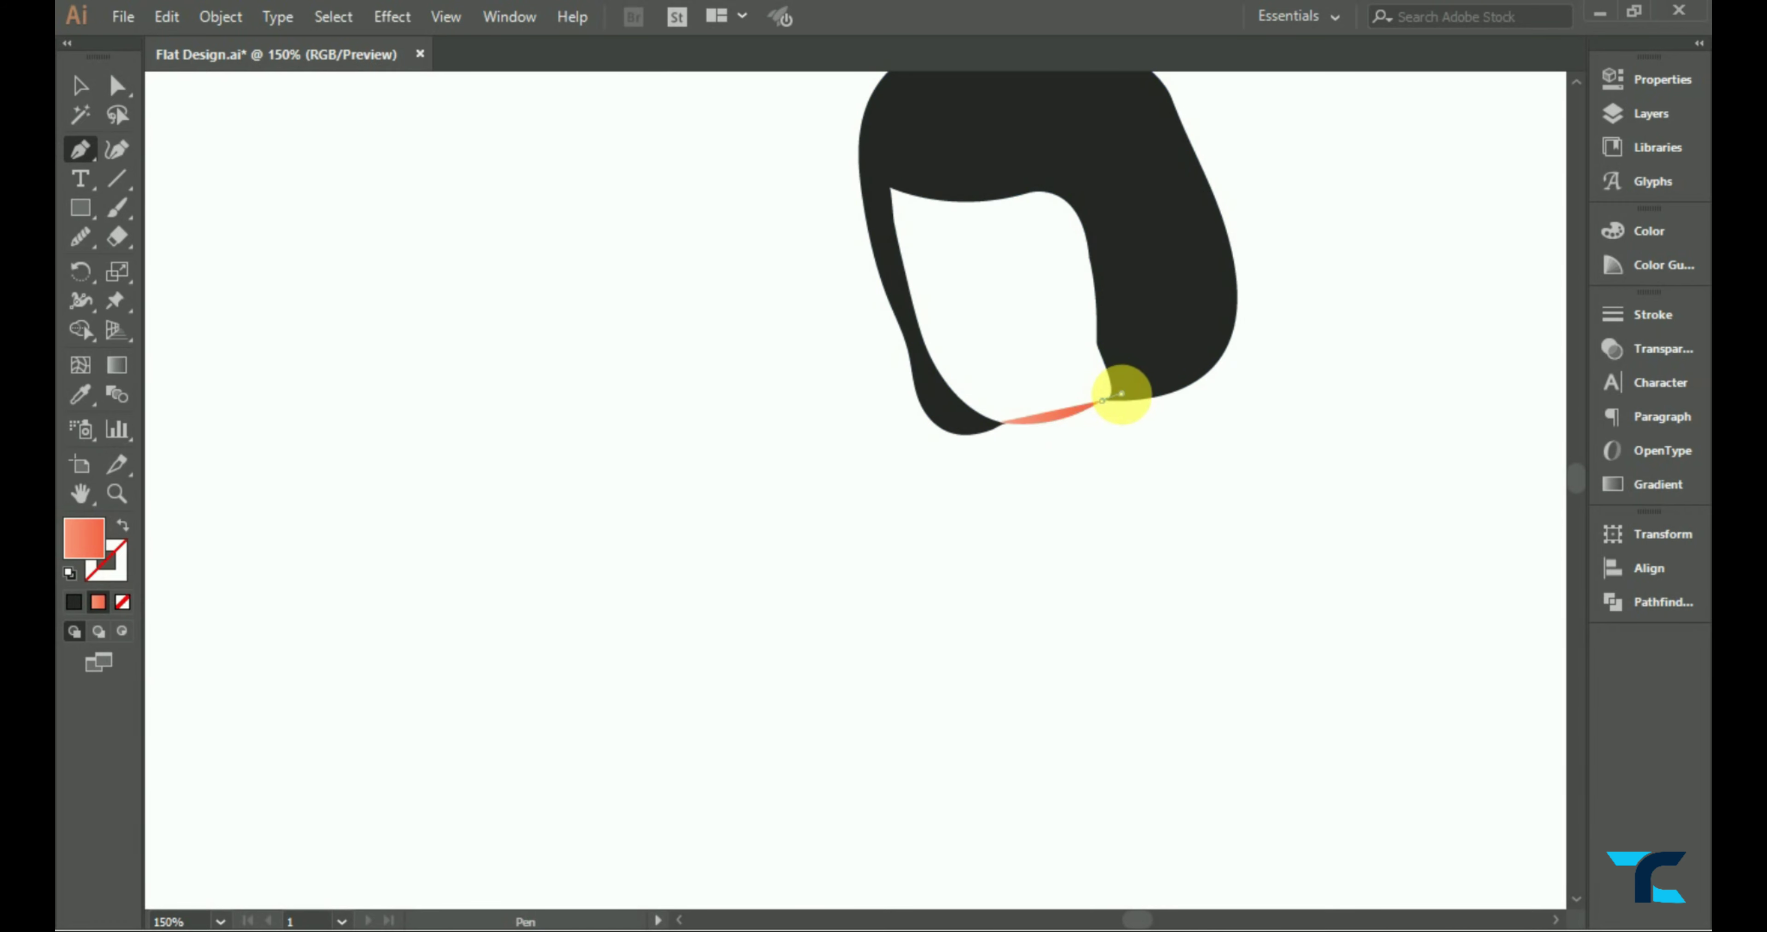
click(1080, 176)
click(883, 177)
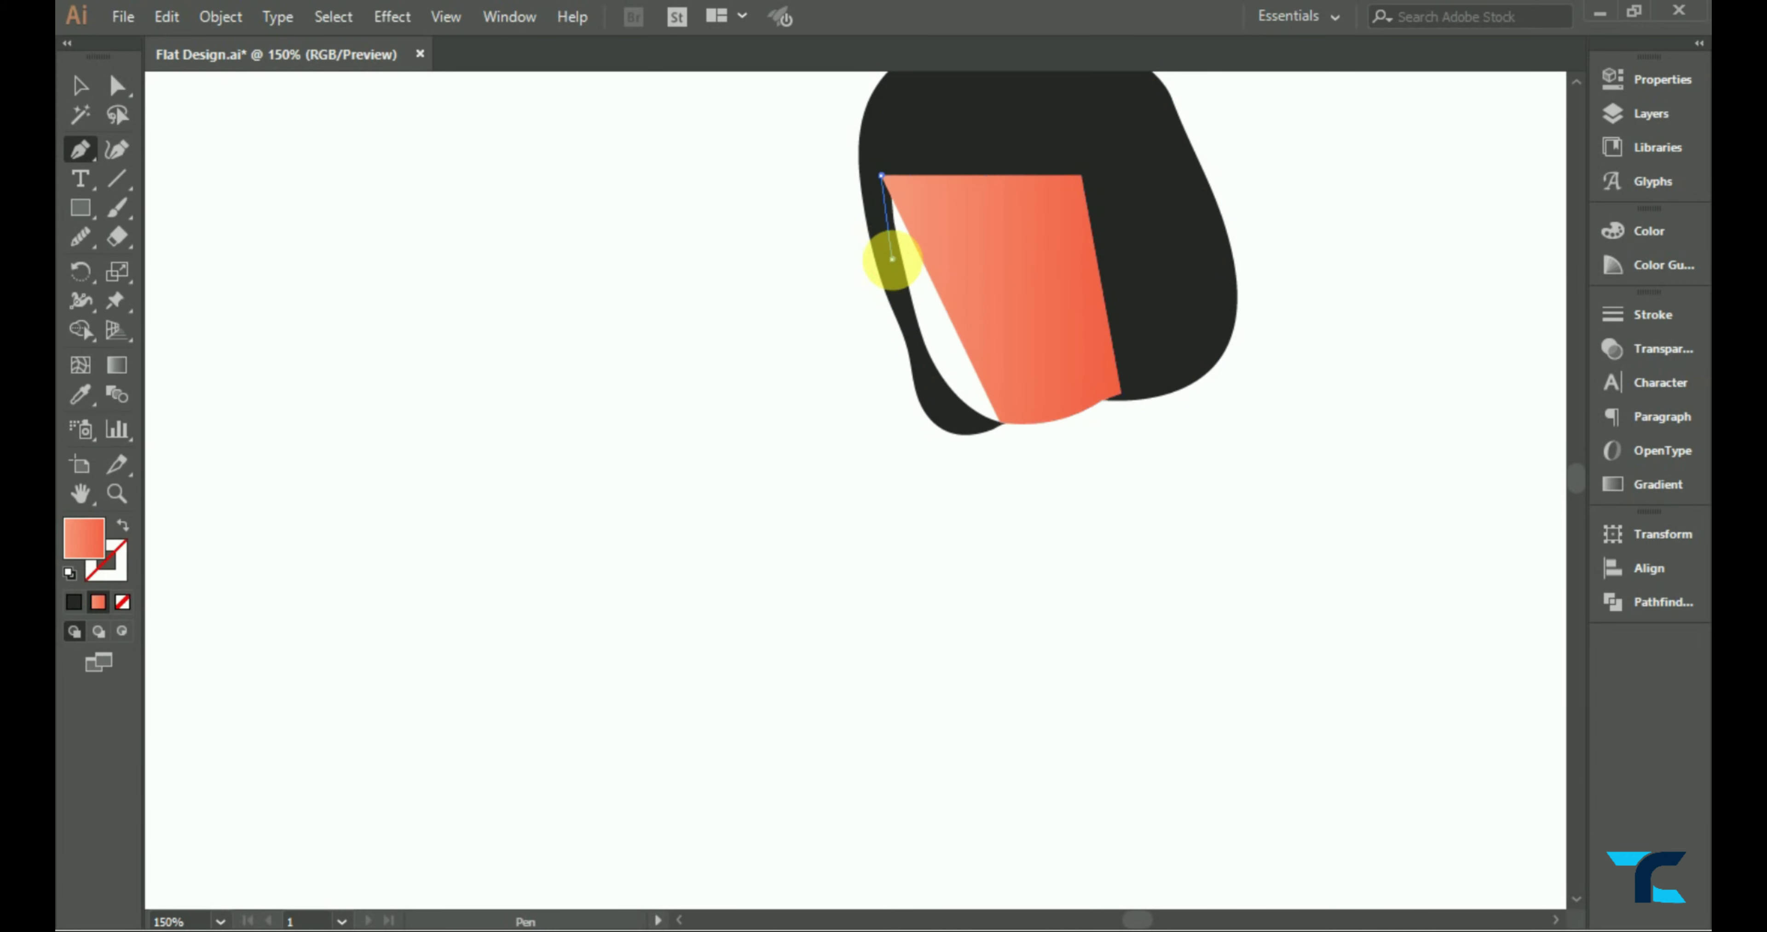
click(999, 422)
- Merge the hair pieces with Shape Builder and refill the merged hair dark
key(ctrl+0)
key(ctrl+equal)
key(ctrl+equal)
key(ctrl+equal)
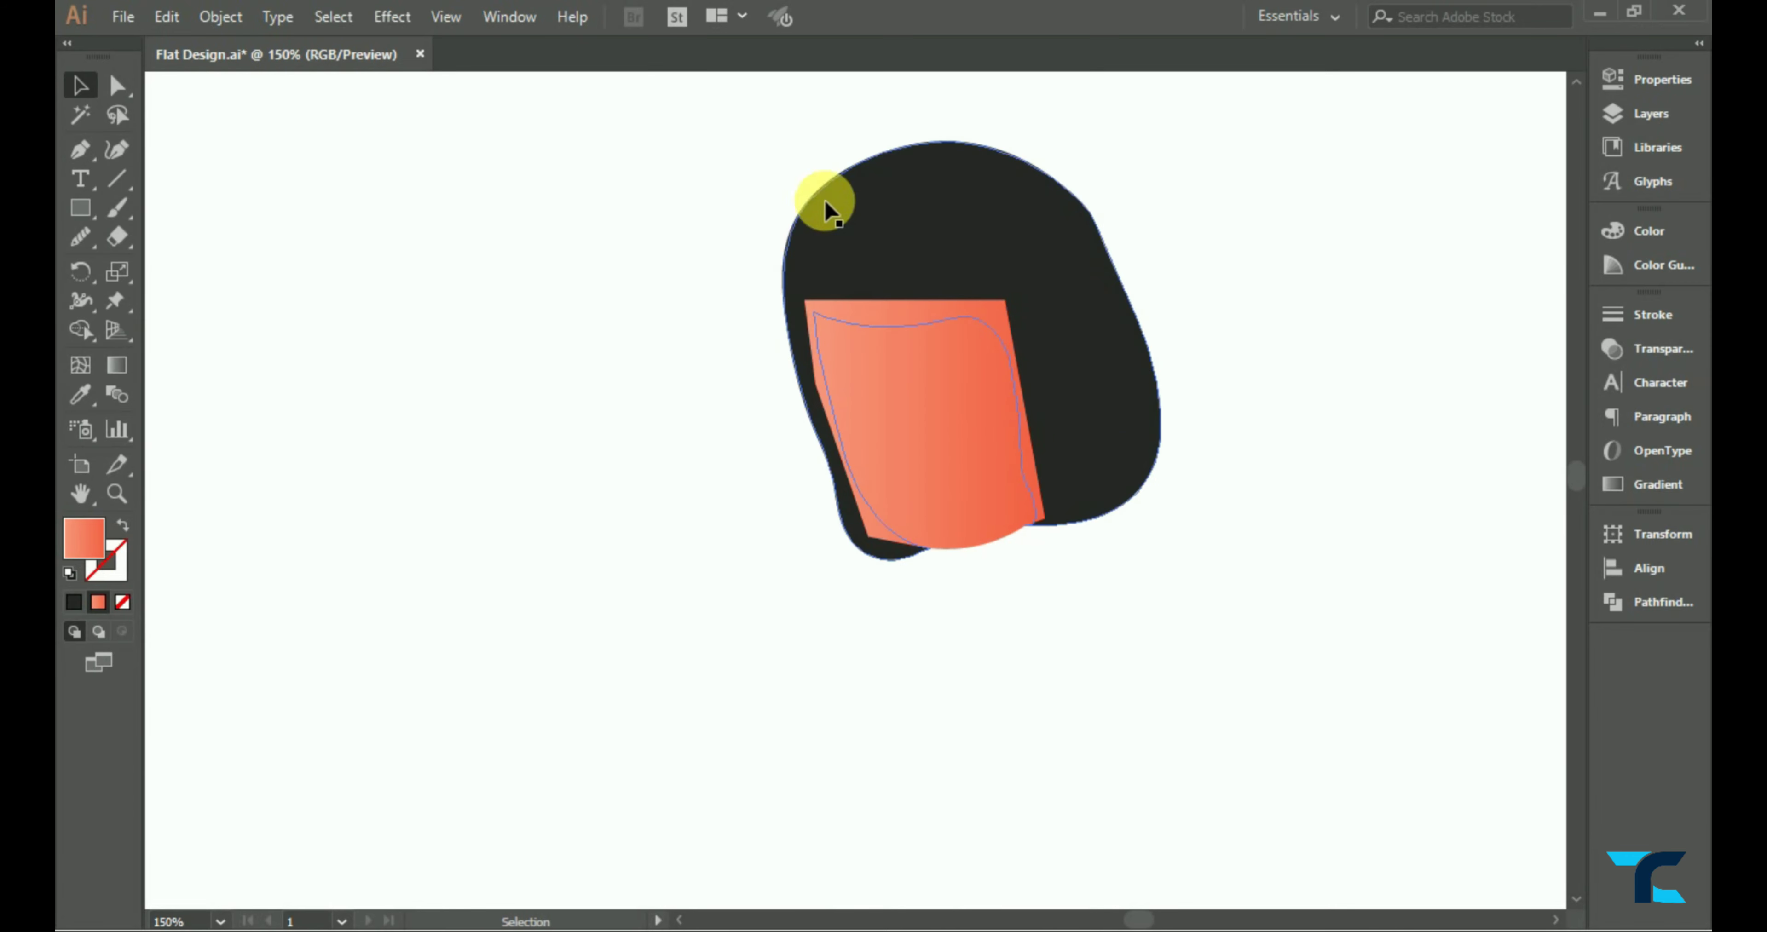
drag(749, 165, 1321, 551)
click(80, 330)
drag(914, 291, 946, 299)
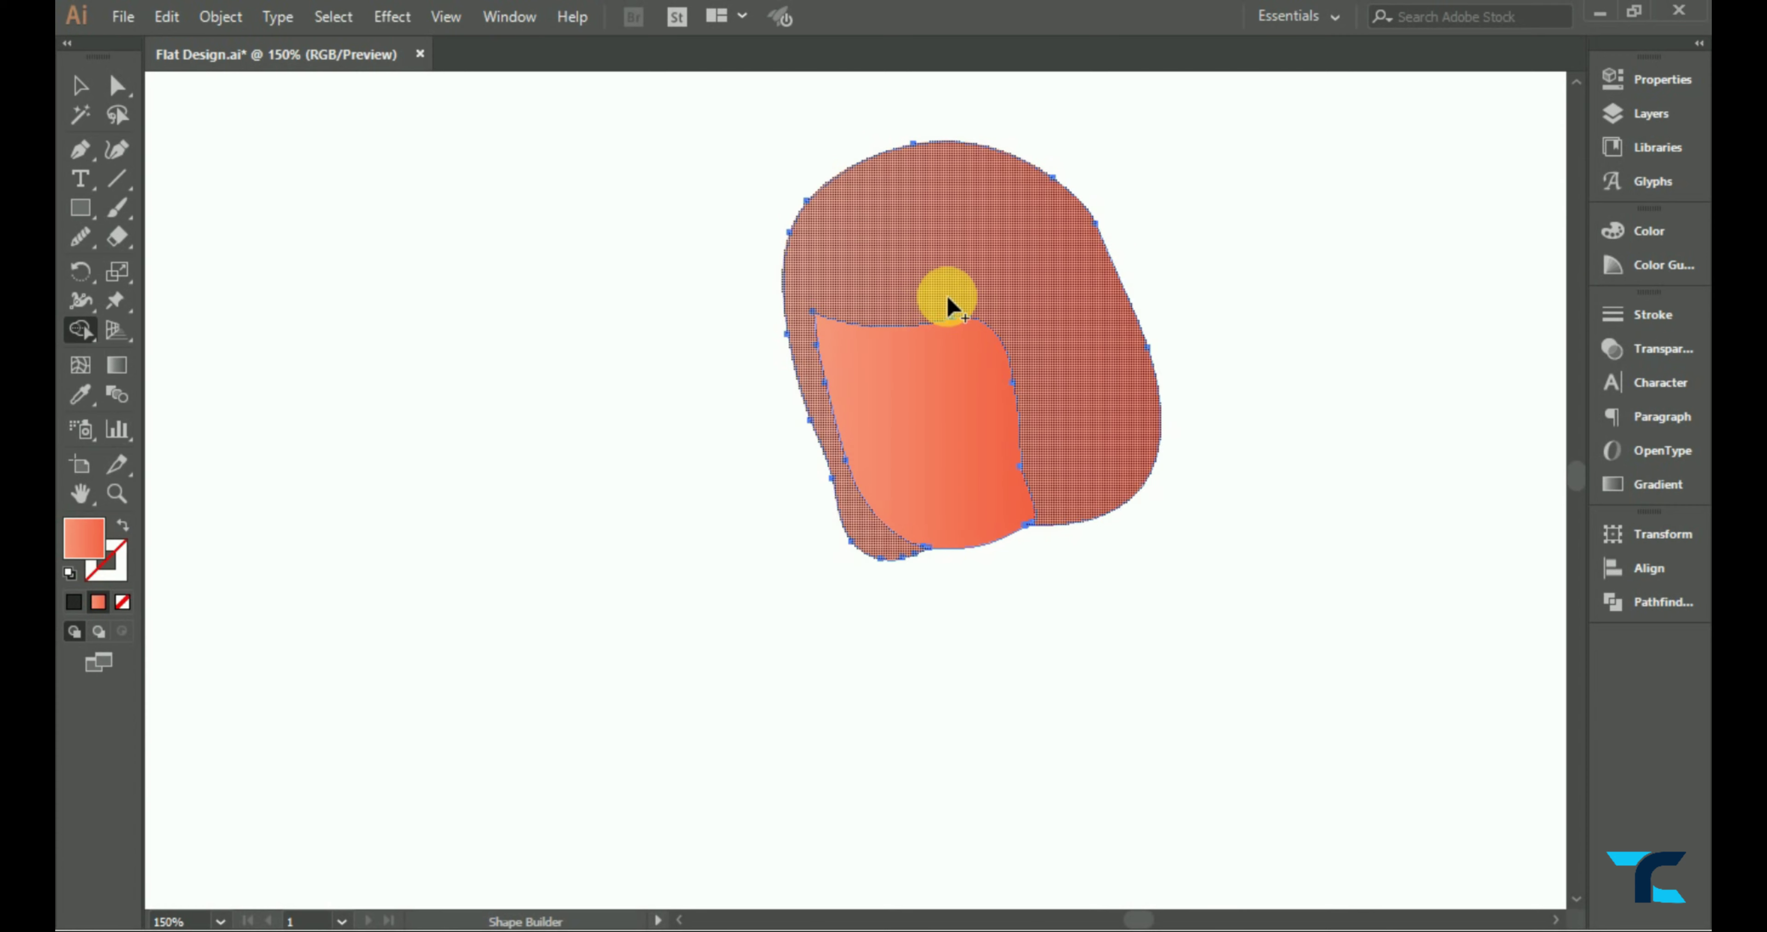
key(ctrl+0)
key(v)
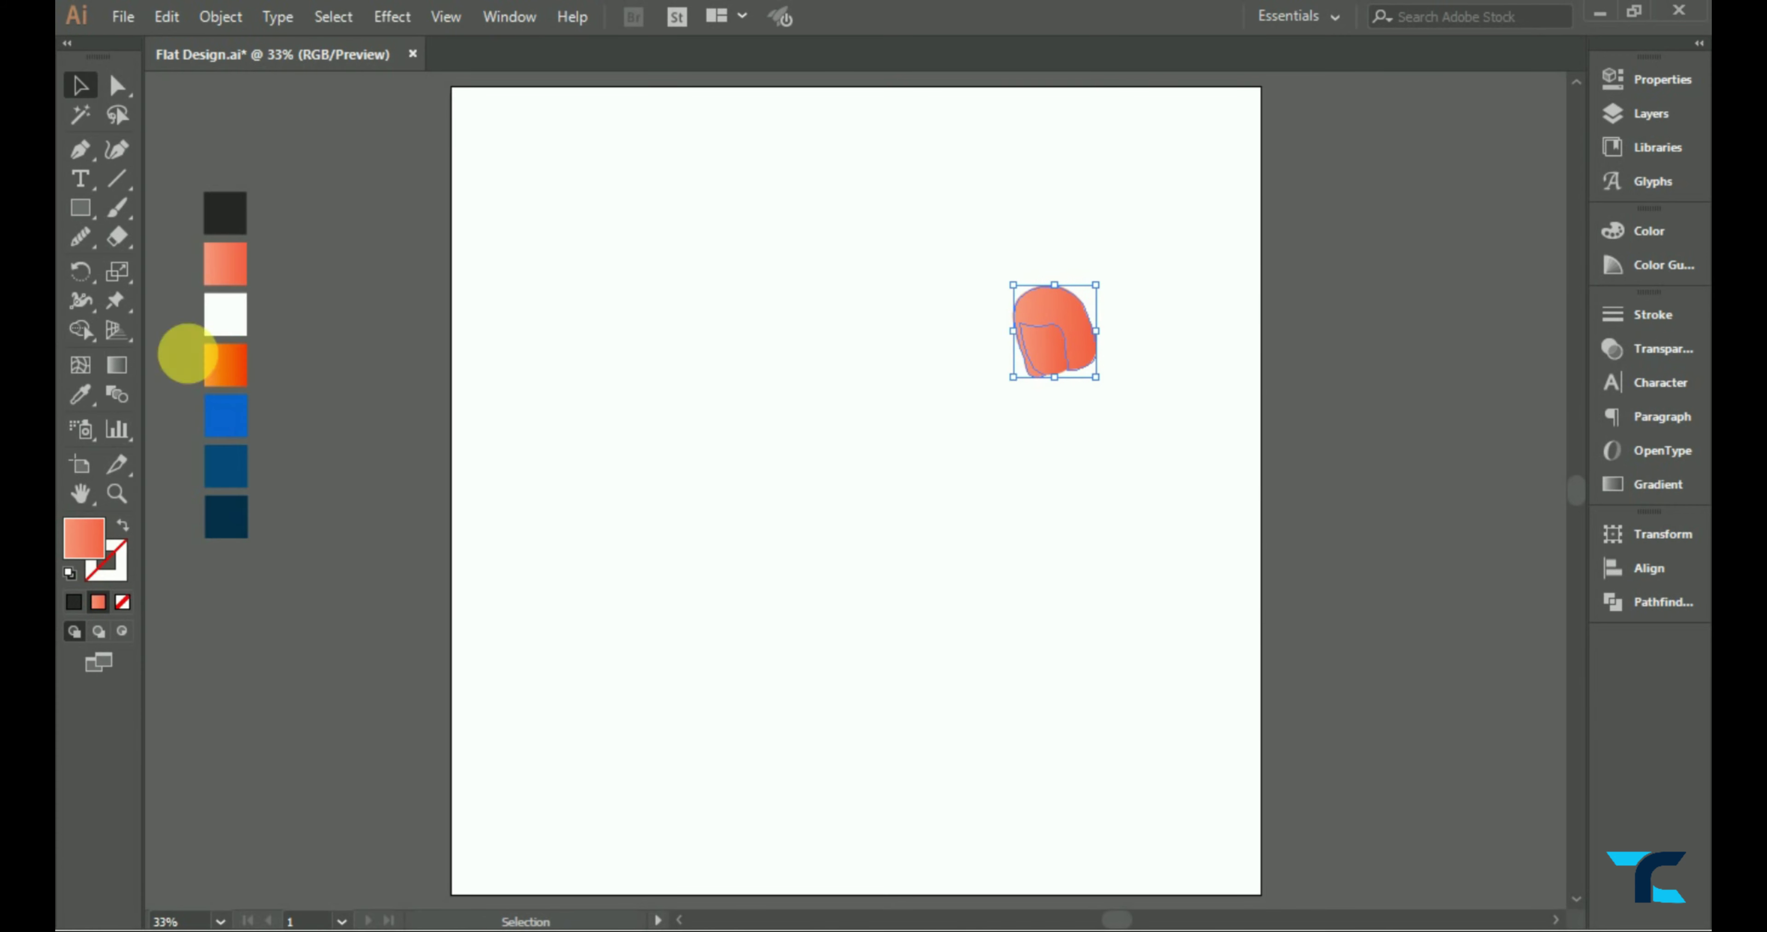
click(80, 394)
click(225, 212)
click(80, 85)
click(812, 376)
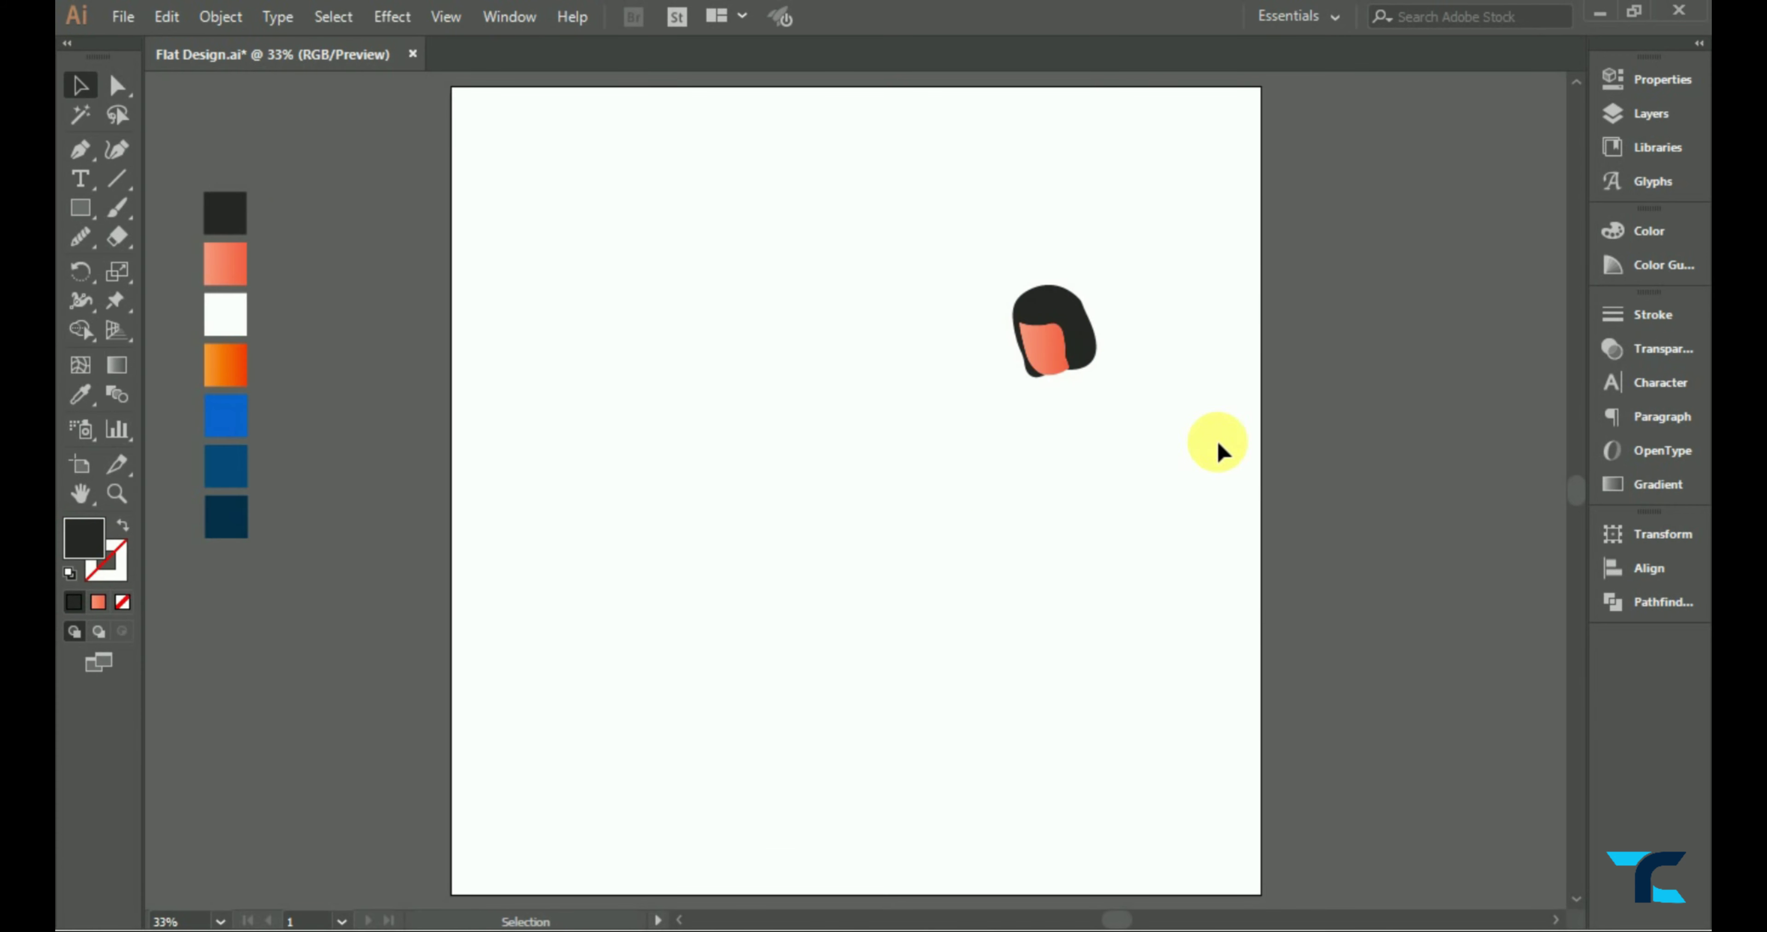
- Start a neck shape below the face and sample the salmon face colour
click(80, 149)
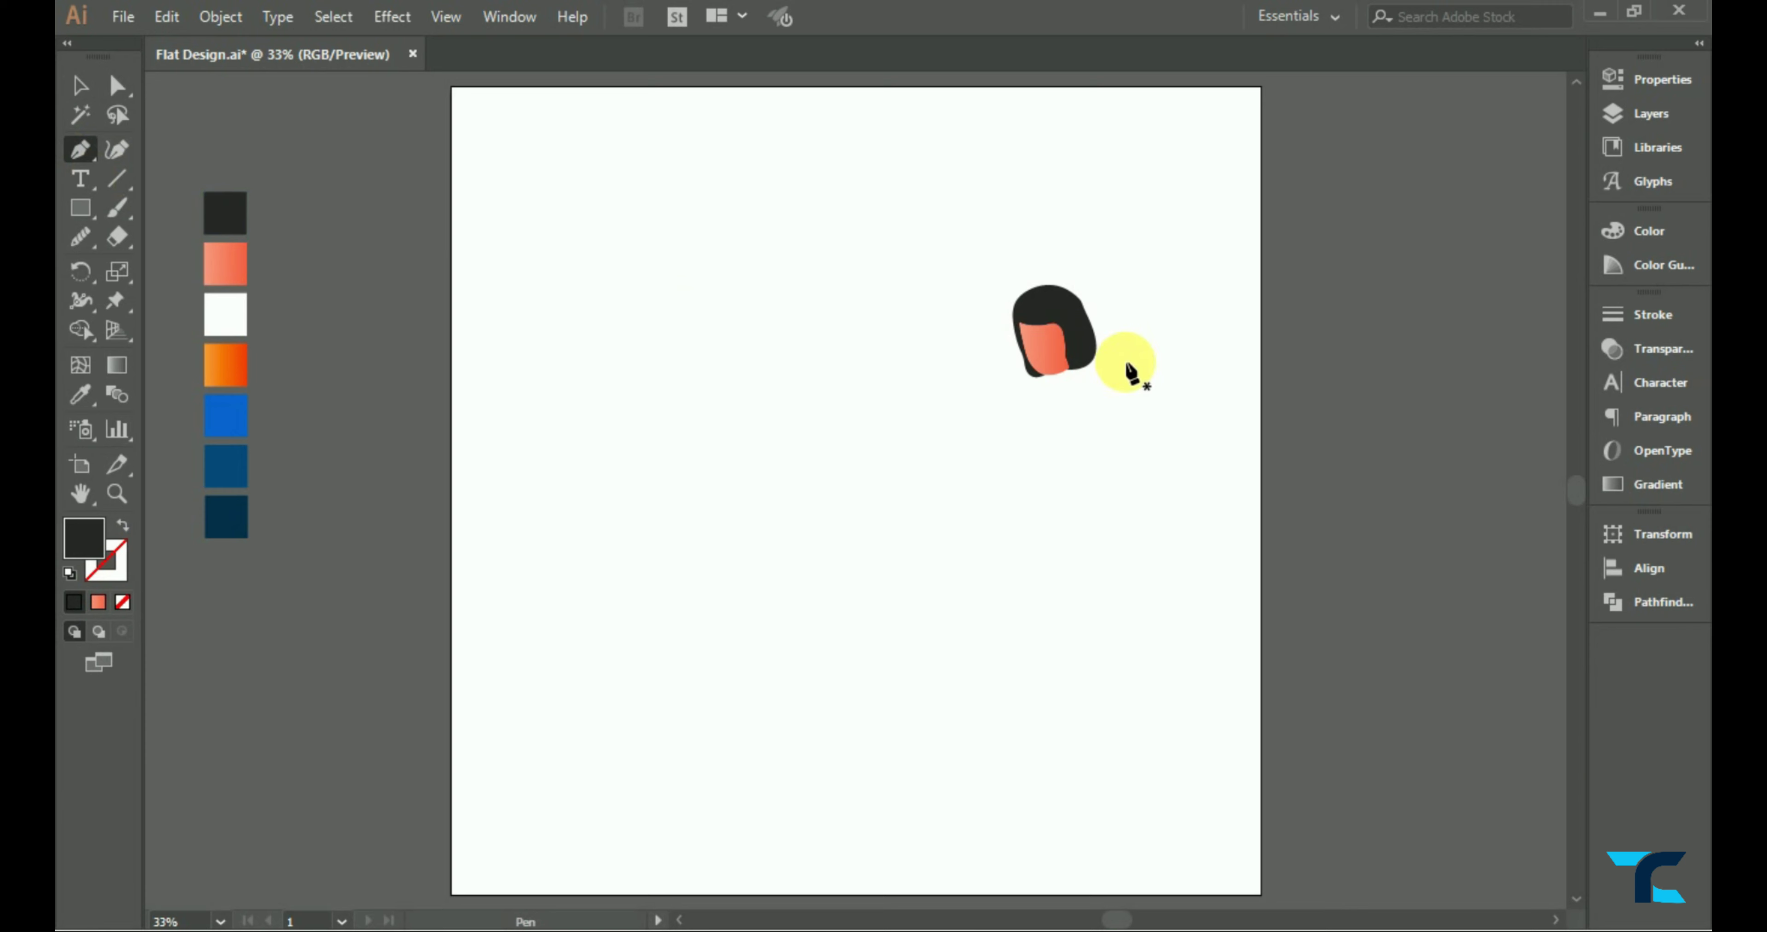
click(1069, 372)
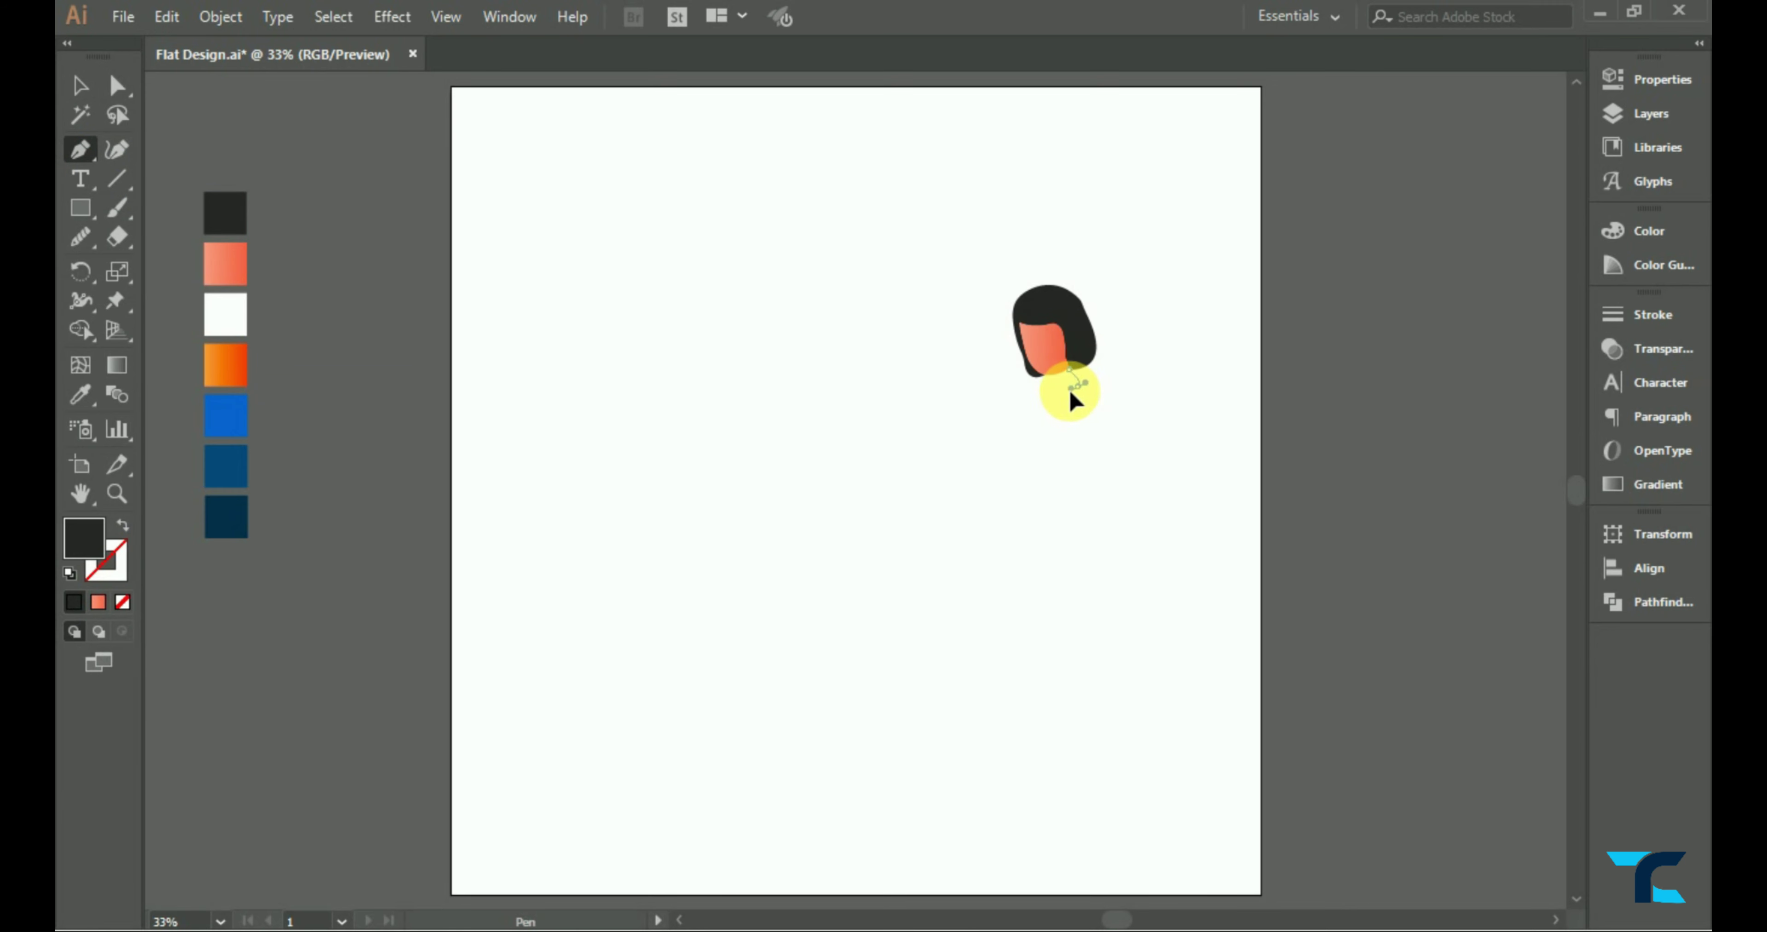
scroll(1038, 389, up, 3)
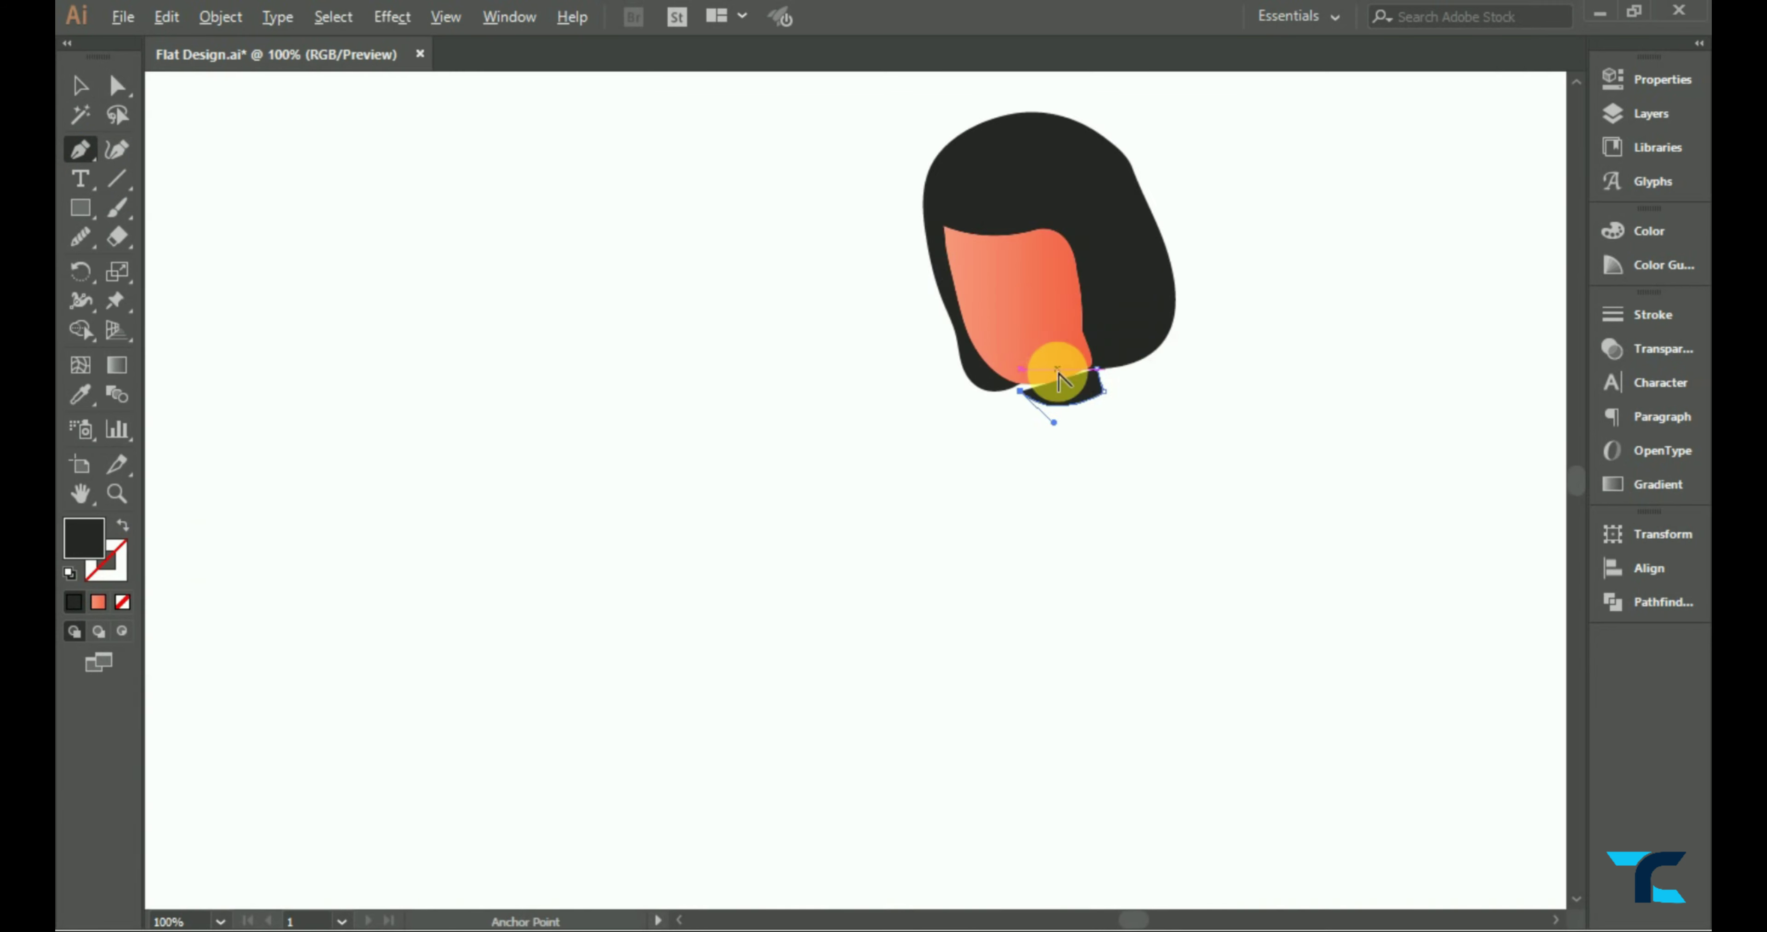
scroll(1039, 390, down, 3)
click(80, 395)
click(233, 301)
click(79, 85)
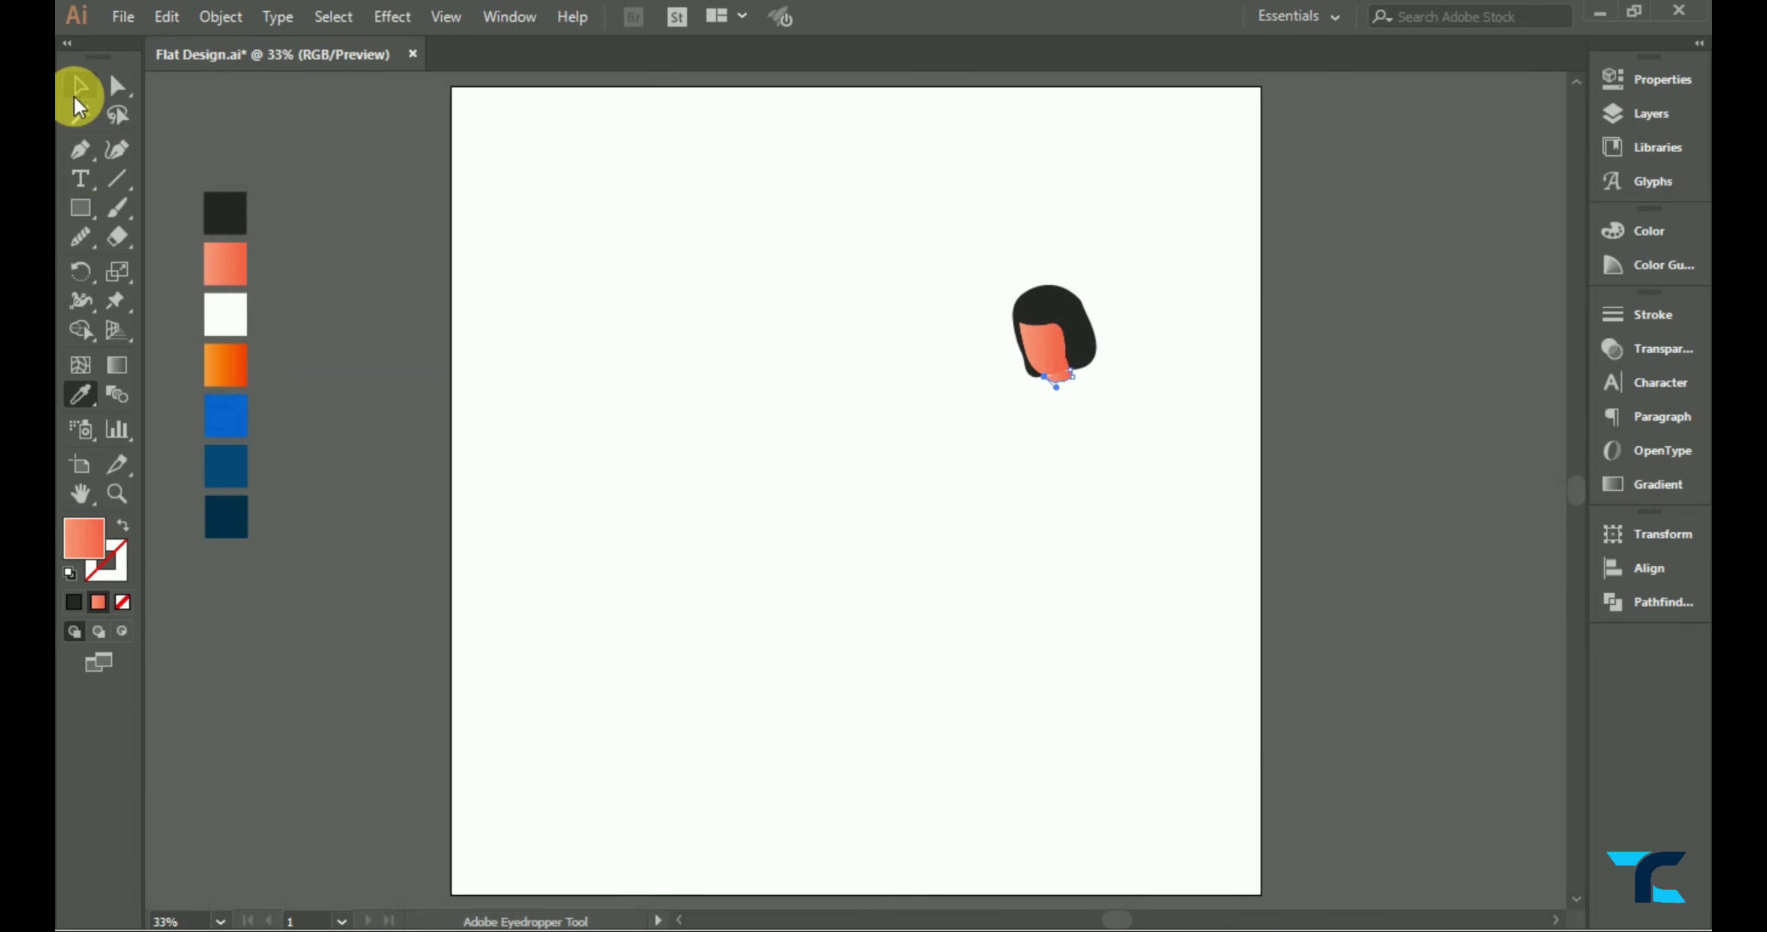
scroll(1076, 382, up, 4)
- Pen-draw a closed, unfilled chin shape with a curved bottom edge below the face
click(83, 146)
click(927, 338)
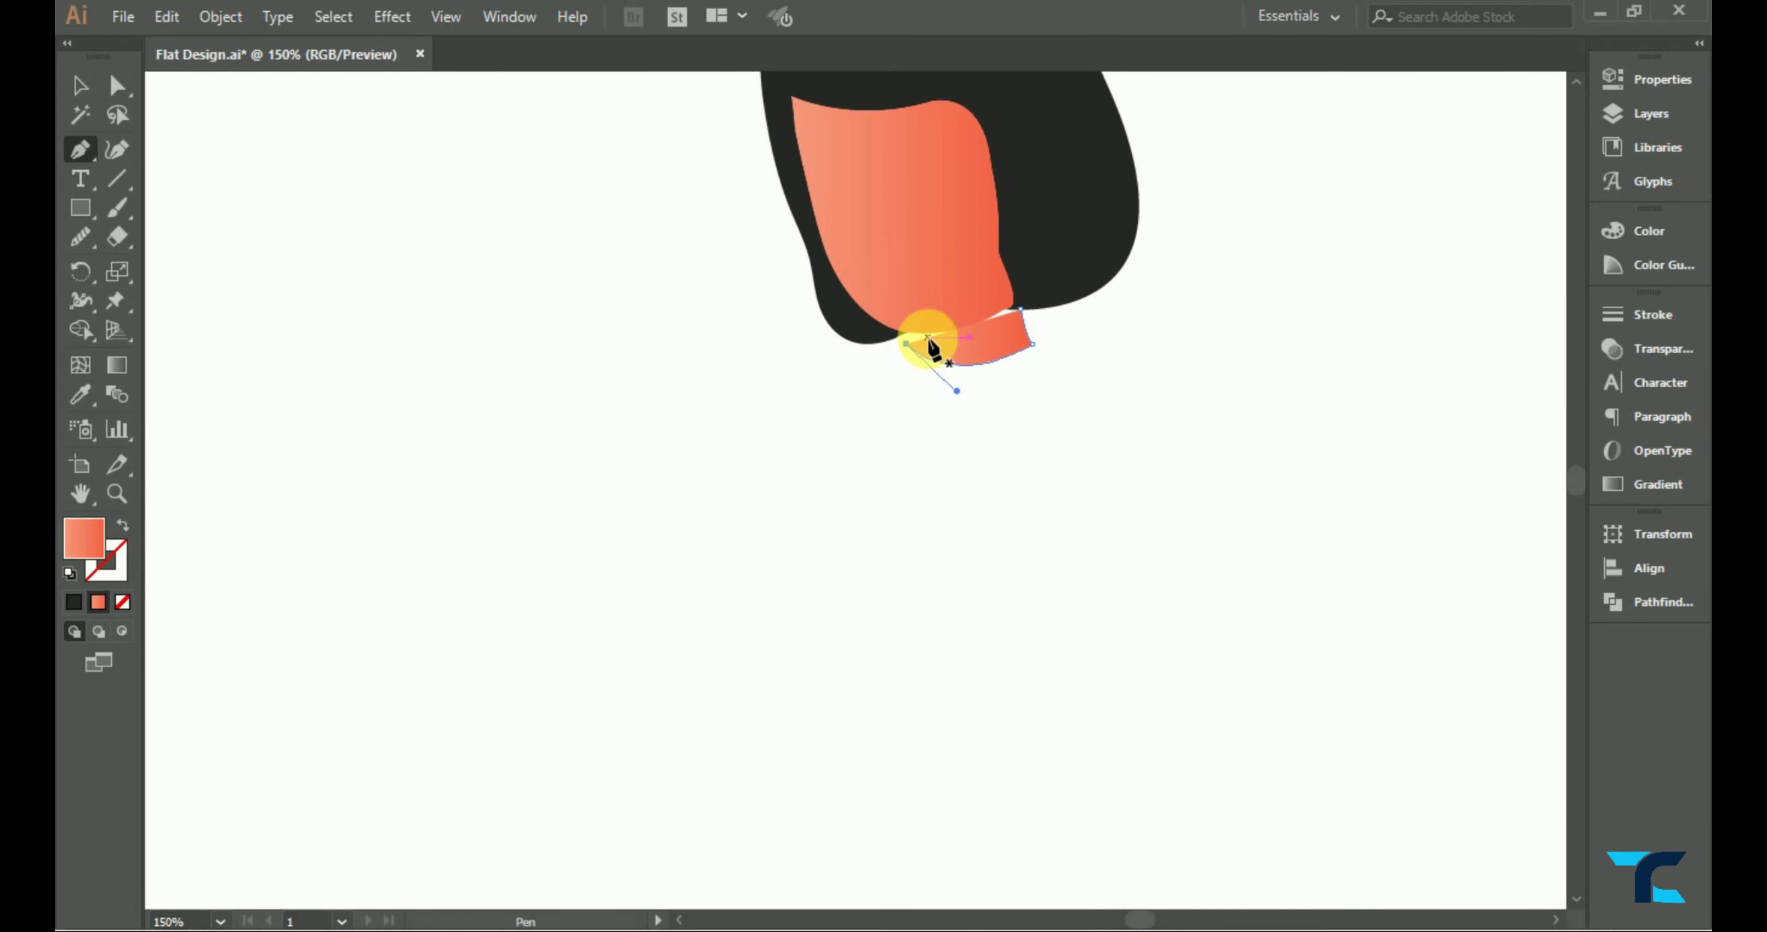
scroll(922, 343, up, 1)
scroll(876, 346, up, 2)
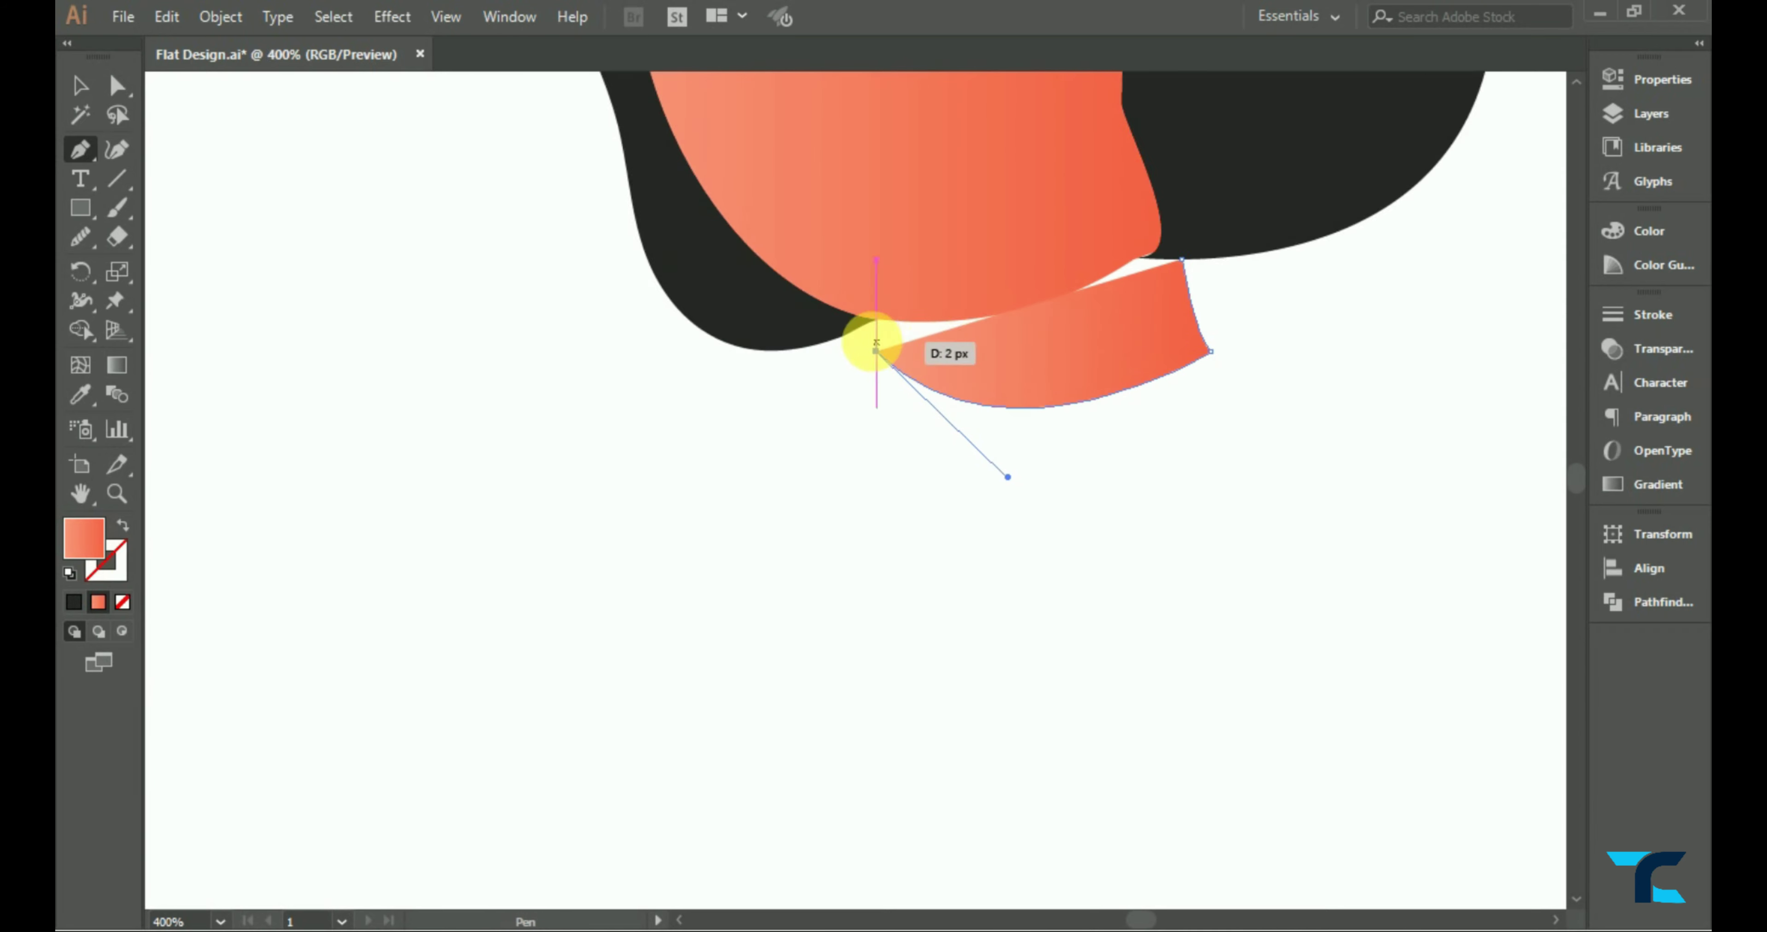
drag(863, 326, 897, 322)
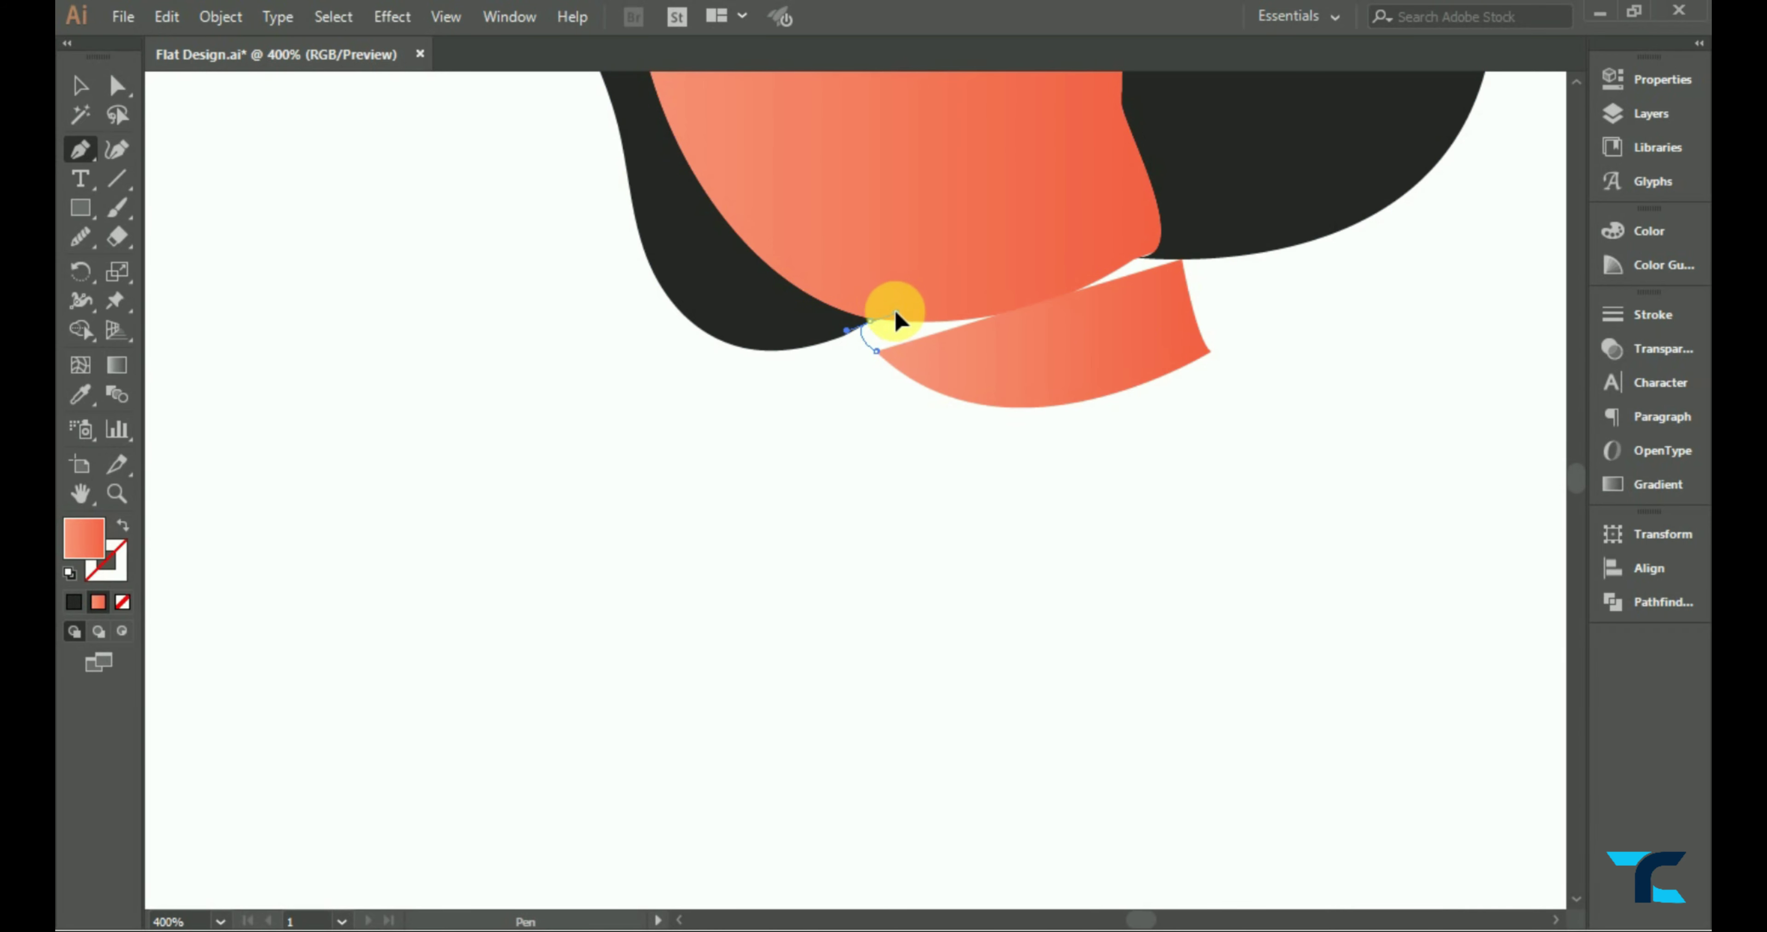
click(122, 601)
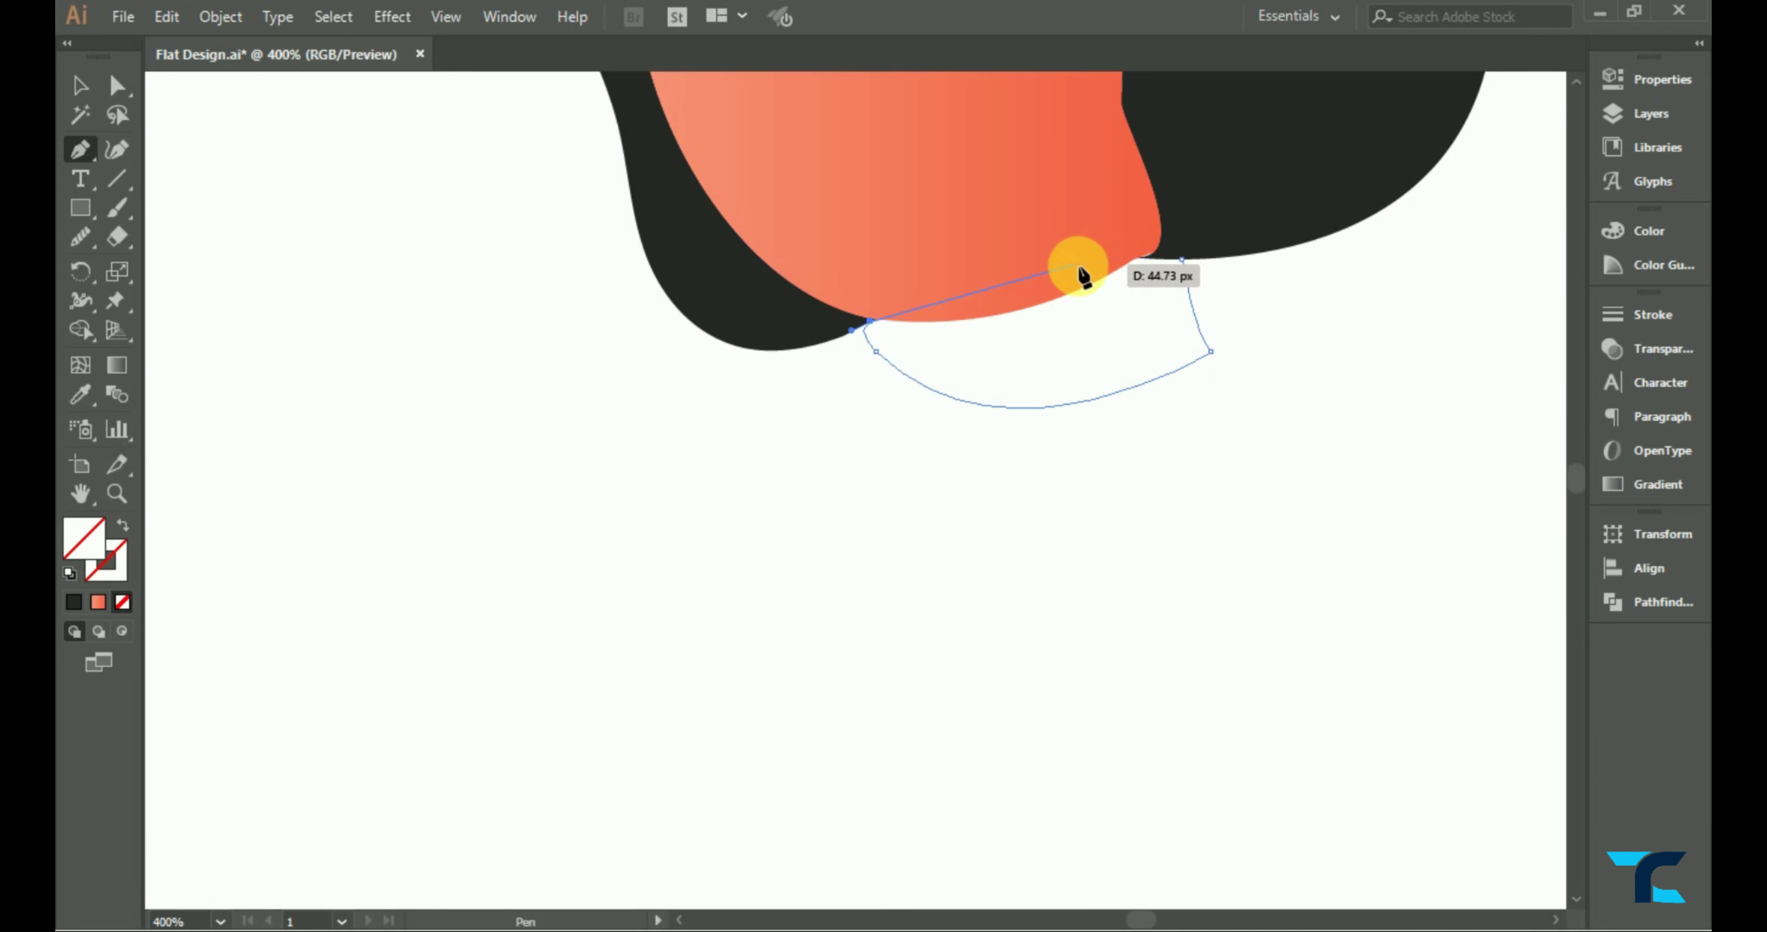
drag(1138, 259, 1258, 179)
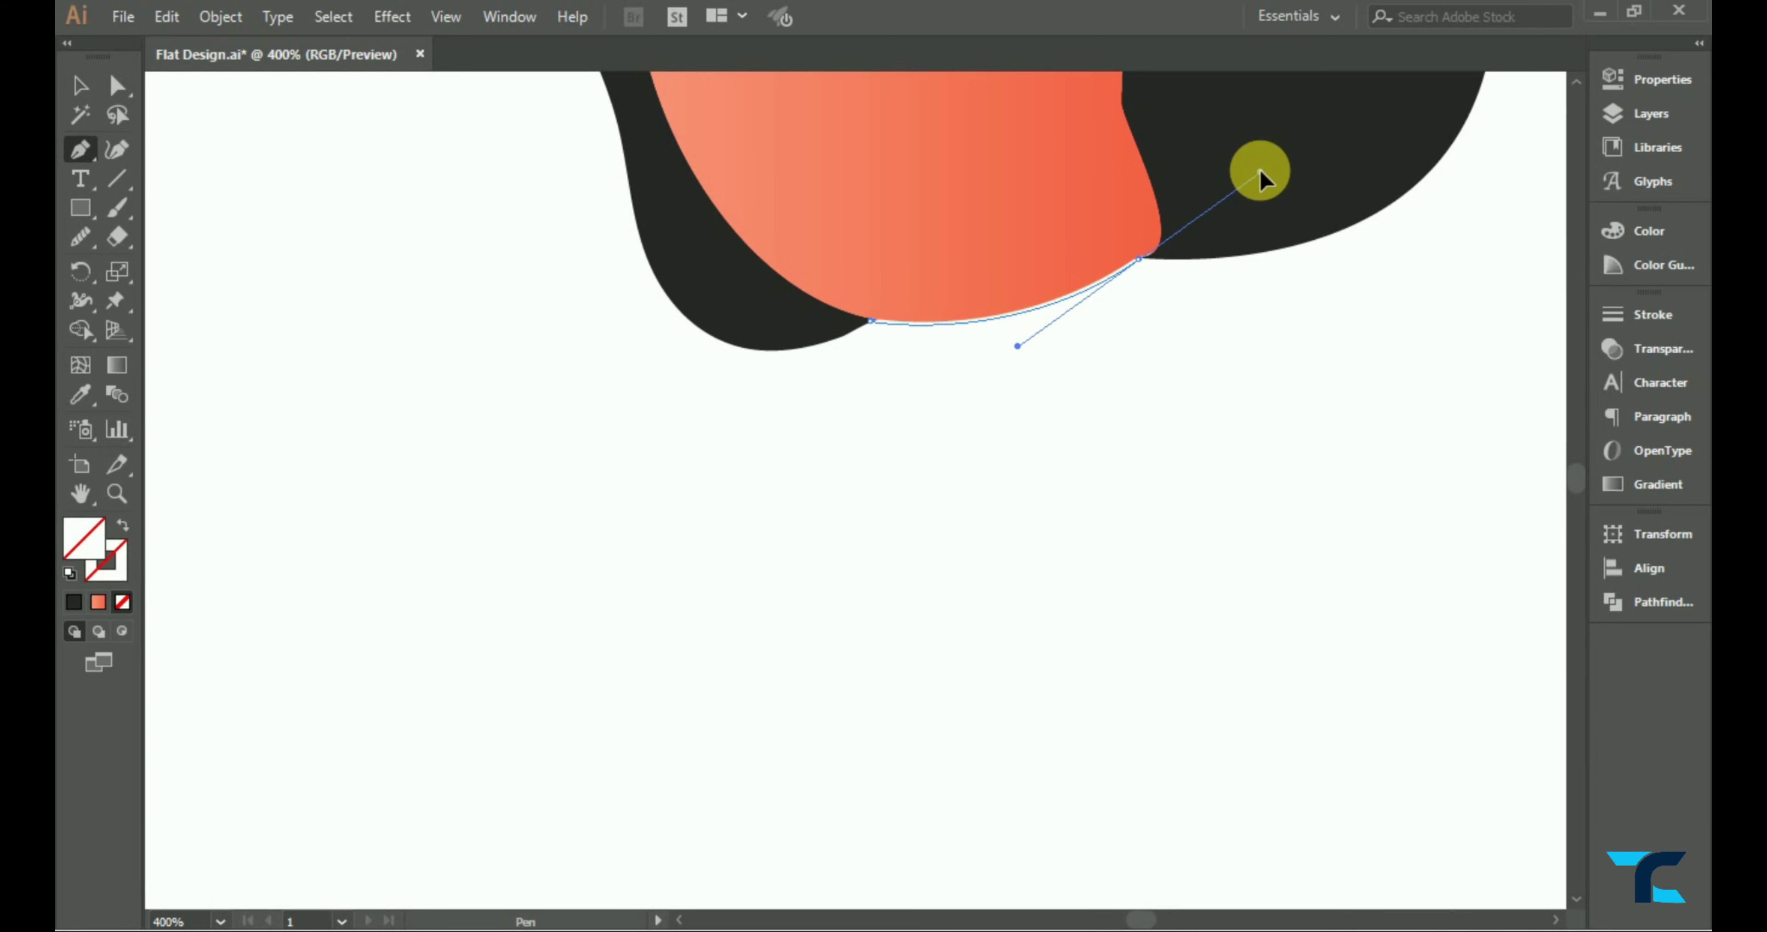
scroll(1187, 312, up, 2)
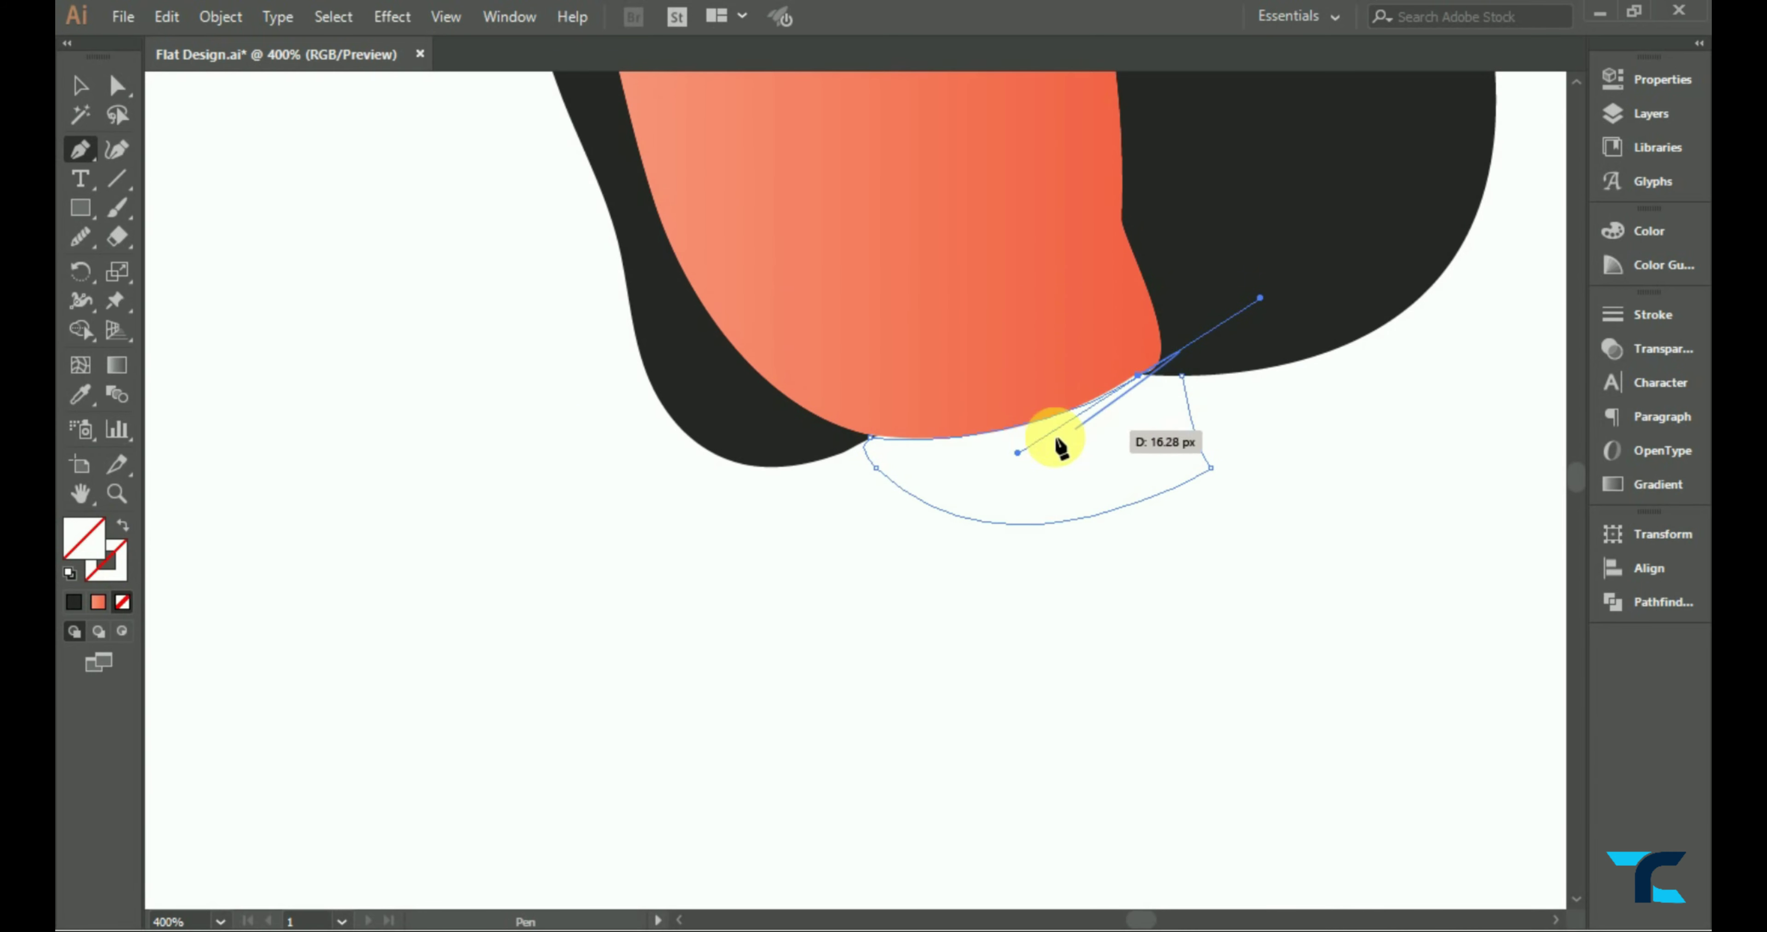
scroll(1057, 445, down, 7)
scroll(1056, 374, up, 4)
click(1096, 353)
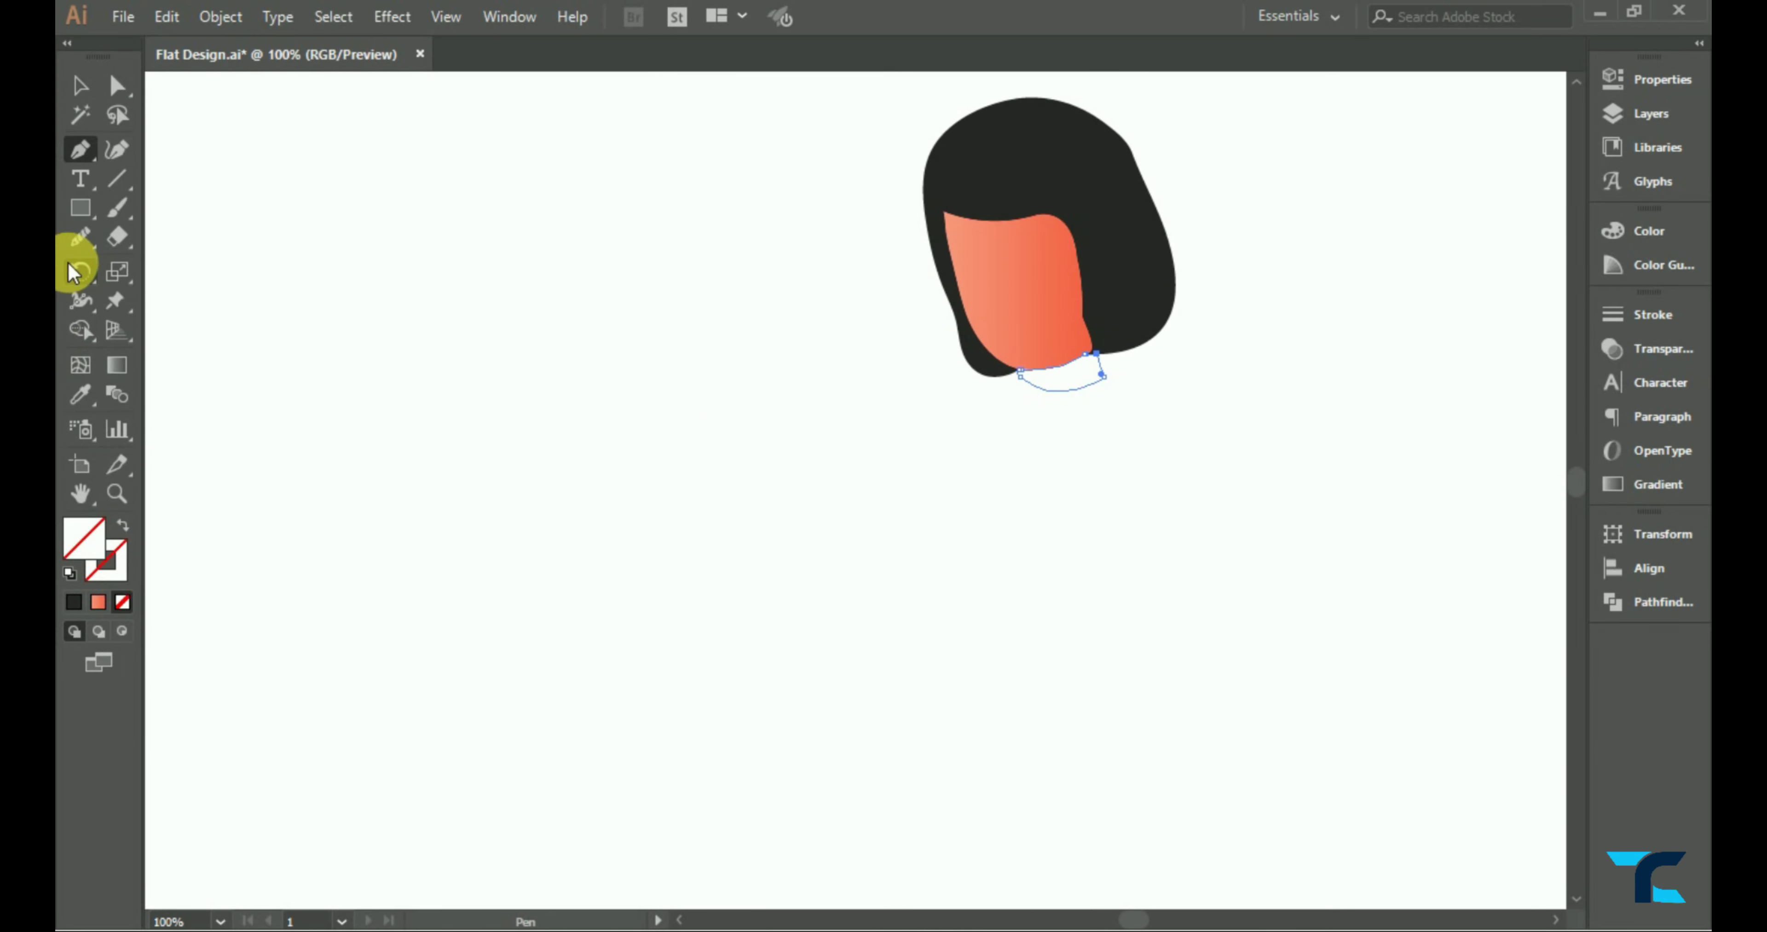
- Copy the face's peach gradient onto the chin with the Eyedropper
click(77, 397)
click(1015, 288)
key(v)
click(474, 288)
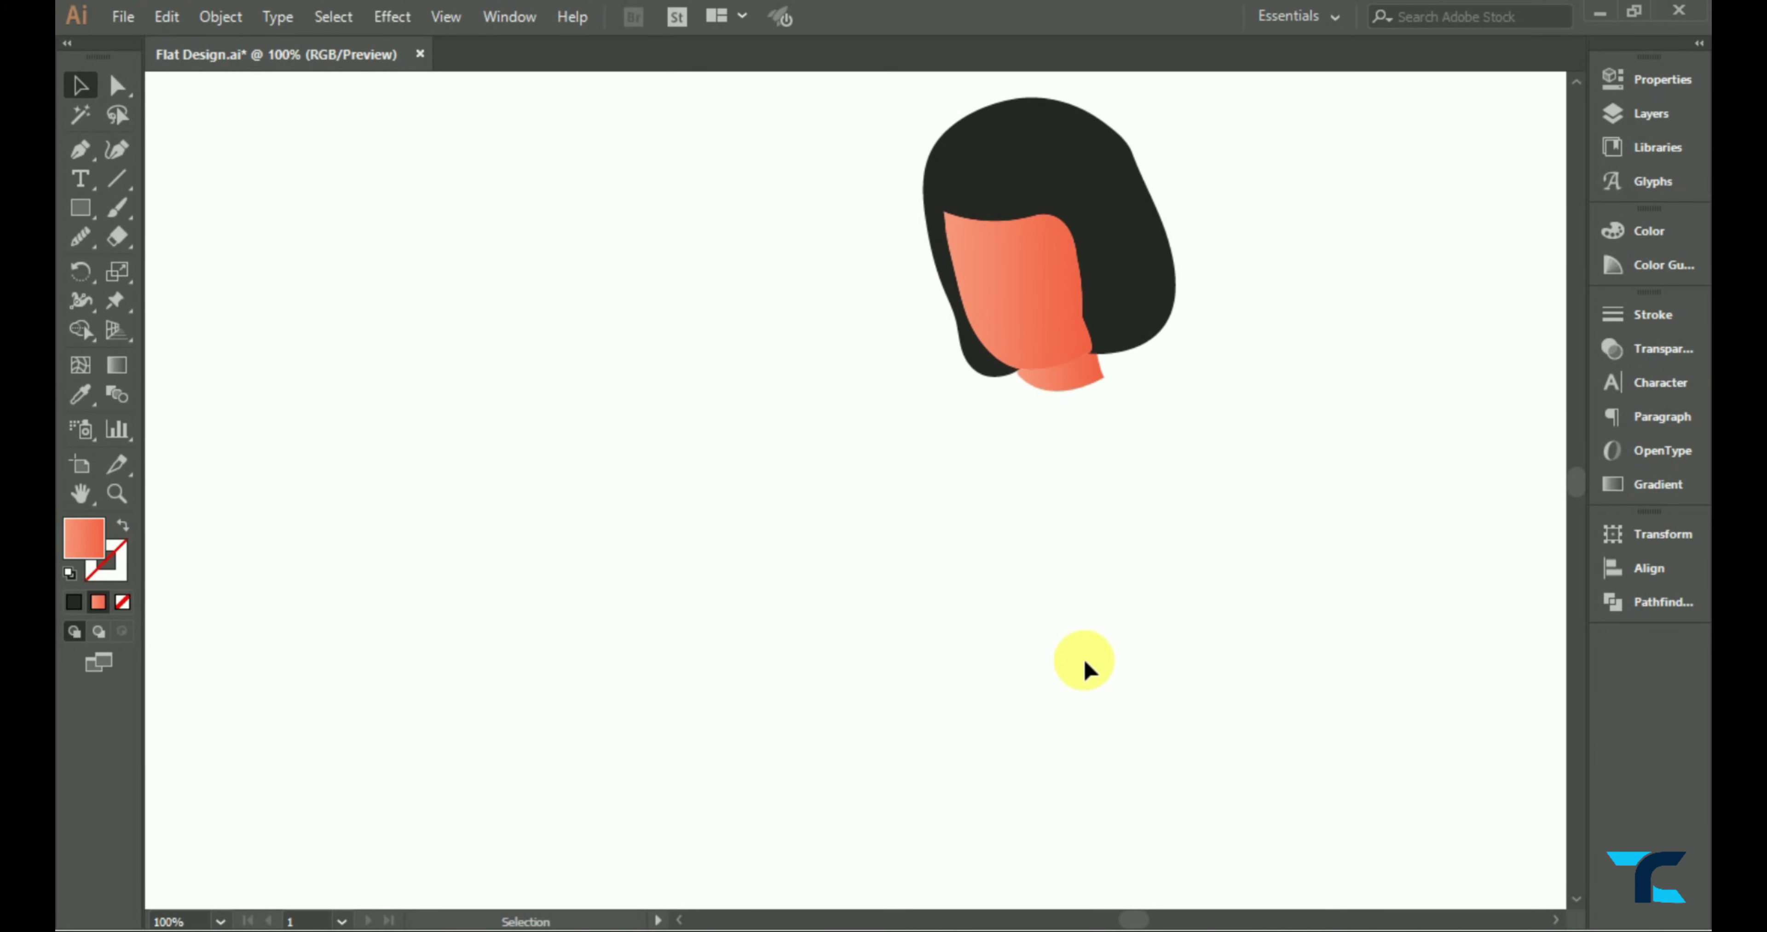
scroll(1084, 668, down, 3)
- Pen-draw a two-lobed collar under the chin and fill it light grey E5E5E5
click(80, 396)
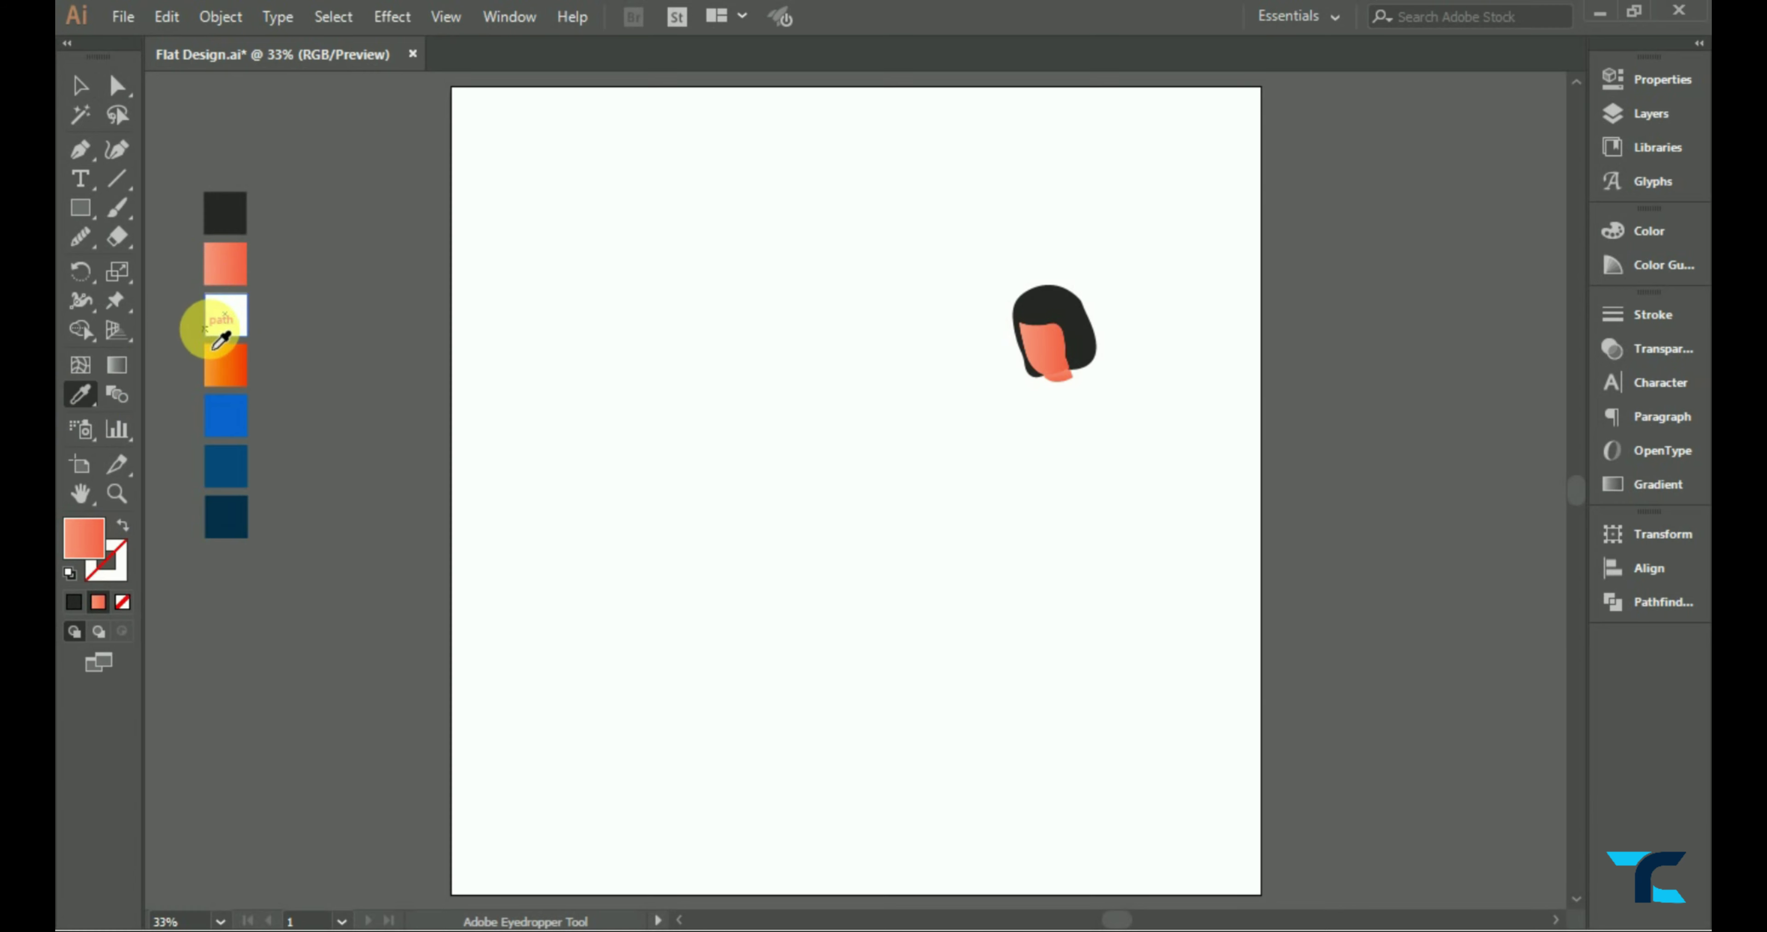
click(216, 316)
click(80, 149)
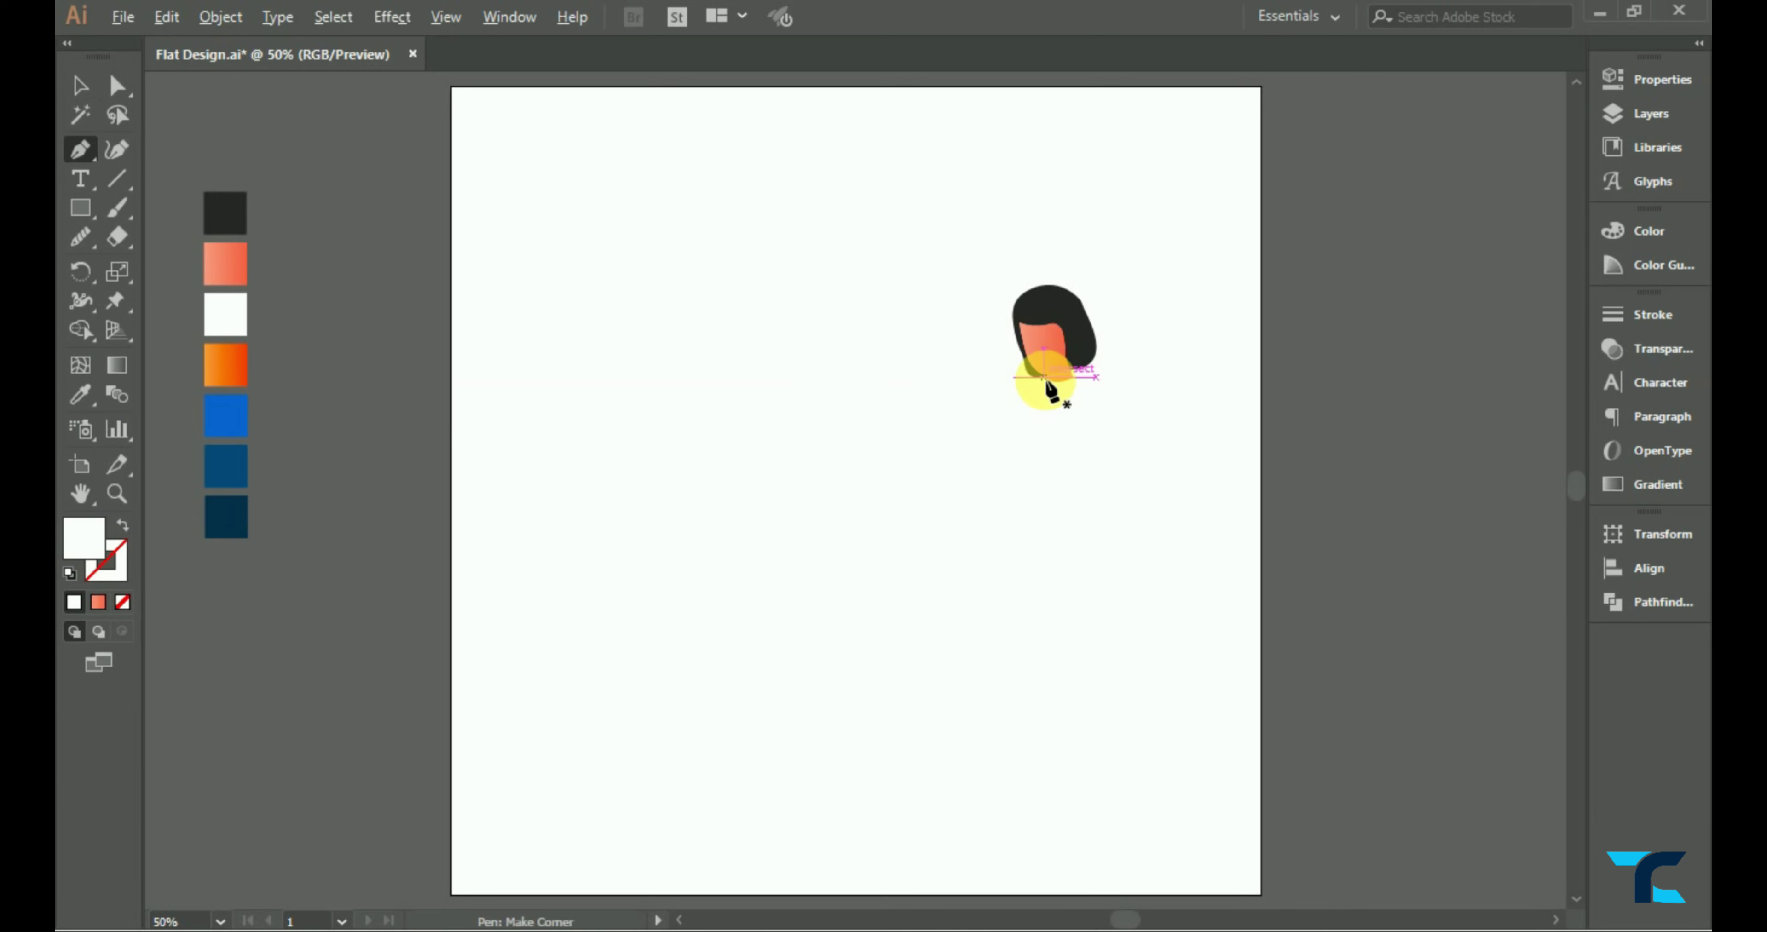
scroll(1047, 386, up, 2)
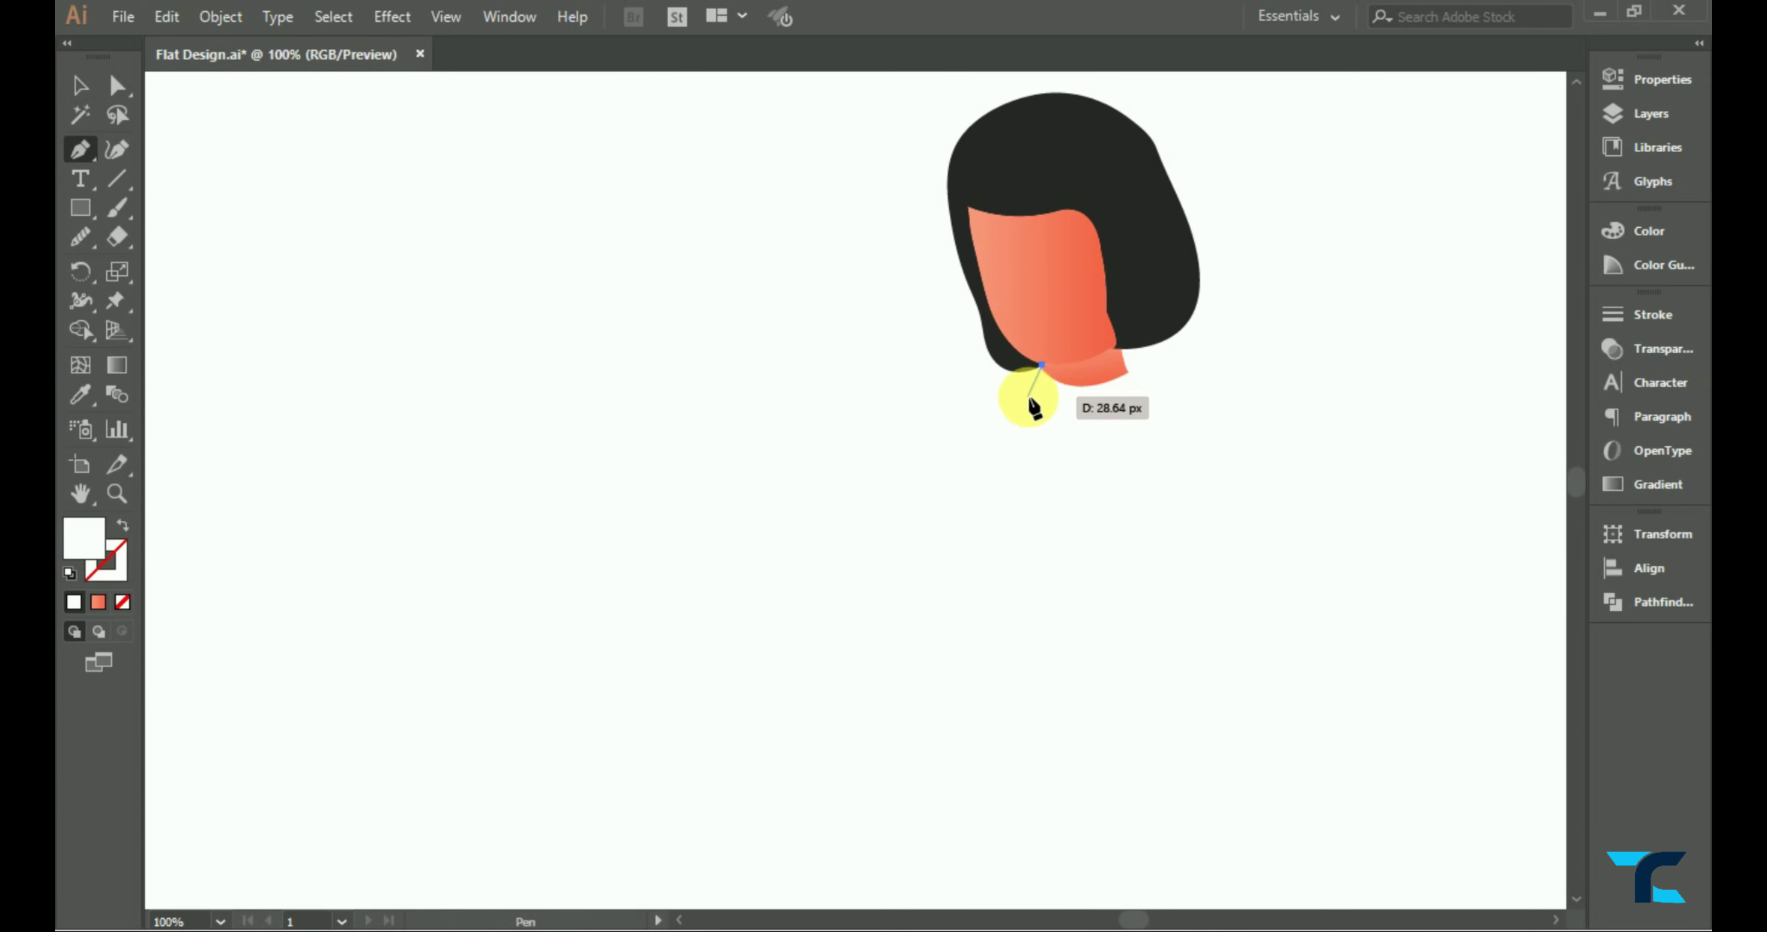
mouse_move(1027, 393)
mouse_down()
mouse_move(1129, 394)
mouse_move(1152, 331)
mouse_up()
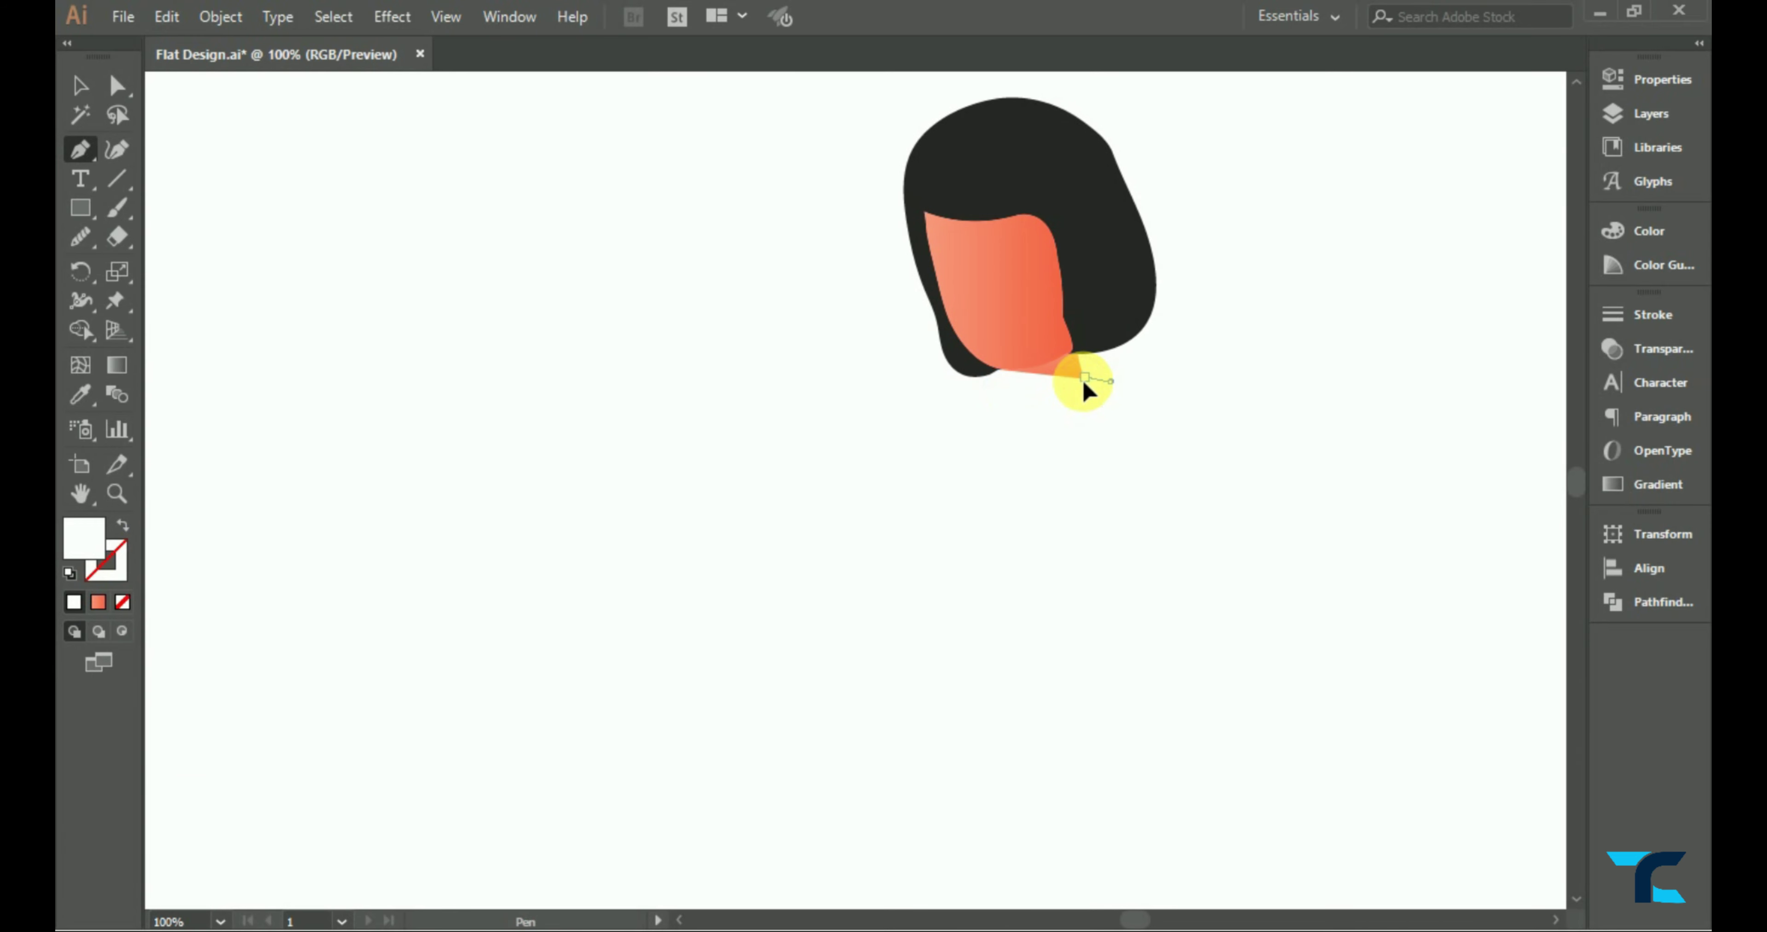
click(1075, 378)
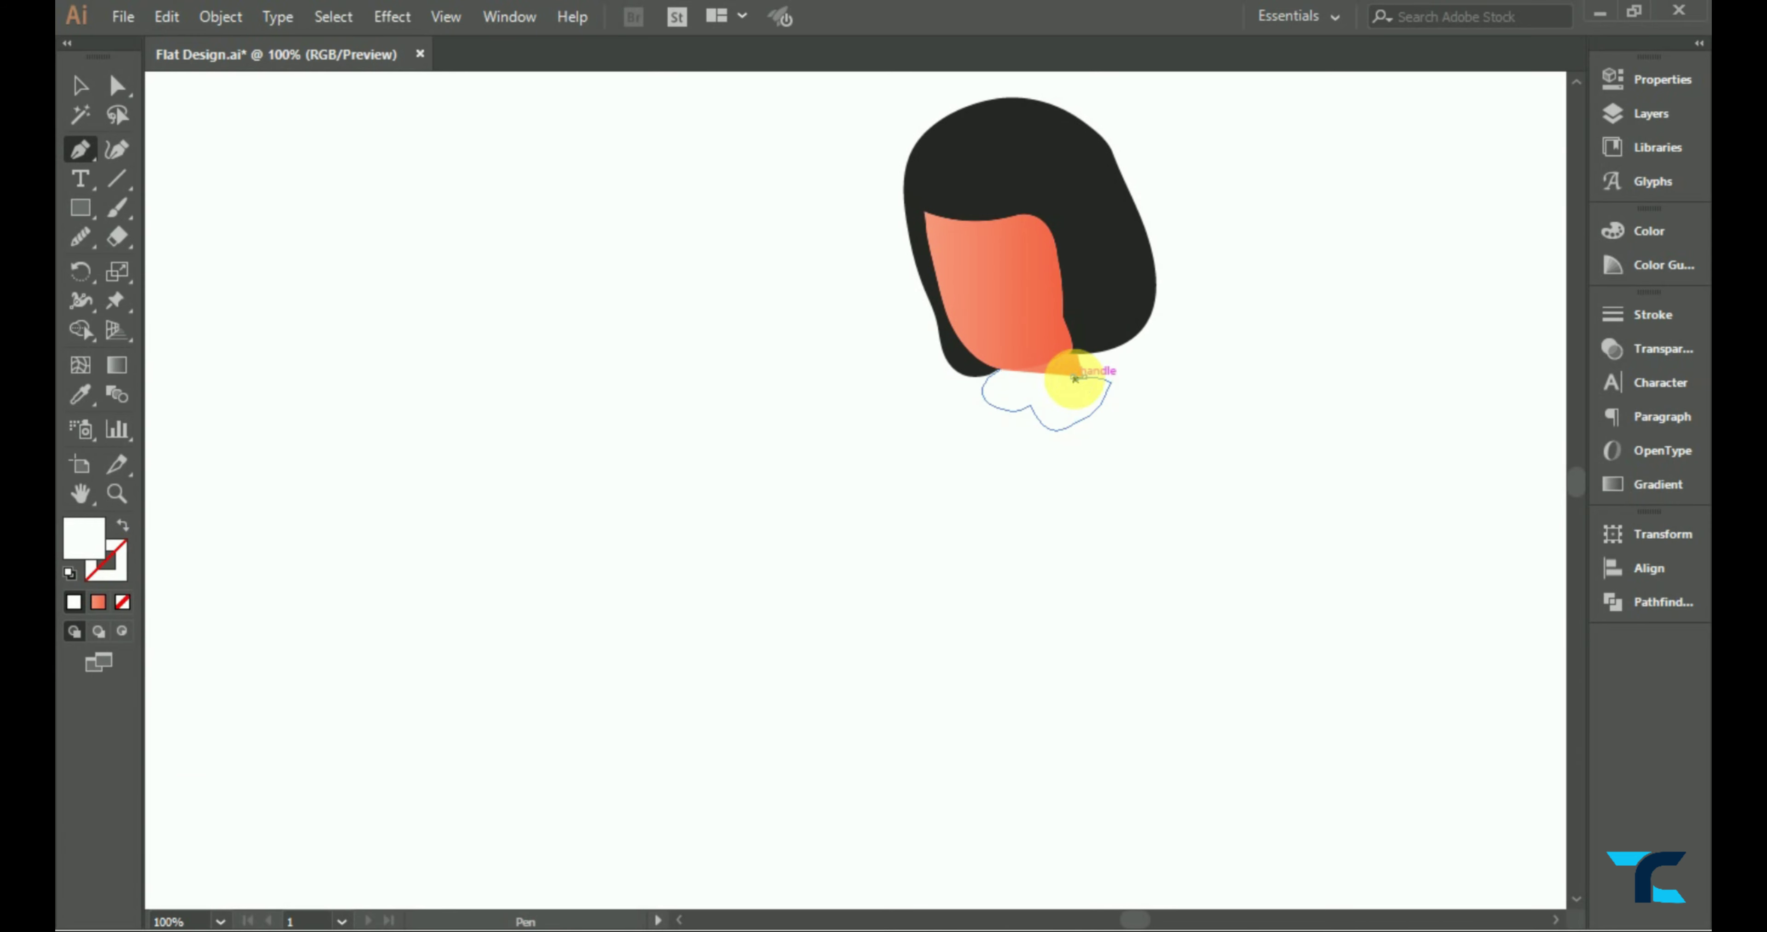
drag(1074, 378, 998, 369)
key(n)
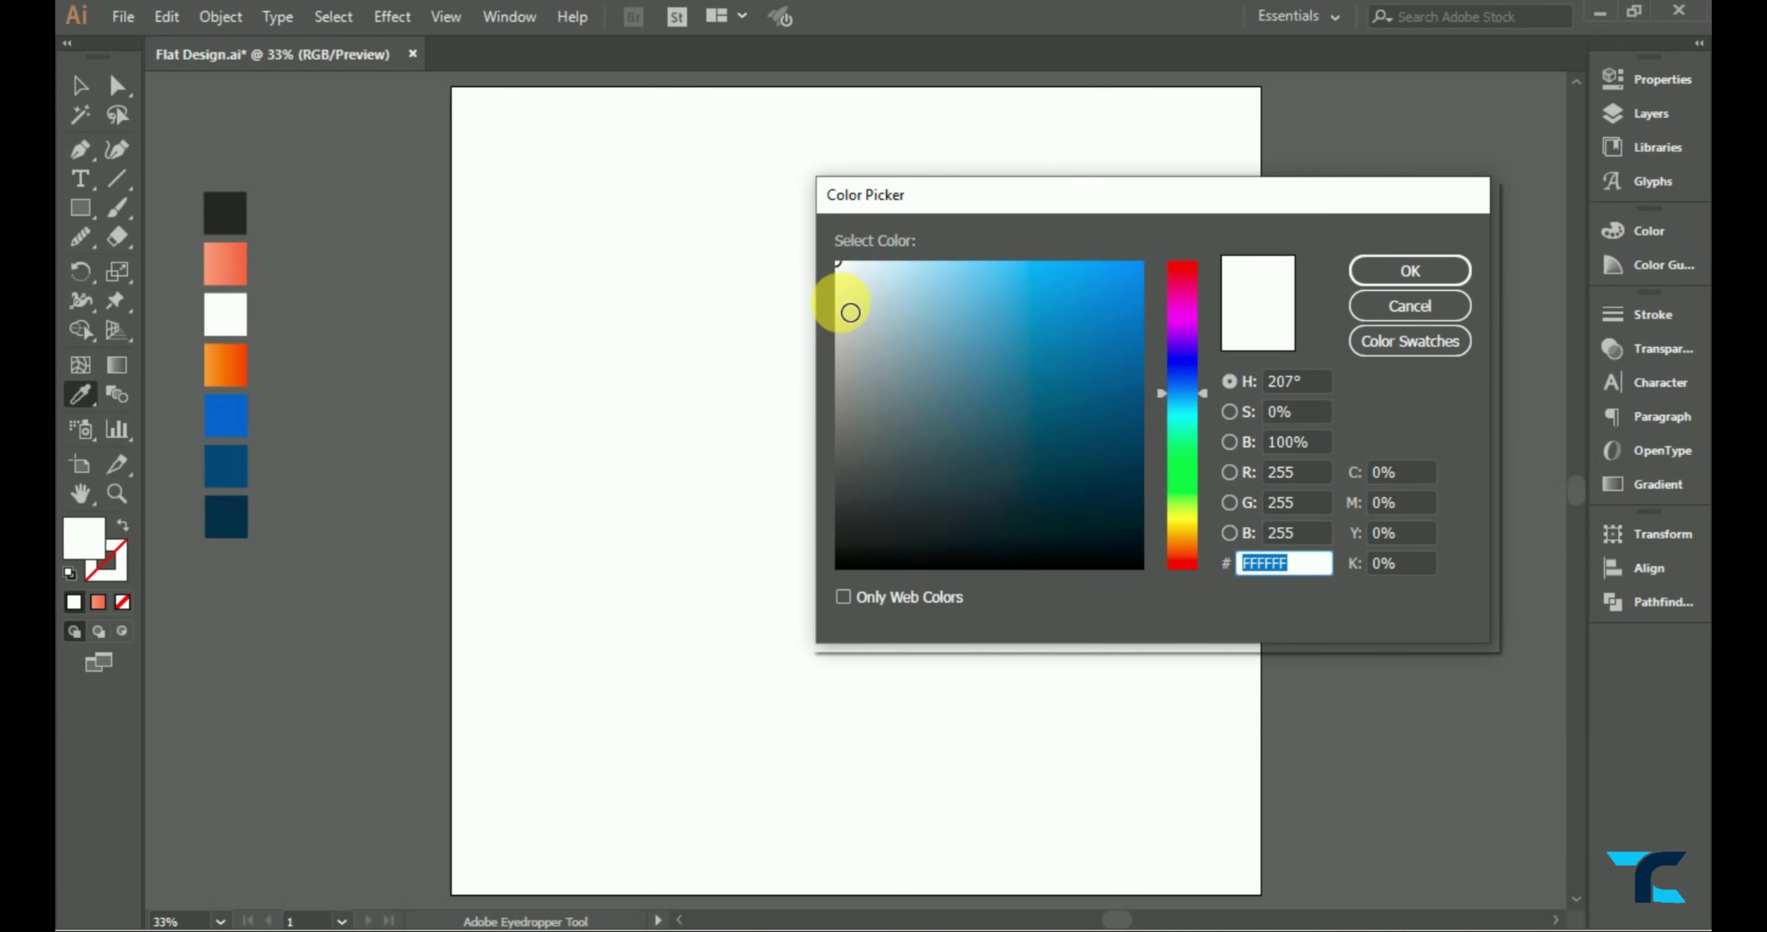
click(854, 308)
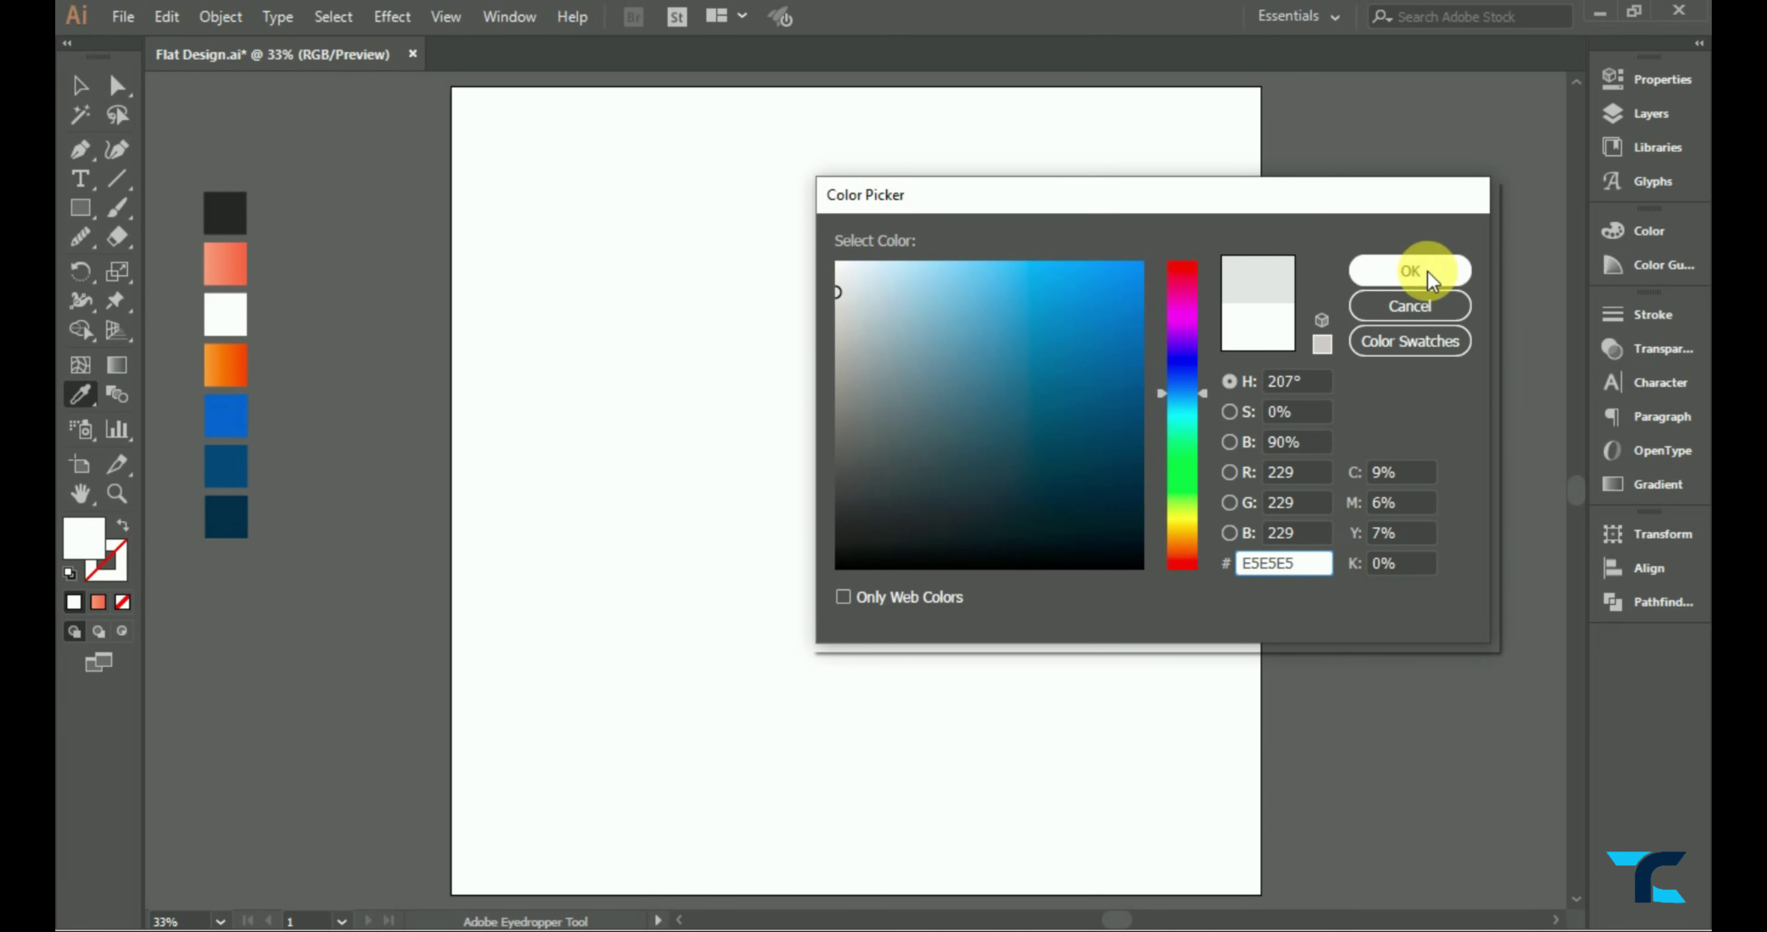
click(1409, 270)
click(80, 85)
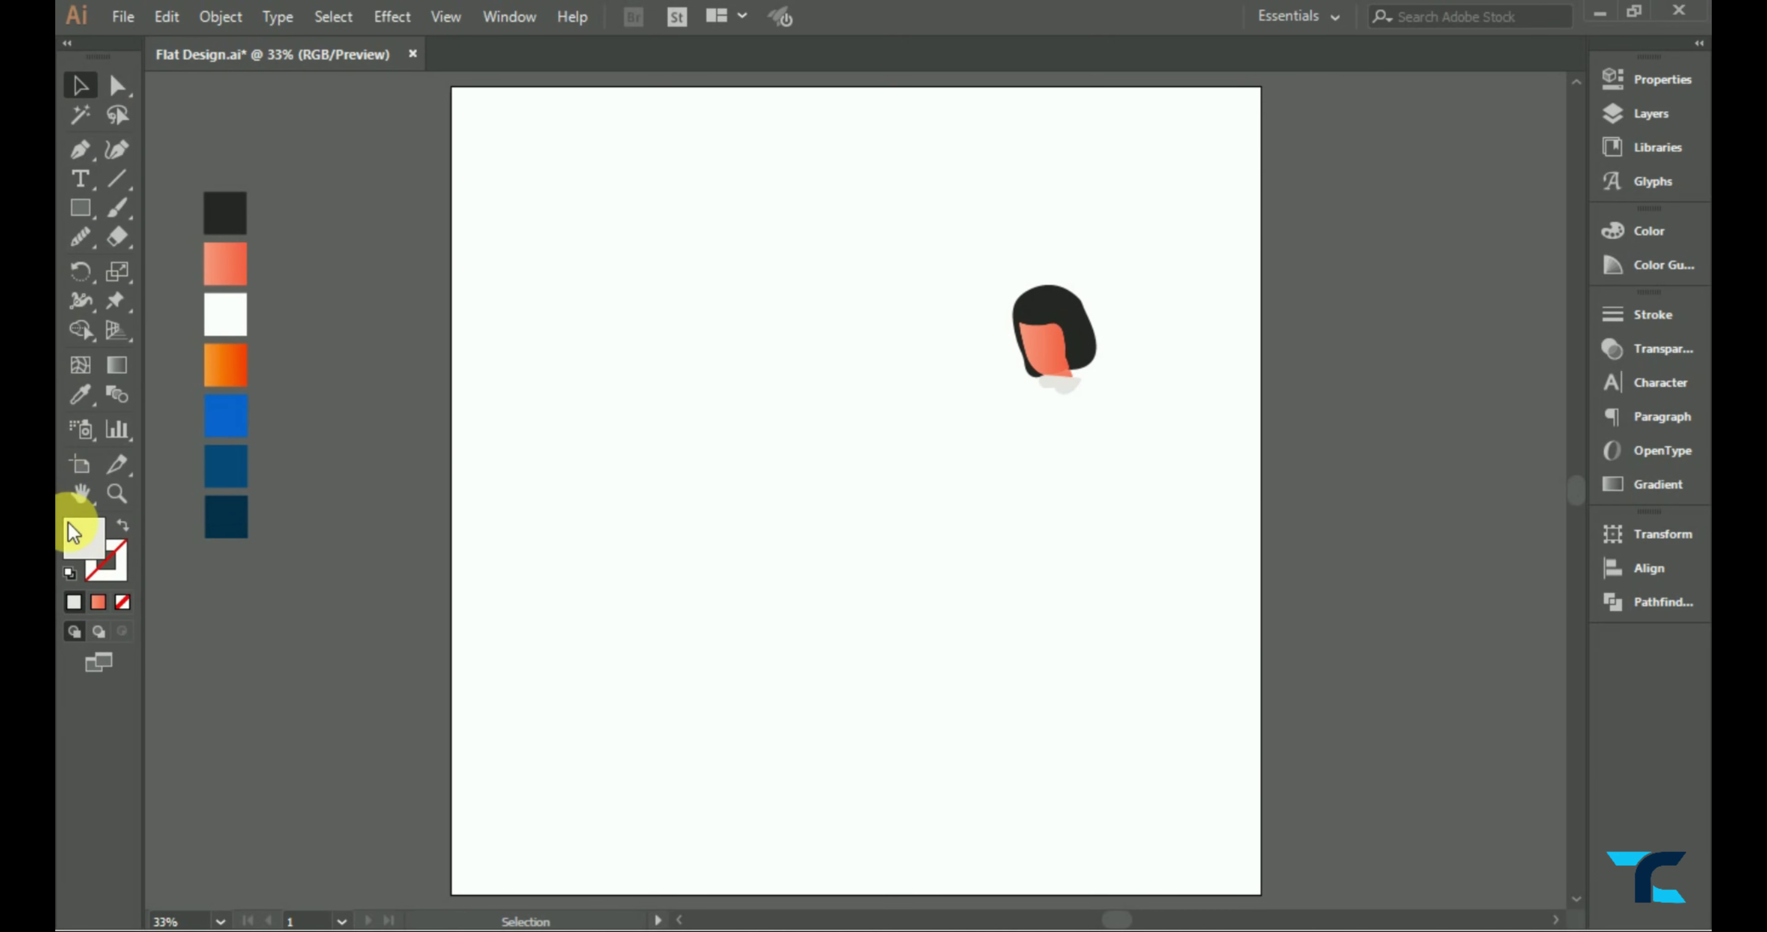
- Start a new body-outline path at the collar's right corner
scroll(1013, 461, up, 2)
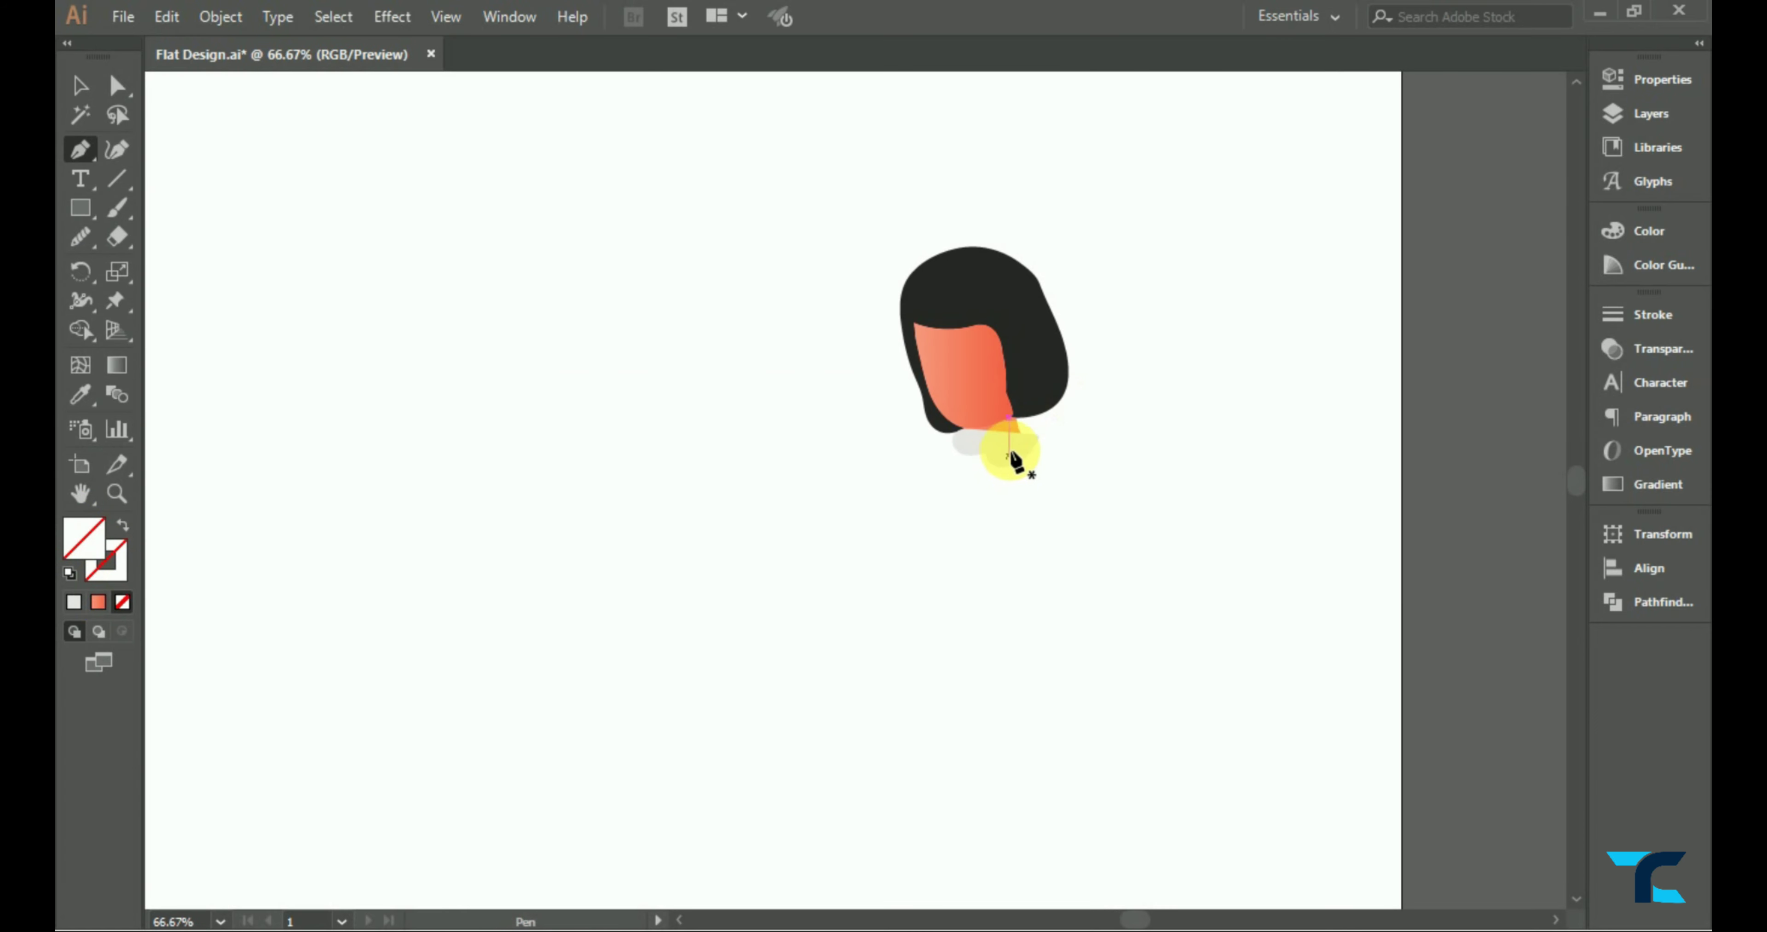
scroll(1017, 433, up, 1)
scroll(1021, 446, up, 1)
click(1020, 344)
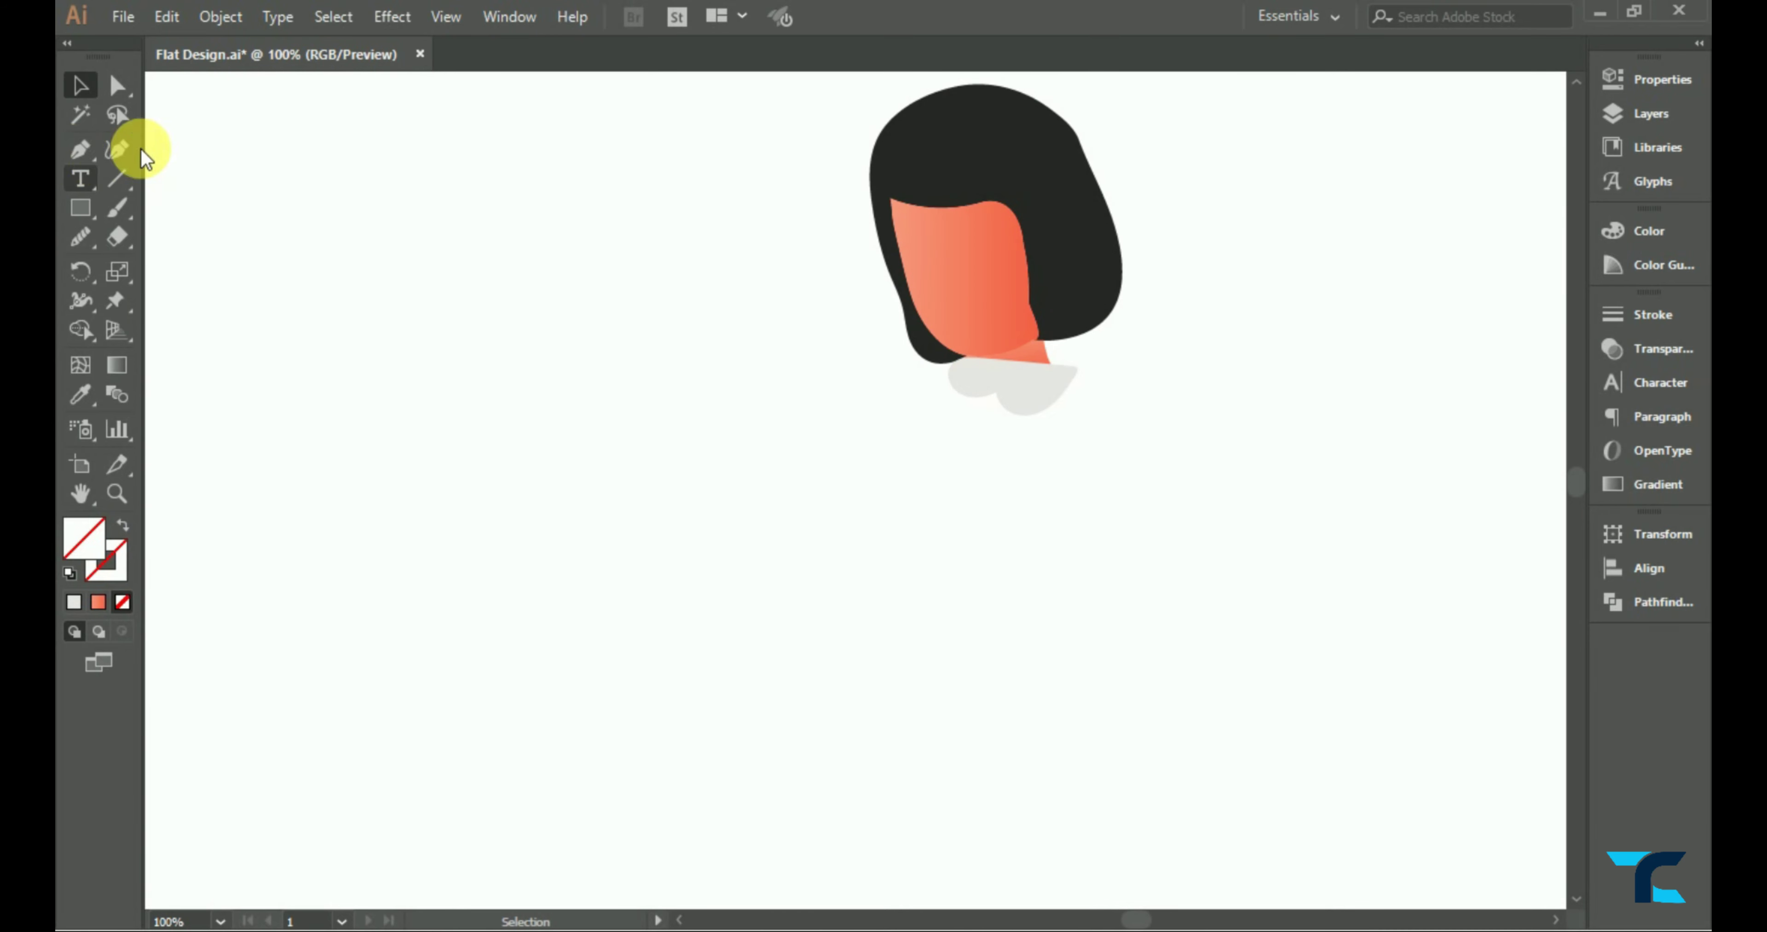
scroll(1124, 412, up, 2)
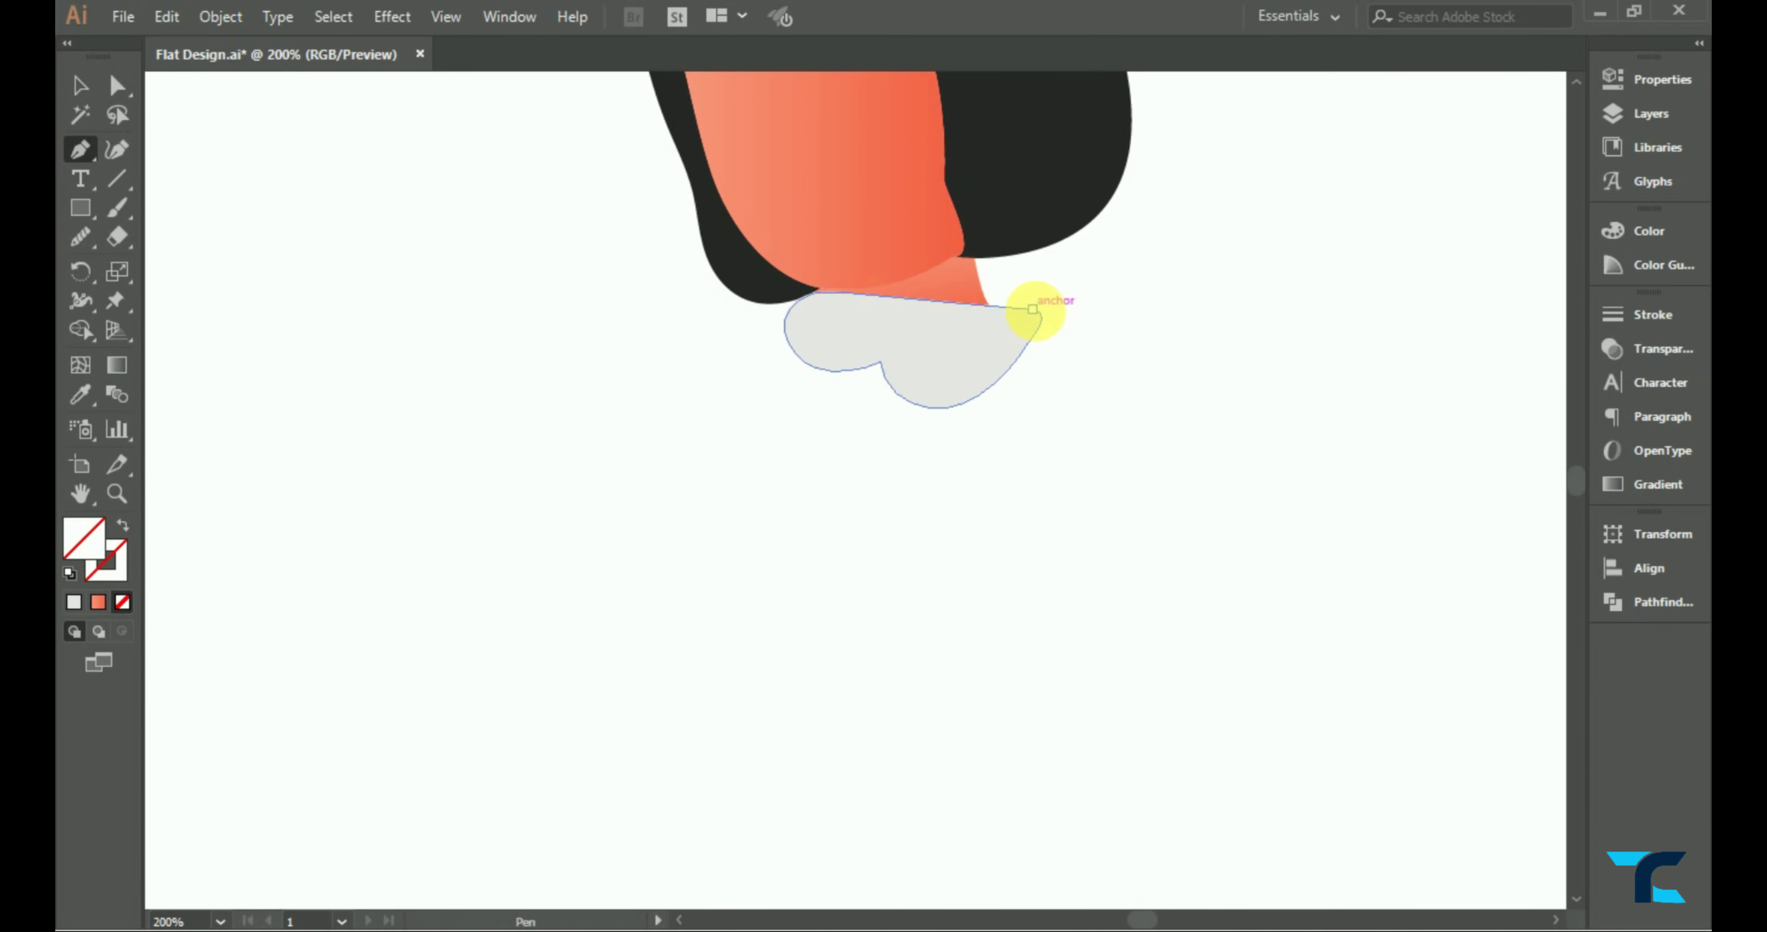
scroll(1048, 312, up, 2)
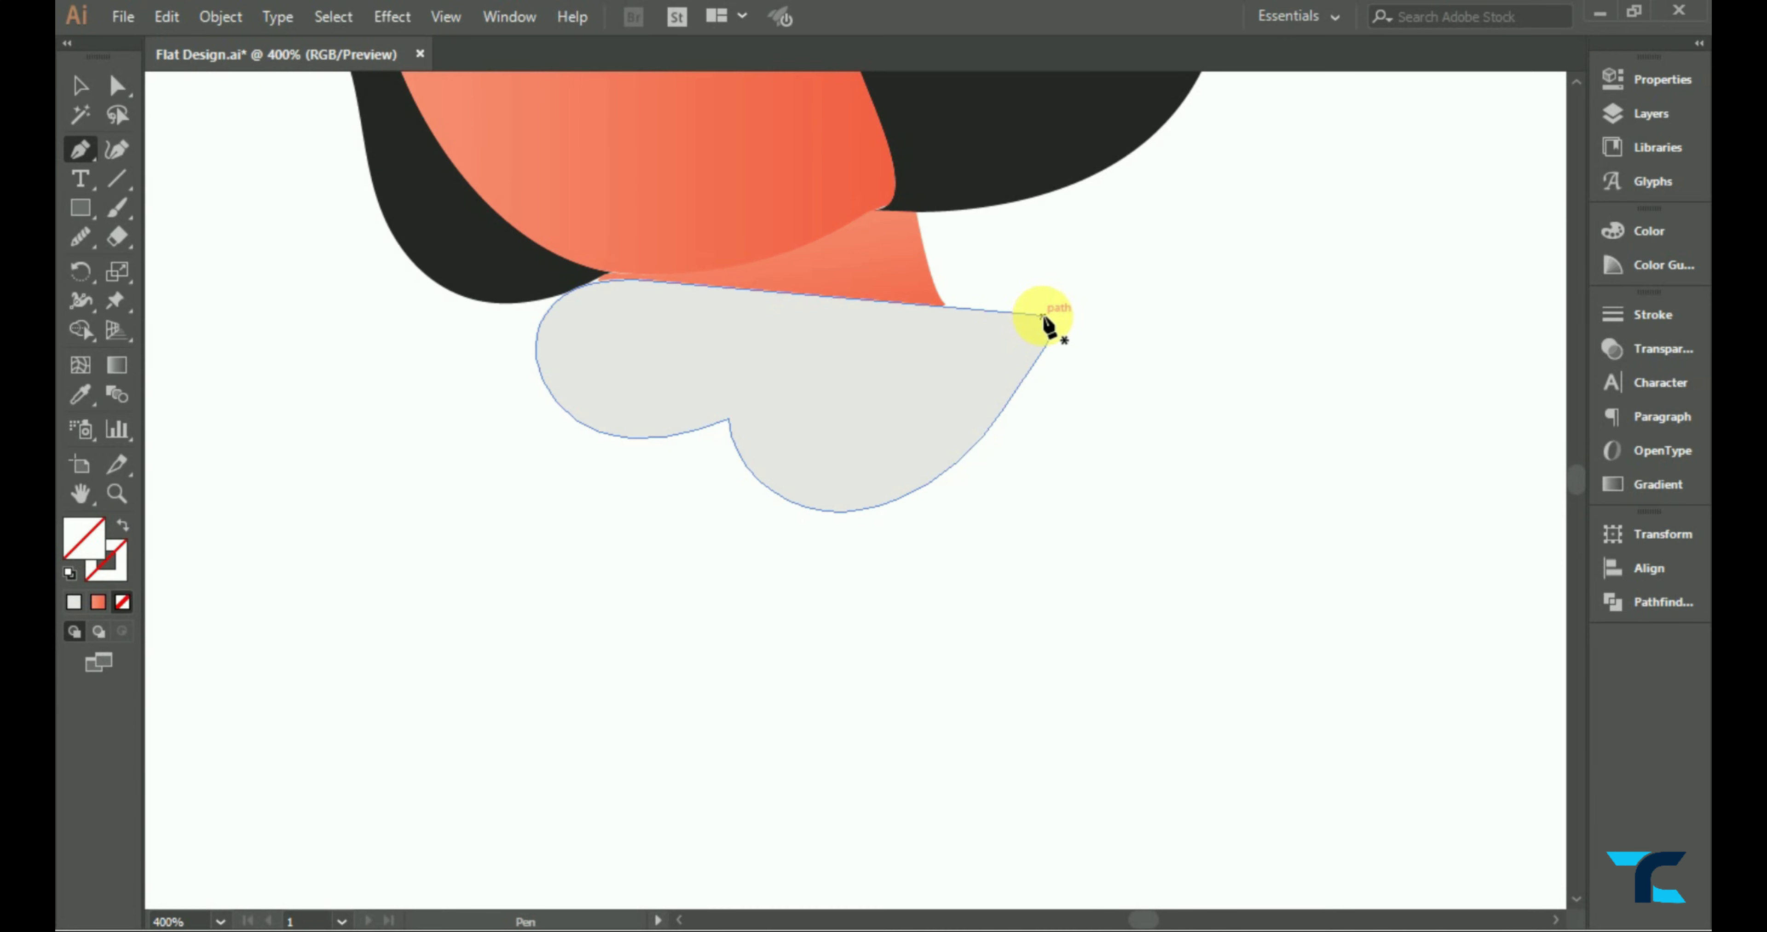
click(1051, 318)
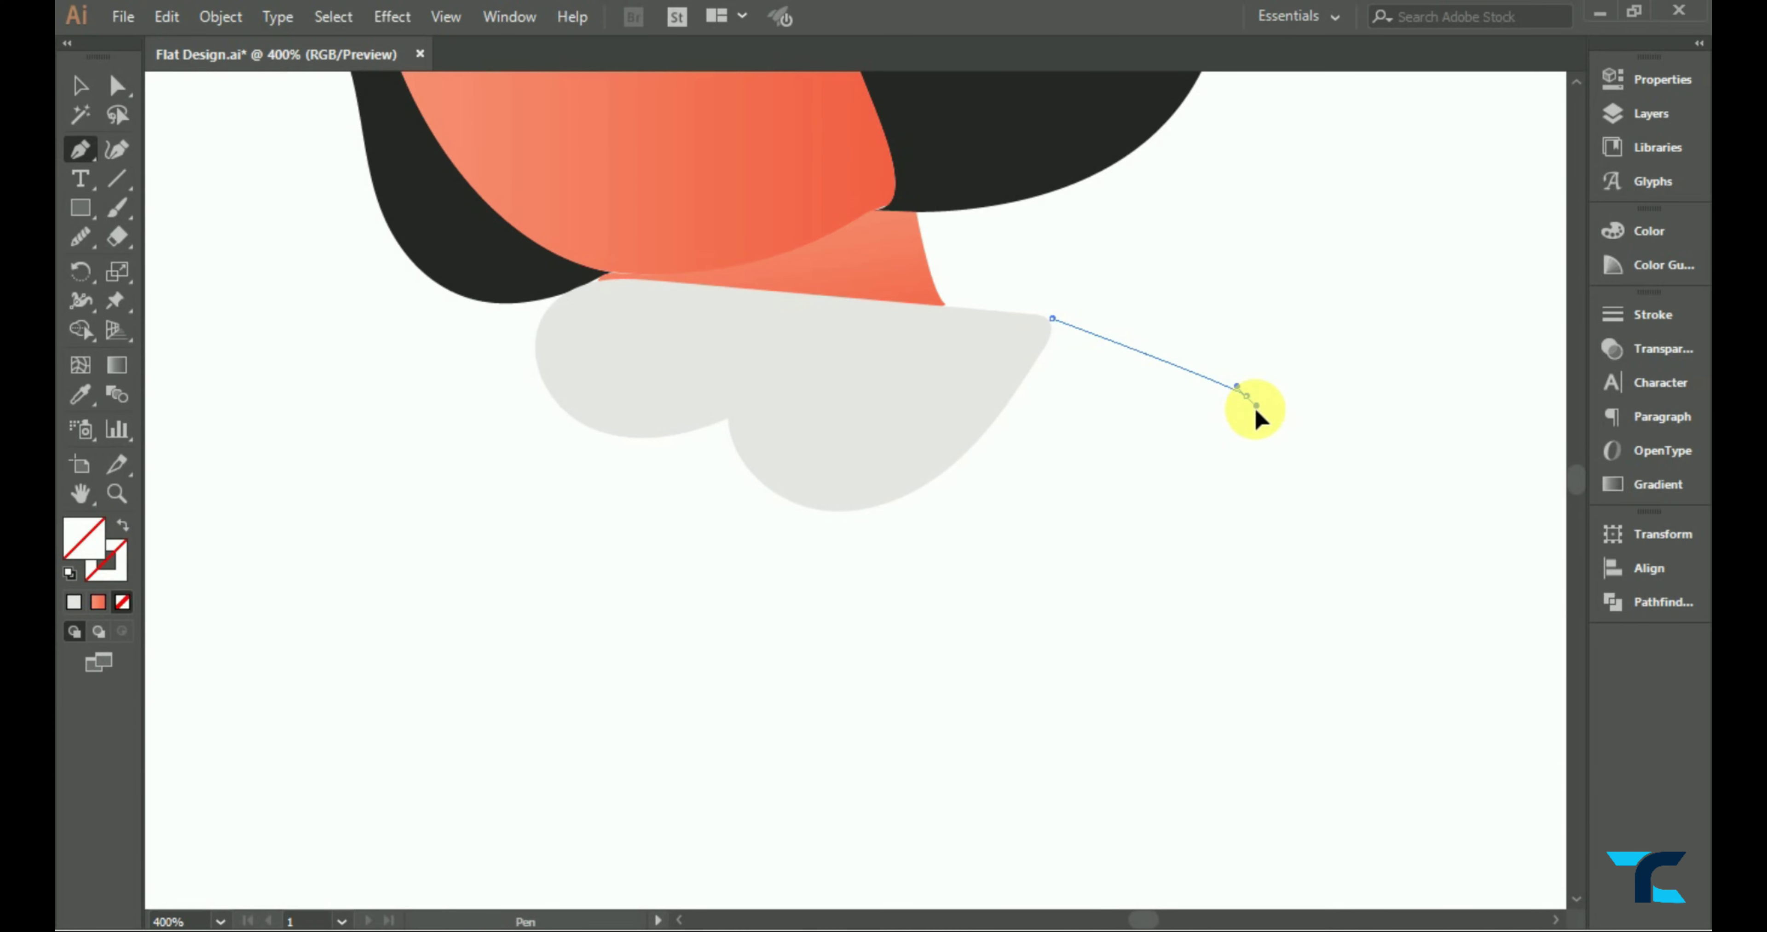
- Curve the outline from the collar down the shoulder and along the arm's lower edge
drag(1255, 412, 1302, 437)
key(ctrl+minus)
mouse_move(1074, 432)
mouse_down()
mouse_move(1089, 492)
mouse_move(1106, 471)
mouse_up()
key(ctrl+0)
key(ctrl+1)
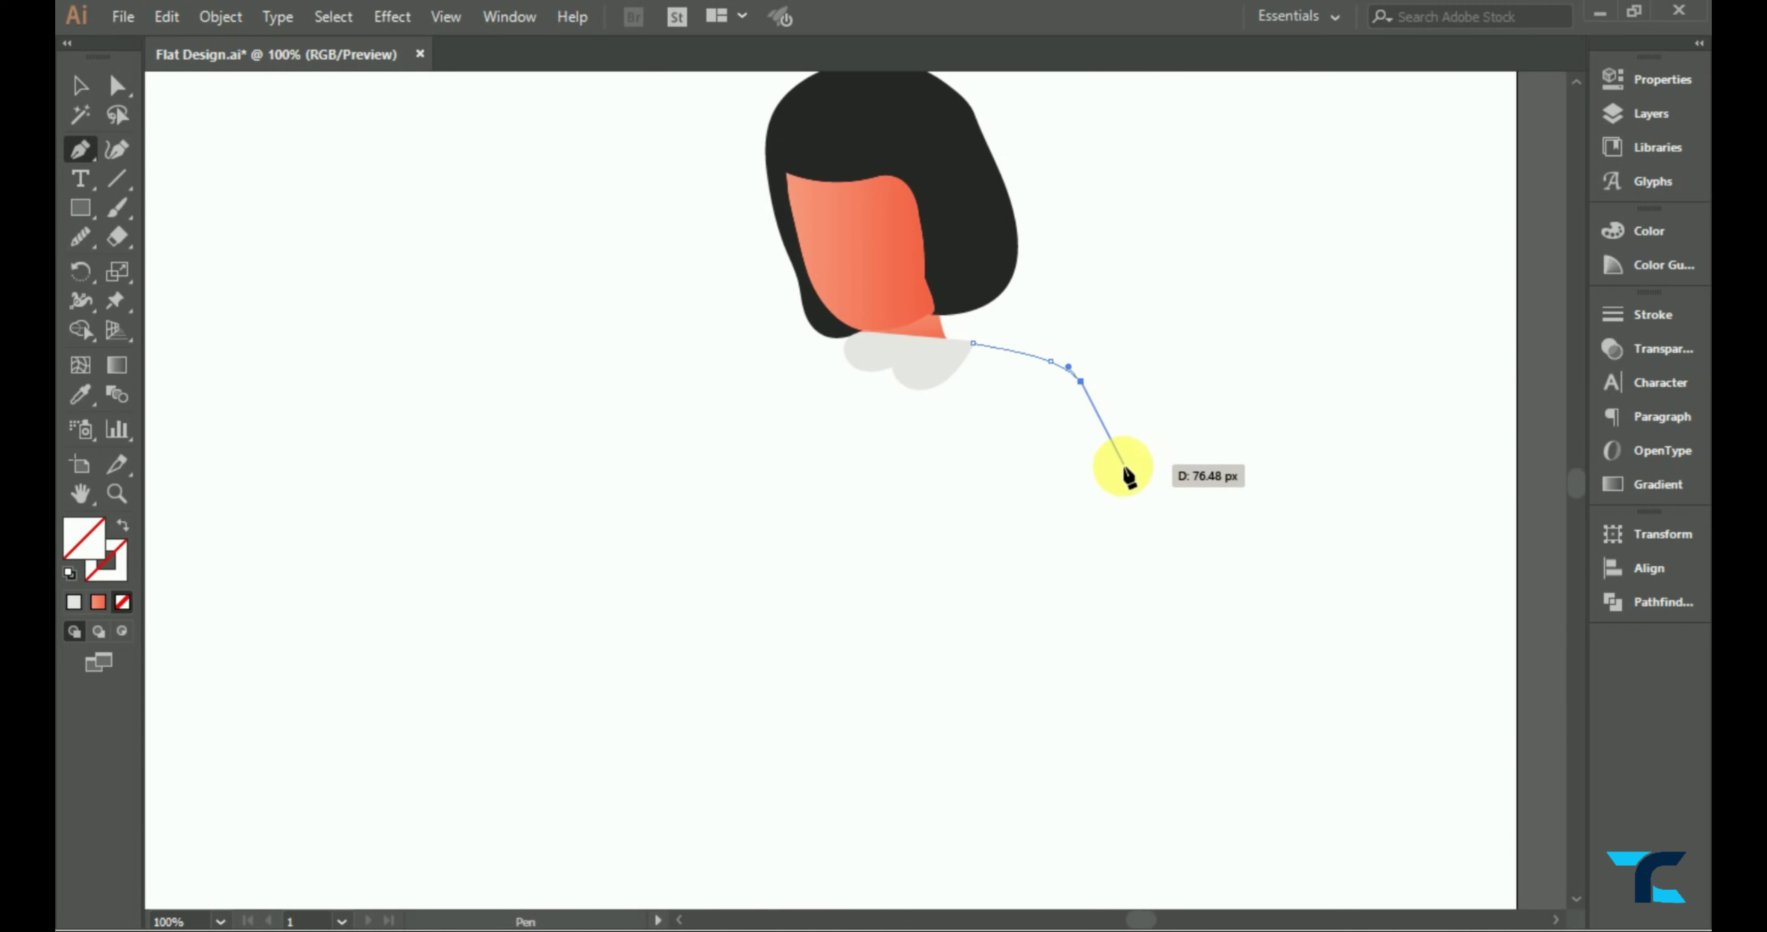
click(1139, 553)
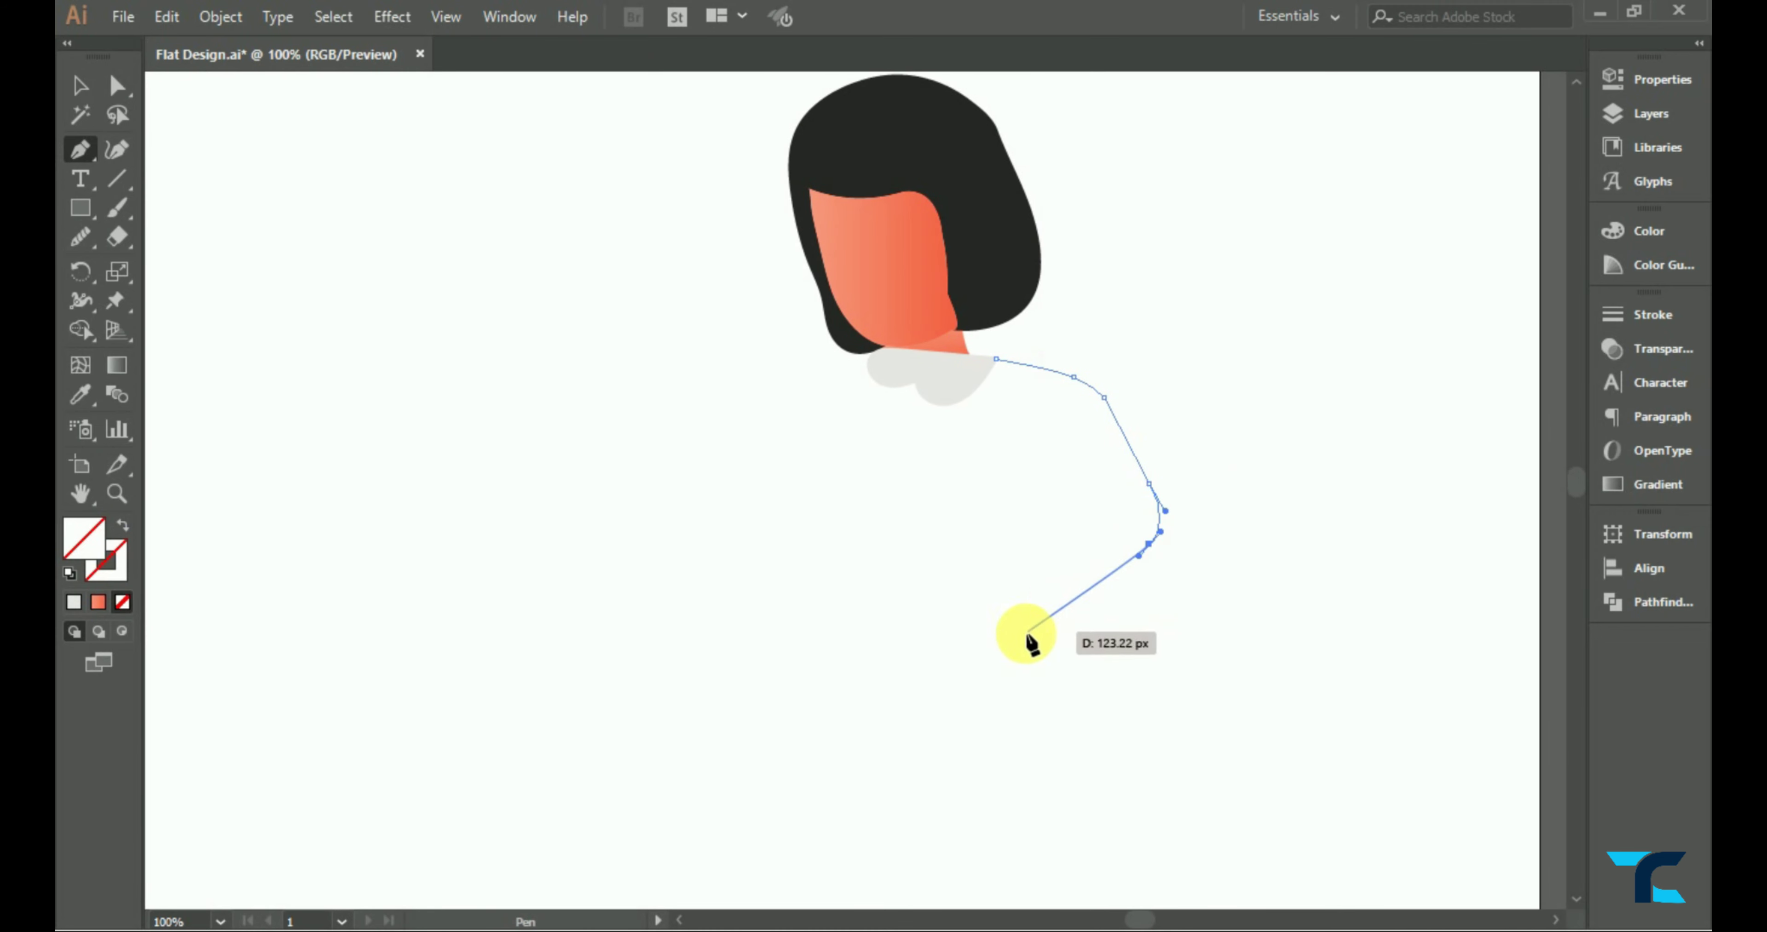
key(ctrl+minus)
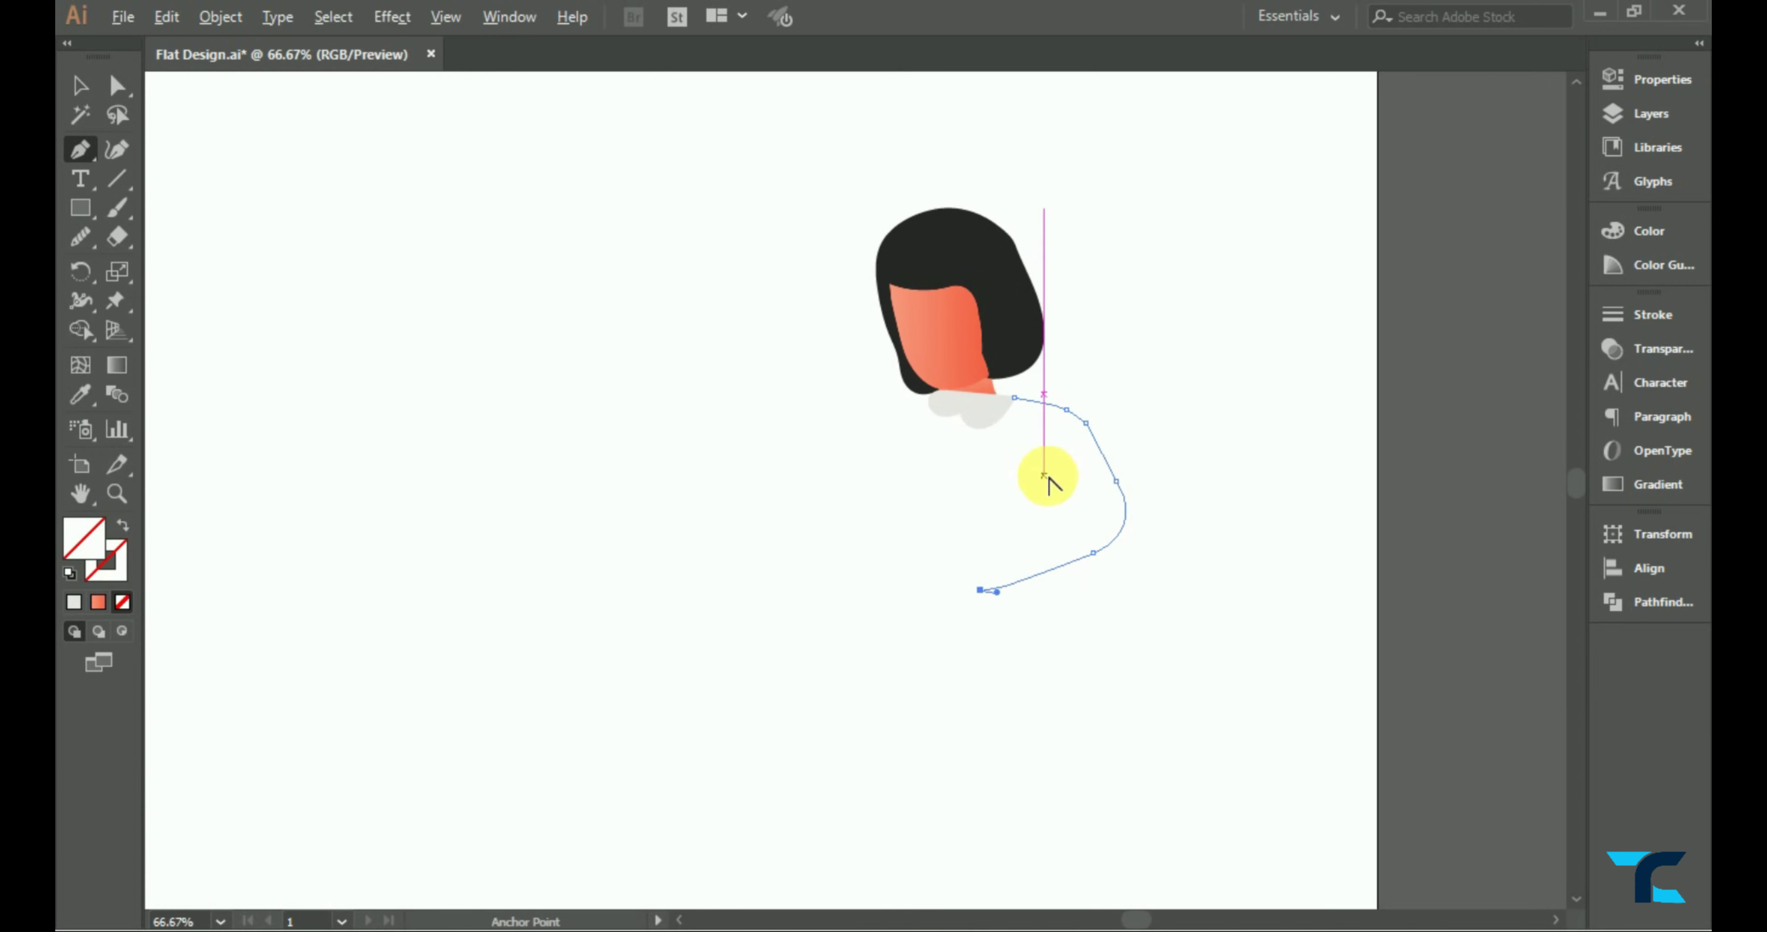
drag(996, 591, 973, 565)
- Add the arm's inner corner, extend it toward the hand, and close the path
ctrl+click(977, 559)
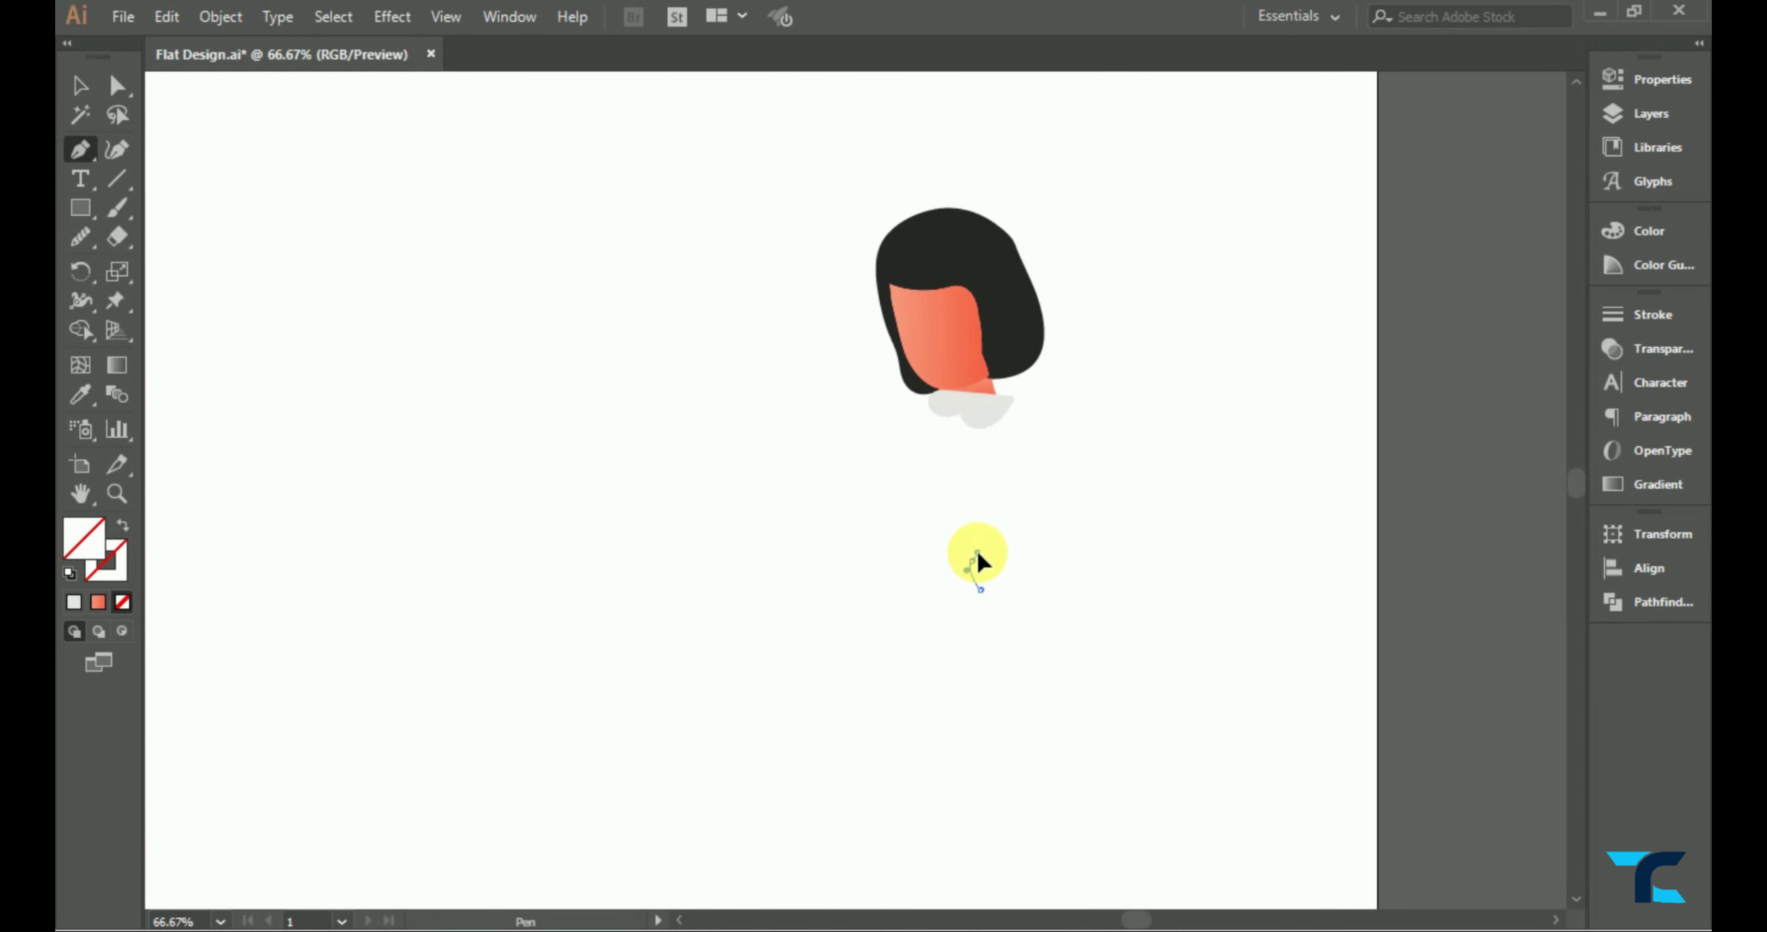
drag(972, 561, 1050, 526)
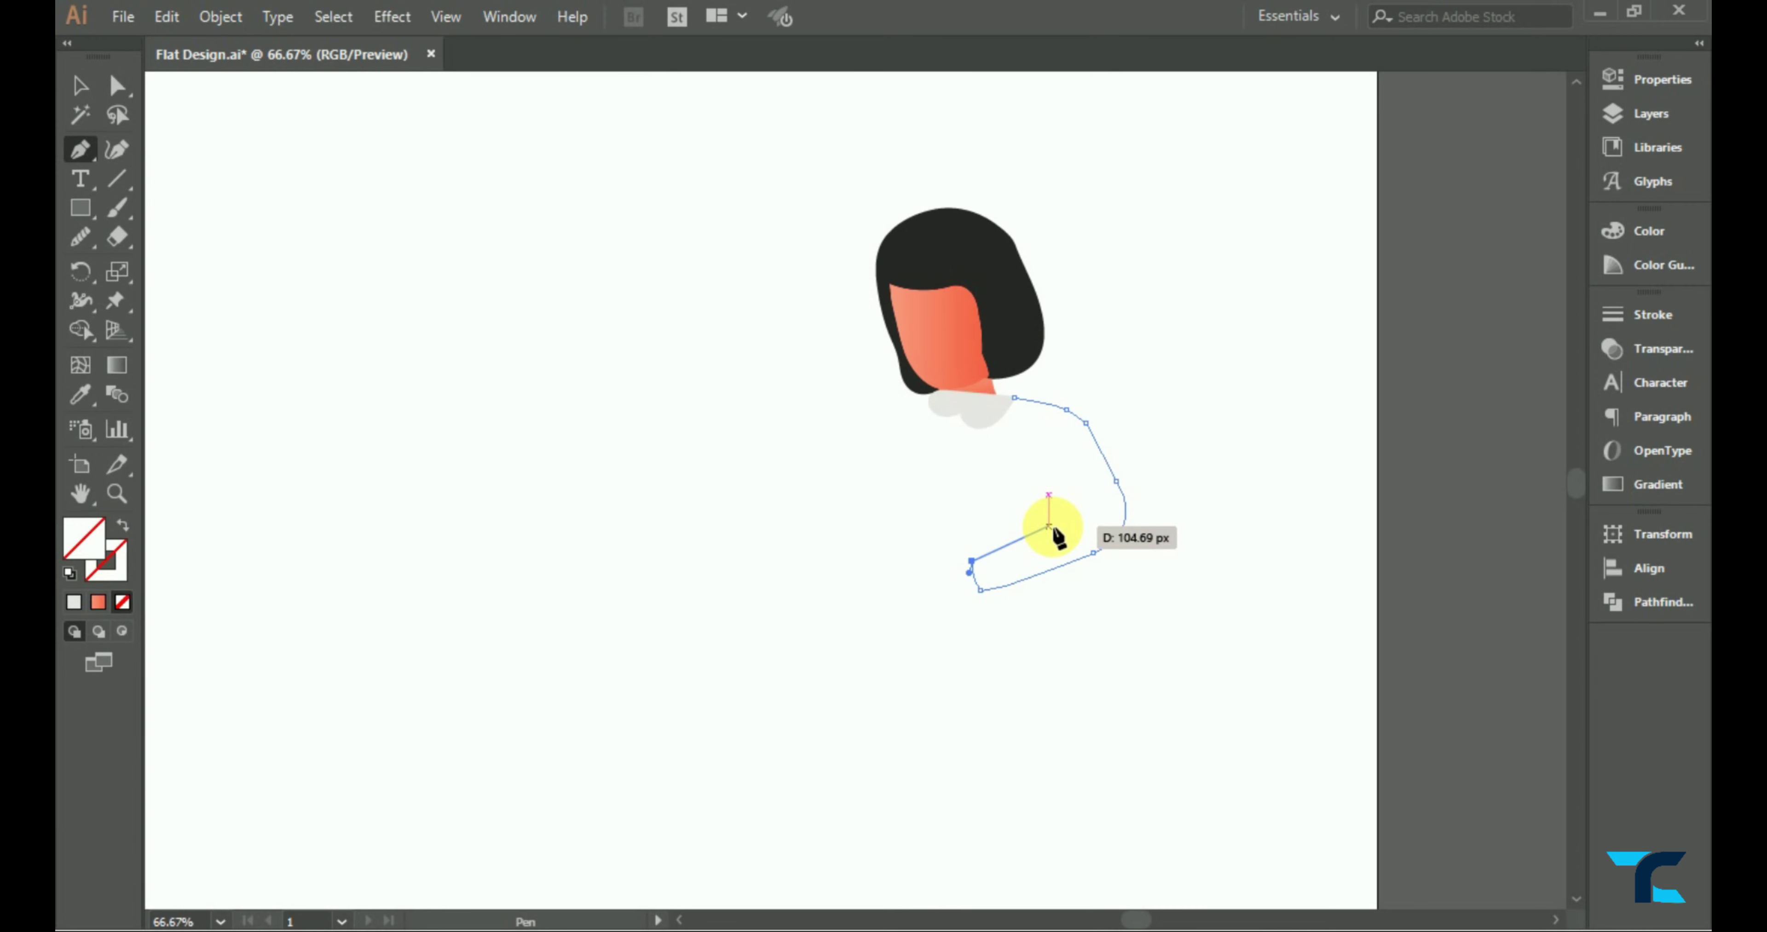
key(ctrl+plus)
key(ctrl+plus)
key(ctrl+plus)
key(ctrl+plus)
mouse_move(1229, 438)
mouse_down()
mouse_move(1164, 339)
mouse_move(1224, 440)
mouse_up()
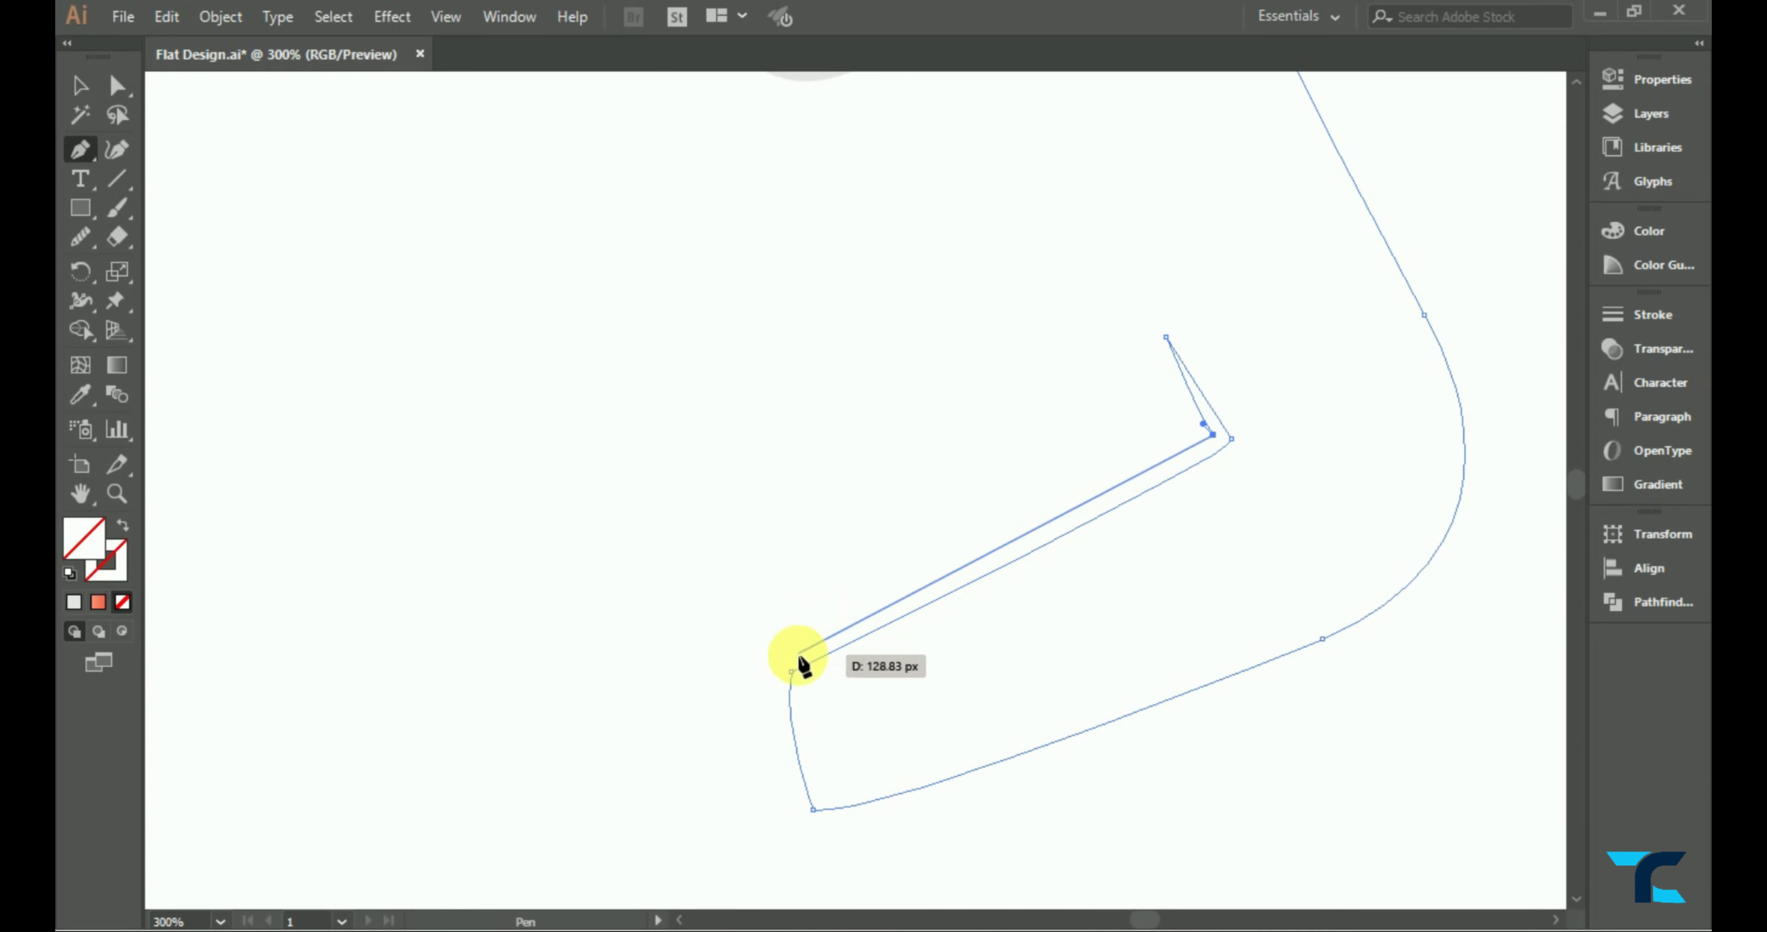
key(ctrl+minus)
drag(1026, 464, 1084, 519)
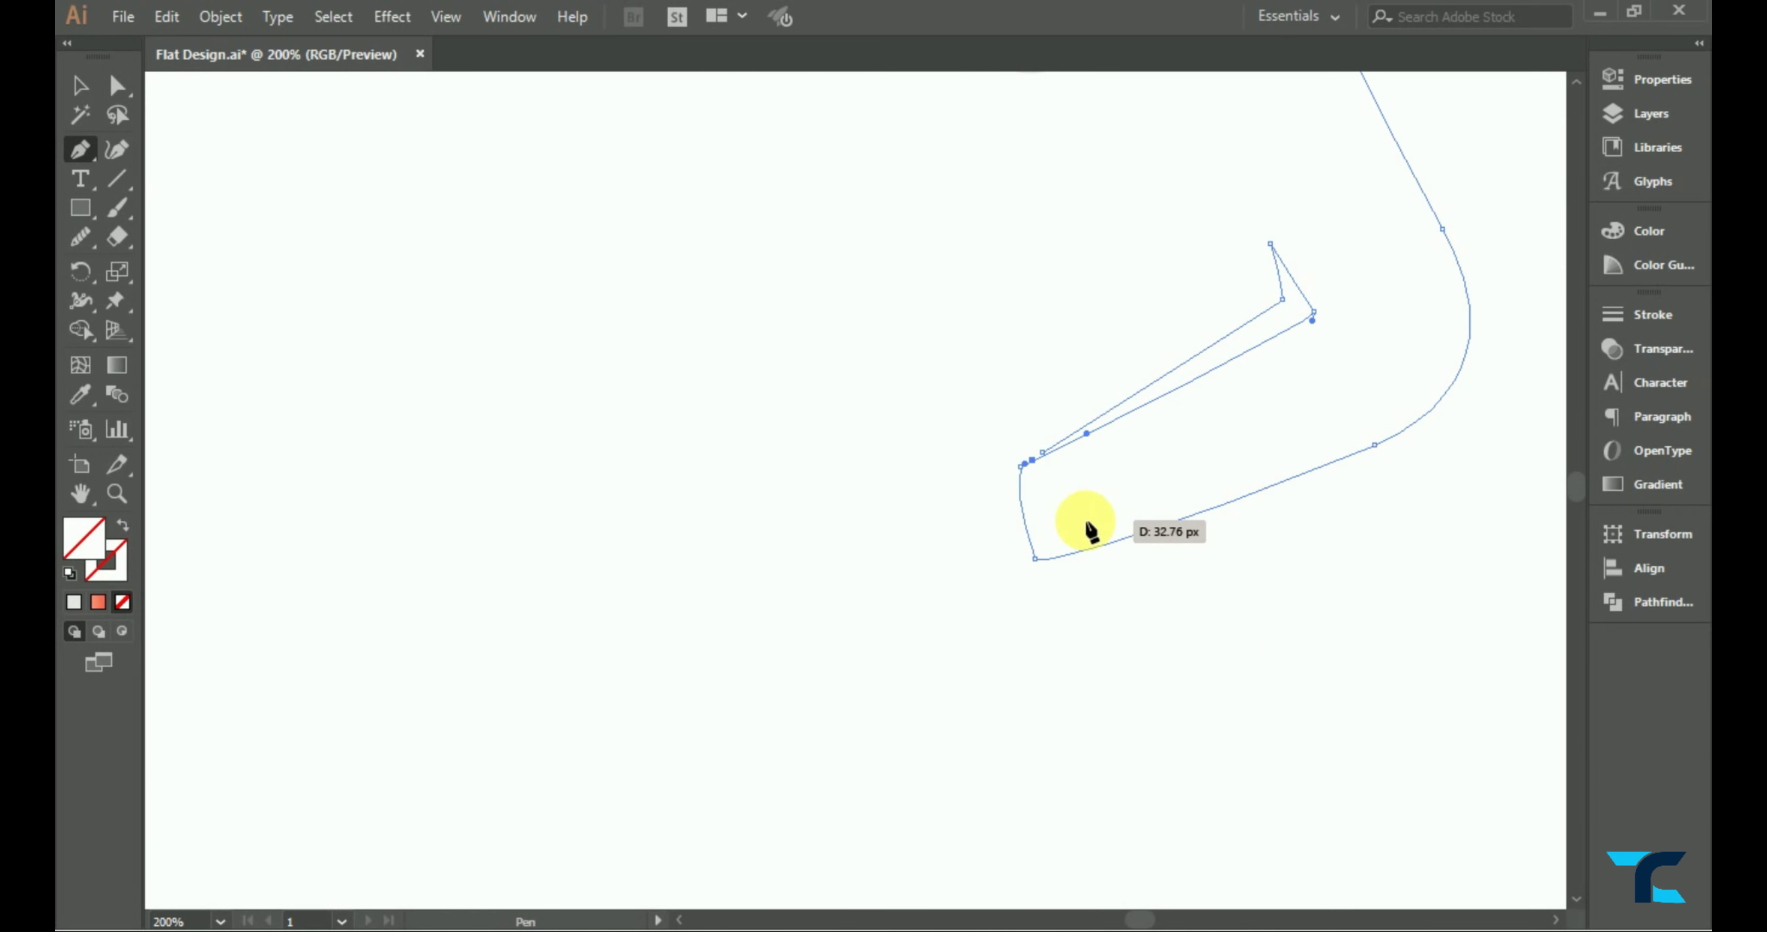
key(ctrl+0)
- Select the body path and apply a gradient to it via the gradient settings
click(80, 86)
click(525, 288)
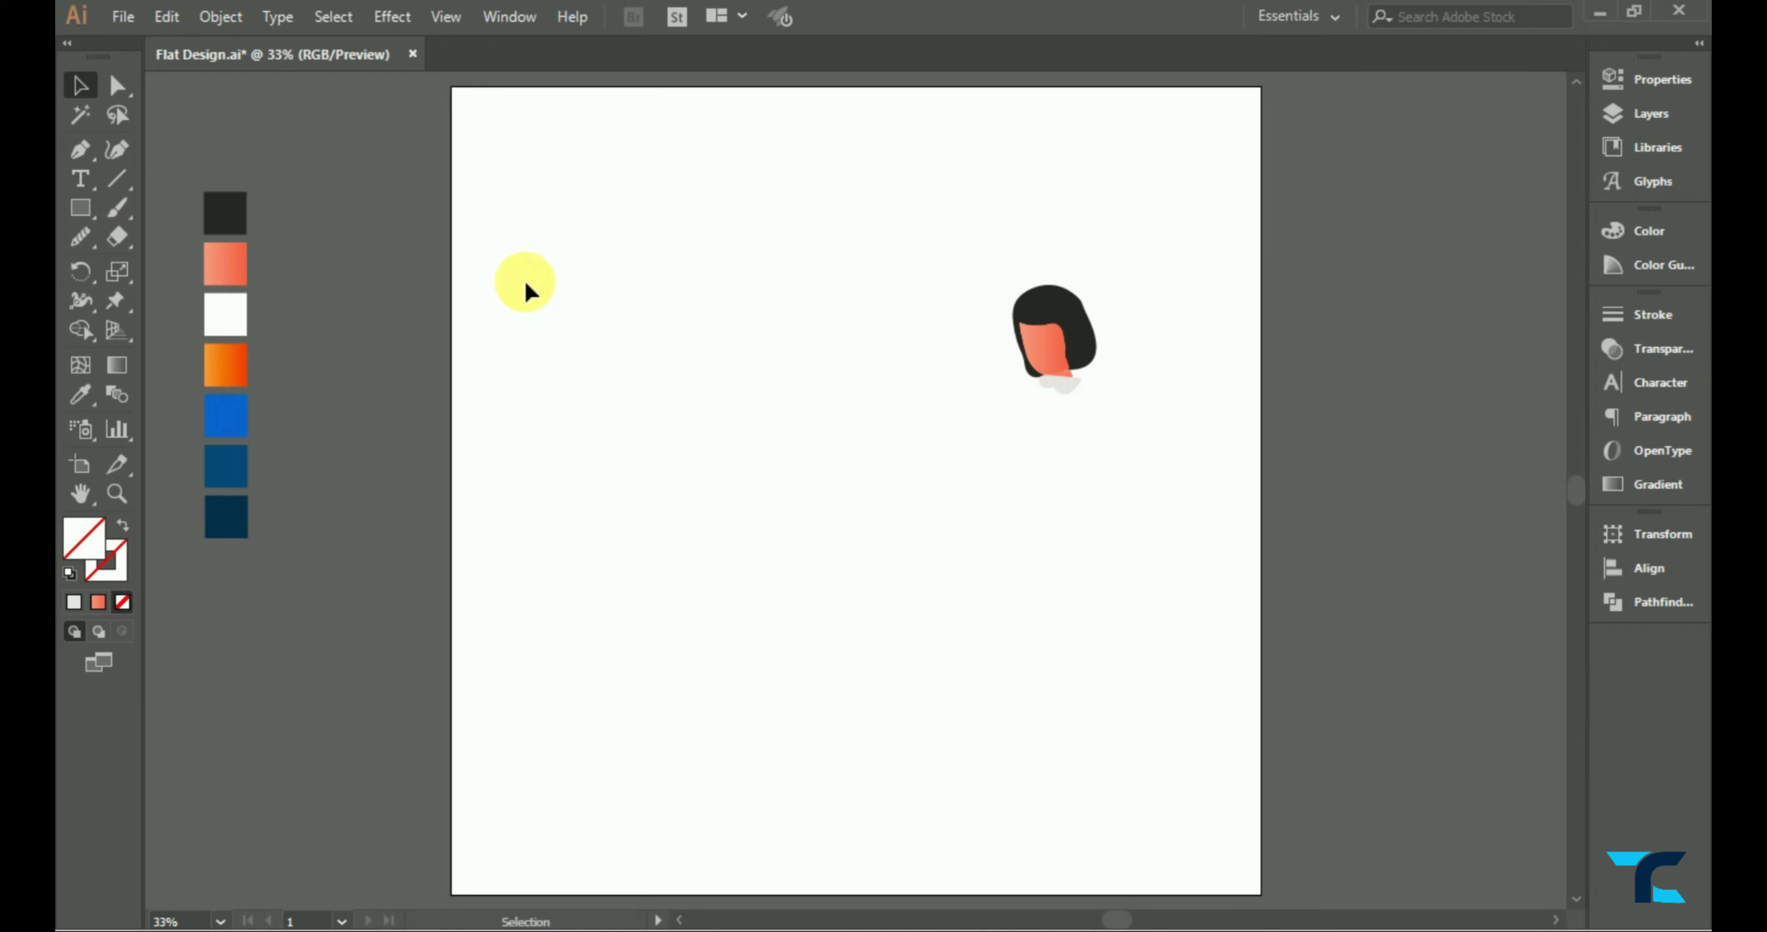
key(p)
click(80, 86)
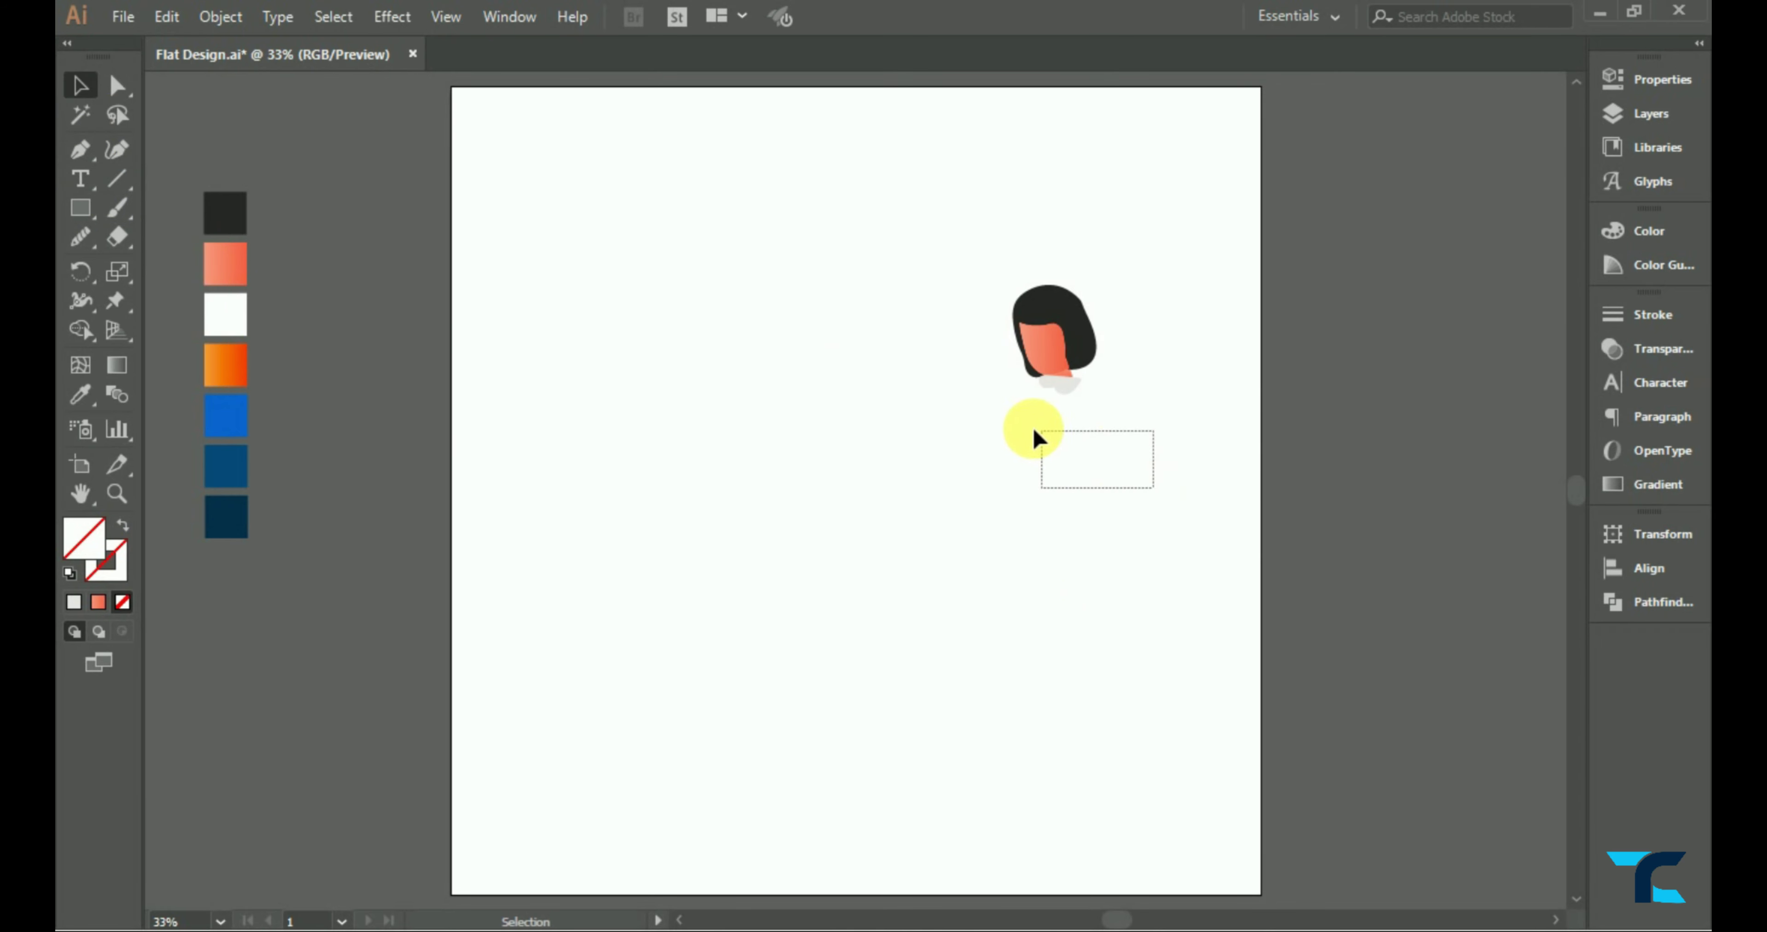
drag(1036, 439, 1038, 435)
click(106, 561)
click(73, 602)
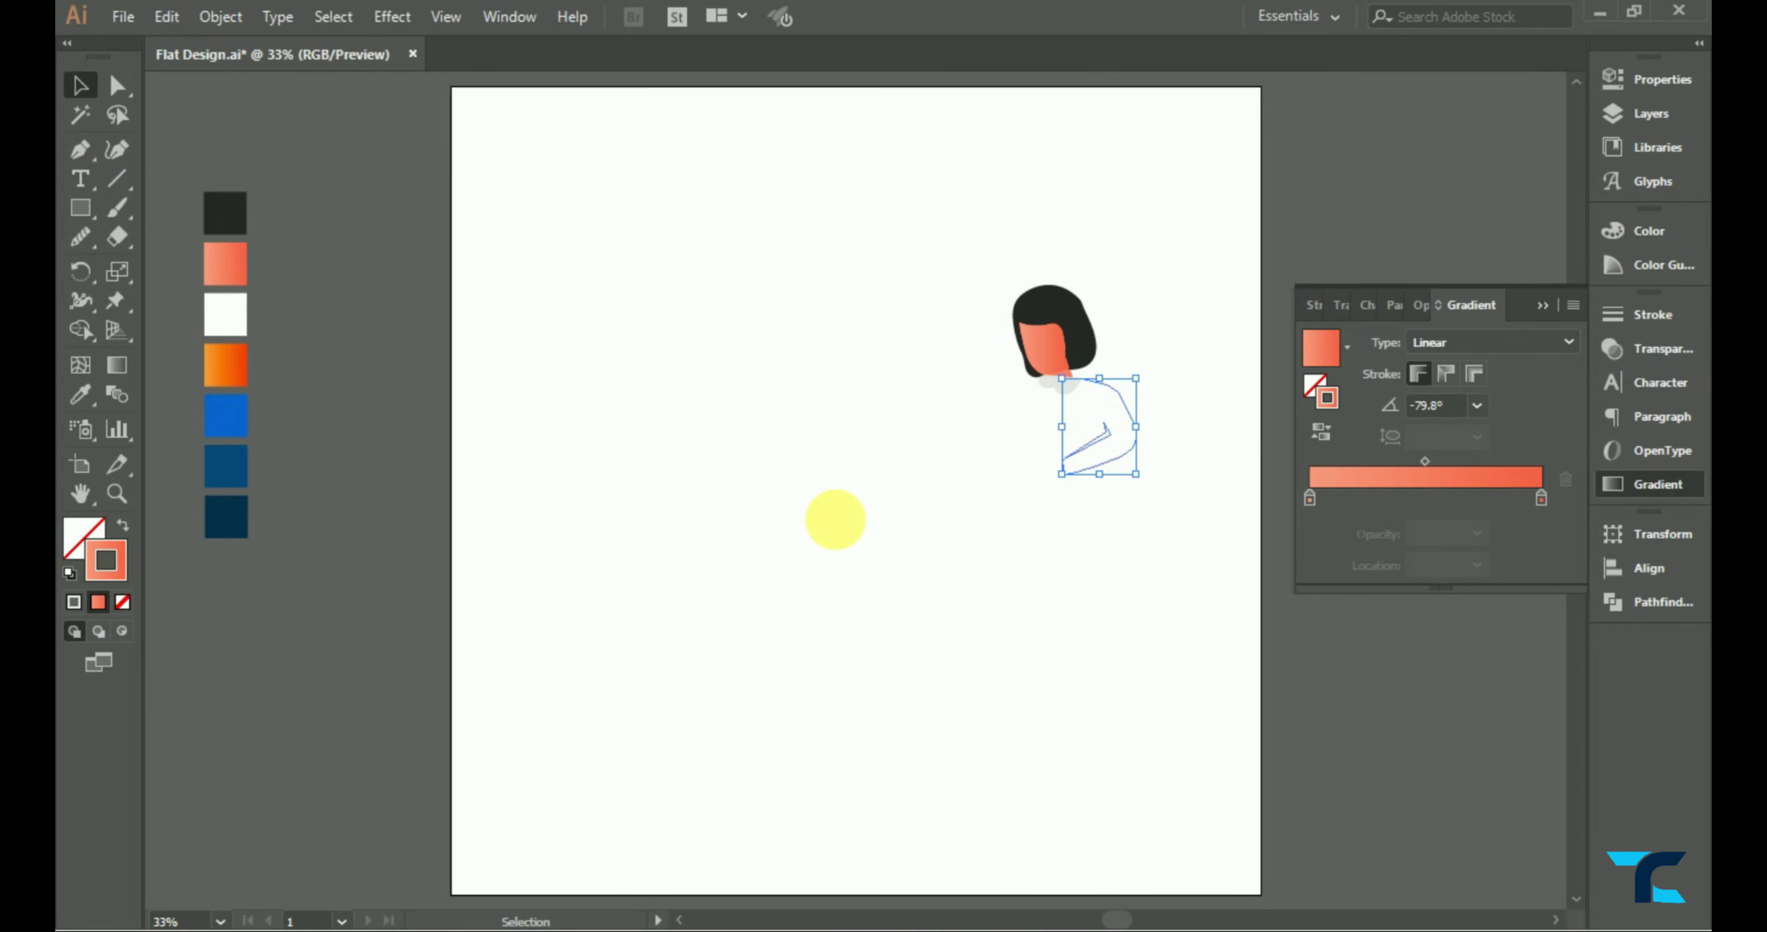
click(1062, 583)
- Smooth the arm outline's curves with the Smooth tool, then deselect it
scroll(1136, 478, up, 1)
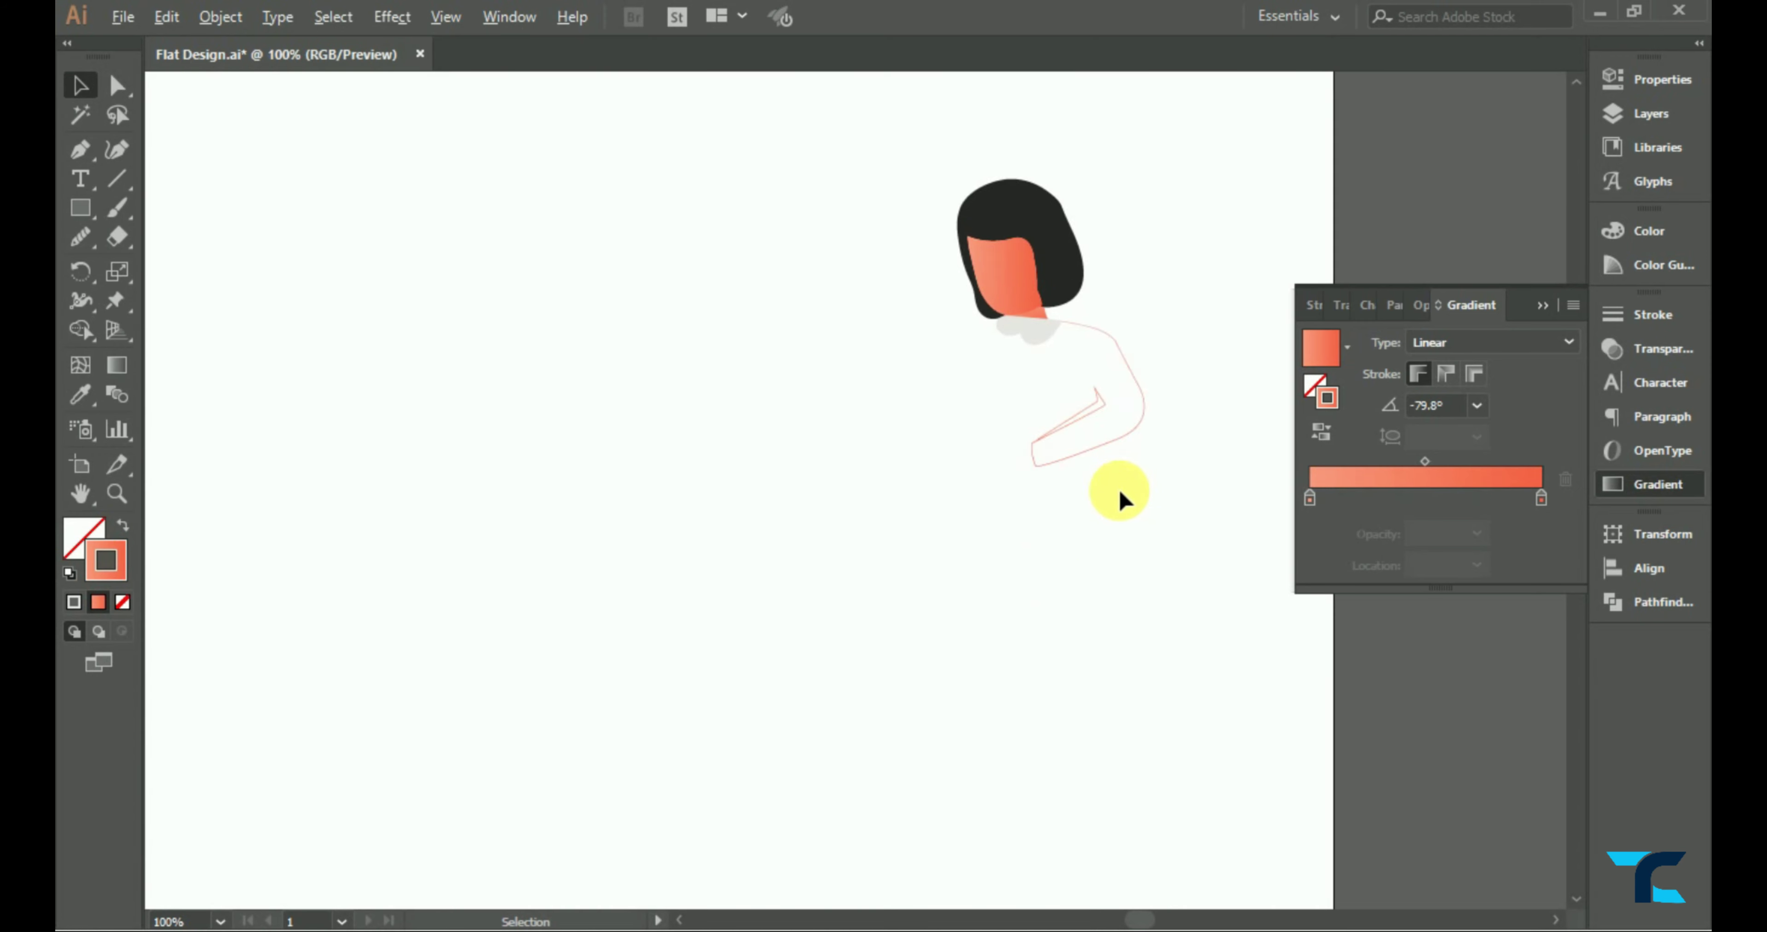
scroll(1120, 496, up, 1)
click(80, 148)
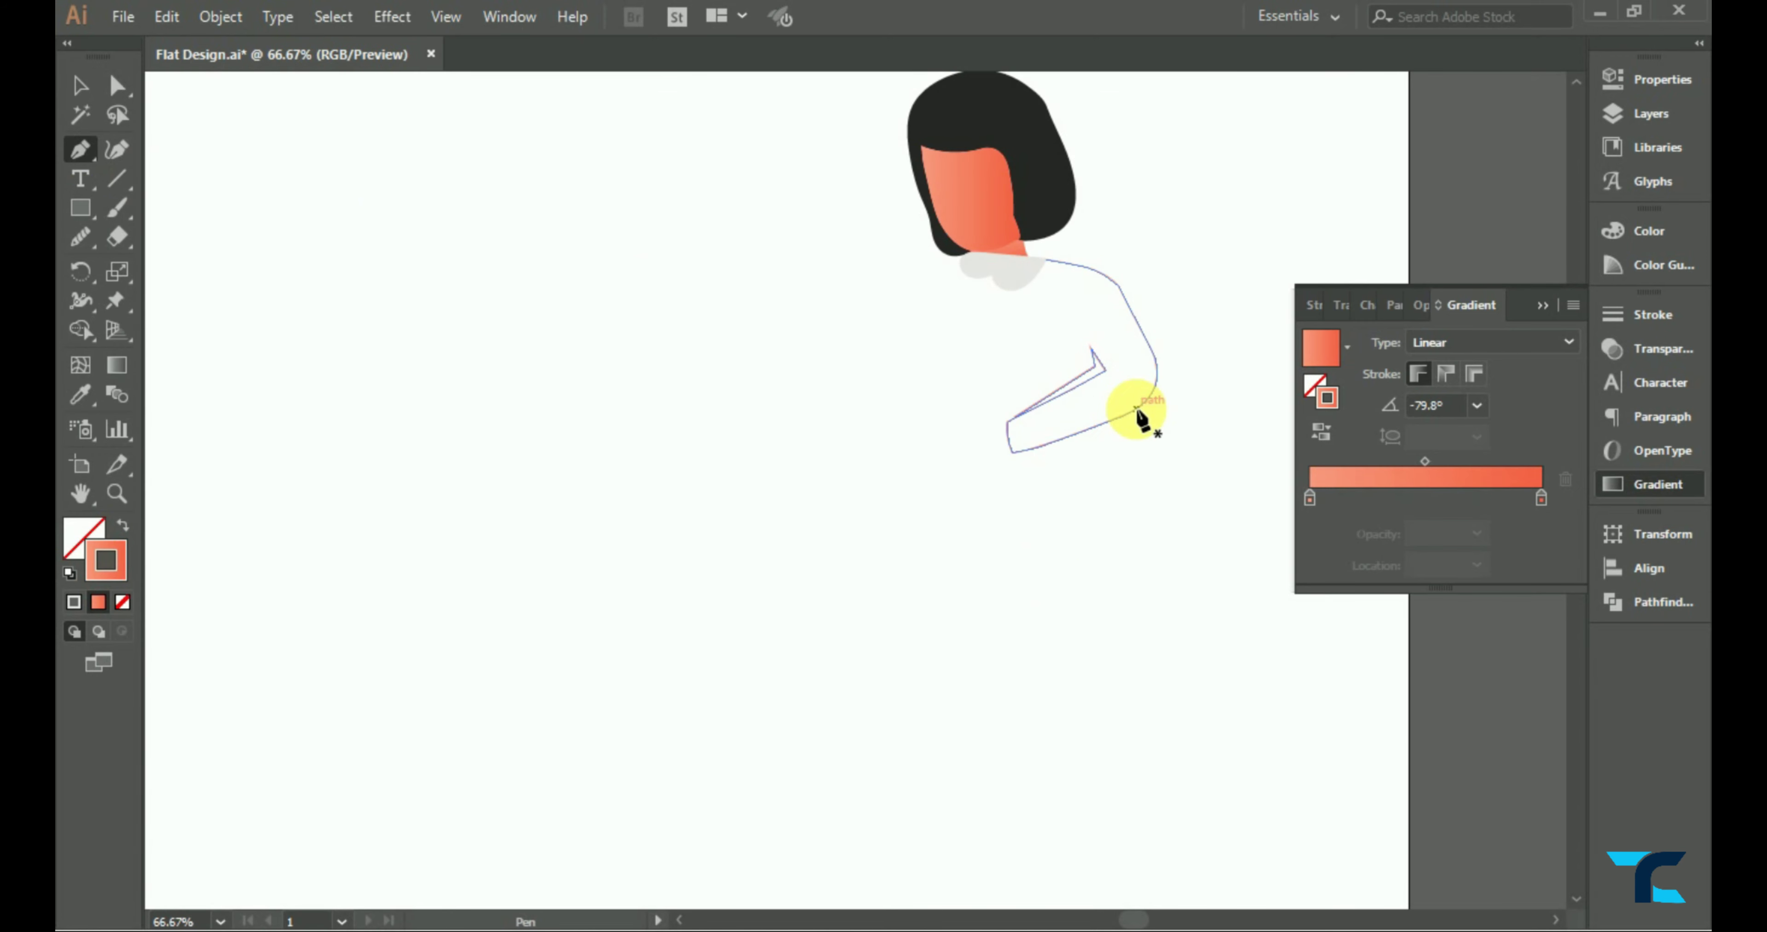
click(79, 85)
click(1059, 235)
click(1111, 283)
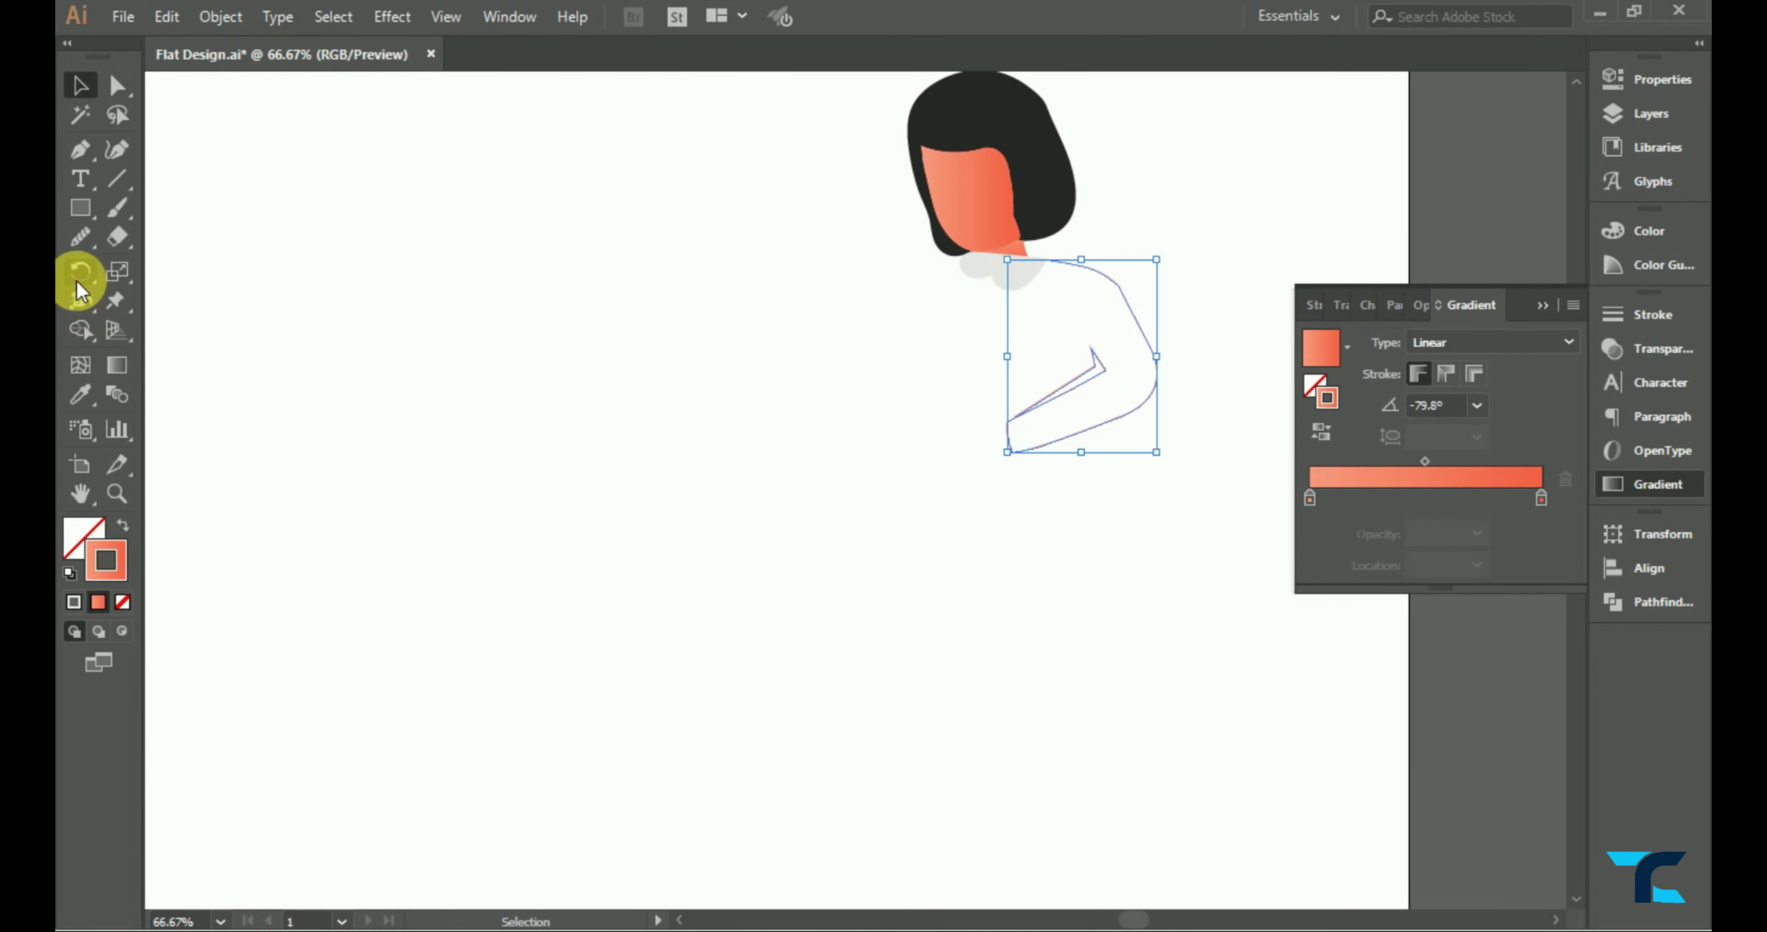
click(80, 236)
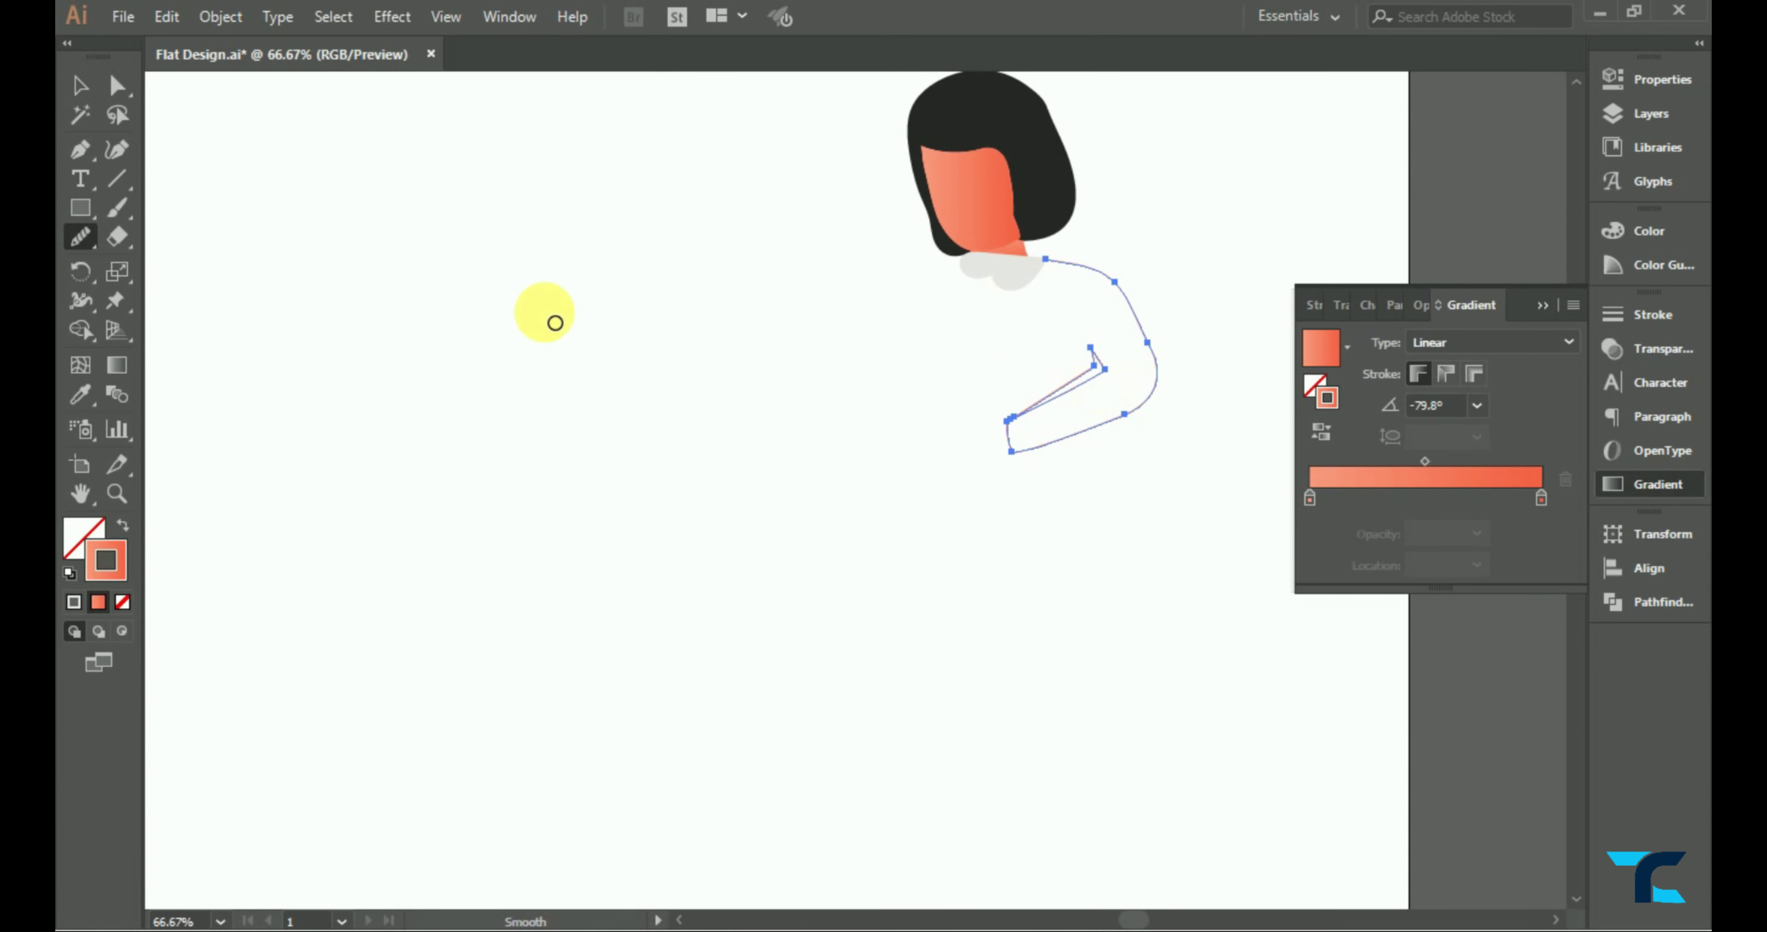
key(v)
click(453, 217)
click(80, 148)
- Trace the sweater body from the arm down a curved hem and up the left side
click(1140, 411)
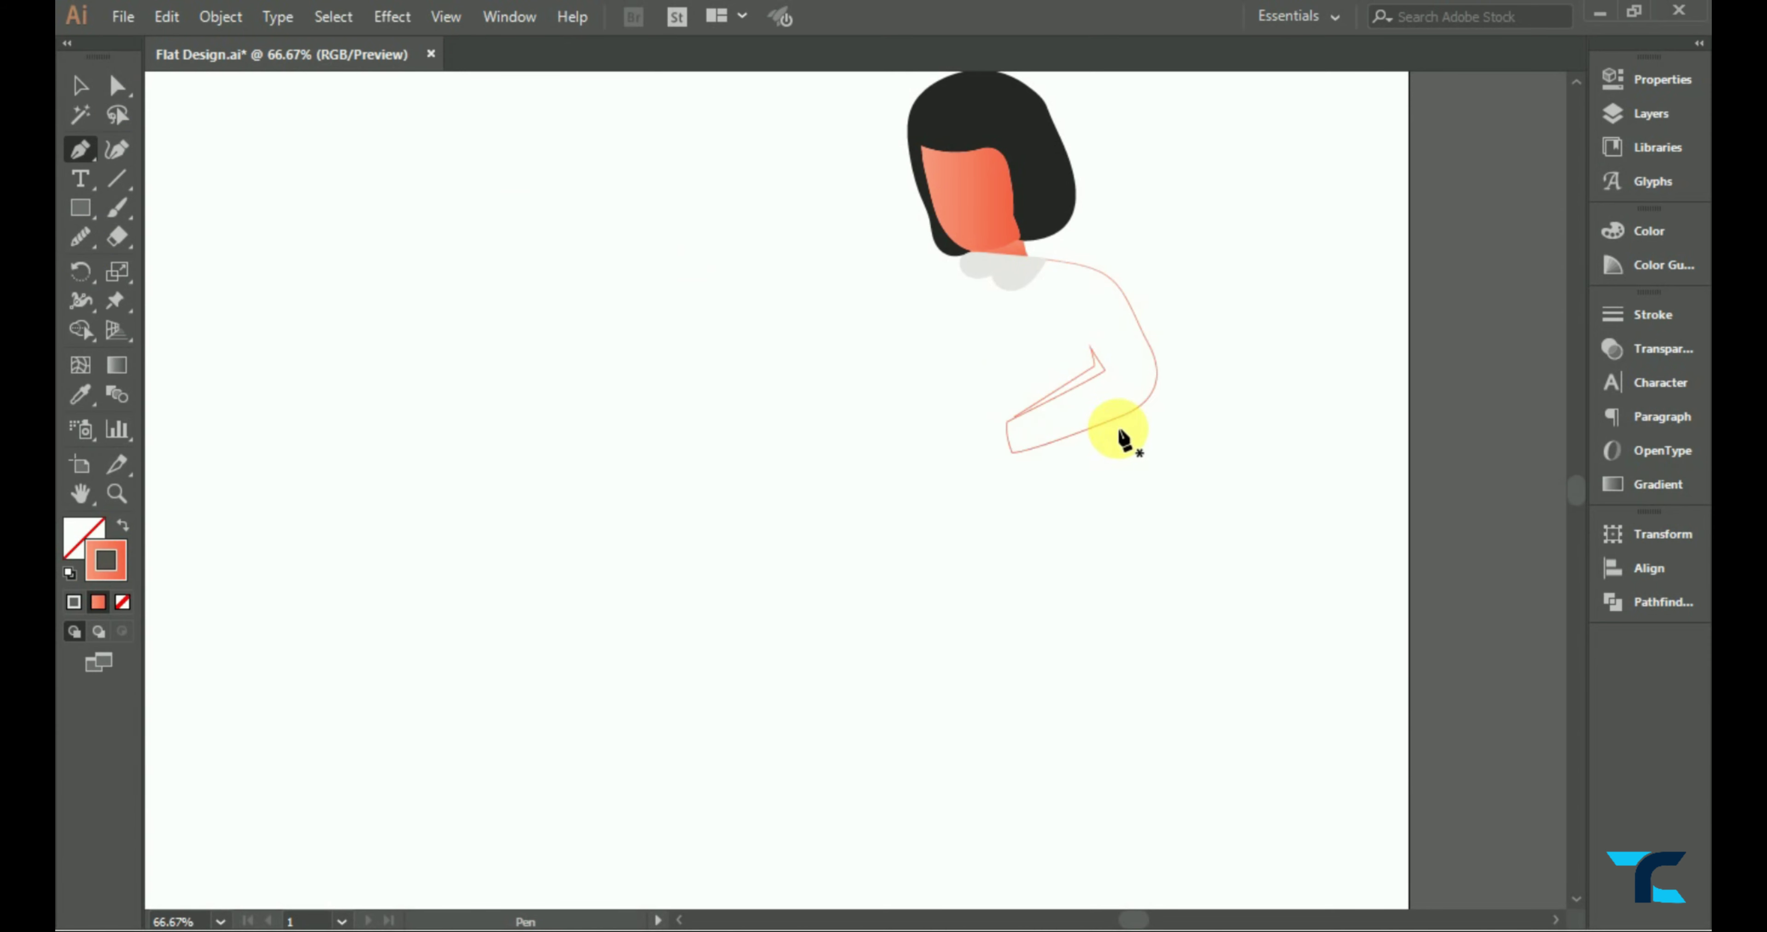
drag(1122, 415, 1139, 590)
drag(988, 559, 994, 682)
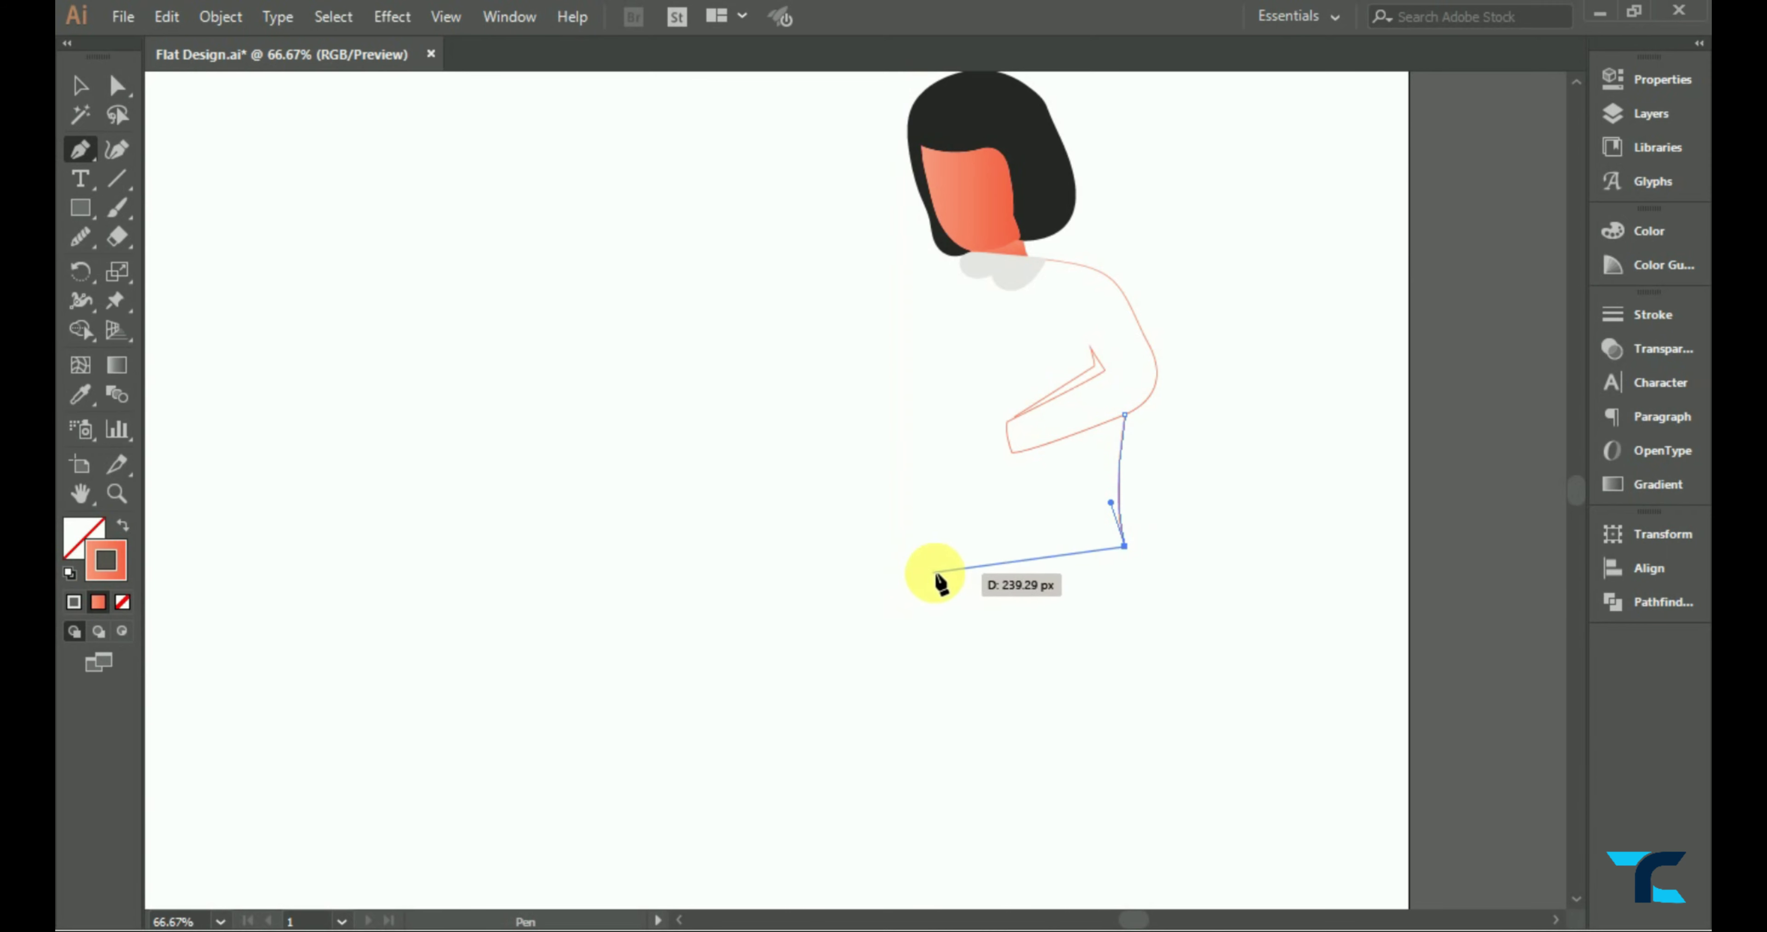
scroll(926, 559, up, 3)
scroll(994, 682, down, 2)
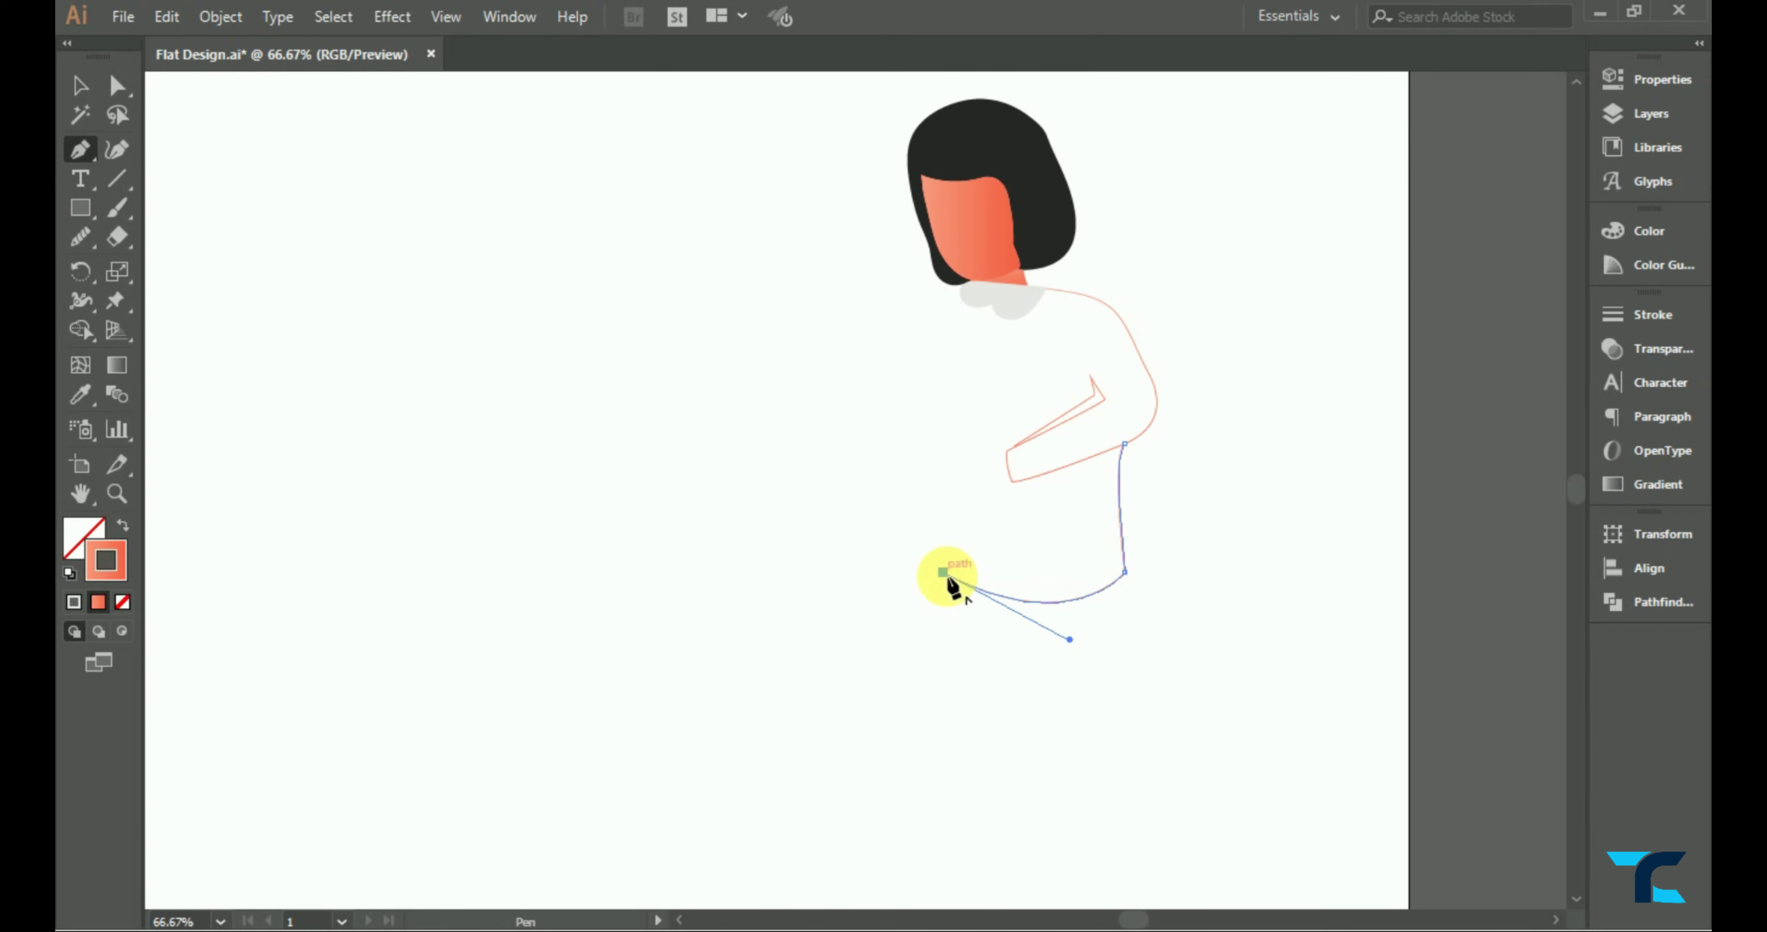
drag(994, 682, 923, 431)
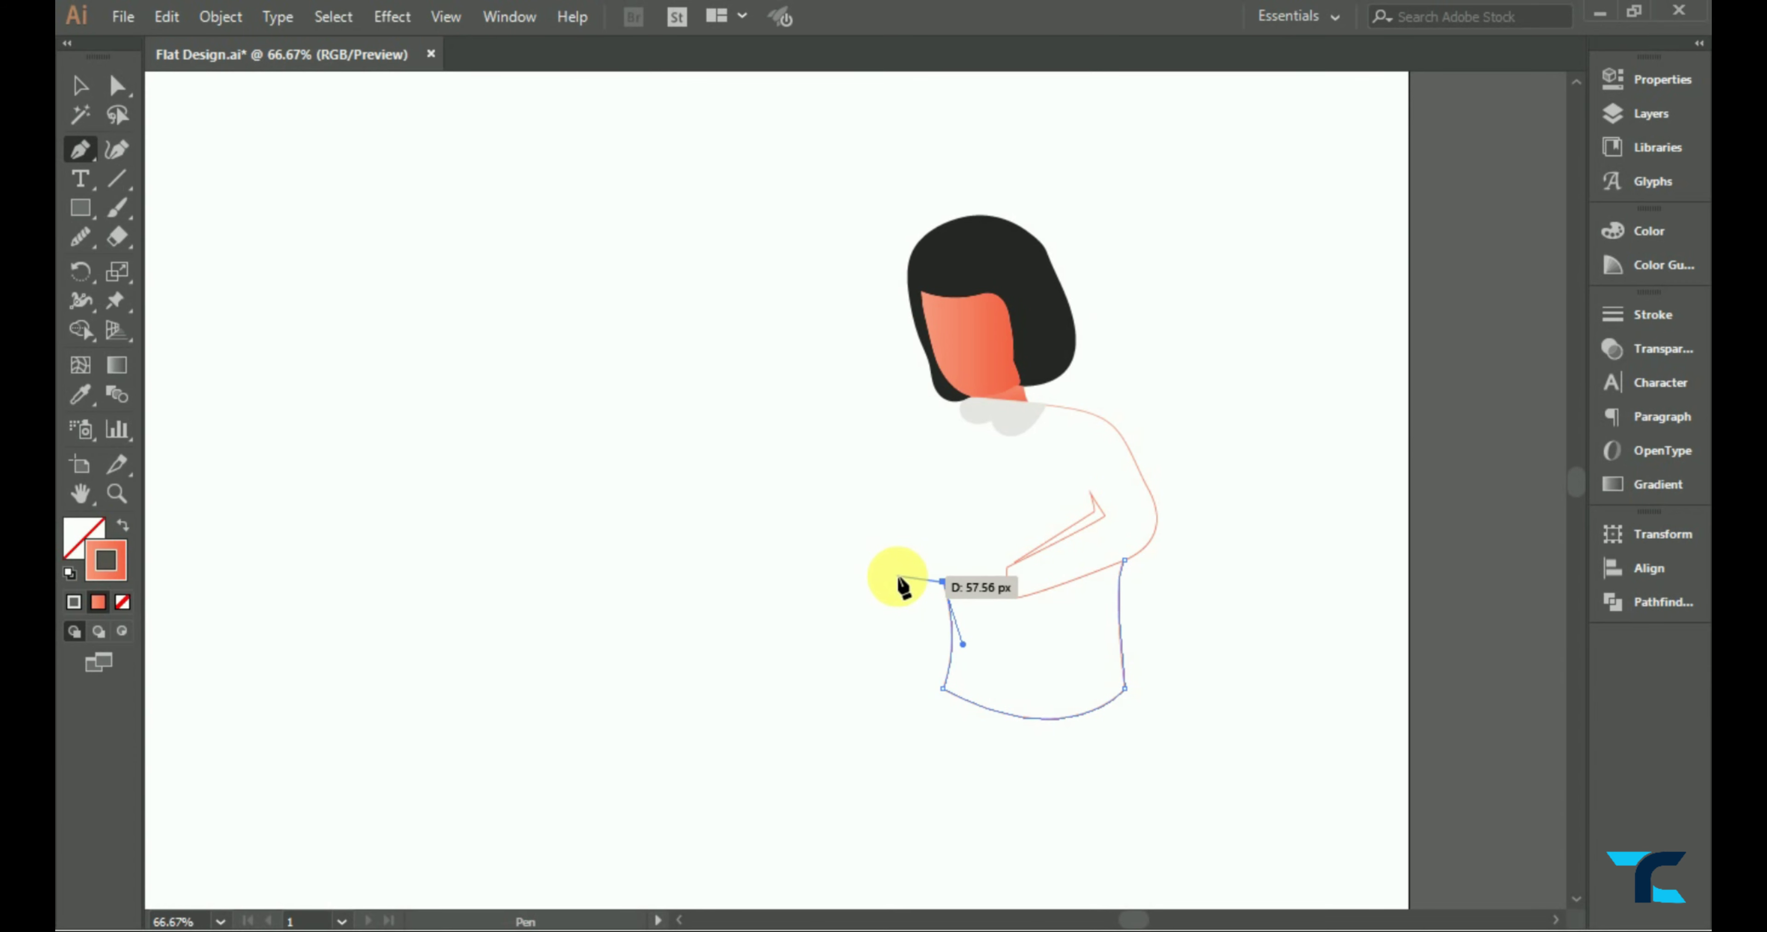
drag(900, 582, 891, 577)
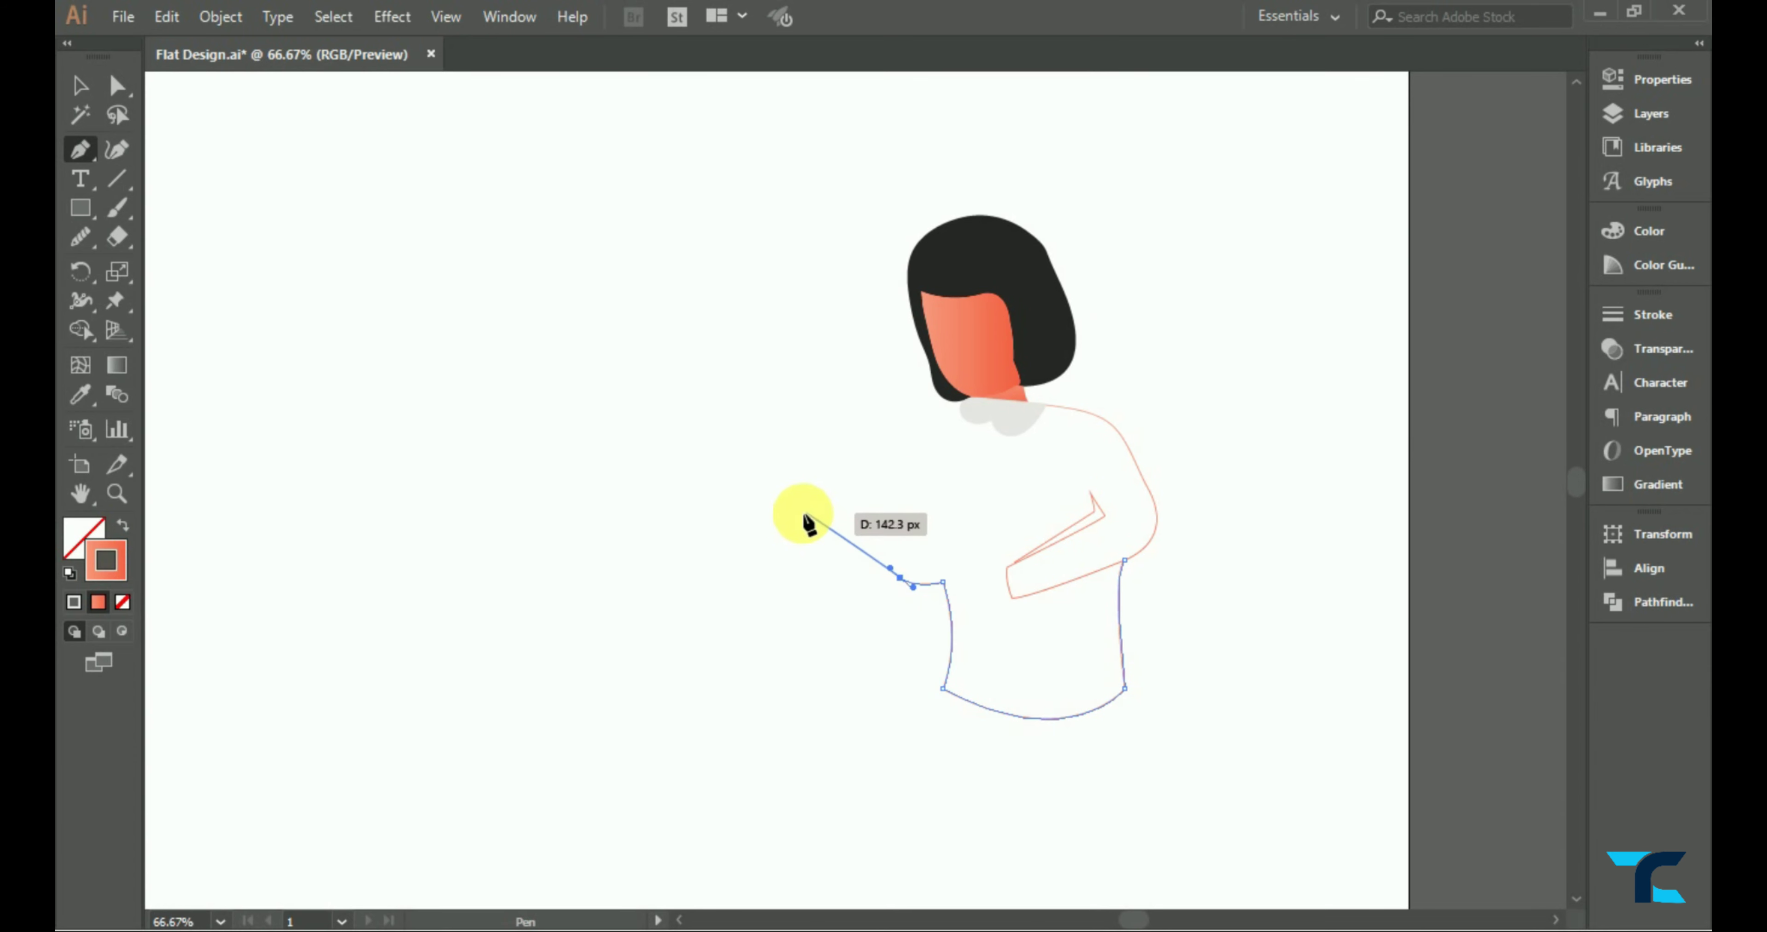
- Extend the path along the rounded outstretched arm and close it at the neck
key(ctrl+minus)
scroll(980, 452, up, 4)
click(954, 438)
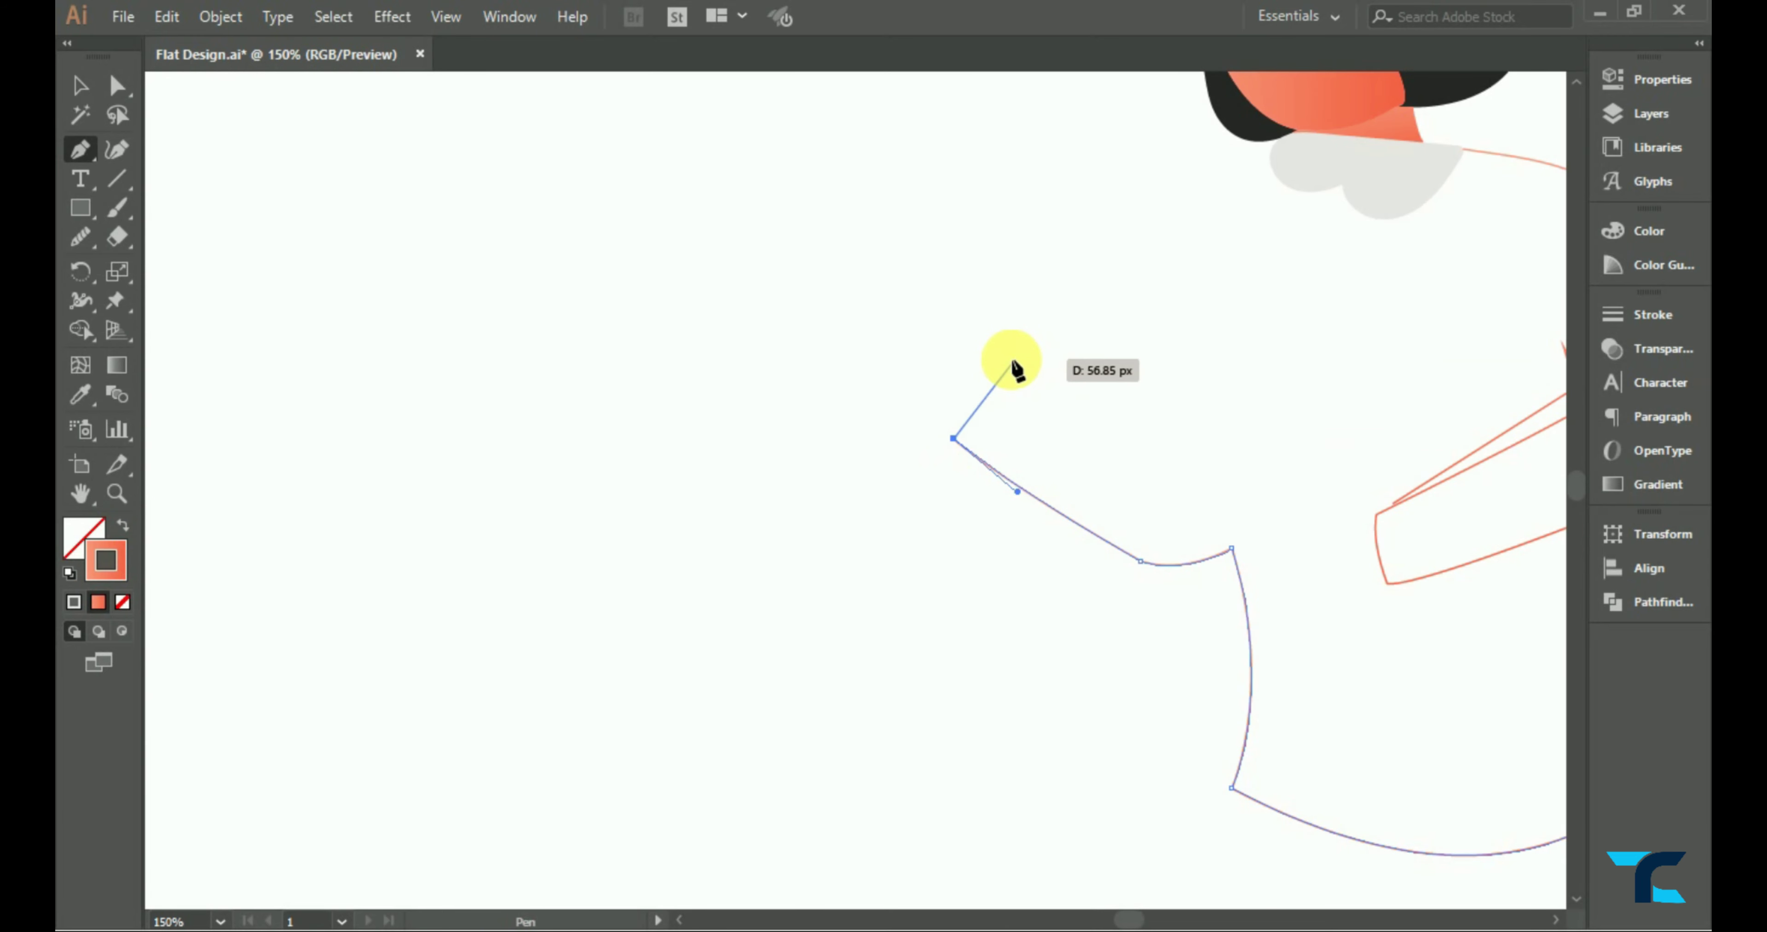
drag(970, 367, 1018, 367)
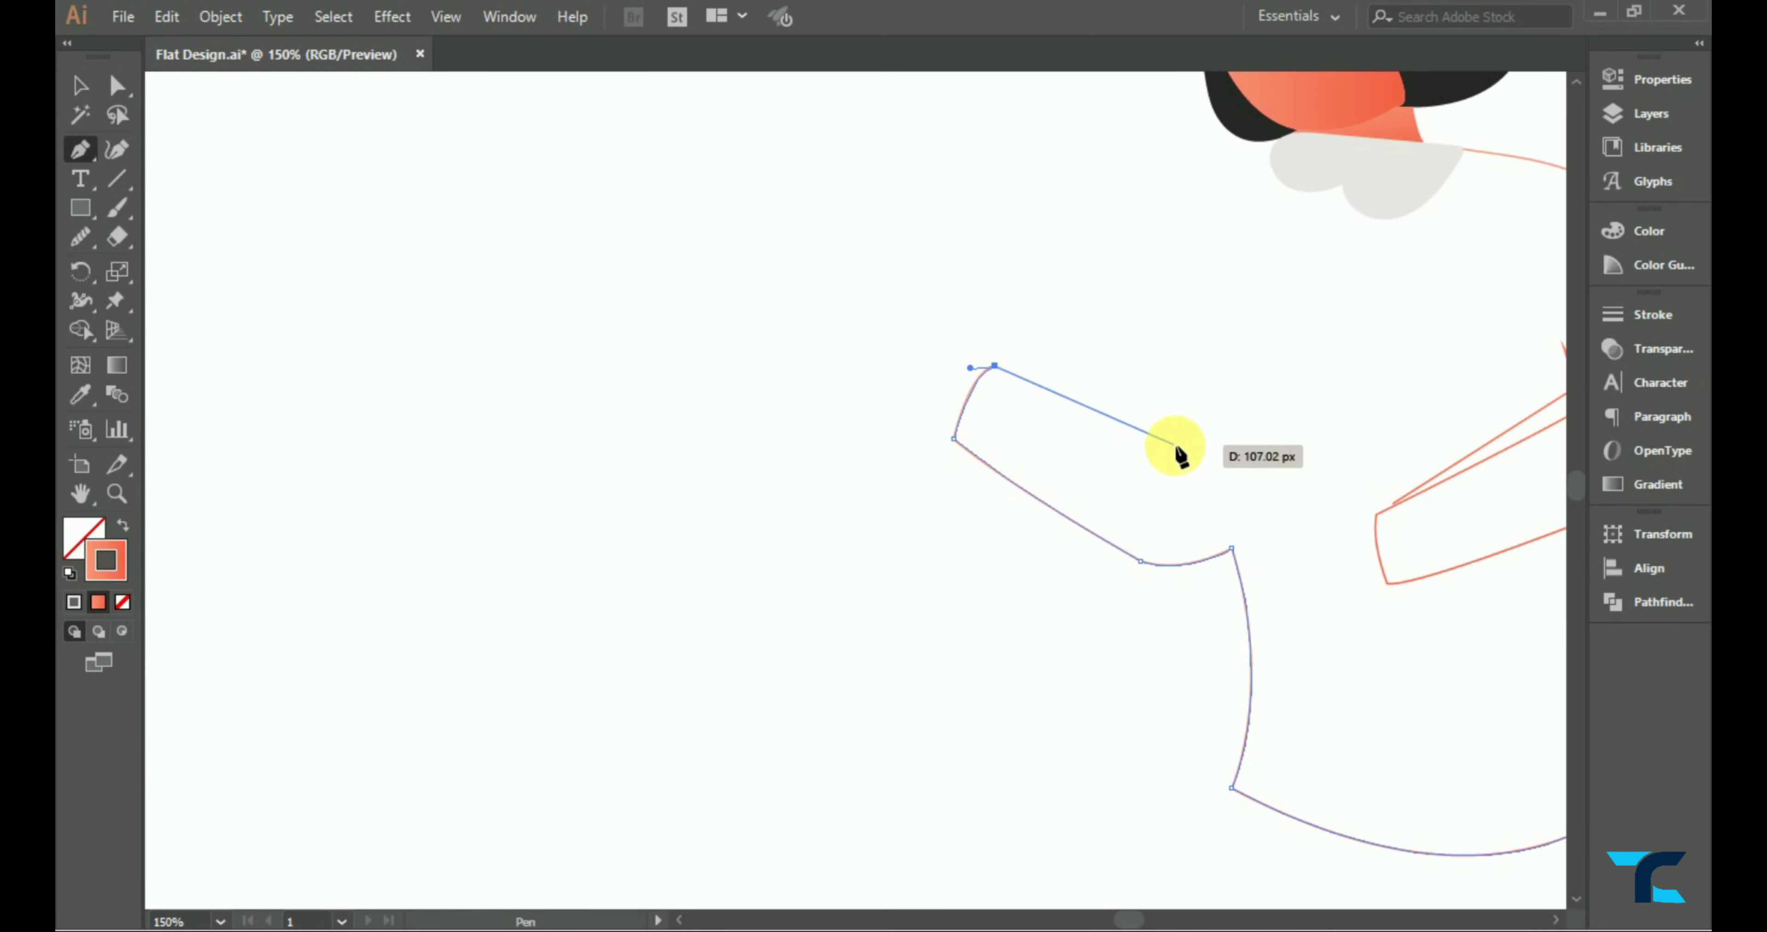
click(1176, 449)
key(ctrl+0)
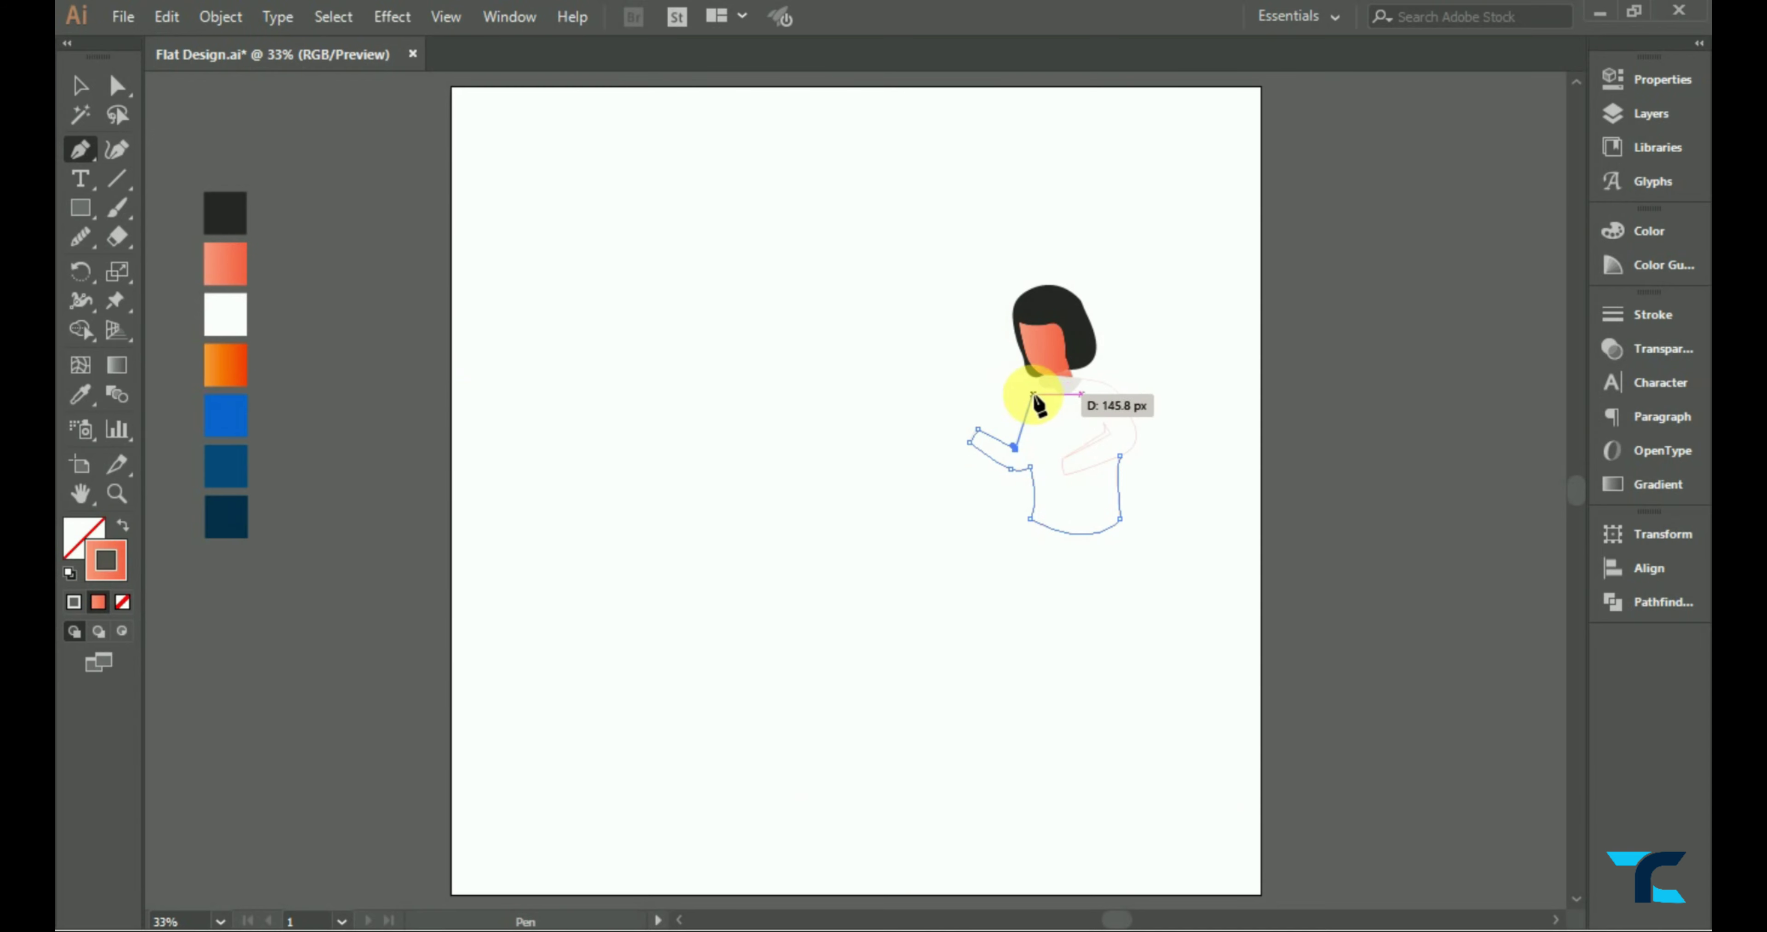
scroll(1034, 390, up, 4)
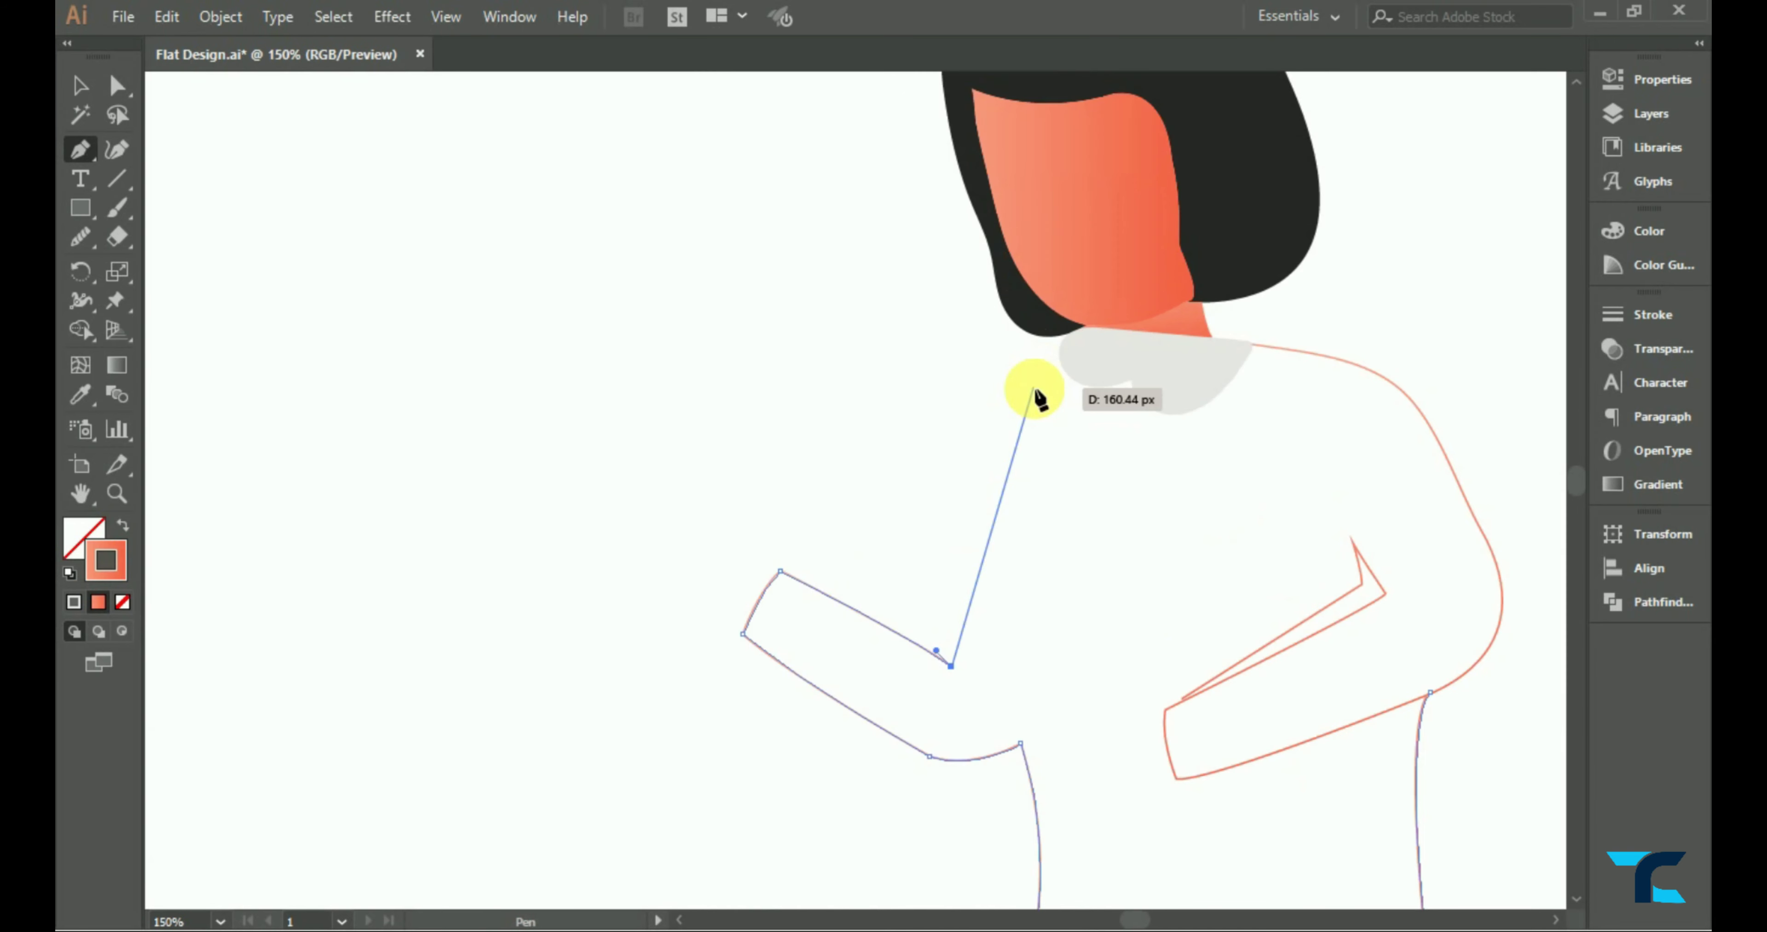
click(1064, 370)
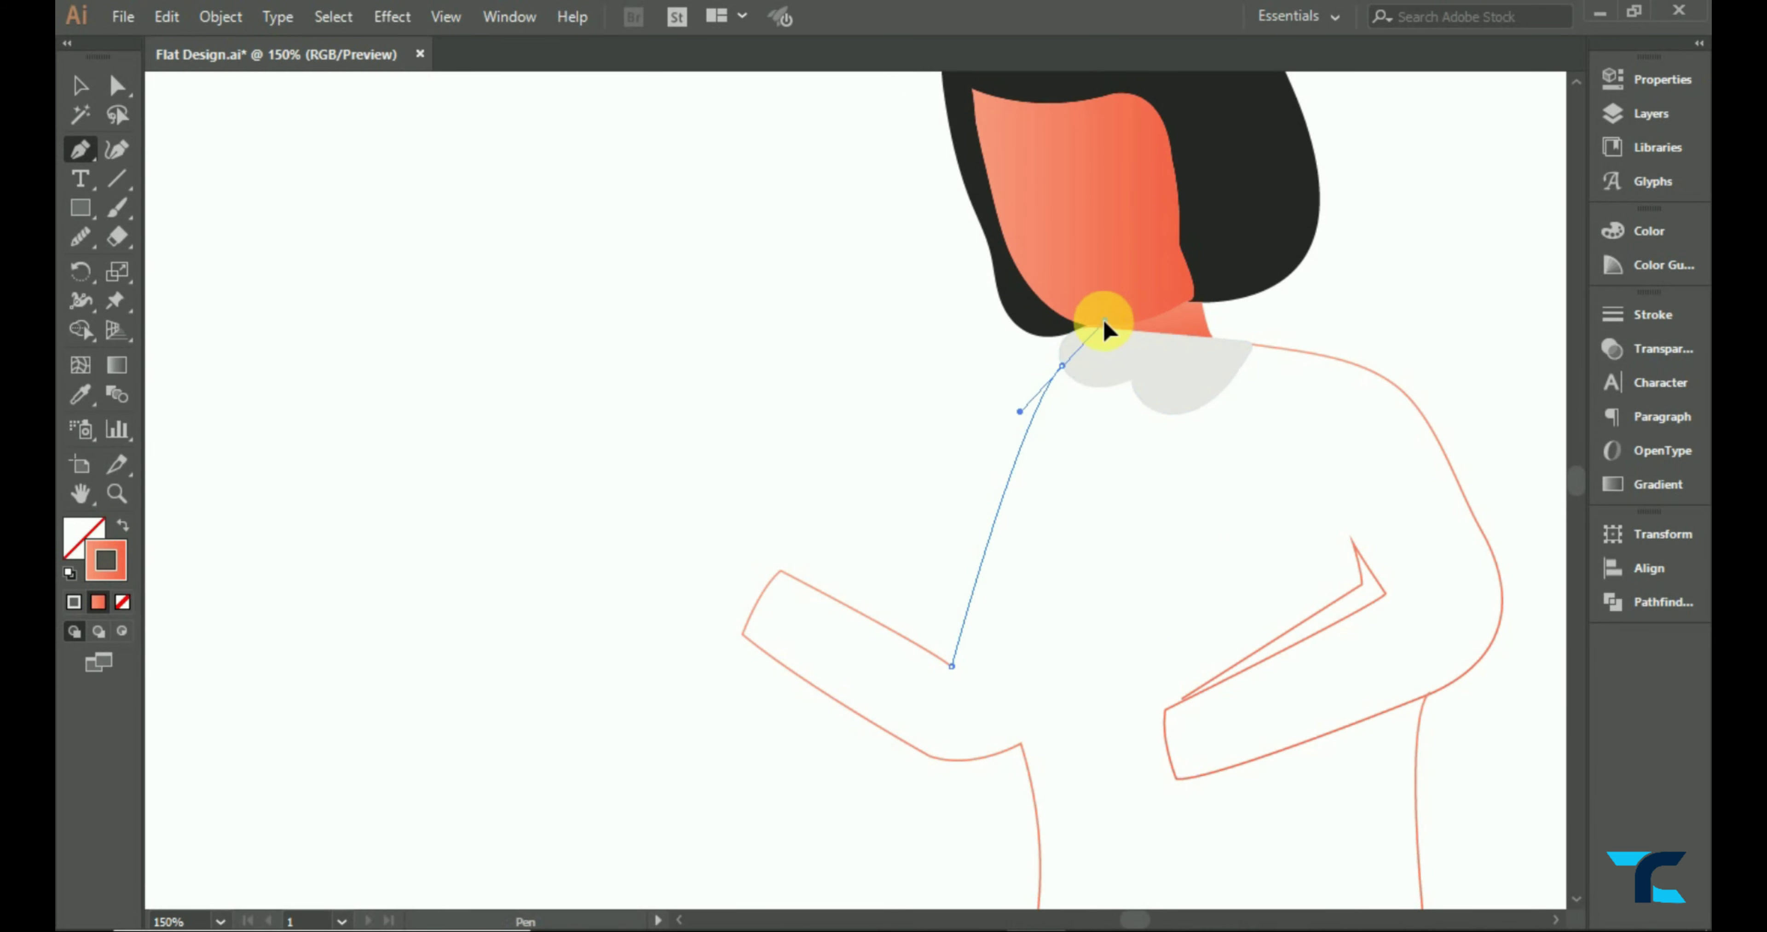
scroll(1103, 322, down, 3)
click(969, 170)
- Select the sweater, head and collar, and merge the collar pieces with Shape Builder
click(80, 85)
click(690, 383)
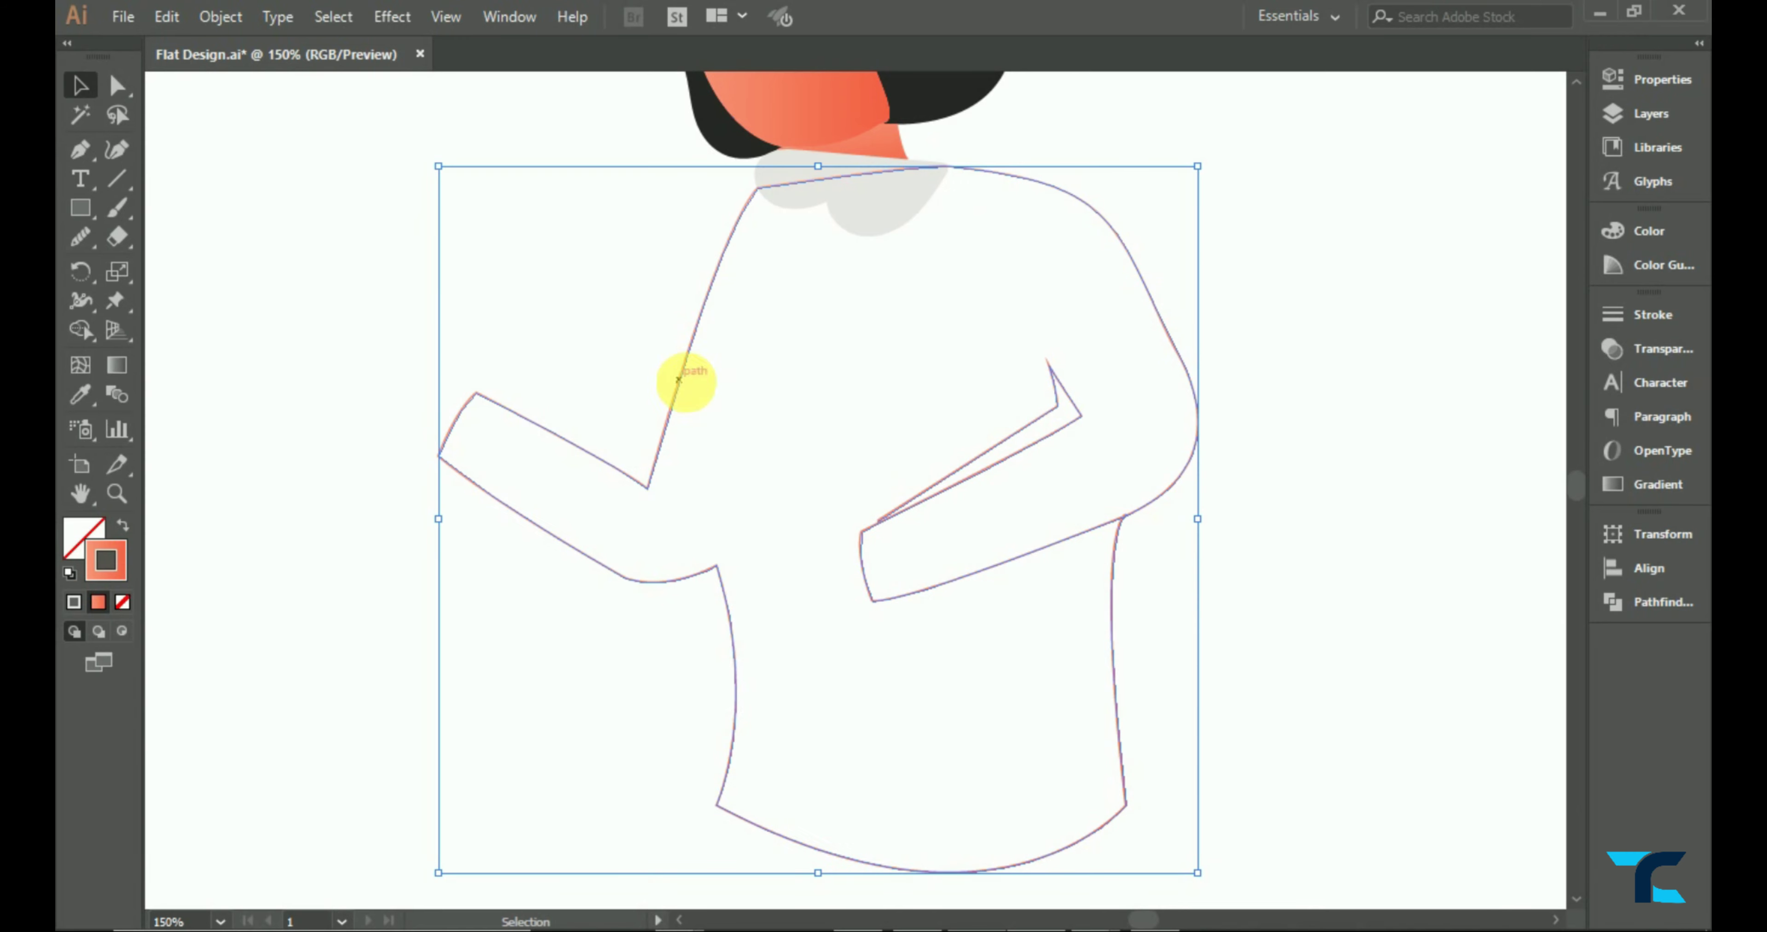
key(ctrl+0)
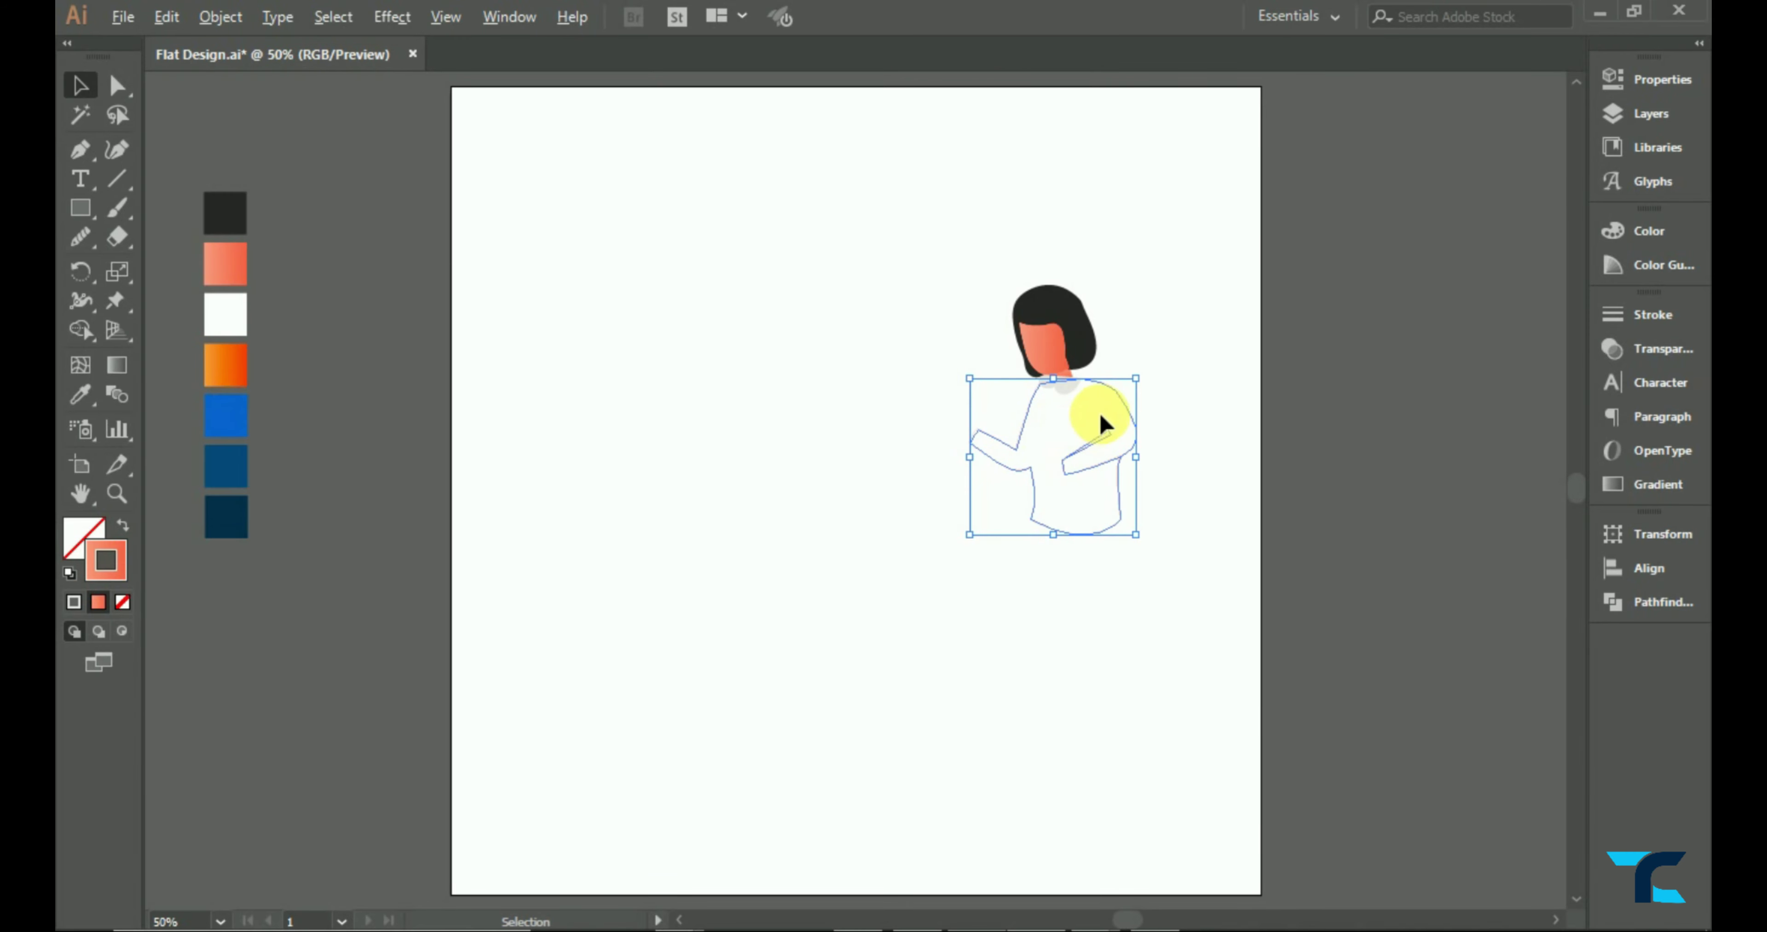
scroll(1096, 414, up, 4)
shift+click(768, 233)
click(80, 330)
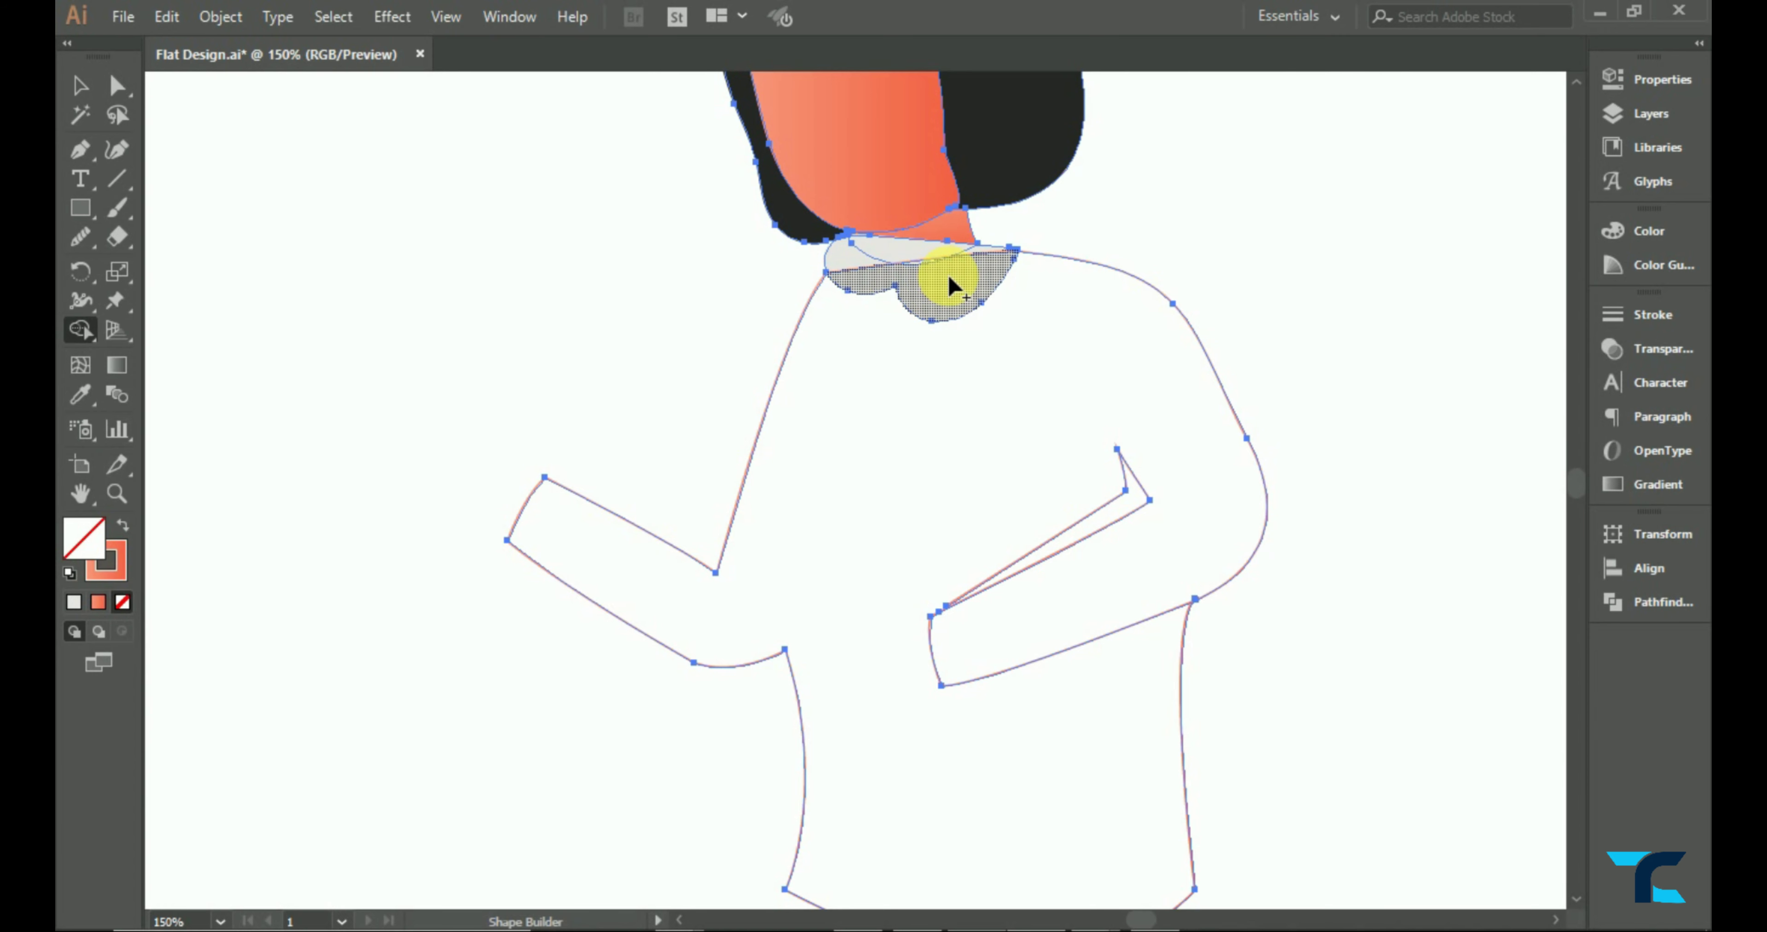
drag(977, 254, 861, 275)
click(79, 85)
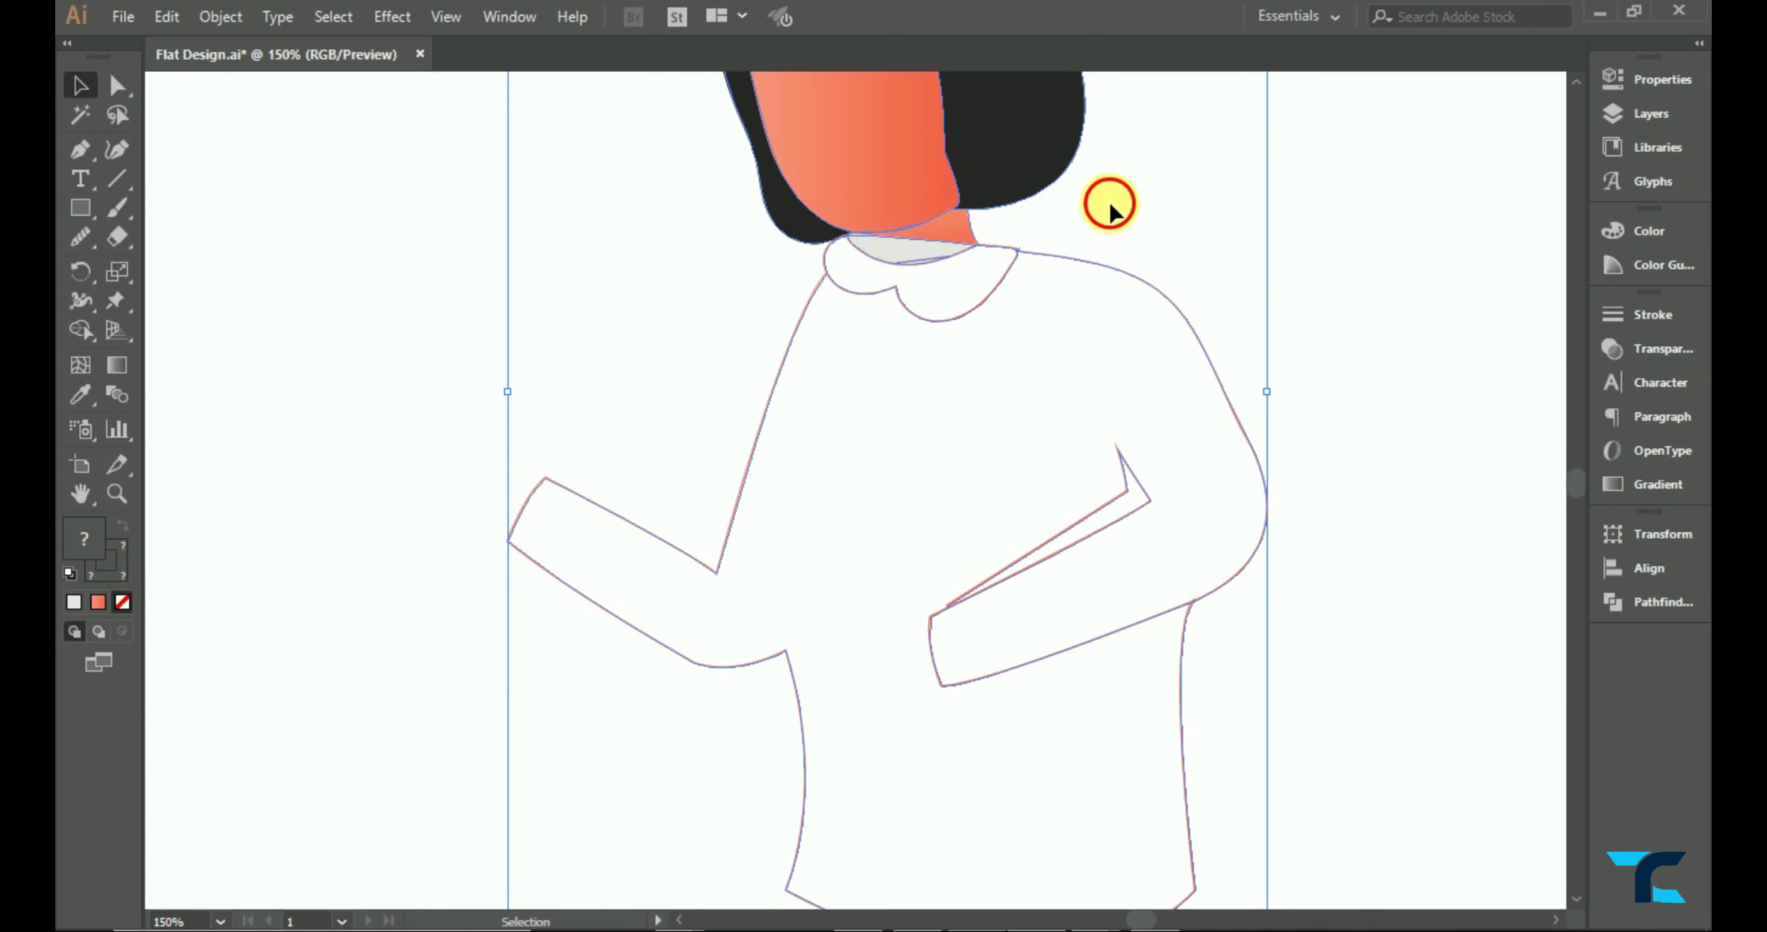
drag(1399, 198, 740, 302)
click(80, 330)
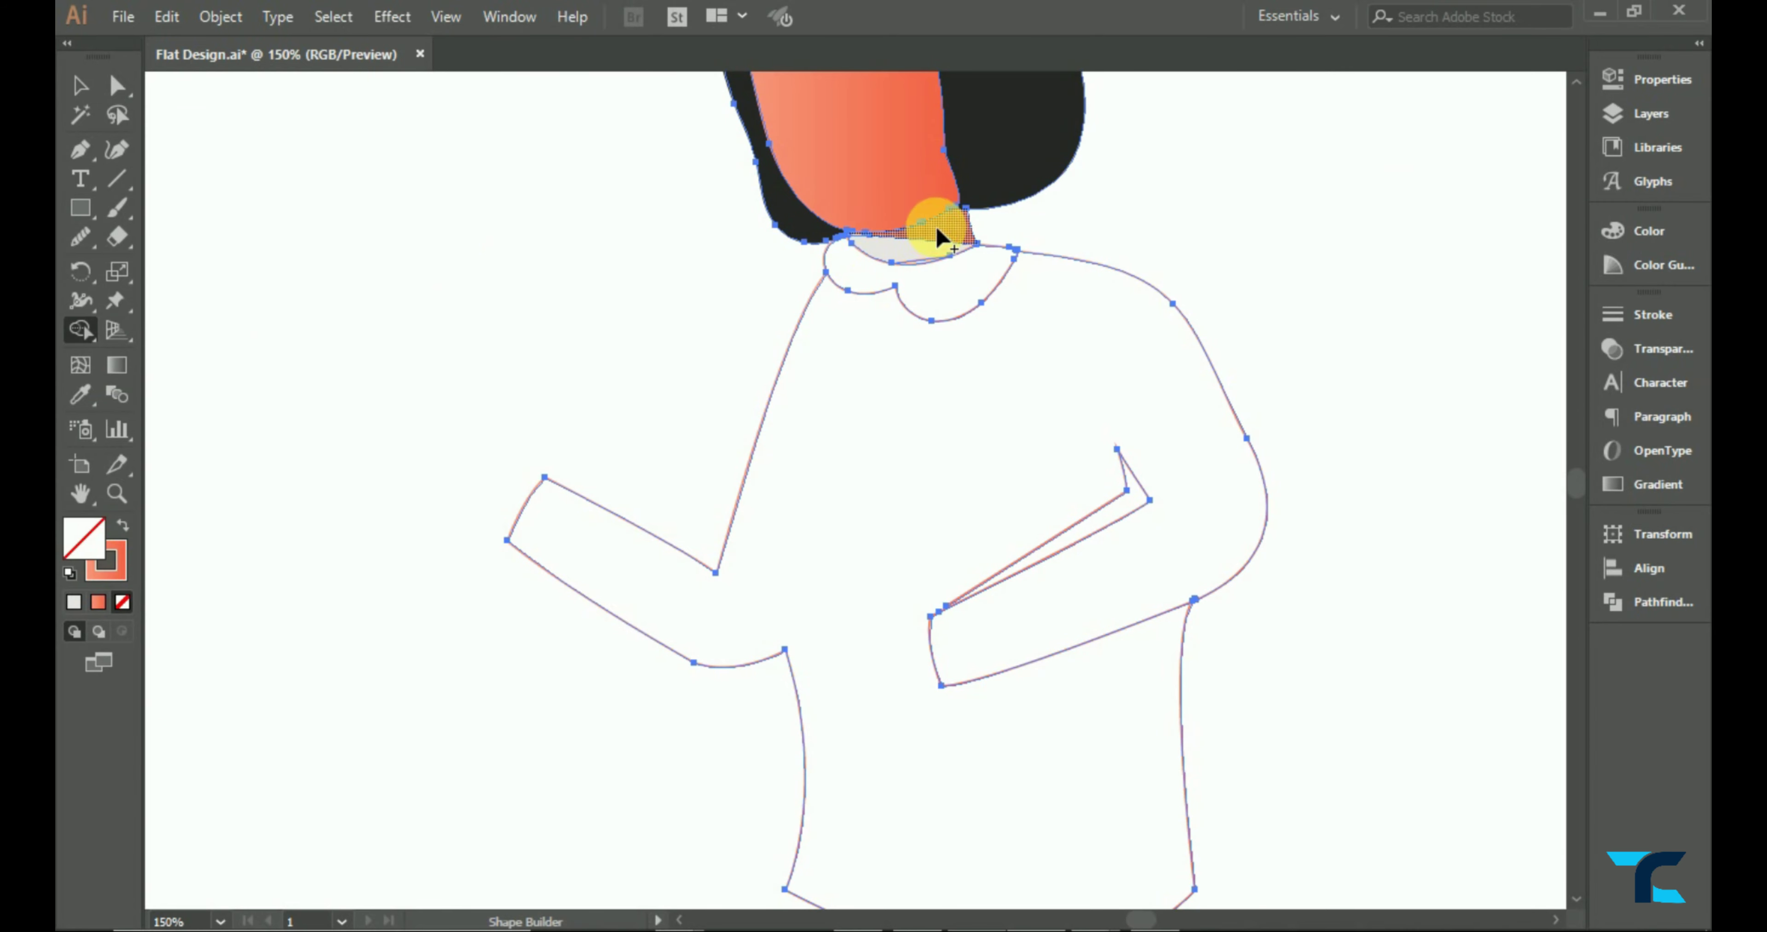
drag(938, 237, 915, 296)
key(v)
key(ctrl+minus)
- Fill the merged collar light grey #E5E5E5 with no stroke
double_click(82, 539)
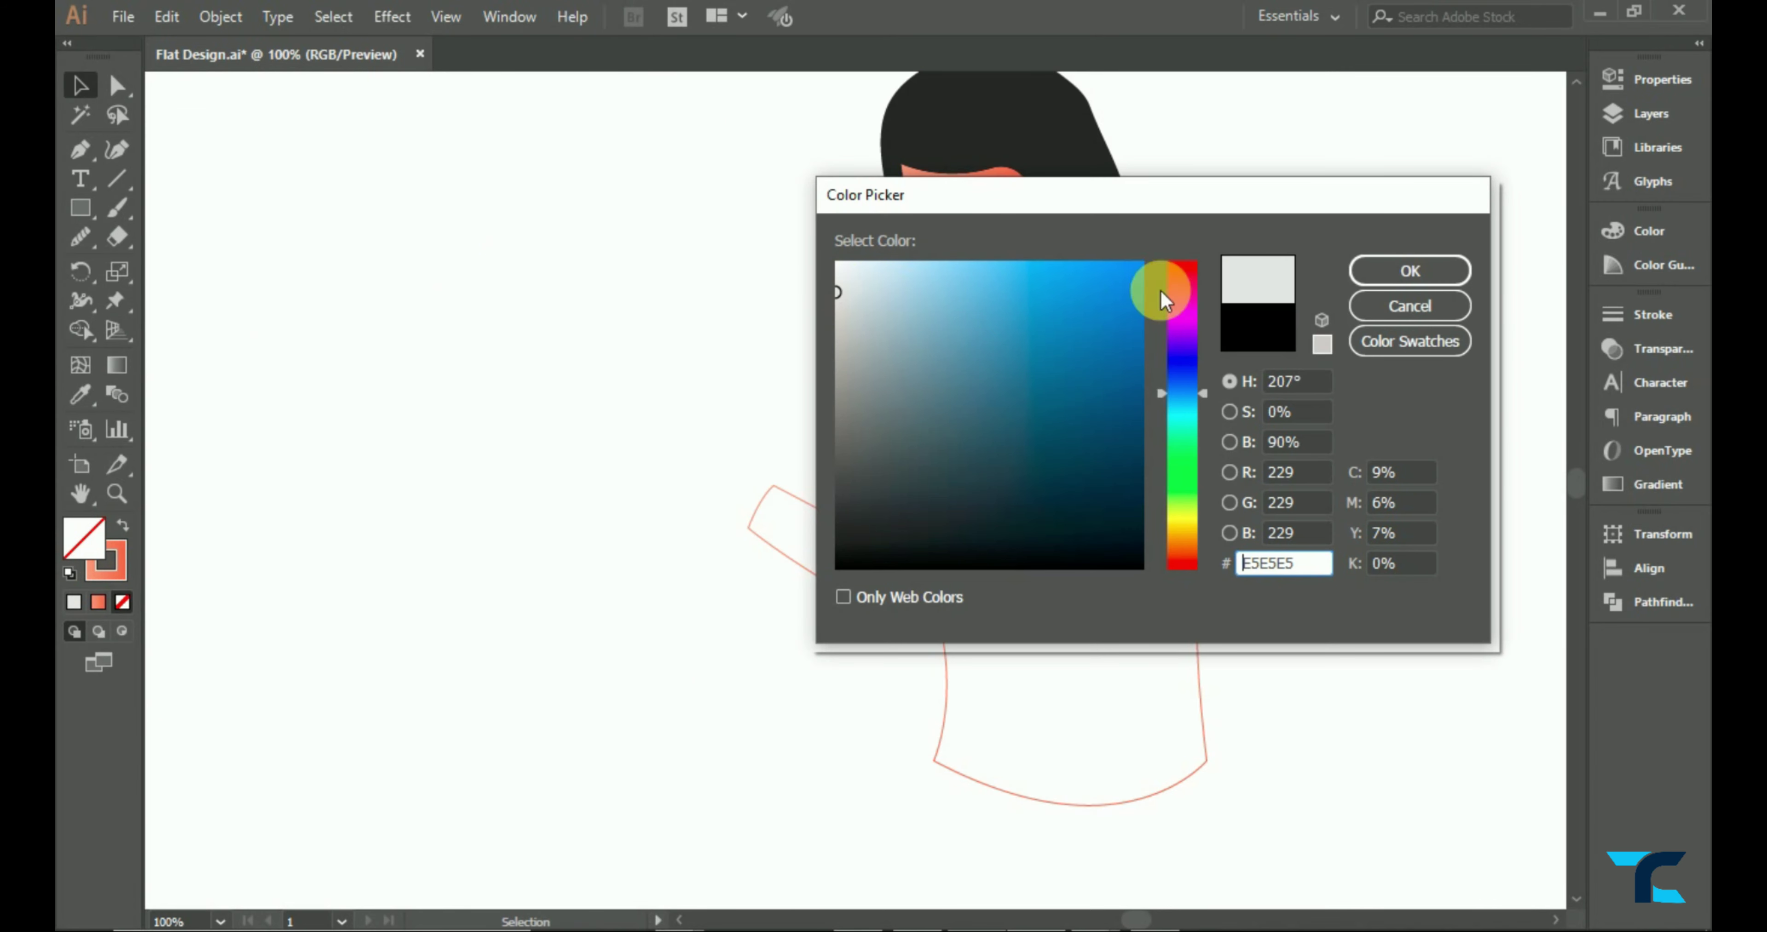
key(Return)
click(106, 561)
click(122, 601)
click(79, 394)
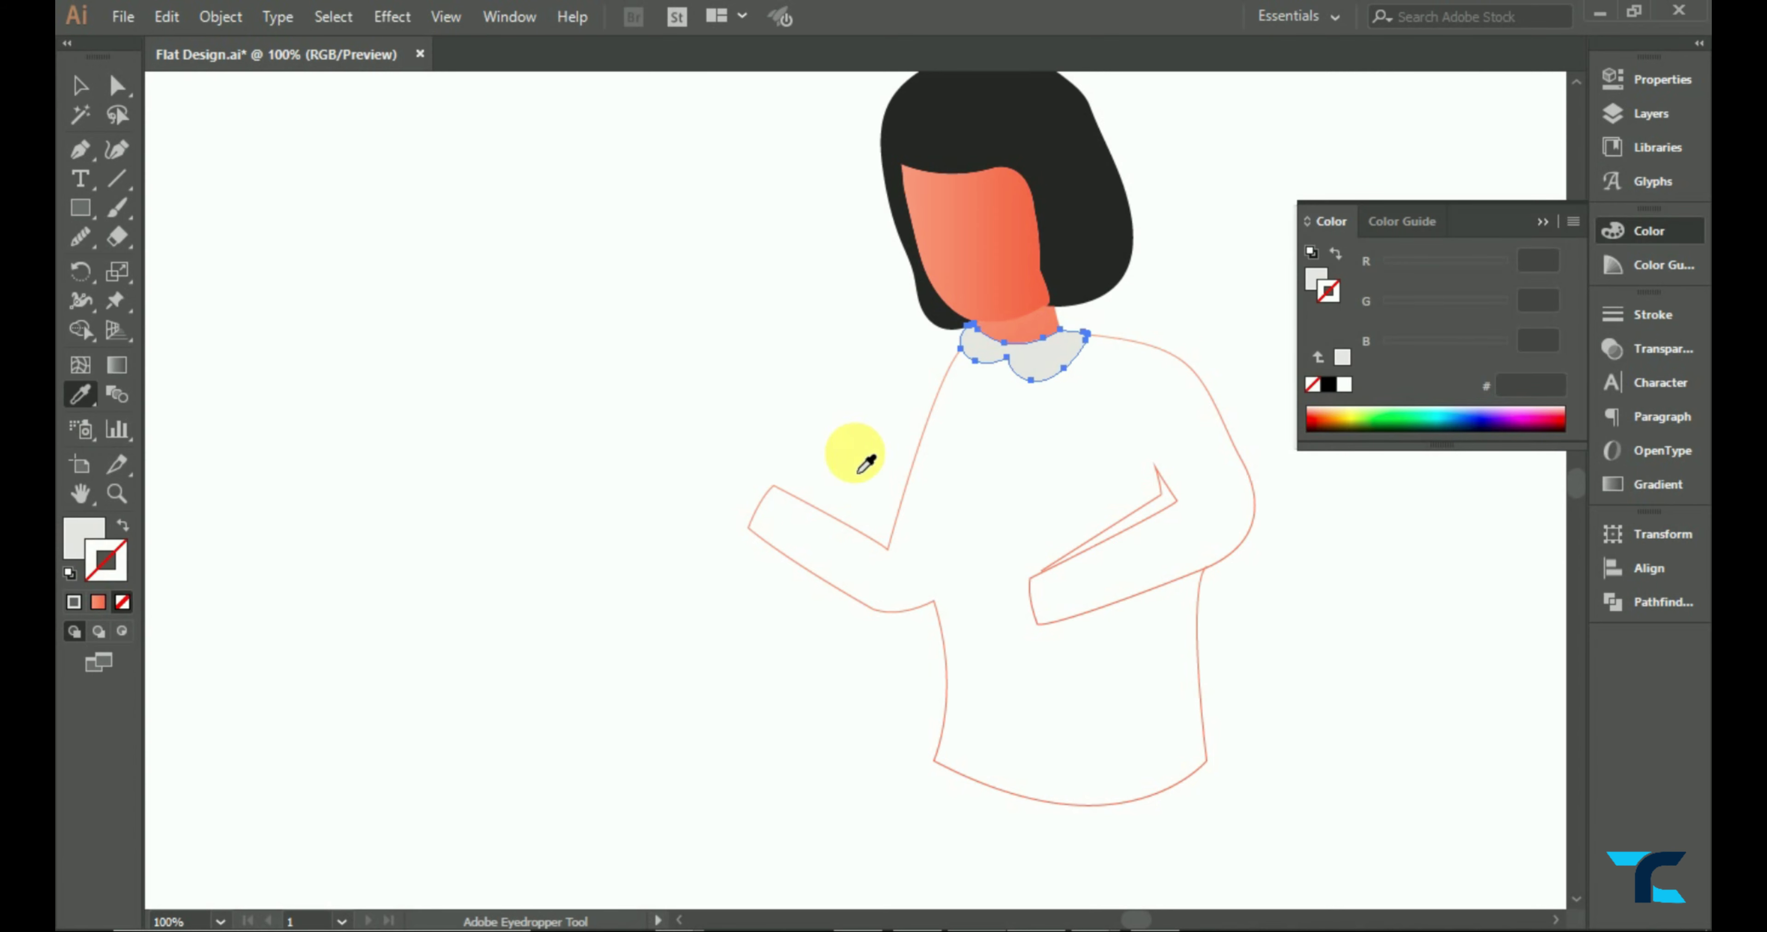
click(1542, 221)
click(80, 85)
click(1082, 479)
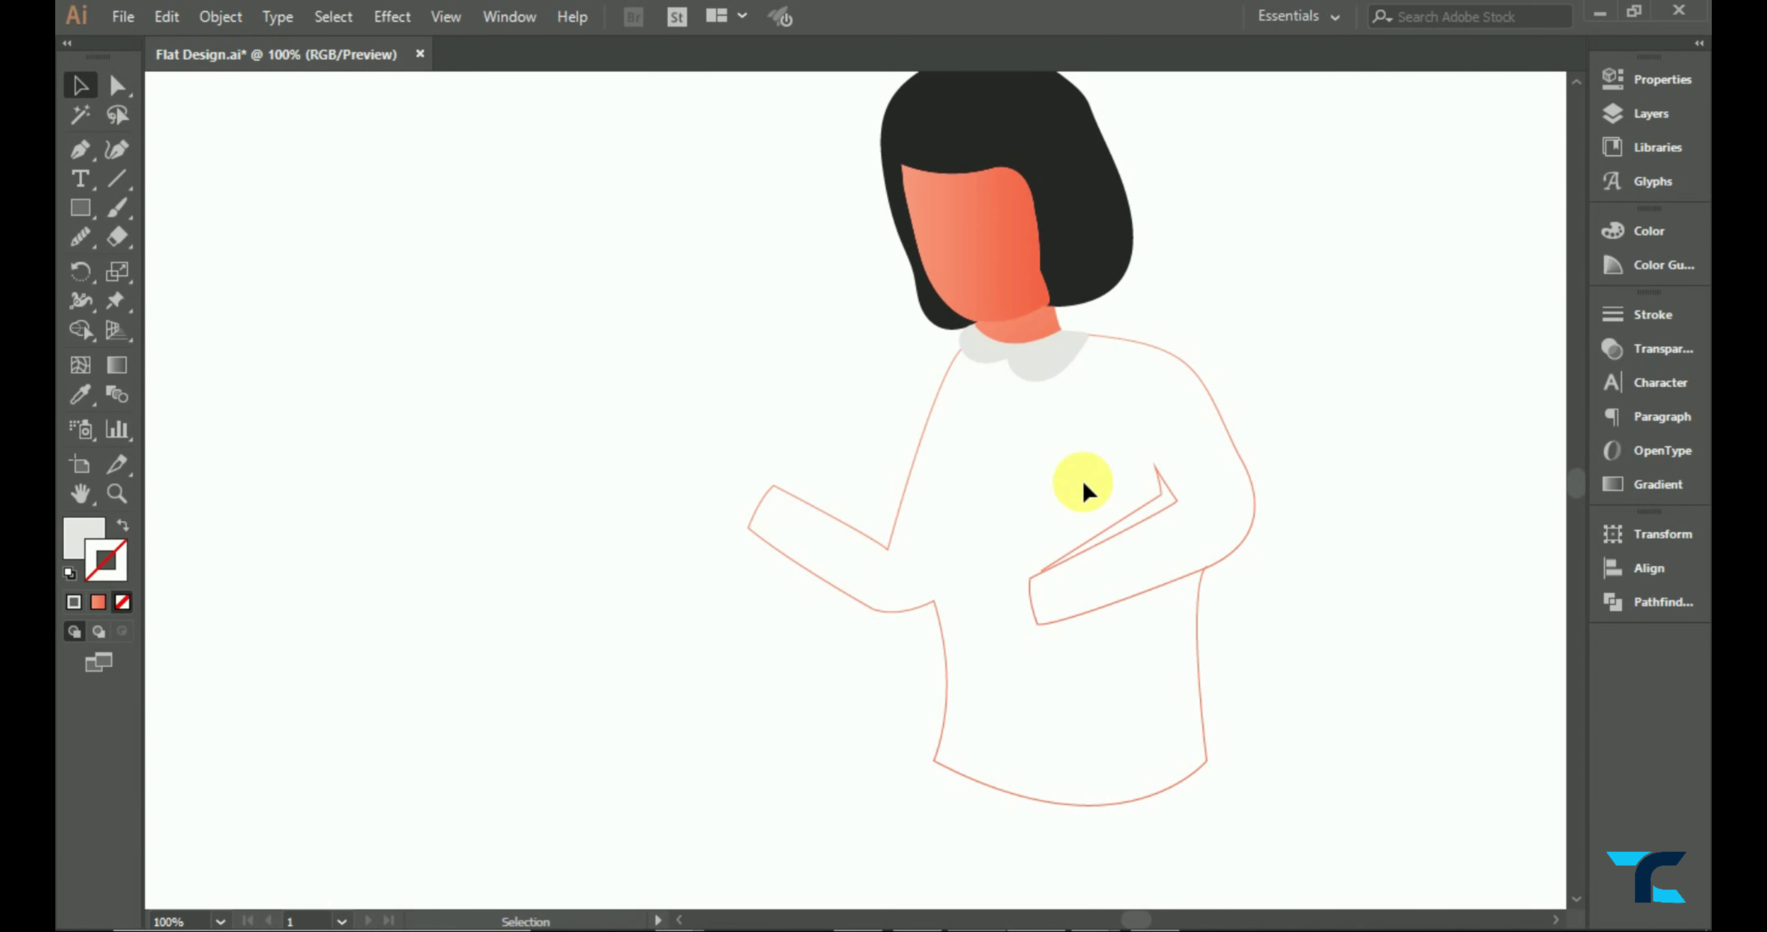
key(ctrl+0)
- Draw the hand outline from the sleeve cuff with a curved thumb and fingers
click(1091, 403)
scroll(1092, 403, up, 2)
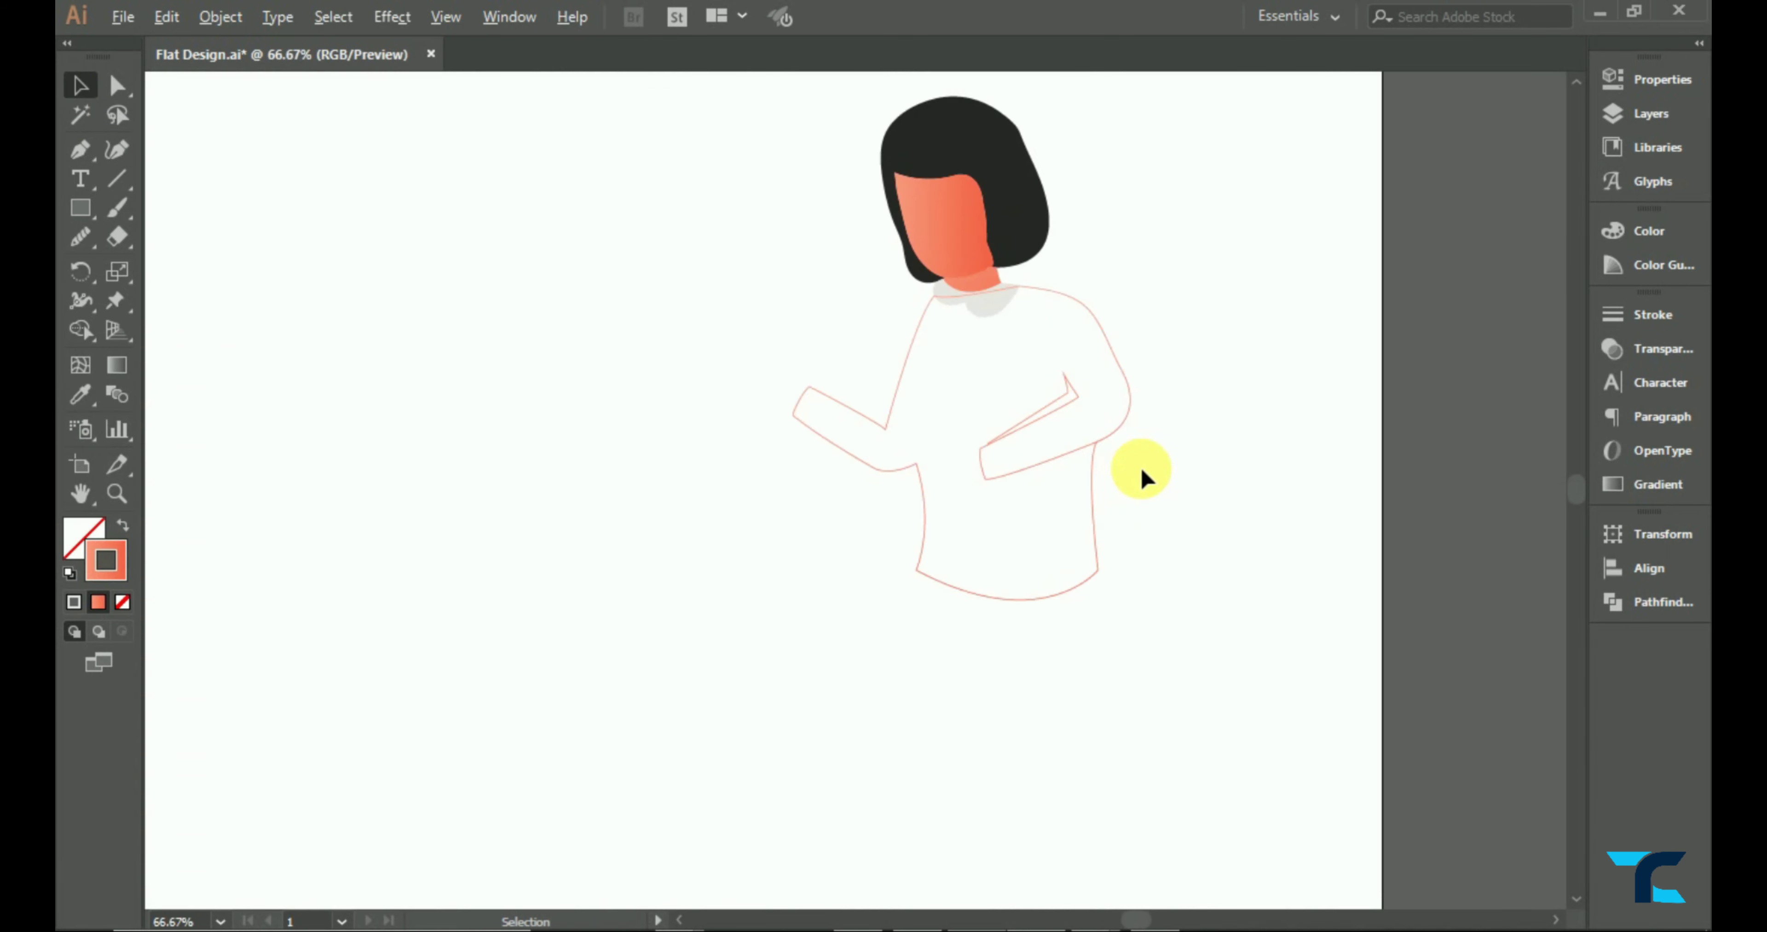
scroll(1141, 468, up, 3)
scroll(984, 509, up, 1)
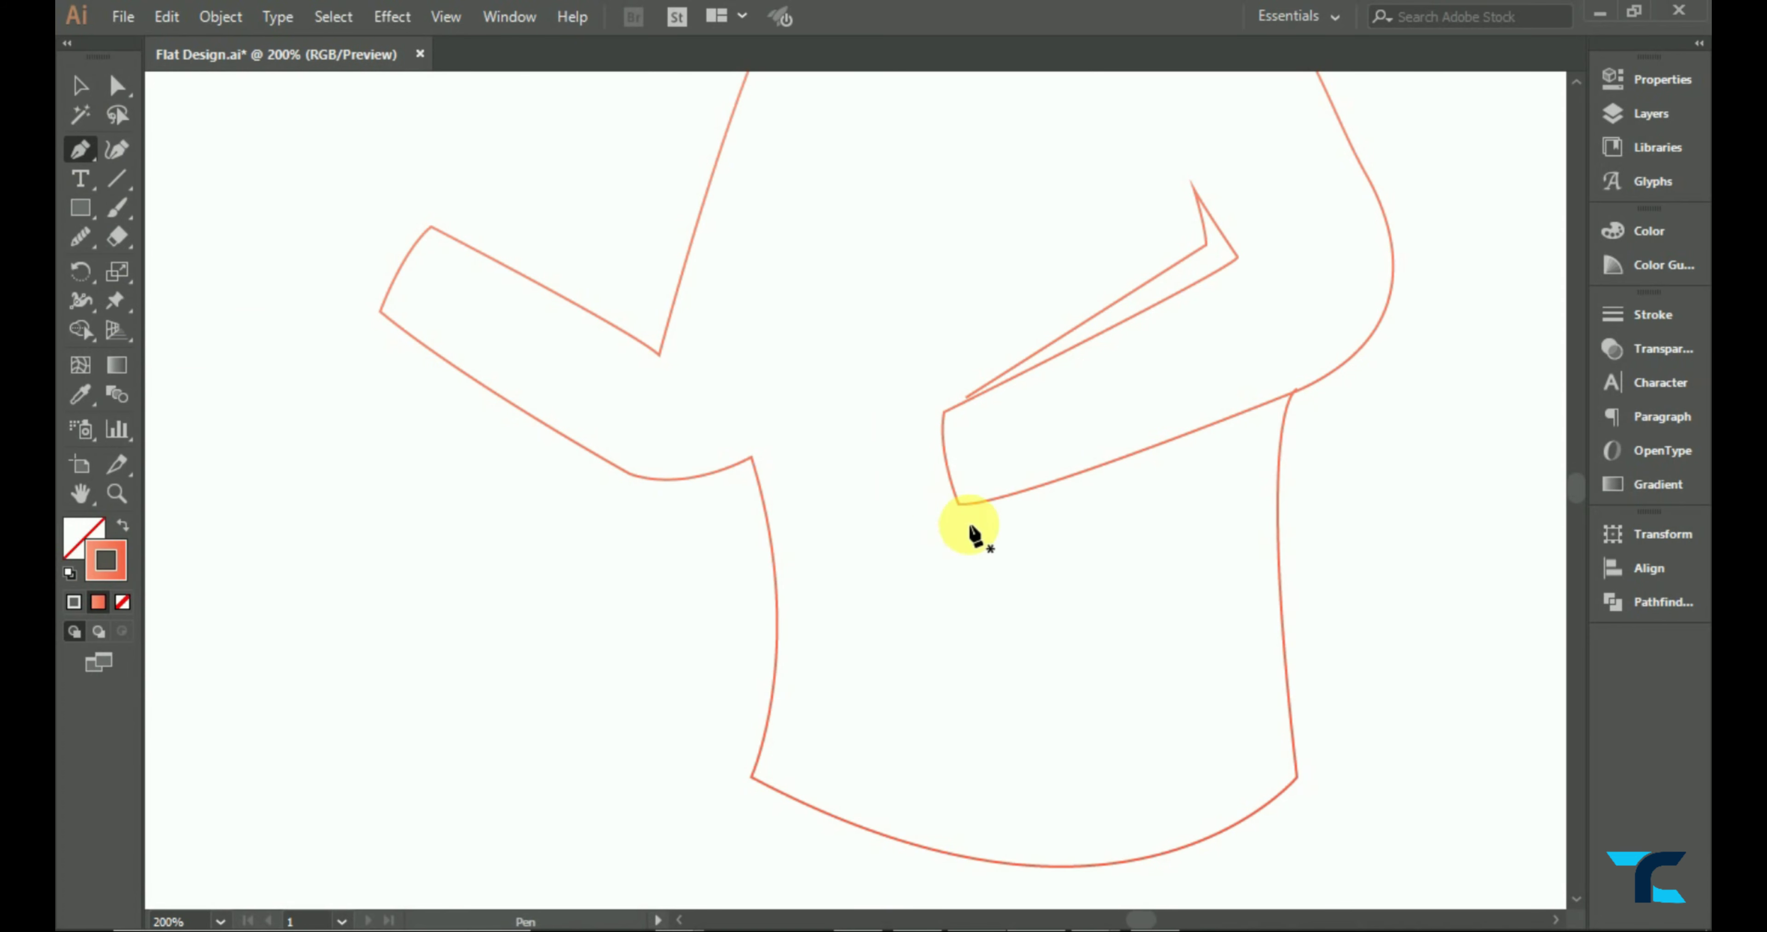
click(959, 504)
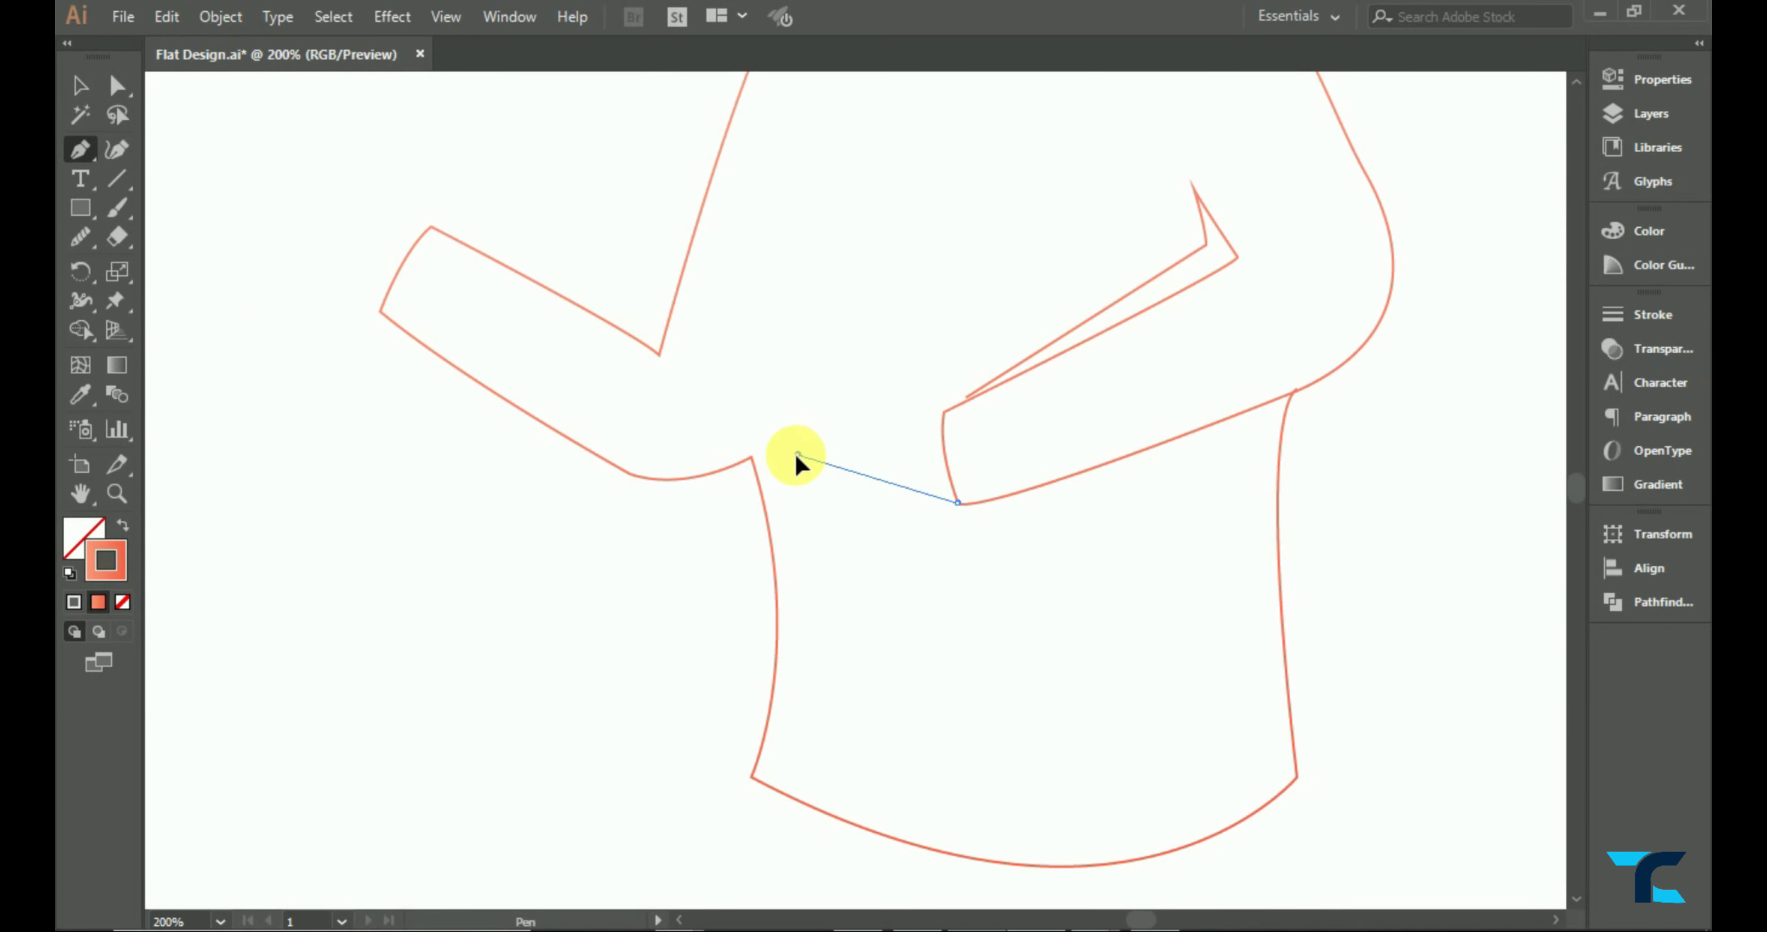
scroll(772, 352, down, 1)
mouse_move(827, 570)
mouse_down()
mouse_move(827, 541)
mouse_move(870, 561)
mouse_up()
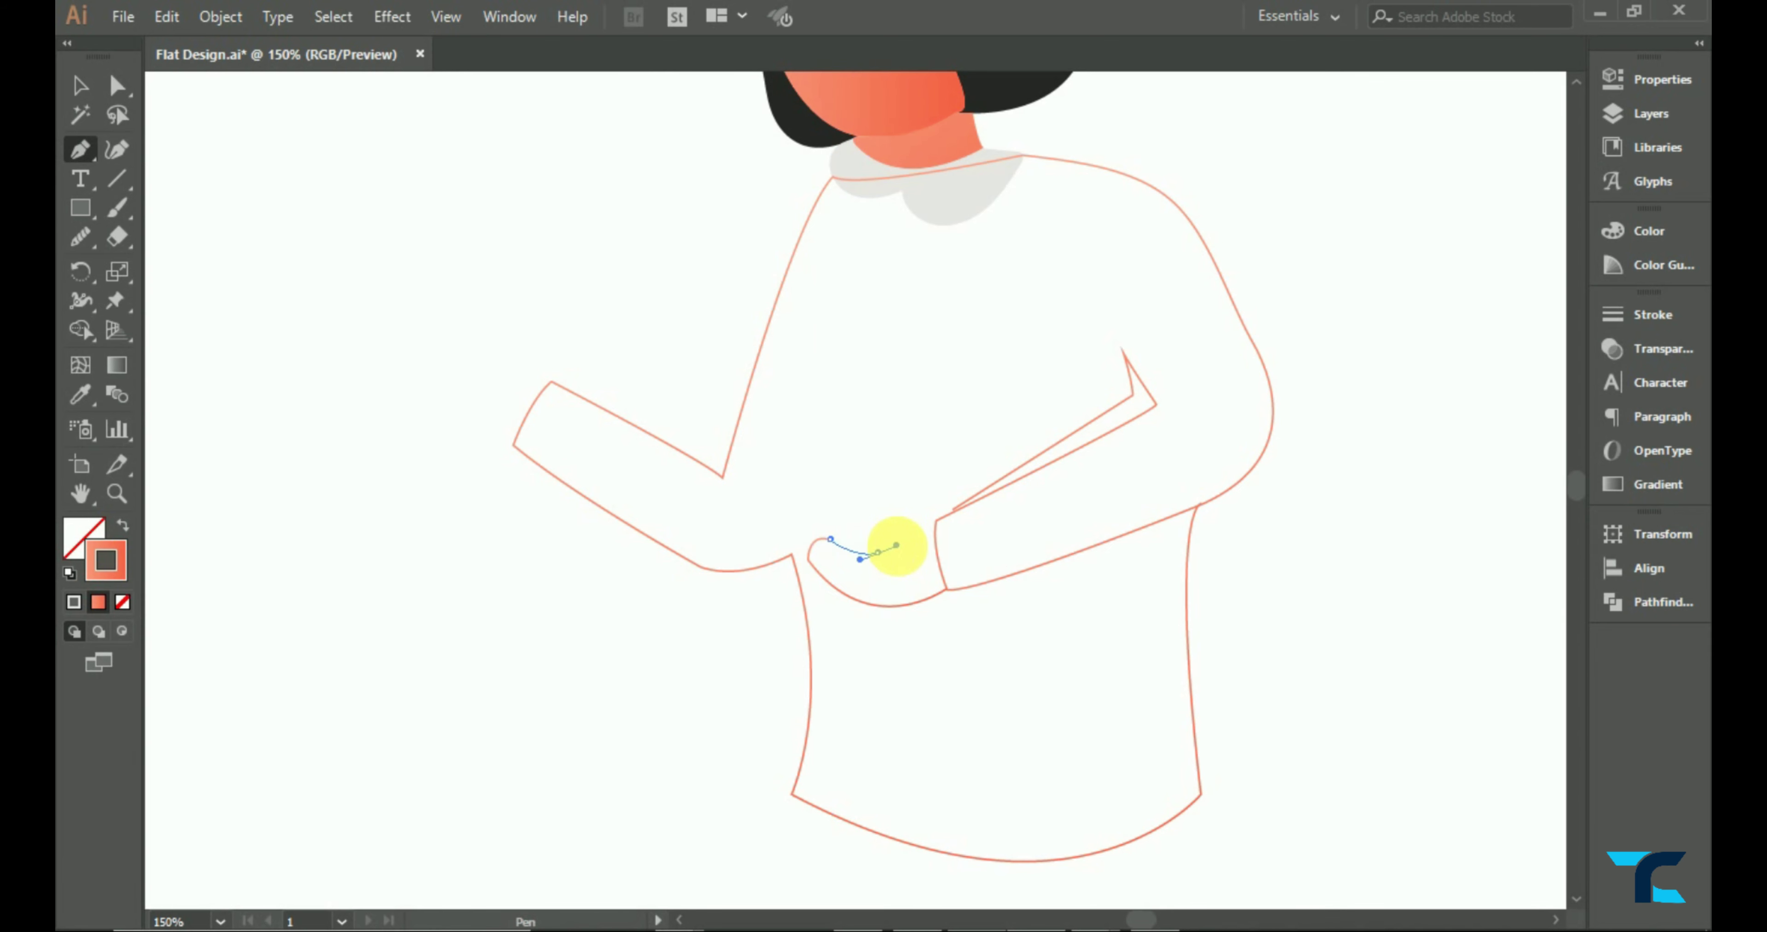
mouse_move(896, 545)
mouse_down()
mouse_move(859, 539)
mouse_move(974, 520)
mouse_up()
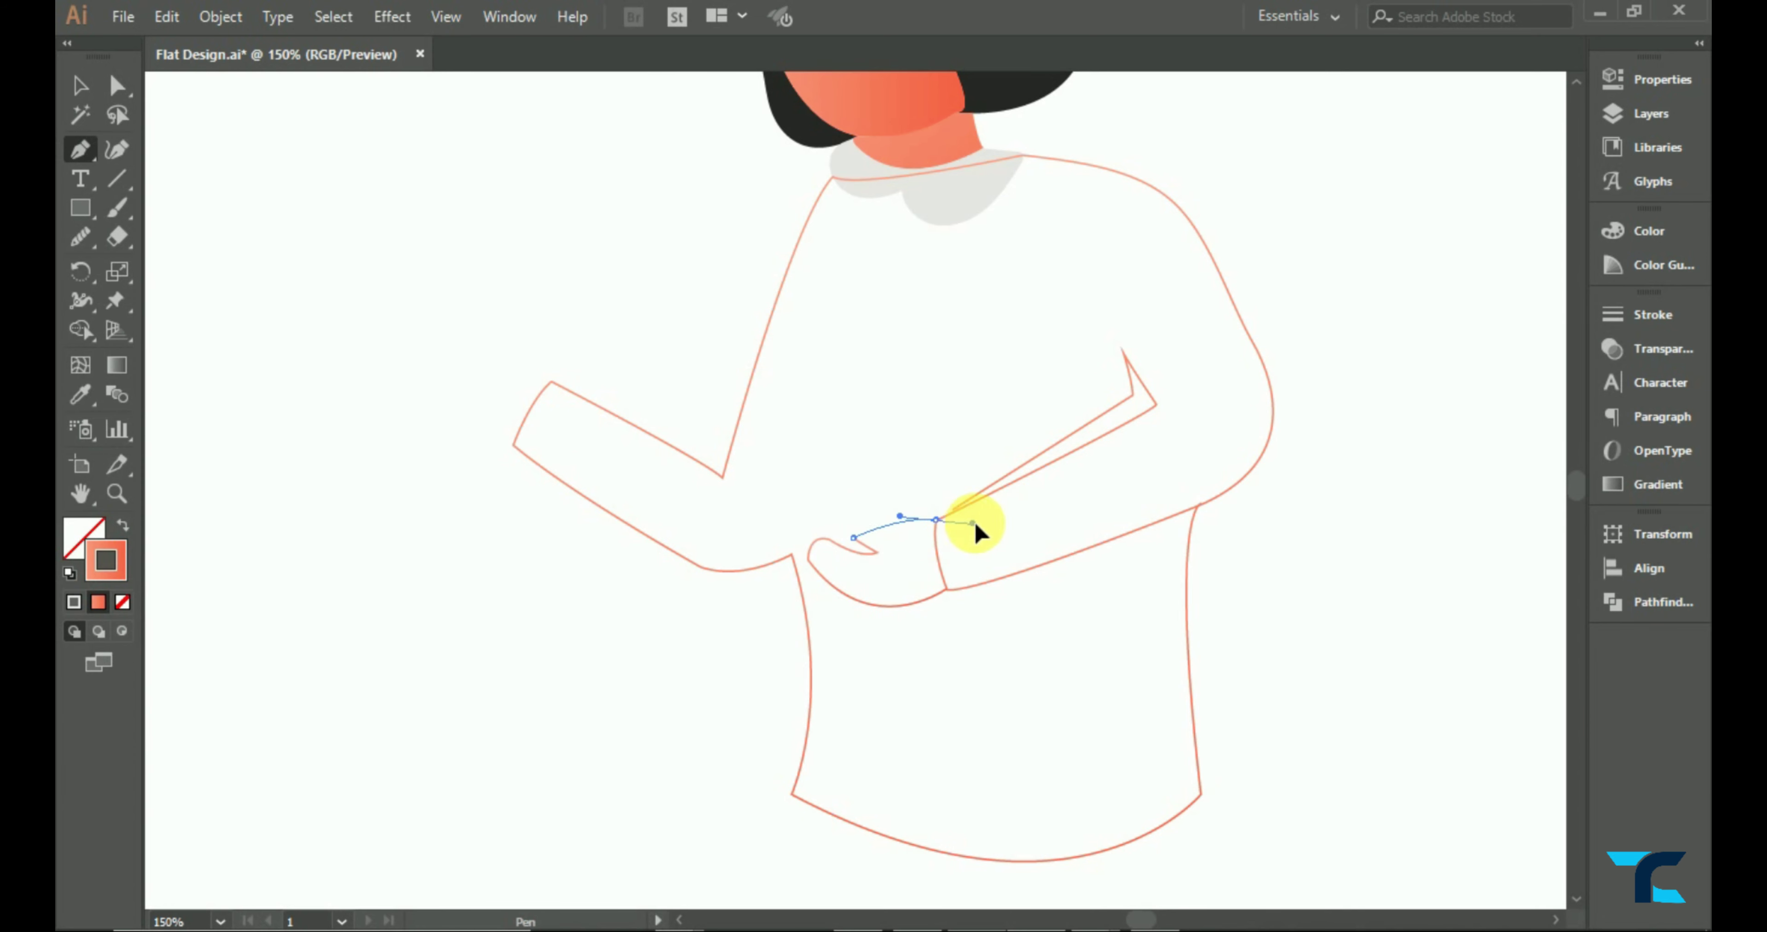
key(v)
- Smooth the hand's outline and select it for colour sampling
key(ctrl+0)
scroll(1046, 472, up, 5)
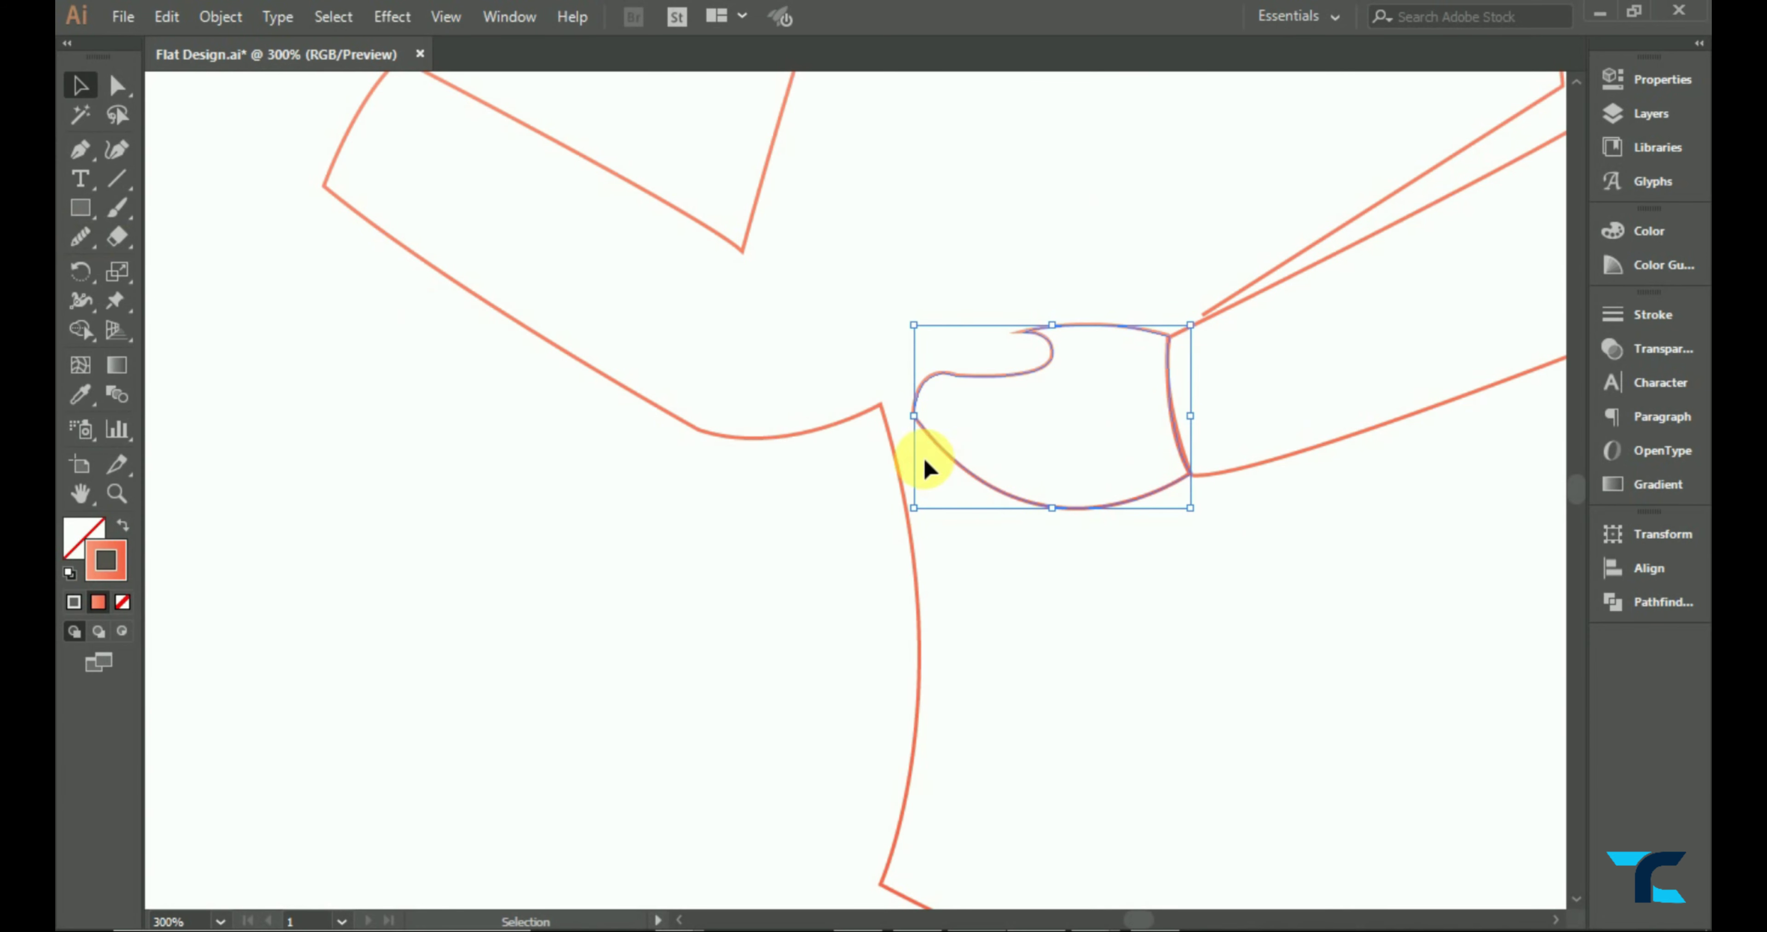
click(80, 236)
drag(899, 394, 1010, 476)
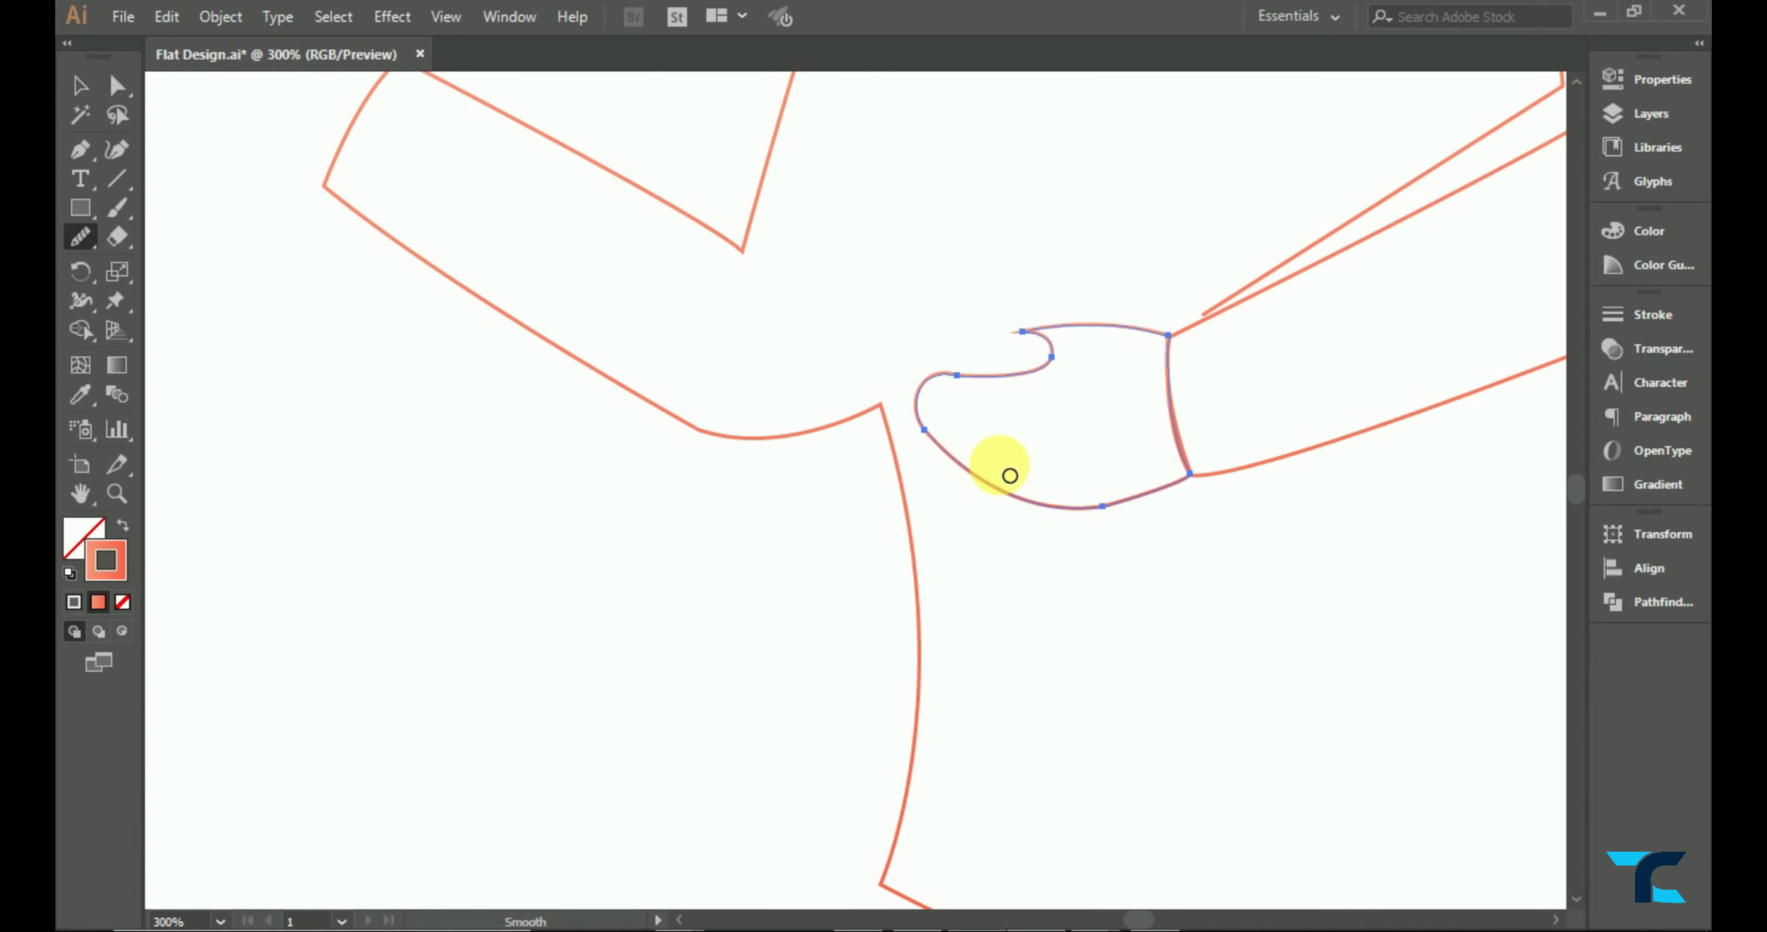
key(ctrl+0)
click(80, 86)
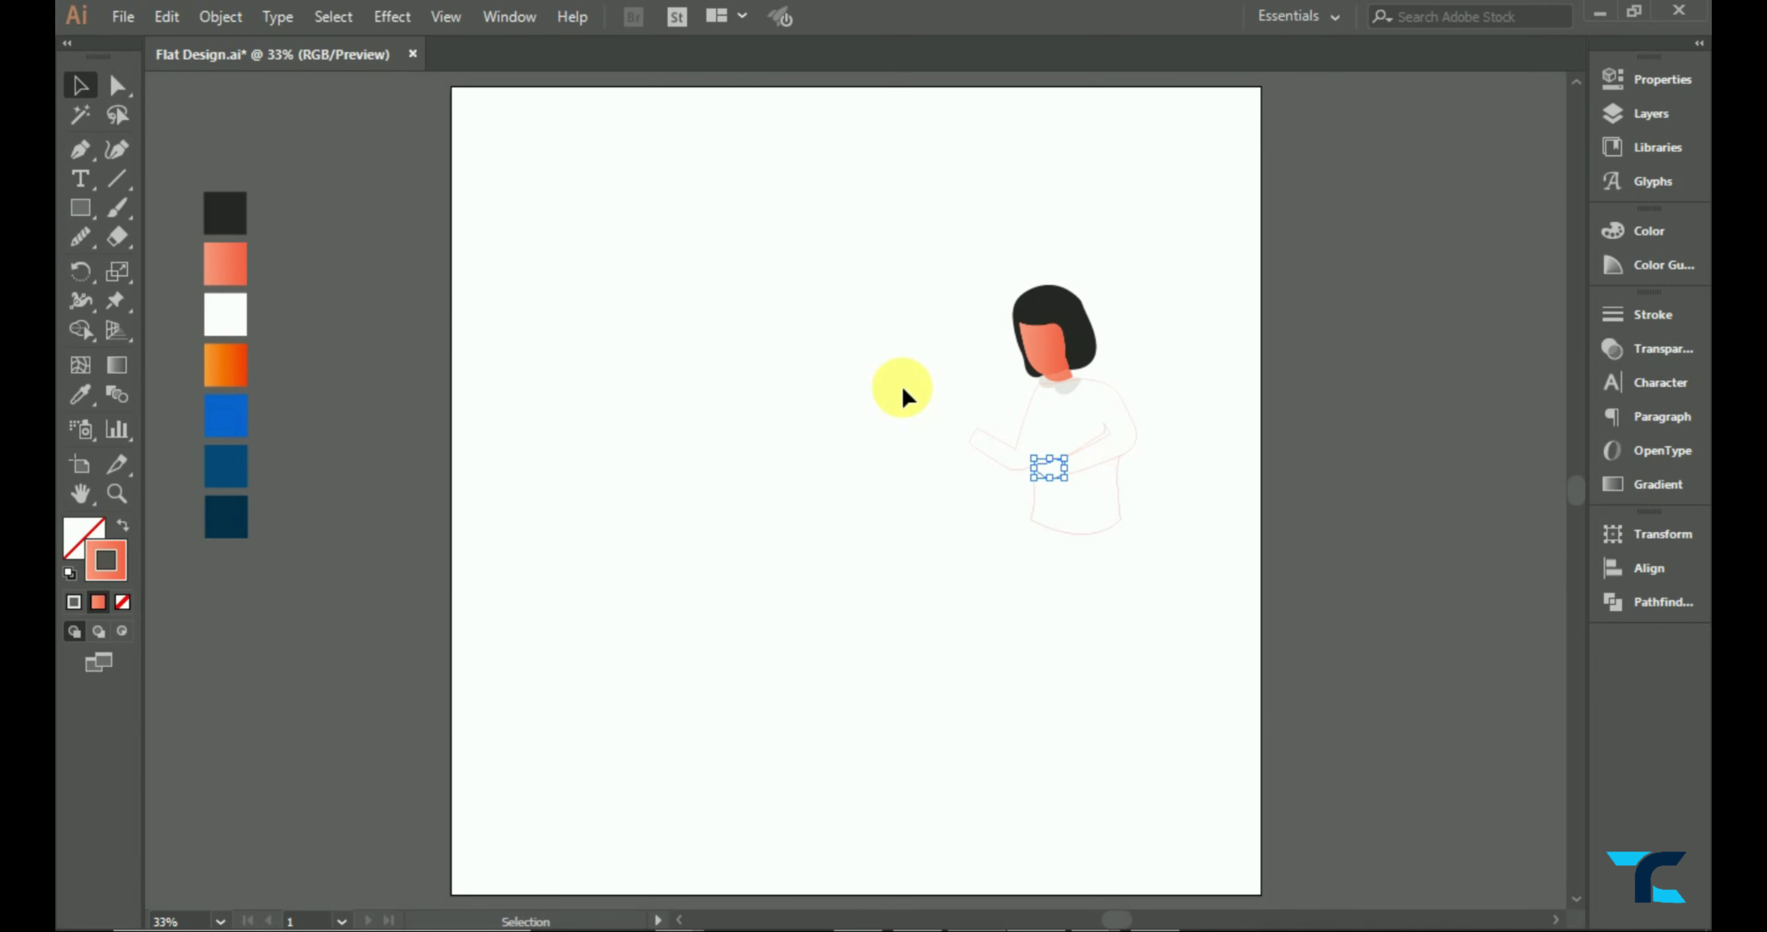
click(1058, 472)
click(80, 394)
- Copy the face's orange fill onto the bent arm's hand with the Eyedropper
click(1033, 346)
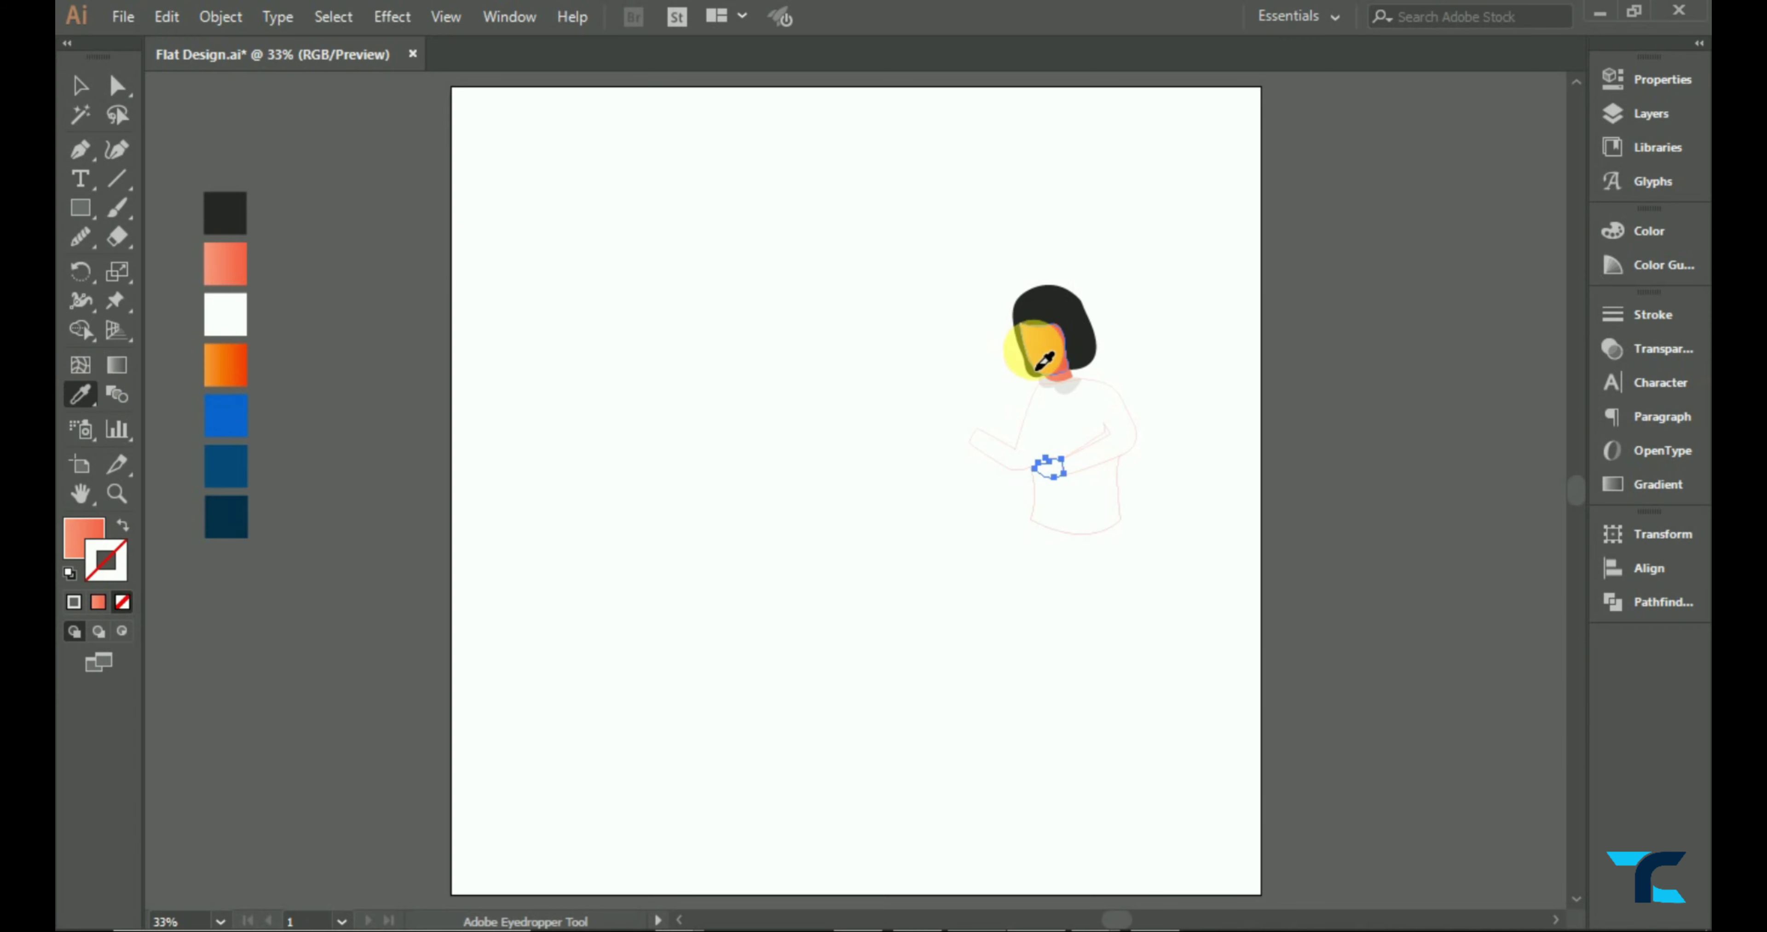
click(77, 88)
click(690, 392)
scroll(942, 400, up, 4)
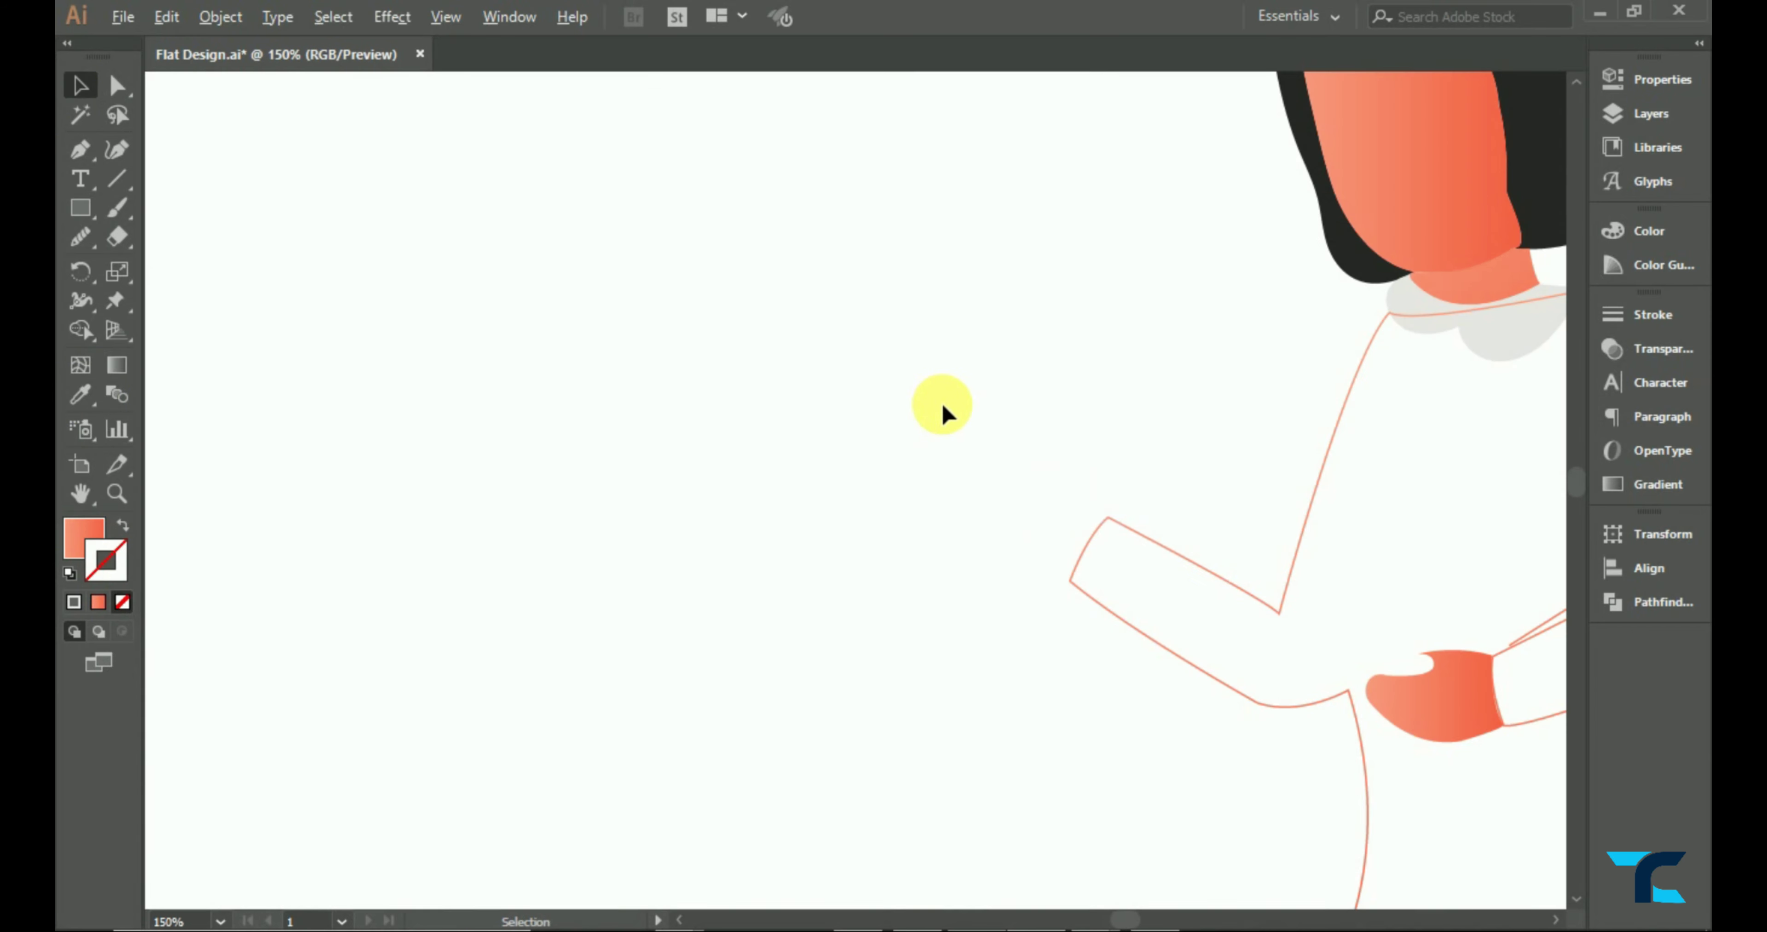
scroll(935, 598, up, 3)
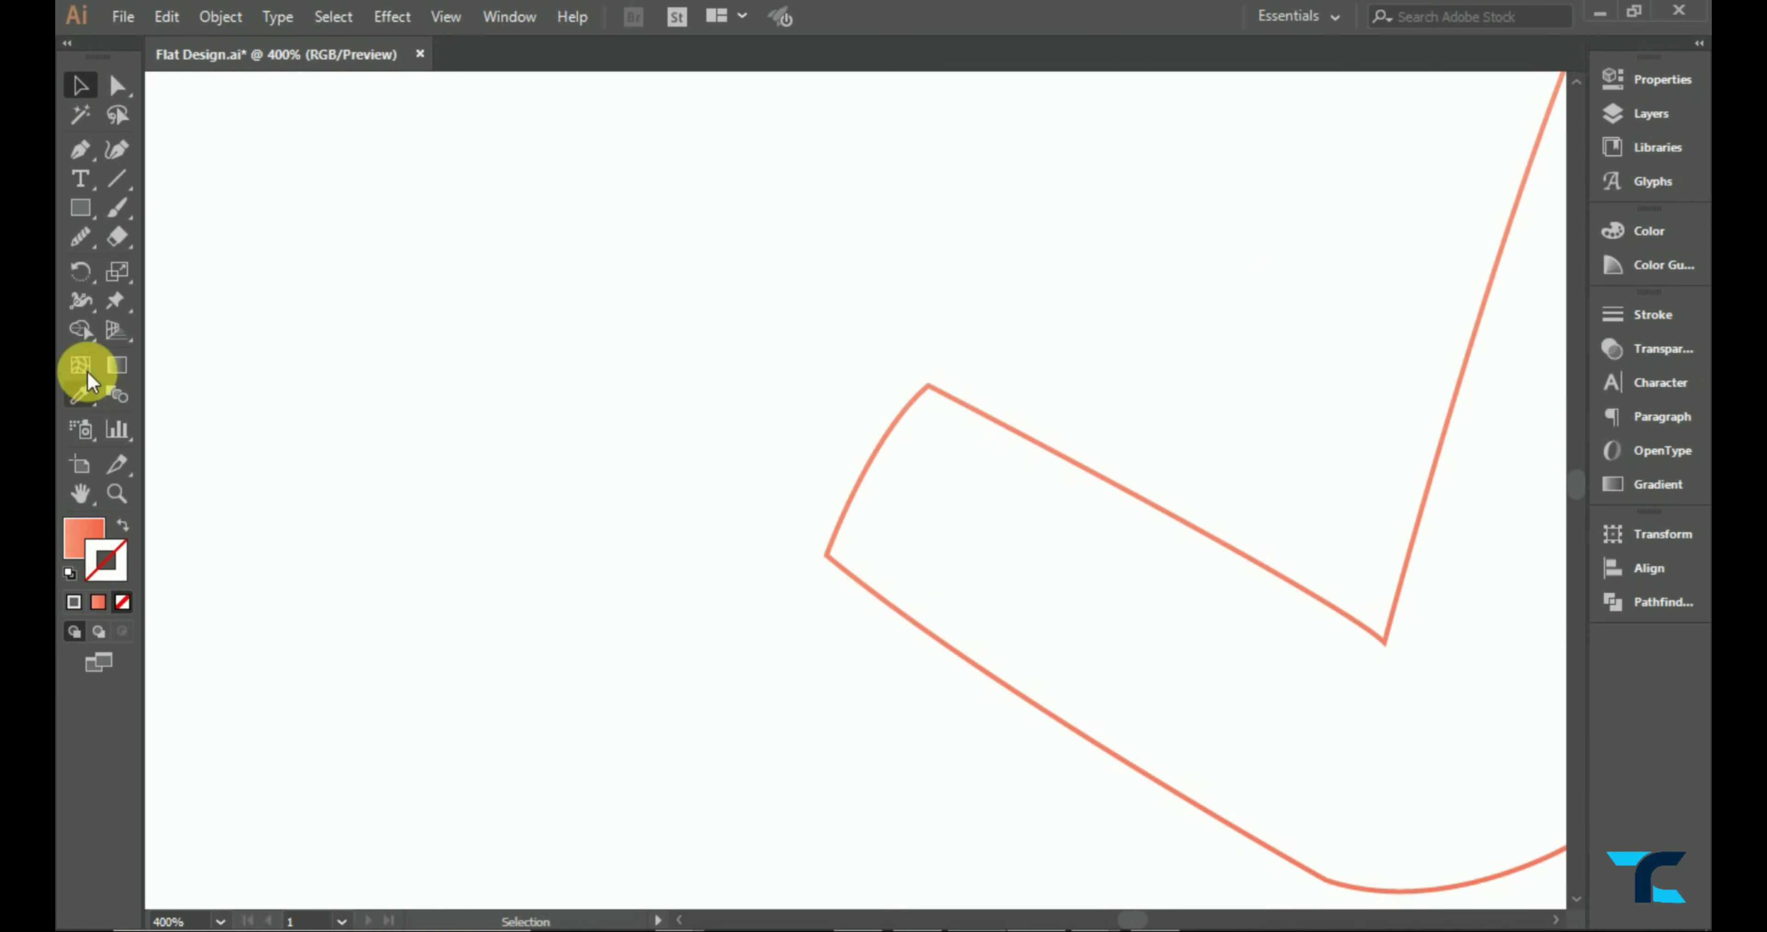
- Draw the lower part of the outstretched hand at the sleeve's end
click(80, 149)
click(825, 553)
drag(587, 450, 577, 336)
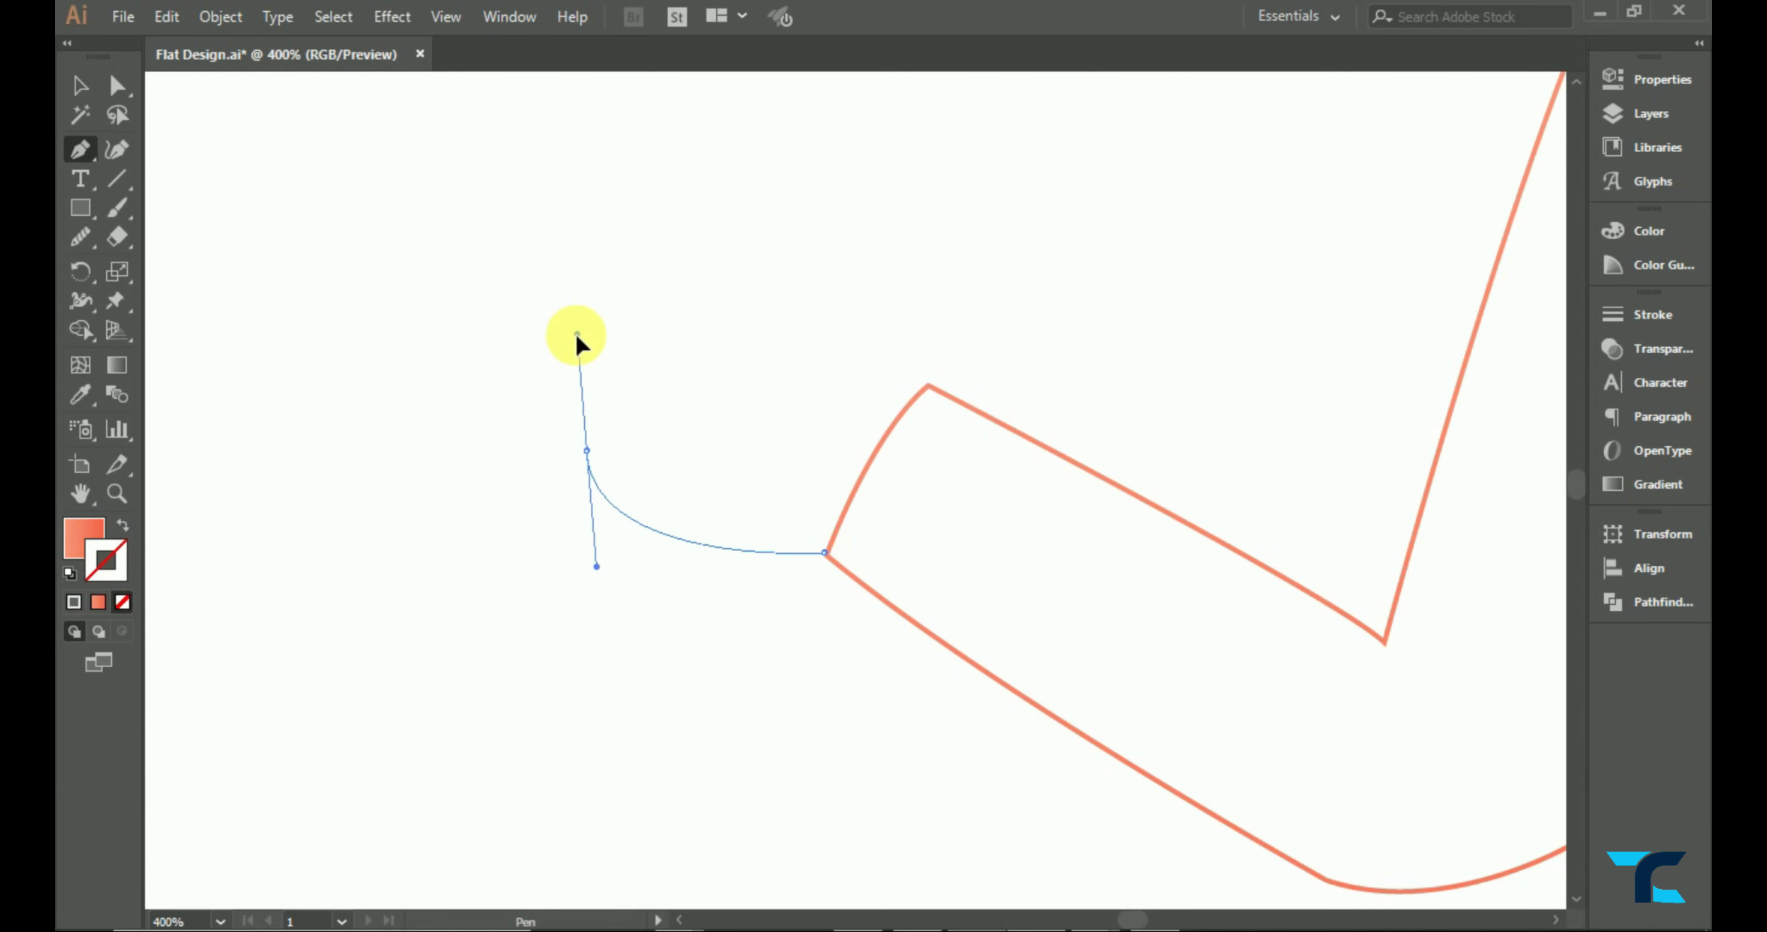
scroll(645, 473, down, 2)
drag(663, 445, 710, 475)
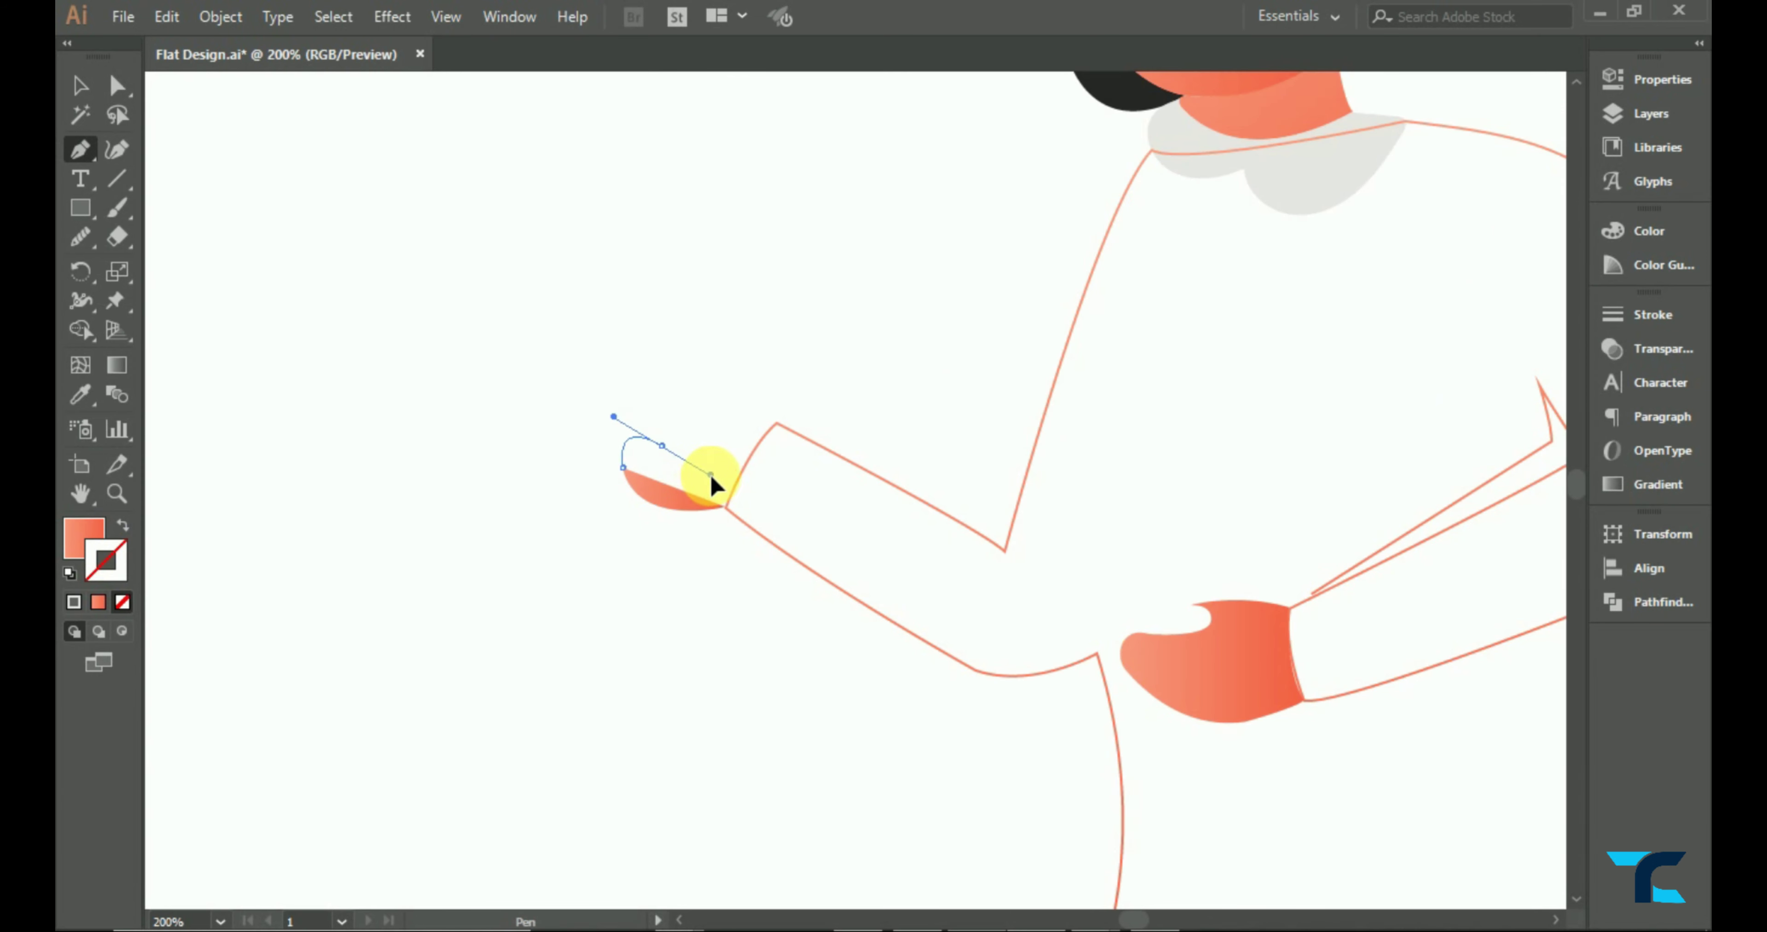
click(662, 447)
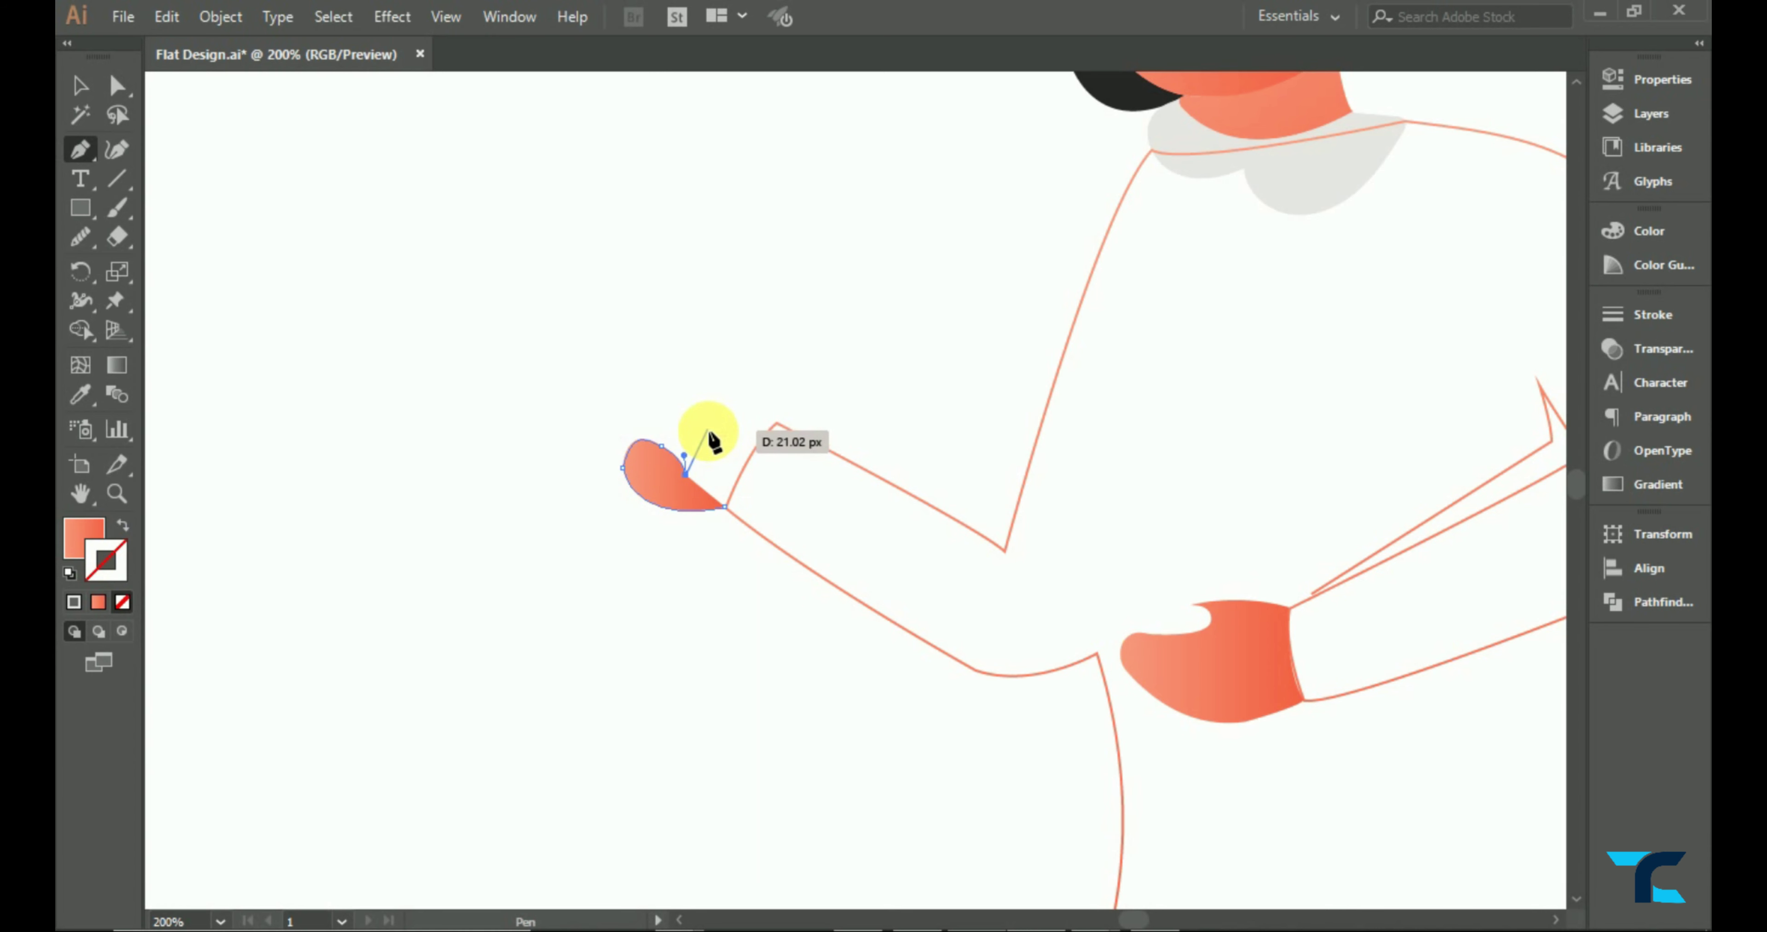
- Add the curled upper finger shape and smooth the hand's outline
drag(710, 433, 631, 422)
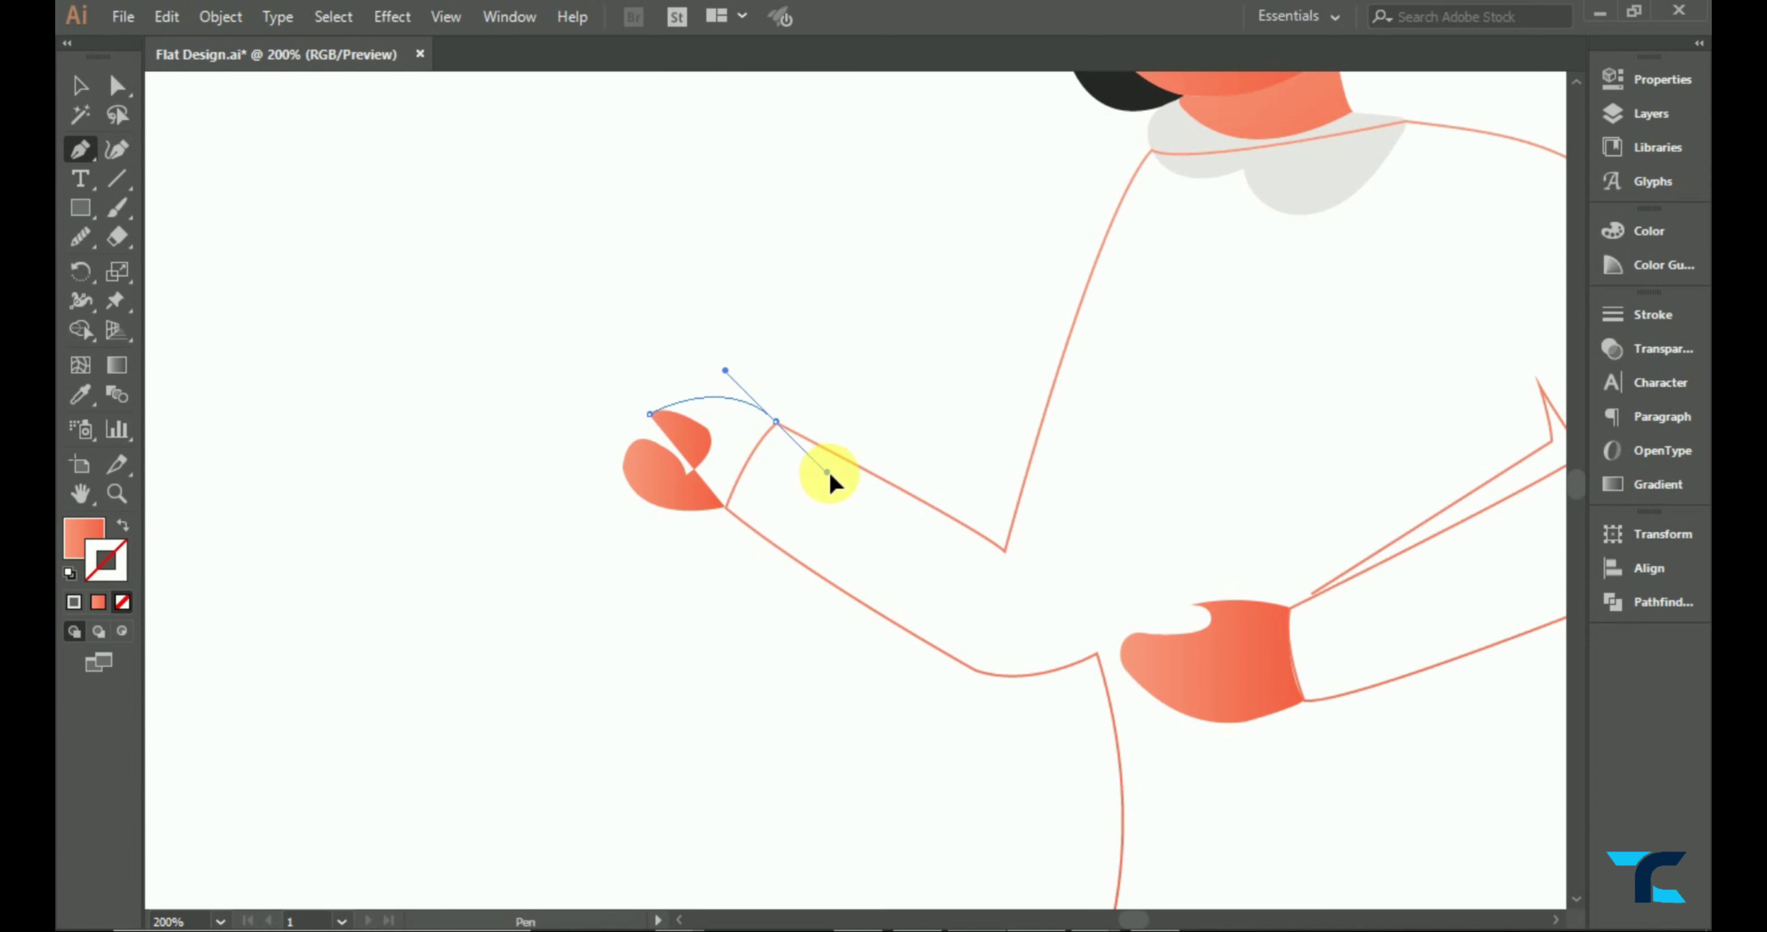
drag(829, 470, 829, 471)
click(80, 236)
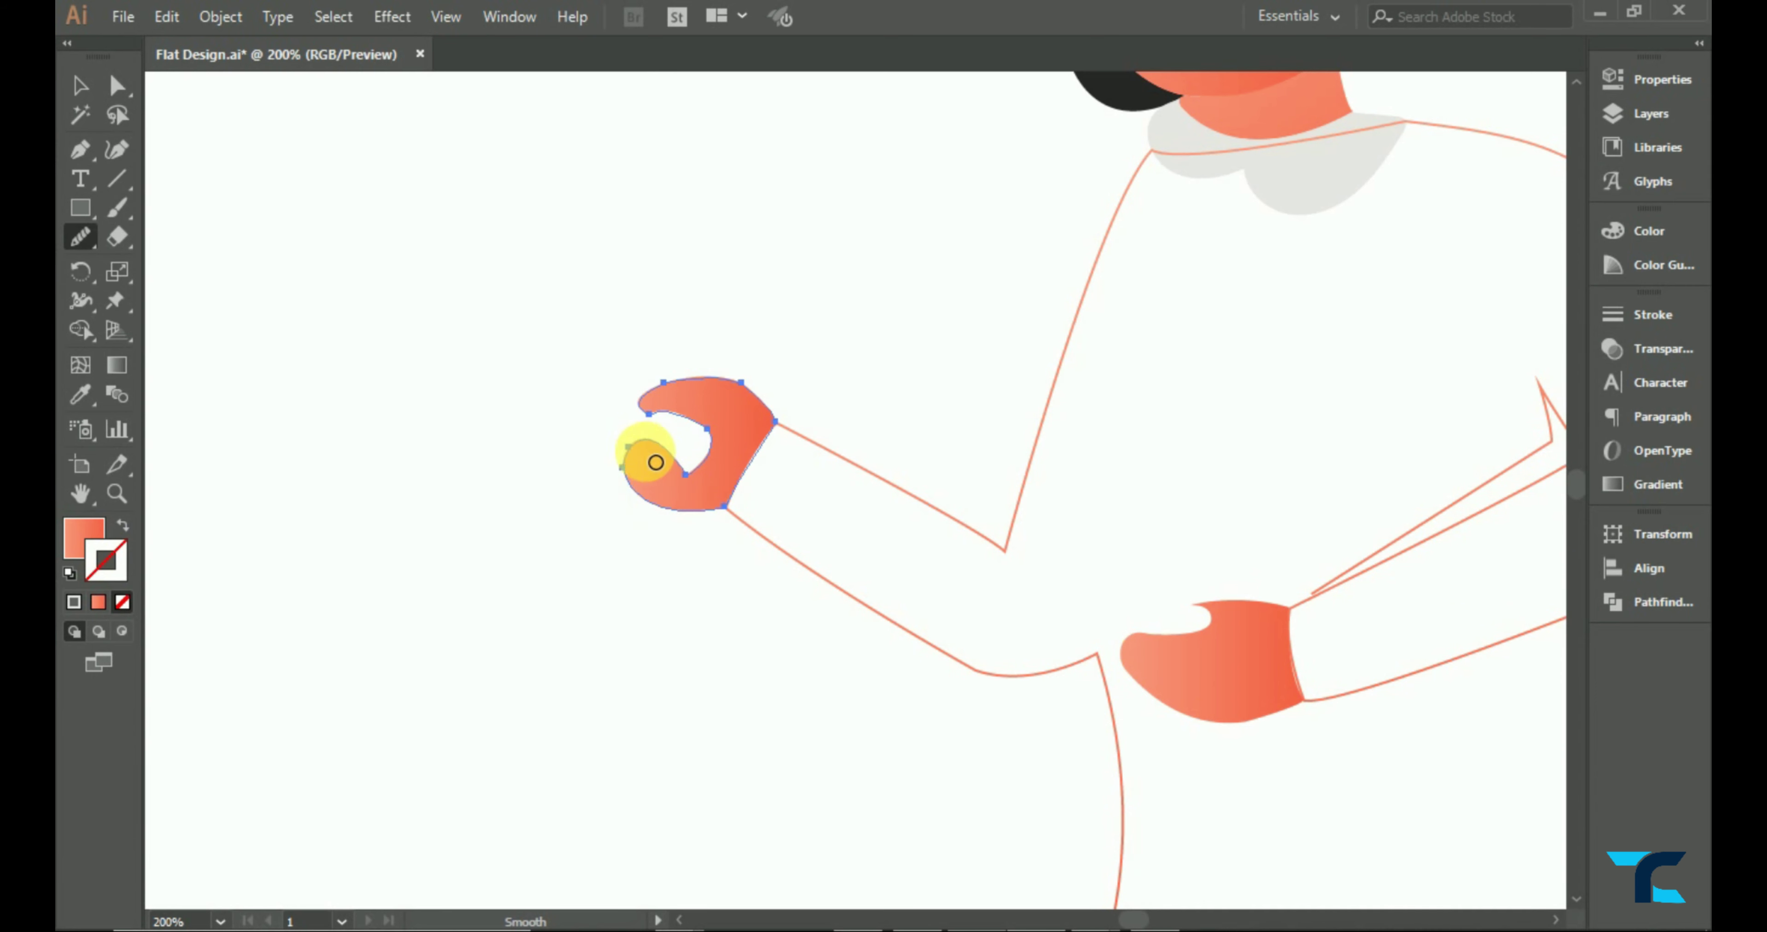
drag(656, 463, 663, 400)
click(80, 85)
click(663, 439)
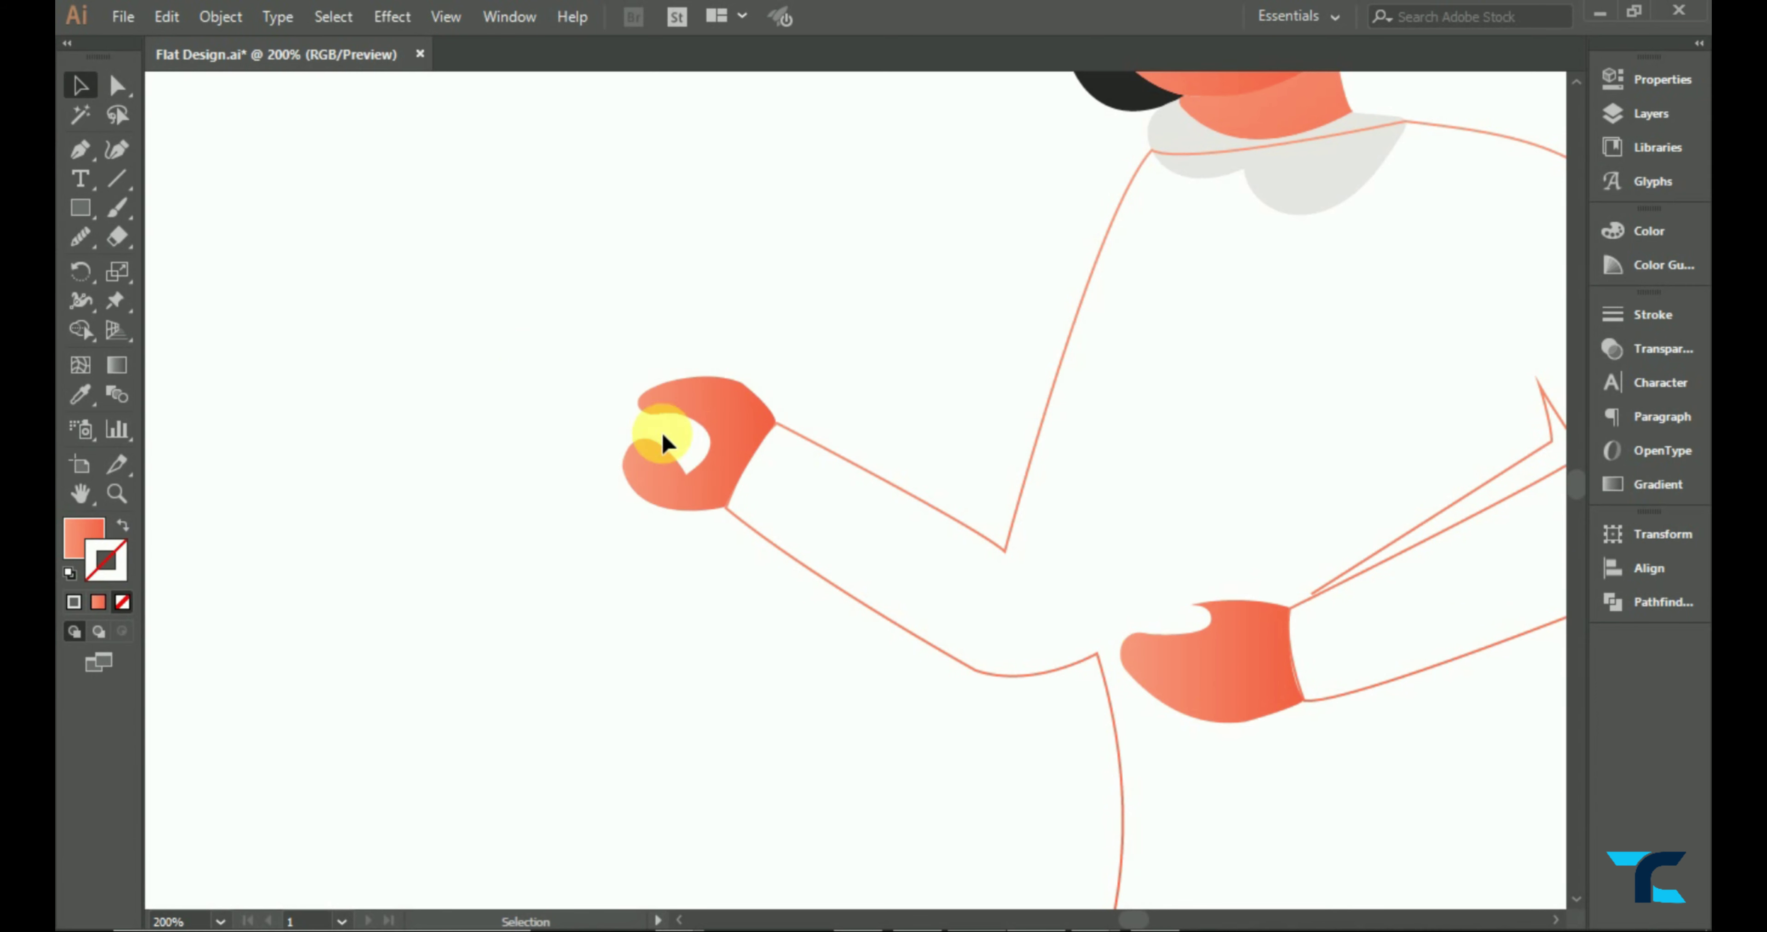
key(ctrl+equal)
- Draw a tall rectangle and position it over the outstretched hand
click(80, 207)
drag(449, 232, 537, 508)
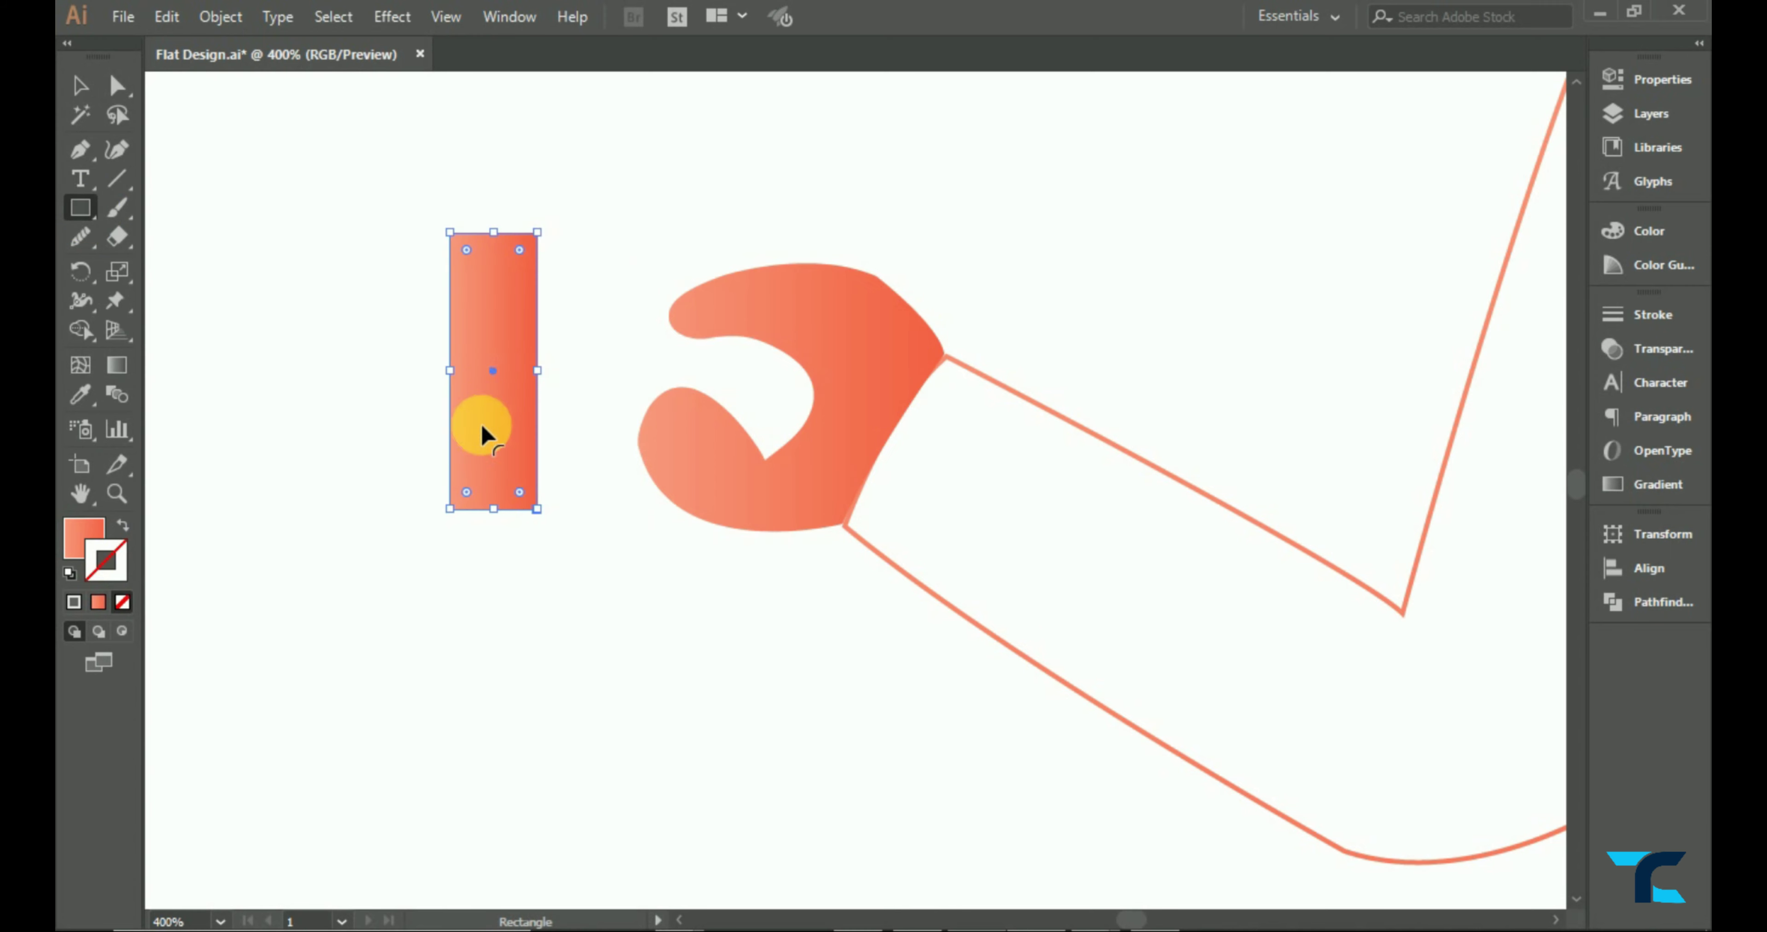
drag(501, 369, 739, 393)
drag(731, 533, 731, 566)
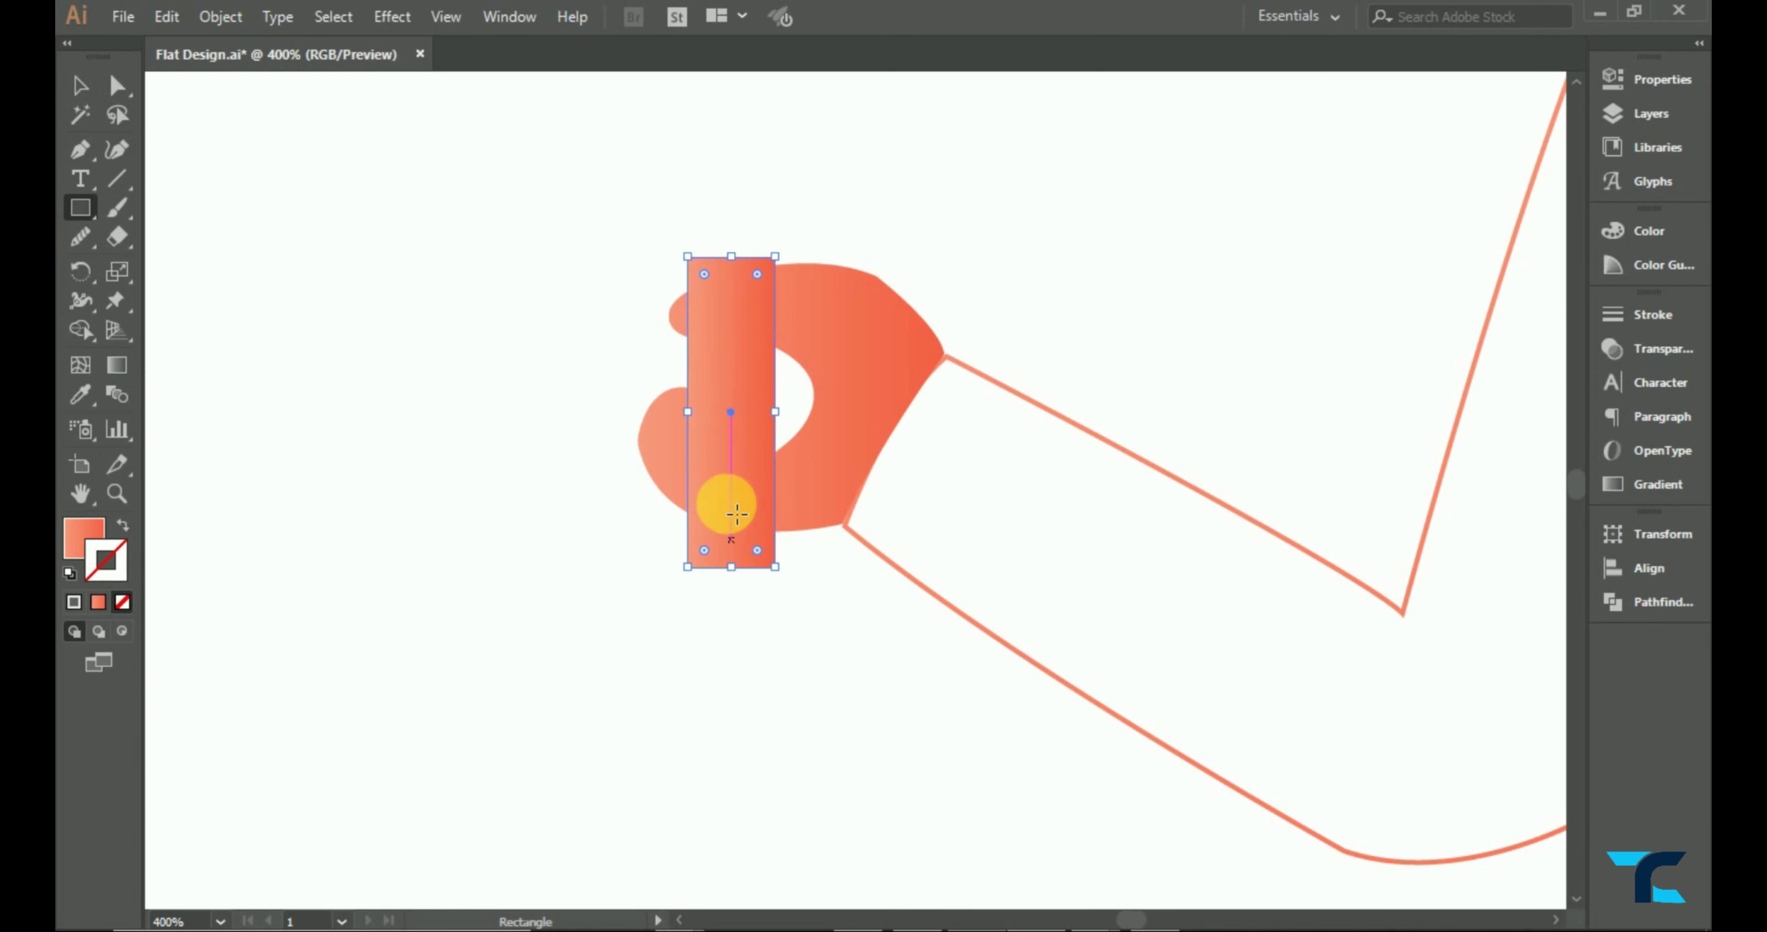
click(735, 397)
click(892, 442)
click(80, 85)
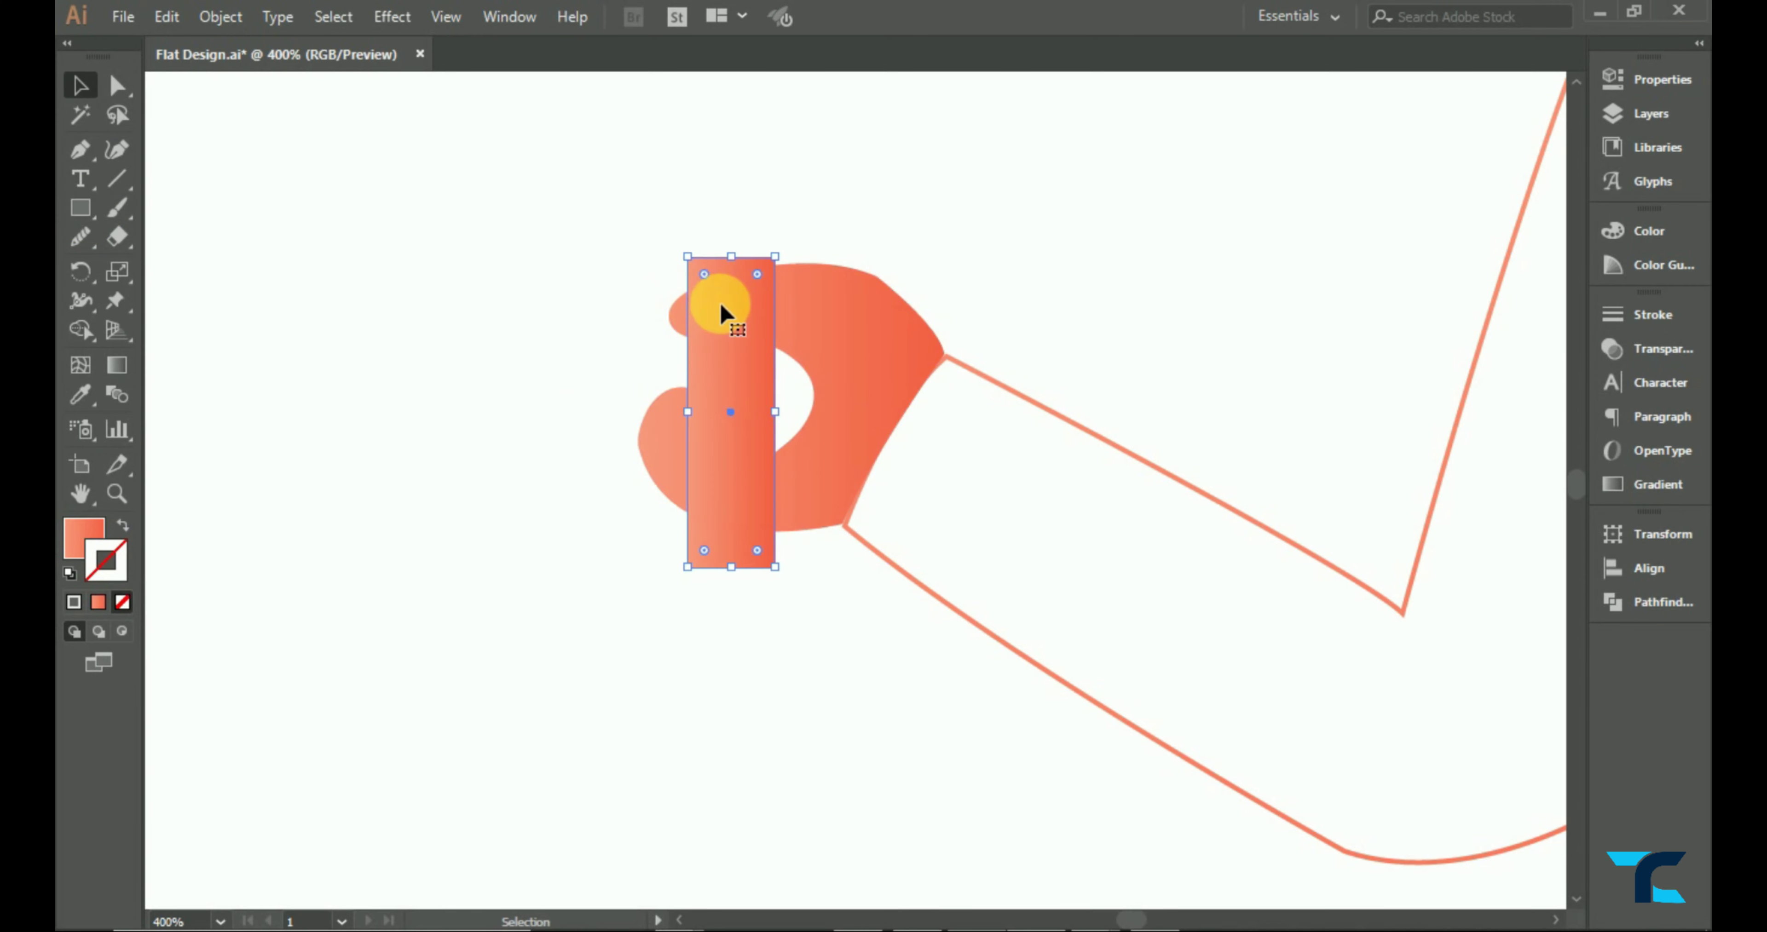
drag(723, 315, 735, 312)
key(ctrl+0)
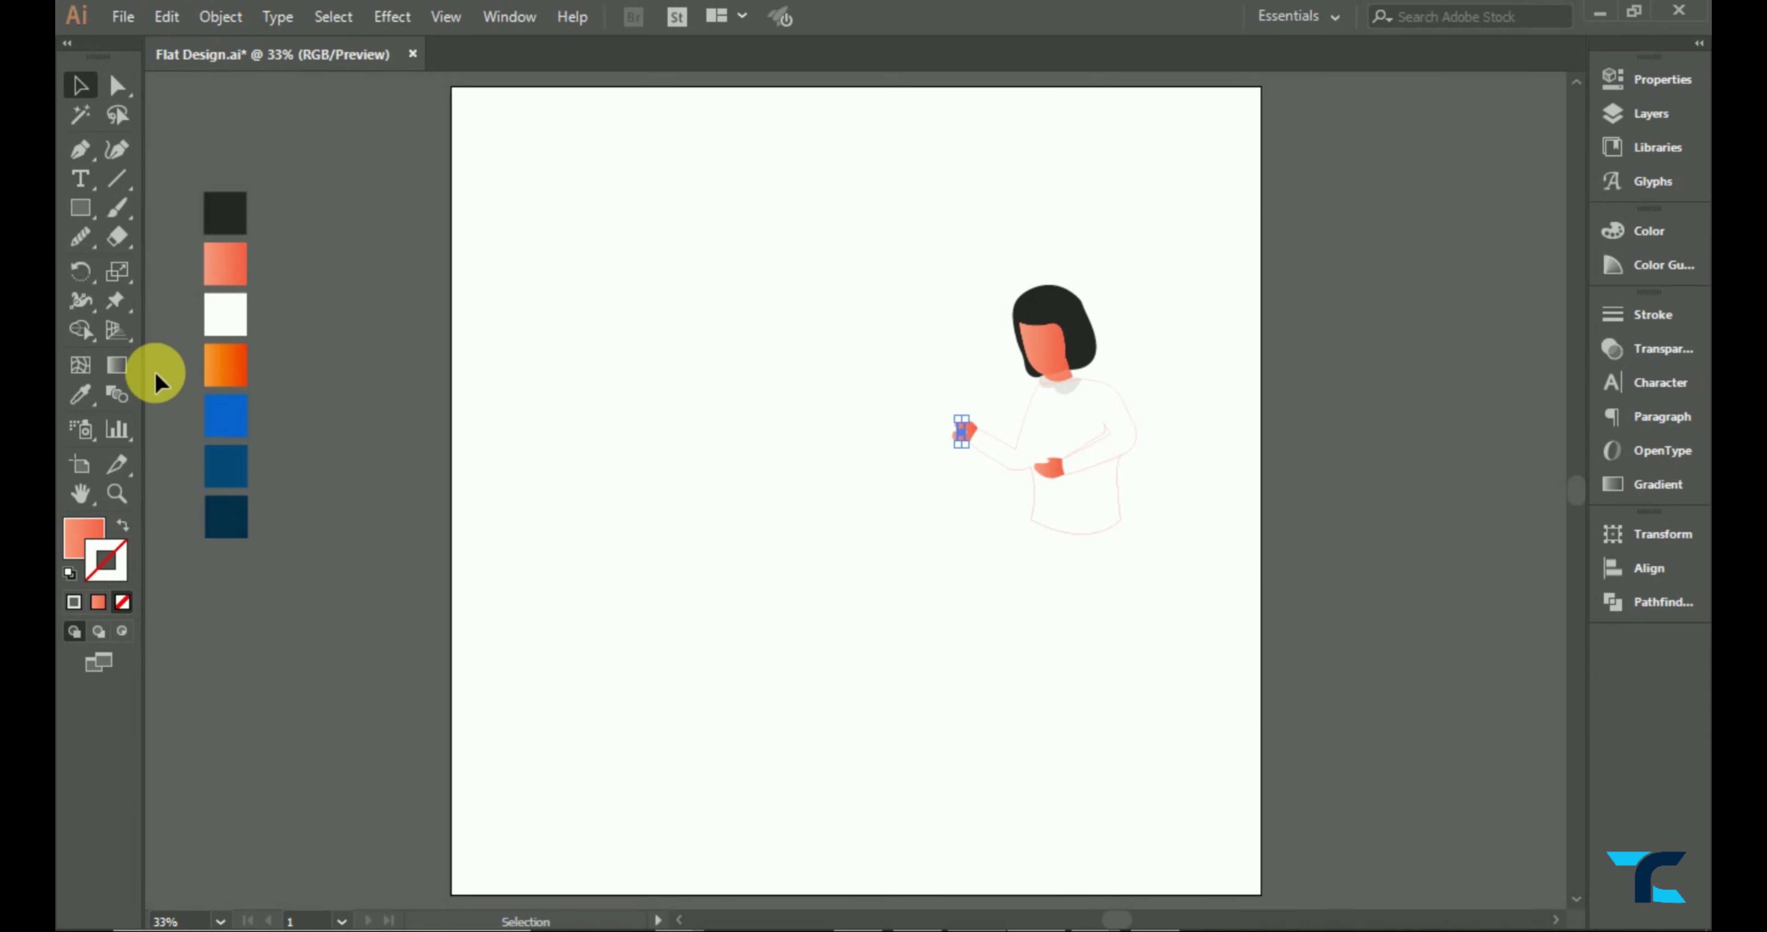
- Fill the bar with the blue swatch and widen it slightly to the right
click(226, 415)
click(631, 402)
scroll(833, 410, up, 5)
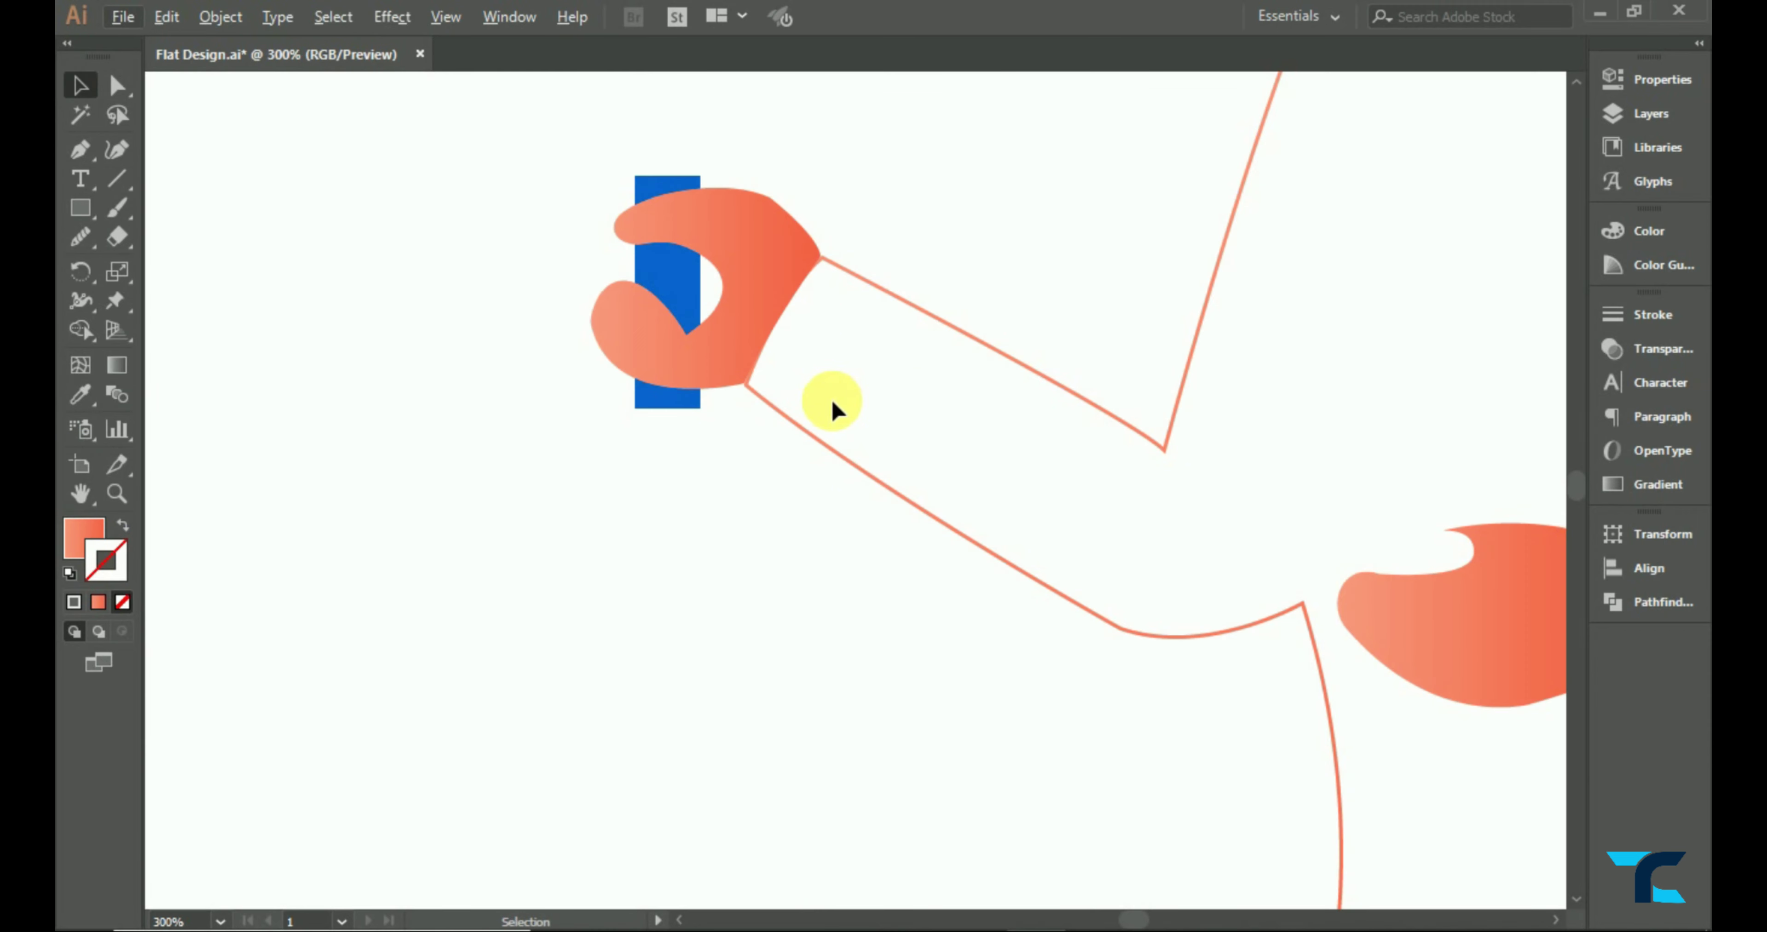
key(ctrl+0)
scroll(985, 453, up, 4)
scroll(985, 453, up, 1)
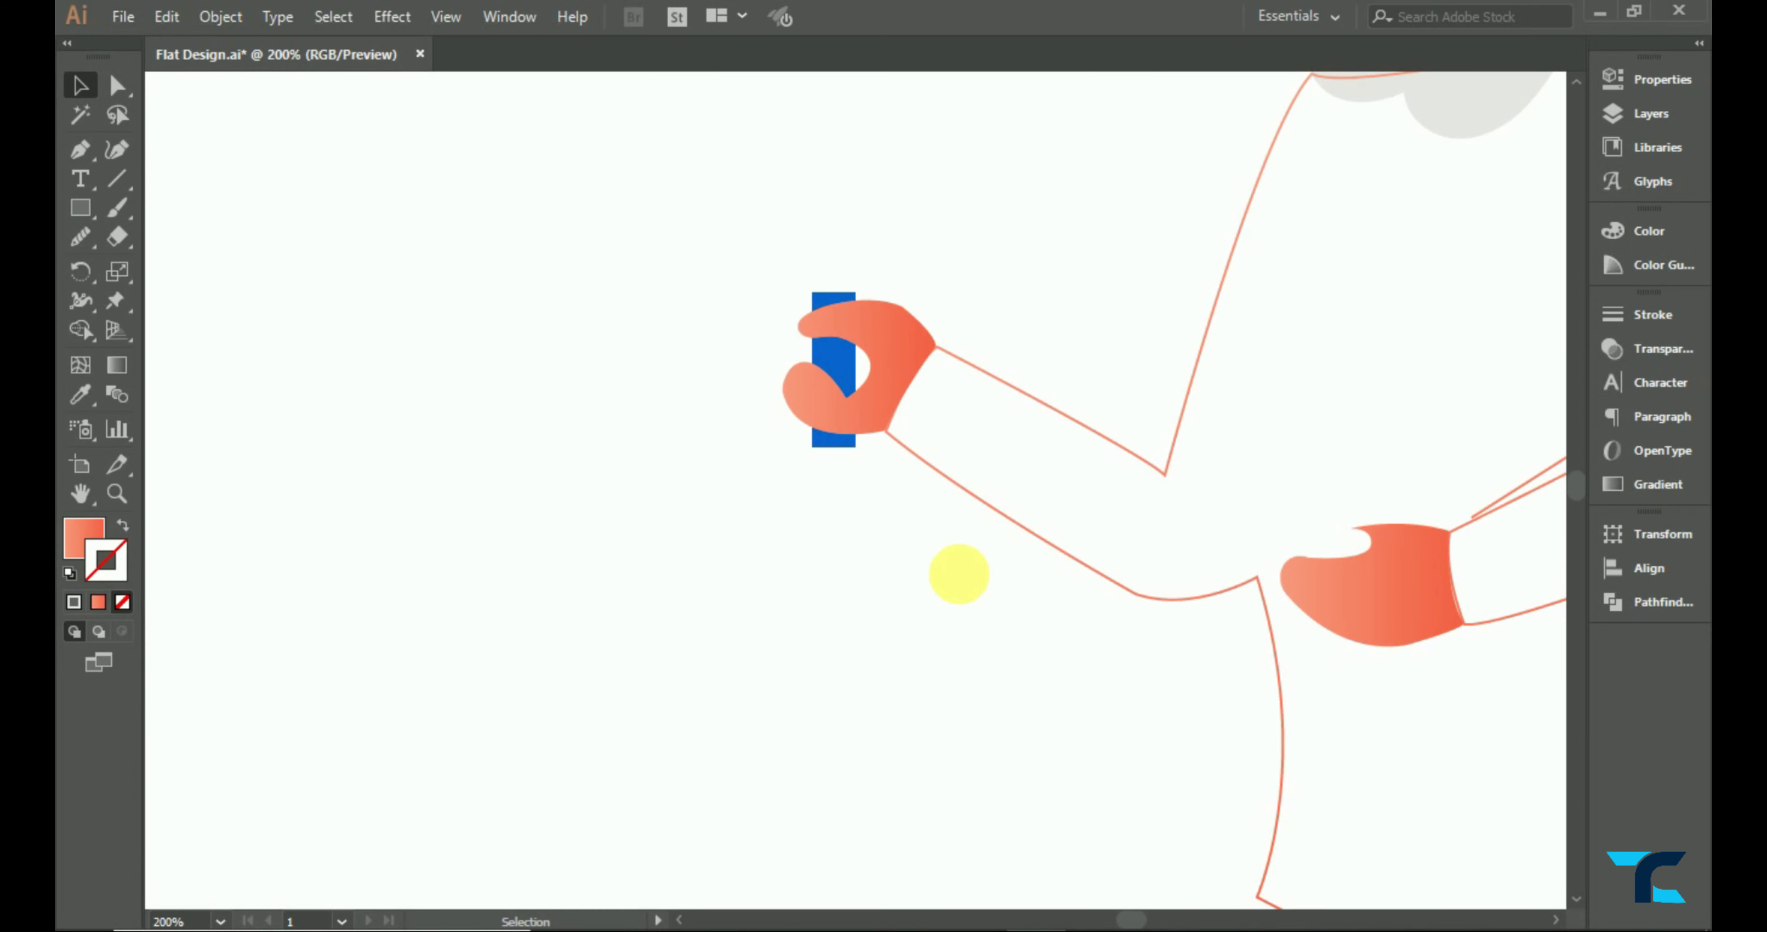
scroll(841, 414, up, 3)
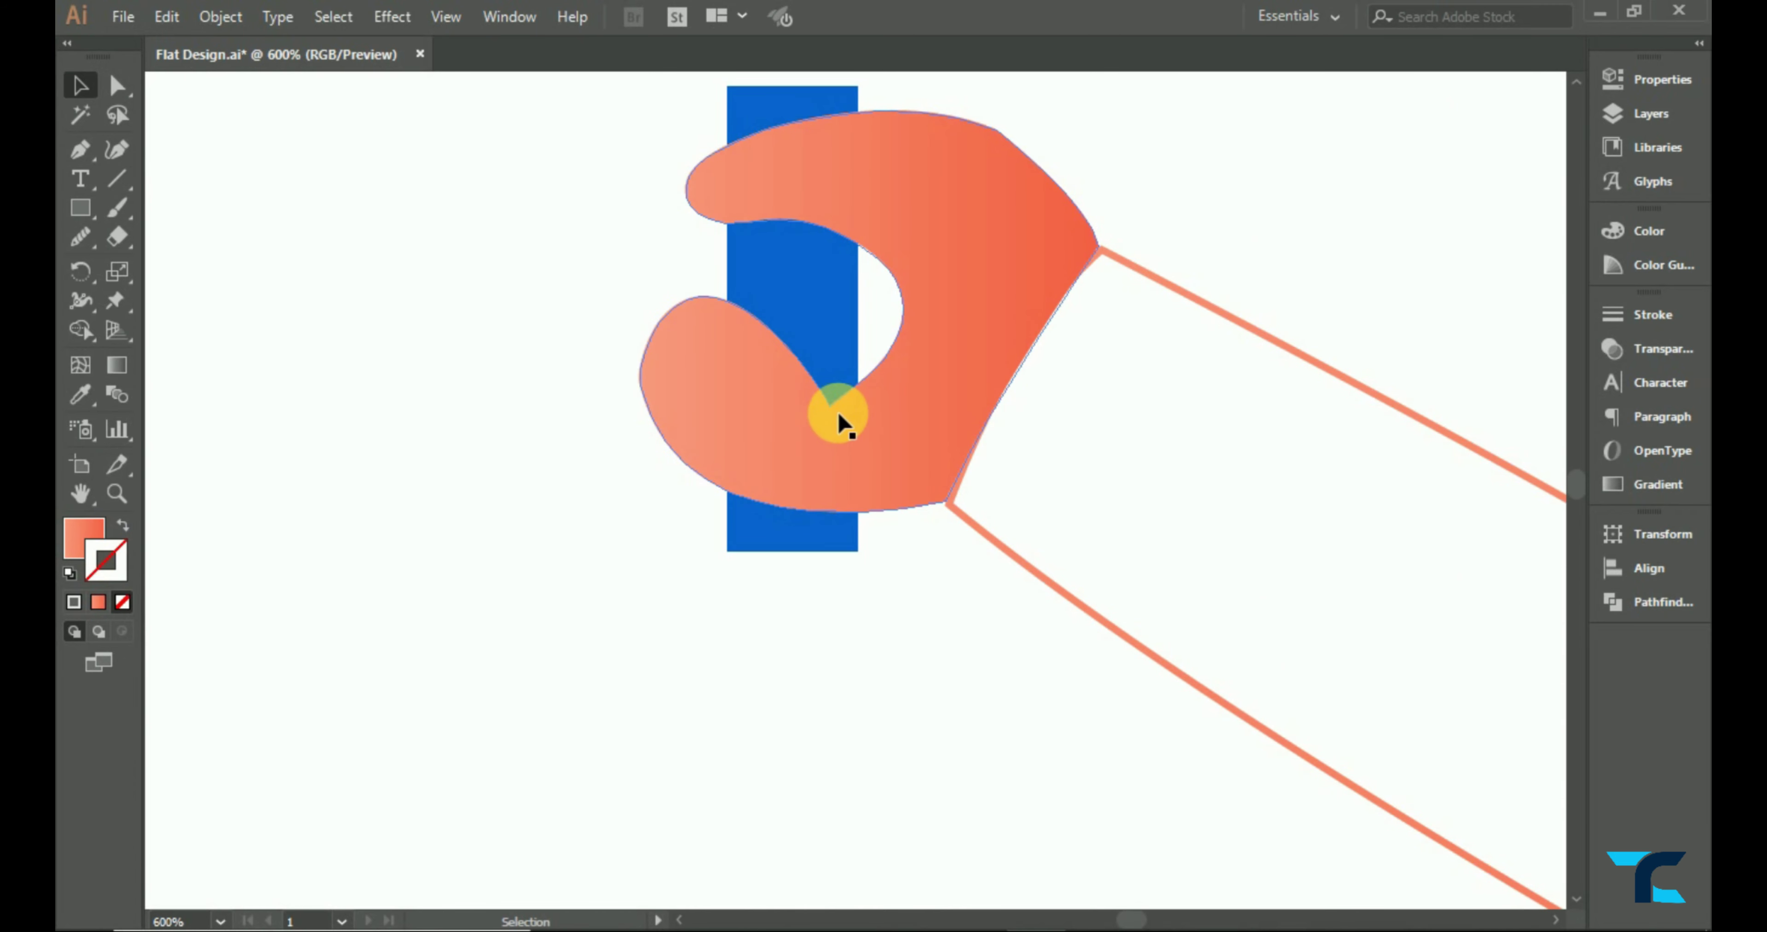
click(838, 413)
click(808, 302)
drag(857, 317, 880, 318)
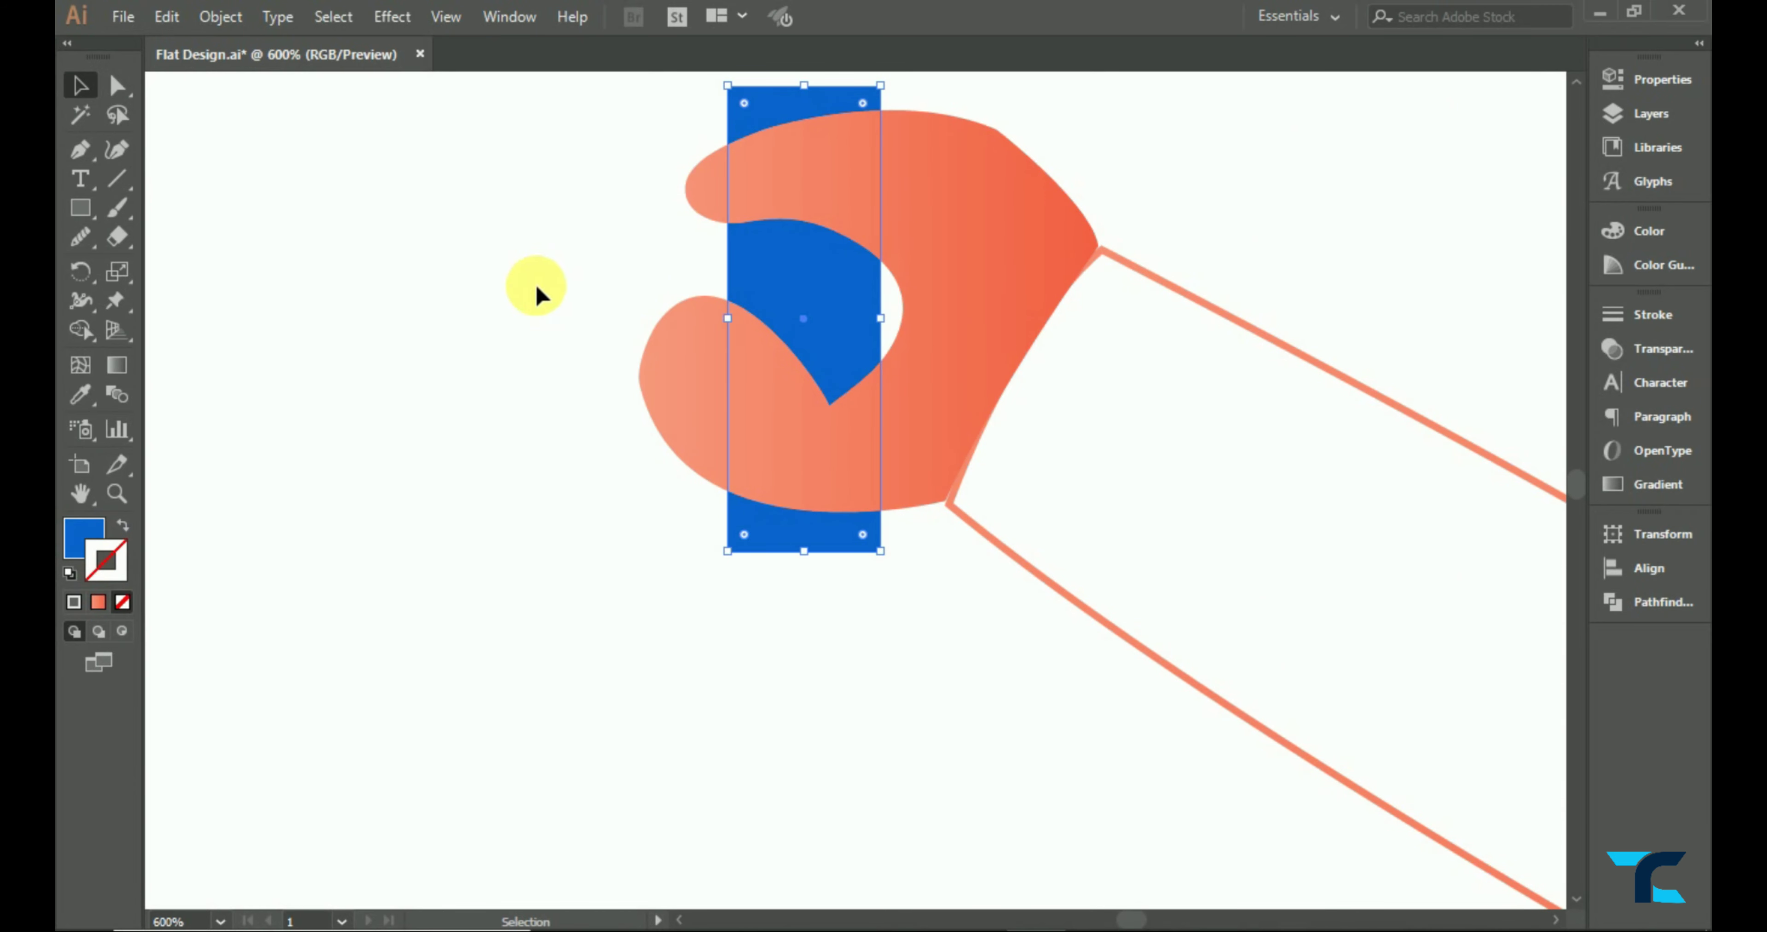
- Smooth the inner curve of the hand's grip around the blue bar
click(800, 398)
click(80, 236)
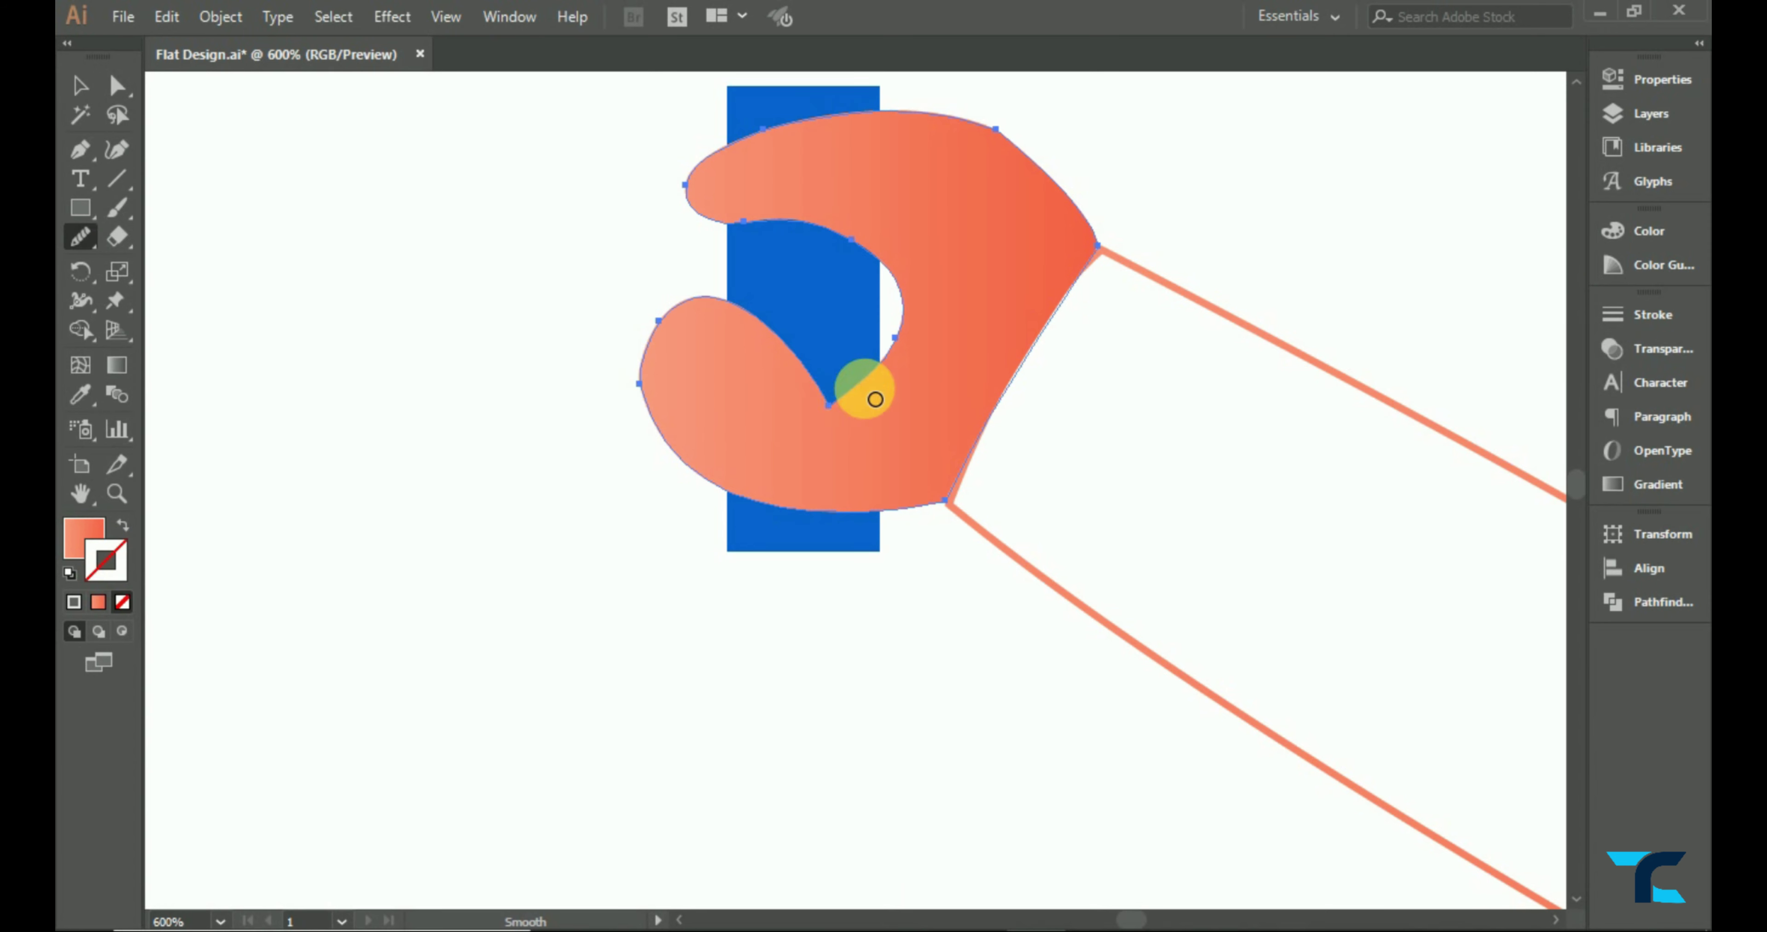
drag(898, 353, 808, 414)
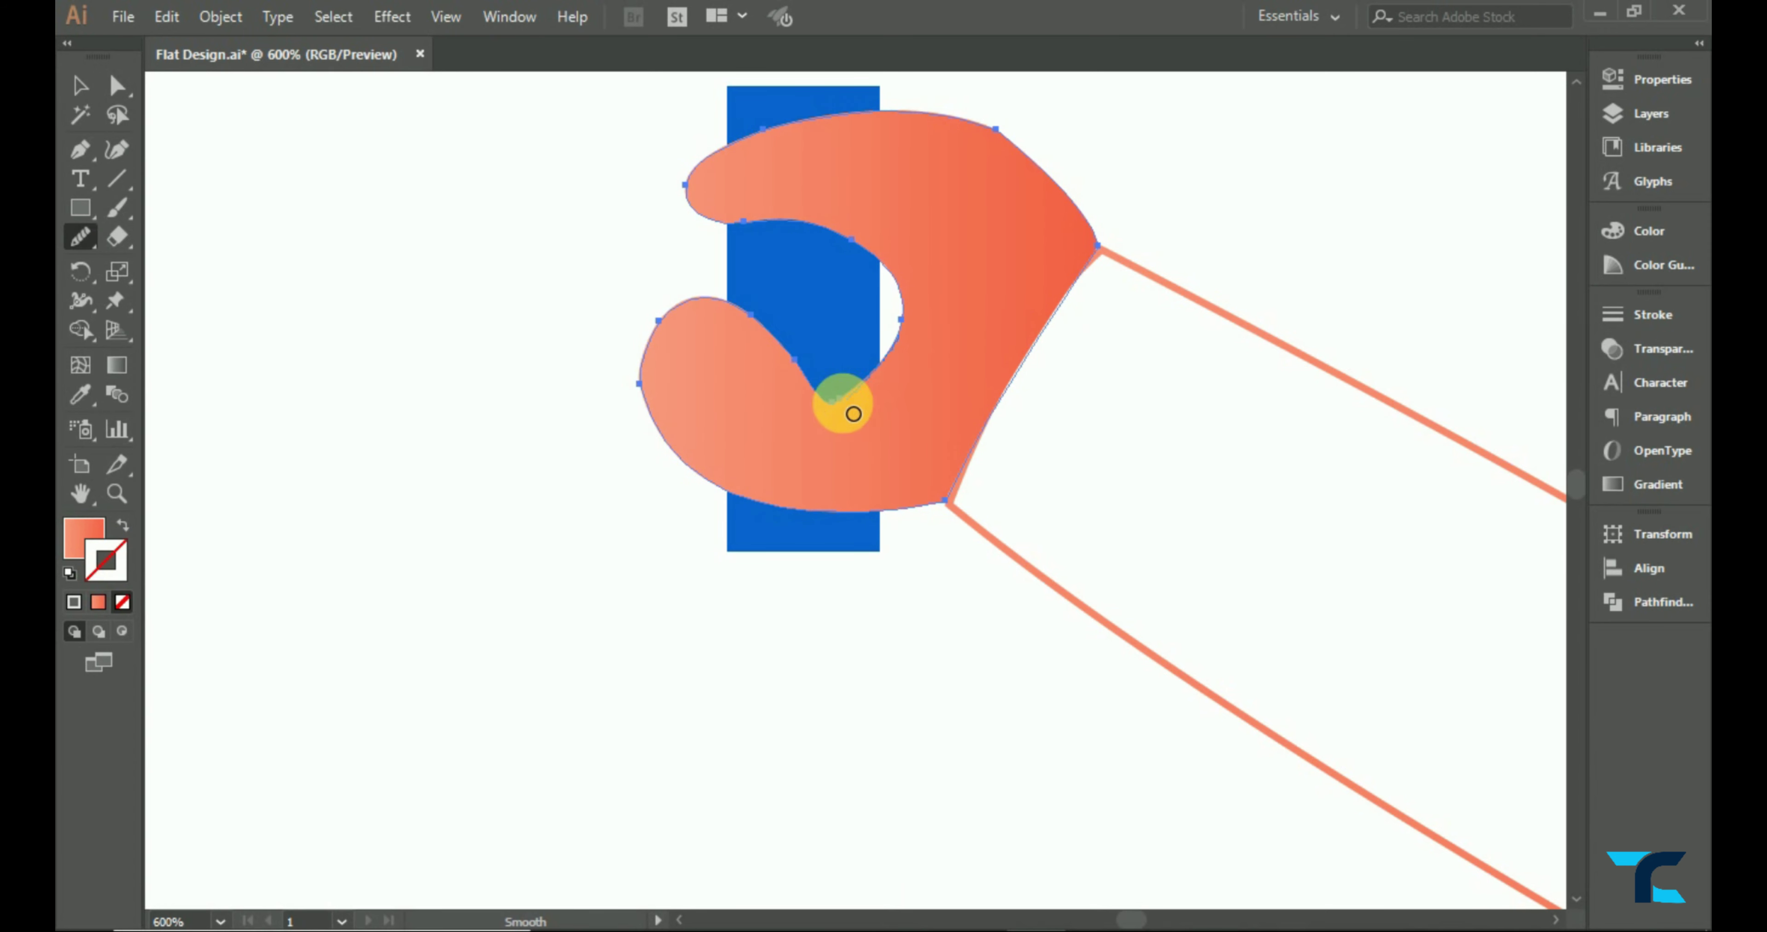
drag(883, 367, 827, 408)
key(ctrl+shift+a)
key(v)
key(ctrl+0)
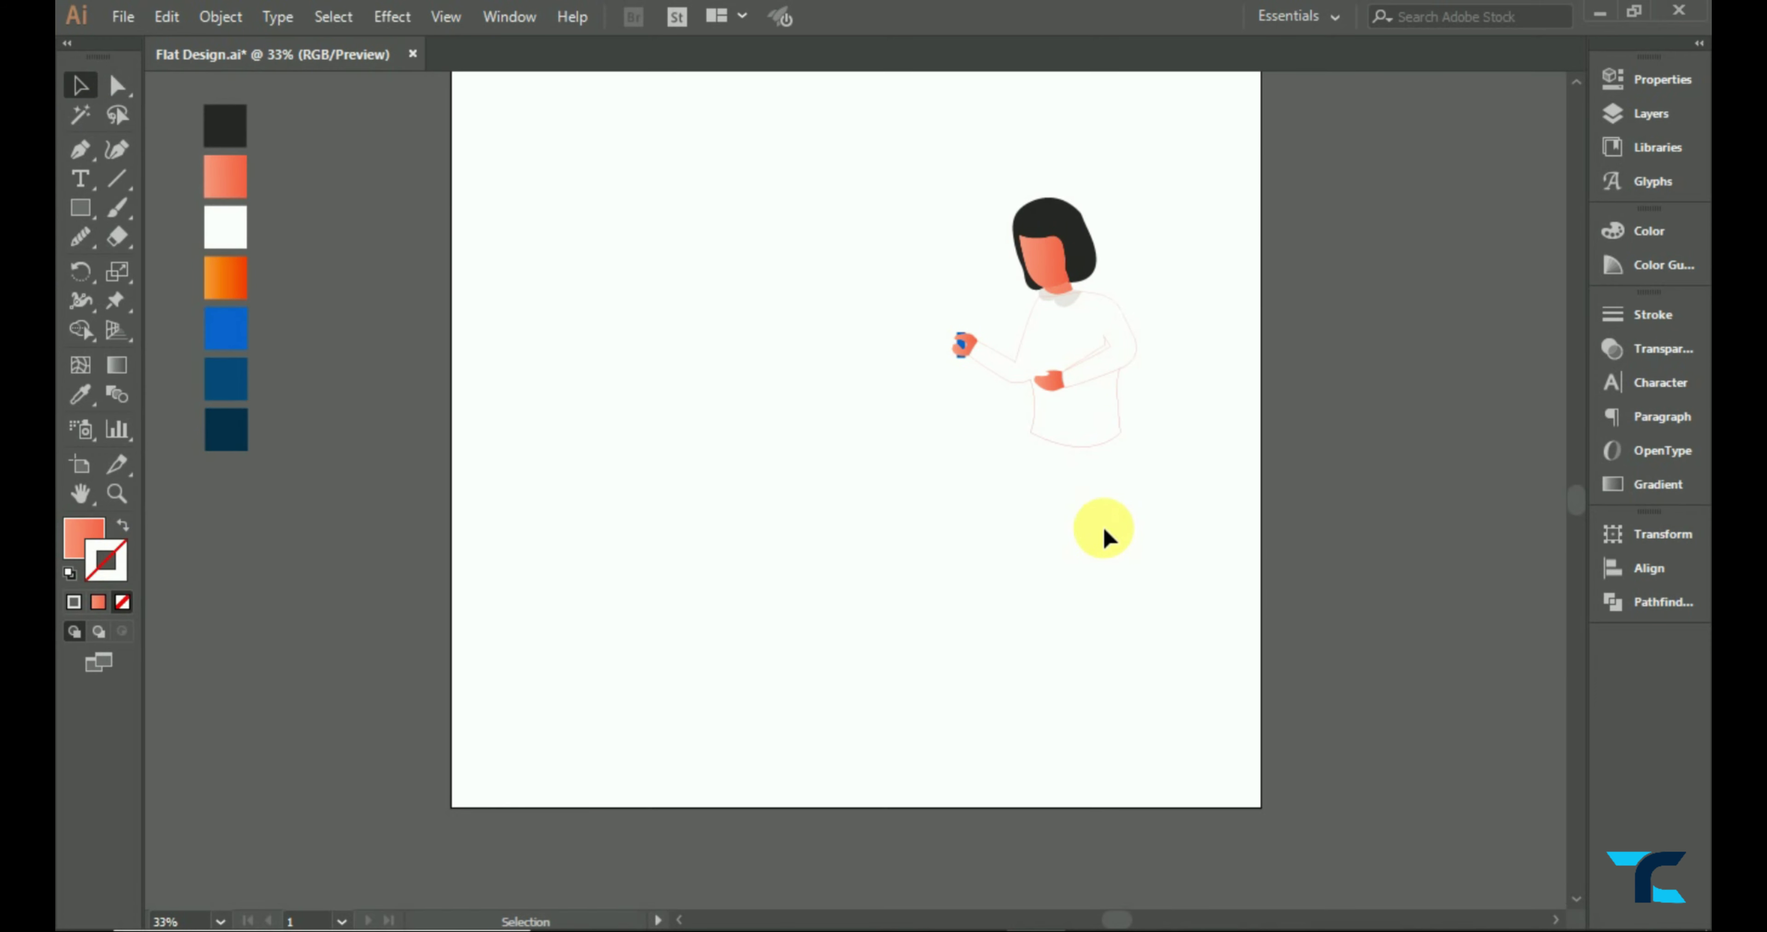
- Draw a closed curved panel shape across the front of the torso
scroll(1057, 460, up, 4)
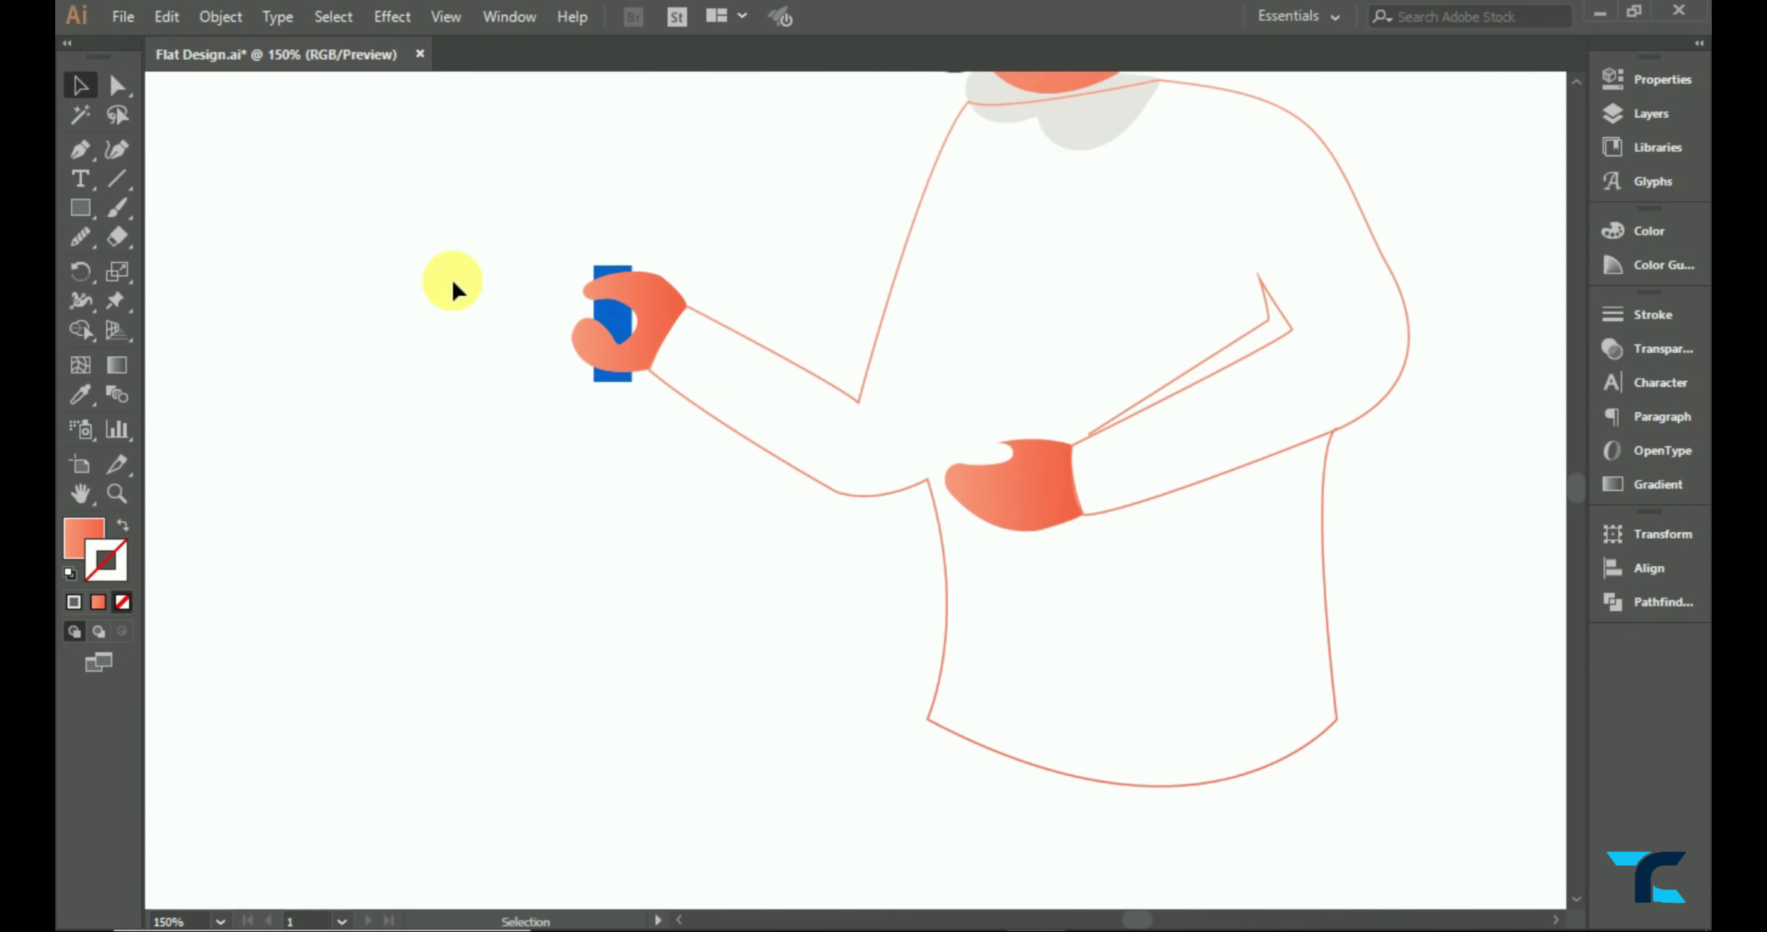
click(81, 149)
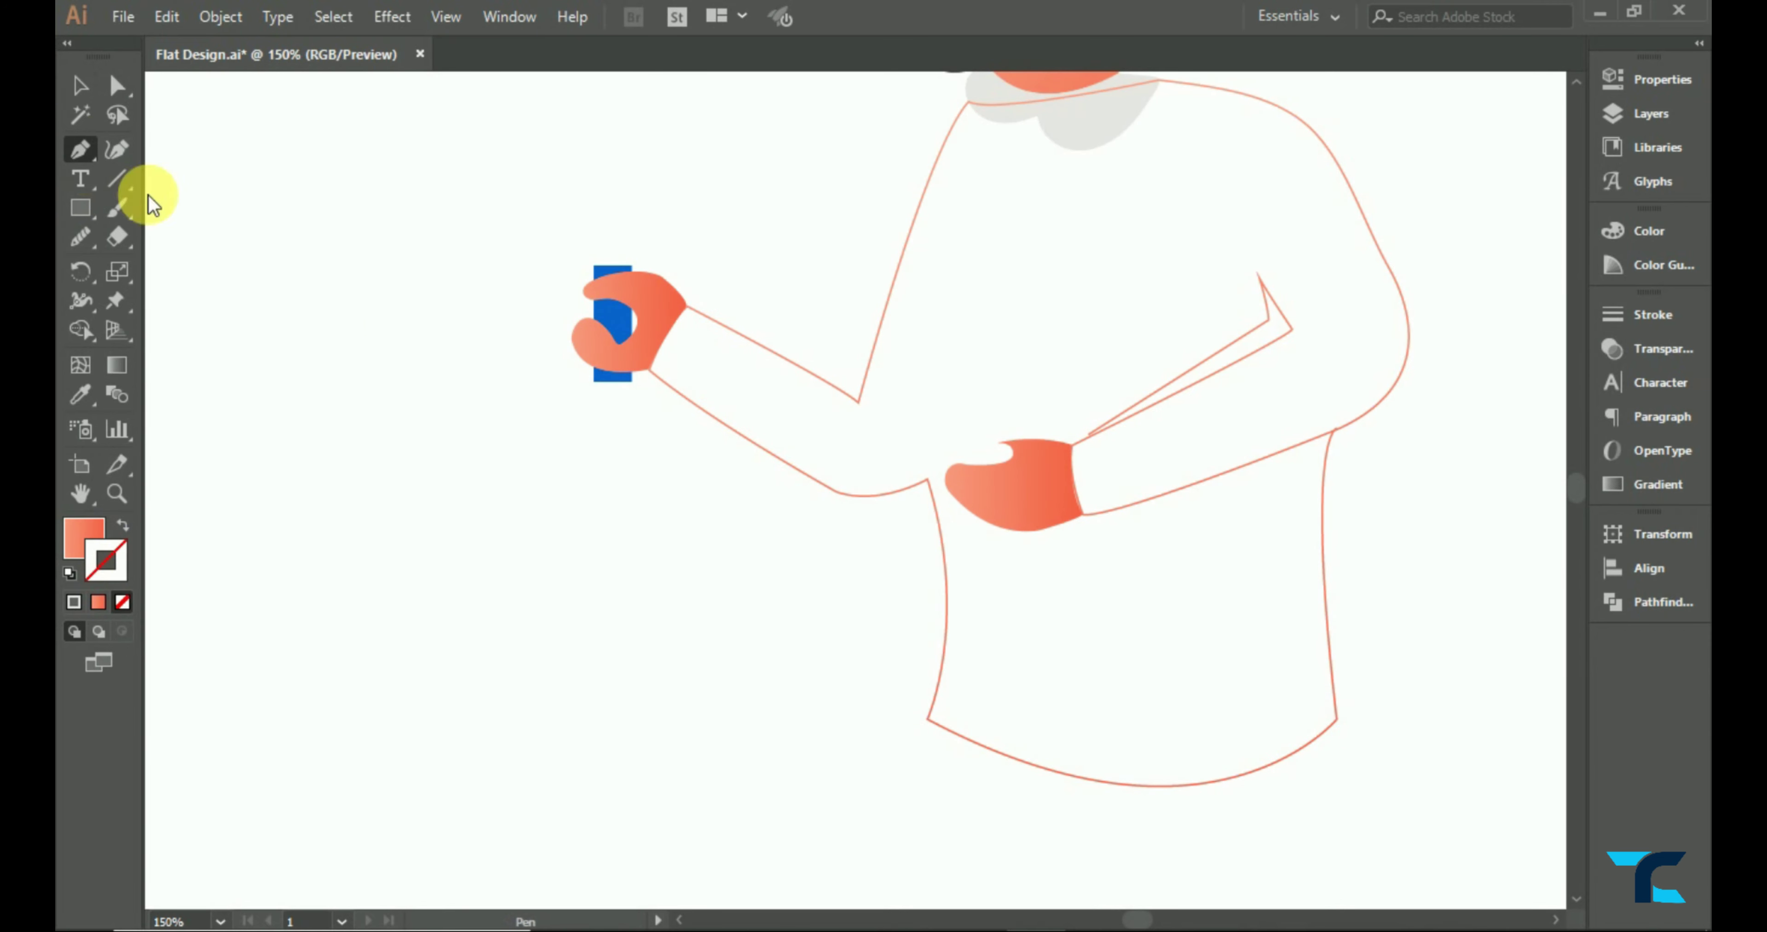
click(1054, 610)
drag(905, 395, 851, 444)
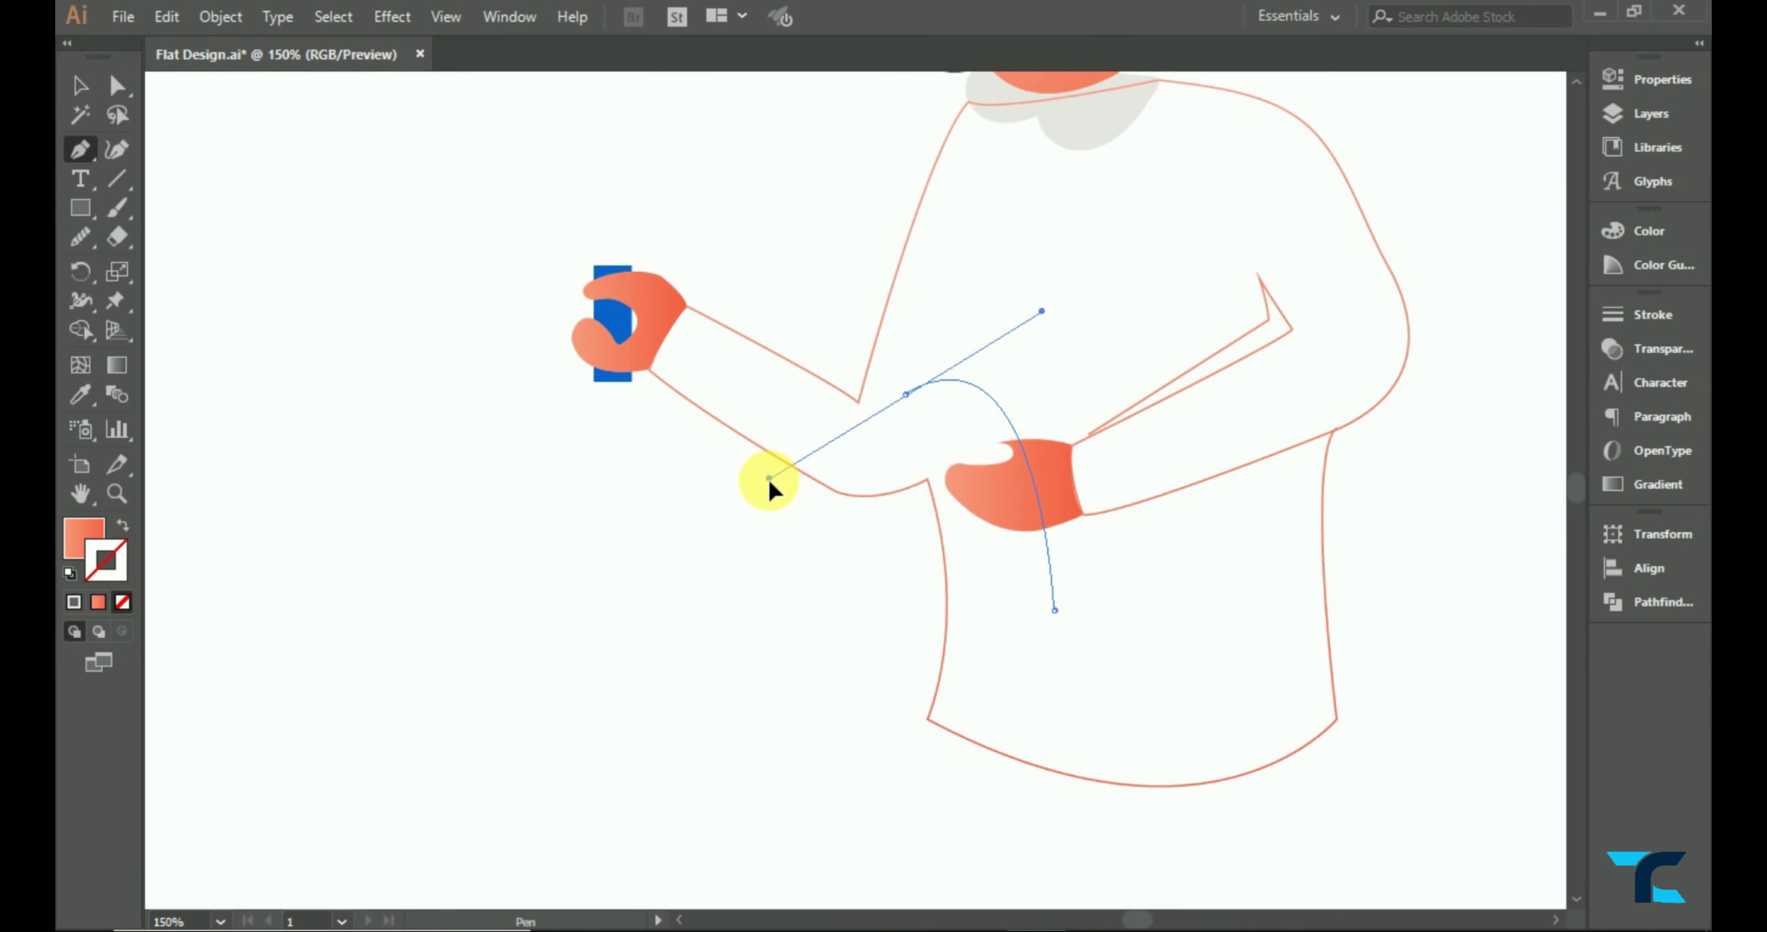
drag(901, 395, 849, 418)
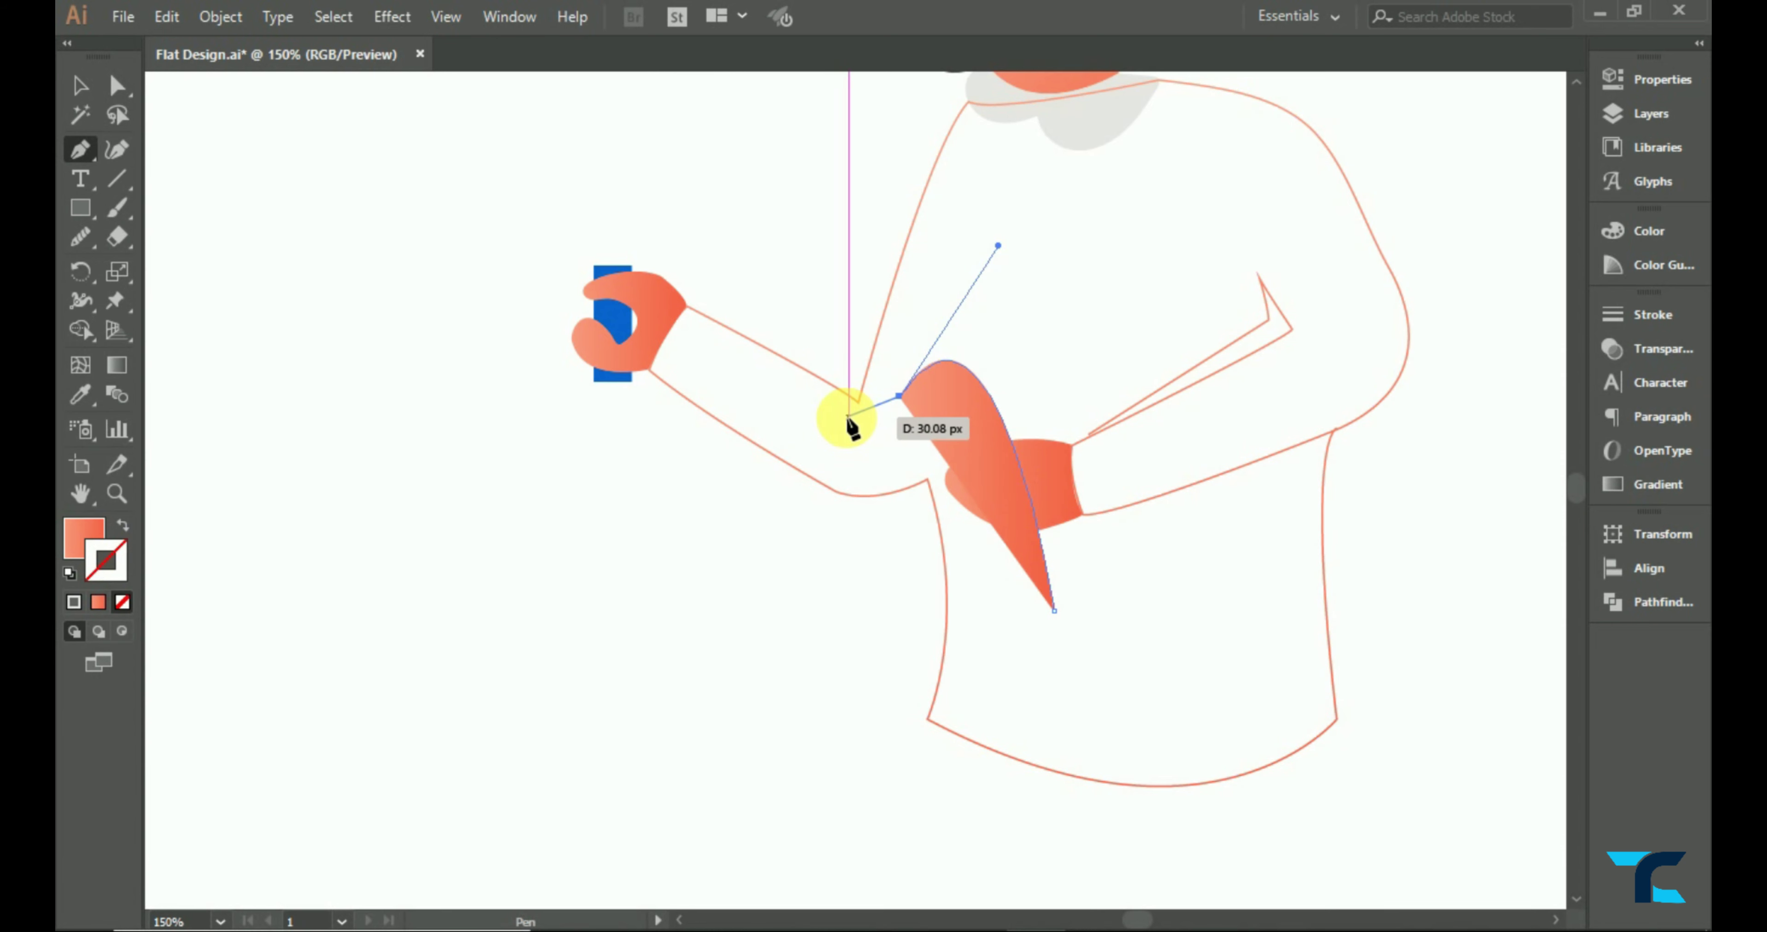
drag(936, 627, 932, 727)
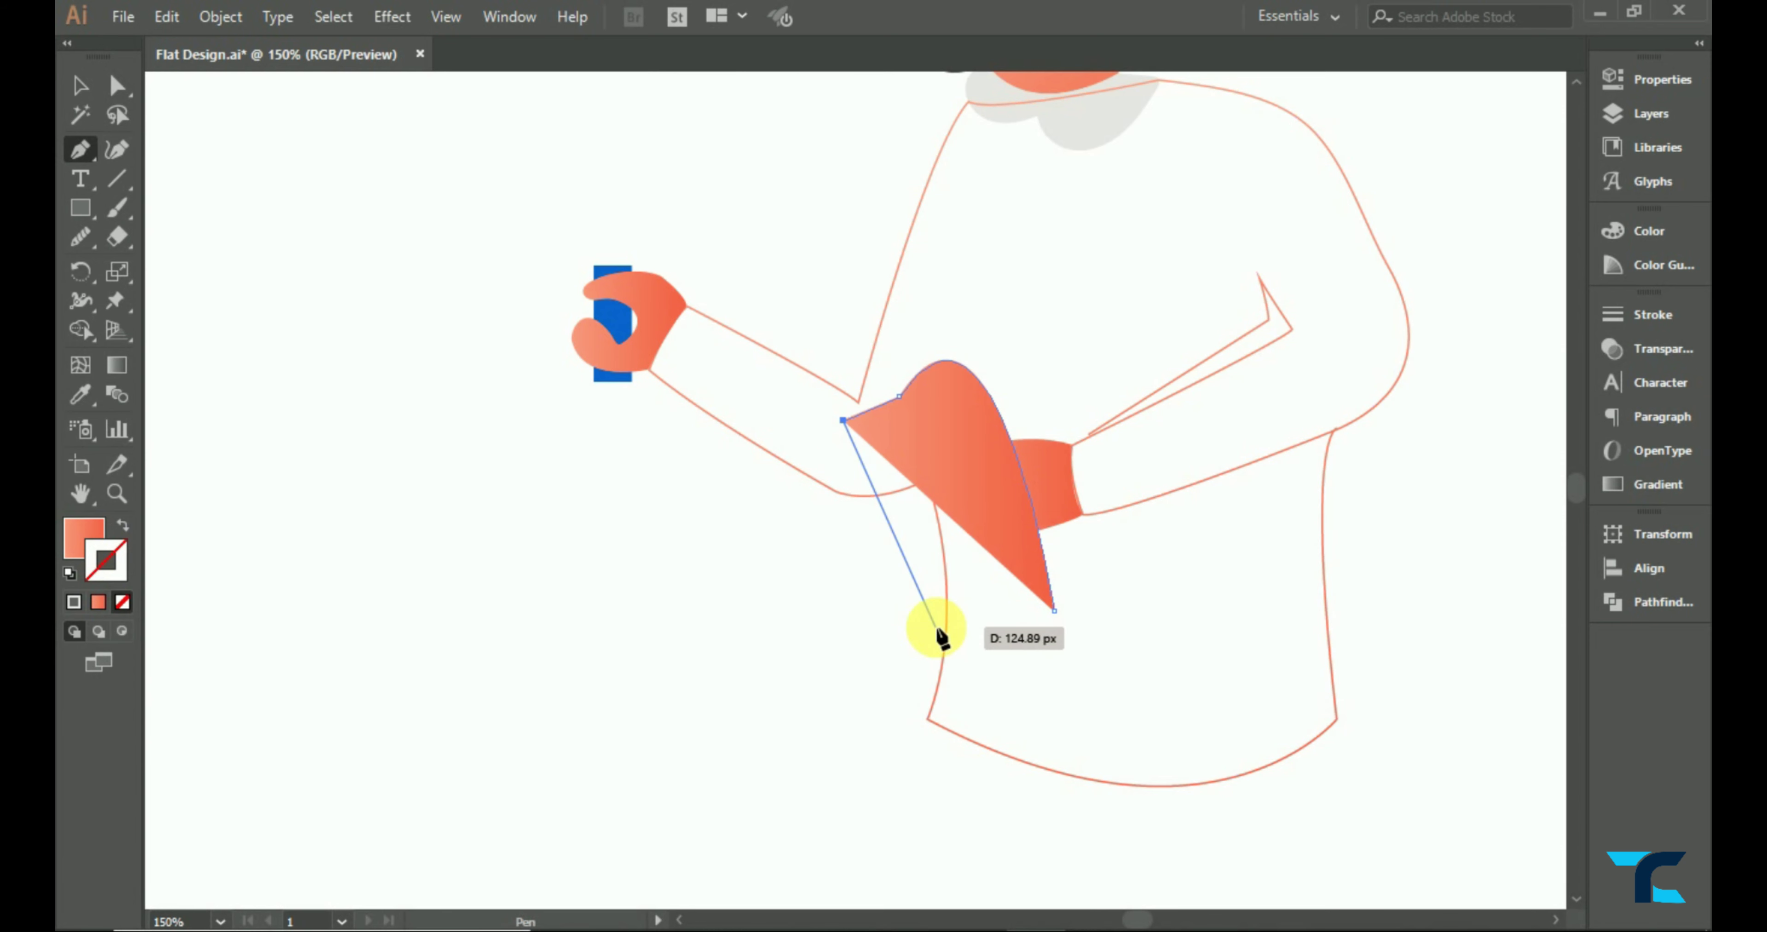
click(927, 718)
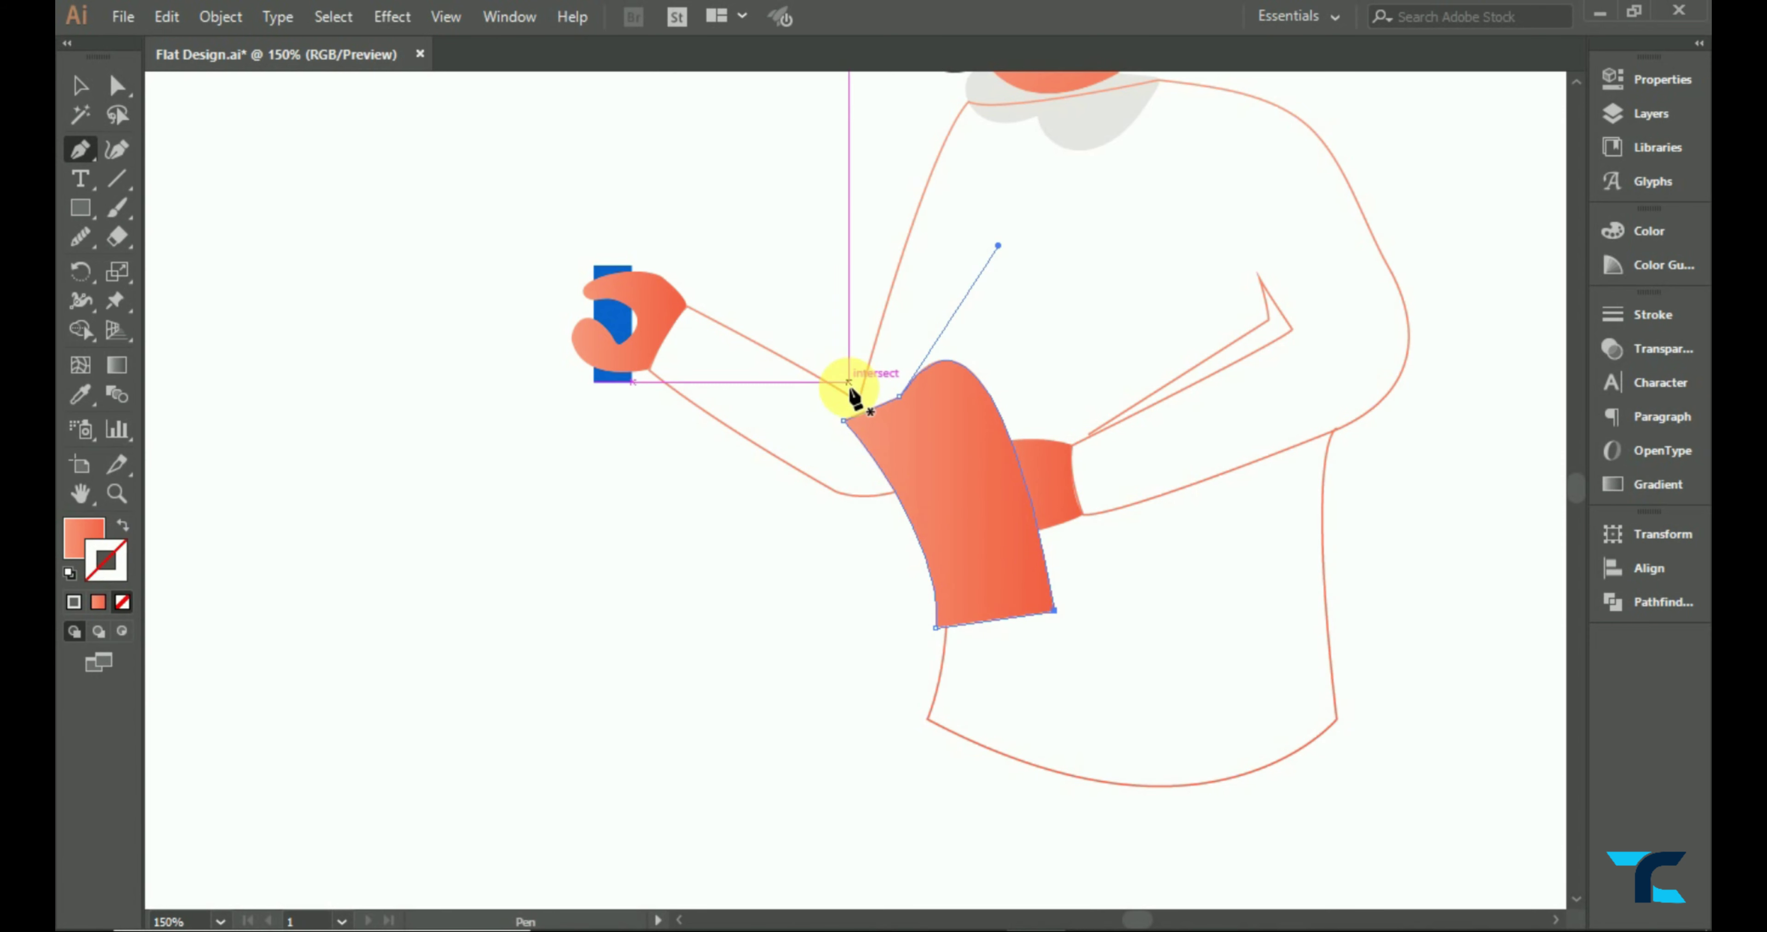
key(ctrl+0)
key(v)
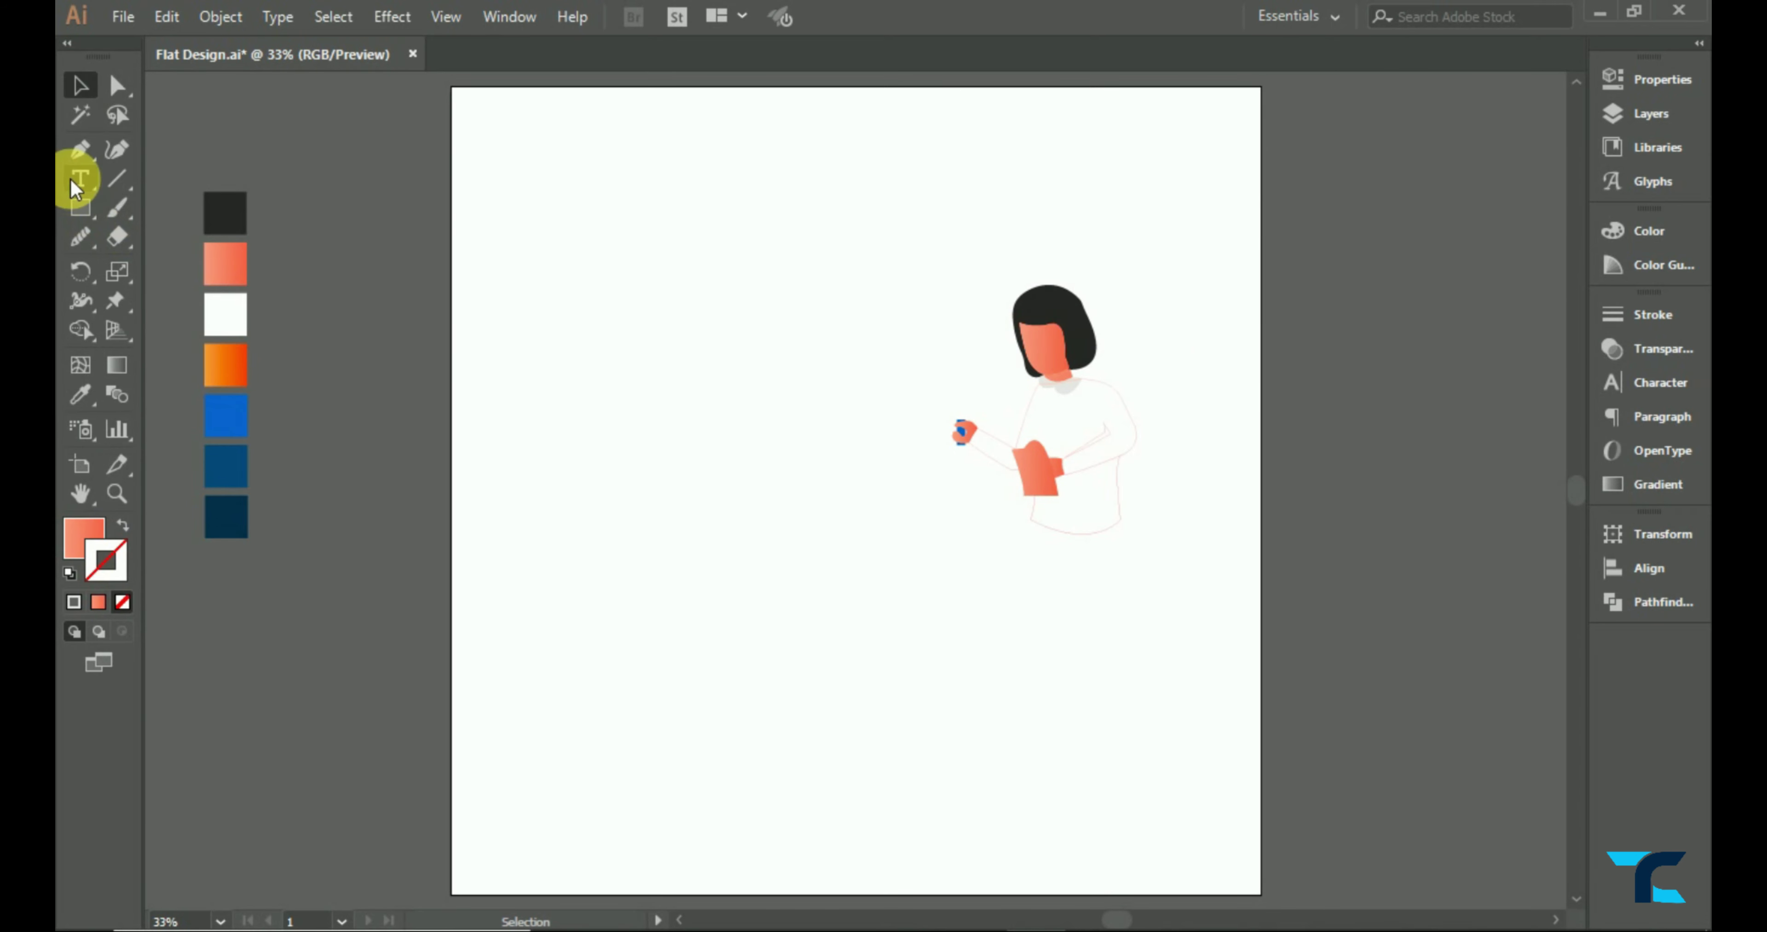
- Draw a thin closed strip along the panel's top edge near the arm
scroll(960, 438, up, 4)
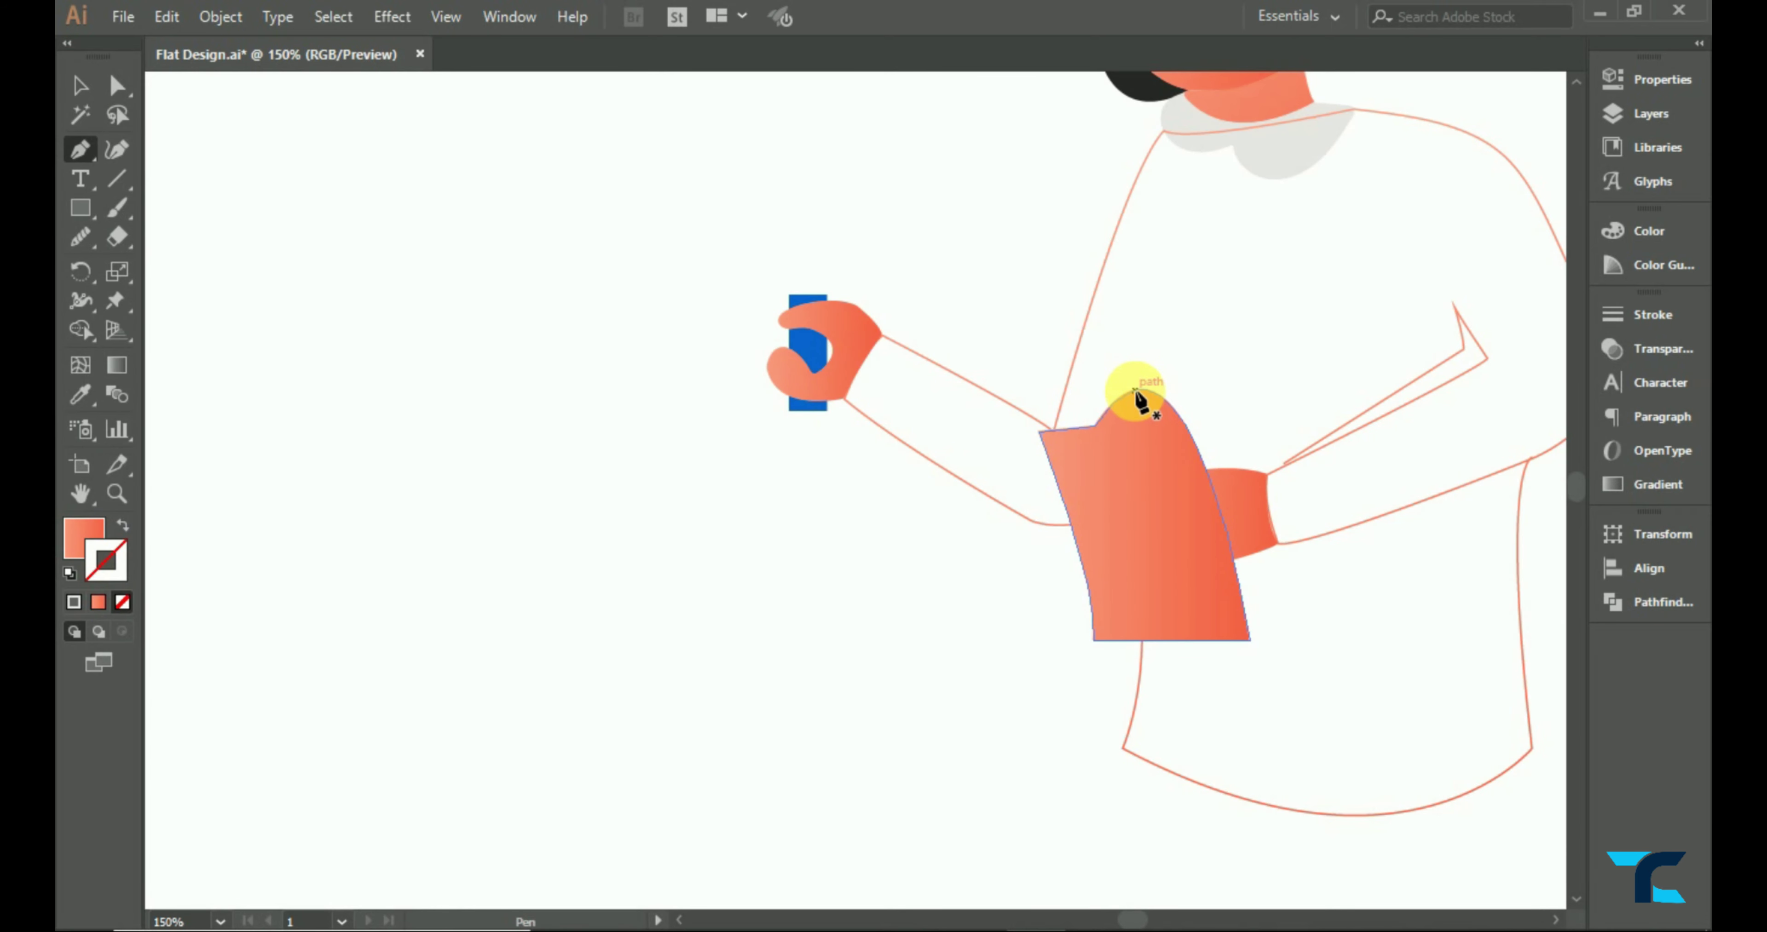
mouse_move(1133, 390)
mouse_down()
mouse_move(1096, 410)
mouse_move(987, 404)
mouse_up()
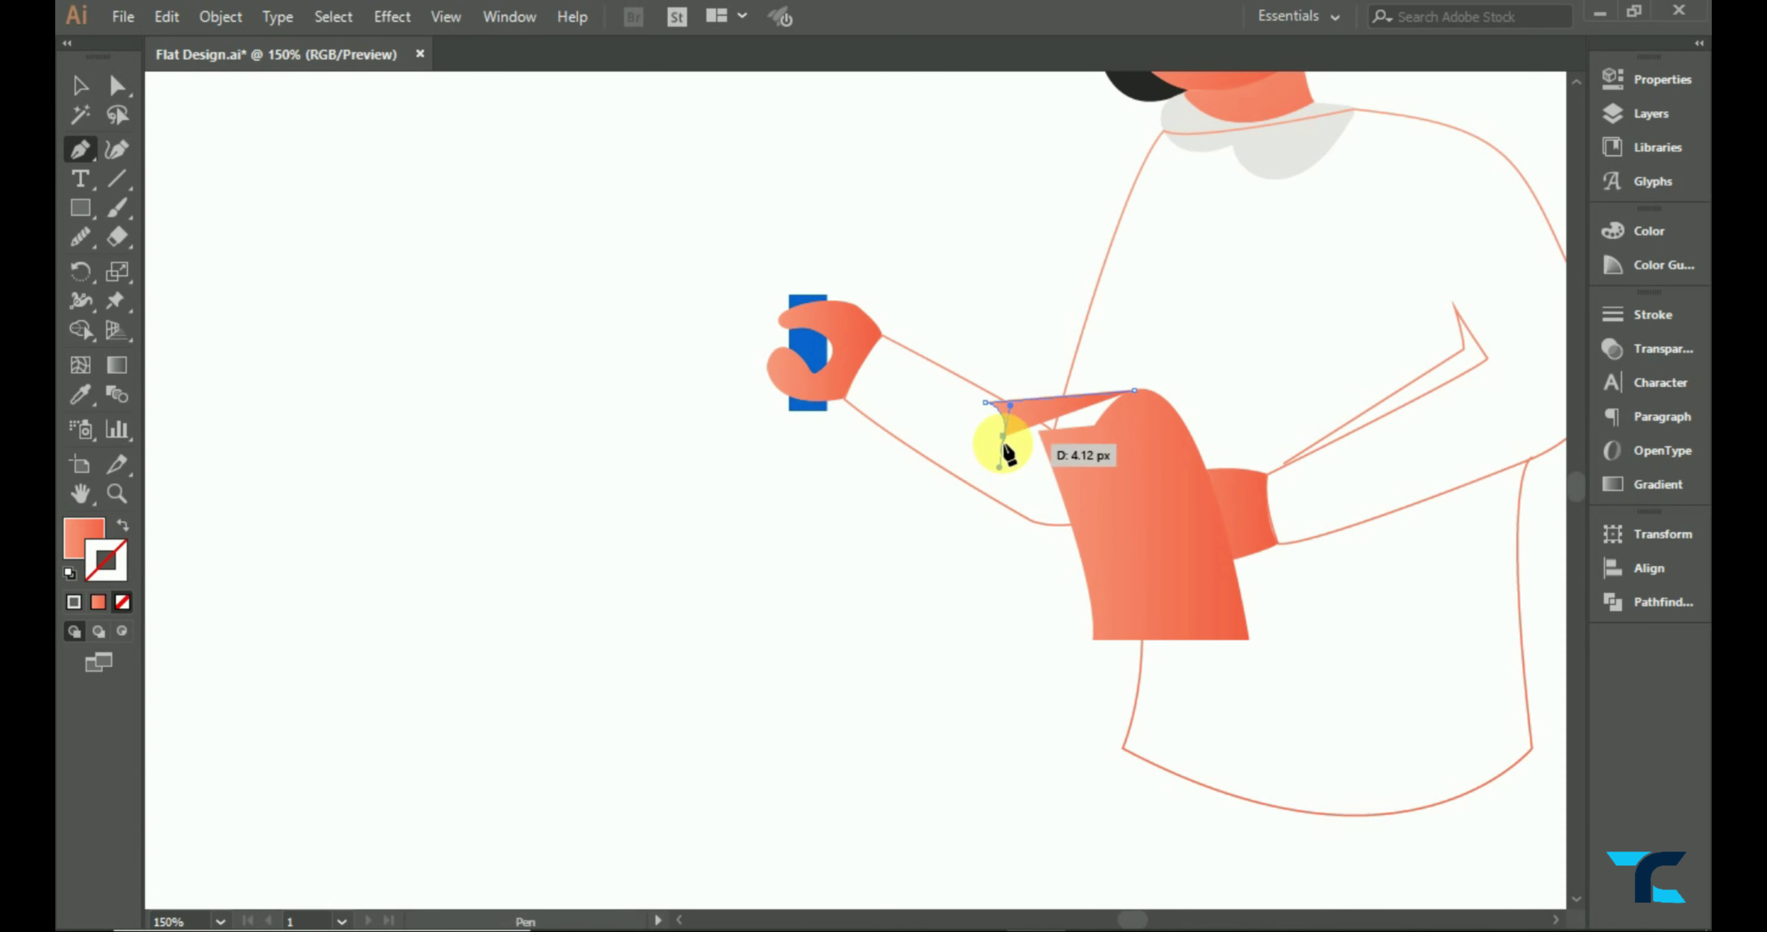
drag(1007, 452, 1003, 439)
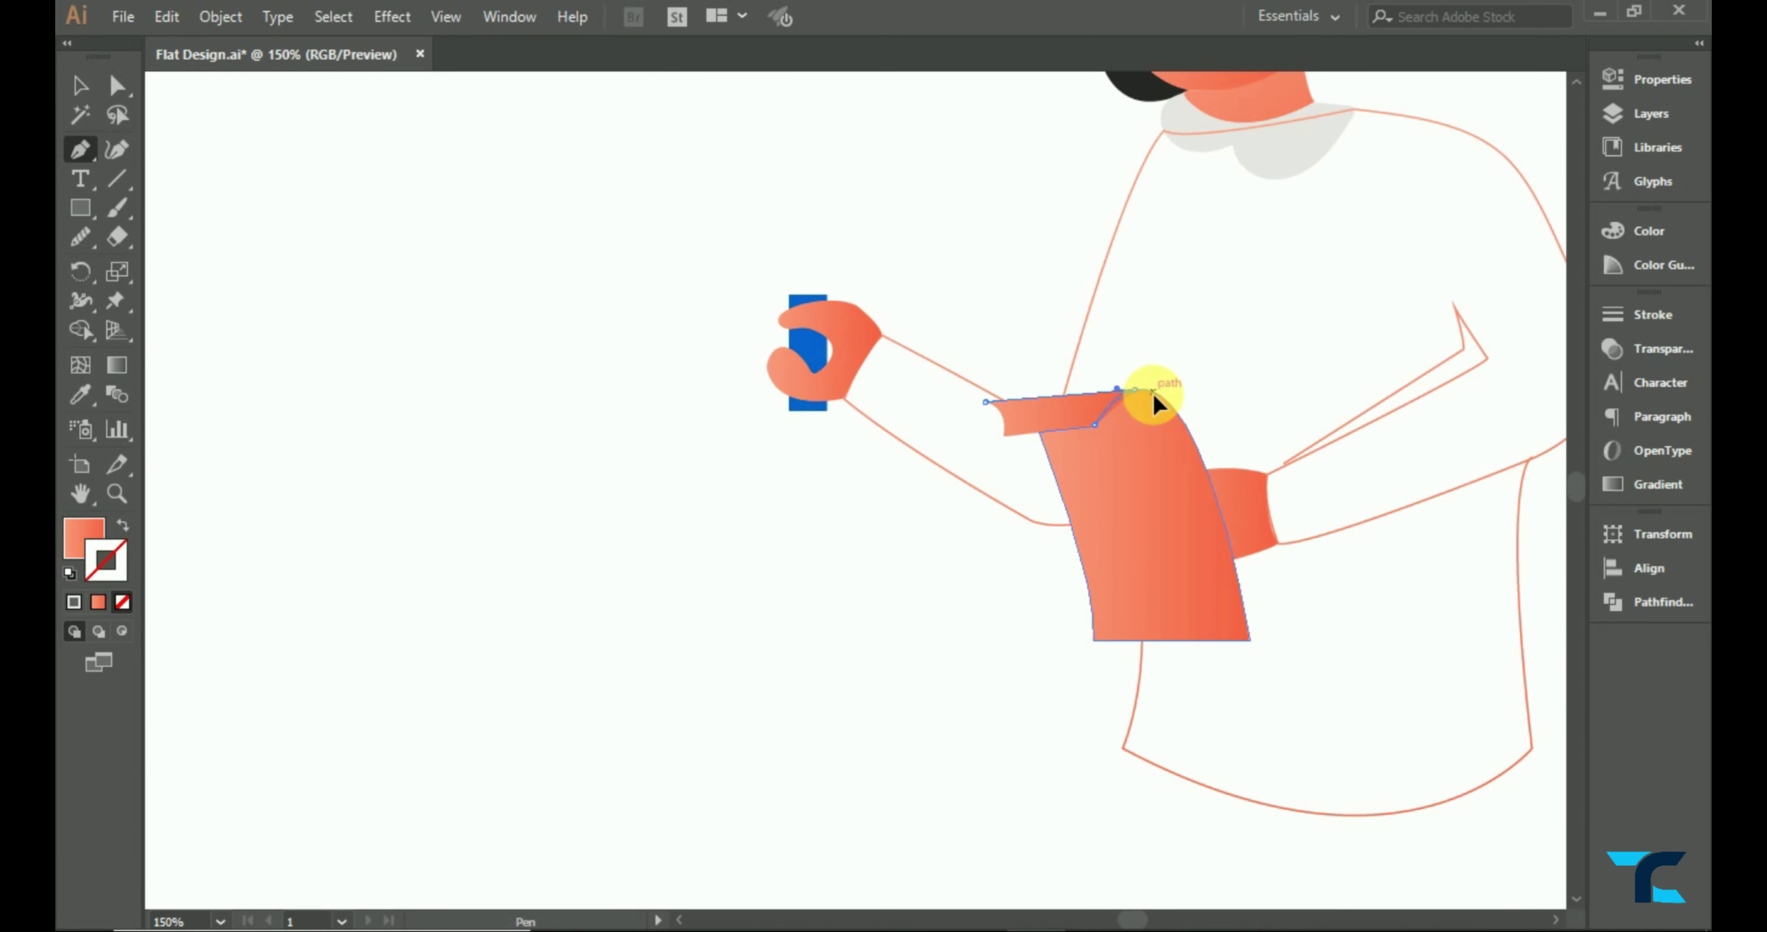
click(1135, 390)
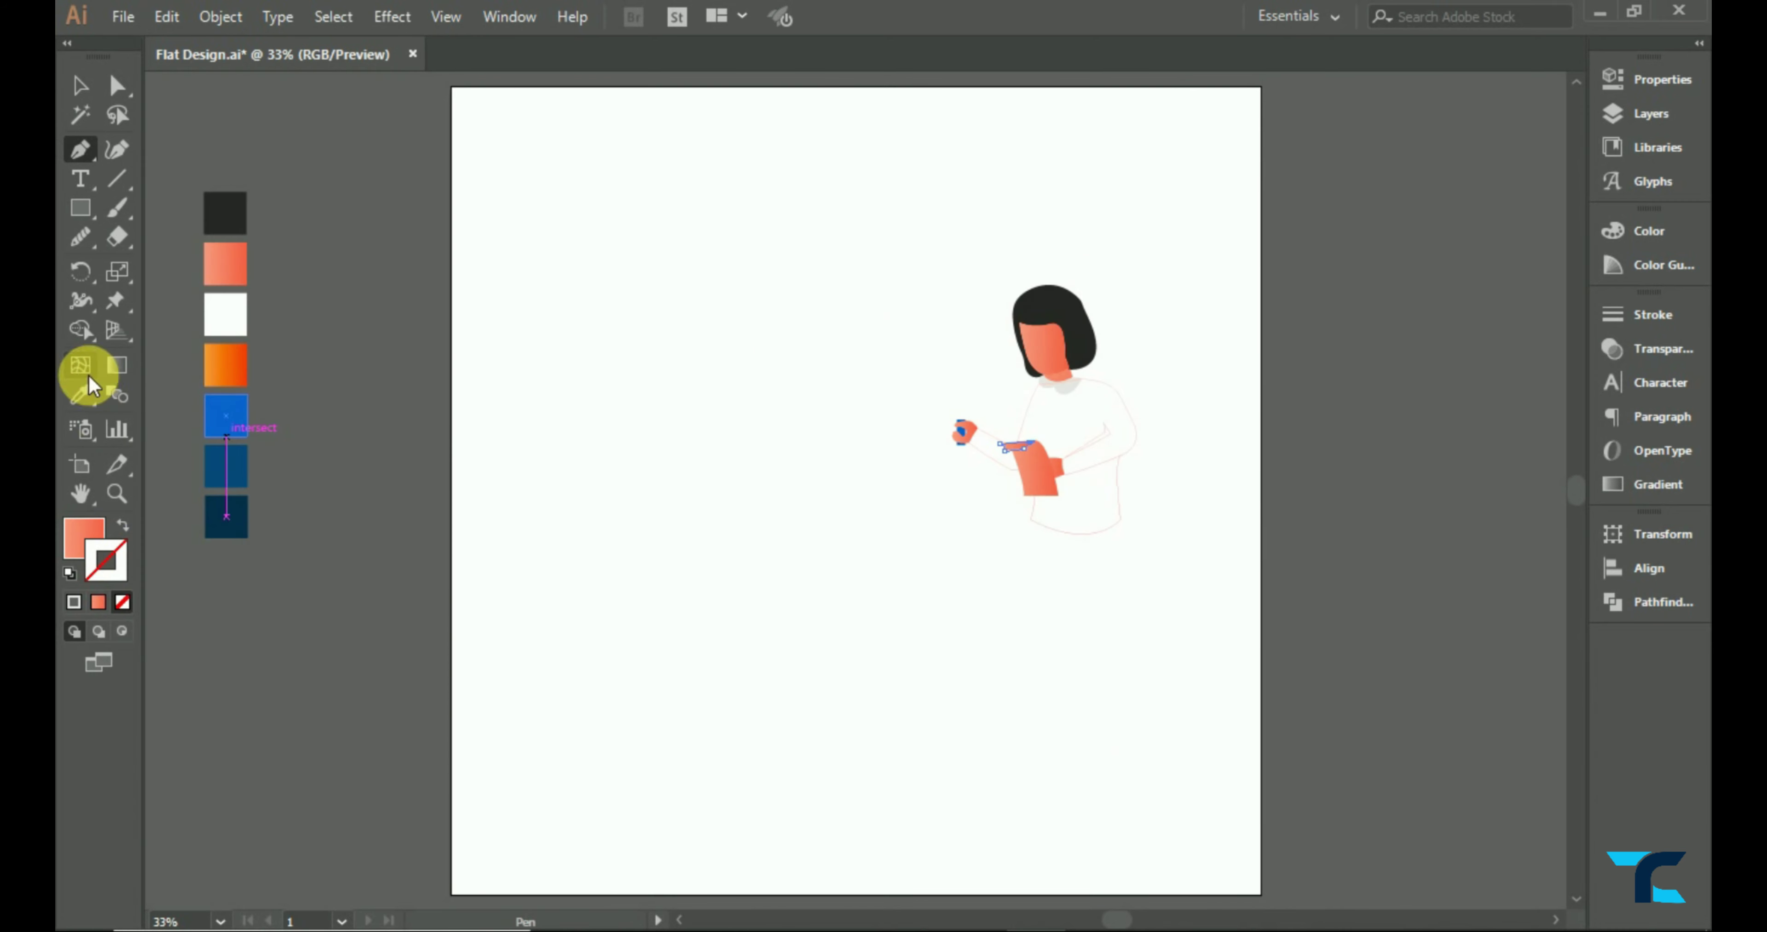
click(80, 394)
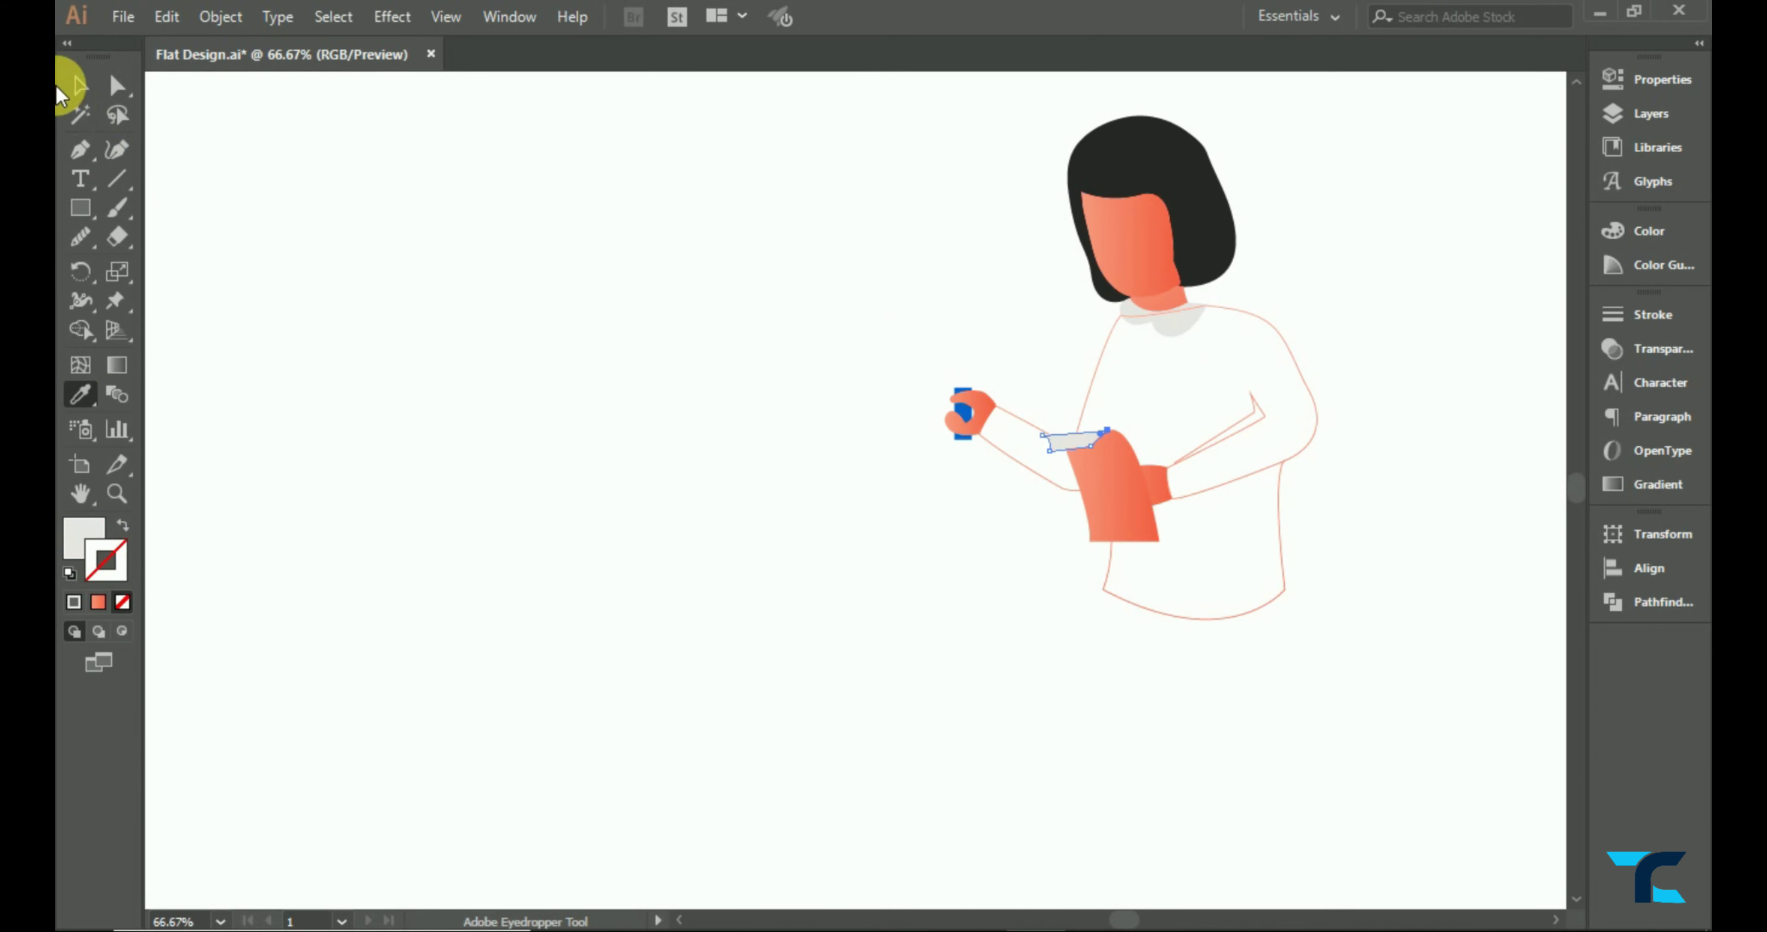
- Select the clipboard board shape and fill it with the blue swatch
click(80, 85)
click(1112, 491)
key(ctrl+0)
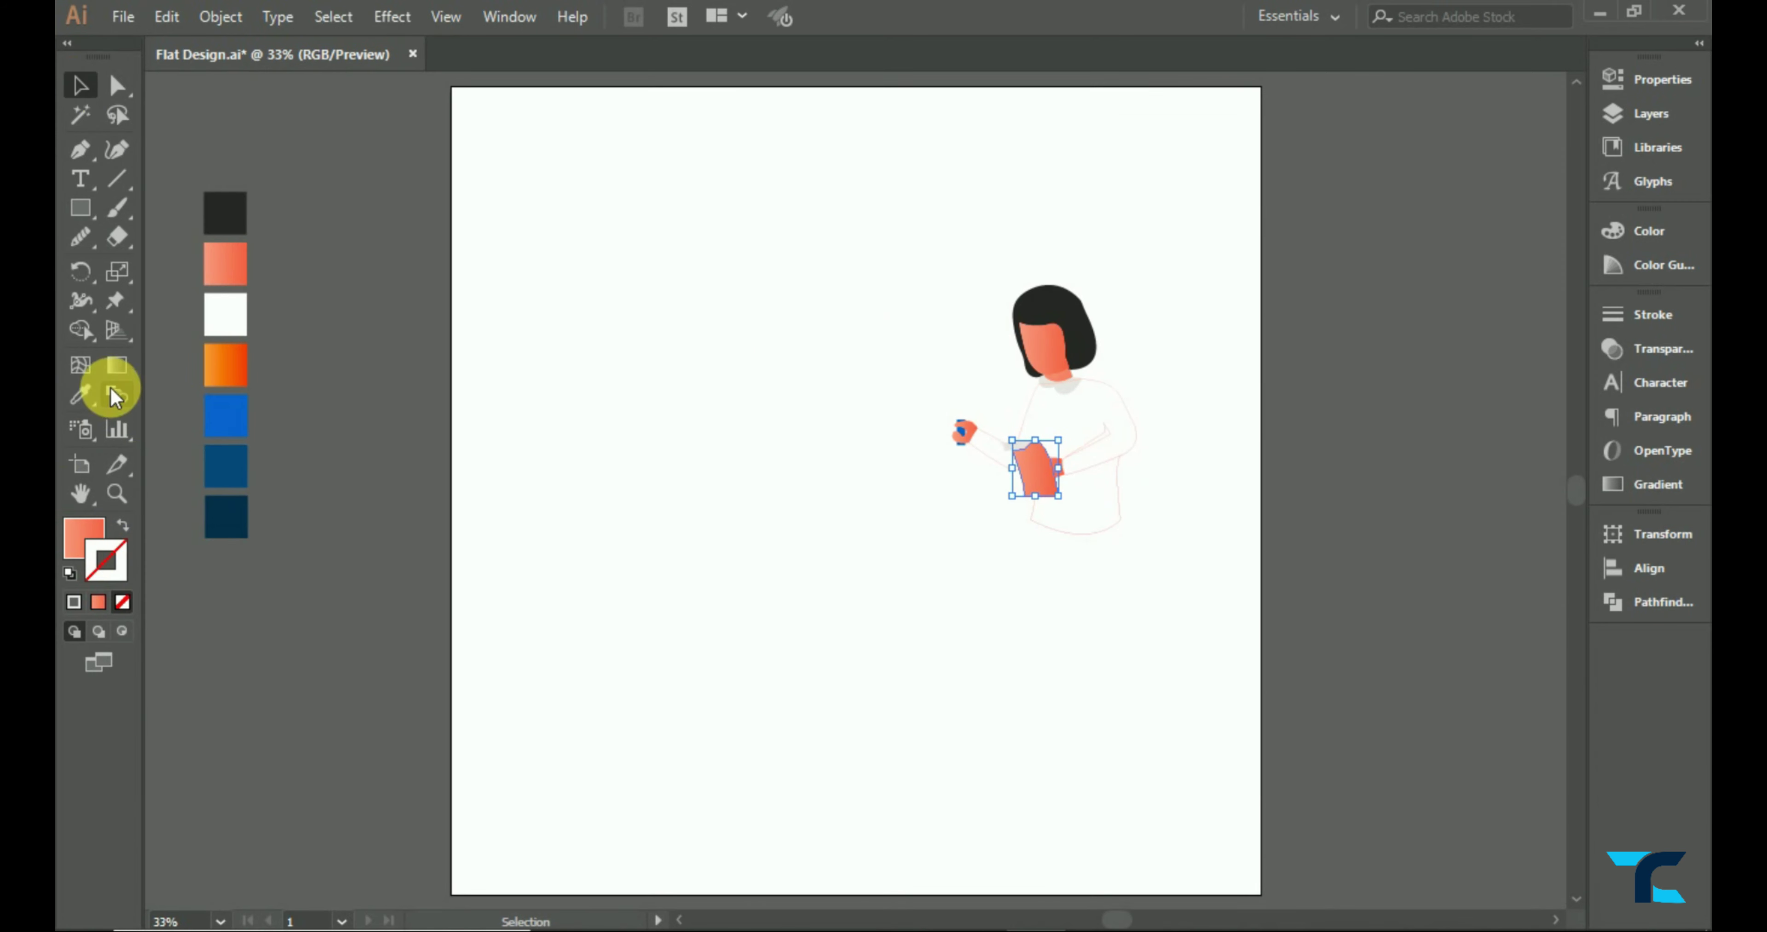
click(81, 395)
click(225, 414)
- Reselect the blue clipboard board to check its grey top strip
click(80, 85)
key(p)
scroll(1012, 473, up, 3)
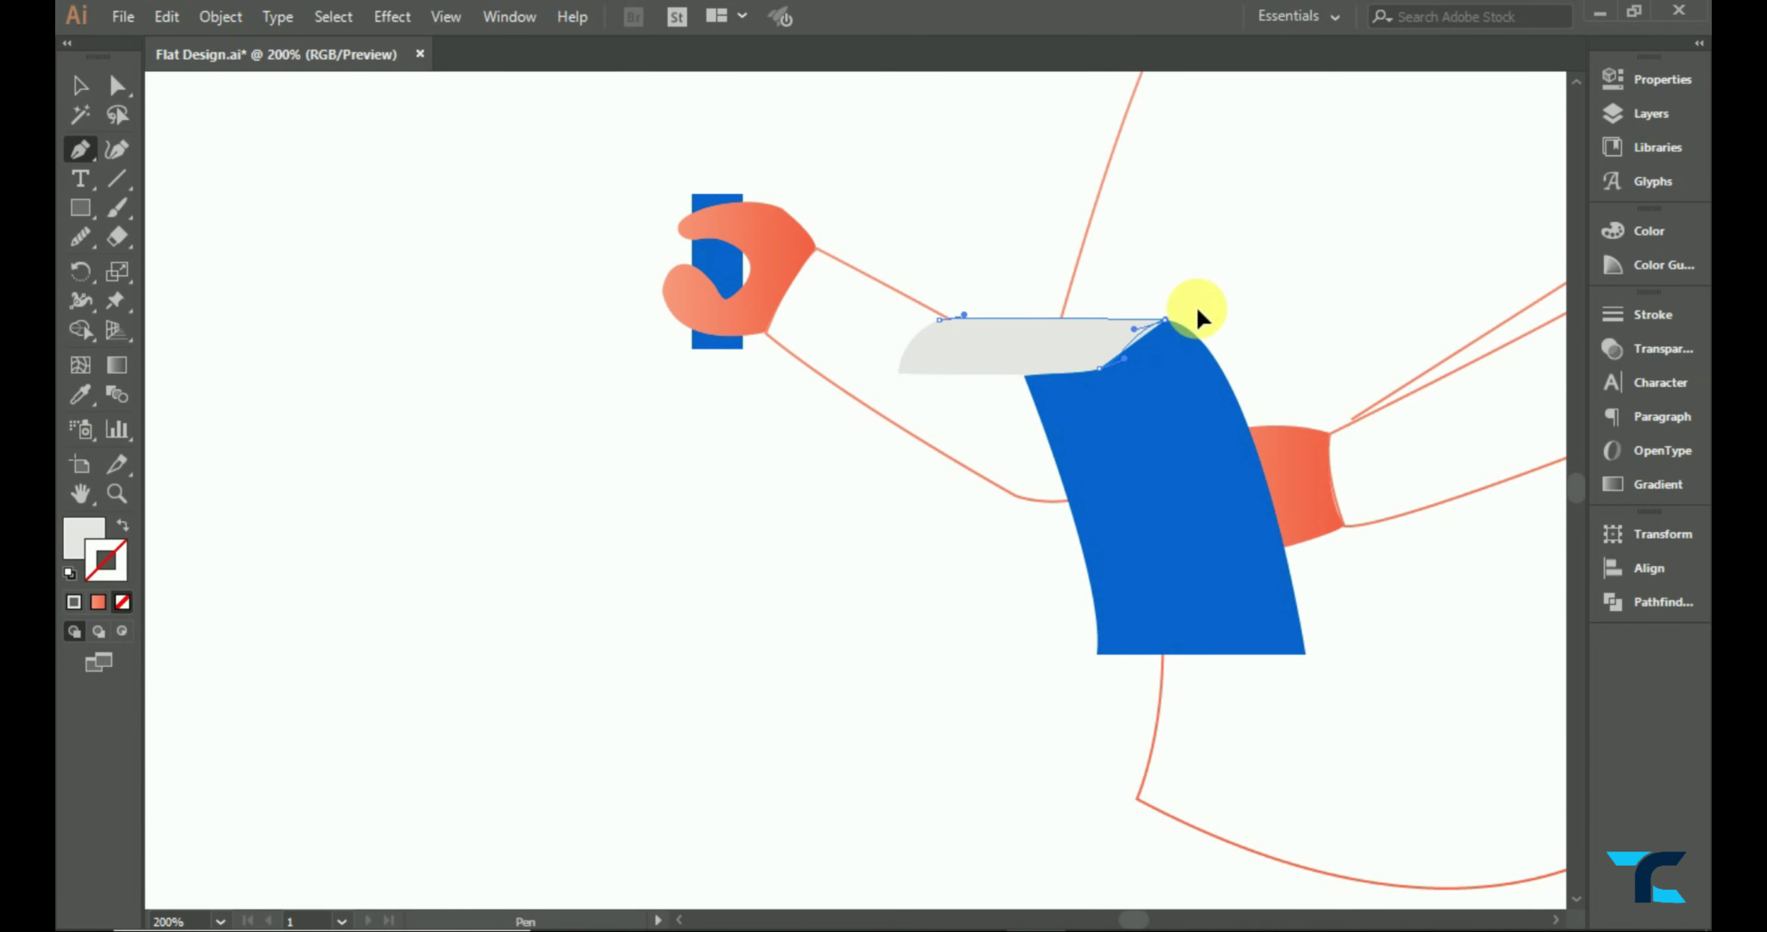
key(ctrl+0)
click(80, 85)
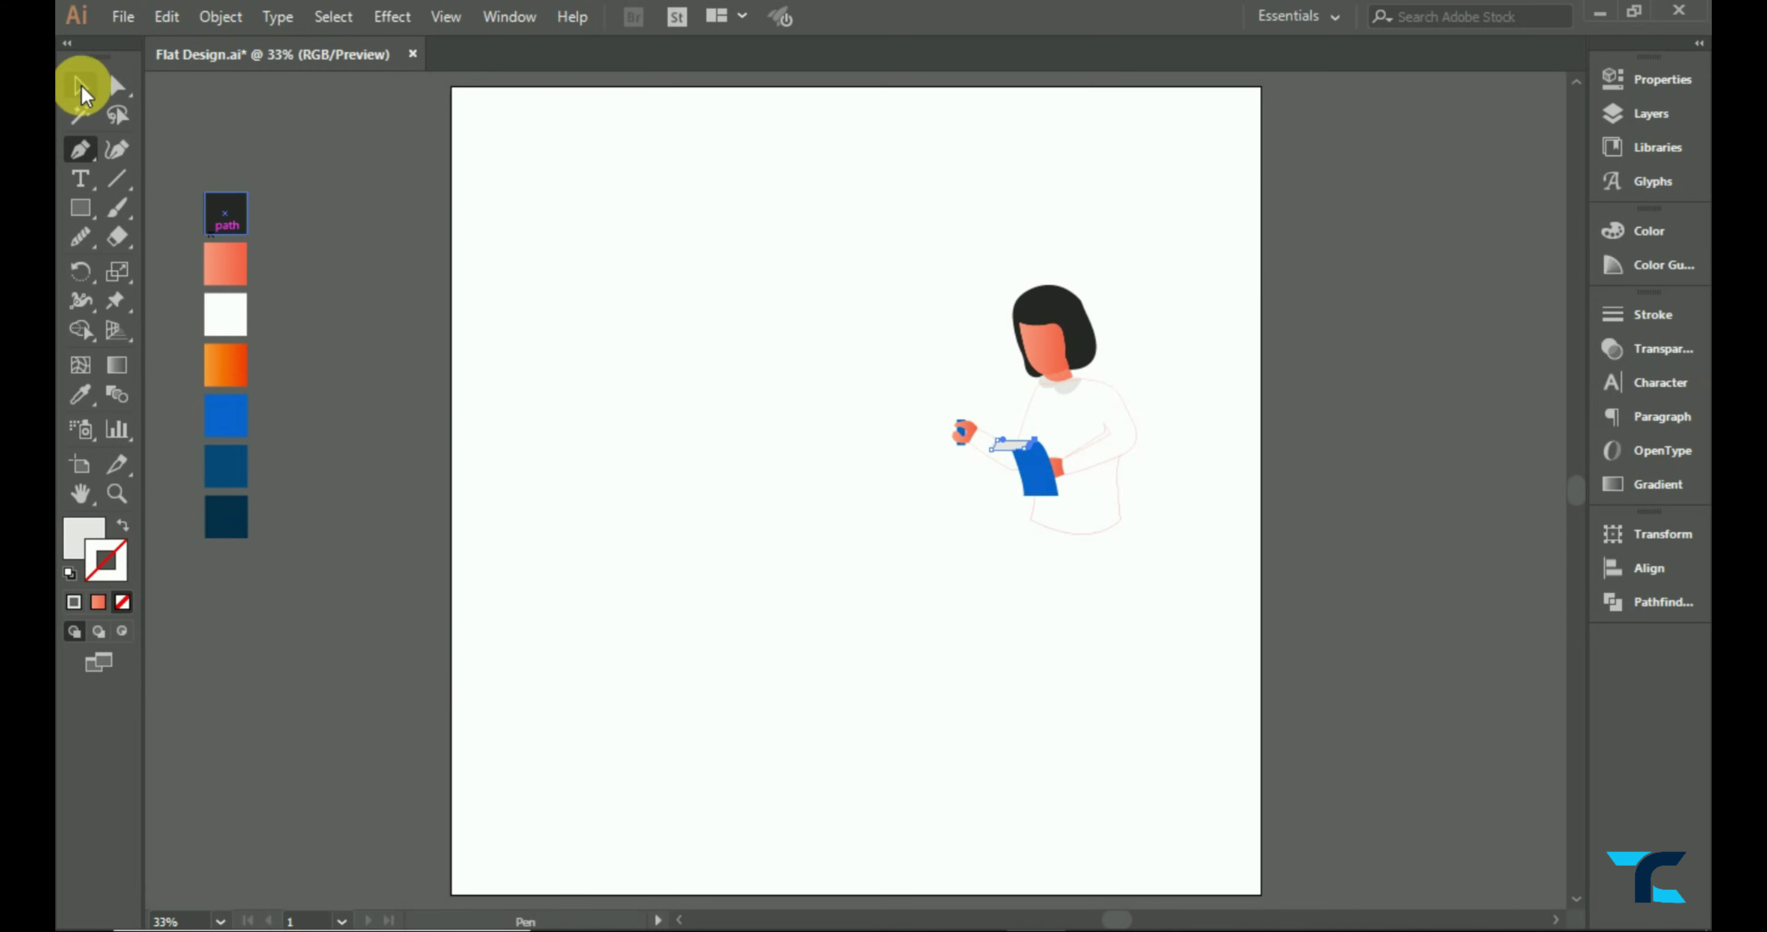
scroll(1045, 473, up, 5)
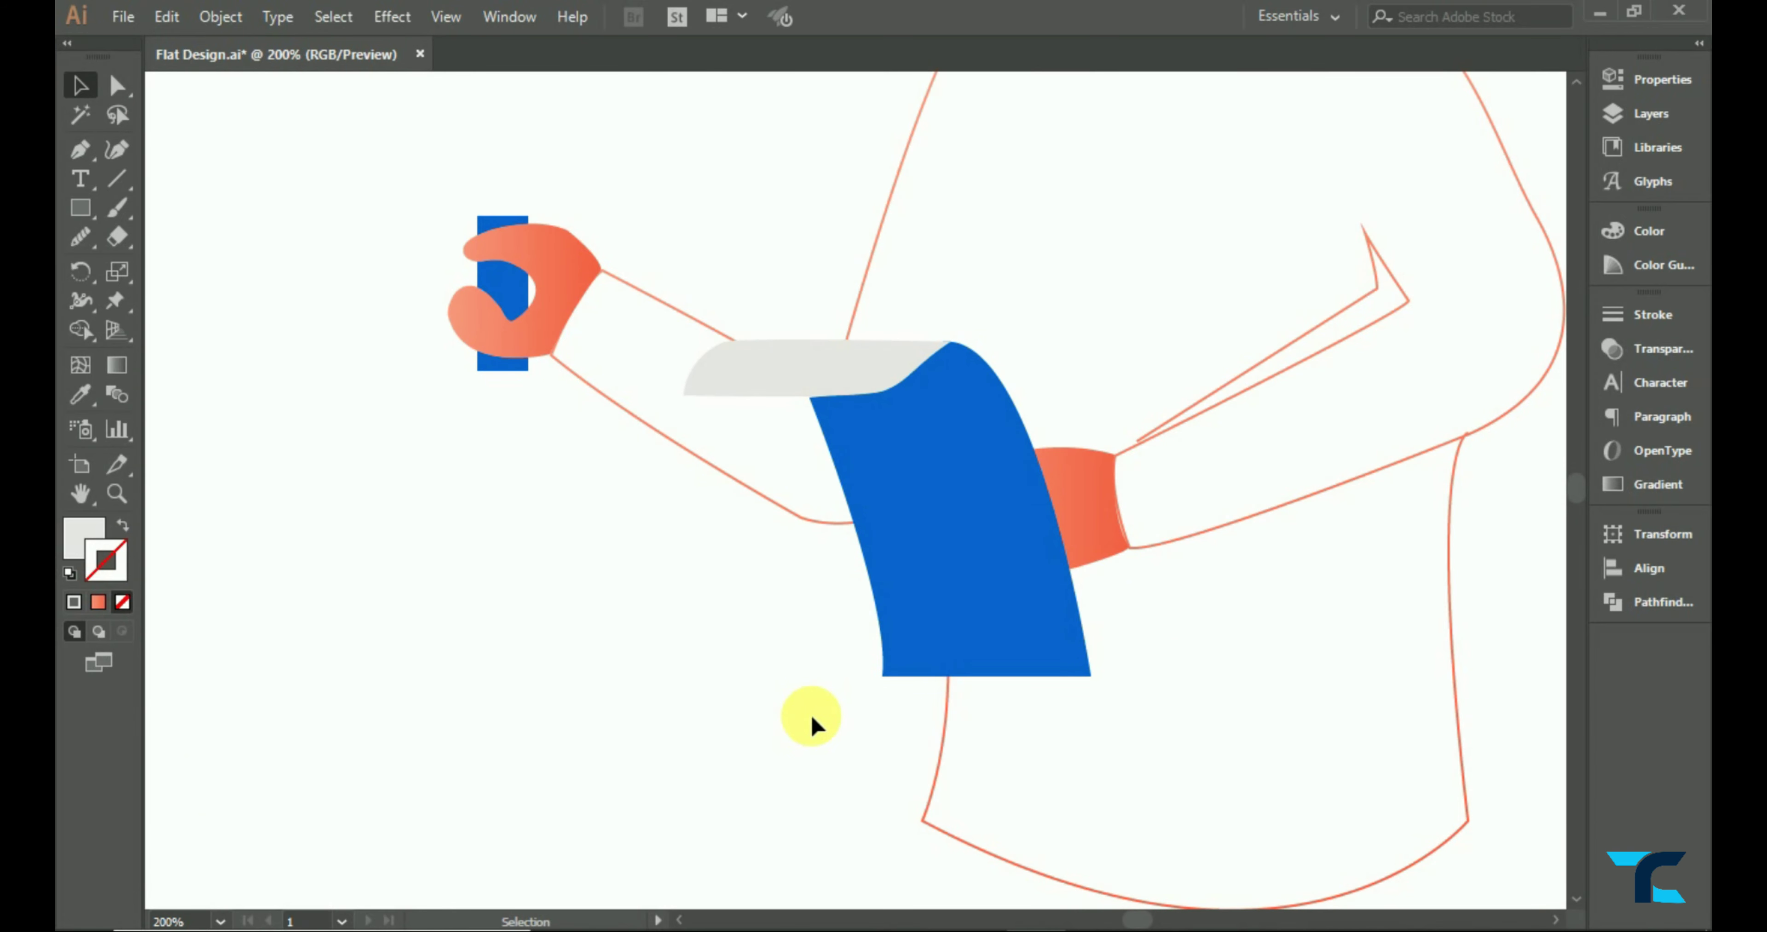
click(865, 430)
click(889, 535)
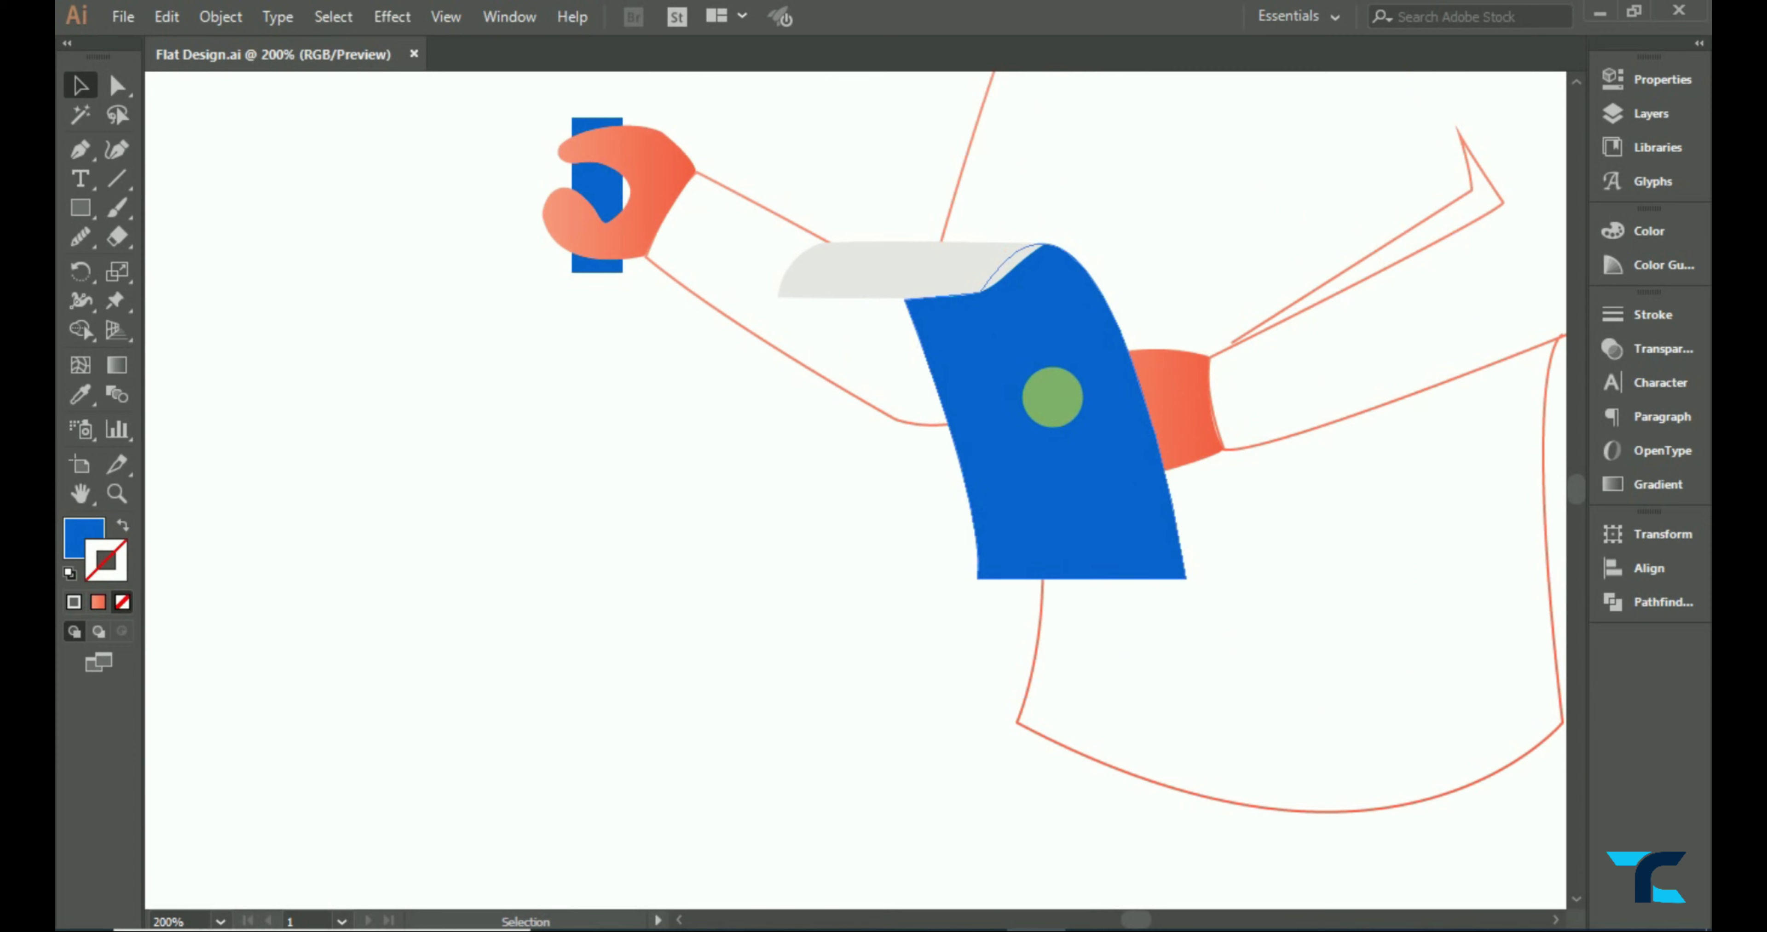
- Fill the clipboard board with a two-stop linear gradient from deep blue to lighter blue
click(1050, 394)
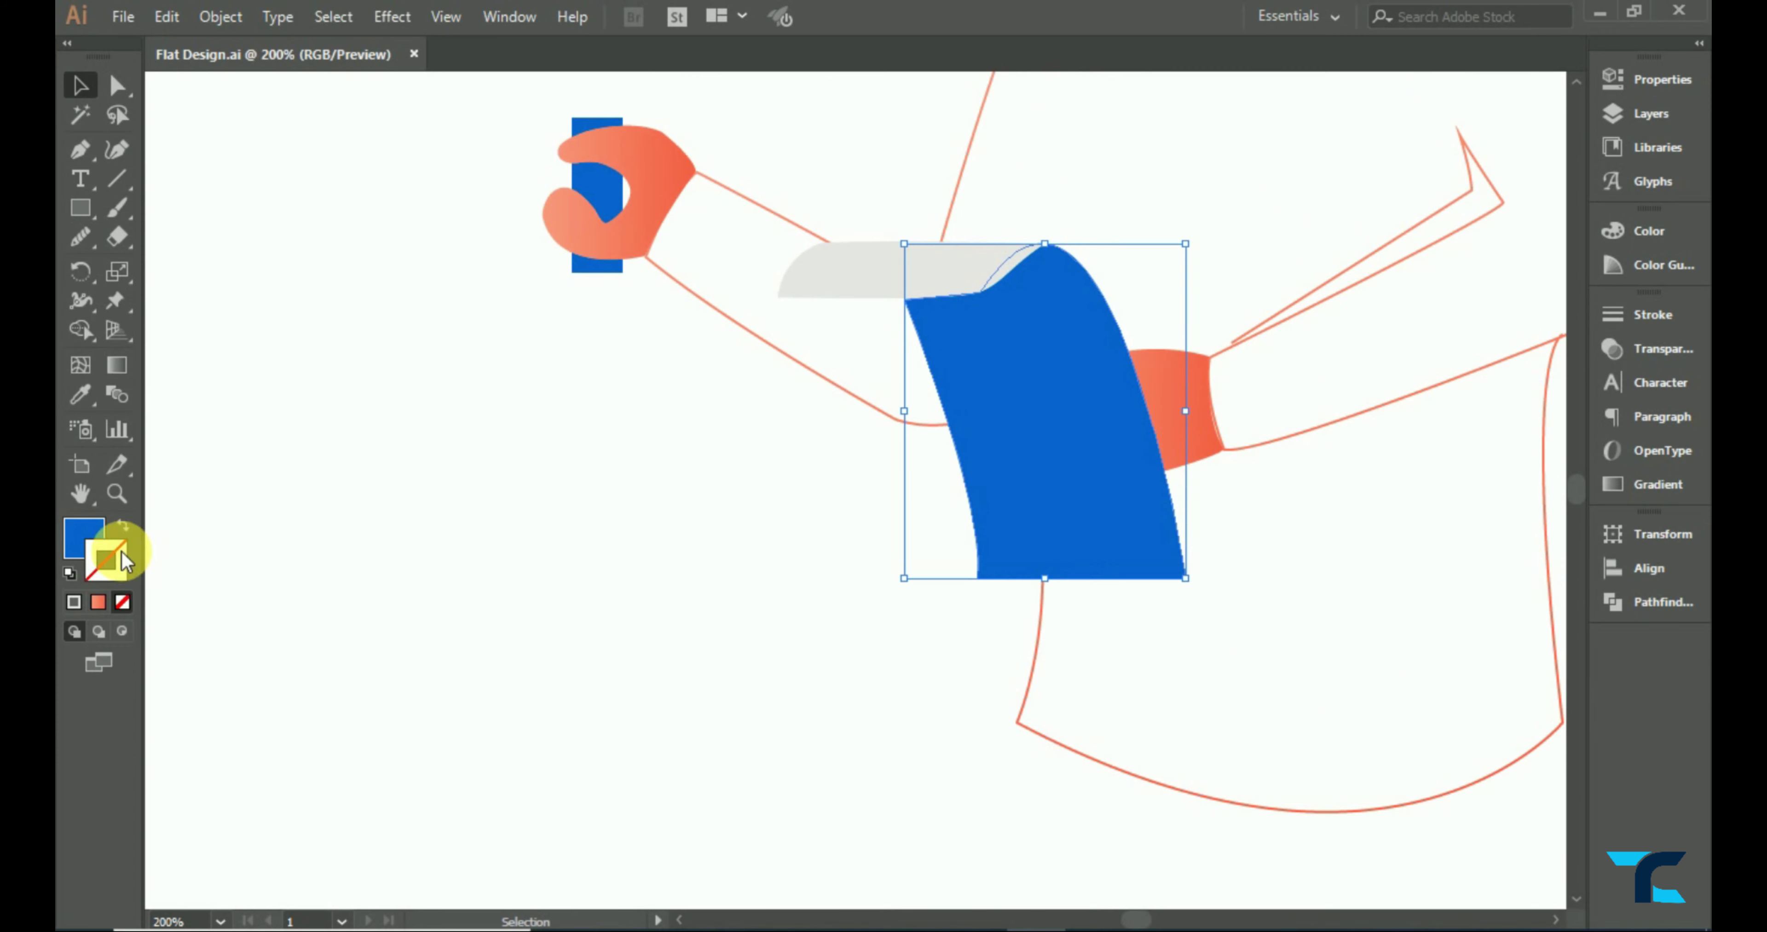
click(98, 601)
double_click(1308, 498)
mouse_move(1341, 747)
mouse_down()
mouse_move(1412, 748)
mouse_move(1393, 748)
mouse_up()
click(1478, 590)
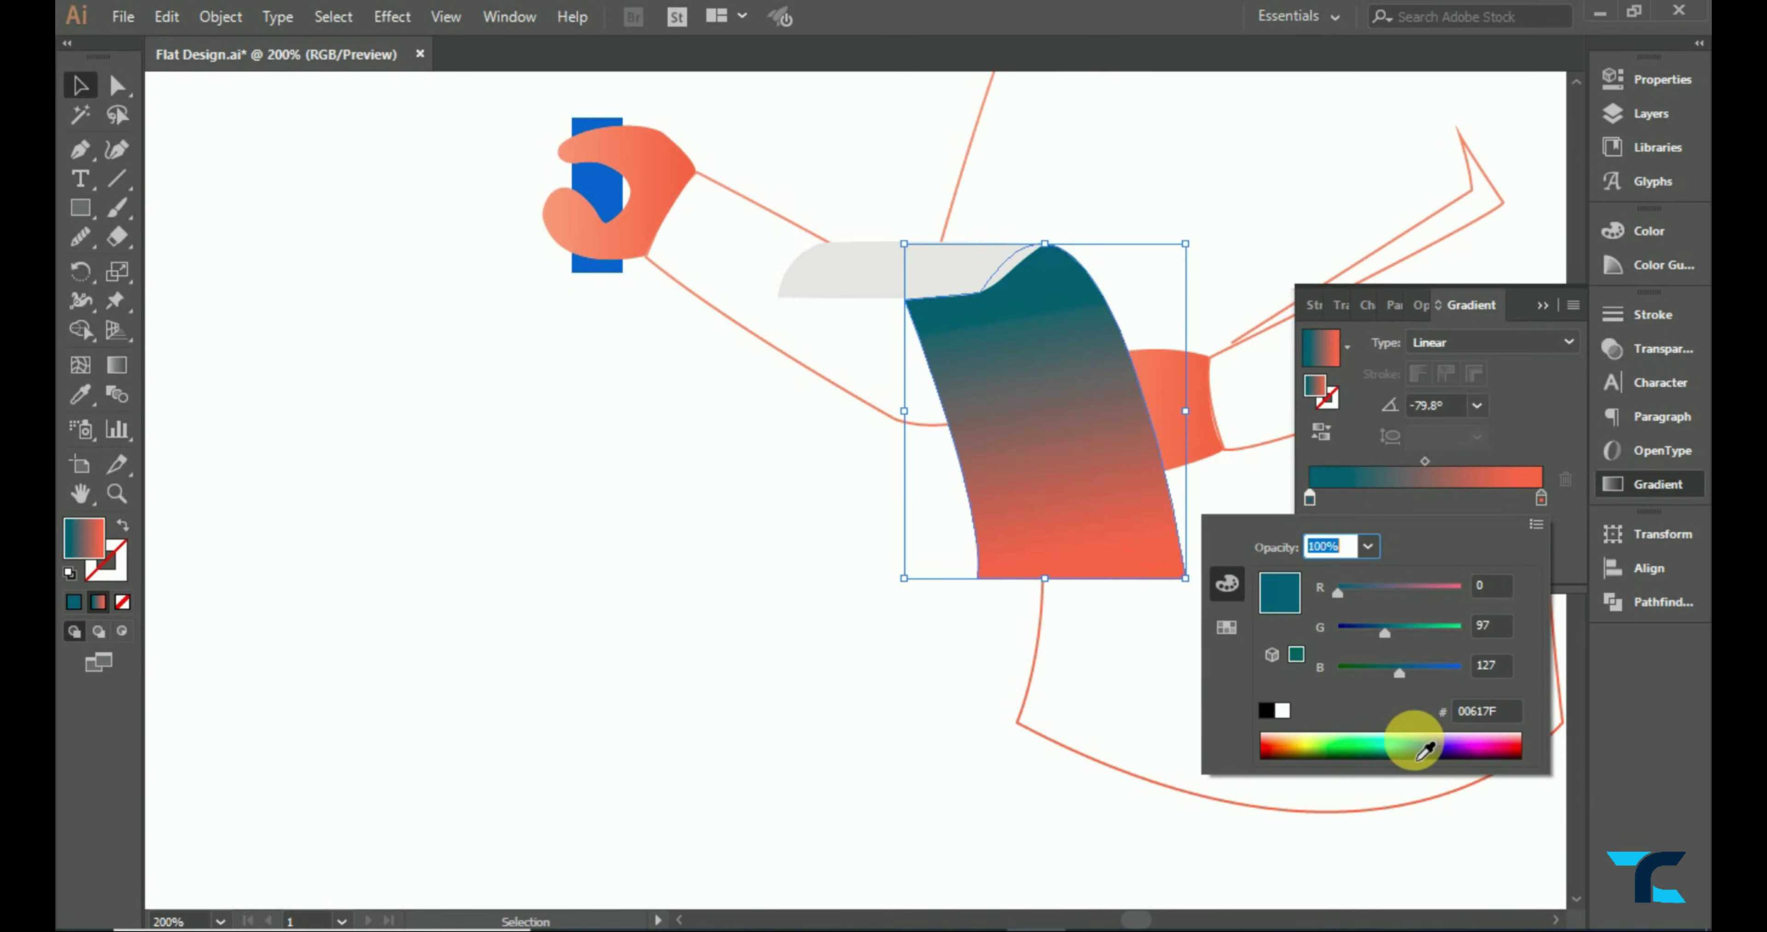
click(1413, 744)
click(1541, 499)
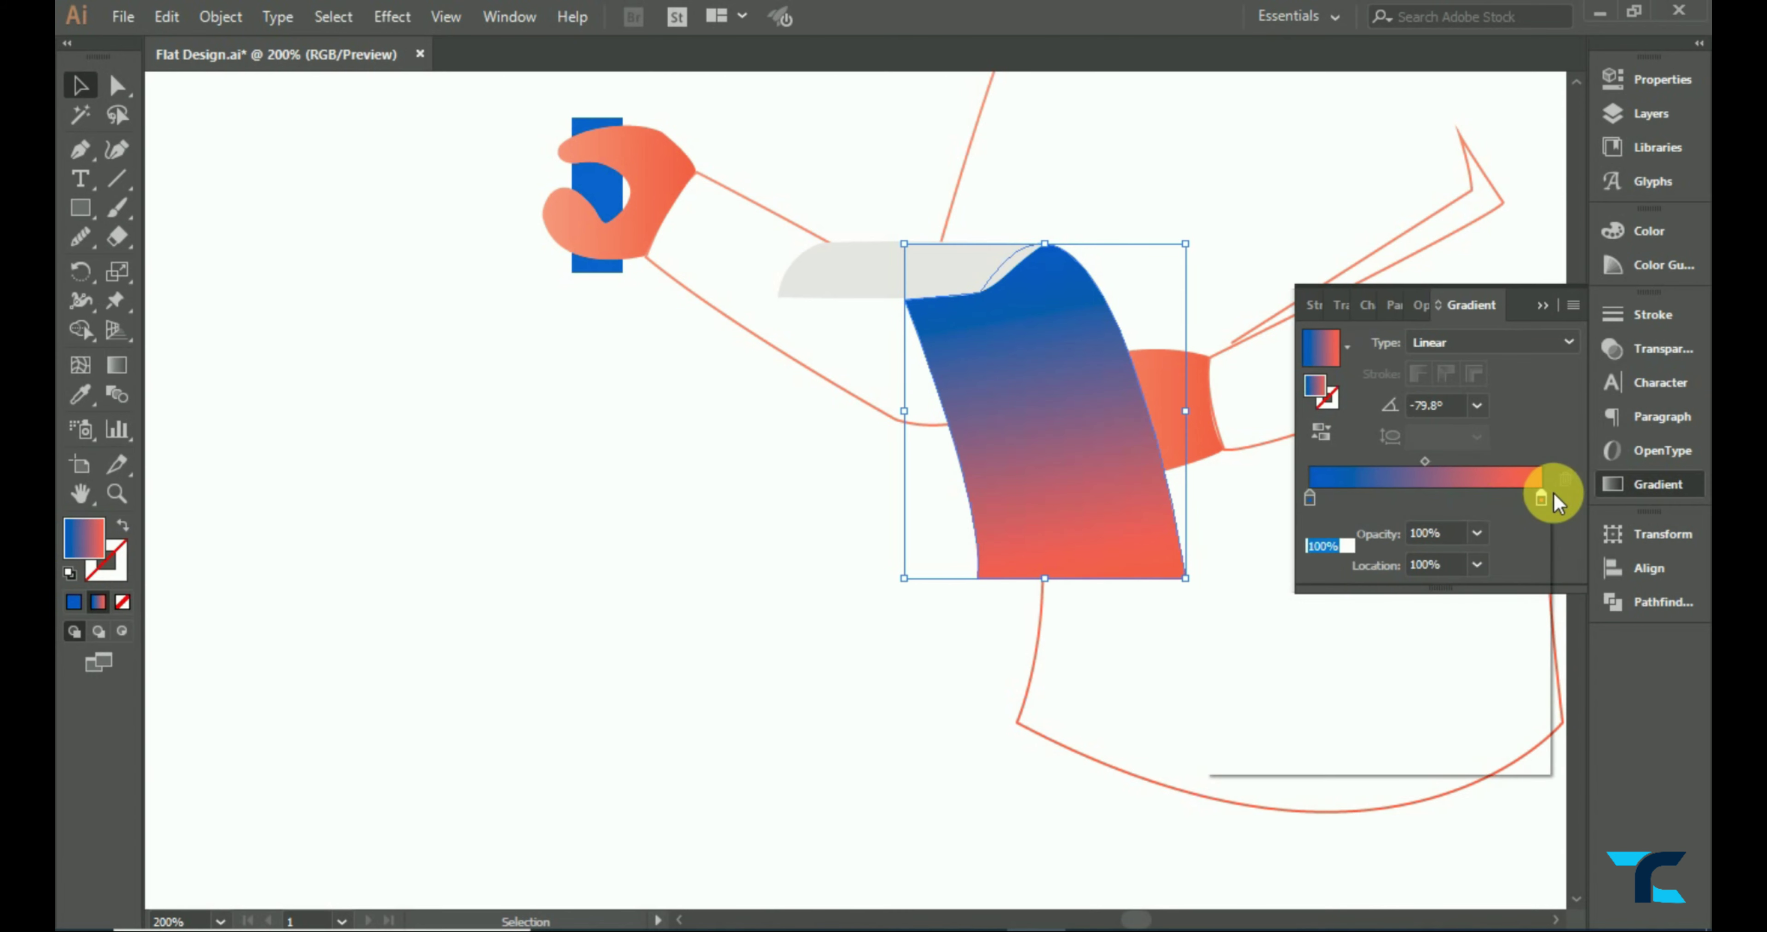
double_click(1541, 499)
click(1412, 743)
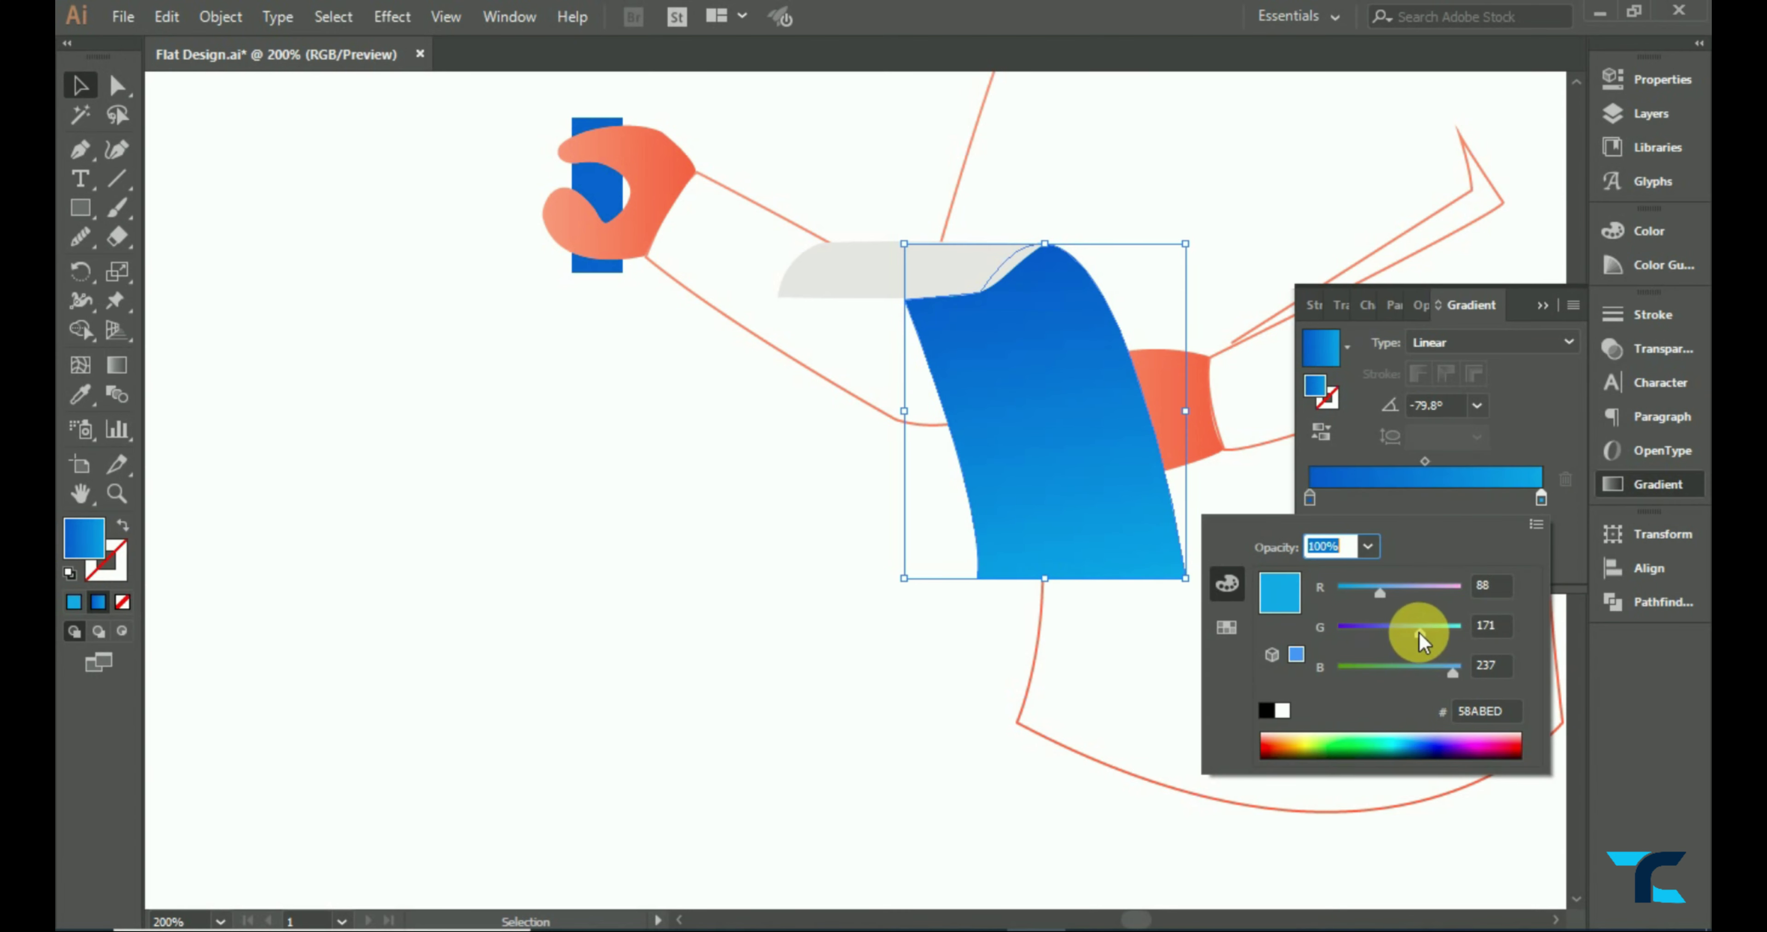
drag(1391, 633, 1409, 635)
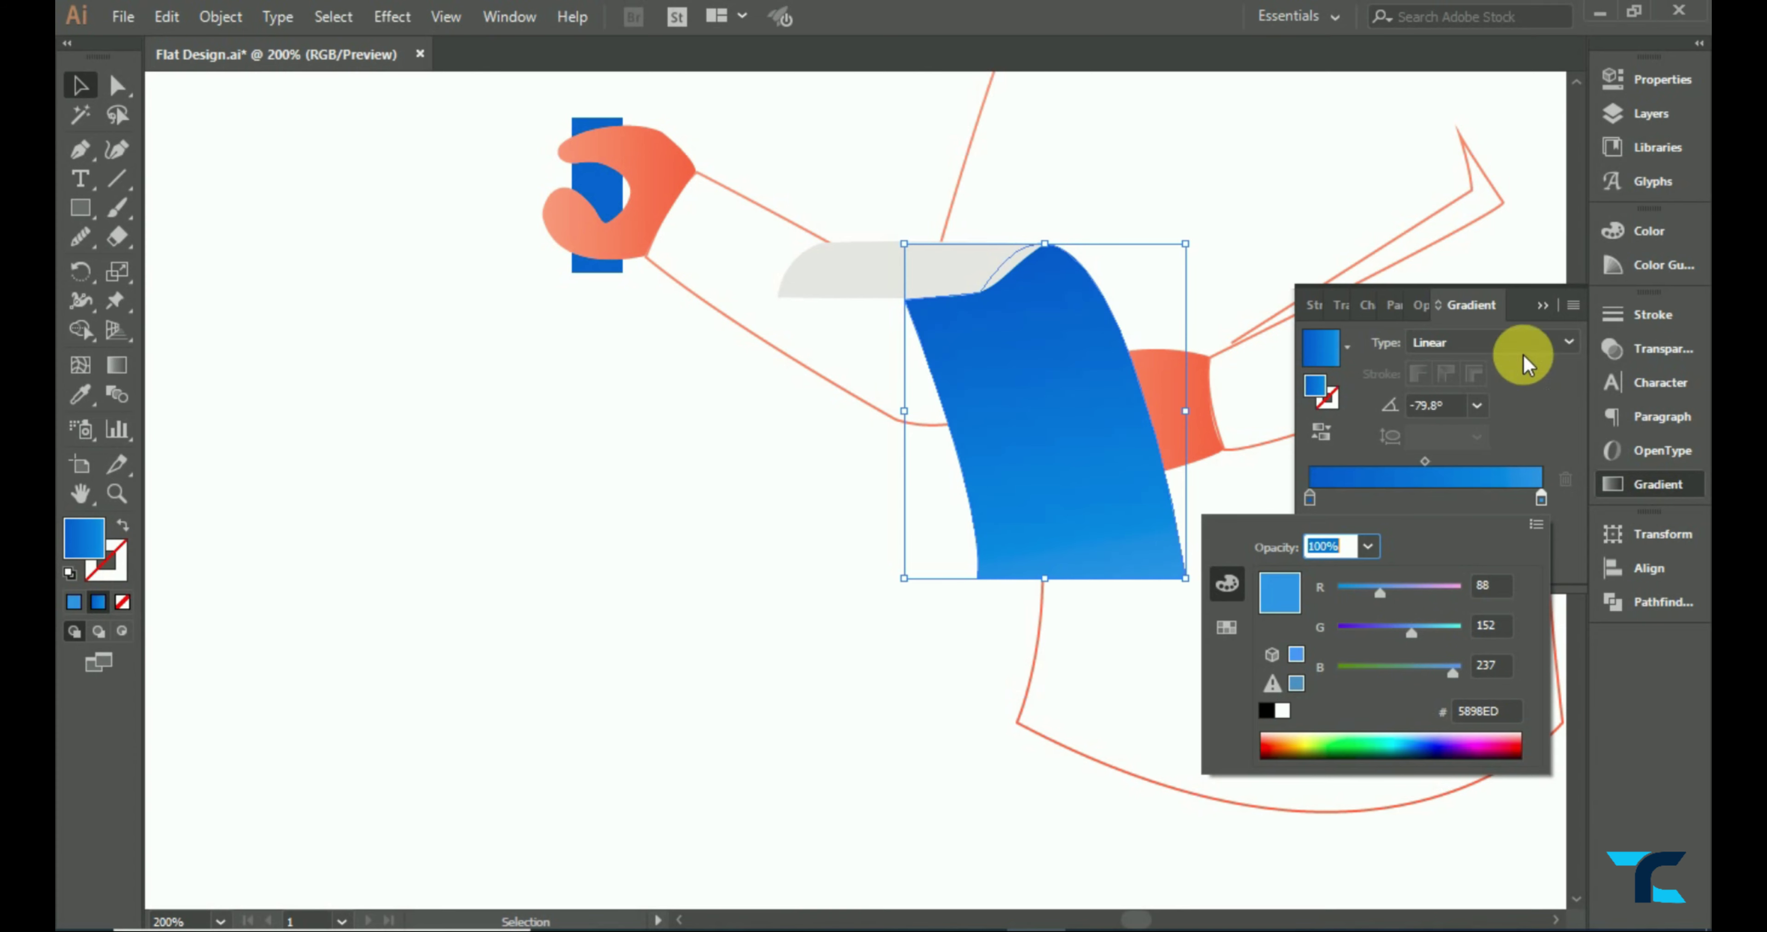
click(837, 445)
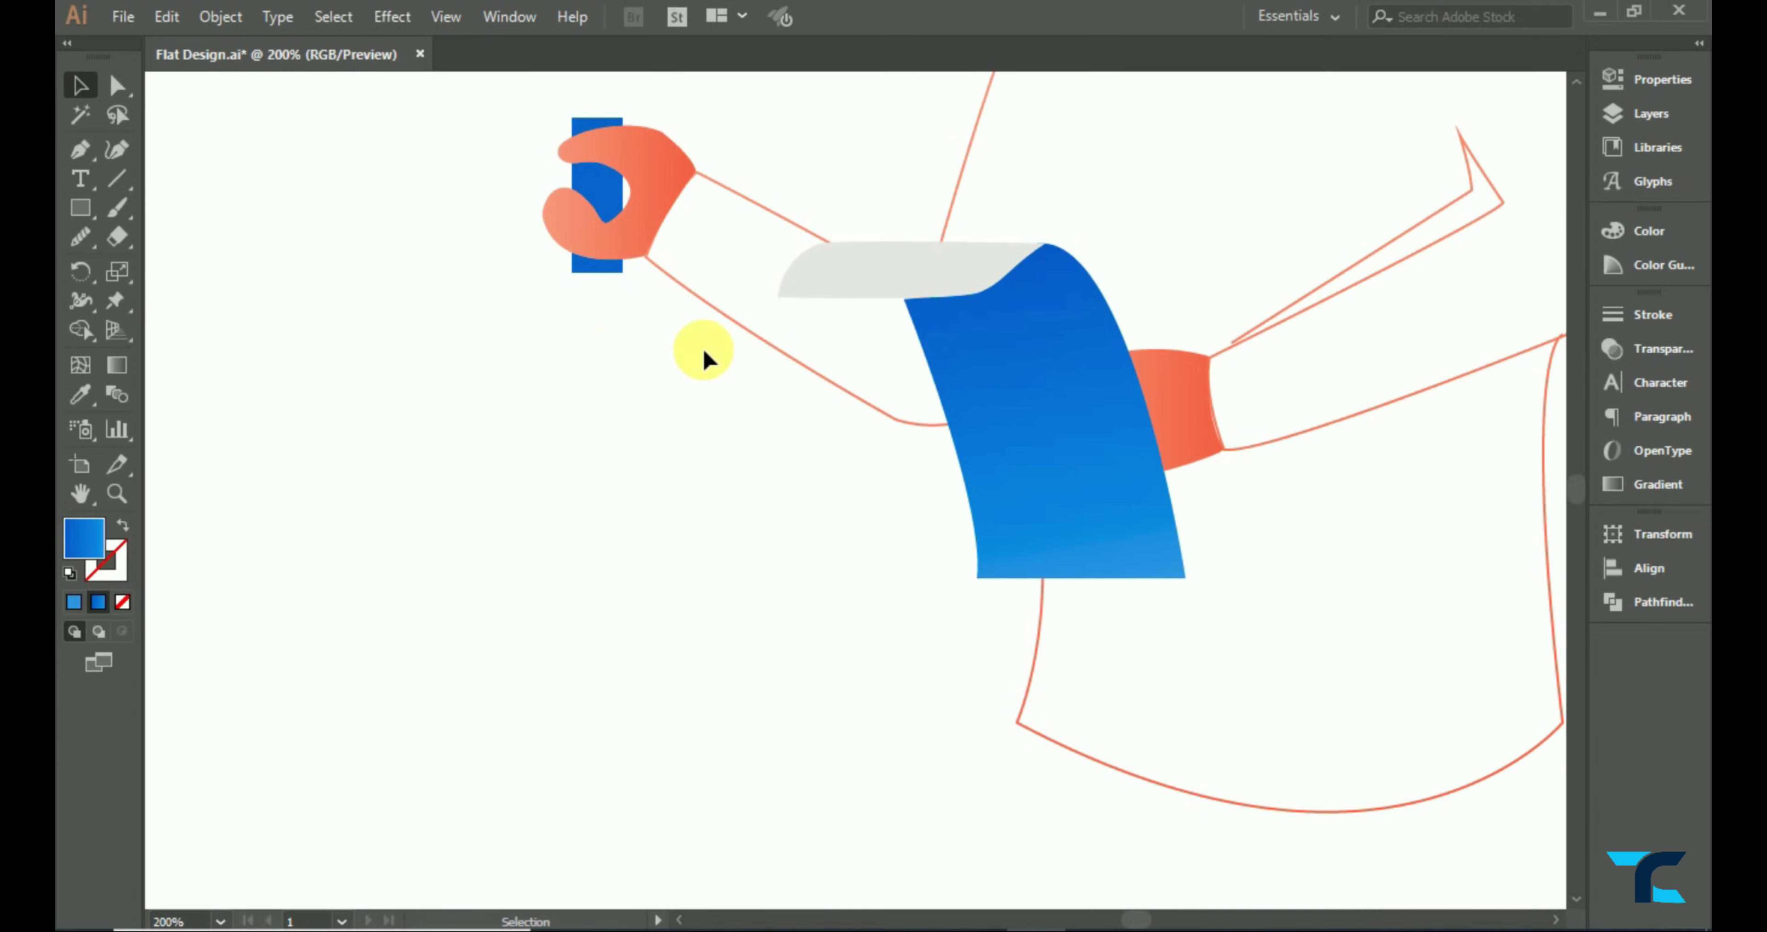
- Redirect the board's gradient to run from bottom to top across the board
click(998, 396)
click(113, 363)
drag(886, 226, 988, 350)
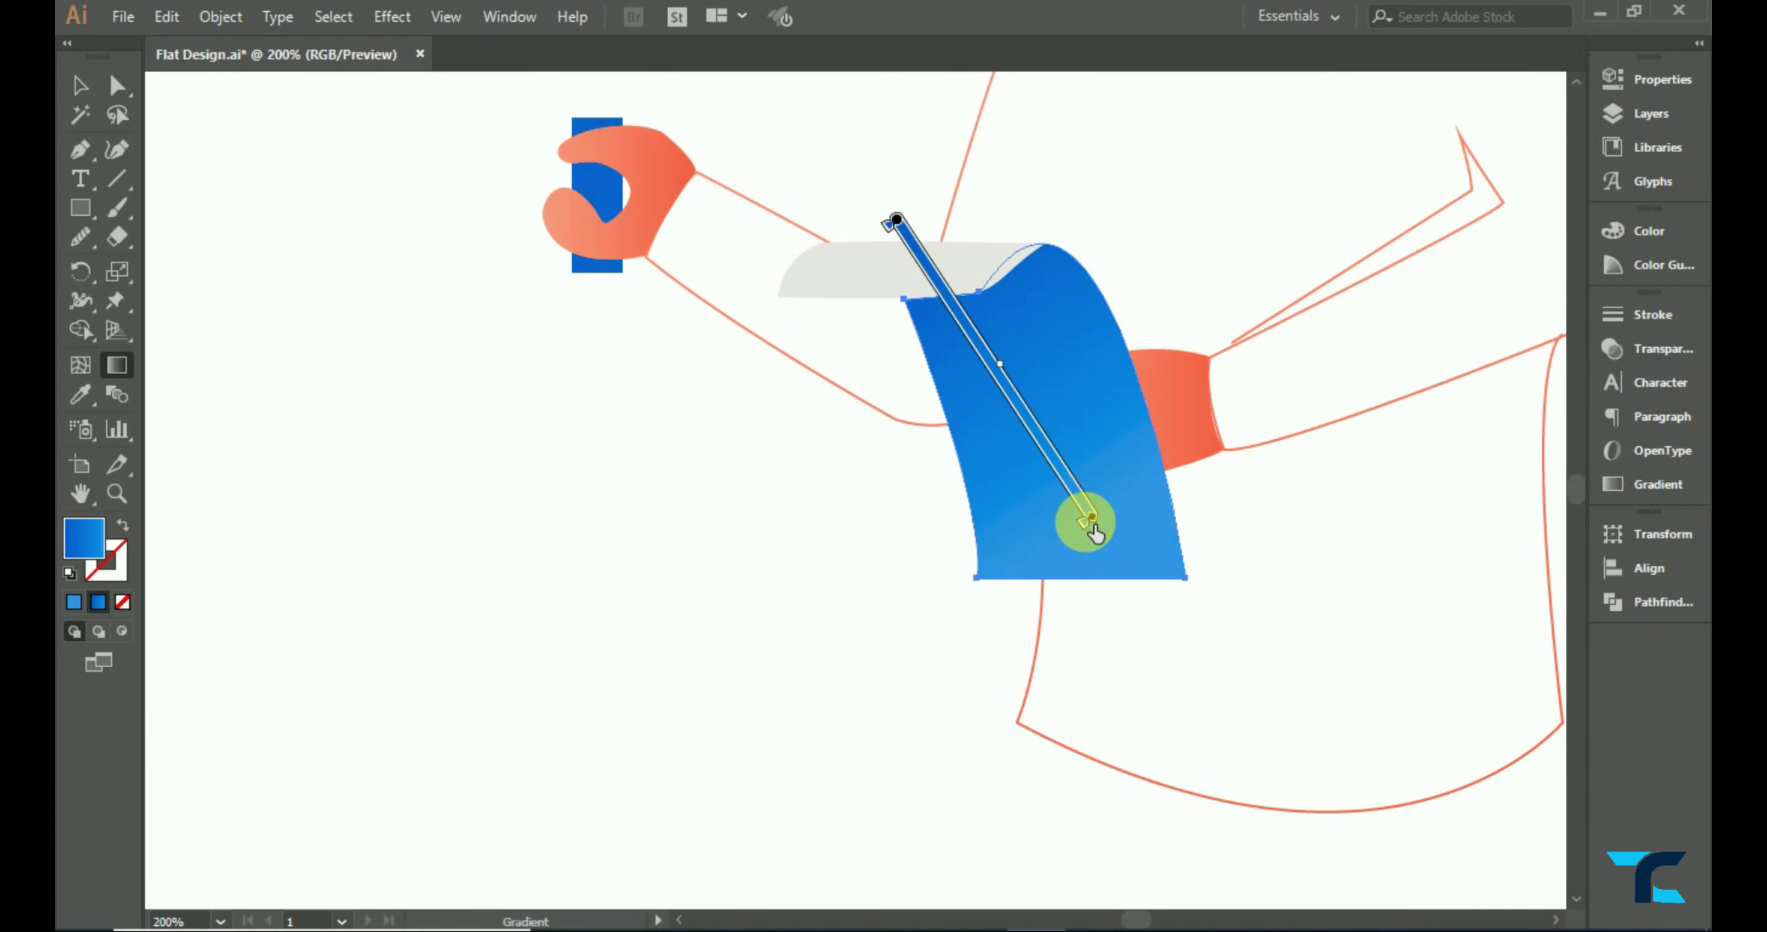
drag(1132, 606, 914, 222)
key(v)
- Give the grey clip a drop shadow: 60% opacity, offsets 1 and 4, dark grey colour
click(922, 277)
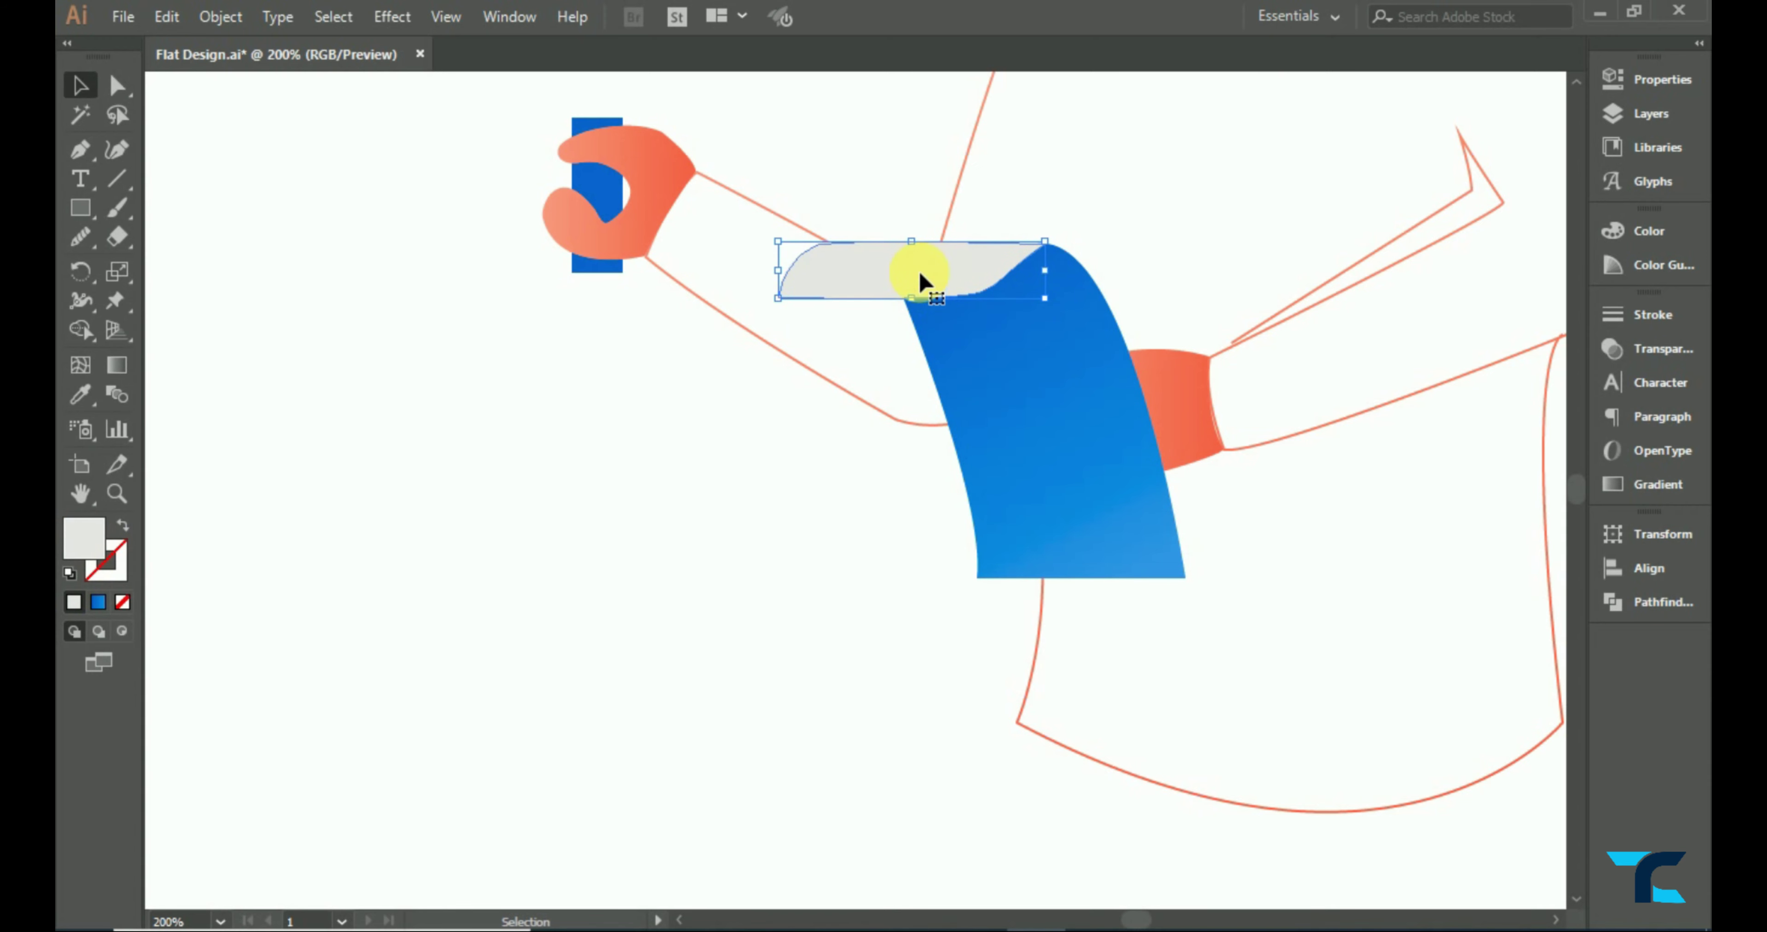
click(392, 16)
click(703, 293)
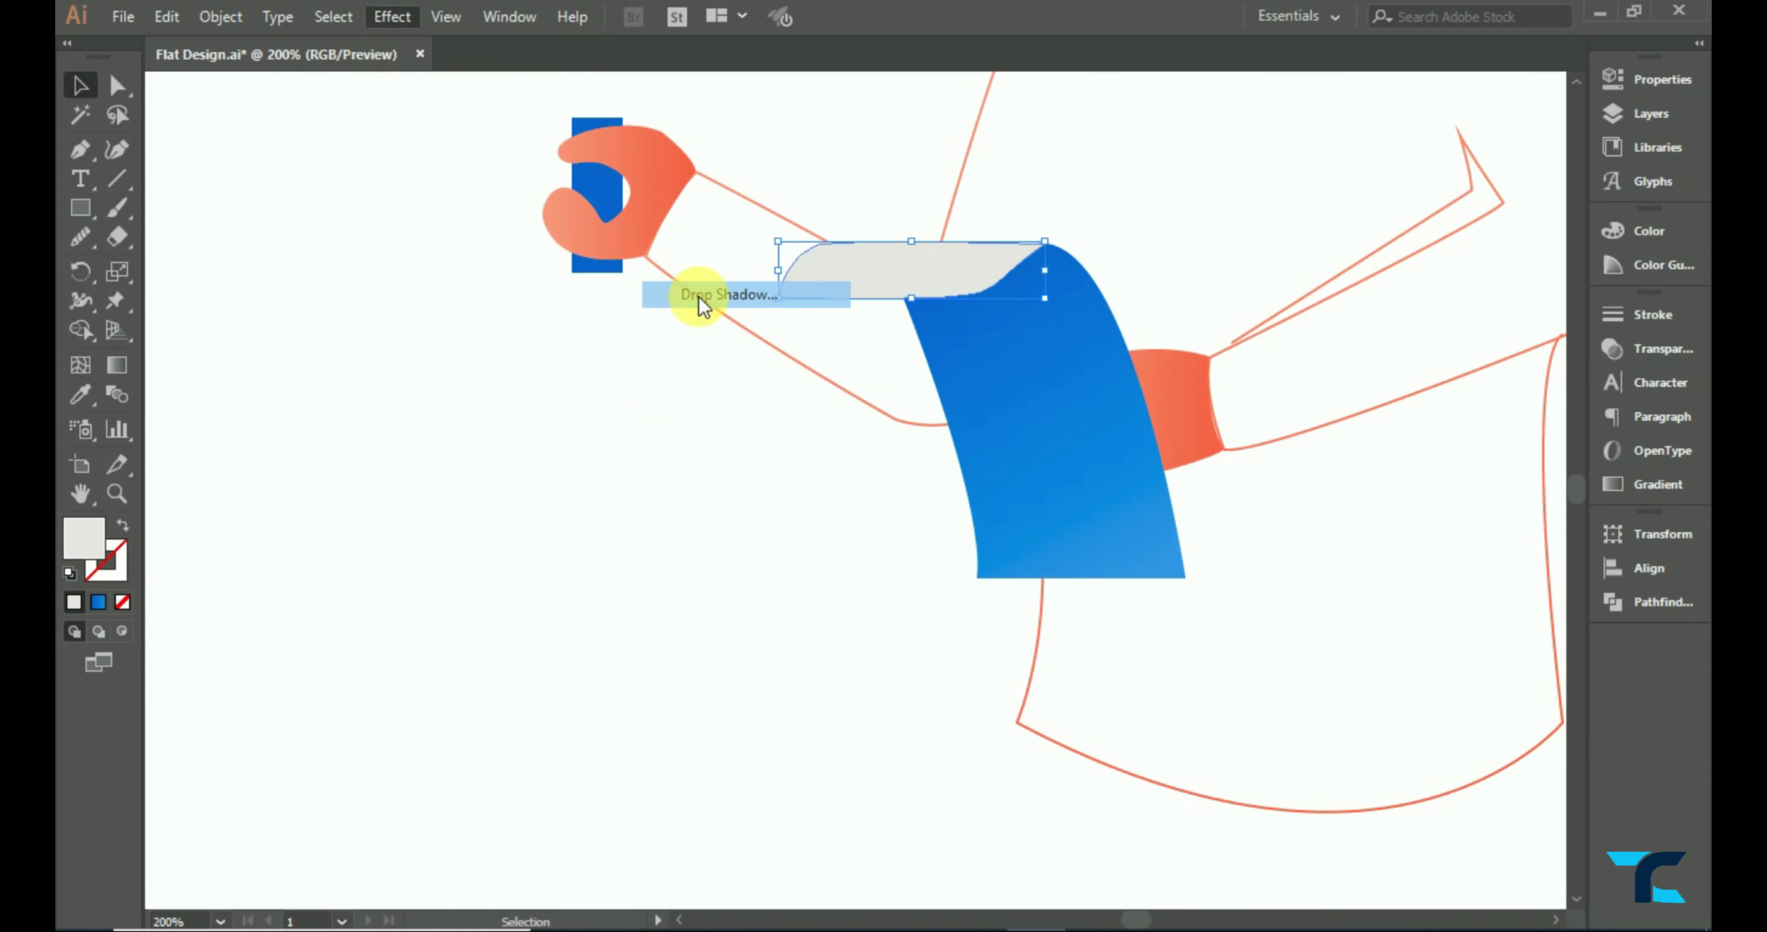
click(1251, 454)
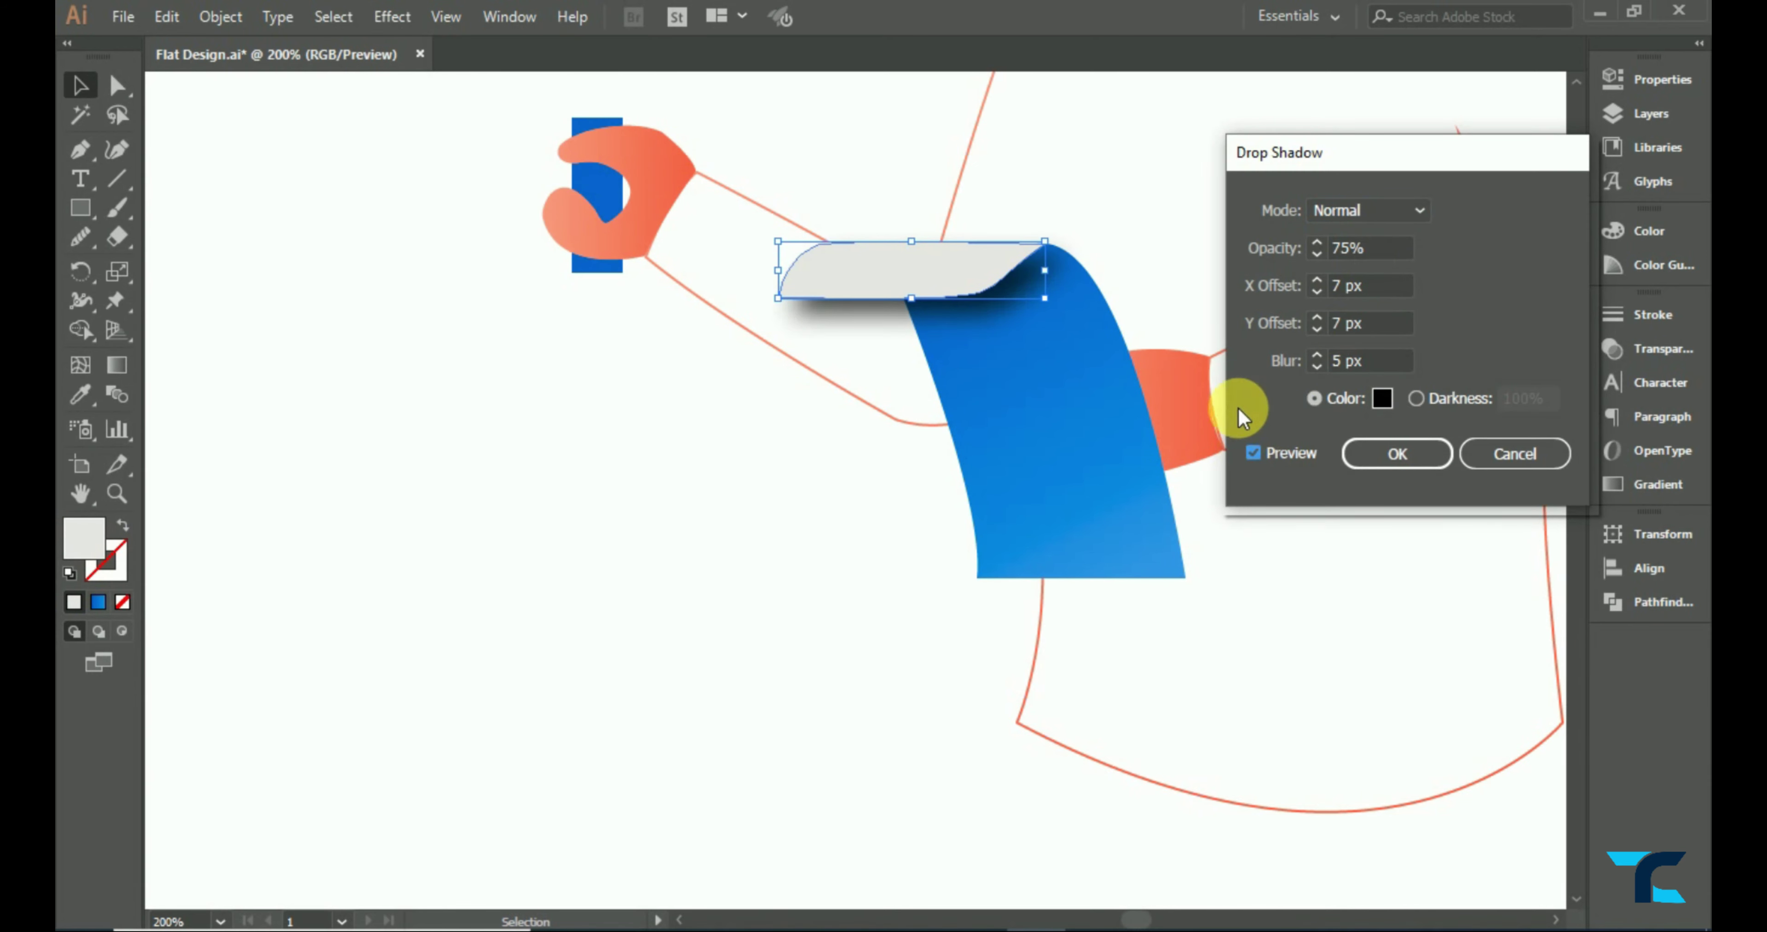
double_click(1350, 259)
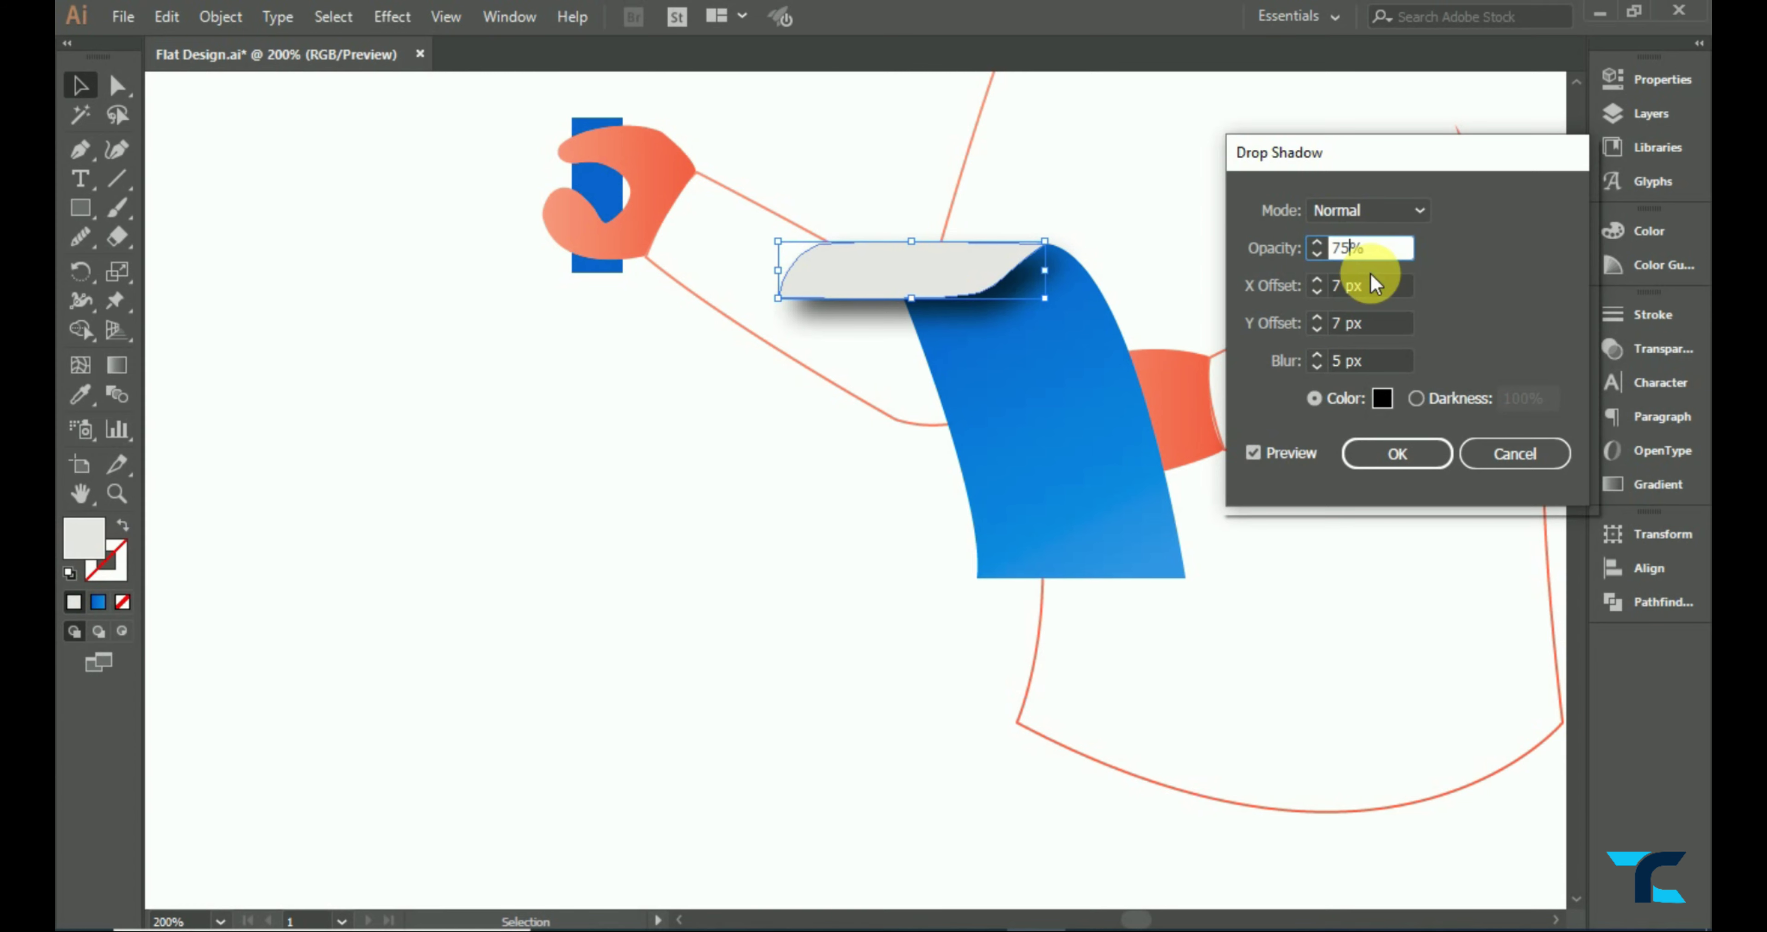
text(60)
key(Tab)
text(1)
key(Tab)
text(4)
key(Tab)
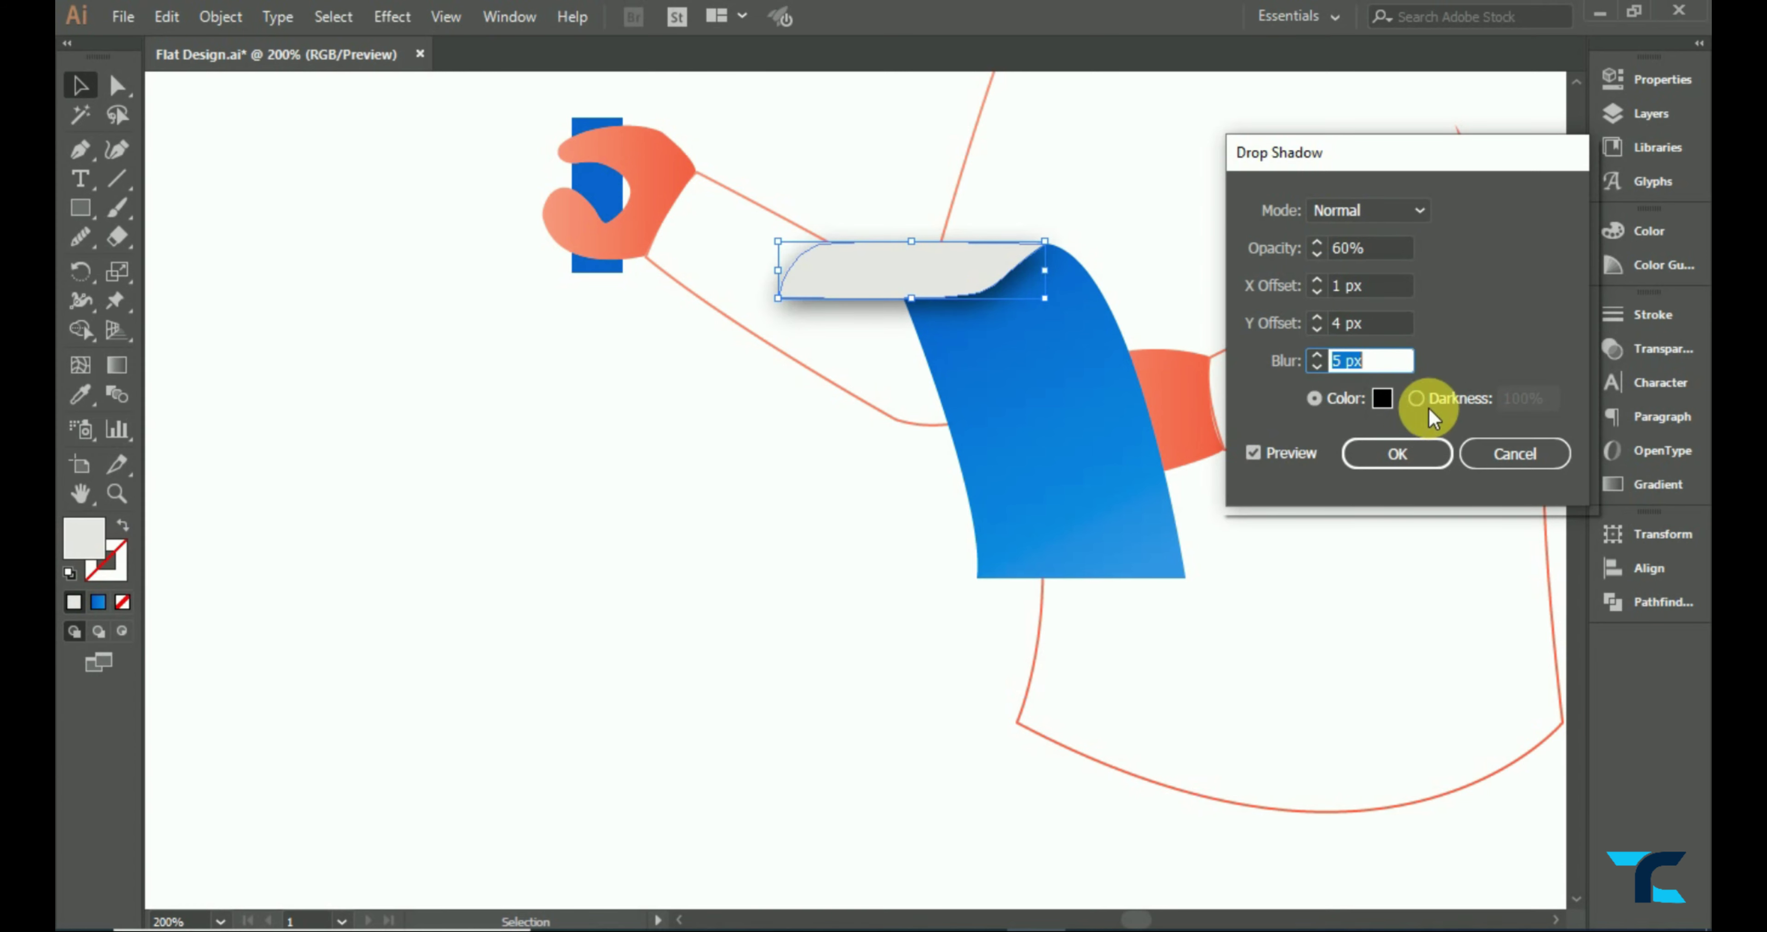
click(1399, 400)
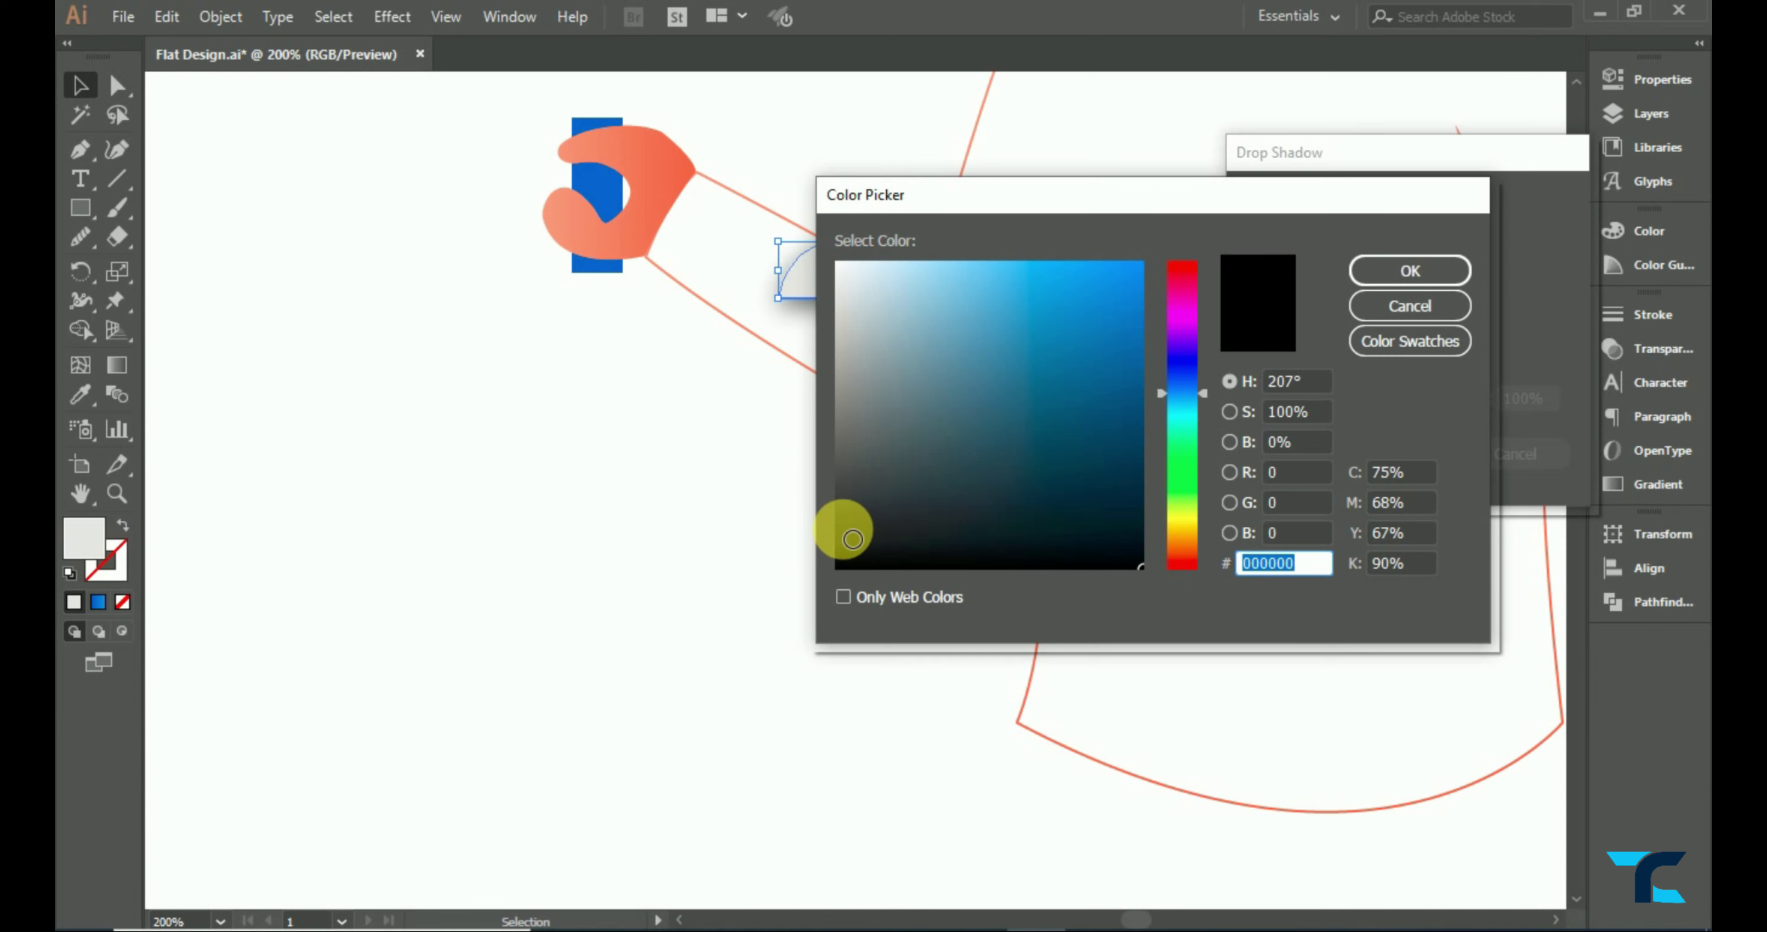
click(843, 494)
click(1440, 269)
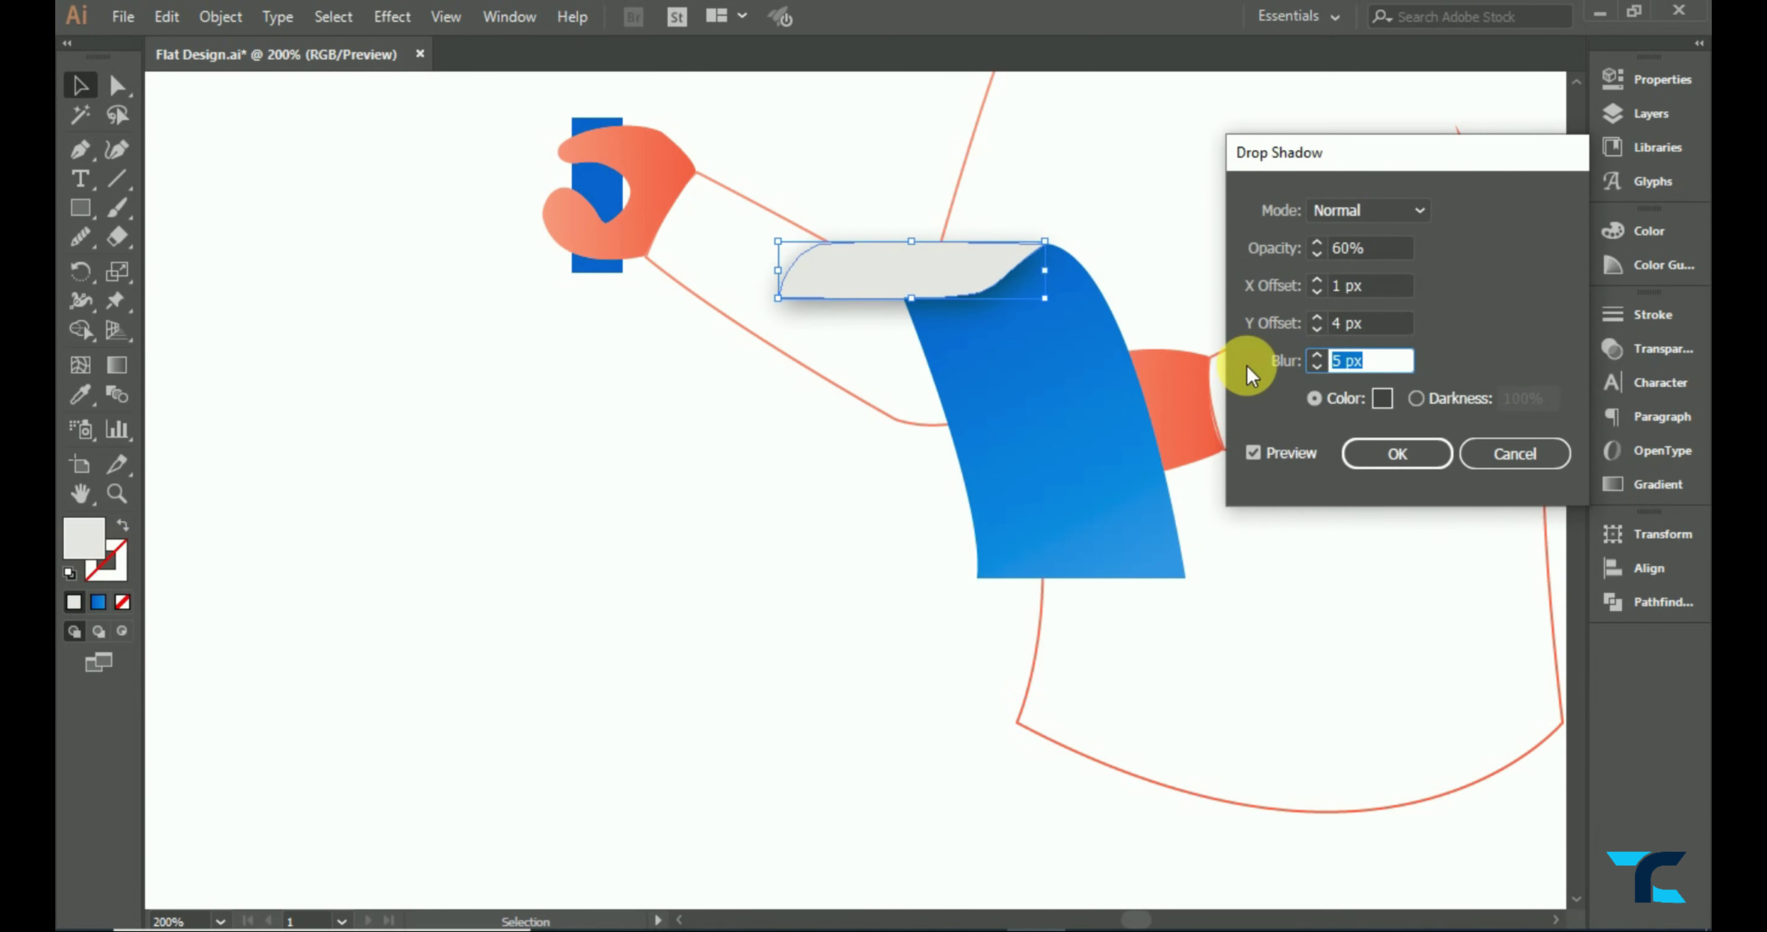
click(1380, 459)
- Apply the same drop shadow to the blue board
click(1057, 399)
click(892, 566)
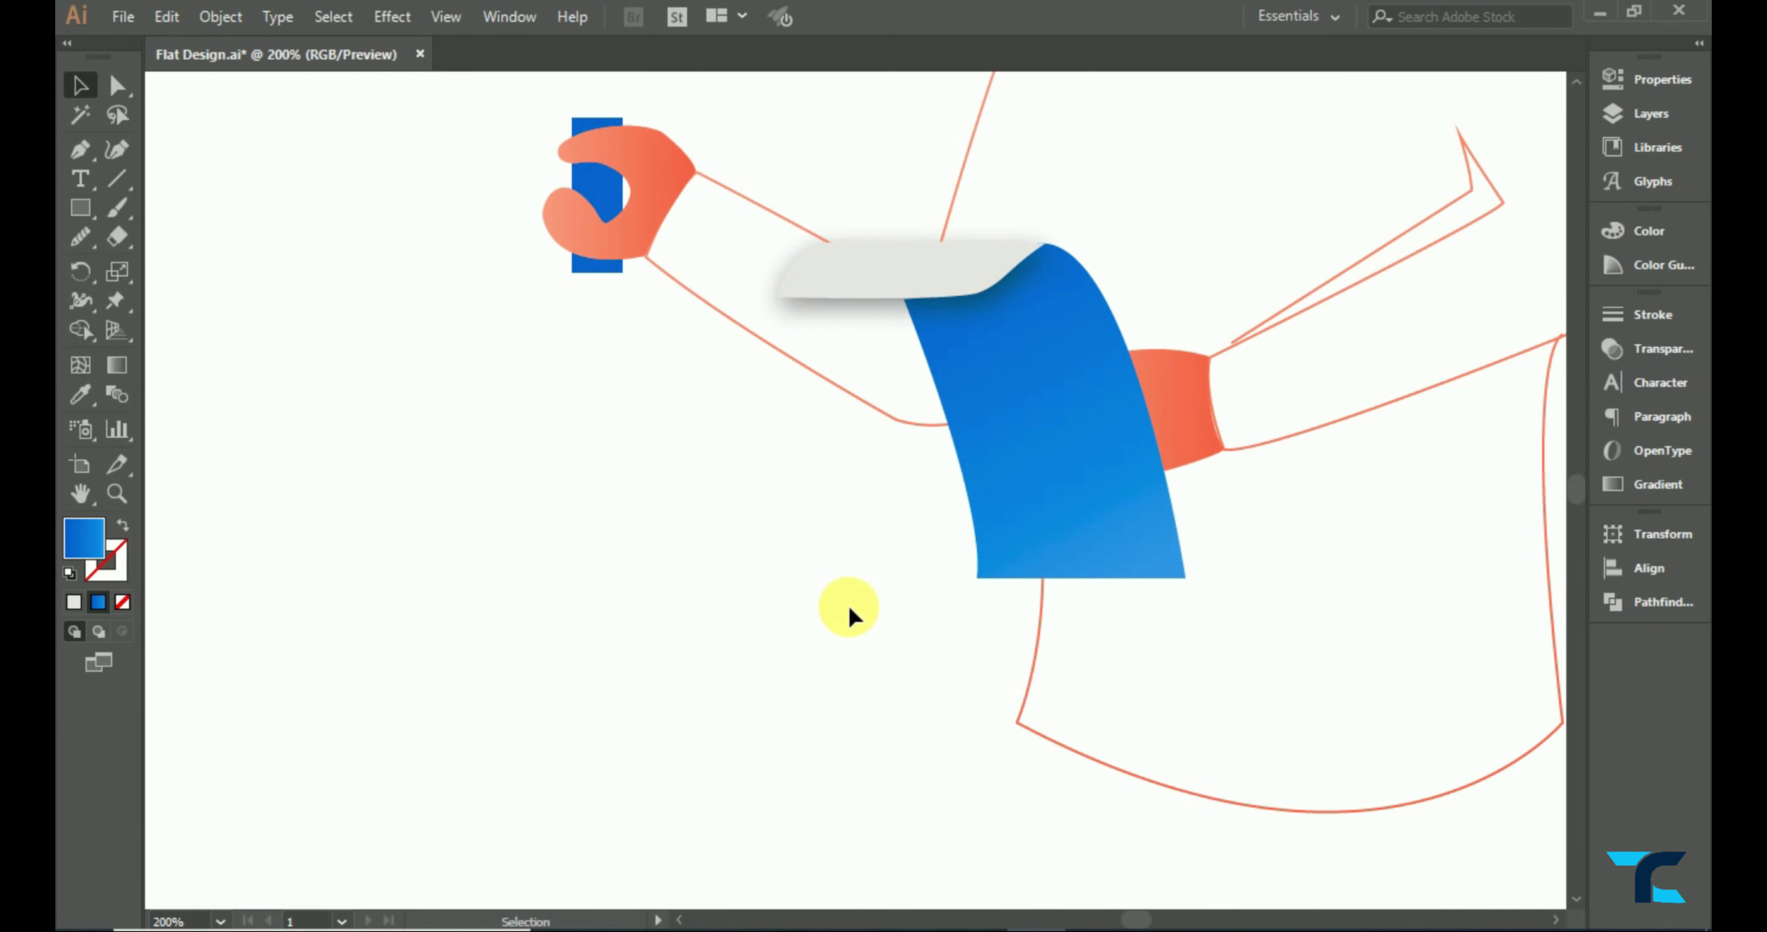
click(1052, 511)
click(392, 16)
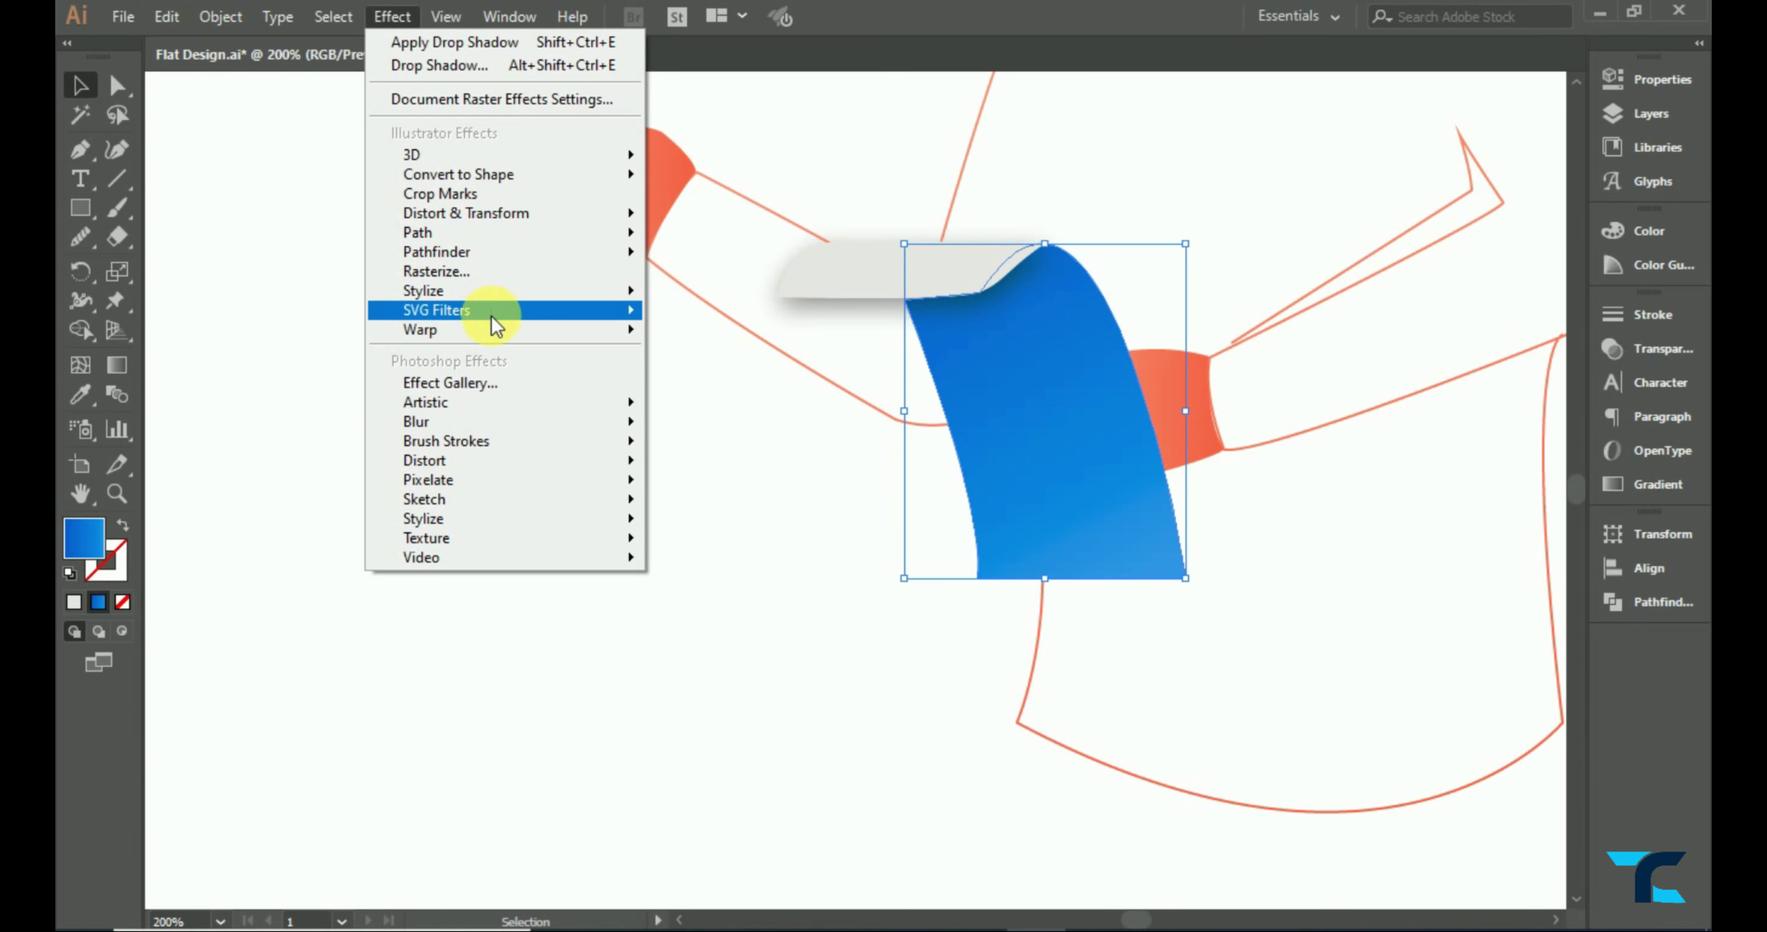
click(749, 291)
click(1252, 452)
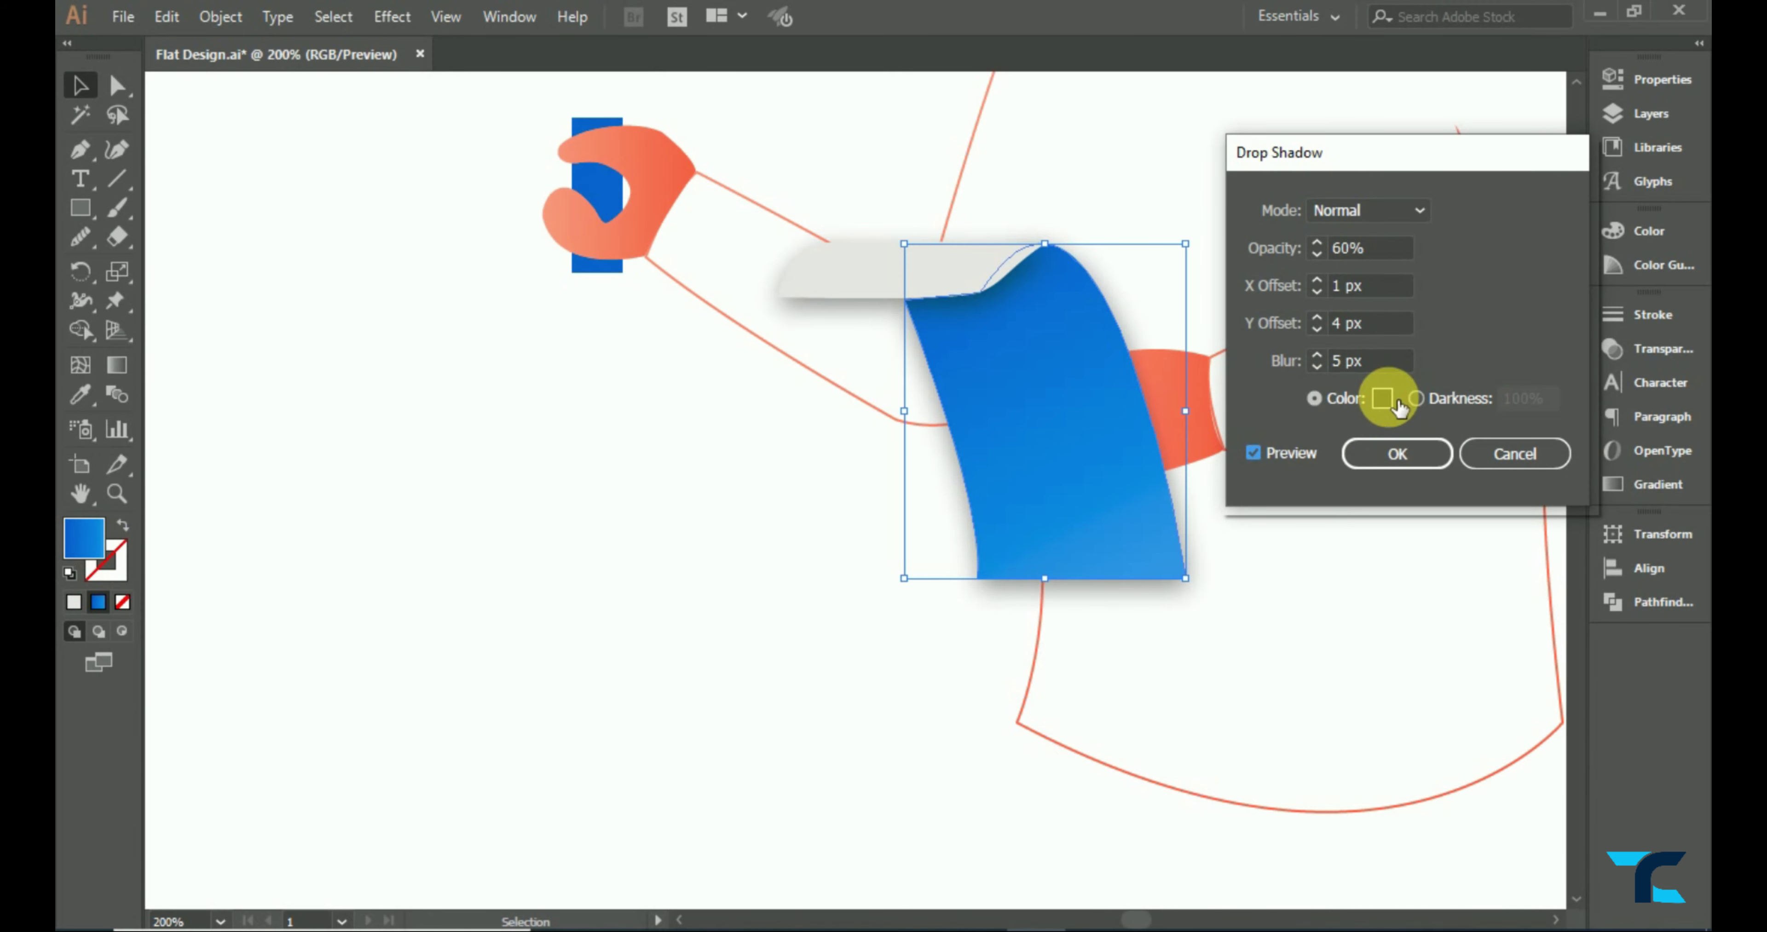
click(1397, 453)
click(820, 503)
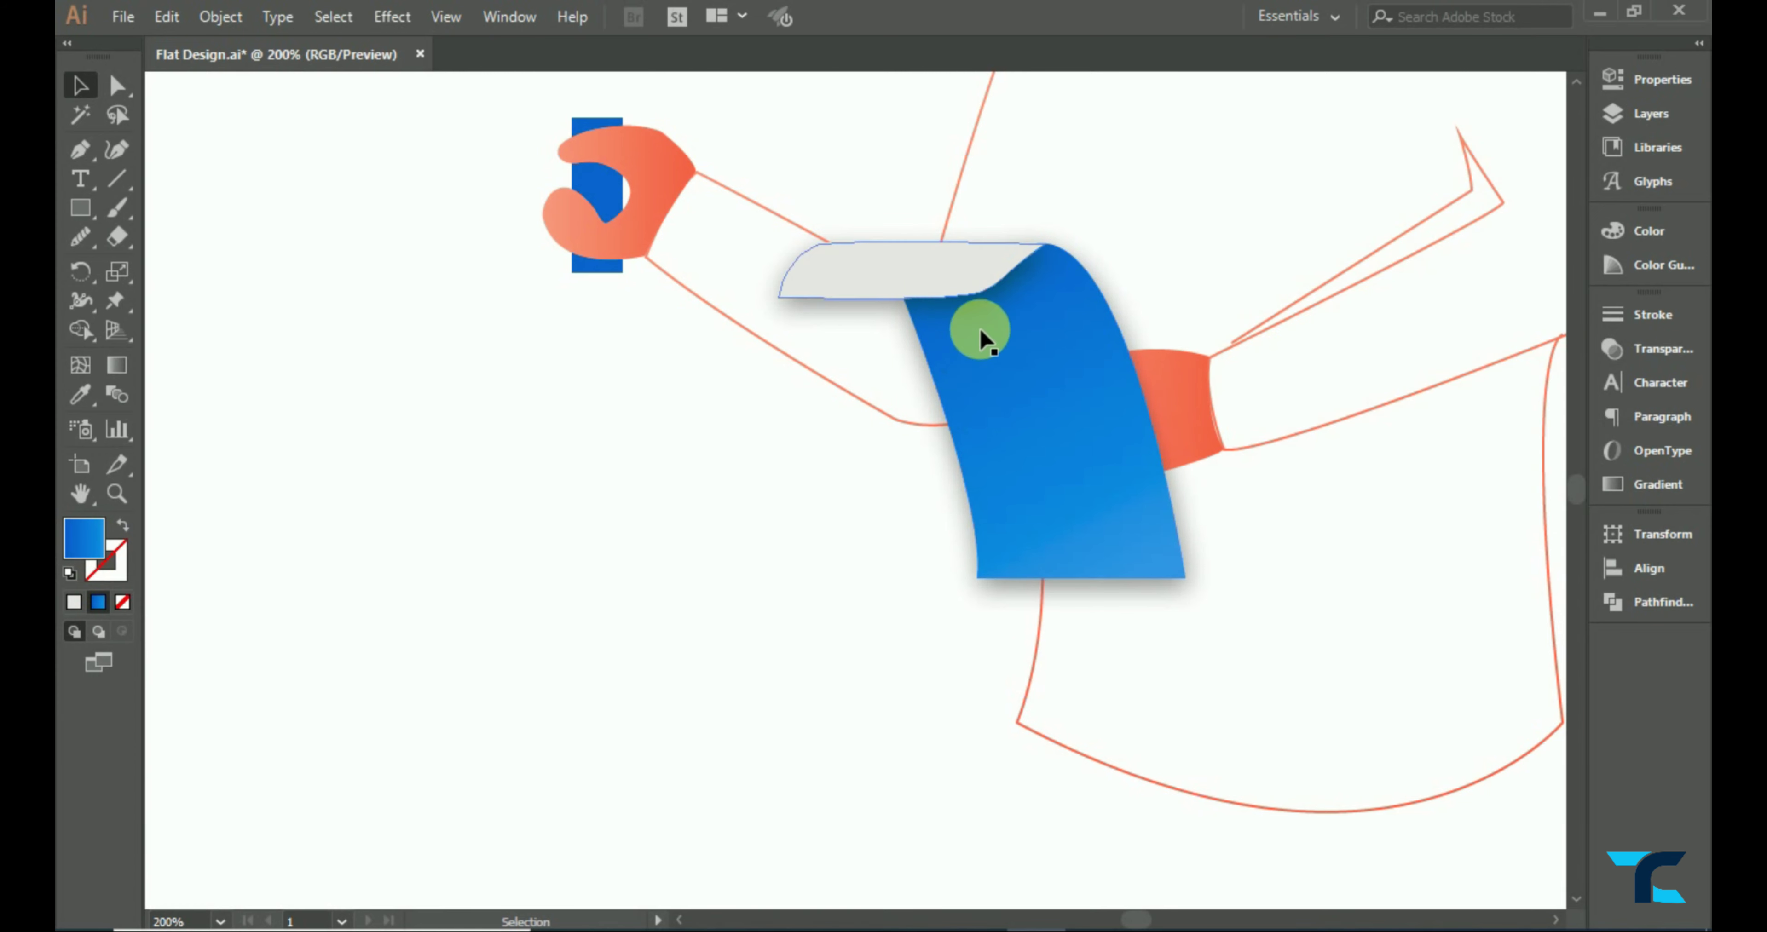
- Merge the clip and board overlap area into the blue board with Shape Builder
drag(1050, 341, 1046, 339)
click(80, 330)
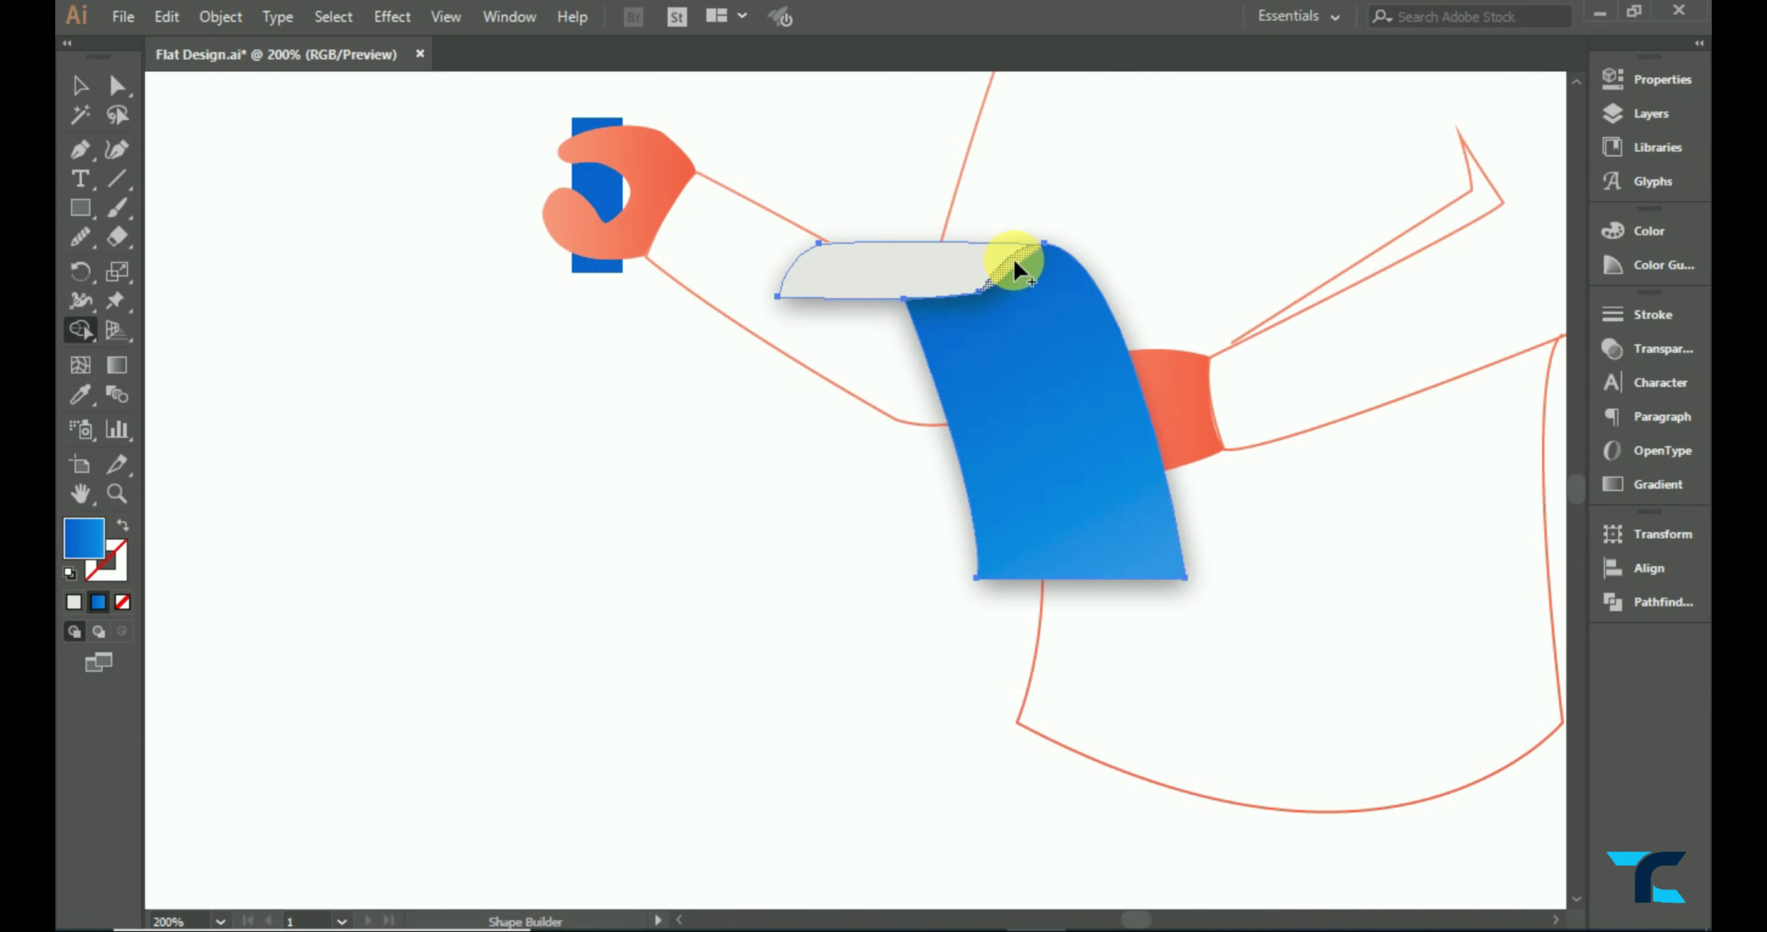
drag(1013, 264, 1030, 314)
click(80, 85)
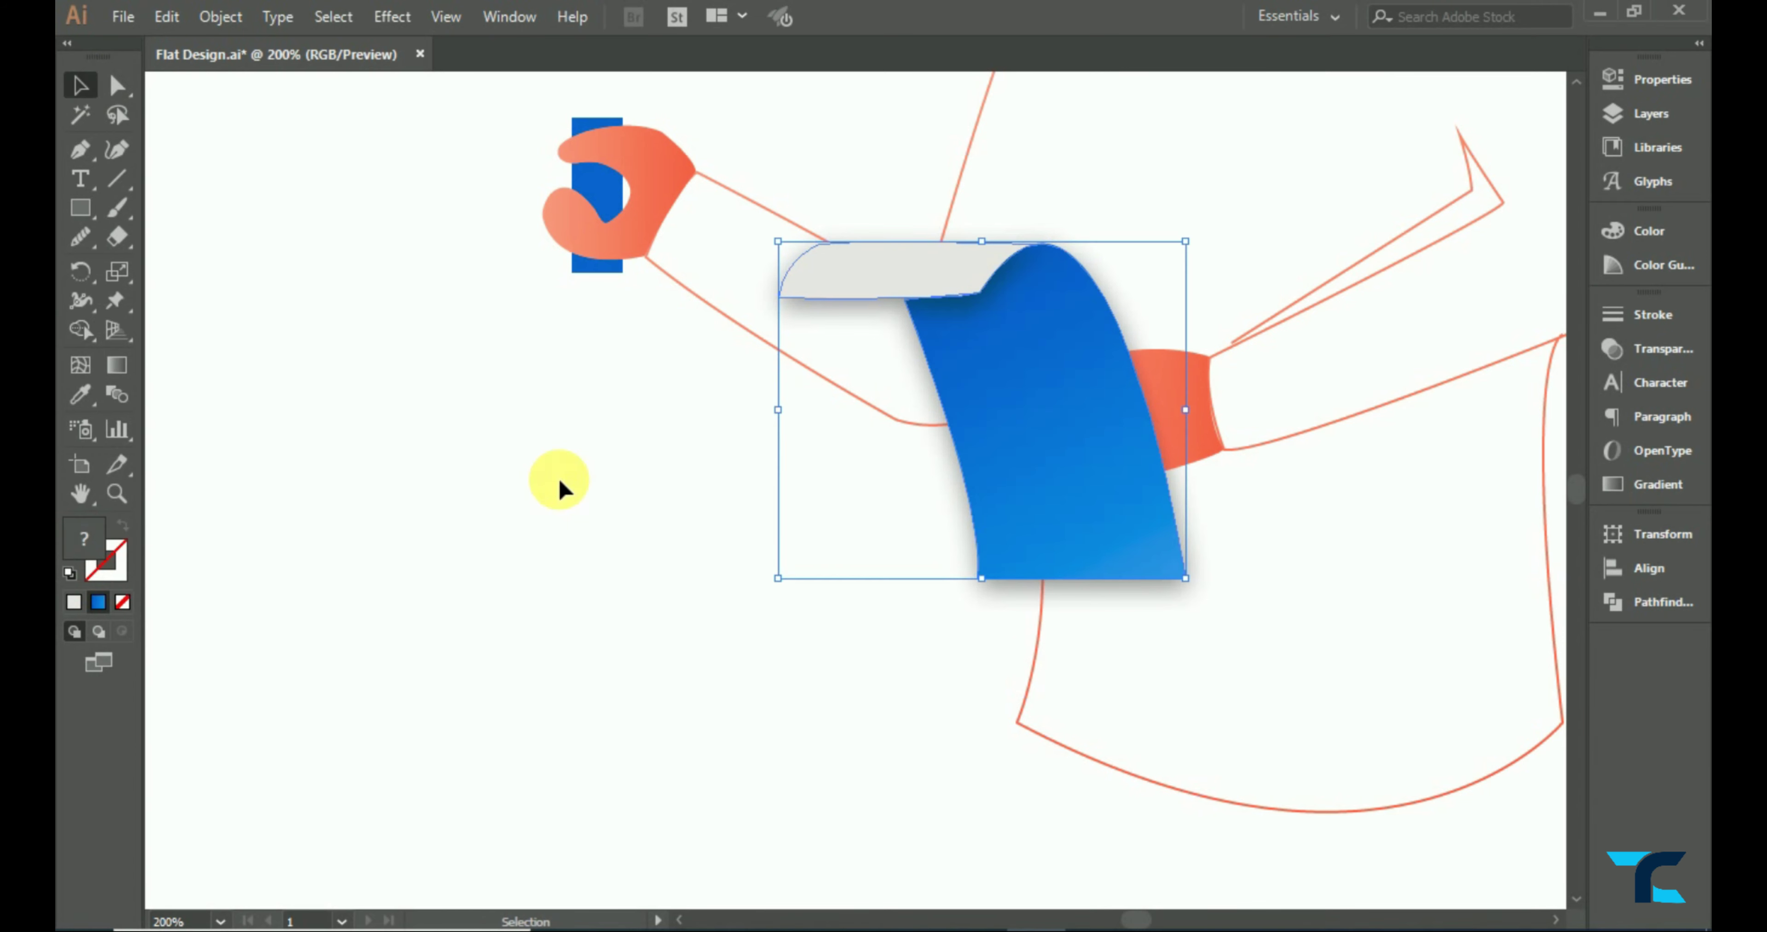
click(641, 490)
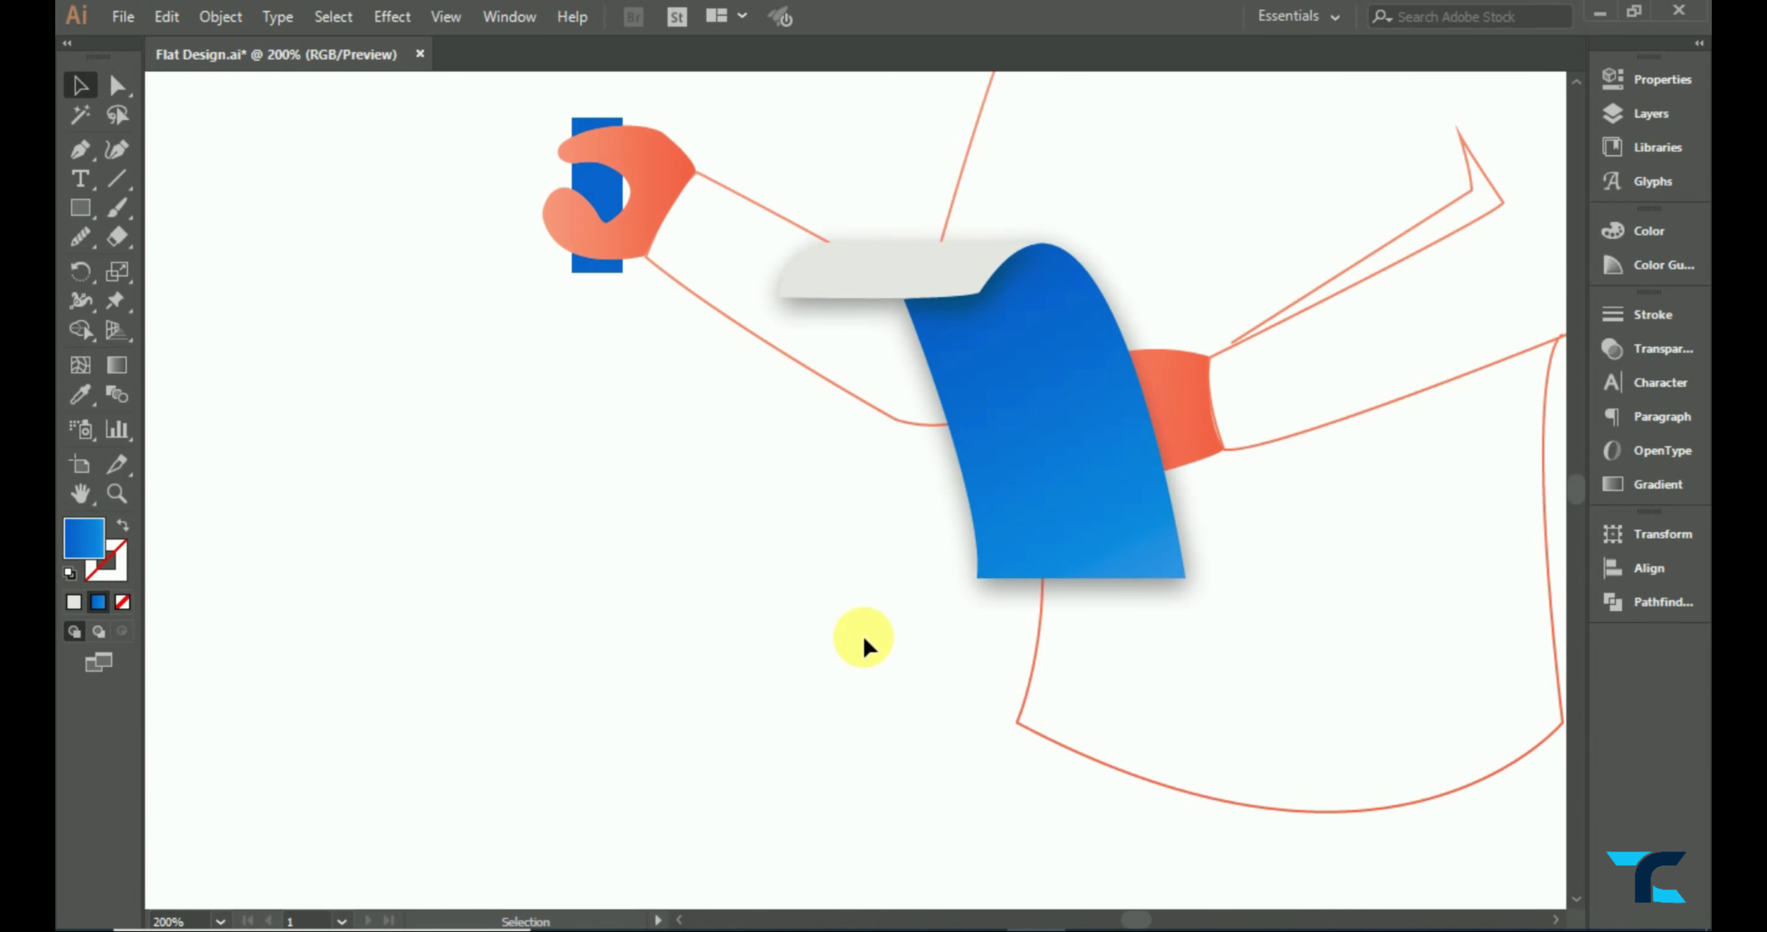
key(ctrl+0)
- Pen the tapered cone shape beneath the pencil's blue body
alt+scroll(1116, 375, up, 1)
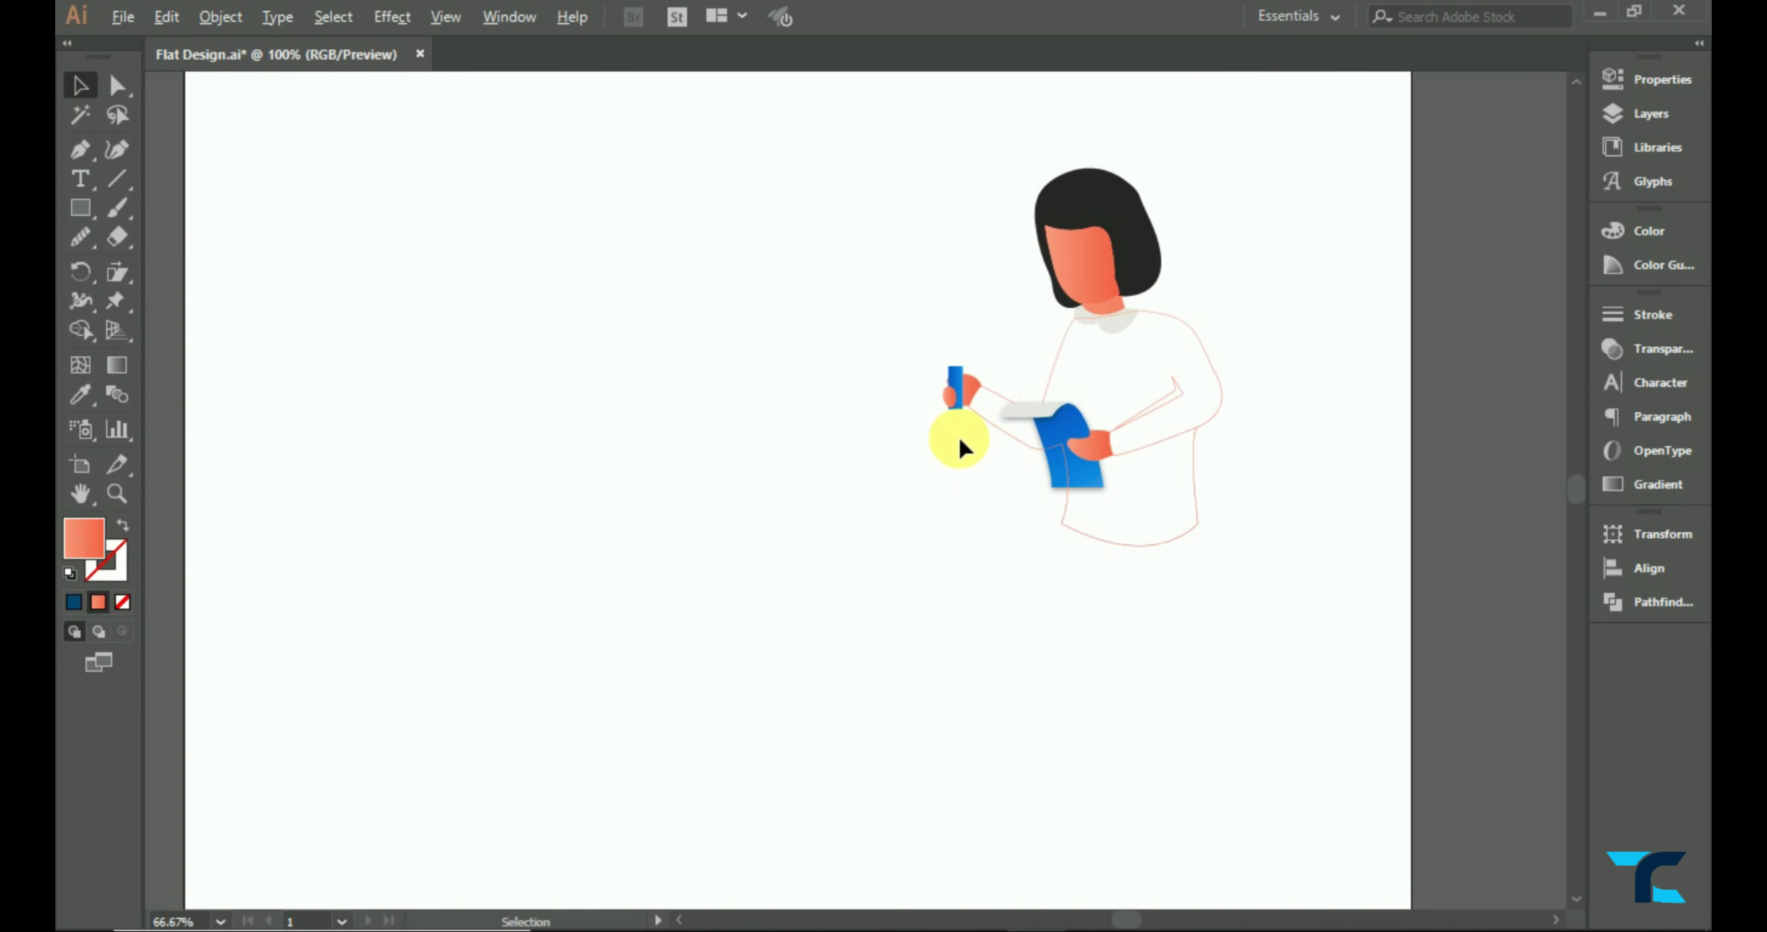
scroll(967, 414, up, 4)
click(77, 151)
scroll(946, 381, up, 3)
click(738, 381)
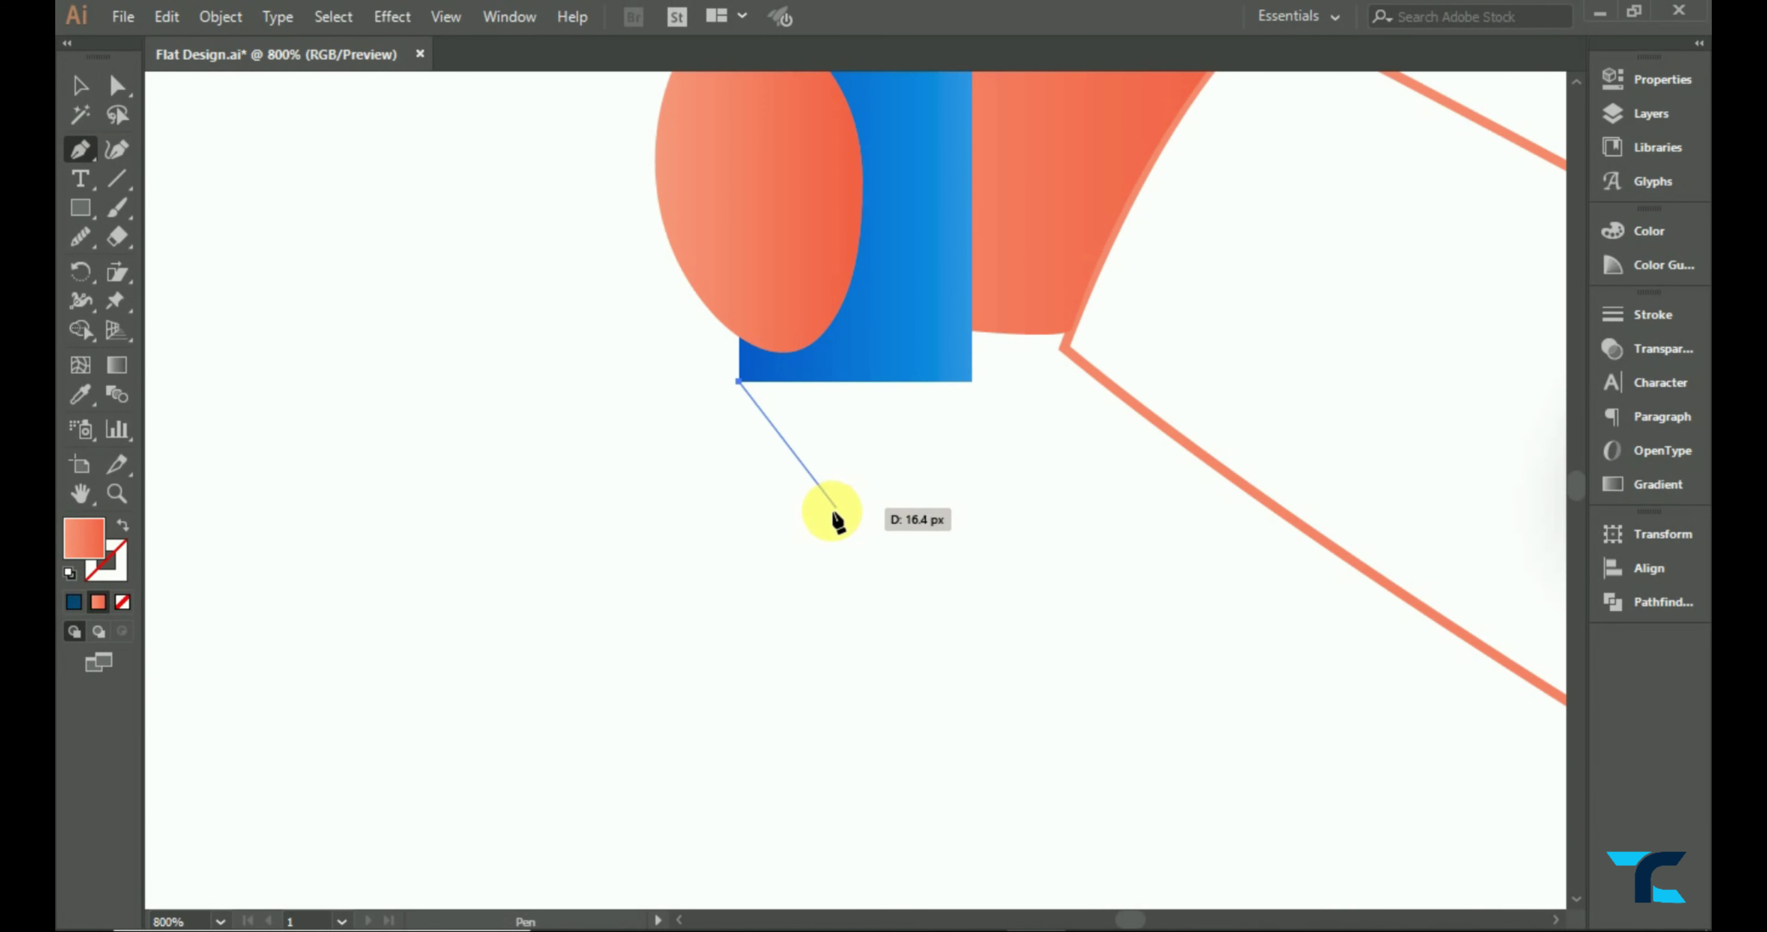
click(826, 516)
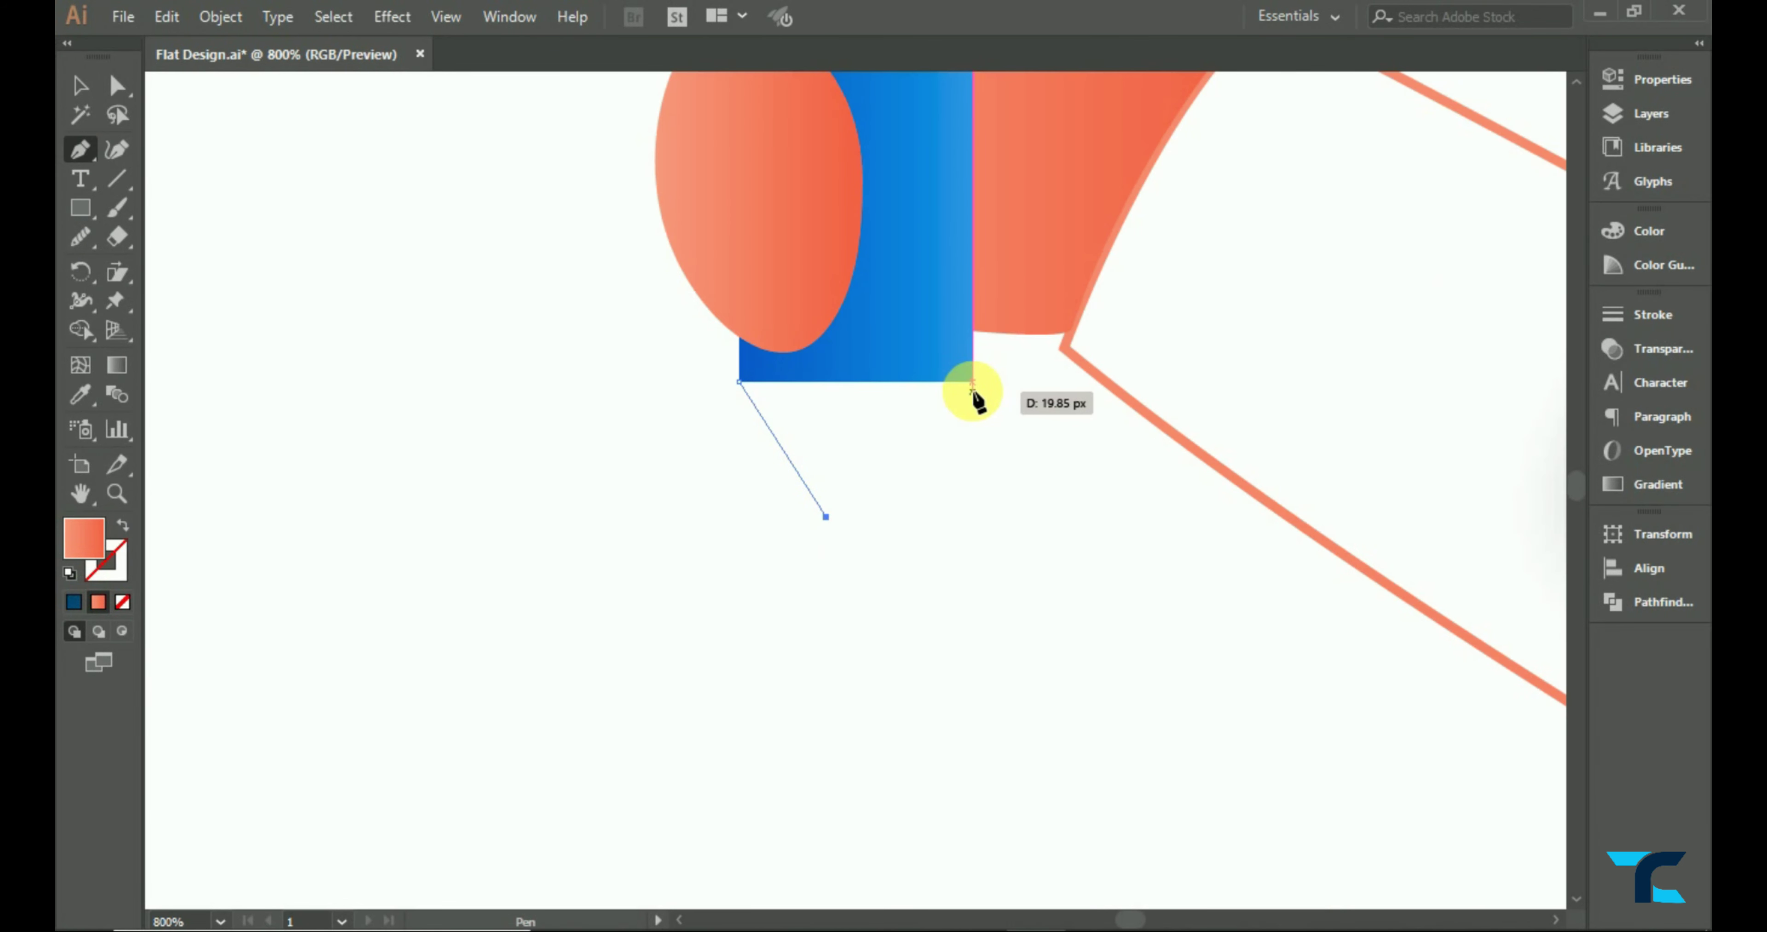
click(971, 381)
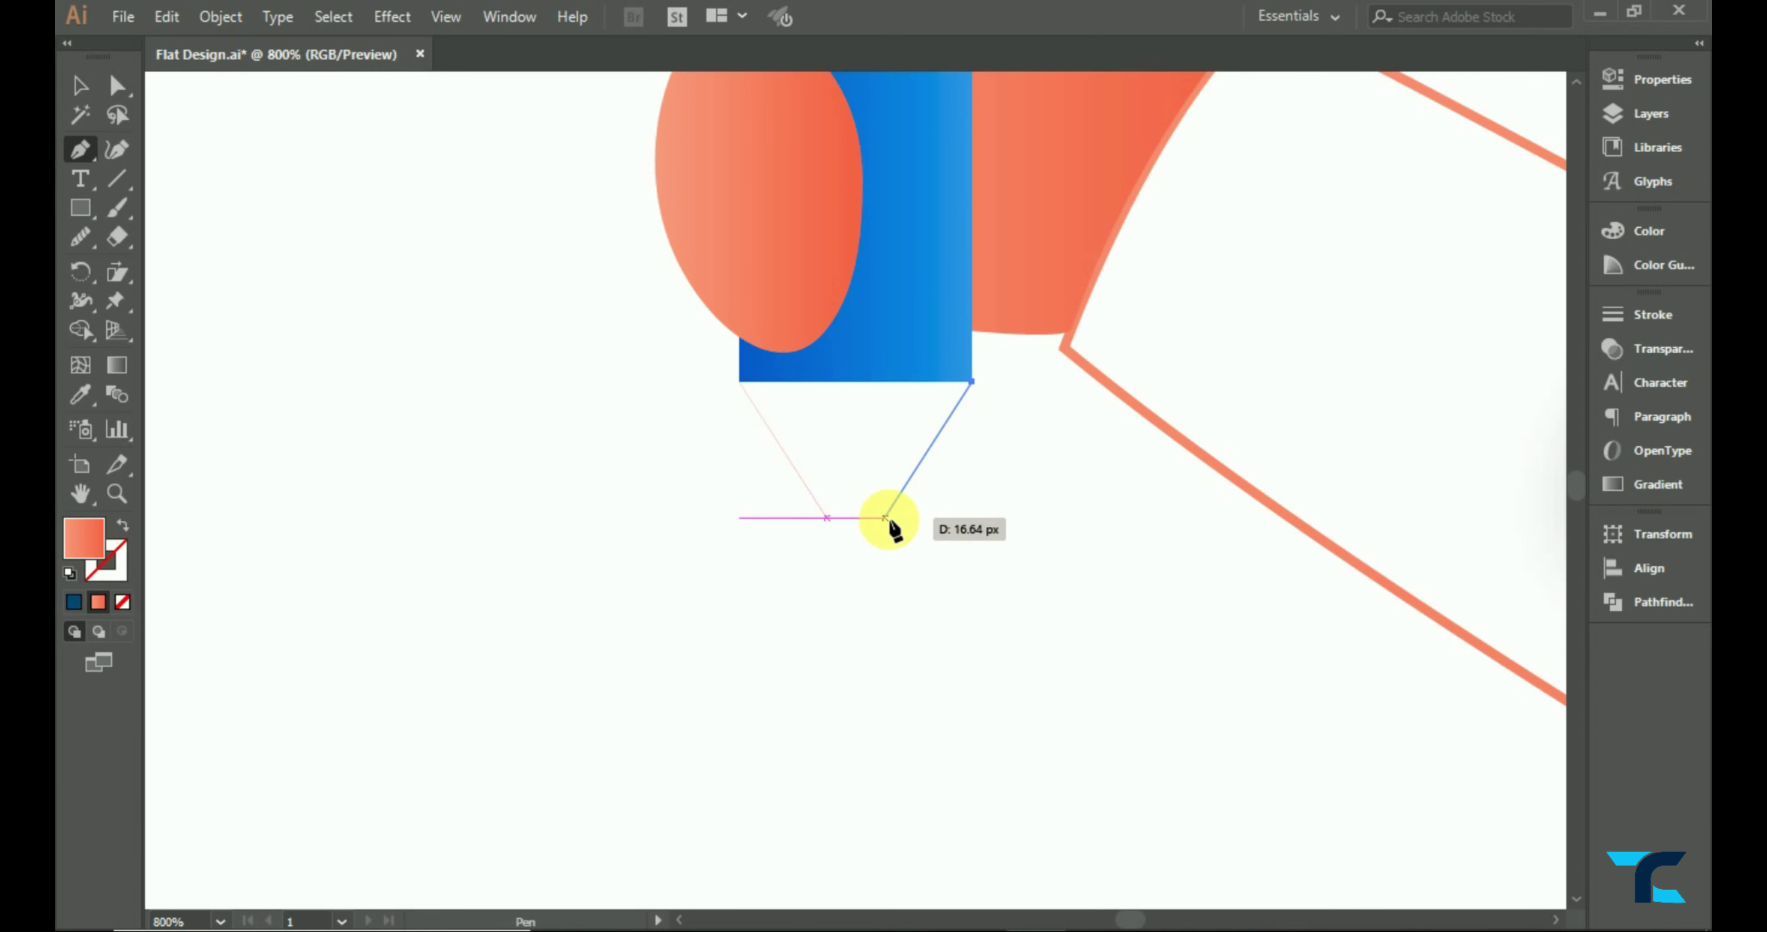
click(894, 519)
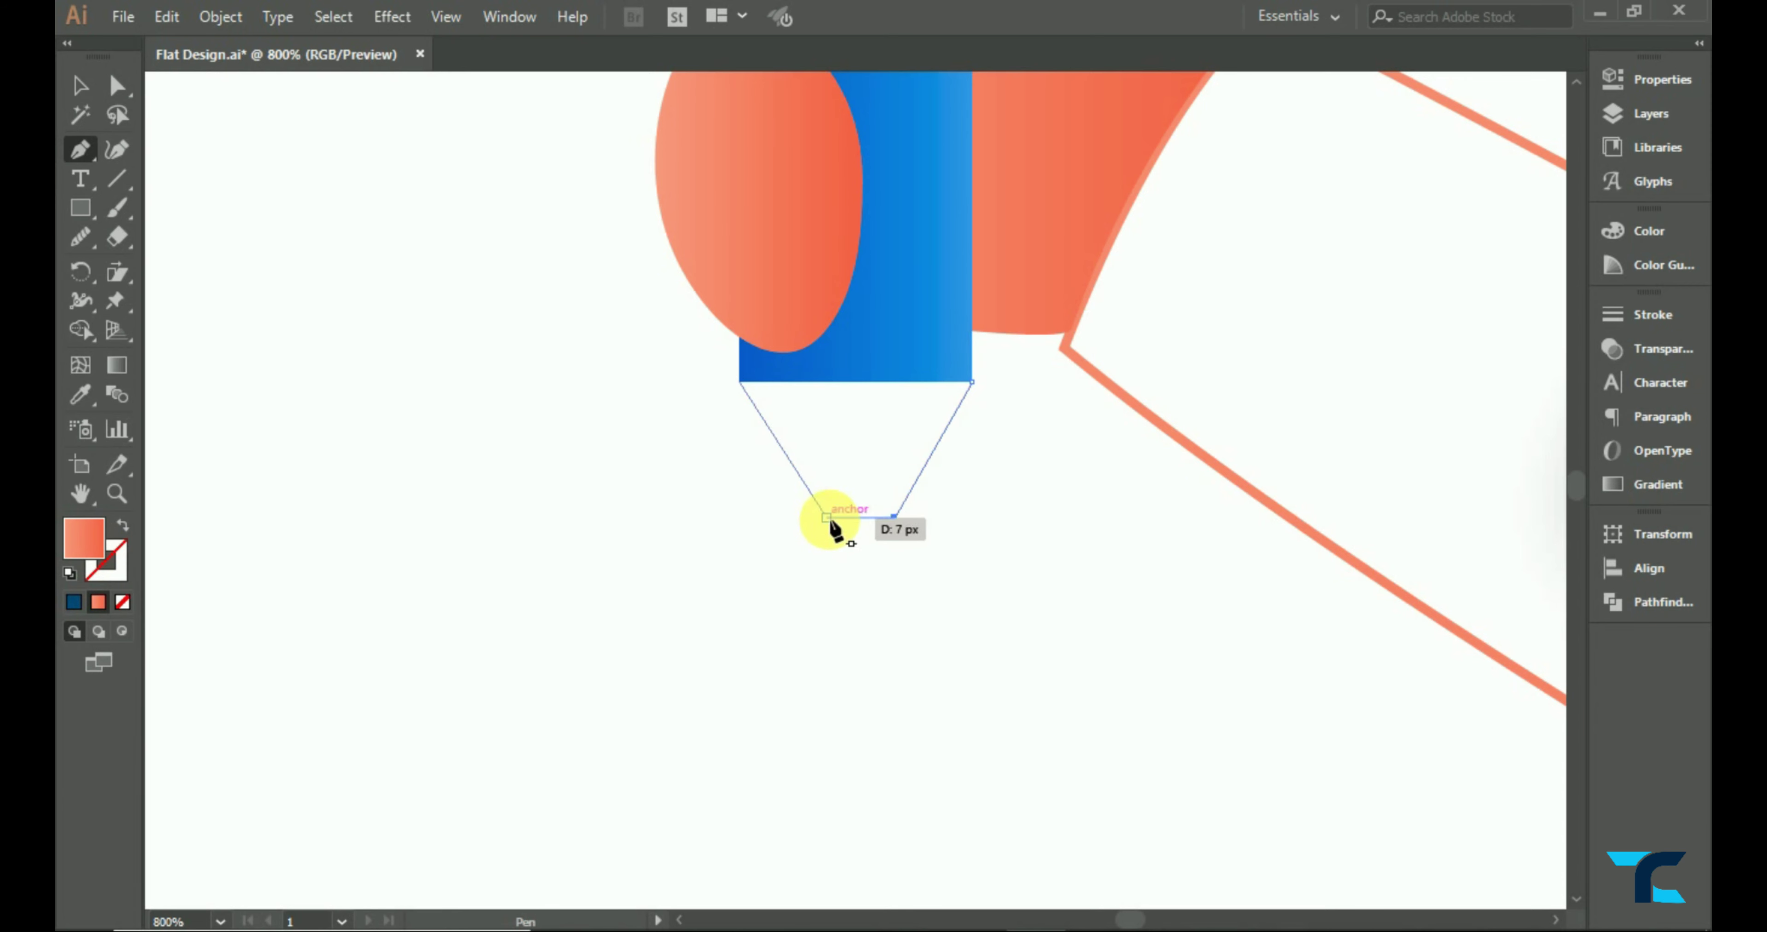
click(826, 516)
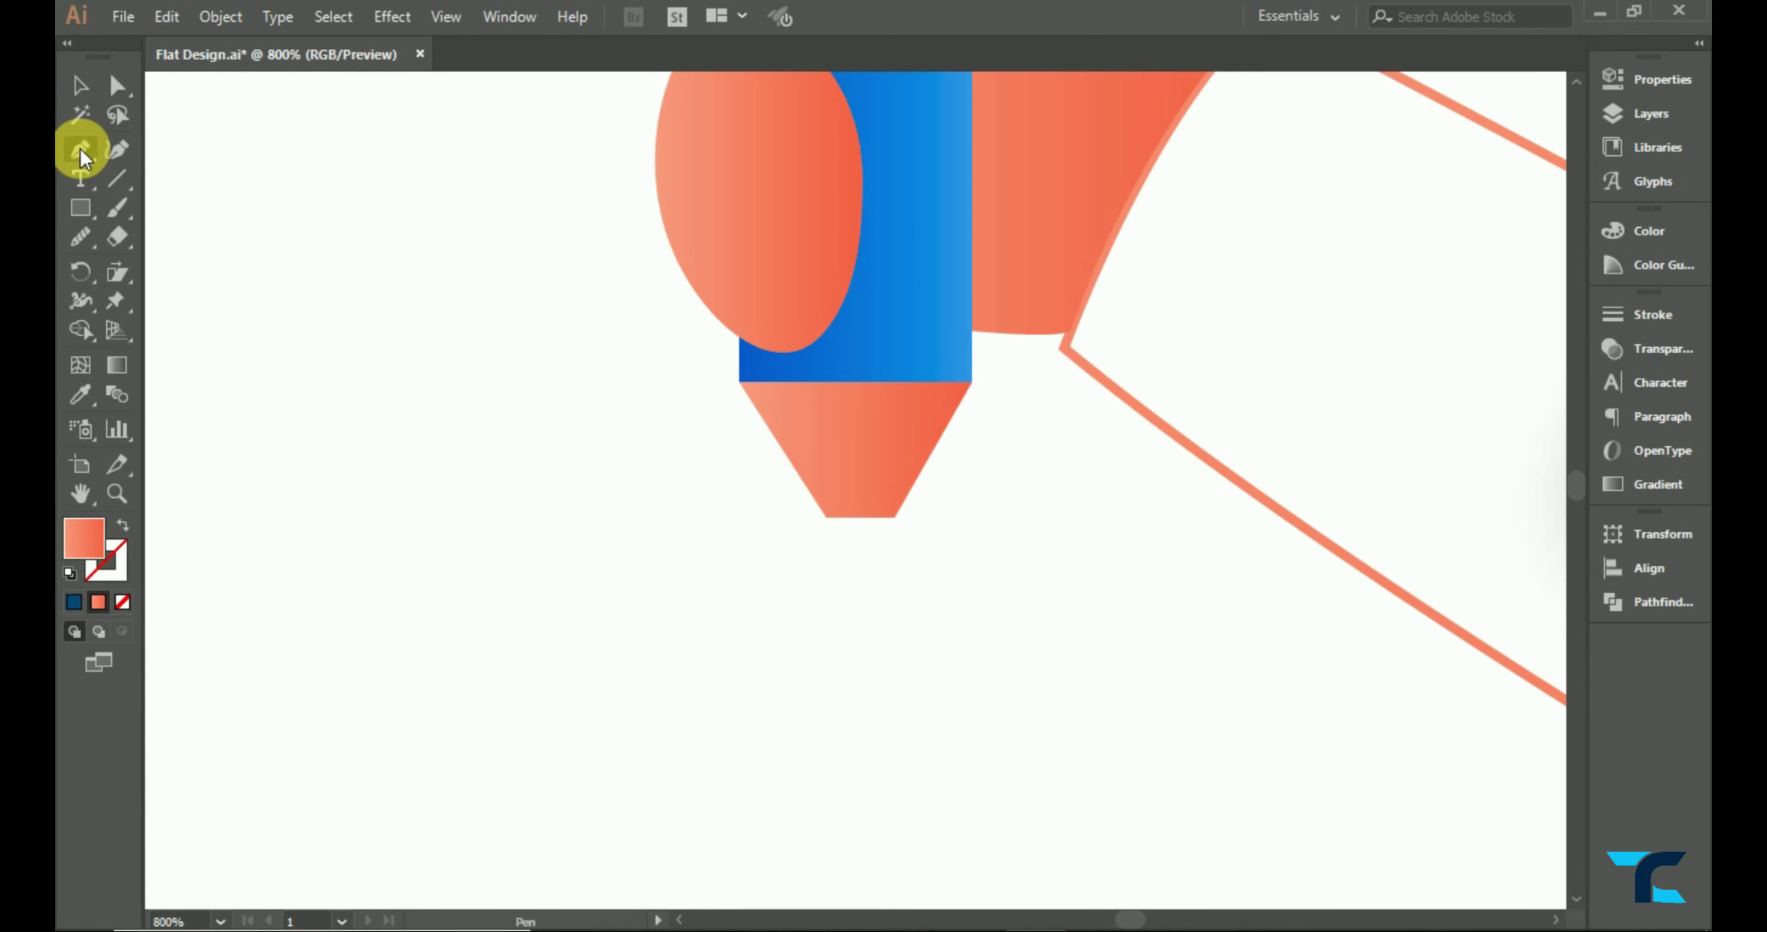
- Draw a small triangular tip below the cone and fill it with the pencil body's blue
click(826, 517)
click(865, 566)
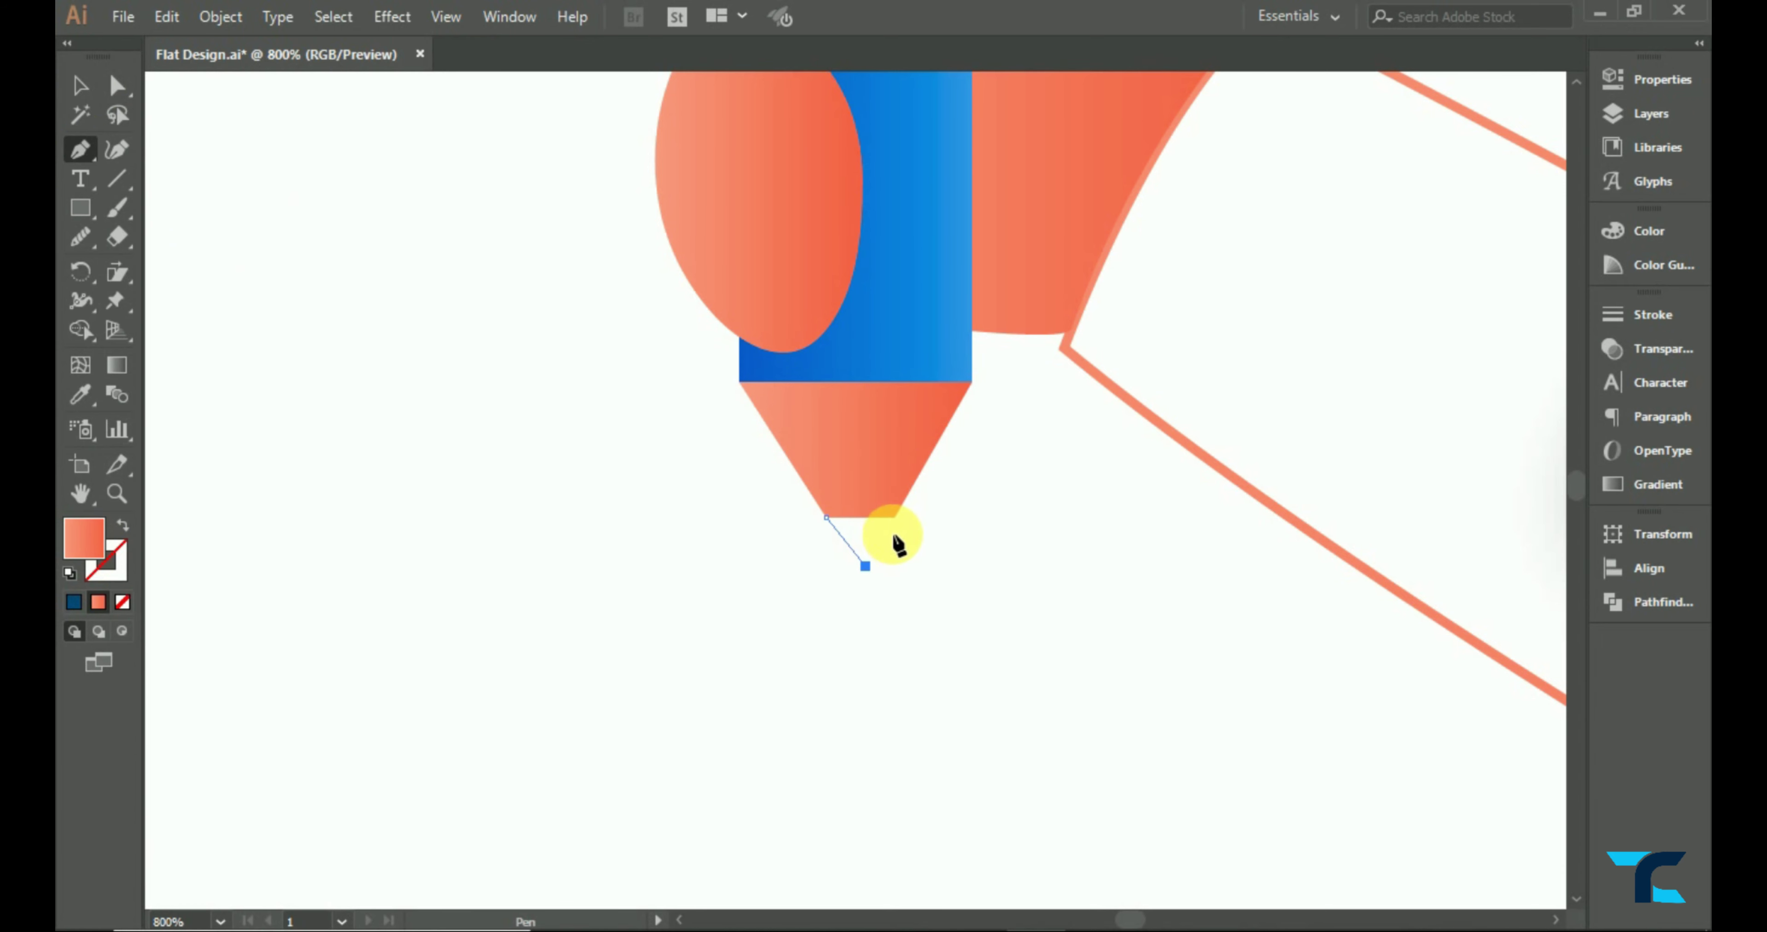
click(894, 519)
click(825, 517)
key(i)
click(903, 264)
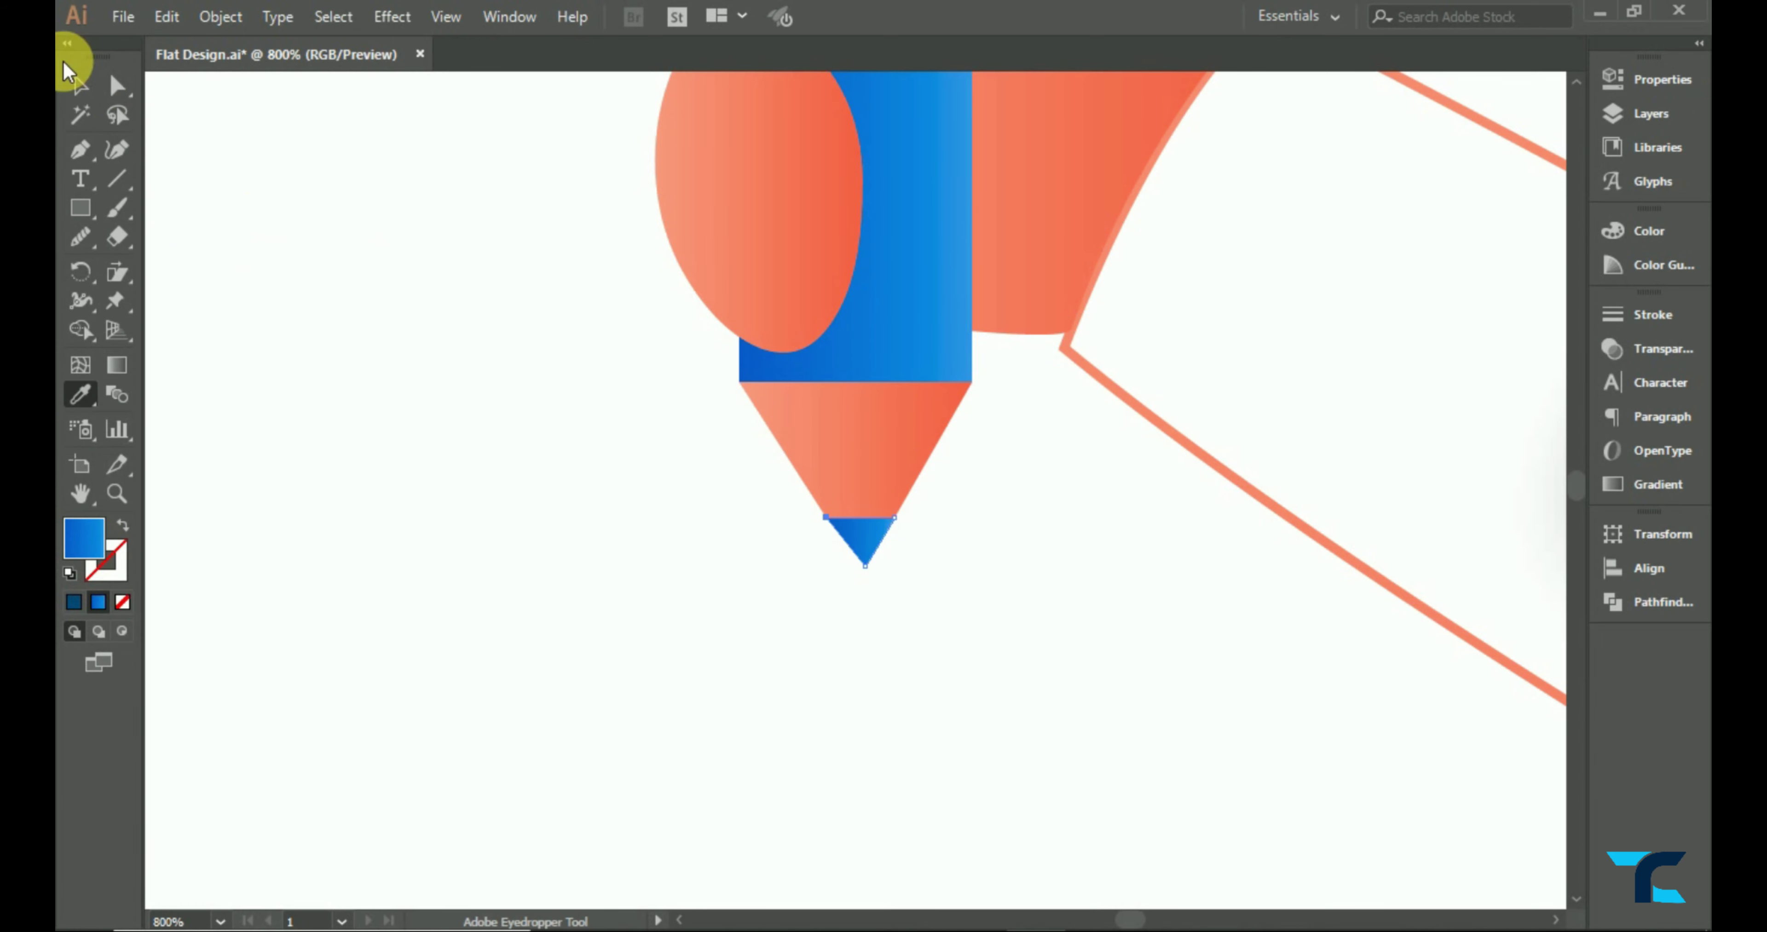
click(80, 85)
click(912, 433)
scroll(1028, 597, down, 3)
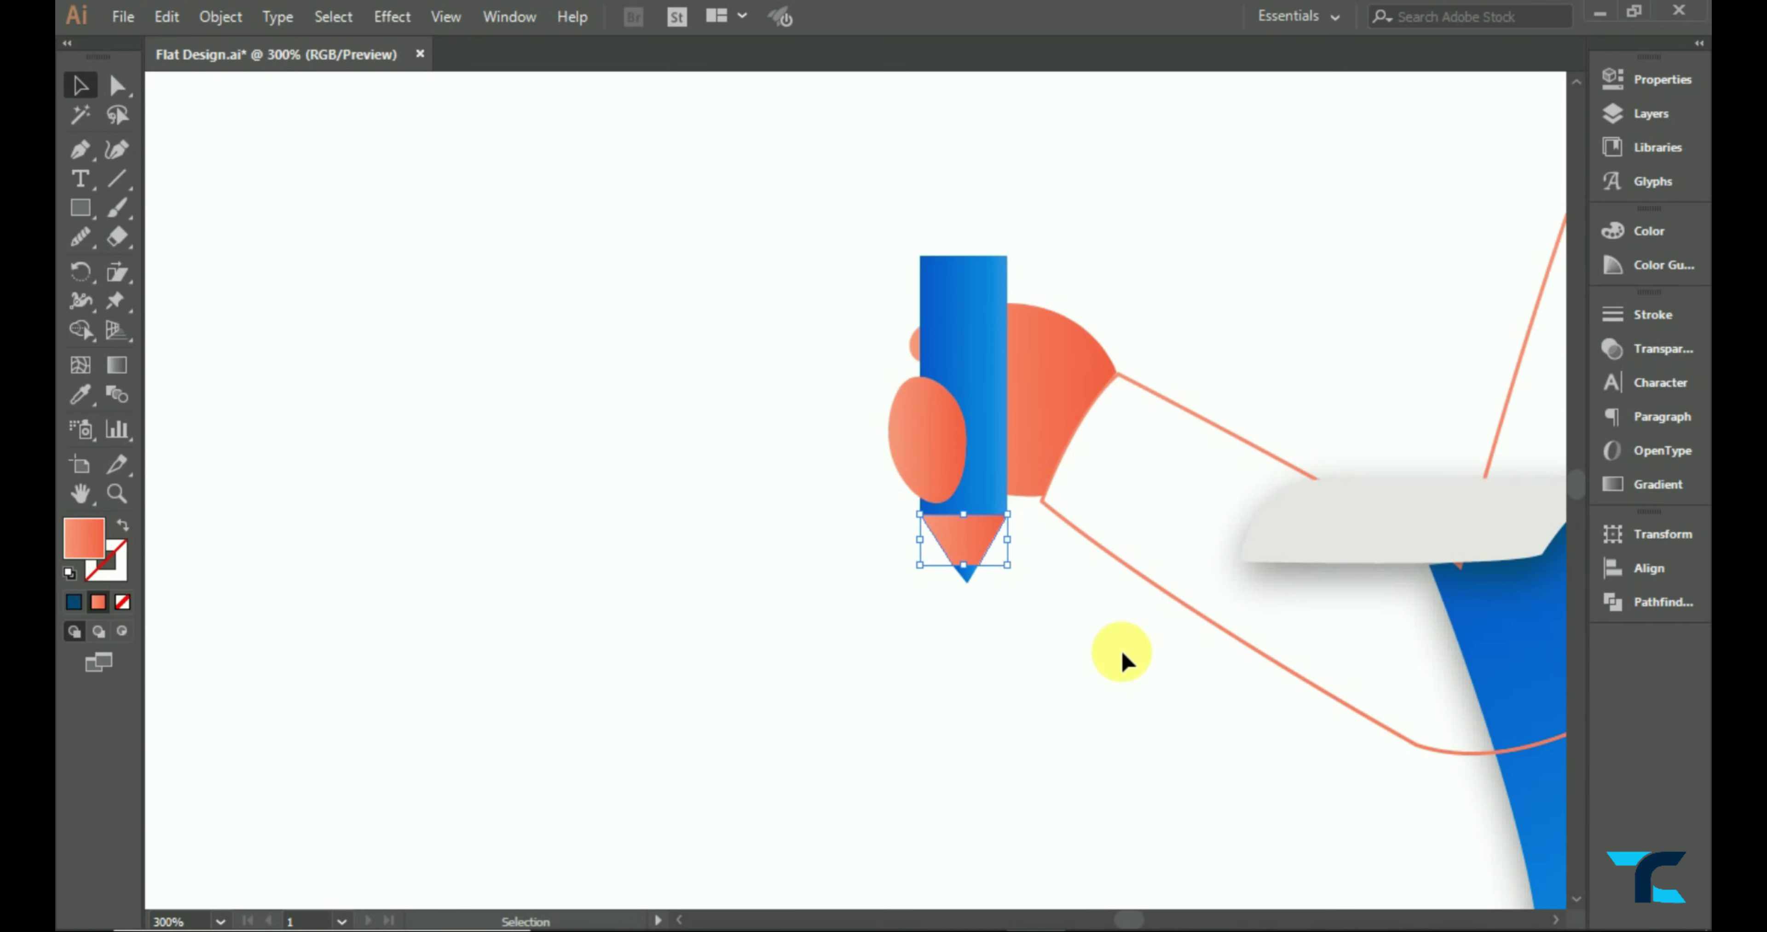
click(1086, 713)
- Fill the sweater outline with the orange gradient swatch
scroll(1123, 726, down, 5)
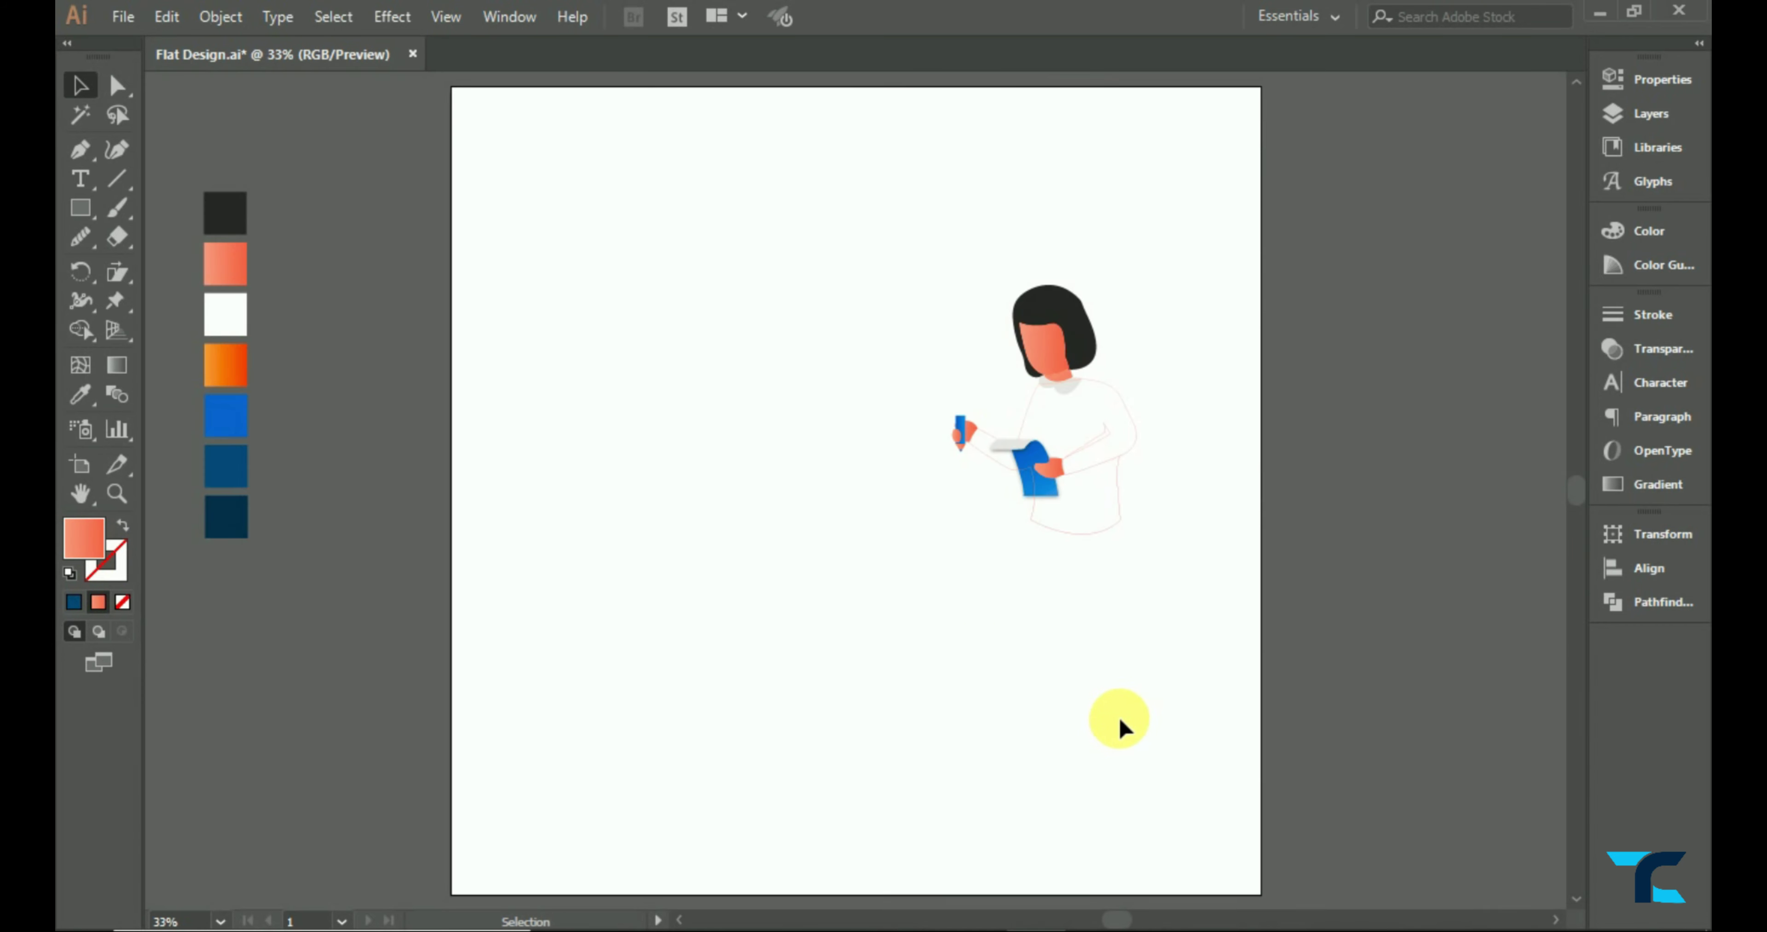
scroll(1118, 714, up, 3)
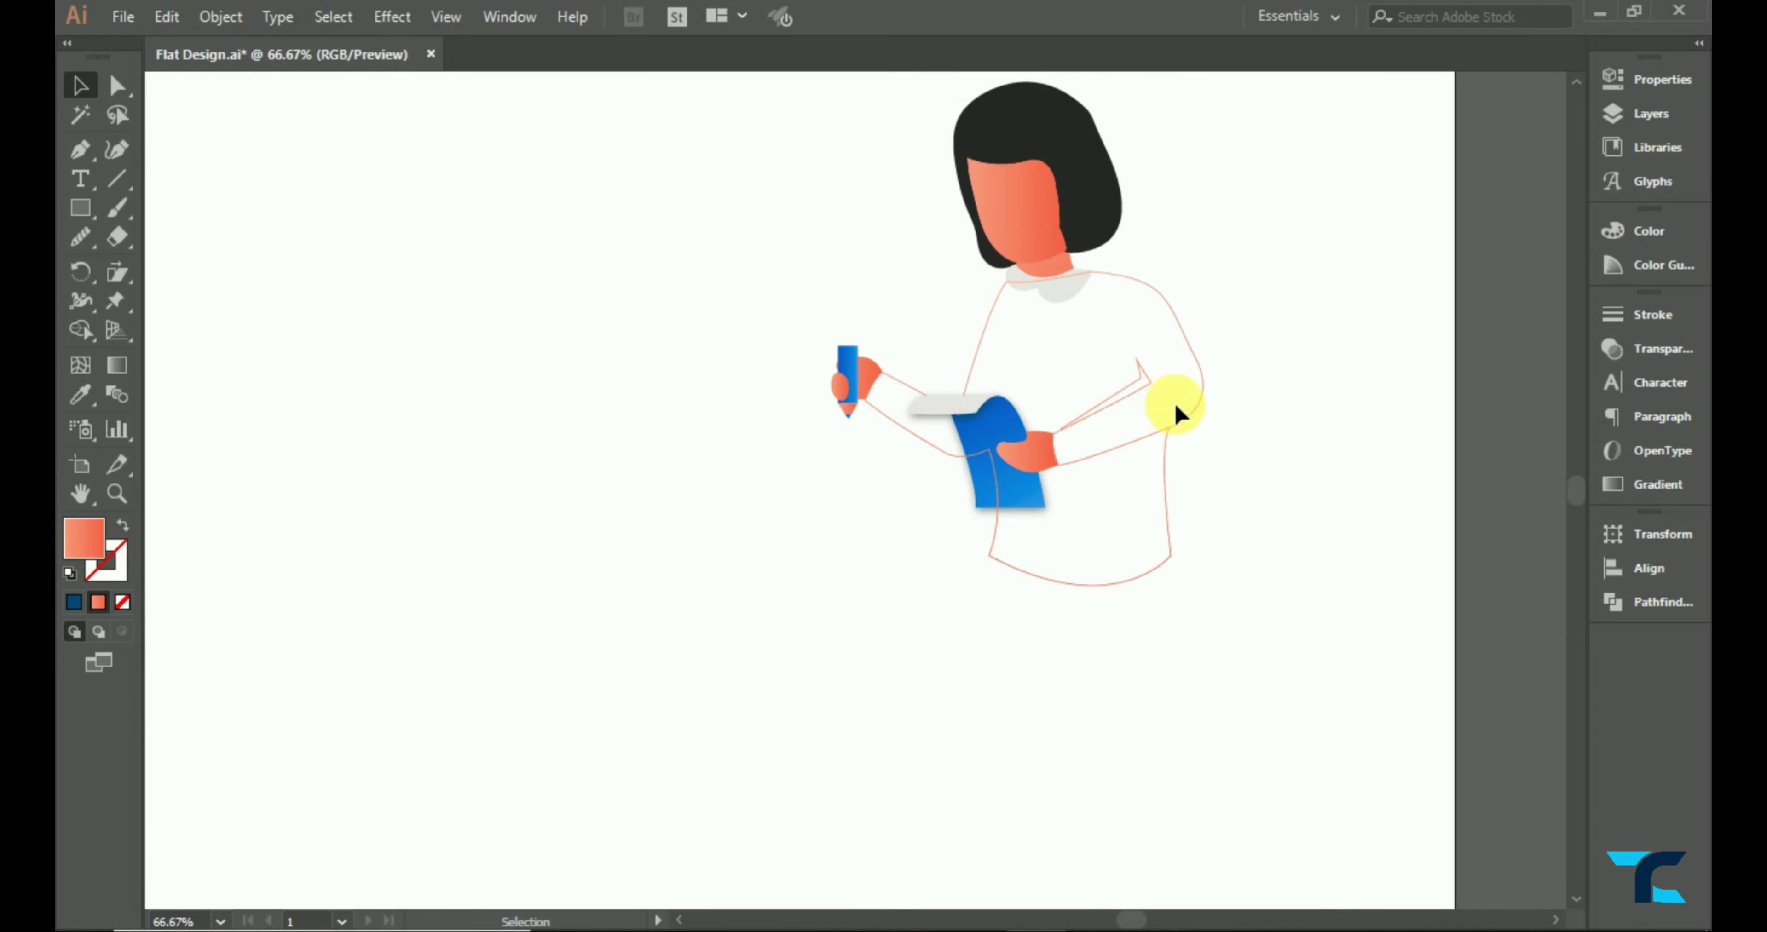
click(1174, 400)
scroll(758, 559, down, 2)
key(a)
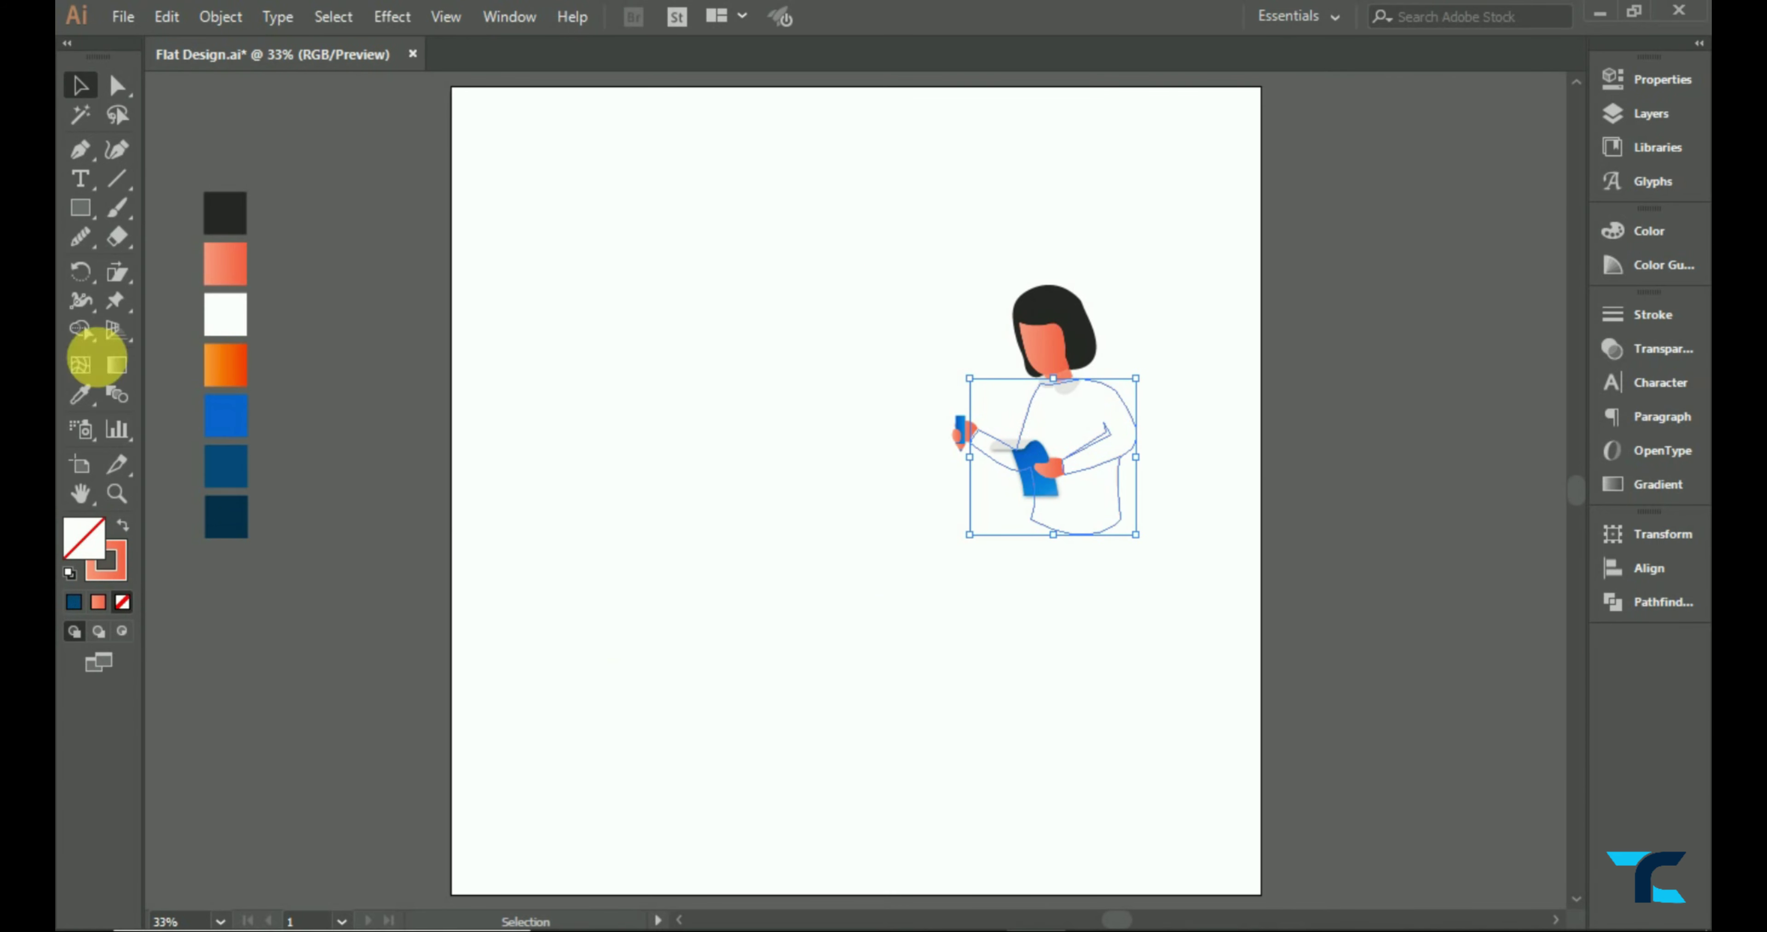
click(80, 394)
click(225, 365)
click(80, 86)
- Bring the blue clipboard and the white collar in front of the sweater
scroll(1020, 525, up, 2)
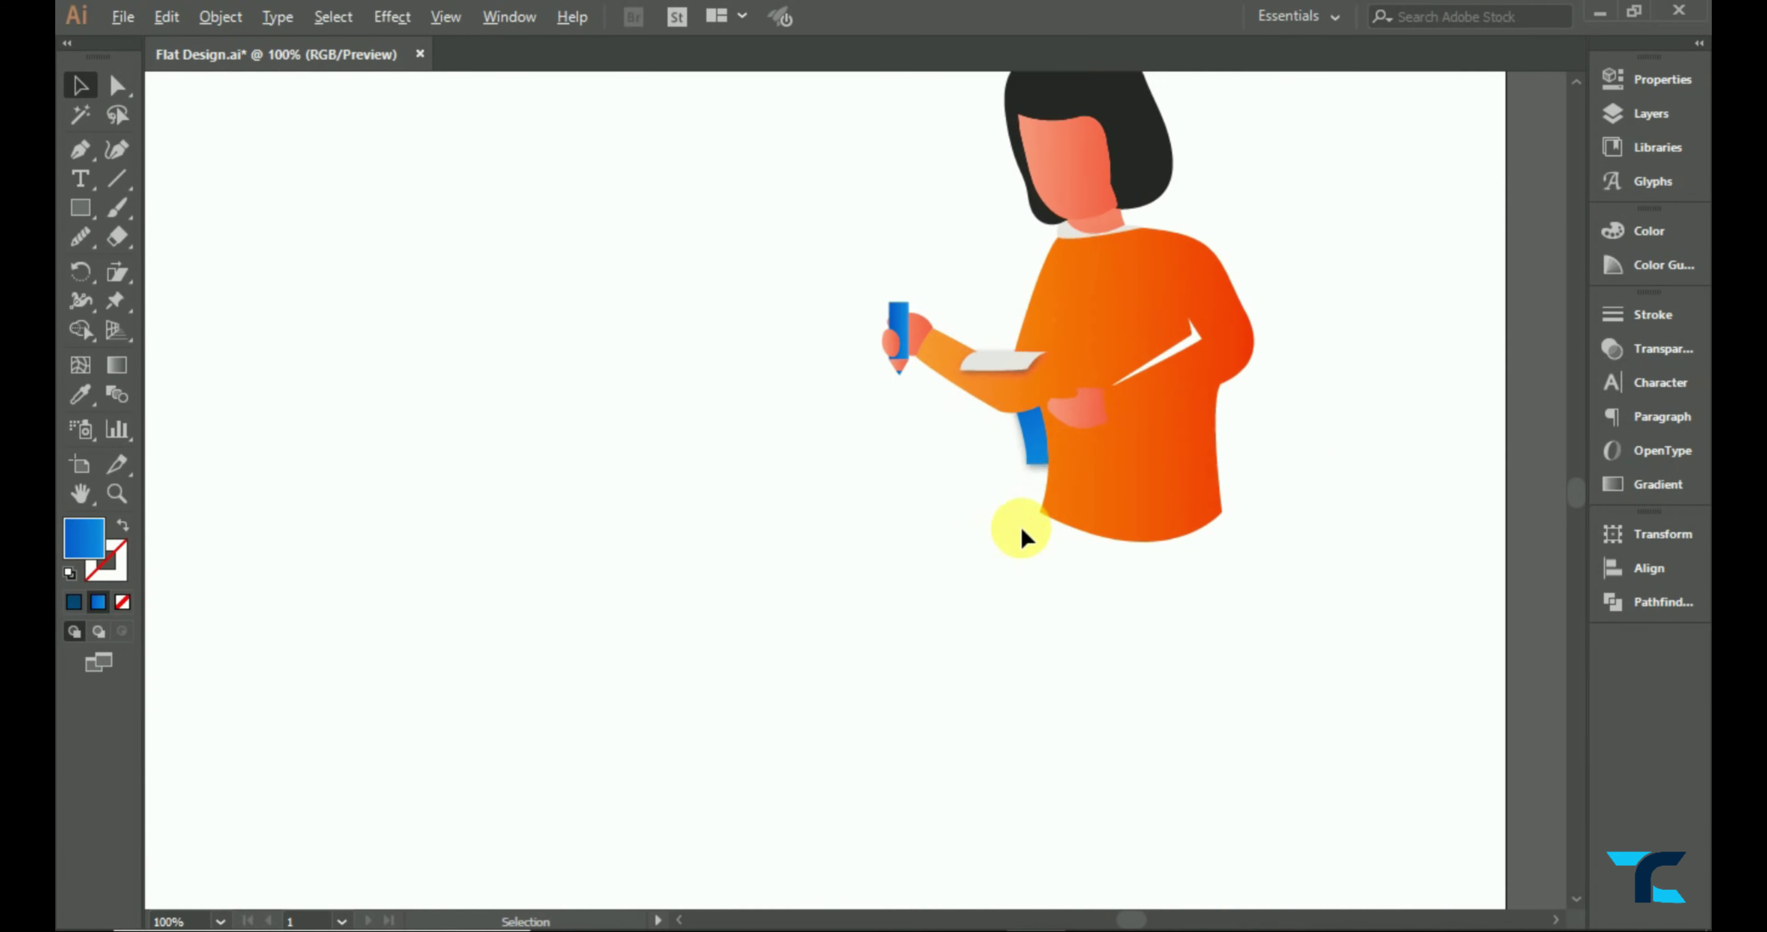
scroll(1036, 453, up, 1)
right_click(1045, 388)
mouse_move(1114, 770)
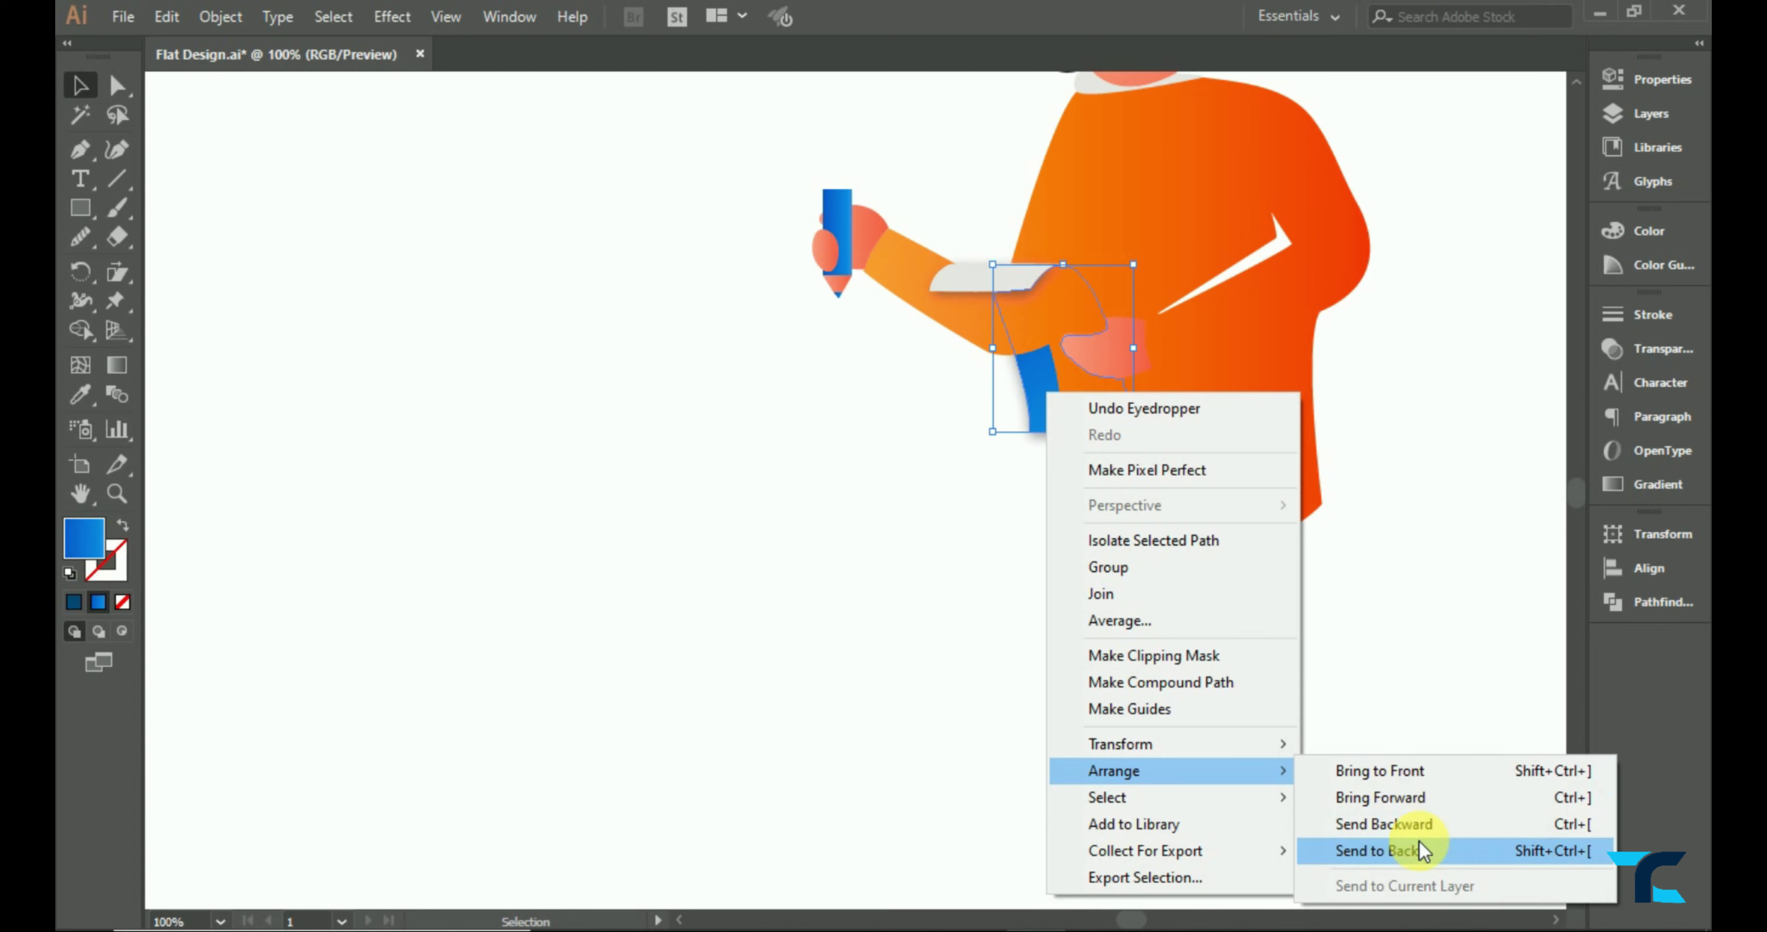
click(1392, 771)
scroll(1365, 617, up, 2)
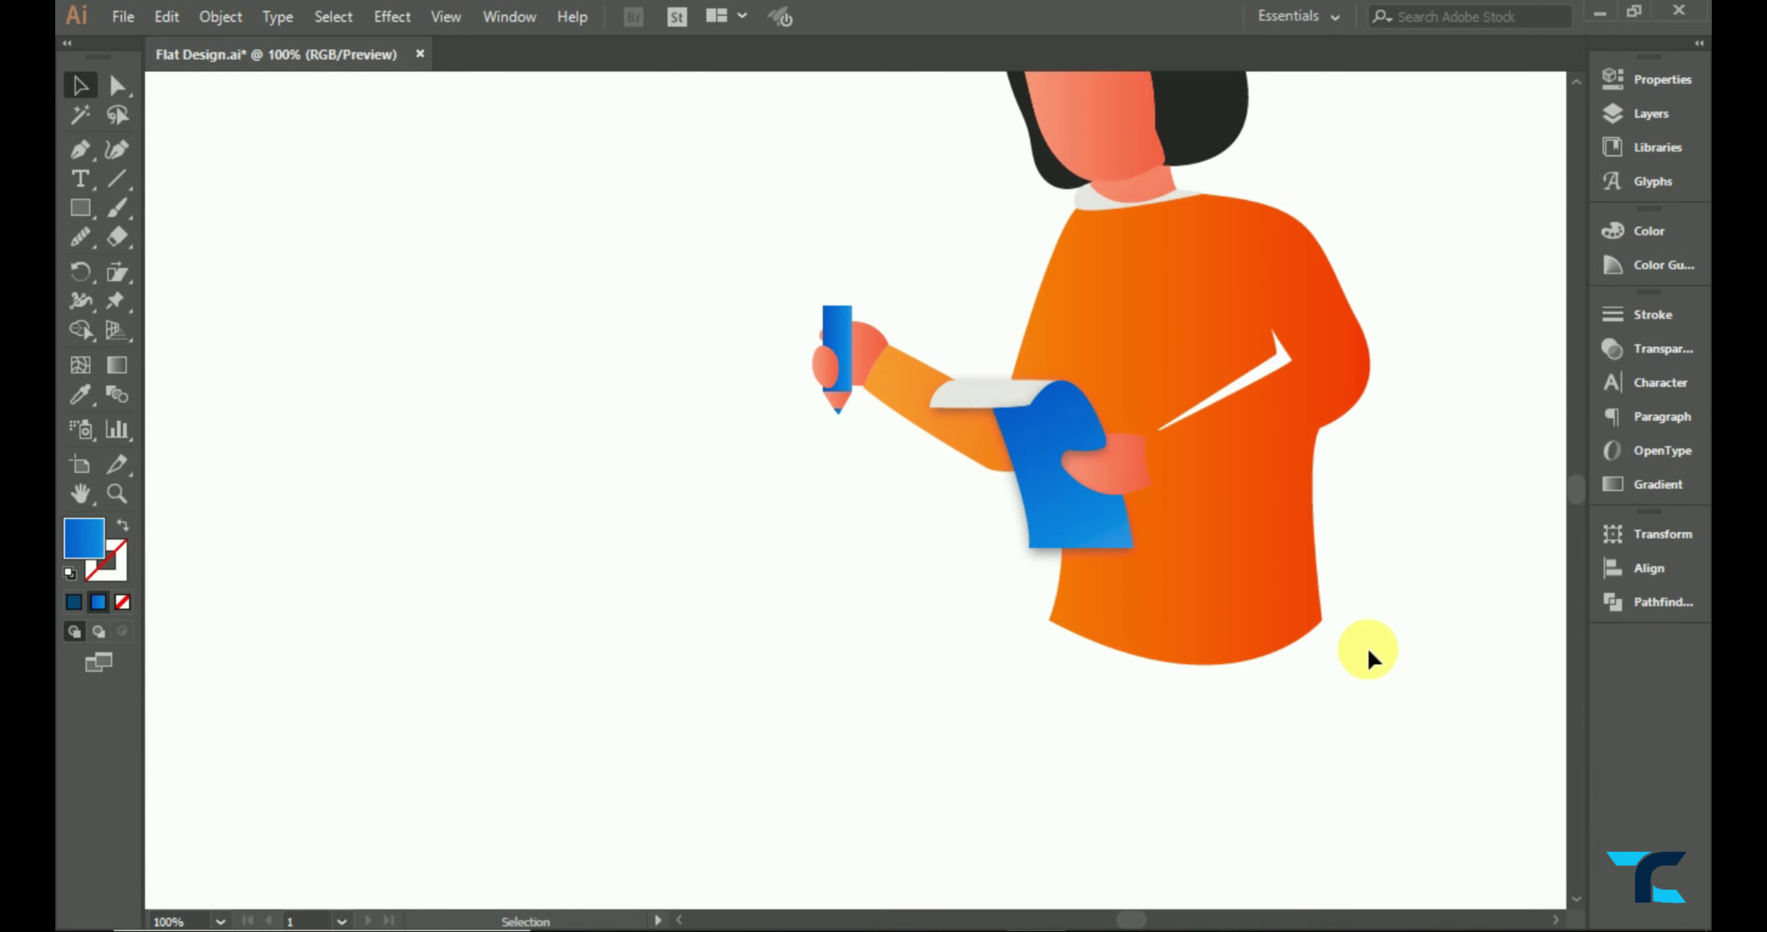
scroll(1344, 617, up, 2)
click(1103, 322)
right_click(1085, 292)
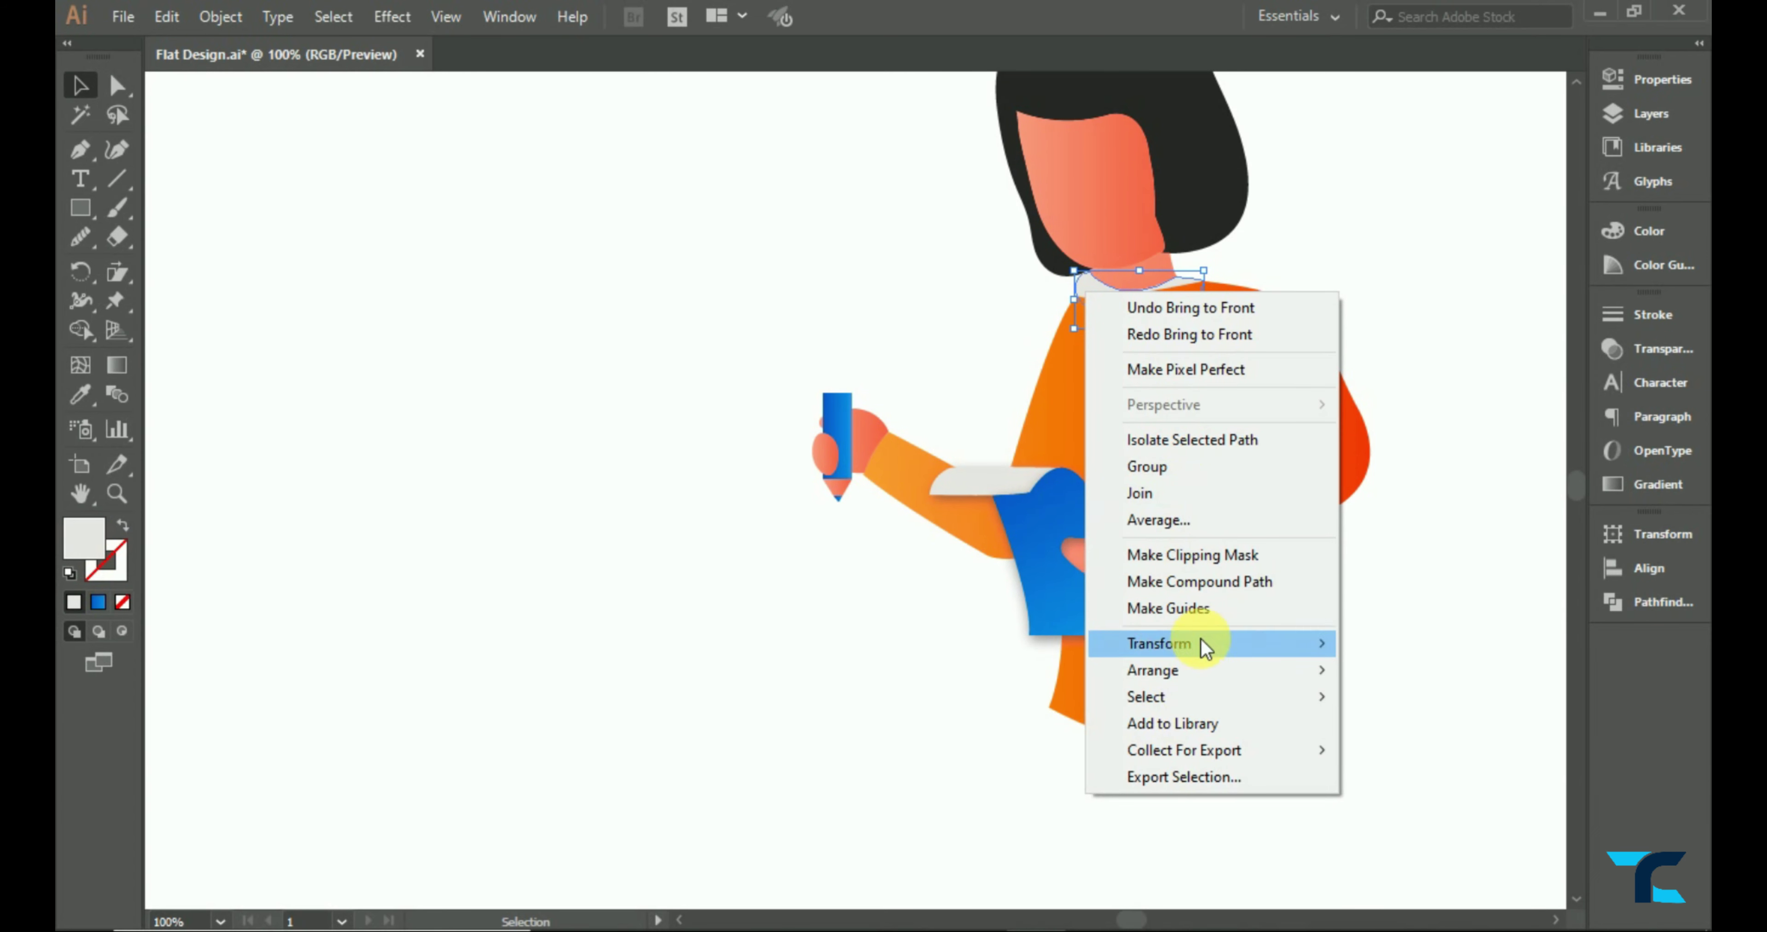
click(1379, 669)
scroll(1440, 650, down, 1)
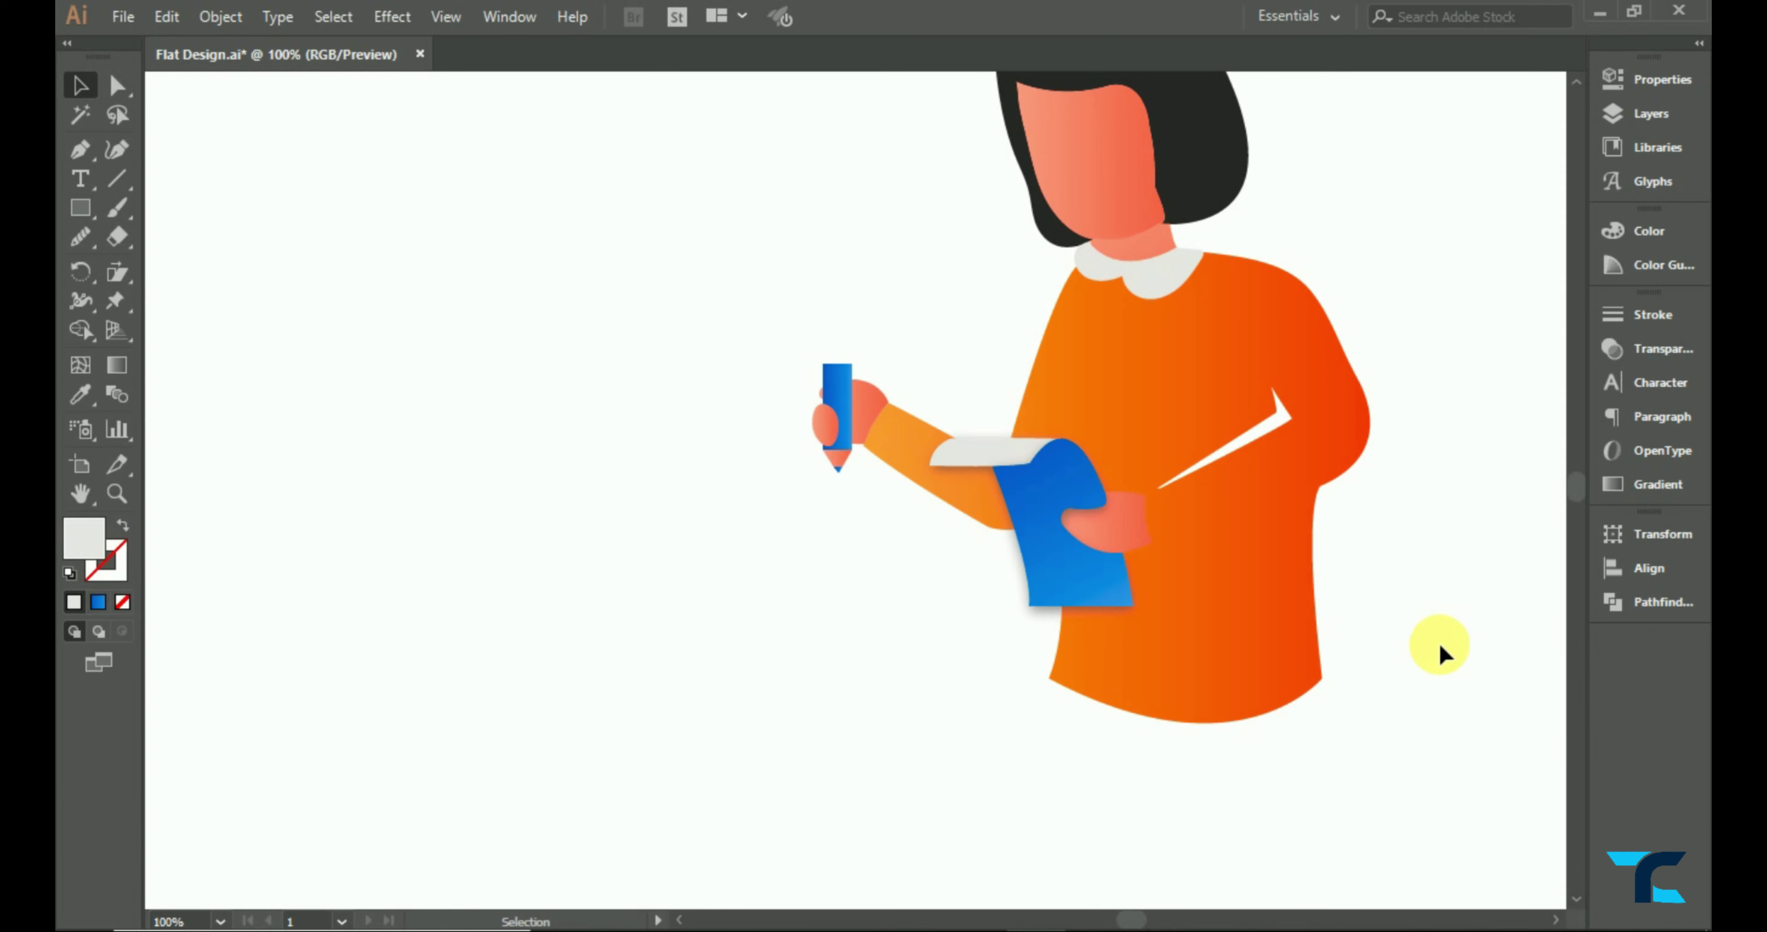
- Select the sweater body and view it at 100% zoom
key(ctrl+0)
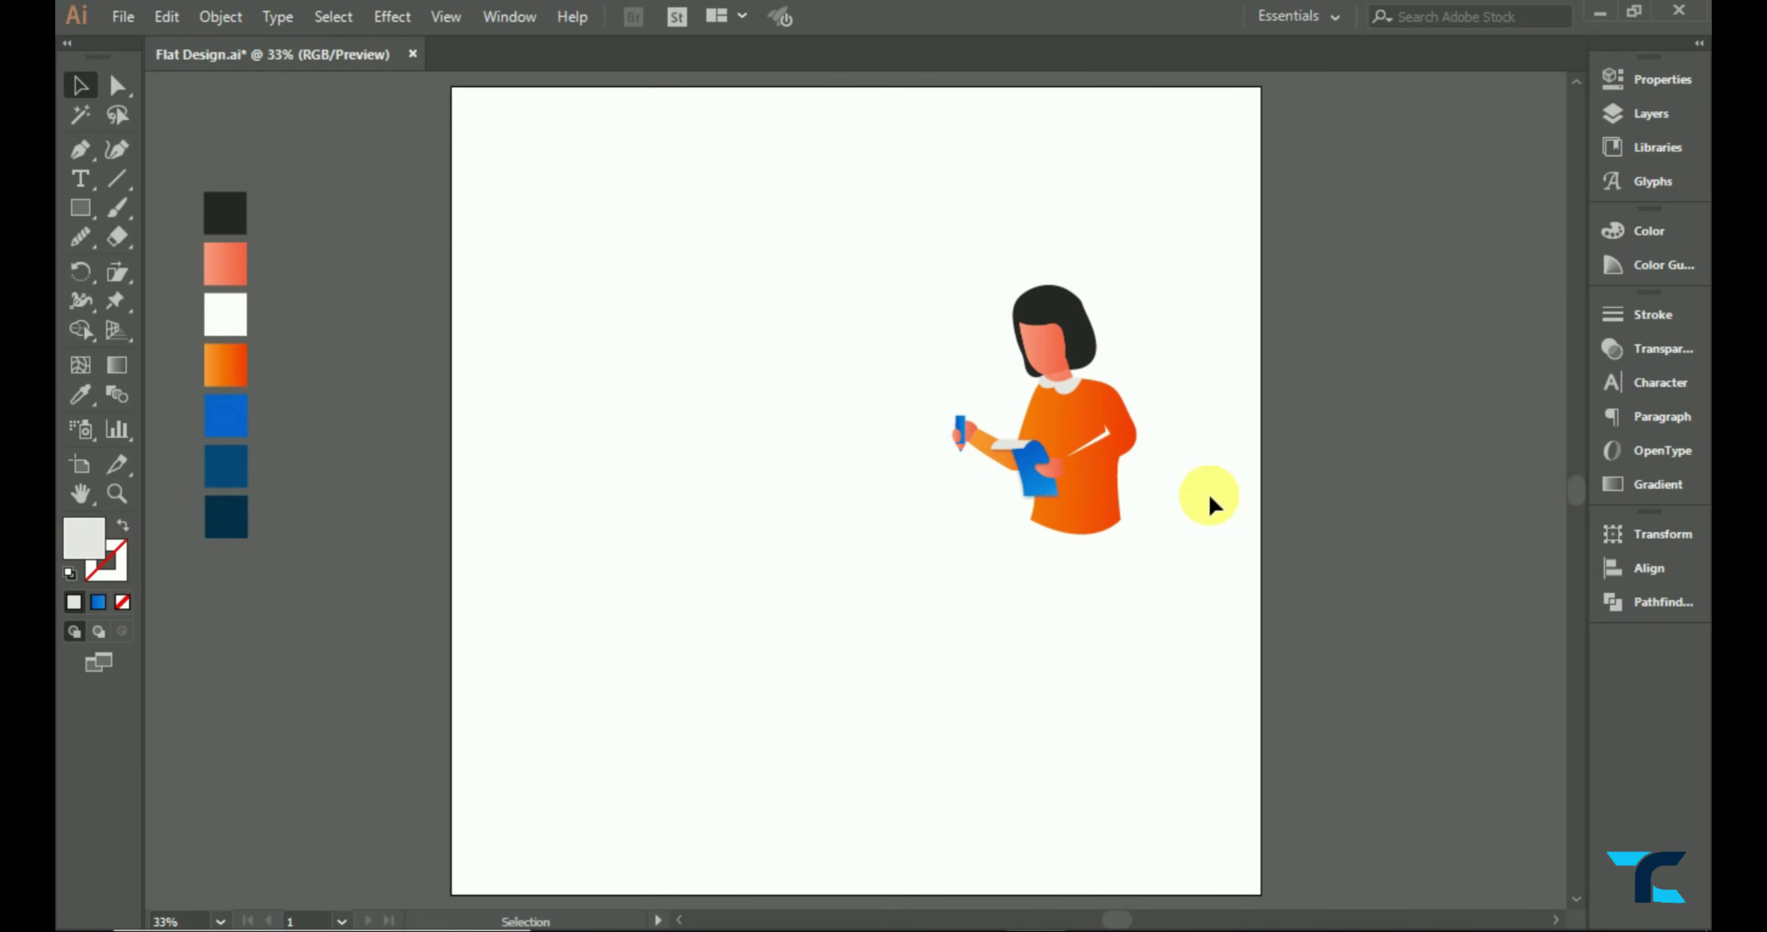
scroll(1112, 575, down, 1)
click(1084, 479)
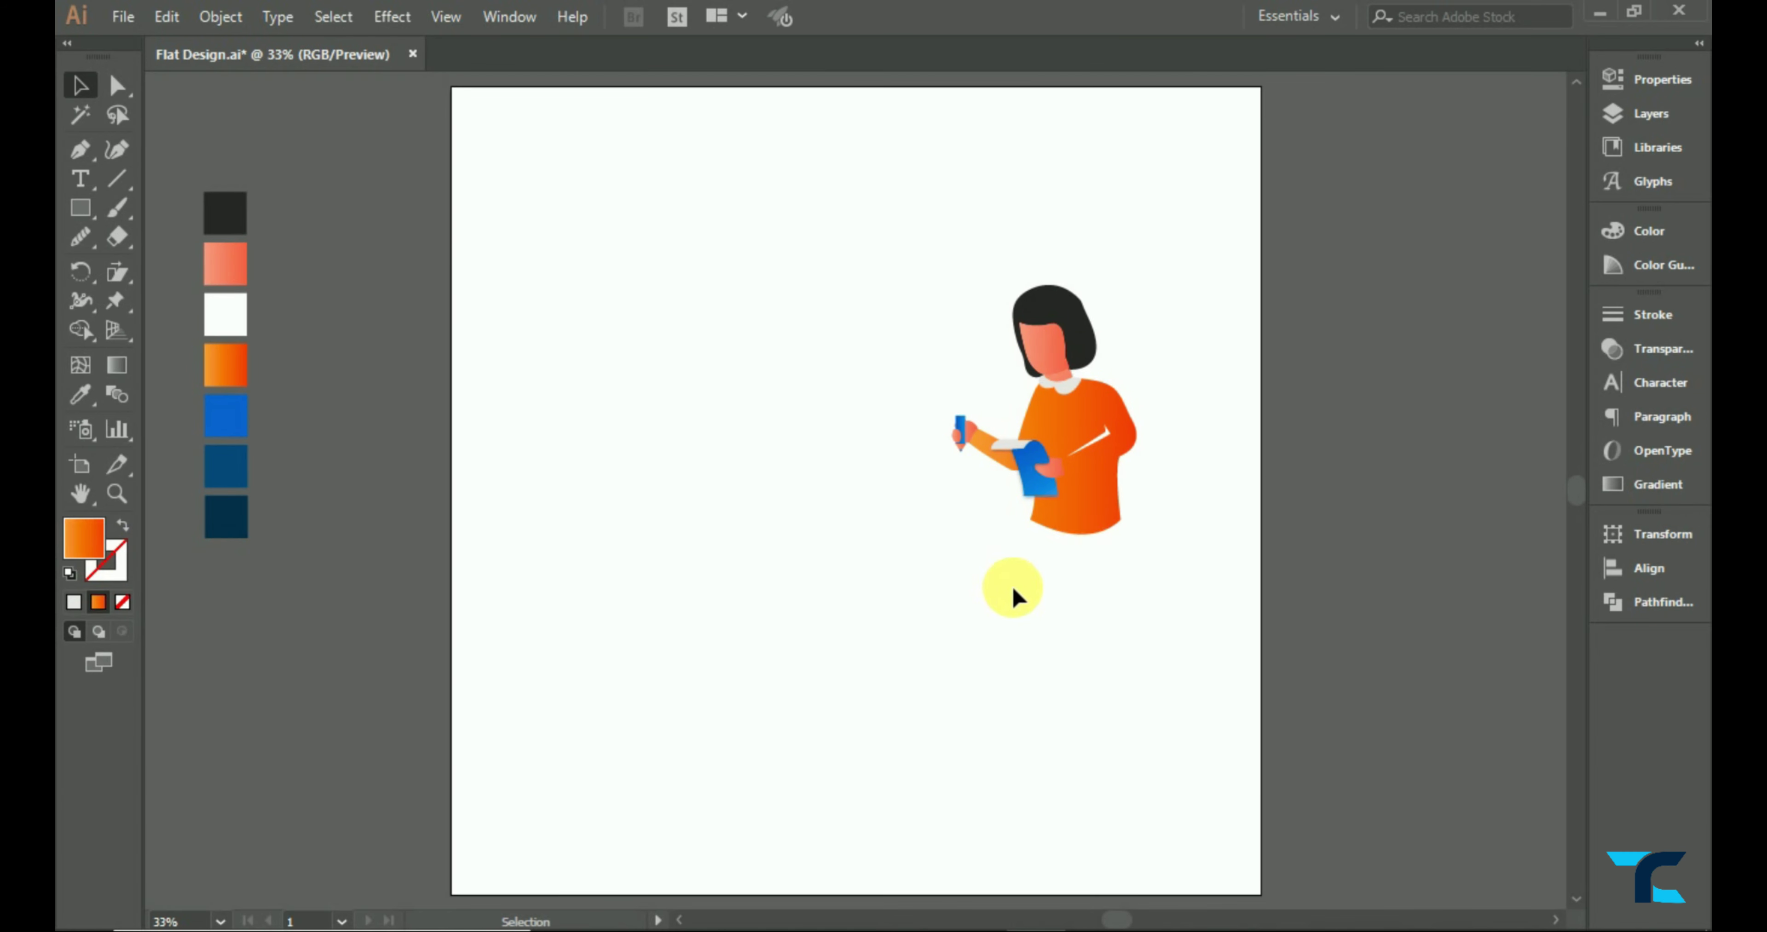
key(ctrl+1)
scroll(1084, 658, up, 1)
click(79, 236)
- Draw a freehand wavy highlight on the lower sweater with an orange gradient lightened to EB7B31
click(185, 266)
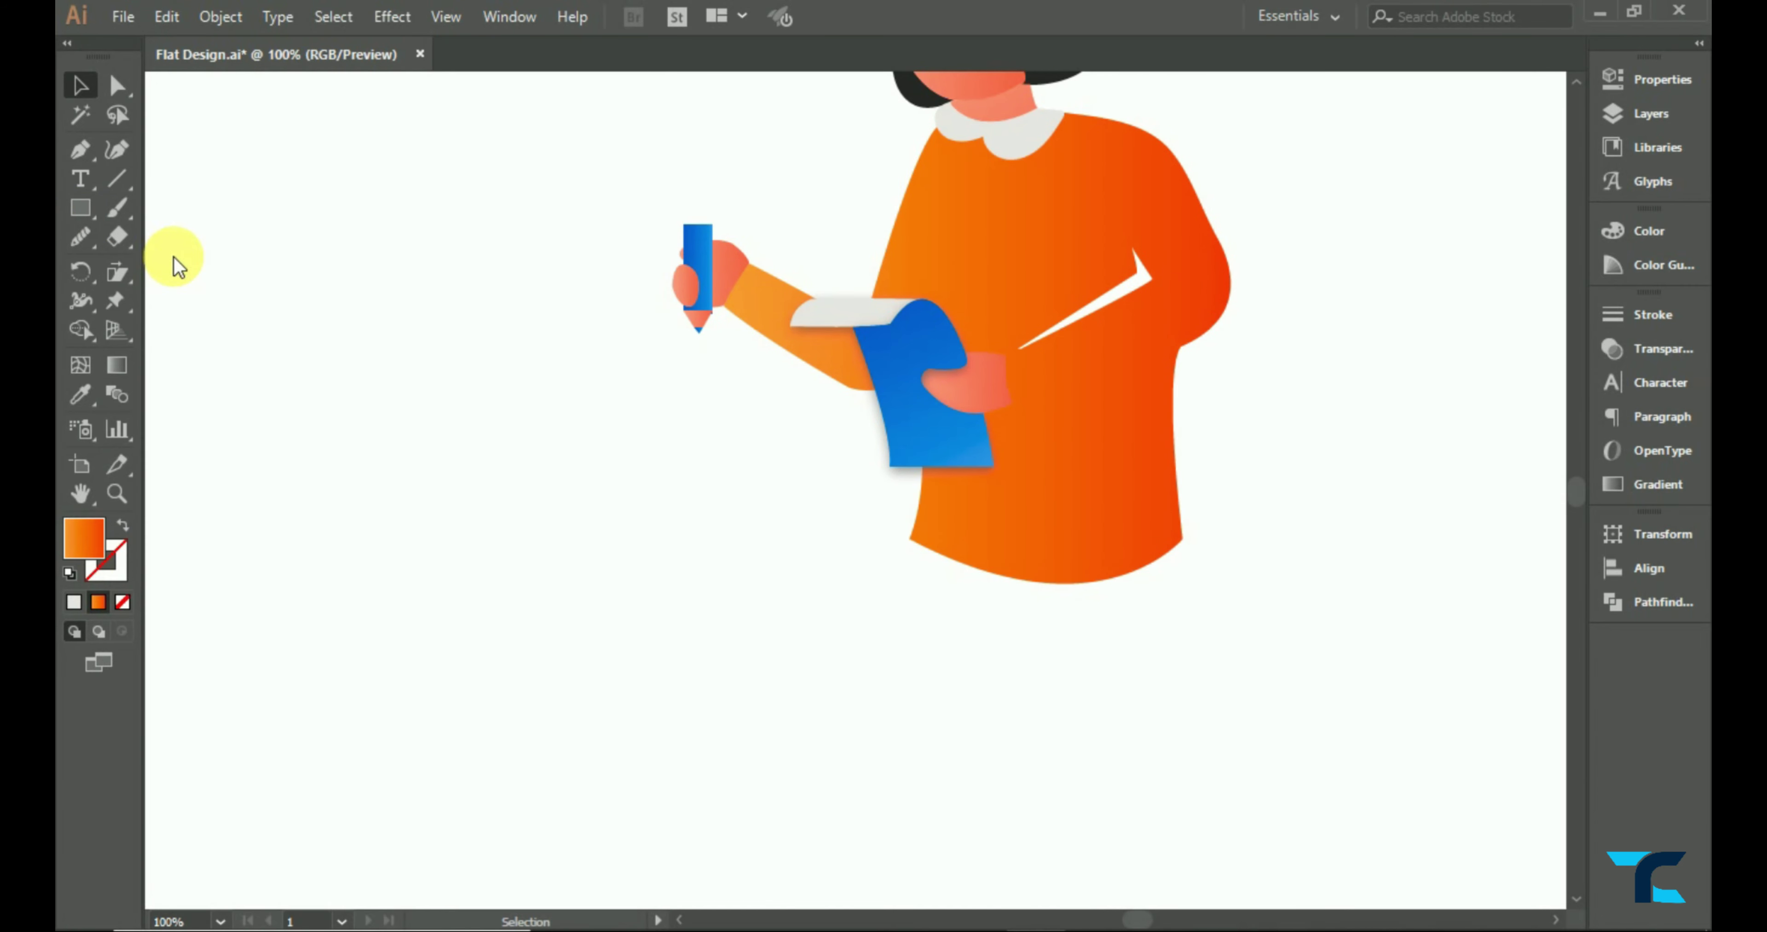
drag(1013, 456, 1019, 449)
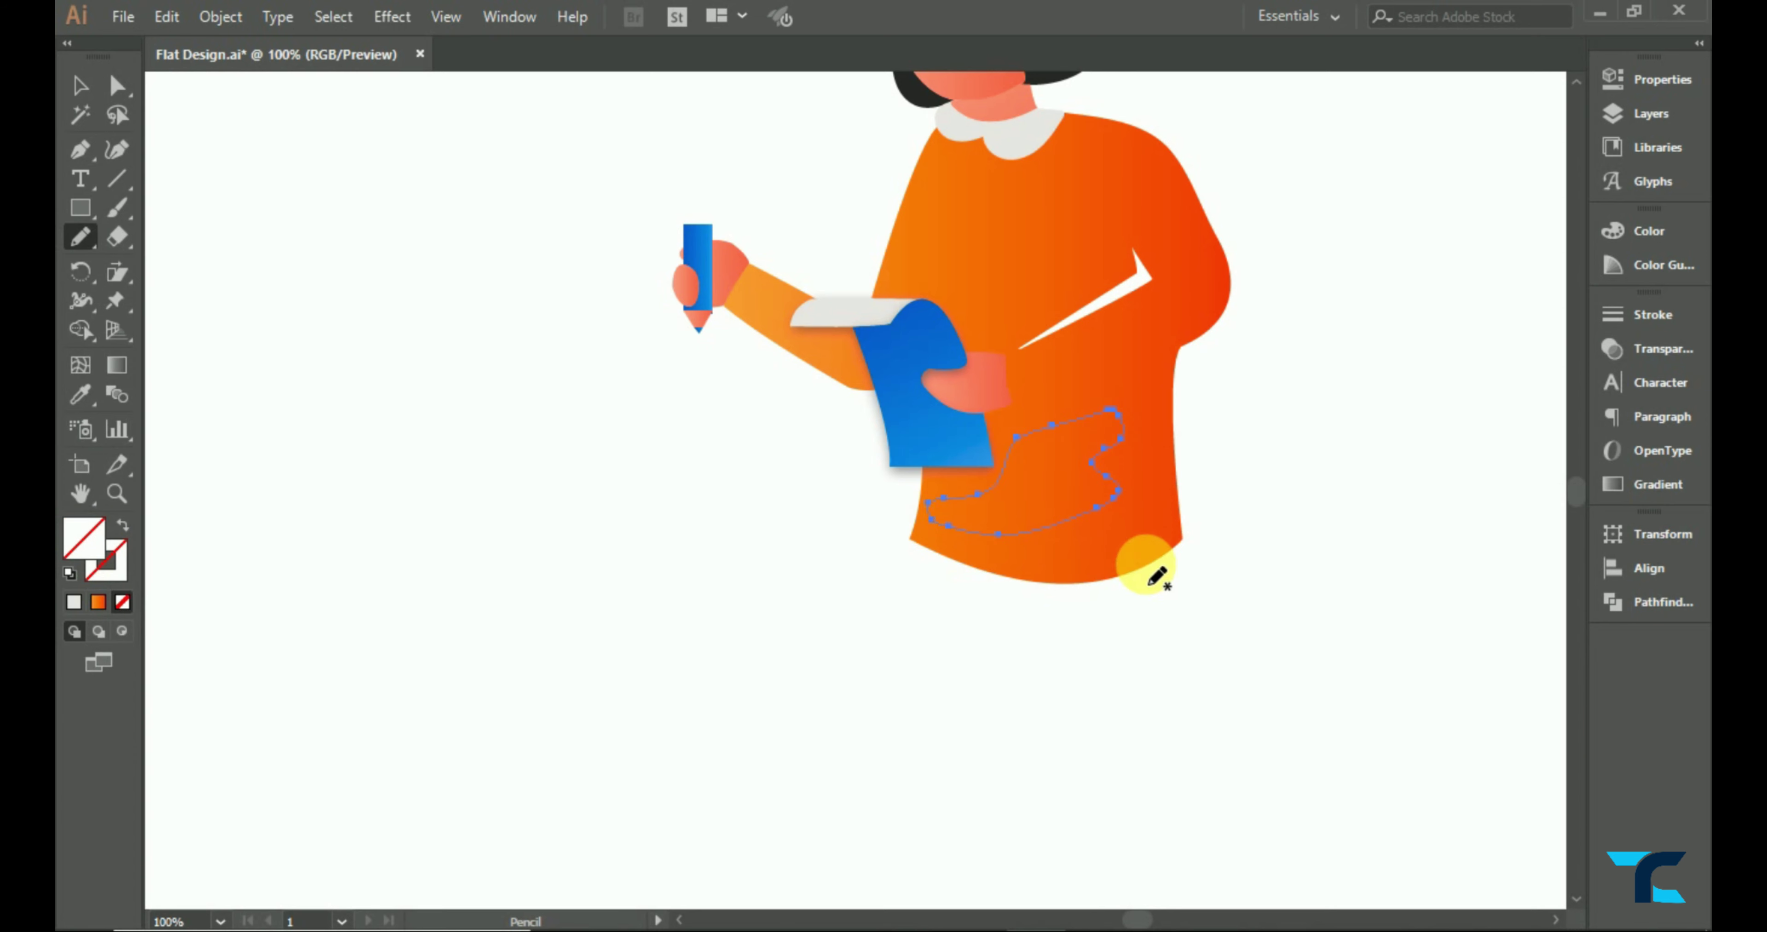
key(ctrl+0)
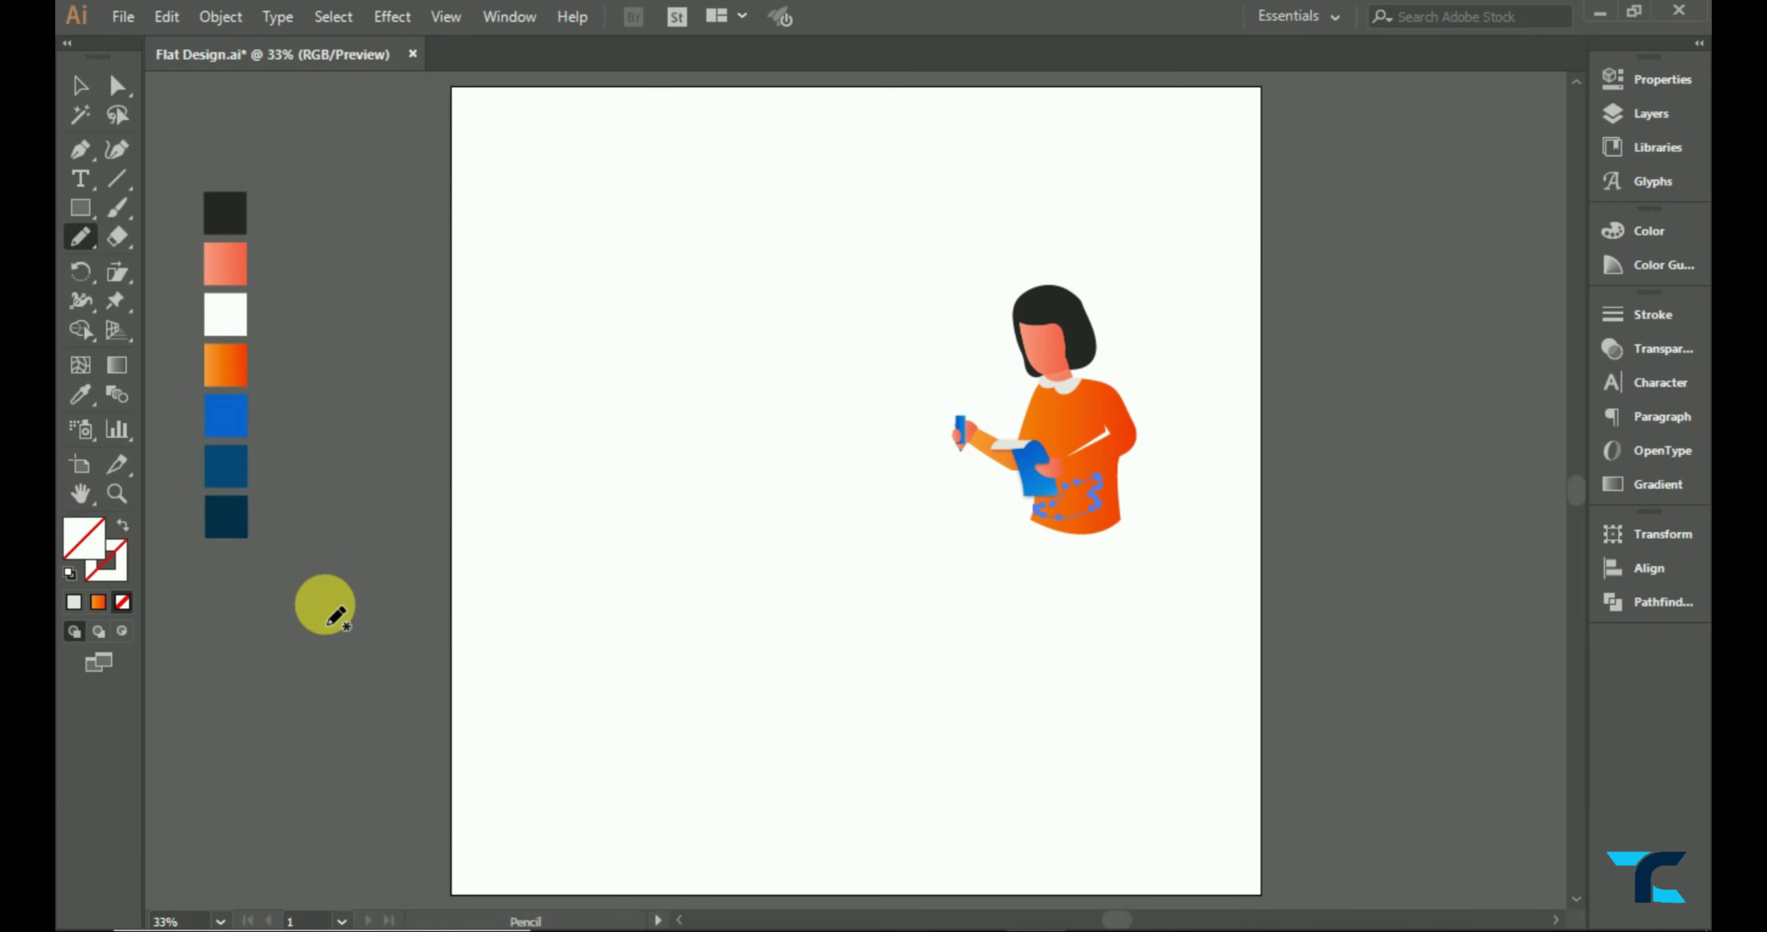
click(1653, 484)
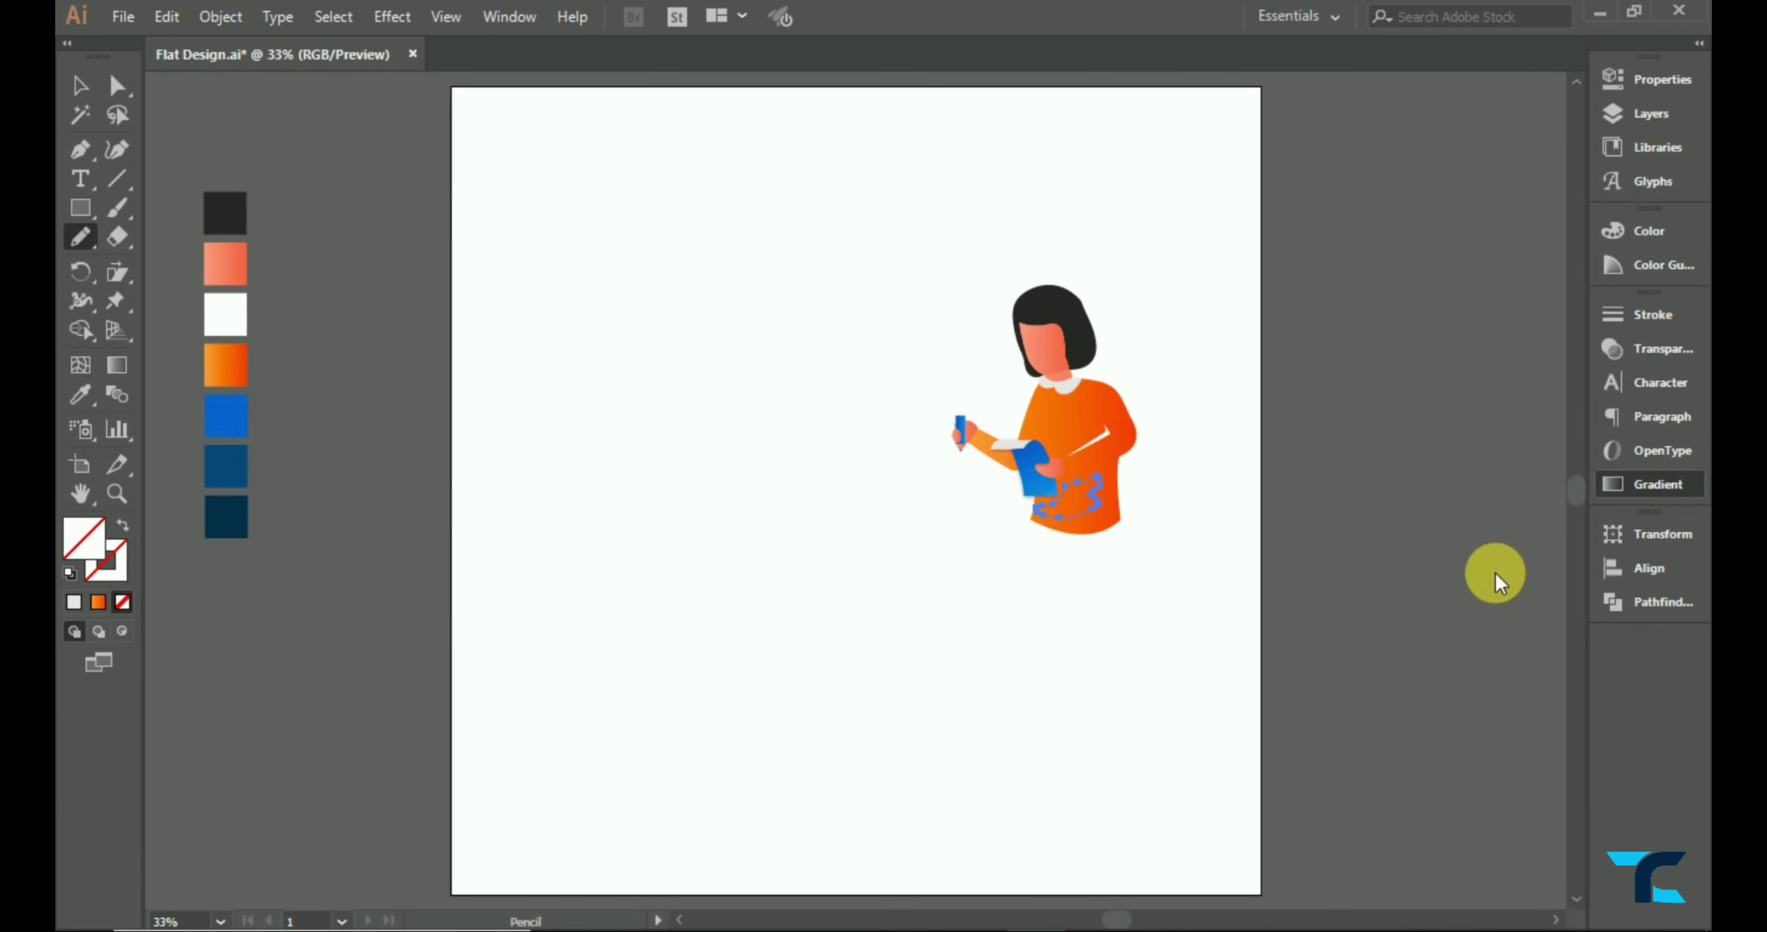
click(1493, 480)
double_click(1539, 497)
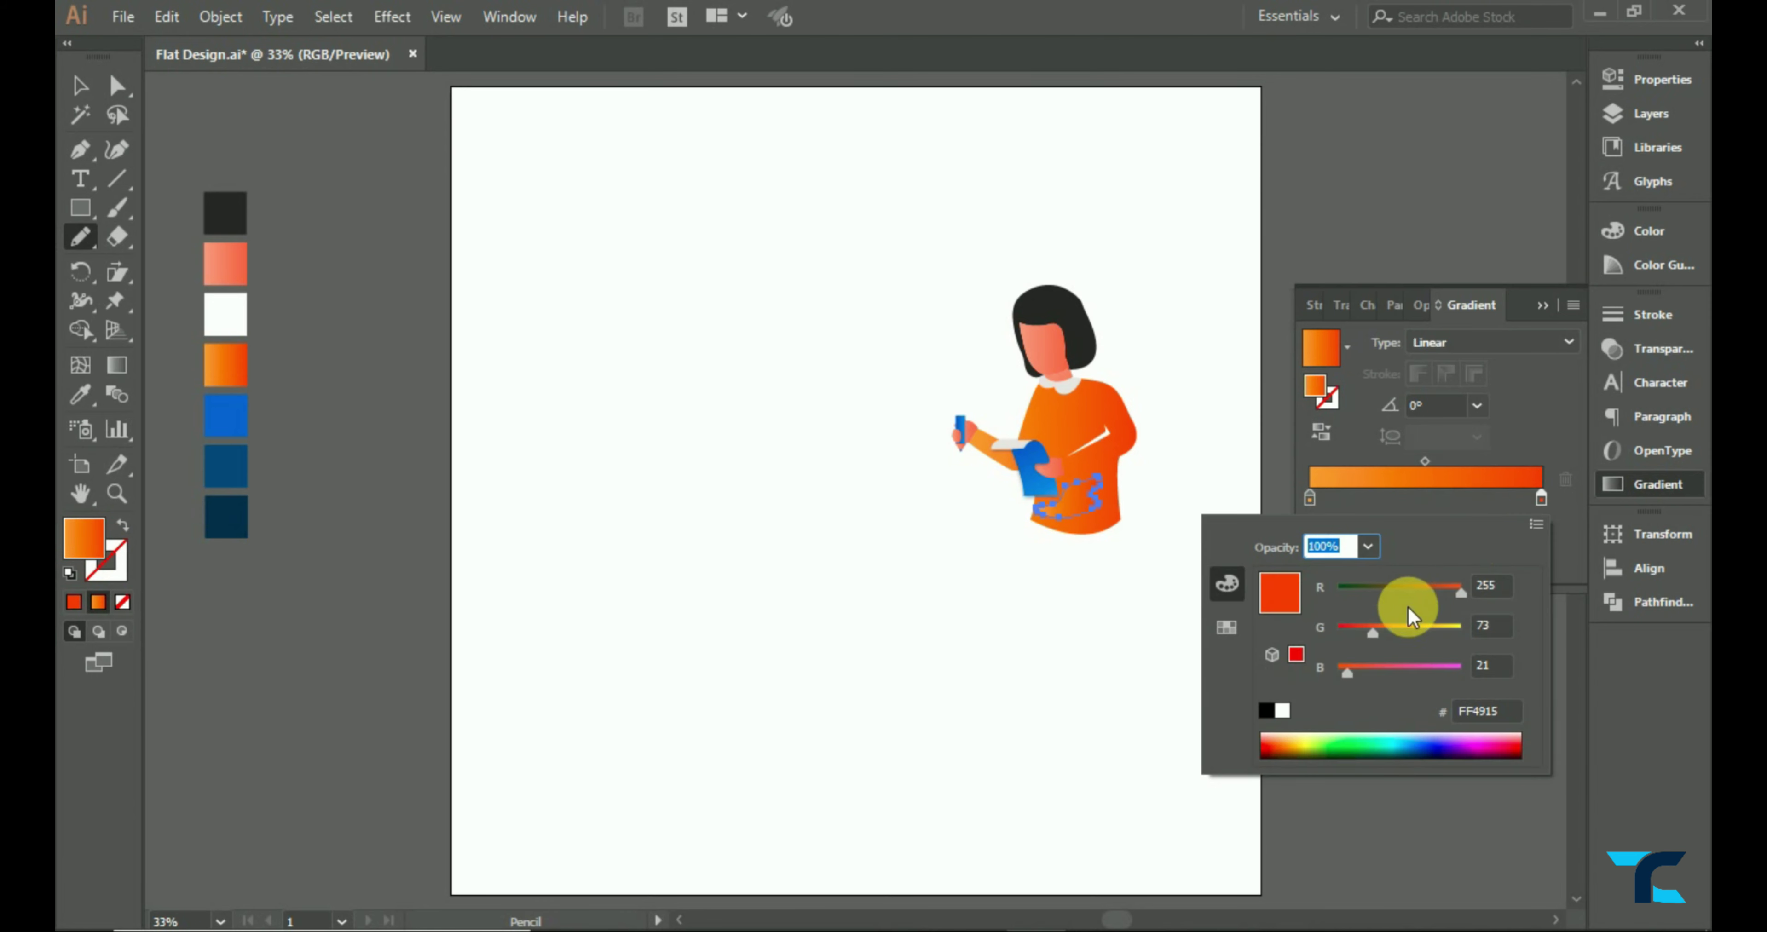
drag(1378, 626, 1394, 629)
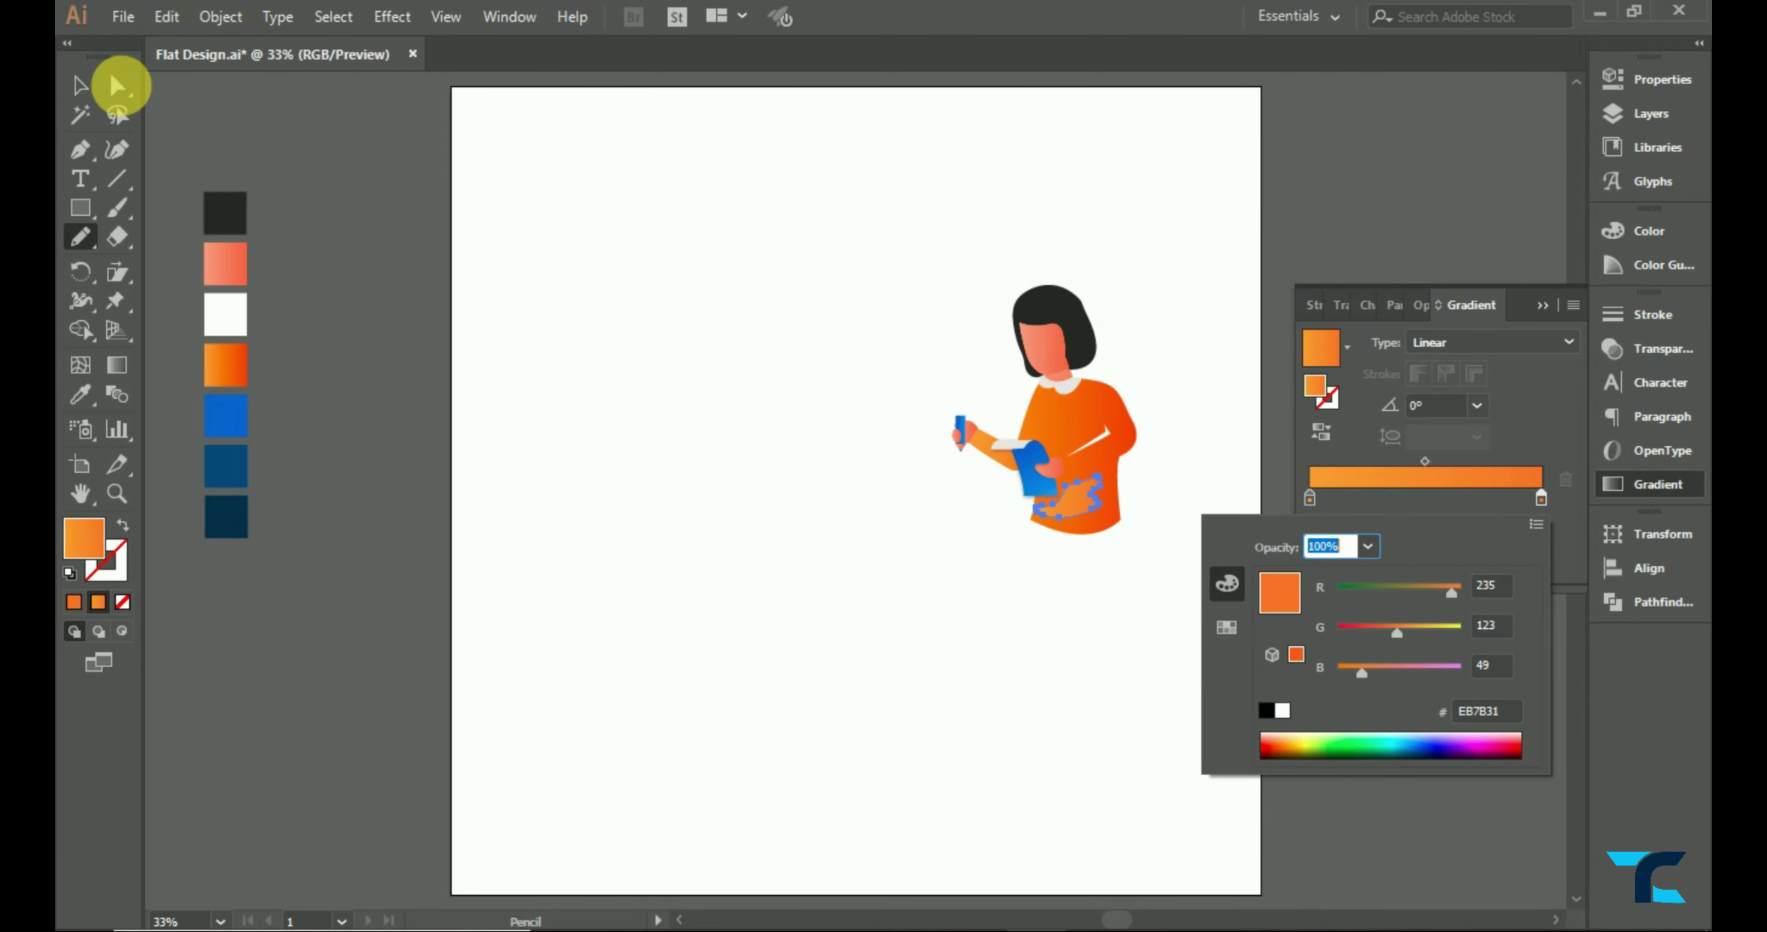
click(80, 86)
click(952, 211)
click(1538, 308)
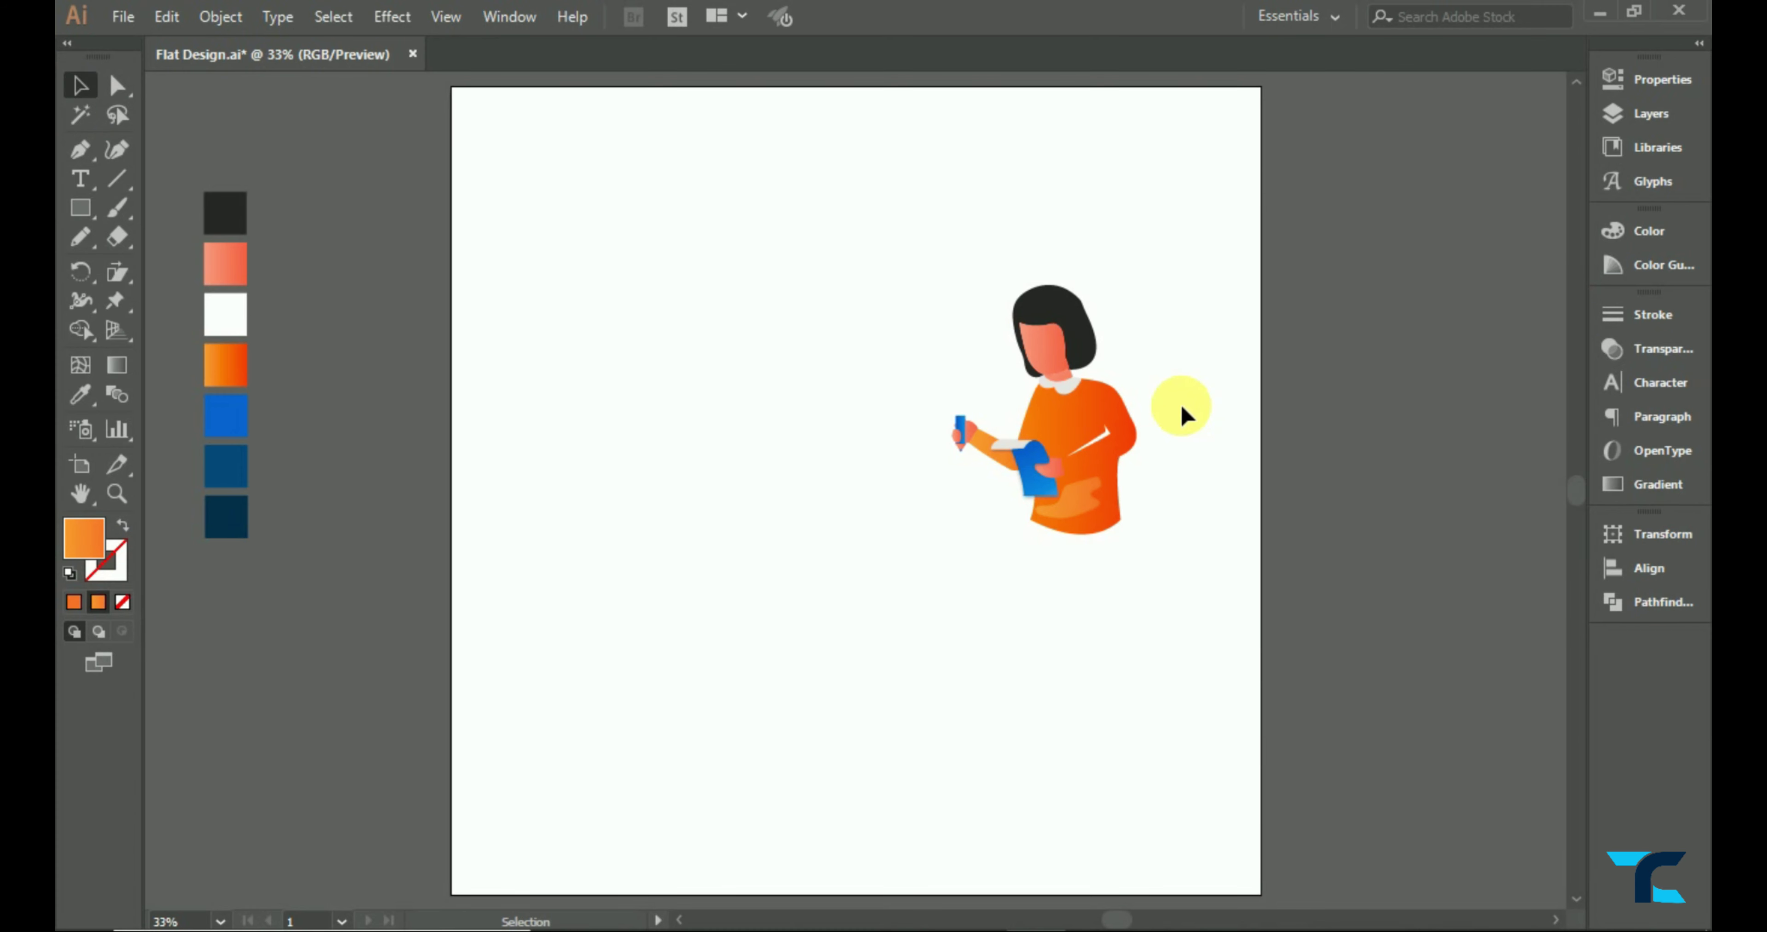
scroll(1115, 452, up, 3)
scroll(1062, 499, up, 1)
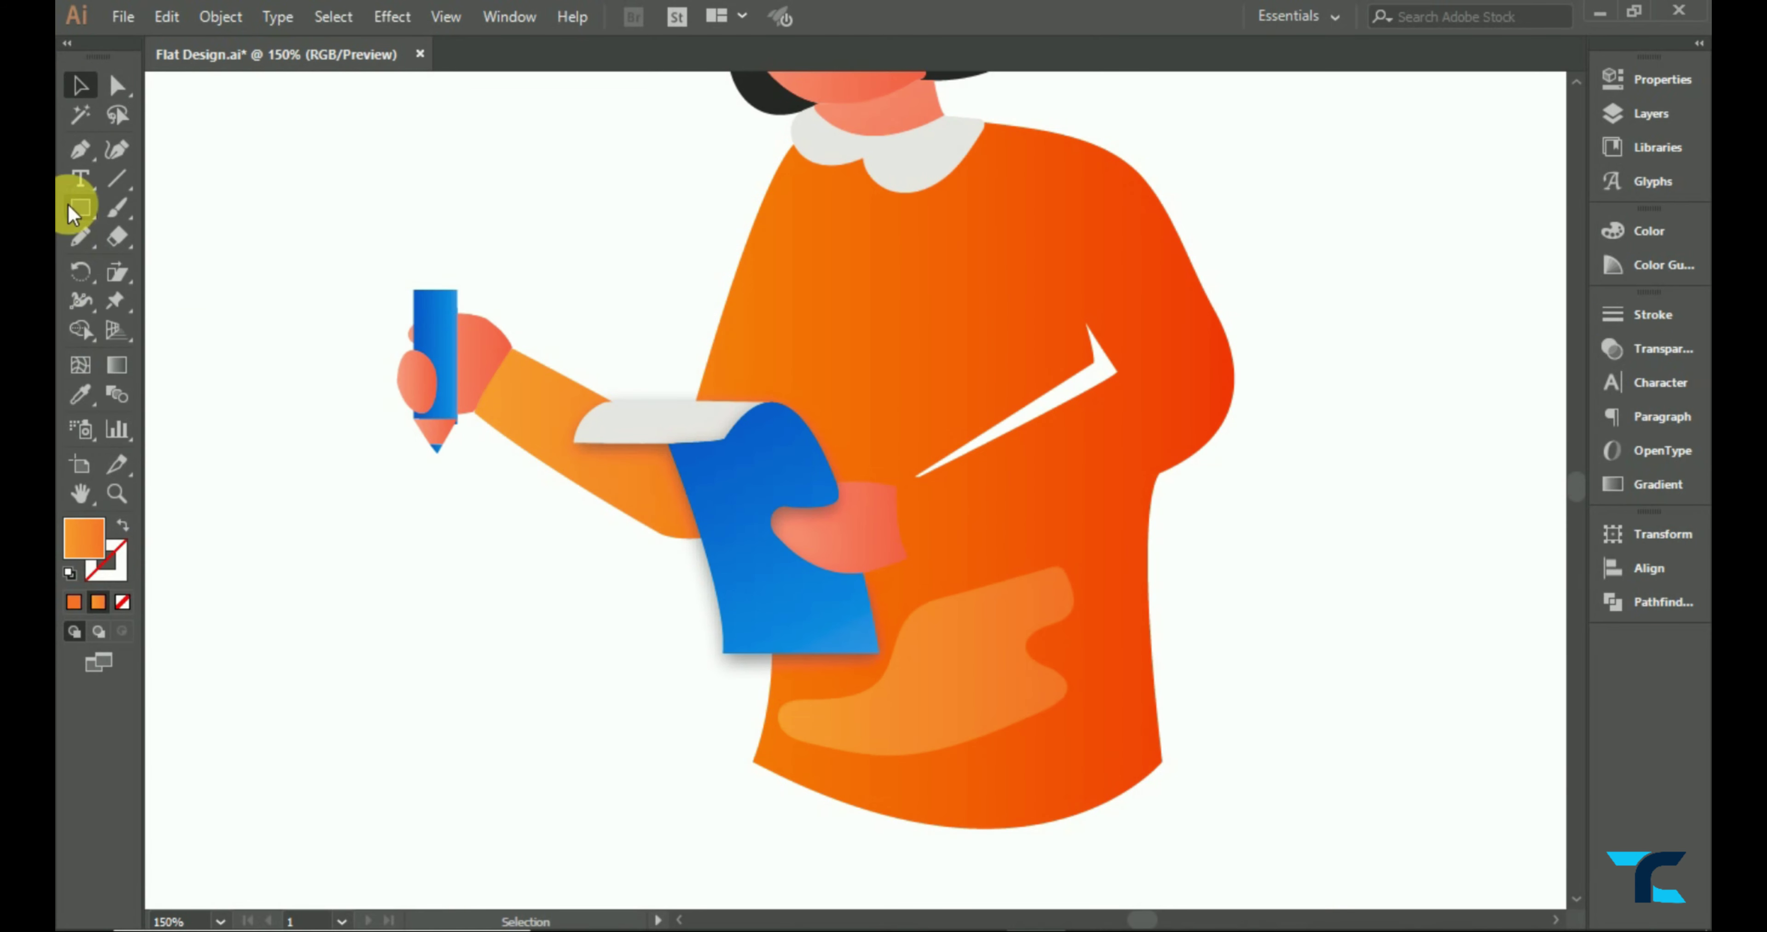
- Pen an orange sliver filling the sleeve crease gap and send it to the back
click(80, 149)
click(904, 473)
click(1137, 372)
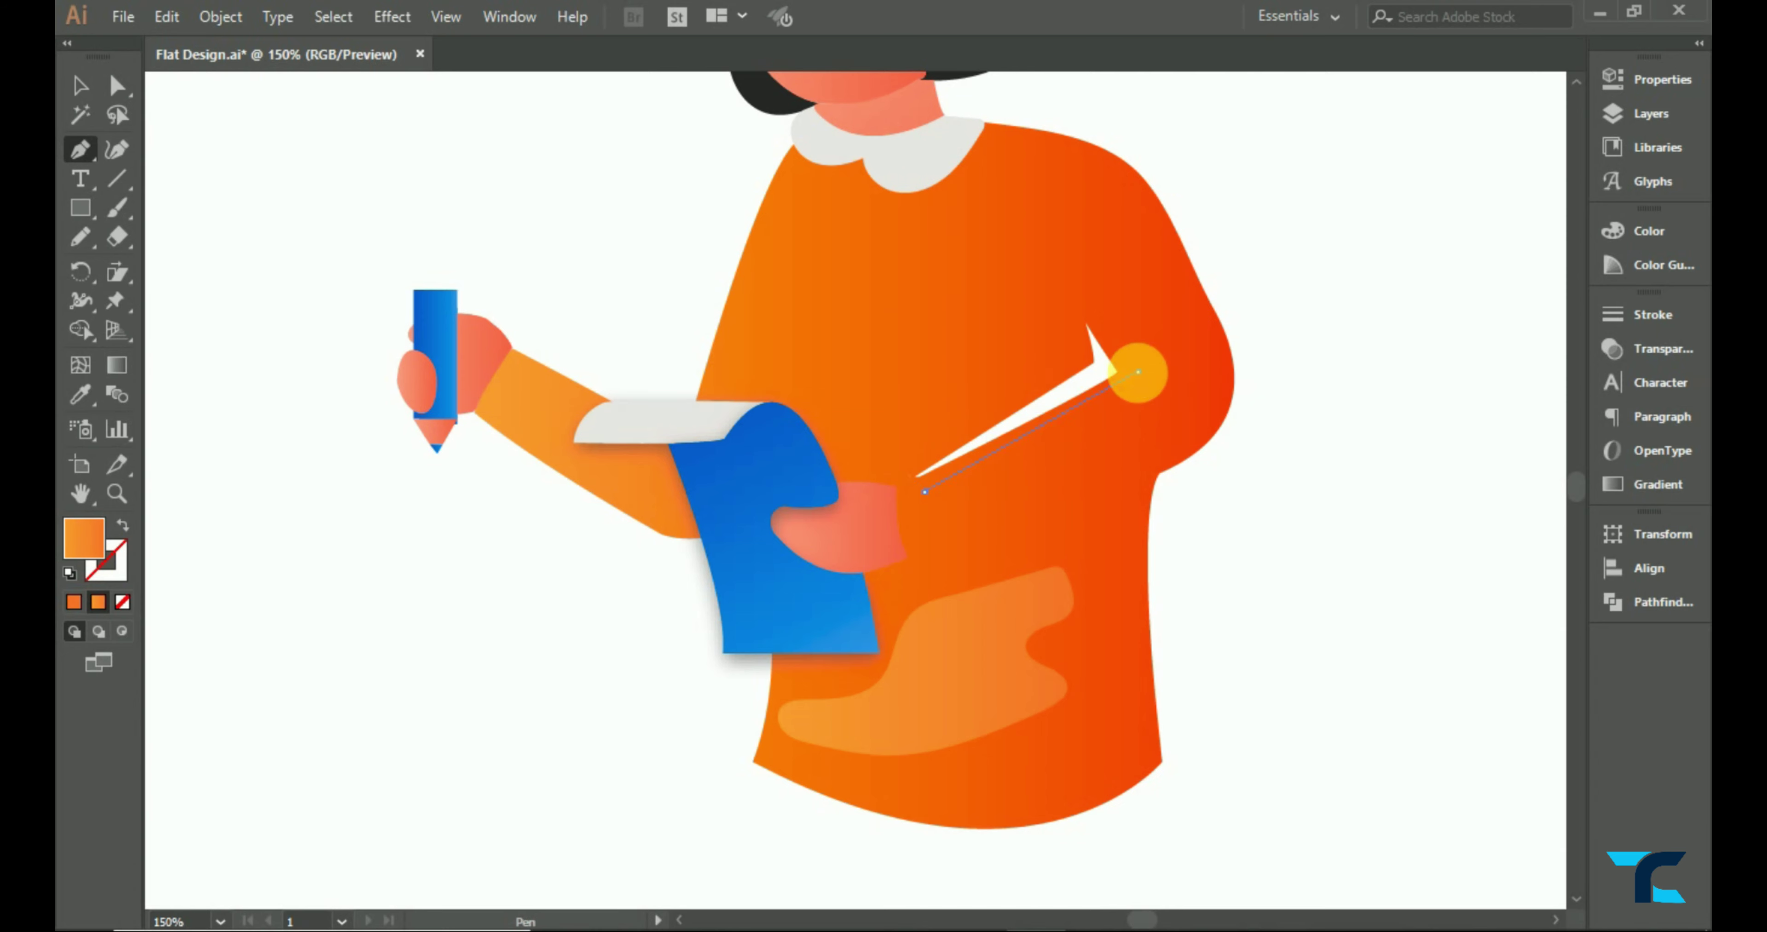
click(1079, 308)
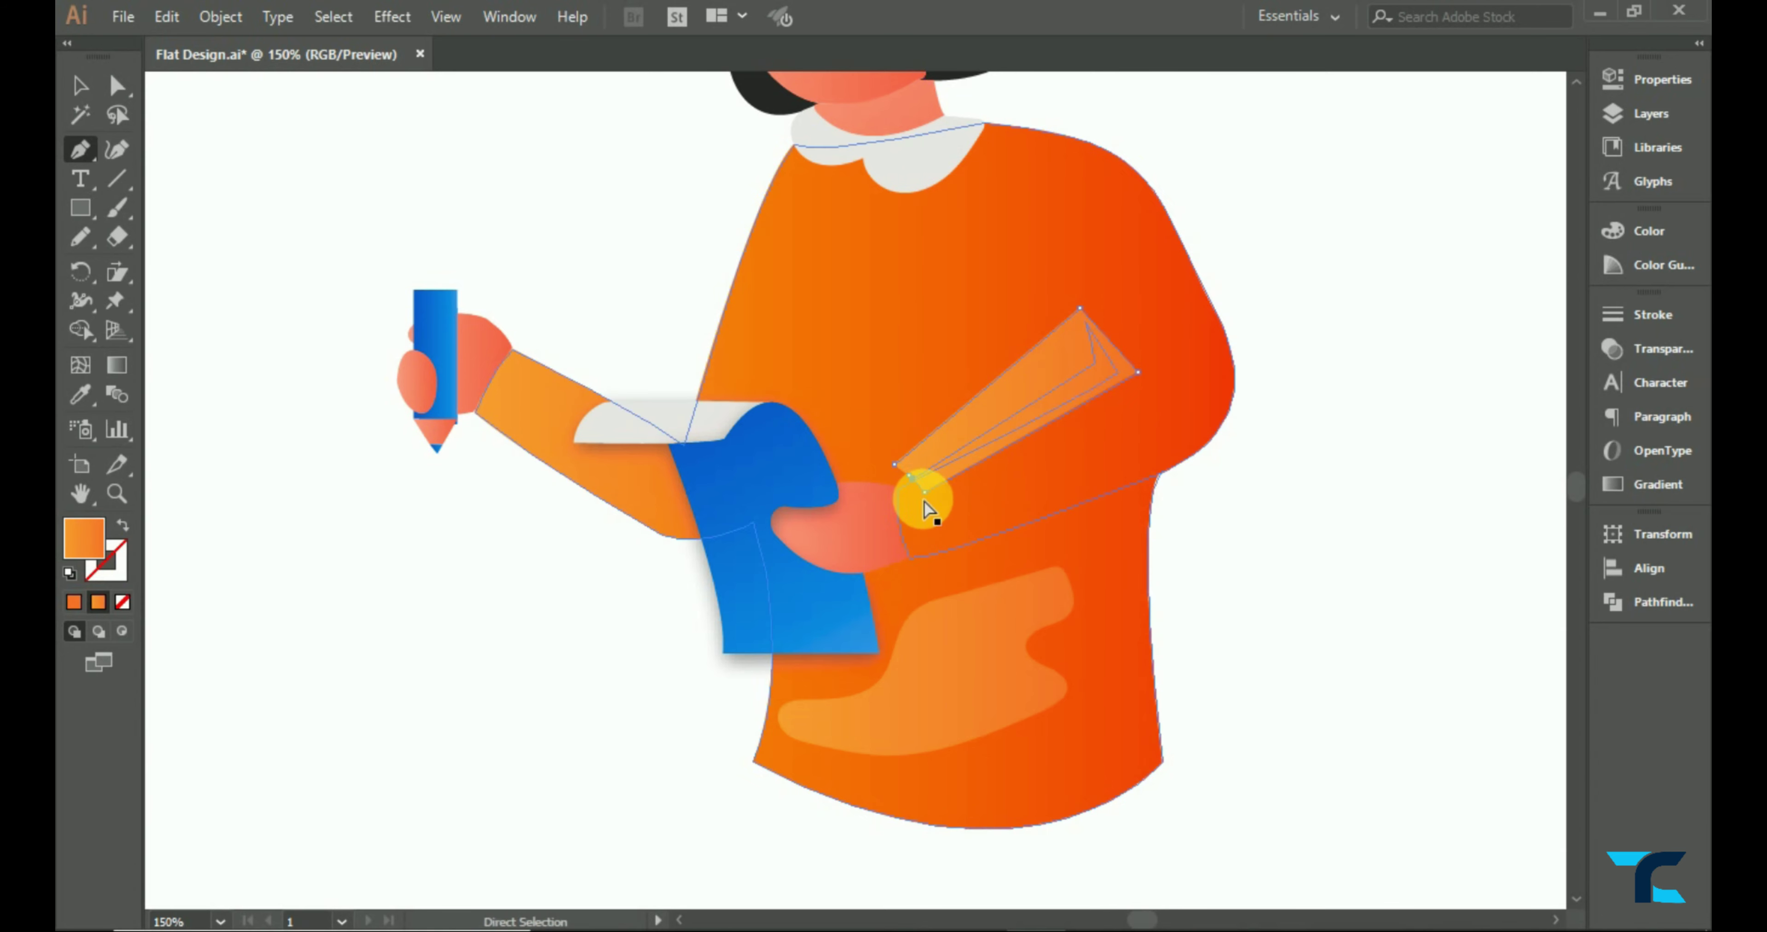
click(69, 104)
right_click(1015, 395)
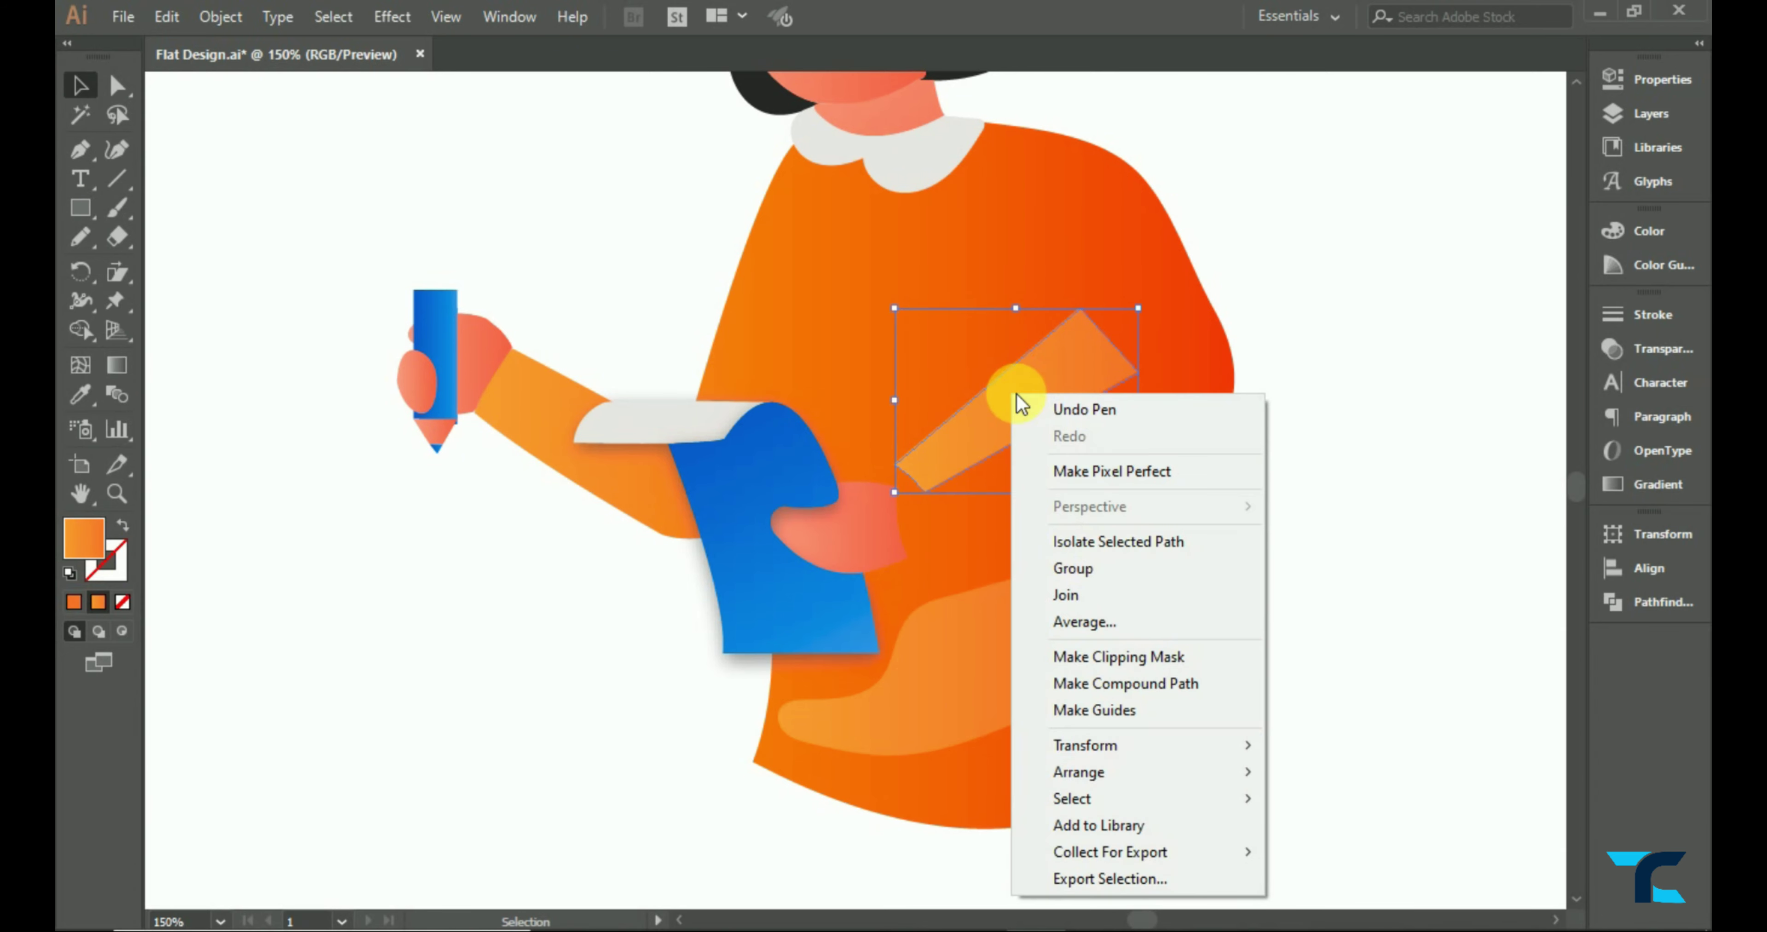
click(1303, 853)
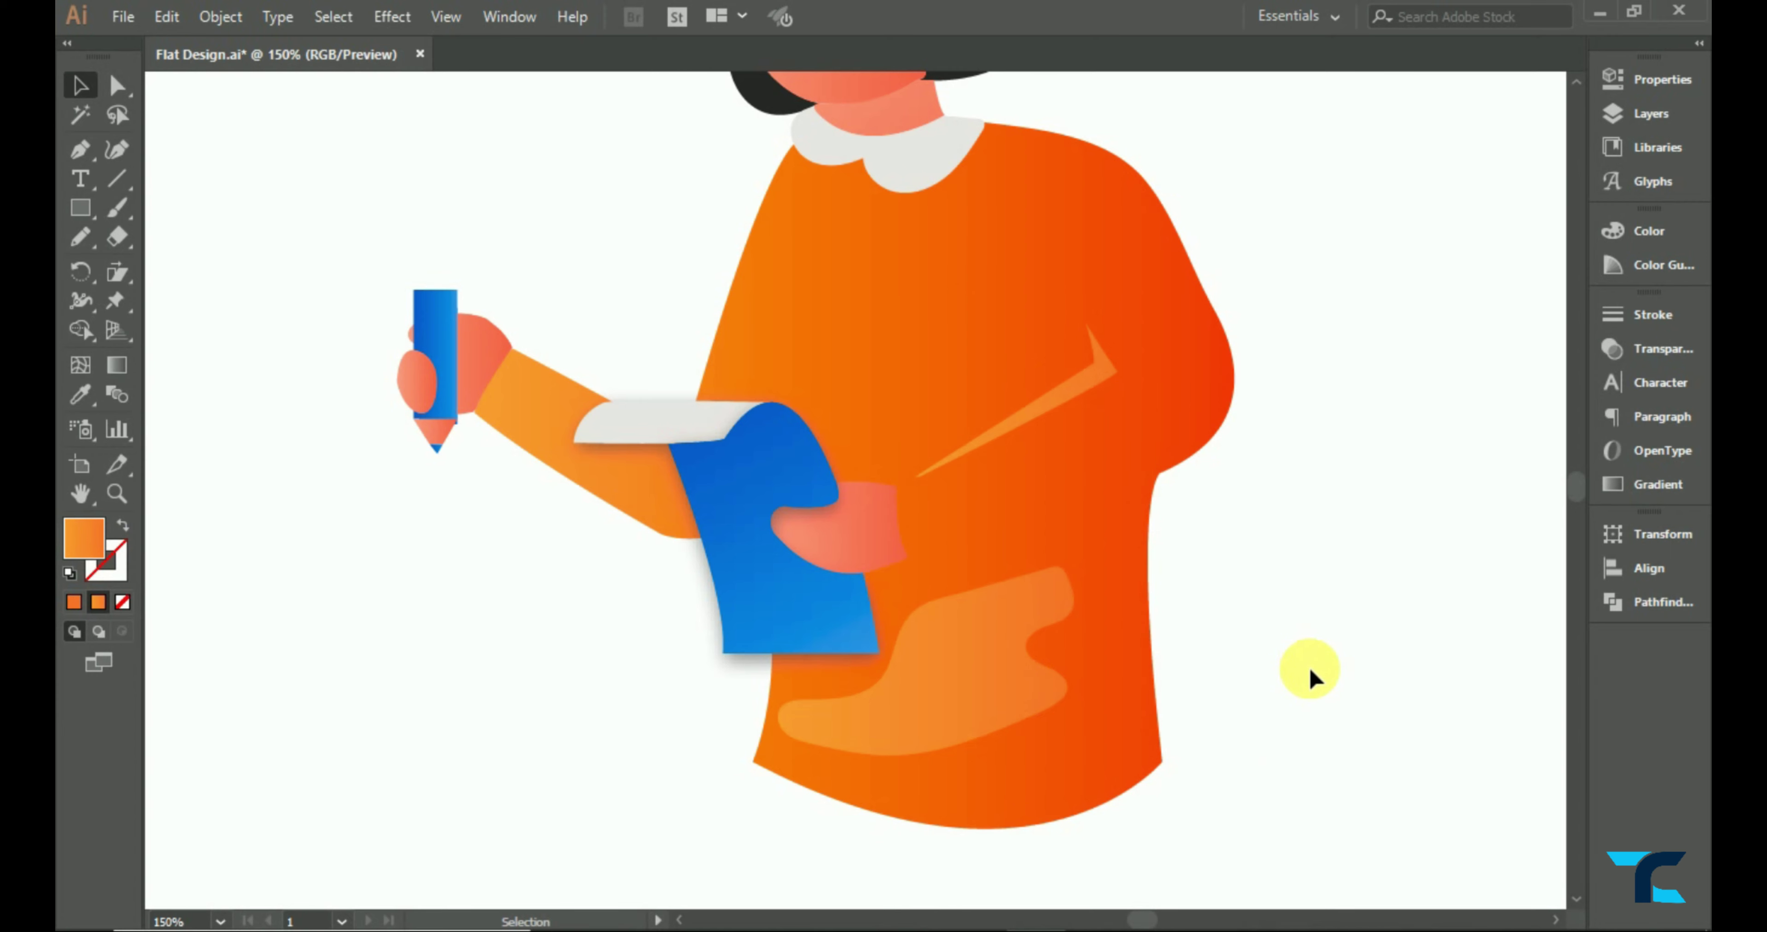
key(ctrl+minus)
key(ctrl+minus)
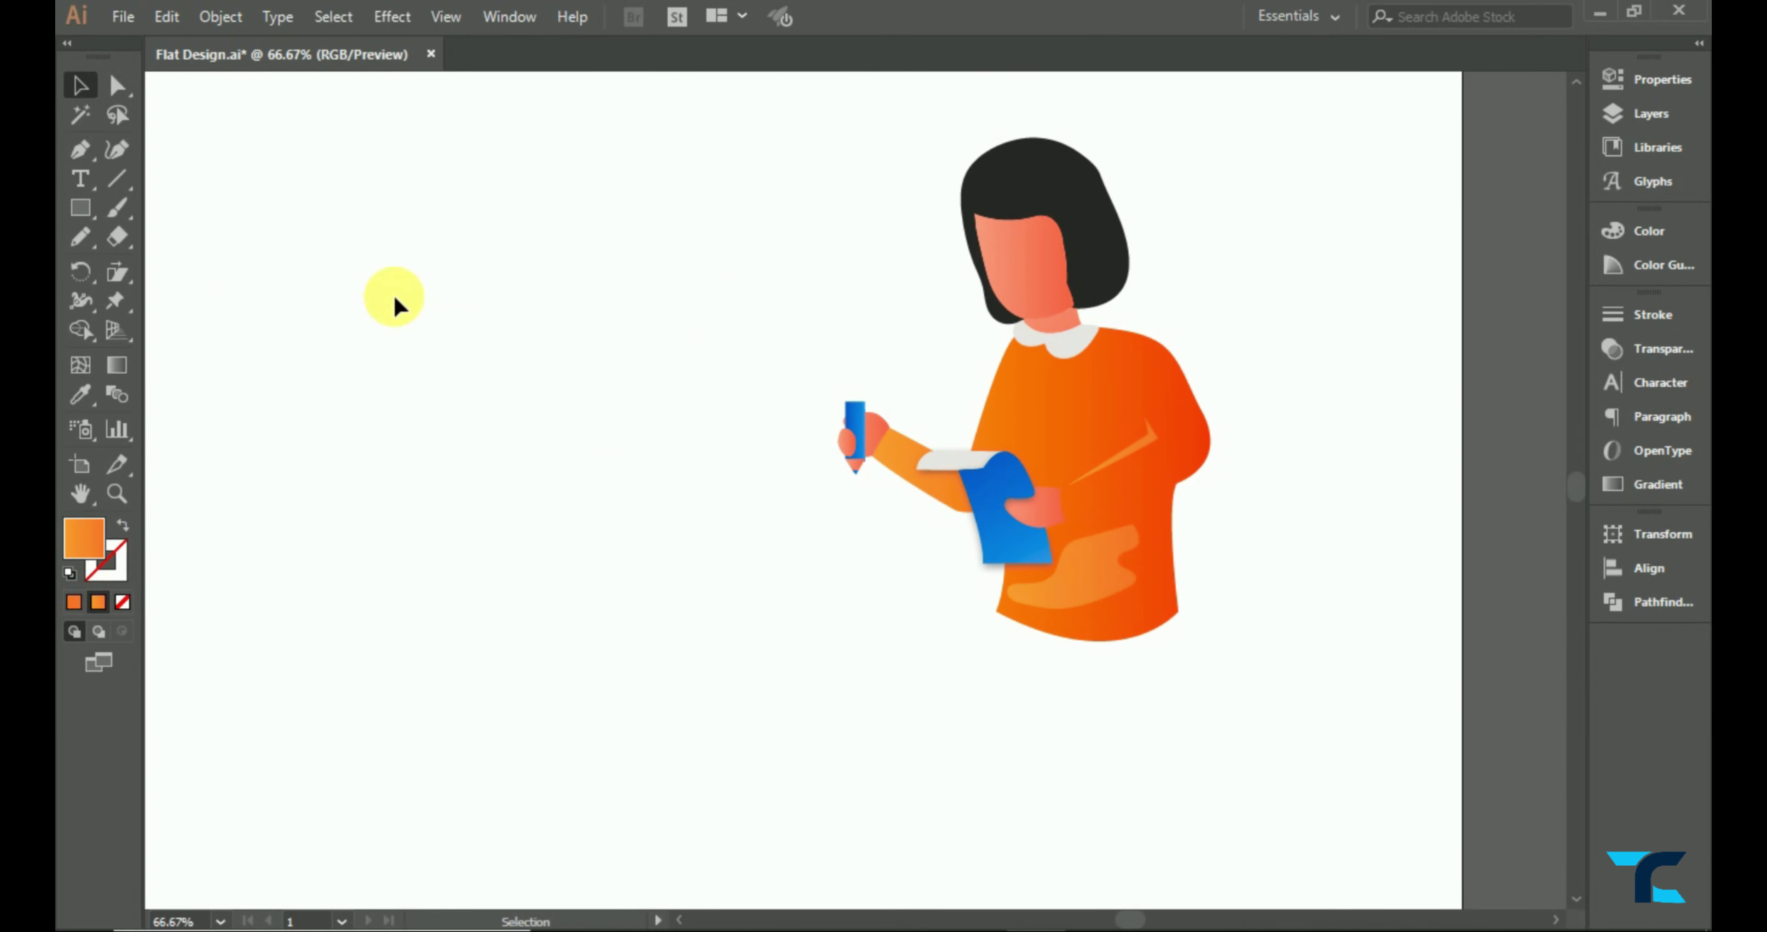
- Pen a curved light orange shading strip along the arm's lower edge
click(79, 149)
scroll(1076, 414, up, 4)
click(1079, 413)
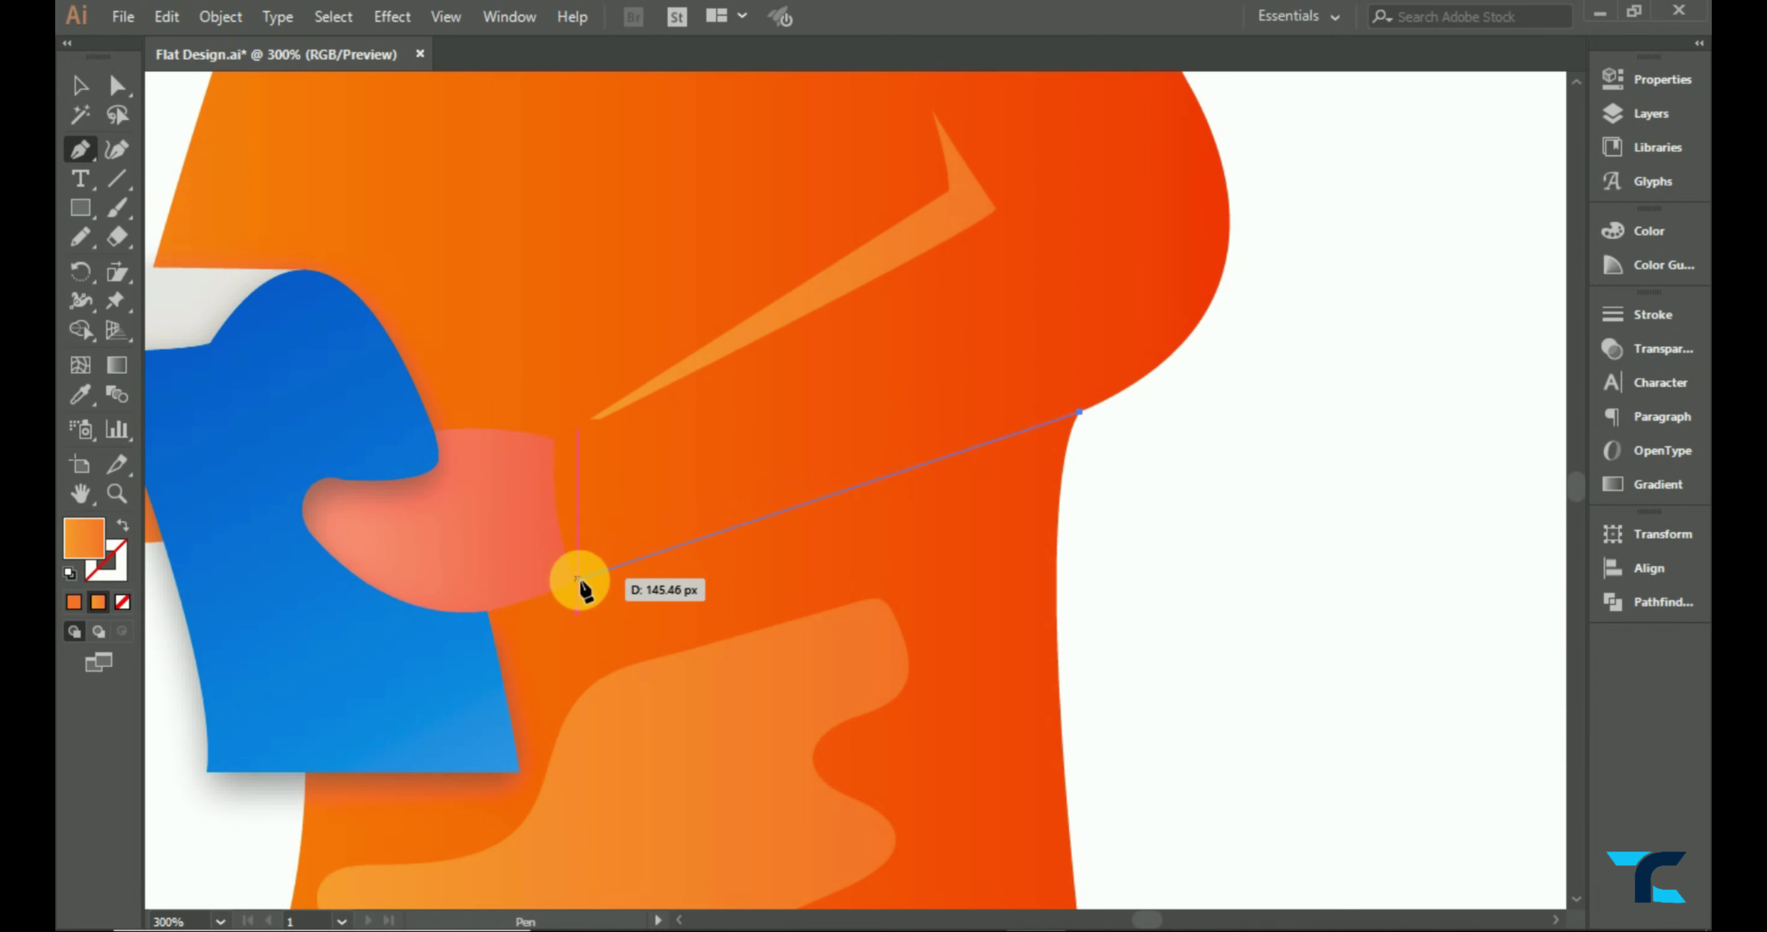
drag(508, 582, 566, 591)
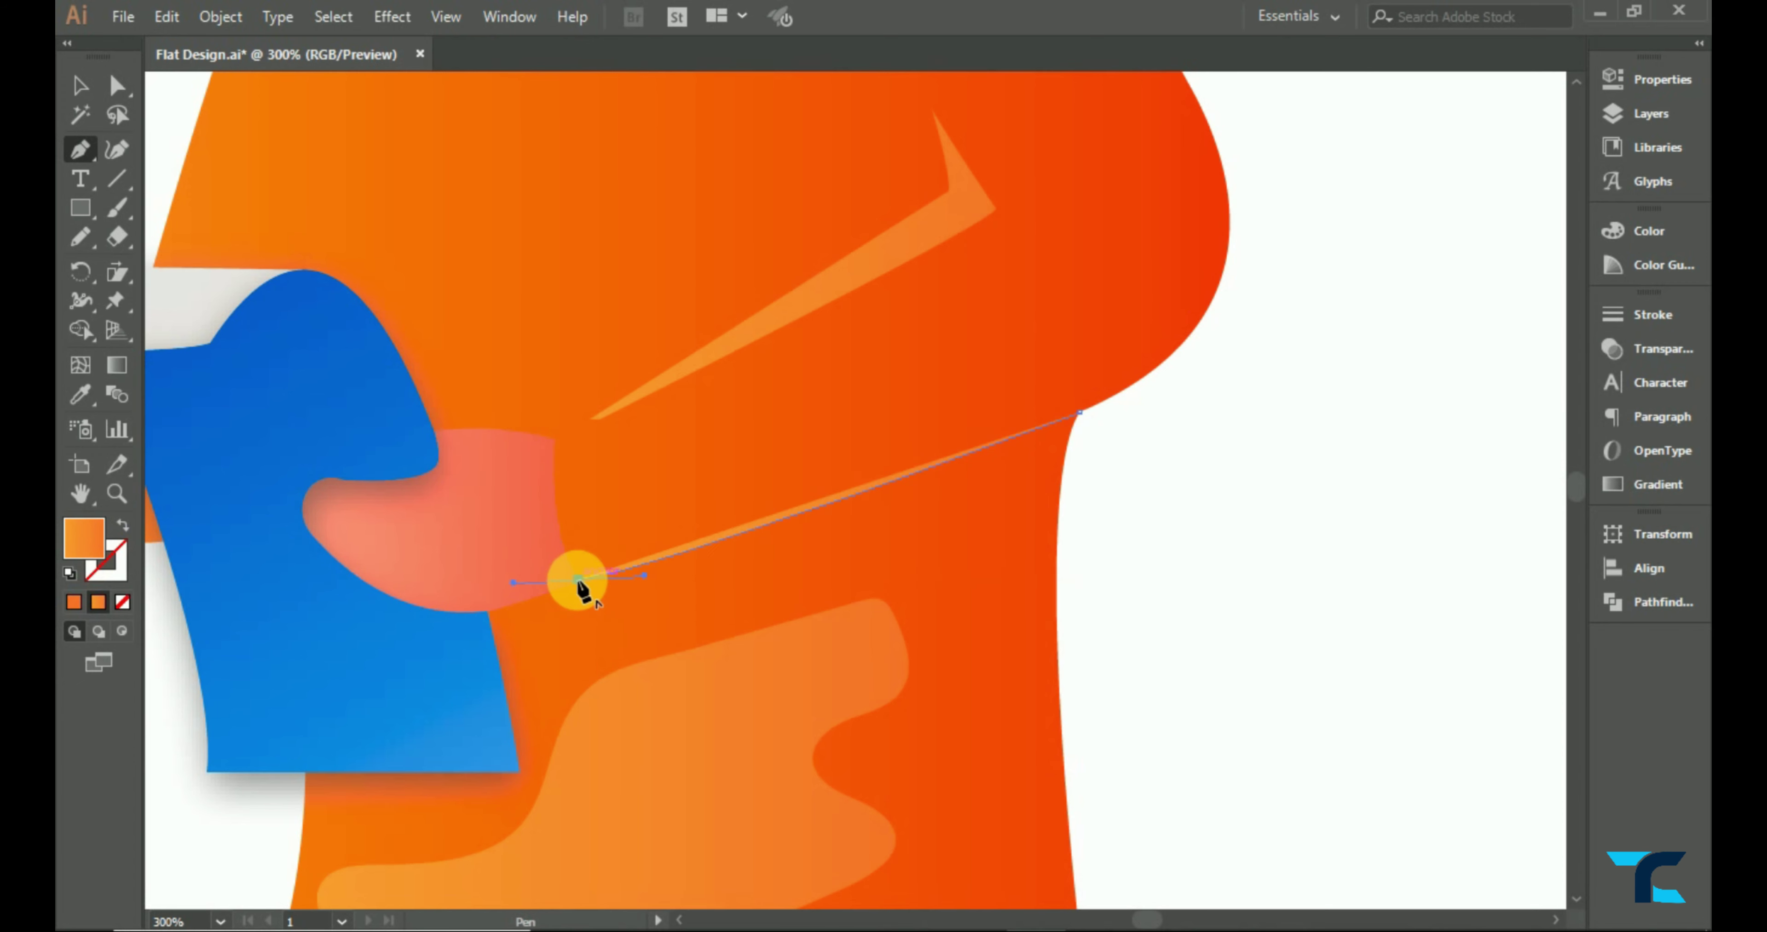
drag(1079, 412, 1135, 367)
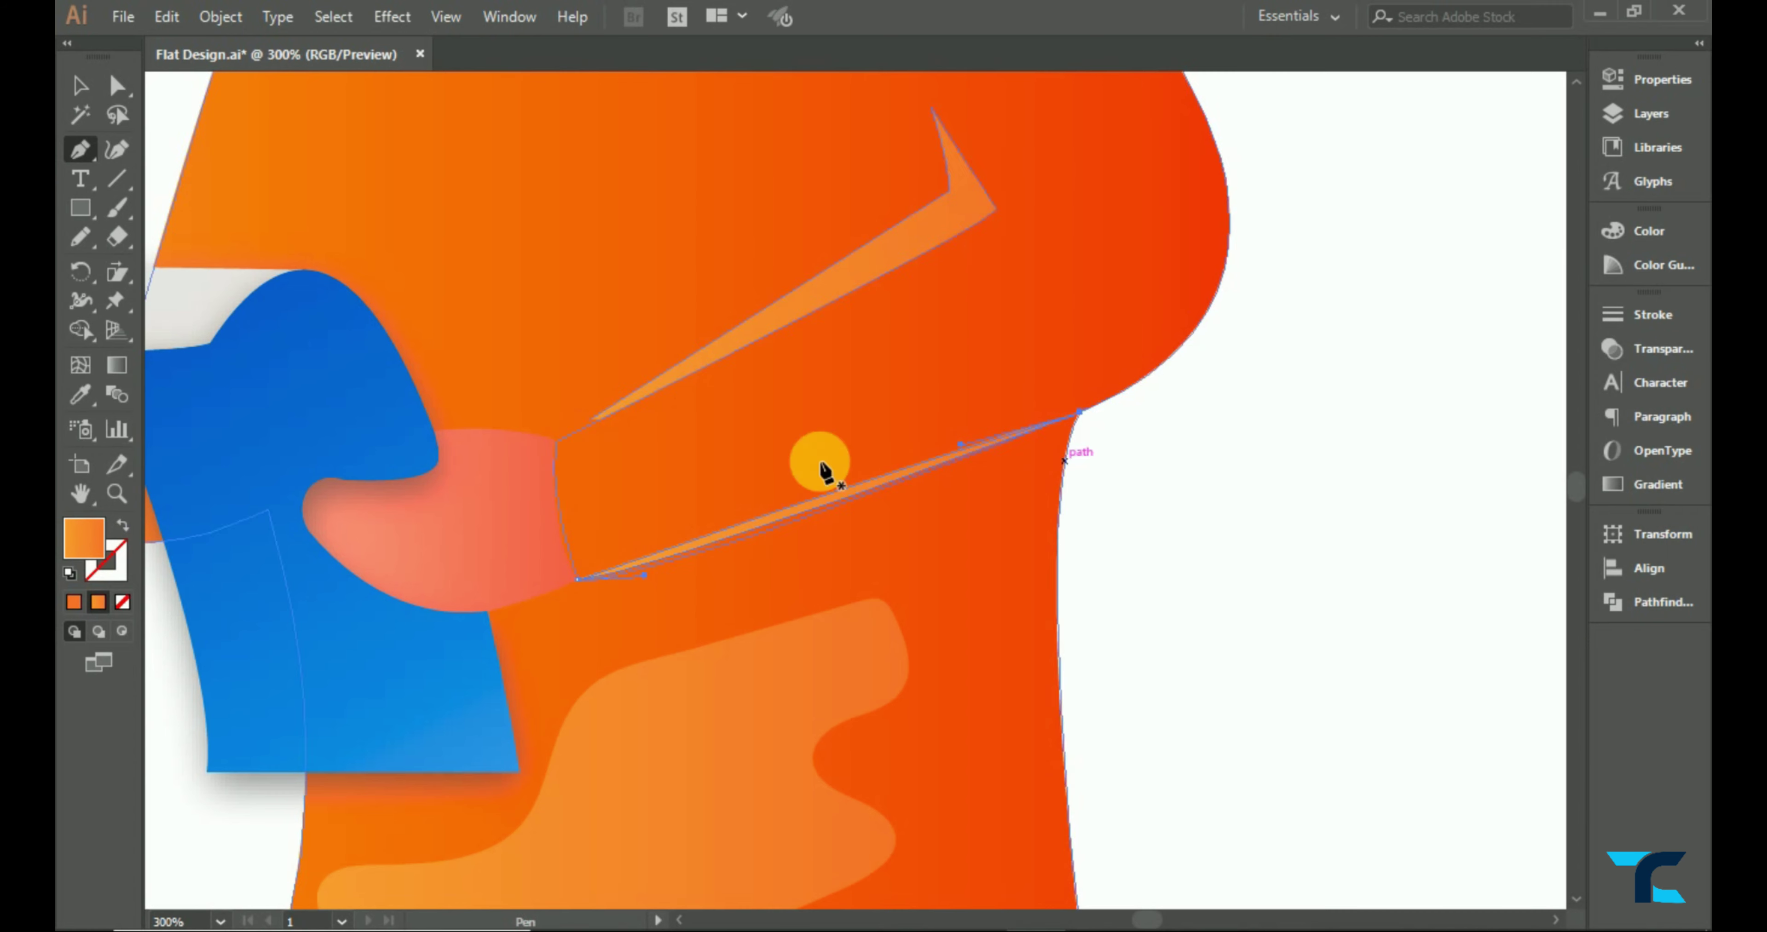
click(79, 85)
click(1352, 486)
key(ctrl+0)
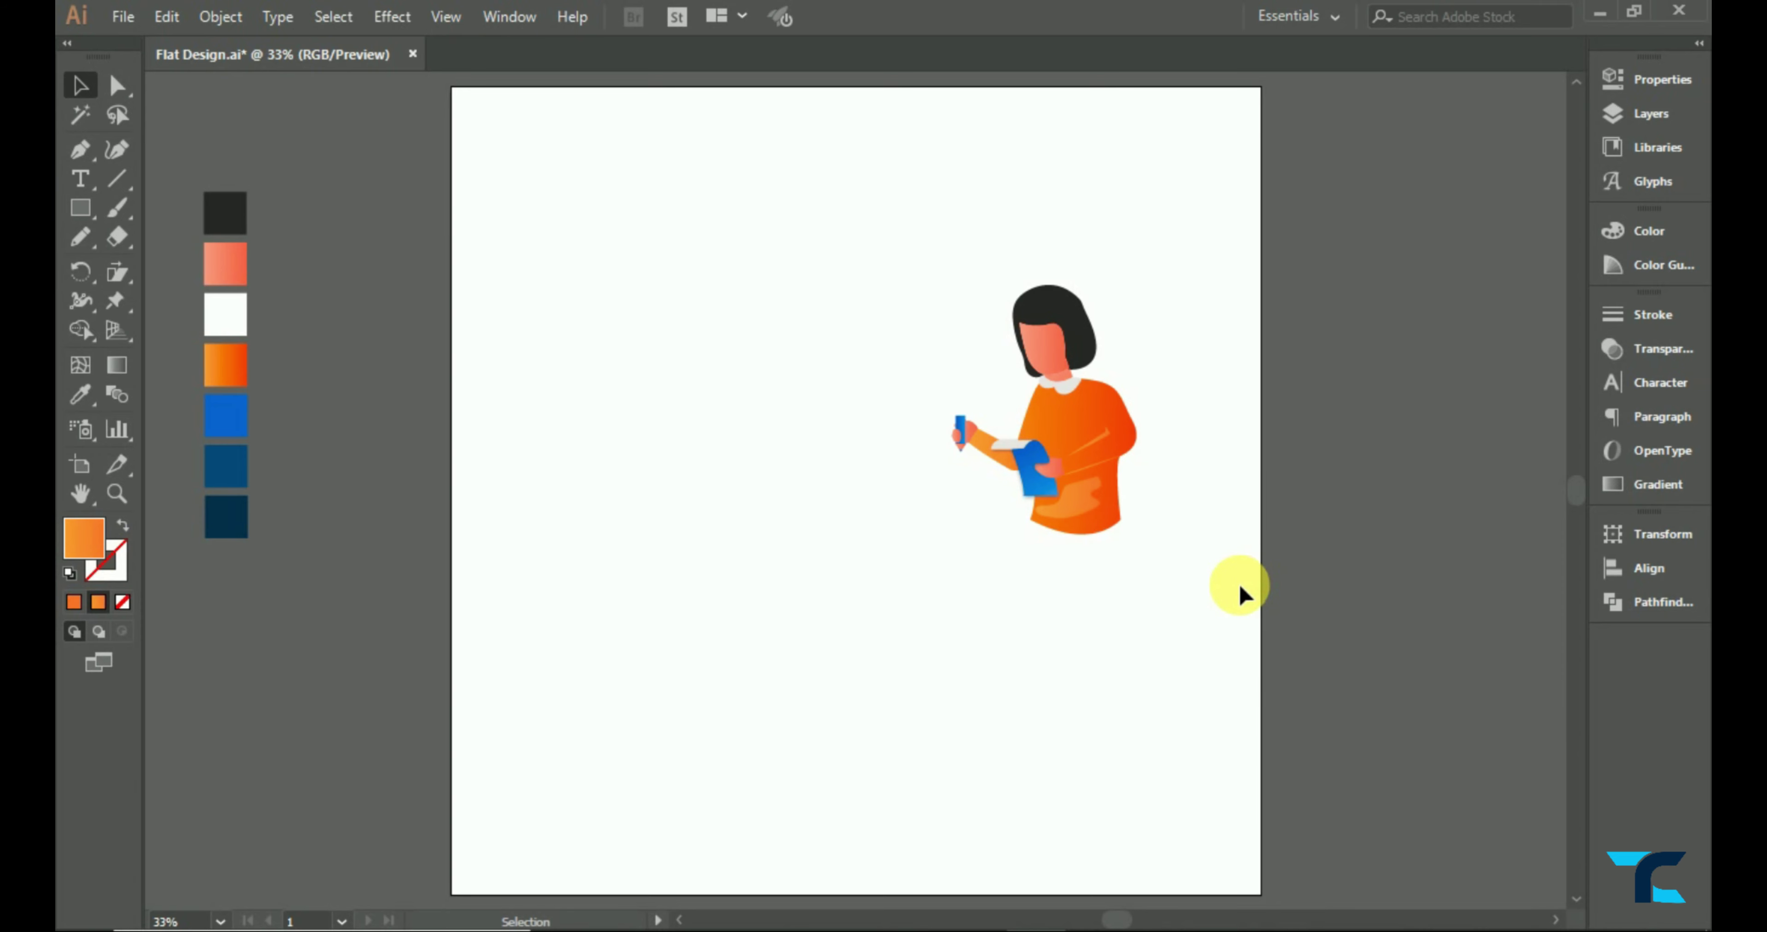
- Start the trouser leg outline at the sweater's bottom-right corner, undoing a misplaced point
scroll(1177, 518, up, 2)
key(ctrl+0)
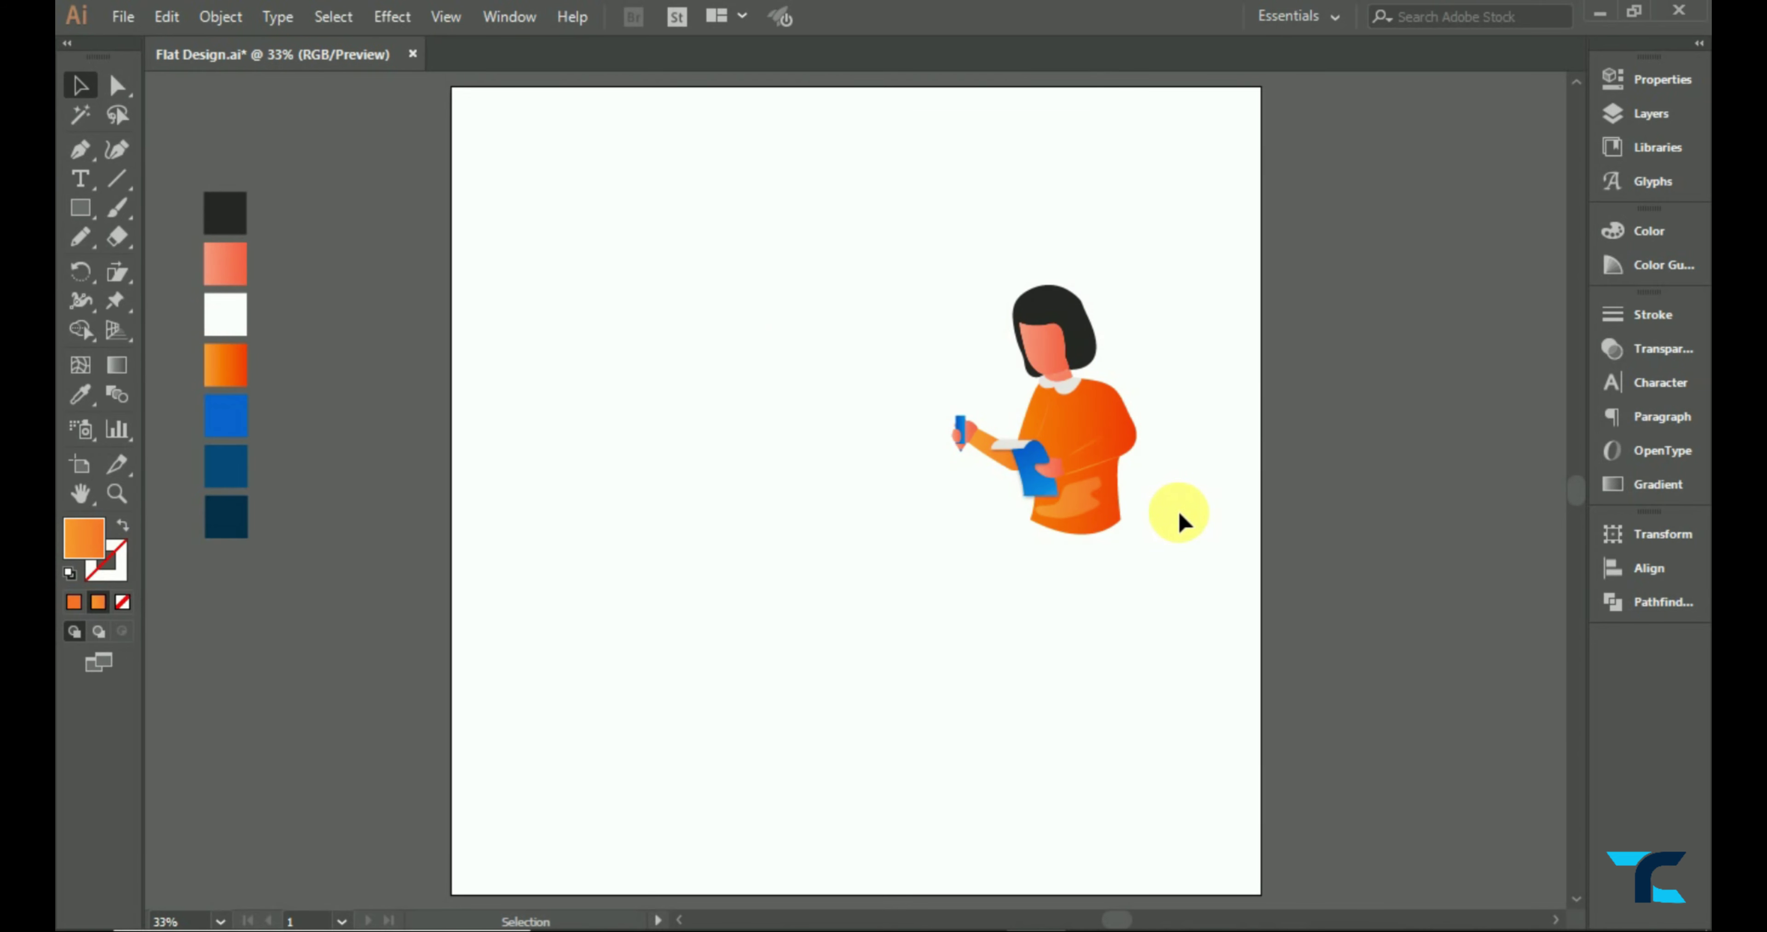
scroll(1034, 558, up, 2)
scroll(1104, 526, up, 1)
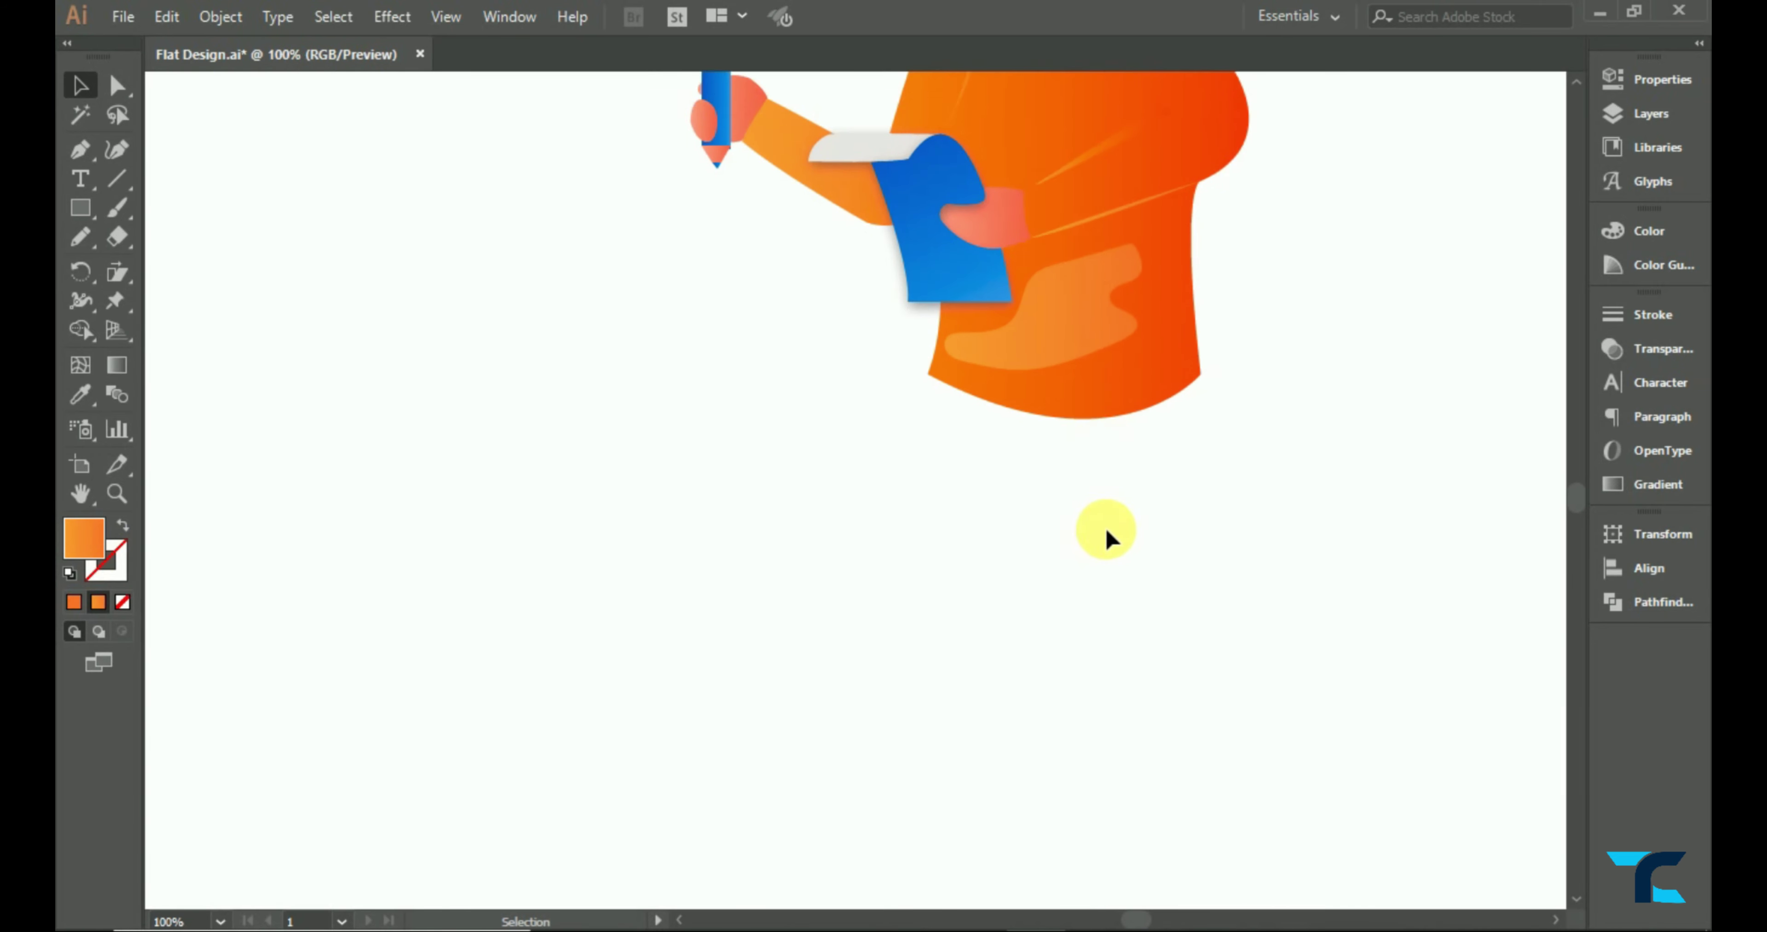
click(88, 154)
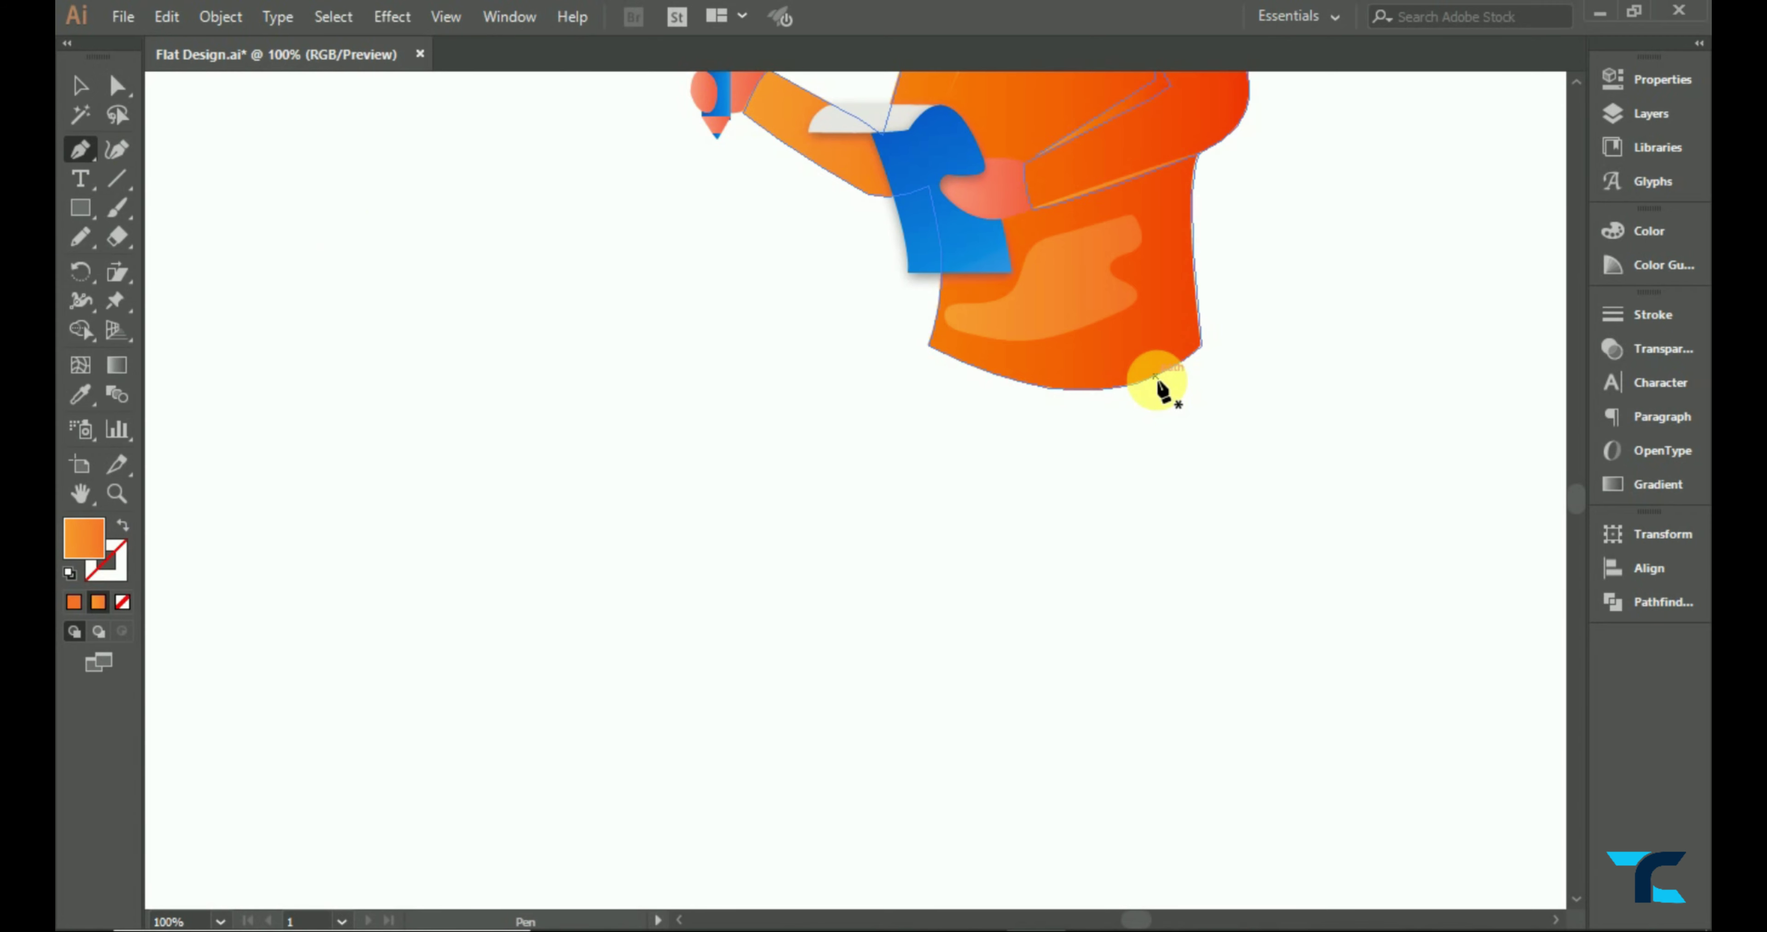
click(1194, 354)
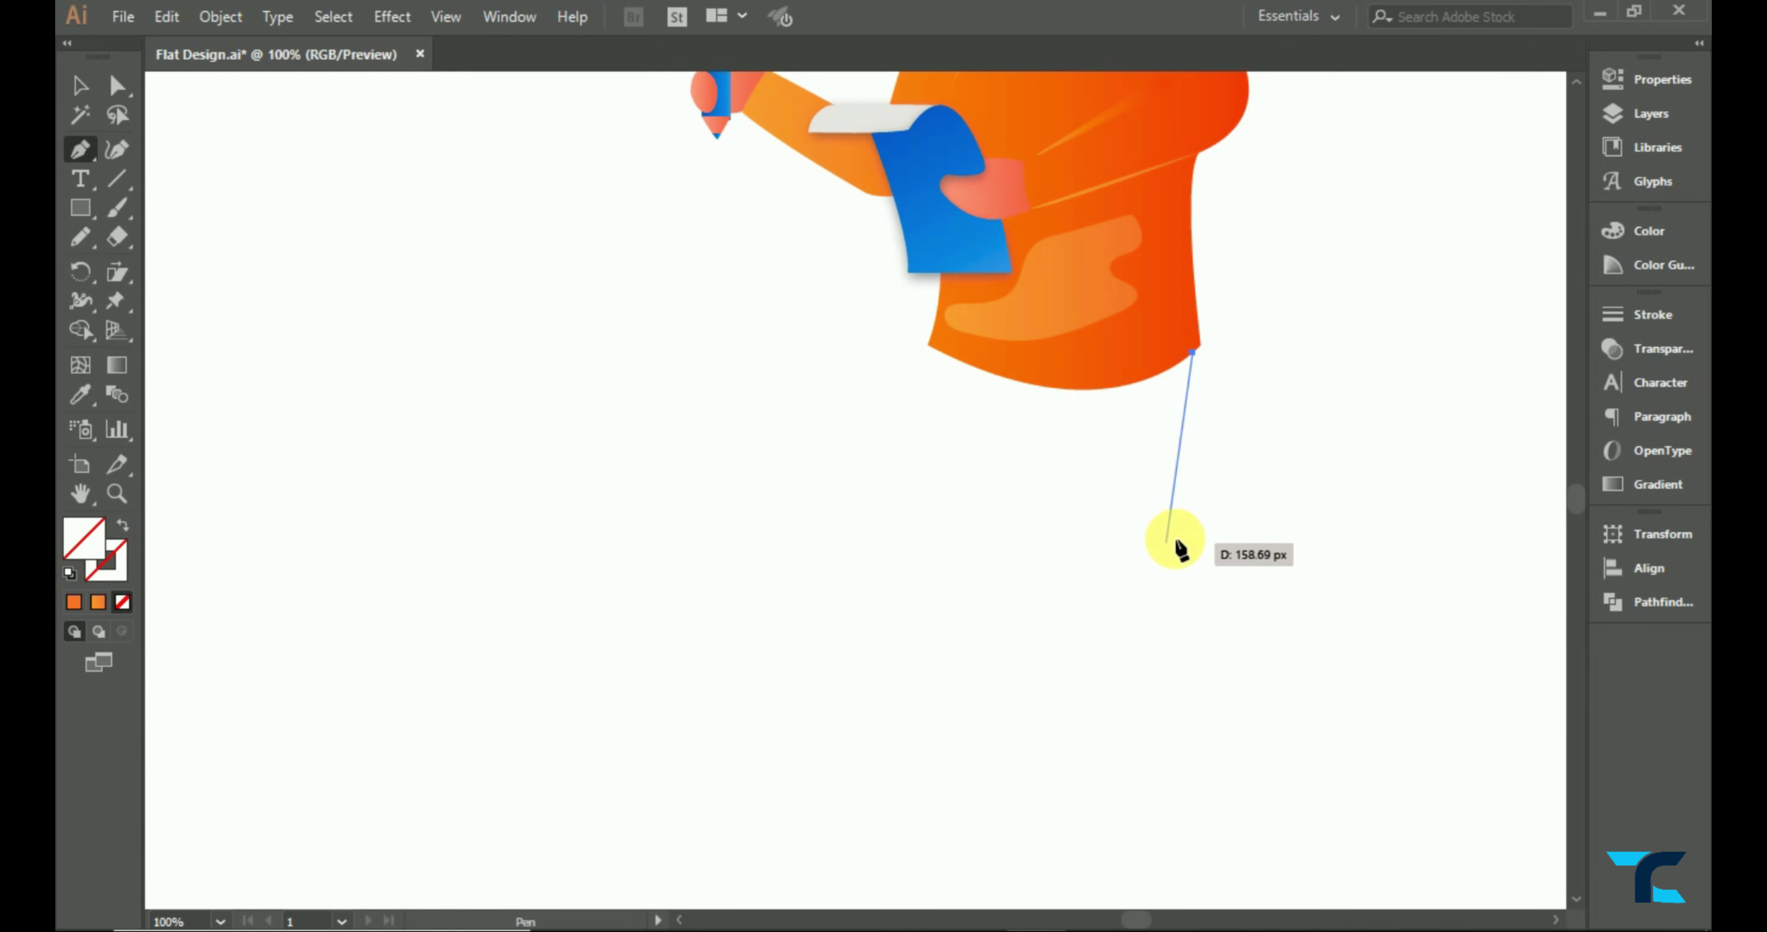
drag(1161, 567, 1165, 507)
scroll(1166, 507, down, 1)
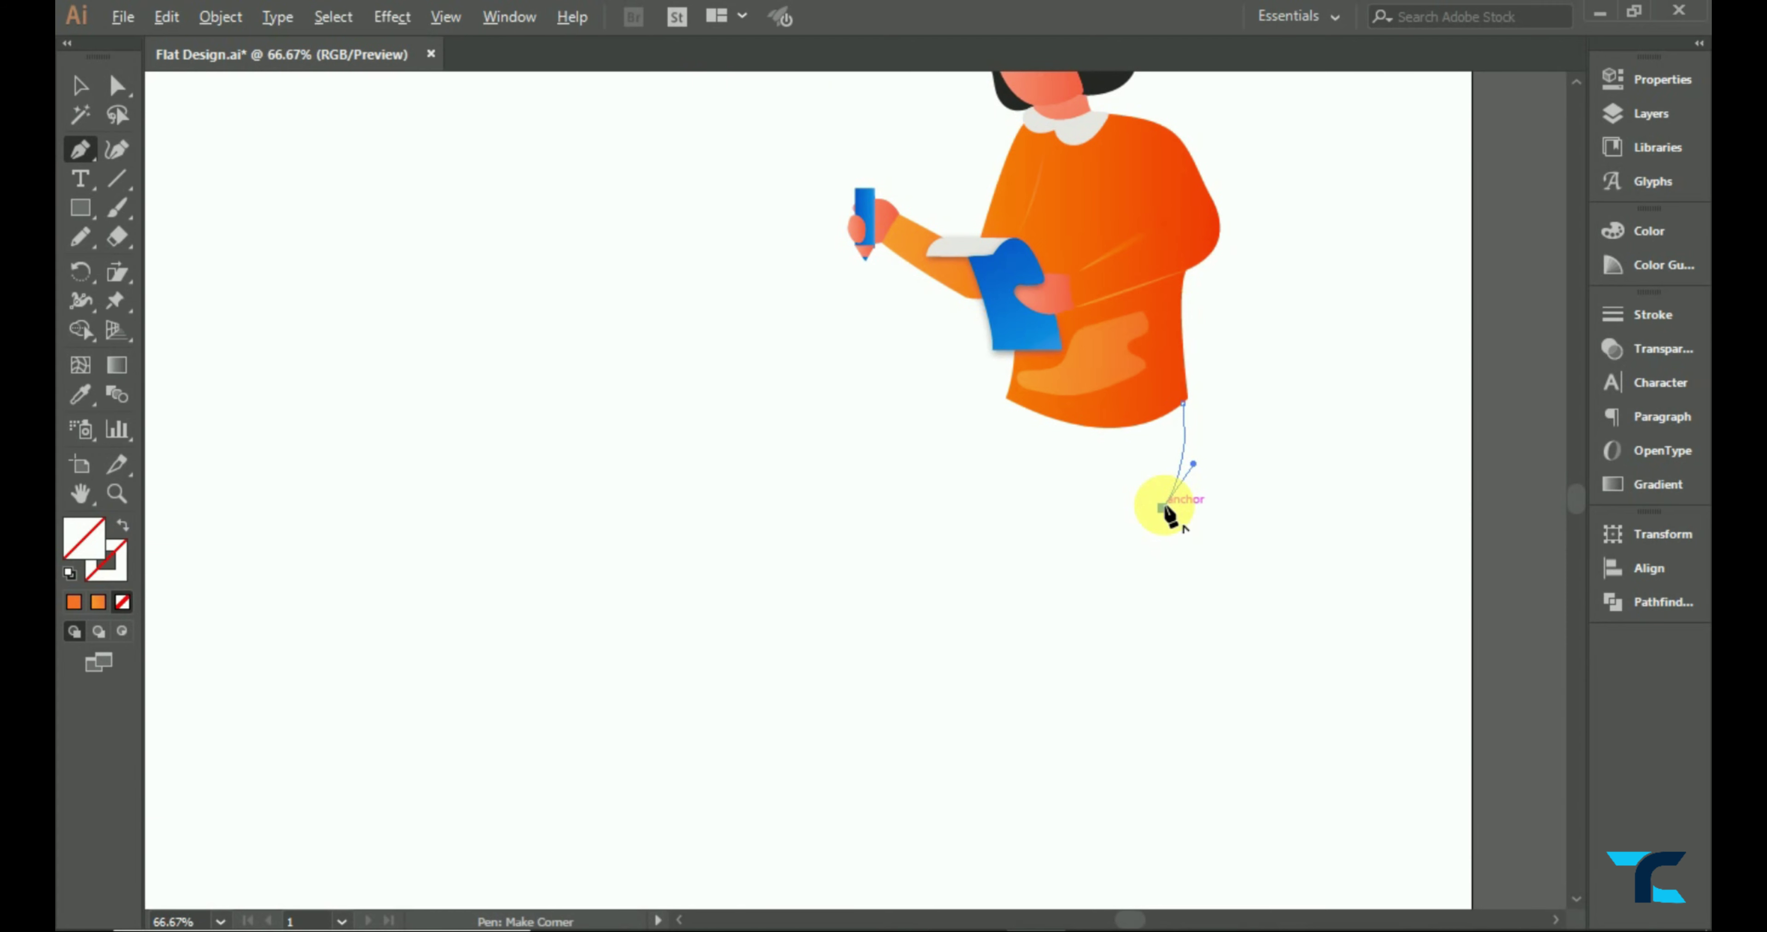
scroll(1166, 583, down, 1)
click(1150, 556)
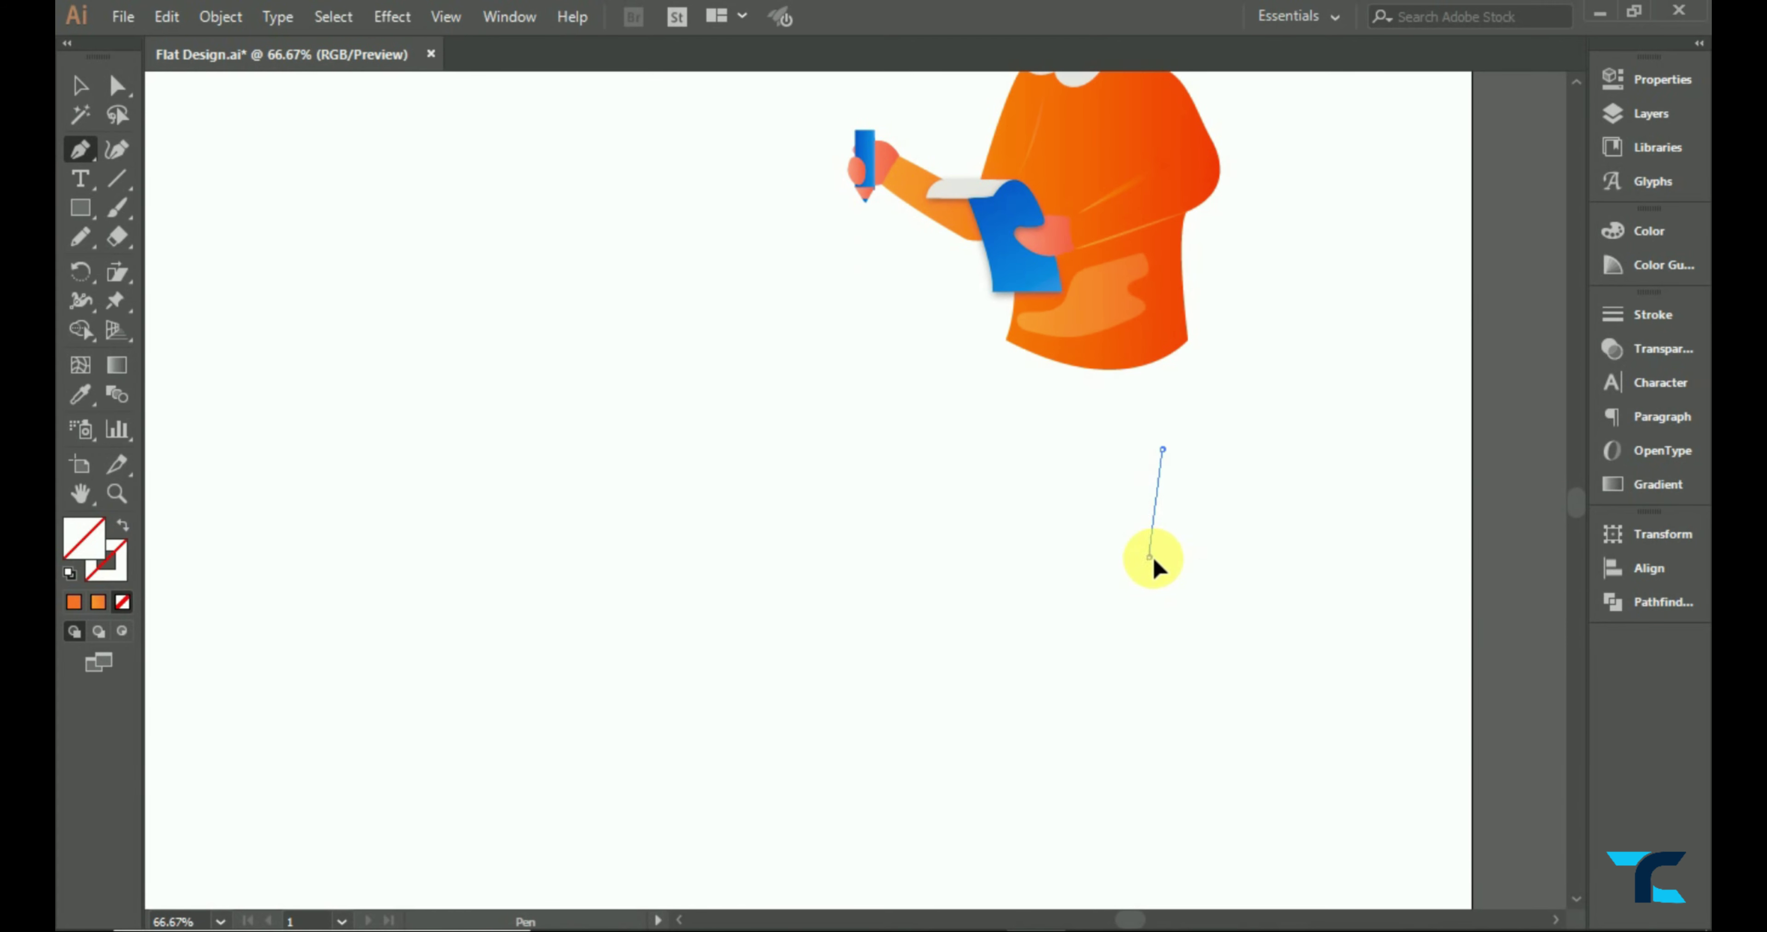
key(ctrl+z)
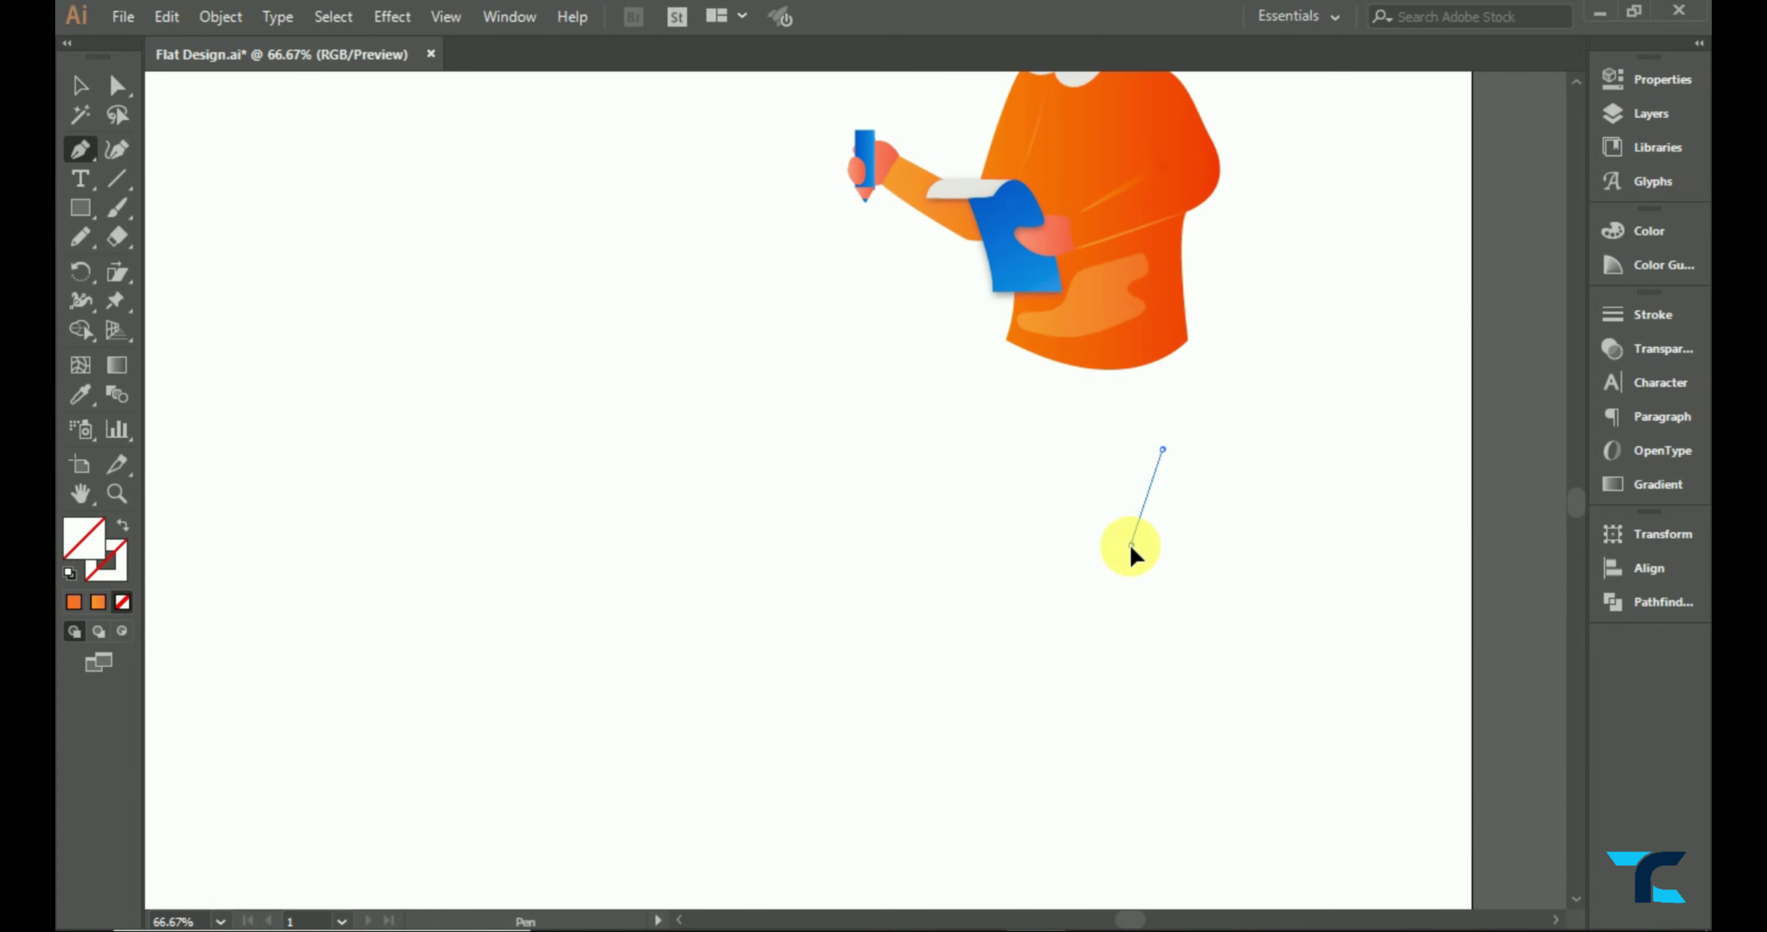
key(ctrl+z)
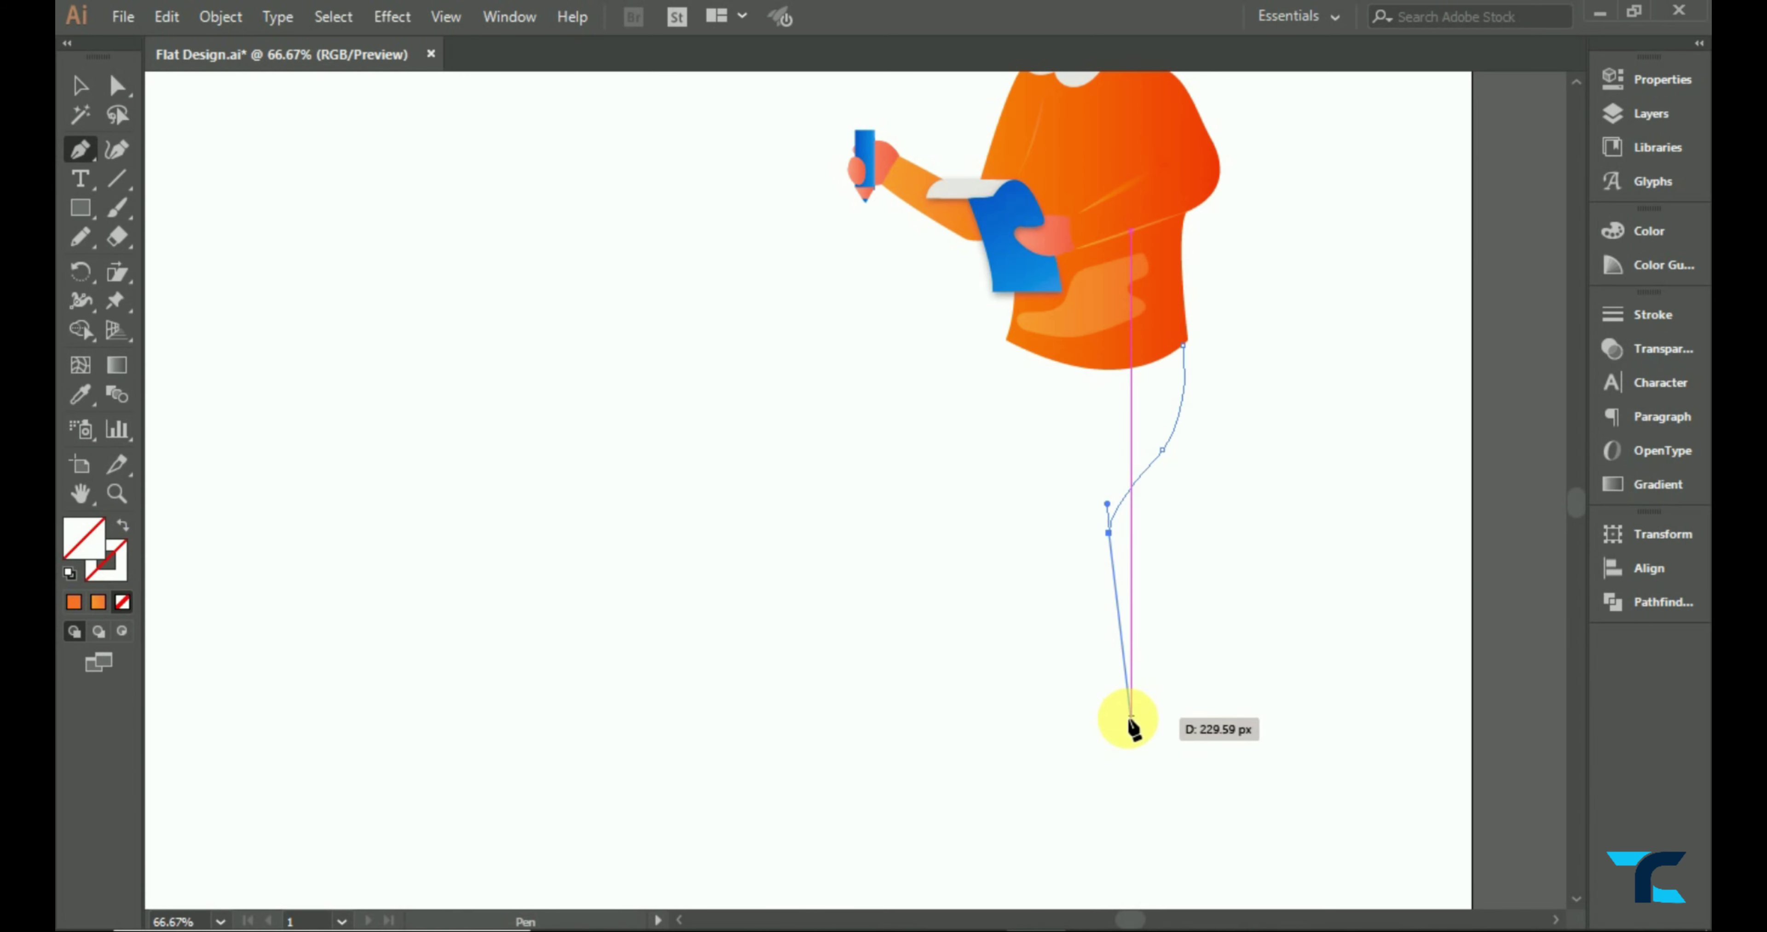
- Complete the leg outline with a curved ankle and a back edge bending up to the waist
drag(1148, 775, 1112, 773)
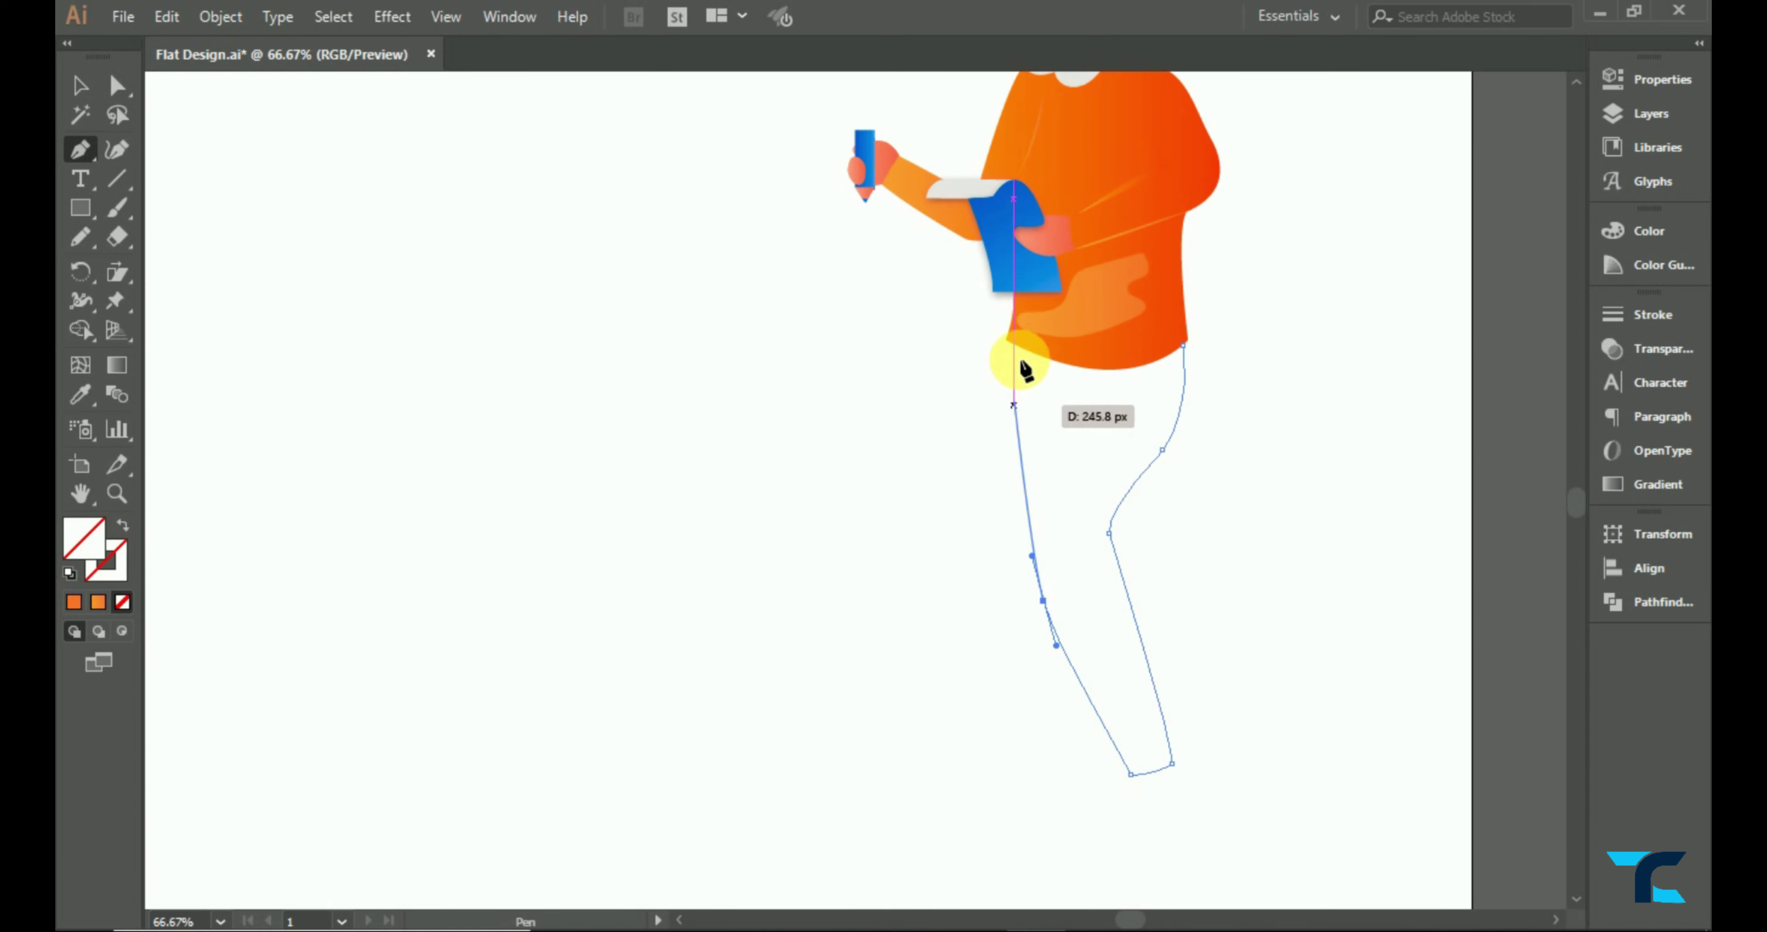
drag(1014, 344, 1040, 254)
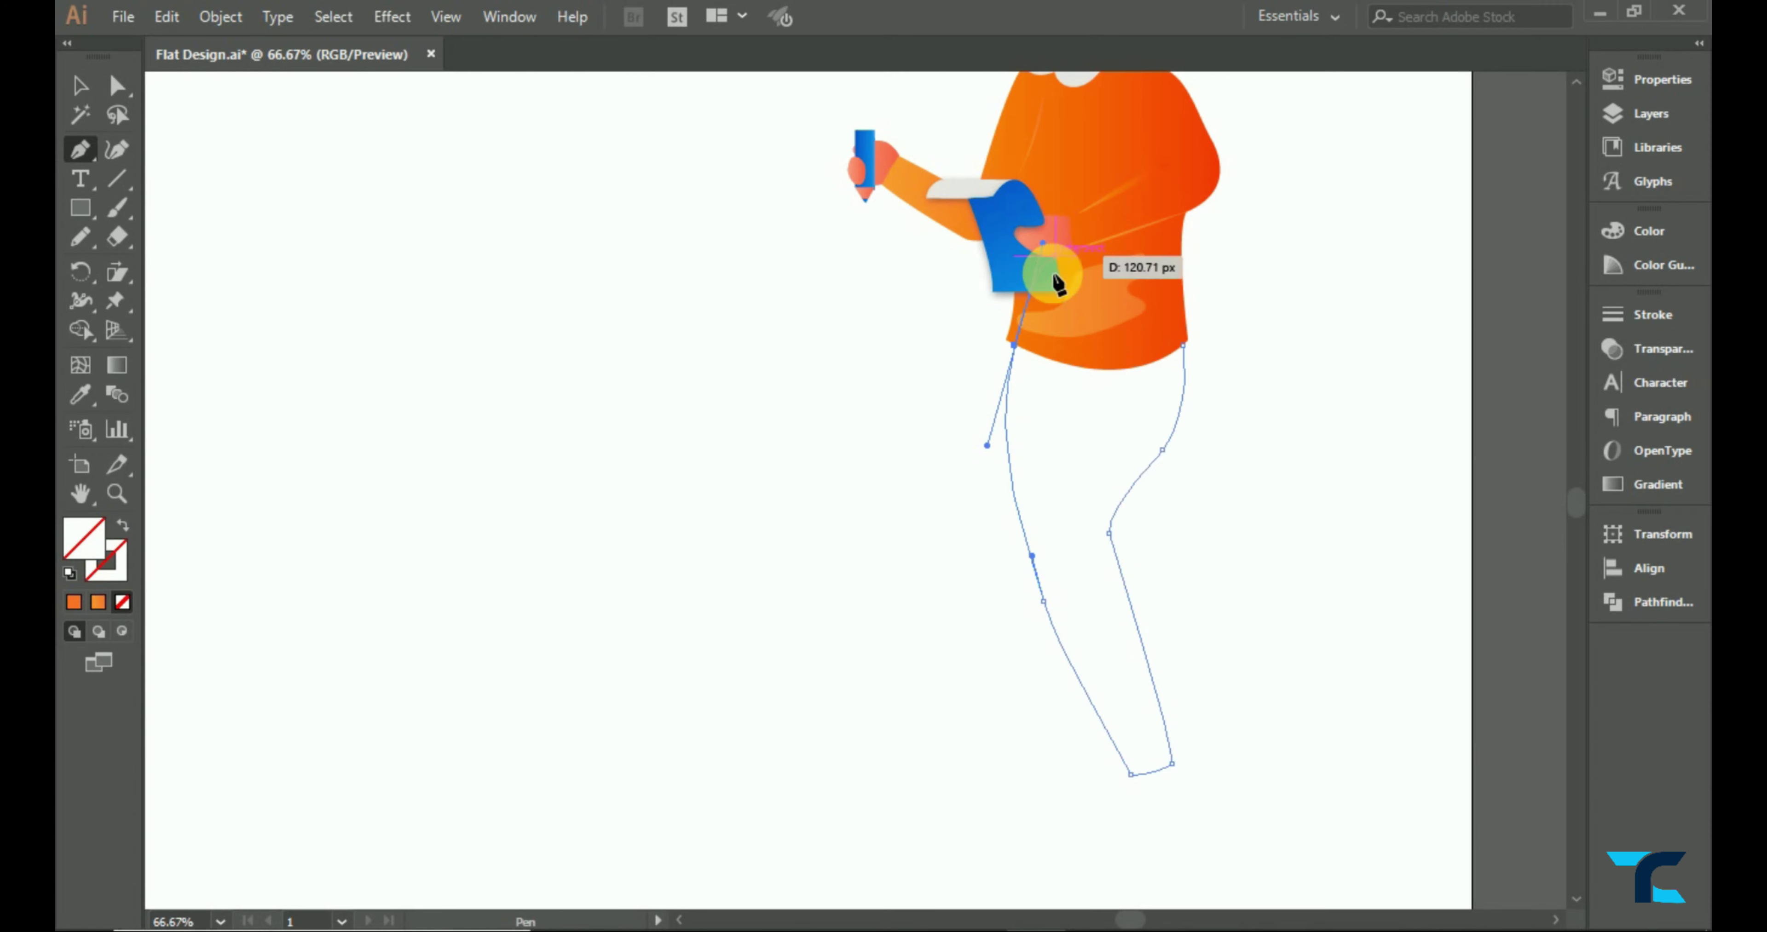
mouse_move(1014, 345)
mouse_down()
mouse_move(1095, 396)
mouse_move(1183, 362)
mouse_up()
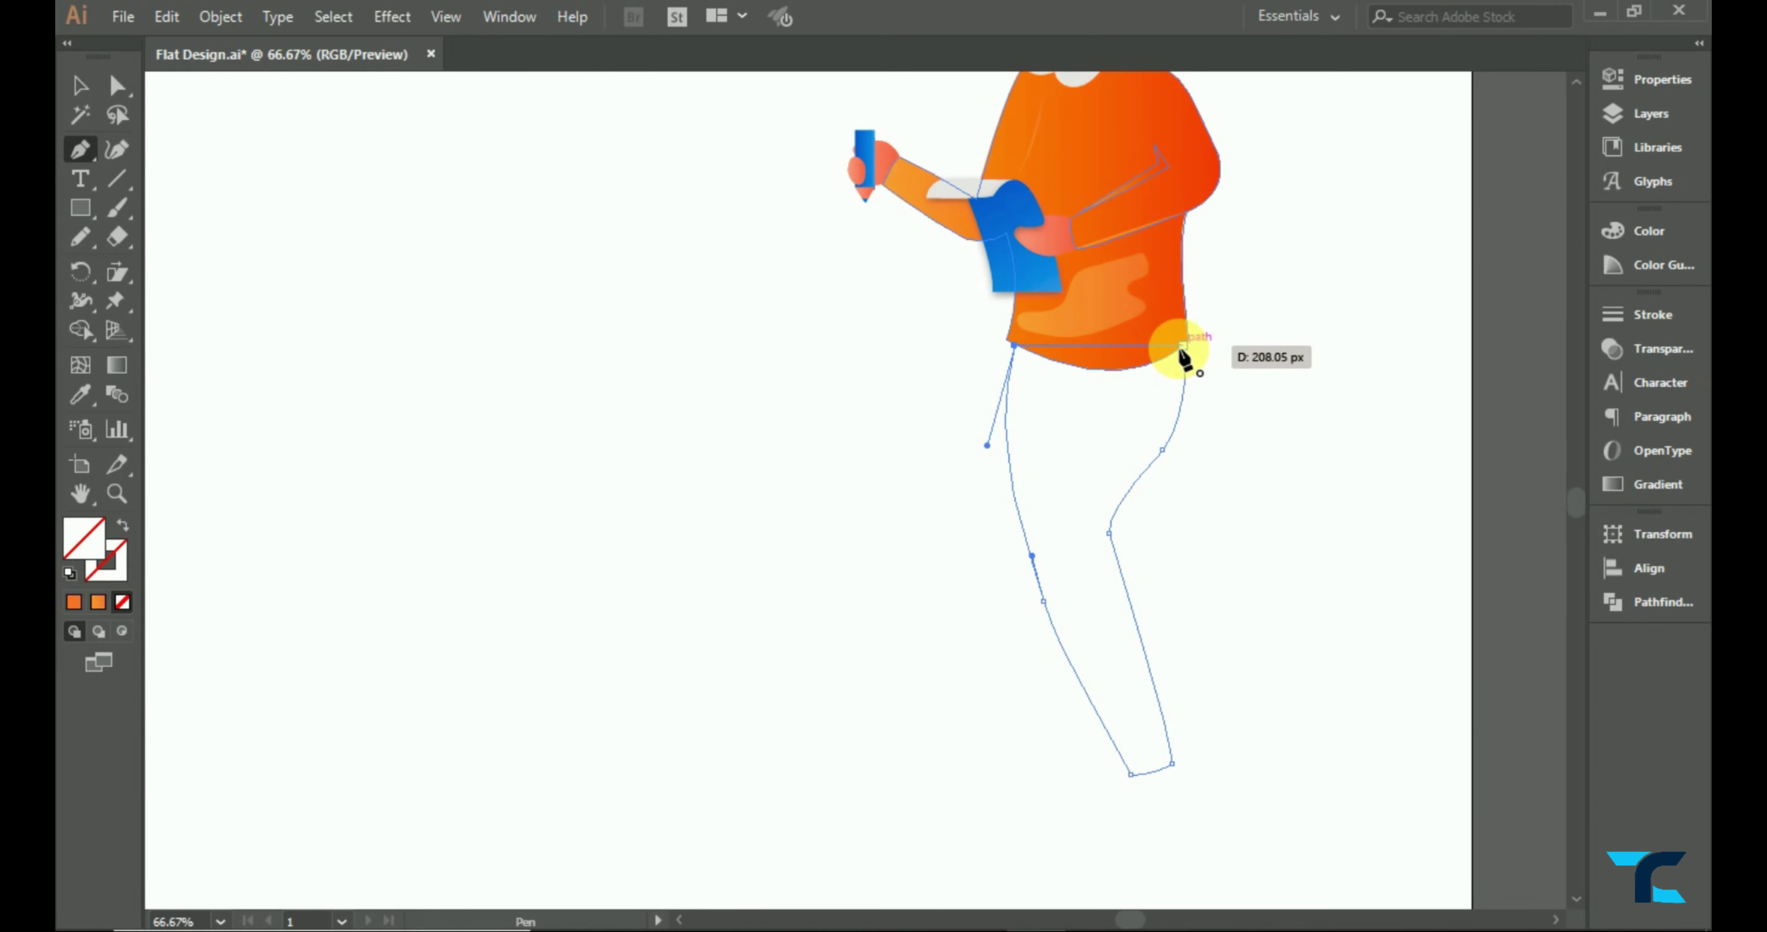
click(80, 85)
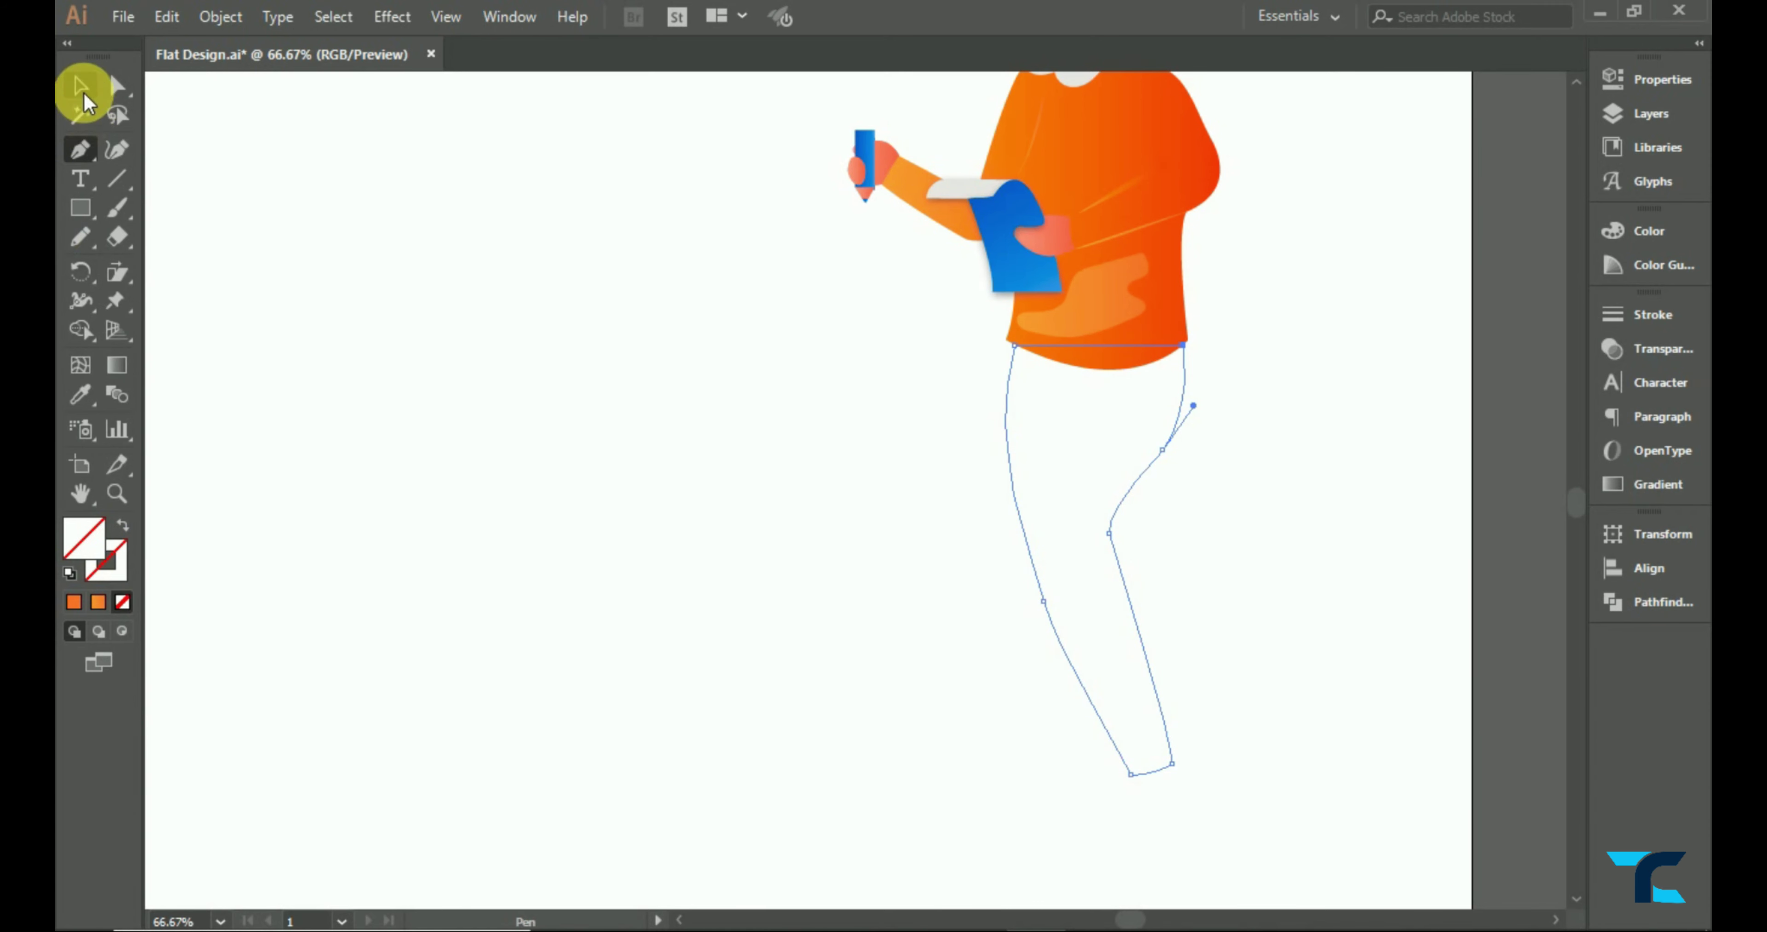
click(1275, 619)
- Fill the leg with the bright blue swatch and send it behind the sweater
key(a)
drag(1210, 638, 863, 698)
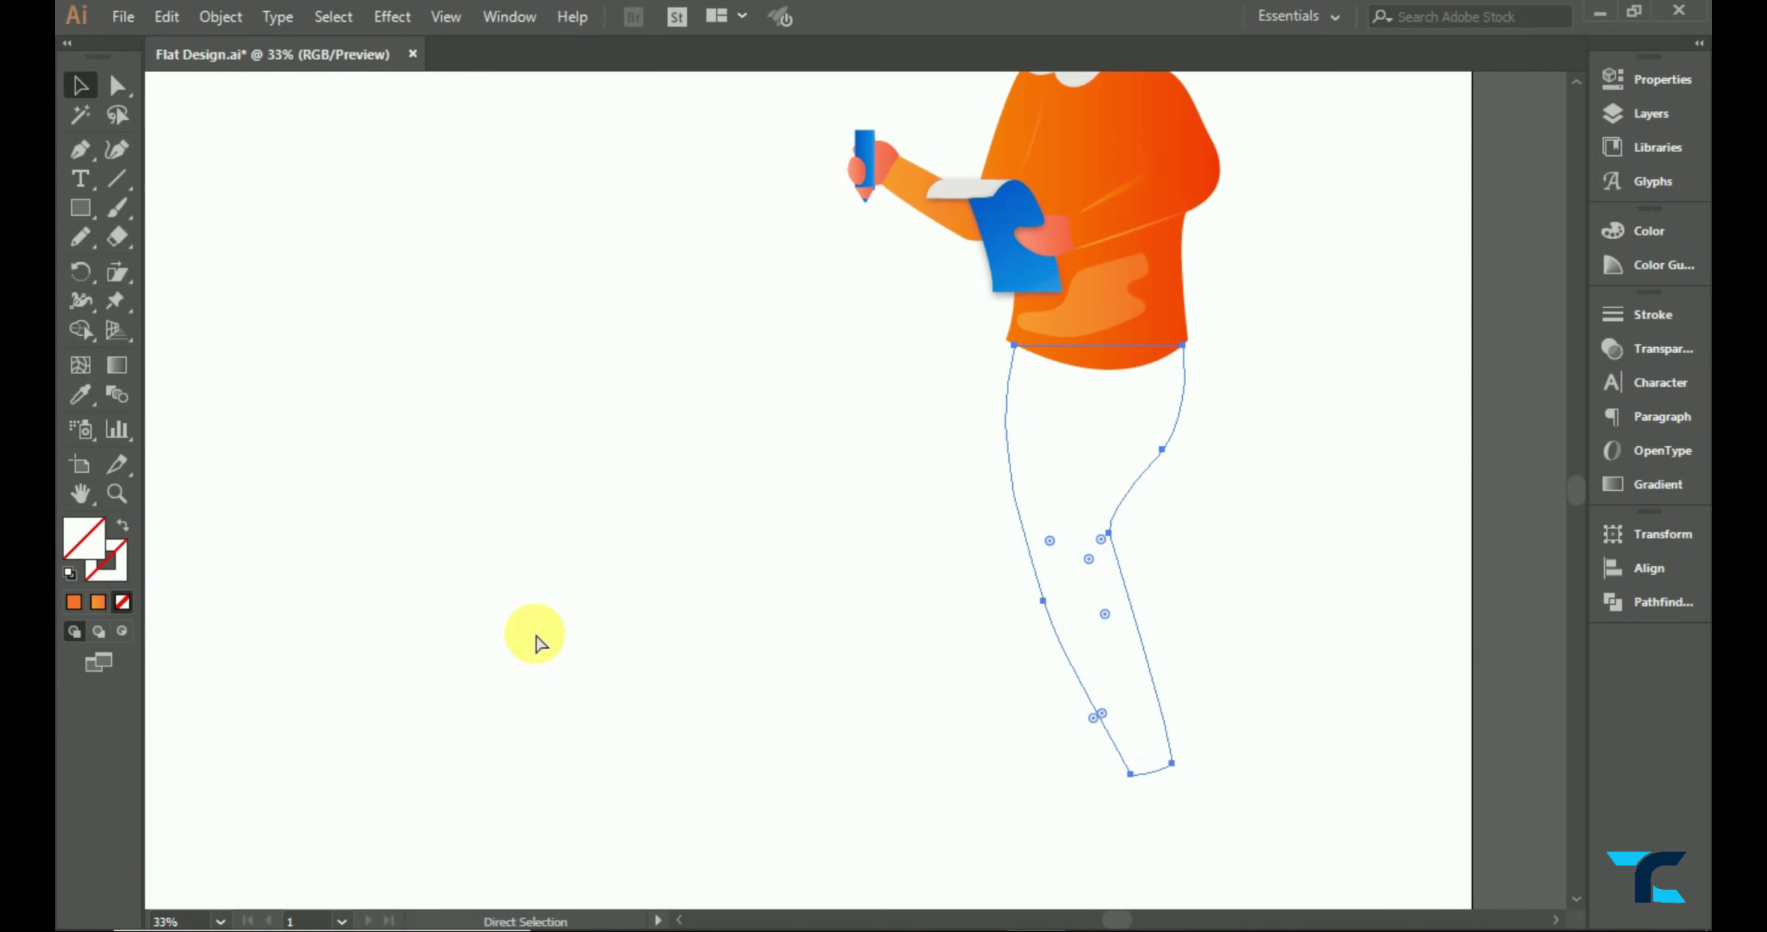
key(ctrl+0)
click(80, 395)
click(228, 421)
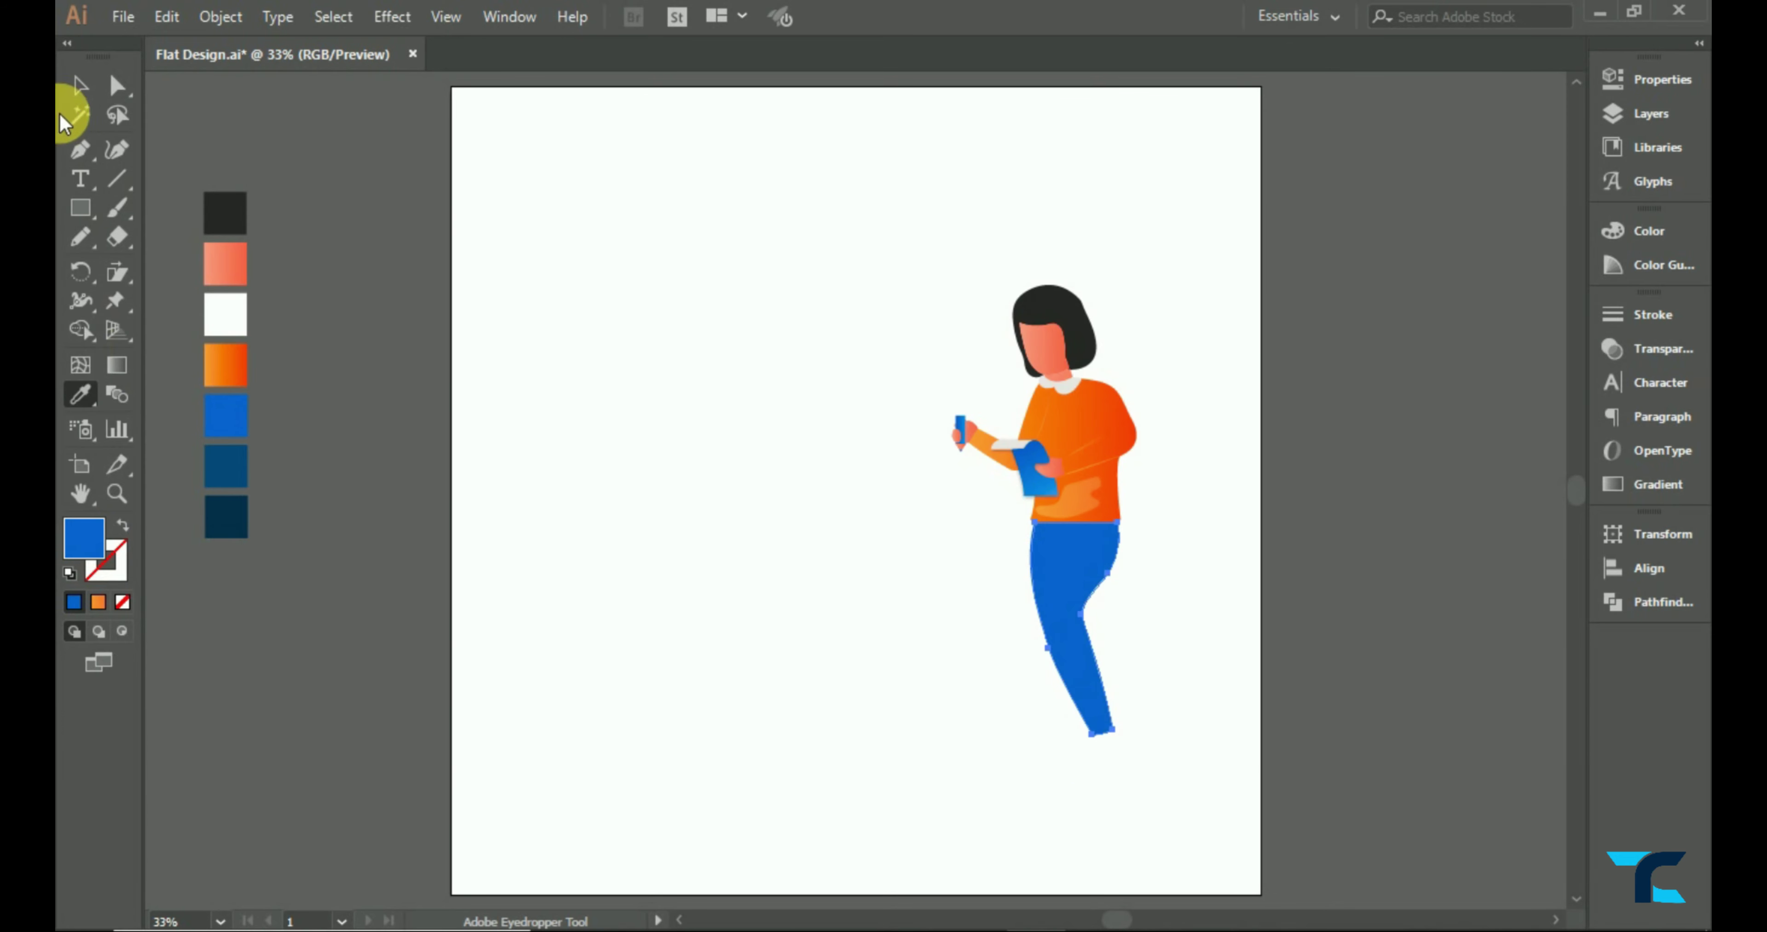
click(80, 86)
right_click(1081, 577)
click(1392, 527)
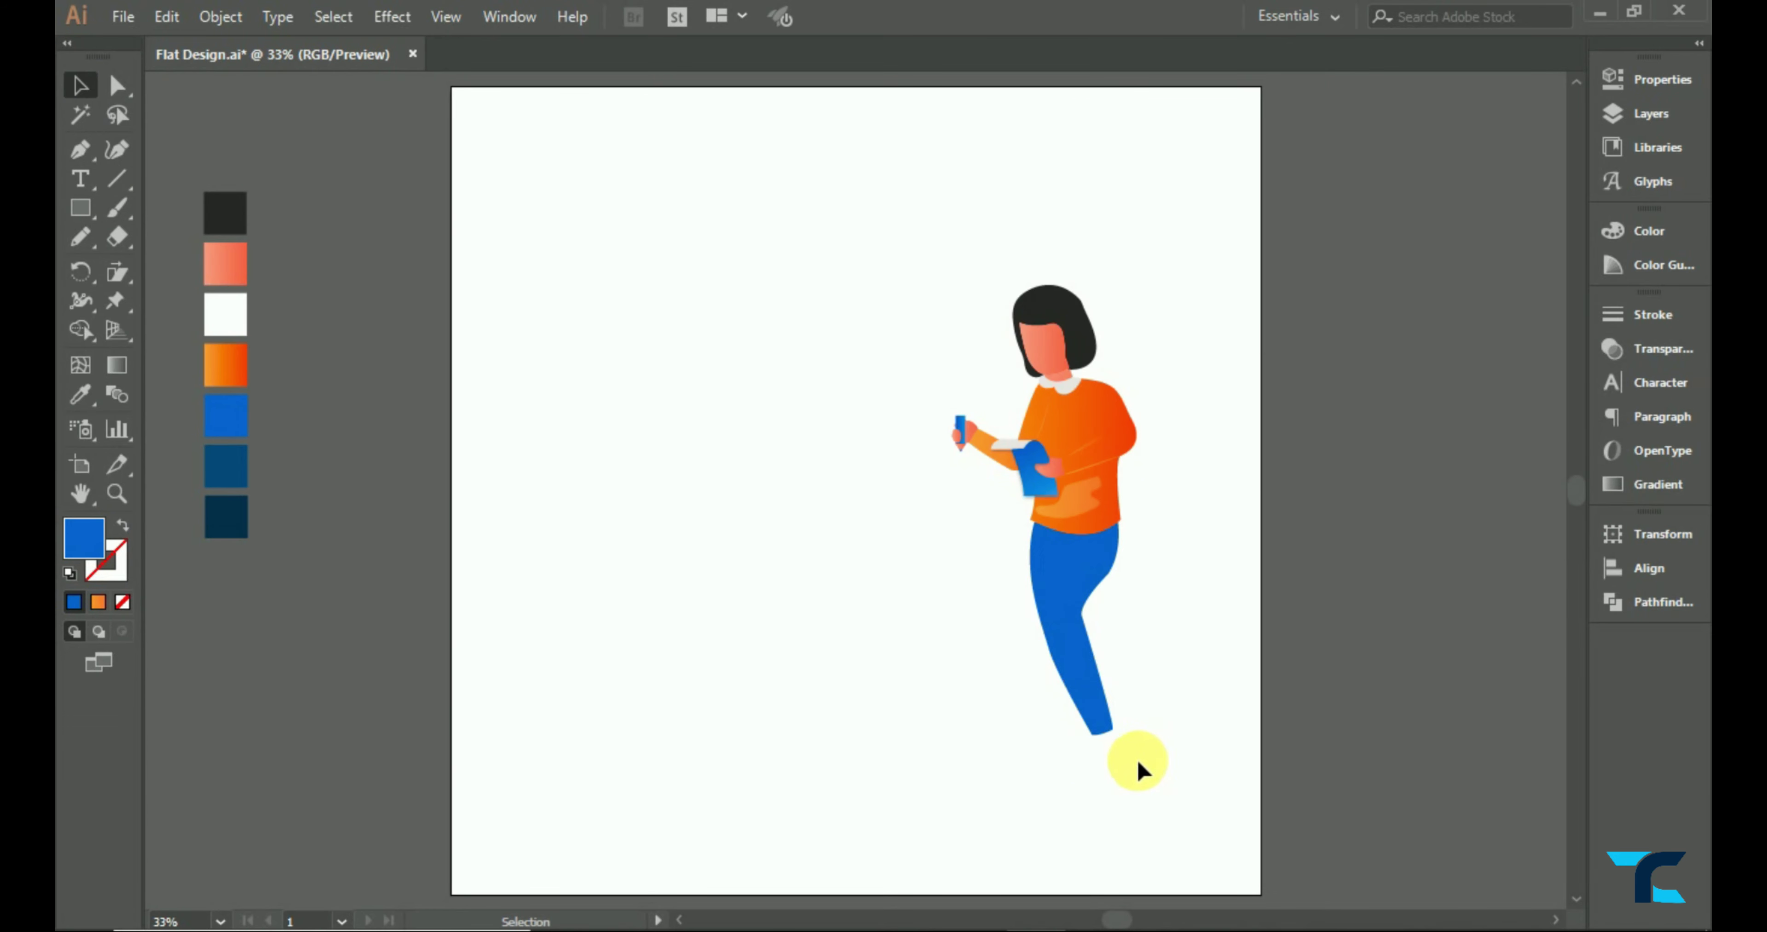
- Select the blue leg and close the asset library panel
scroll(1136, 761, up, 2)
drag(66, 228, 142, 274)
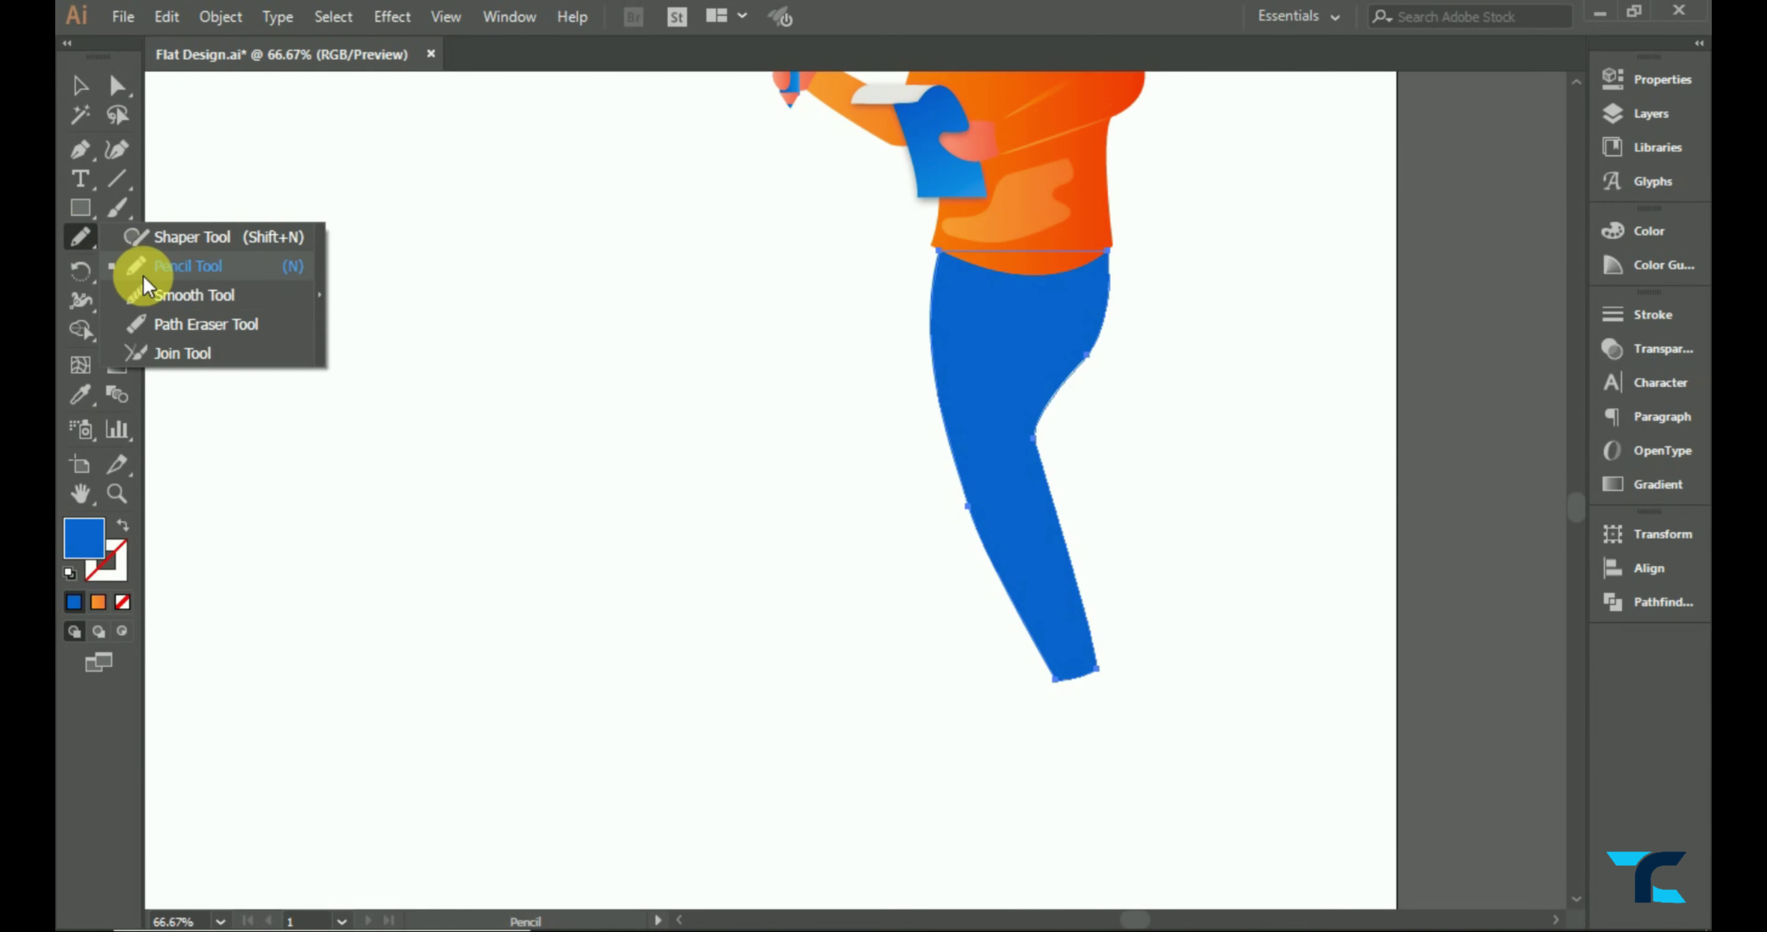
key(v)
click(1039, 454)
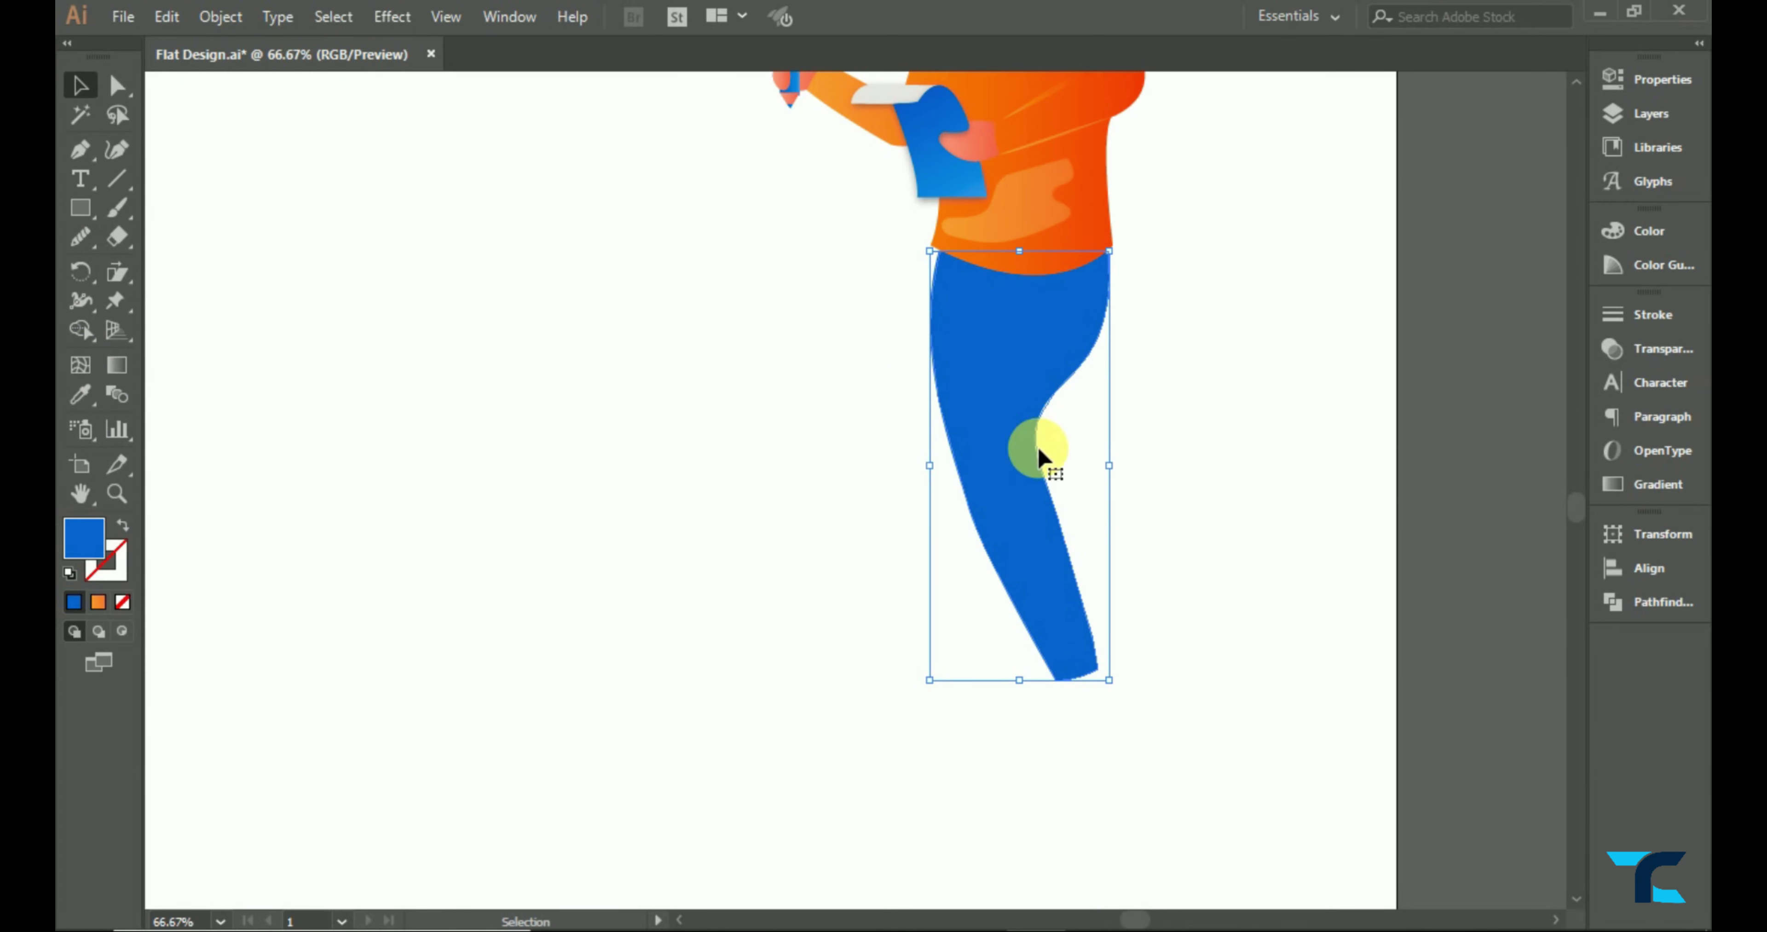
scroll(1120, 541, up, 1)
click(184, 396)
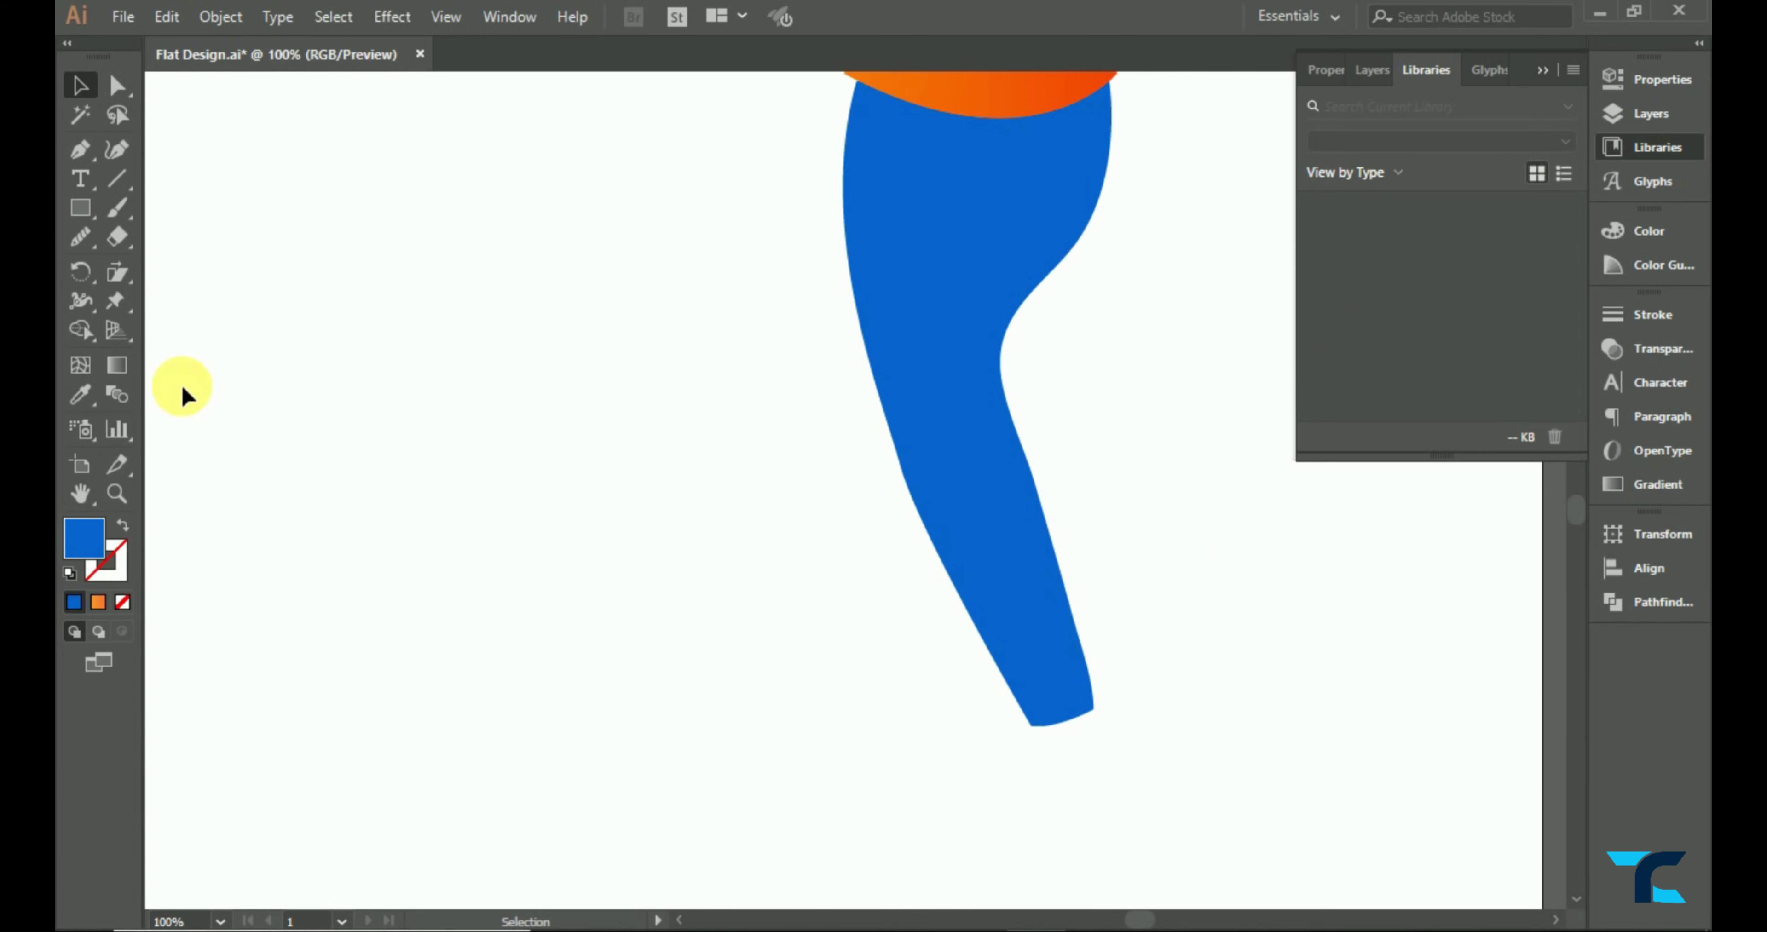
click(1530, 69)
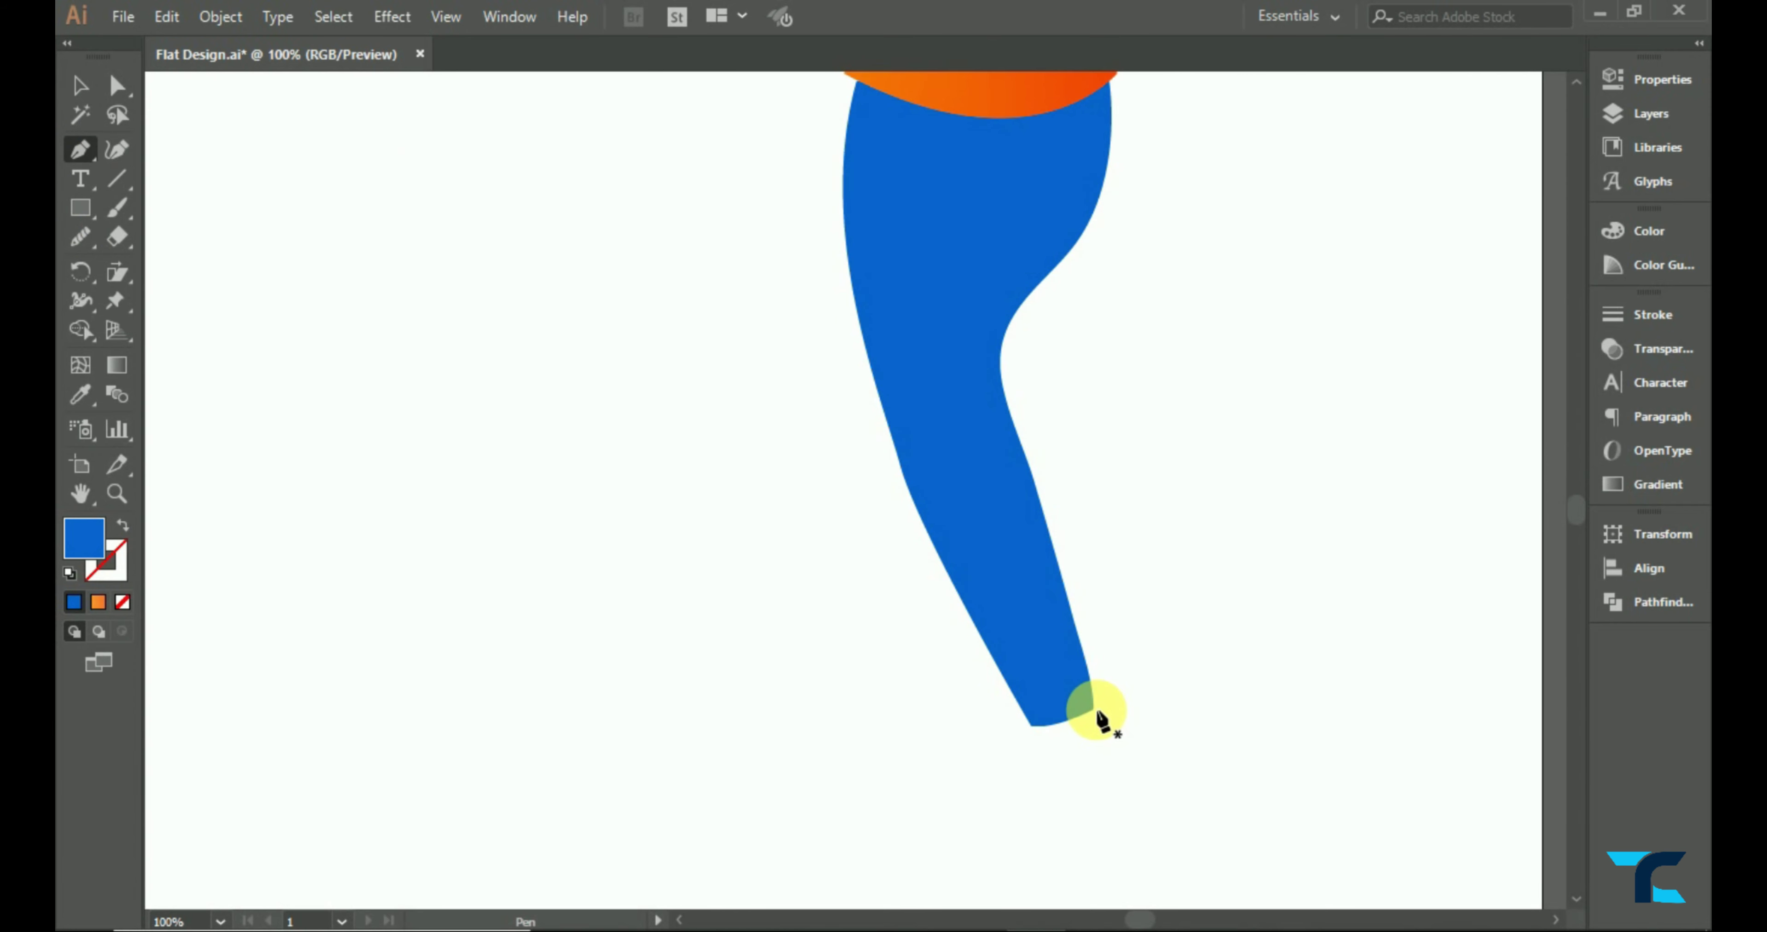
- Pen-draw a shoe outline at the leg's bottom and send it behind the leg
drag(1107, 731, 1108, 749)
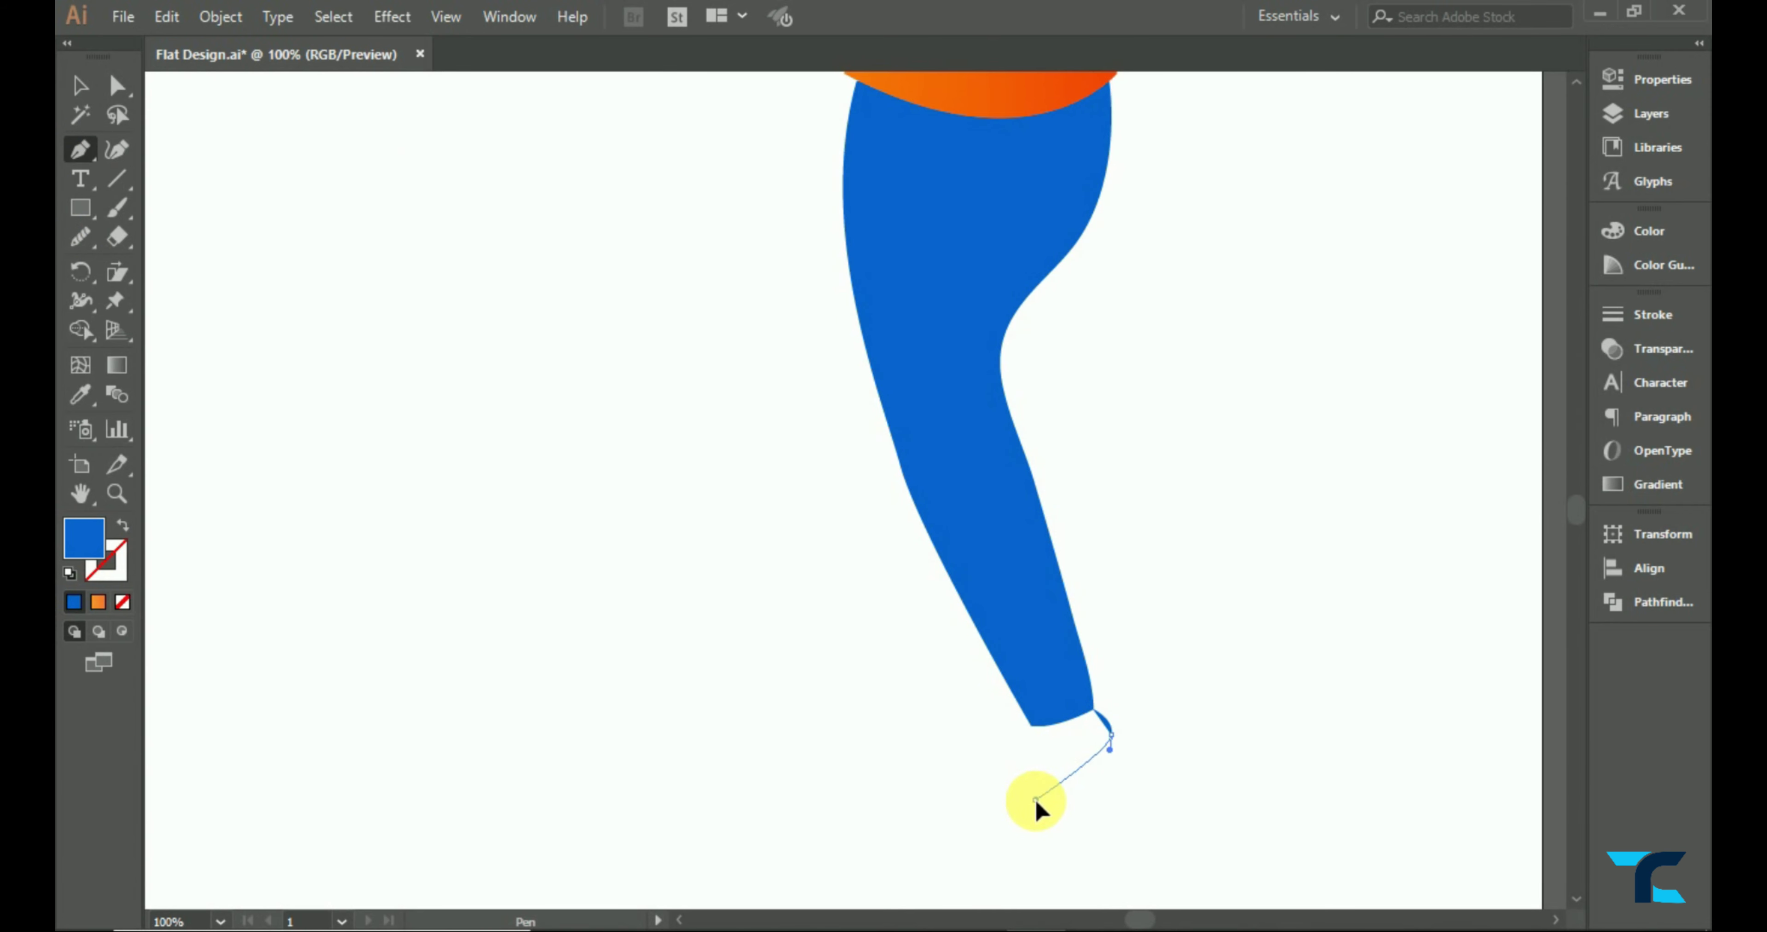
mouse_move(995, 831)
mouse_down()
mouse_move(1026, 807)
mouse_move(1036, 739)
mouse_up()
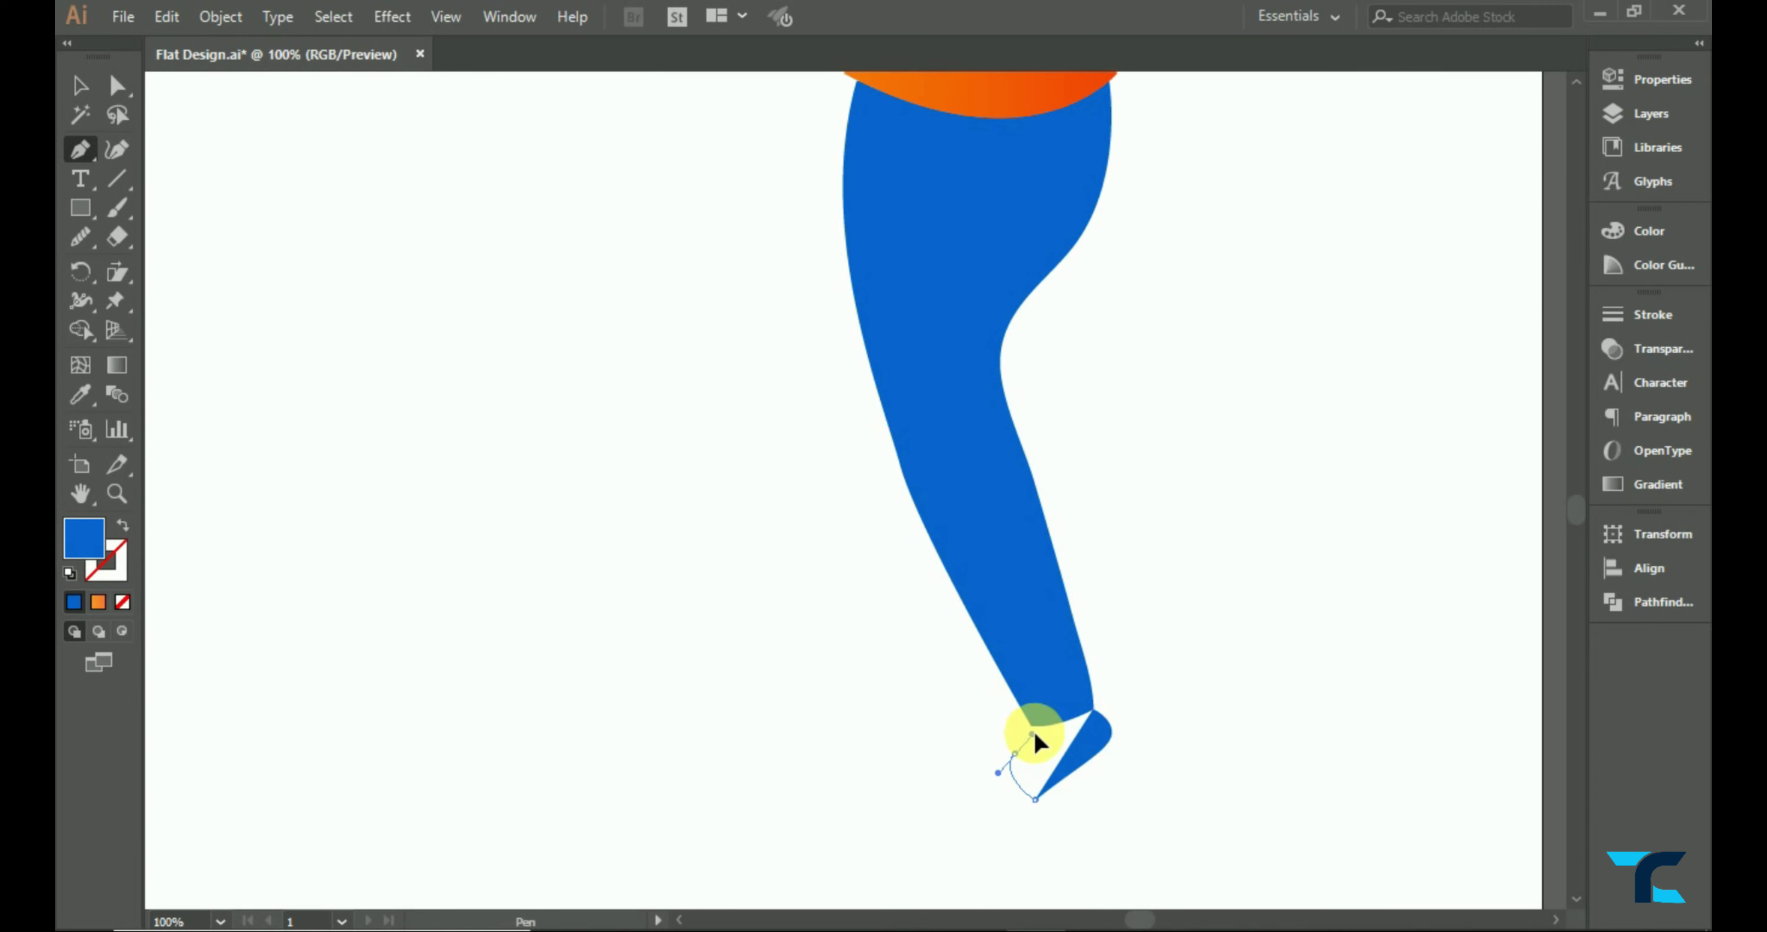
click(1014, 758)
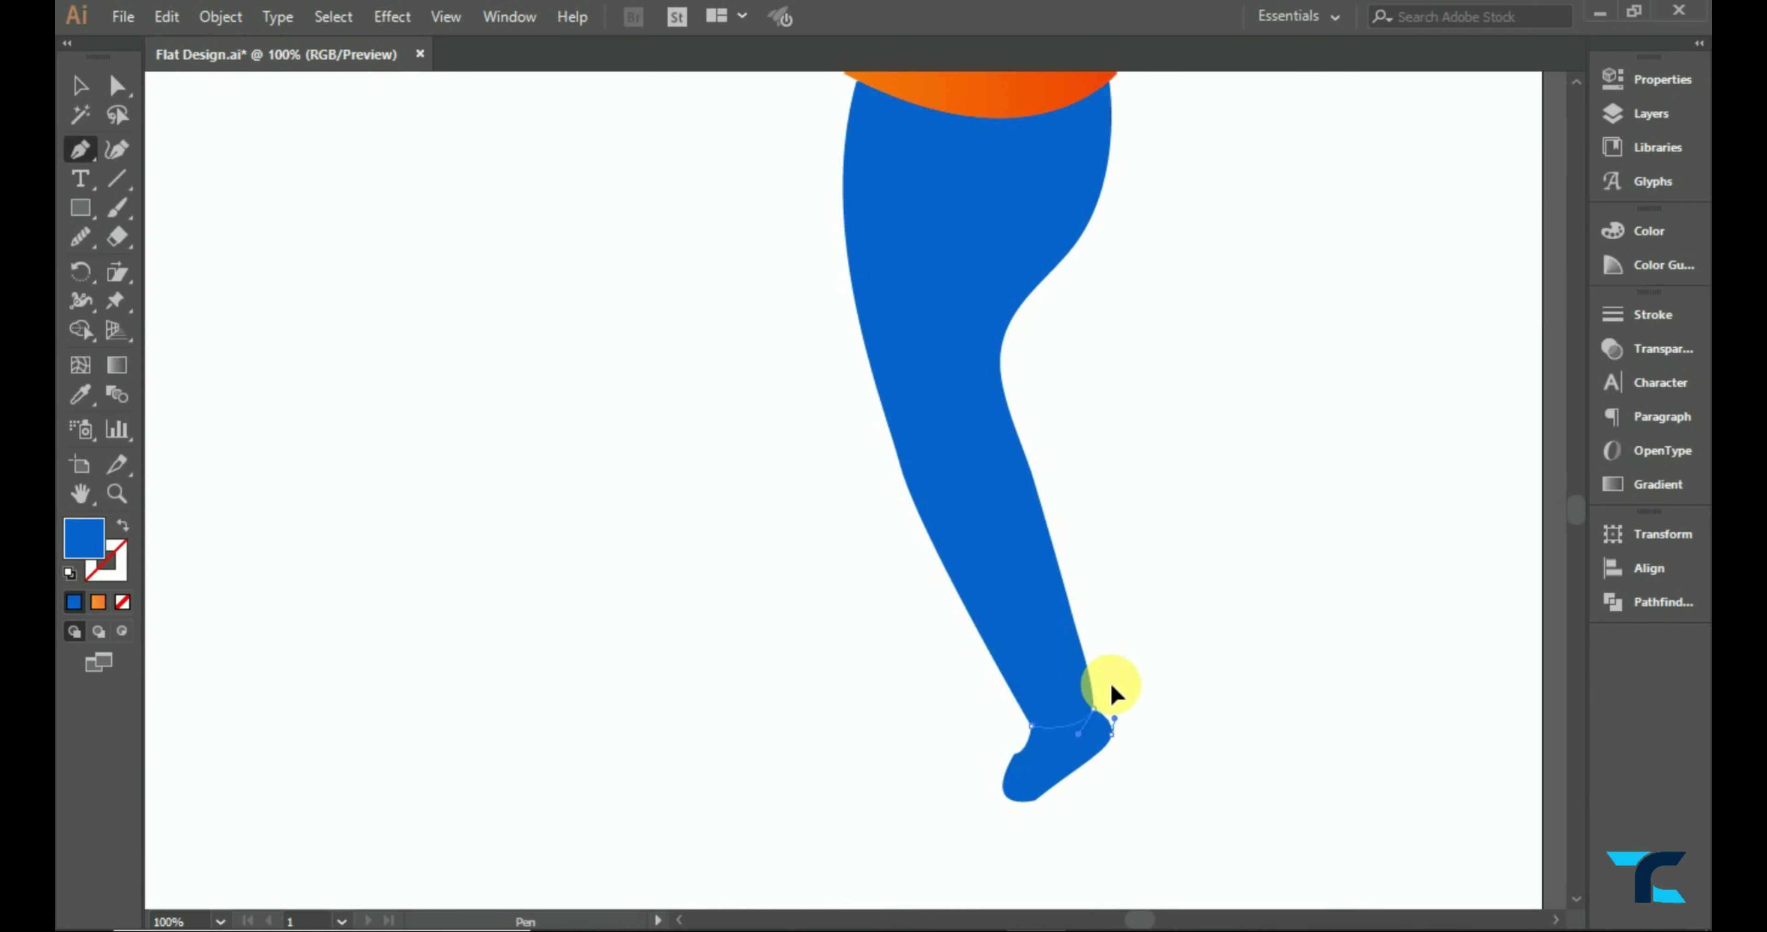
drag(1112, 696, 1140, 740)
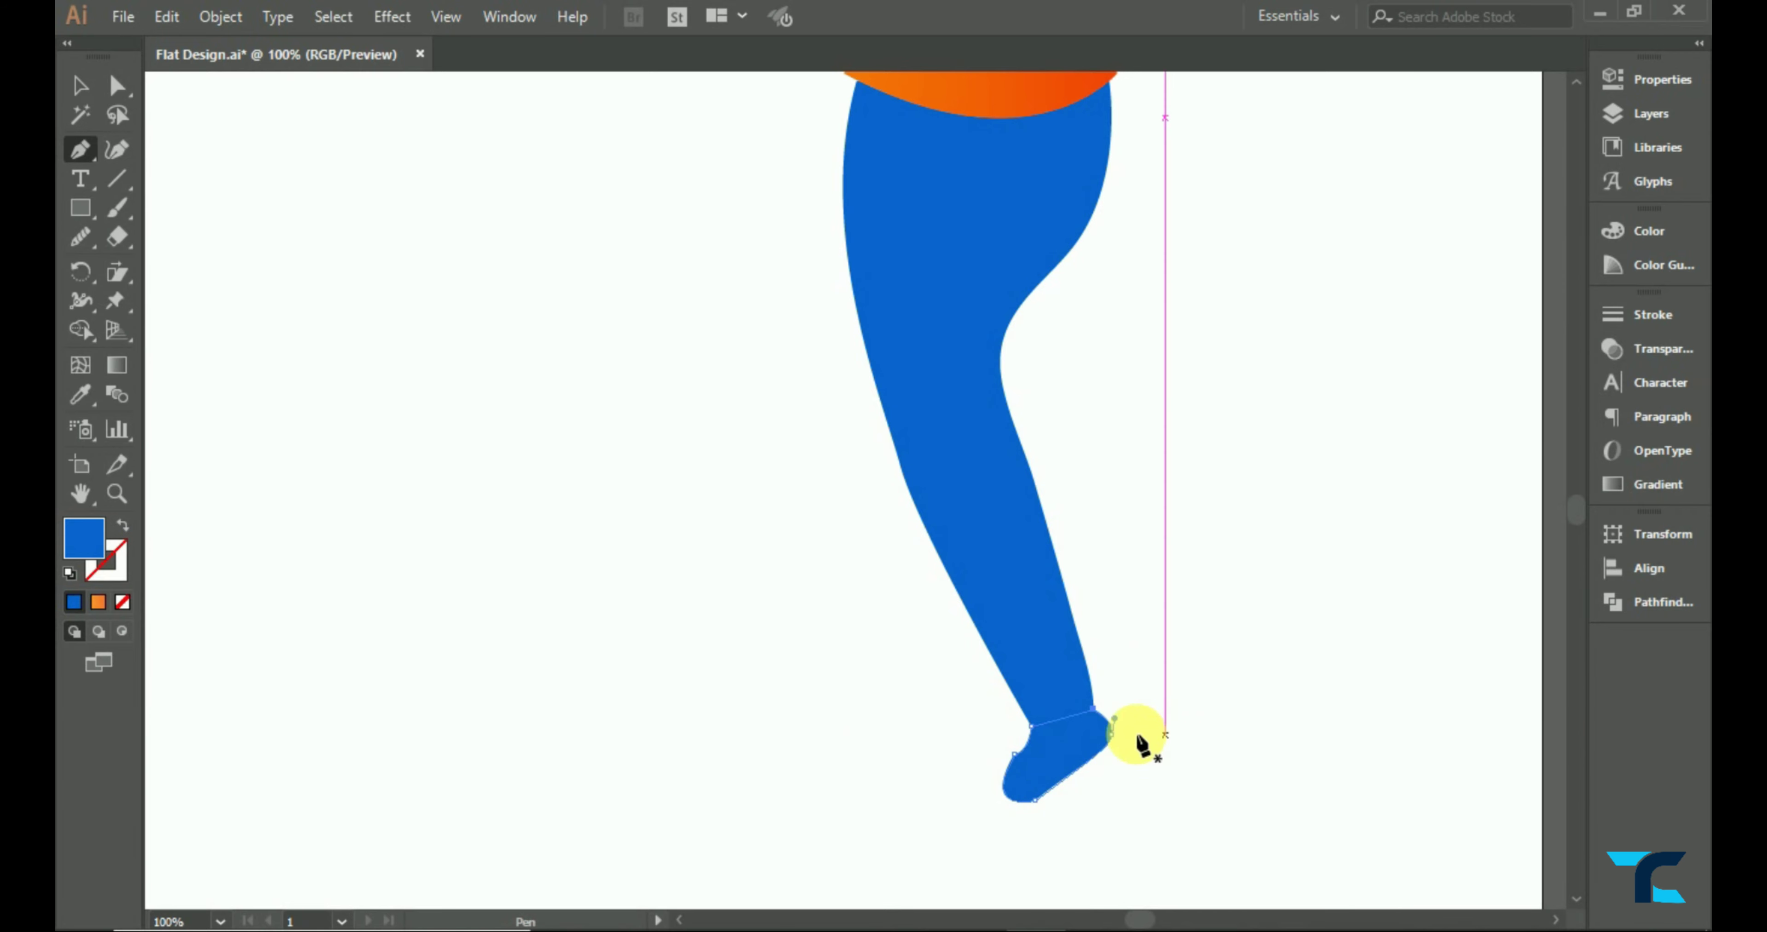
click(79, 85)
right_click(1046, 751)
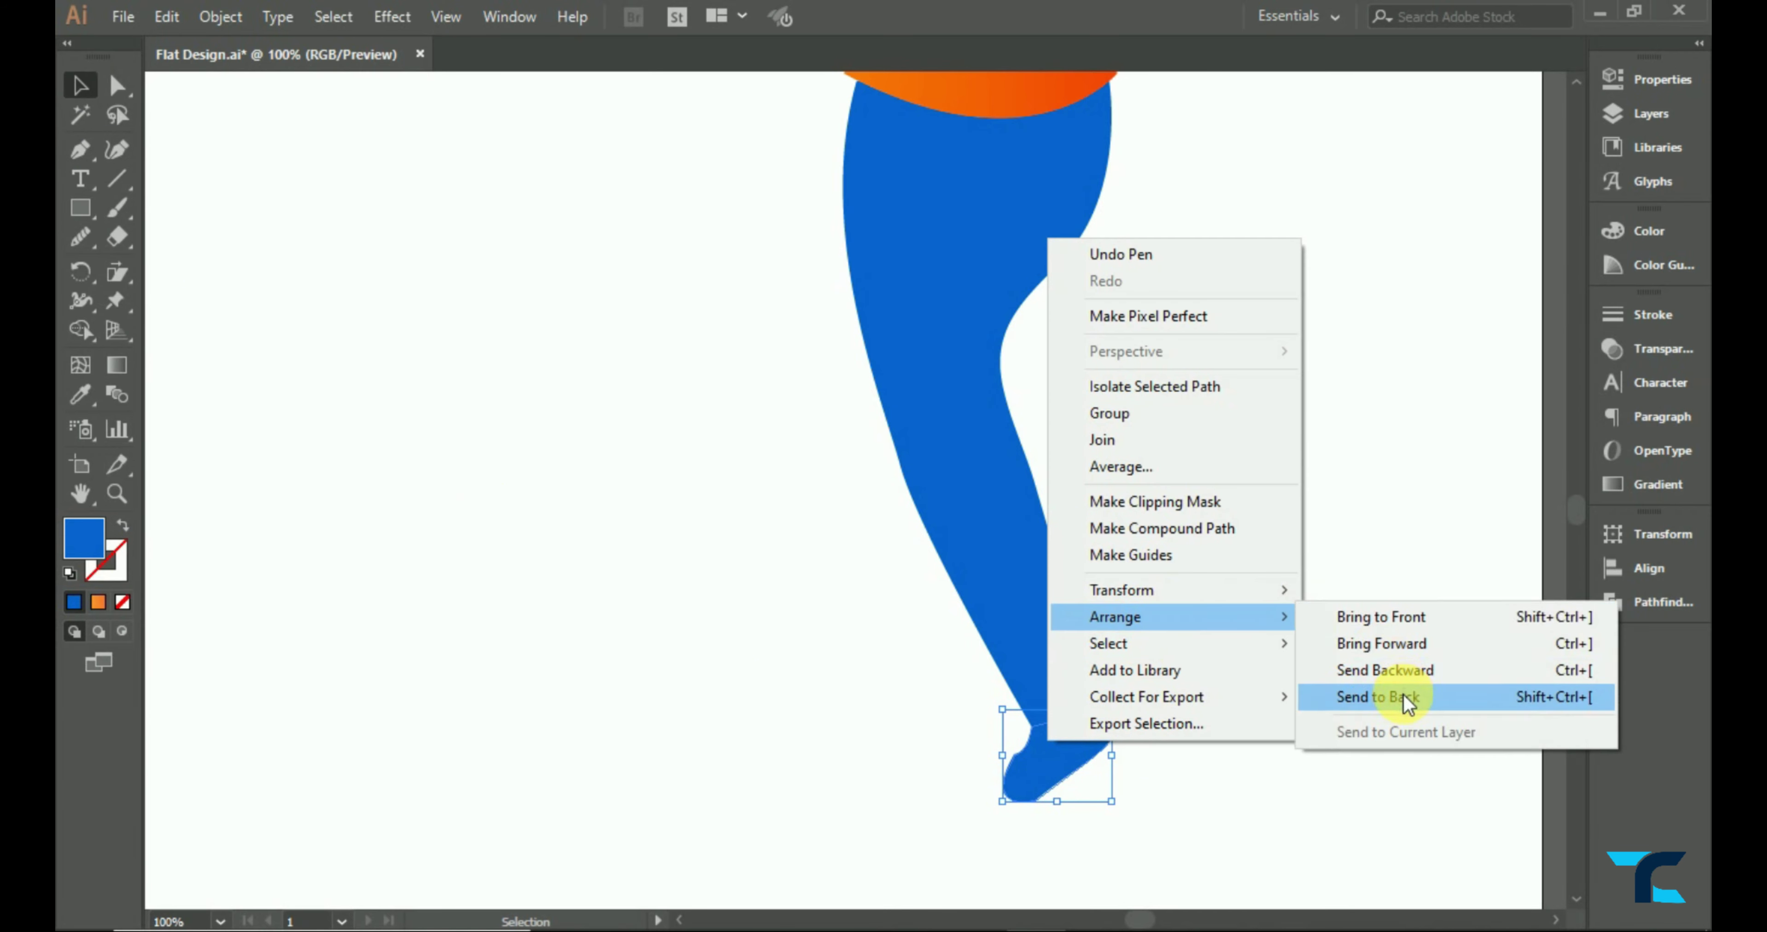
click(1378, 699)
- Smooth the shoe's underside into a curve and fill it with the dark blue swatch
click(80, 237)
drag(1052, 799, 1111, 747)
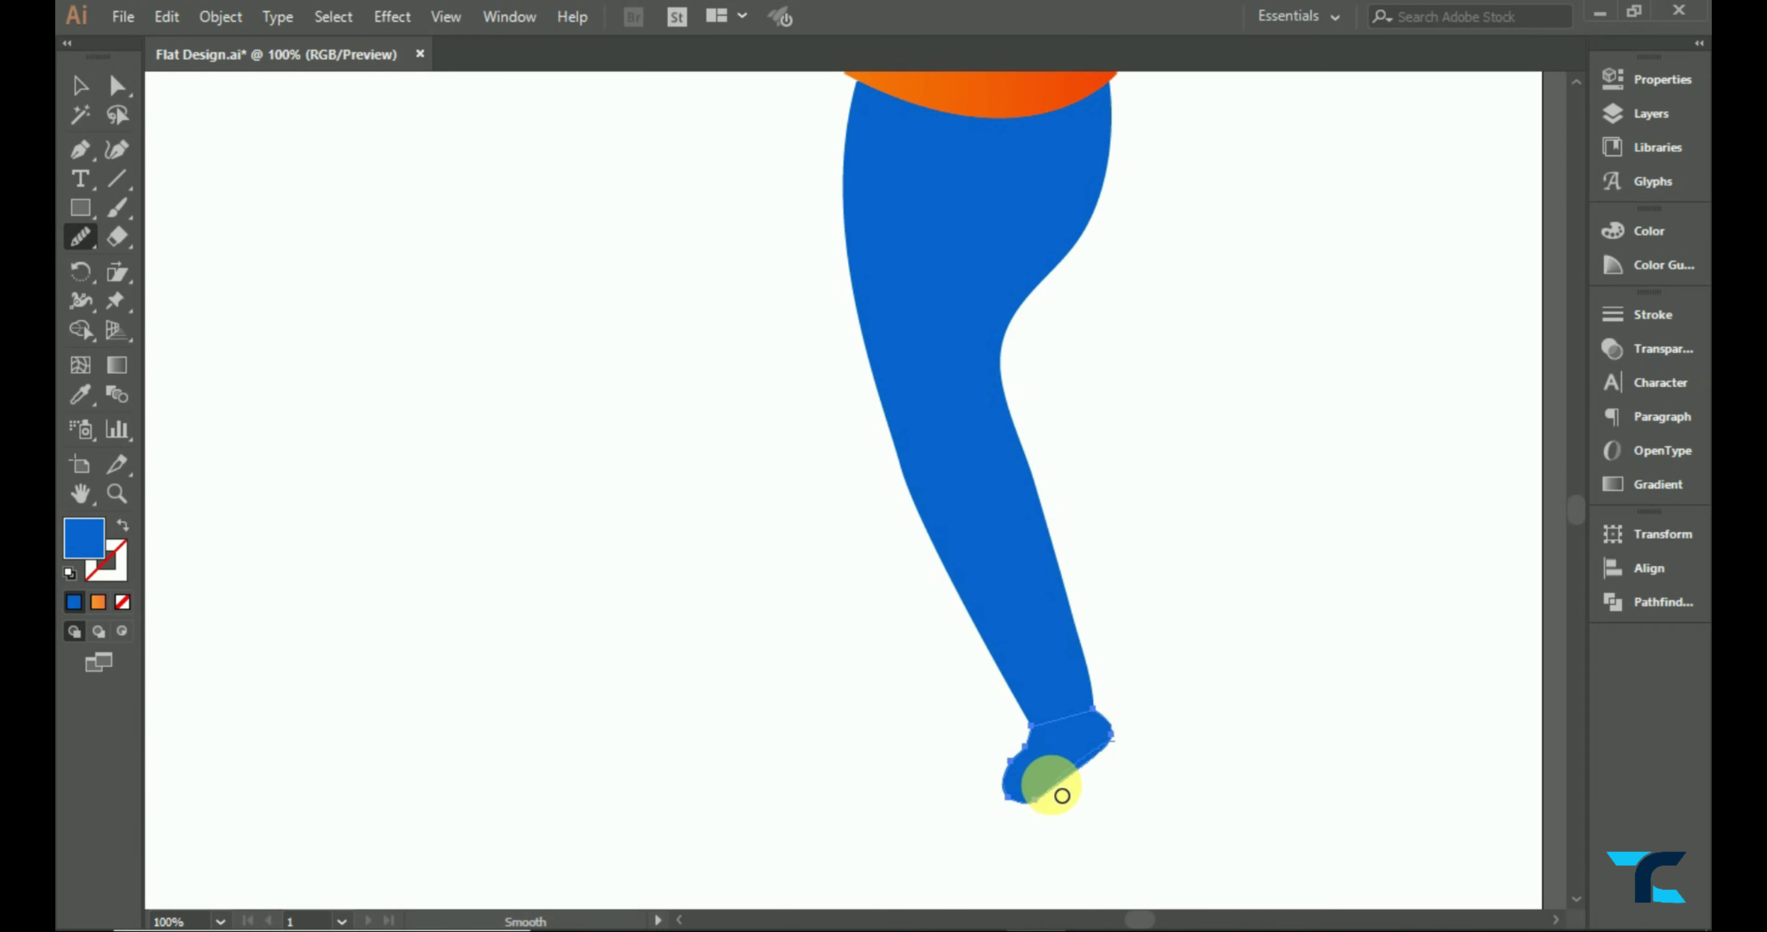
key(ctrl+0)
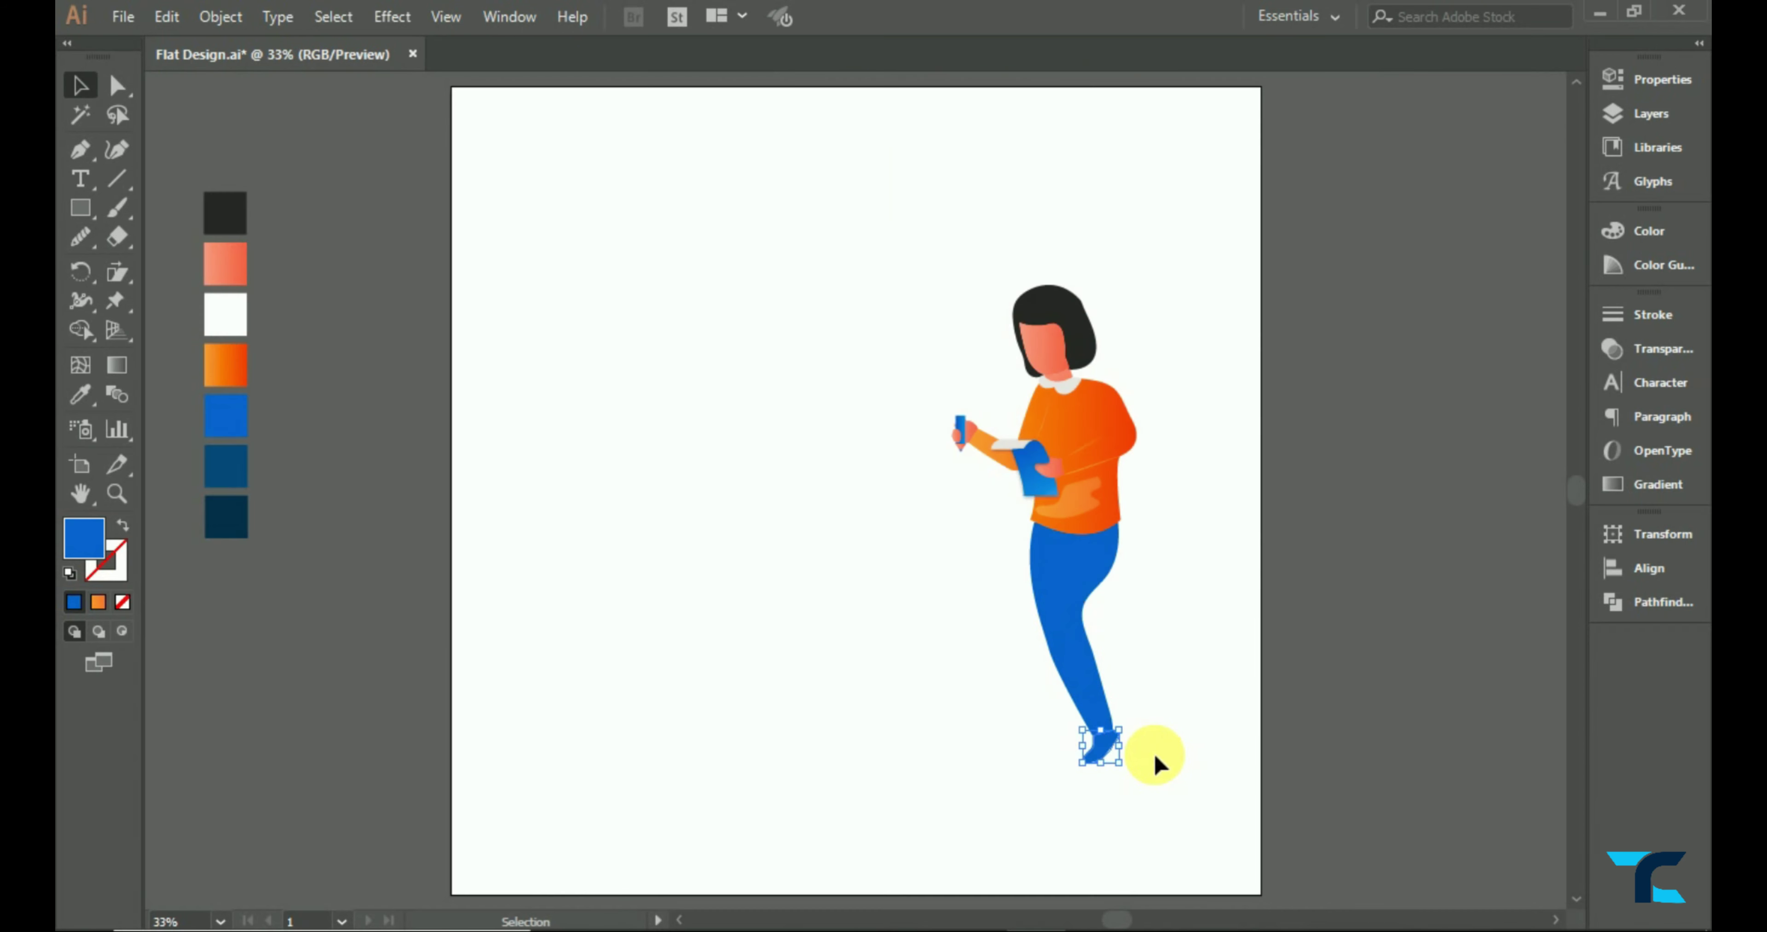
click(80, 394)
- Pen-draw a second trouser leg outline from waist to ankle, curving up the thigh and hip
key(v)
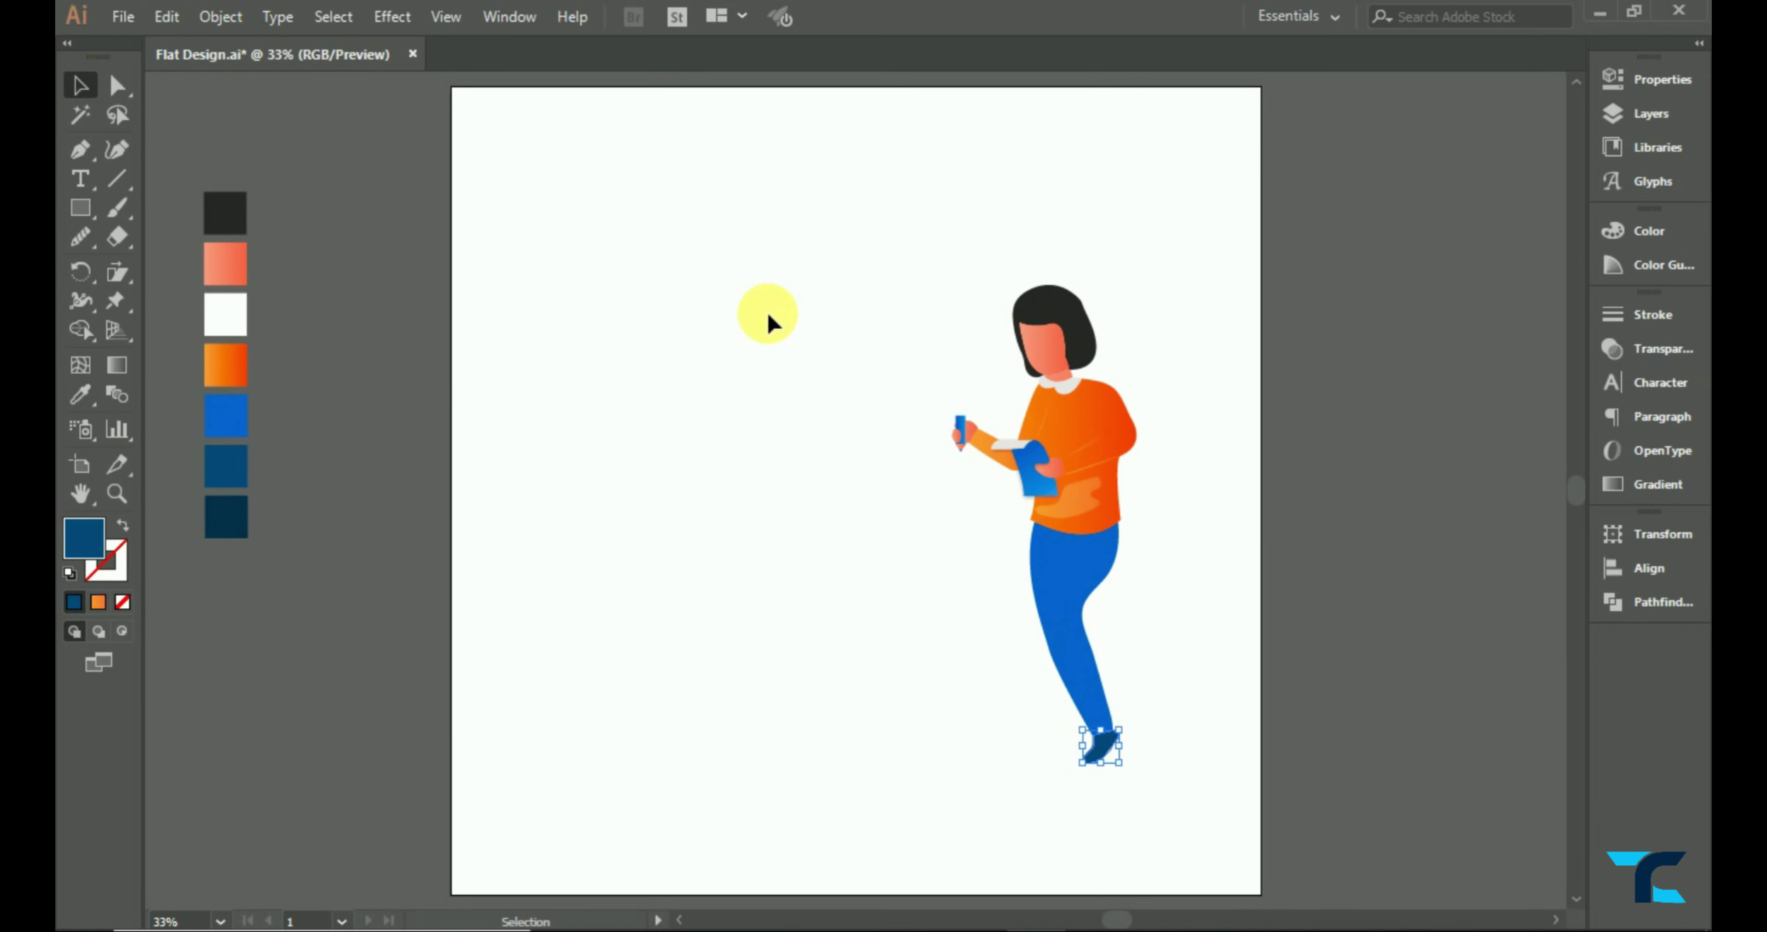
click(79, 148)
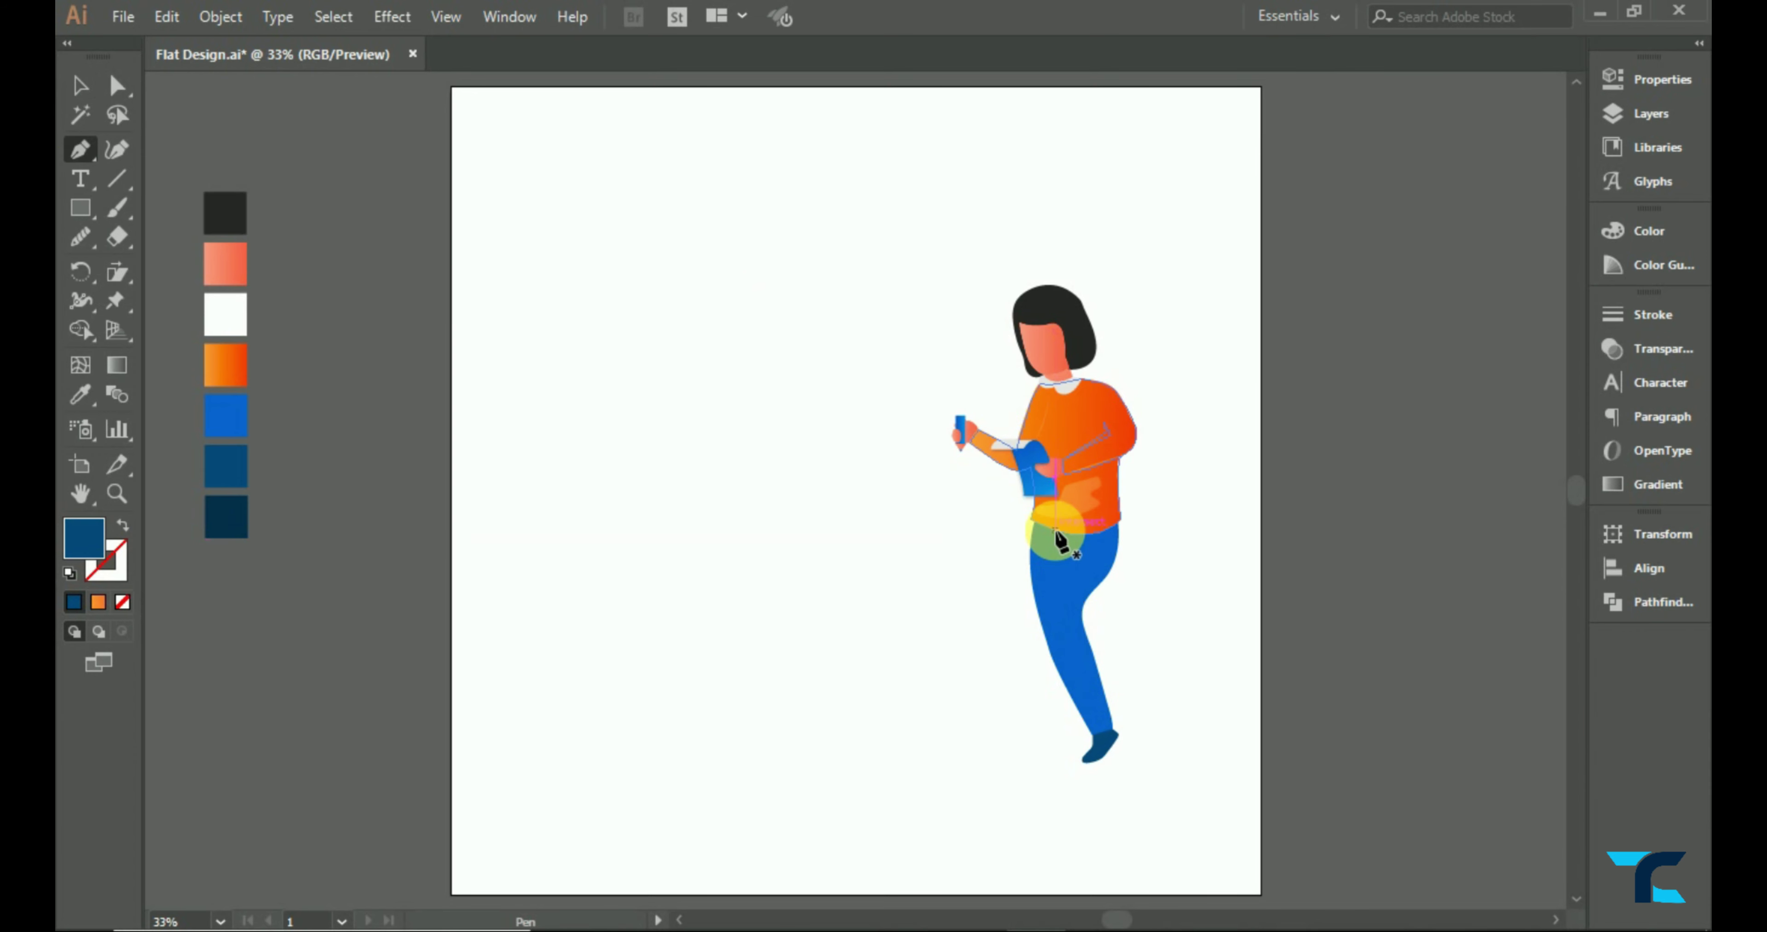
click(1055, 533)
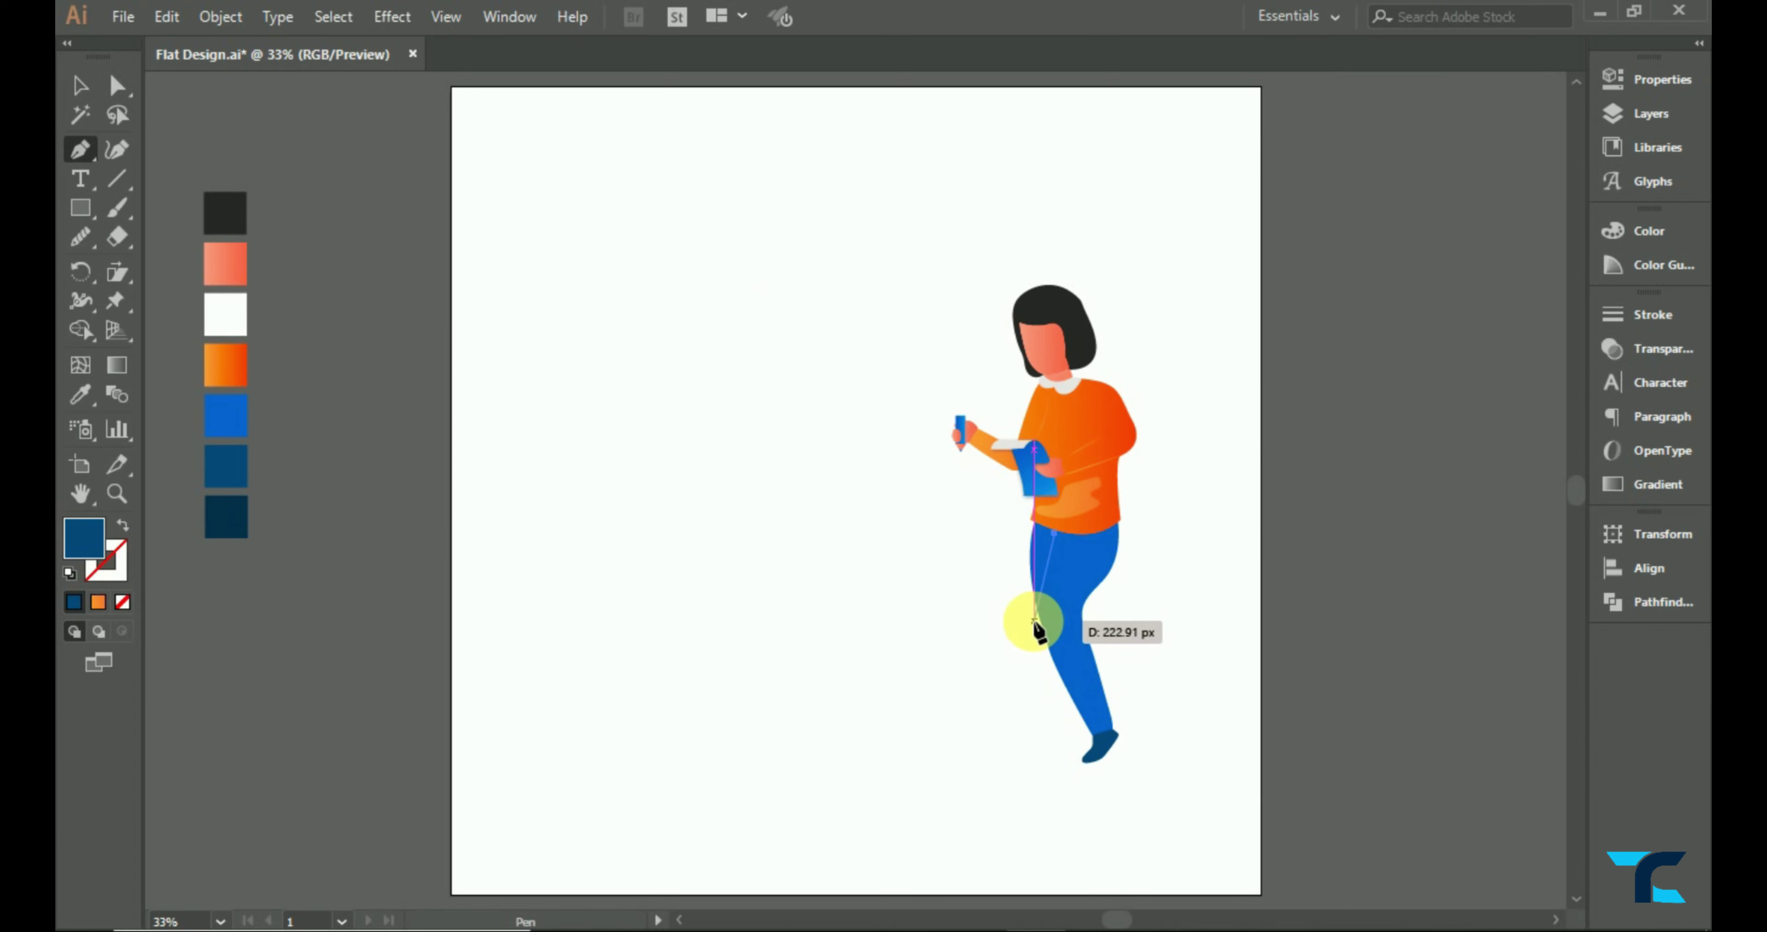
drag(1036, 657, 1033, 623)
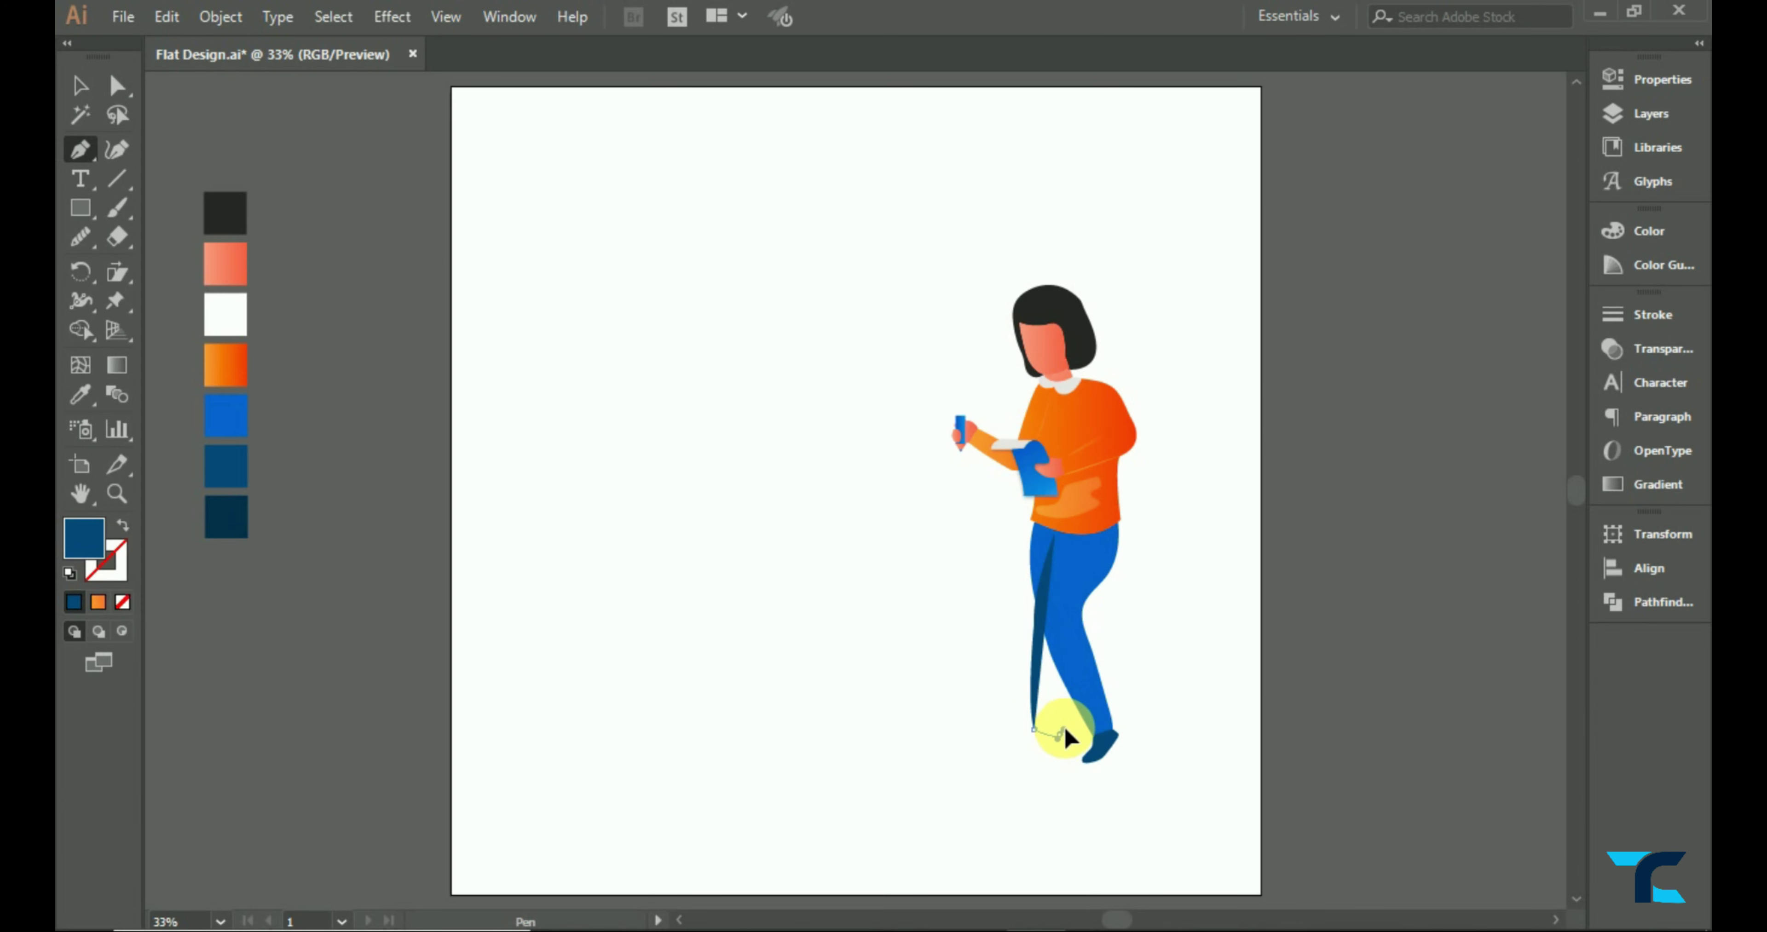
click(1060, 732)
drag(1075, 631, 1097, 606)
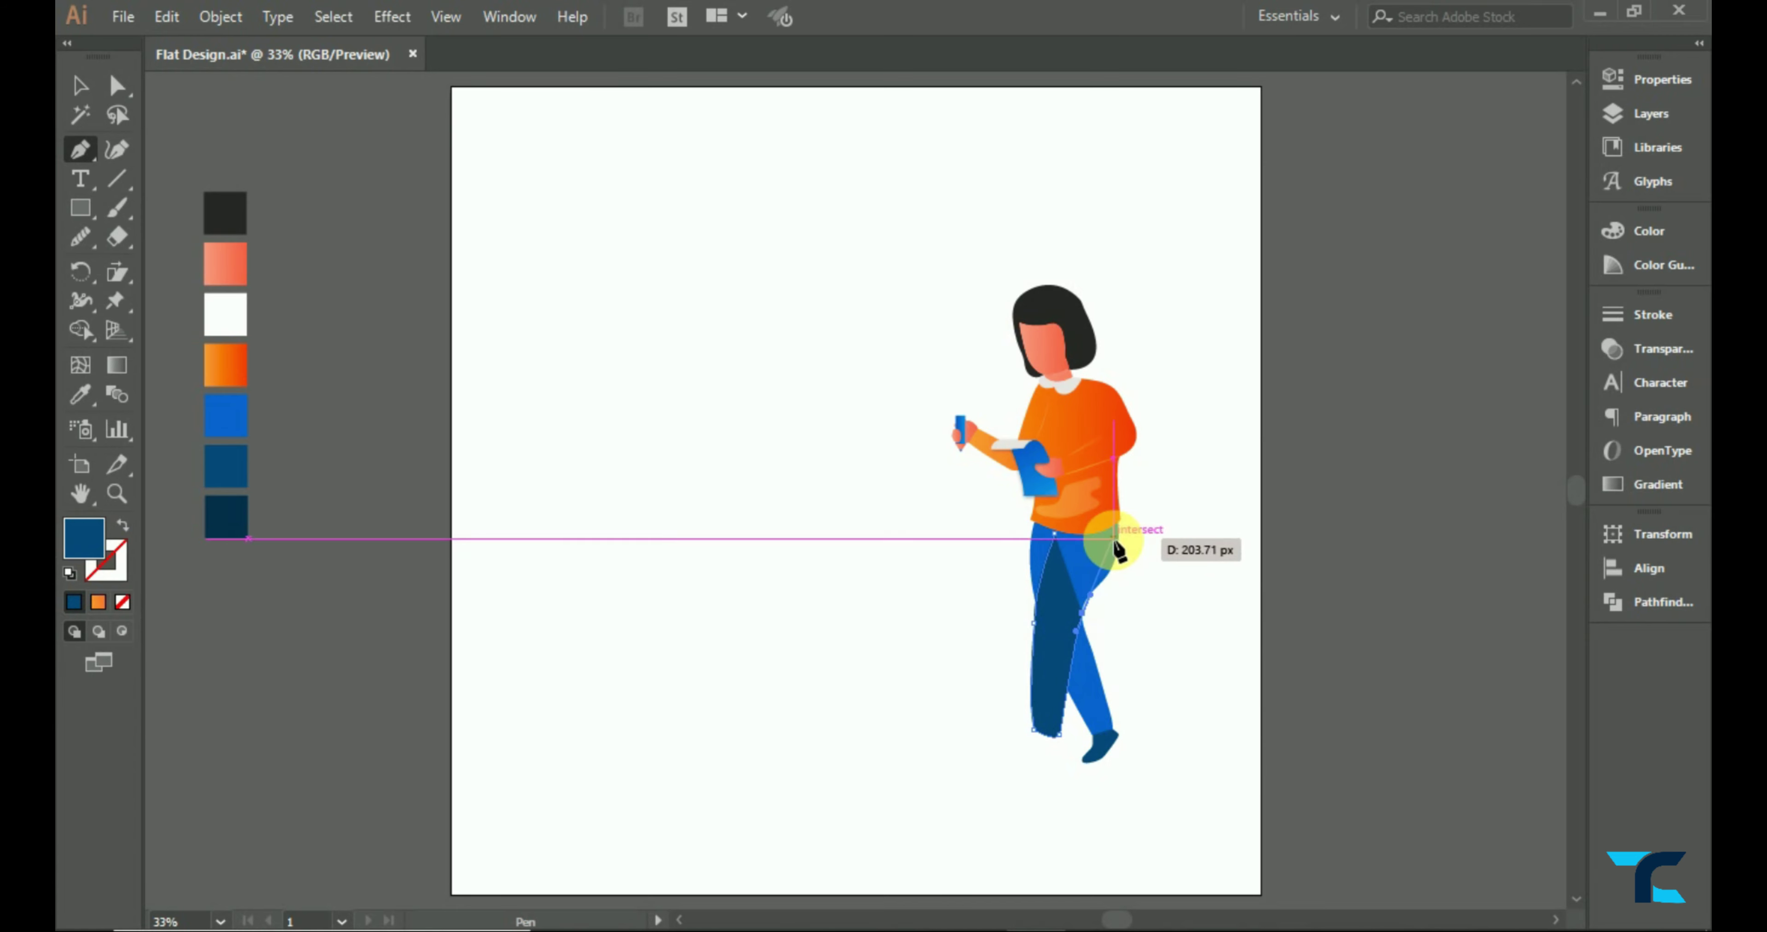
drag(1097, 615, 1104, 551)
scroll(1065, 659, up, 2)
drag(1068, 624, 1116, 561)
click(1216, 451)
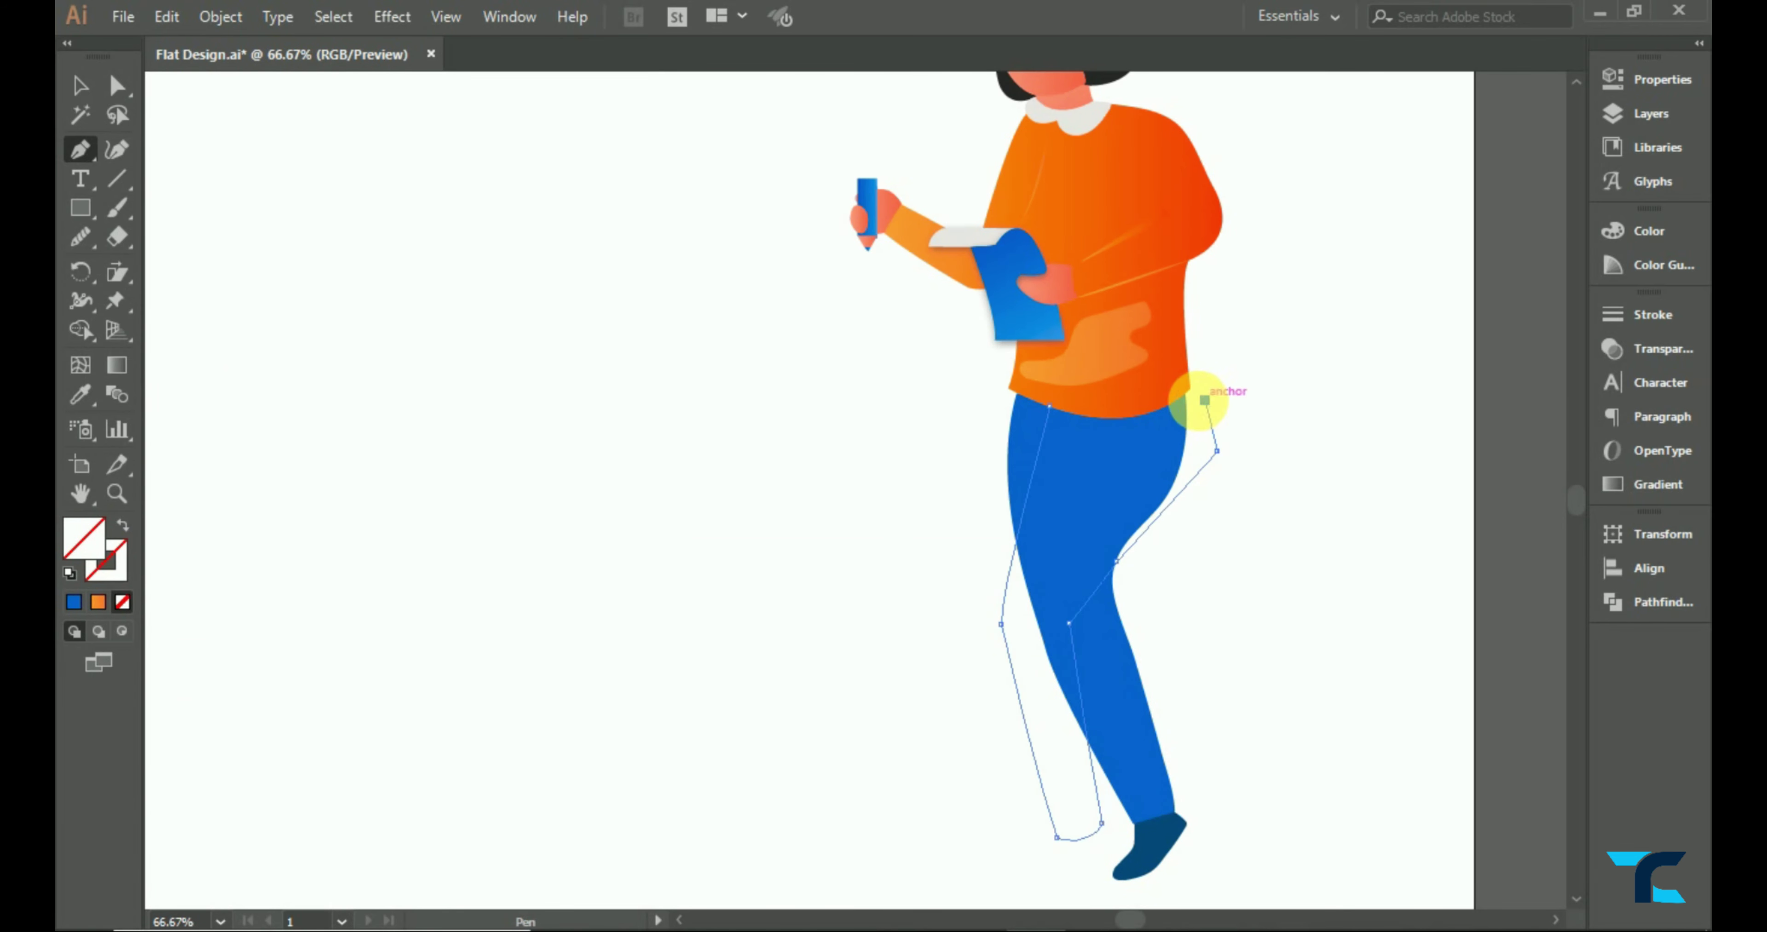
drag(1185, 396, 1205, 400)
click(1051, 406)
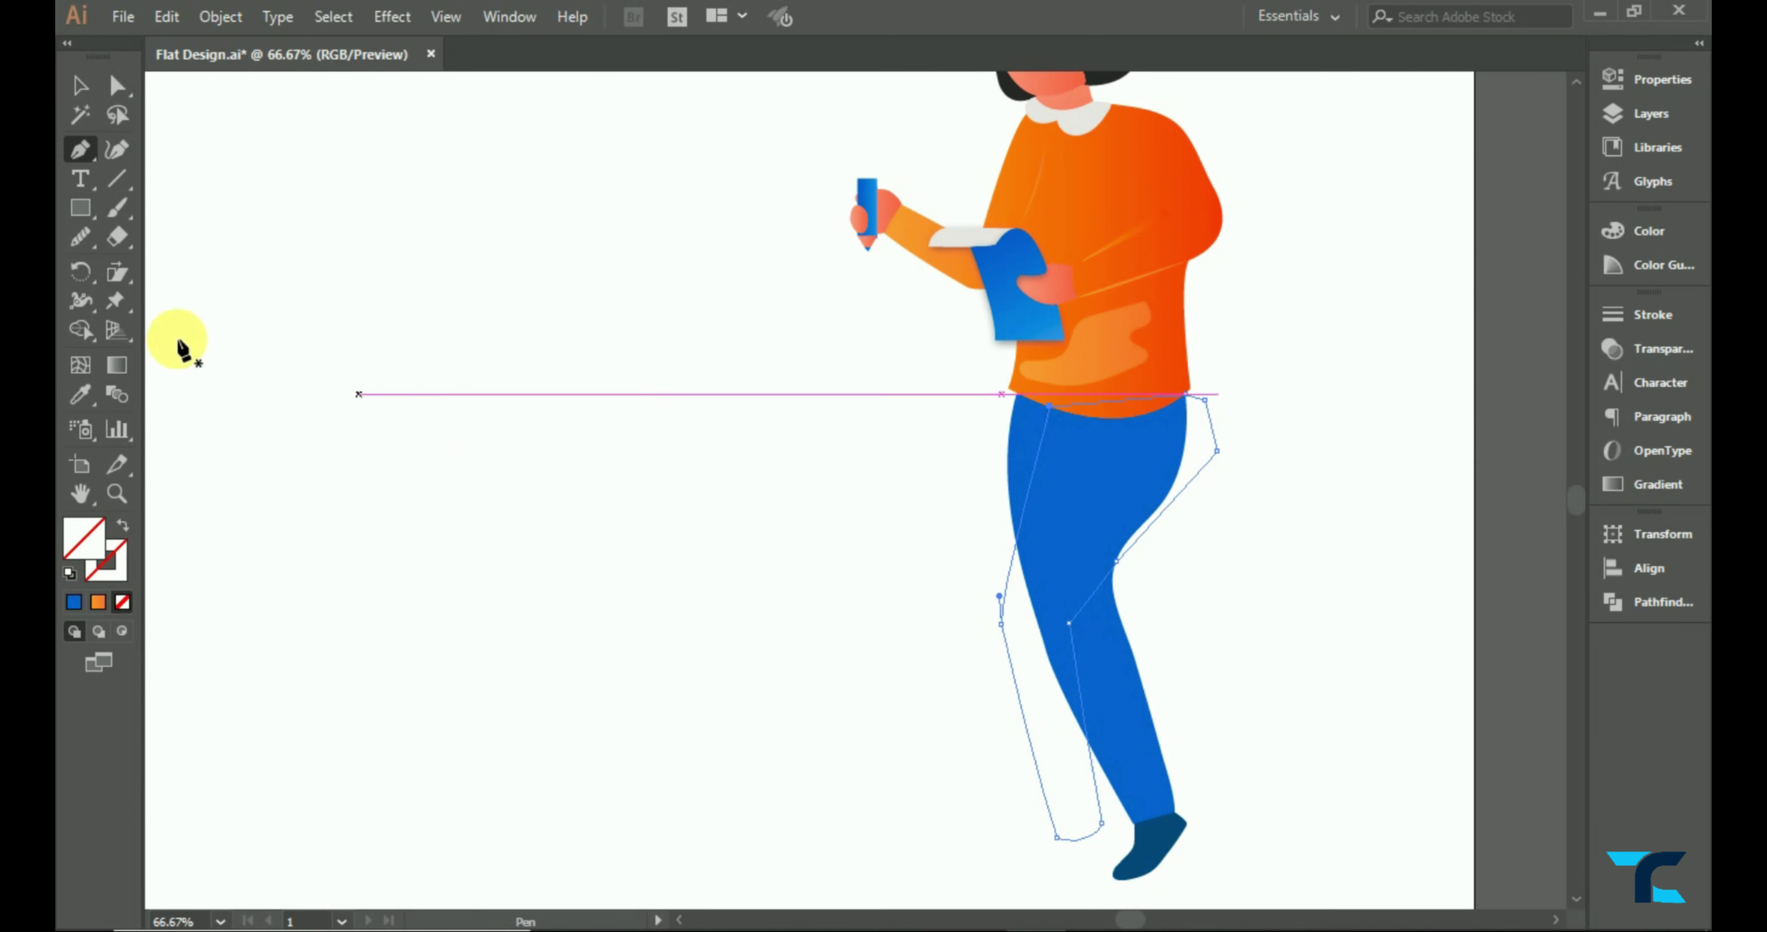
- Merge the new outline into the blue trousers with Shape Builder
click(80, 85)
shift+click(1098, 549)
click(80, 330)
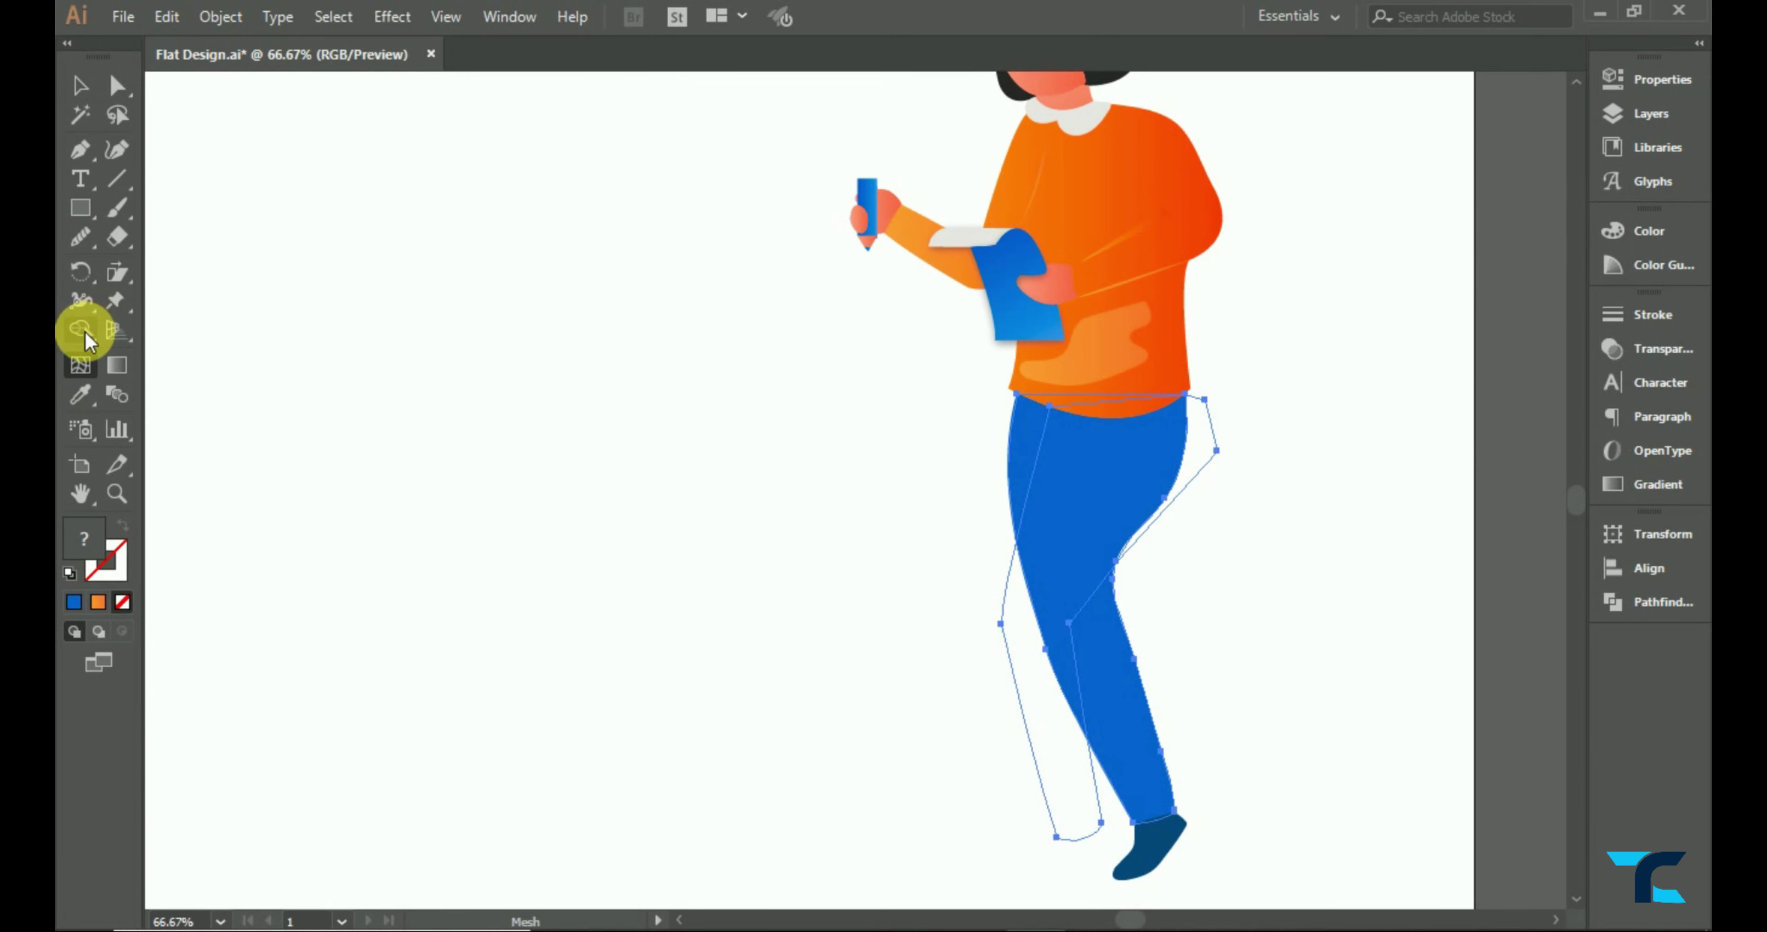
drag(1216, 395, 1207, 467)
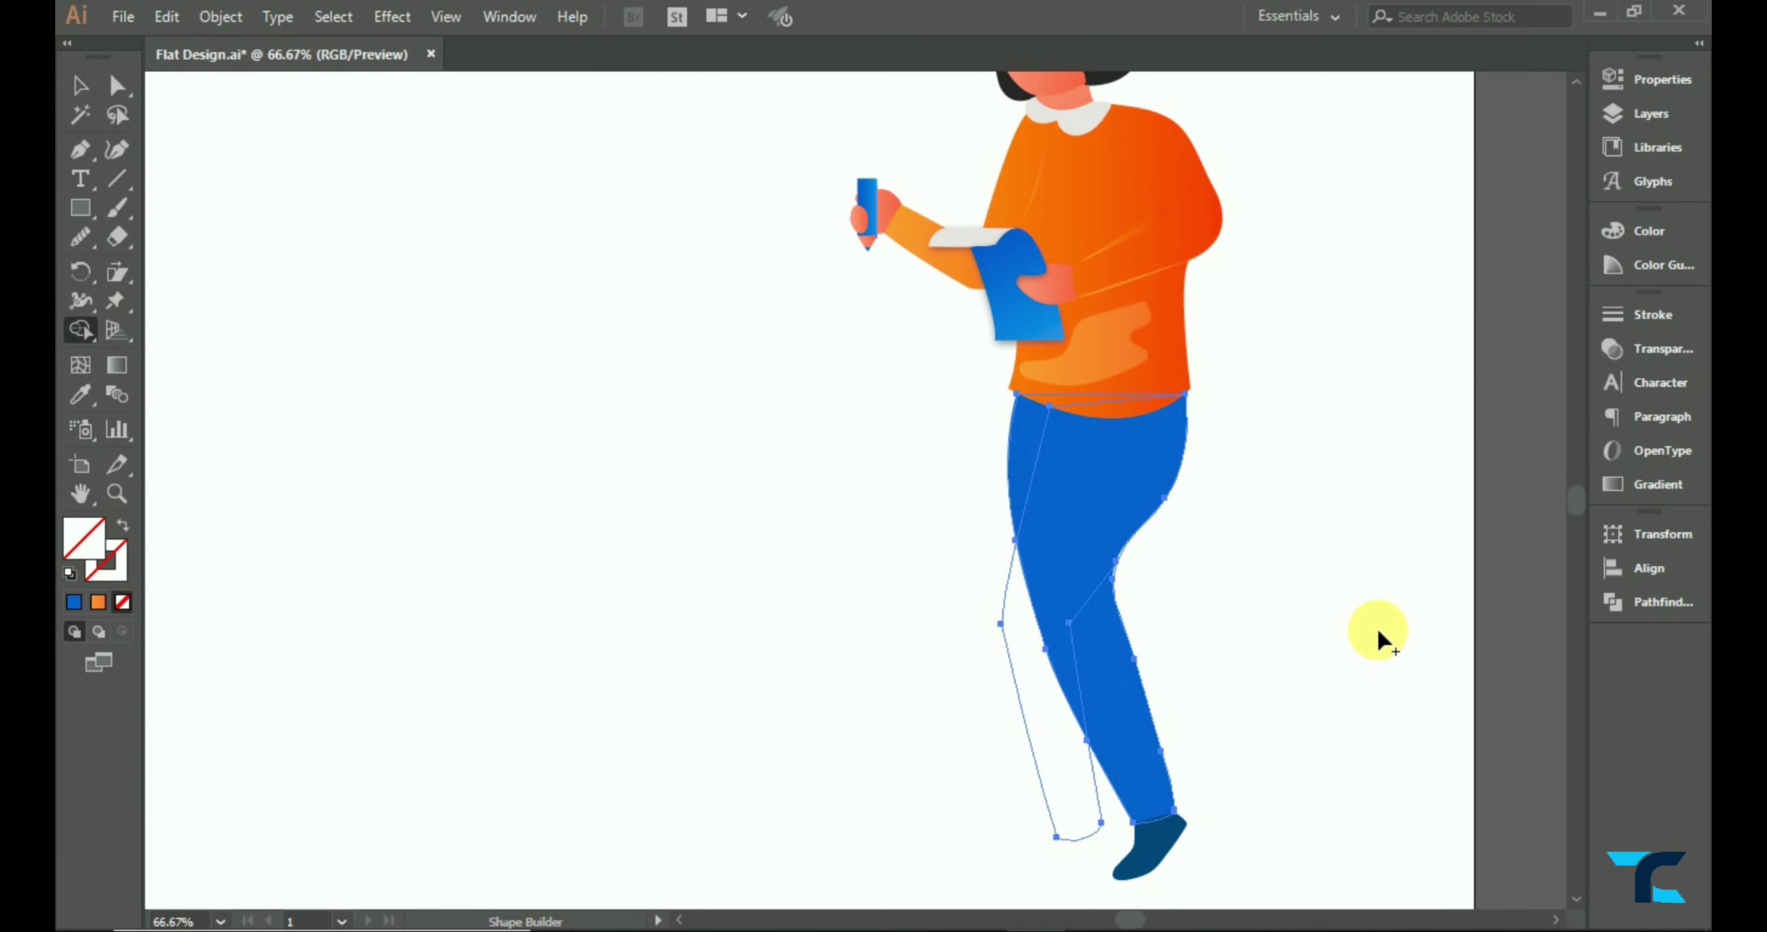
drag(1025, 480, 1036, 685)
- Arrange the blue trousers behind the orange sweater
key(v)
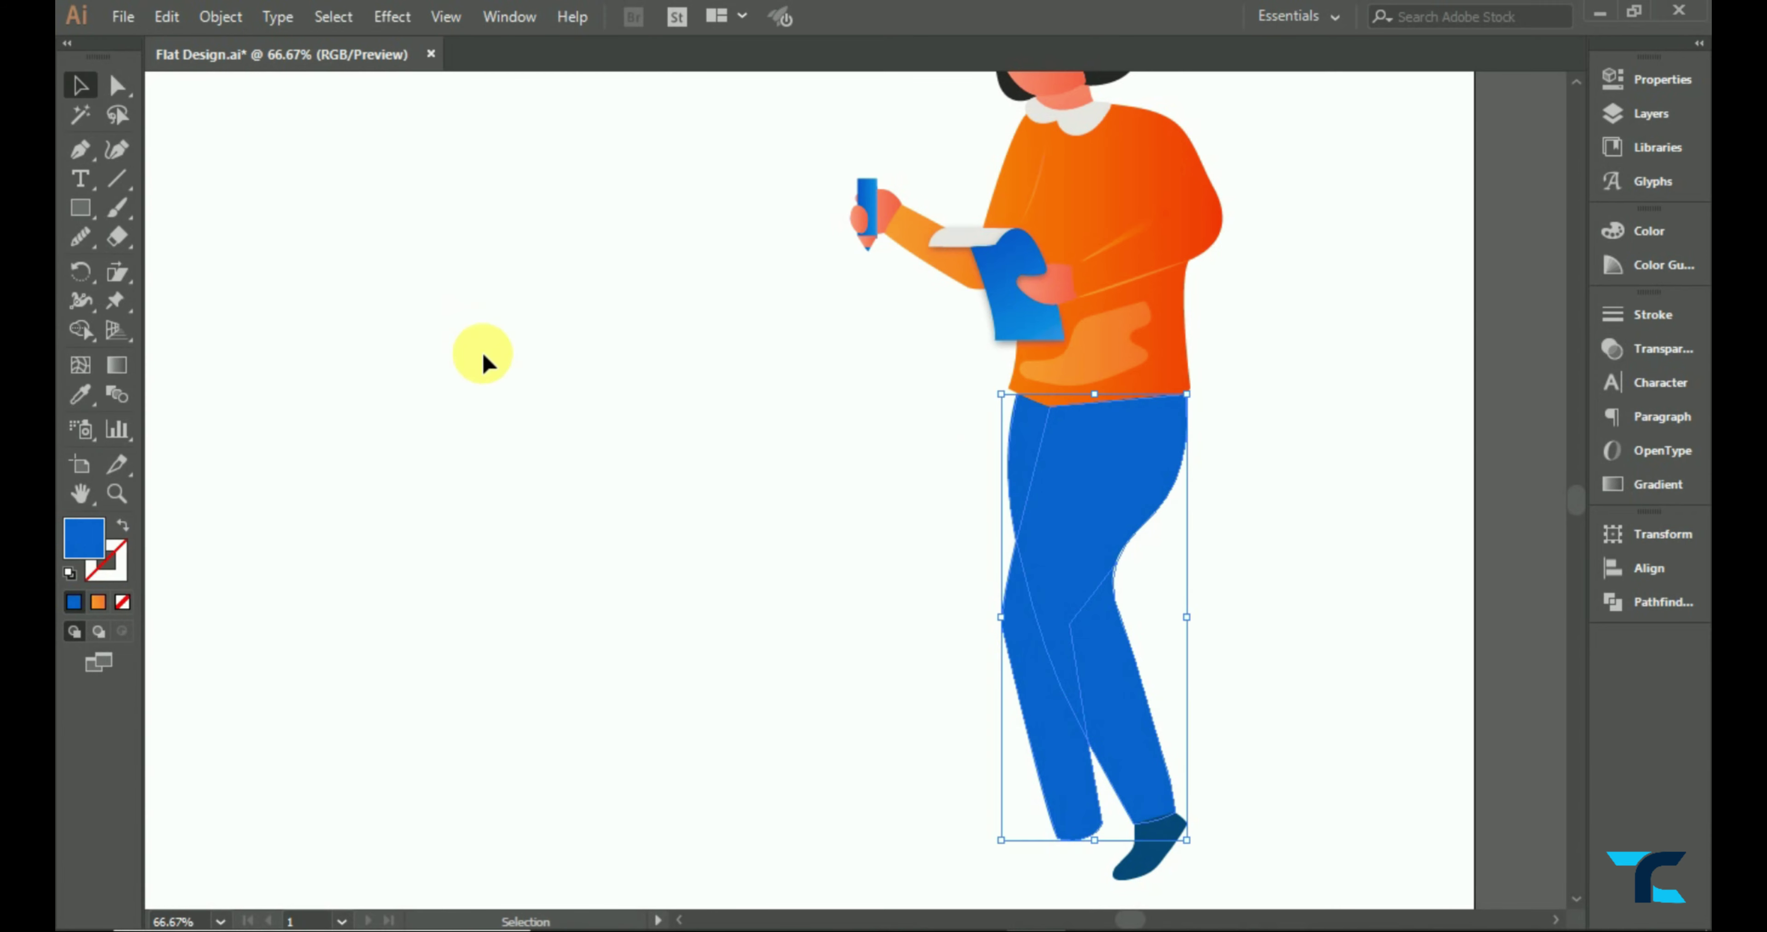
click(799, 555)
right_click(1096, 438)
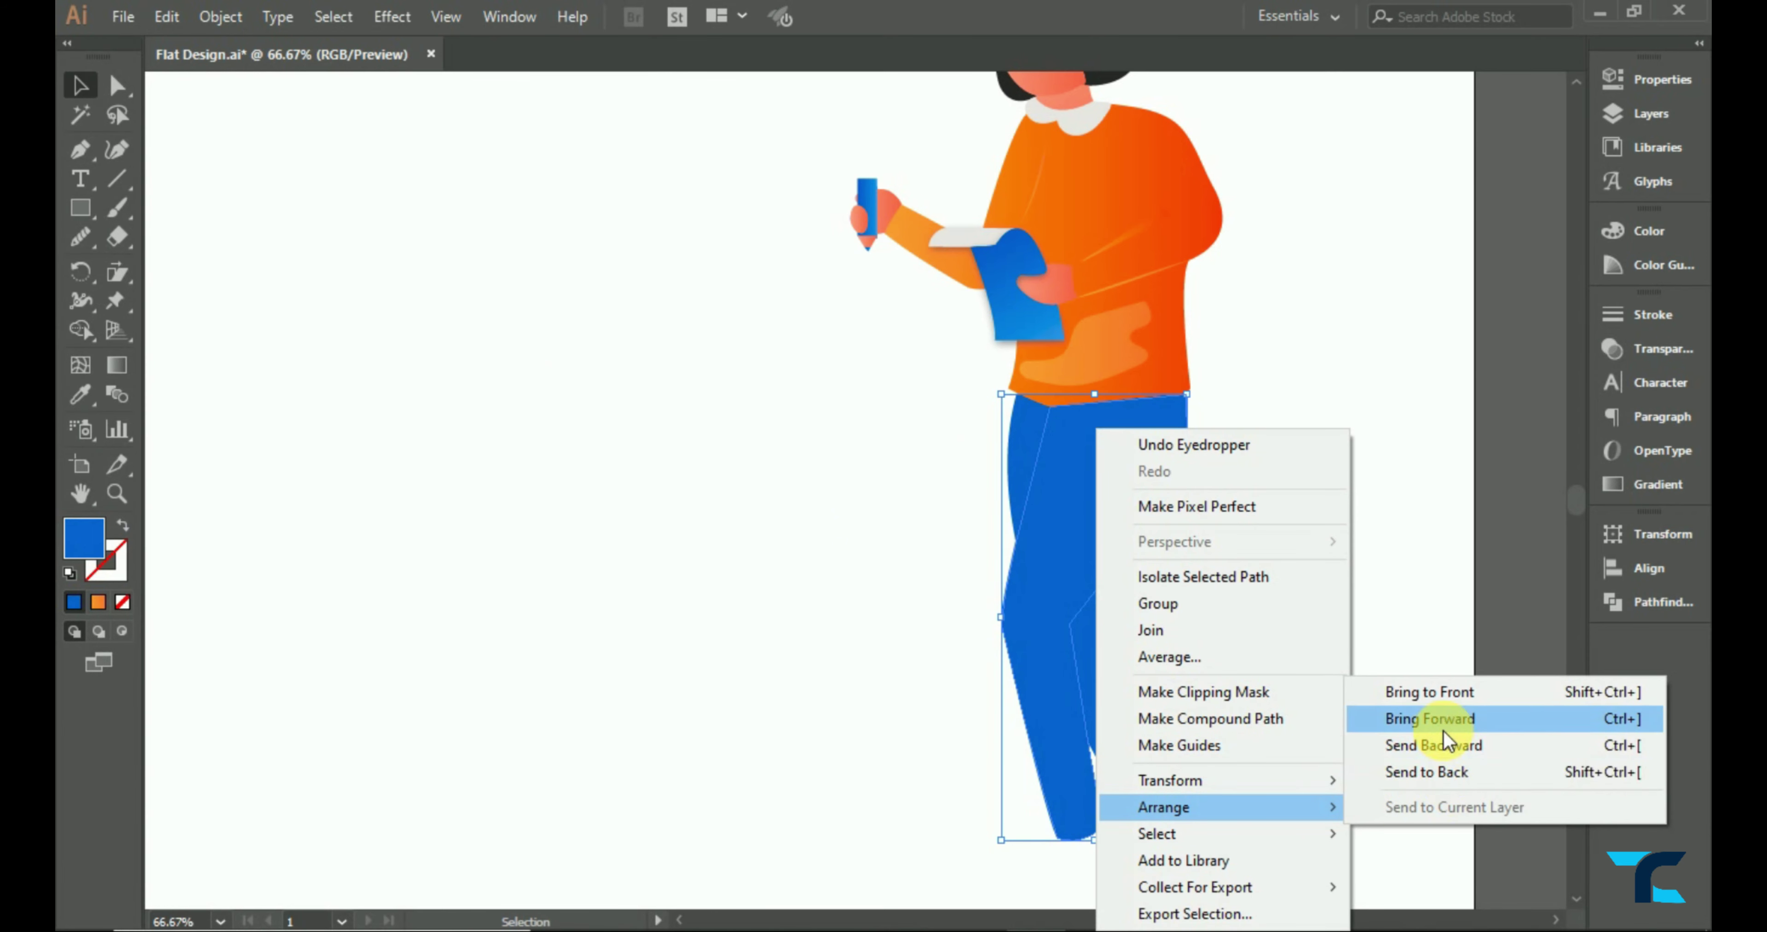
click(1434, 777)
- Smooth the trousers' inner leg curve and deselect them
scroll(1334, 644, down, 5)
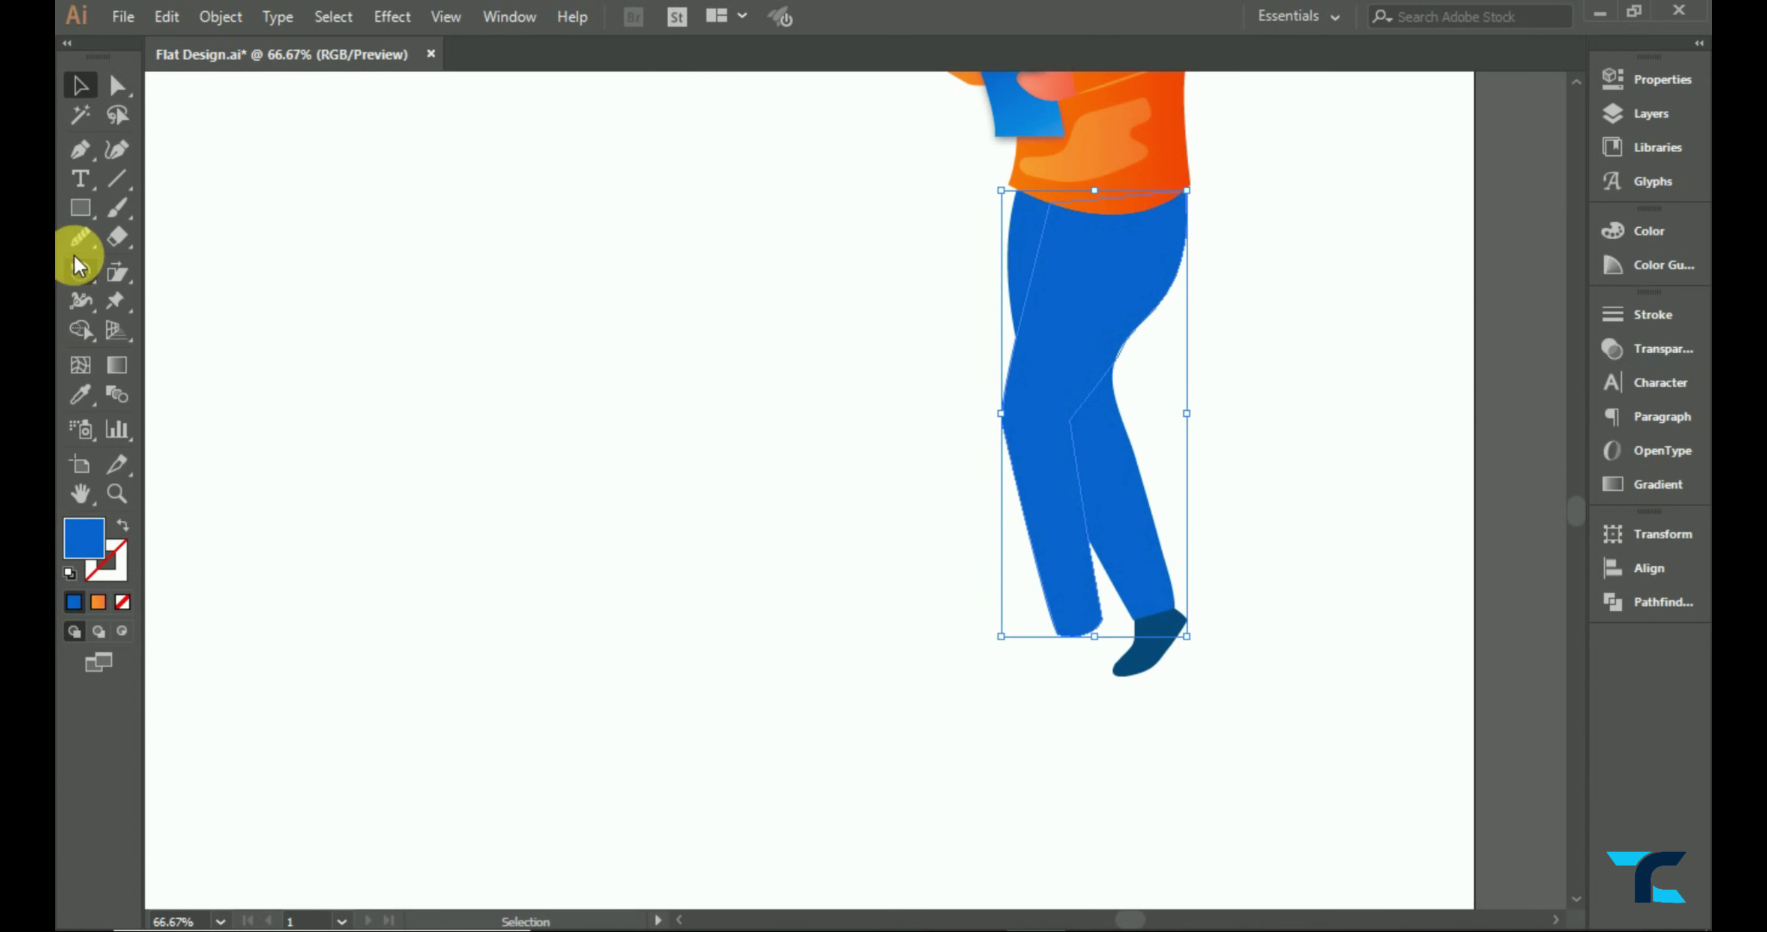
click(79, 236)
drag(1025, 413, 1033, 500)
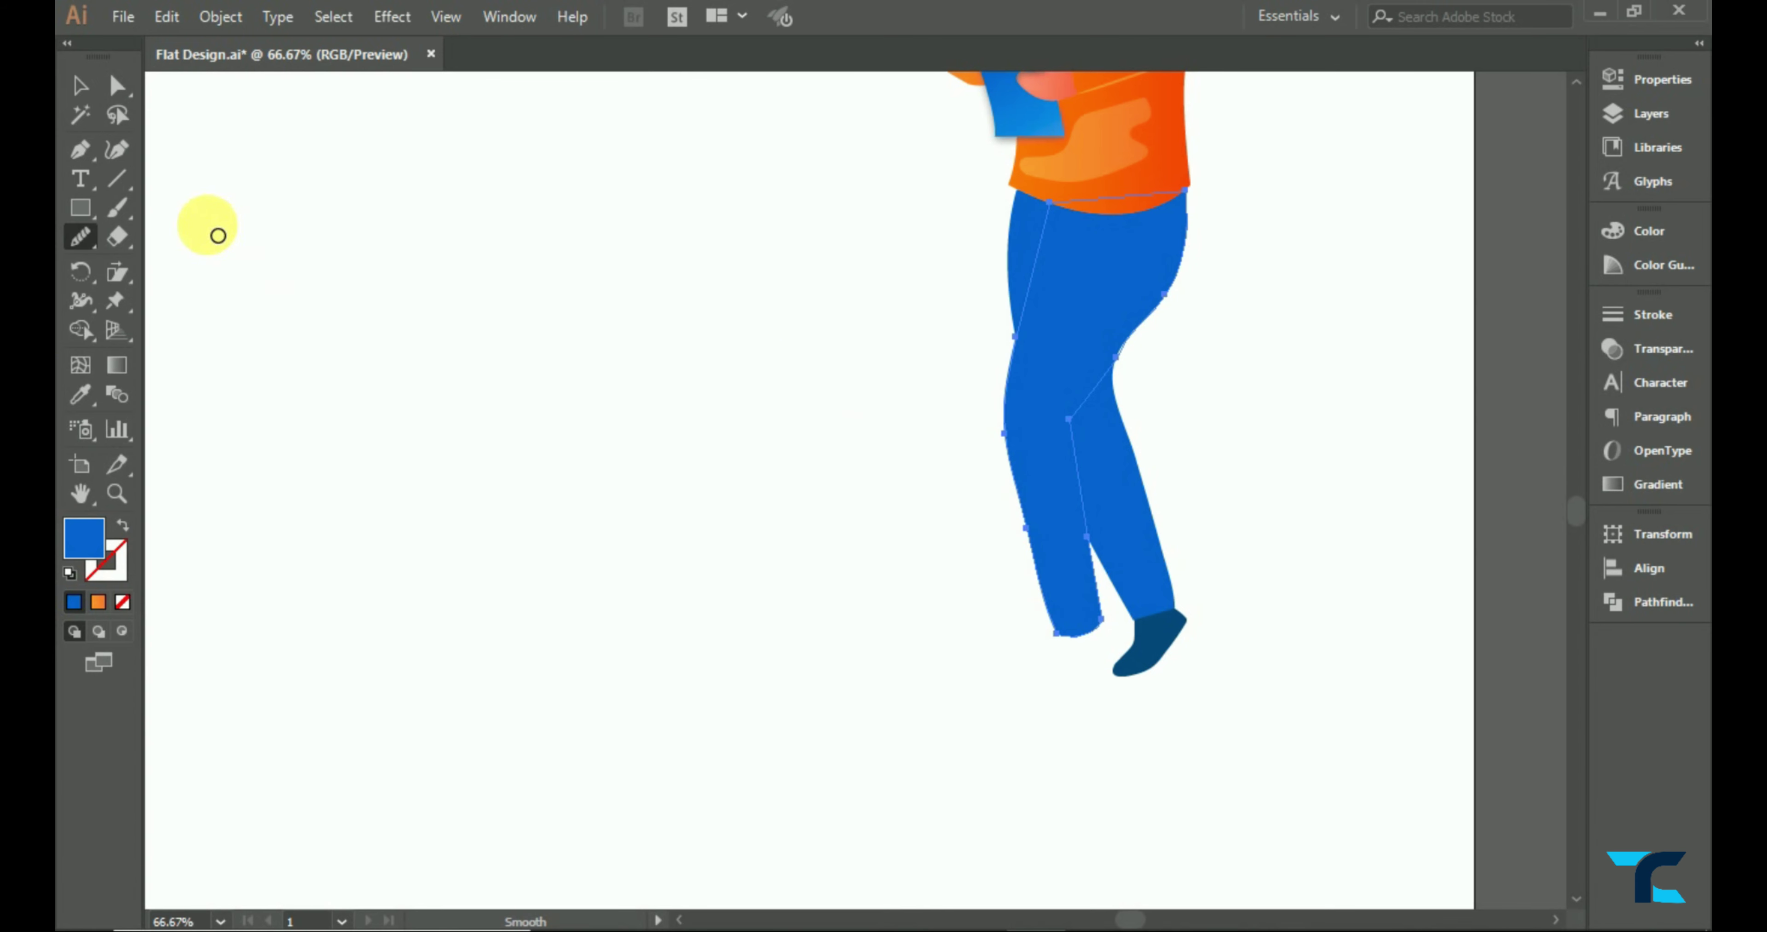
click(79, 85)
click(594, 389)
scroll(1218, 512, down, 1)
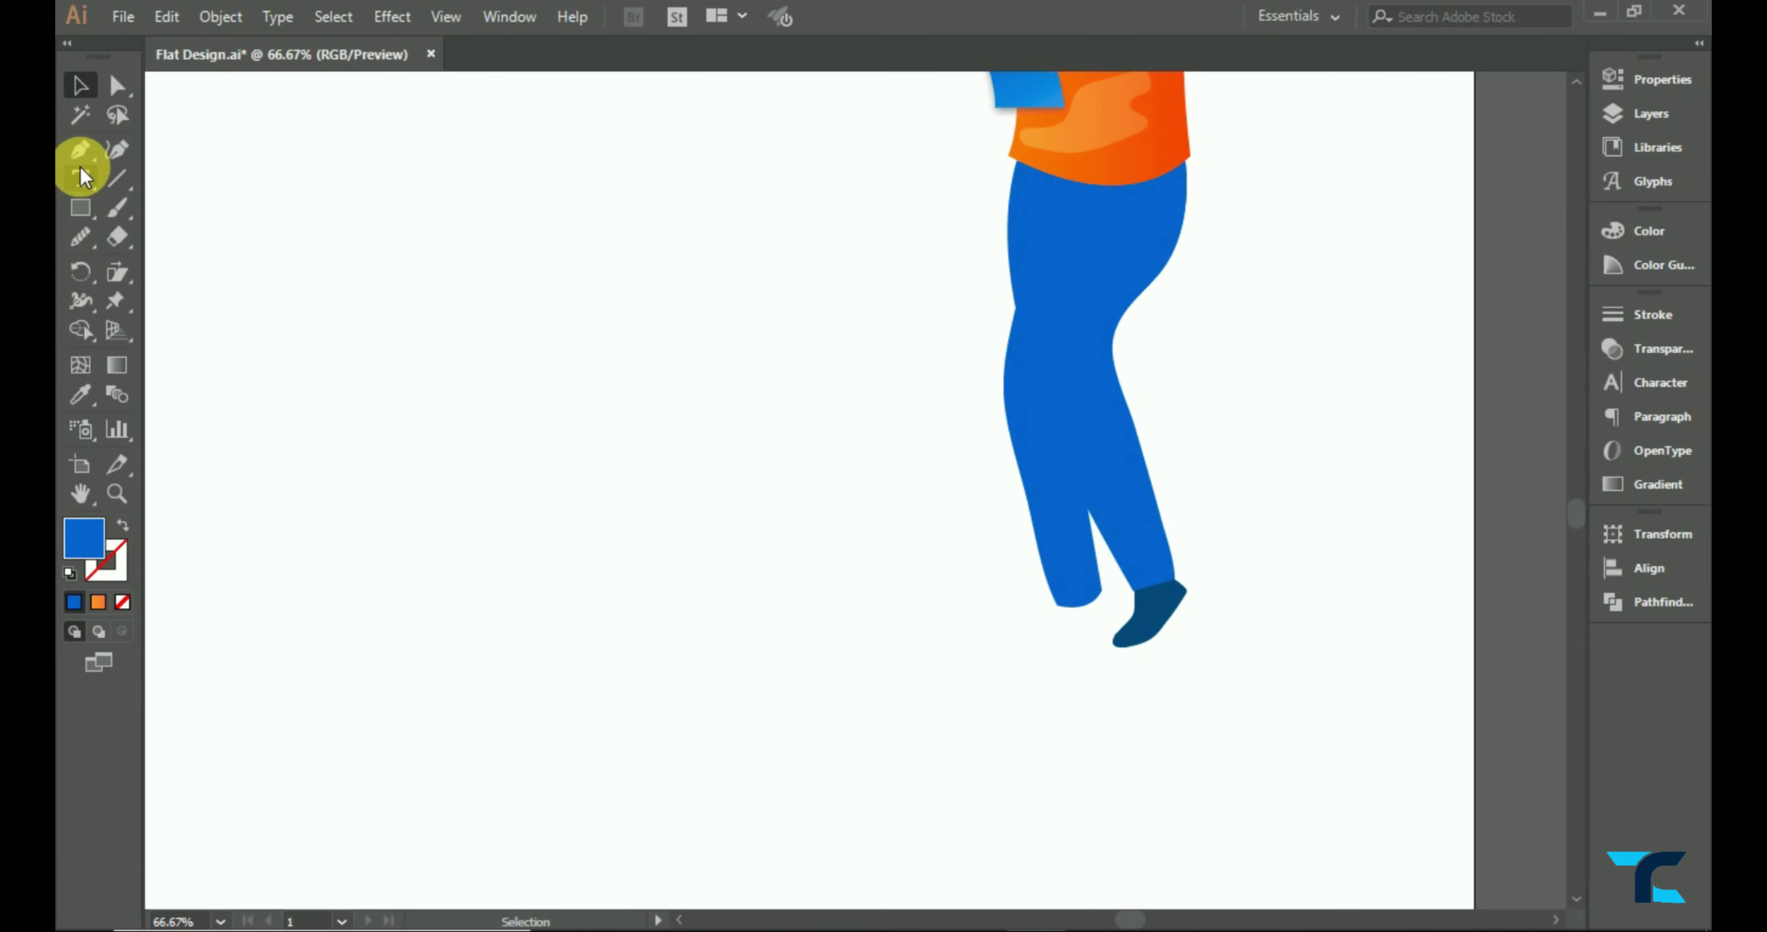
- Pen-draw a shoe at the left trouser hem and fill it dark navy with the Eyedropper
click(80, 151)
mouse_move(1097, 589)
mouse_down()
mouse_move(1098, 637)
mouse_move(1025, 636)
mouse_up()
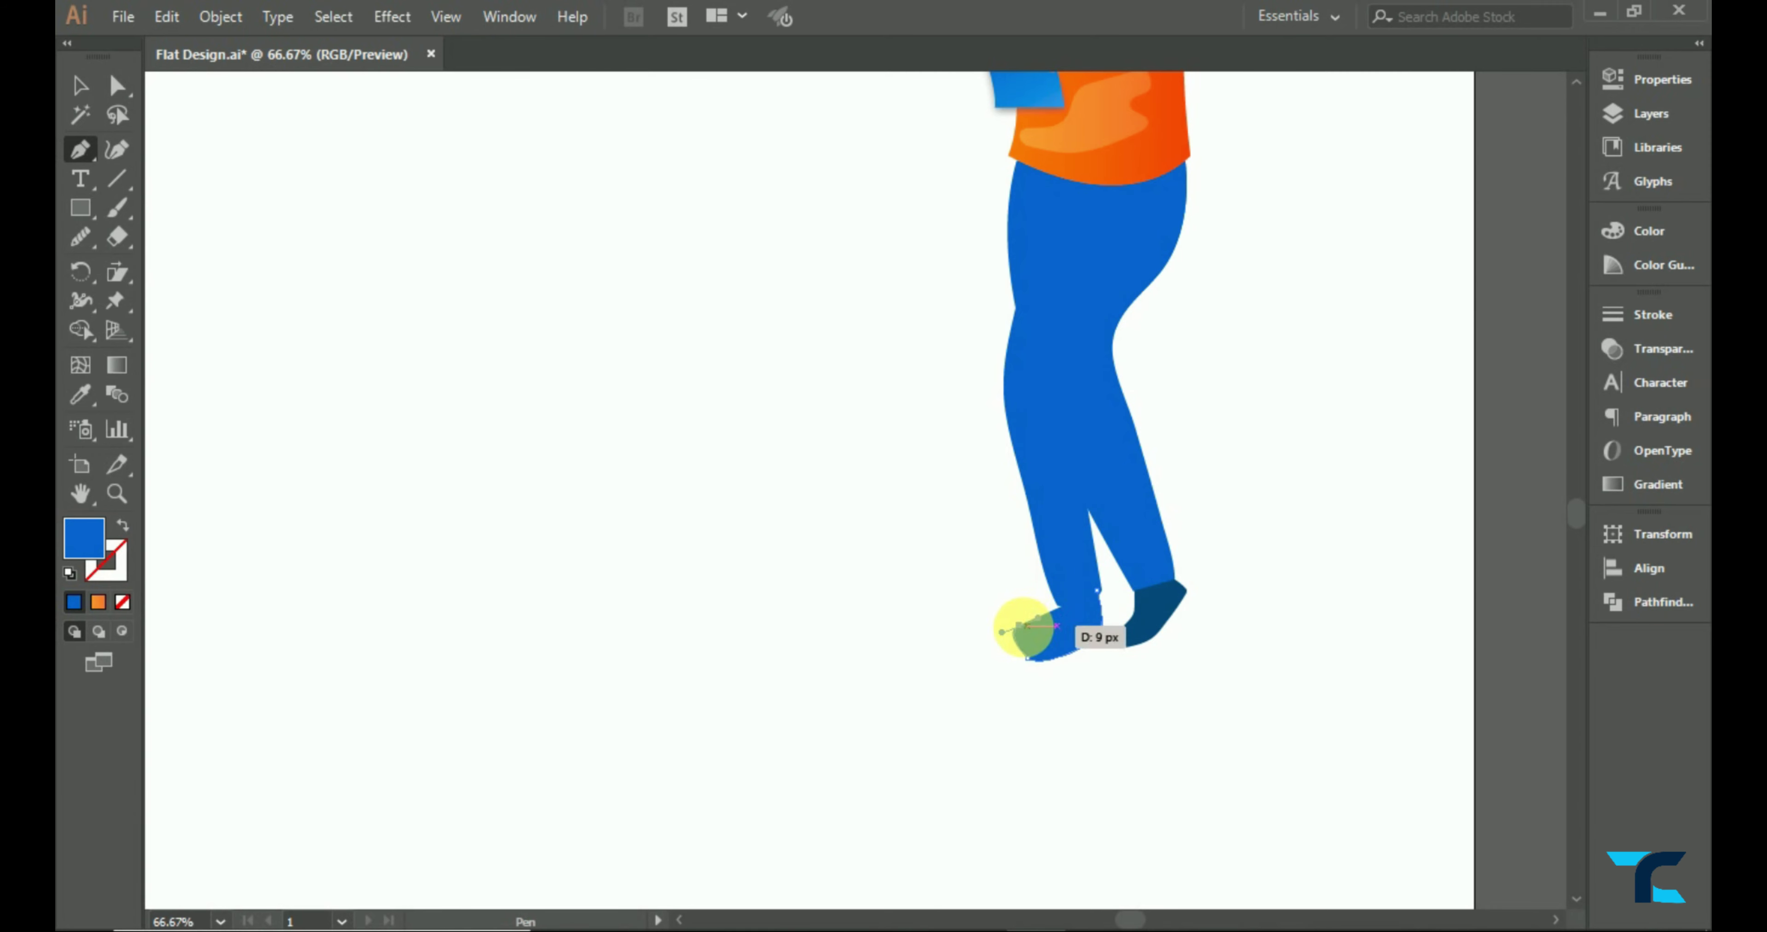
click(122, 601)
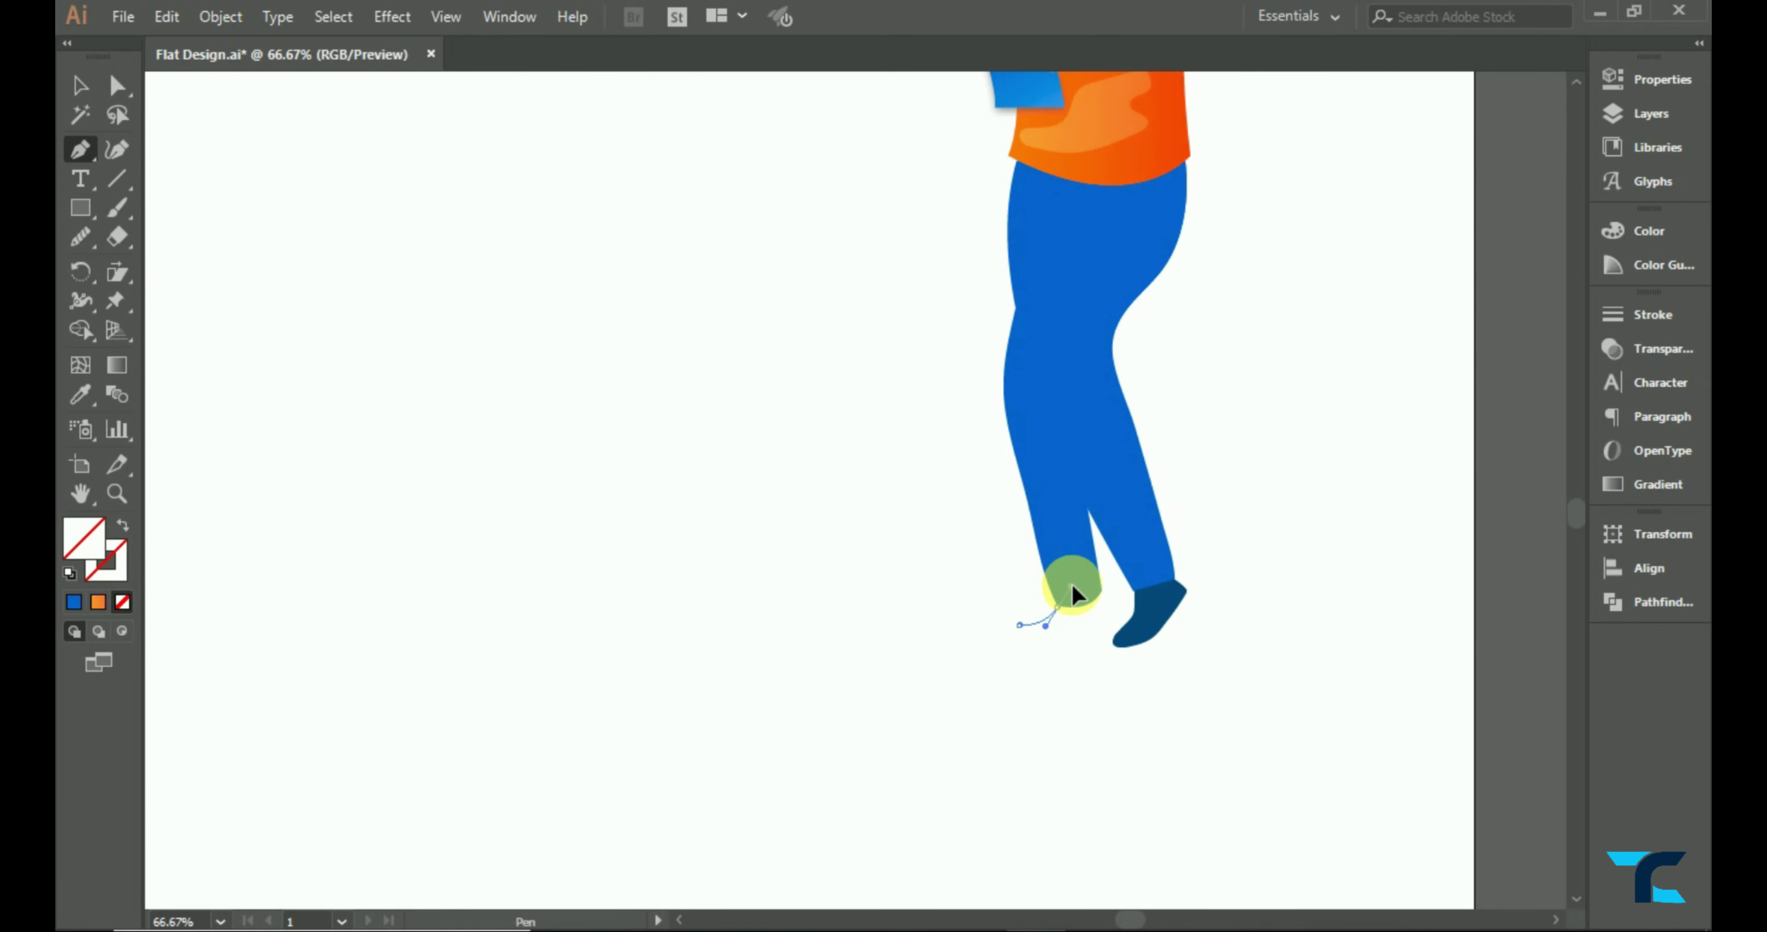
scroll(1071, 593, down, 2)
click(80, 394)
click(1084, 750)
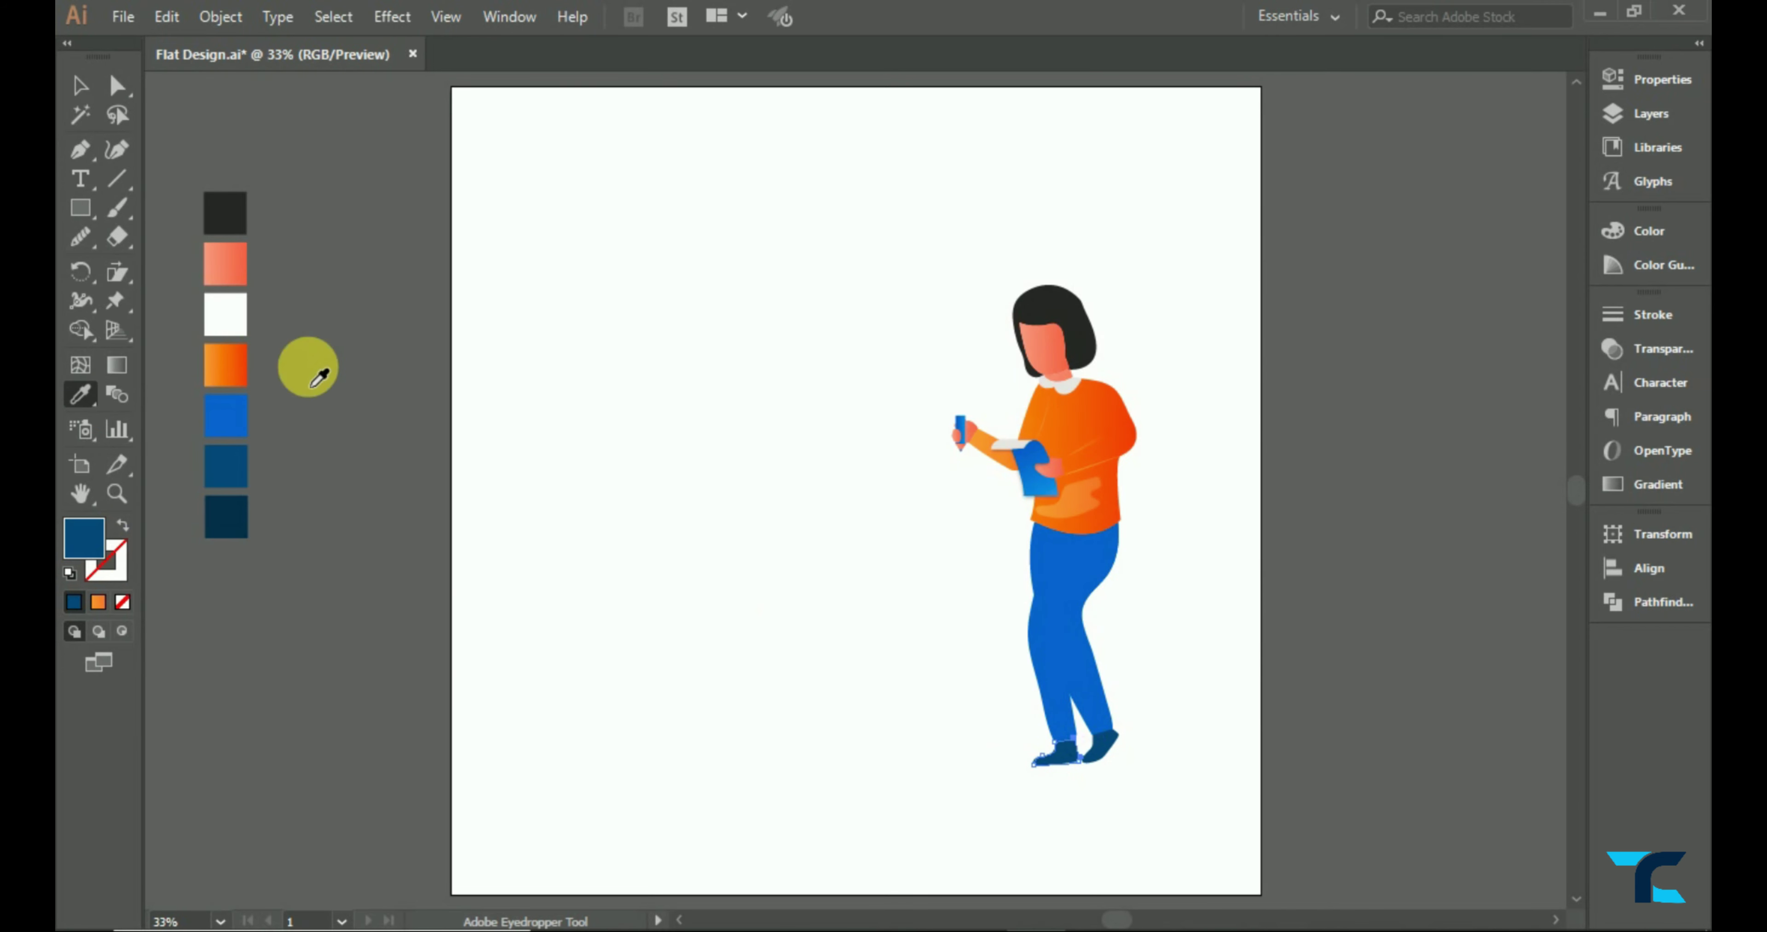
- Smooth the new shoe's outline, then fit the whole artboard in view
key(v)
click(80, 237)
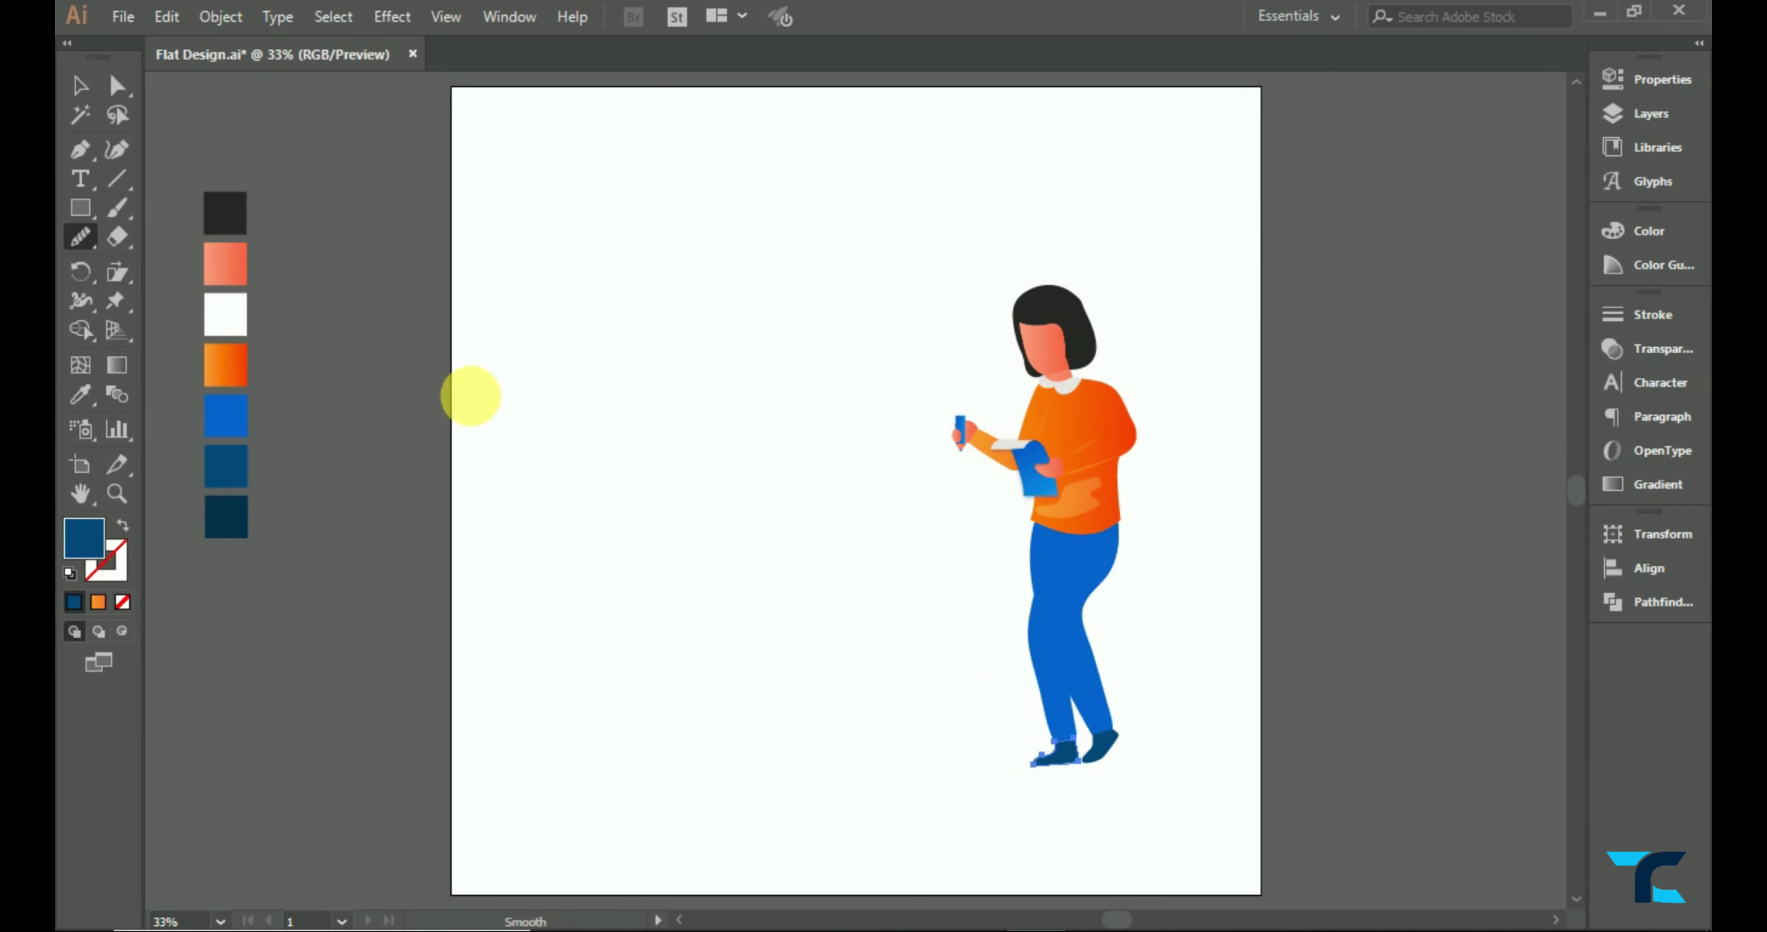
scroll(1060, 776, up, 5)
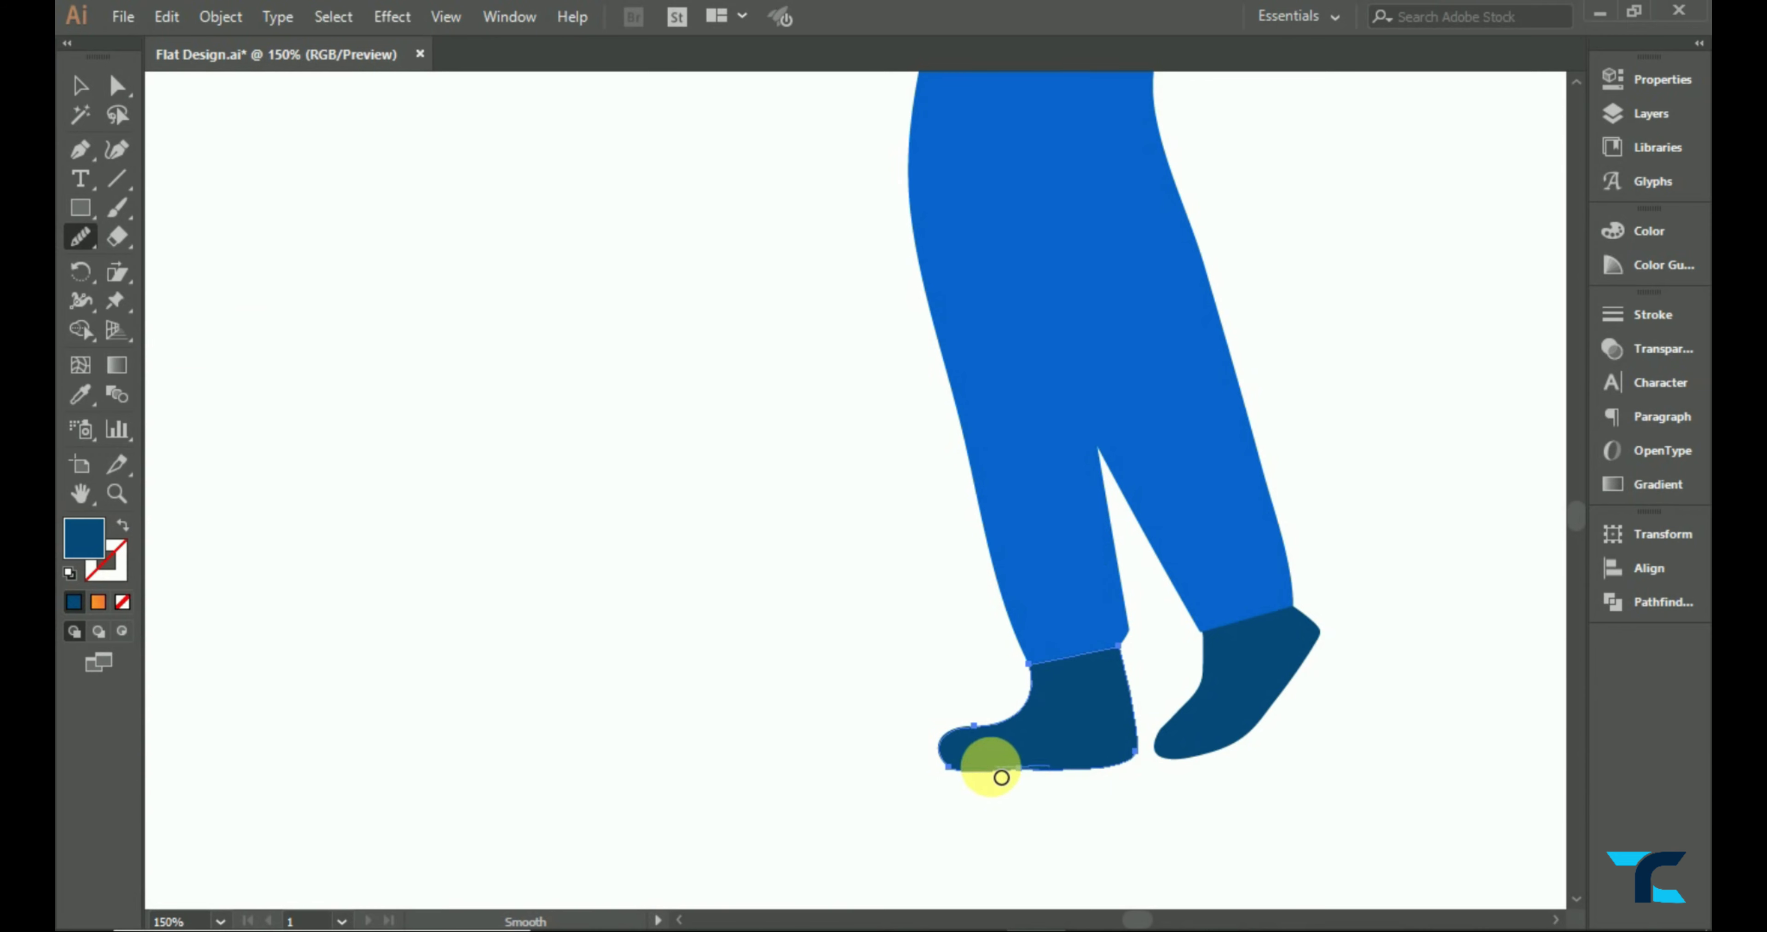
drag(998, 776, 1148, 834)
click(89, 93)
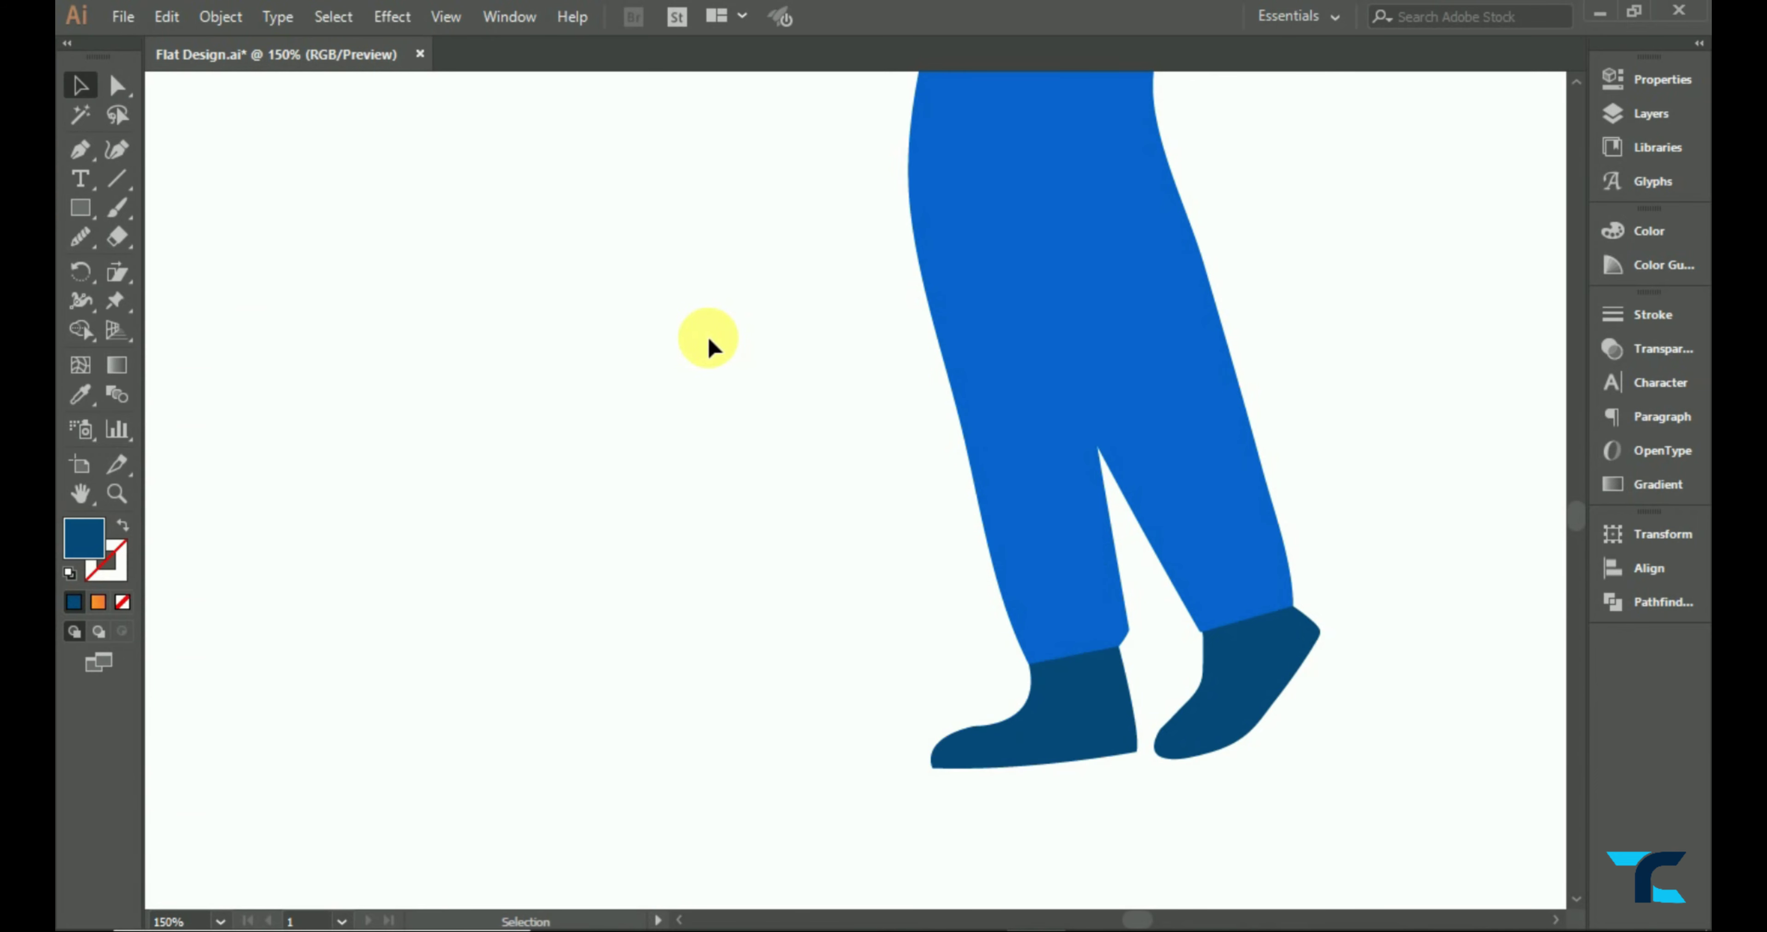
key(ctrl+0)
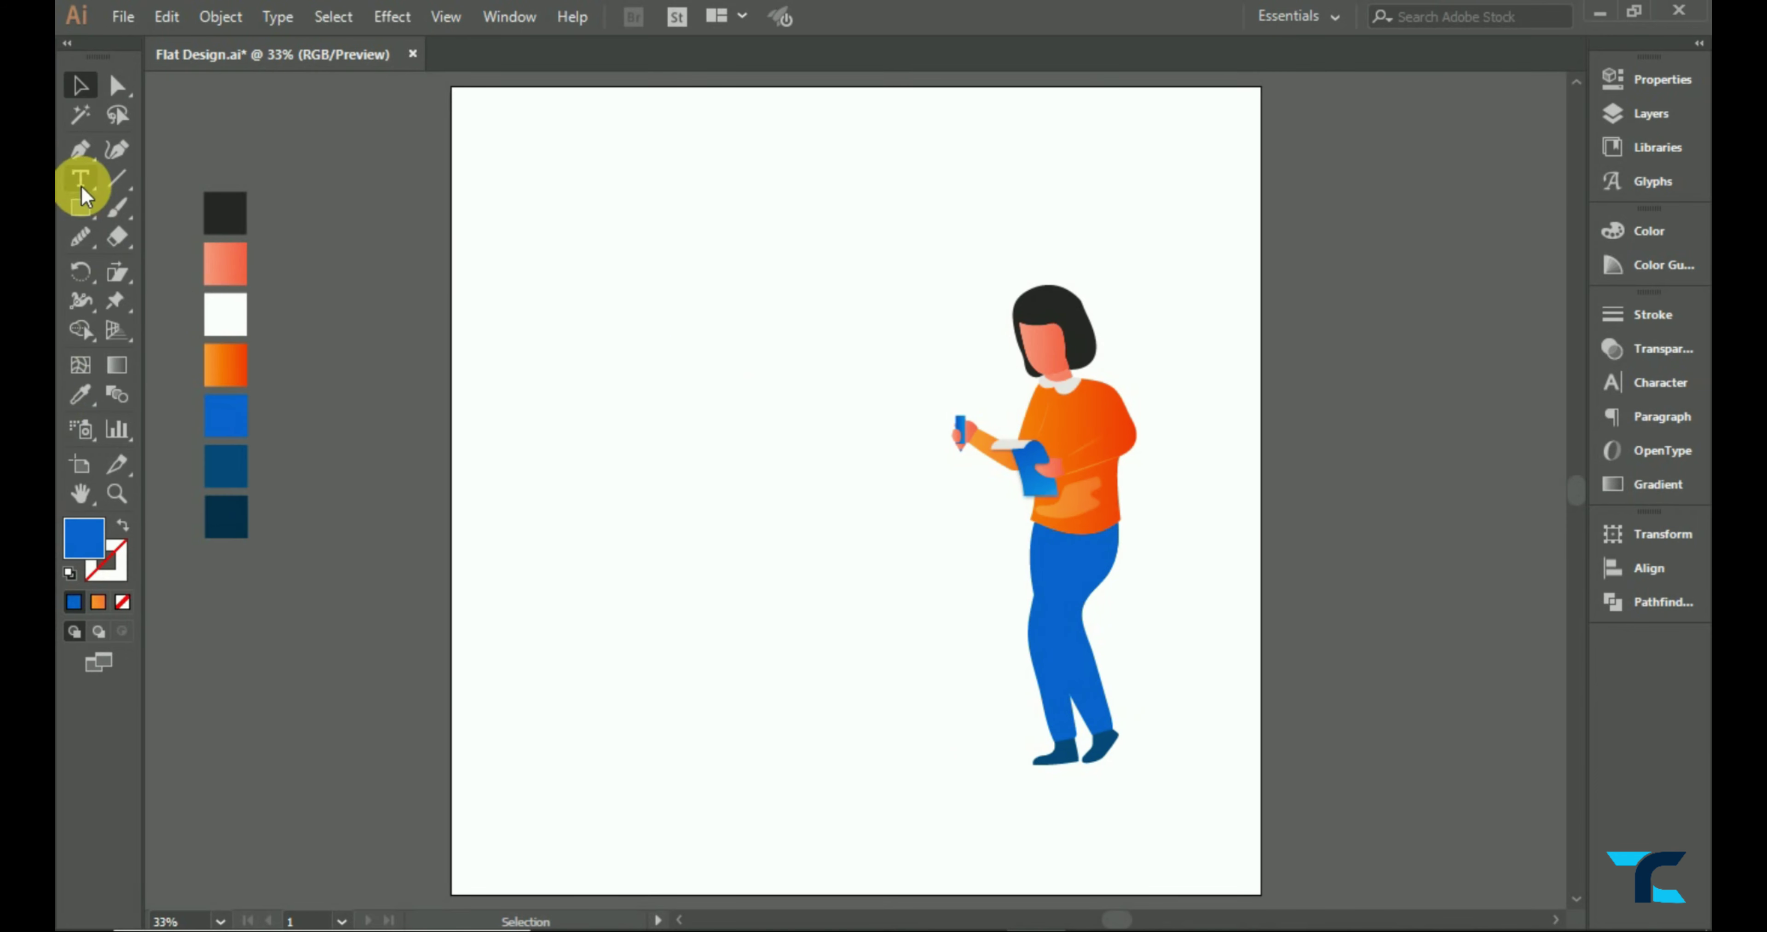
- Draw a four-sided shape at the hip and fill it dark navy
click(80, 149)
drag(1041, 534, 1070, 546)
click(1048, 606)
click(991, 593)
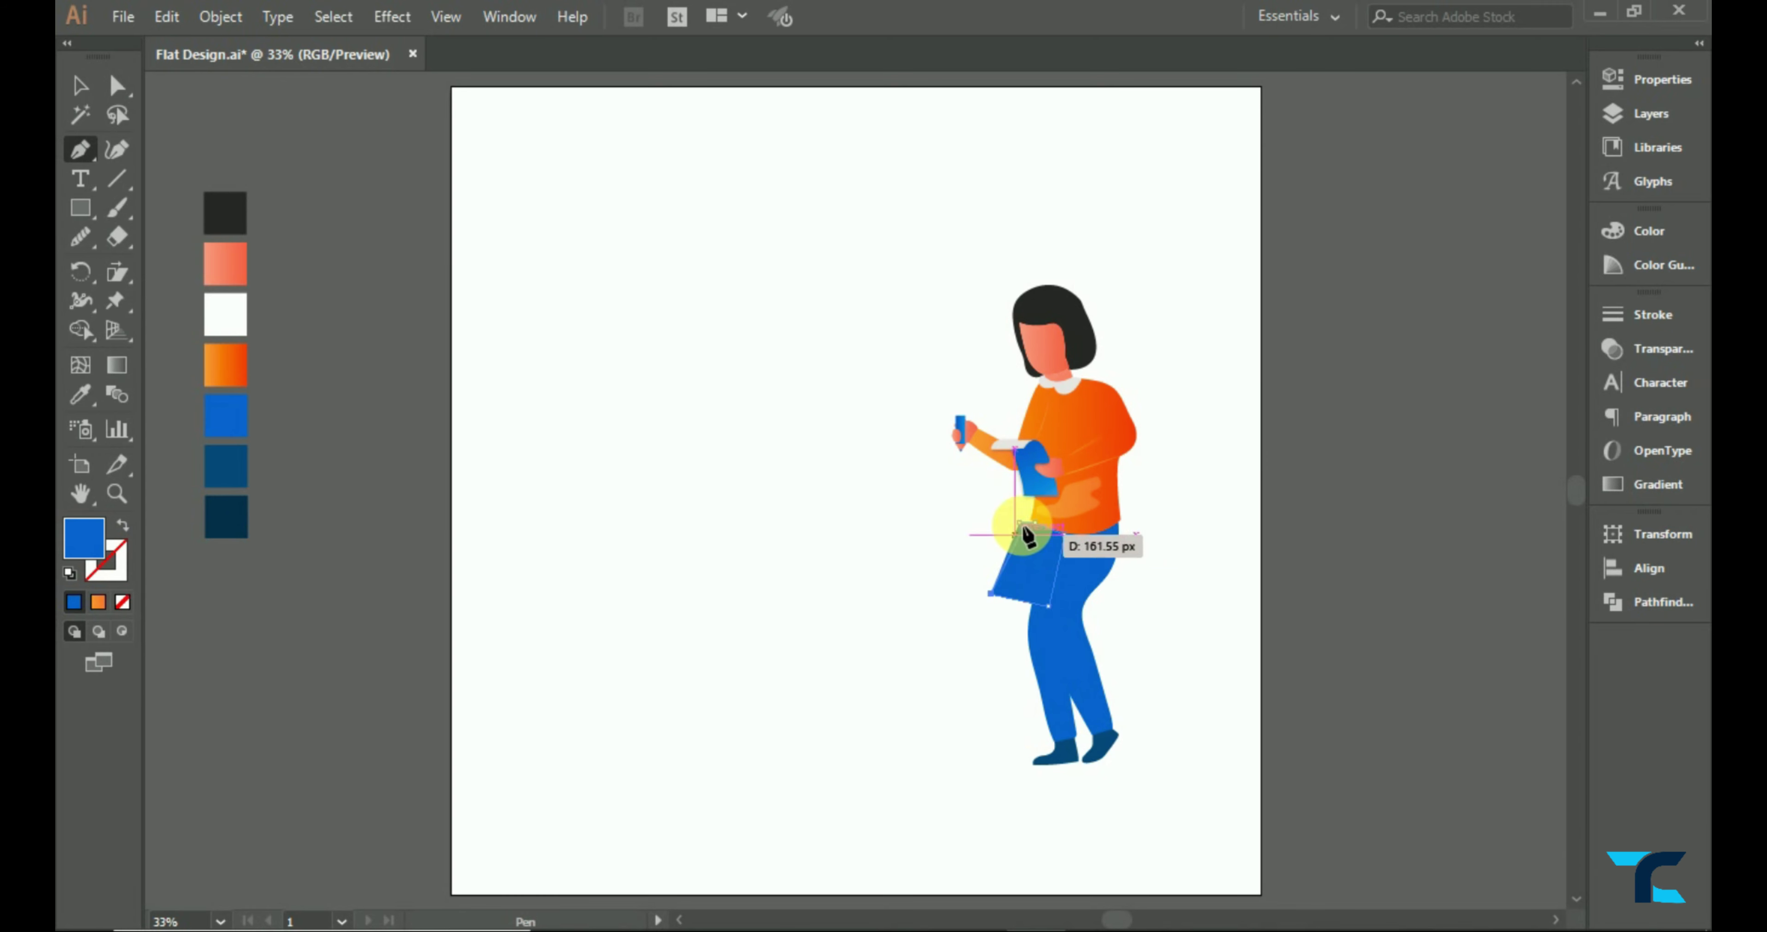
click(1019, 521)
click(225, 517)
click(80, 85)
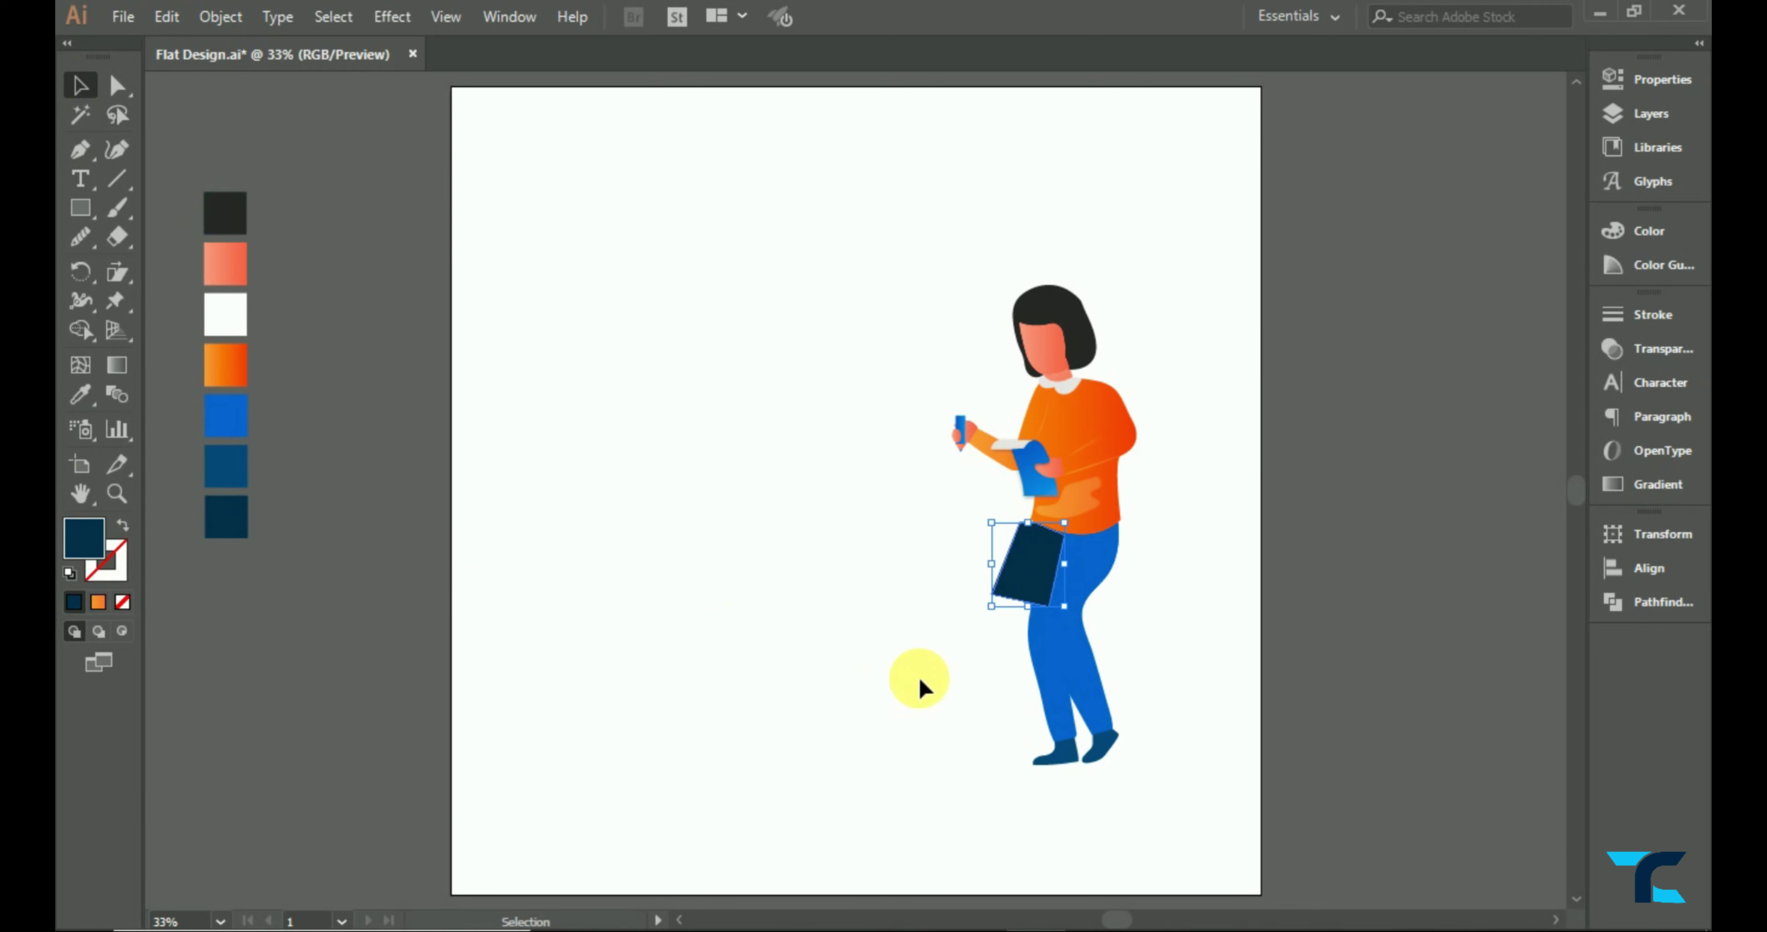
scroll(998, 662, up, 2)
- Trim the hip shape to the trousers, merge it in, and recolour the leg trouser blue
shift+click(1165, 598)
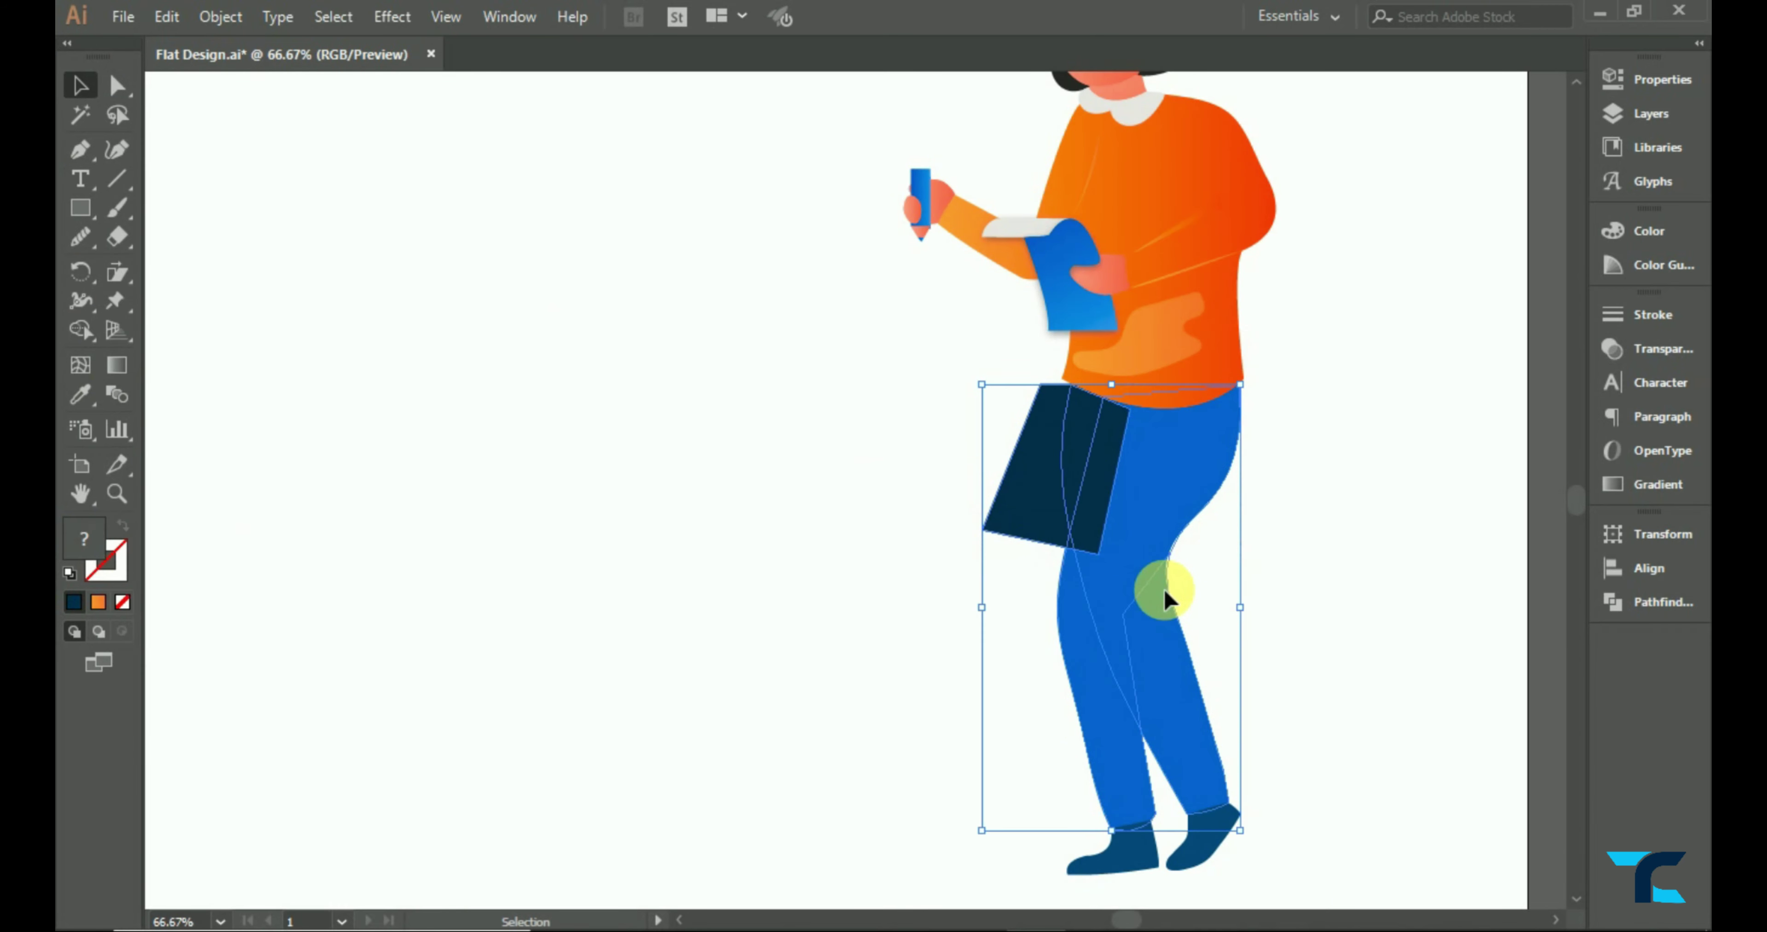
click(81, 330)
alt+click(1026, 465)
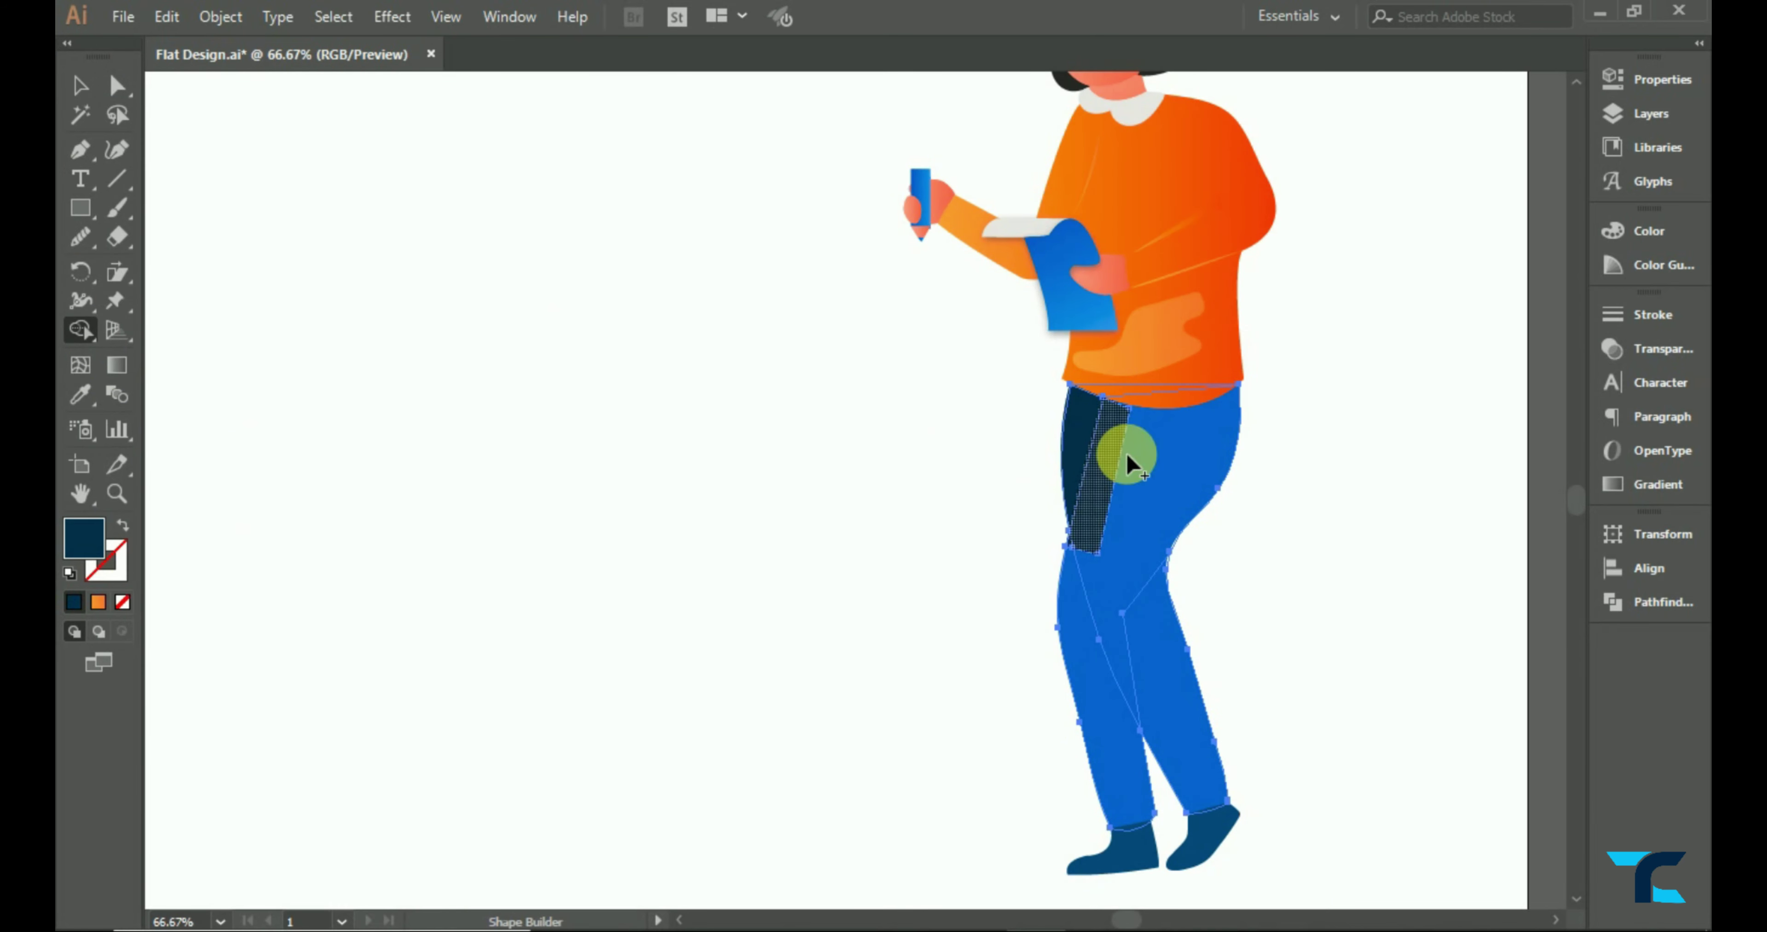
click(1113, 473)
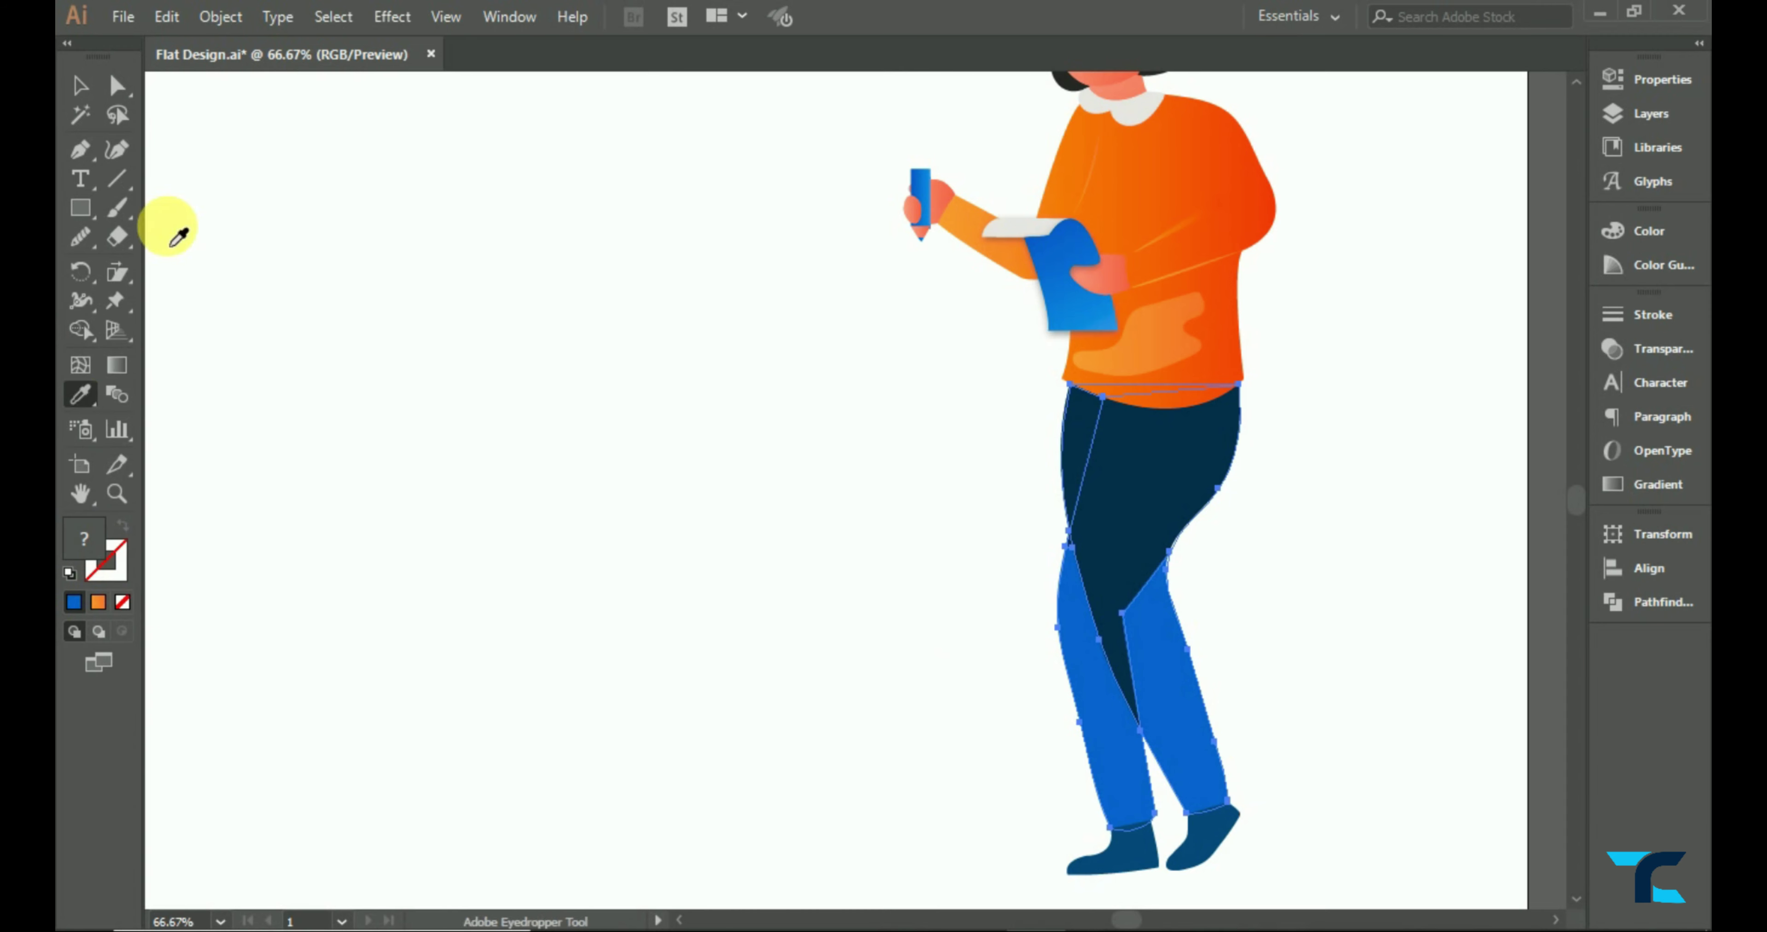
click(80, 85)
click(1069, 476)
click(81, 395)
click(1129, 668)
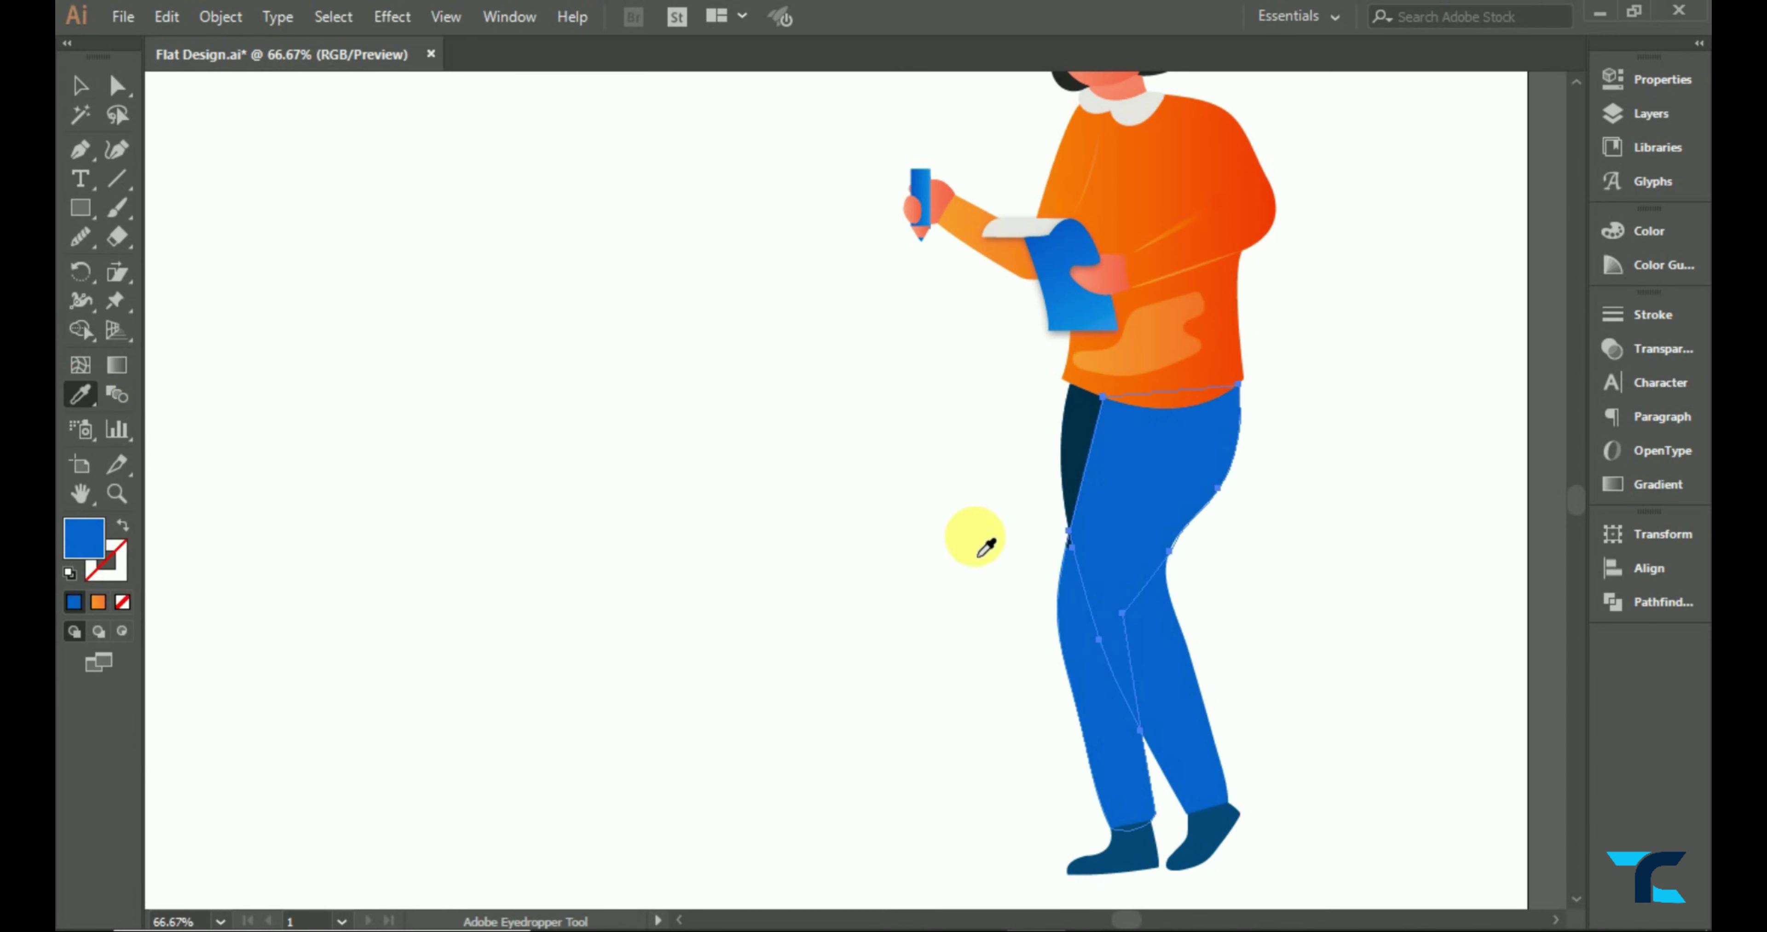
click(80, 85)
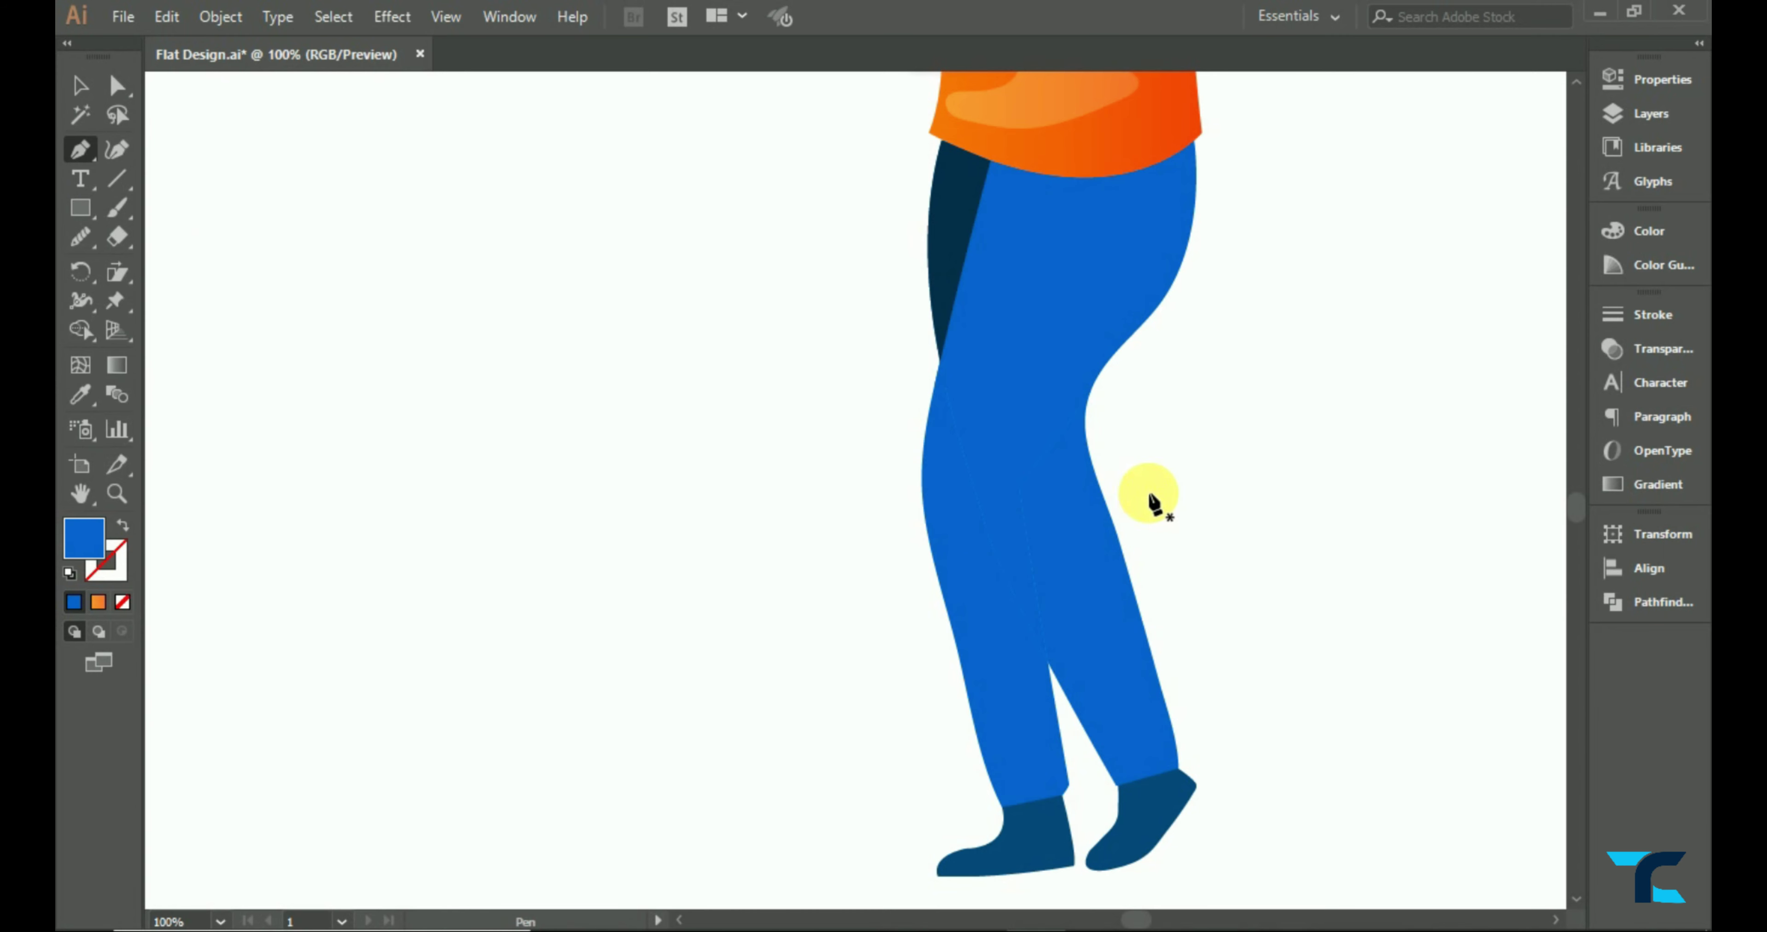
- Draw a shading panel over the rear leg and fill it dark navy
click(1097, 394)
click(989, 500)
click(984, 624)
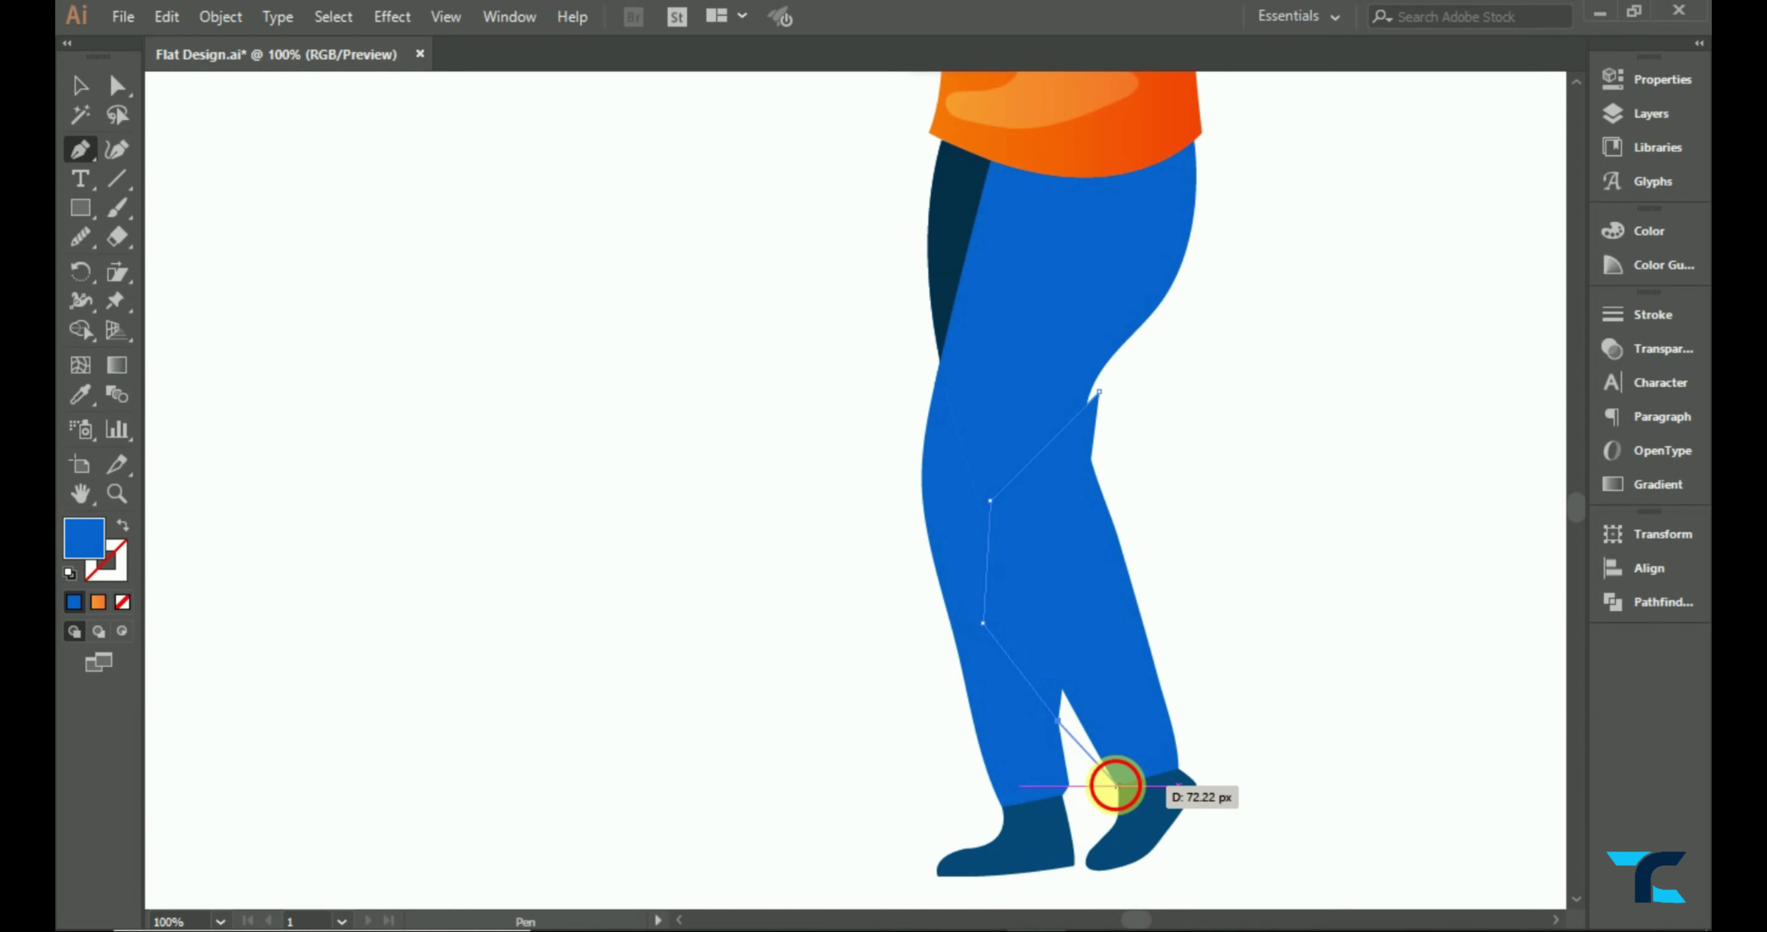
click(1220, 757)
click(1141, 496)
click(1098, 392)
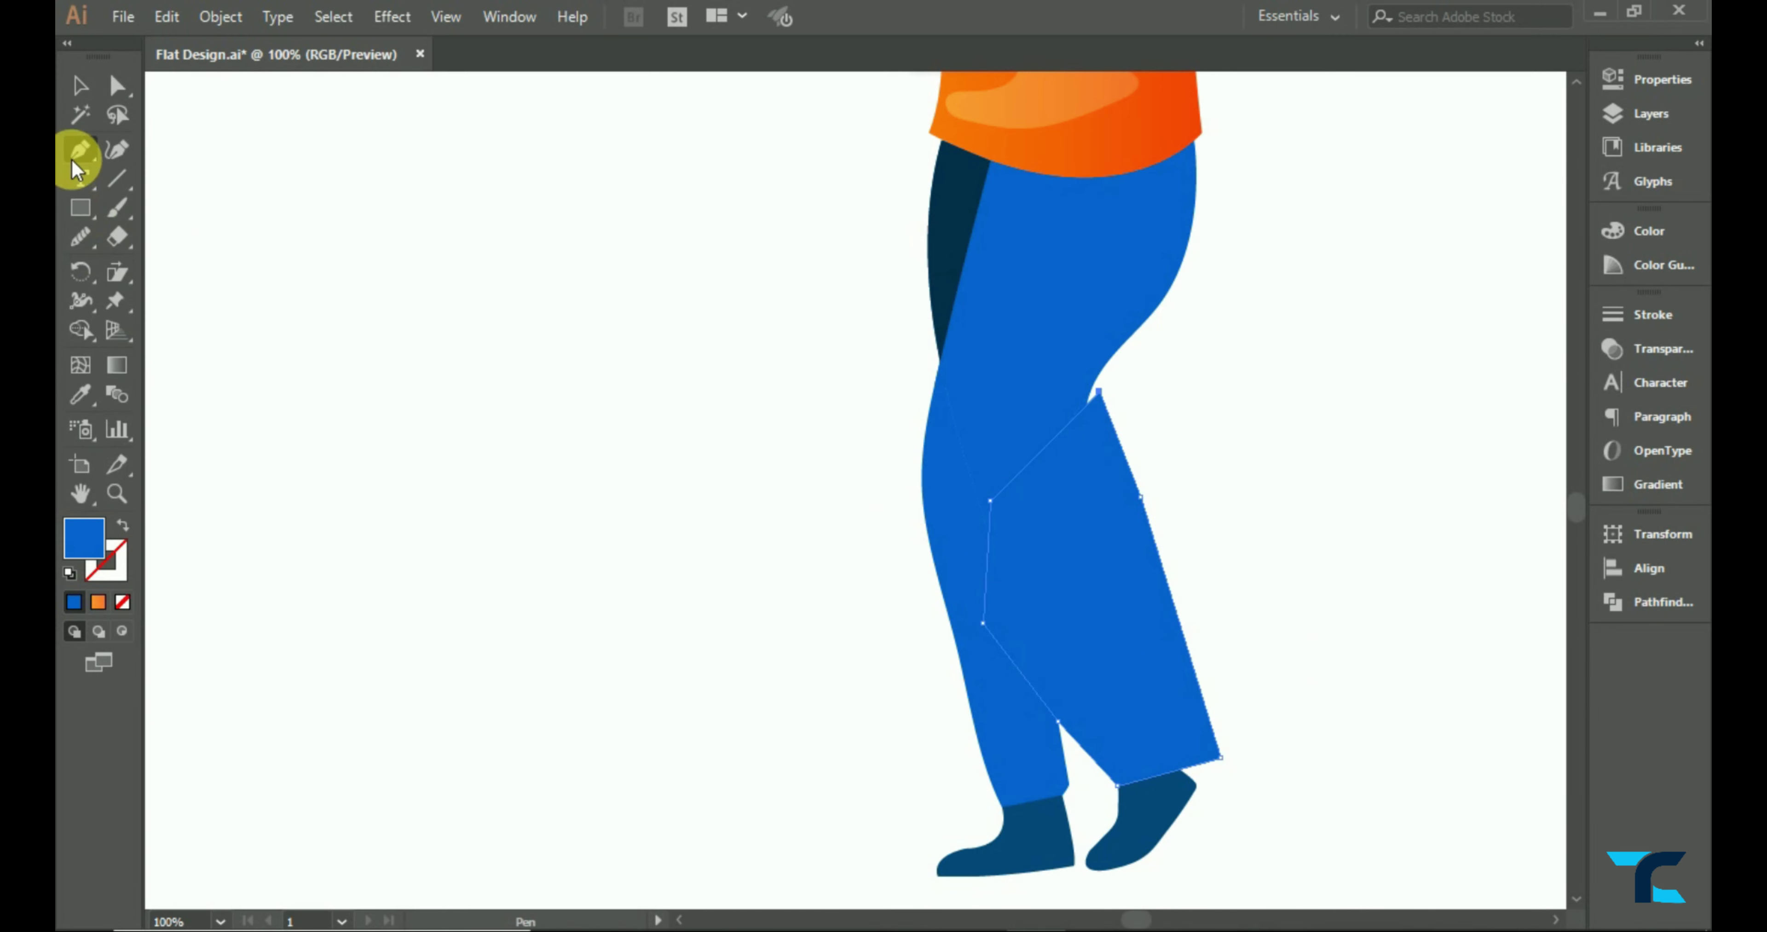
click(80, 396)
click(946, 227)
click(80, 85)
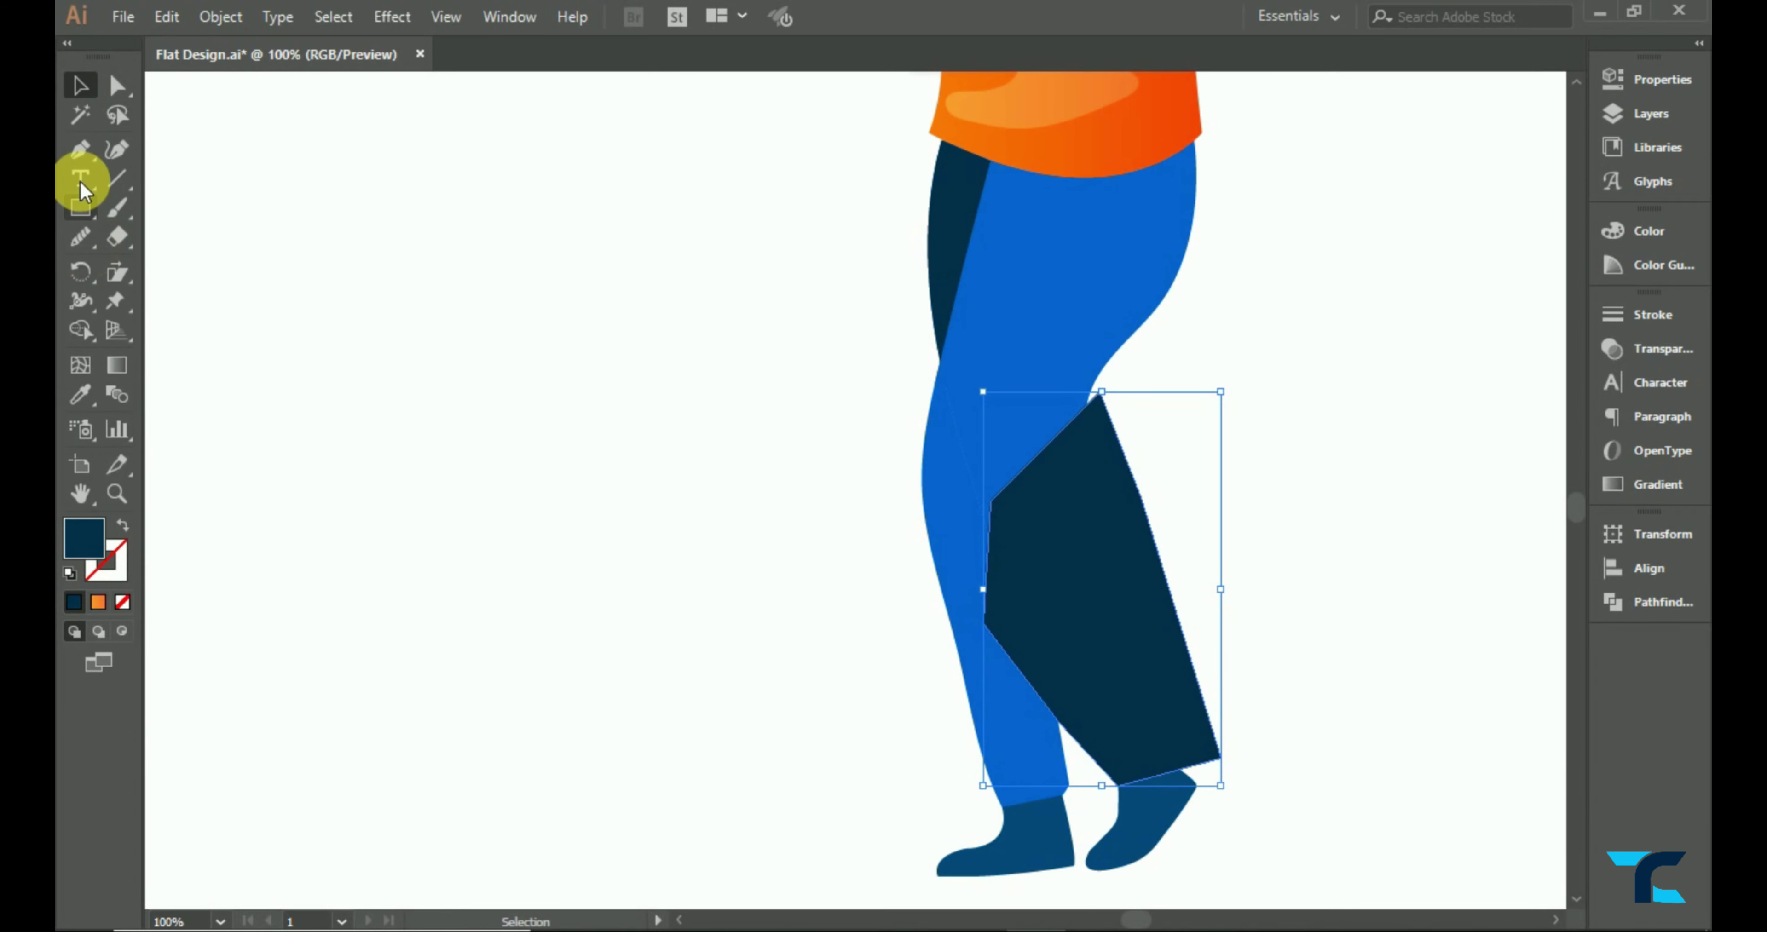
- Trim the navy panel to the leg edge, remove the ankle sliver, and merge the trouser pieces
drag(859, 643, 1166, 548)
click(80, 329)
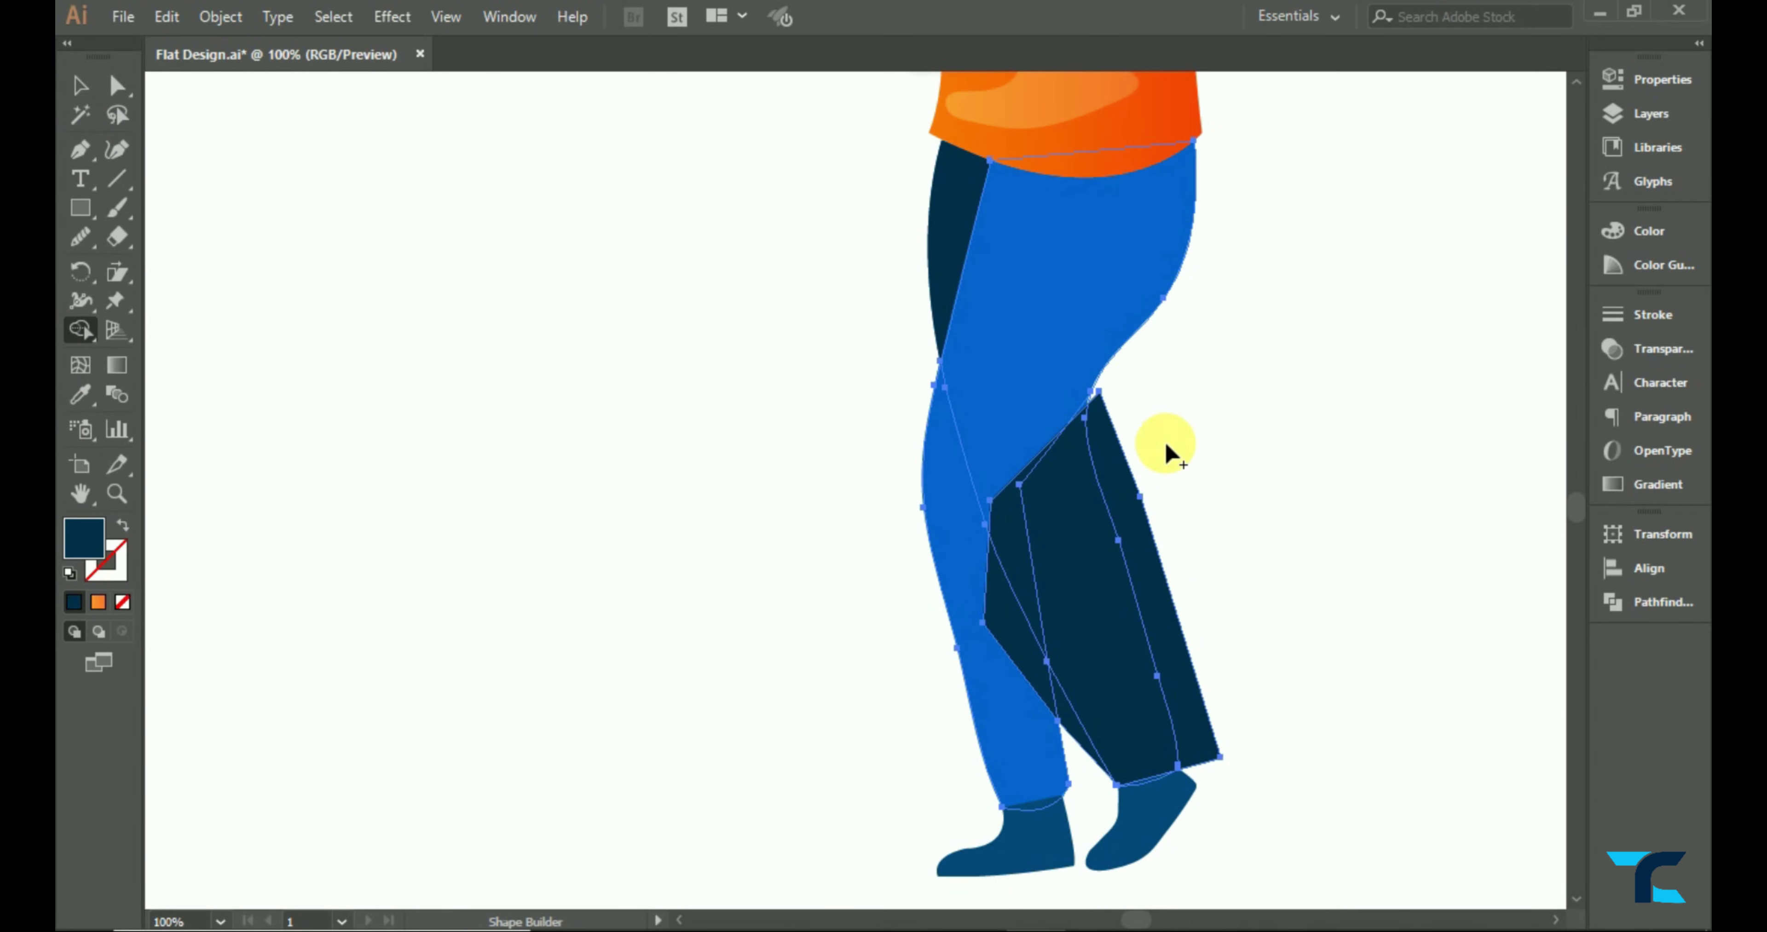
drag(1166, 452, 1140, 484)
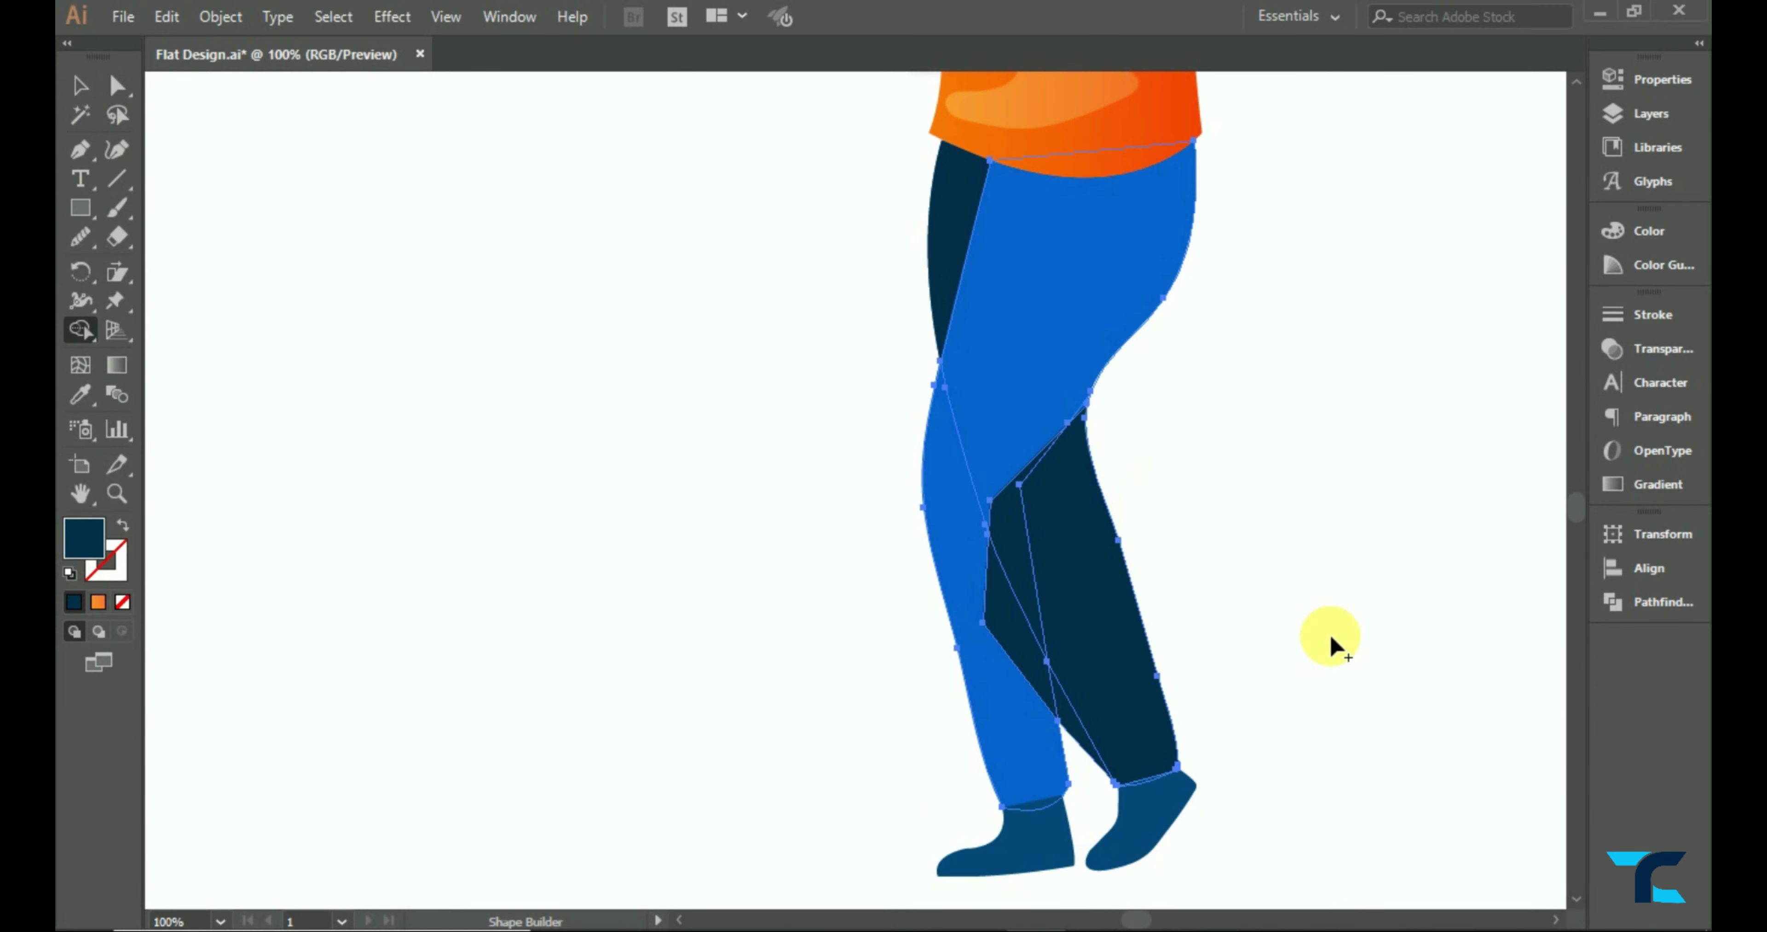
alt+click(1076, 736)
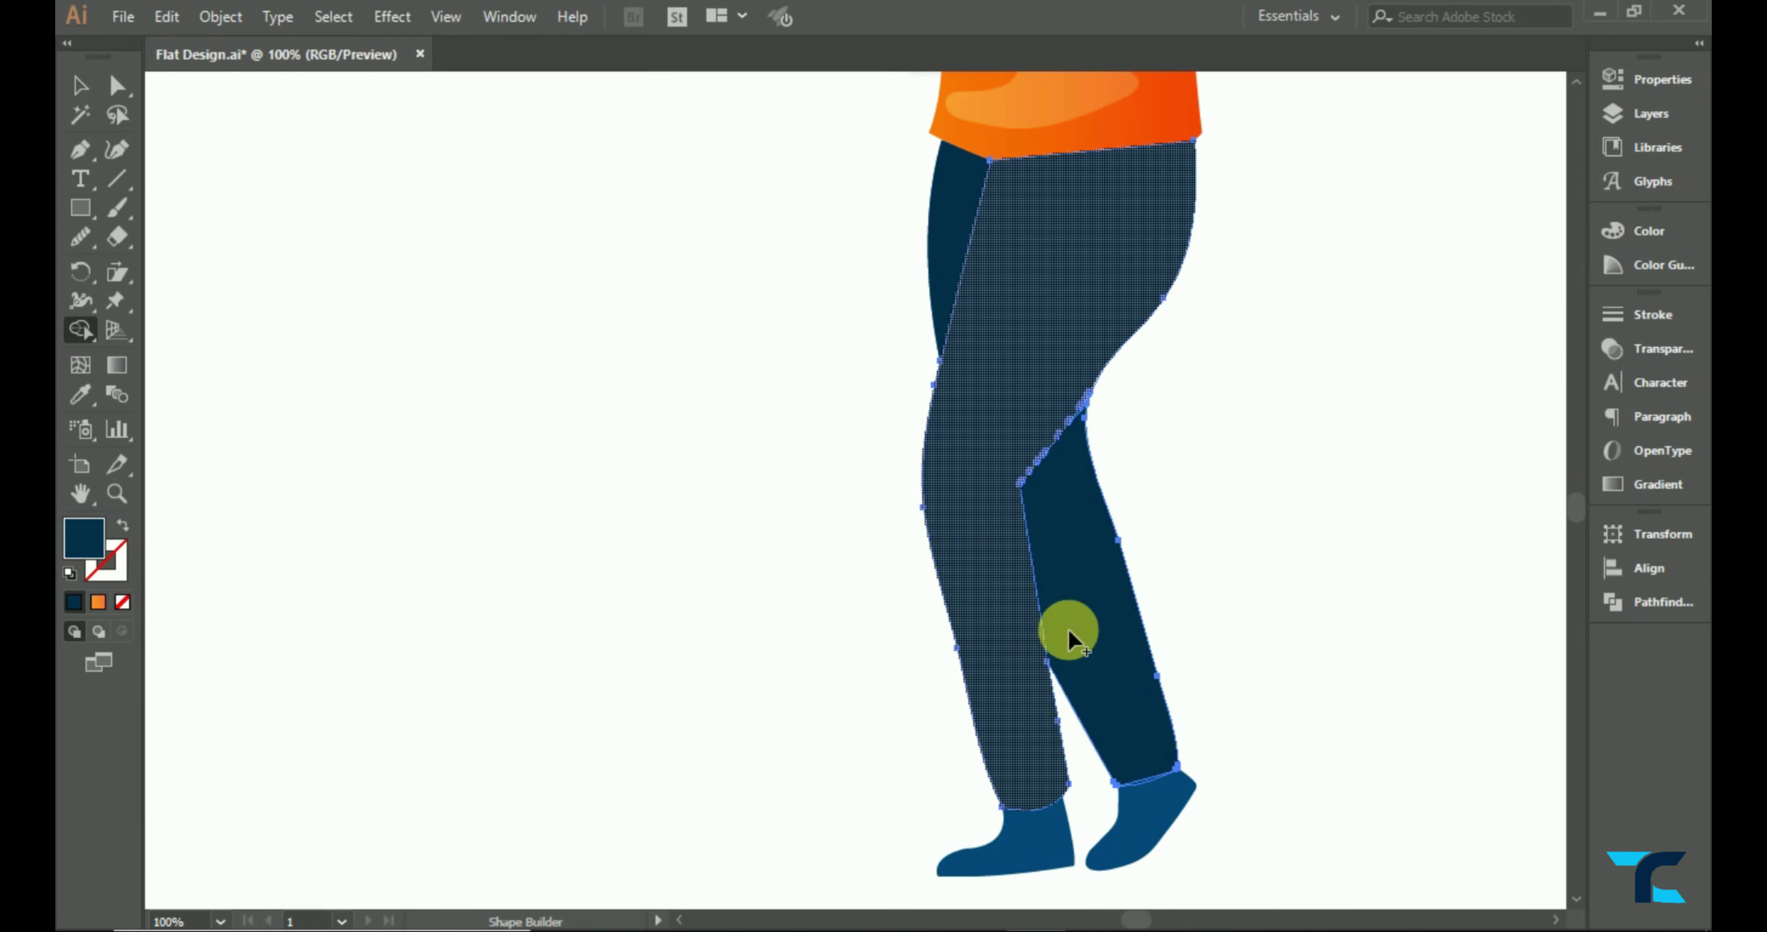
drag(982, 617, 1065, 631)
click(80, 85)
scroll(1104, 479, down, 2)
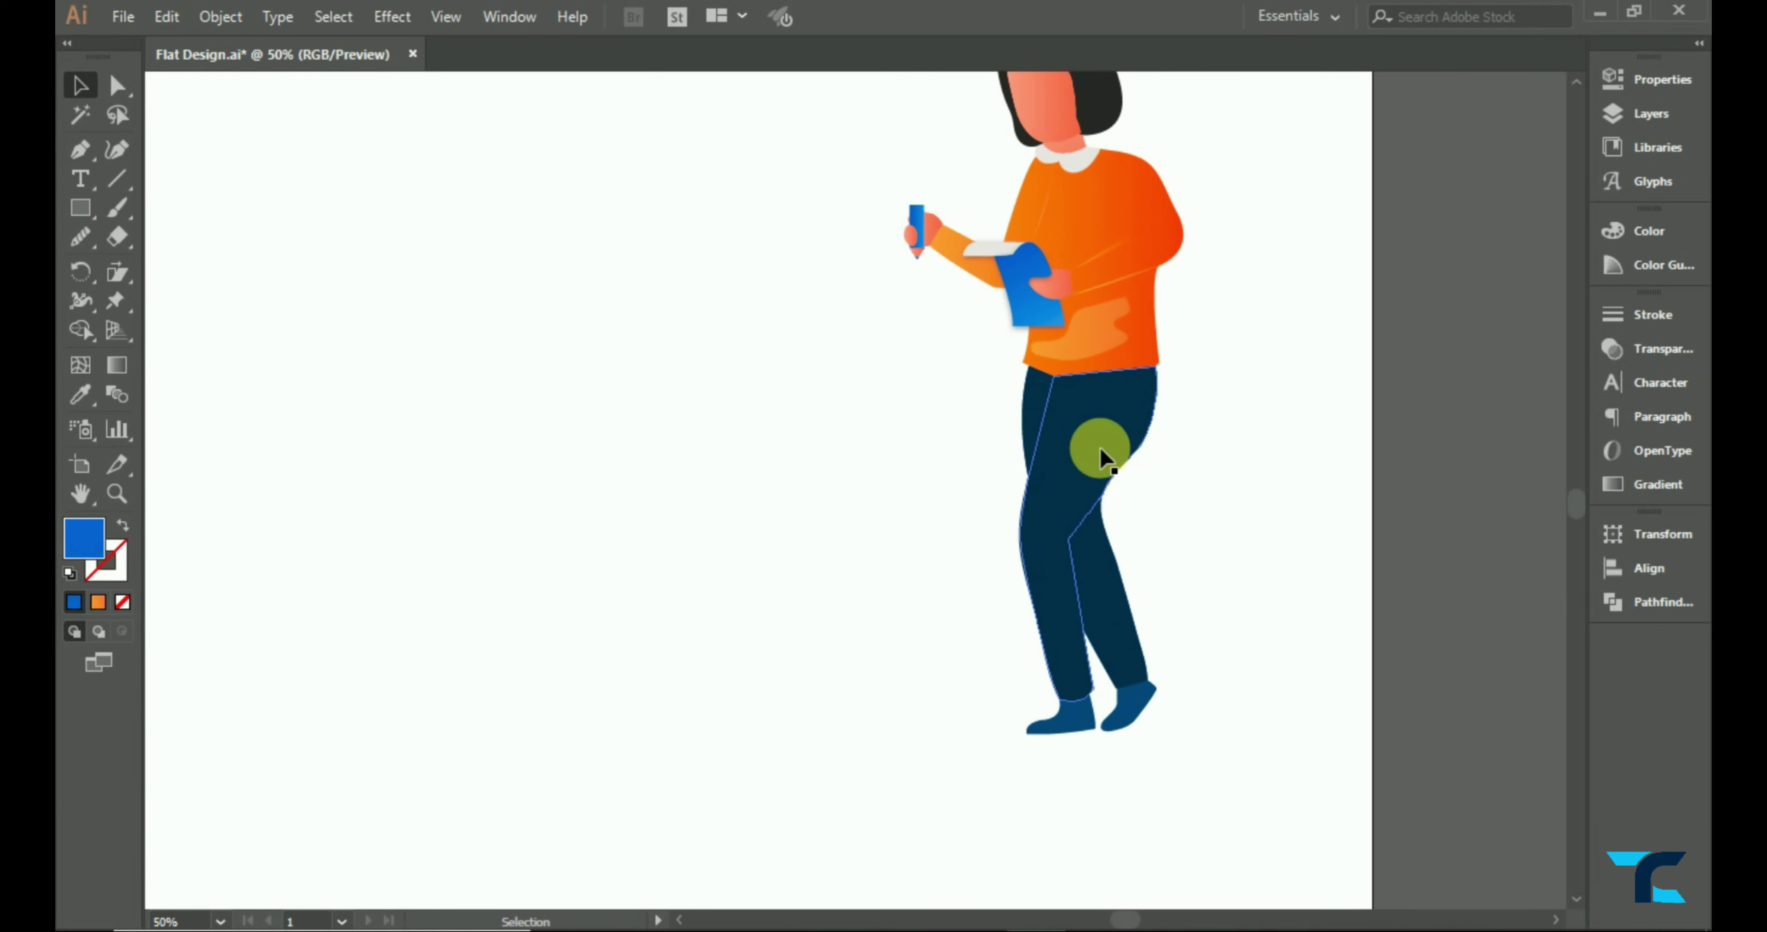
click(1095, 445)
click(80, 394)
key(ctrl+minus)
- Refill the front trouser leg with trouser blue and deselect it
click(225, 416)
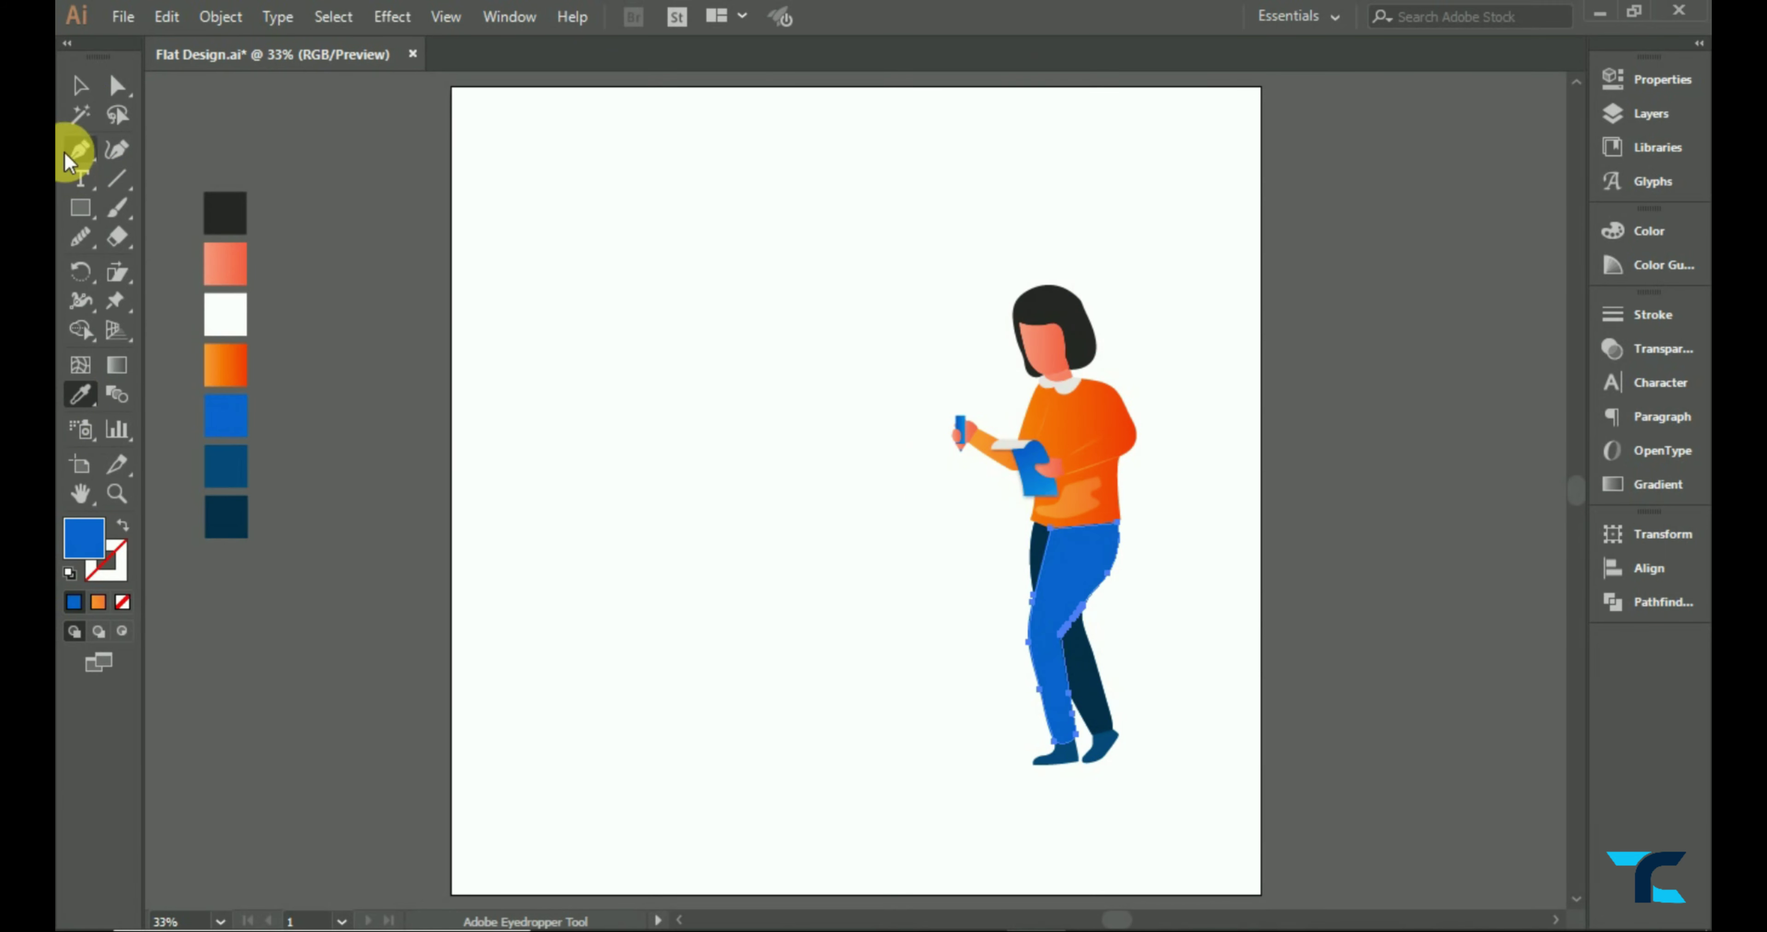
click(80, 85)
click(1388, 631)
scroll(1136, 733, up, 2)
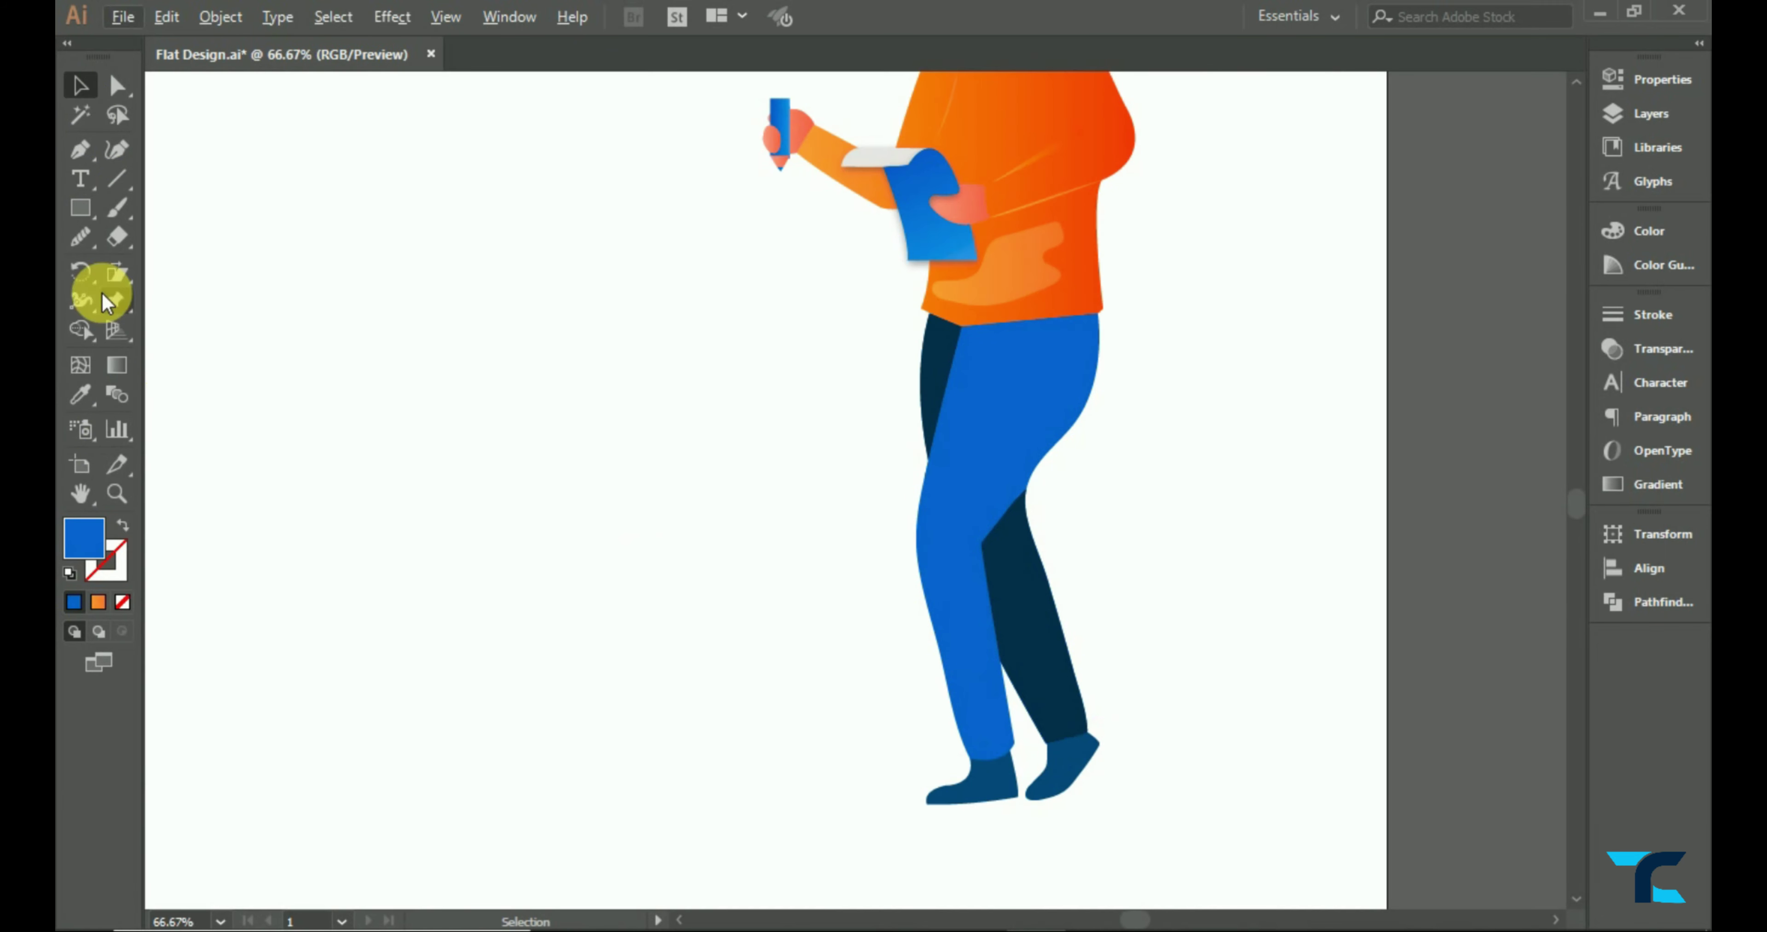
- Pencil-draw a calf shape down the back lower leg and fill it with the dark blue swatch
drag(77, 238, 185, 264)
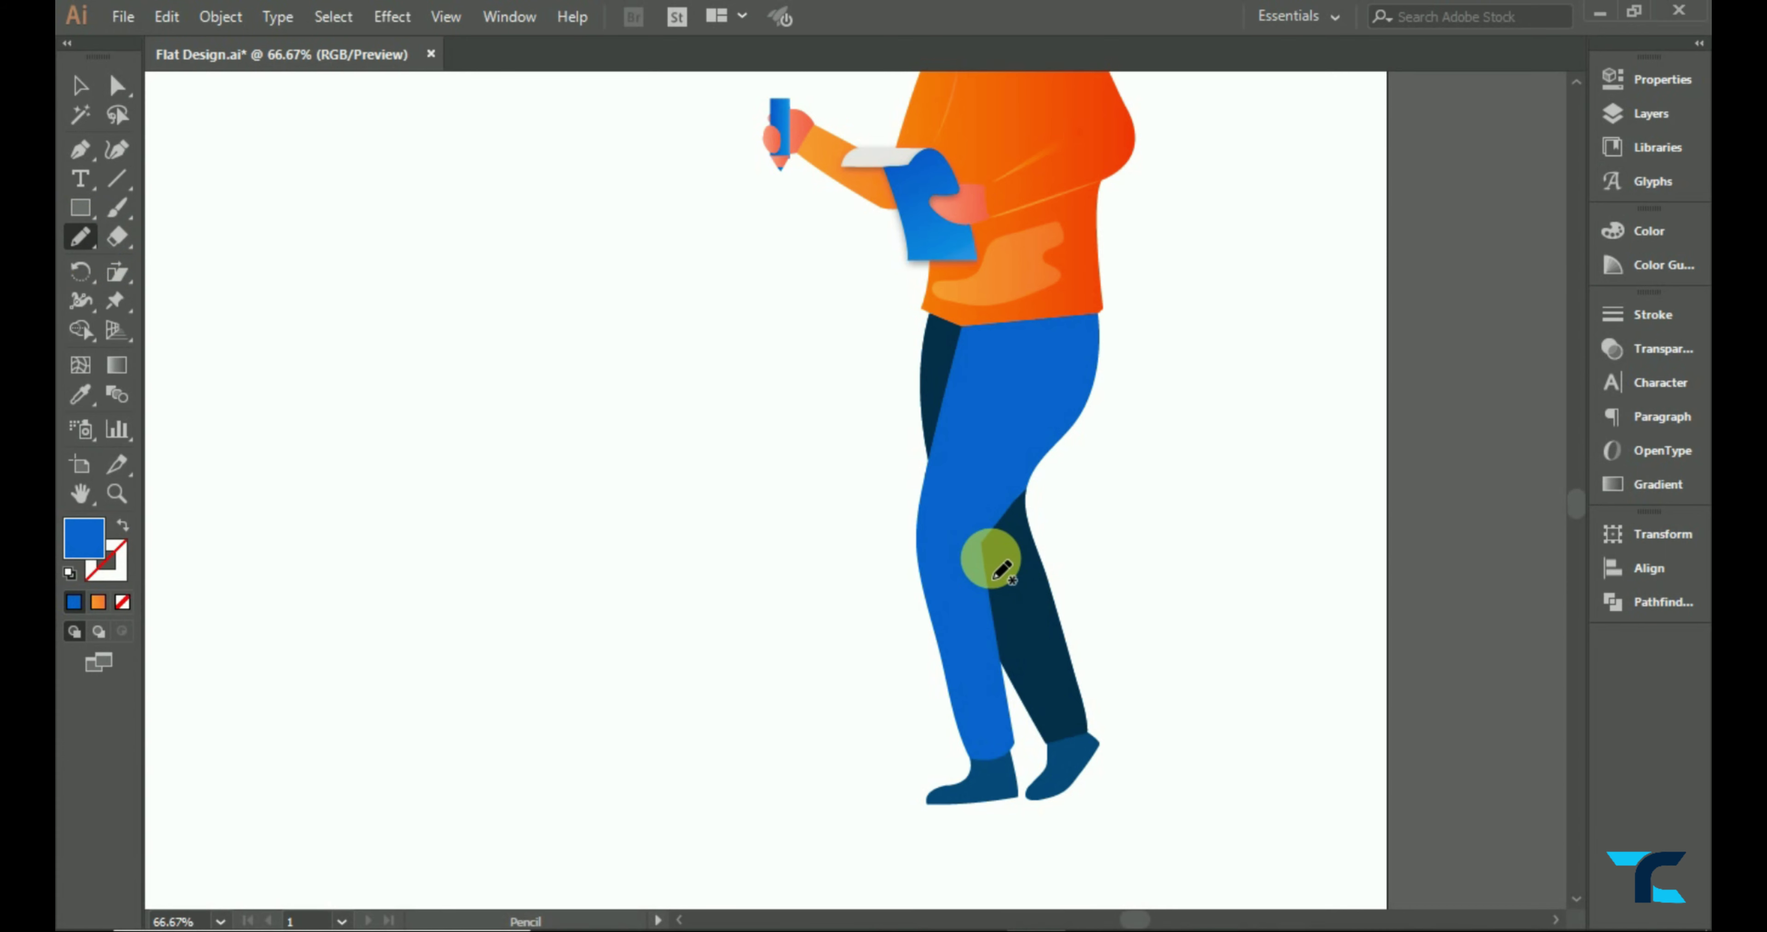
key(slash)
drag(1023, 596, 1054, 693)
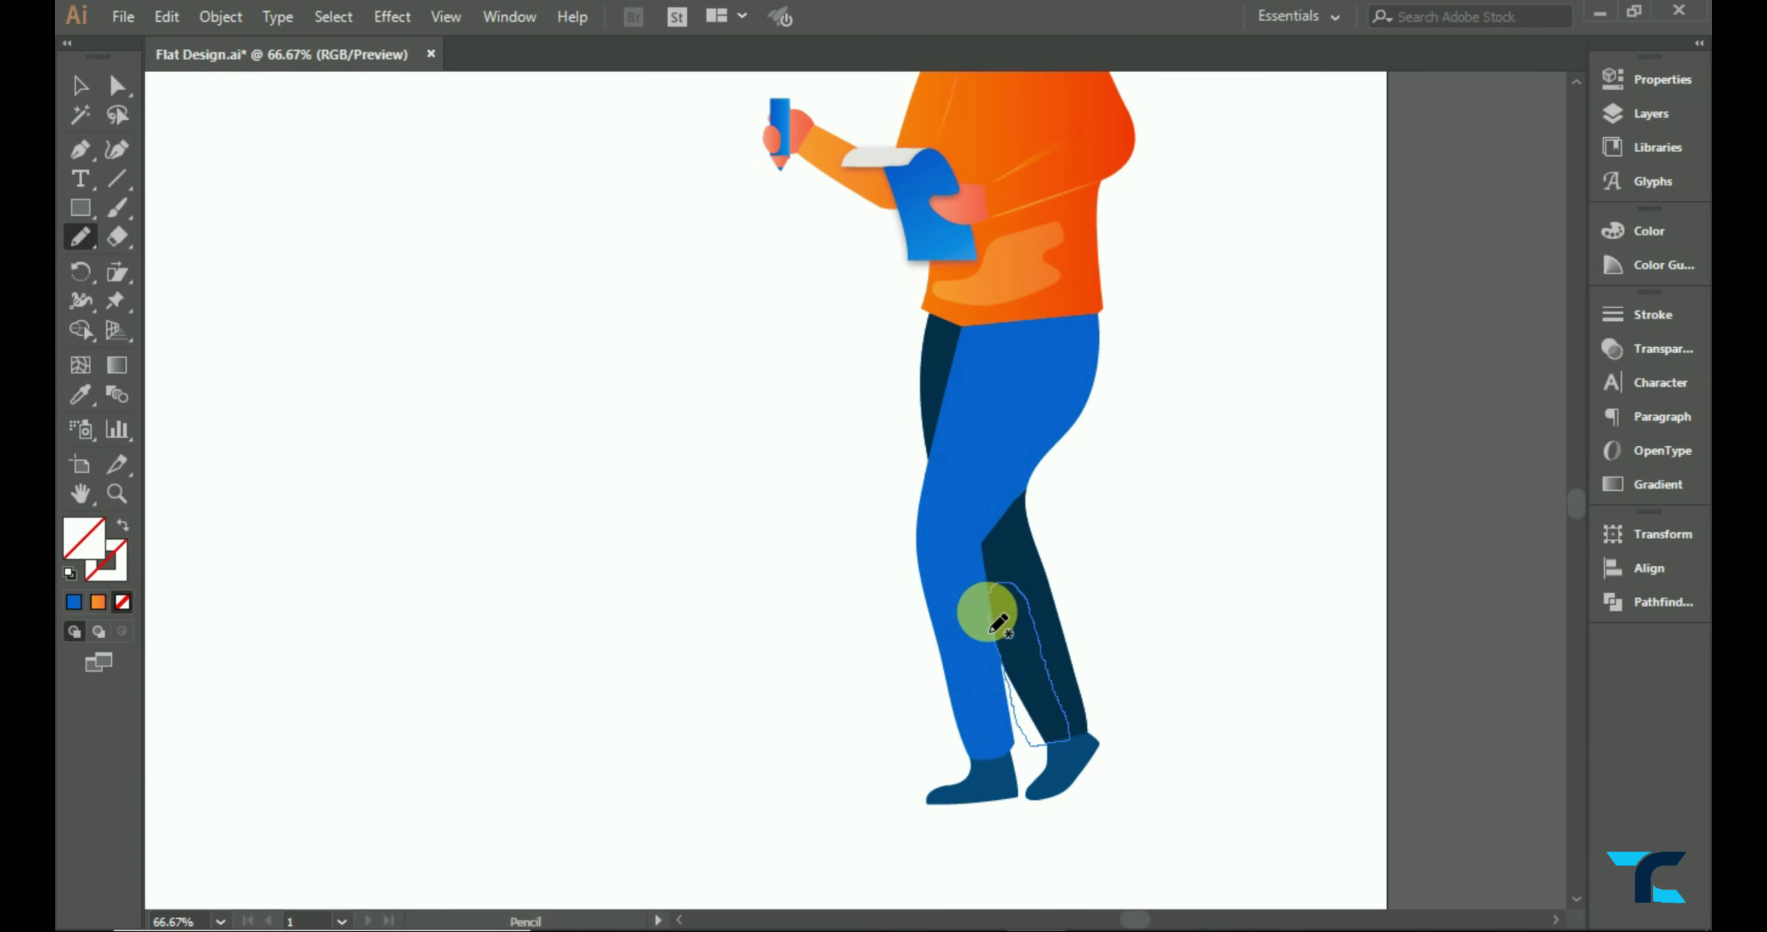
drag(1061, 754, 1008, 584)
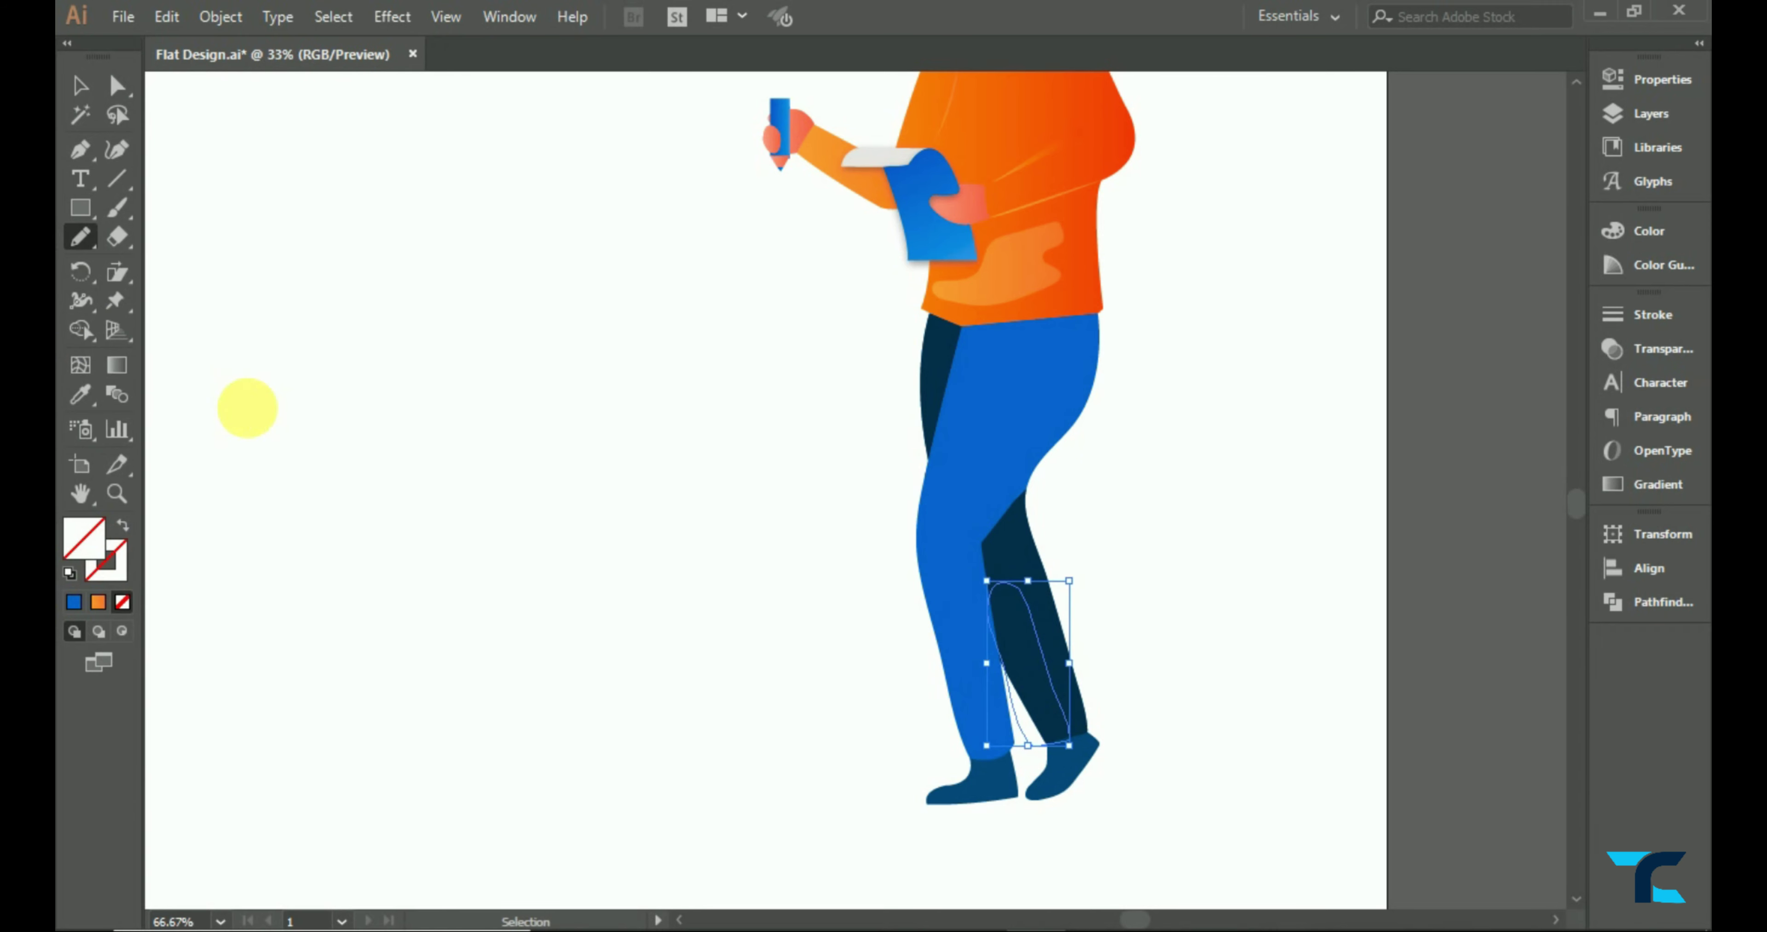
key(ctrl+0)
click(80, 395)
click(220, 454)
click(80, 85)
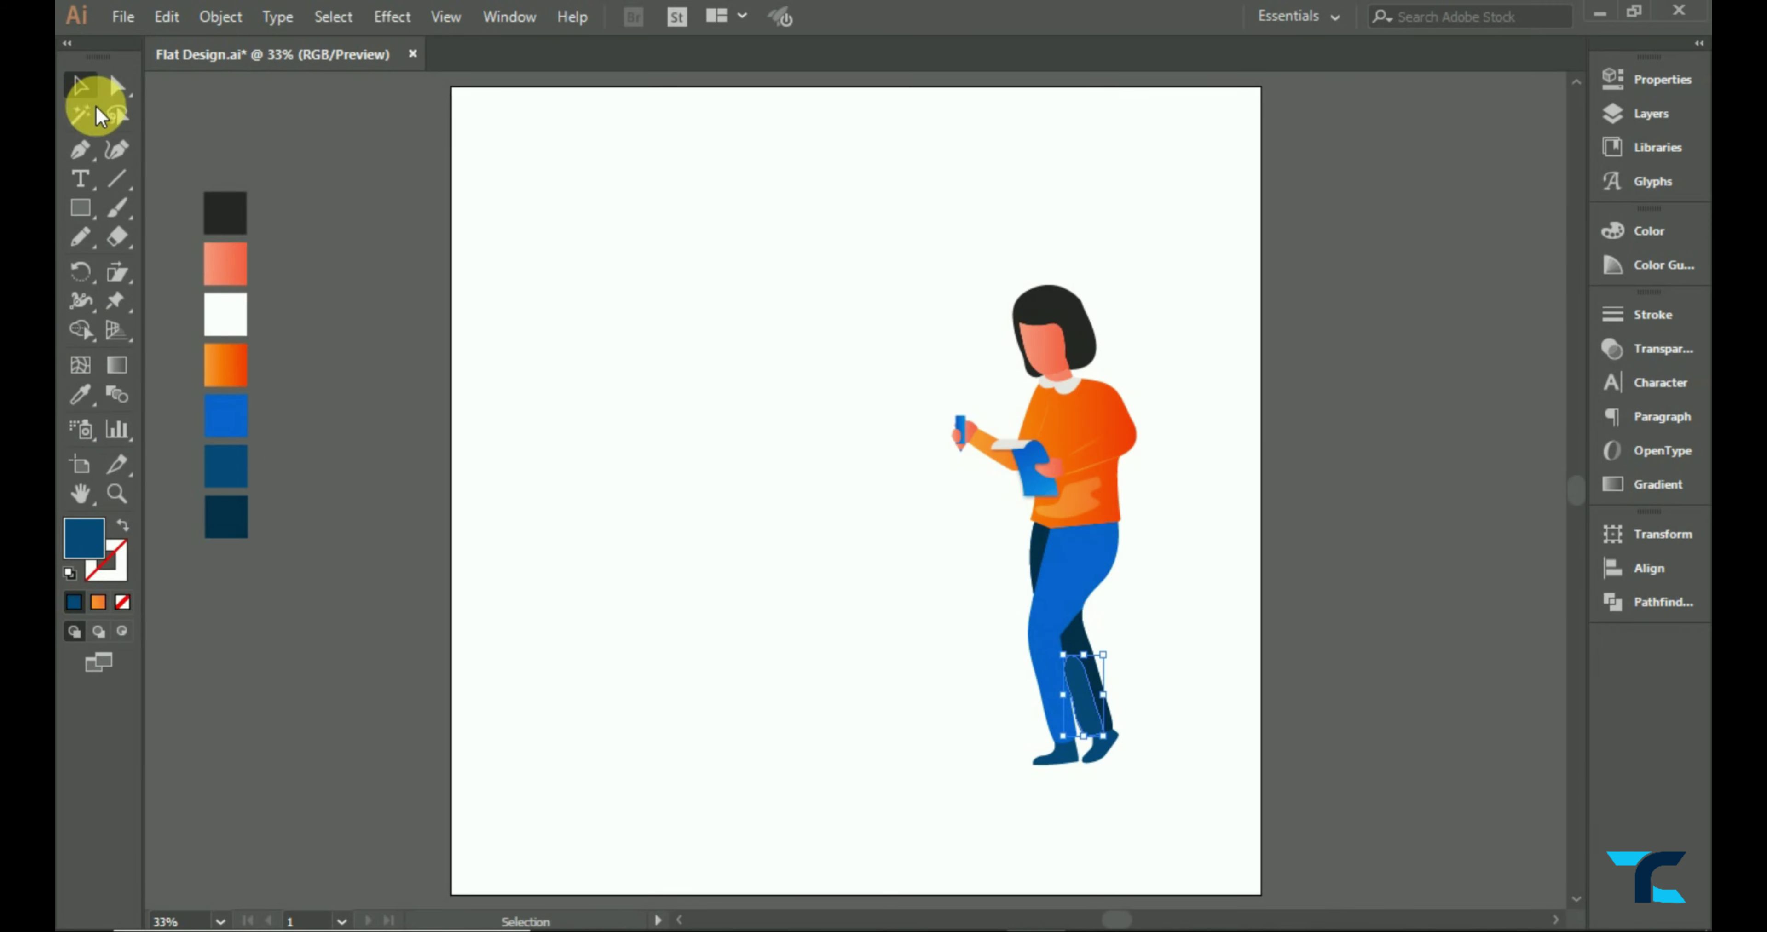
click(1207, 732)
- Merge the front leg regions with Shape Builder and colour the front leg bright blue
scroll(1090, 719, up, 2)
drag(1175, 662, 875, 688)
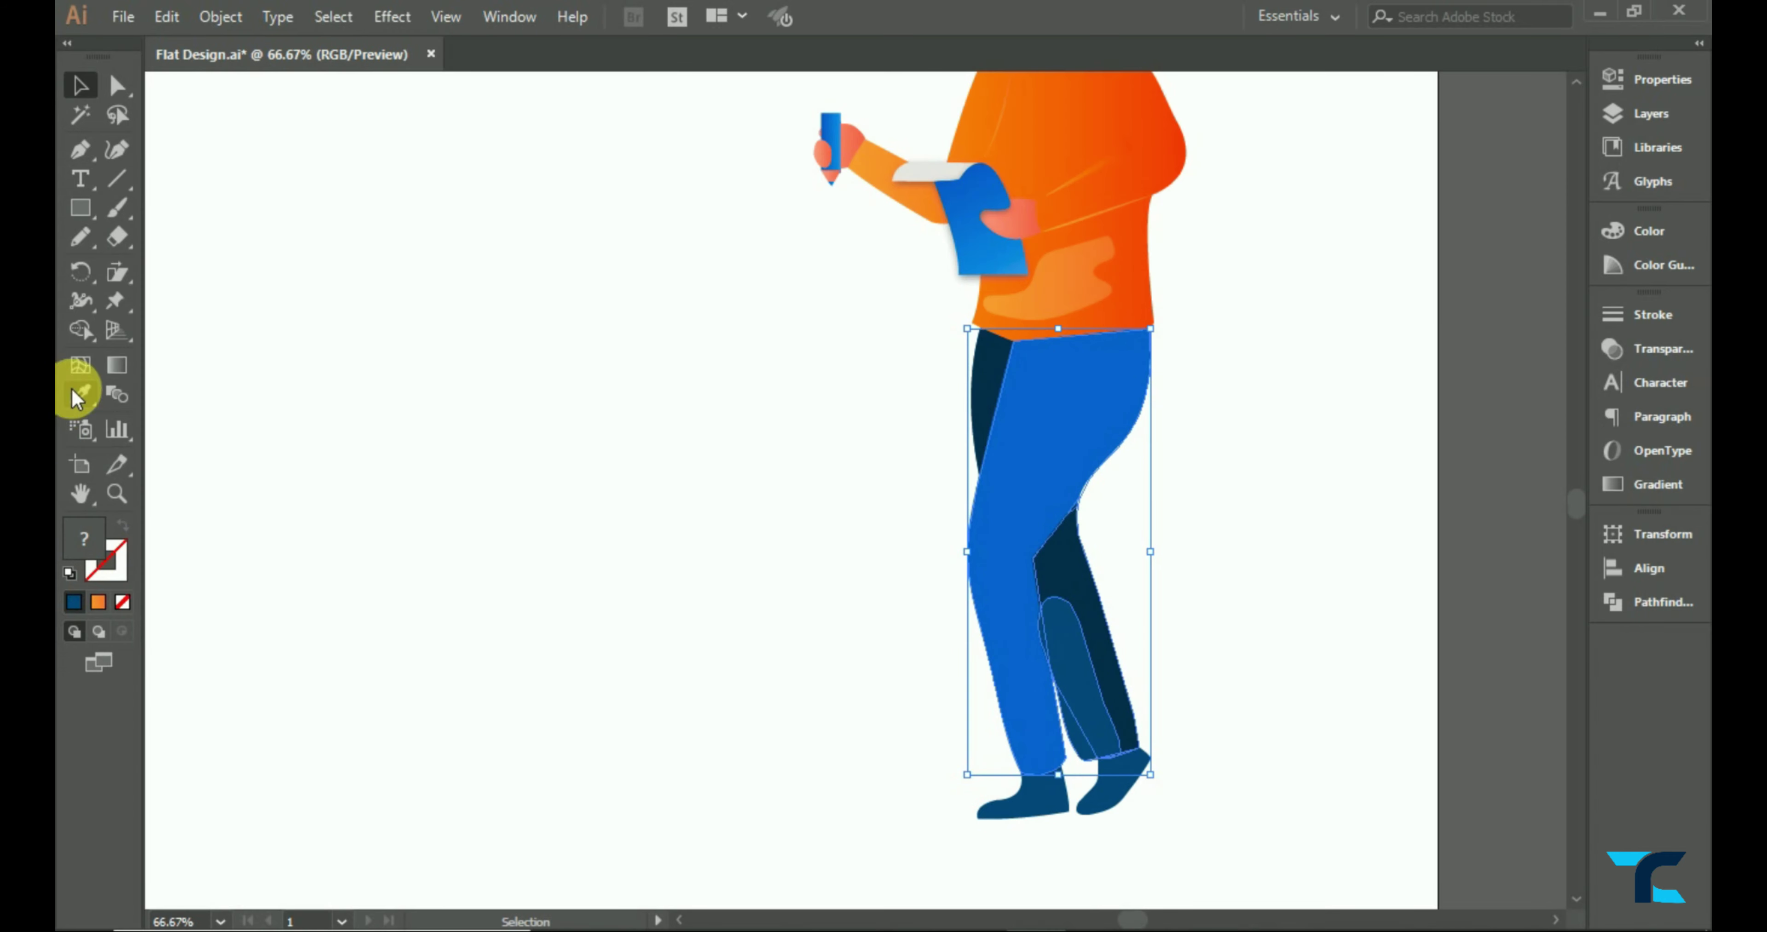
click(81, 329)
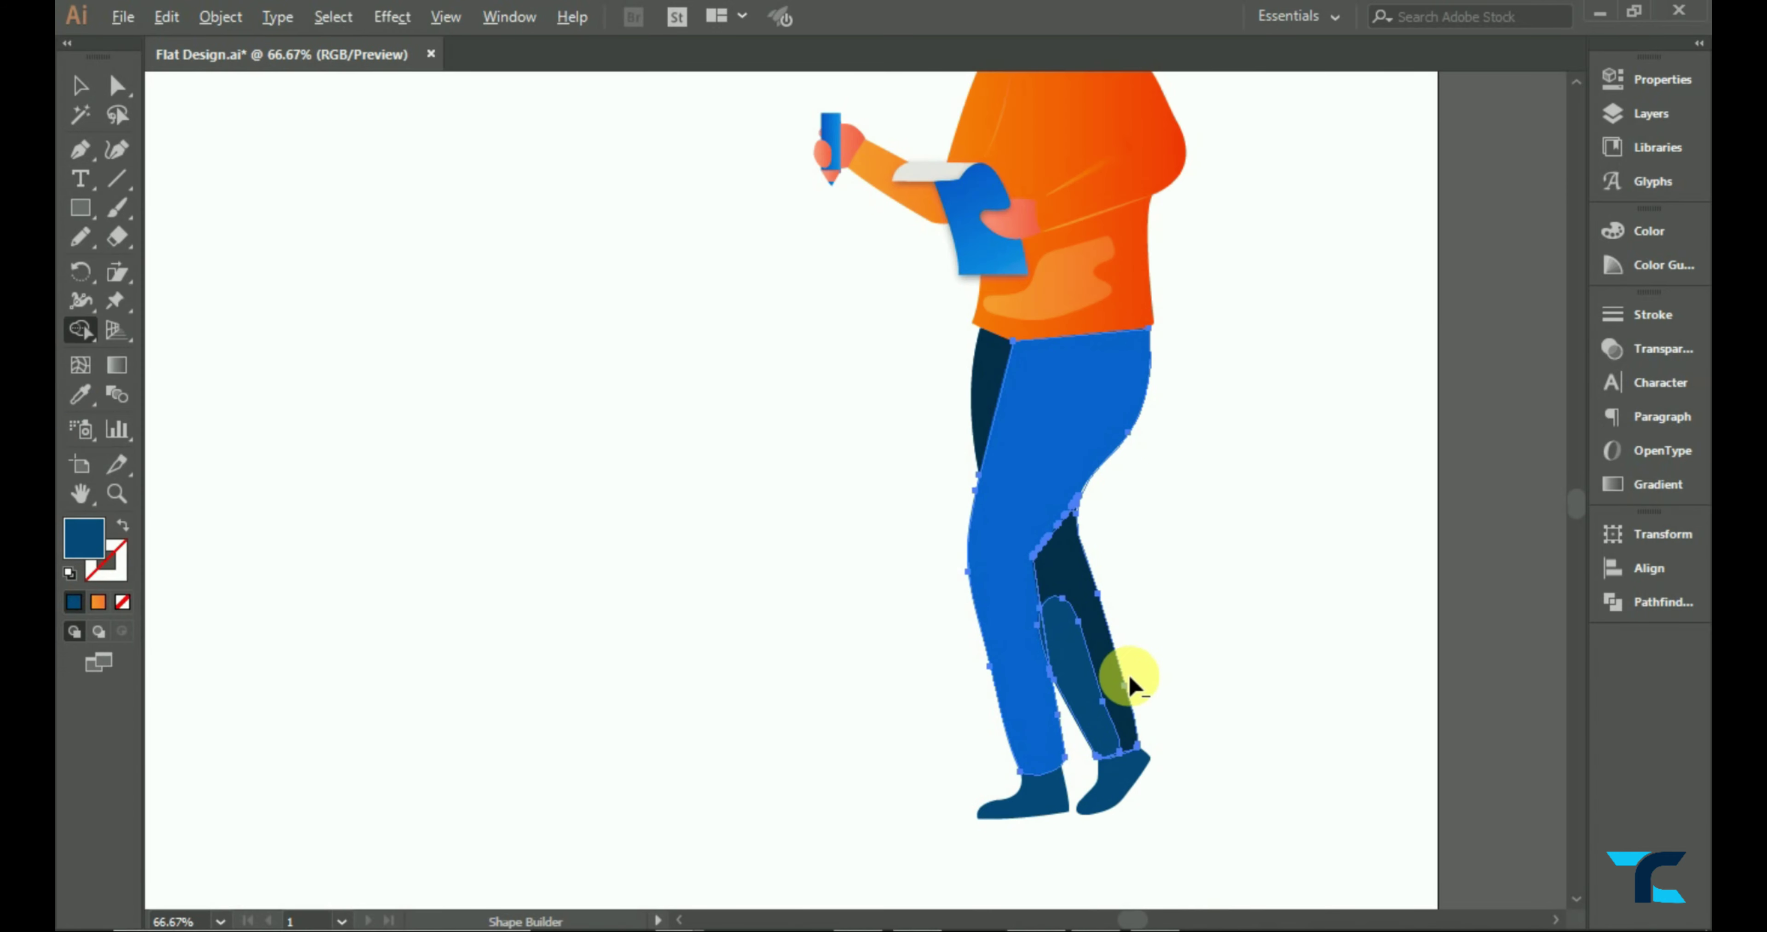
scroll(1129, 679, up, 1)
click(993, 610)
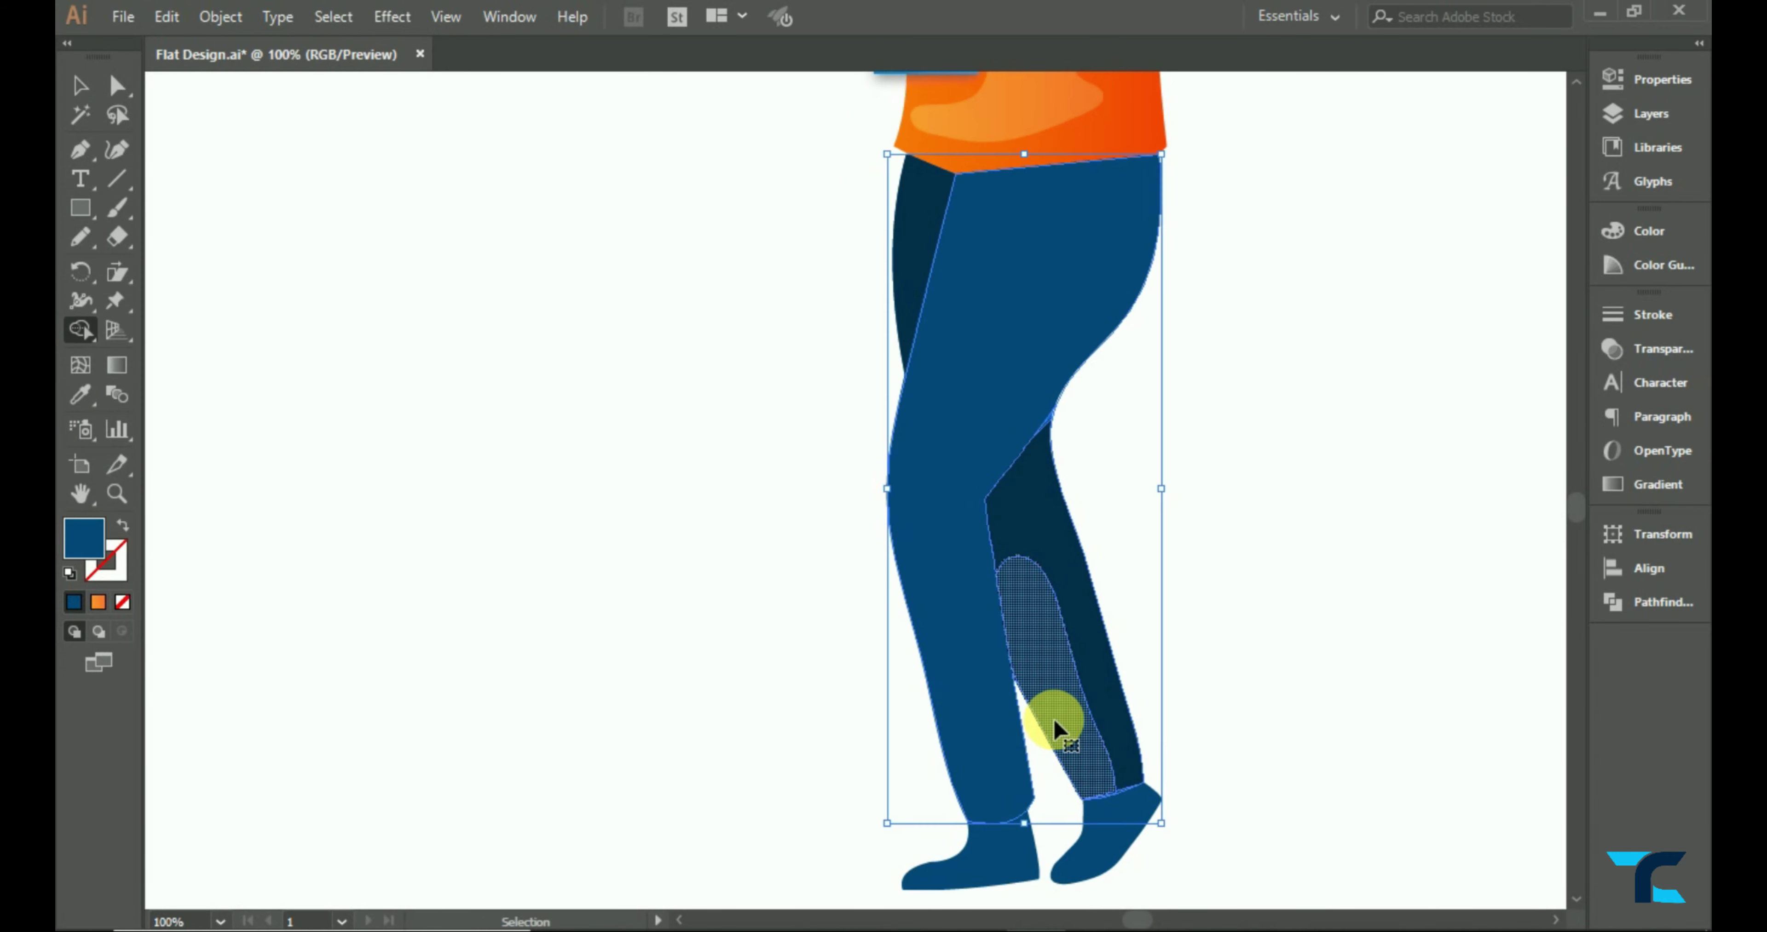
key(ctrl+0)
key(v)
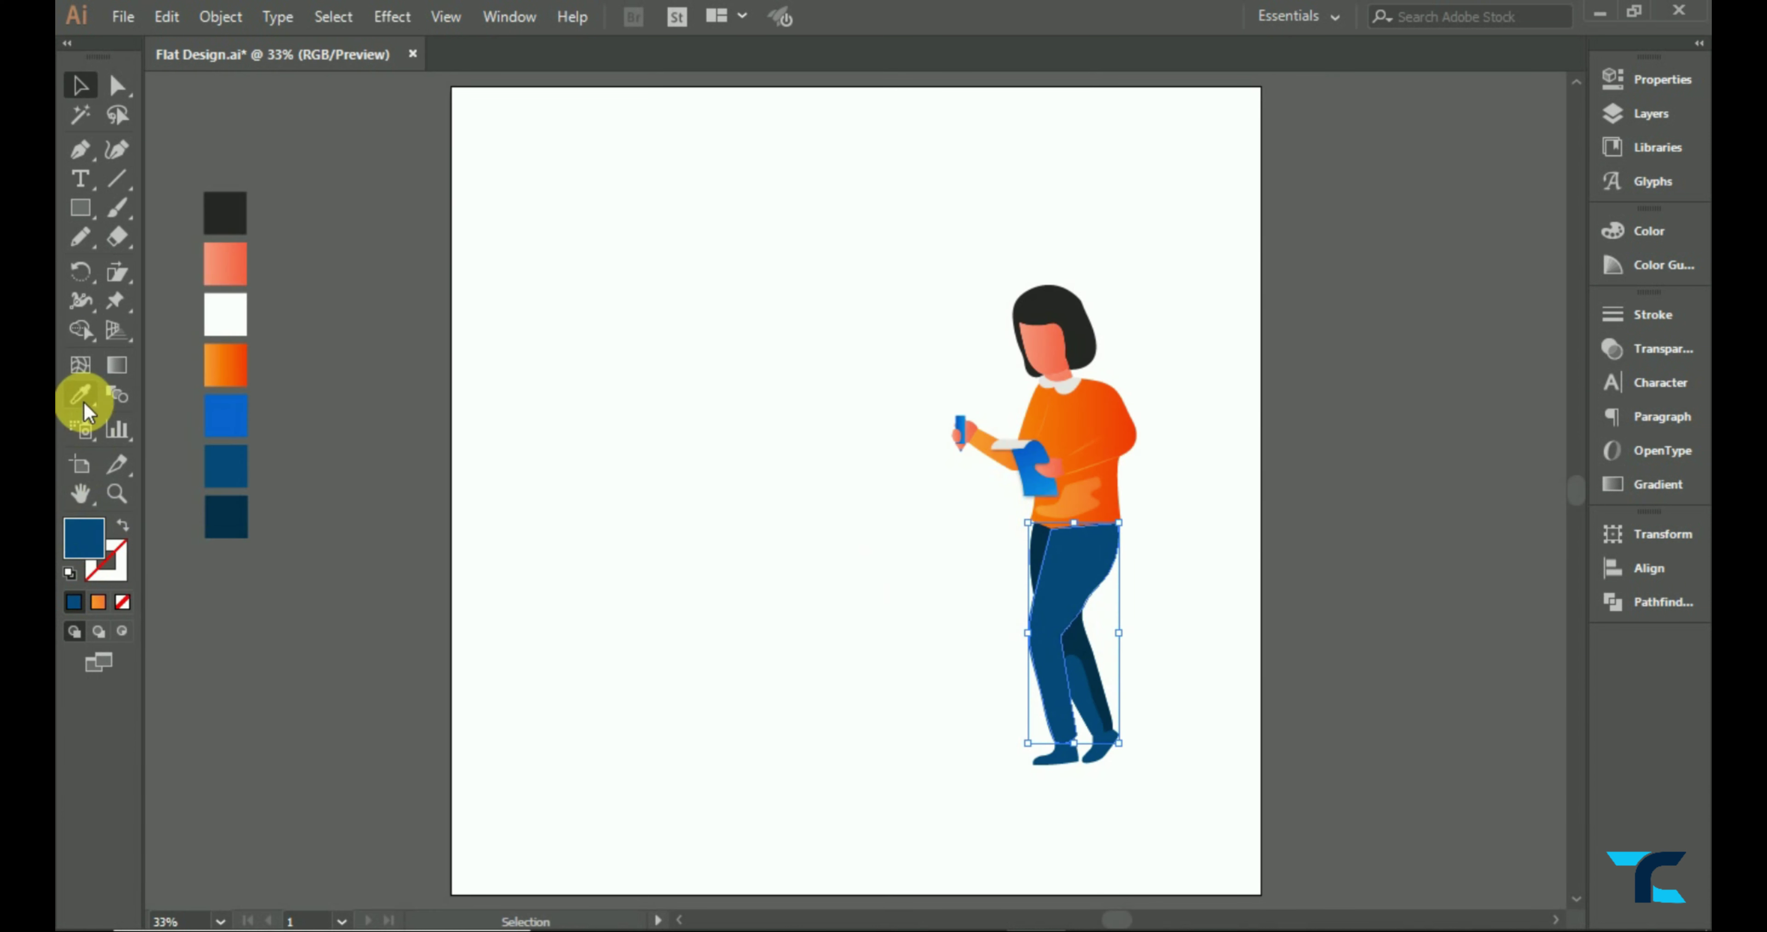
click(83, 397)
click(212, 419)
click(69, 87)
click(1235, 739)
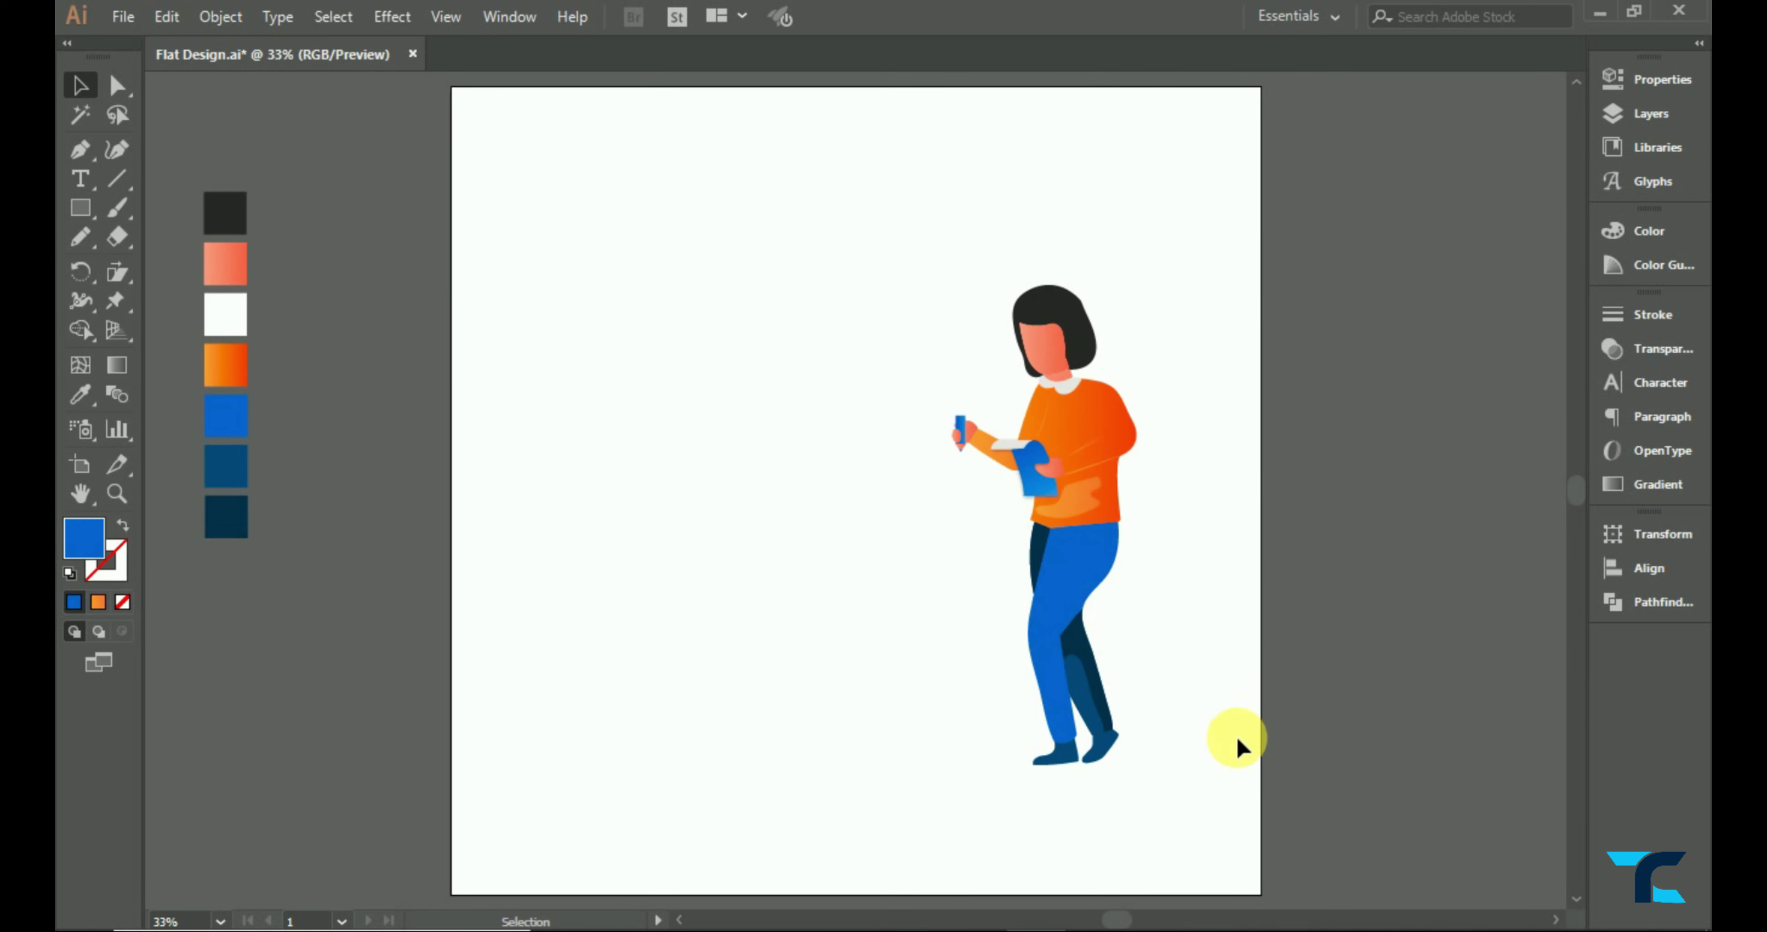
- Recolour the lower back-leg shape bright blue and deselect it
scroll(1141, 773, up, 3)
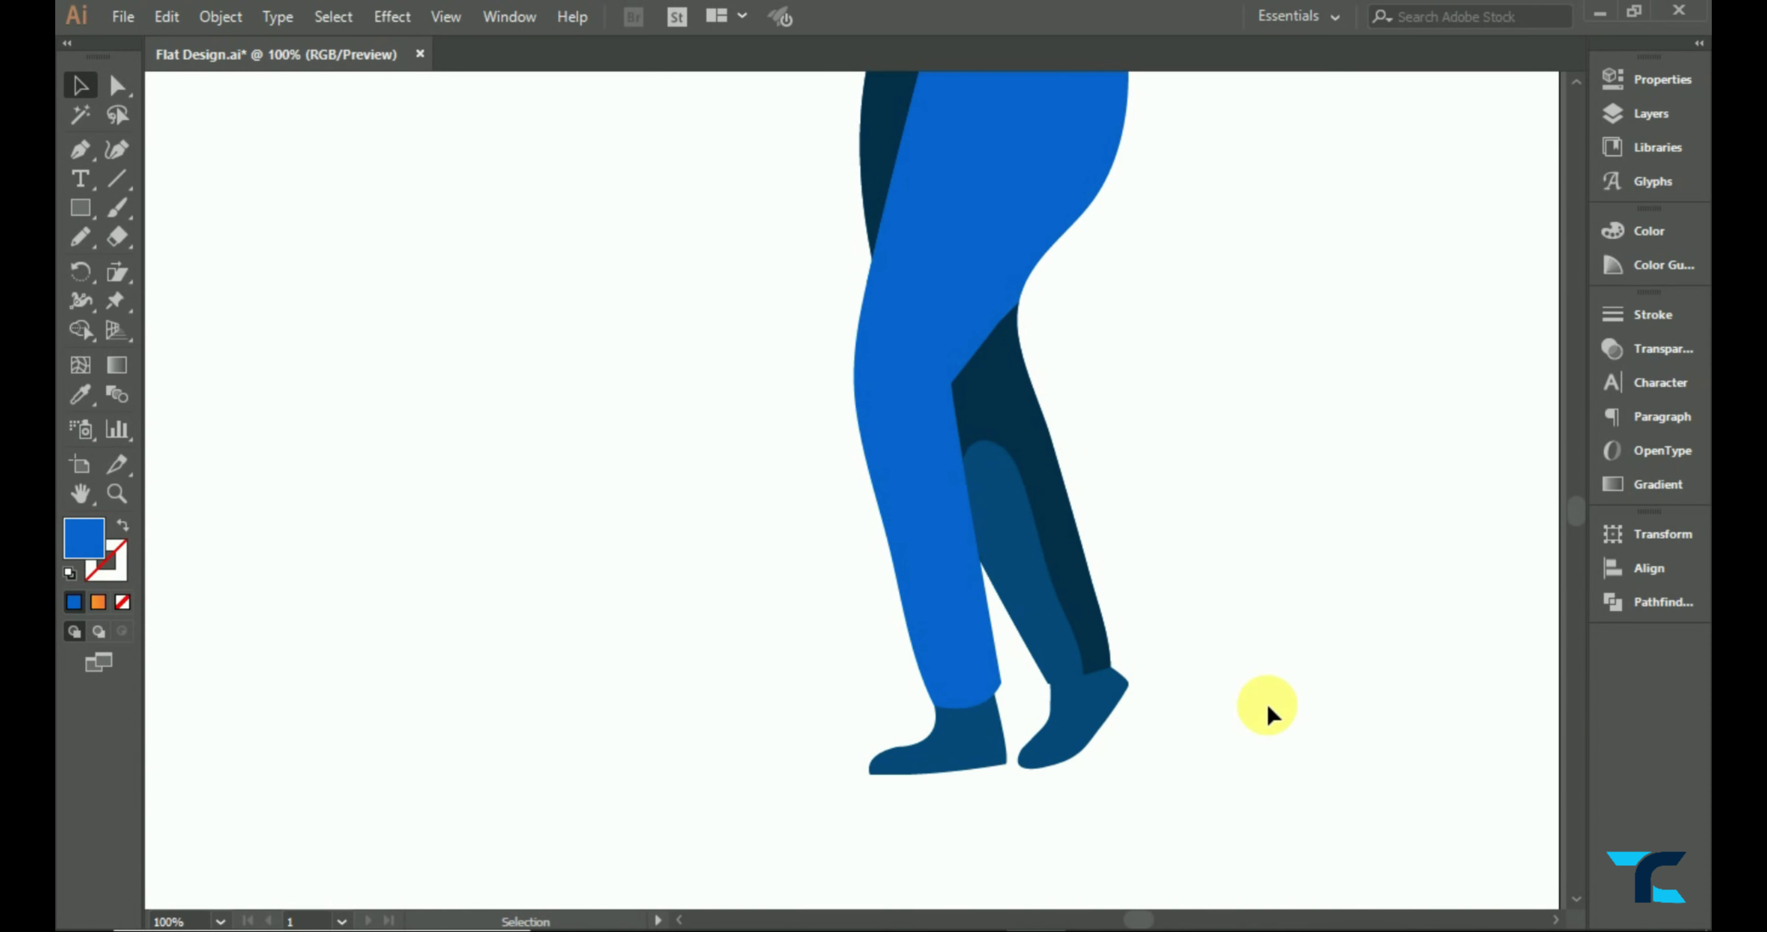
scroll(1296, 730, down, 3)
scroll(1238, 716, right, 2)
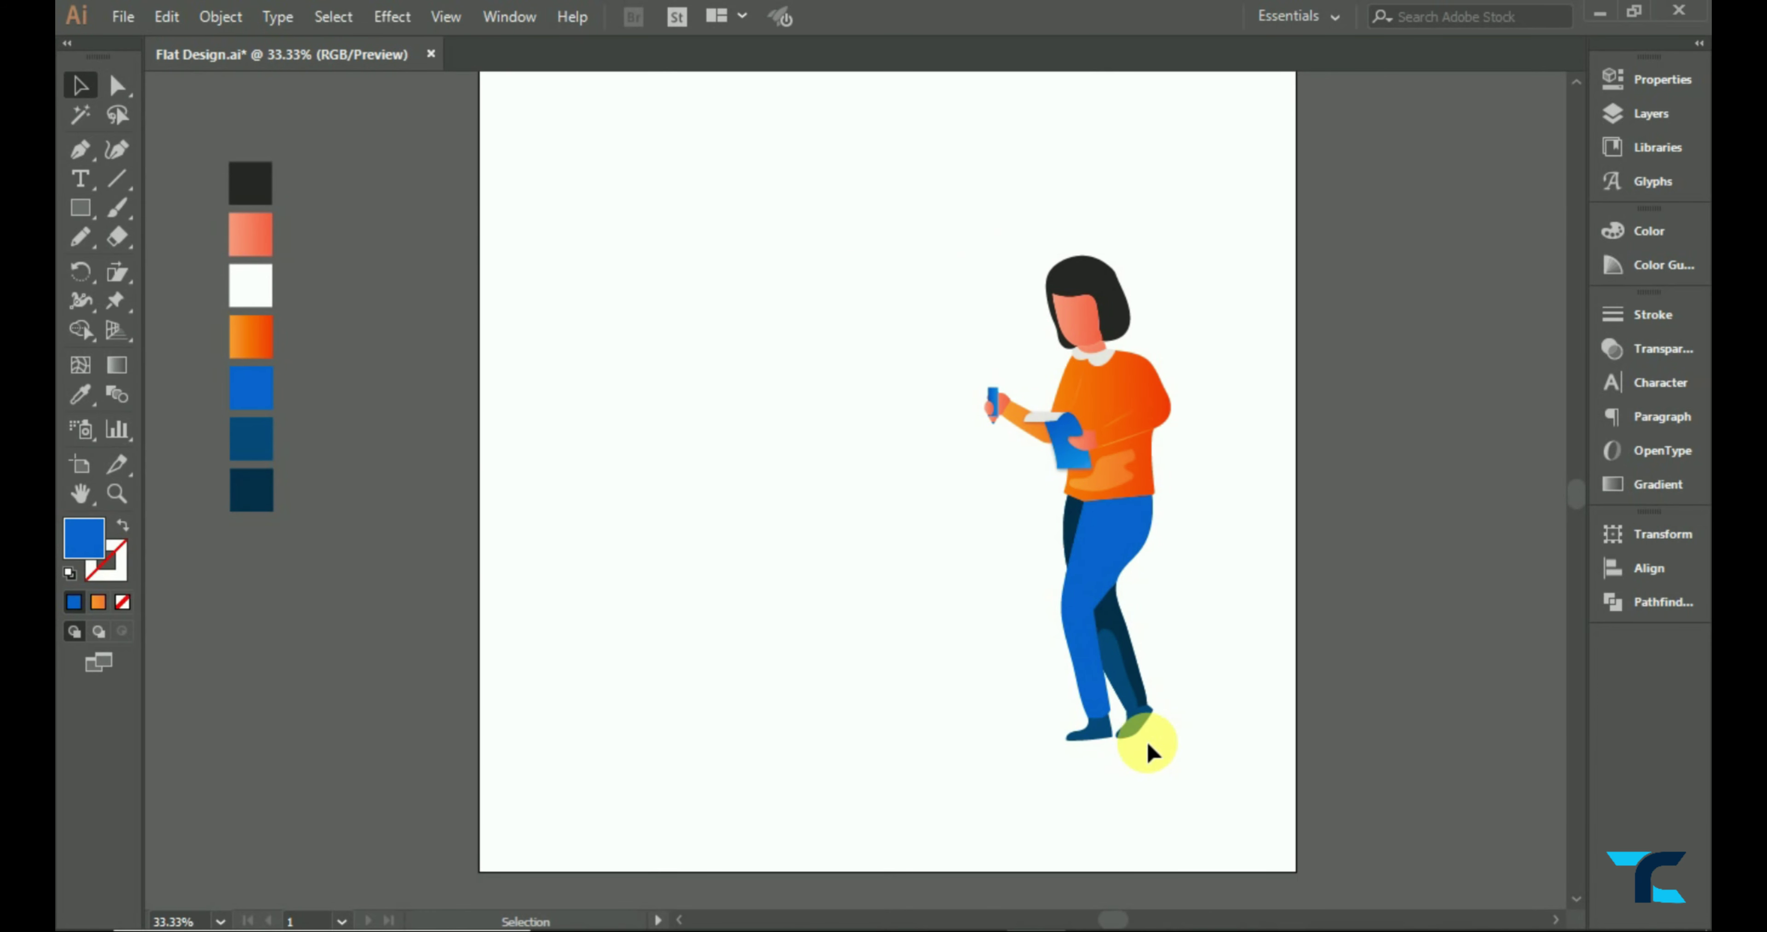
click(1125, 685)
click(80, 395)
click(250, 387)
key(v)
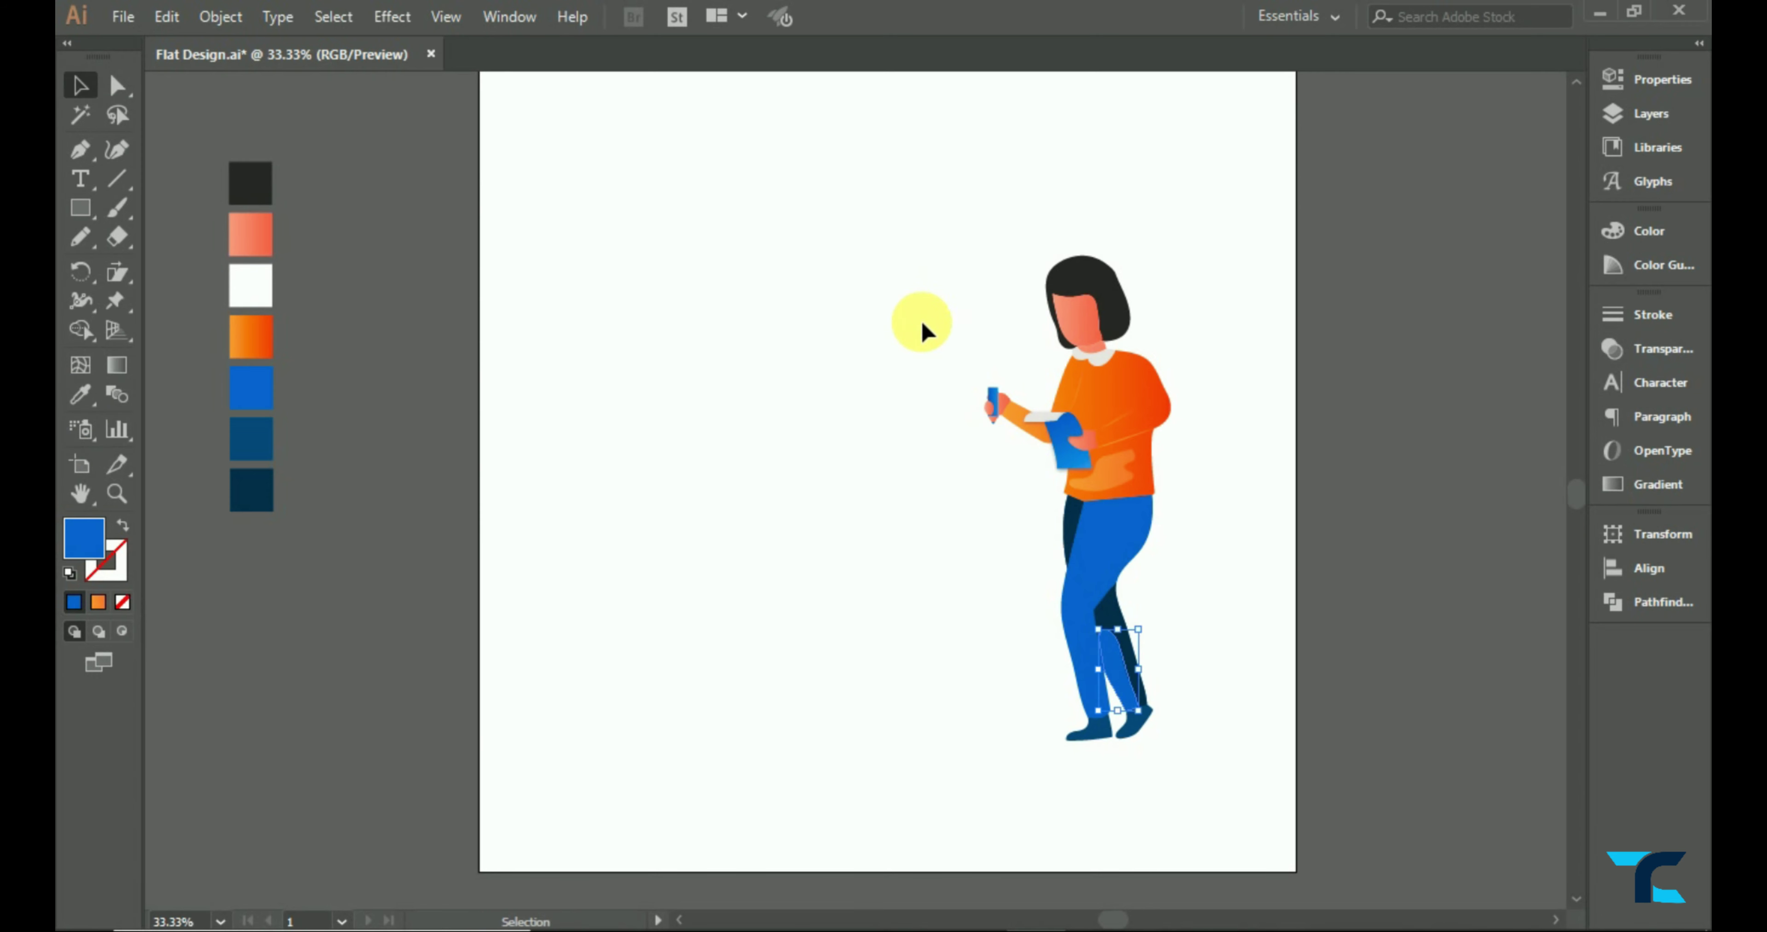
click(922, 330)
- Pencil-draw a strip from the hip to the ankle of the front trouser leg and fill it dark blue
scroll(1128, 585, up, 1)
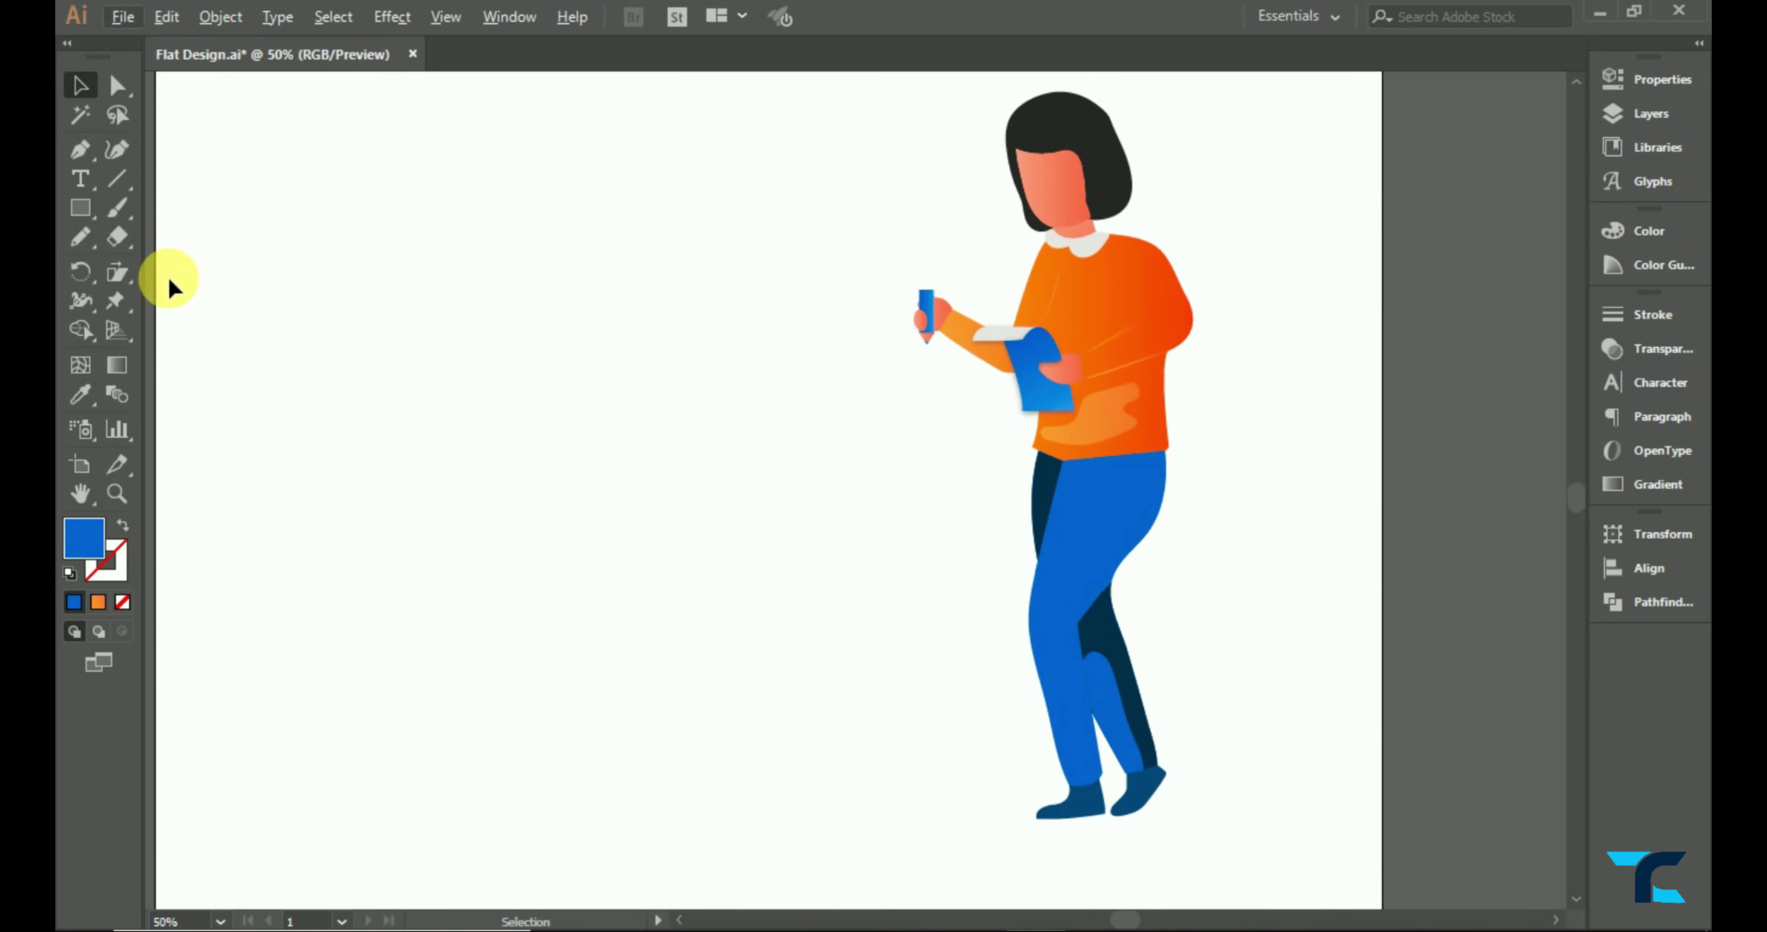
click(81, 236)
drag(1158, 511, 1096, 572)
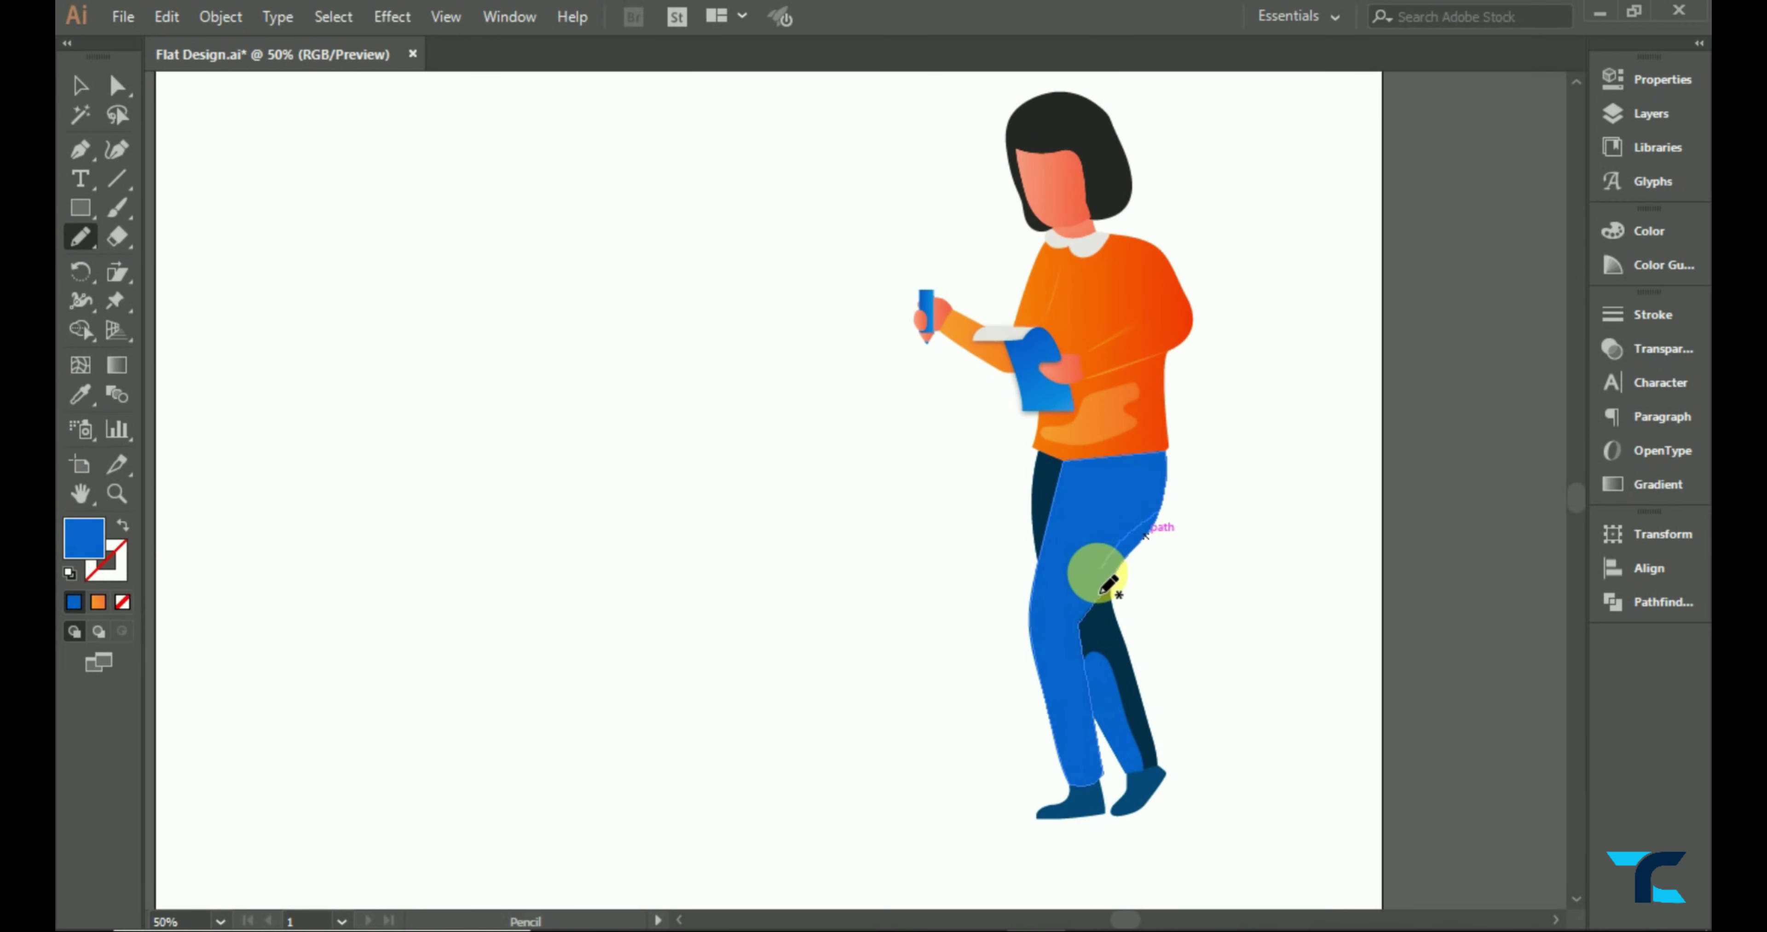
mouse_move(1067, 683)
mouse_down()
mouse_move(1086, 778)
mouse_move(1152, 573)
mouse_up()
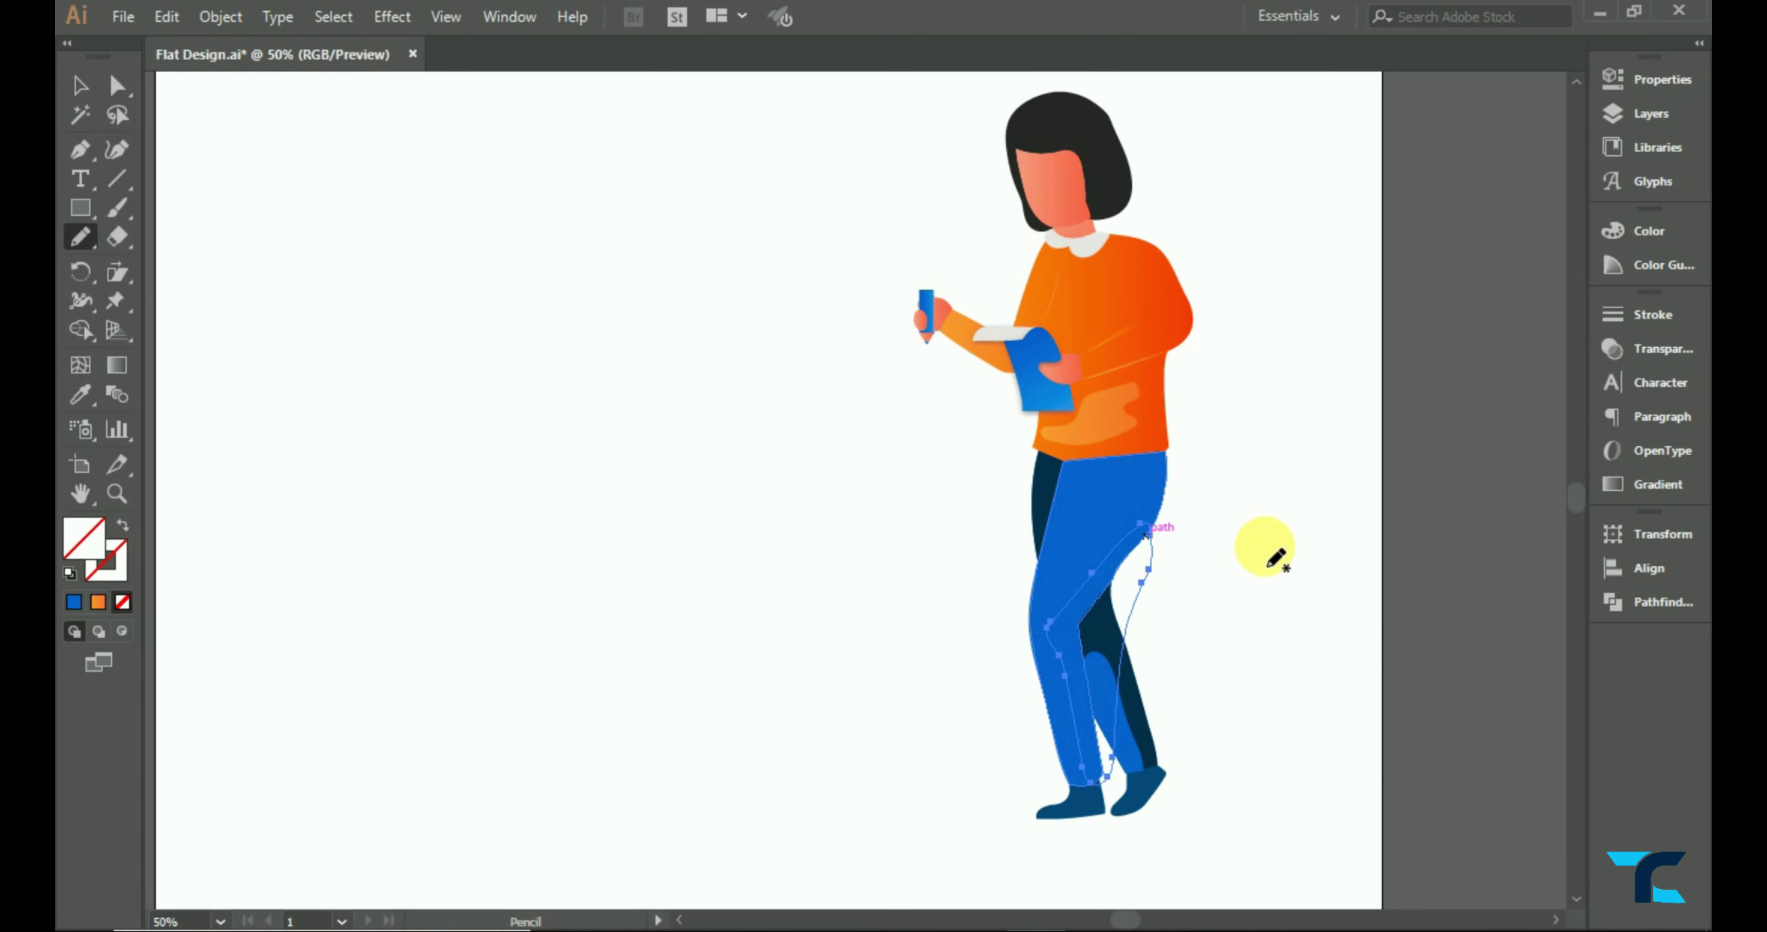
click(80, 395)
key(ctrl+minus)
click(160, 459)
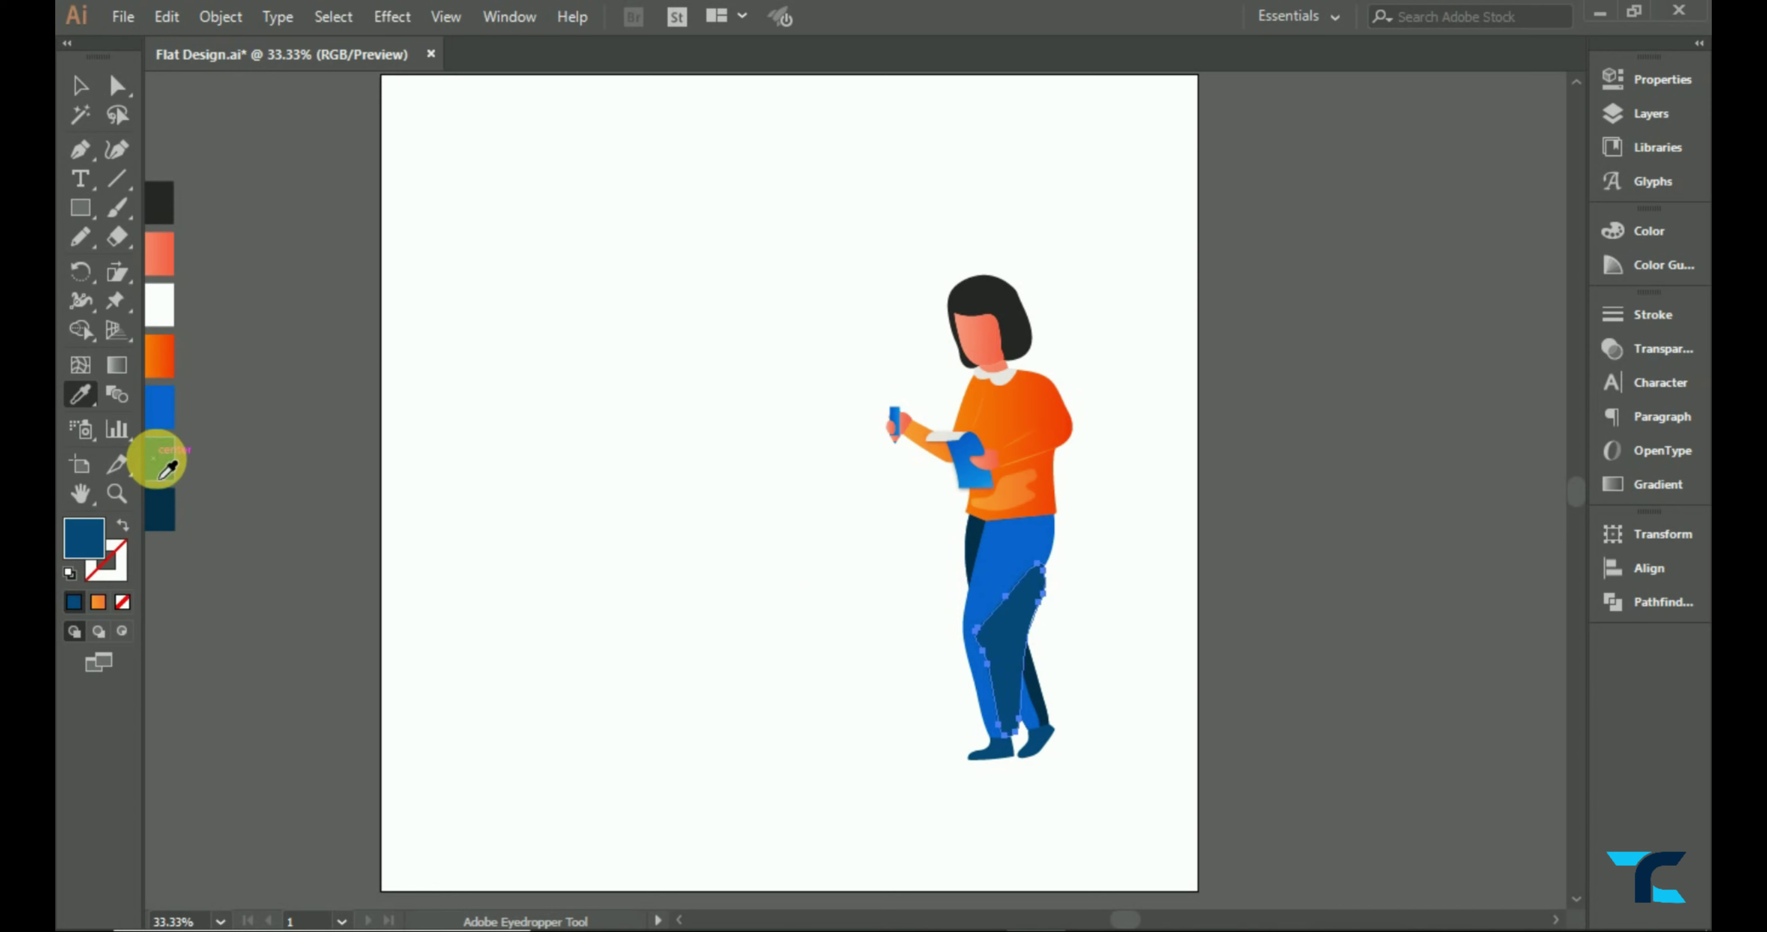
- Trim the dark blue strip to the trouser leg edge with Shape Builder, merging leftover slivers into it
key(ctrl+plus)
key(ctrl+plus)
click(80, 85)
click(960, 651)
shift+click(899, 617)
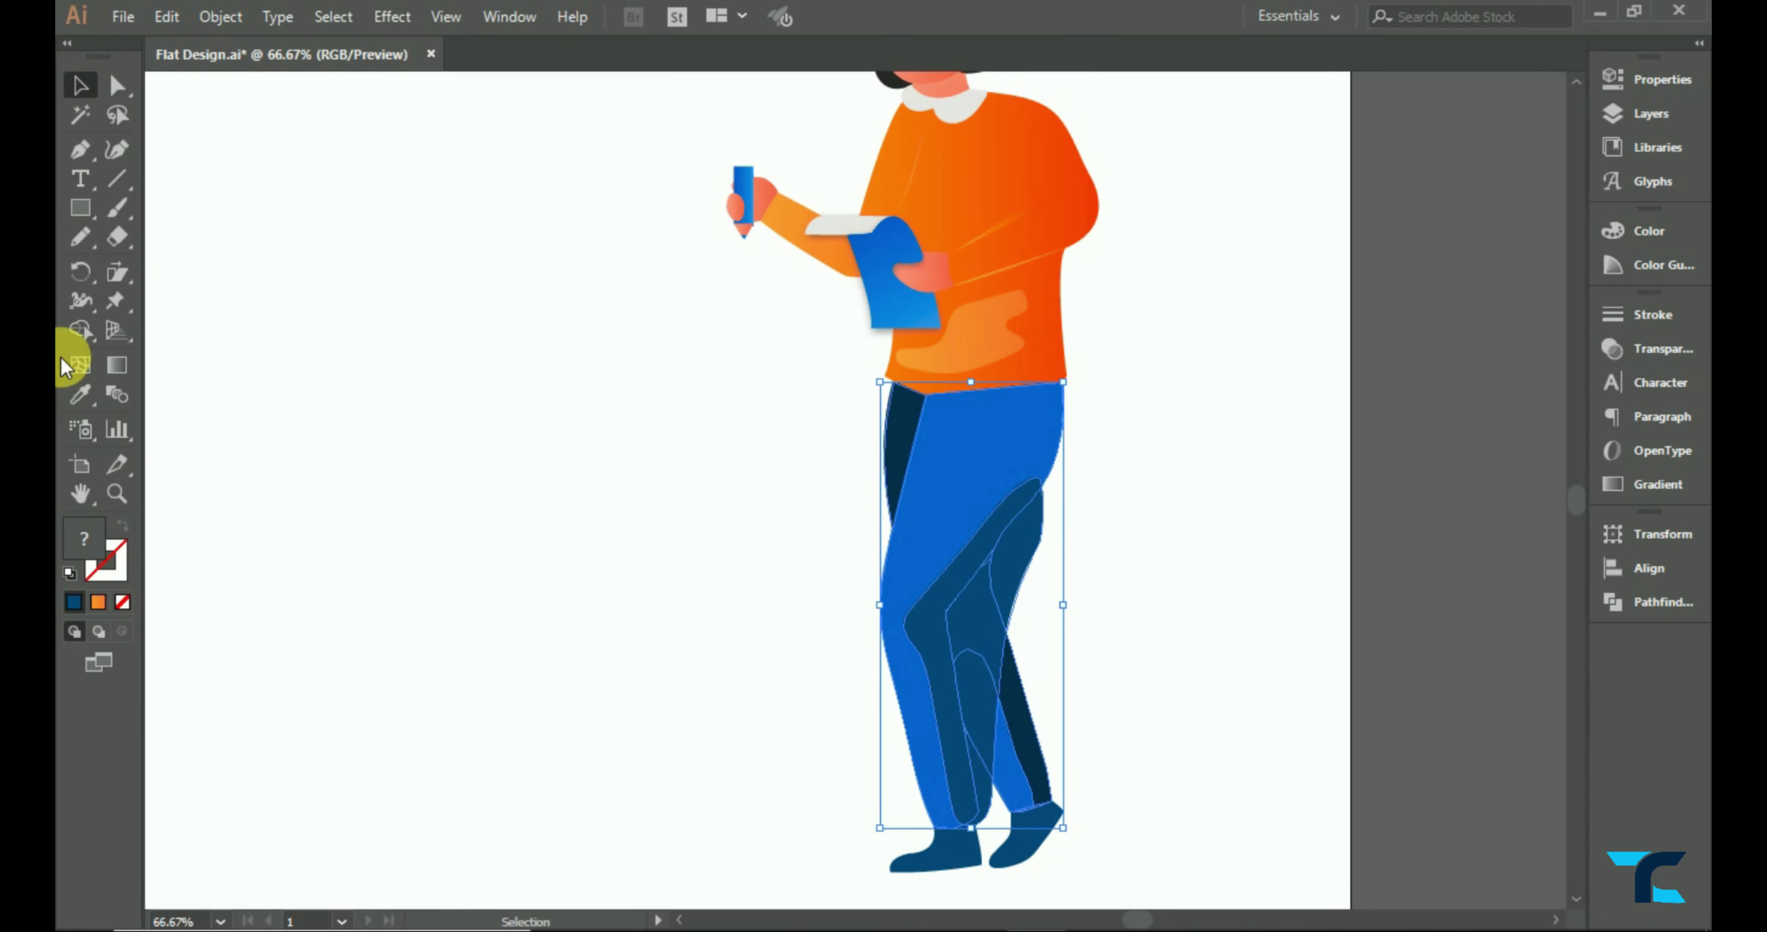
click(80, 330)
alt+click(1015, 562)
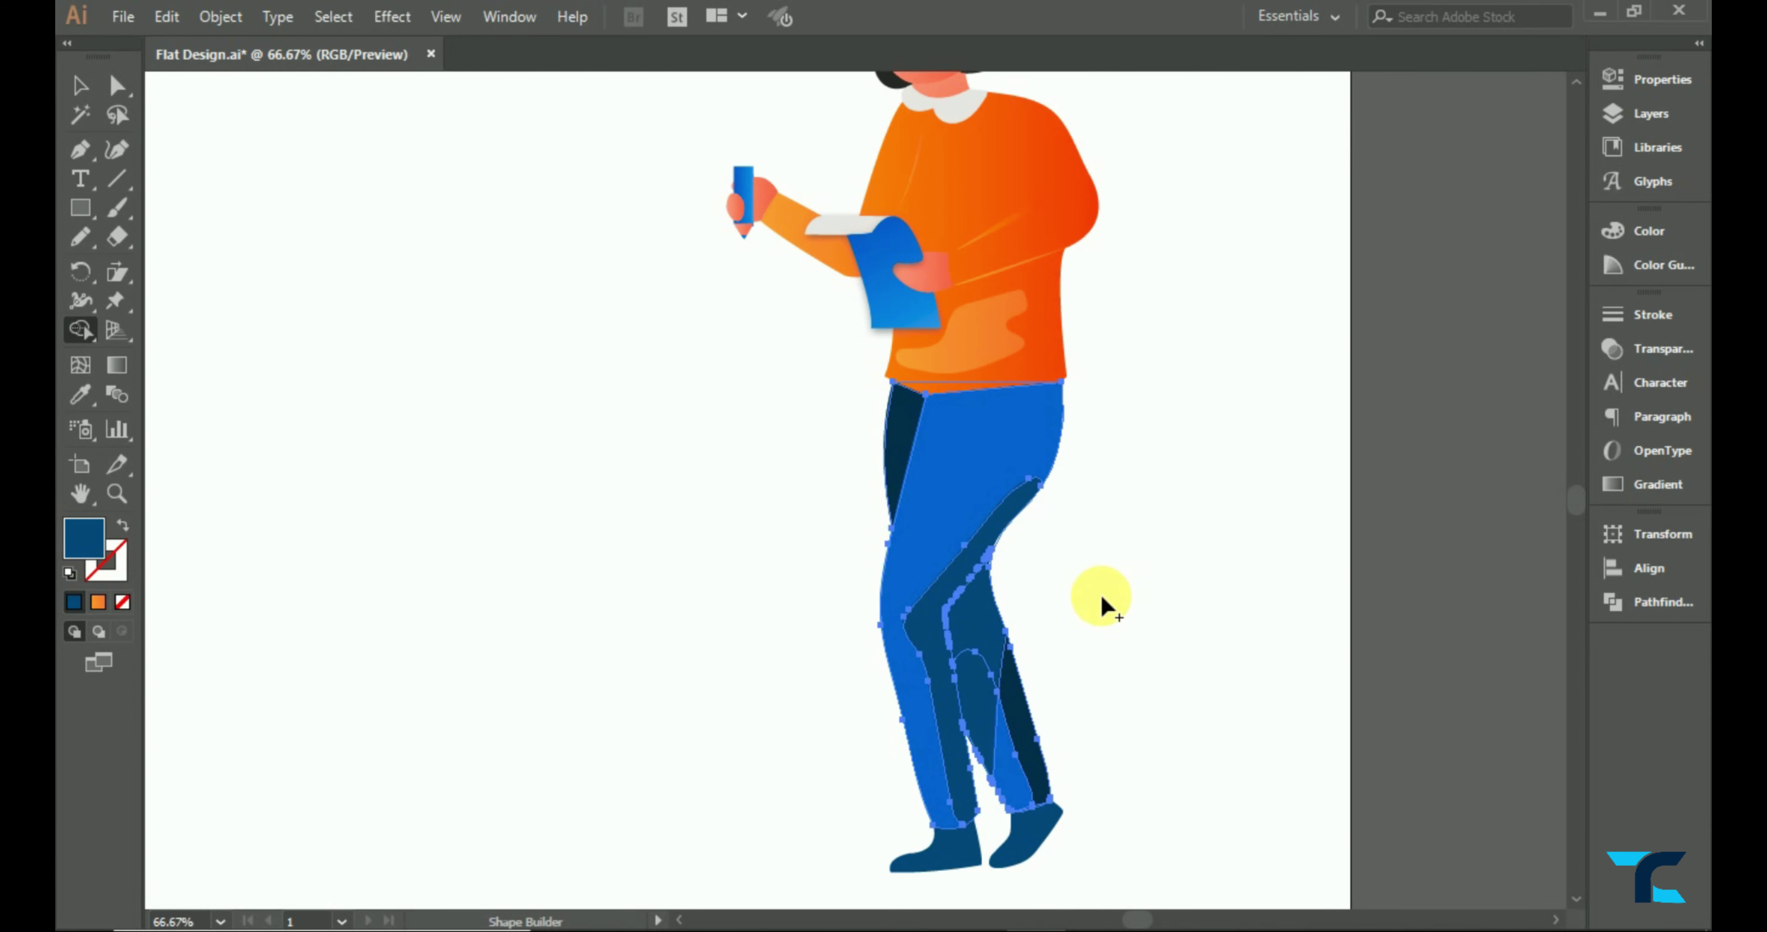
click(1017, 695)
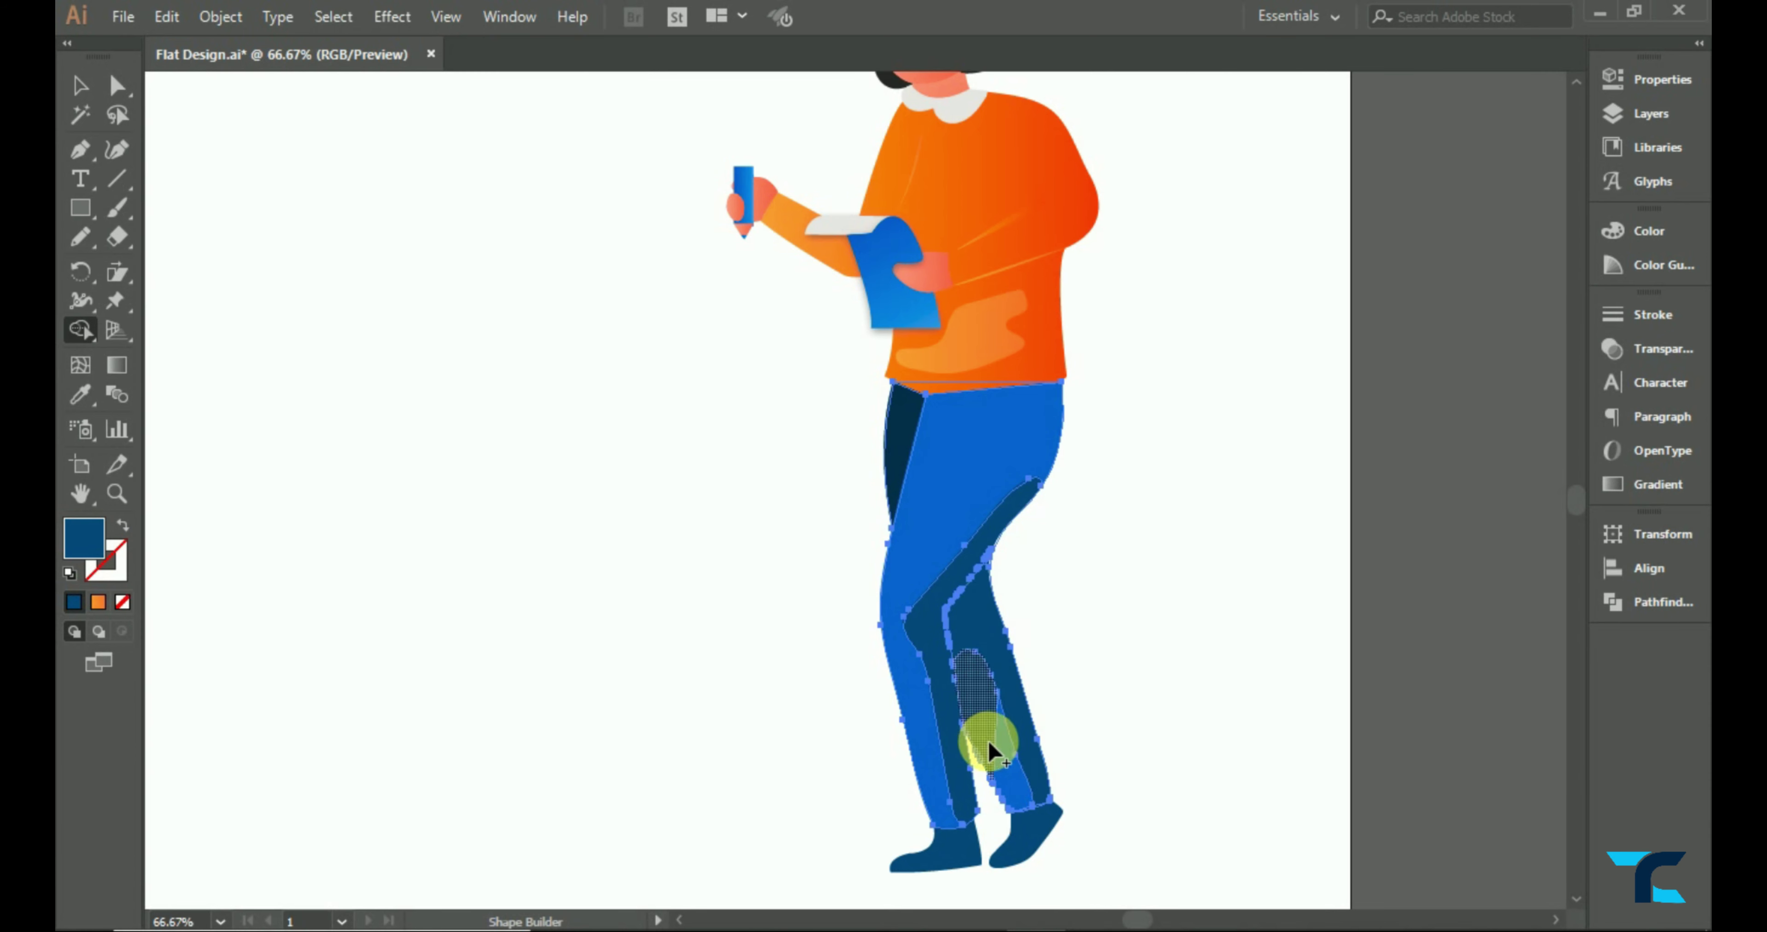
click(1003, 752)
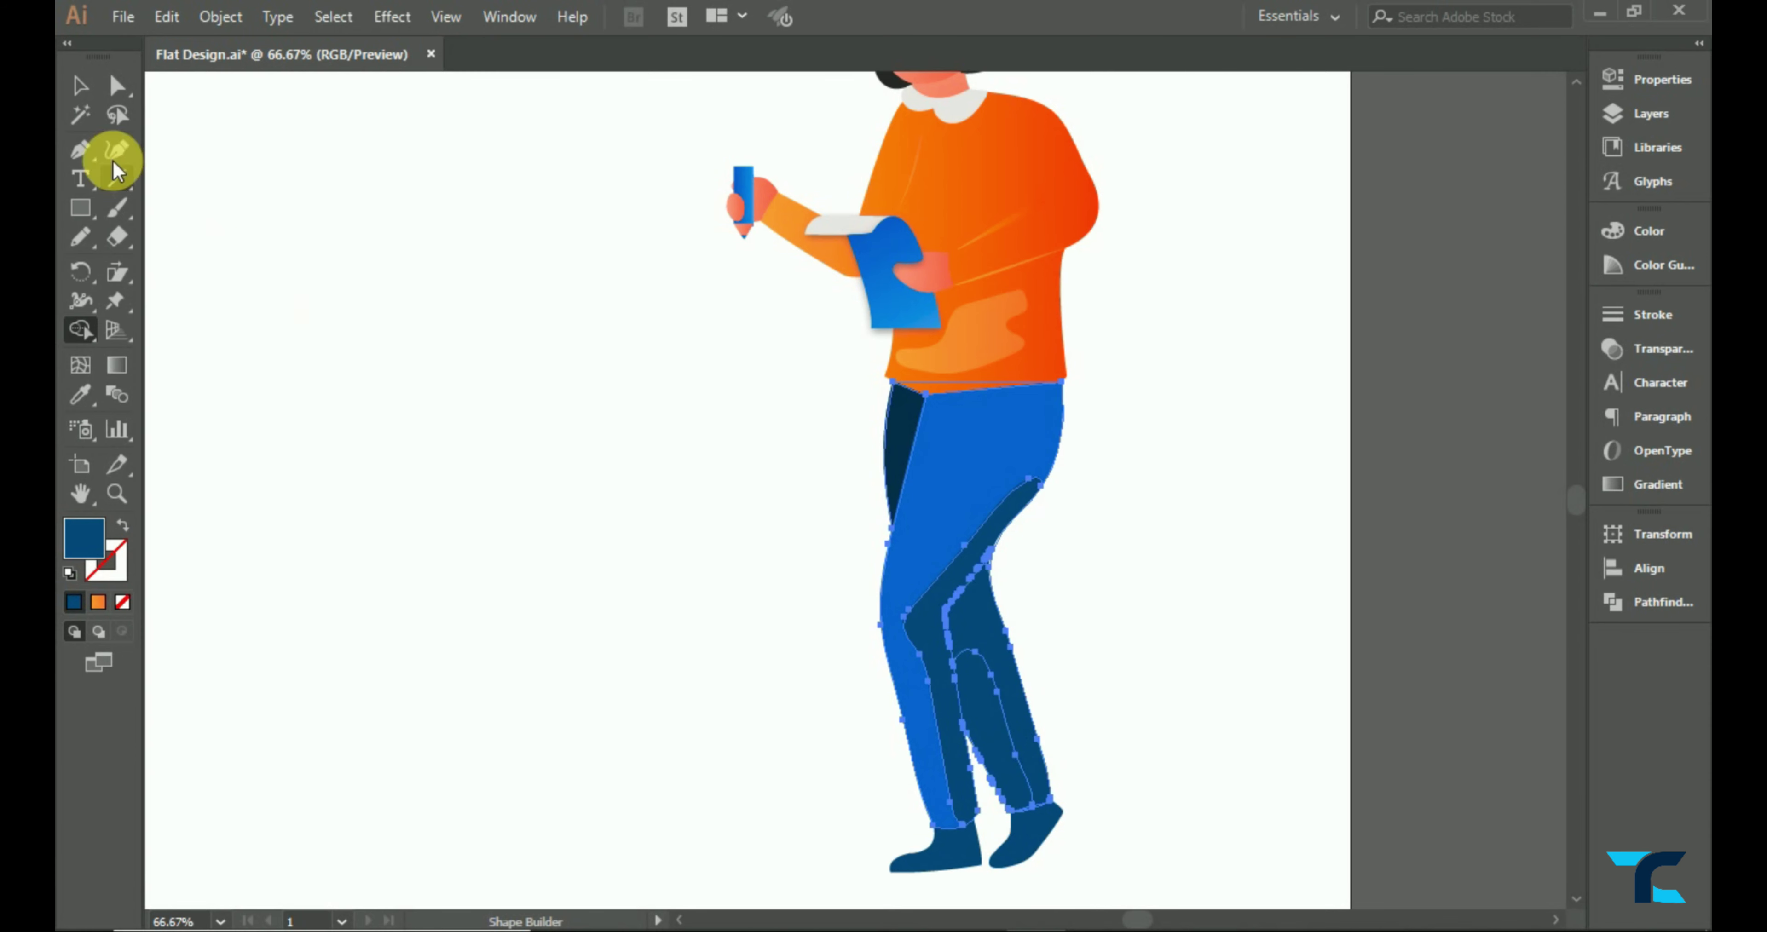
- Recolour the inner leg piece with the darker blue using Eyedropper, then deselect it
click(72, 408)
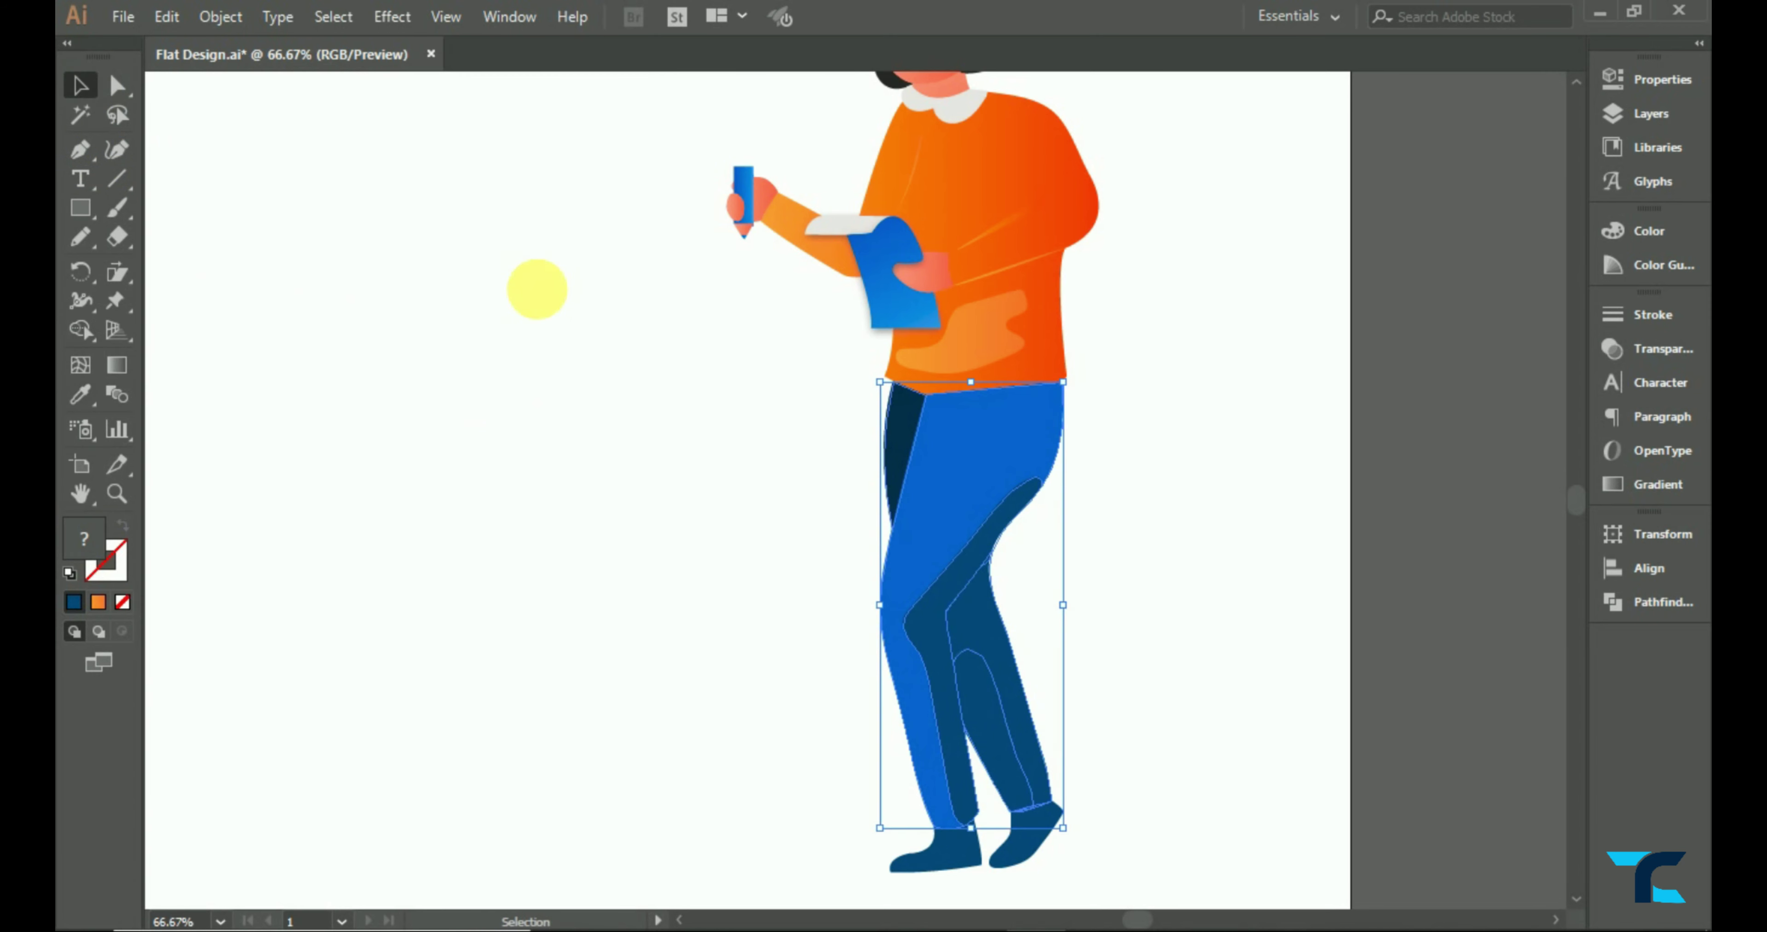
click(905, 480)
key(v)
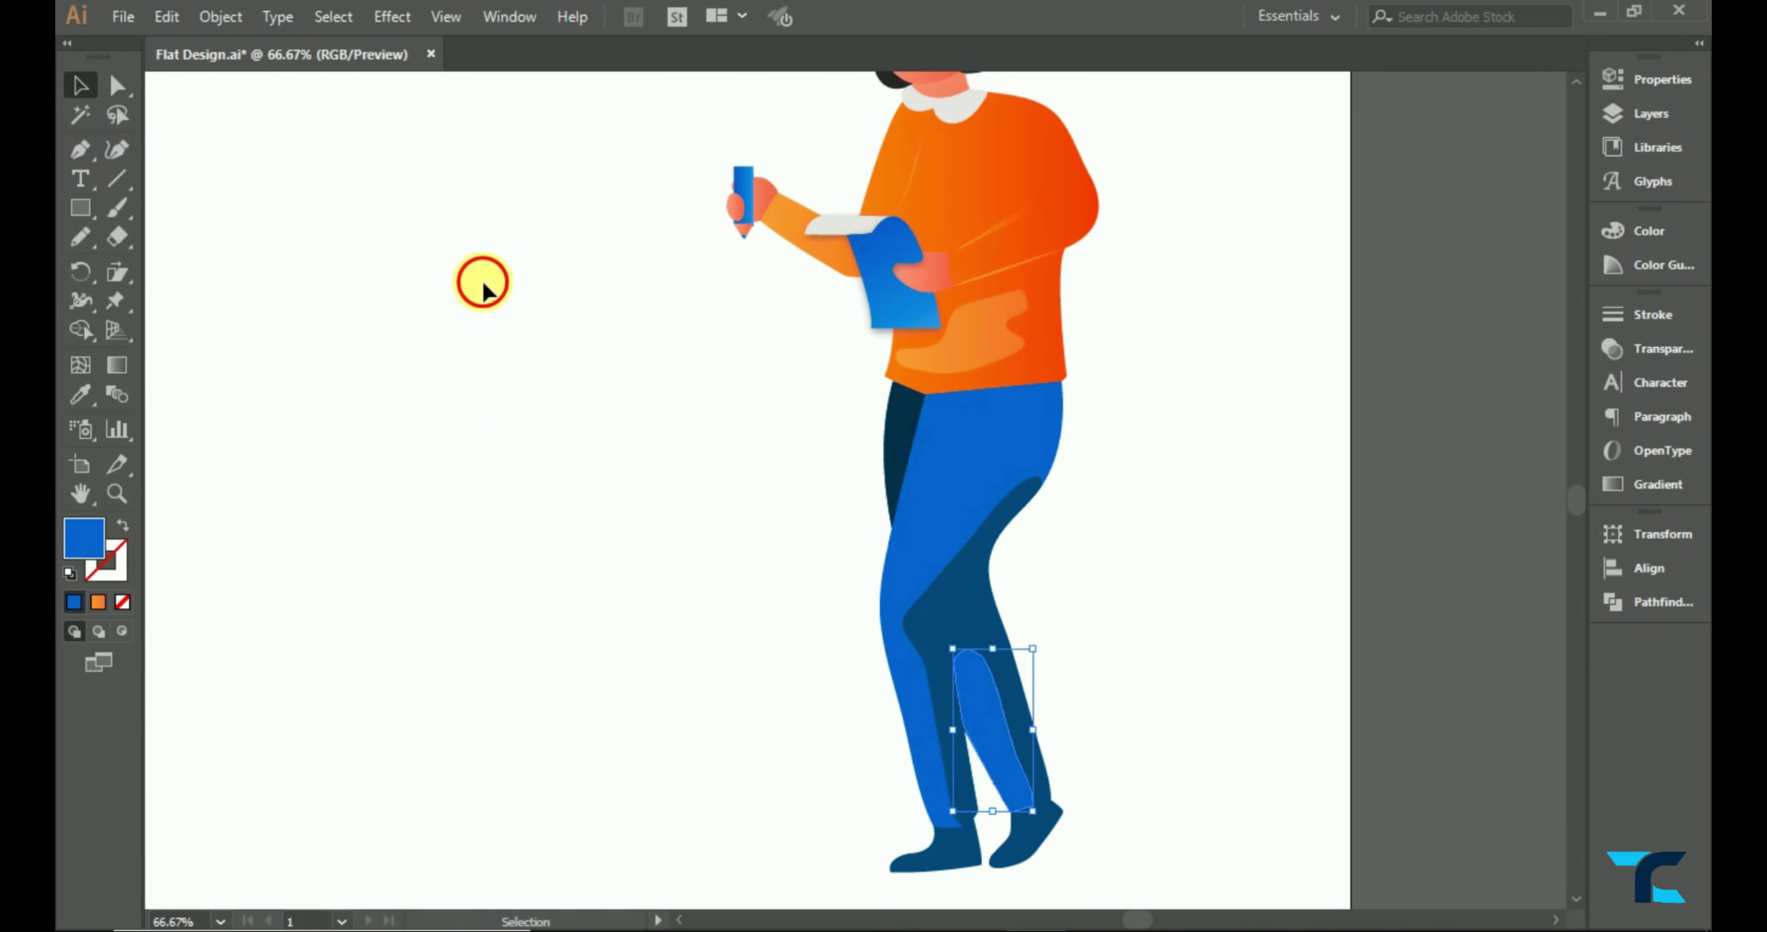
click(80, 398)
click(892, 411)
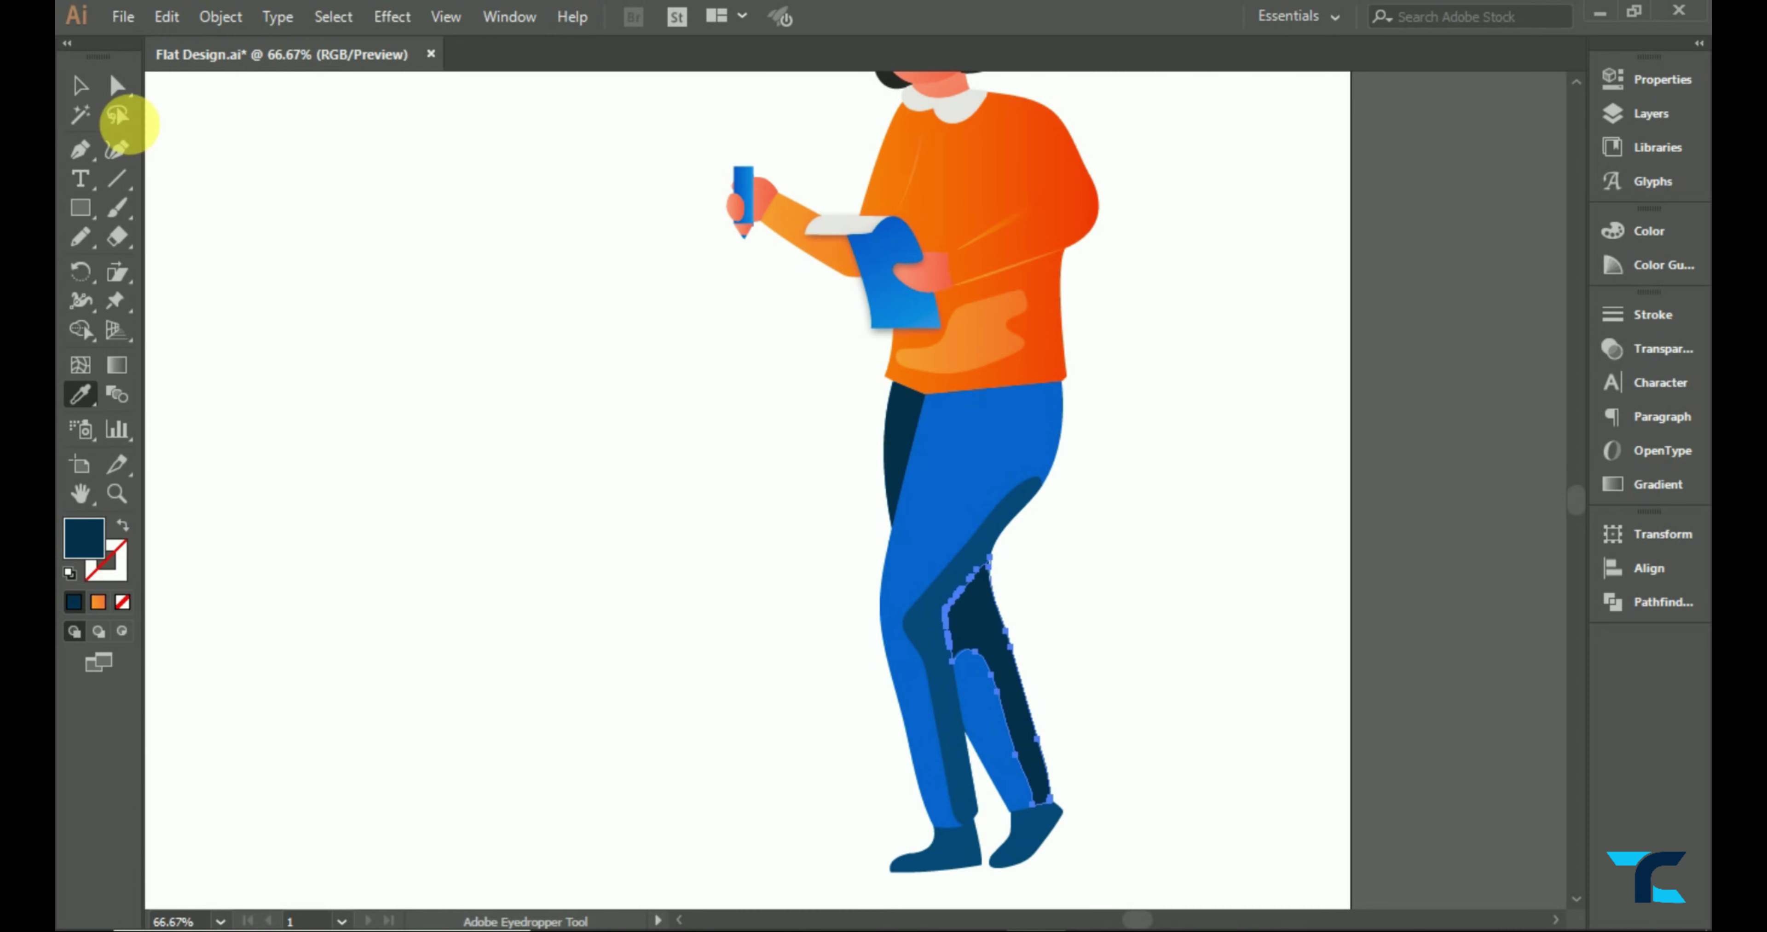
click(80, 85)
click(1112, 579)
scroll(1239, 682, down, 2)
scroll(1239, 682, down, 1)
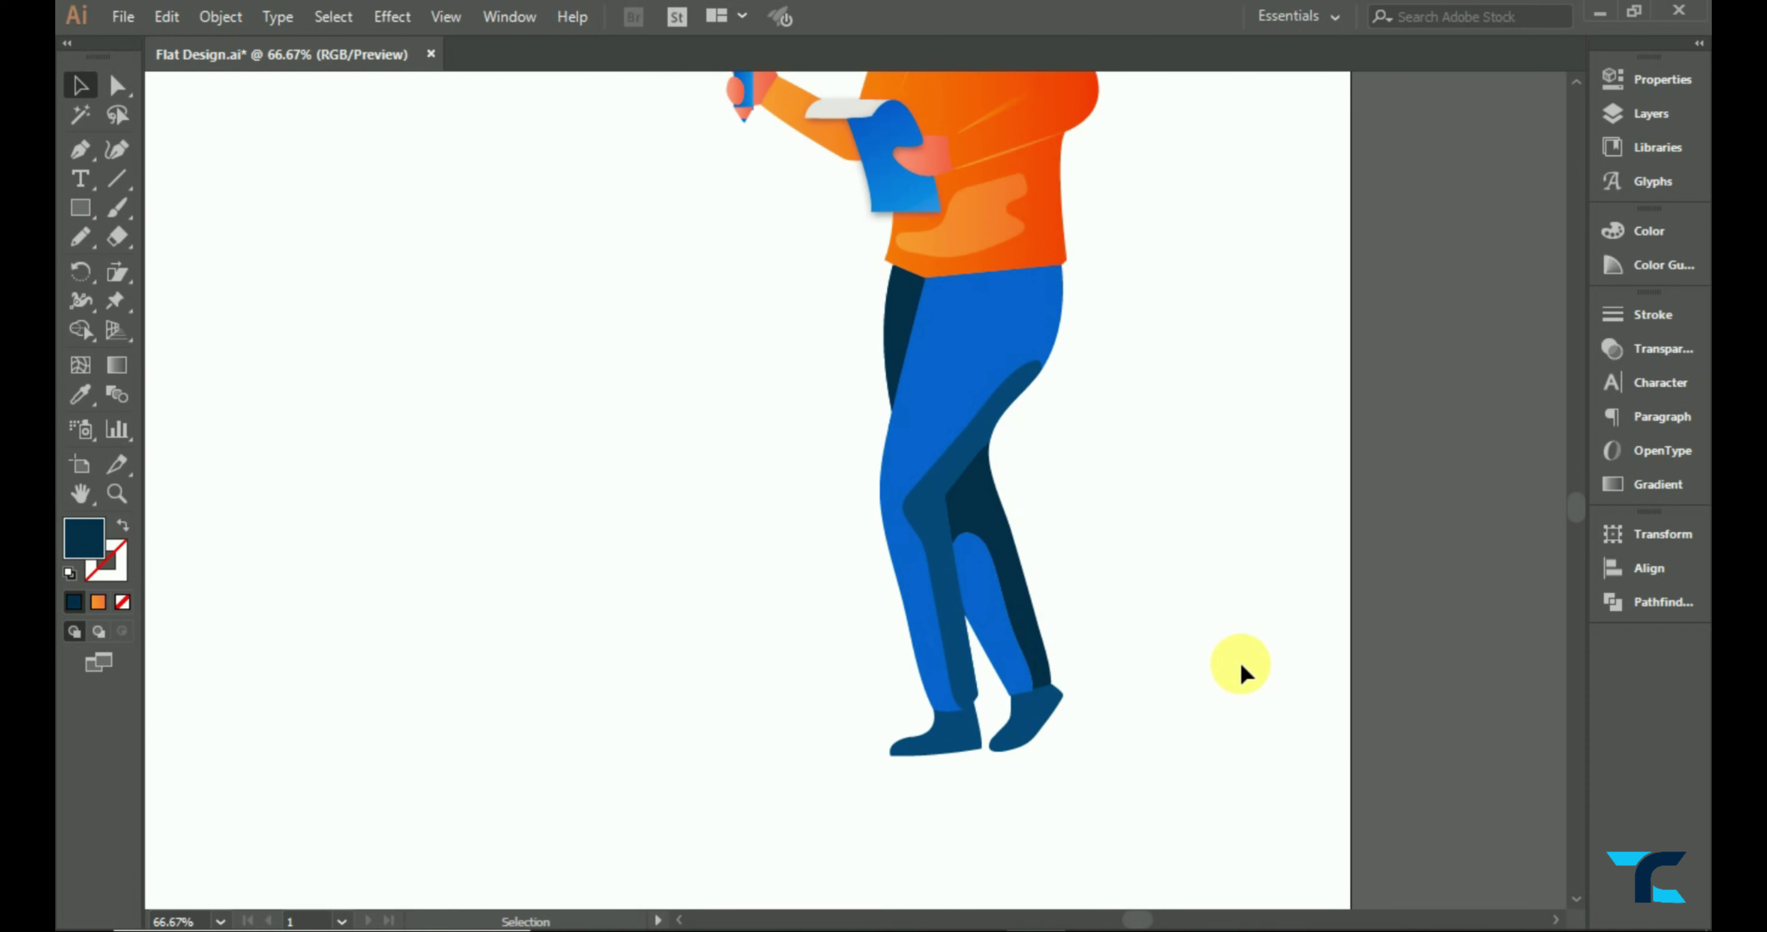
key(ctrl+0)
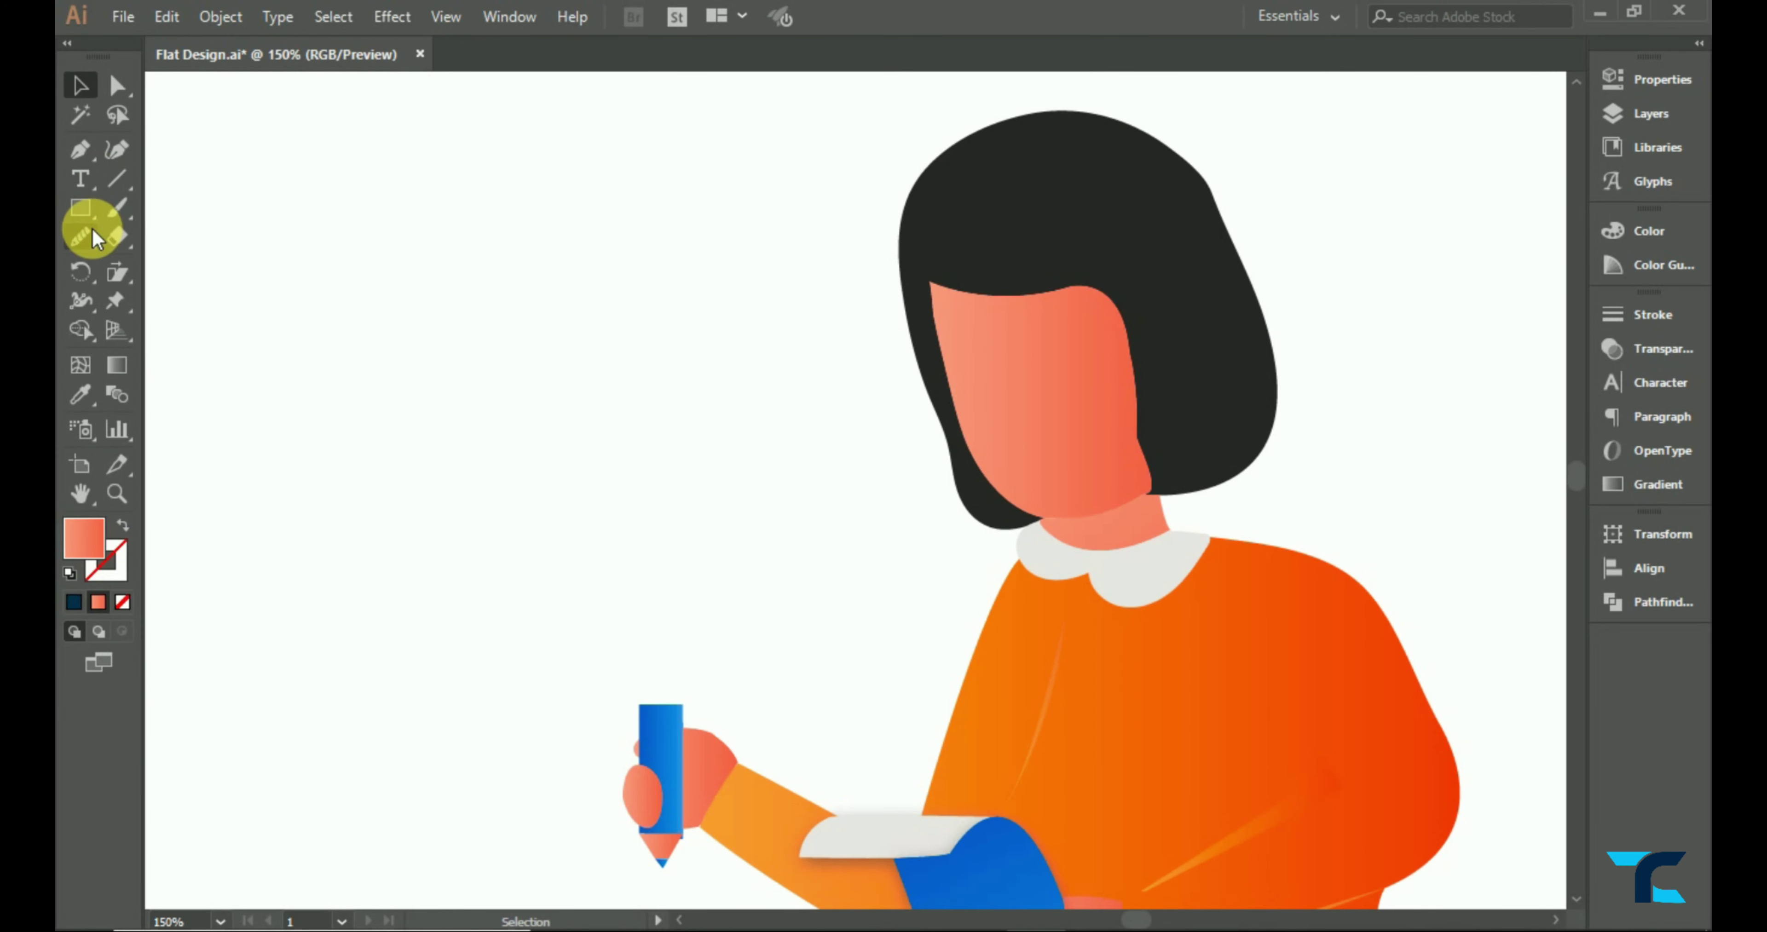
- Draw a small no-fill nose curve on the face and pick red F41637 for its stroke
click(93, 229)
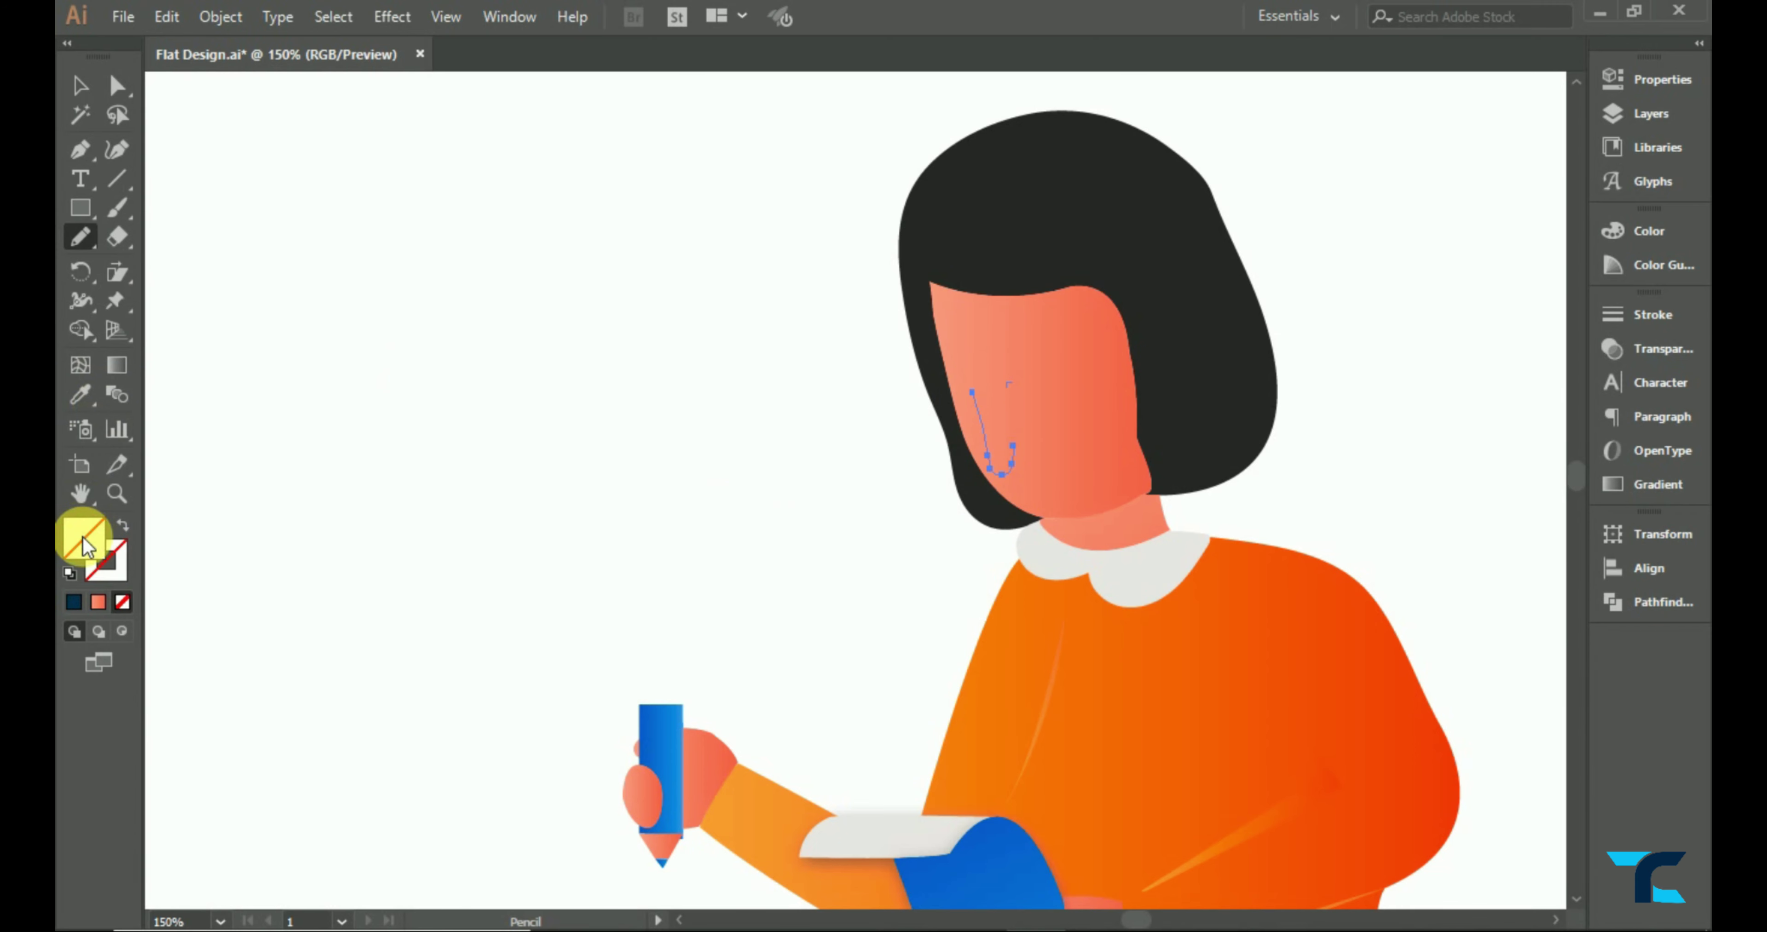
double_click(83, 538)
click(1182, 268)
click(1136, 269)
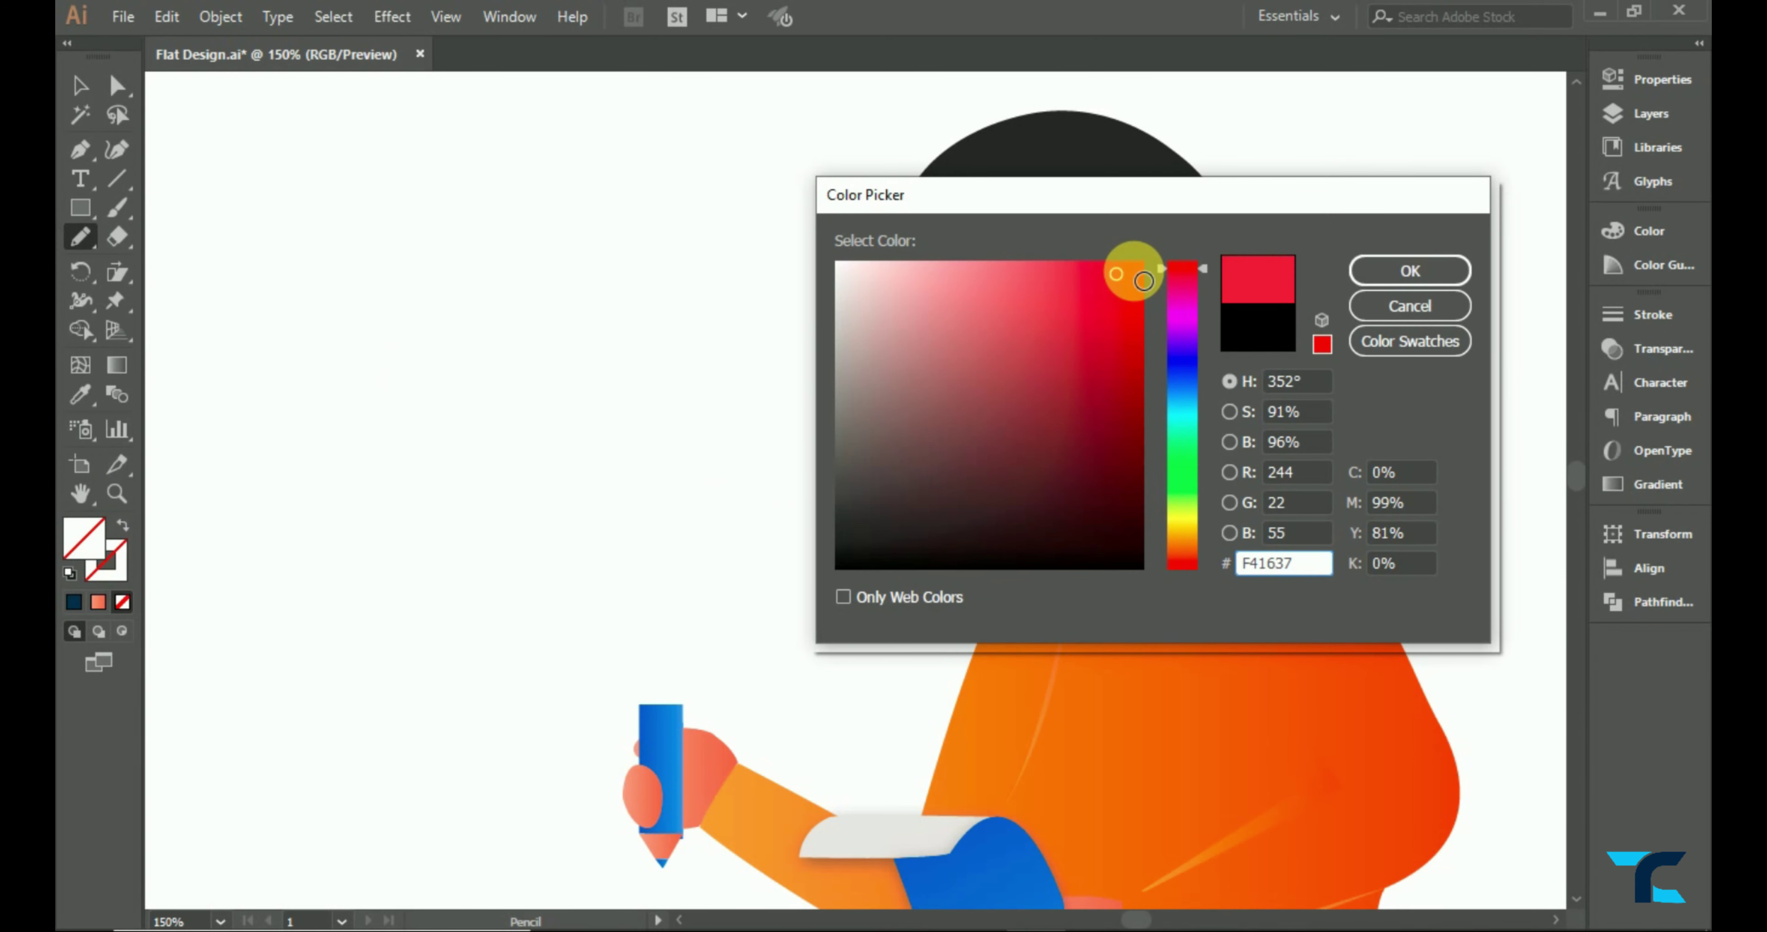
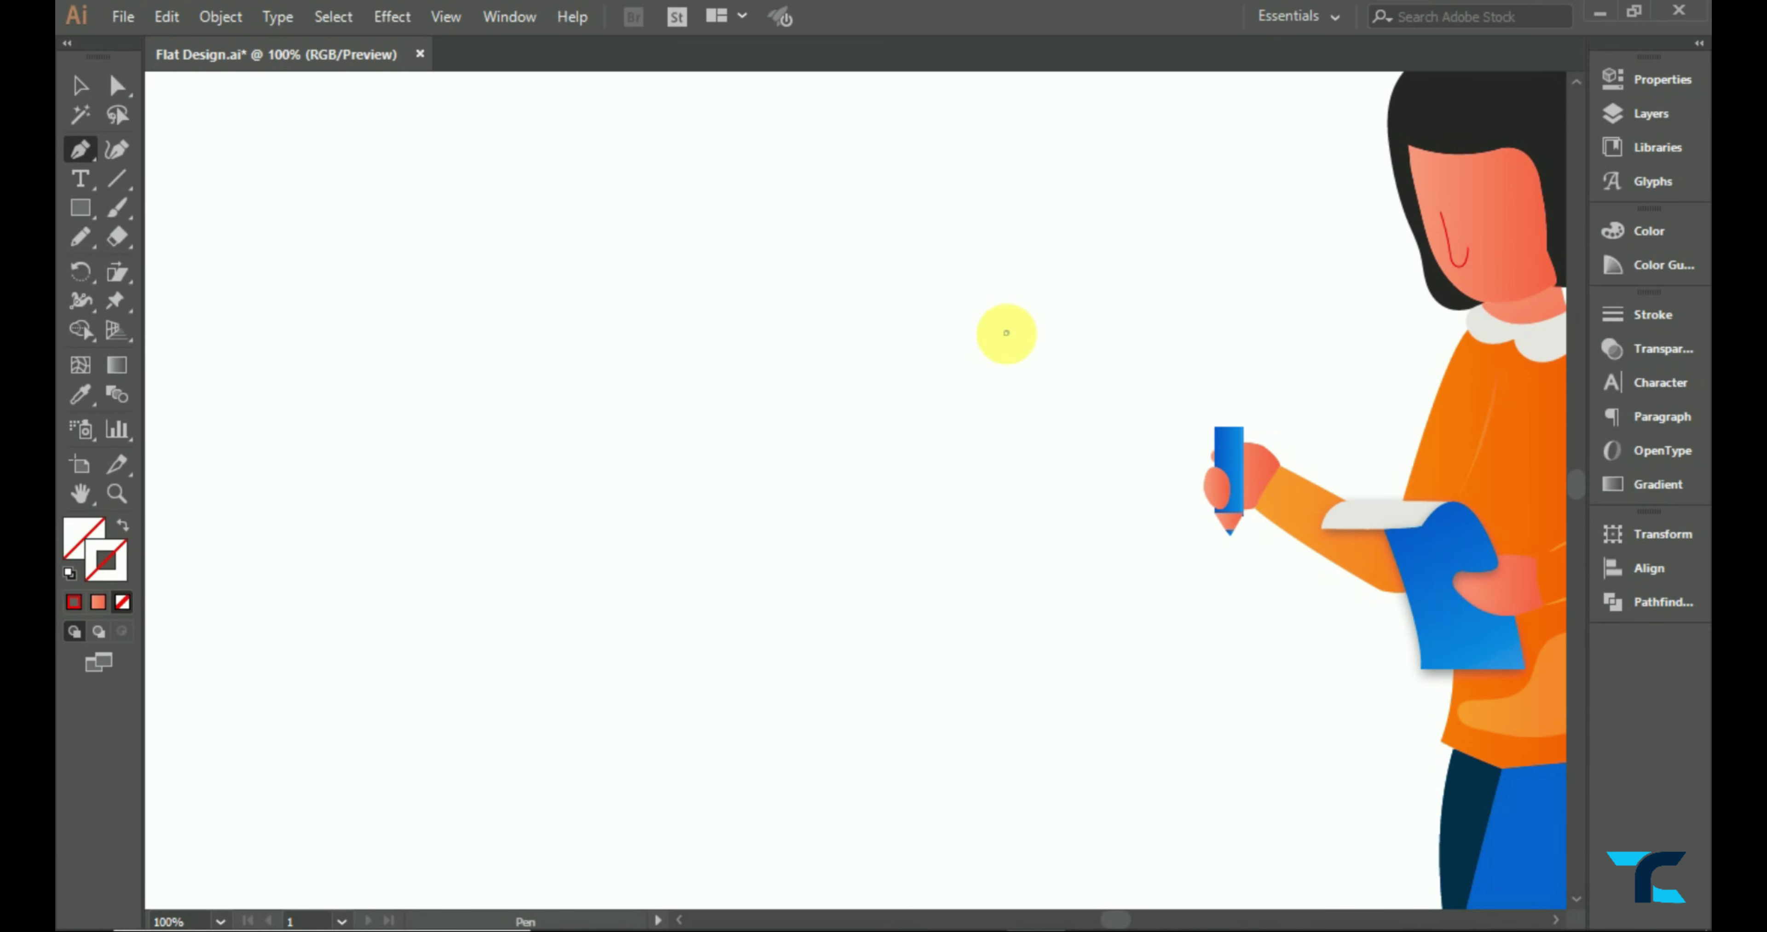
- Trace the man's hair outline with curved Pen anchors beside the woman
click(1006, 333)
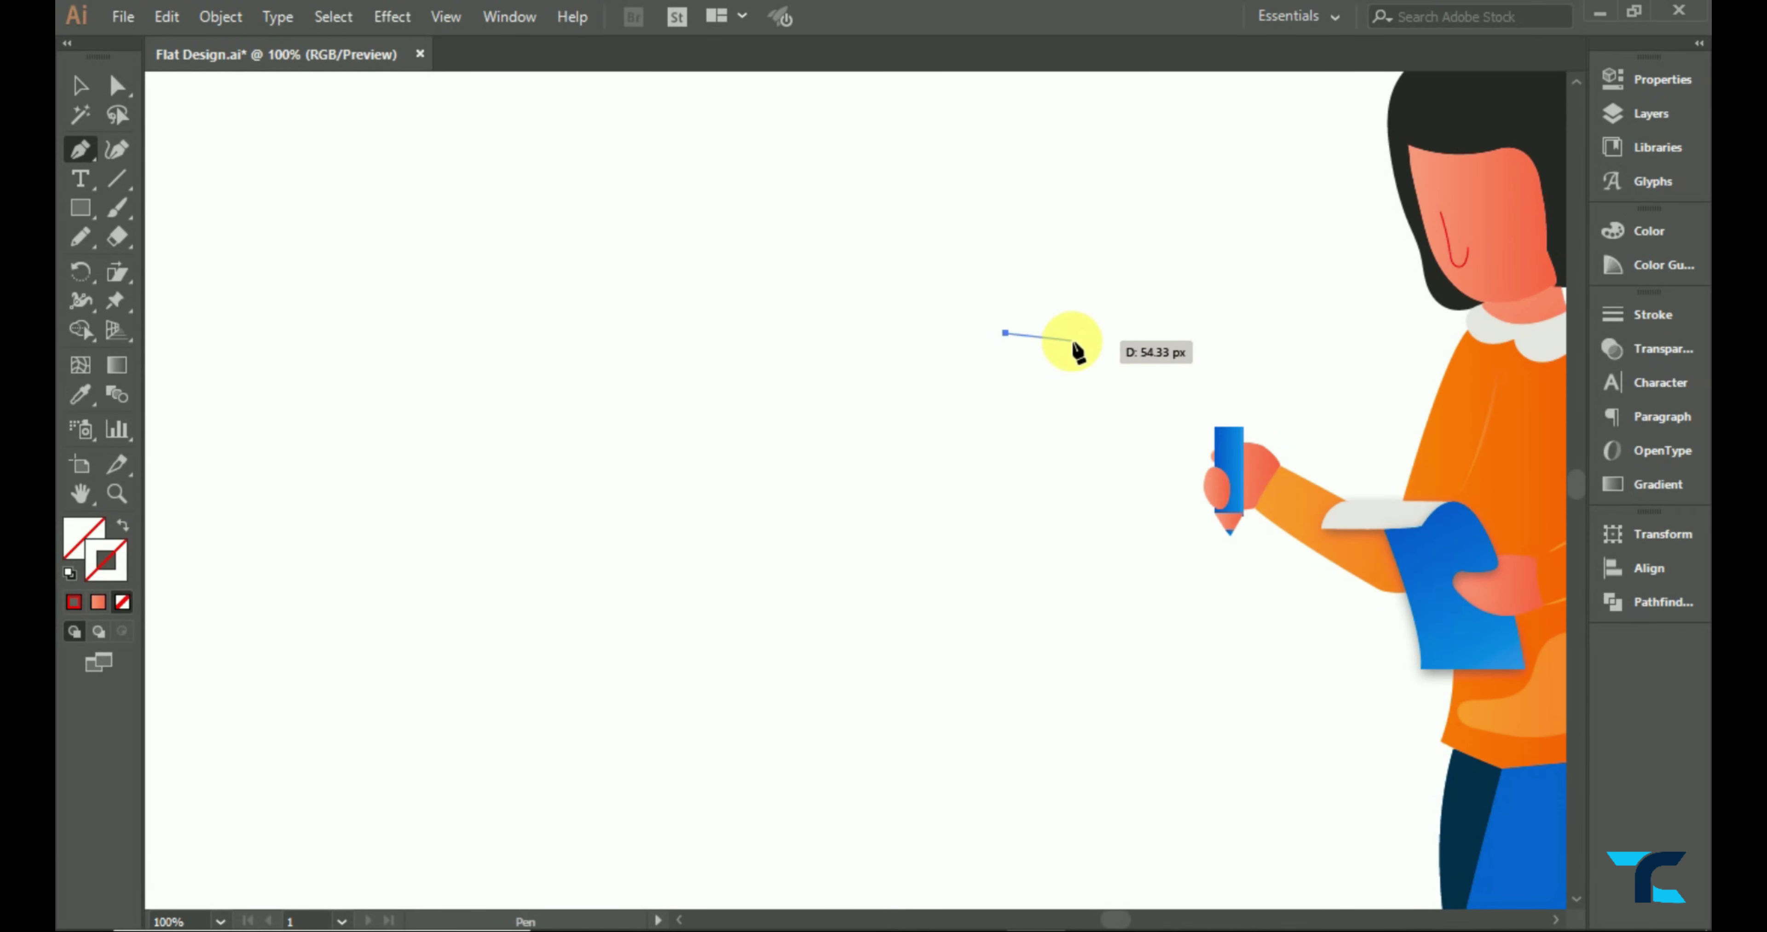
key(ctrl+z)
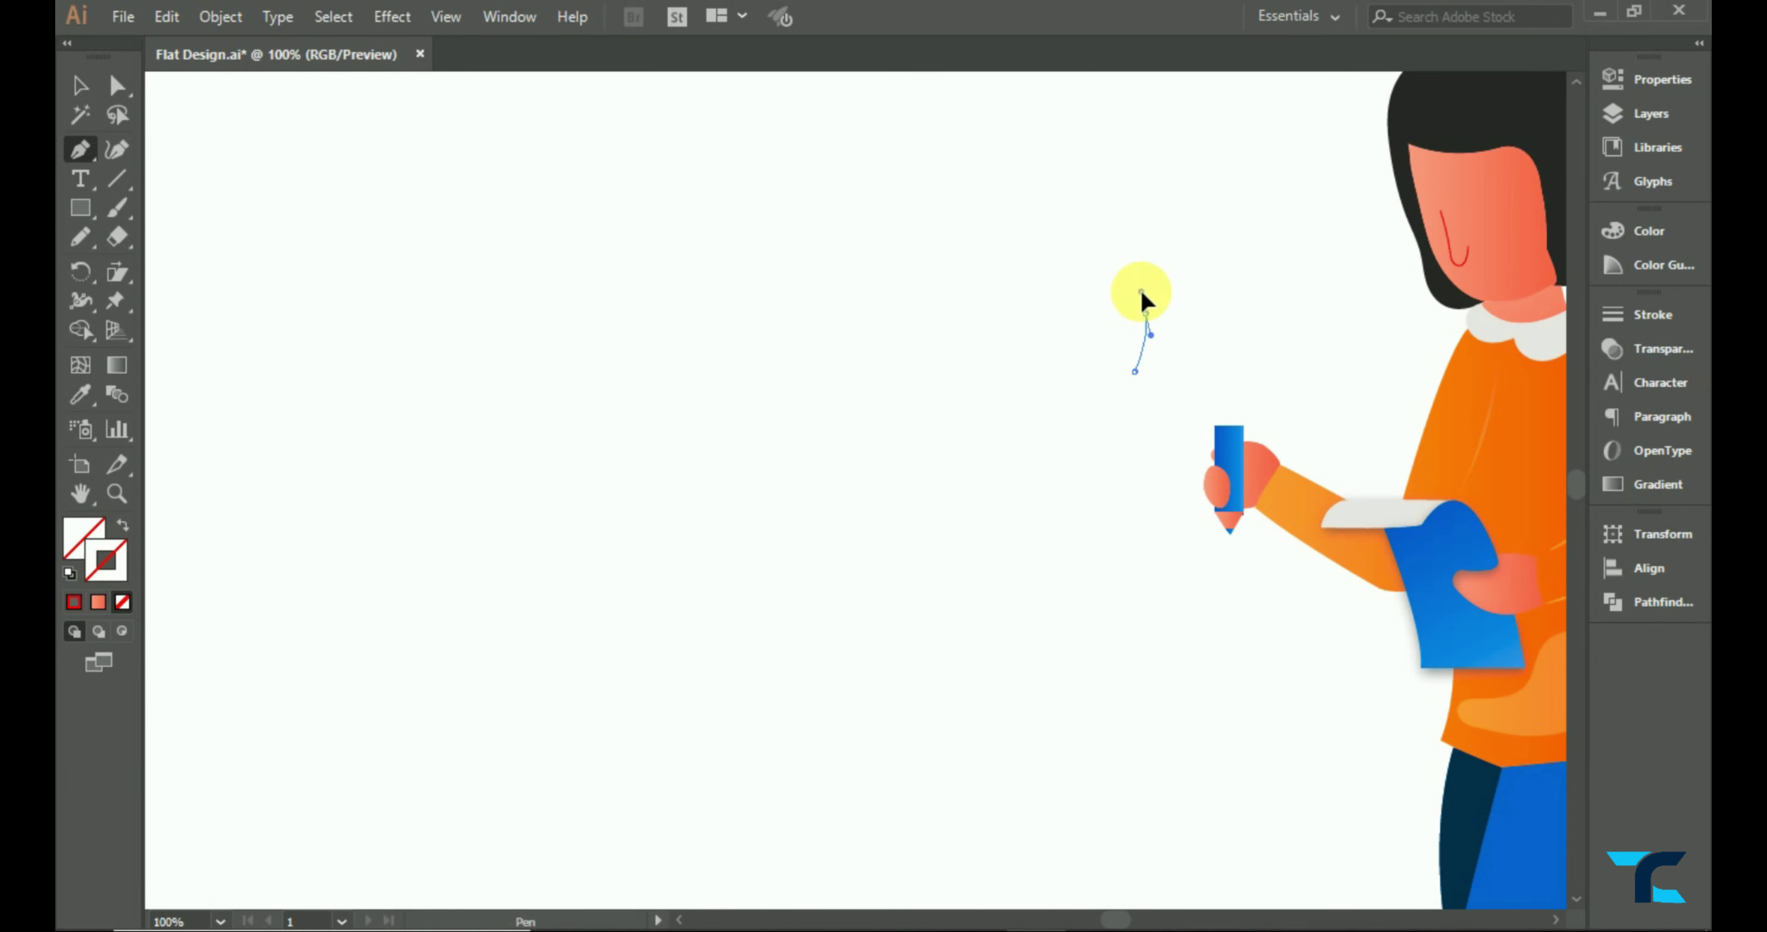
mouse_move(1148, 369)
mouse_down()
mouse_move(1149, 404)
mouse_move(1100, 449)
mouse_up()
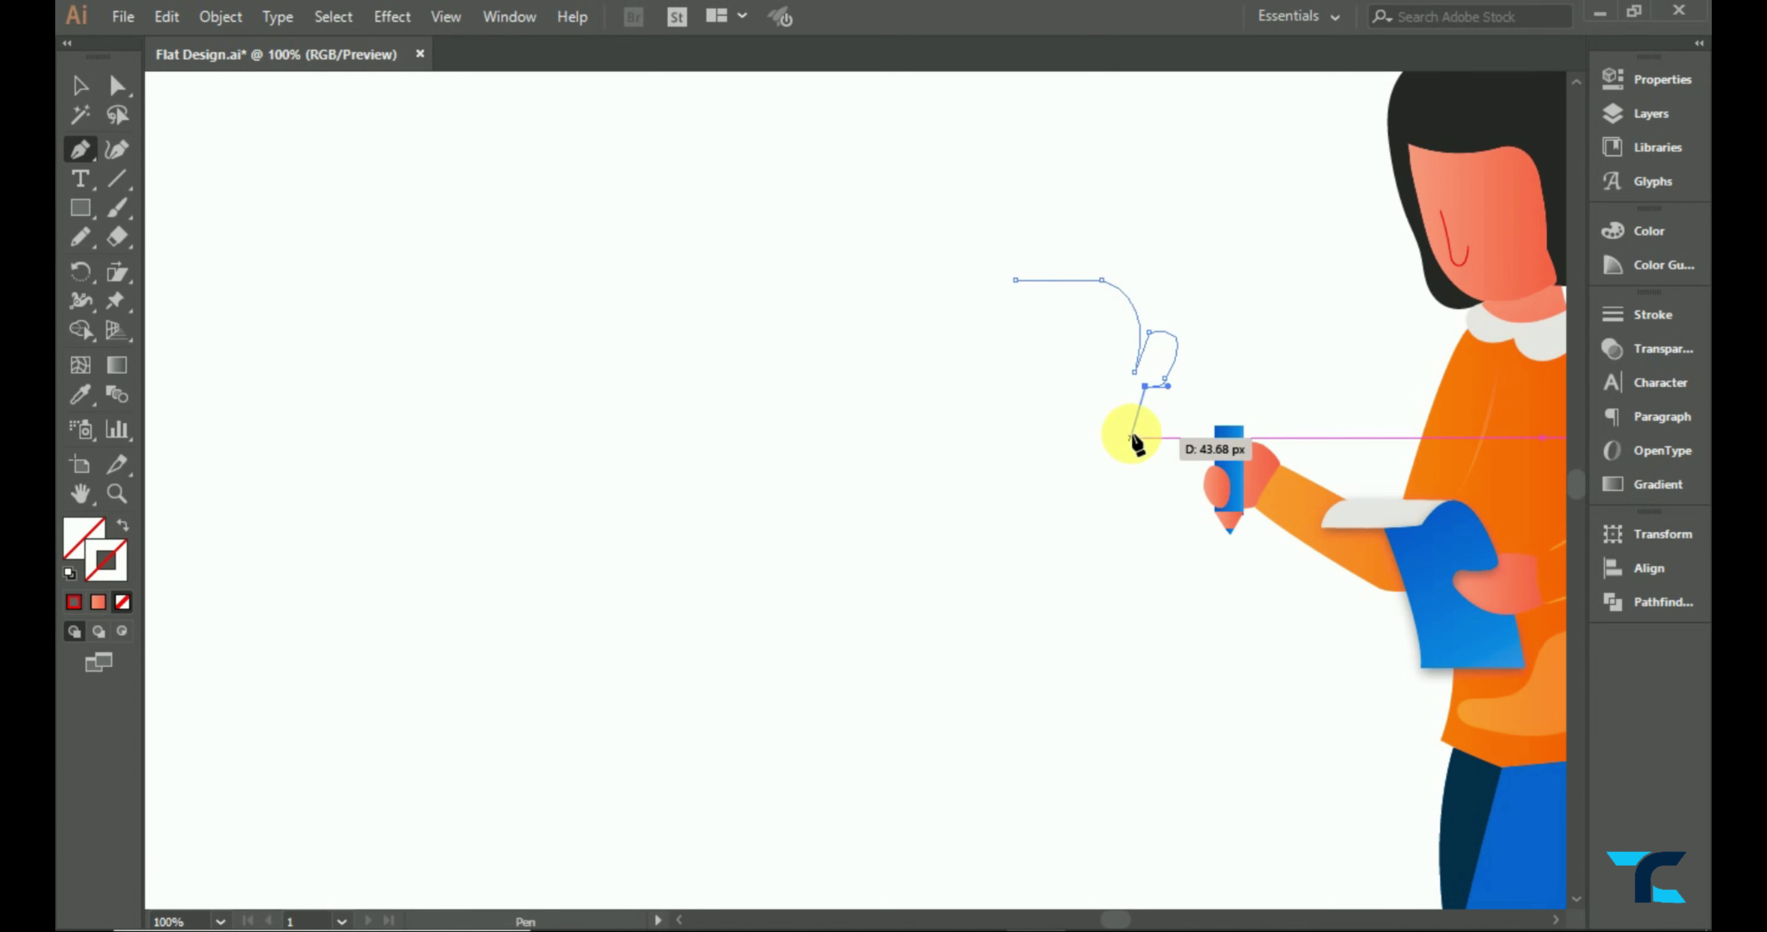
mouse_move(1163, 296)
mouse_down()
mouse_move(1135, 223)
mouse_move(1125, 256)
mouse_up()
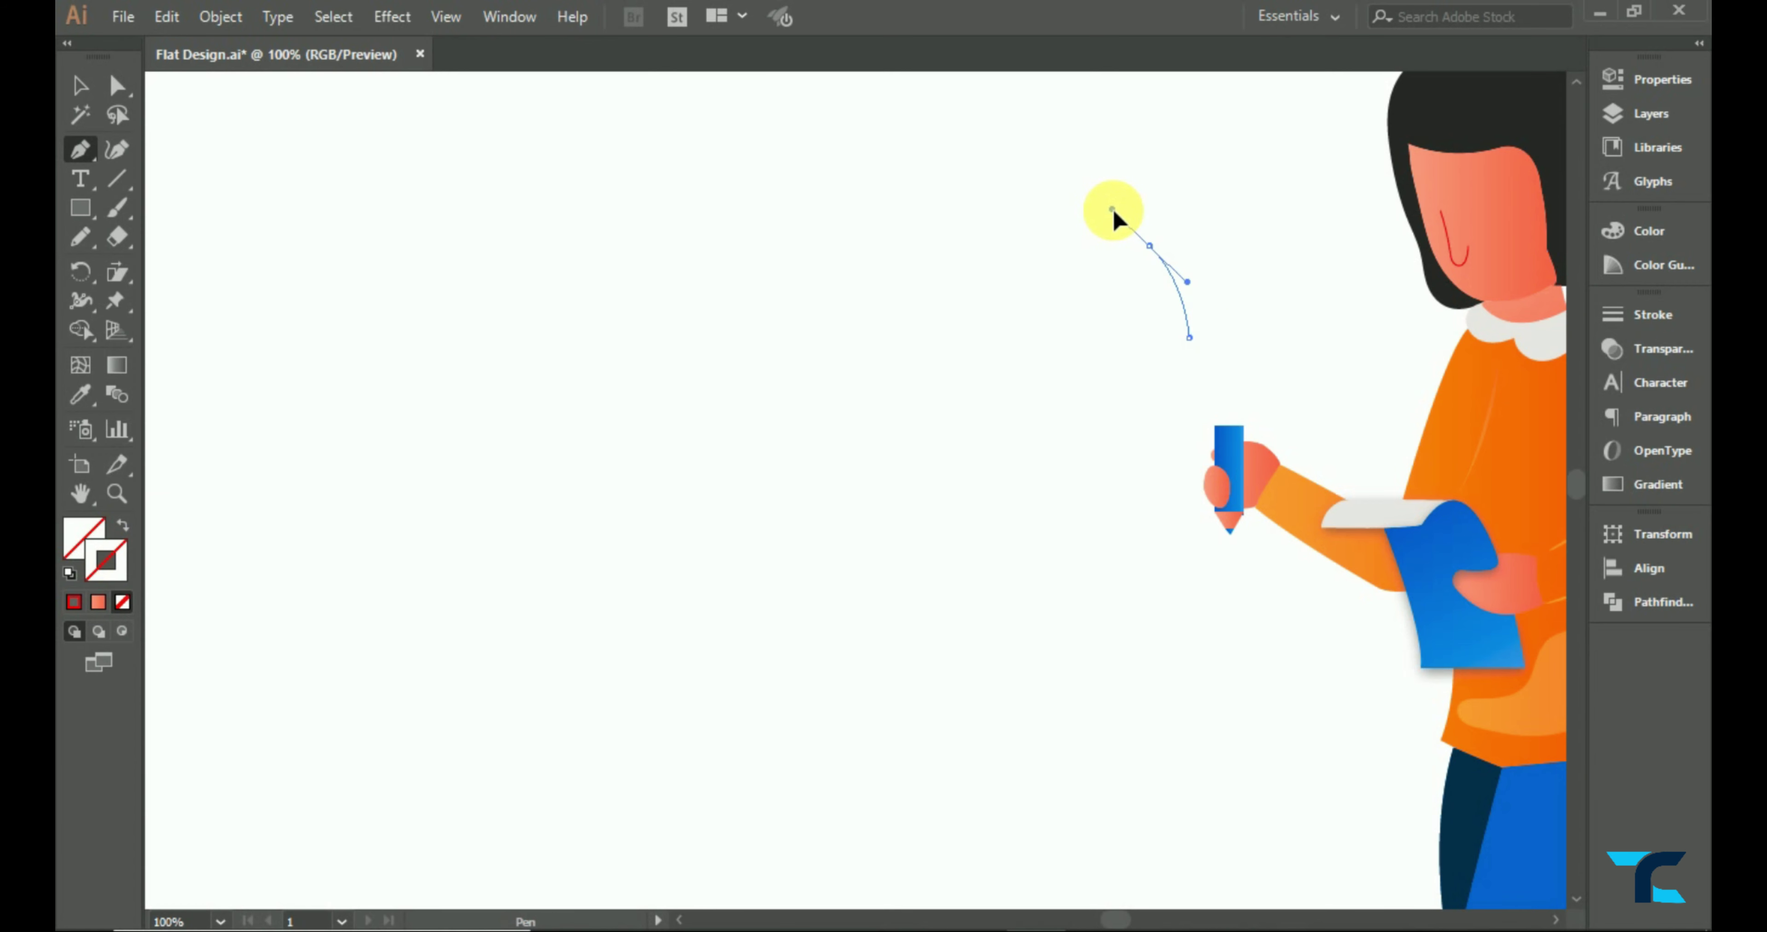
drag(1089, 221, 1183, 226)
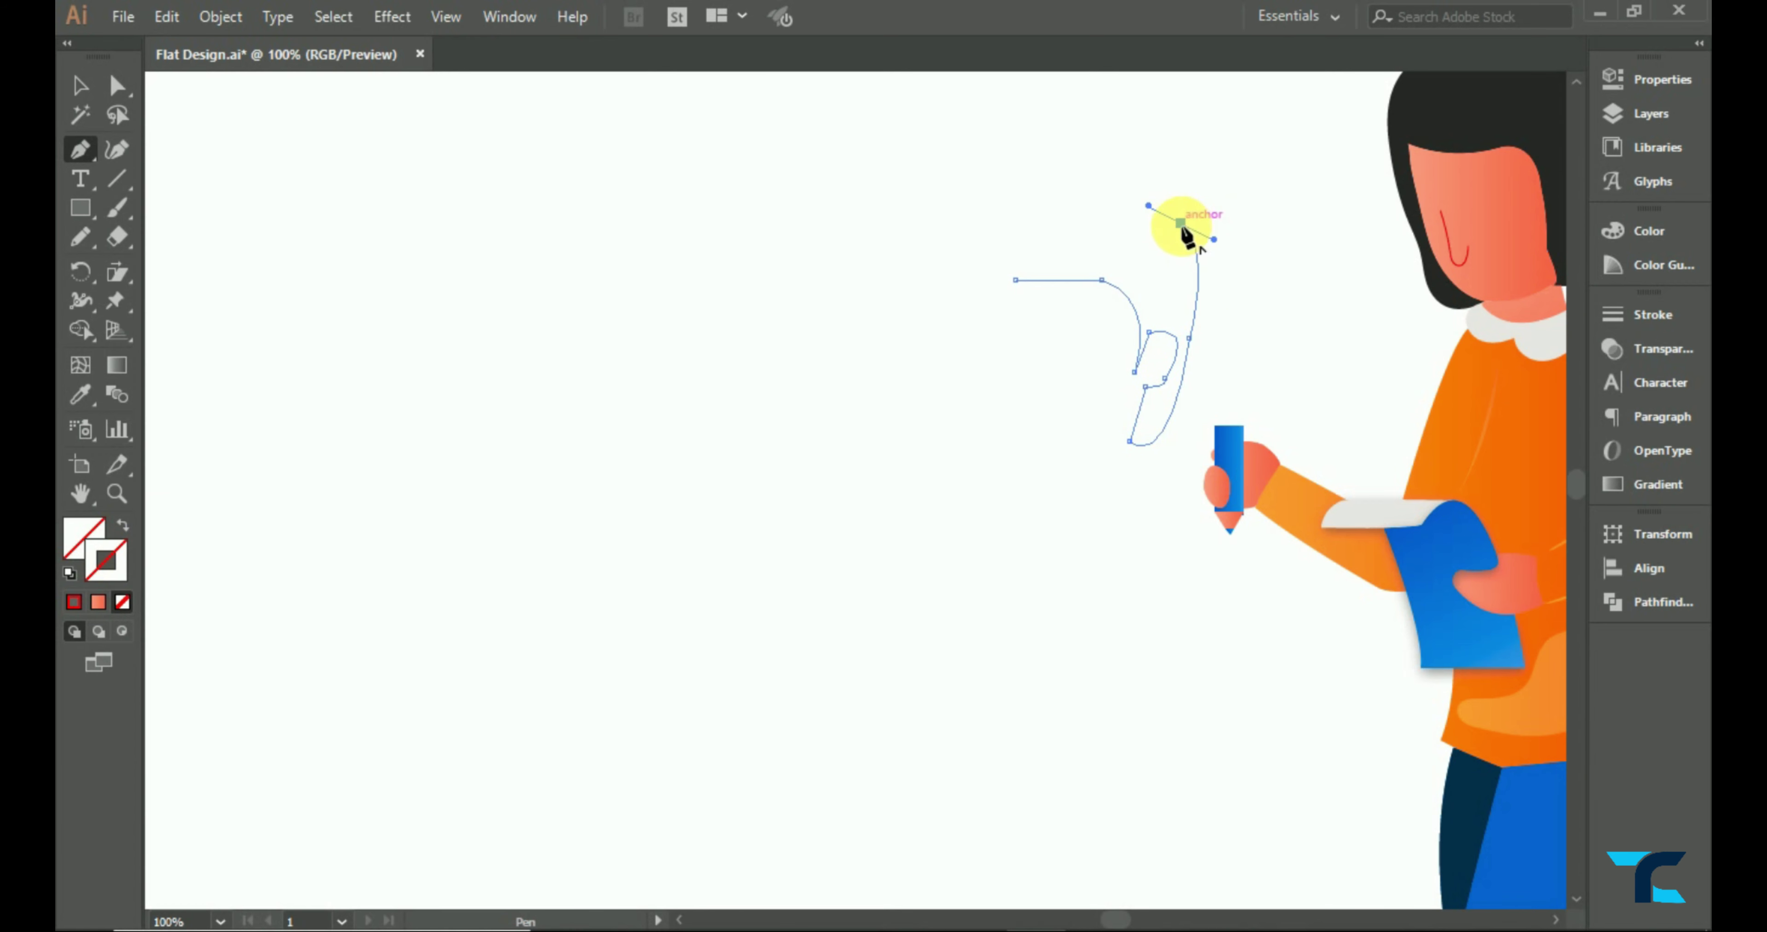
mouse_move(1063, 204)
mouse_down()
mouse_move(997, 227)
mouse_move(988, 274)
mouse_move(1003, 275)
mouse_up()
click(990, 362)
click(989, 394)
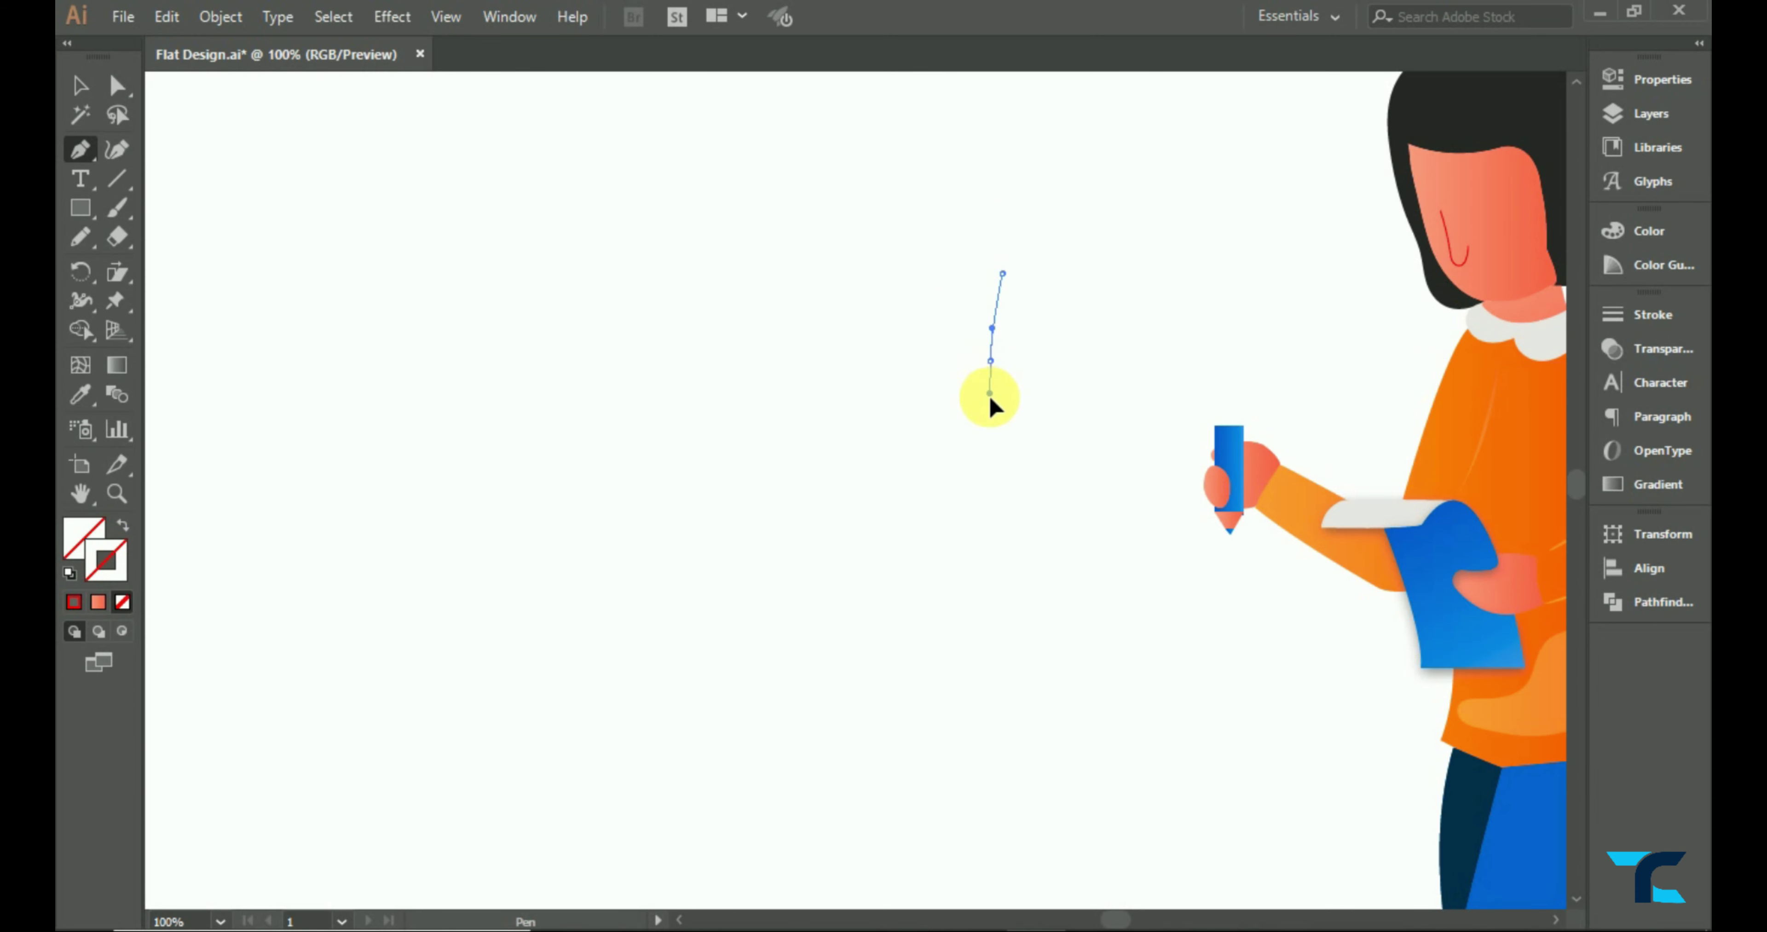
drag(1015, 280, 1102, 280)
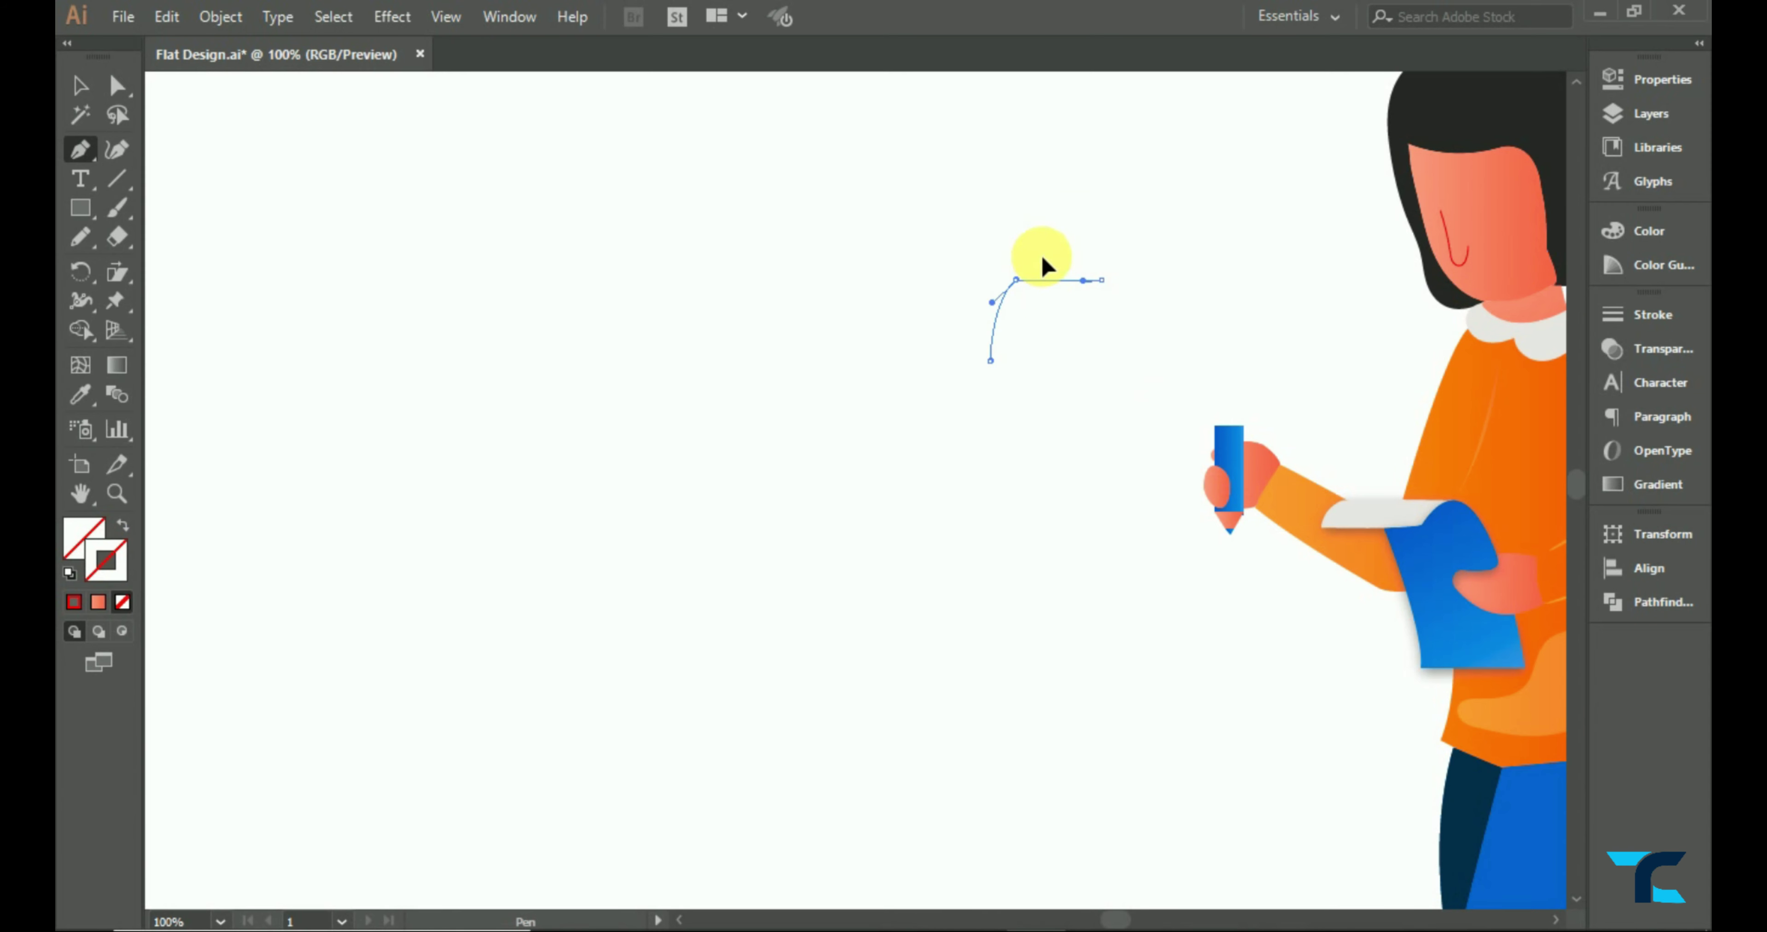
click(1082, 281)
- Smooth the hair outline's top-right curve and left side with the Smooth tool
drag(83, 233, 184, 291)
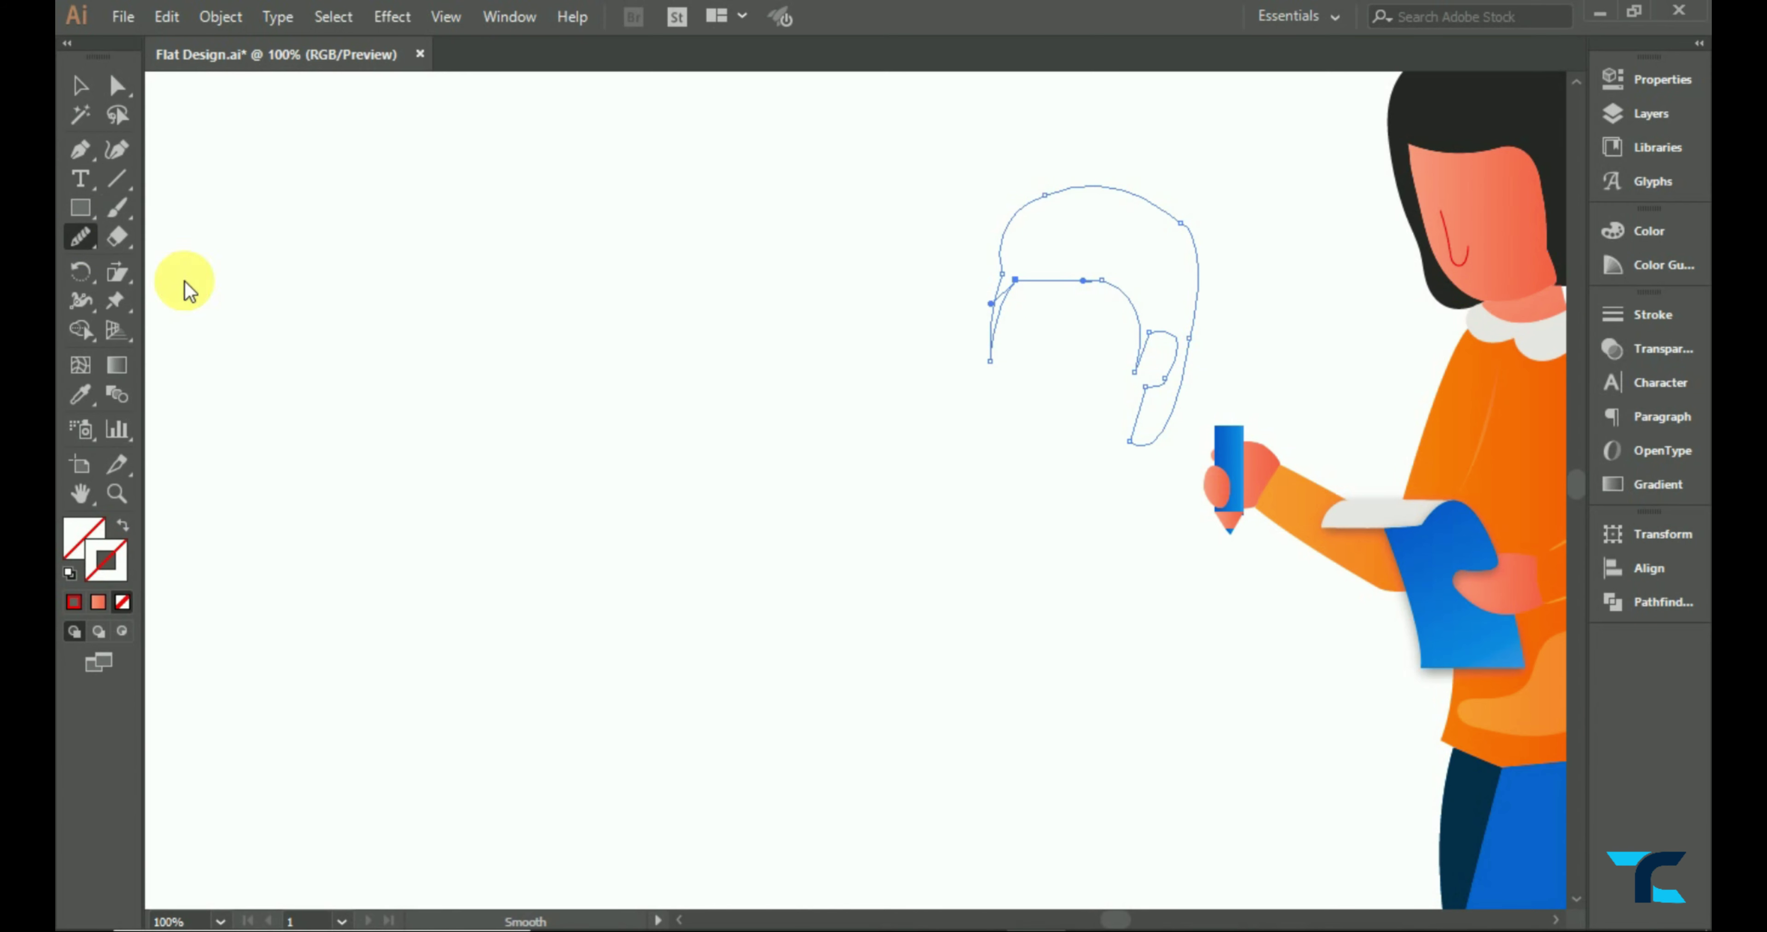
drag(1152, 203, 1199, 288)
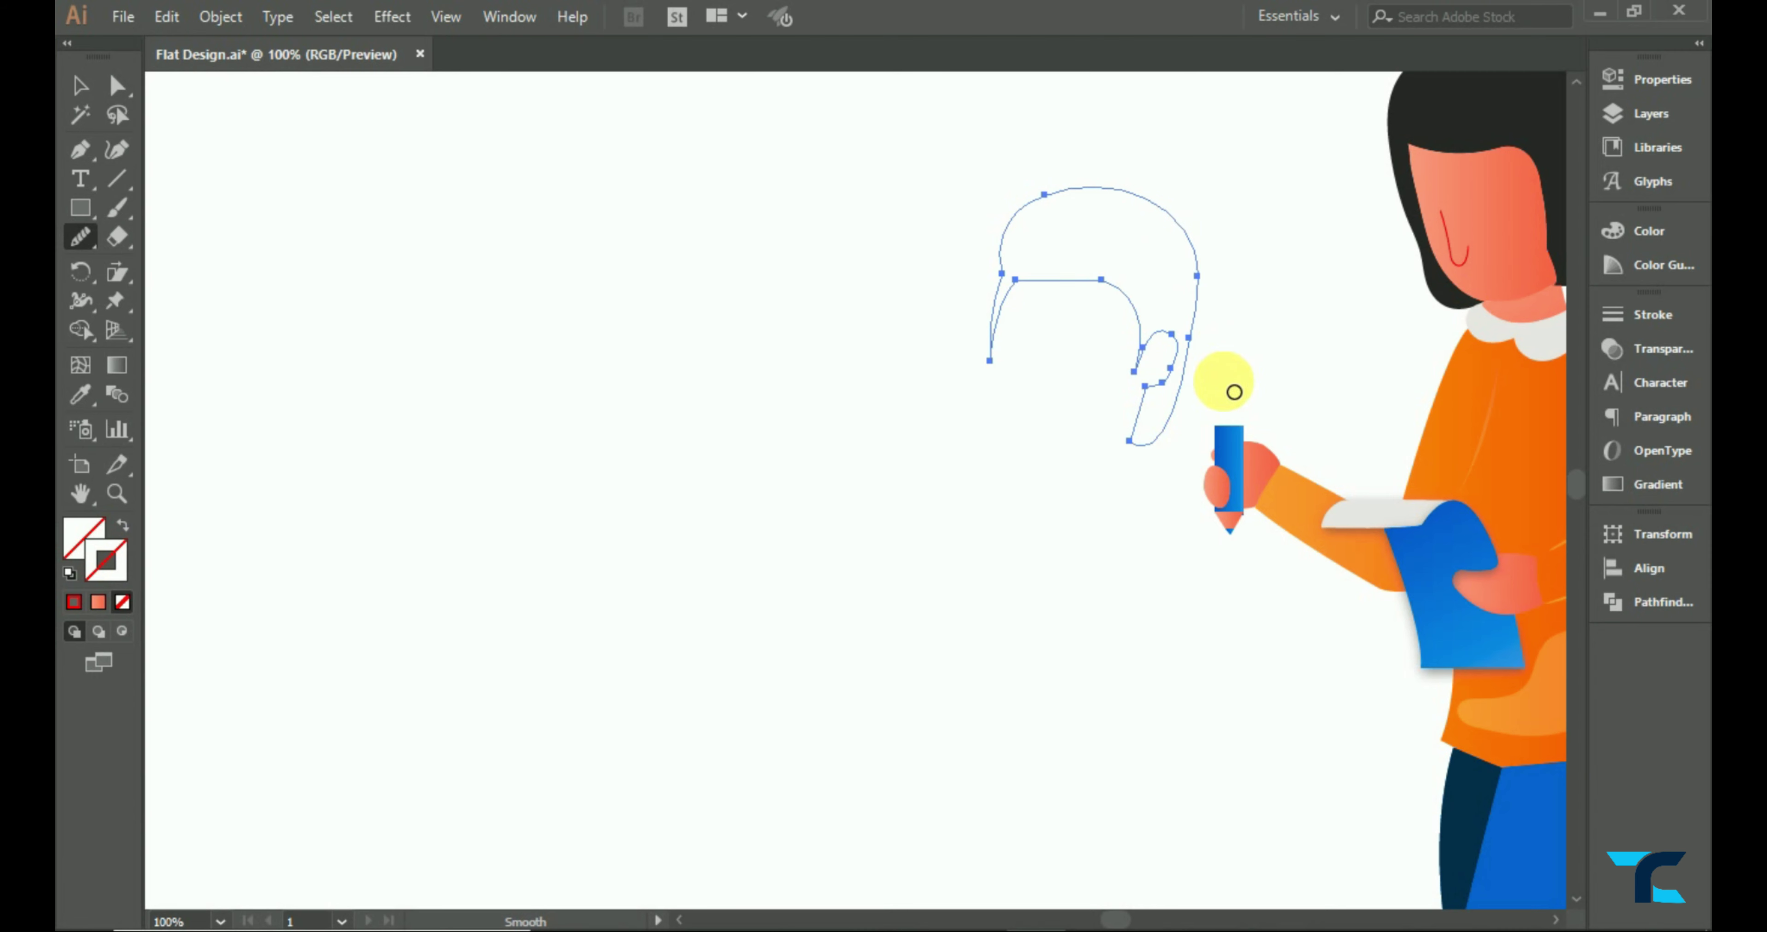
drag(1187, 384, 1163, 449)
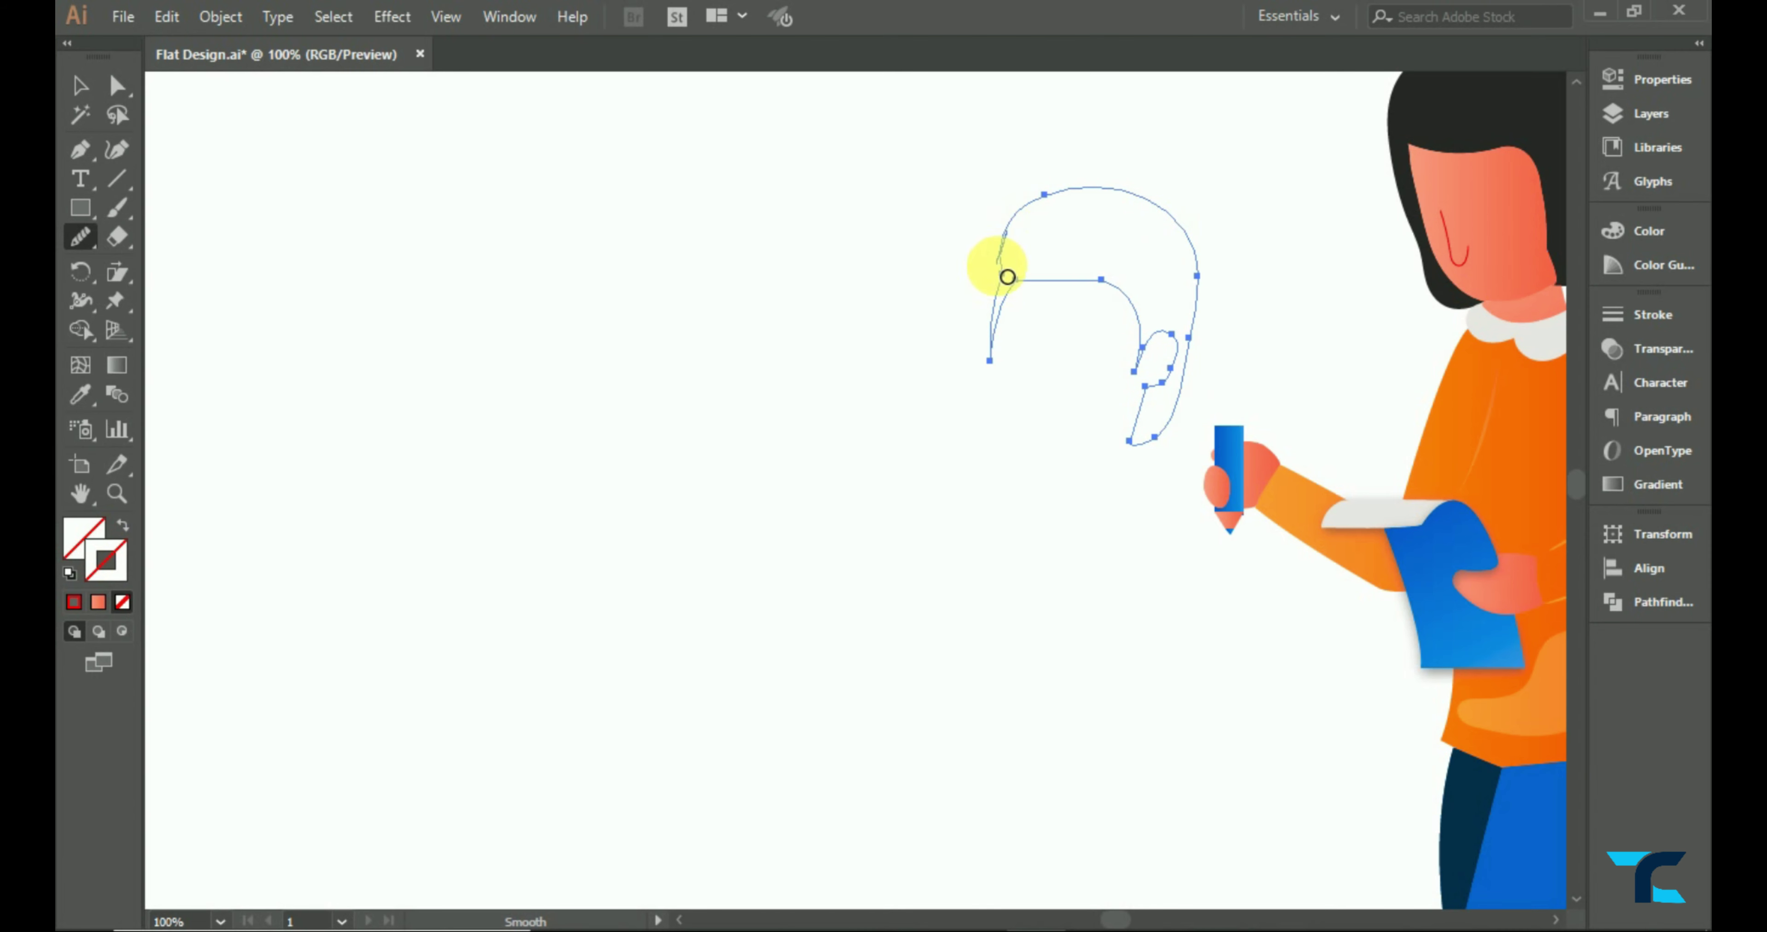
drag(1006, 277, 903, 339)
- Fill the man's hair outline with the woman's dark hair colour using the Eyedropper
click(80, 85)
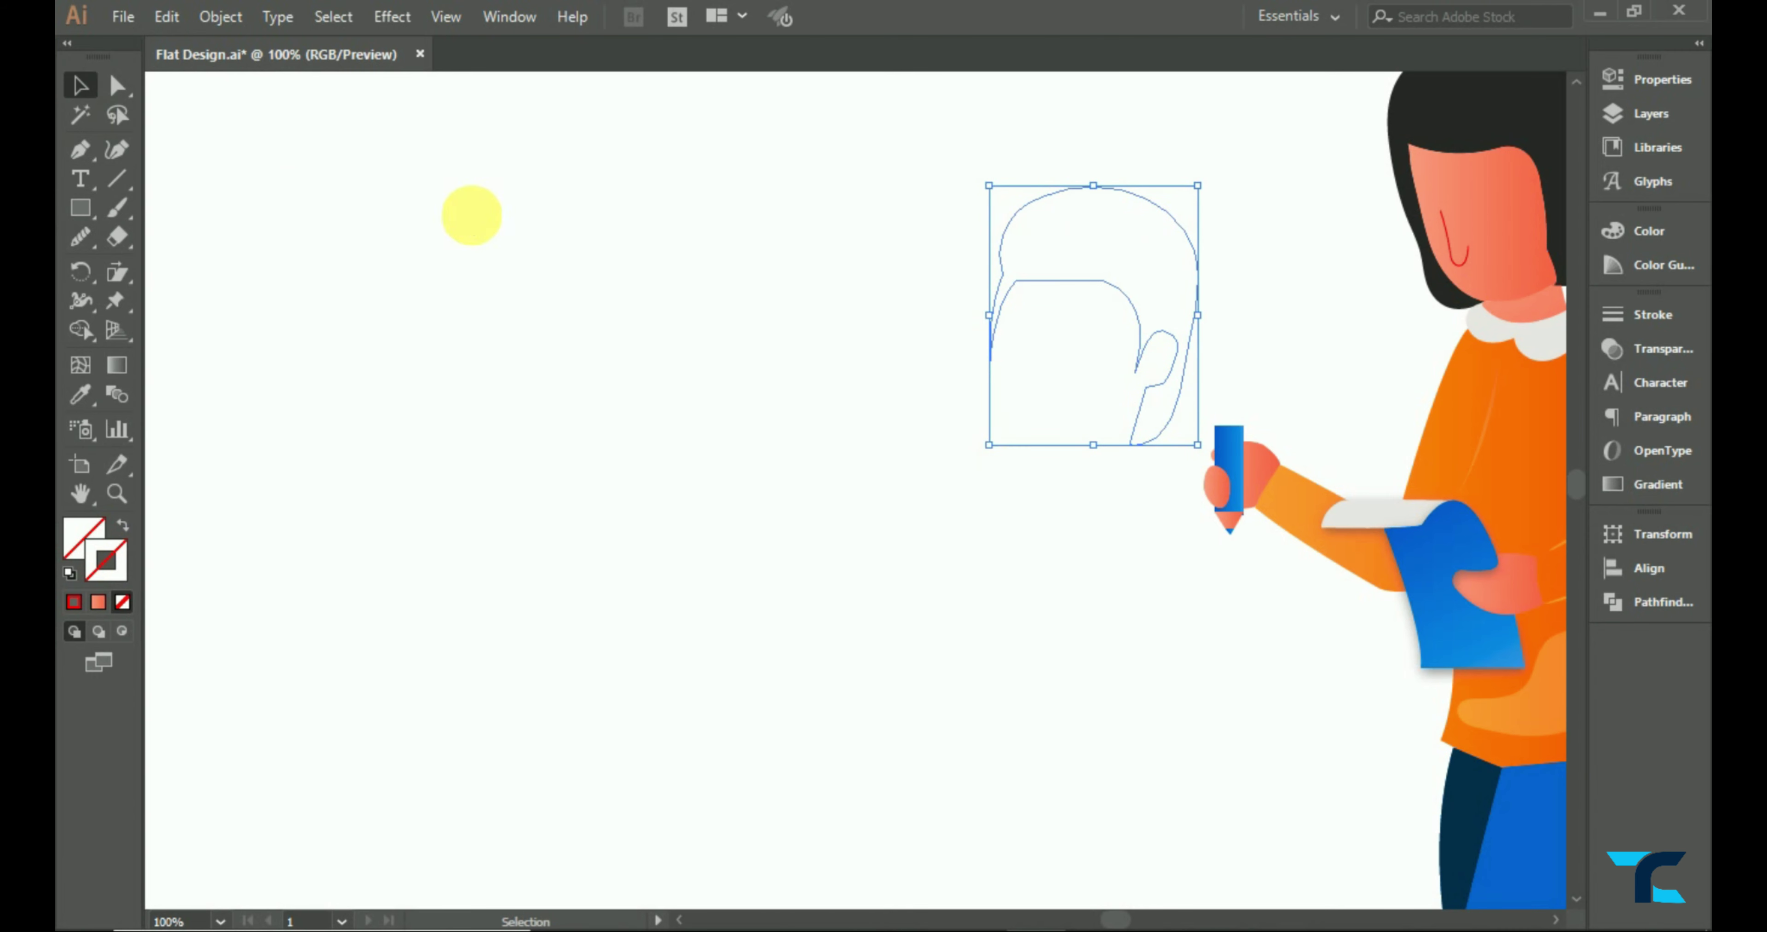
drag(957, 156, 1015, 199)
click(80, 394)
click(1385, 159)
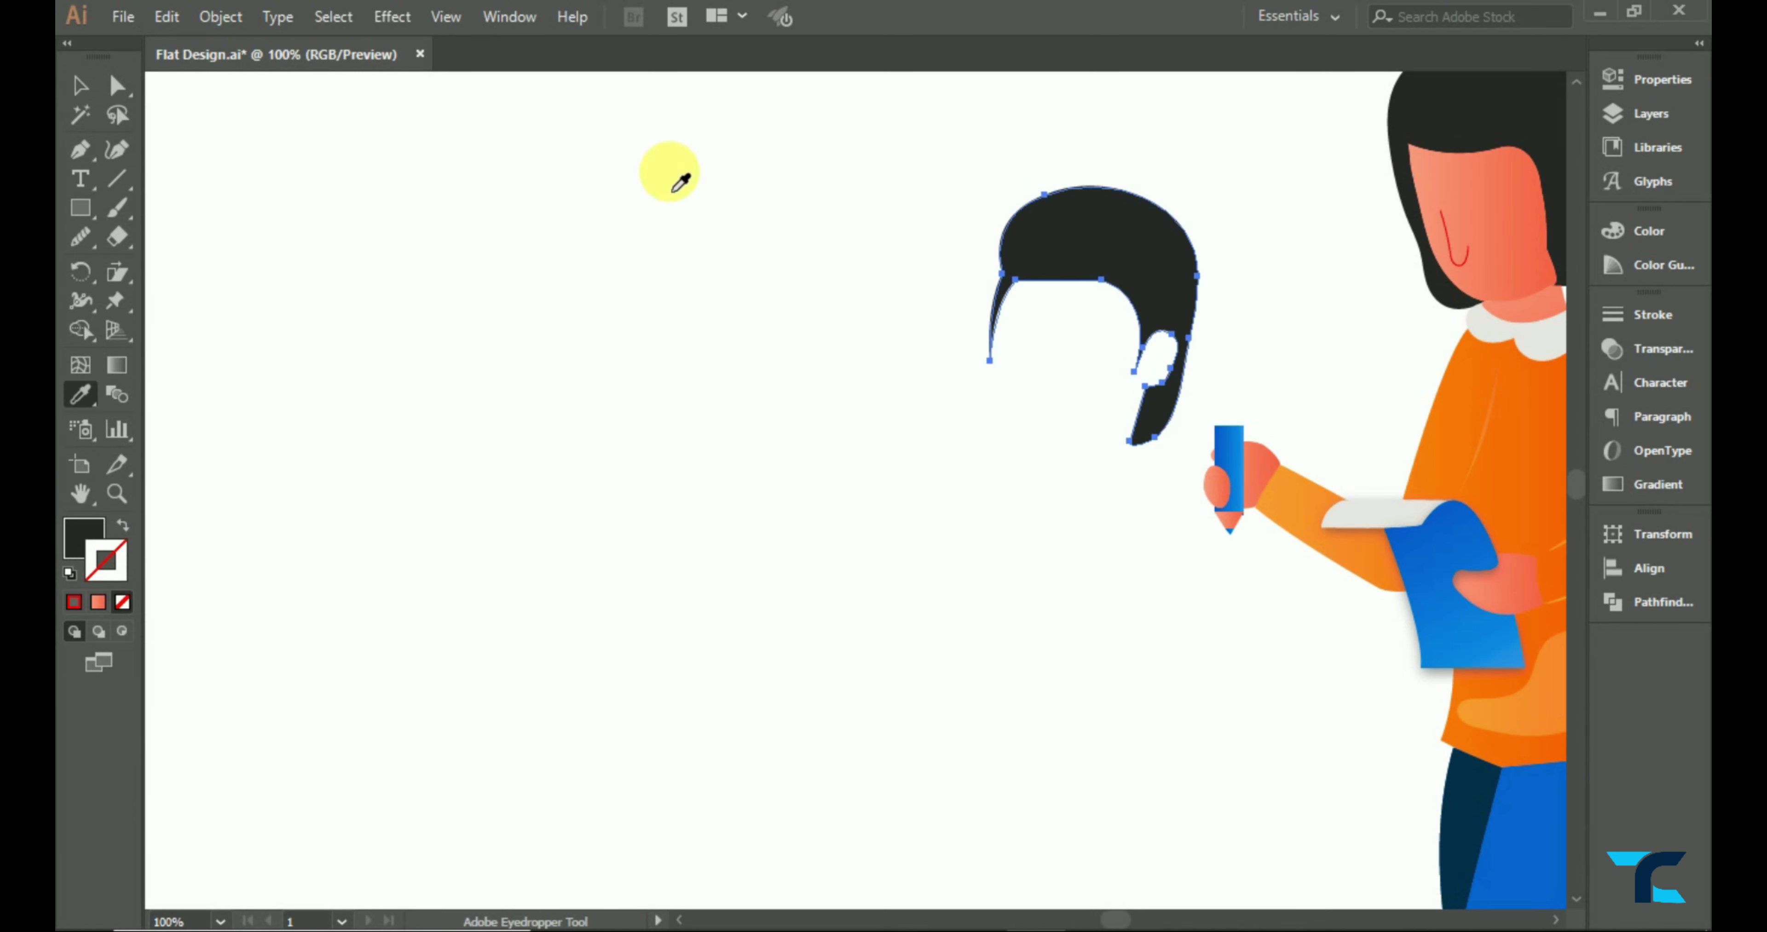
key(v)
click(1050, 368)
click(1166, 432)
click(80, 236)
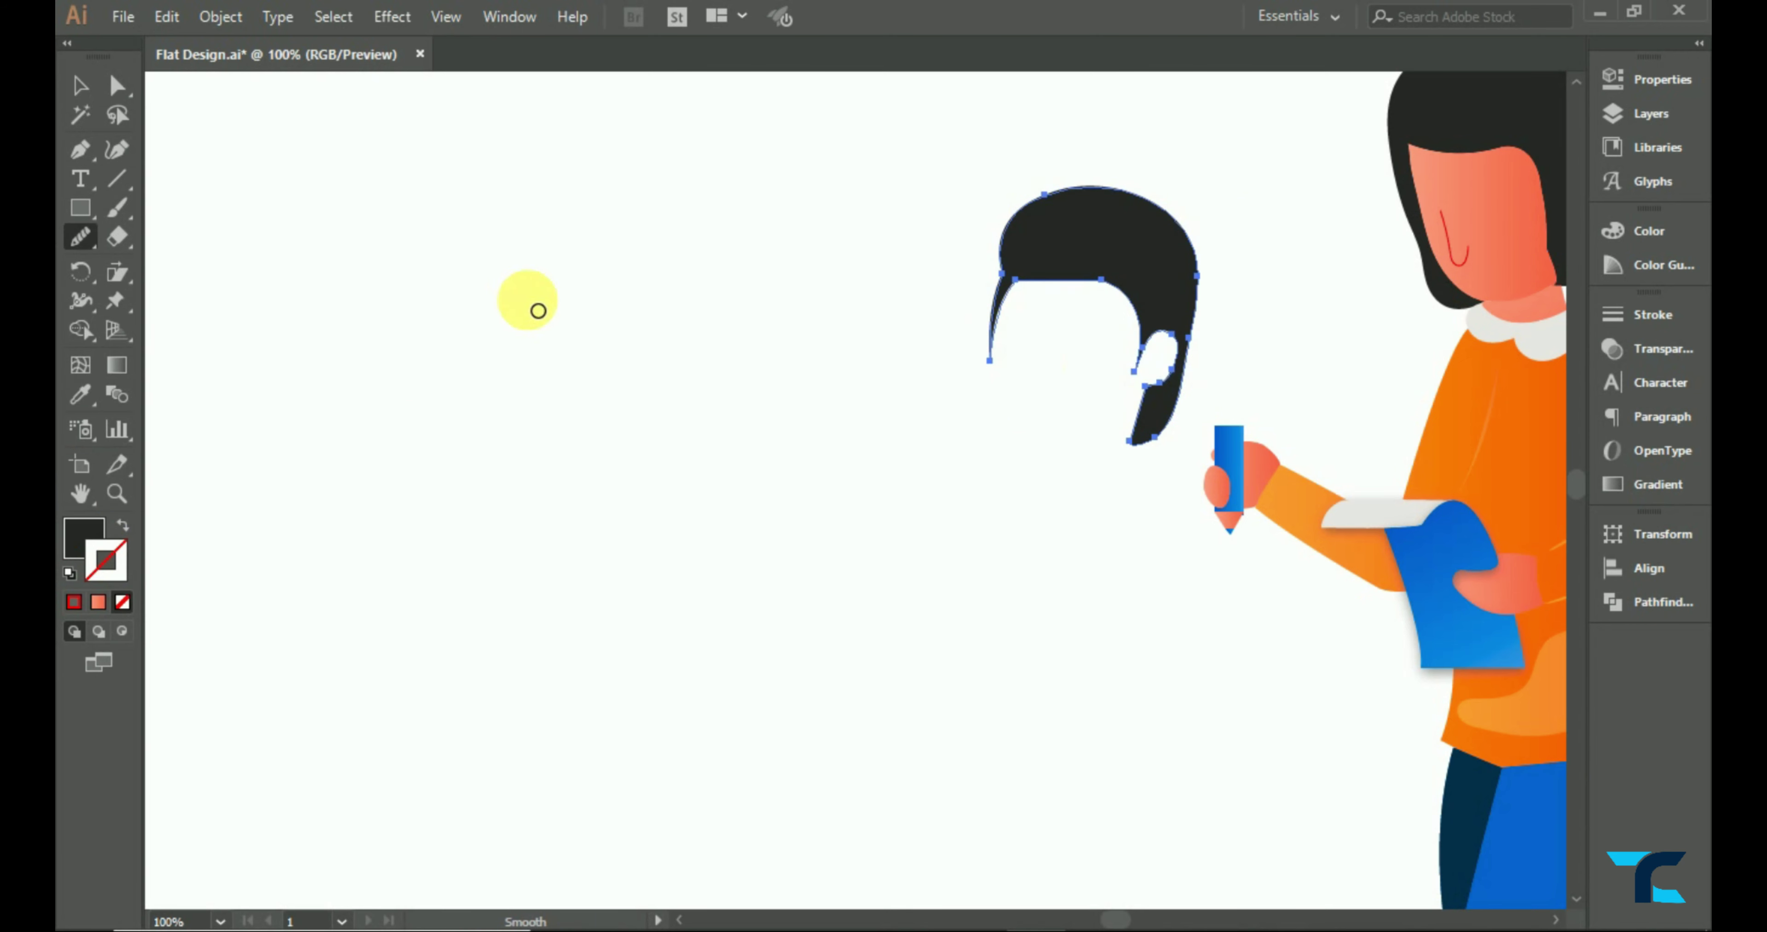
key(v)
- Draw a closed head shape with a curved jawline beneath the hair
click(516, 200)
key(ctrl+0)
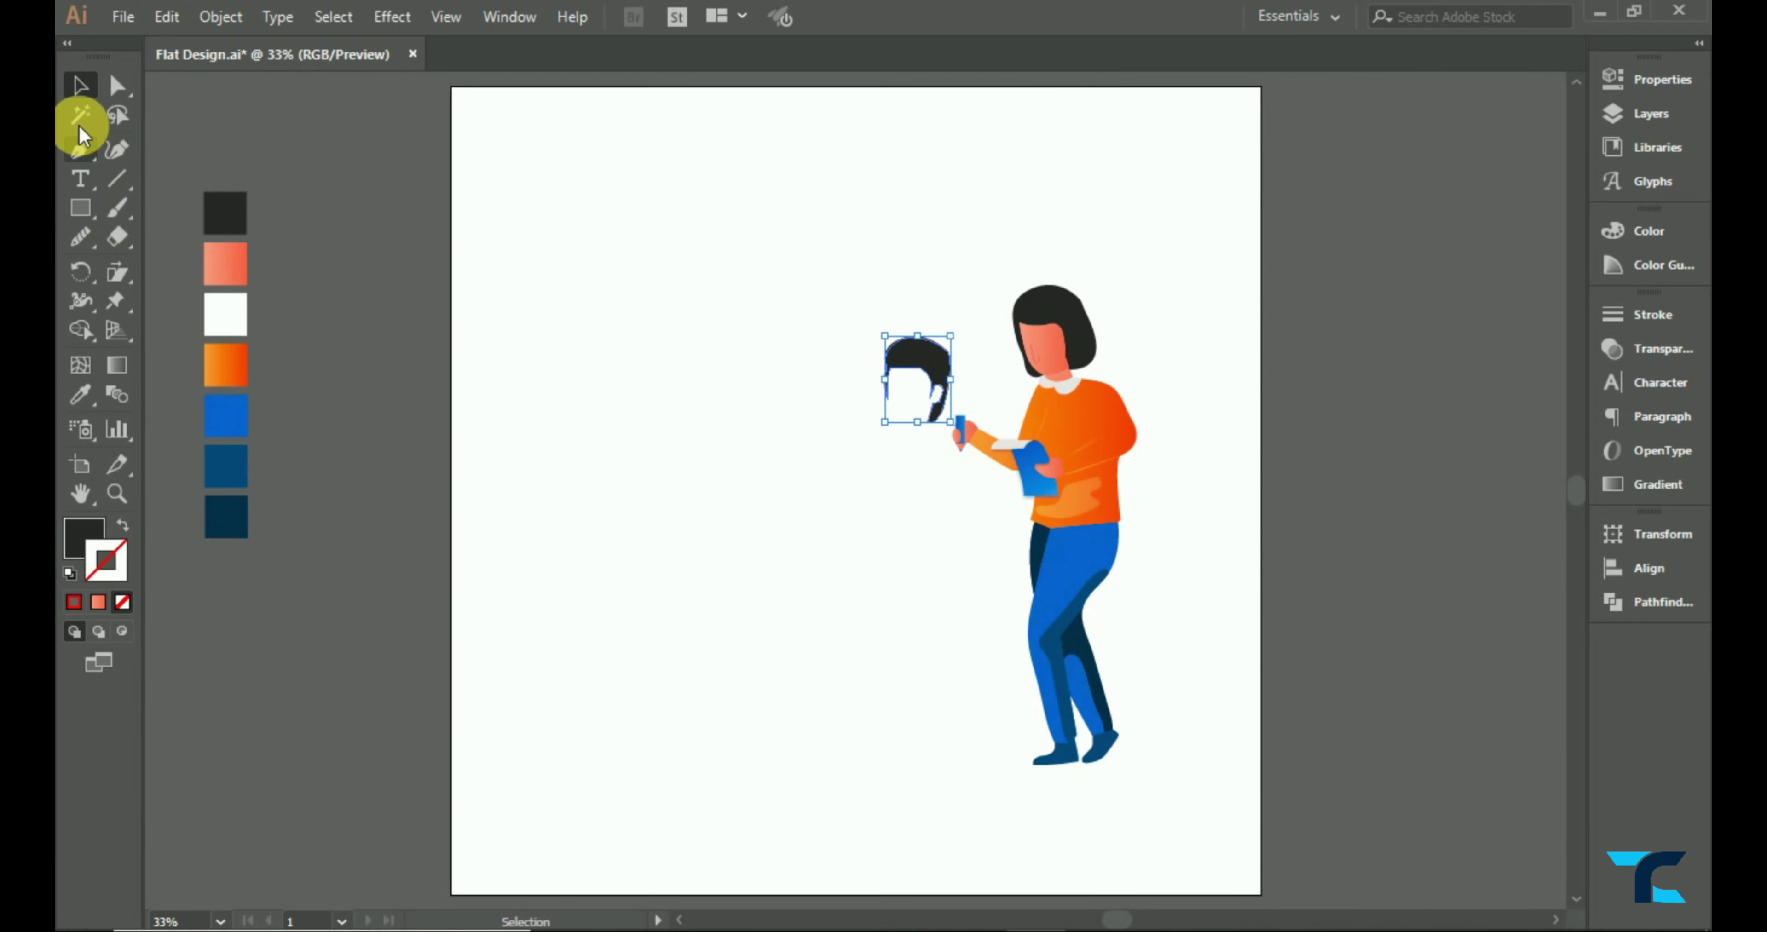
click(738, 259)
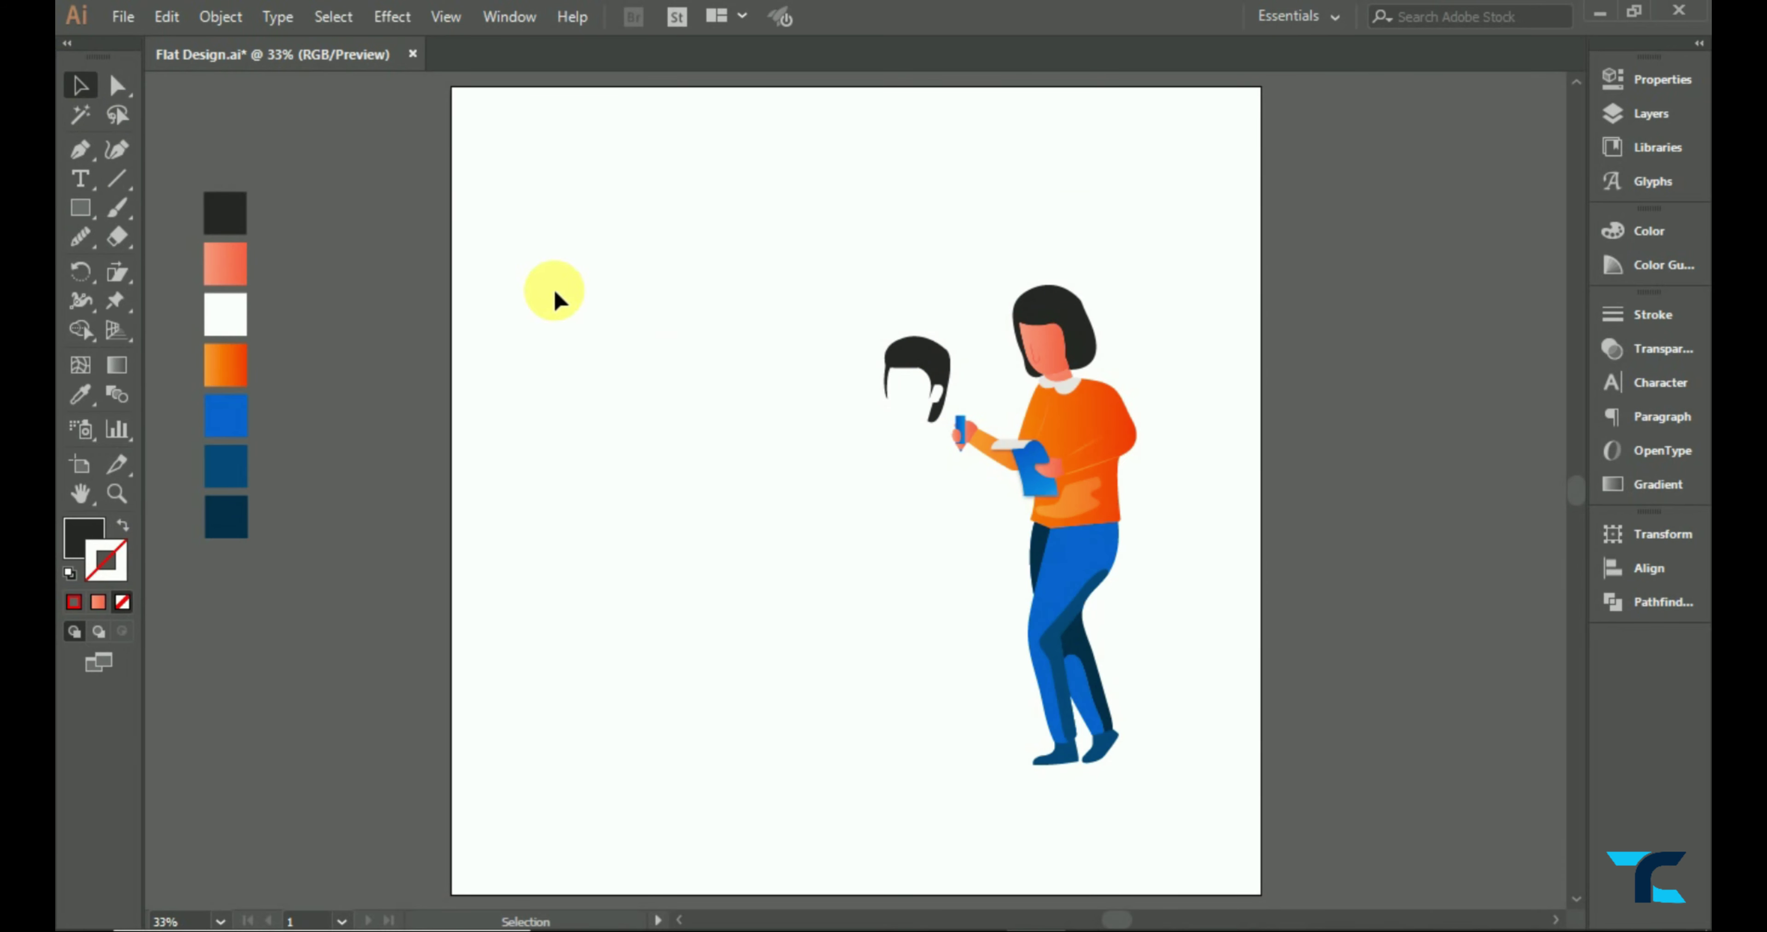
key(ctrl+1)
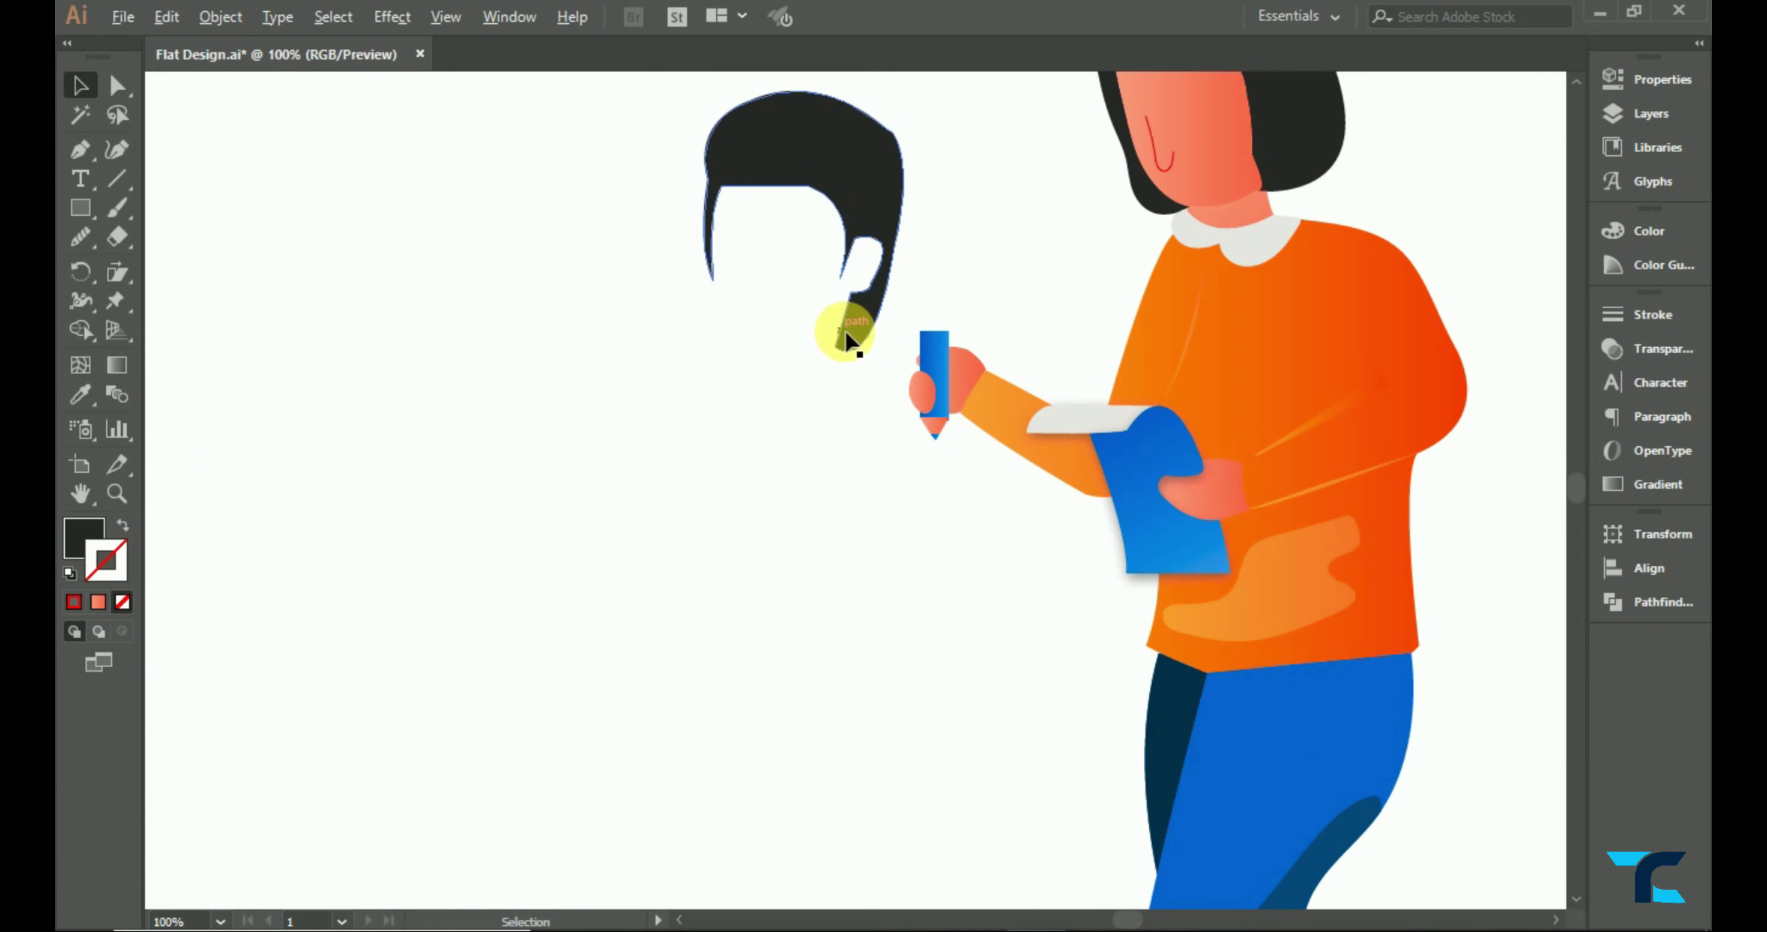
scroll(847, 338, down, 1)
click(79, 150)
click(712, 250)
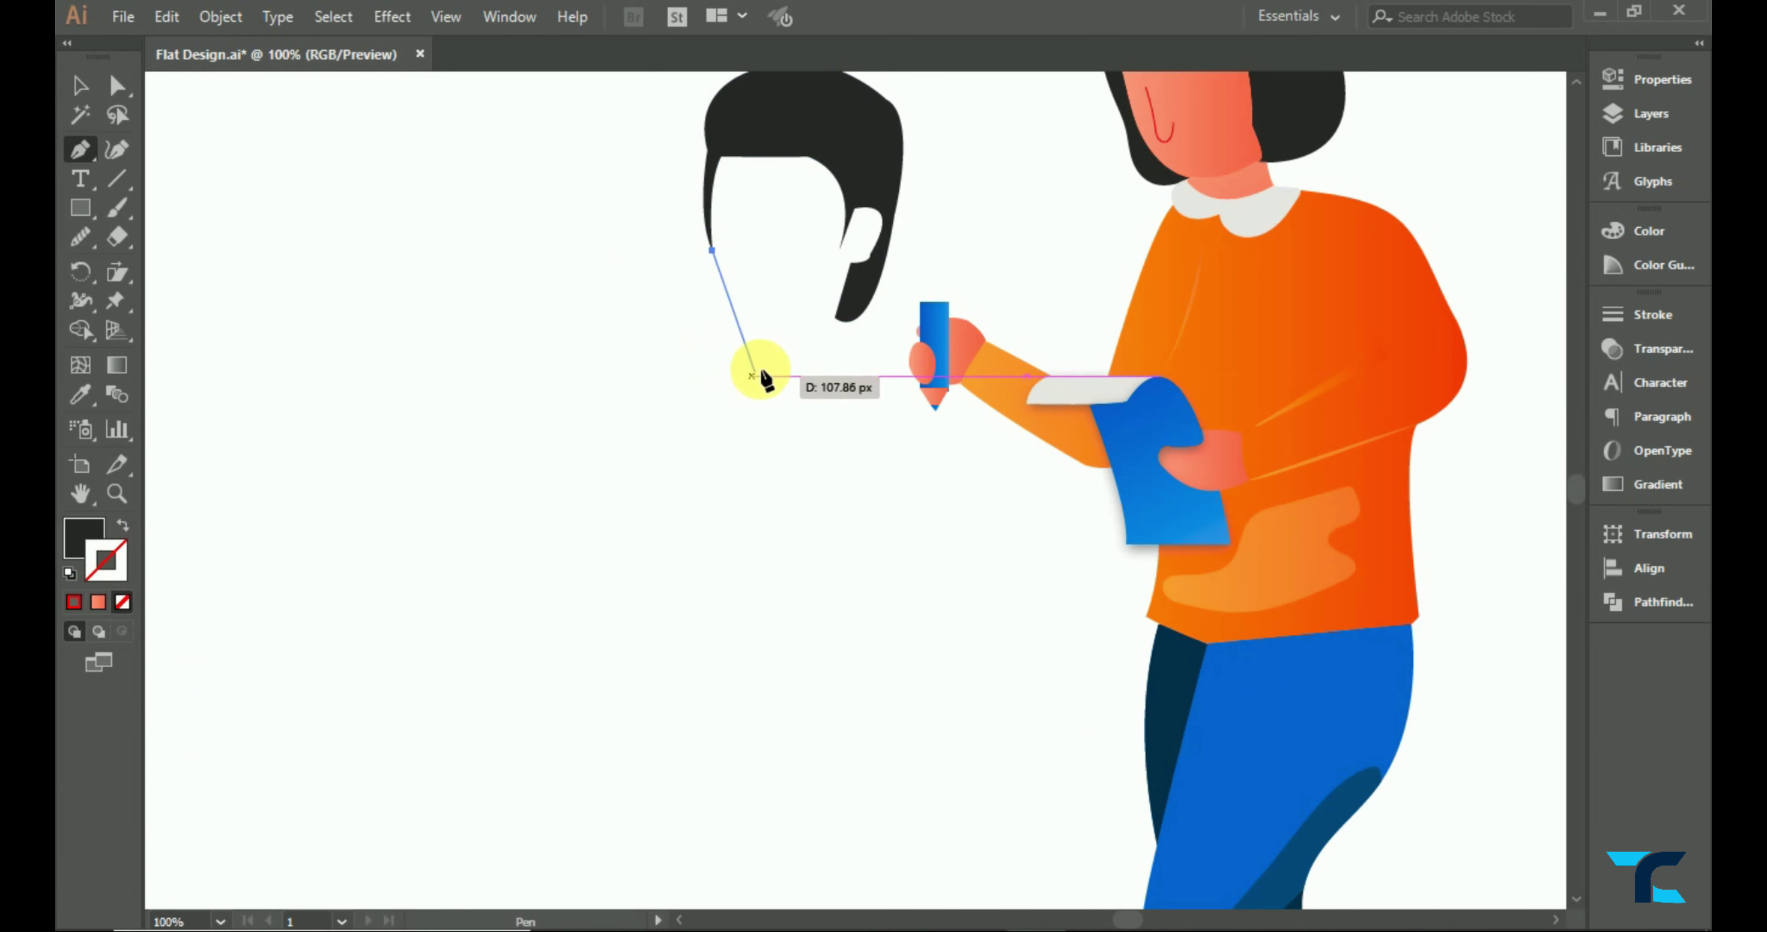
drag(949, 232, 941, 224)
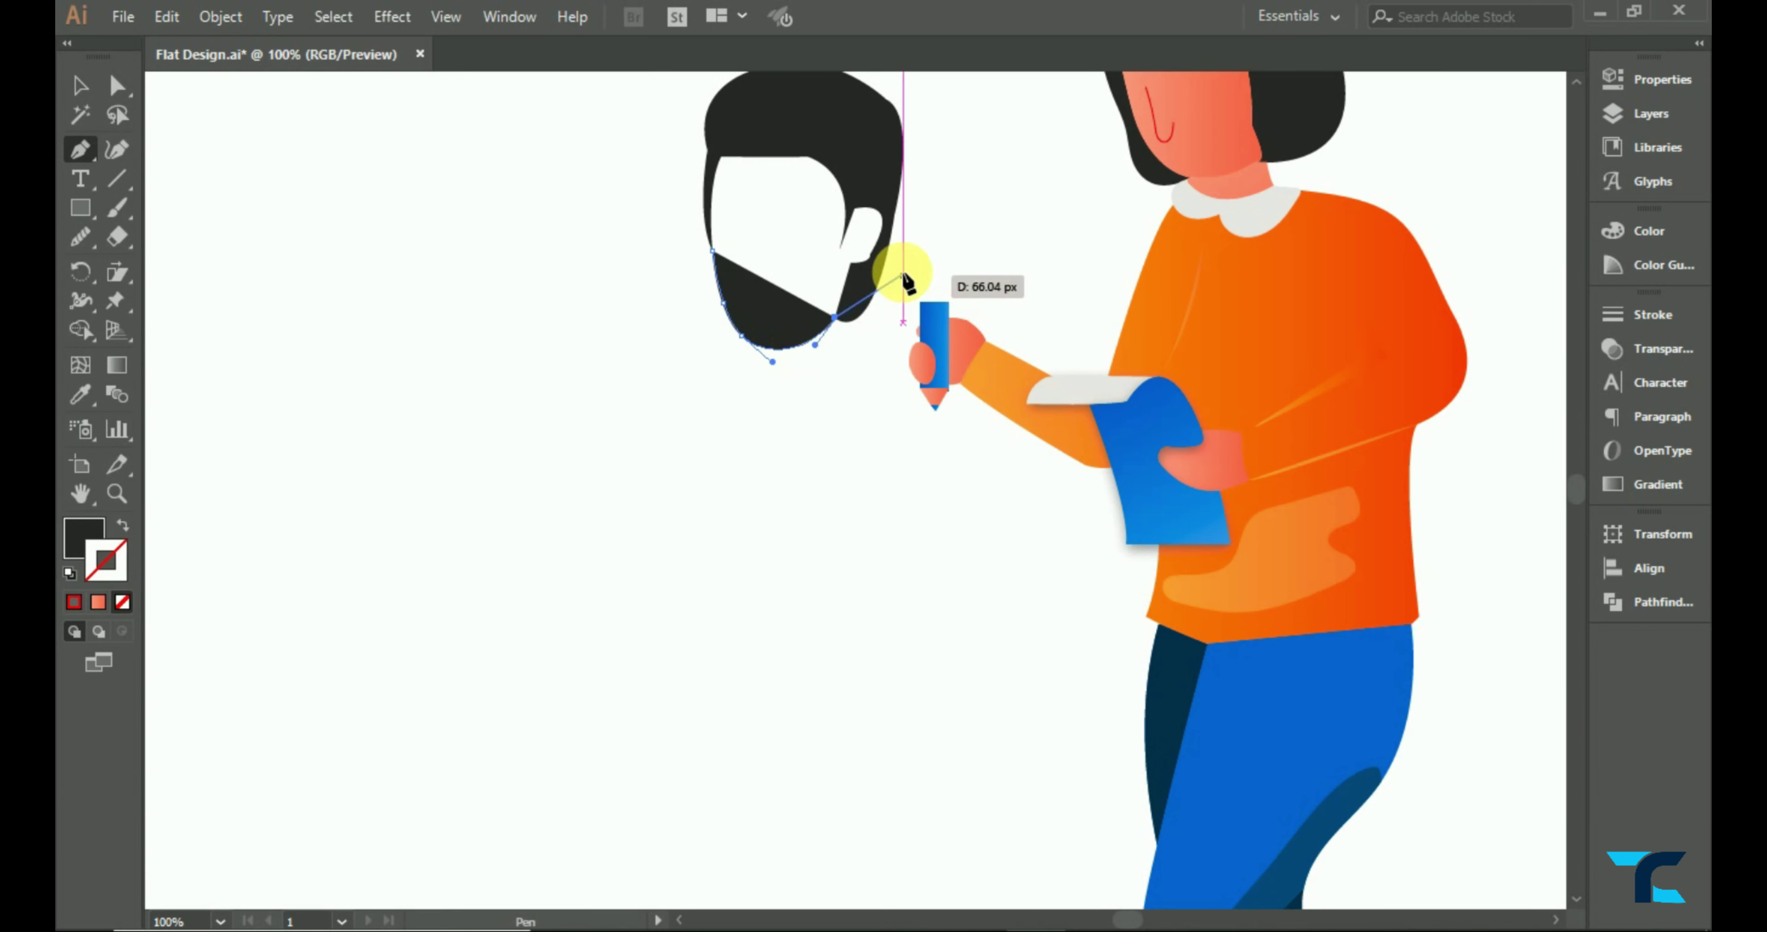
click(773, 115)
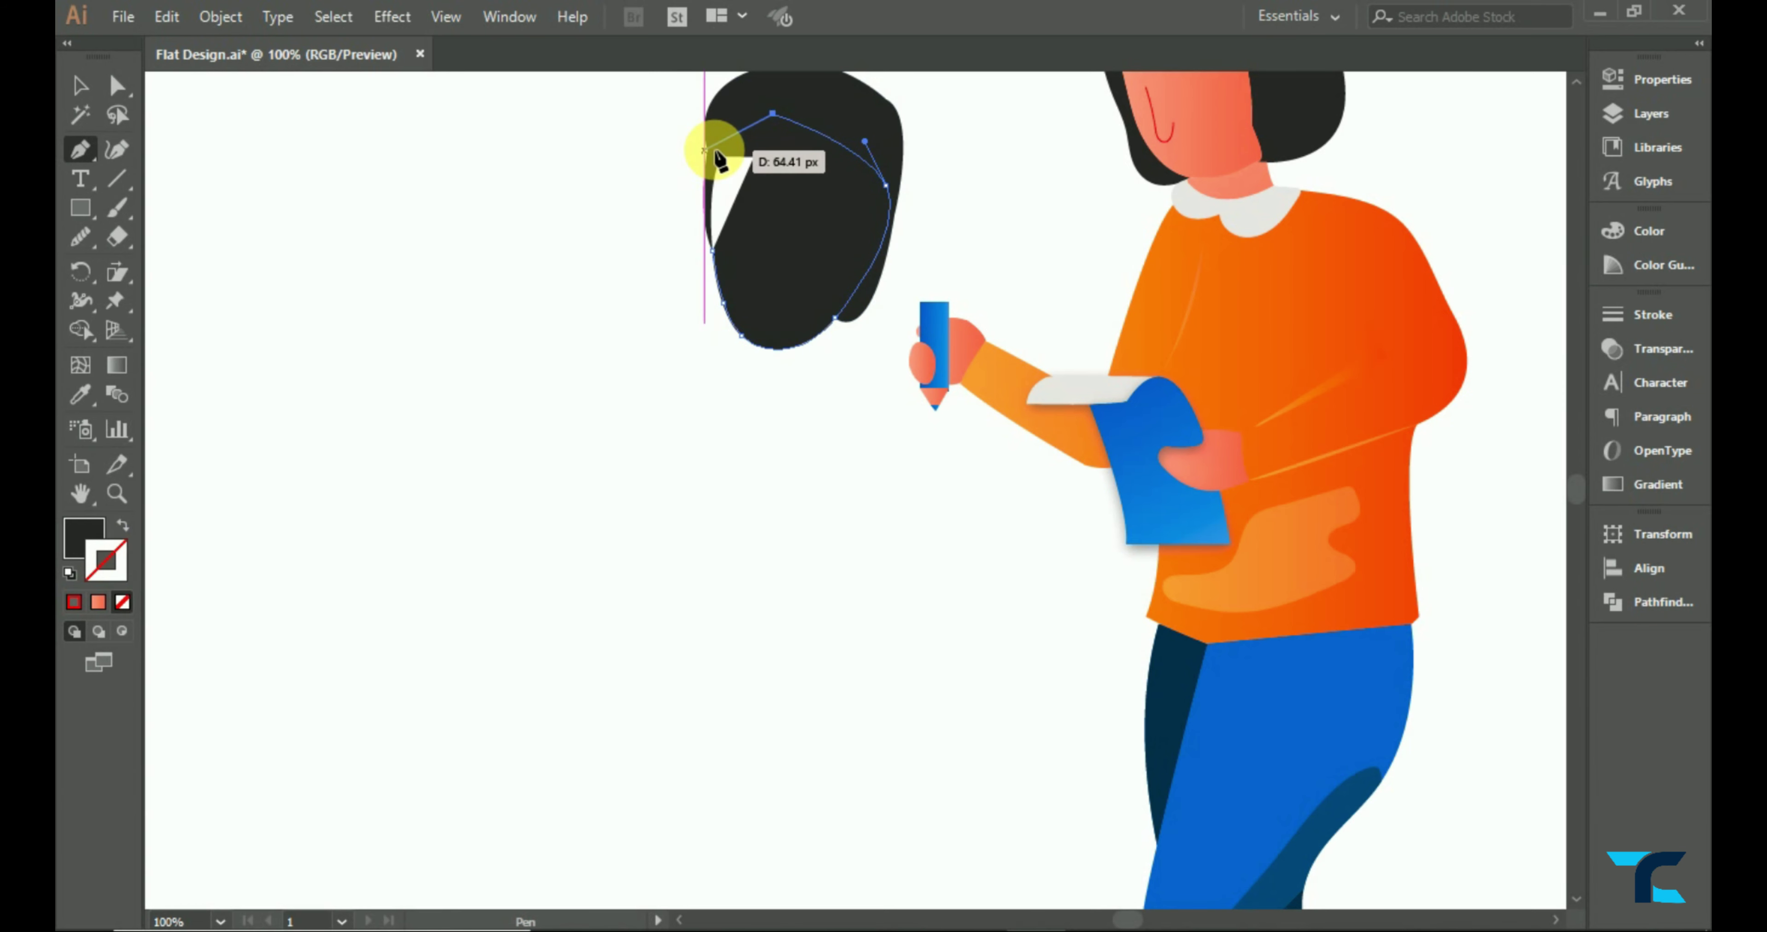
click(702, 149)
click(662, 223)
click(711, 250)
scroll(714, 264, up, 3)
- Merge the upper hair regions into one dark shape with Shape Builder
key(v)
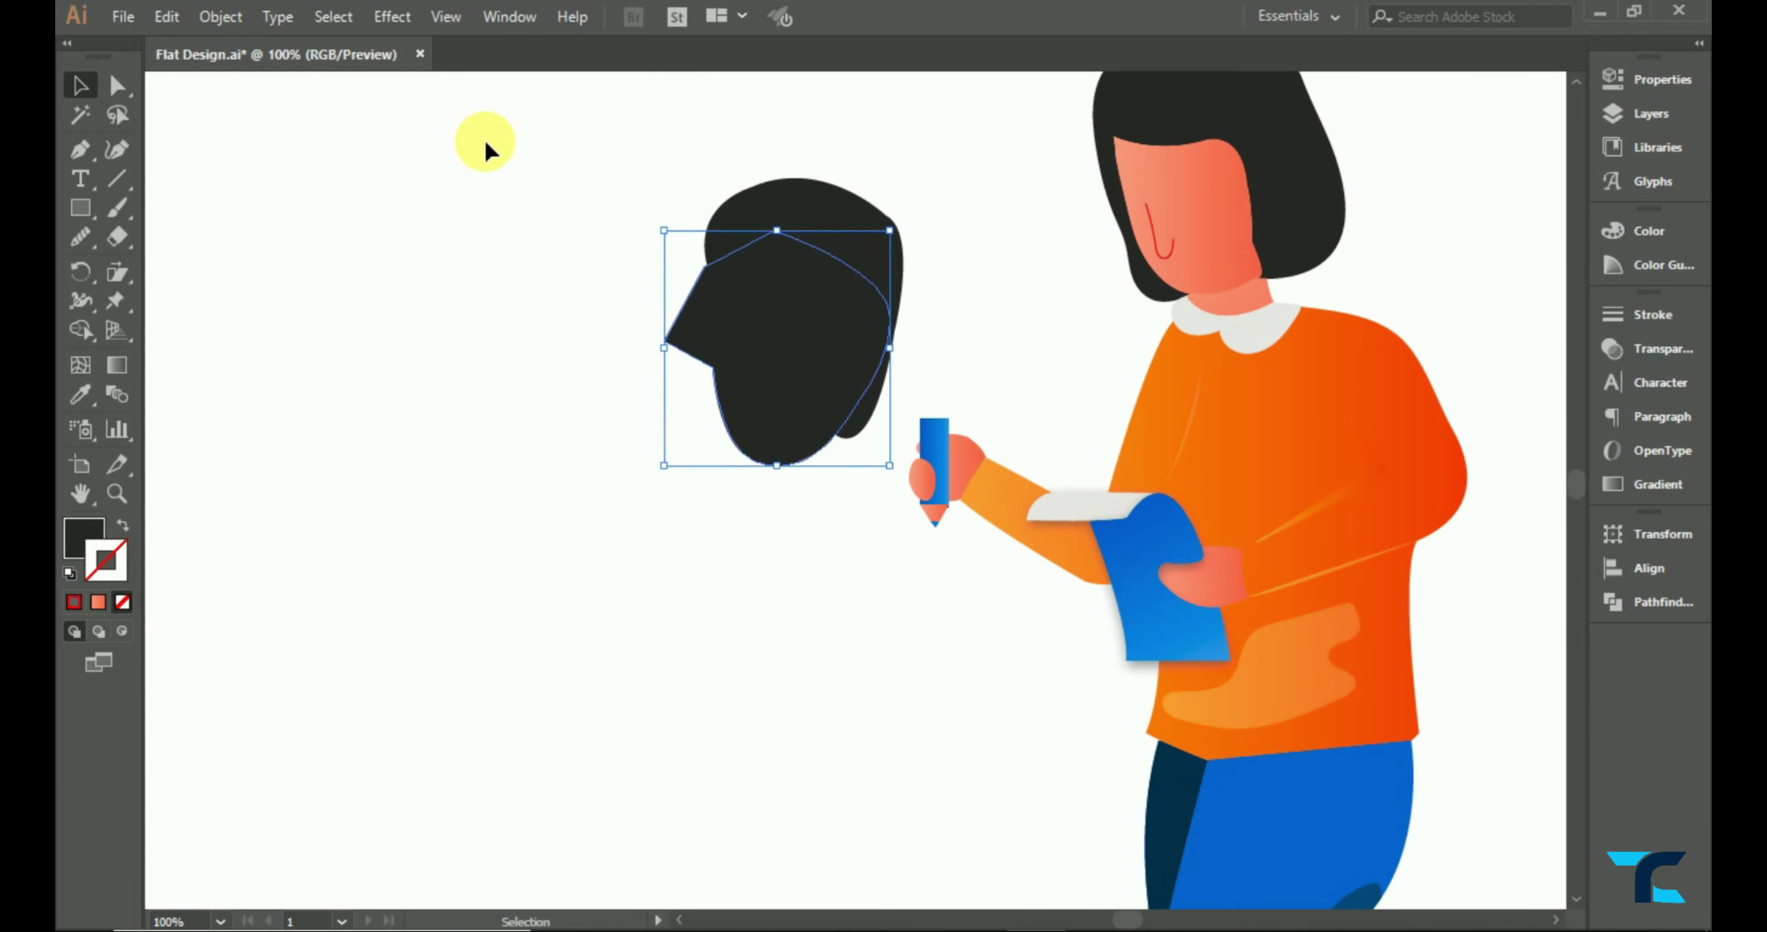
click(78, 303)
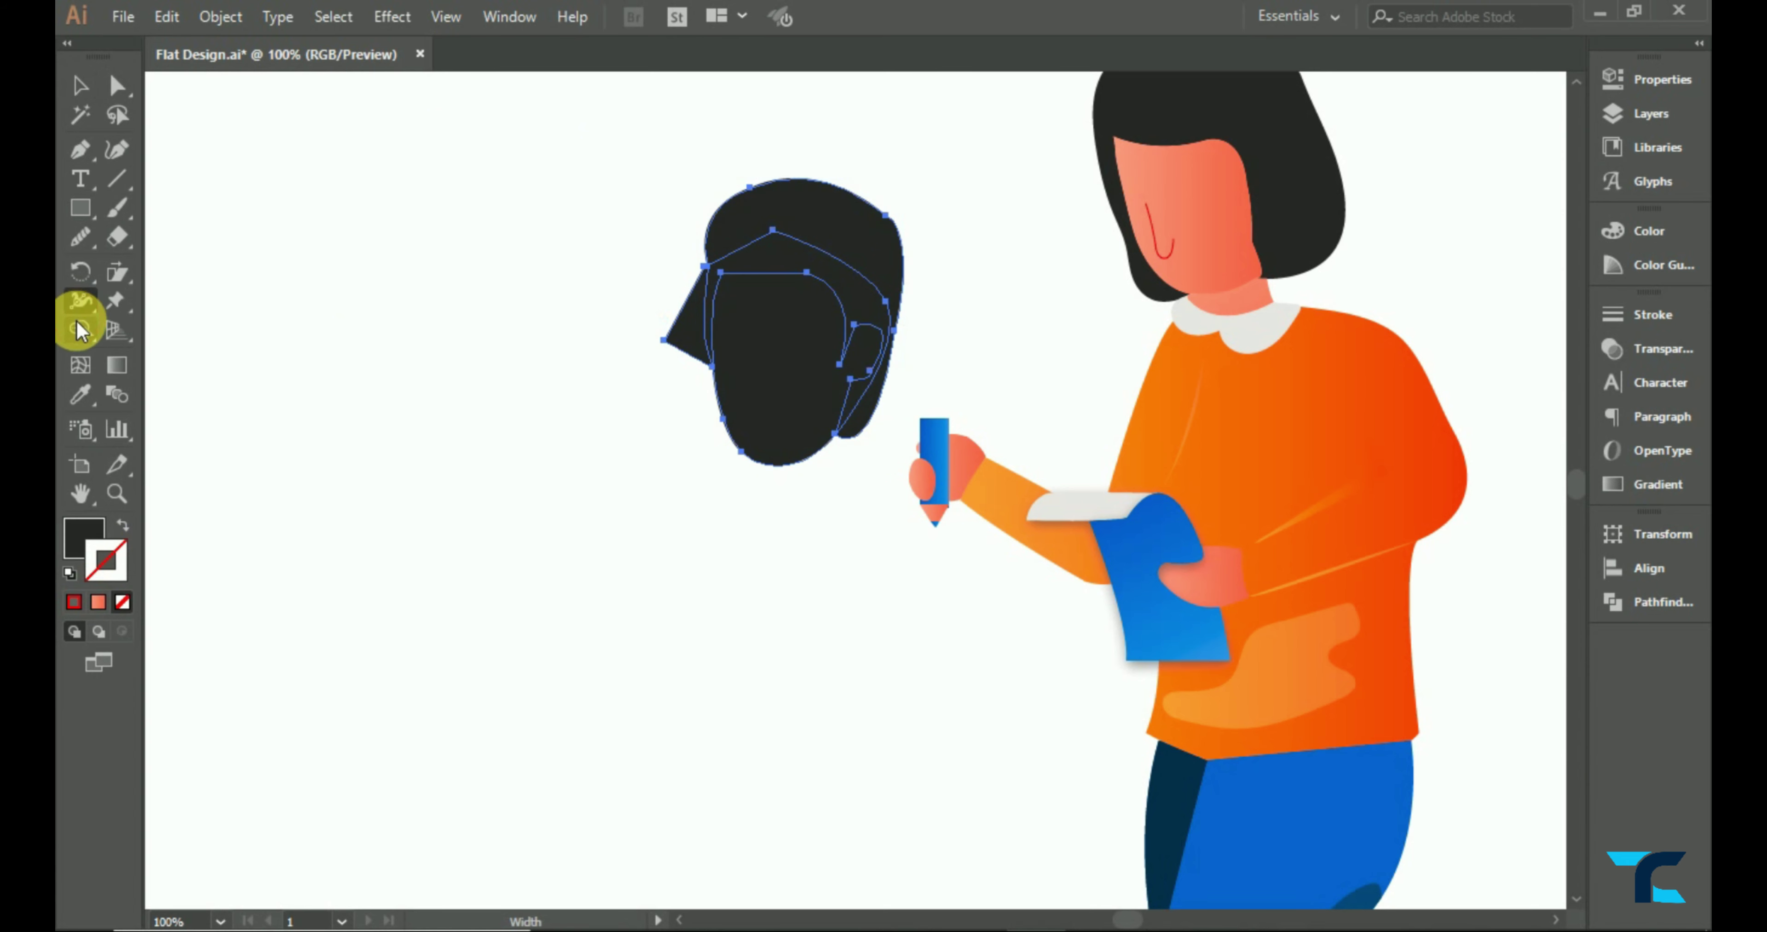
alt+click(668, 312)
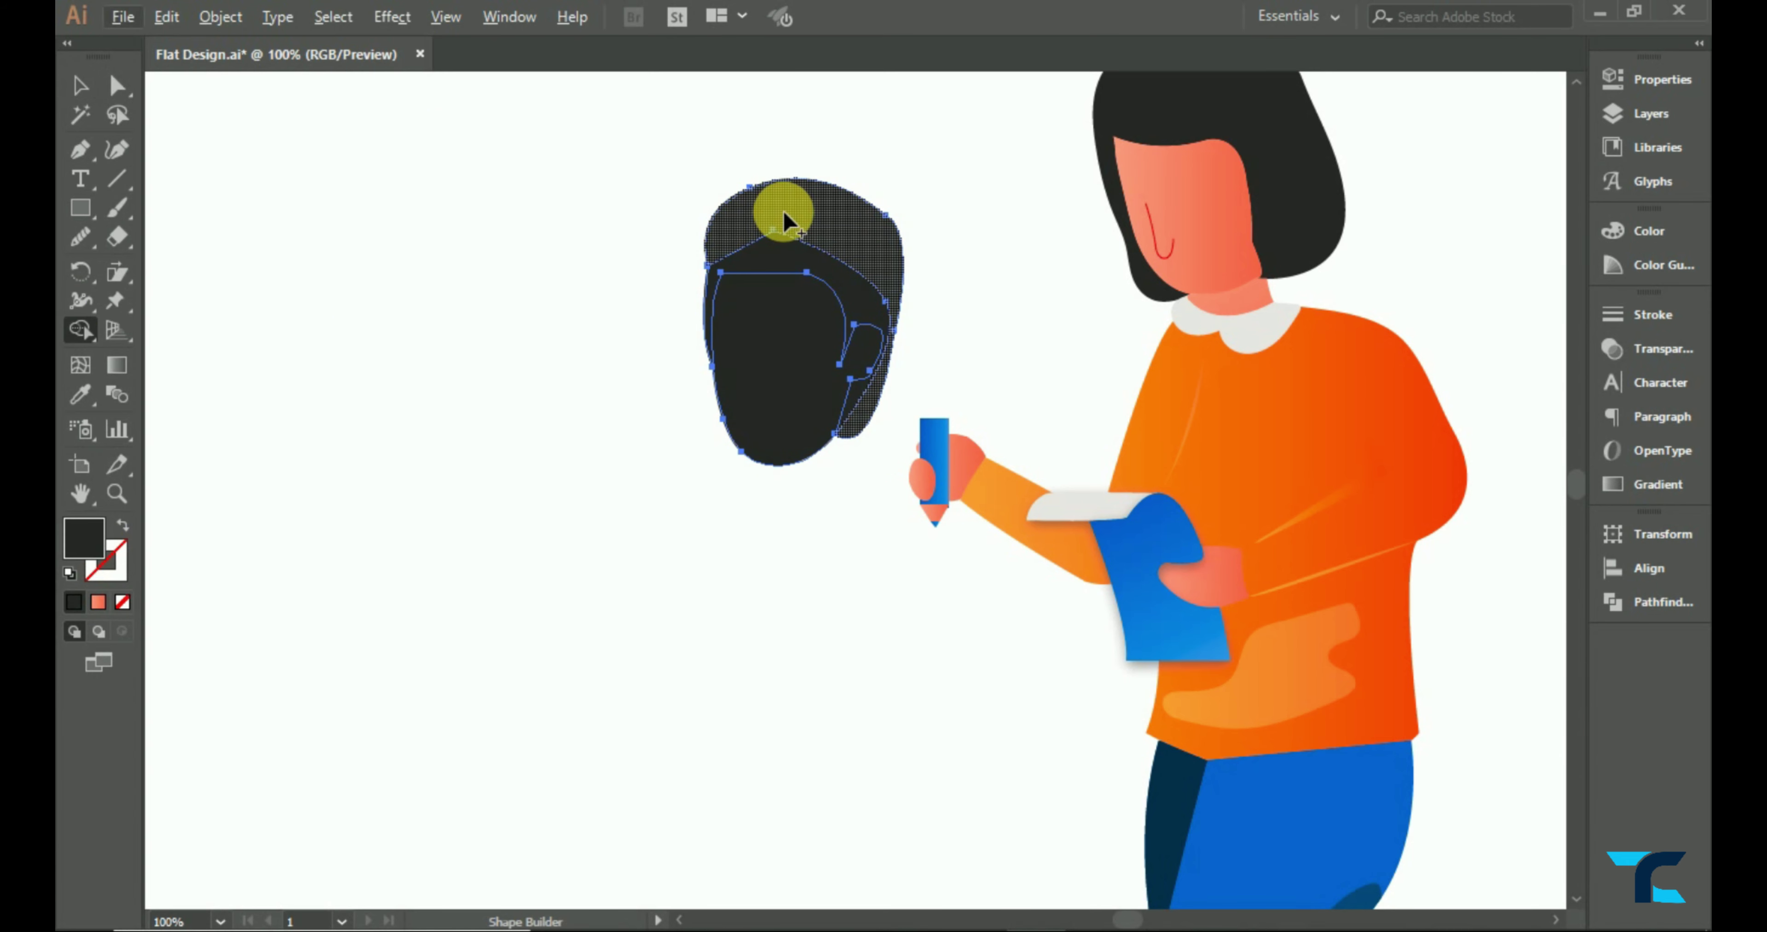
drag(784, 213, 804, 242)
click(80, 115)
click(317, 265)
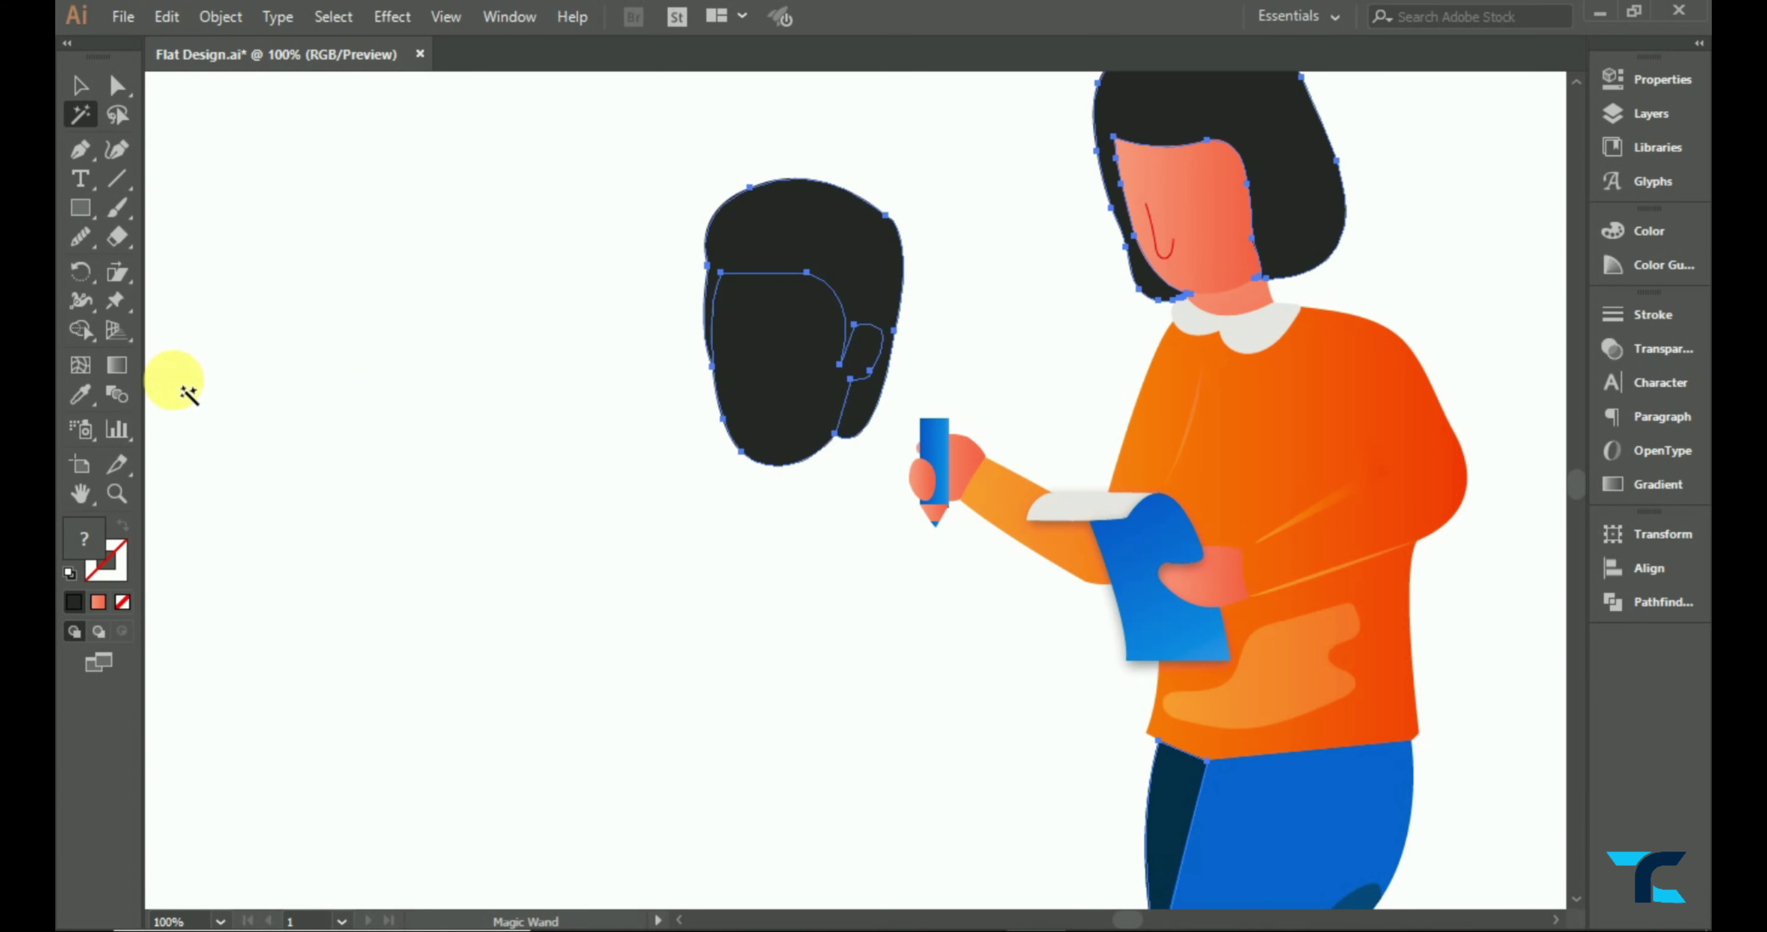
- Give the man's face the woman's peach skin gradient via the Eyedropper
click(80, 394)
key(v)
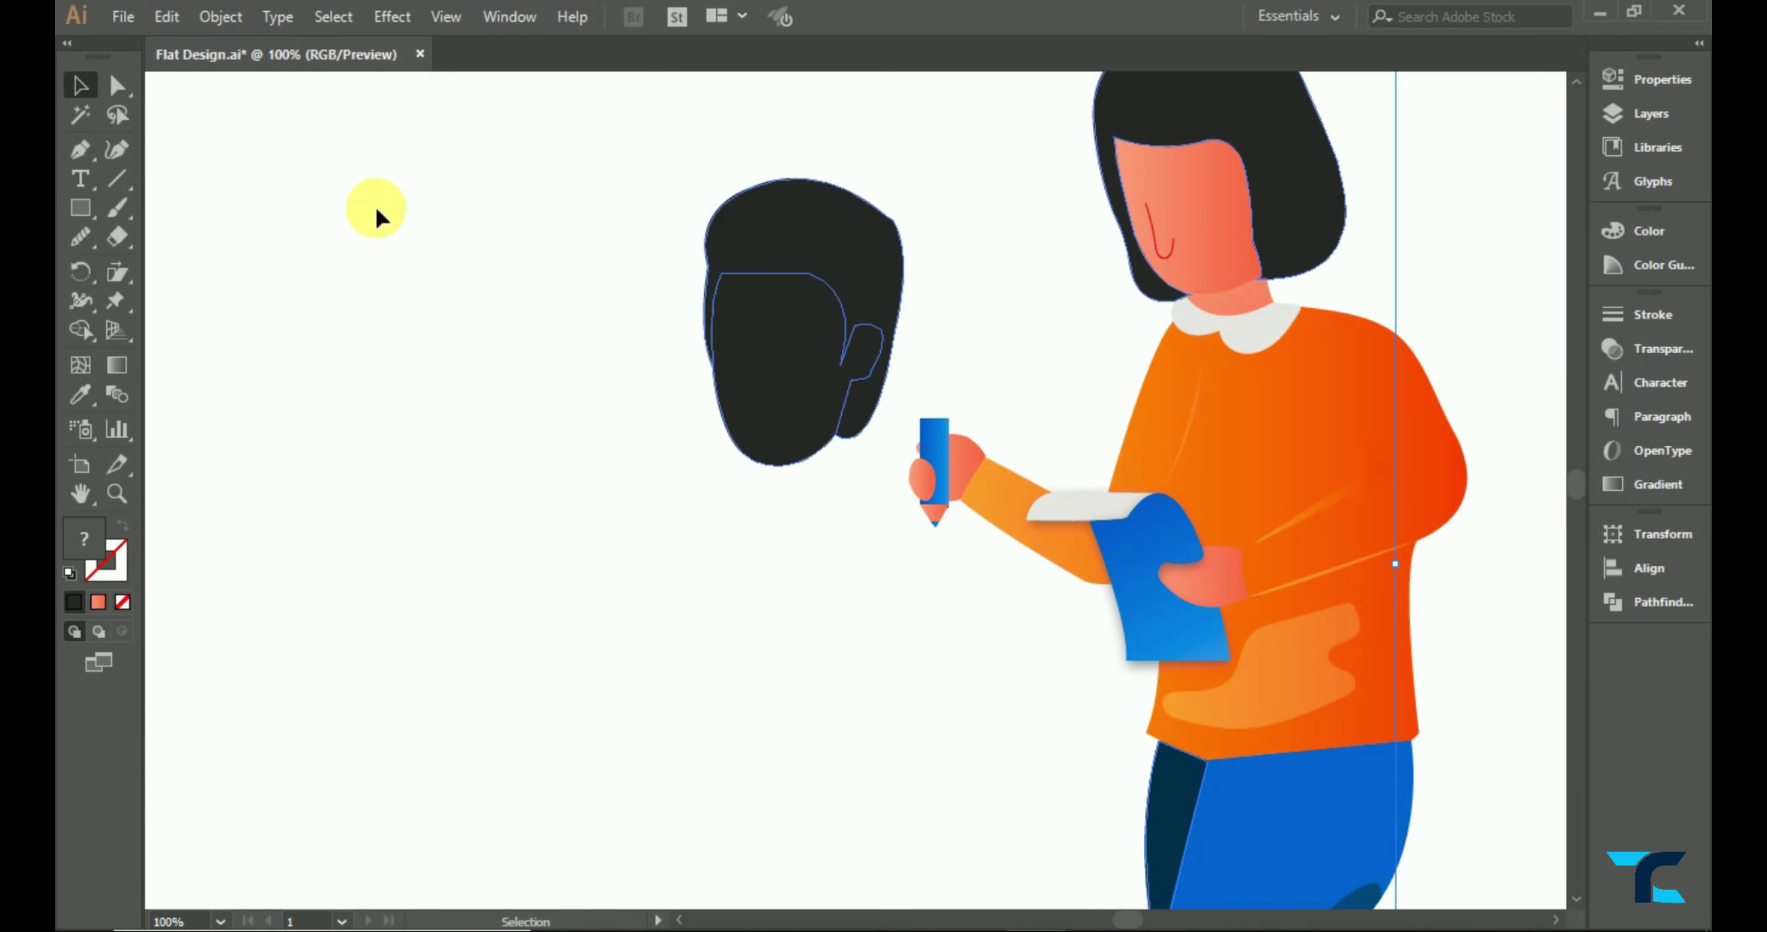
click(746, 284)
click(80, 394)
click(1129, 175)
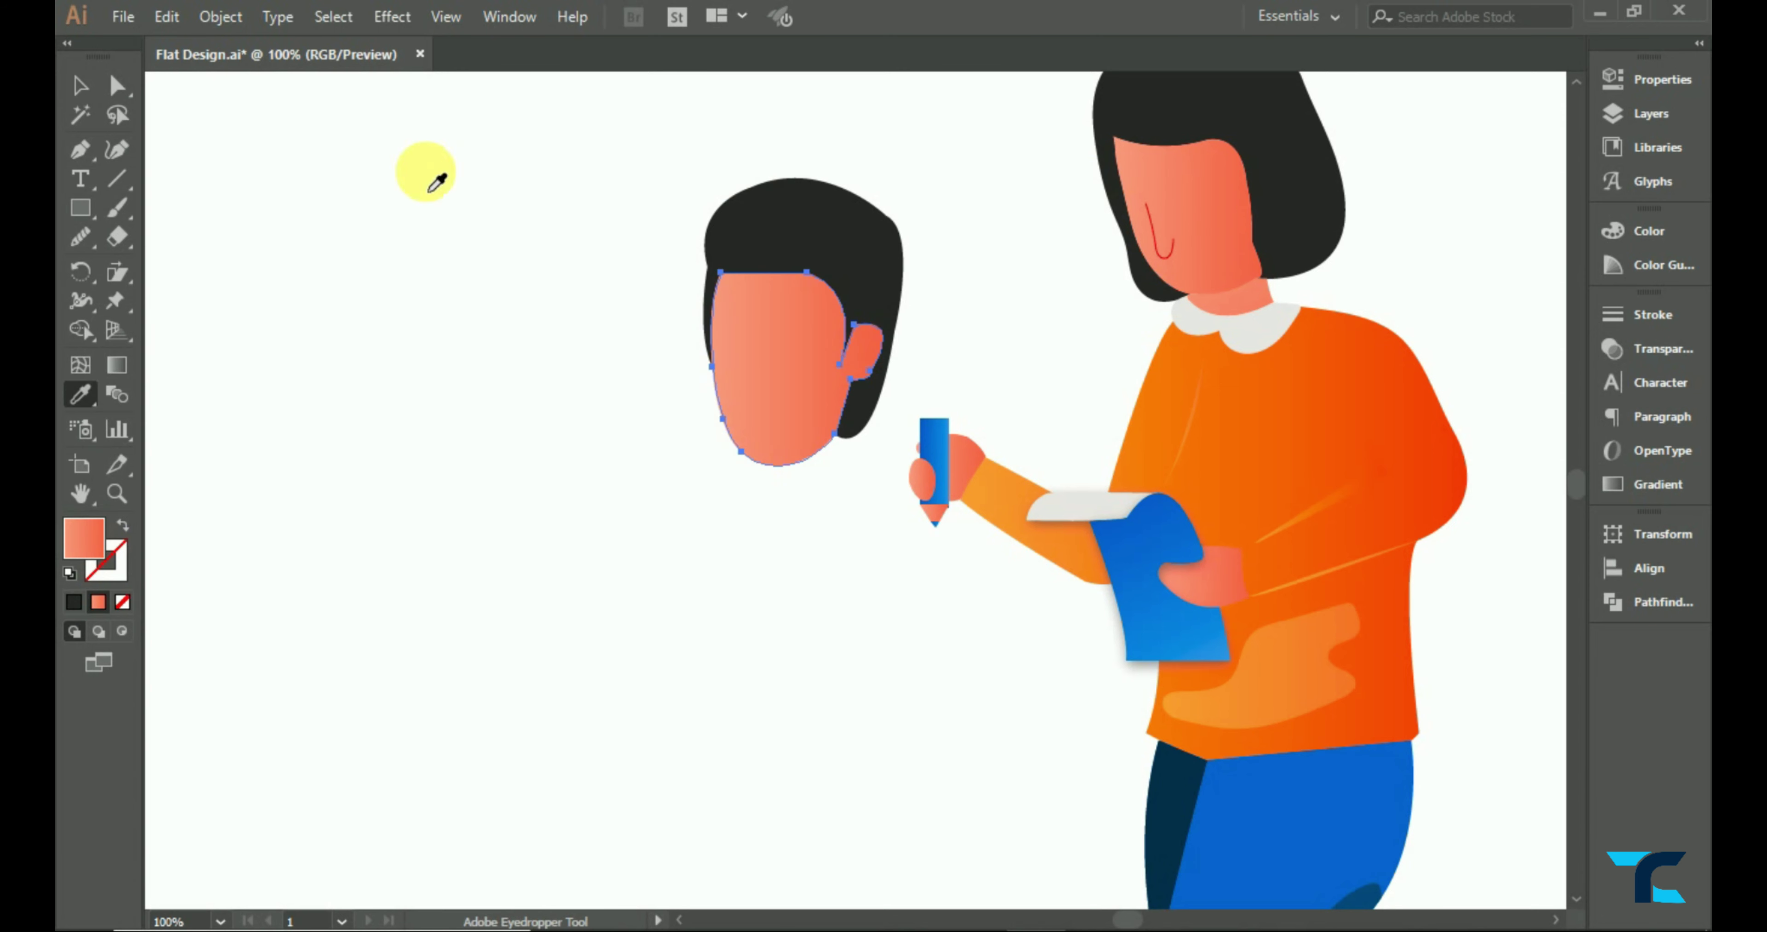
key(v)
click(447, 235)
- Smooth the hair edge around the ear and zoom in on the head
click(741, 220)
key(n)
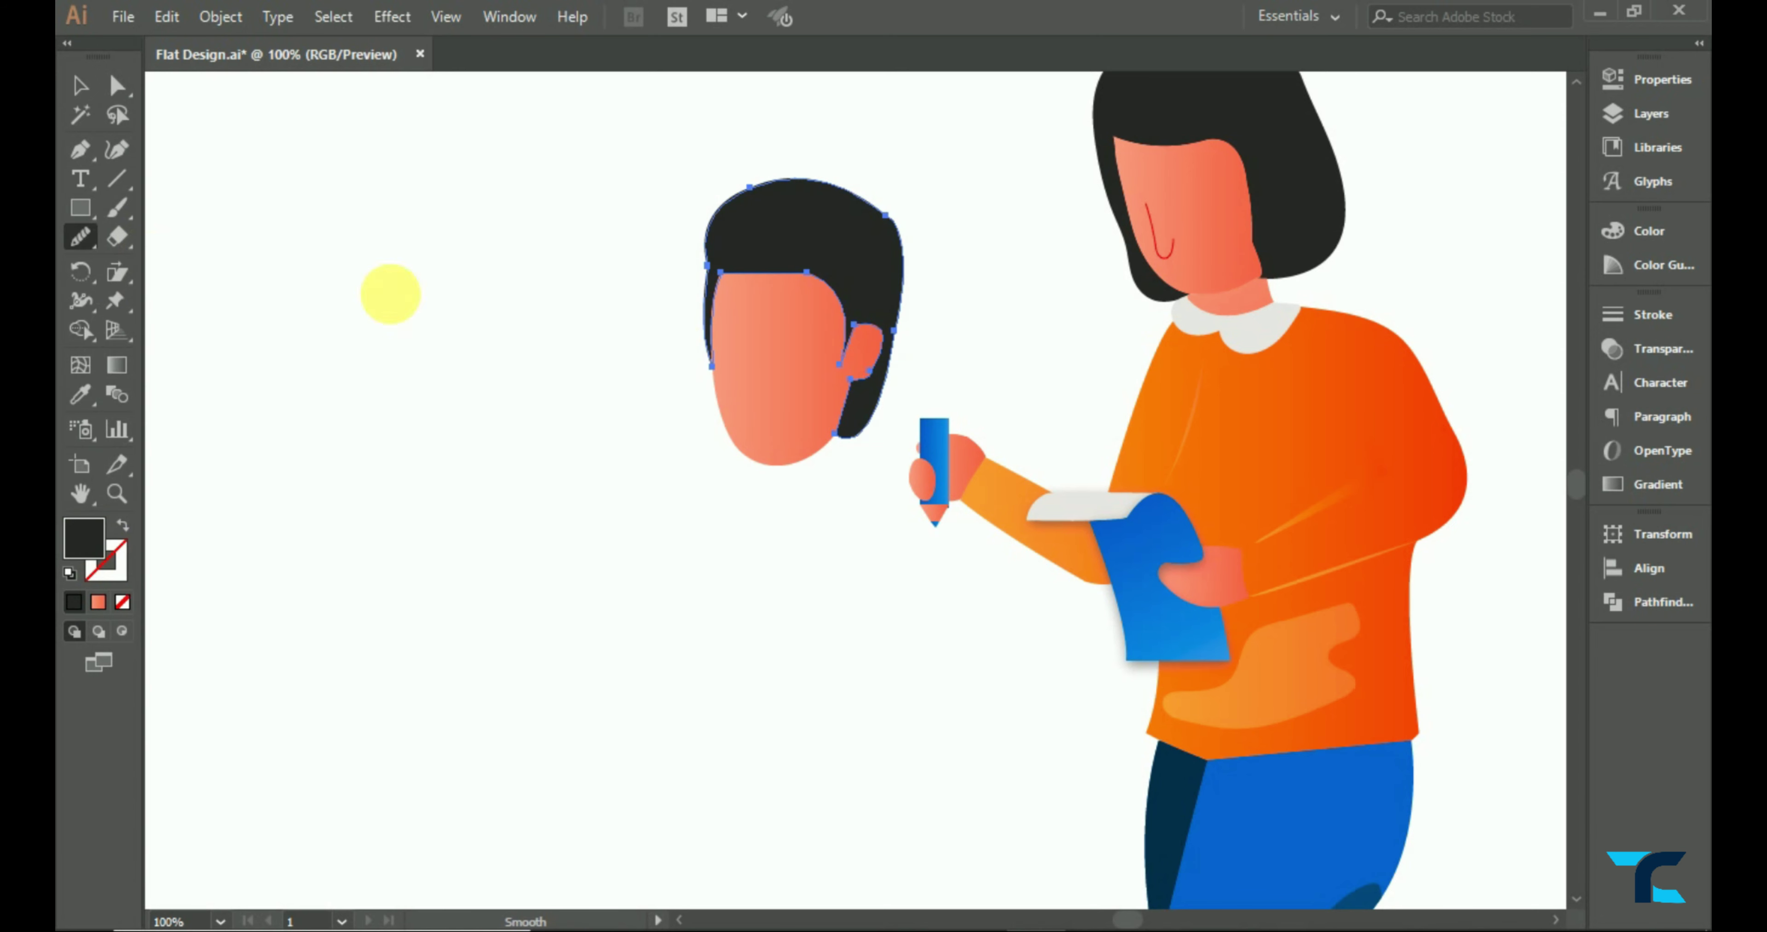
mouse_move(893, 380)
mouse_down()
mouse_move(872, 348)
mouse_move(856, 383)
mouse_up()
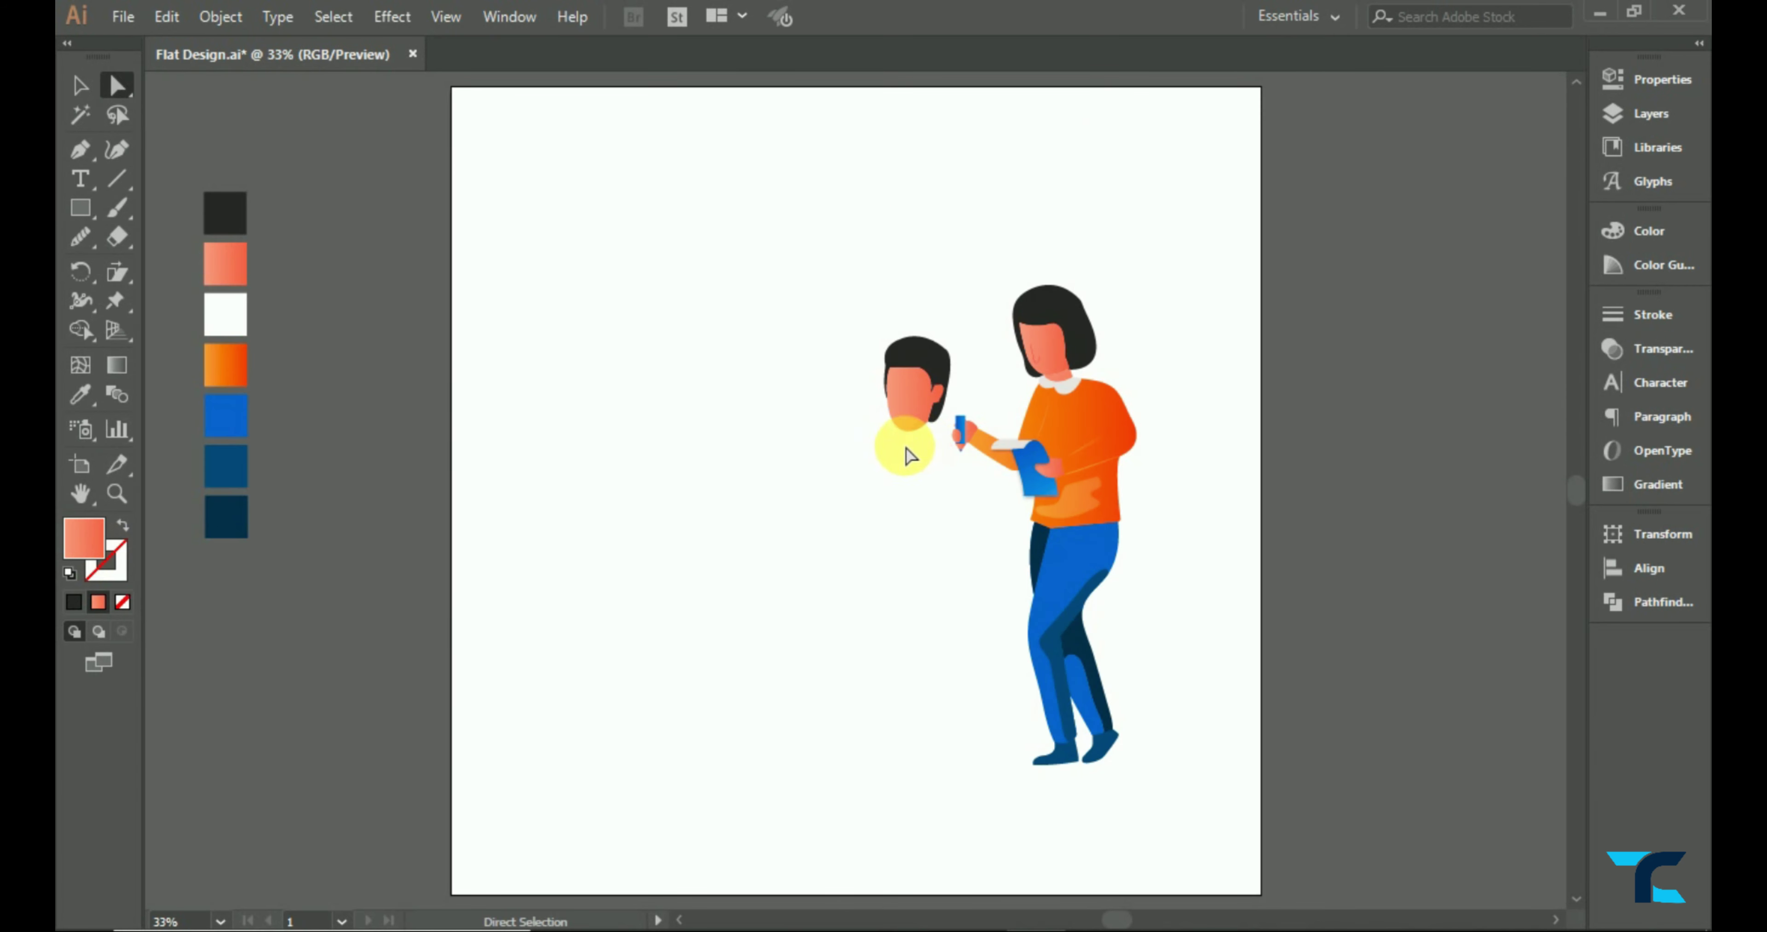
click(911, 456)
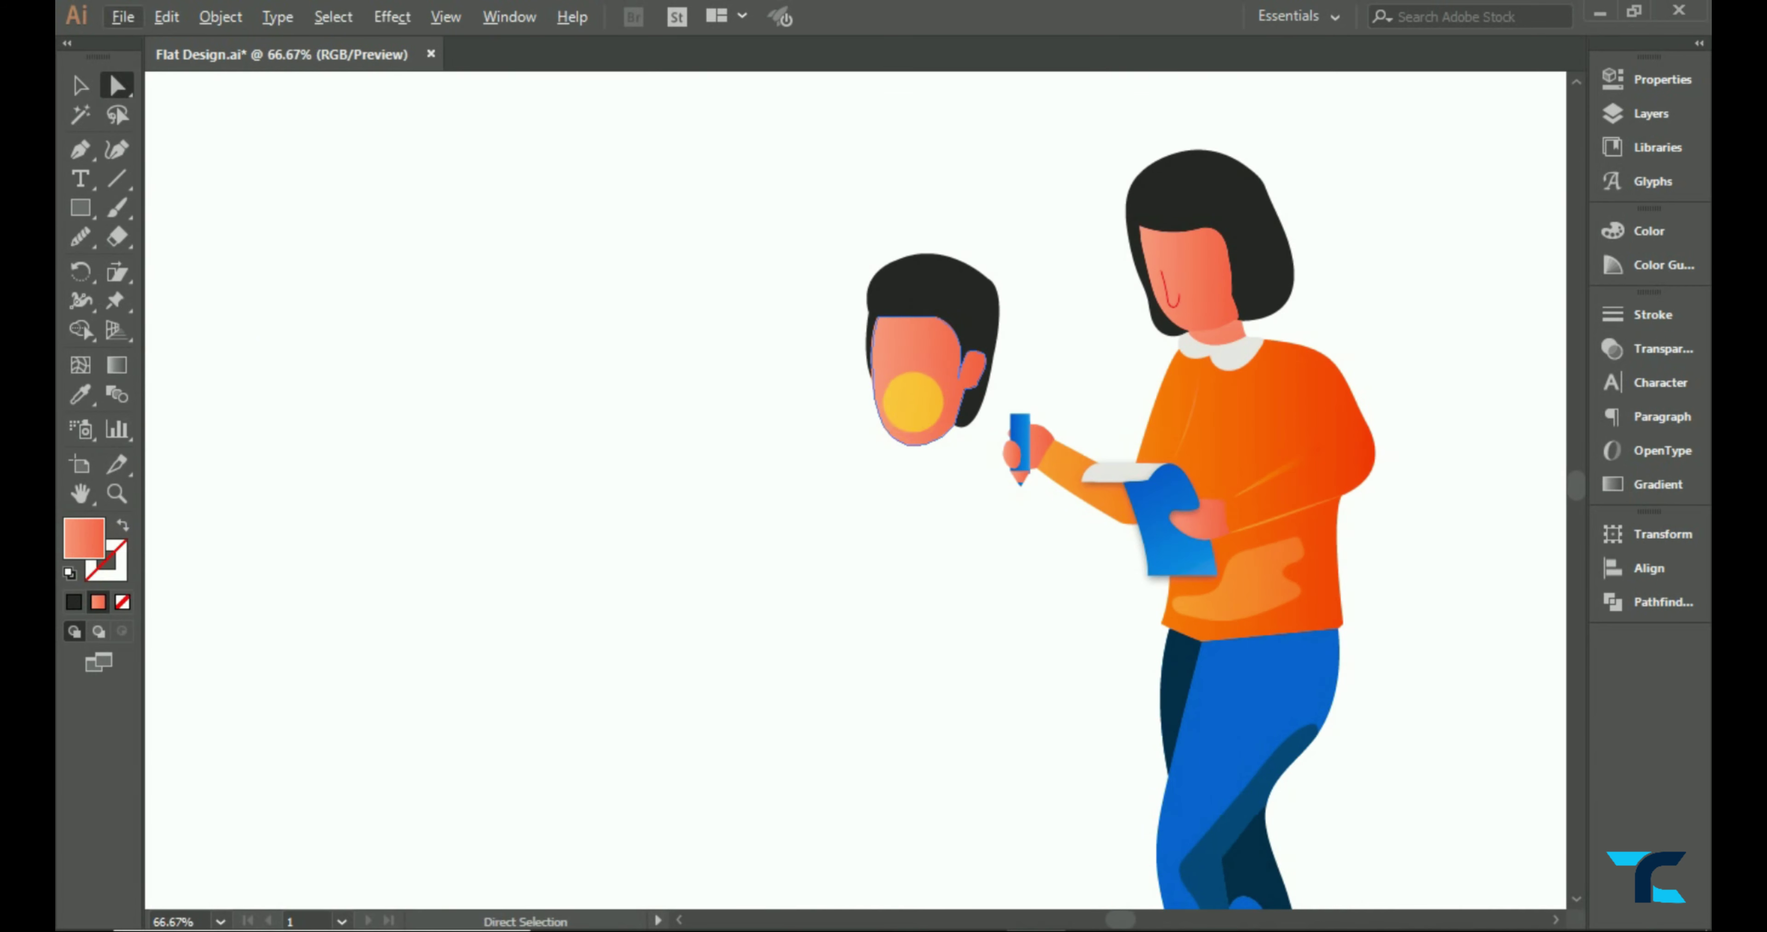
click(904, 398)
drag(80, 236, 199, 240)
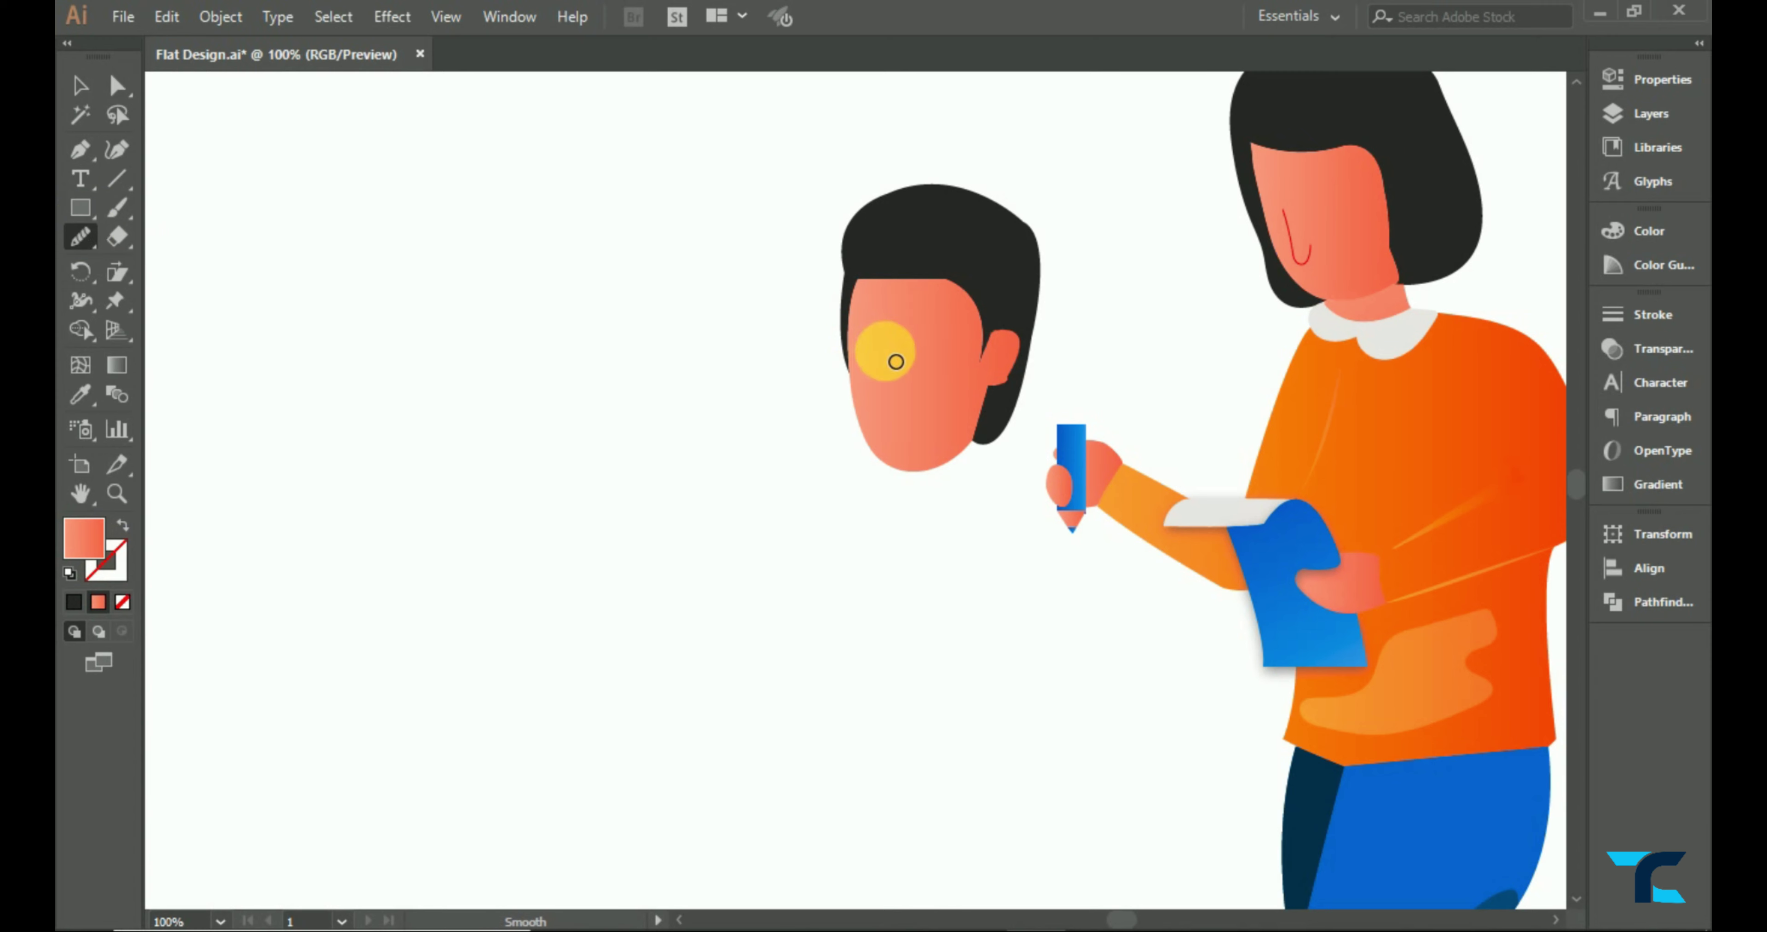
drag(71, 236, 172, 265)
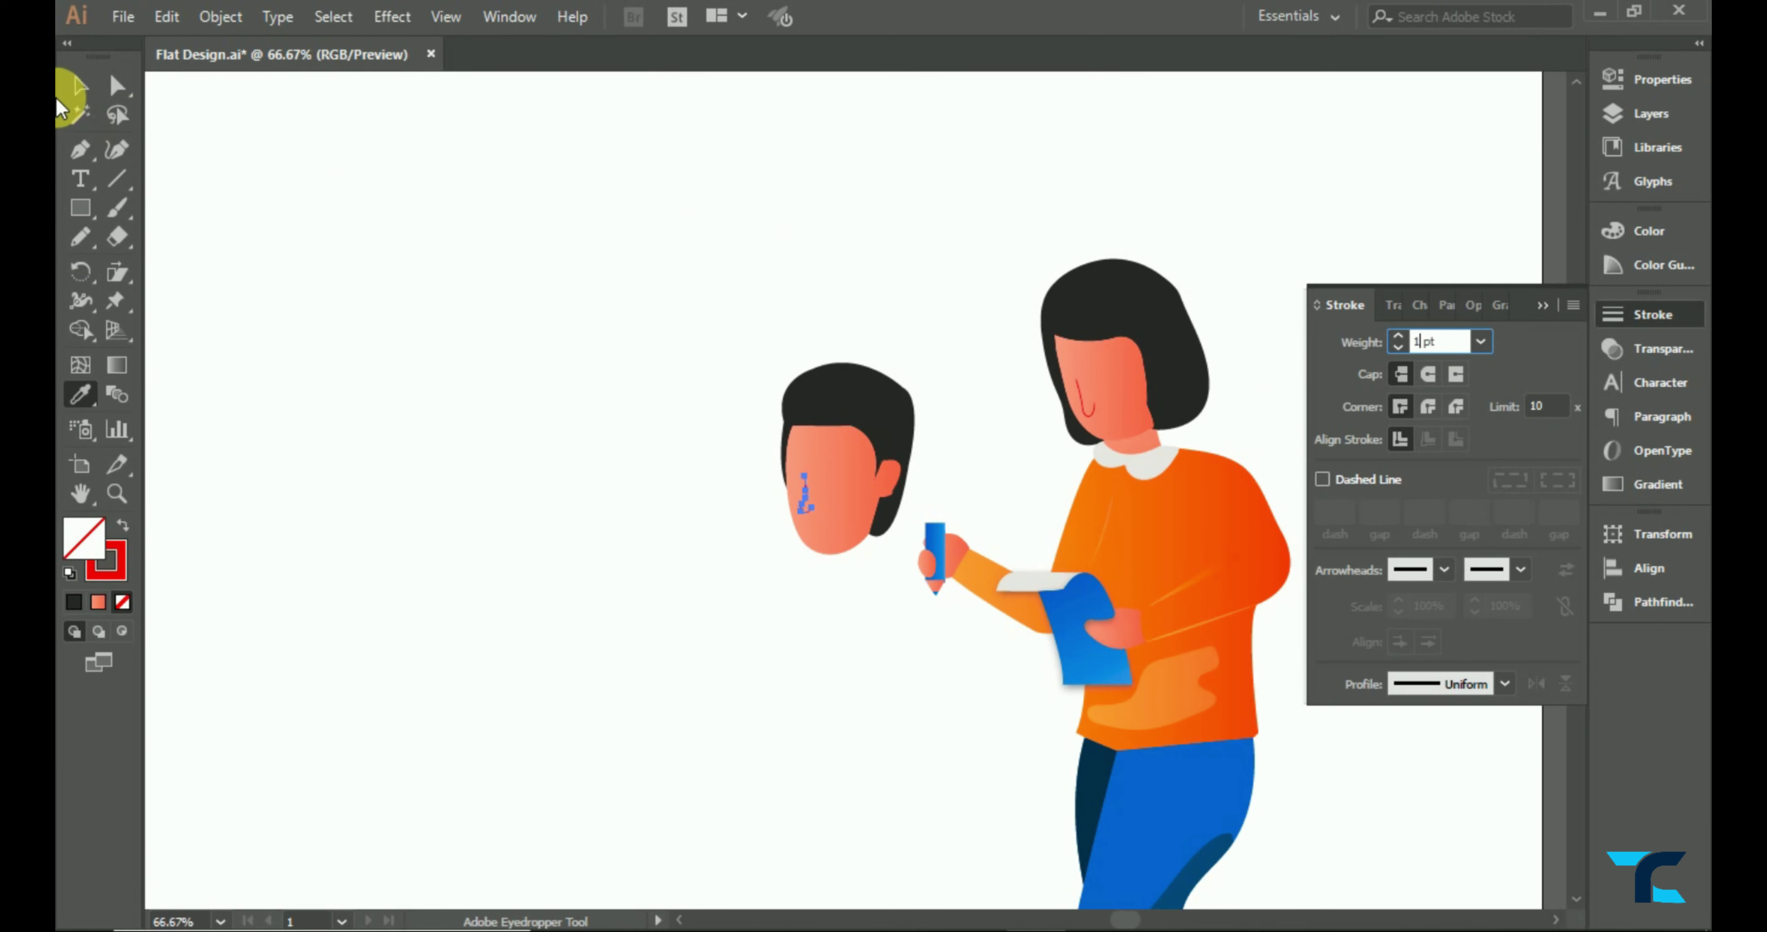
- Set a red stroke and draw the inner-ear curve with the Pencil
click(80, 86)
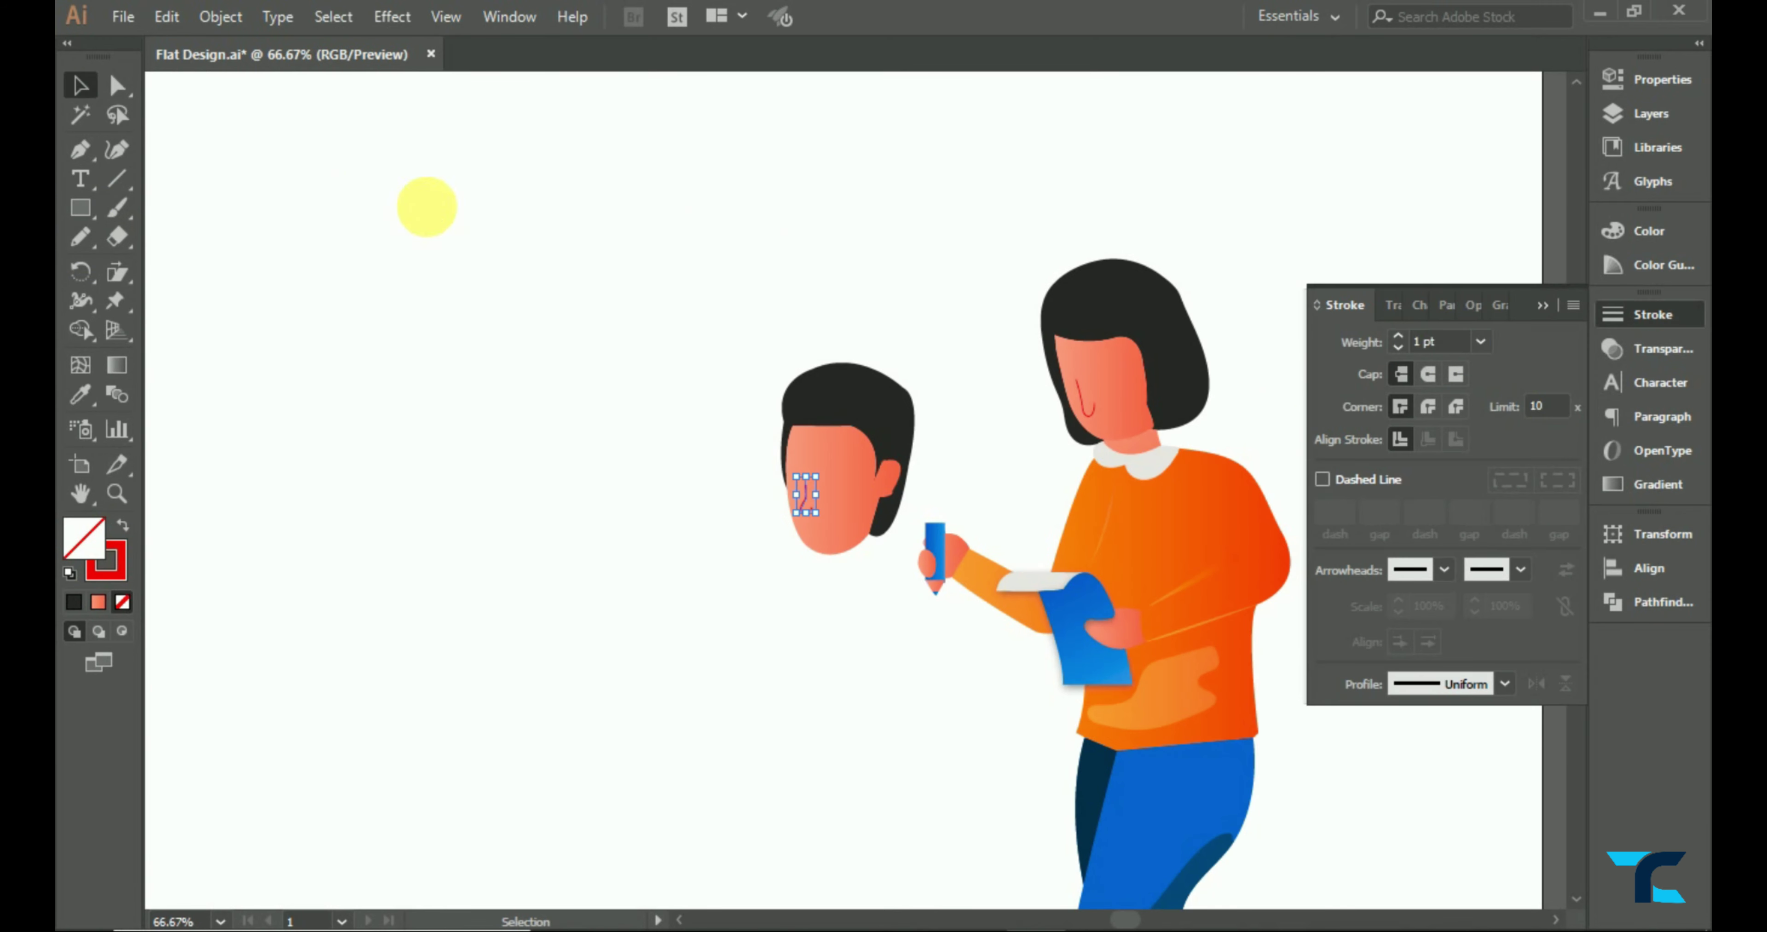
click(1543, 305)
key(n)
key(ctrl+1)
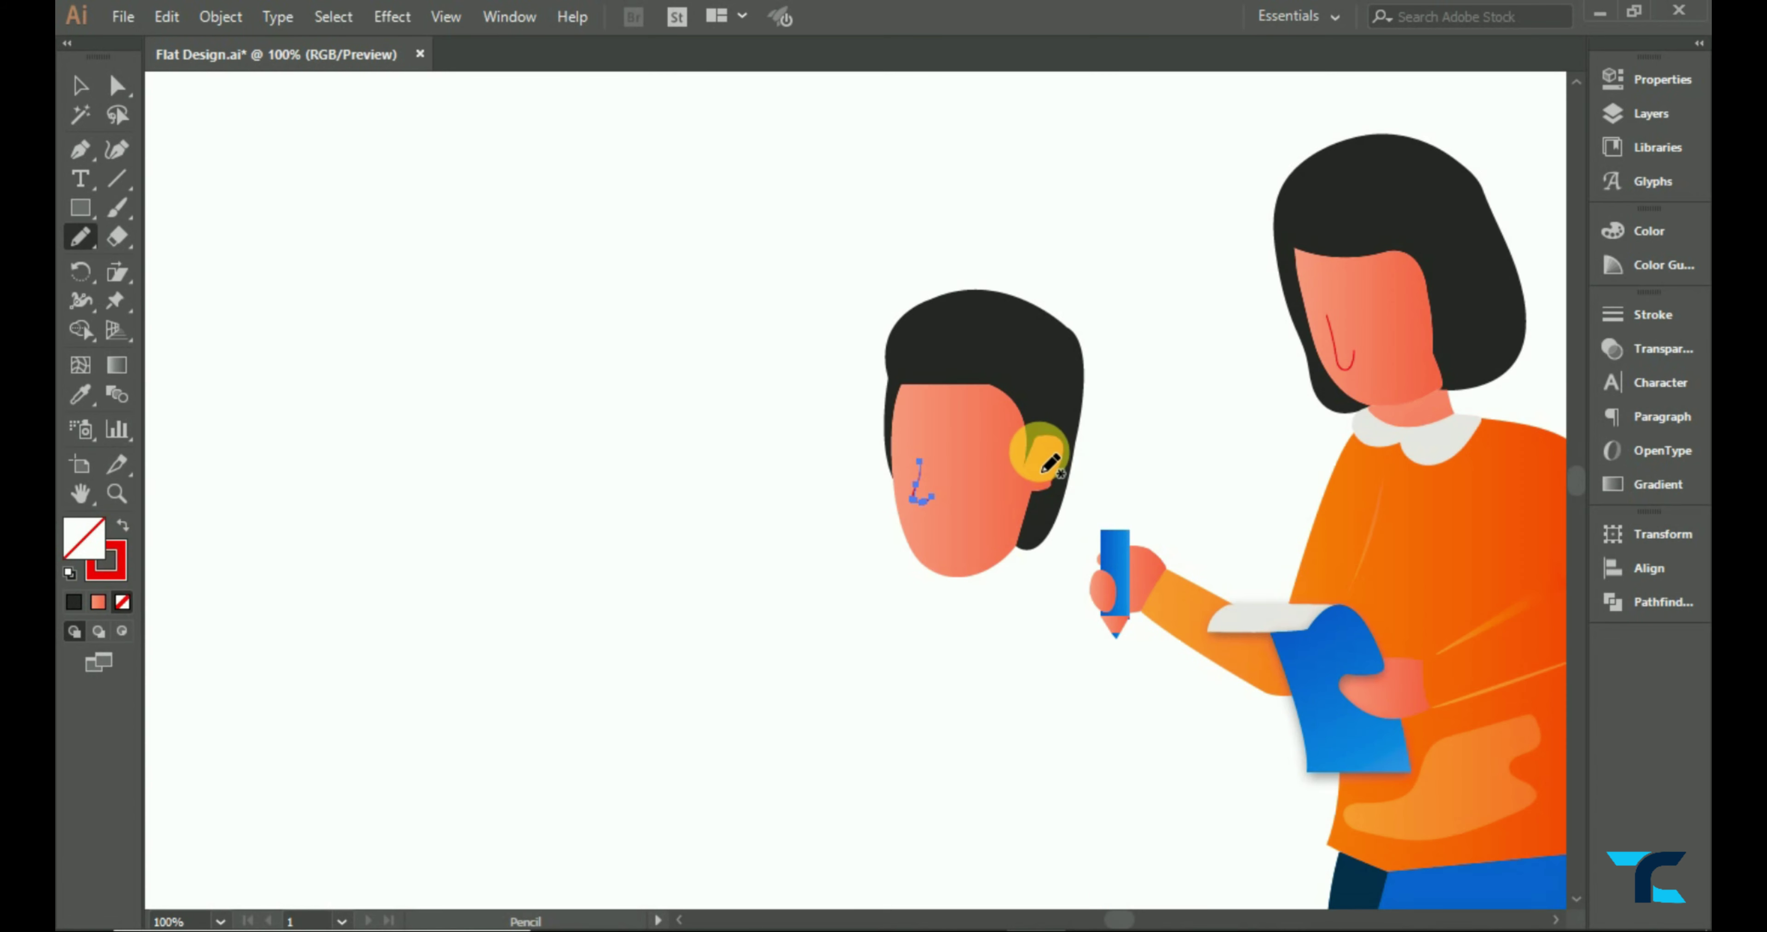
drag(1041, 497, 1032, 480)
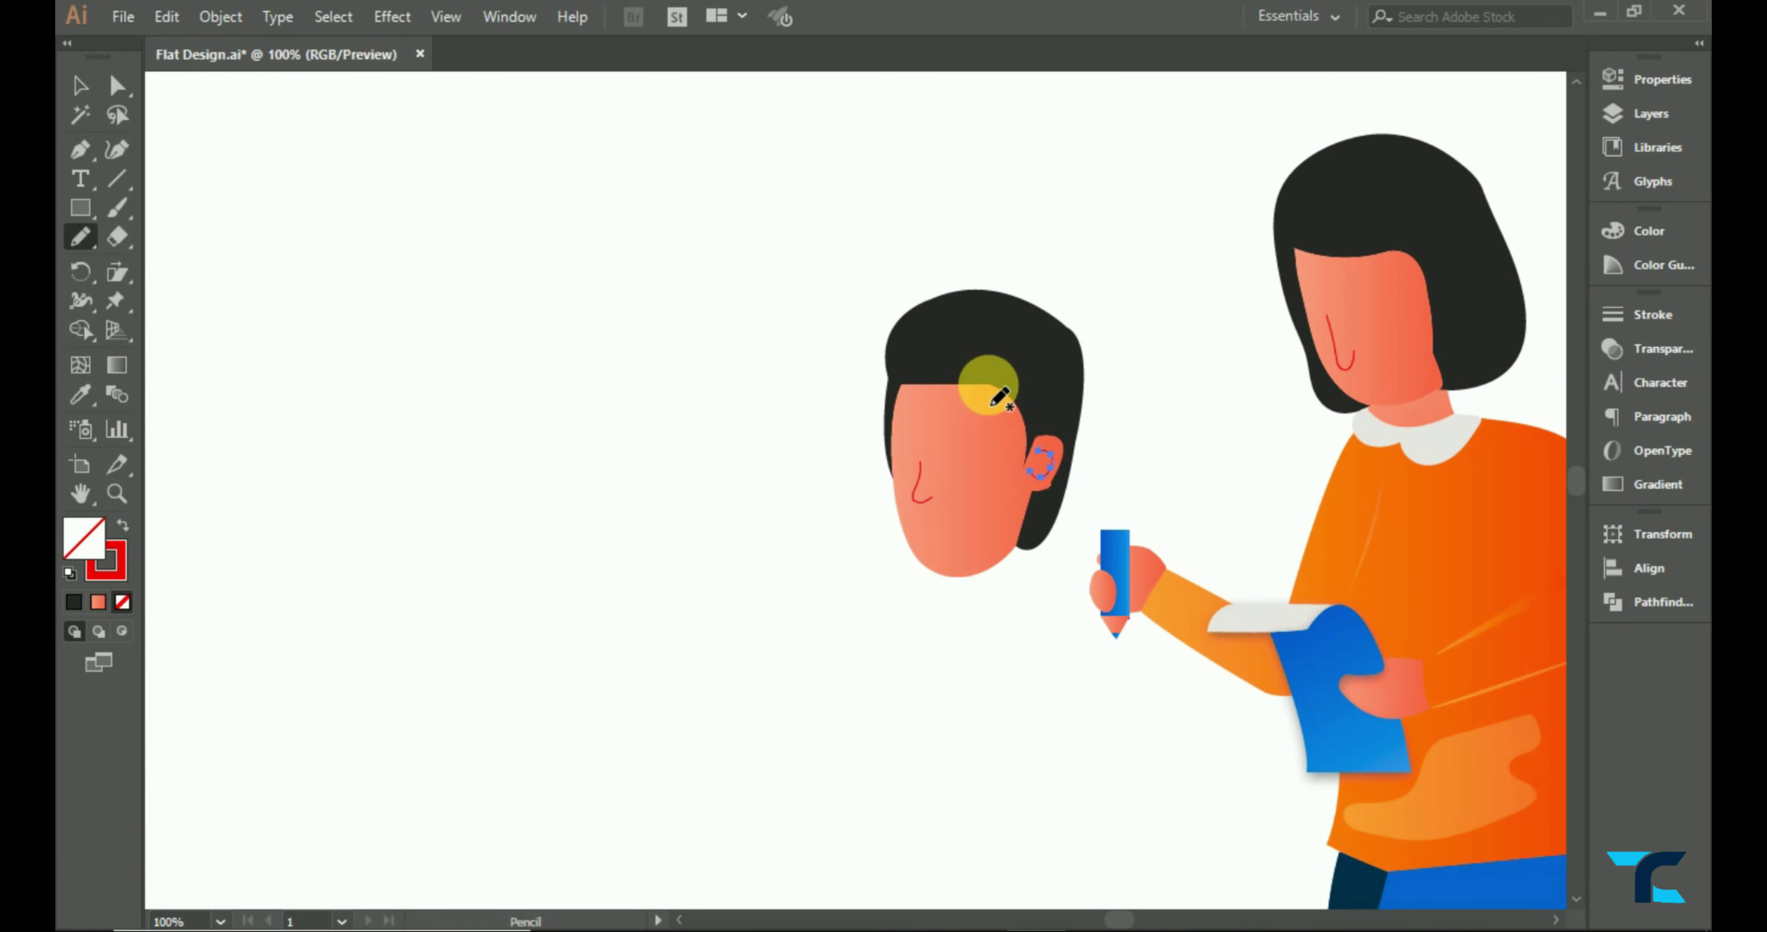
- Draw a dark-coloured hairline across the forehead and merge the hair regions with Shape Builder
mouse_move(898, 396)
mouse_down()
mouse_move(1023, 399)
mouse_move(877, 336)
mouse_move(918, 378)
mouse_up()
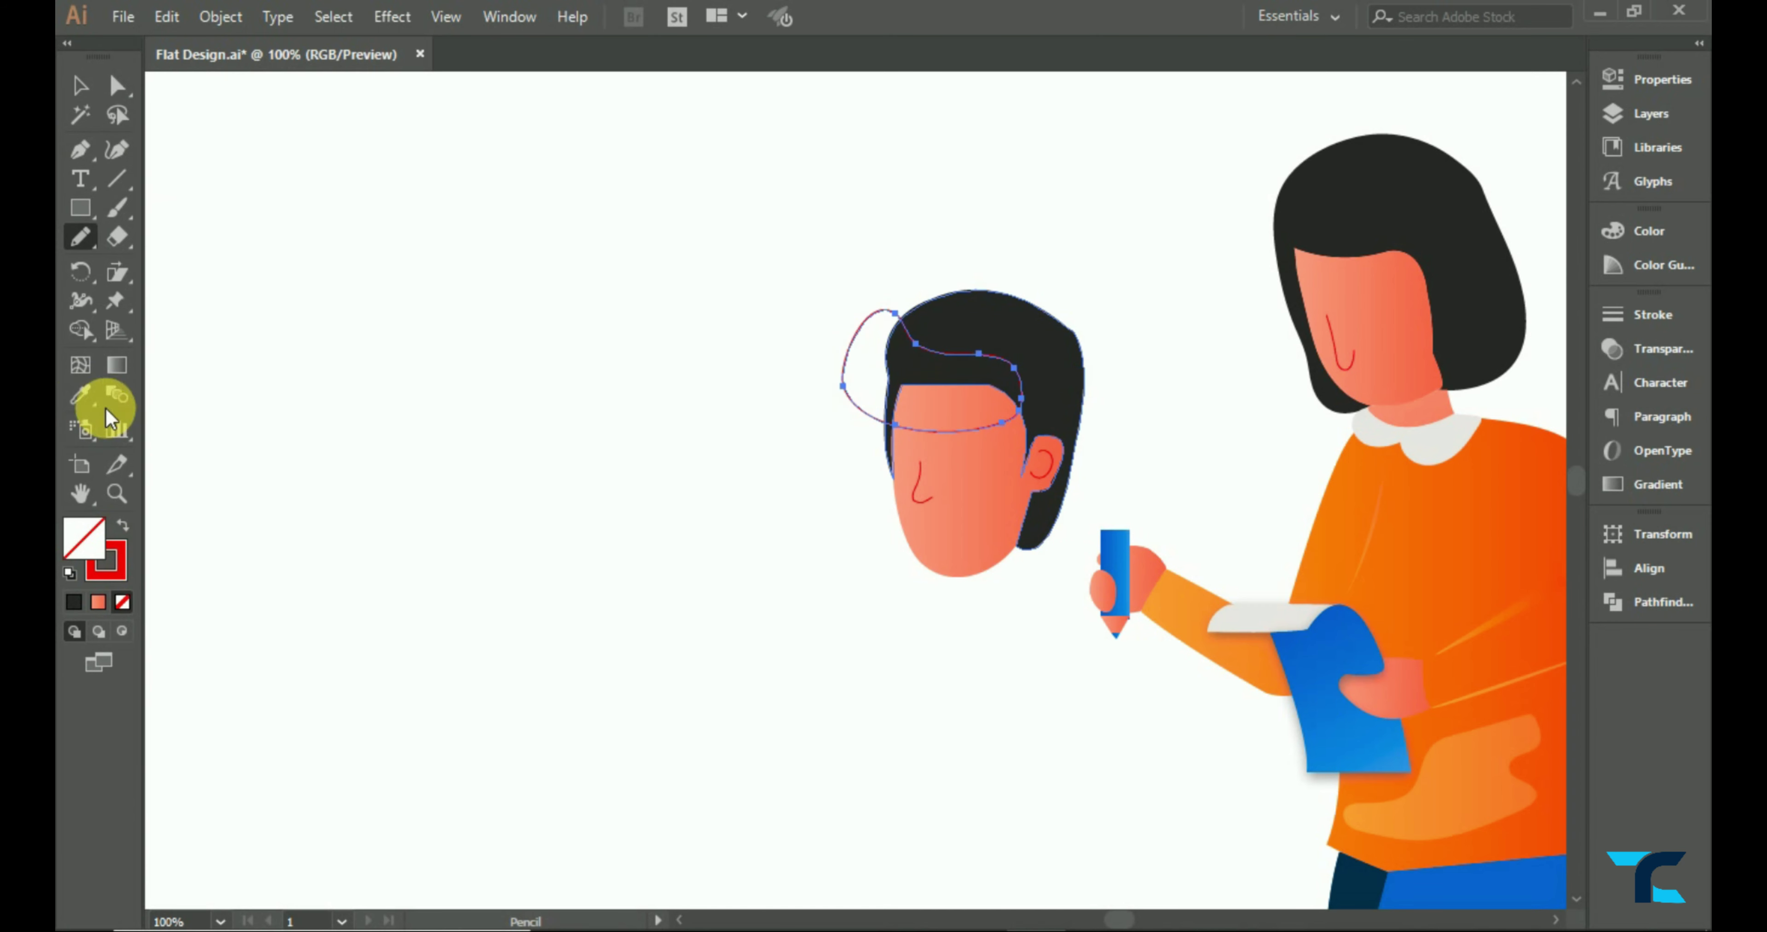
click(80, 395)
click(1381, 197)
click(80, 85)
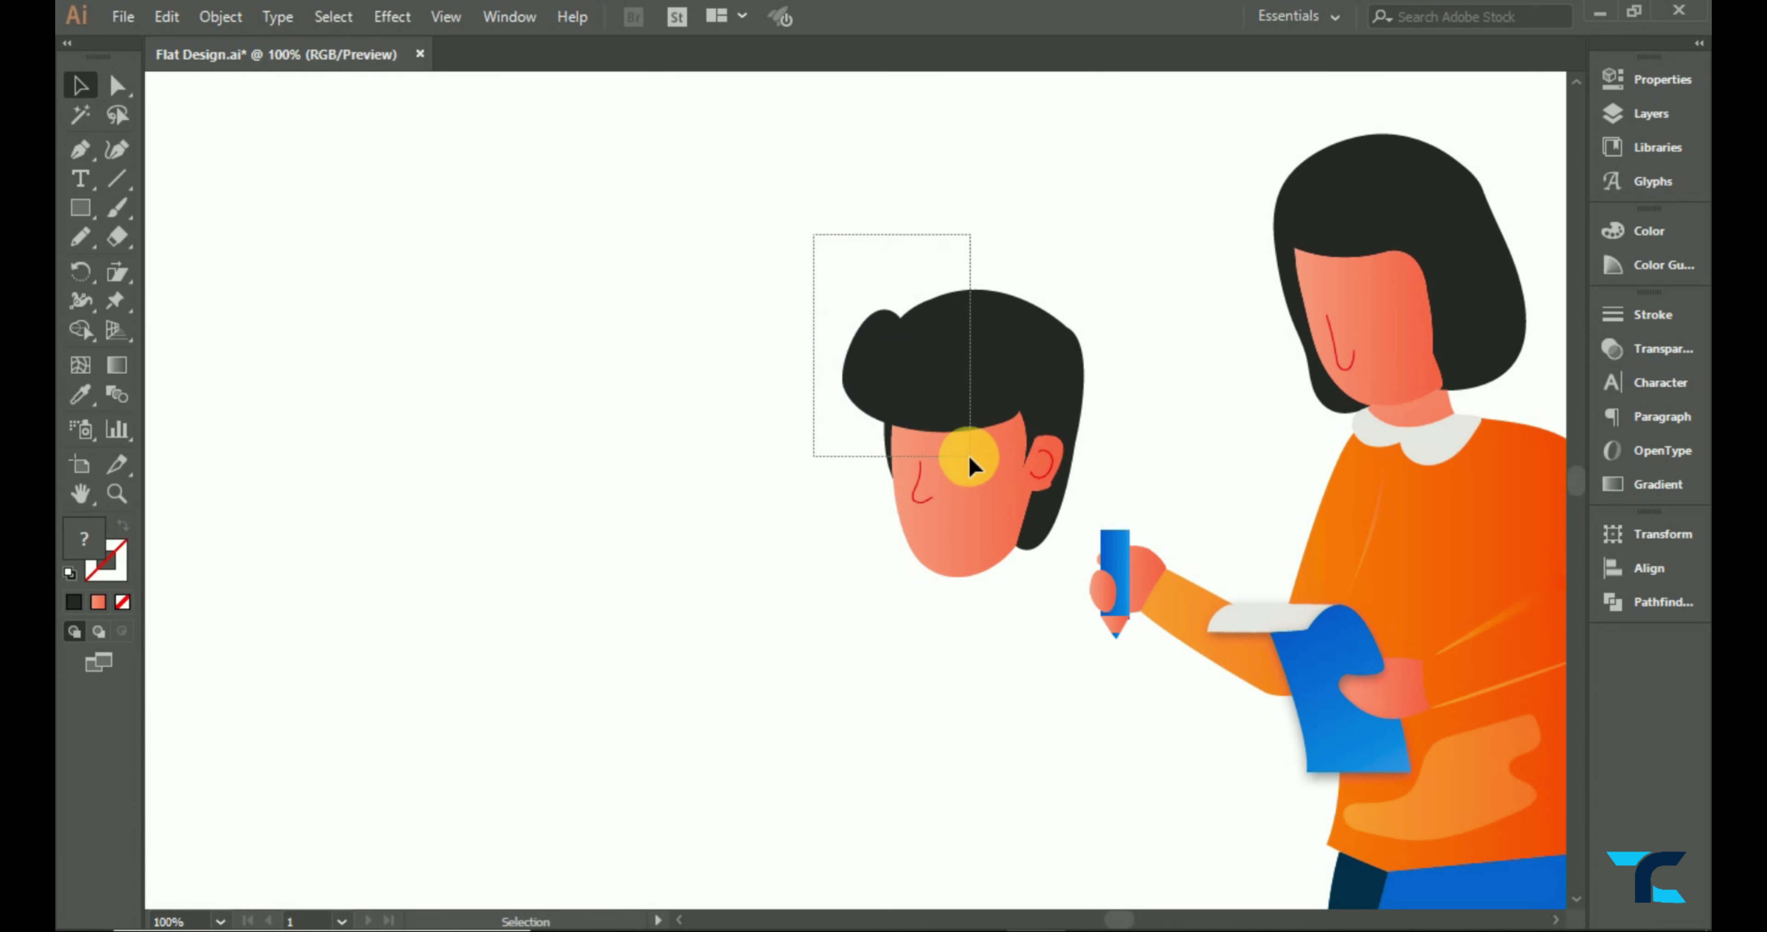
drag(968, 457, 970, 456)
click(80, 330)
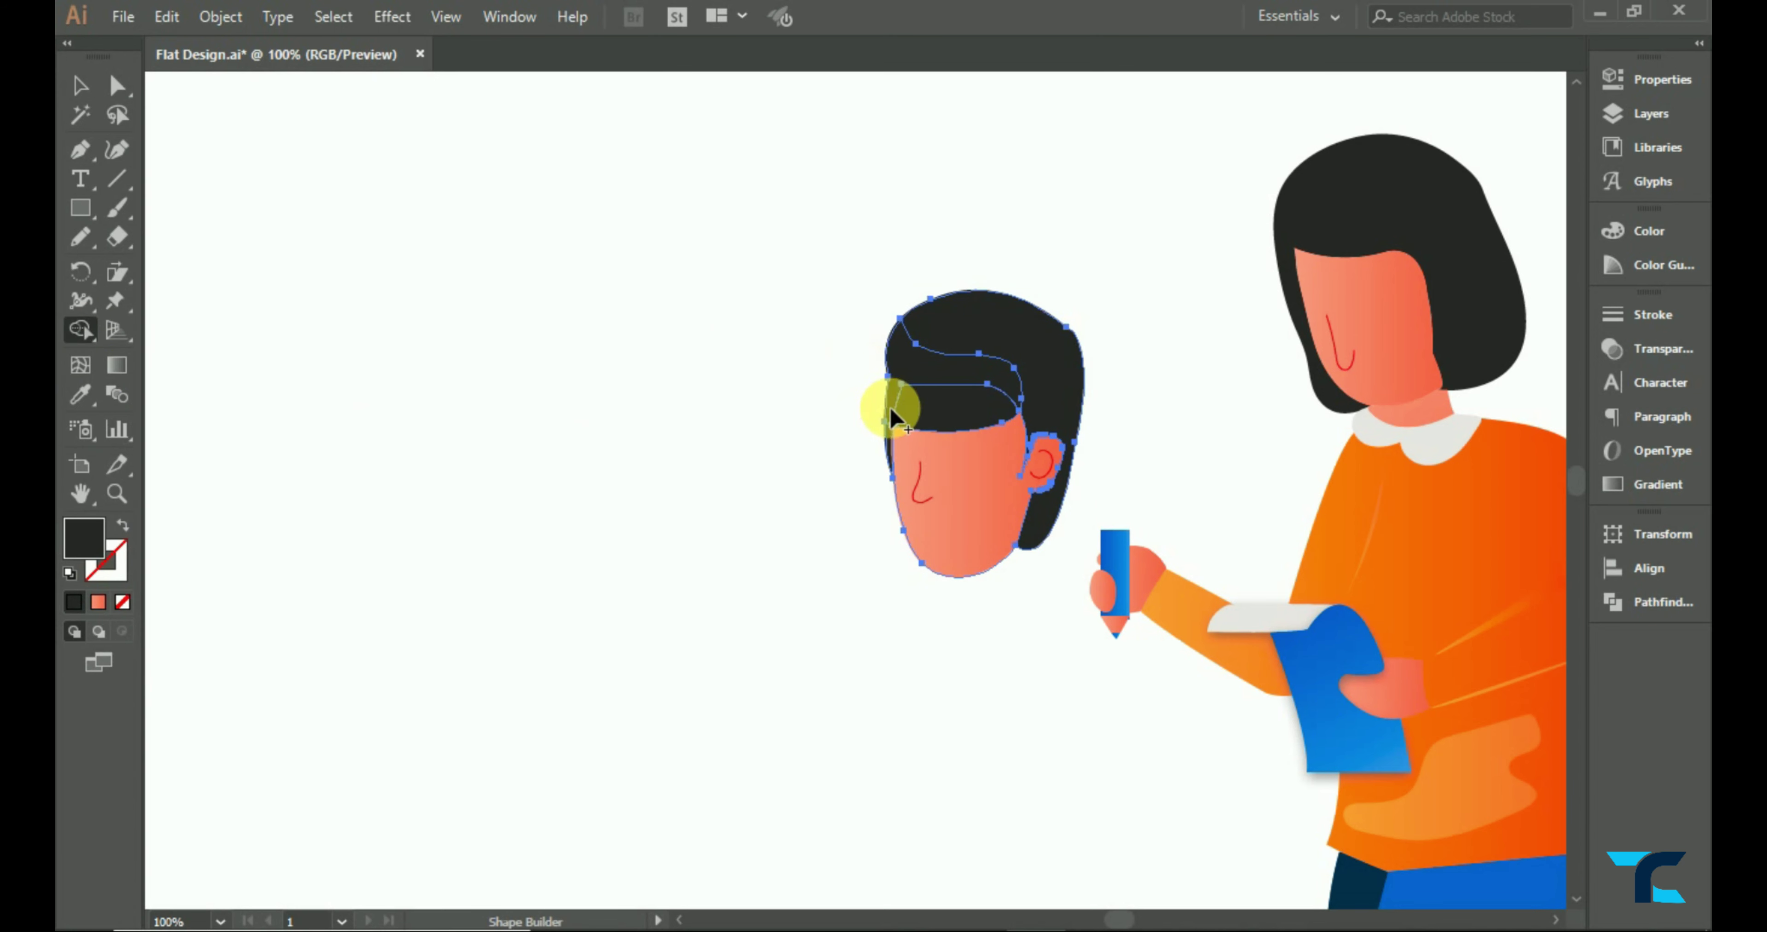
alt+click(939, 525)
key(ctrl+z)
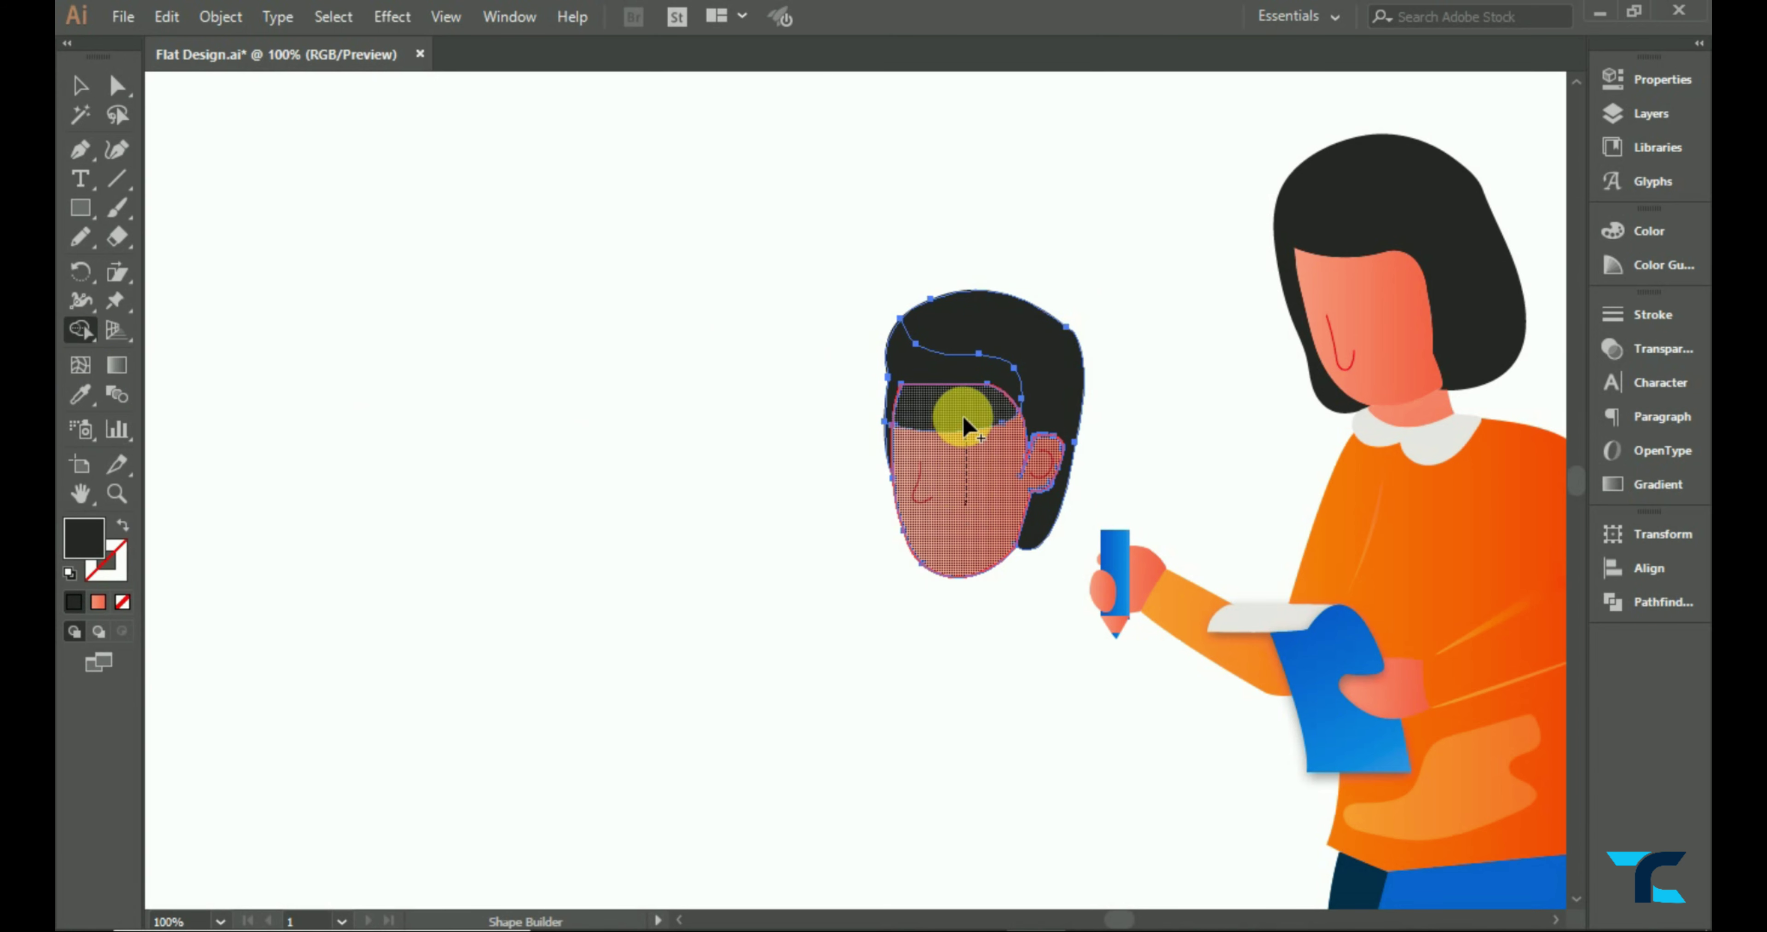
drag(963, 417, 914, 573)
- Recolour the fringe shape a slightly different dark tone in Color Picker
click(80, 87)
click(923, 353)
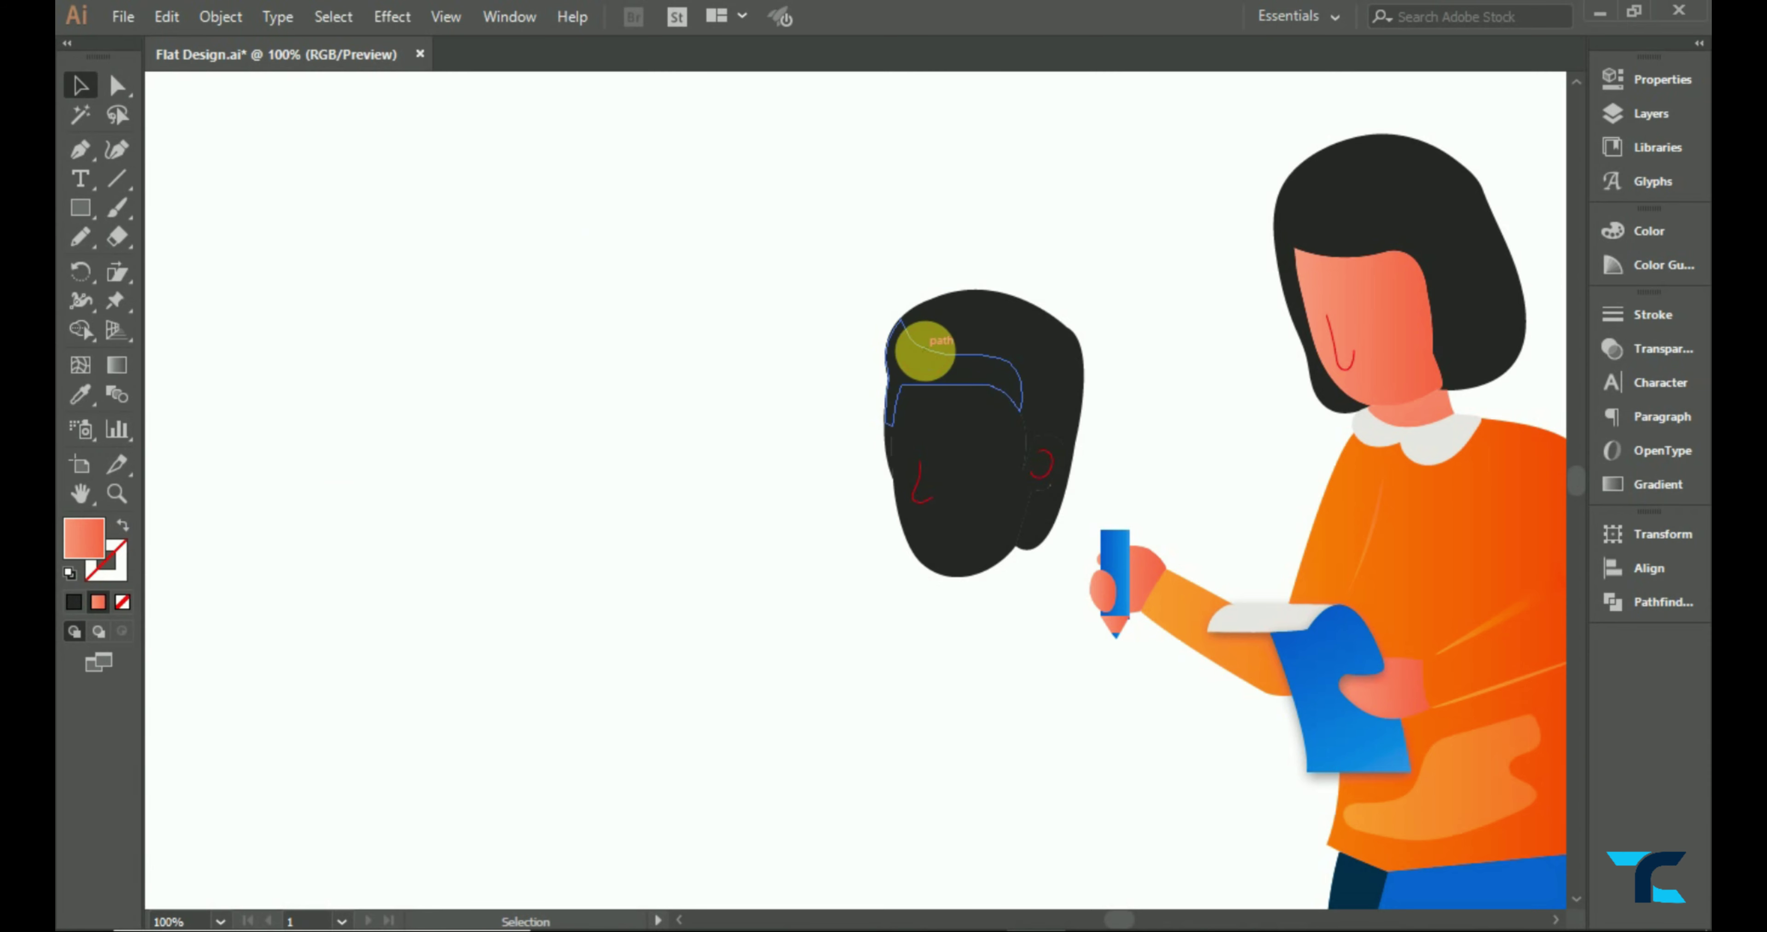
double_click(84, 537)
click(840, 512)
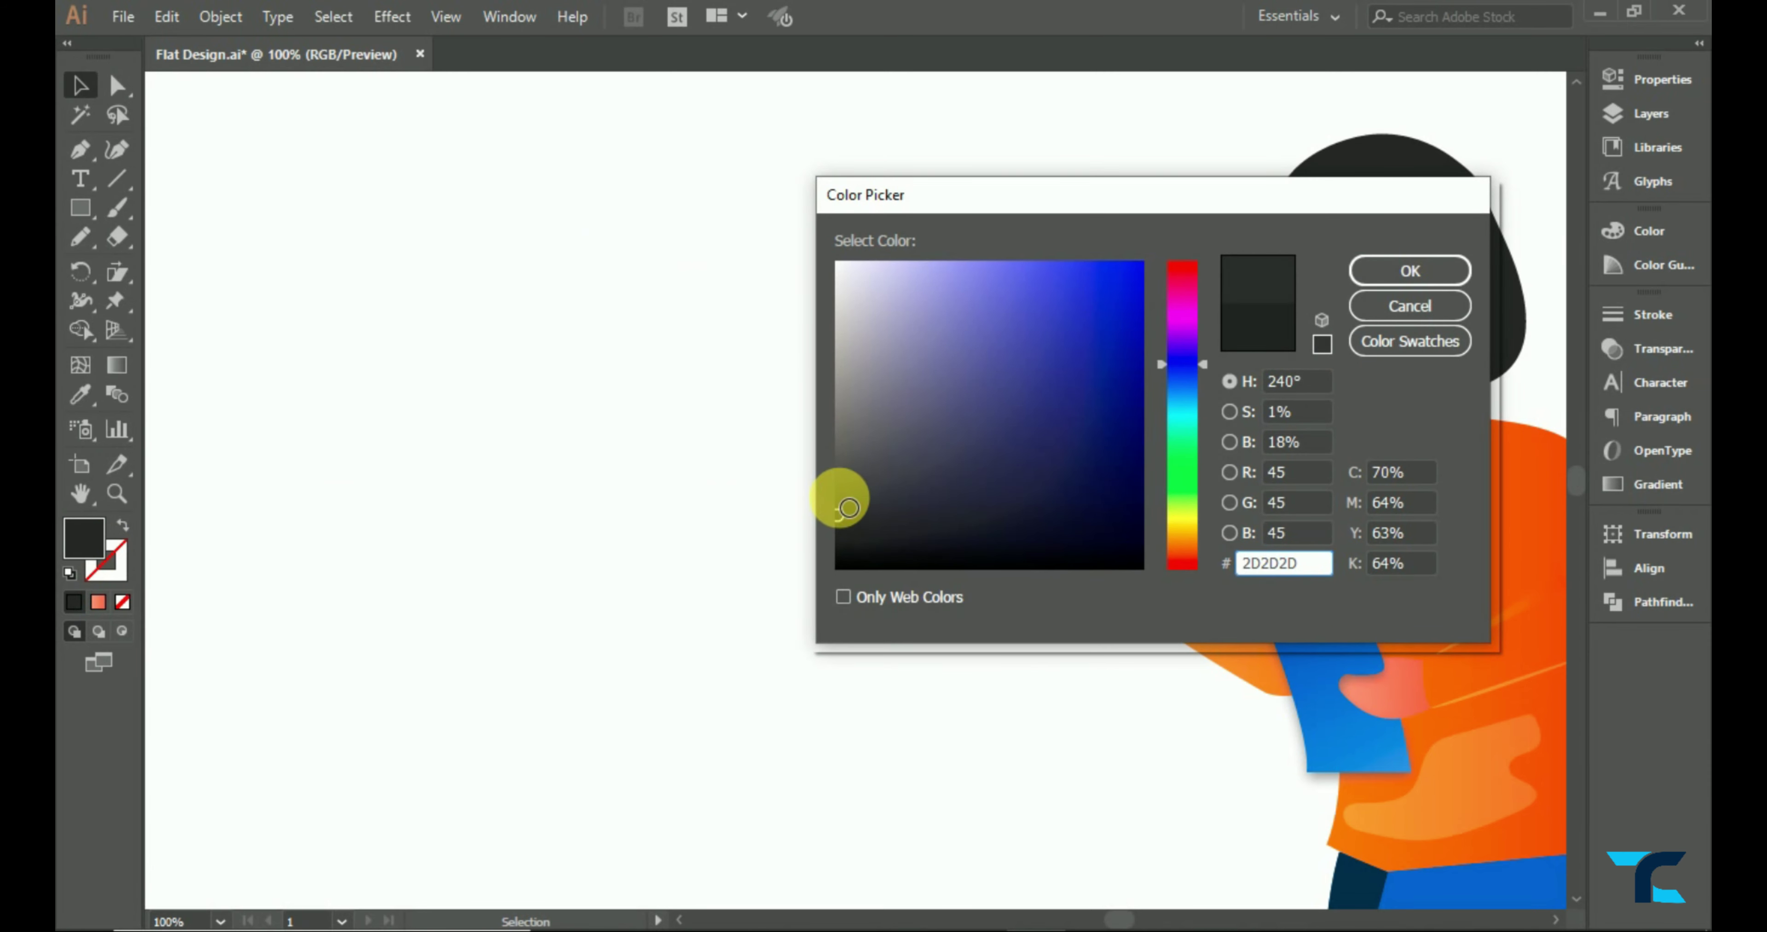
key(Return)
- Reapply the woman's skin gradient to the boy's face and fit the artboard
click(950, 459)
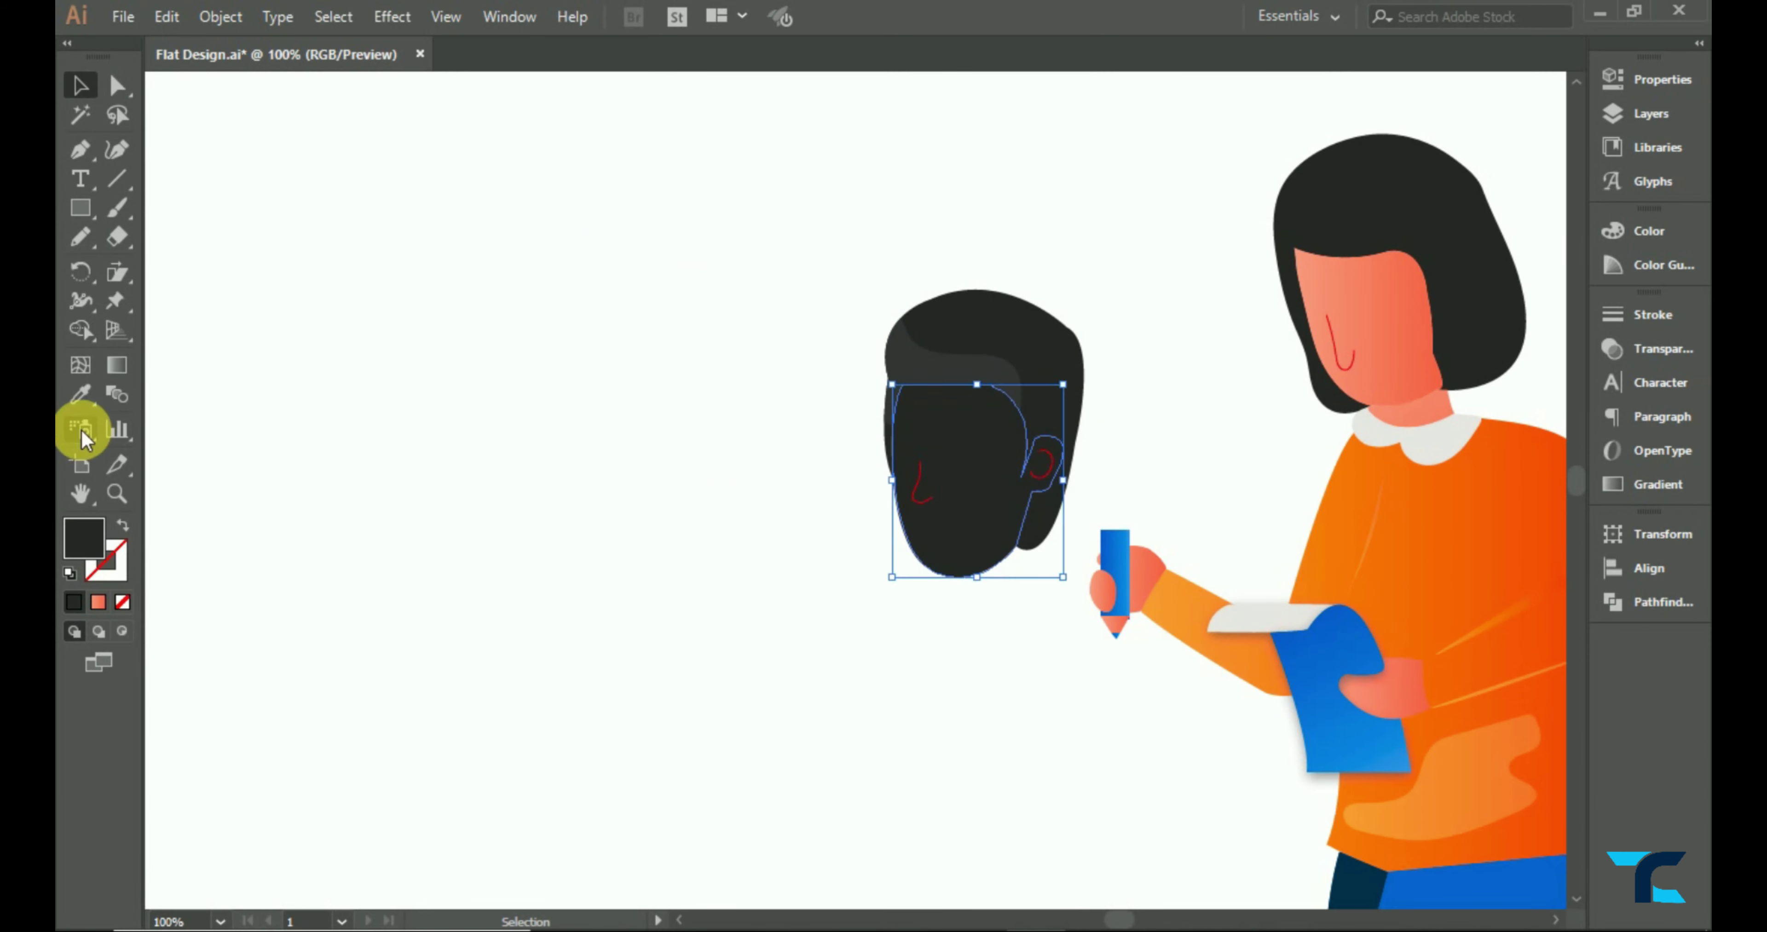
click(80, 394)
click(1366, 297)
click(80, 87)
click(572, 271)
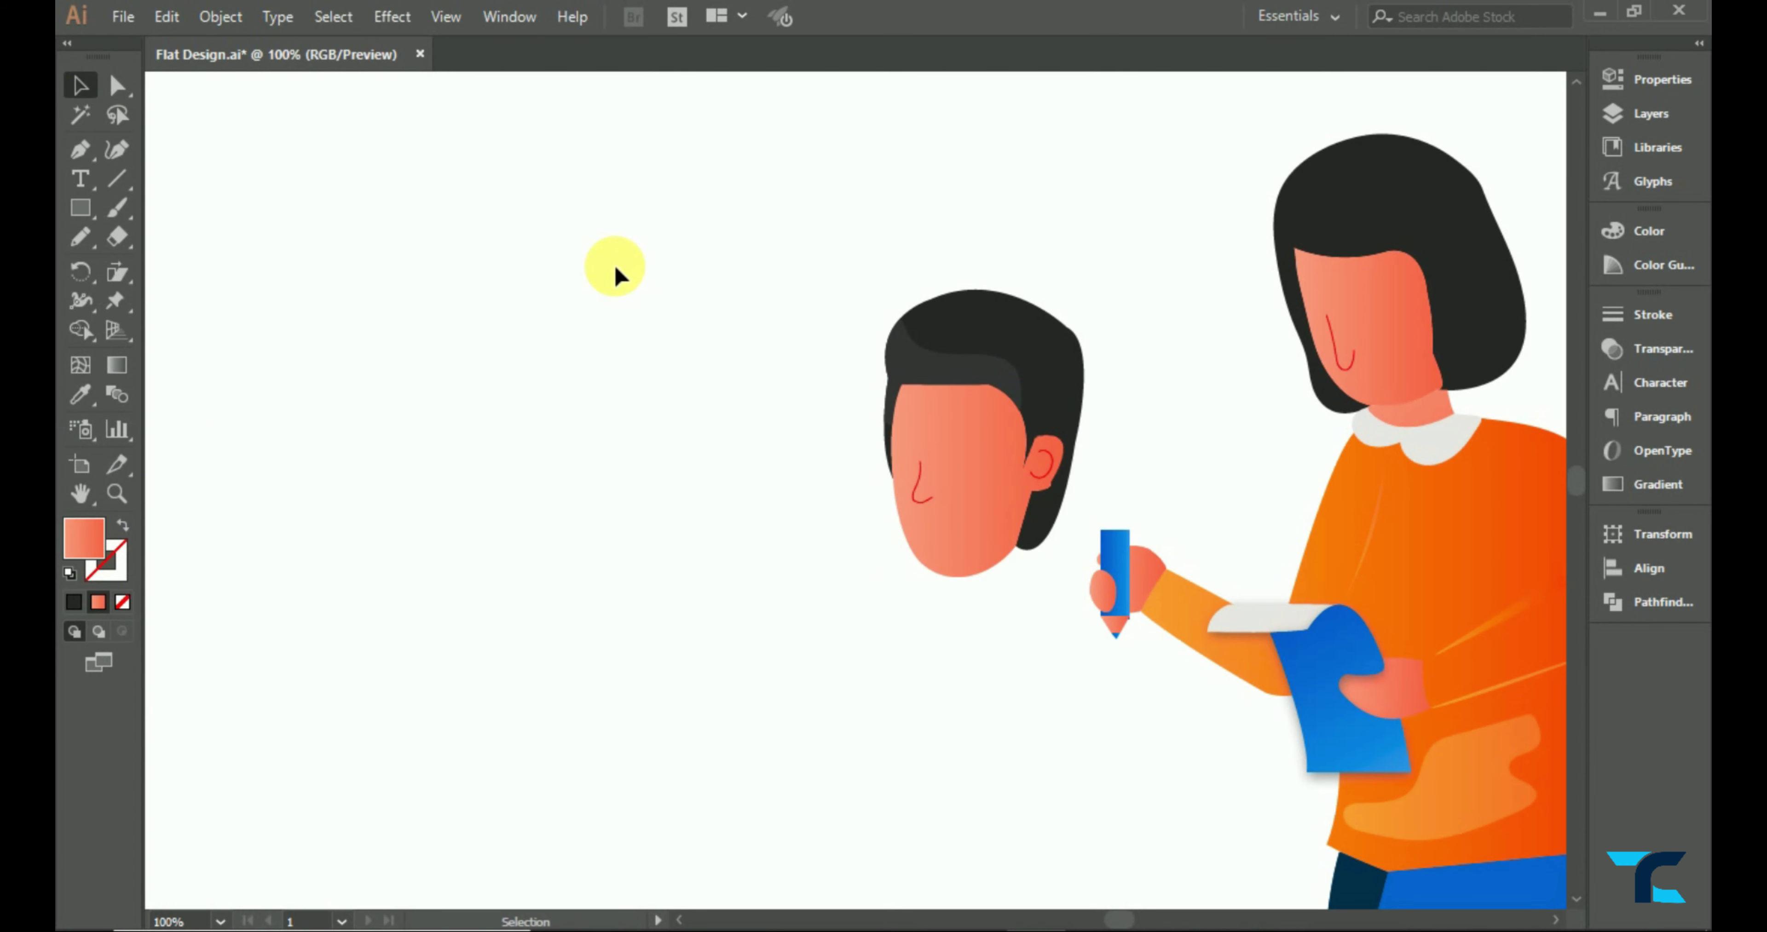
key(ctrl+0)
scroll(875, 446, up, 2)
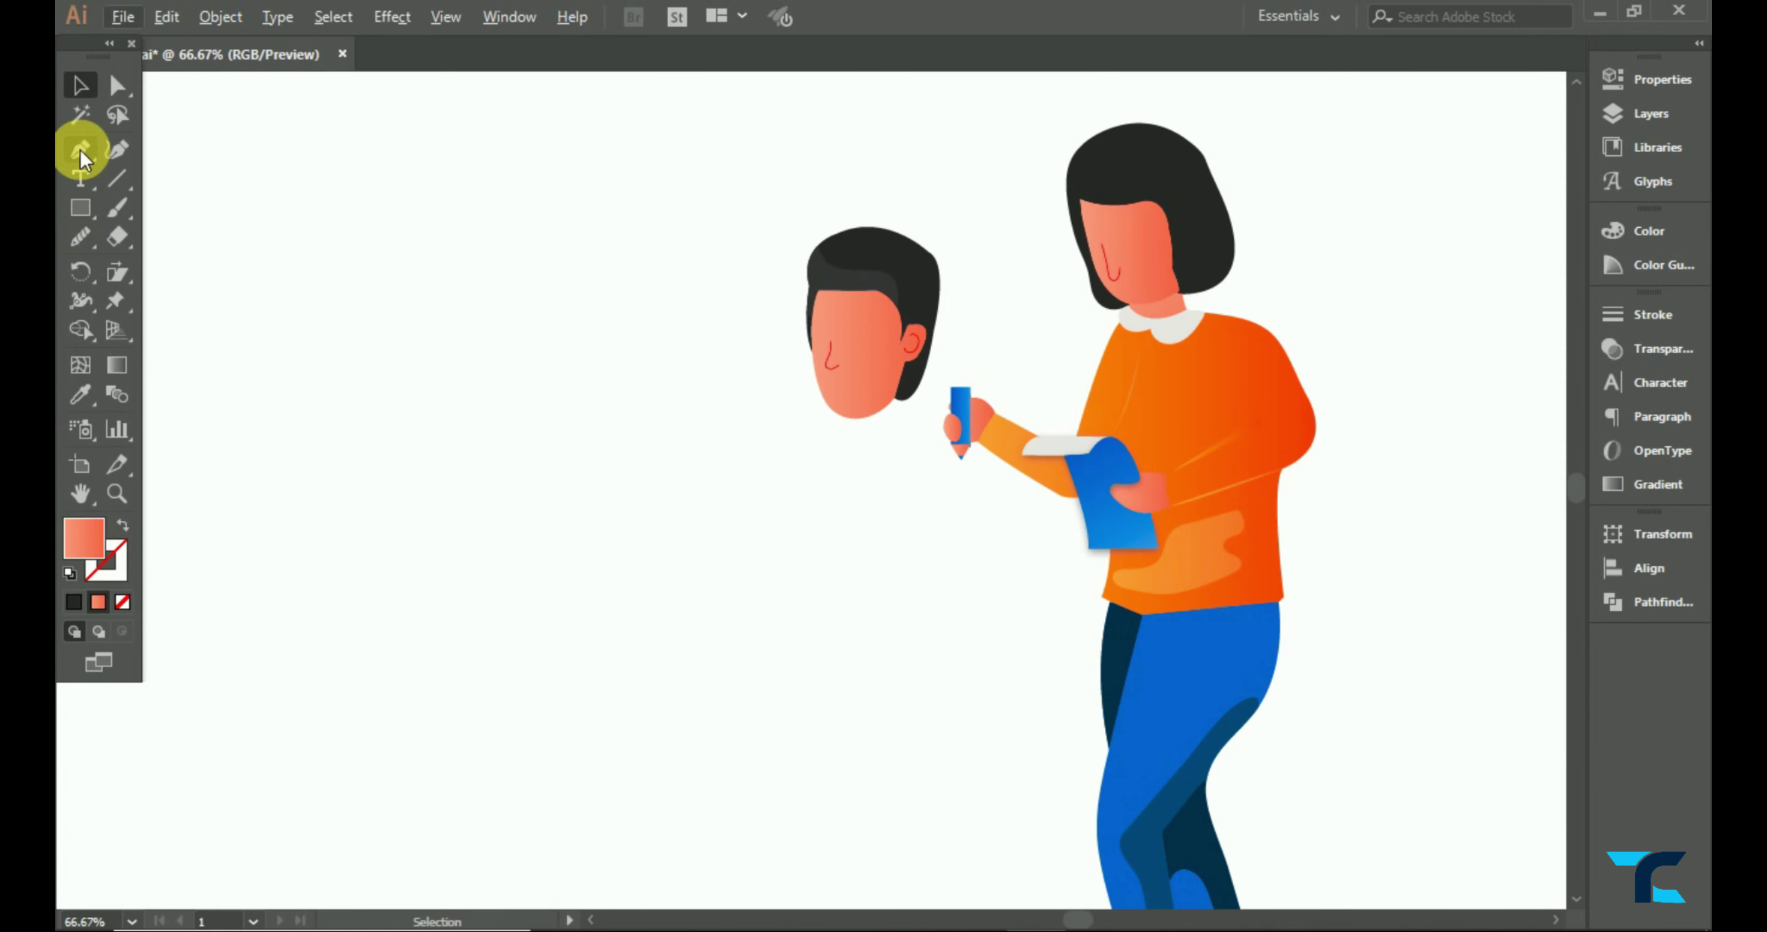
- Draw the neck below the chin and adjust its skin gradient direction
click(832, 412)
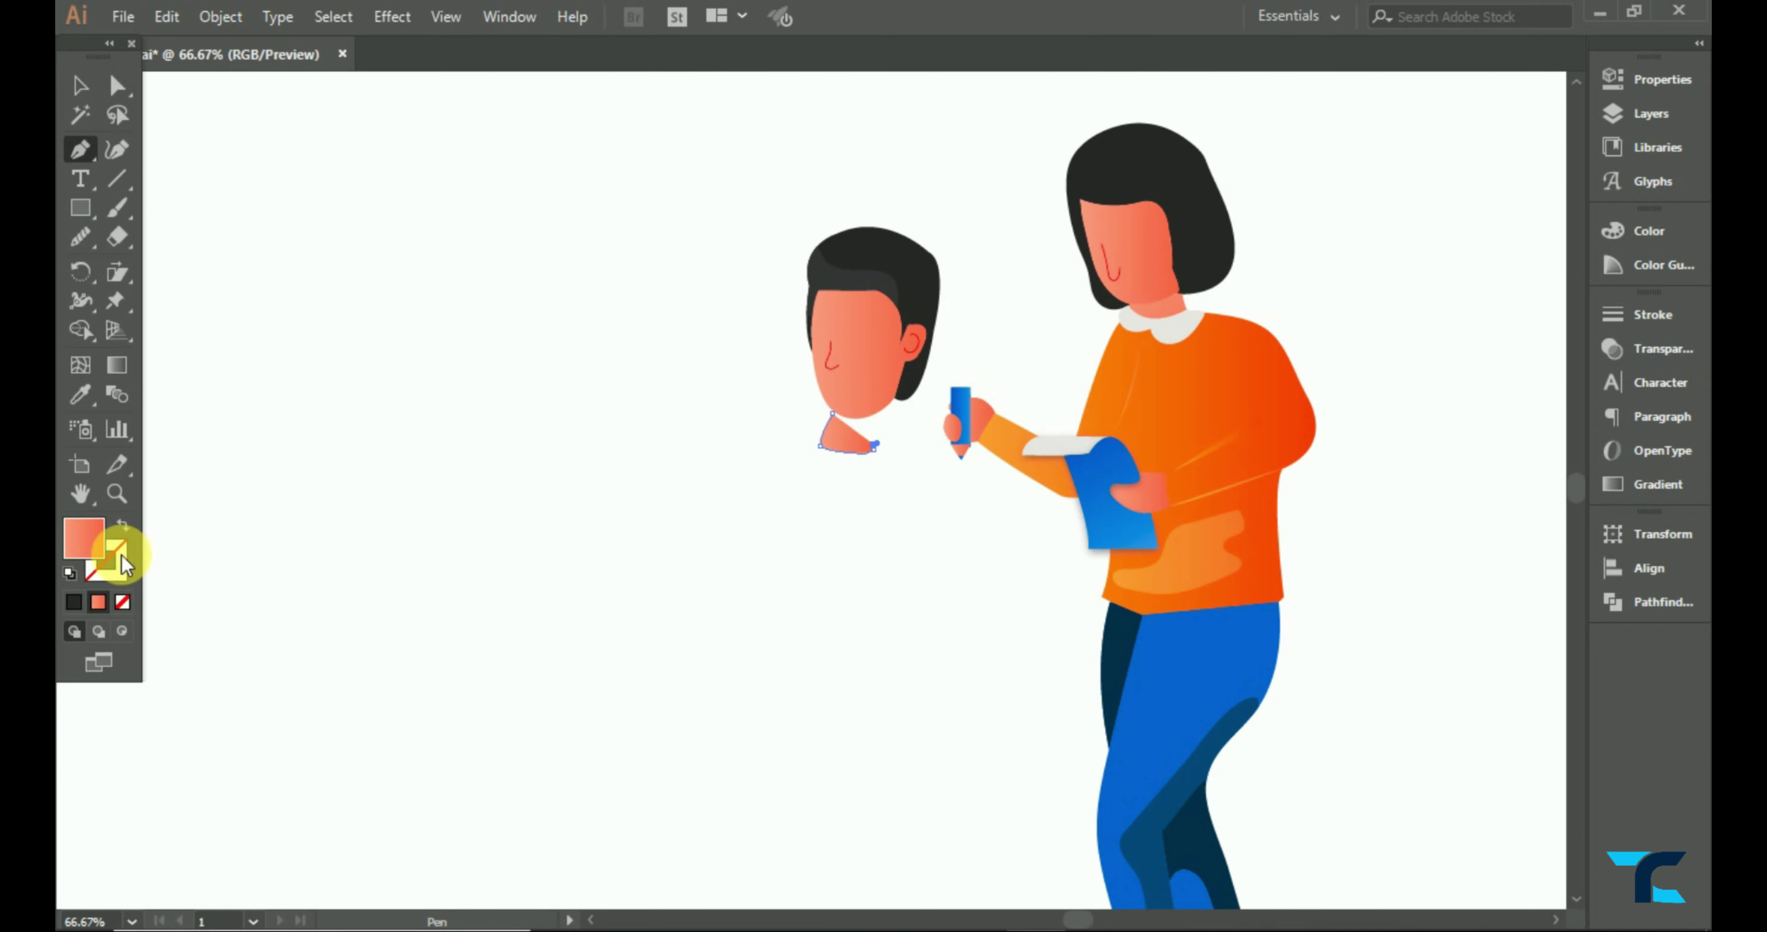
click(122, 602)
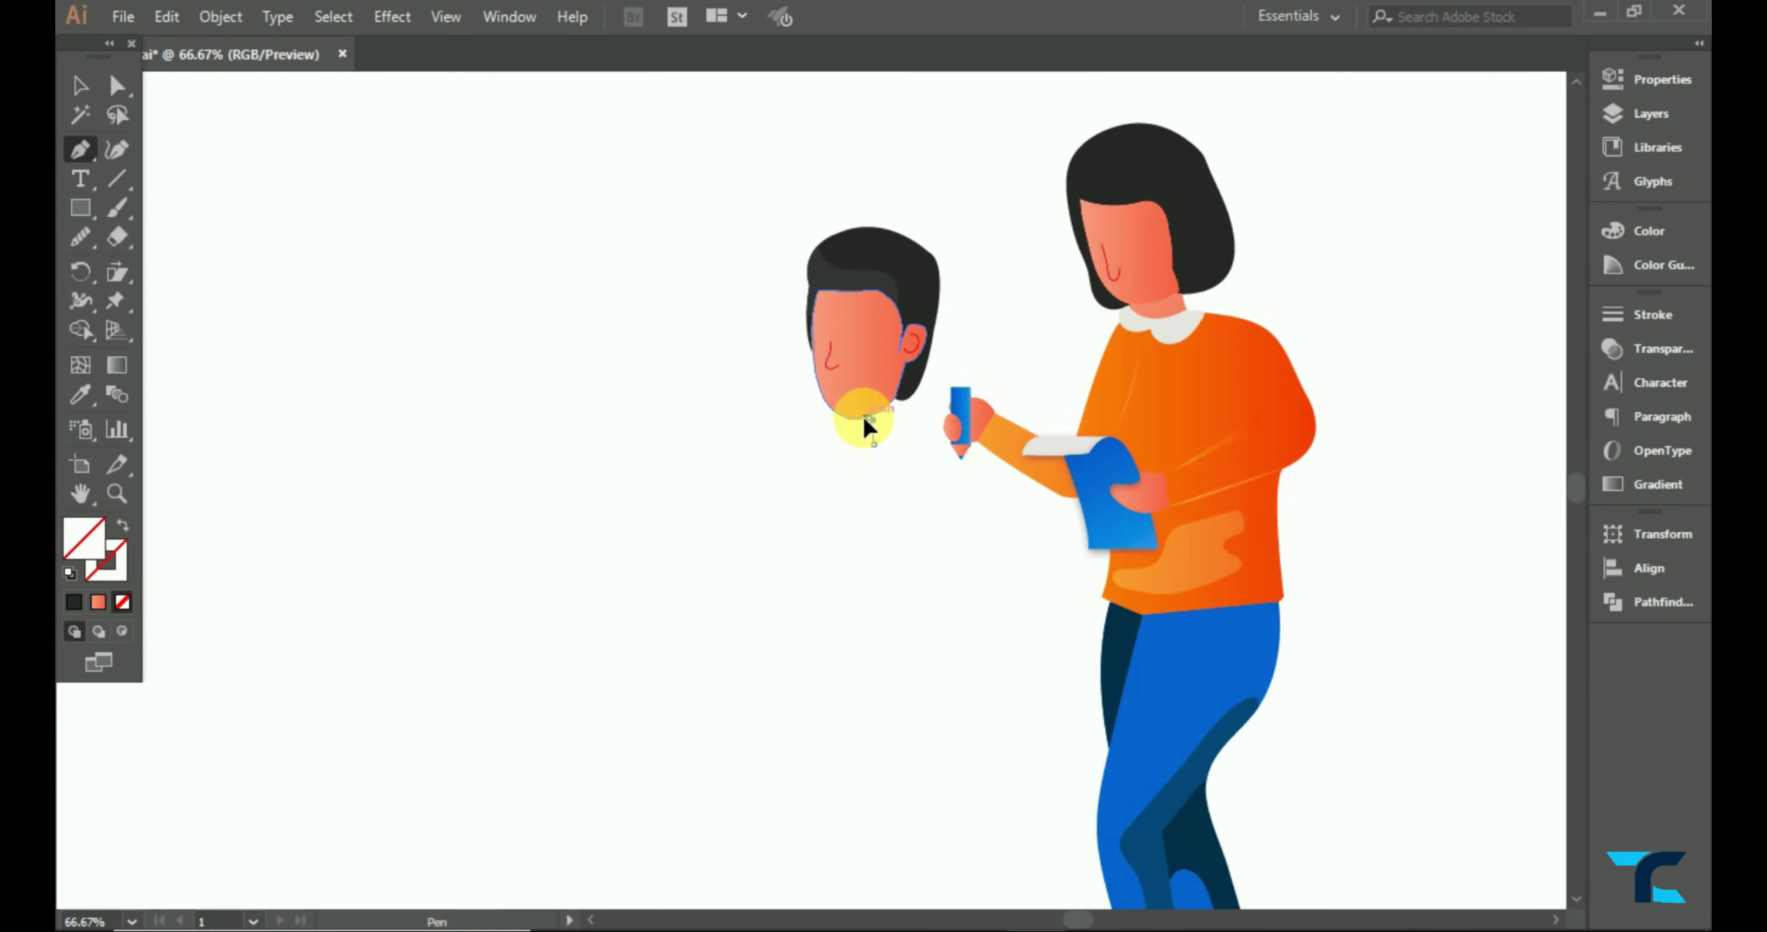
click(866, 429)
key(ctrl+plus)
key(ctrl+plus)
key(v)
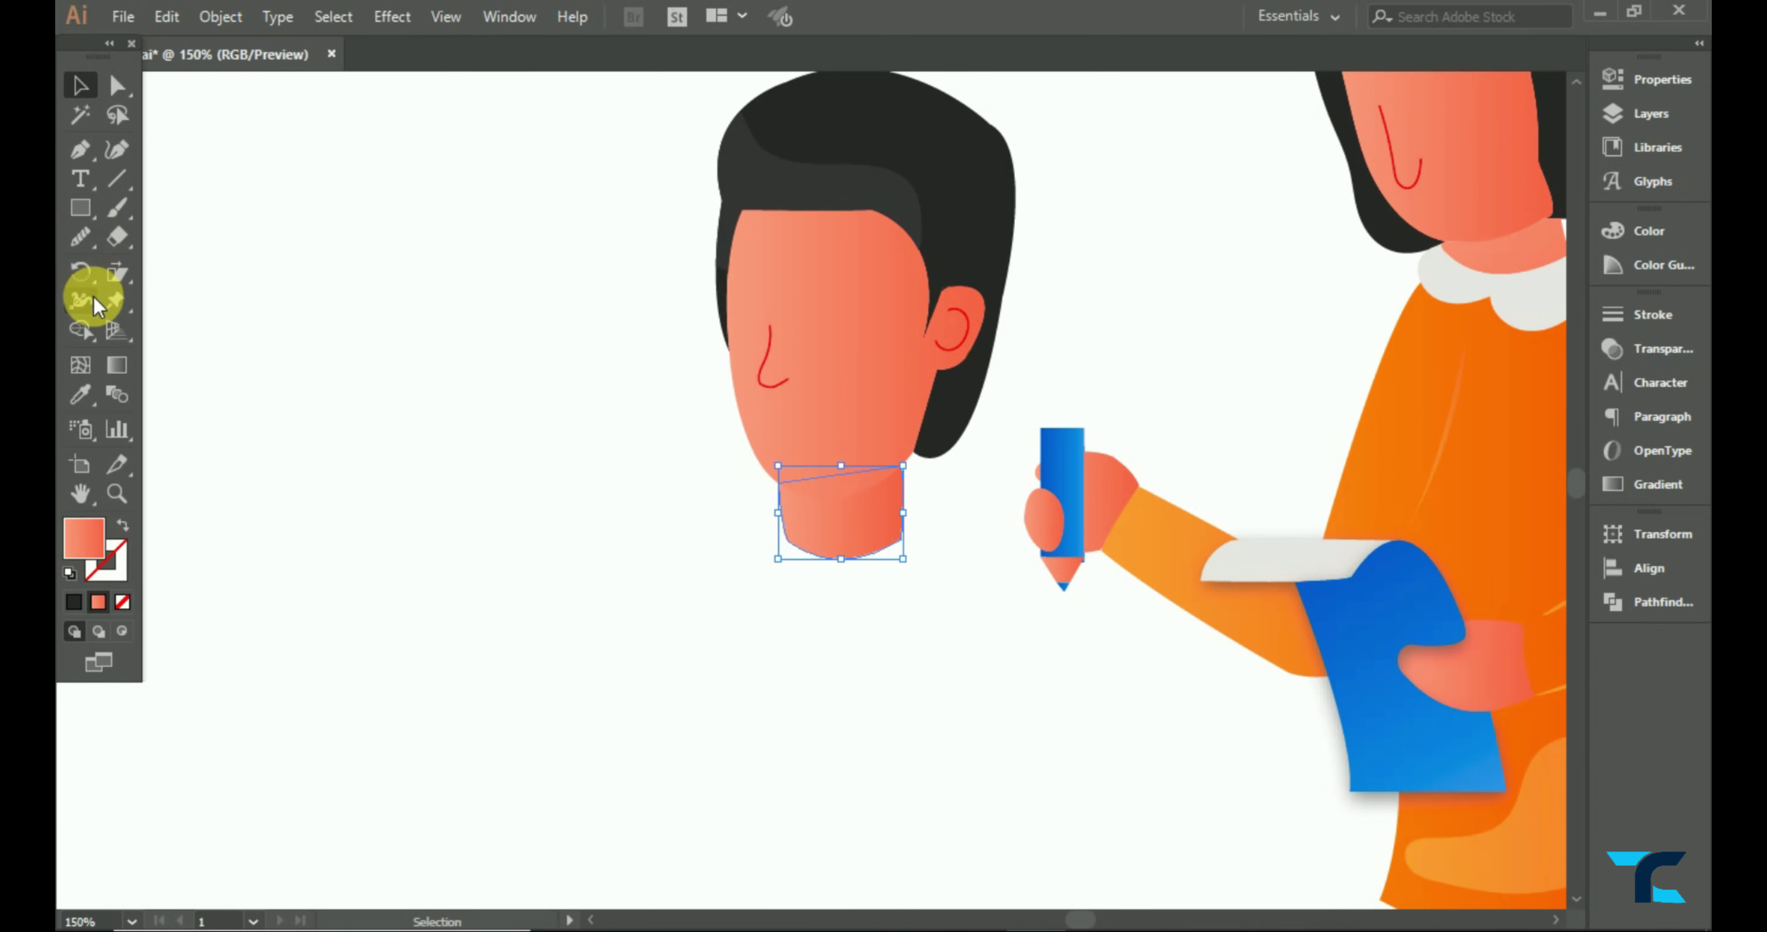
click(117, 364)
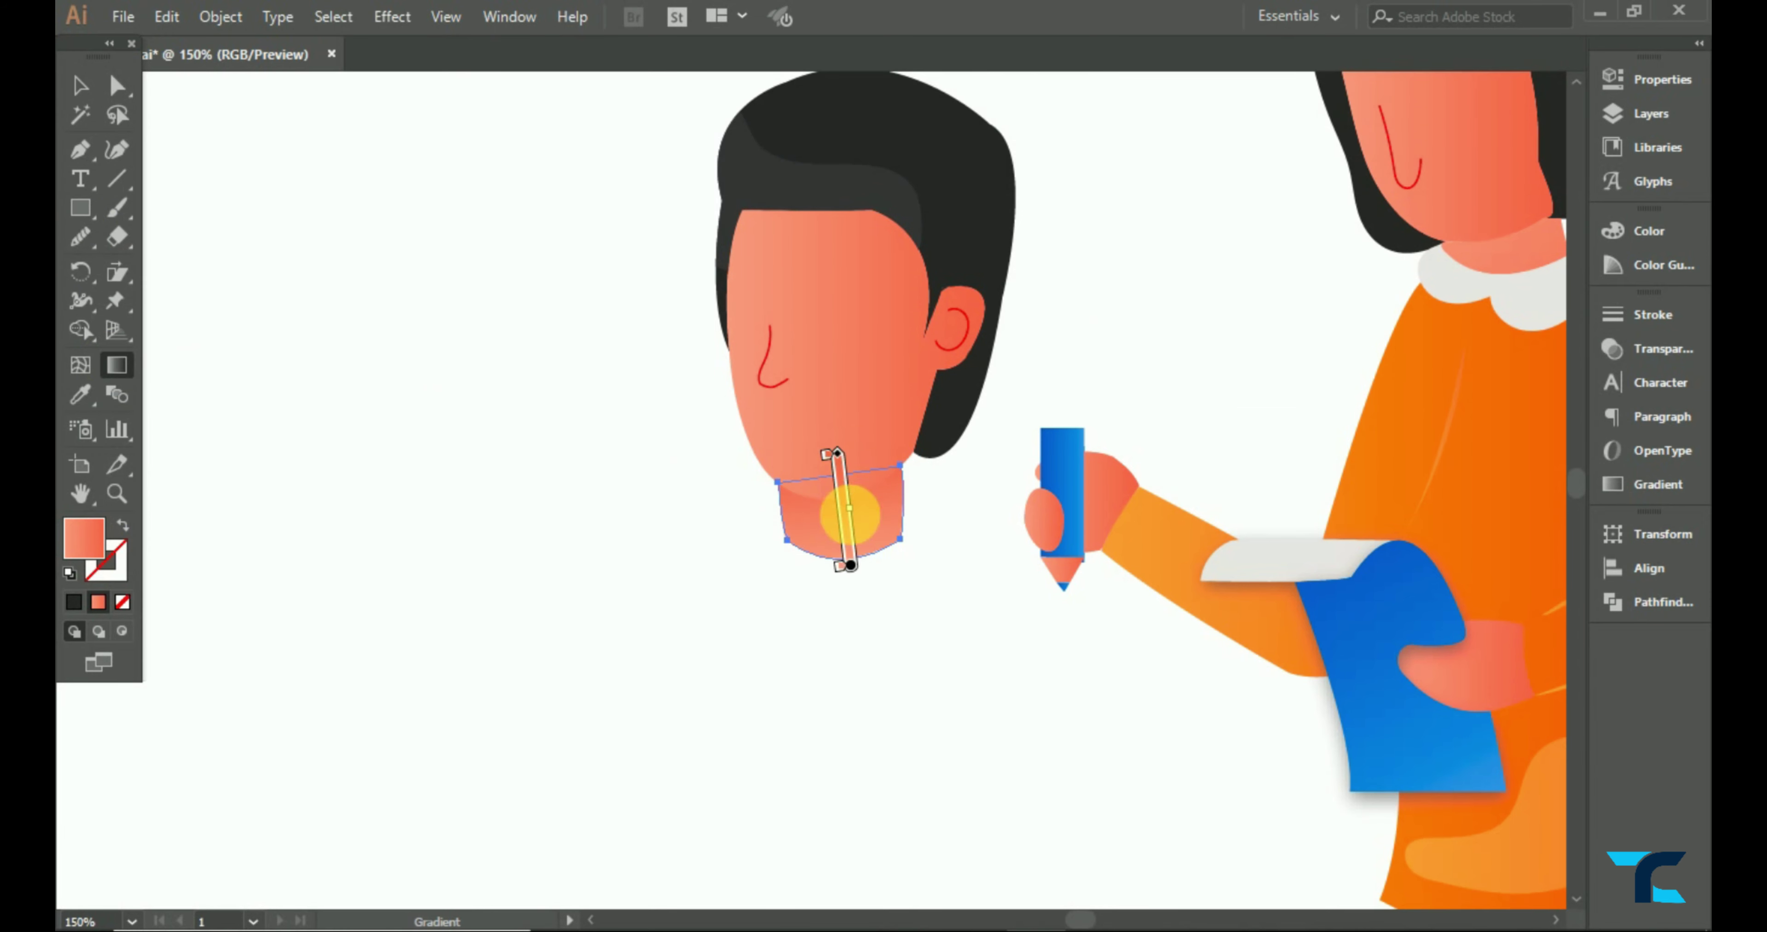
drag(844, 508, 878, 596)
key(v)
click(745, 723)
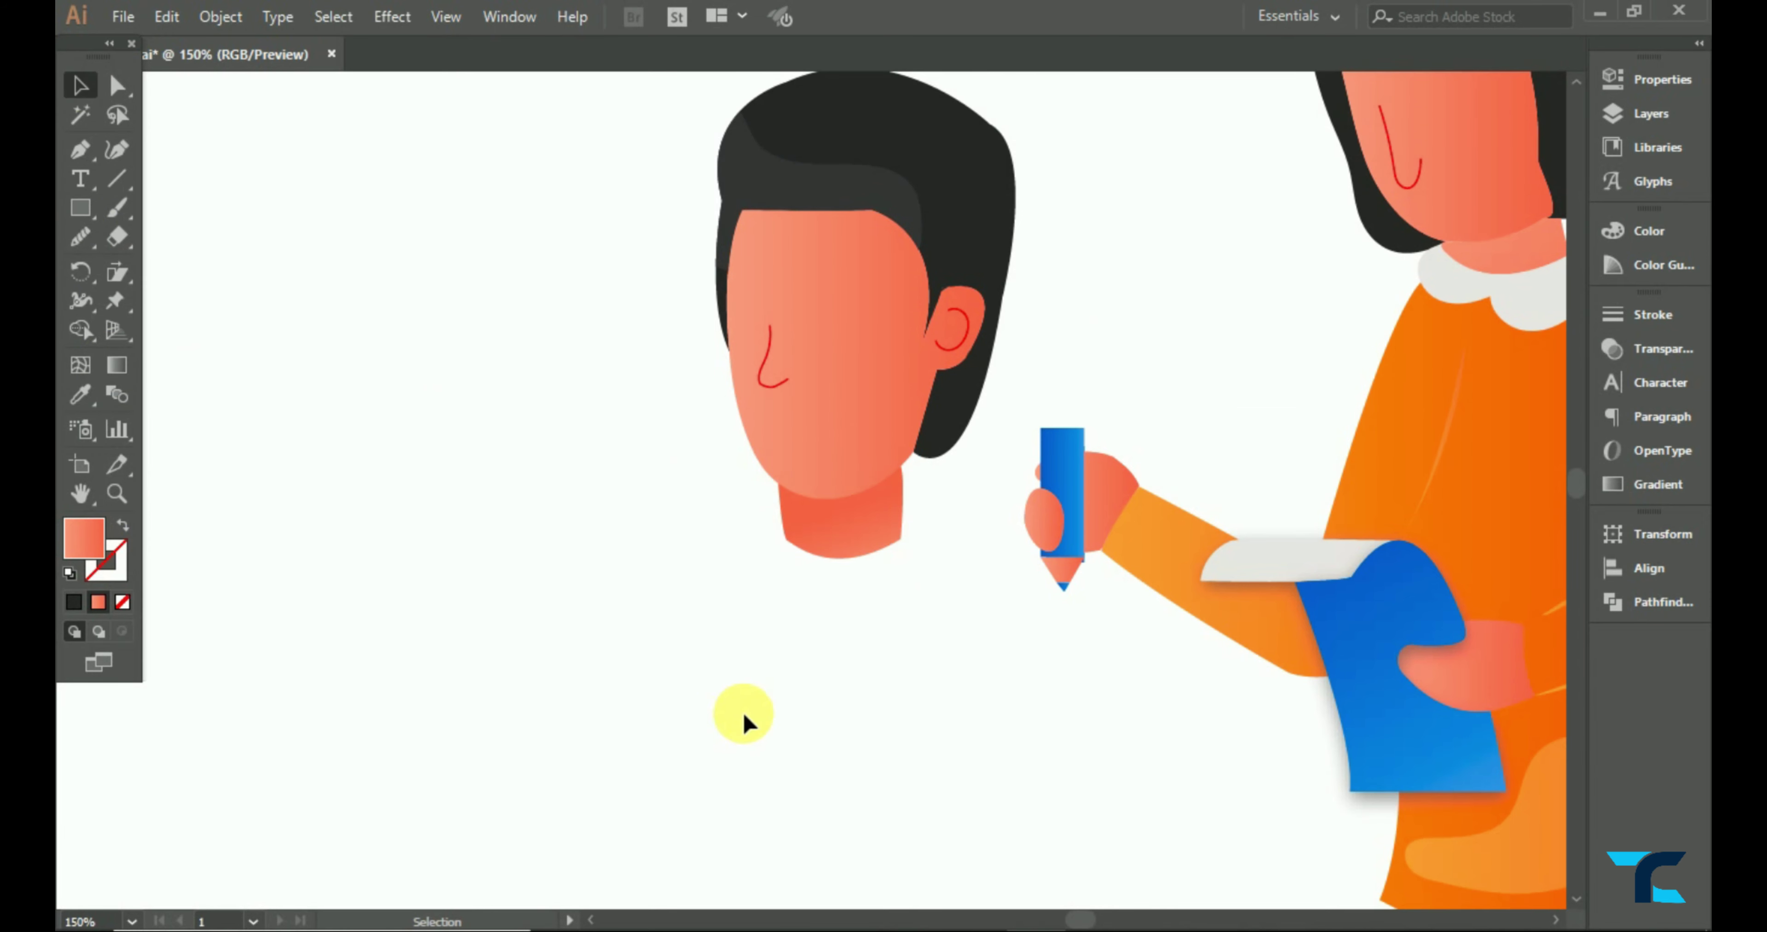
key(ctrl+0)
scroll(889, 468, up, 3)
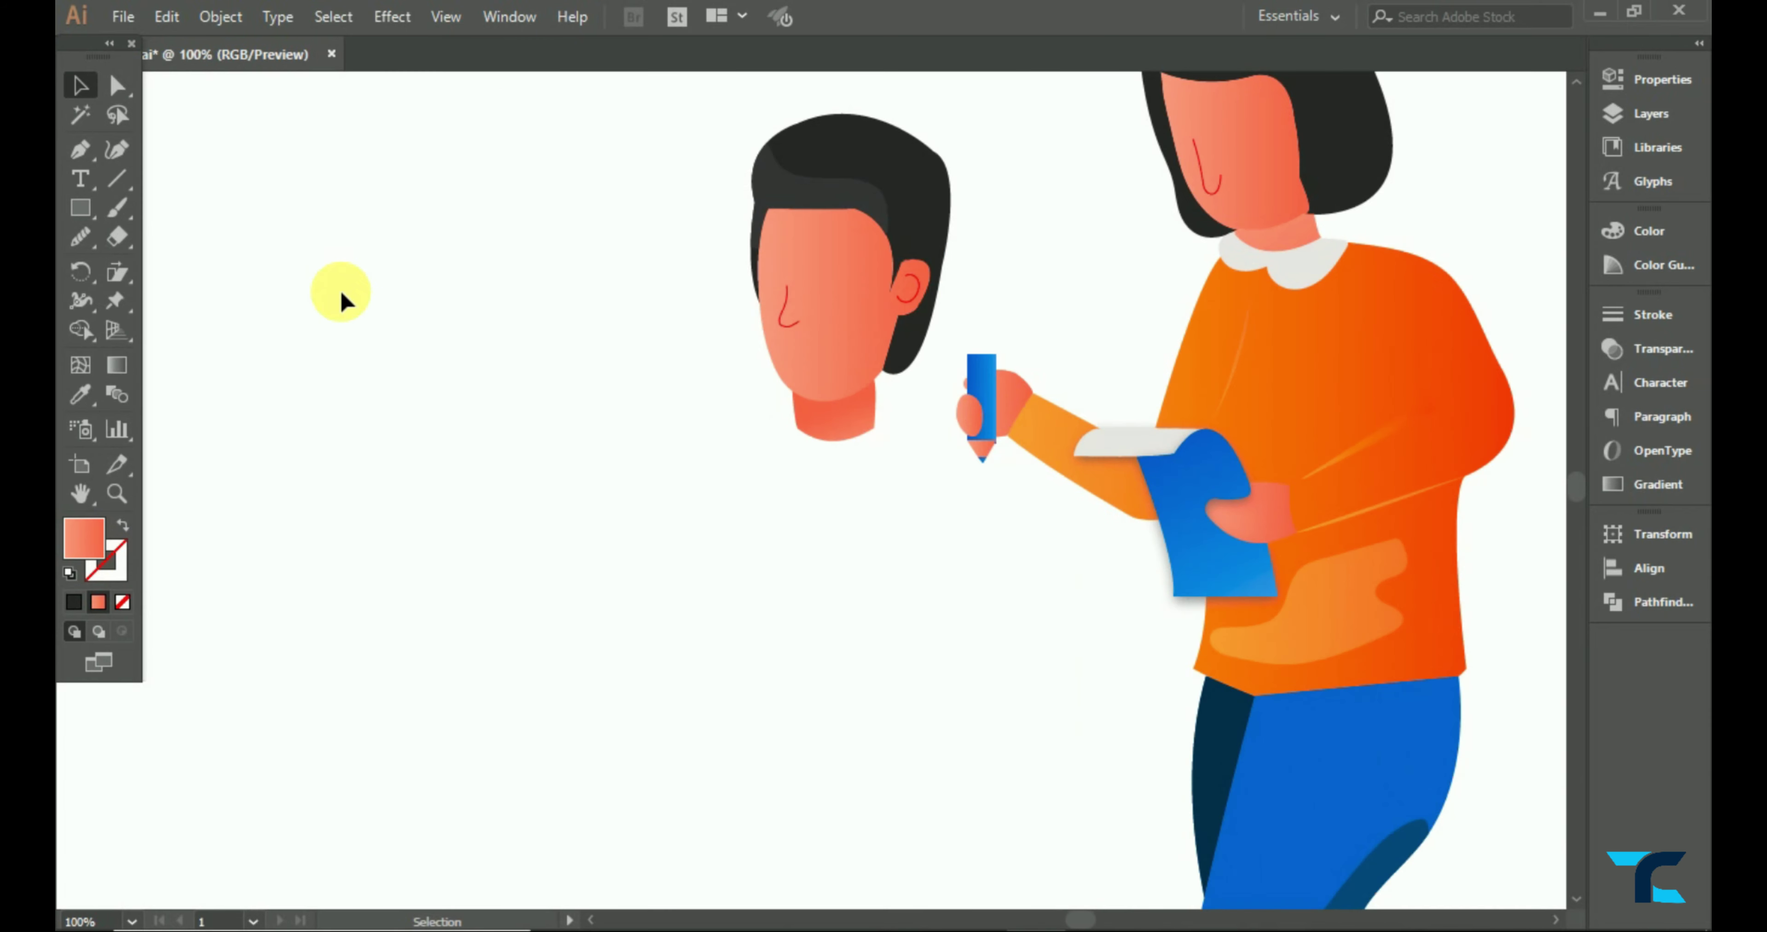
- Draw a curved collar shape beside the neck and fill it white
key(p)
click(798, 428)
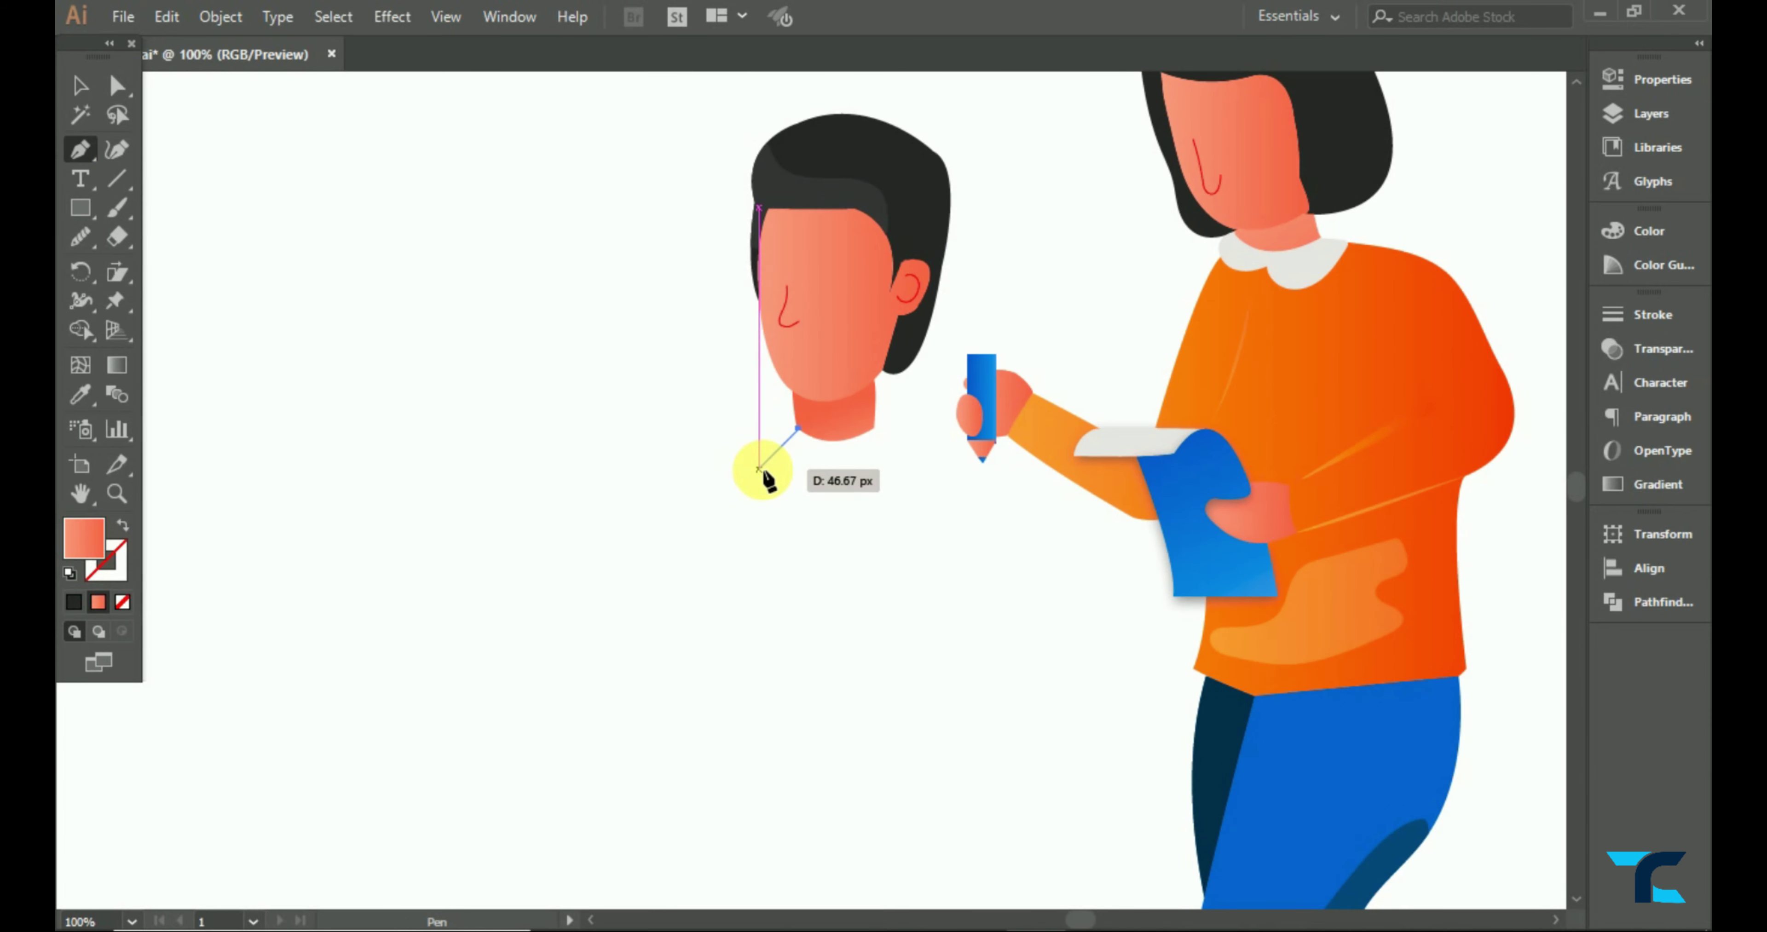
scroll(774, 457, up, 1)
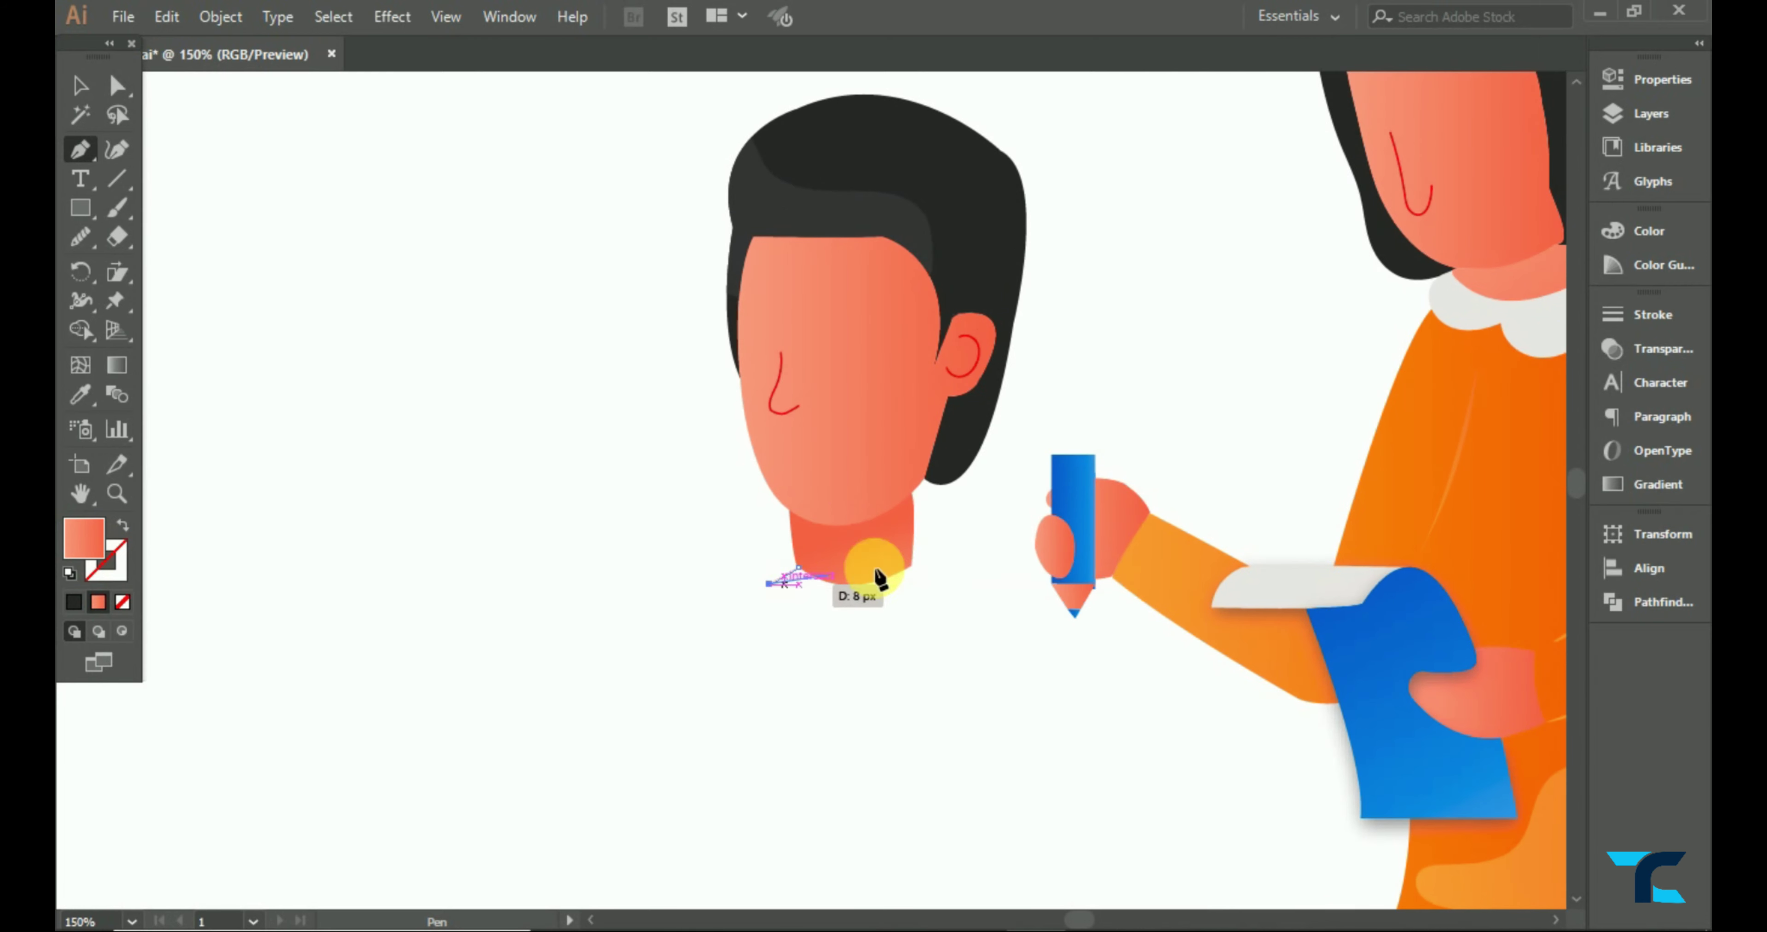
mouse_move(933, 588)
mouse_down()
mouse_move(1090, 488)
mouse_move(1063, 508)
mouse_up()
click(932, 587)
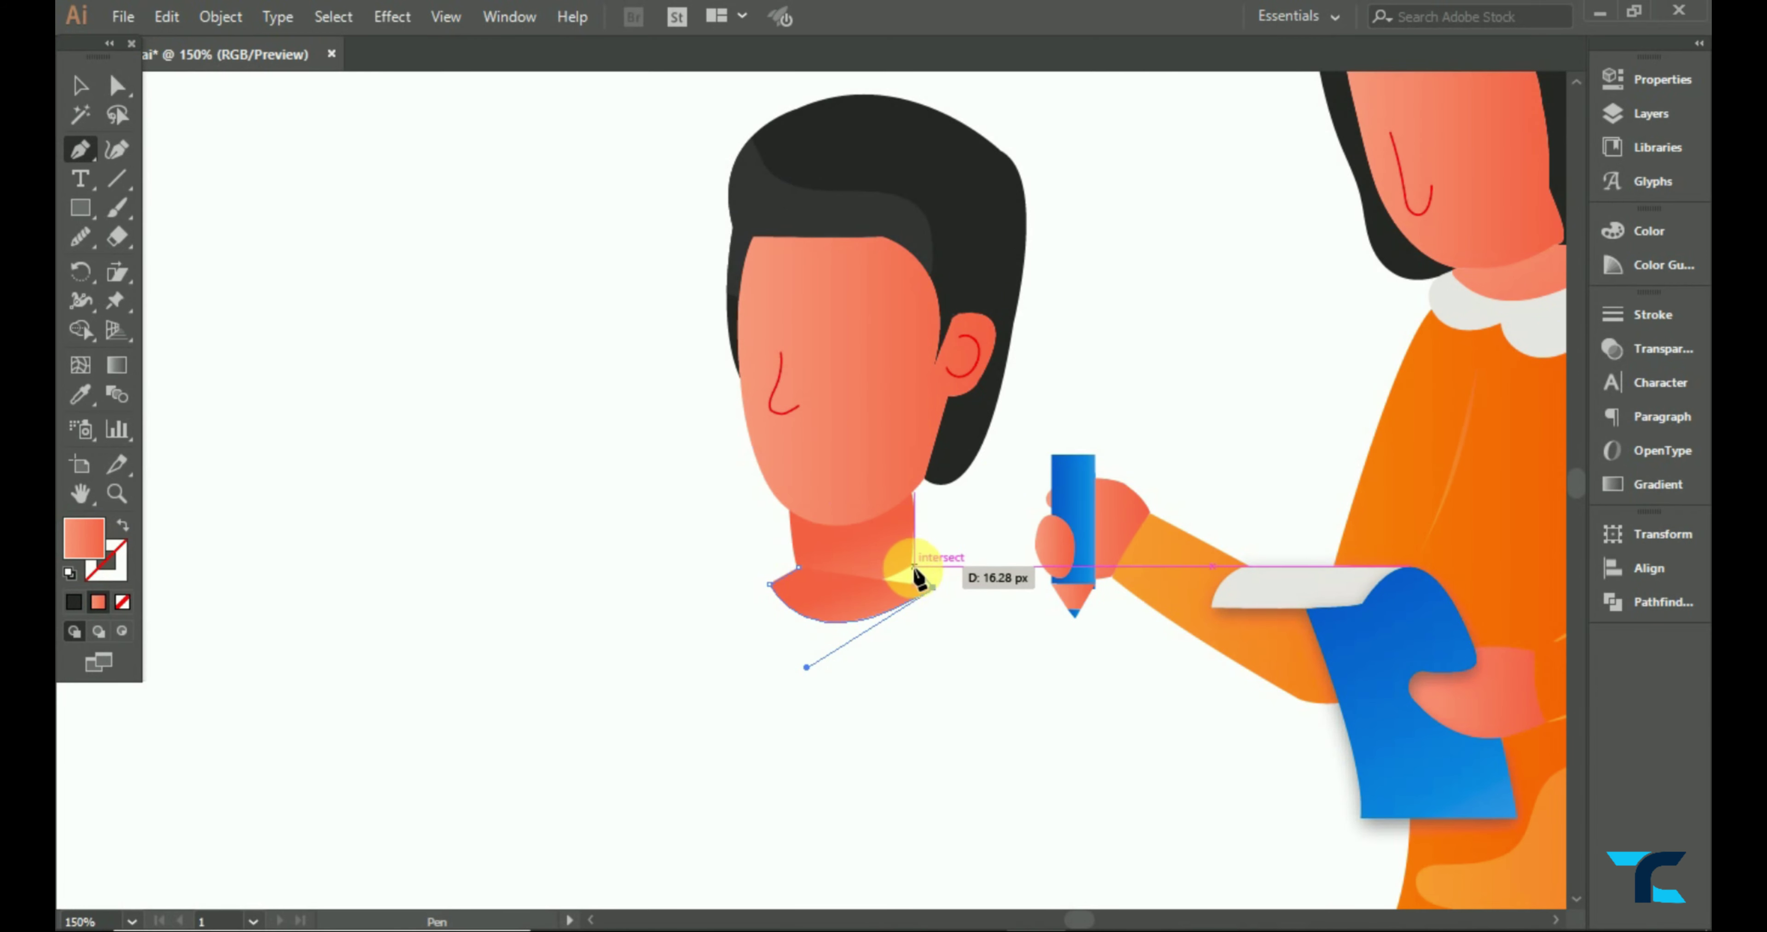
click(912, 565)
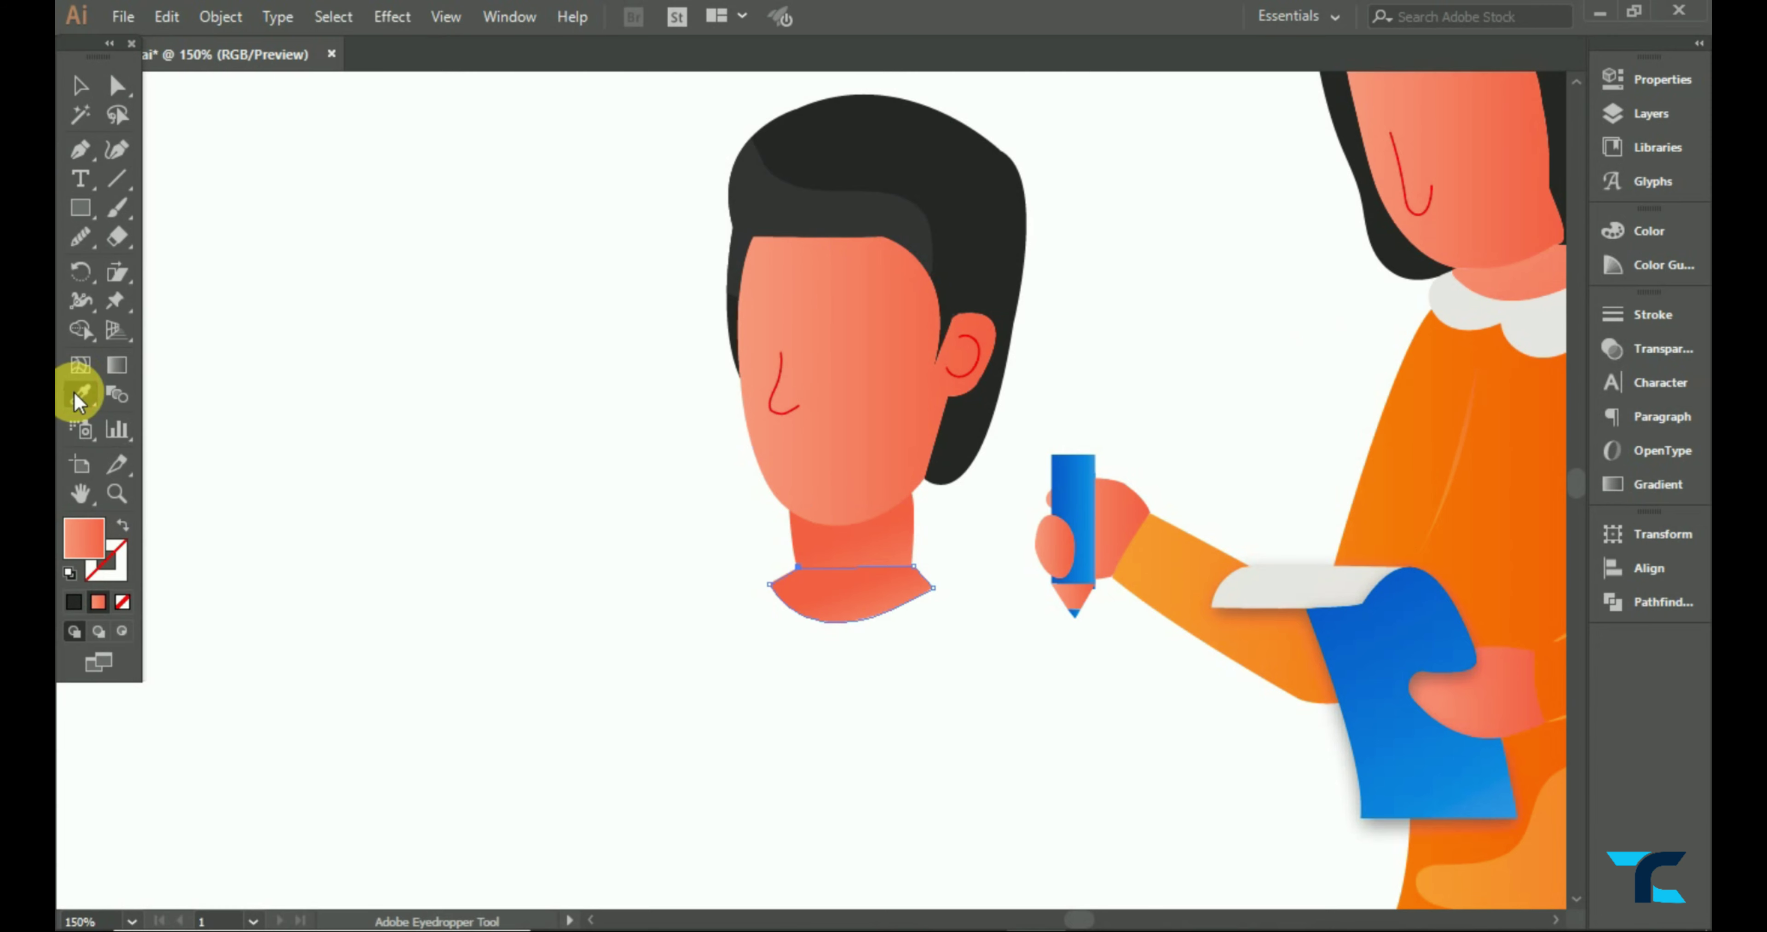
click(1472, 312)
click(79, 85)
- Send the collar backward behind the neck with Arrange > Send Backward
right_click(819, 569)
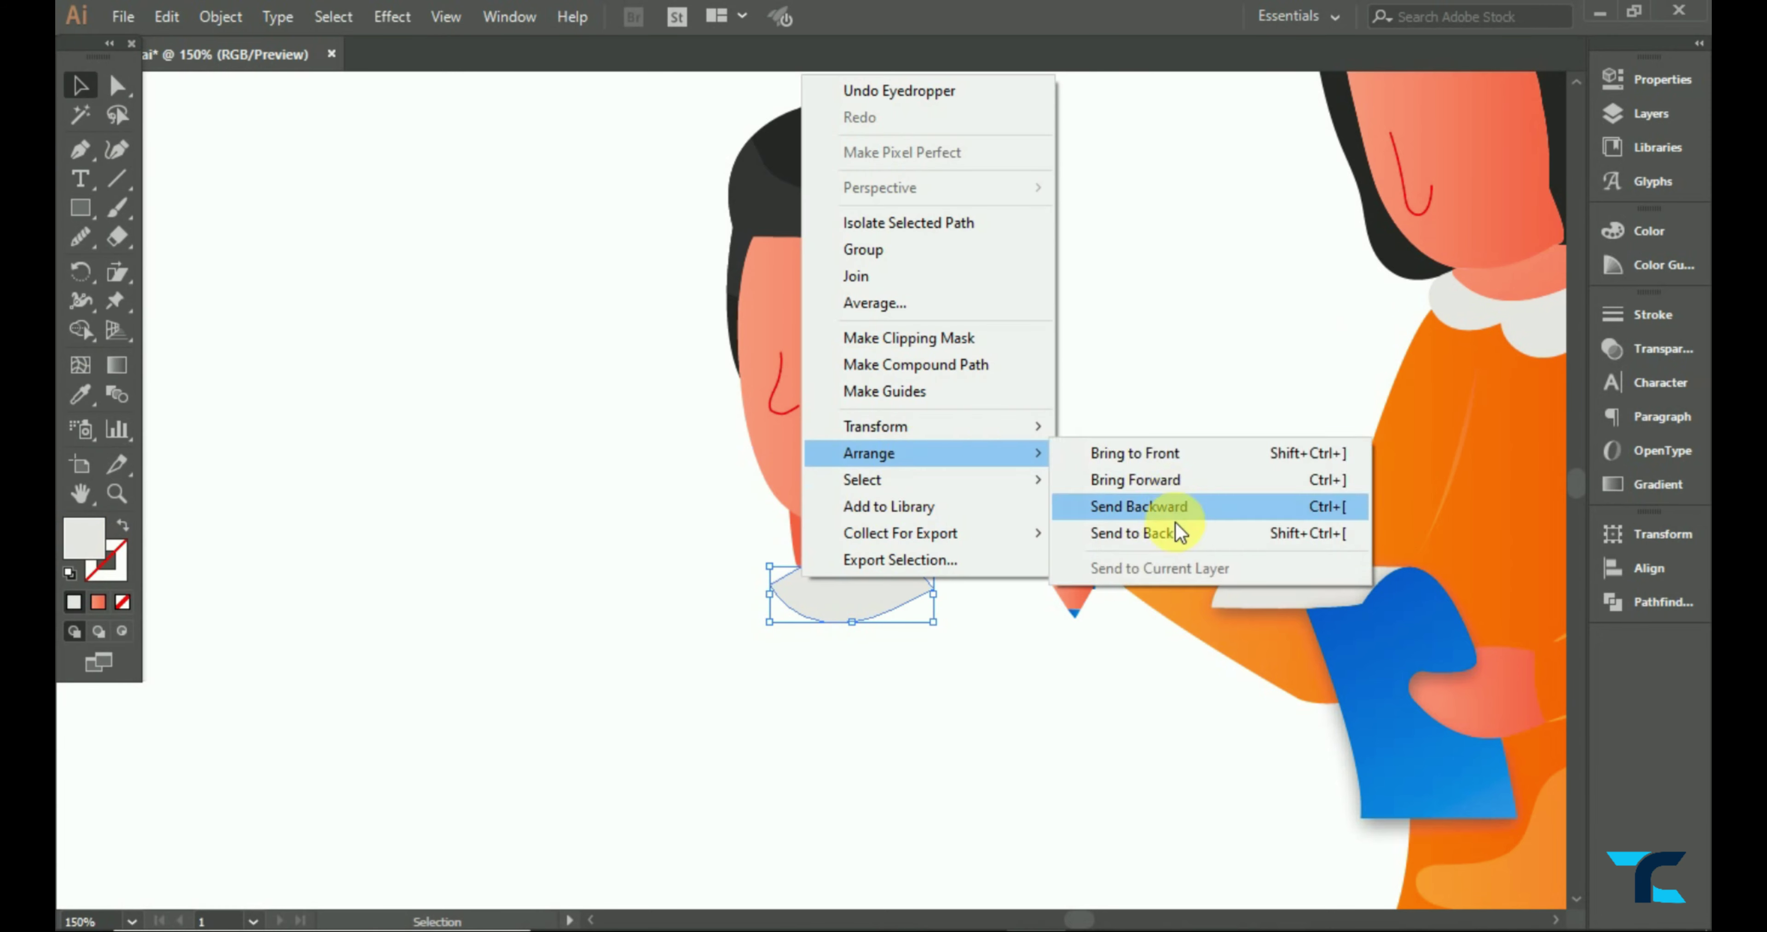
click(1196, 505)
scroll(960, 589, down, 3)
scroll(957, 579, down, 3)
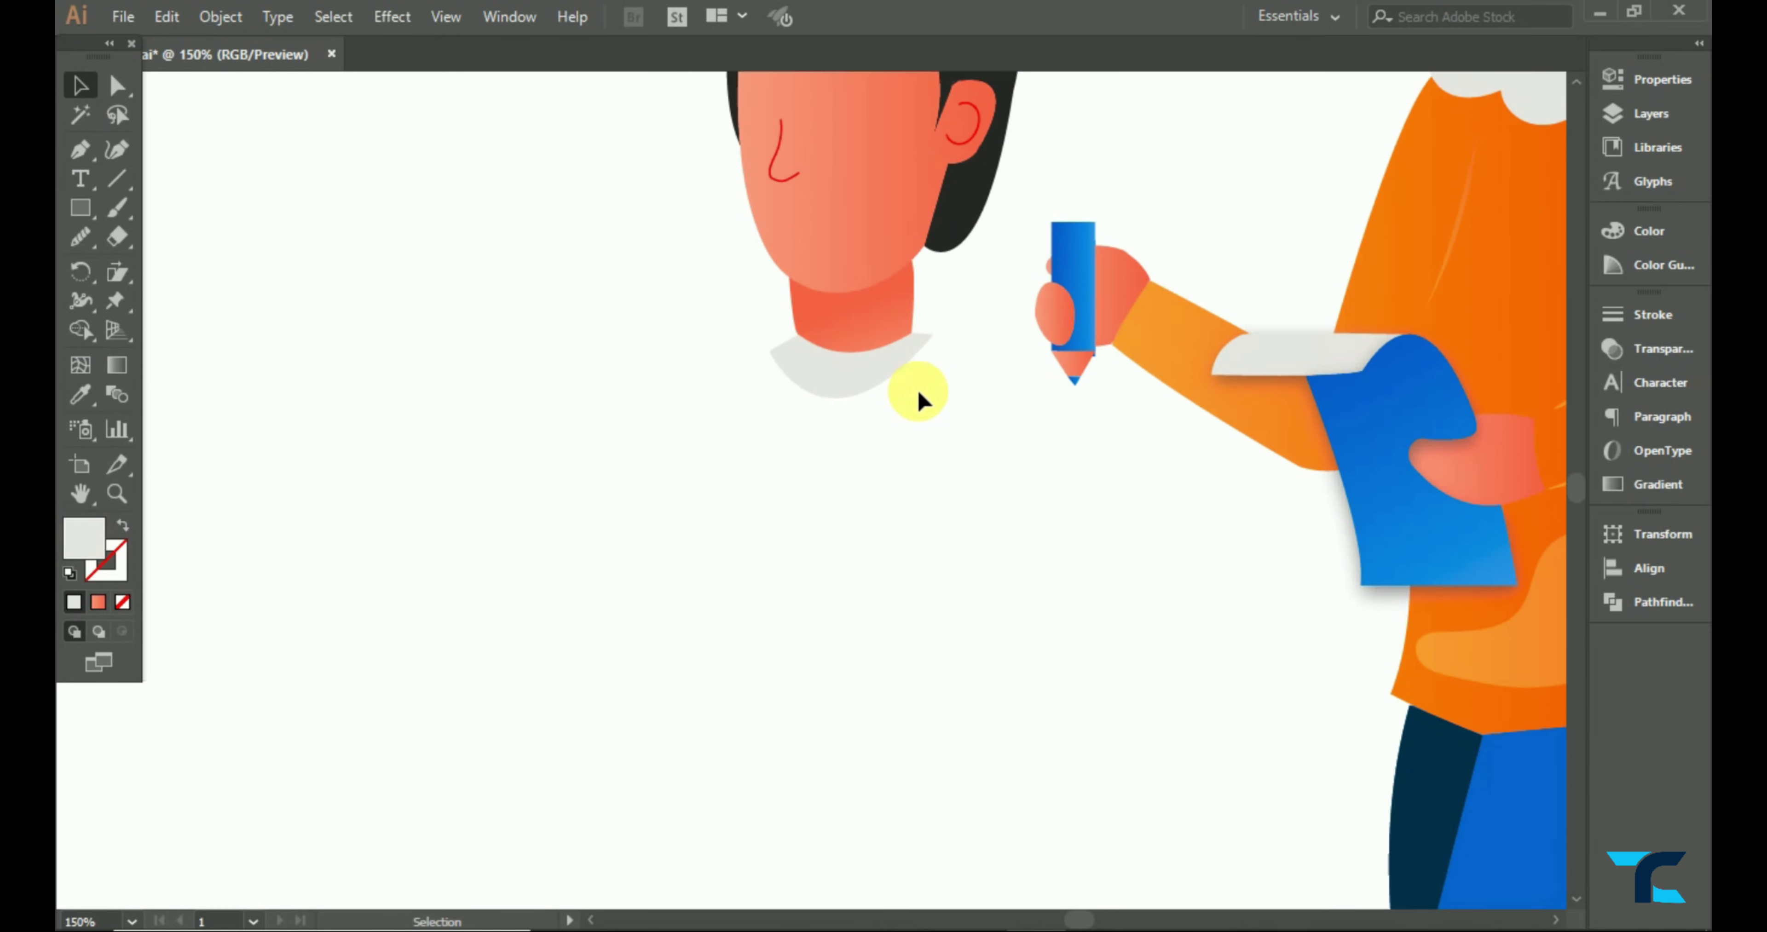
key(ctrl+0)
- Start the shirt outline at the collar and curve its bottom edge
click(935, 371)
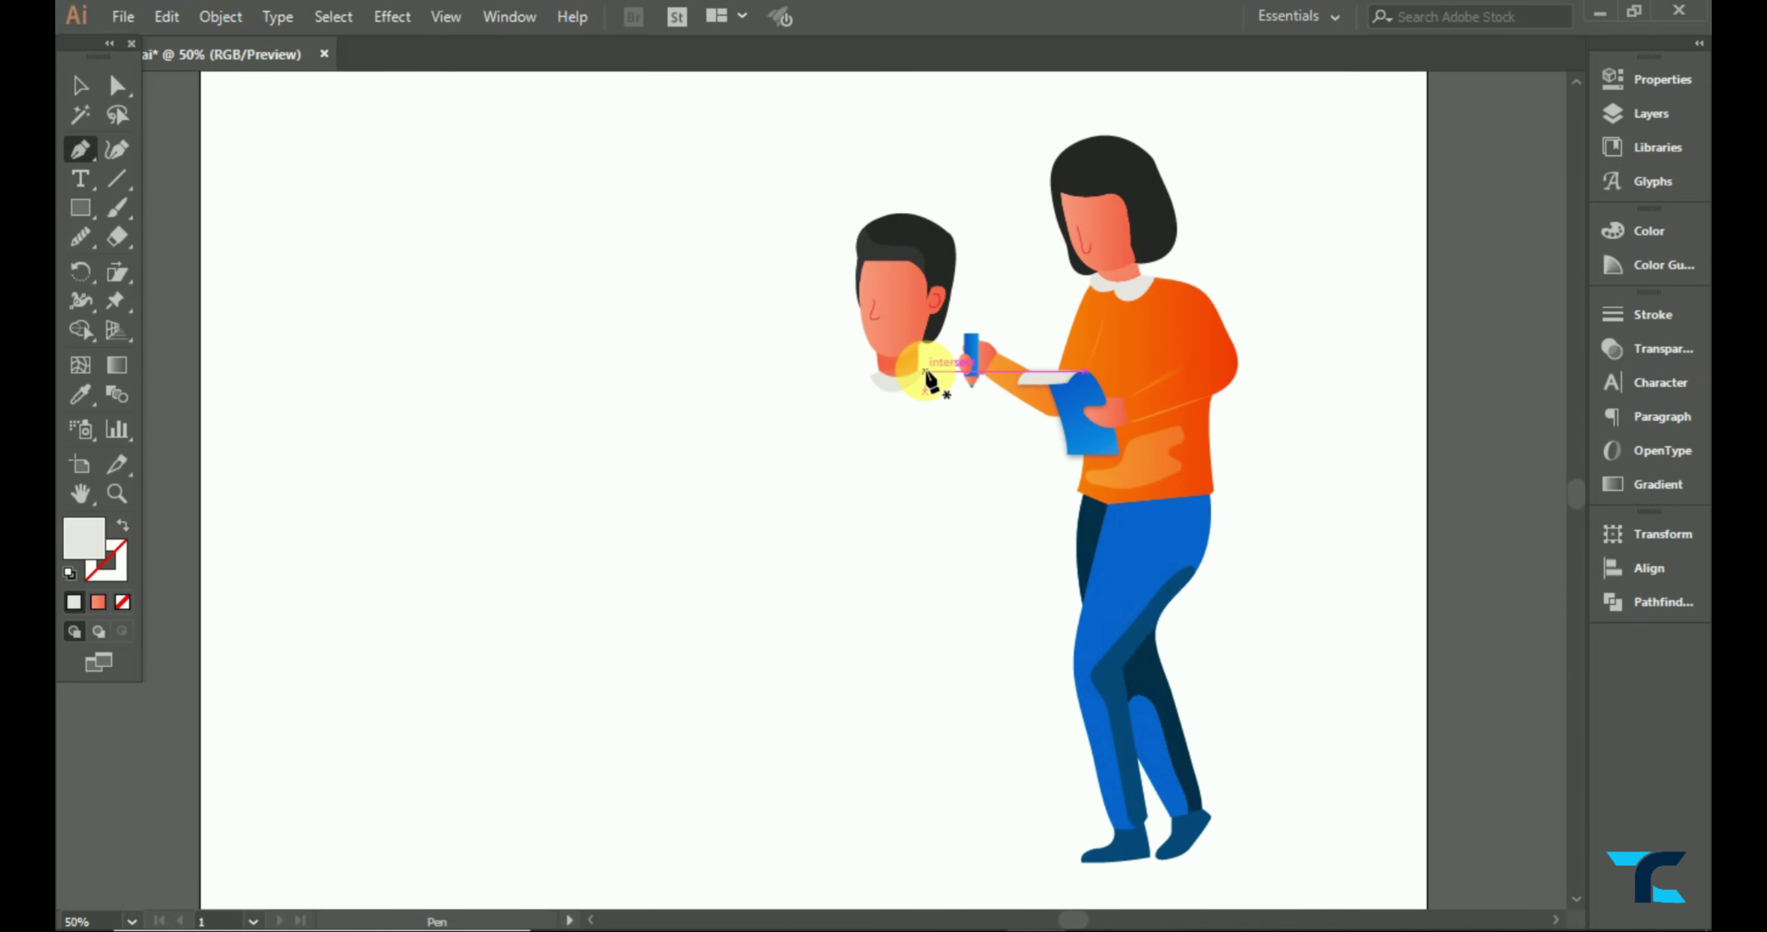
scroll(927, 375, up, 3)
click(922, 369)
scroll(980, 418, down, 1)
key(slash)
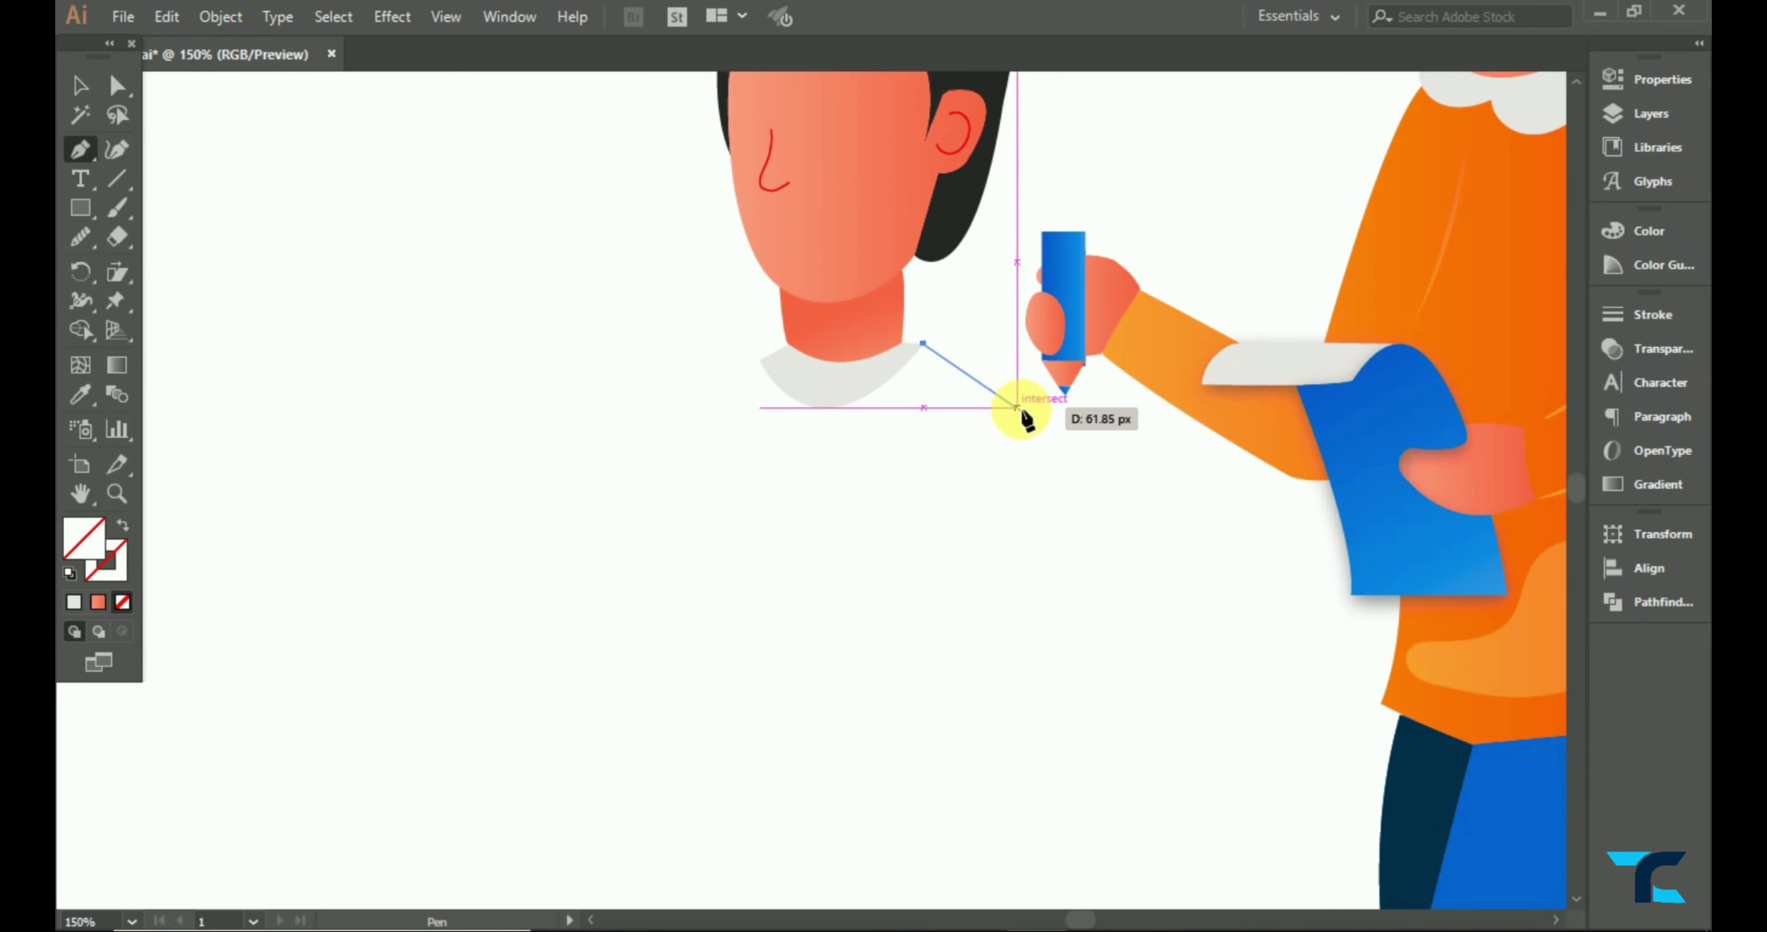
drag(1083, 454, 1091, 467)
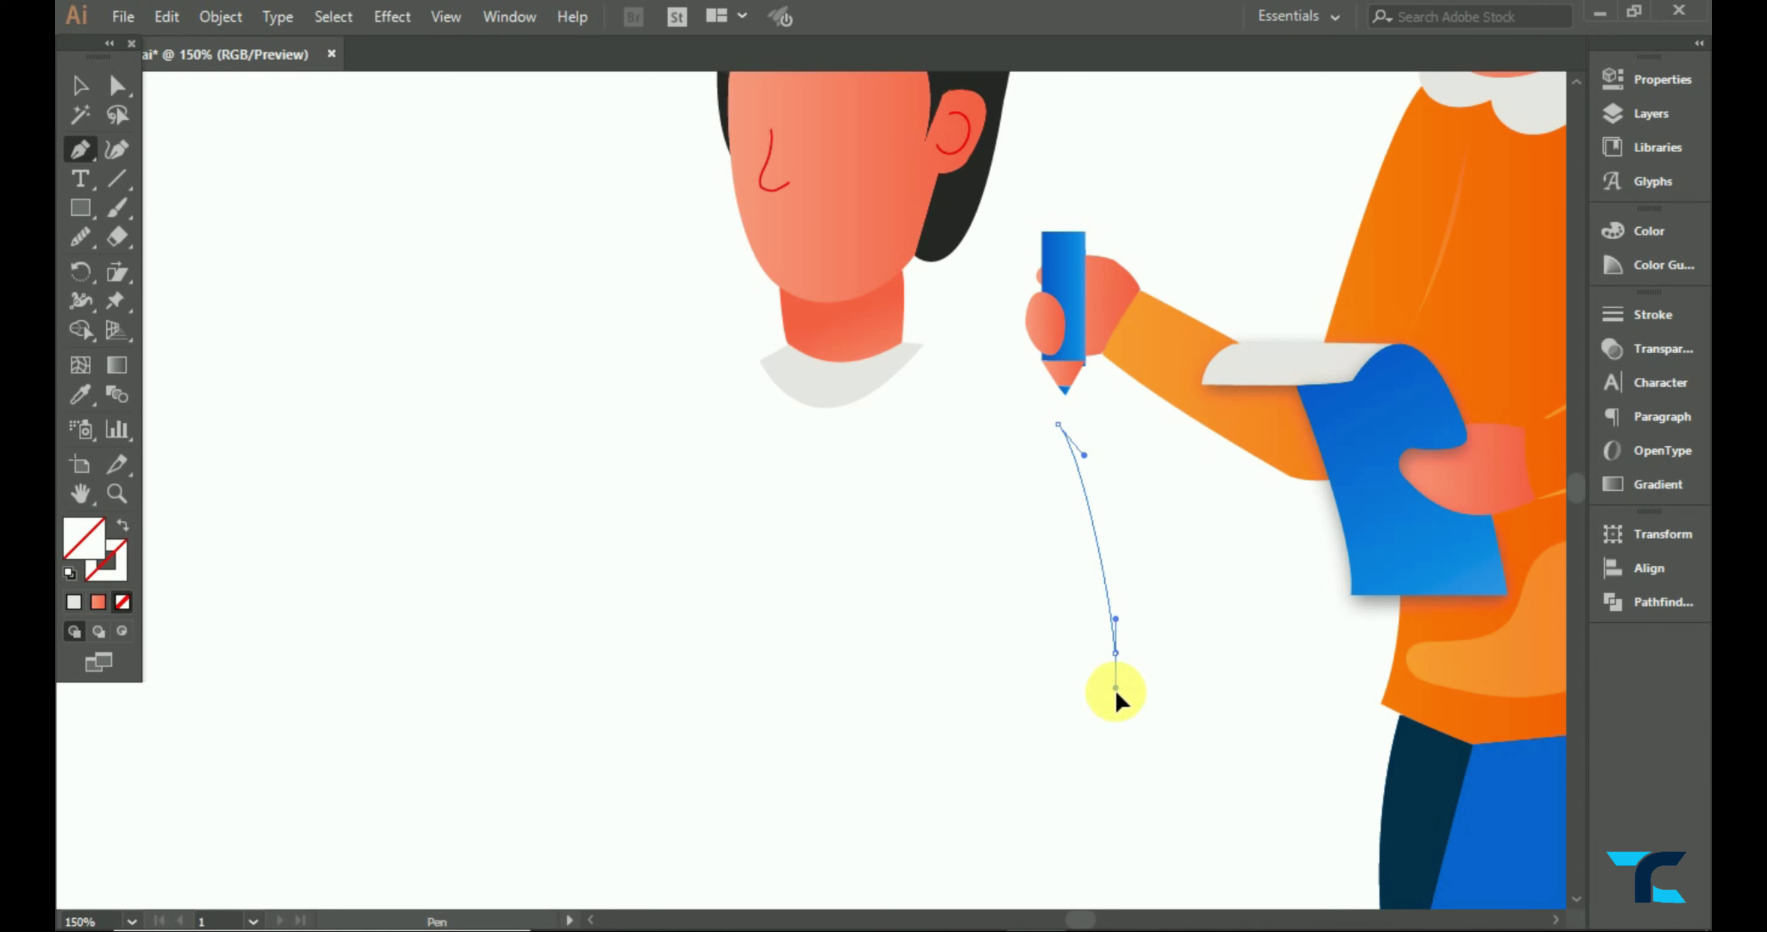
scroll(1115, 709, down, 2)
click(1202, 559)
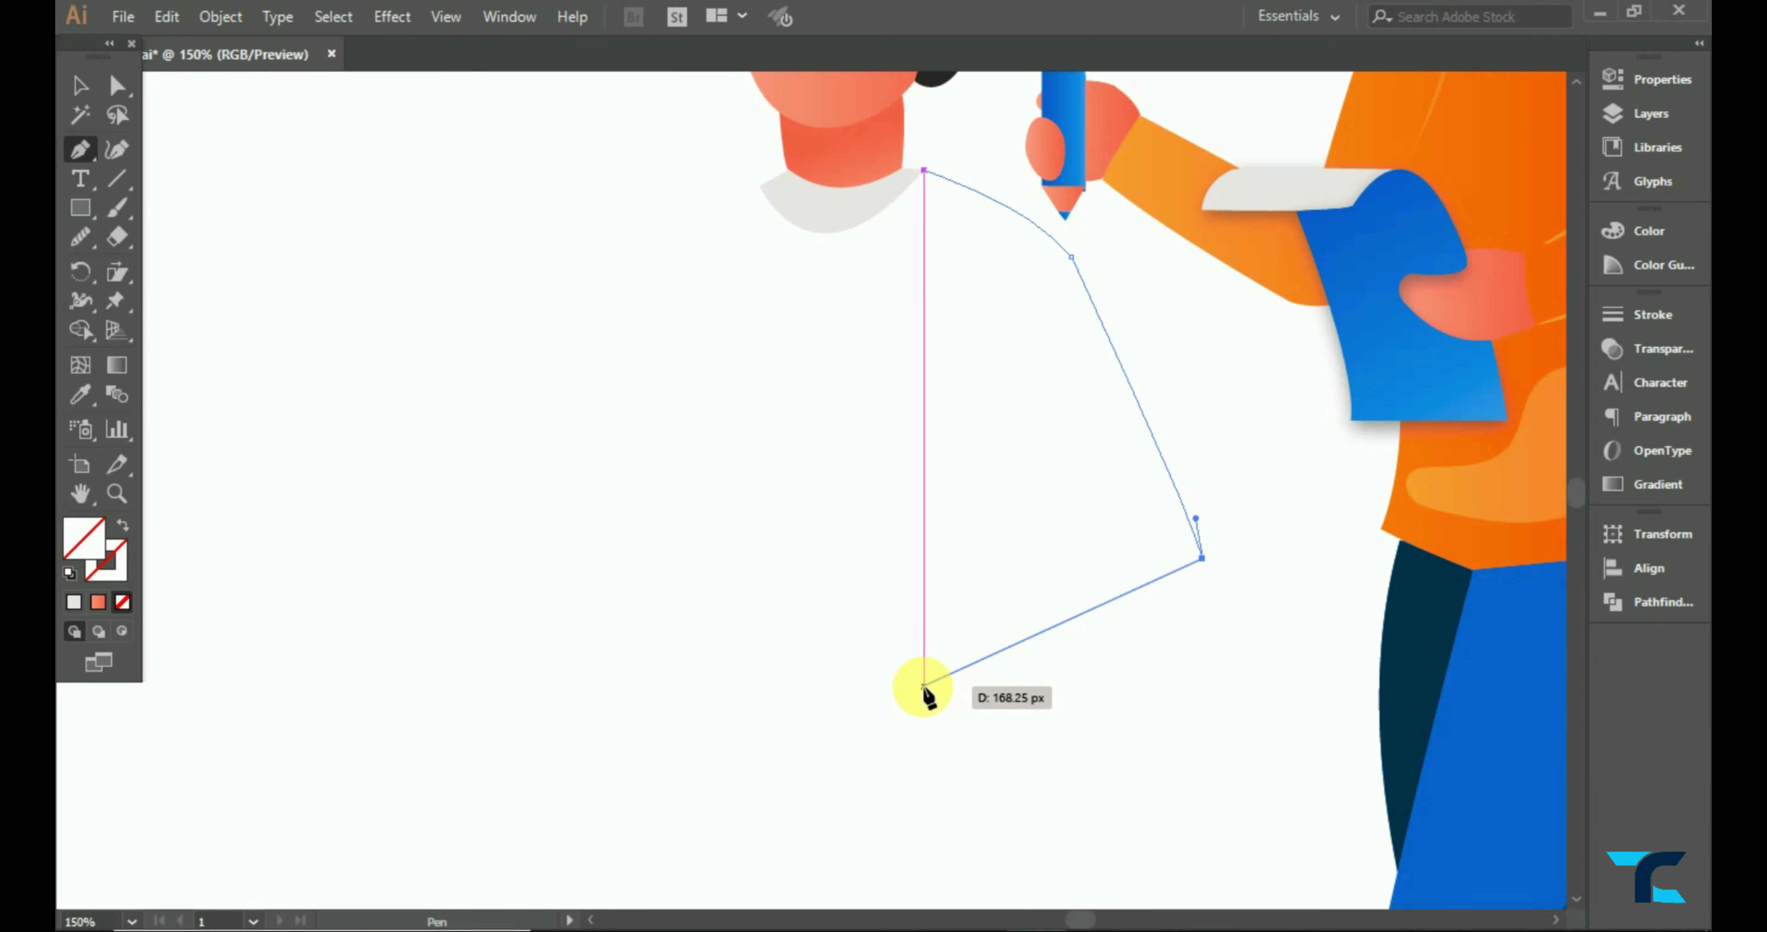
drag(923, 684, 780, 718)
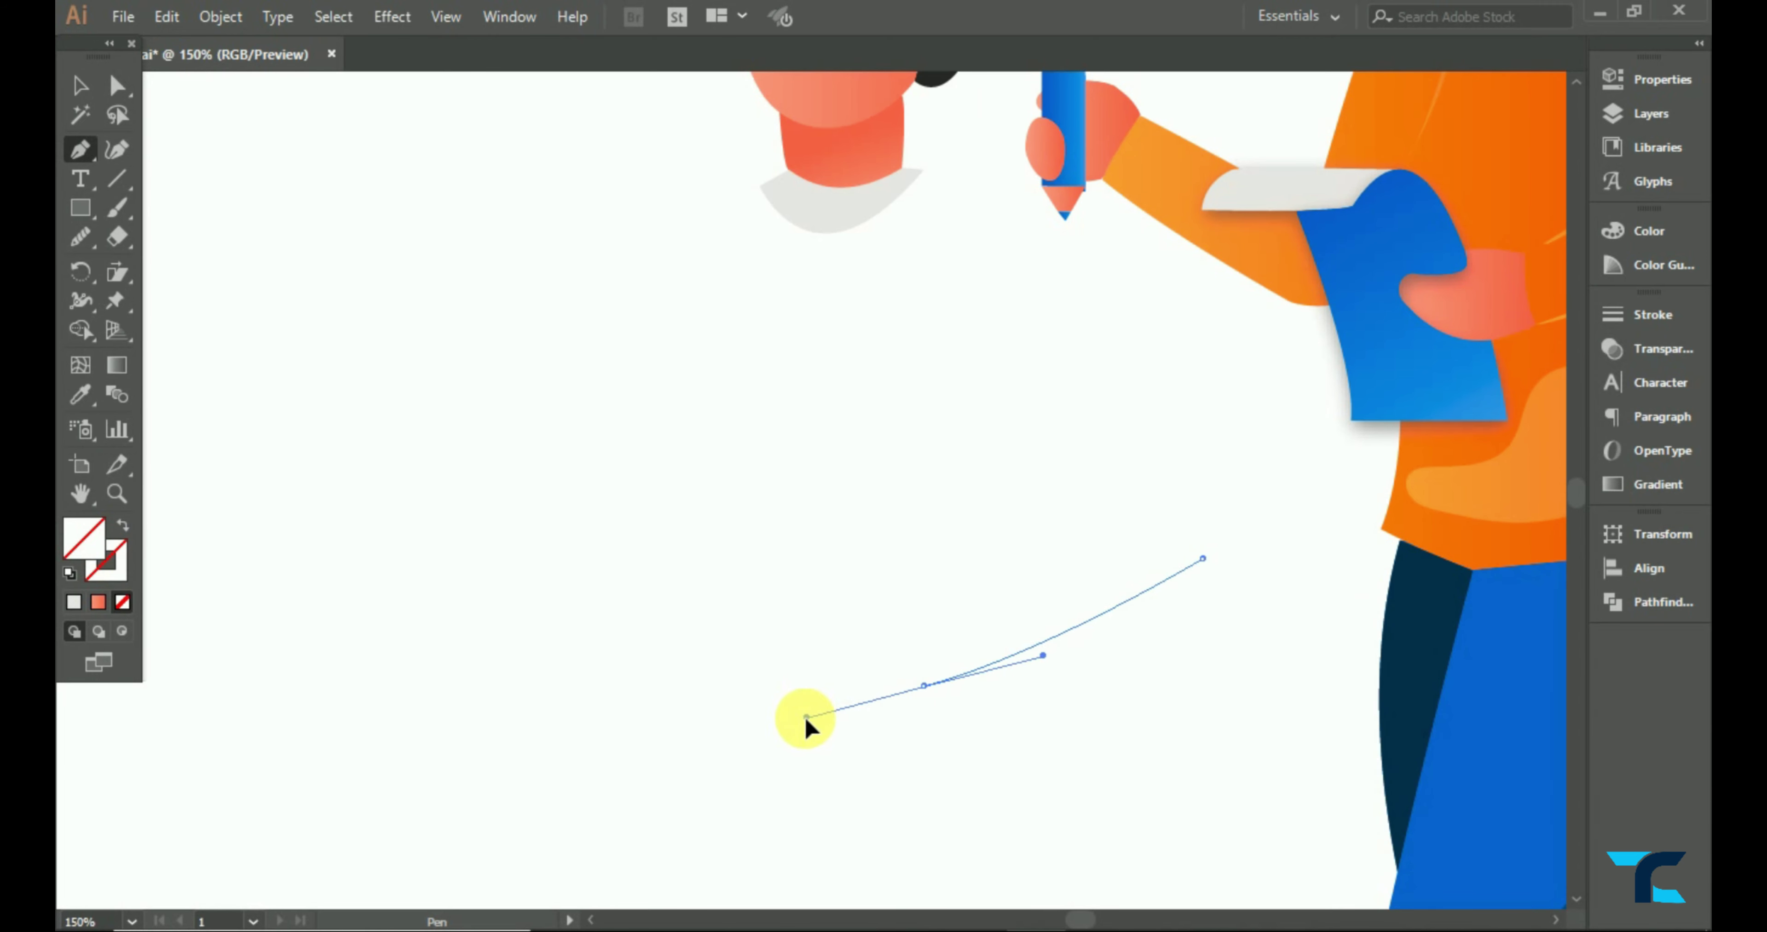
- Trace the bent arm from forearm up to the shoulder and finish the path
click(923, 685)
click(896, 633)
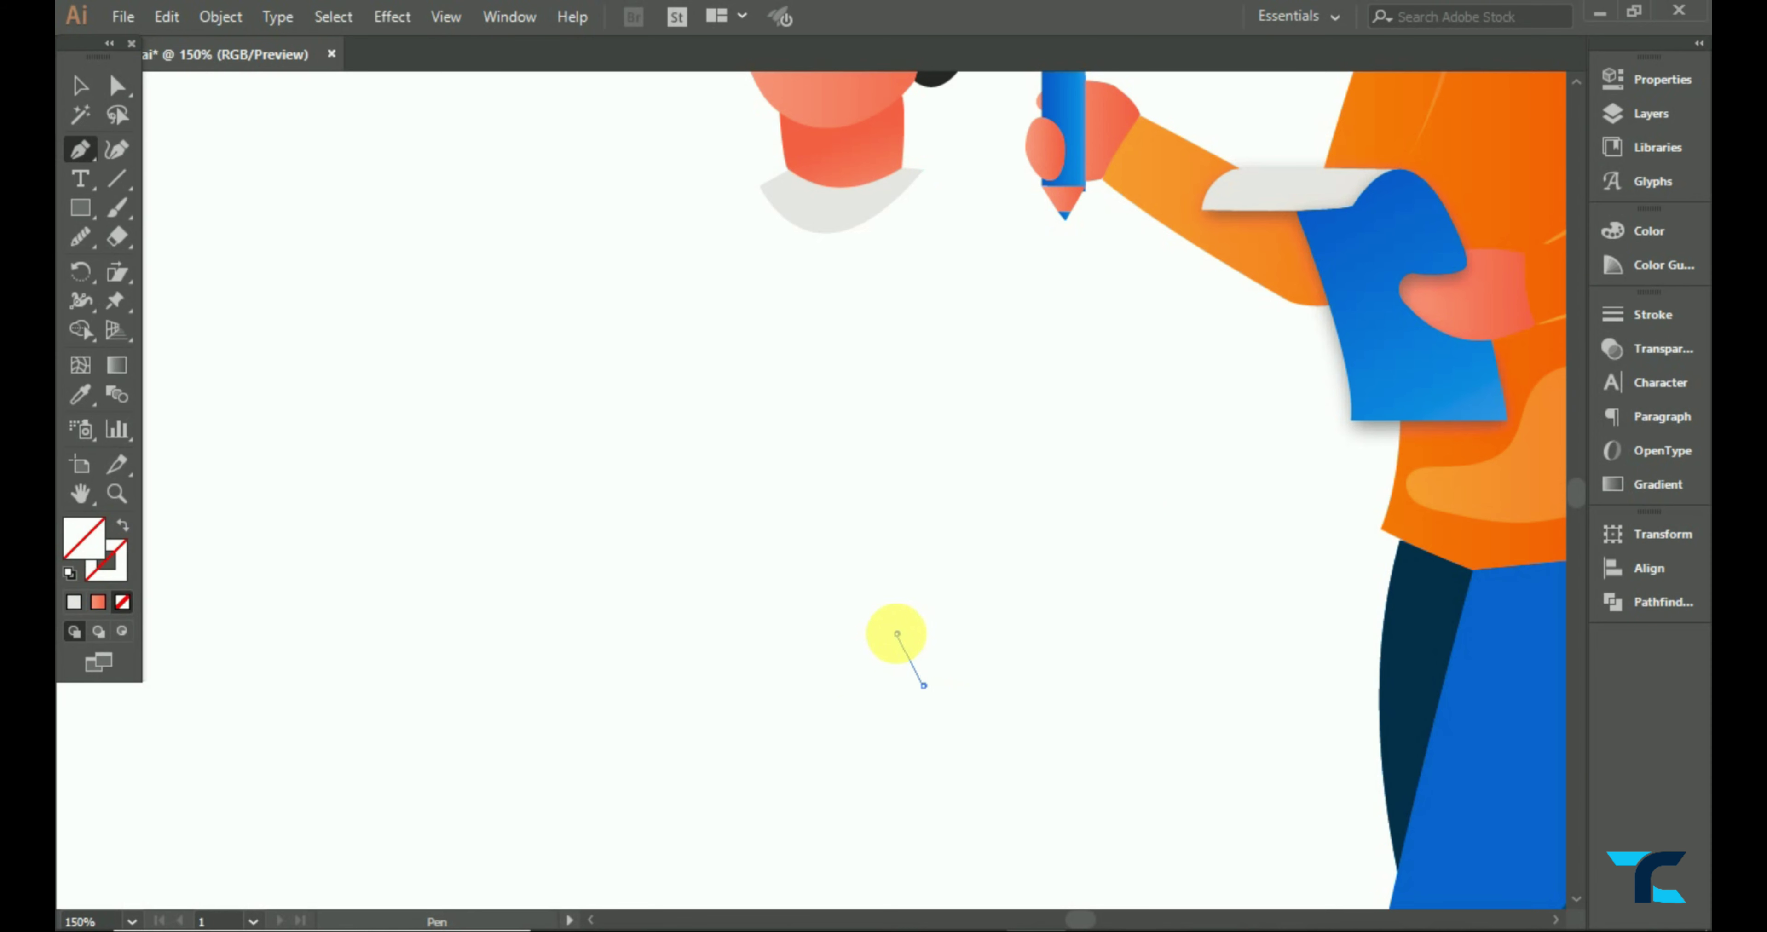
drag(1088, 542, 1128, 532)
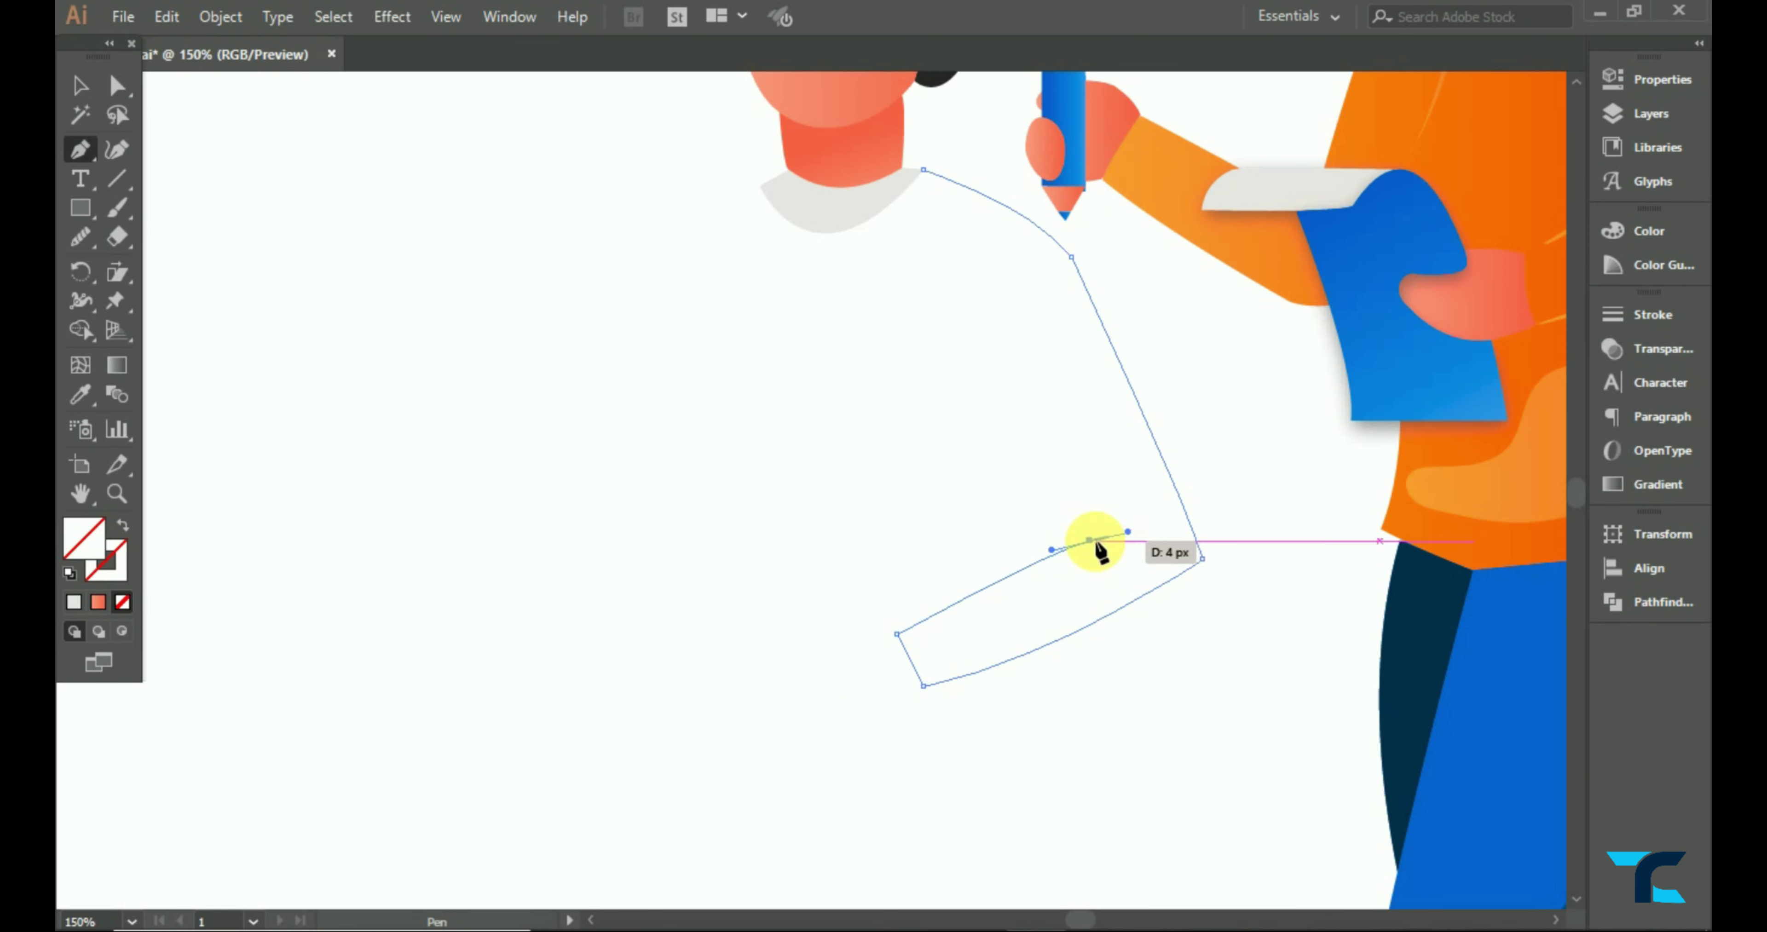
click(1088, 541)
drag(995, 313, 990, 278)
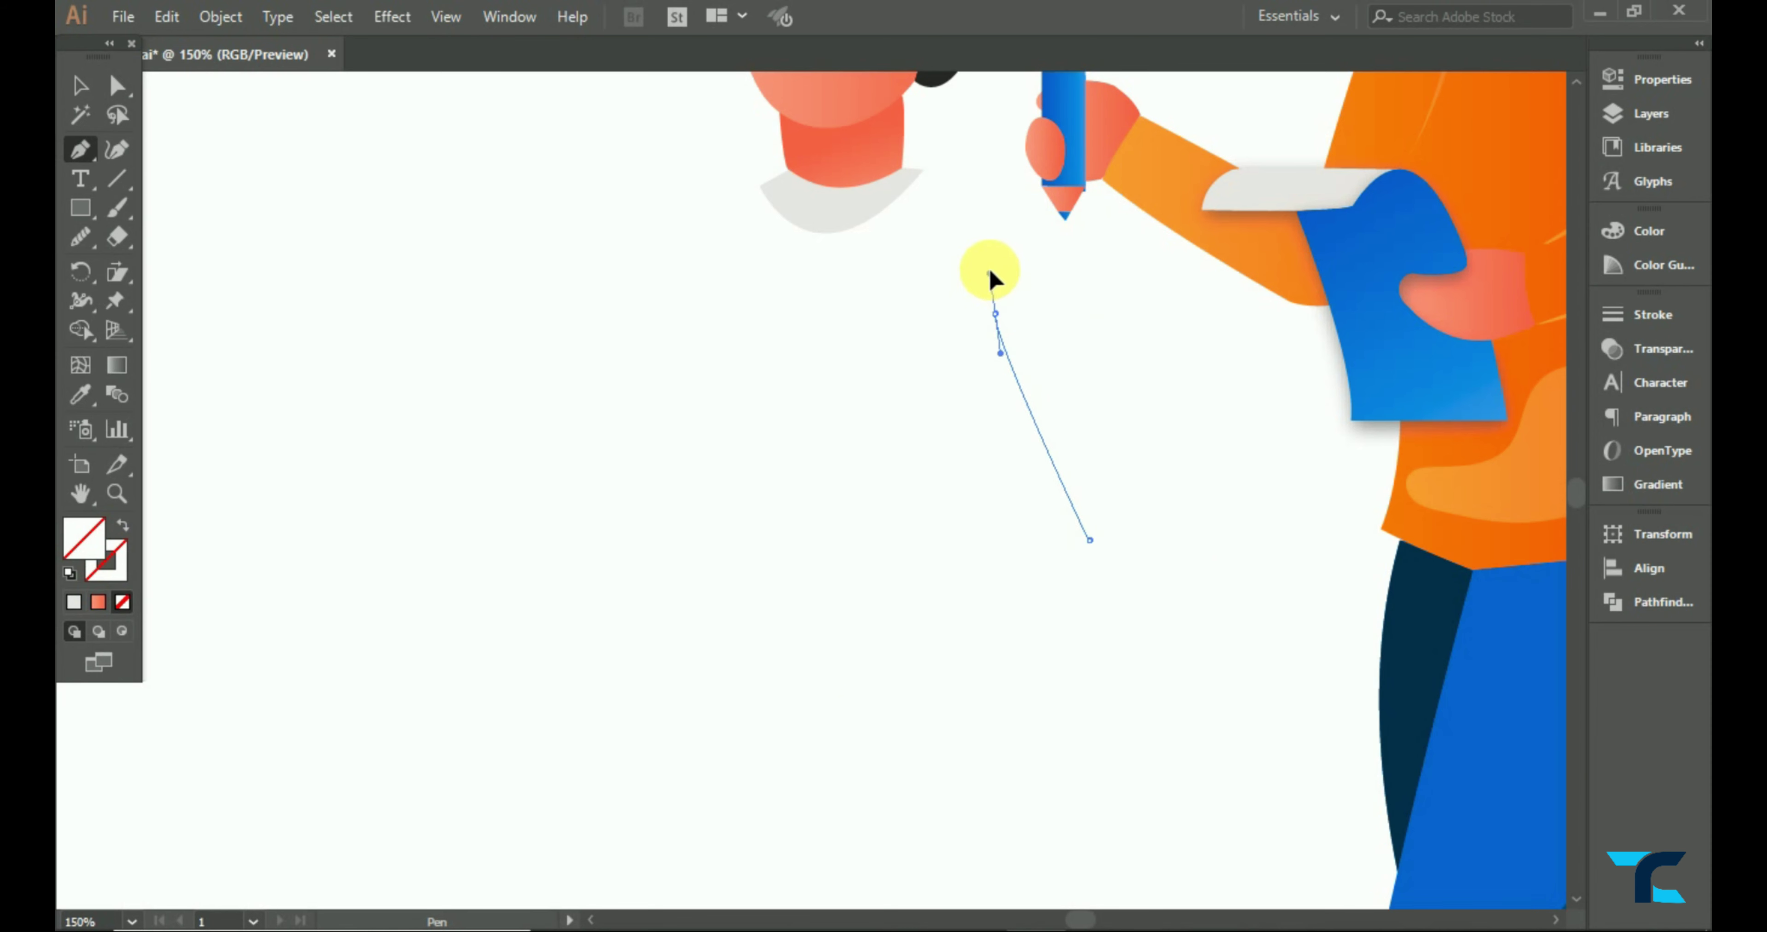
scroll(991, 268, down, 2)
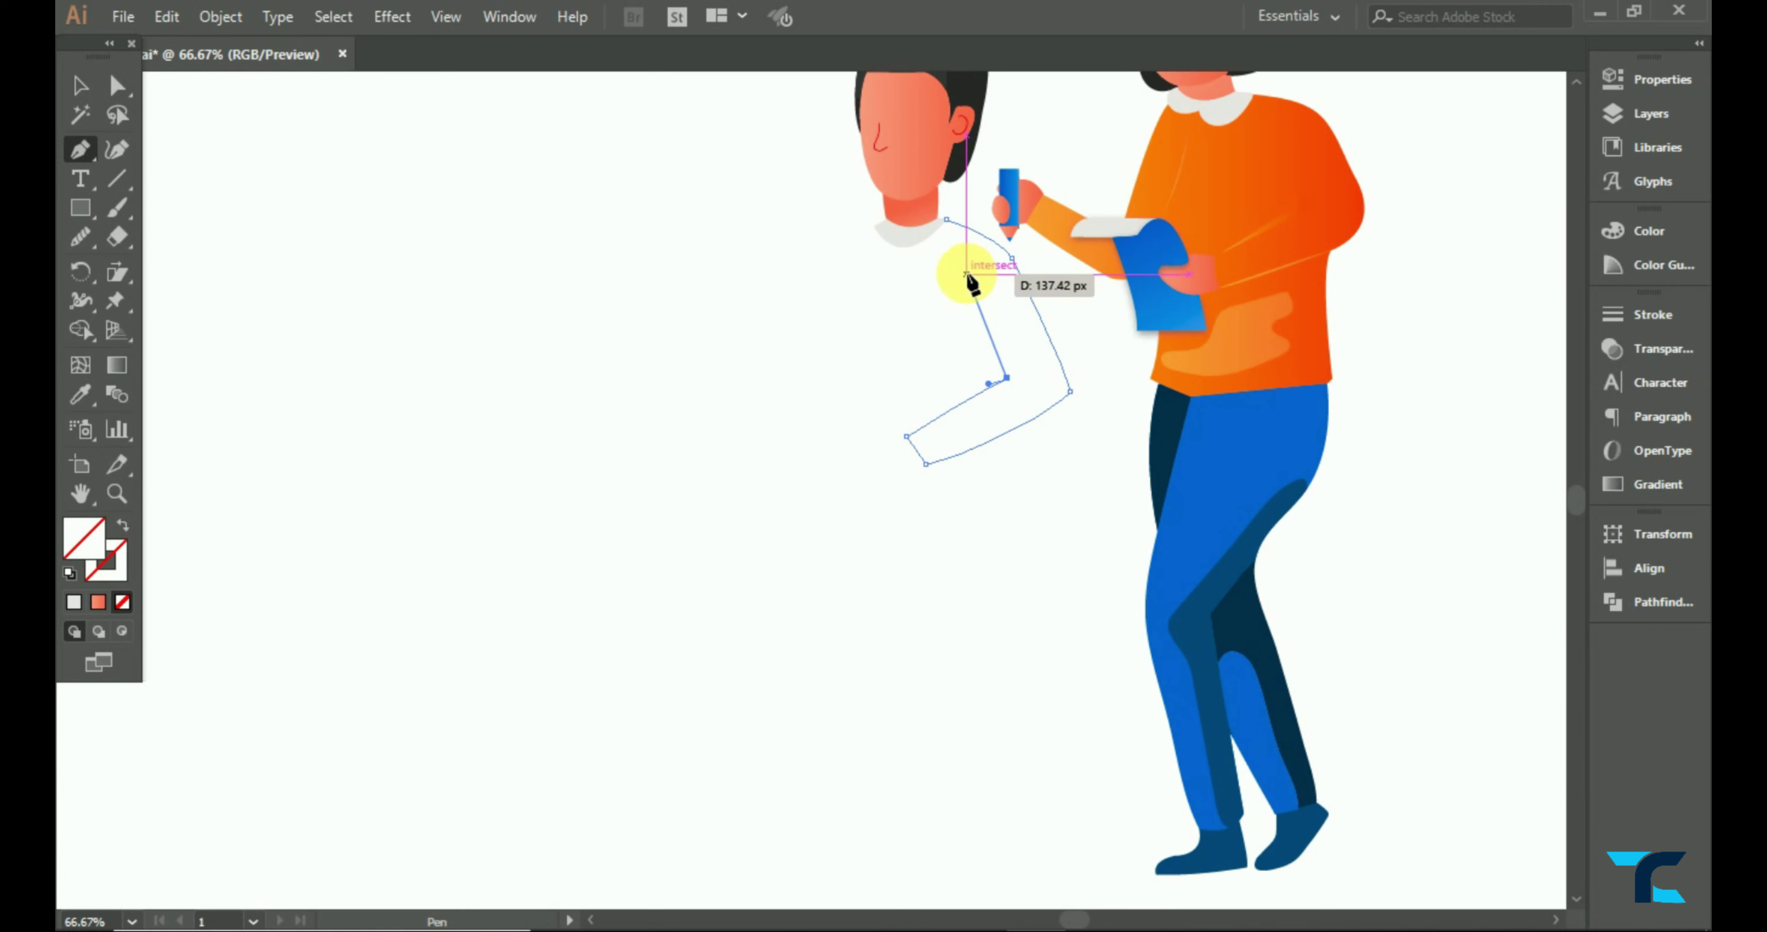
click(967, 275)
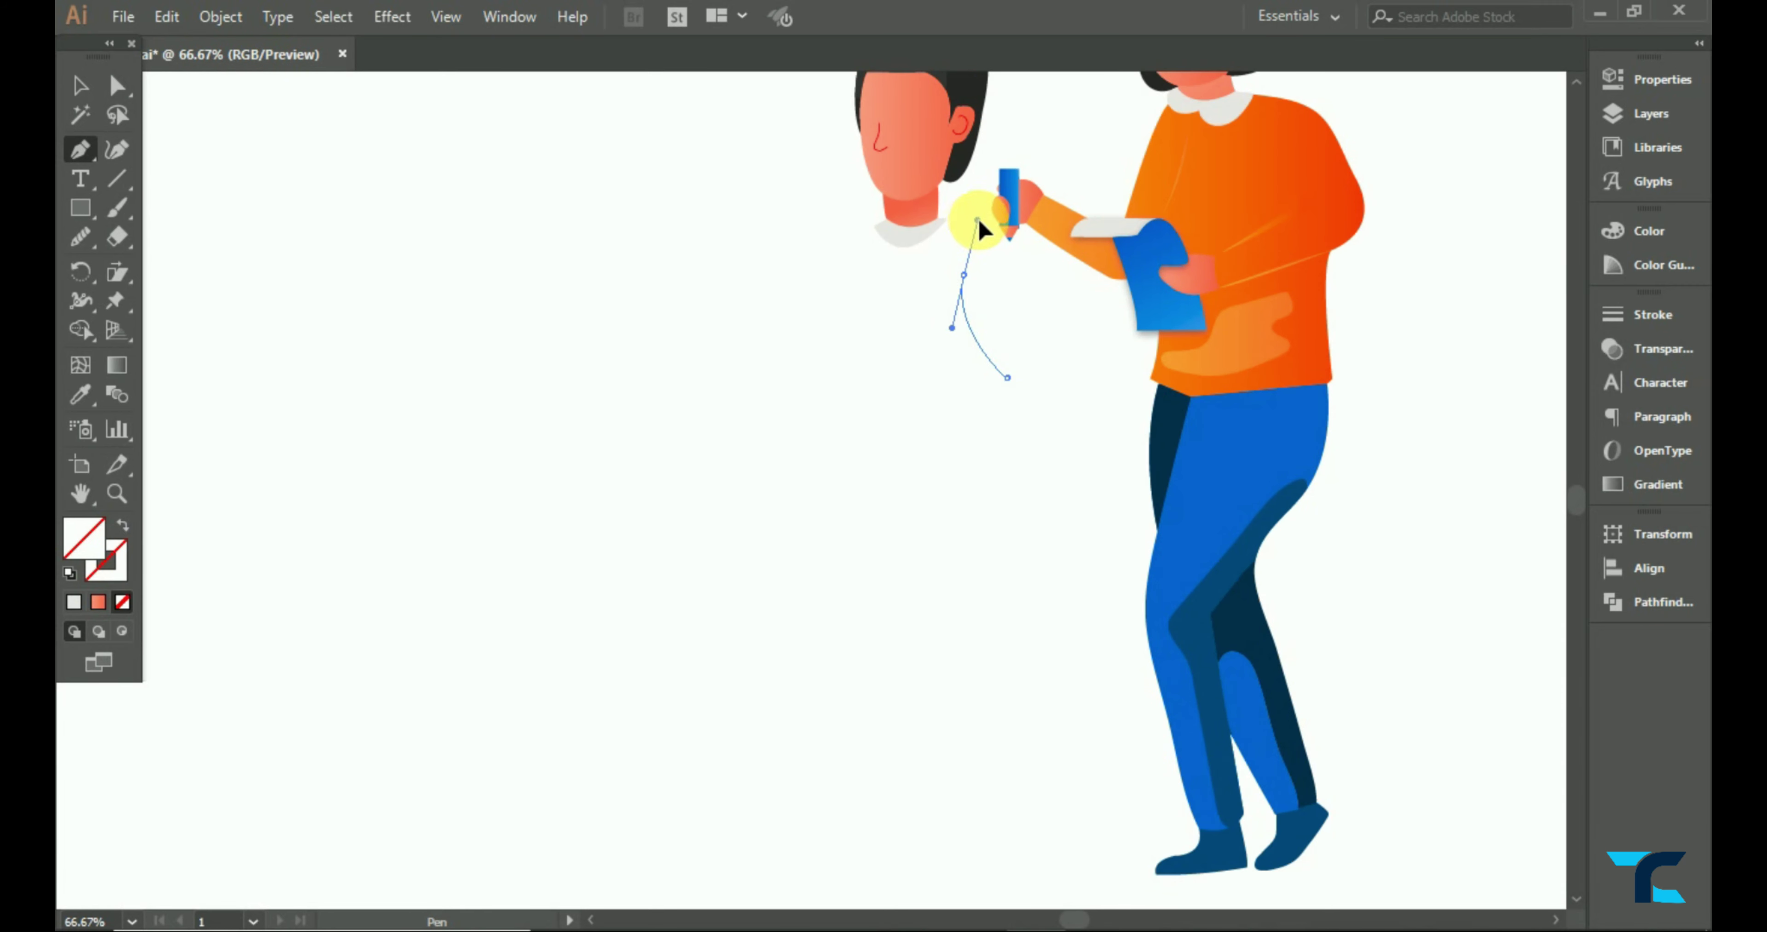
scroll(981, 230, up, 2)
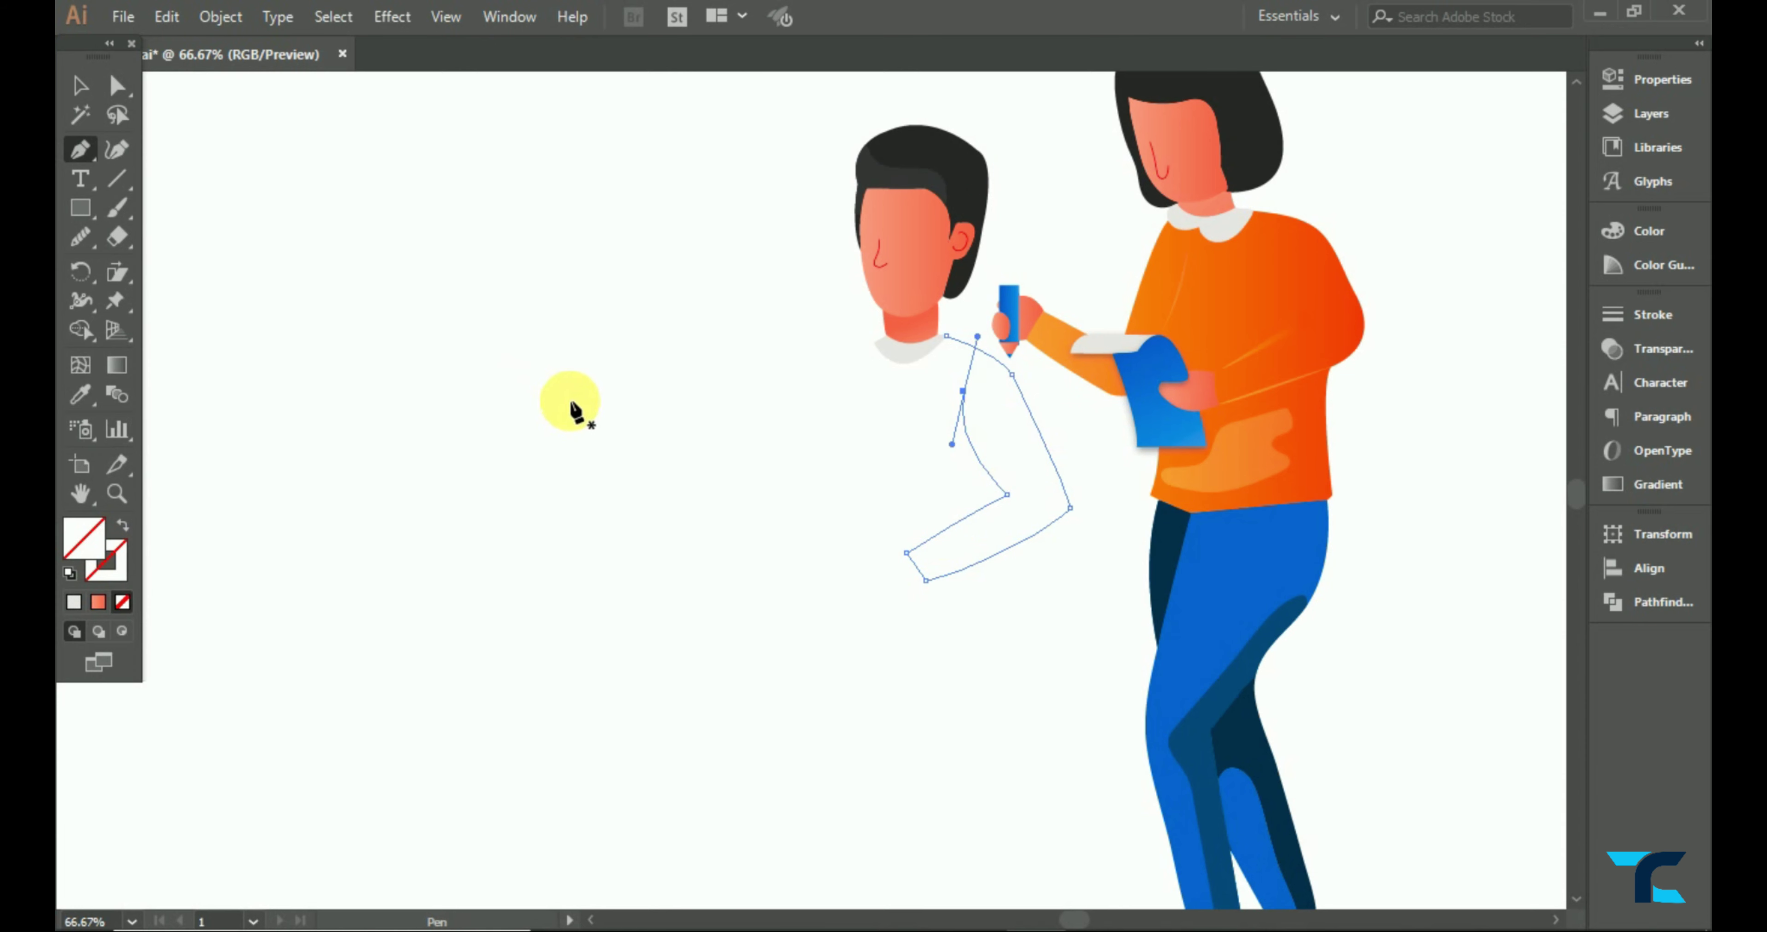
key(n)
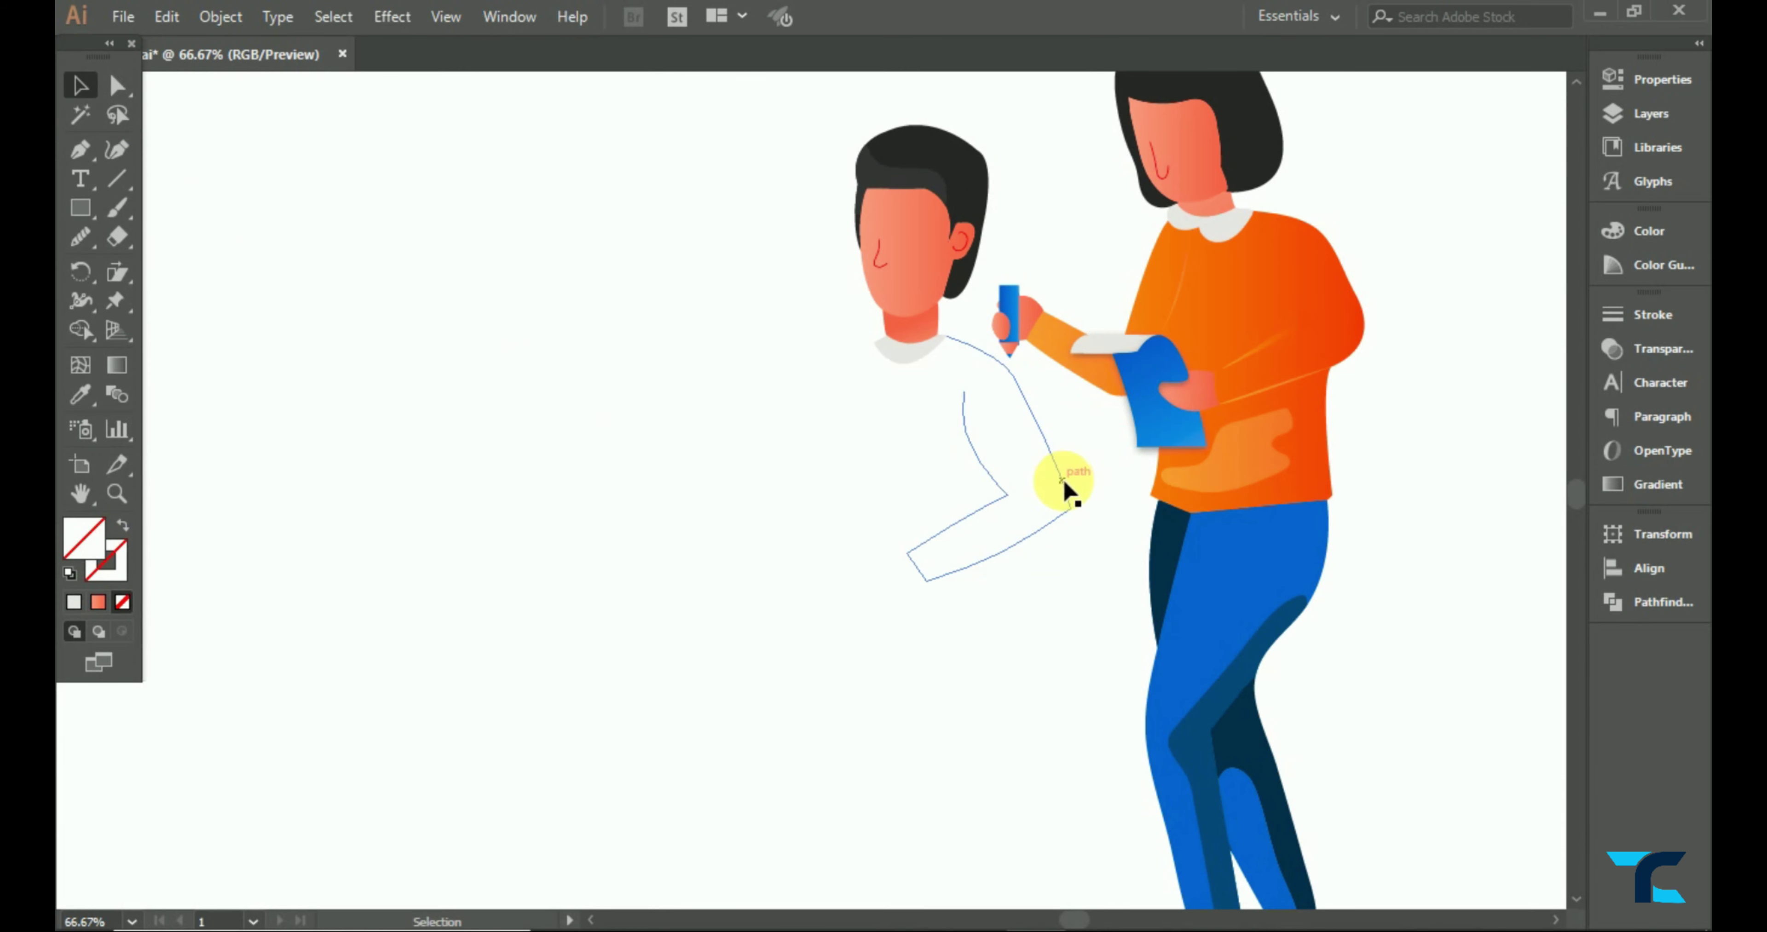
- Give the finished arm line a salmon gradient stroke
scroll(1086, 498, down, 1)
click(106, 556)
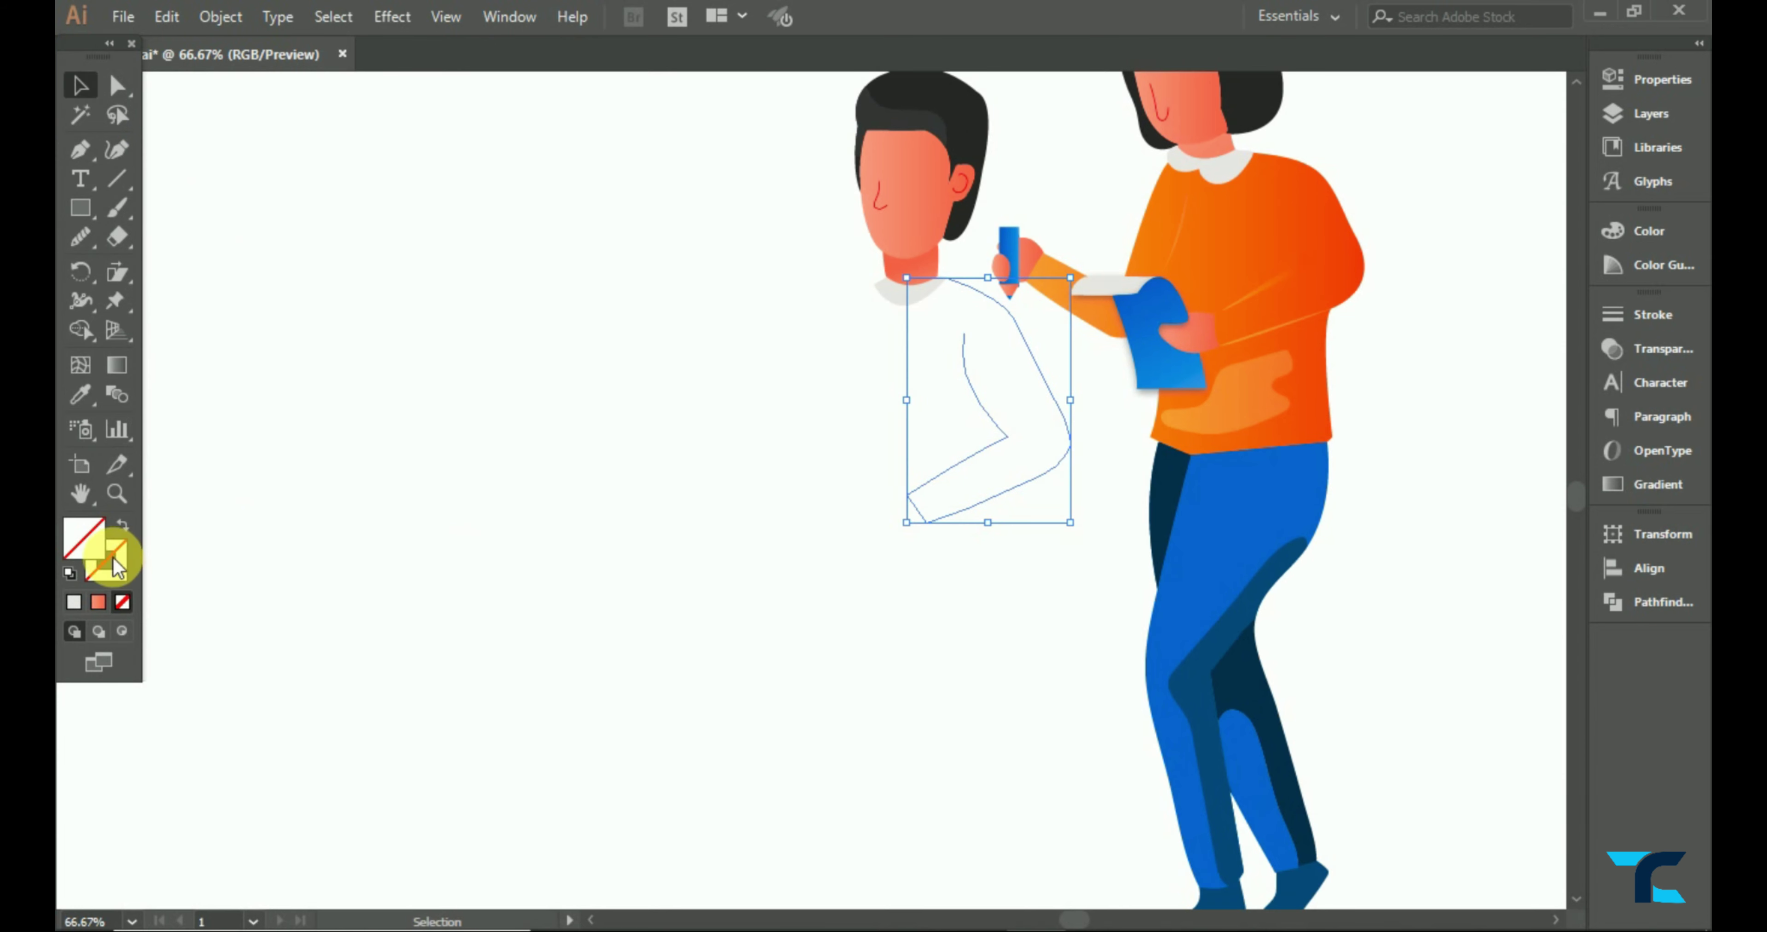
click(98, 602)
click(80, 96)
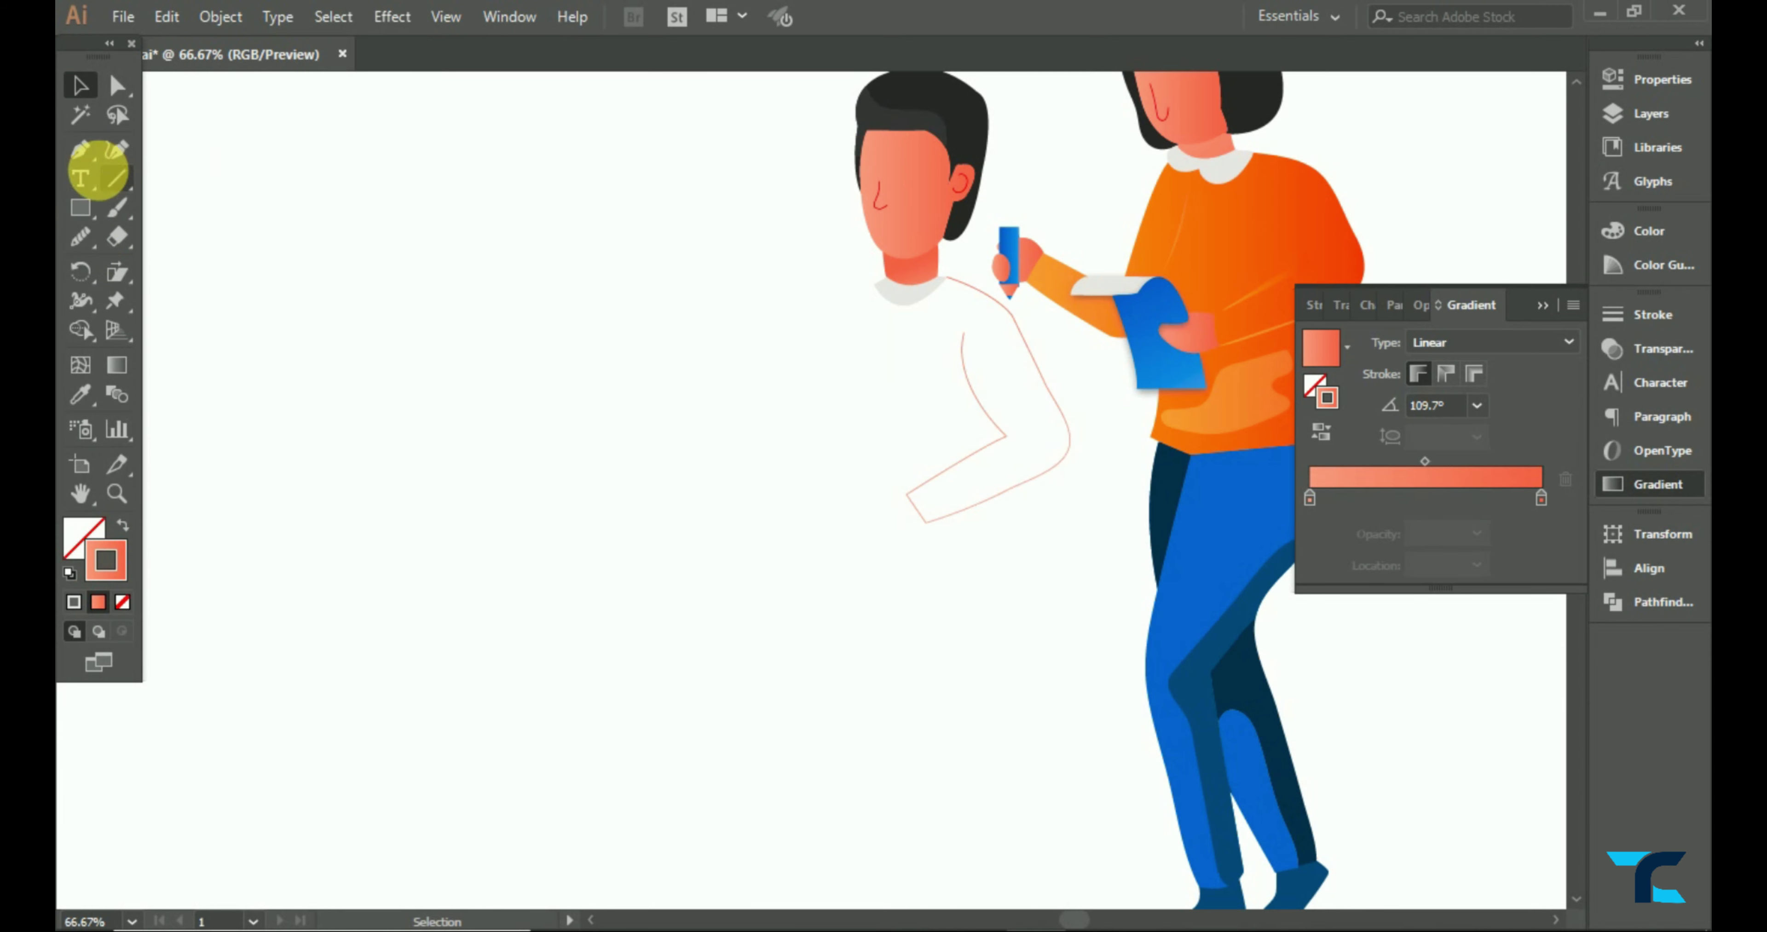
- Start the shirt outline below the arm, tracing its bottom edge toward the outstretched arm
click(80, 149)
mouse_move(1020, 484)
mouse_down()
mouse_move(992, 584)
mouse_move(816, 581)
mouse_up()
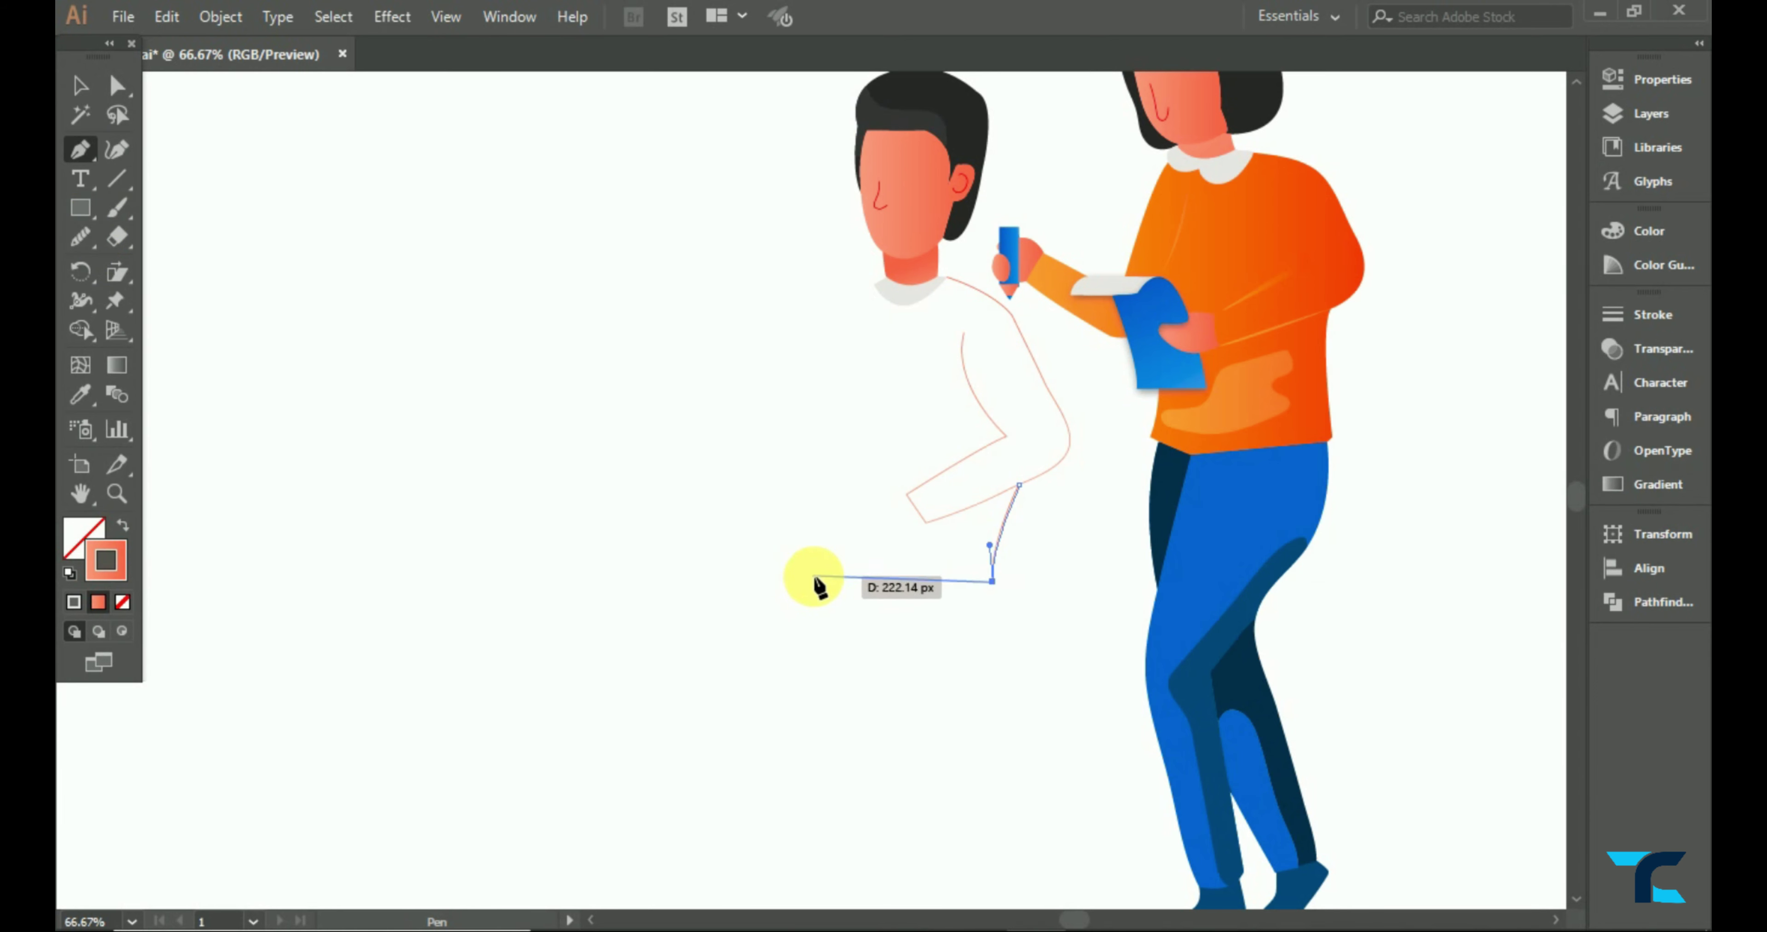
click(774, 598)
key(ctrl+minus)
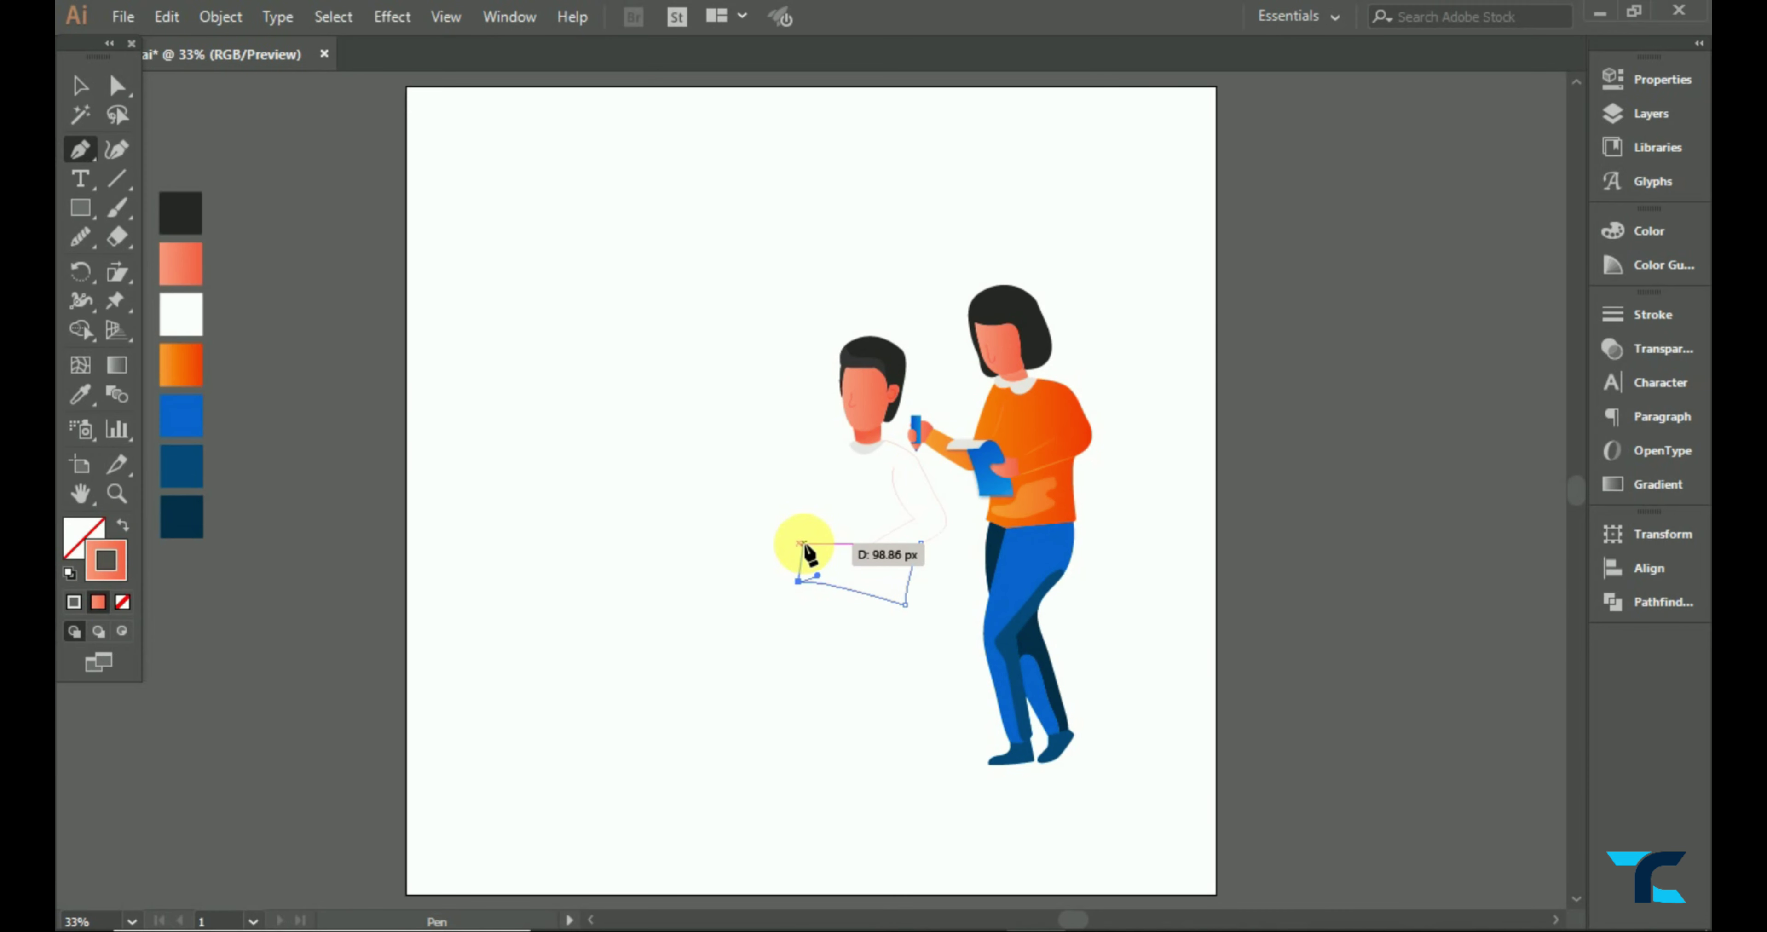
drag(801, 544, 727, 558)
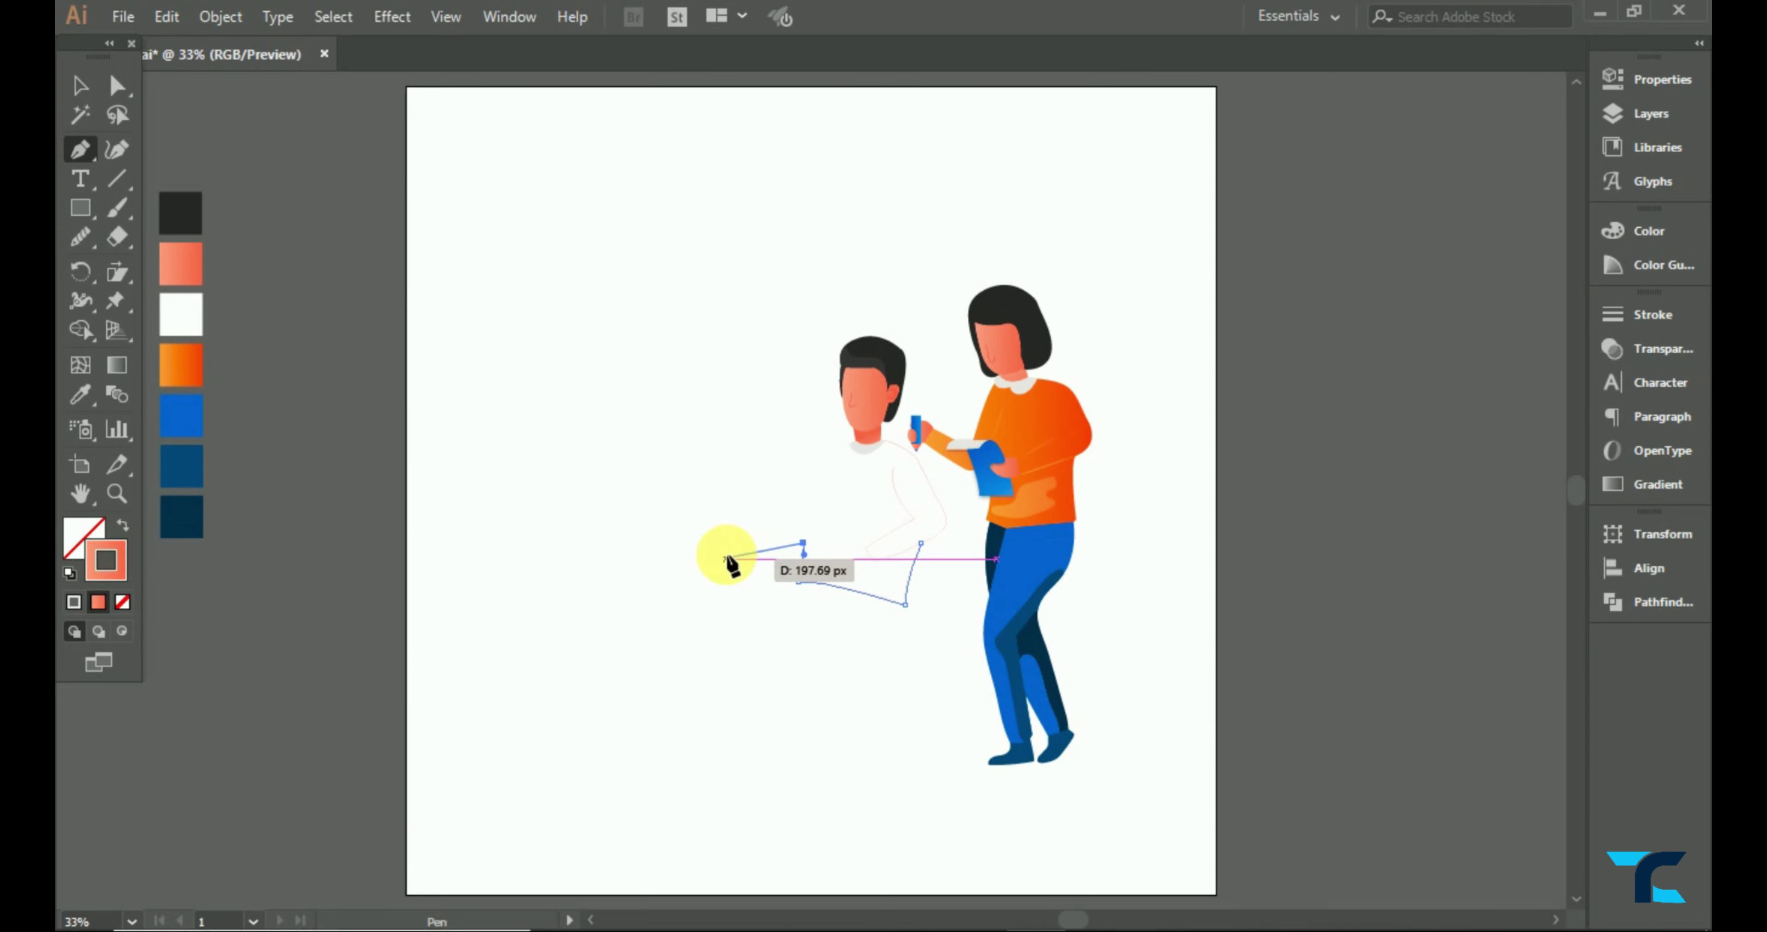
- Trace the outstretched arm's tip and top edge and the shoulder into the collar, closing the shirt
key(ctrl+plus)
key(ctrl+plus)
key(ctrl+plus)
click(549, 512)
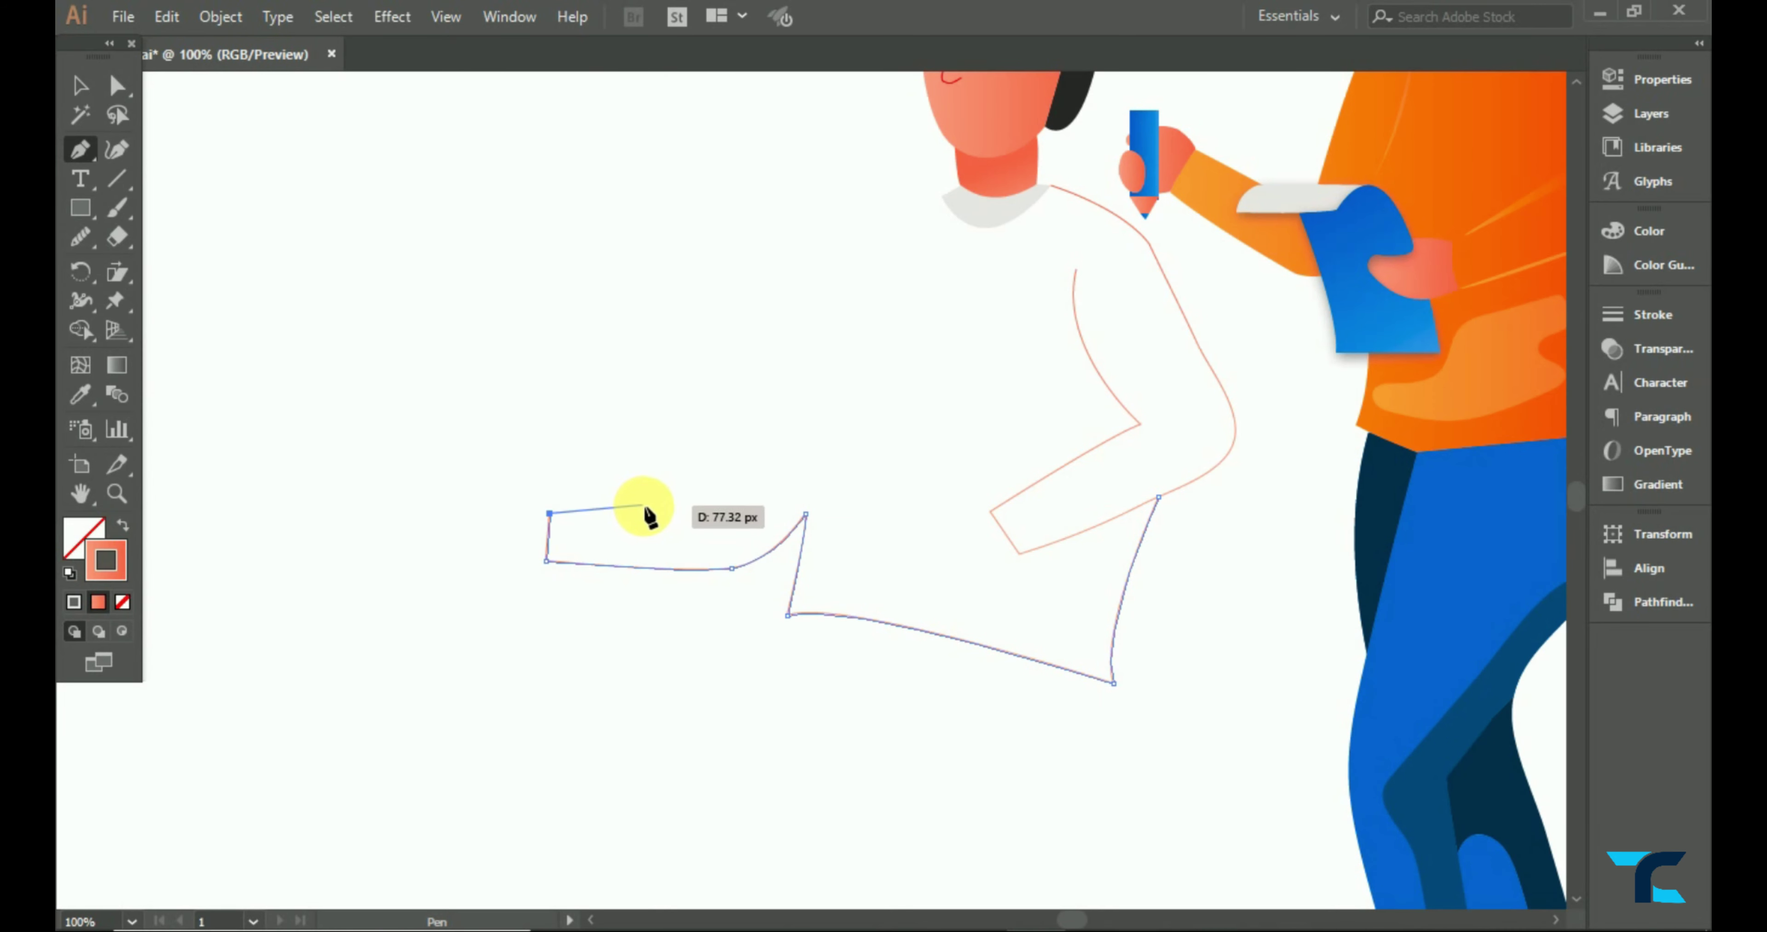
drag(673, 500, 675, 500)
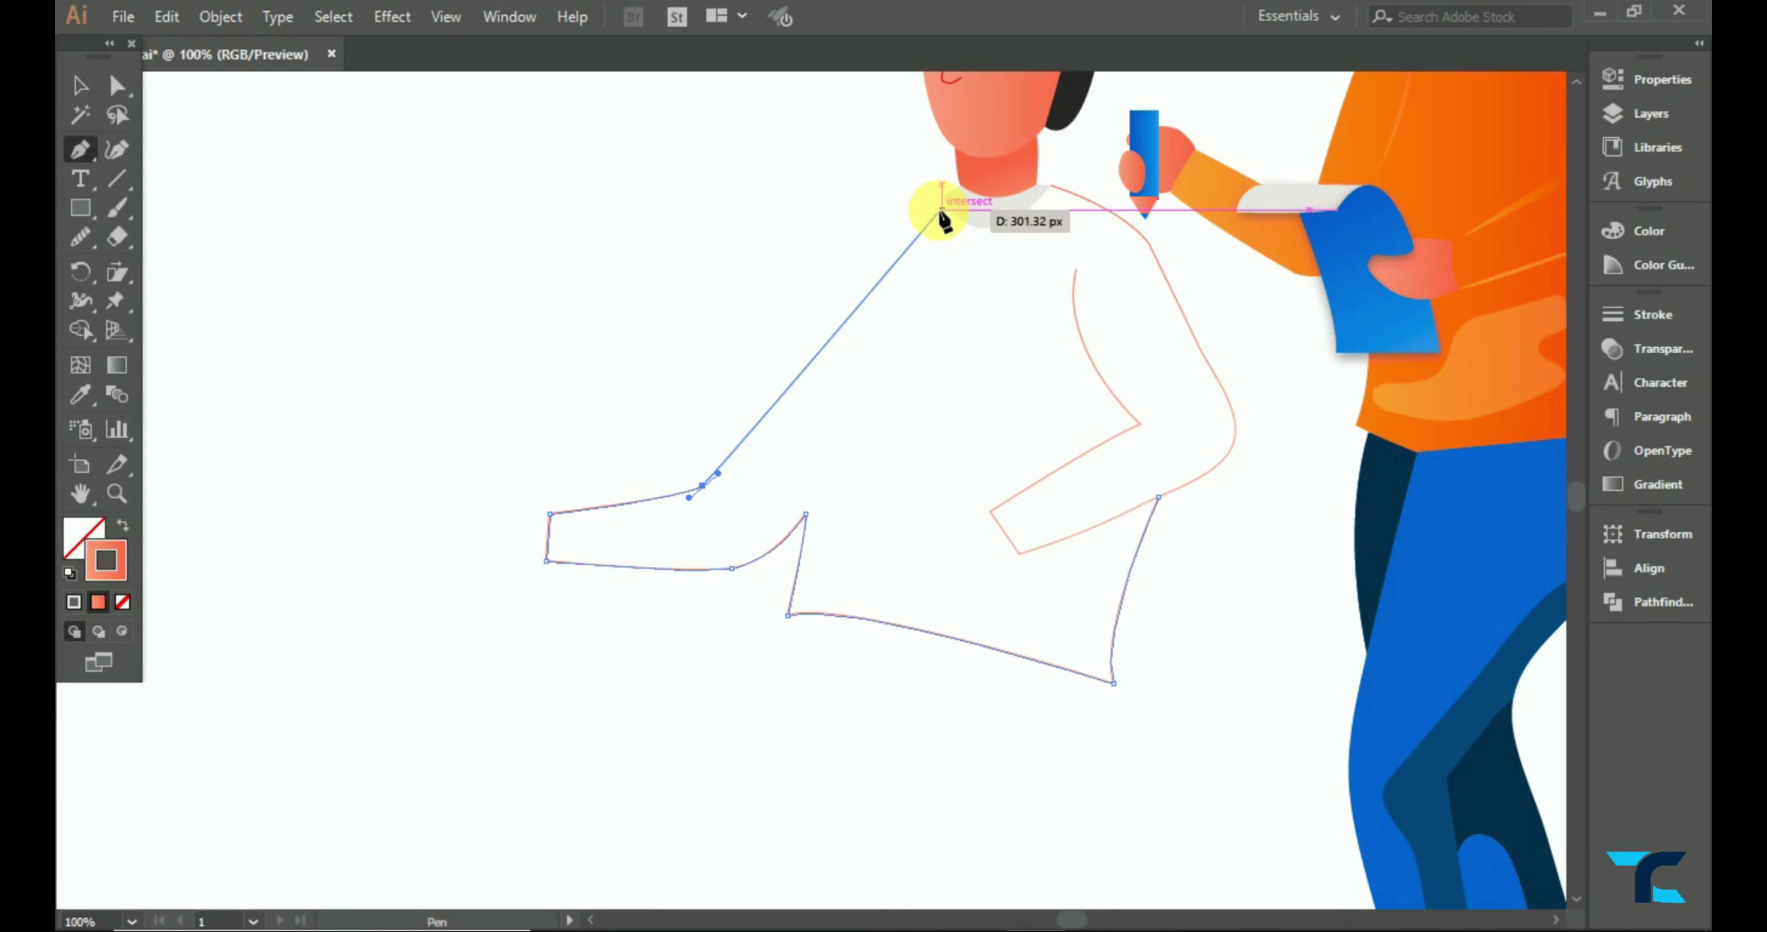
key(ctrl+plus)
key(ctrl+plus)
key(ctrl+plus)
drag(953, 166, 1310, 122)
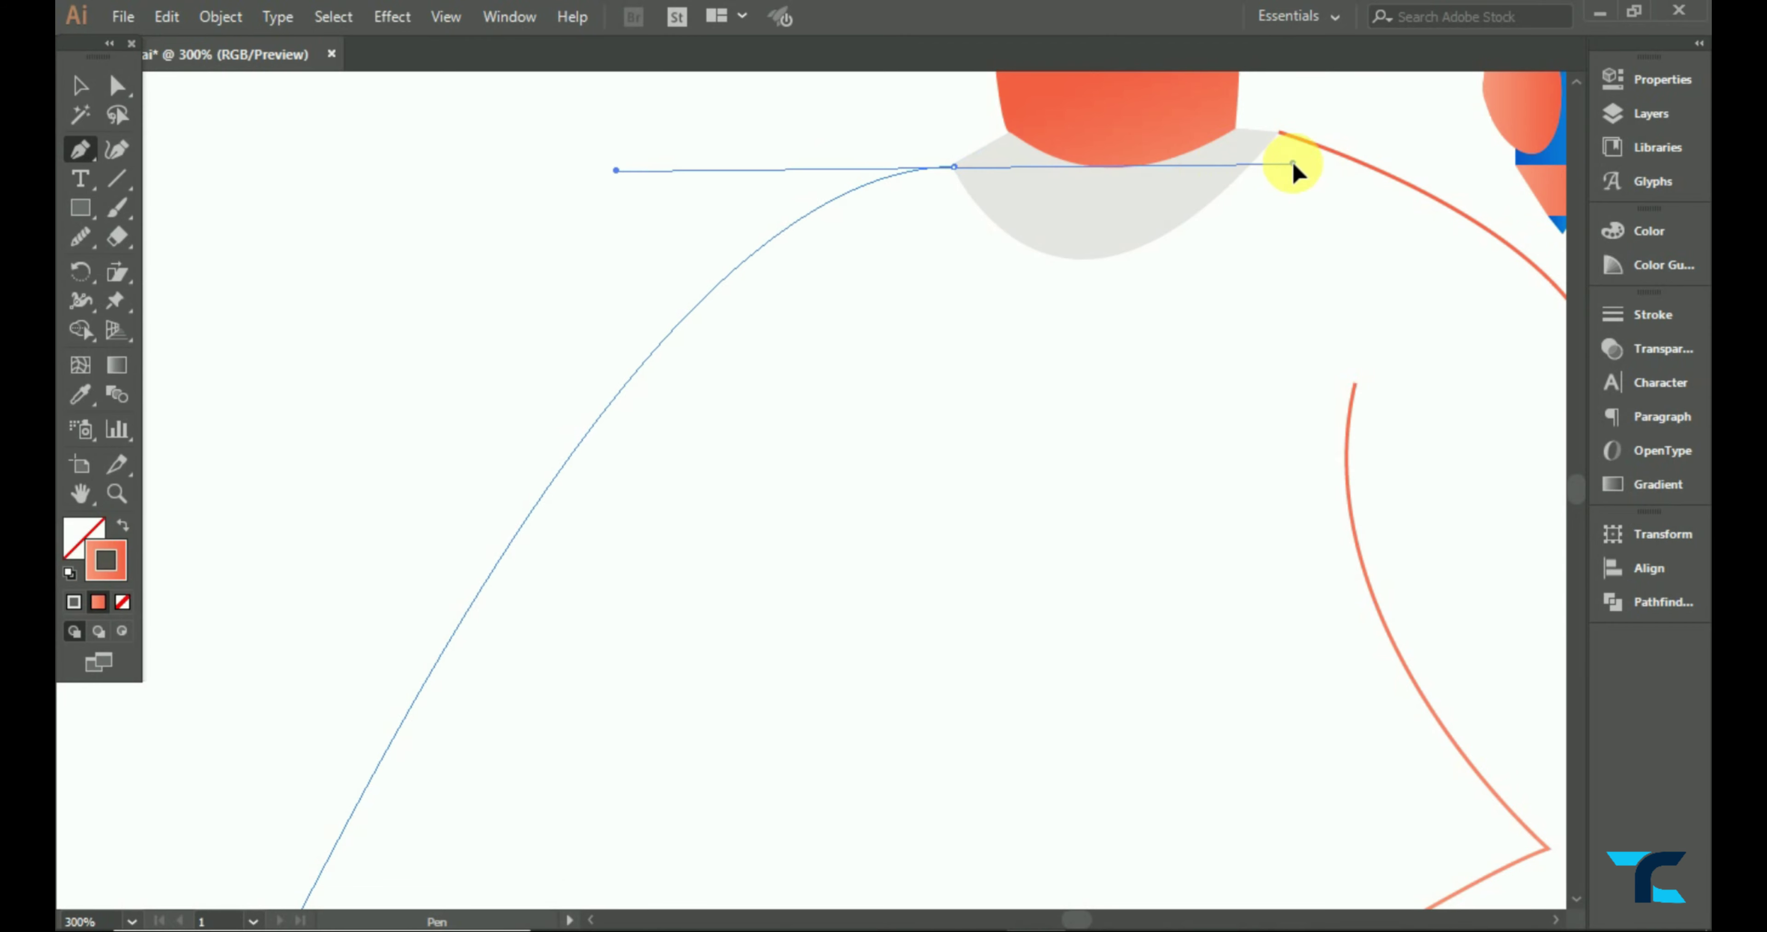
scroll(1105, 622, up, 1)
scroll(1104, 621, up, 1)
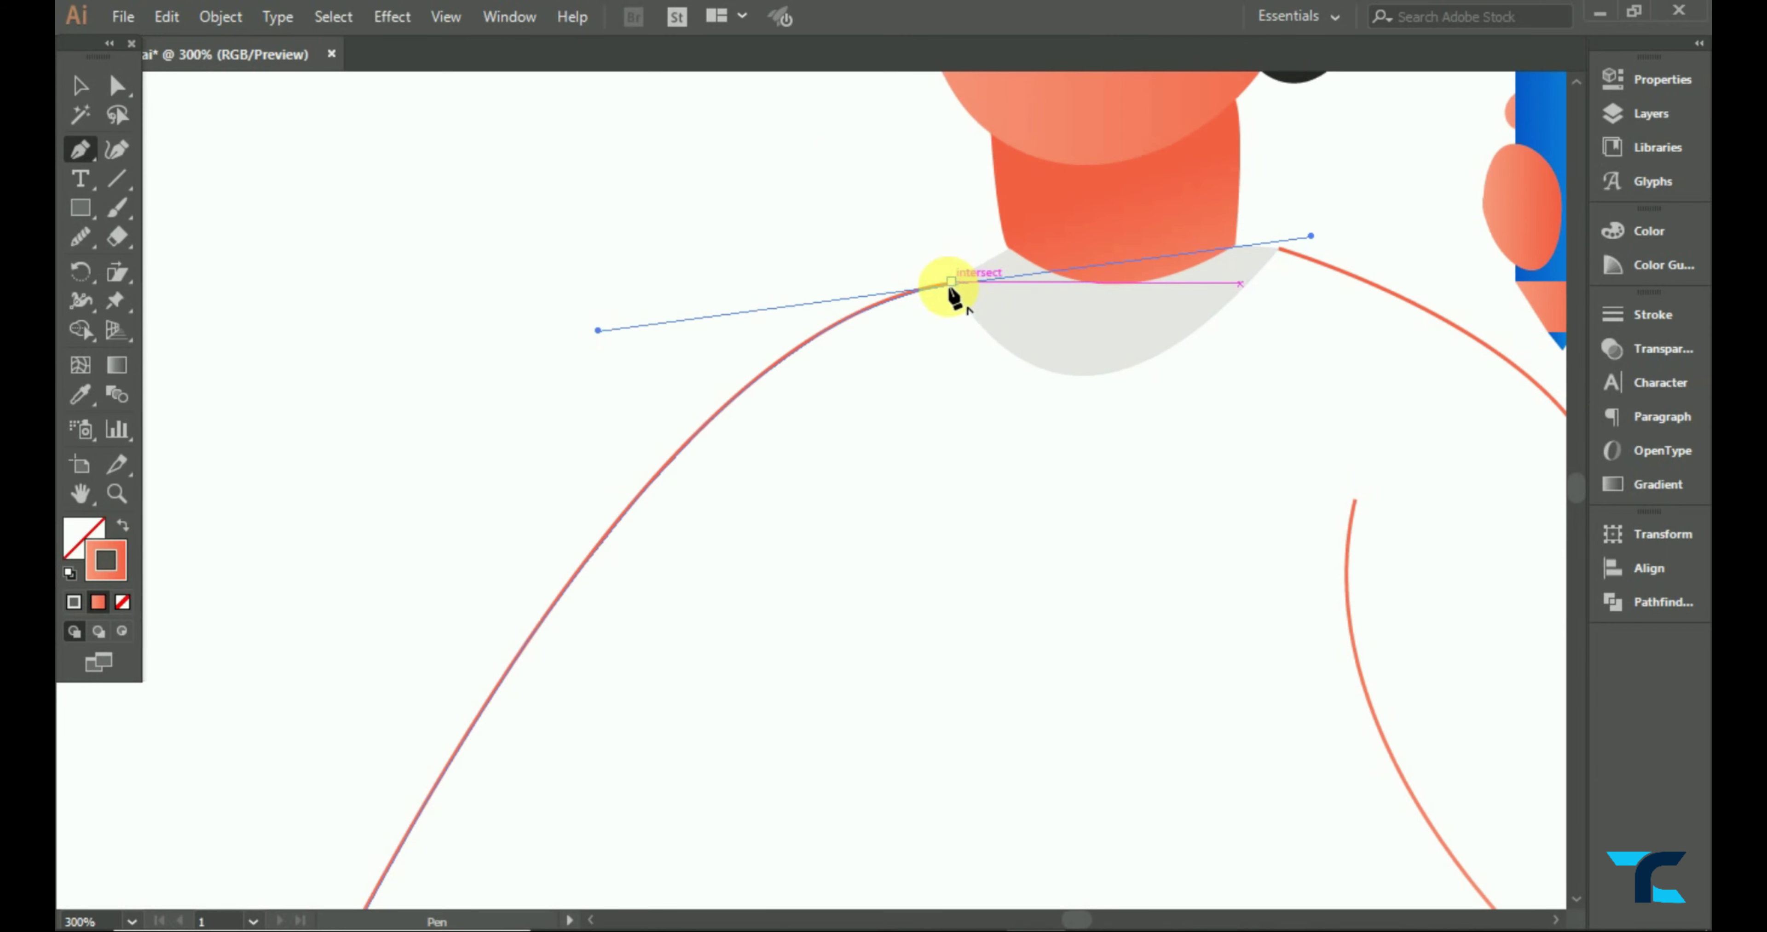
key(ctrl+minus)
key(ctrl+minus)
key(ctrl+minus)
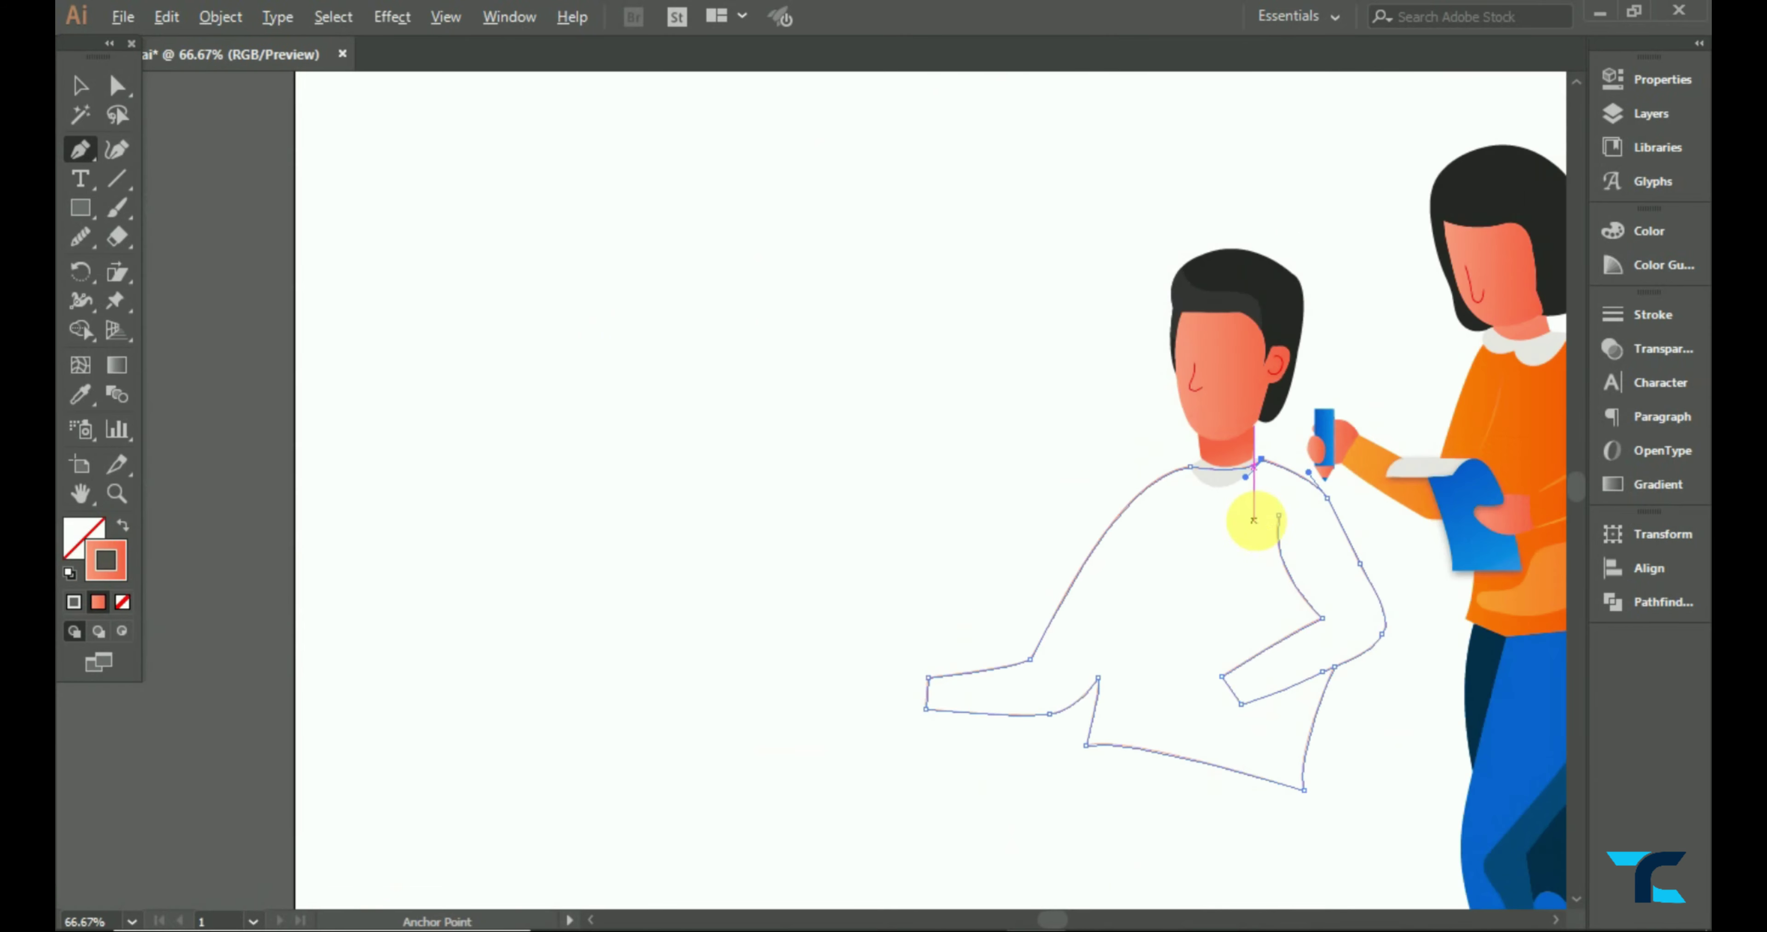
scroll(1192, 719, down, 1)
scroll(1183, 721, down, 1)
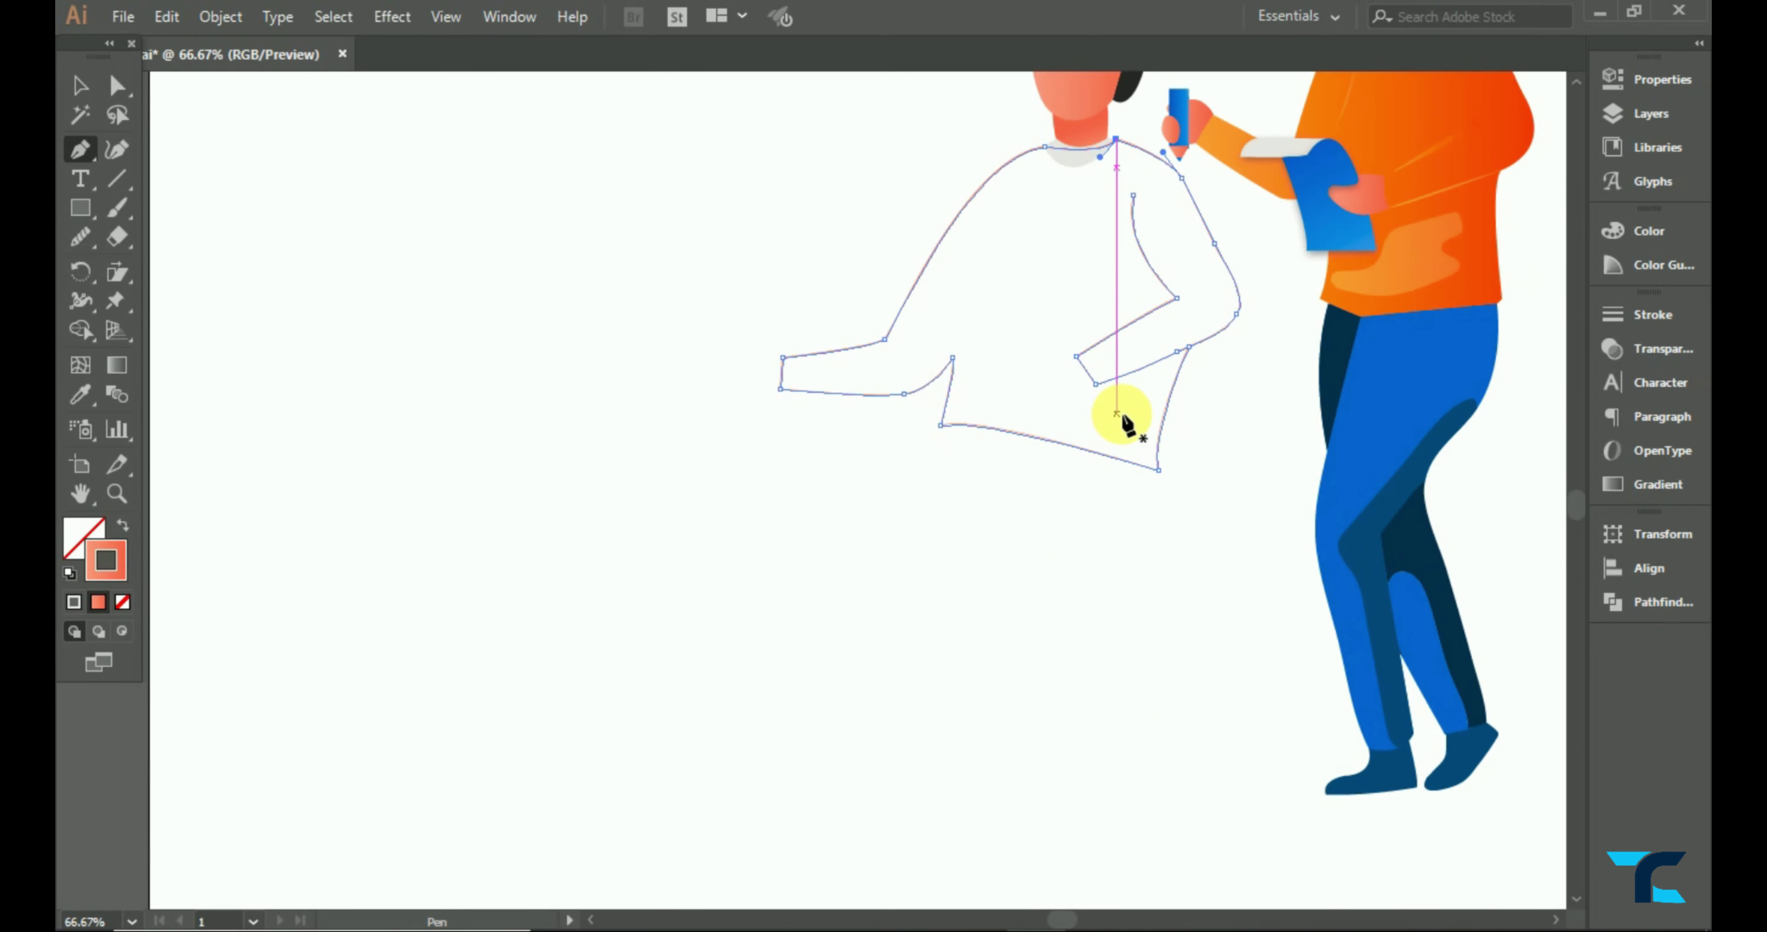
click(80, 85)
- Begin the thigh path at the shirt's lower corner, with a corner point at the knee
click(80, 148)
mouse_move(1143, 467)
mouse_down()
mouse_move(1125, 527)
mouse_move(988, 502)
mouse_up()
click(985, 501)
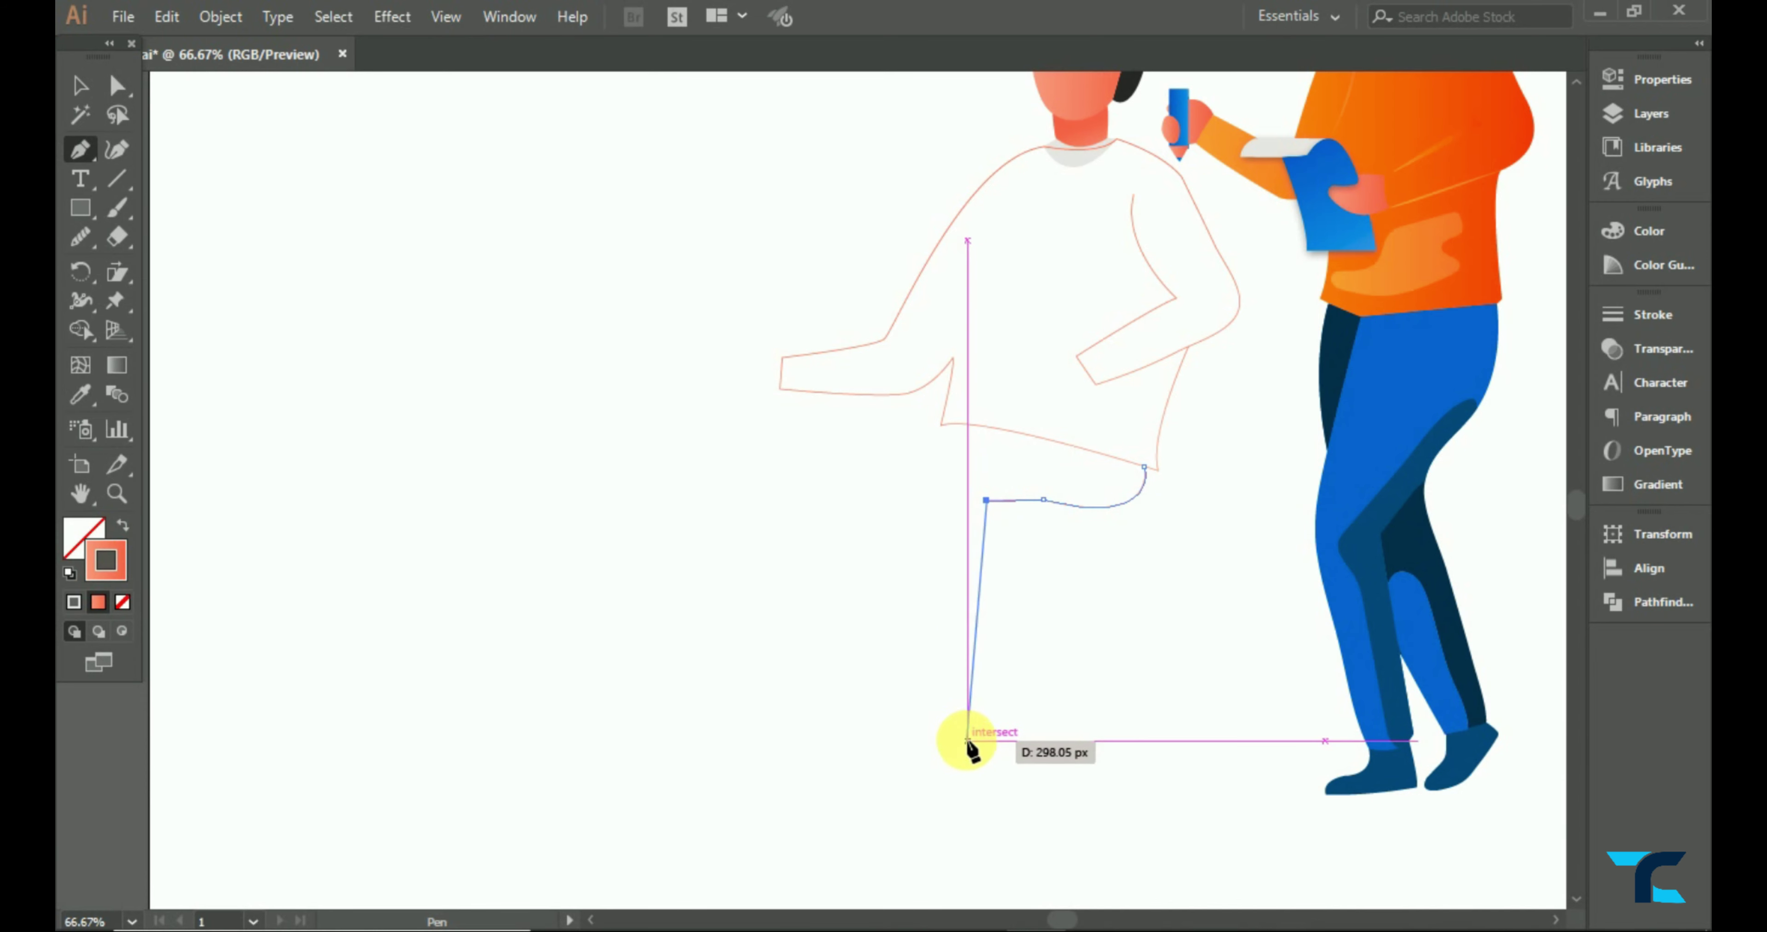
- Close the bent leg outline from the rounded shin bottom back to the thigh top
click(970, 756)
scroll(963, 757, up, 2)
drag(917, 814, 907, 806)
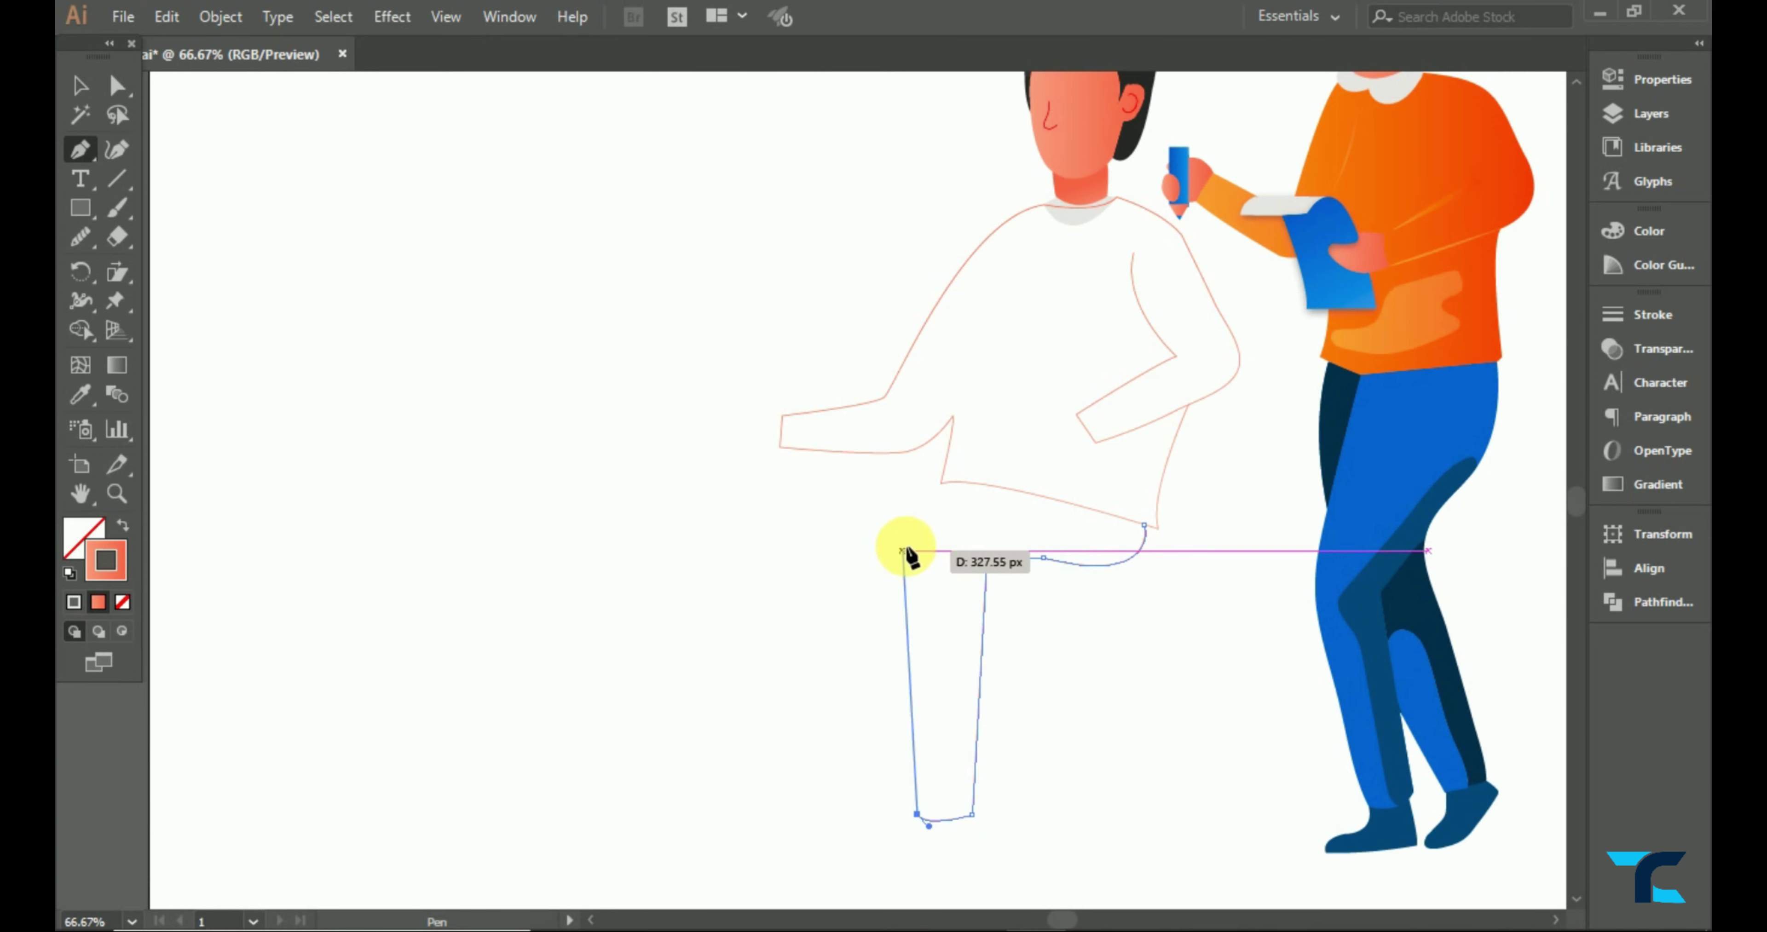
drag(1143, 523, 1158, 525)
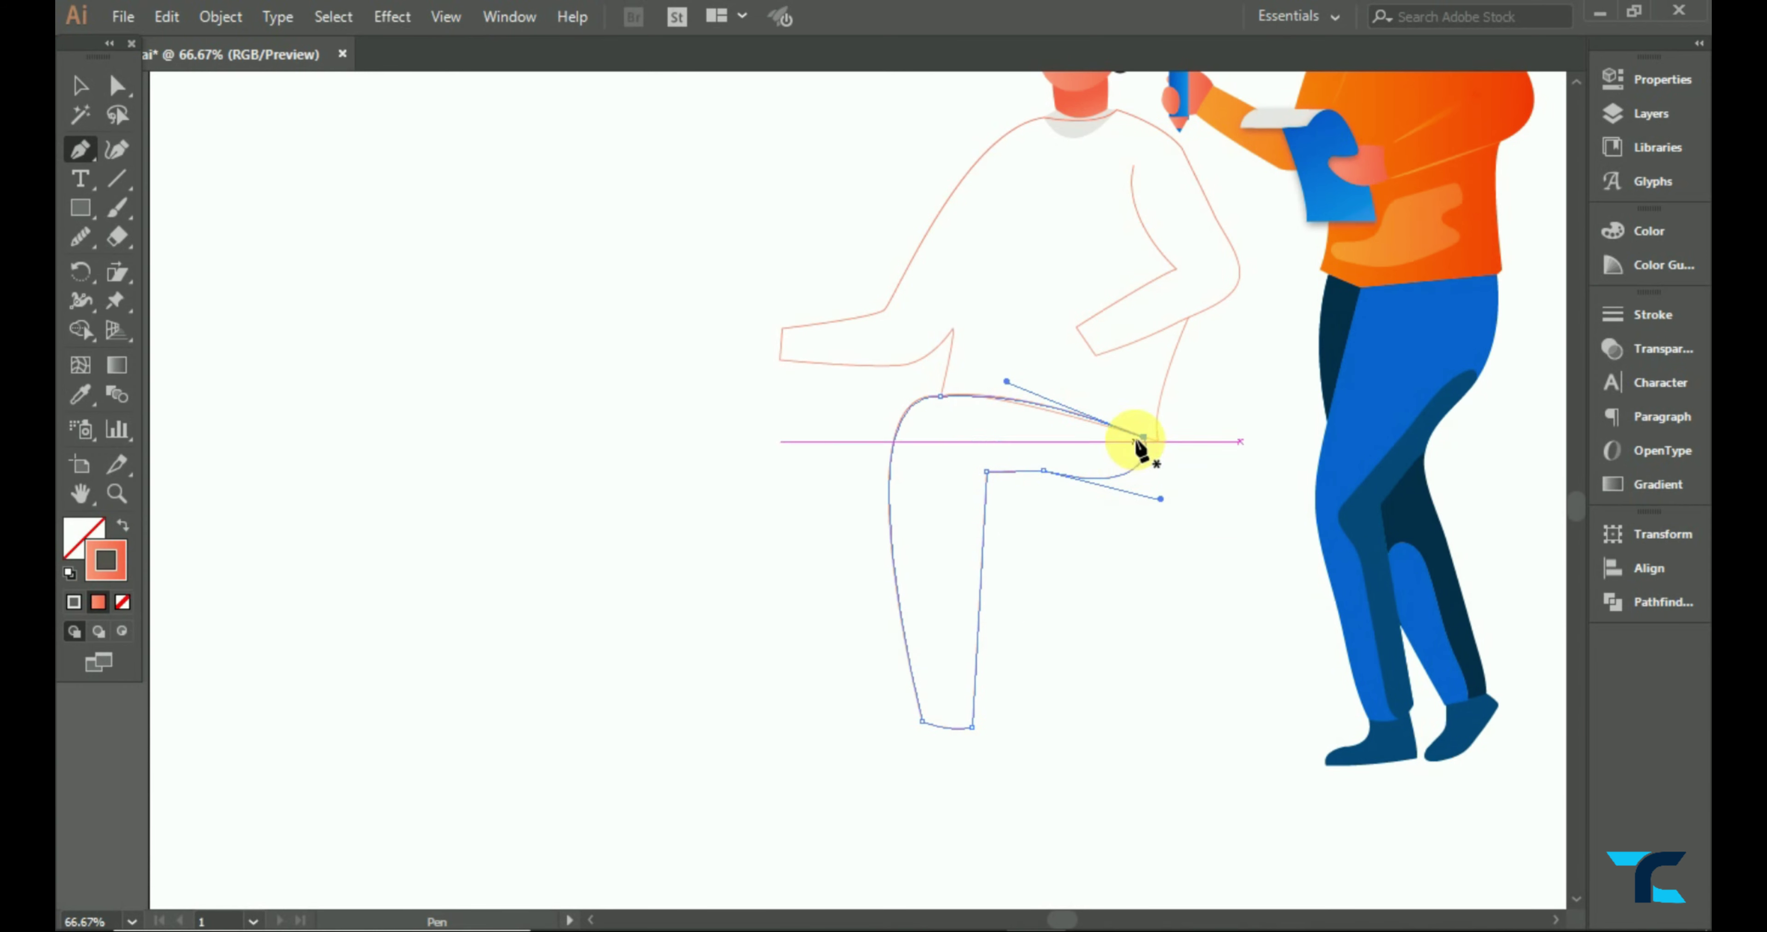
click(80, 86)
click(934, 719)
- Draw the second leg slanting down-left from knee to hip, joined closed with Ctrl+J
scroll(963, 519, down, 2)
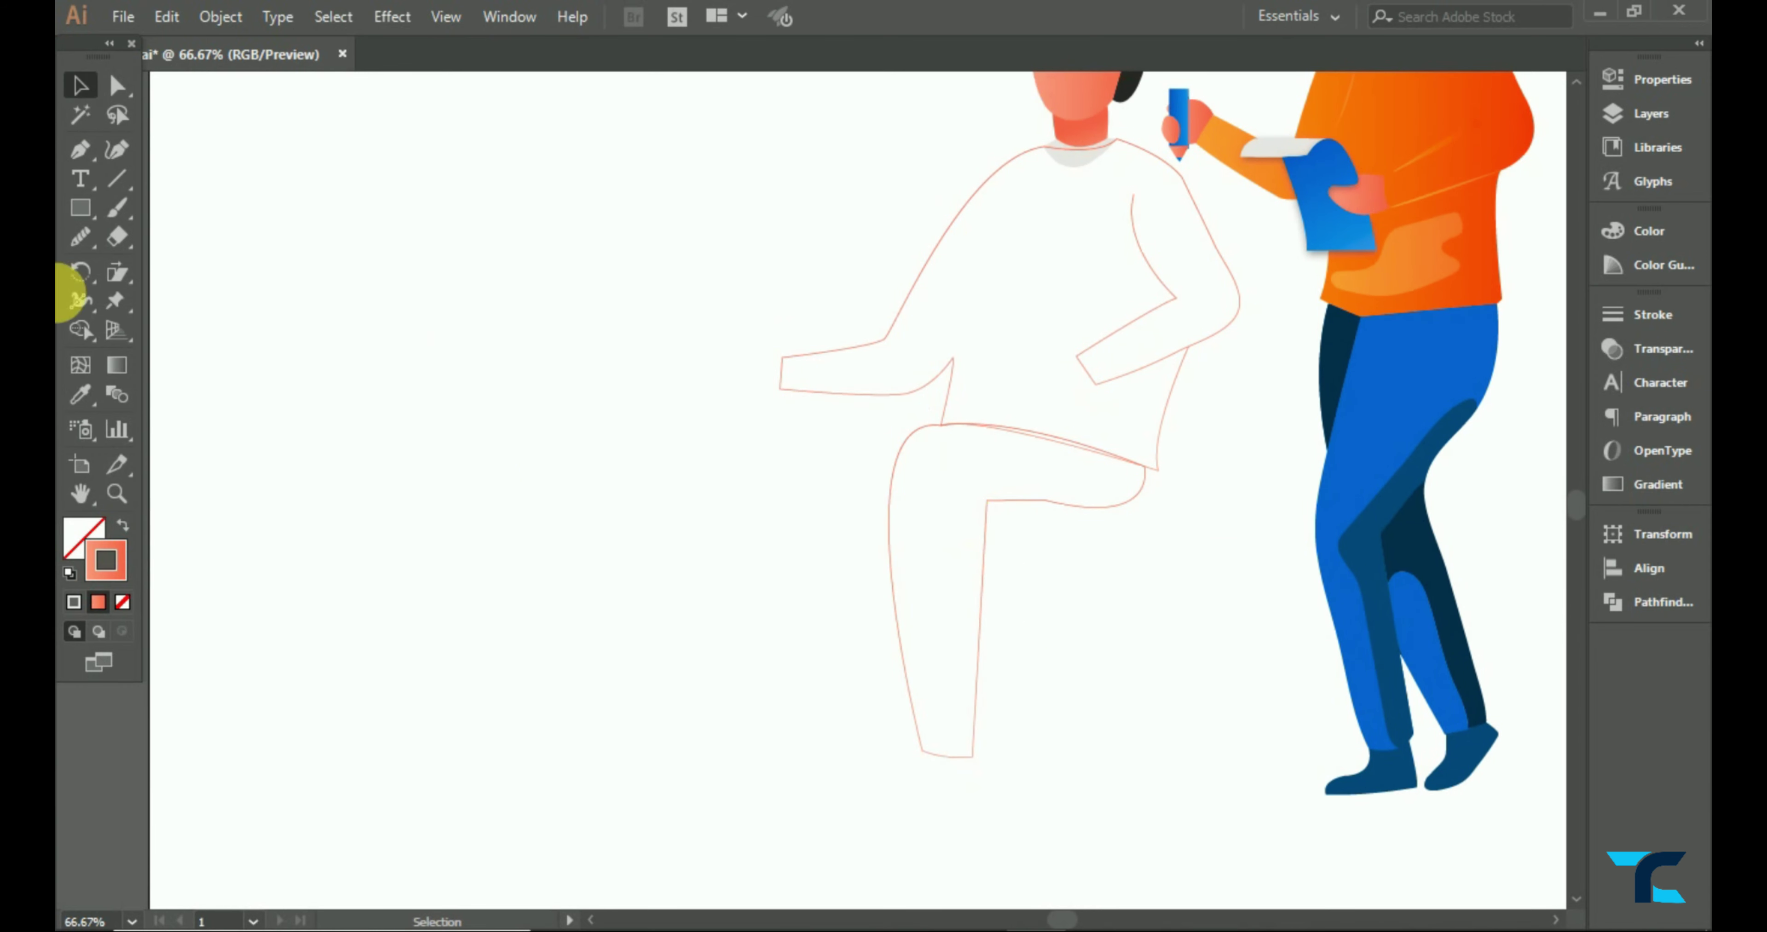
click(80, 149)
click(888, 547)
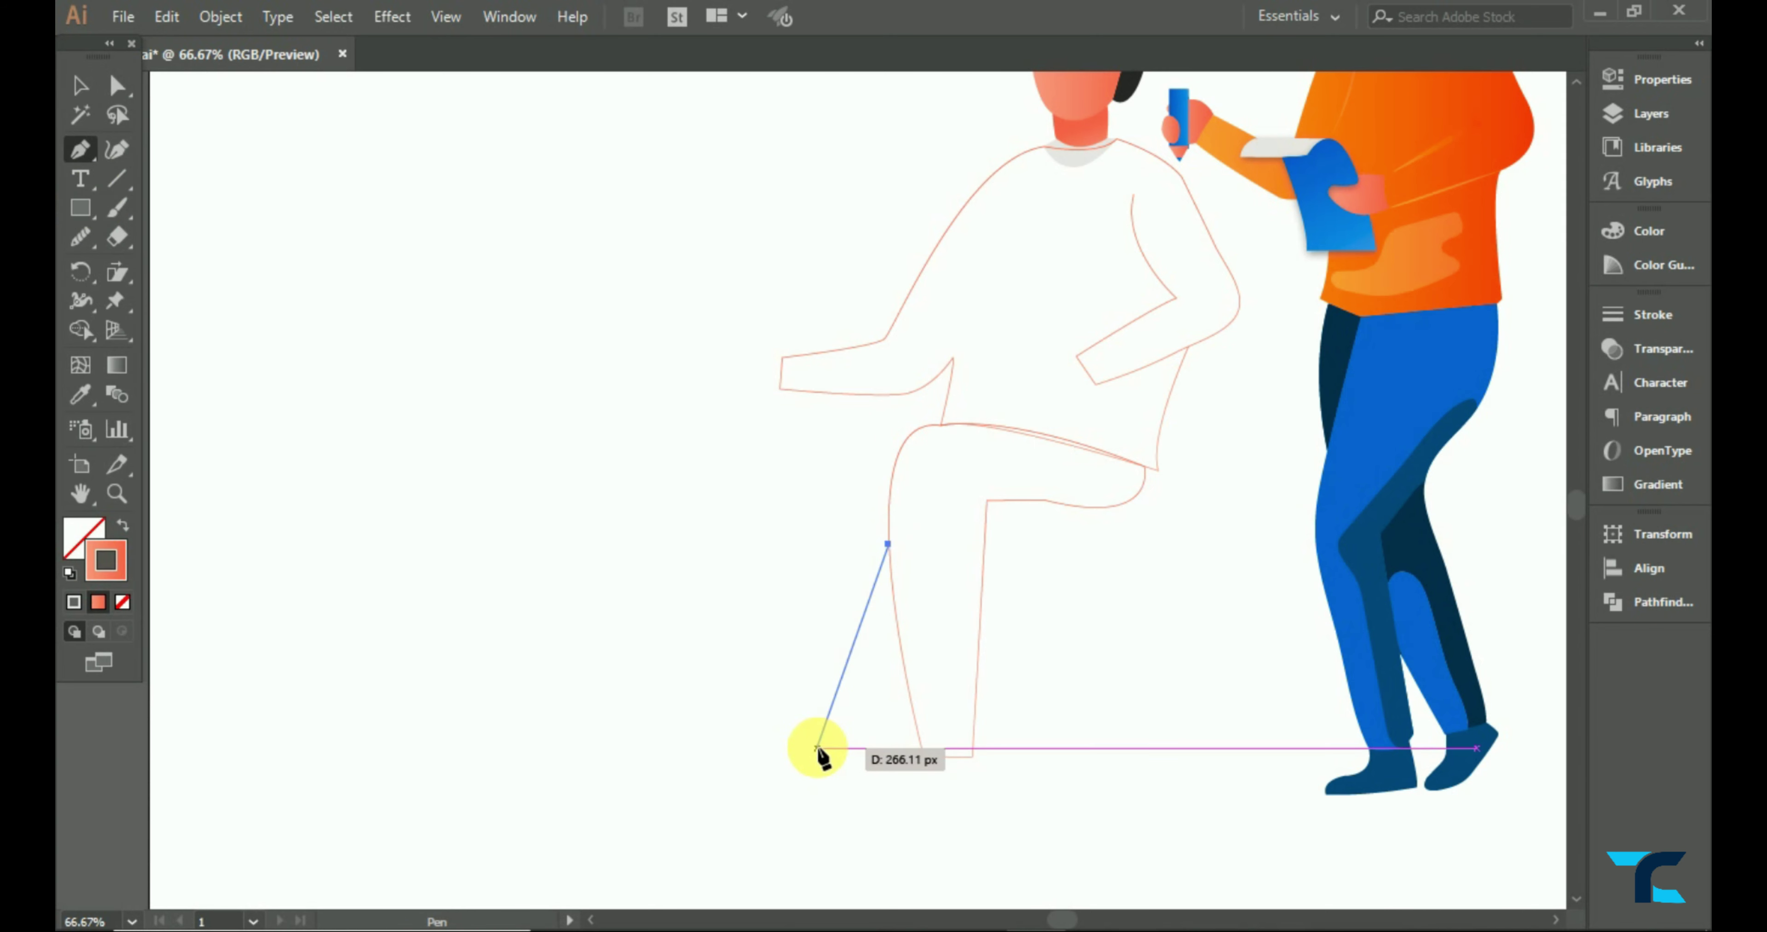
click(816, 746)
click(758, 750)
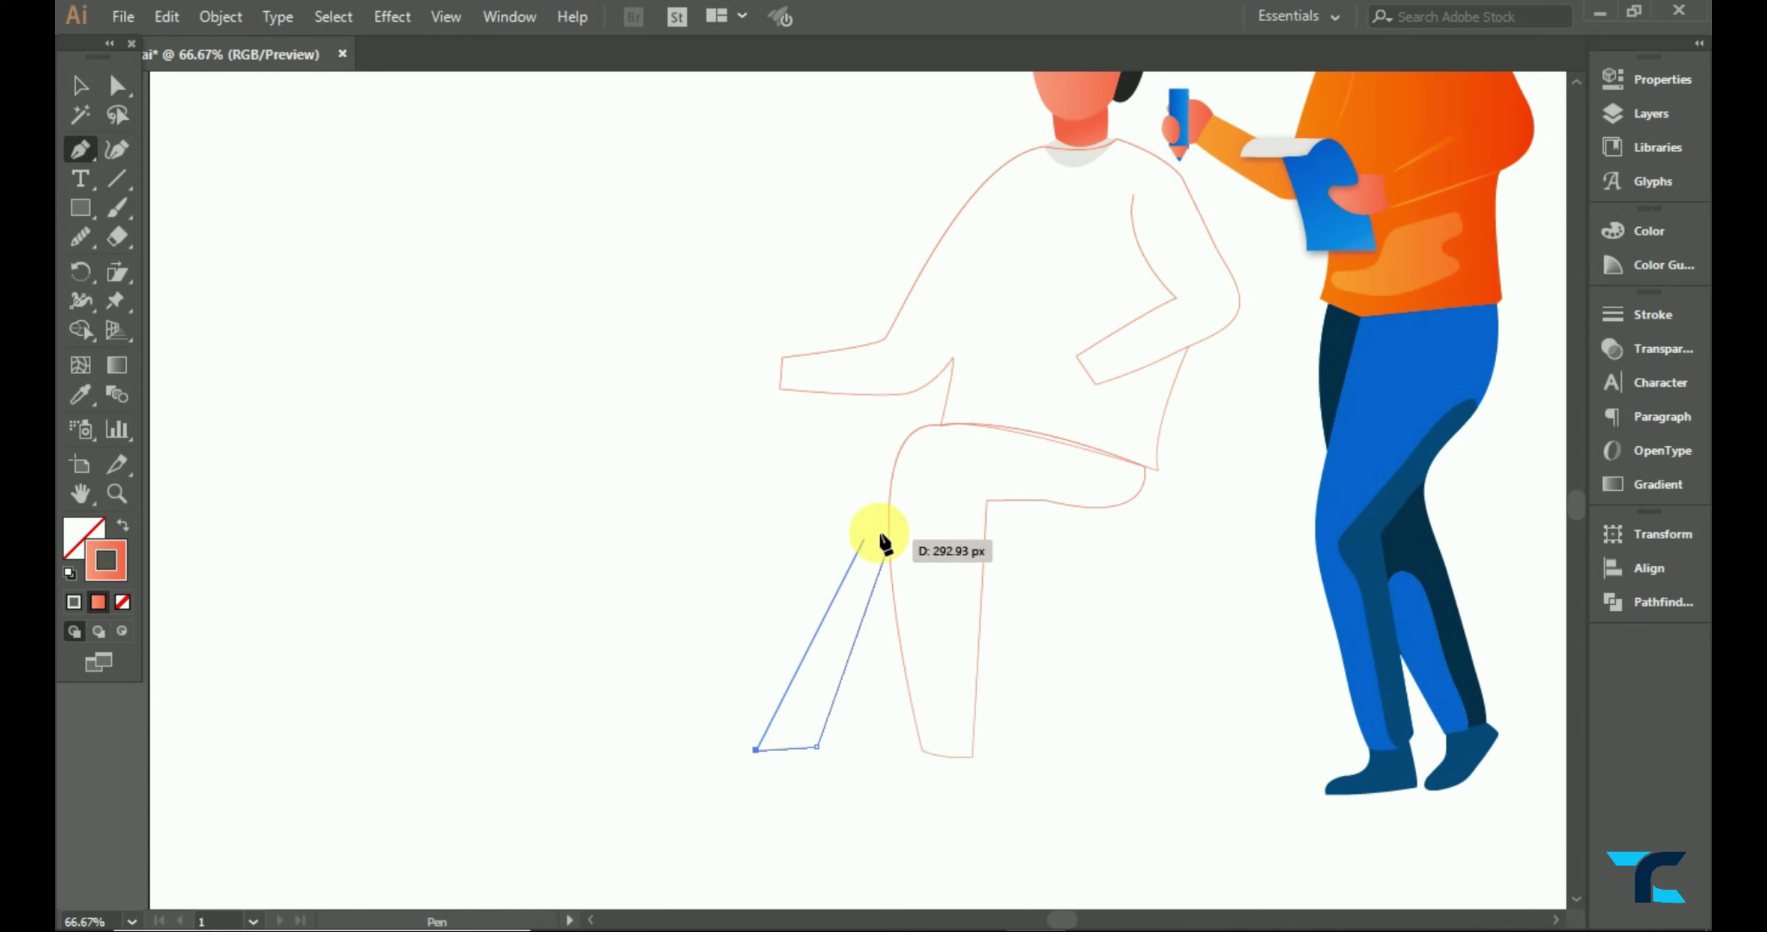
drag(893, 470, 1044, 407)
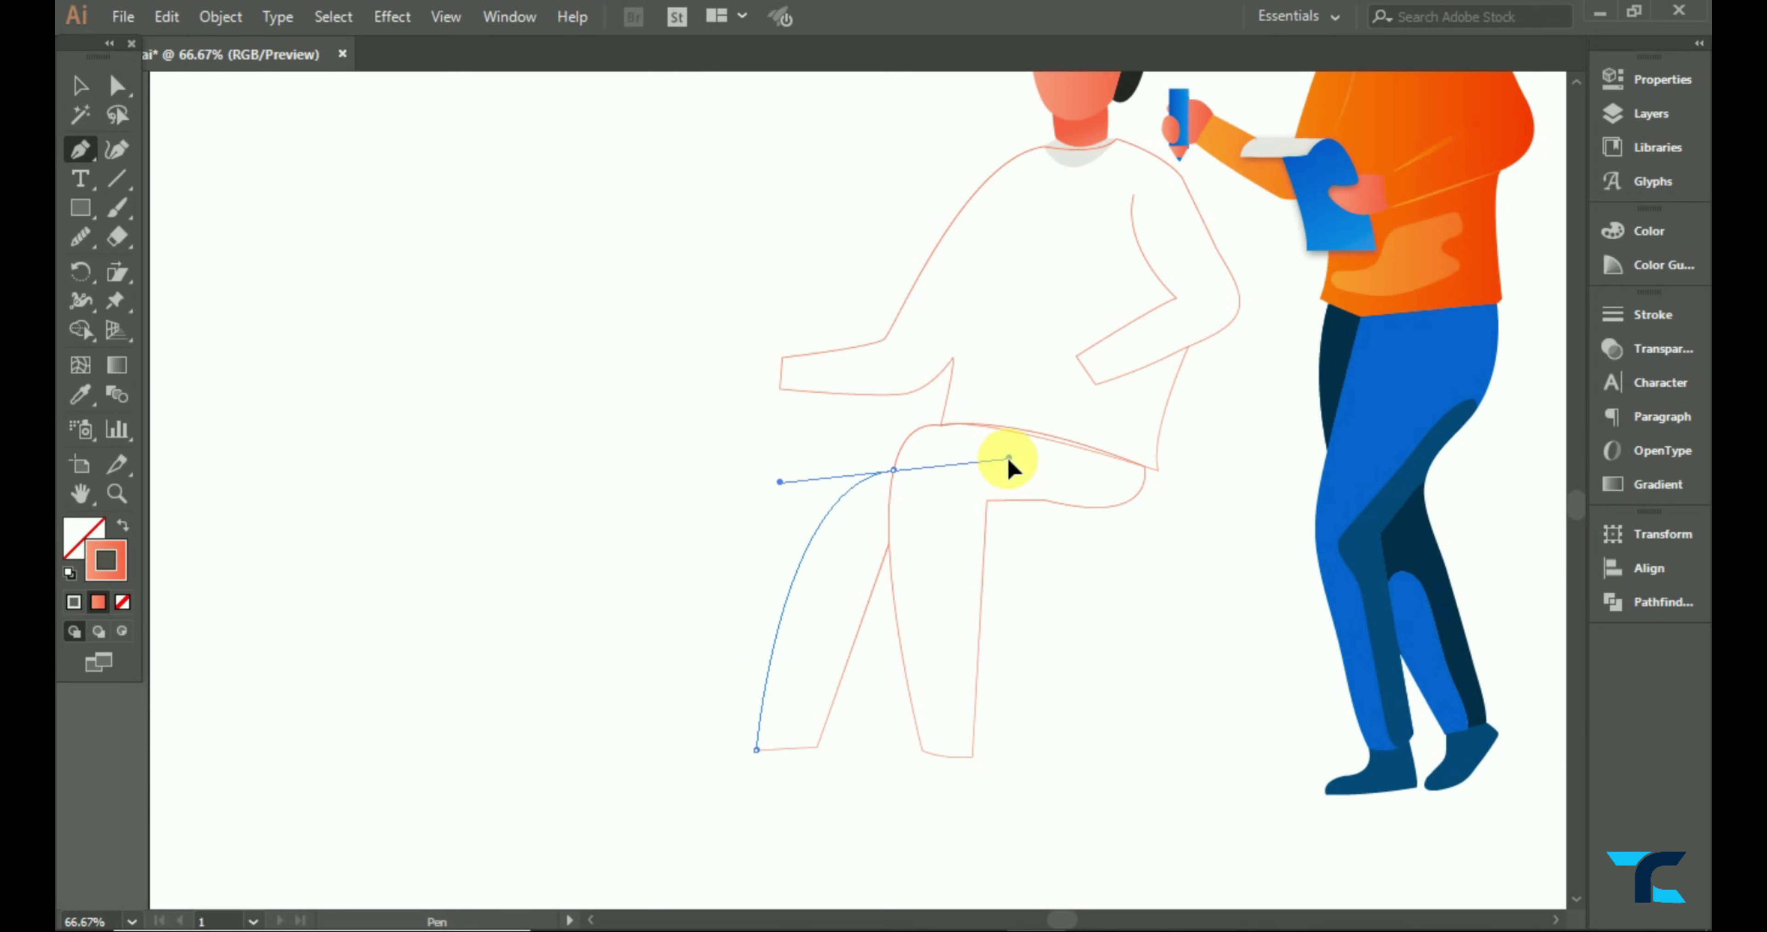
key(ctrl+j)
- Begin the shoe outline under the front leg
key(ctrl+0)
click(78, 85)
click(79, 148)
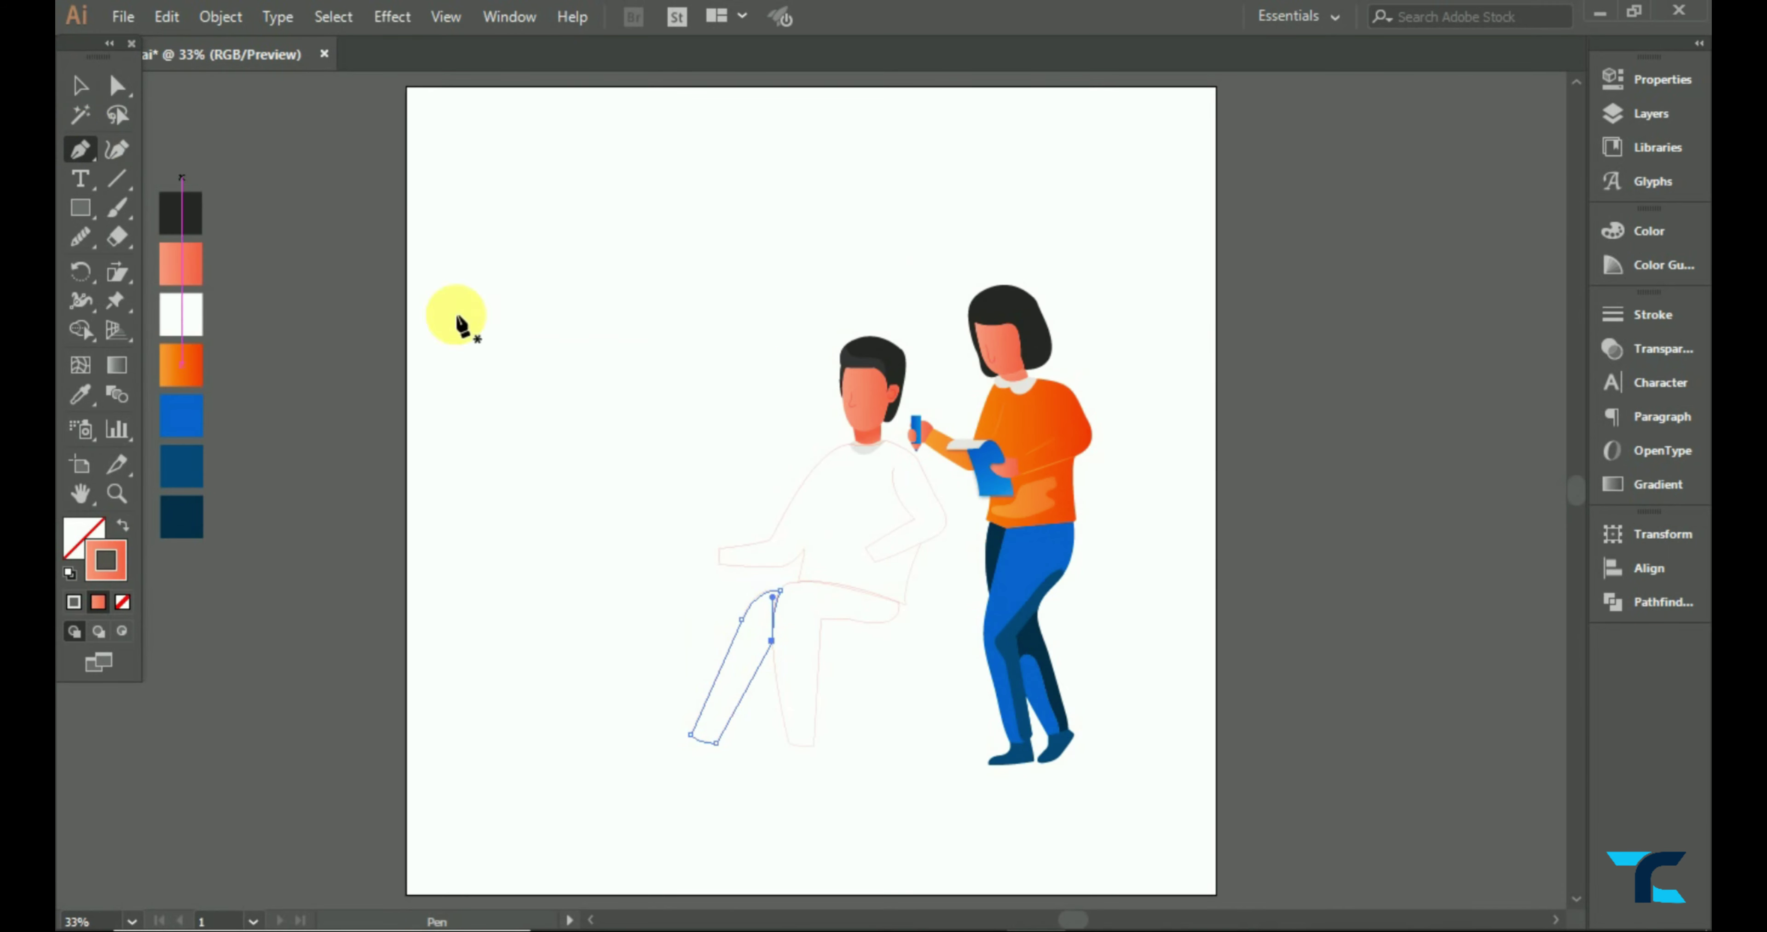
drag(810, 746, 803, 788)
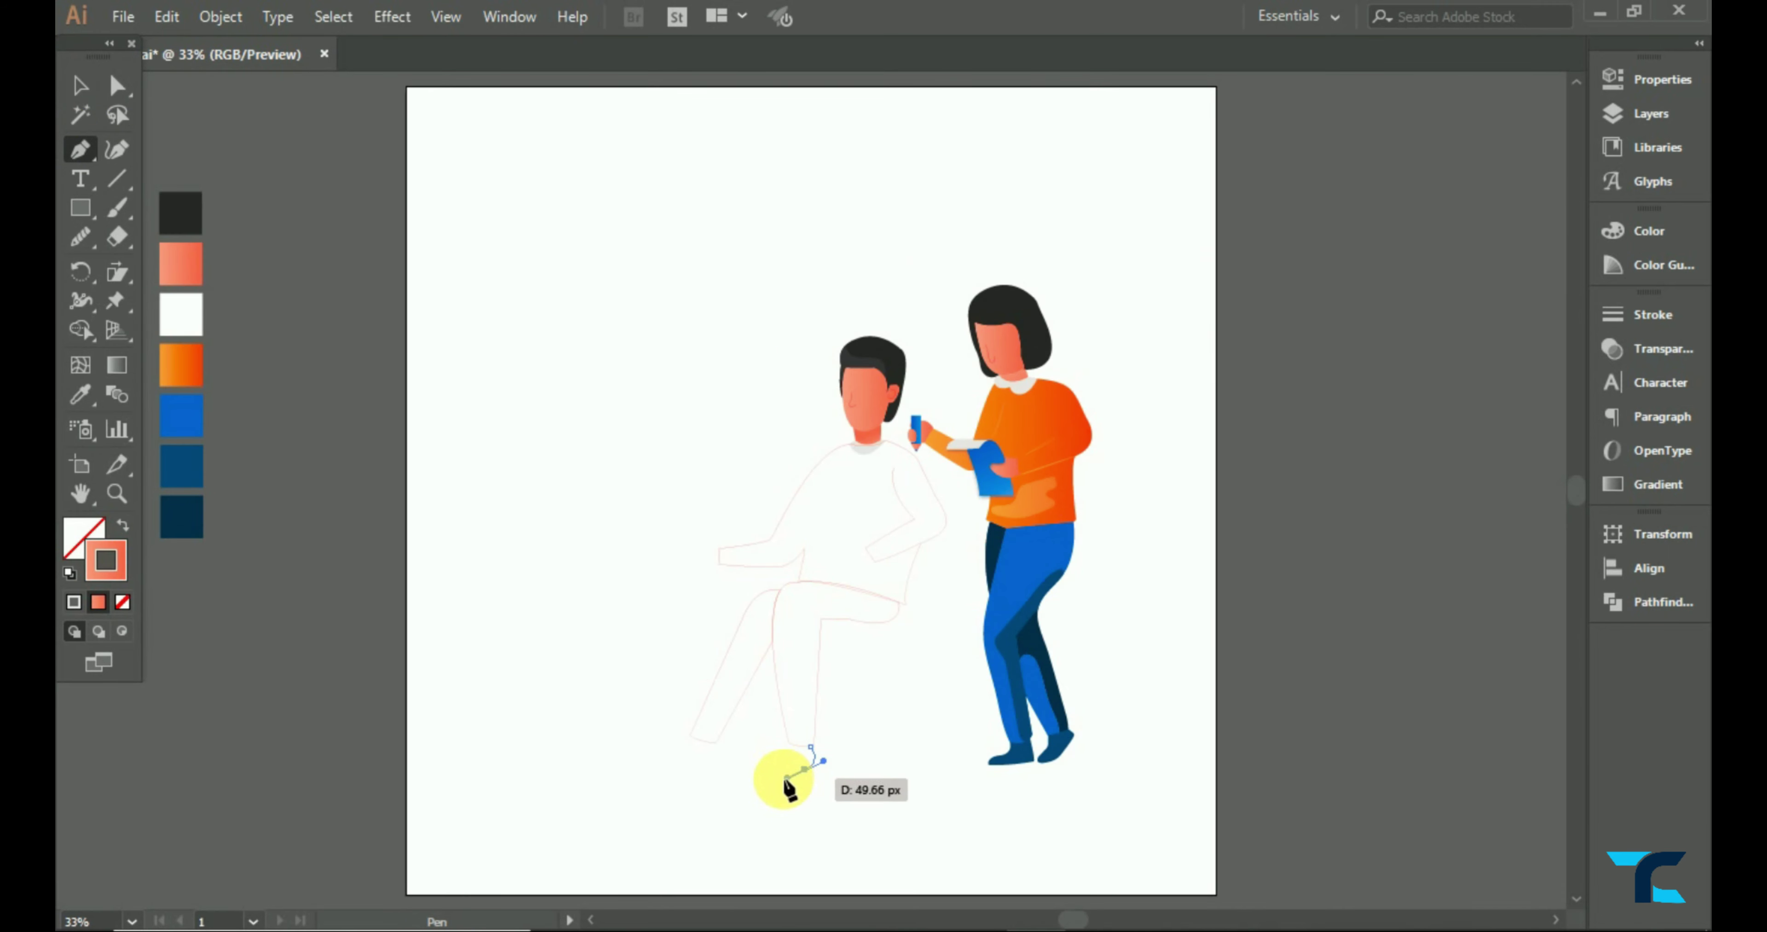
- Close the first shoe outline with a toe point and a curved upper edge
click(752, 768)
drag(789, 742, 810, 744)
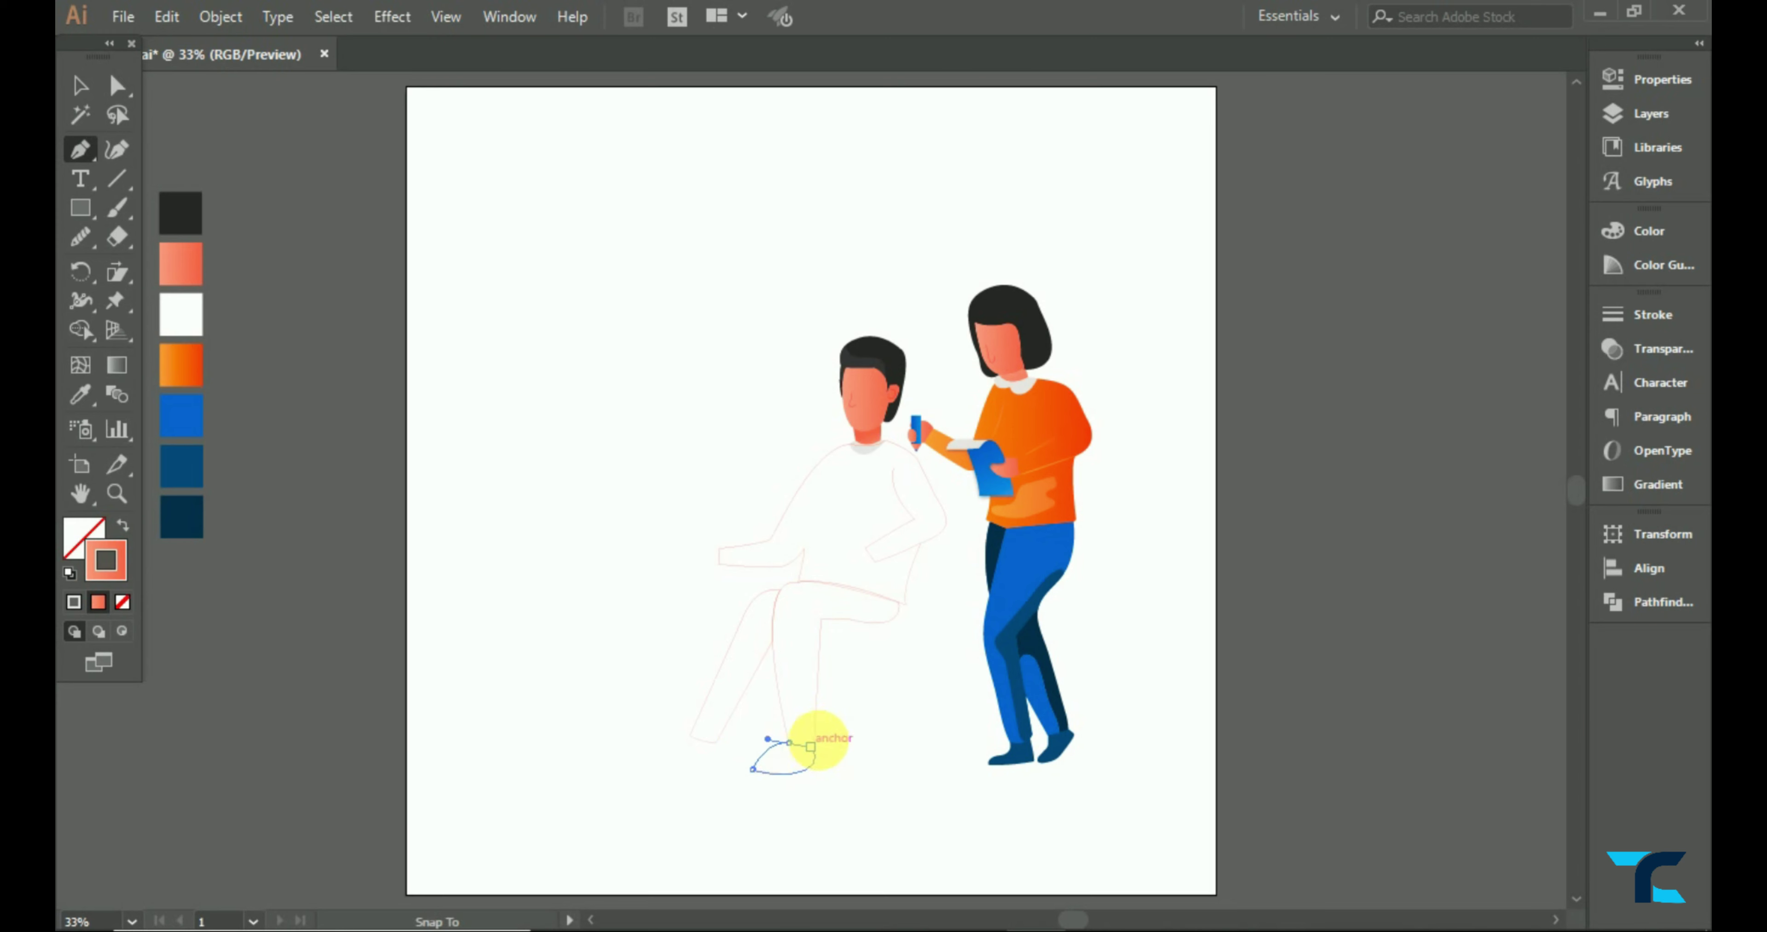
click(841, 728)
scroll(717, 756, up, 2)
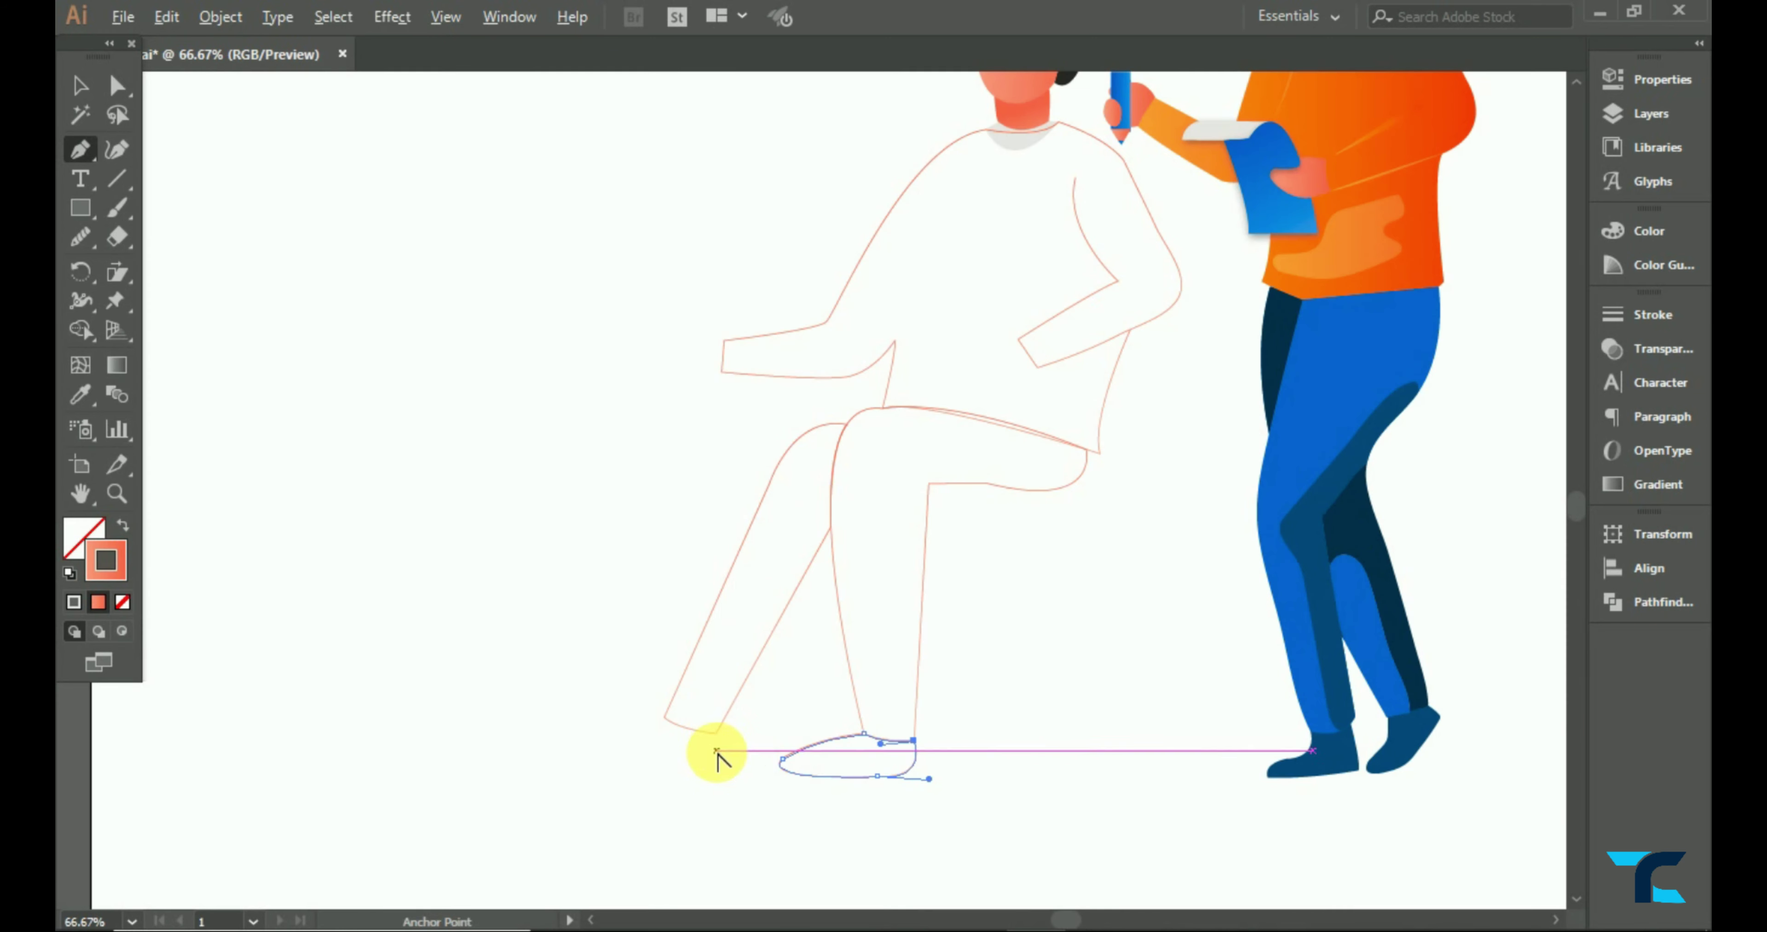
- Draw the second shoe under the back leg as a closed outline with a curved toe
drag(708, 768, 709, 778)
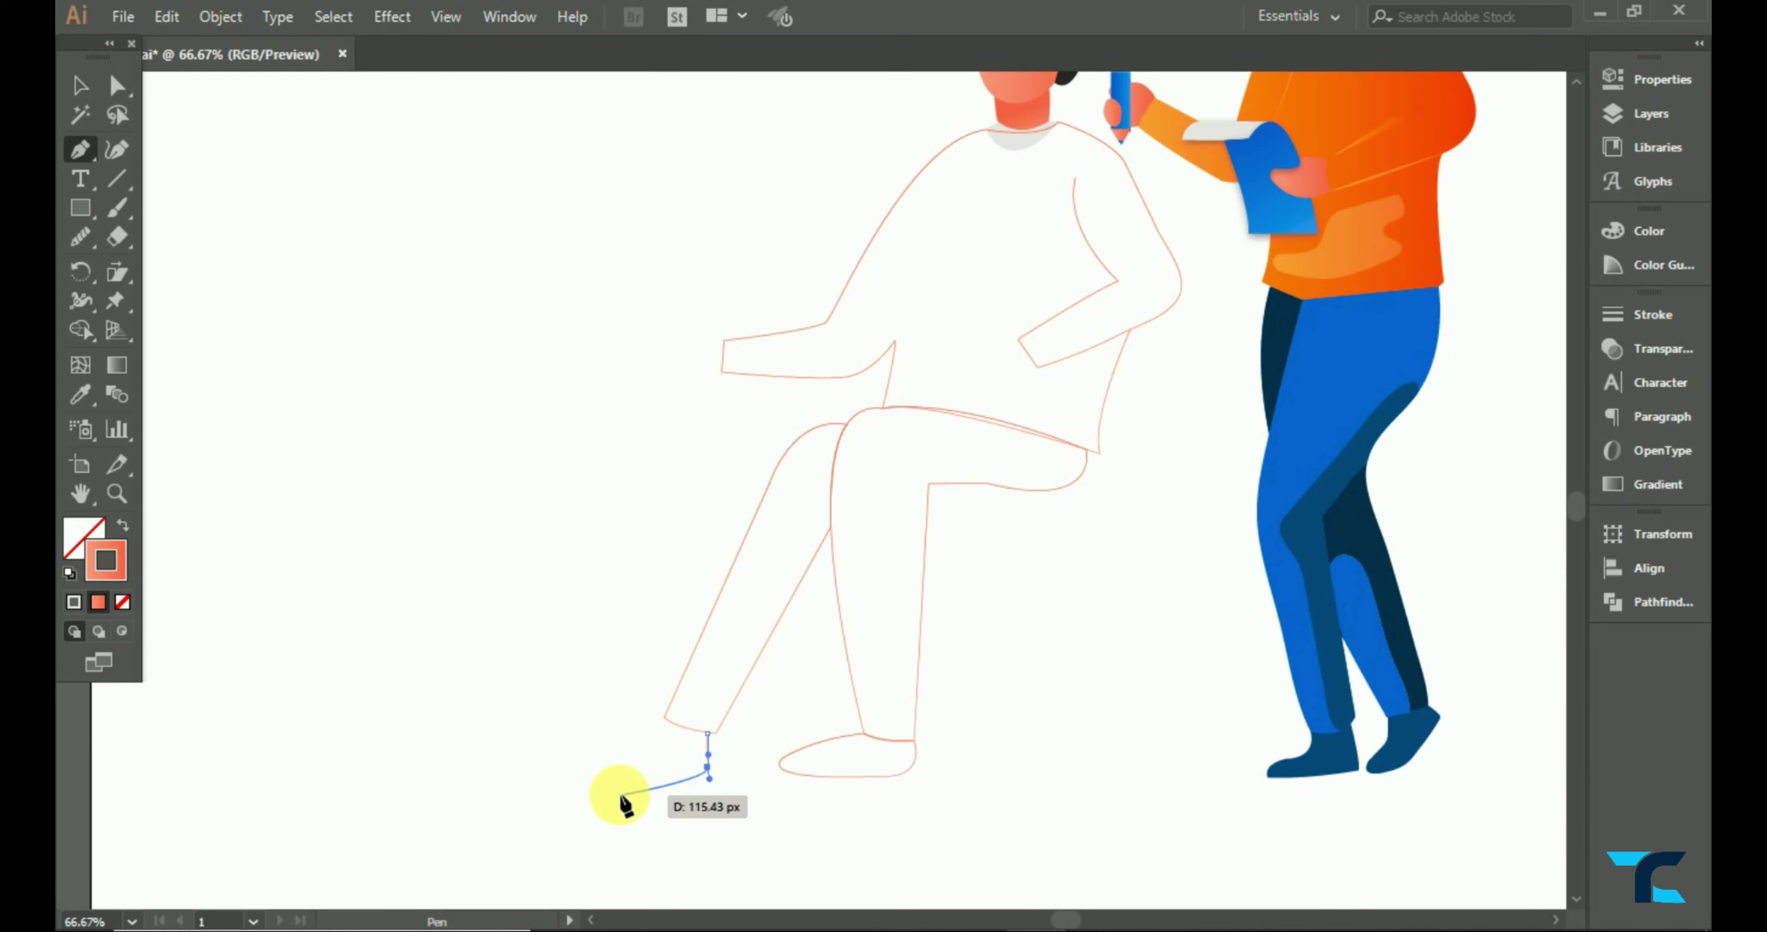
drag(557, 760, 634, 756)
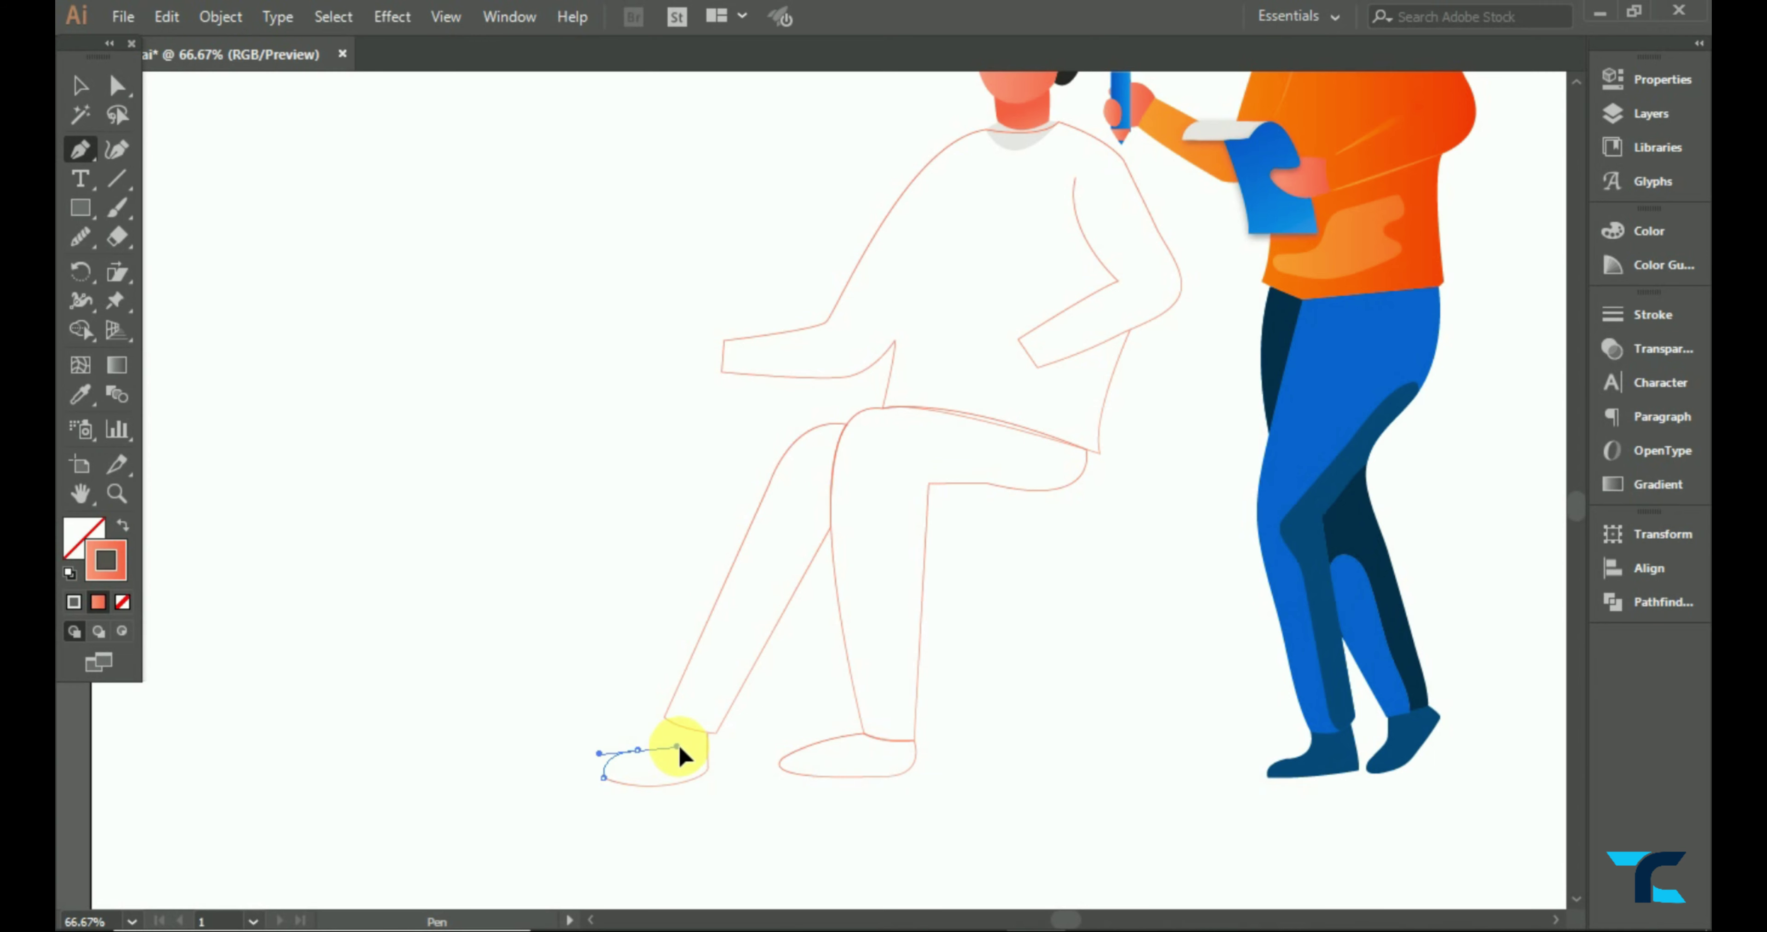
click(659, 732)
key(v)
- Fill both of the man's shoes with the woman's dark blue using the Eyedropper
scroll(670, 706, down, 2)
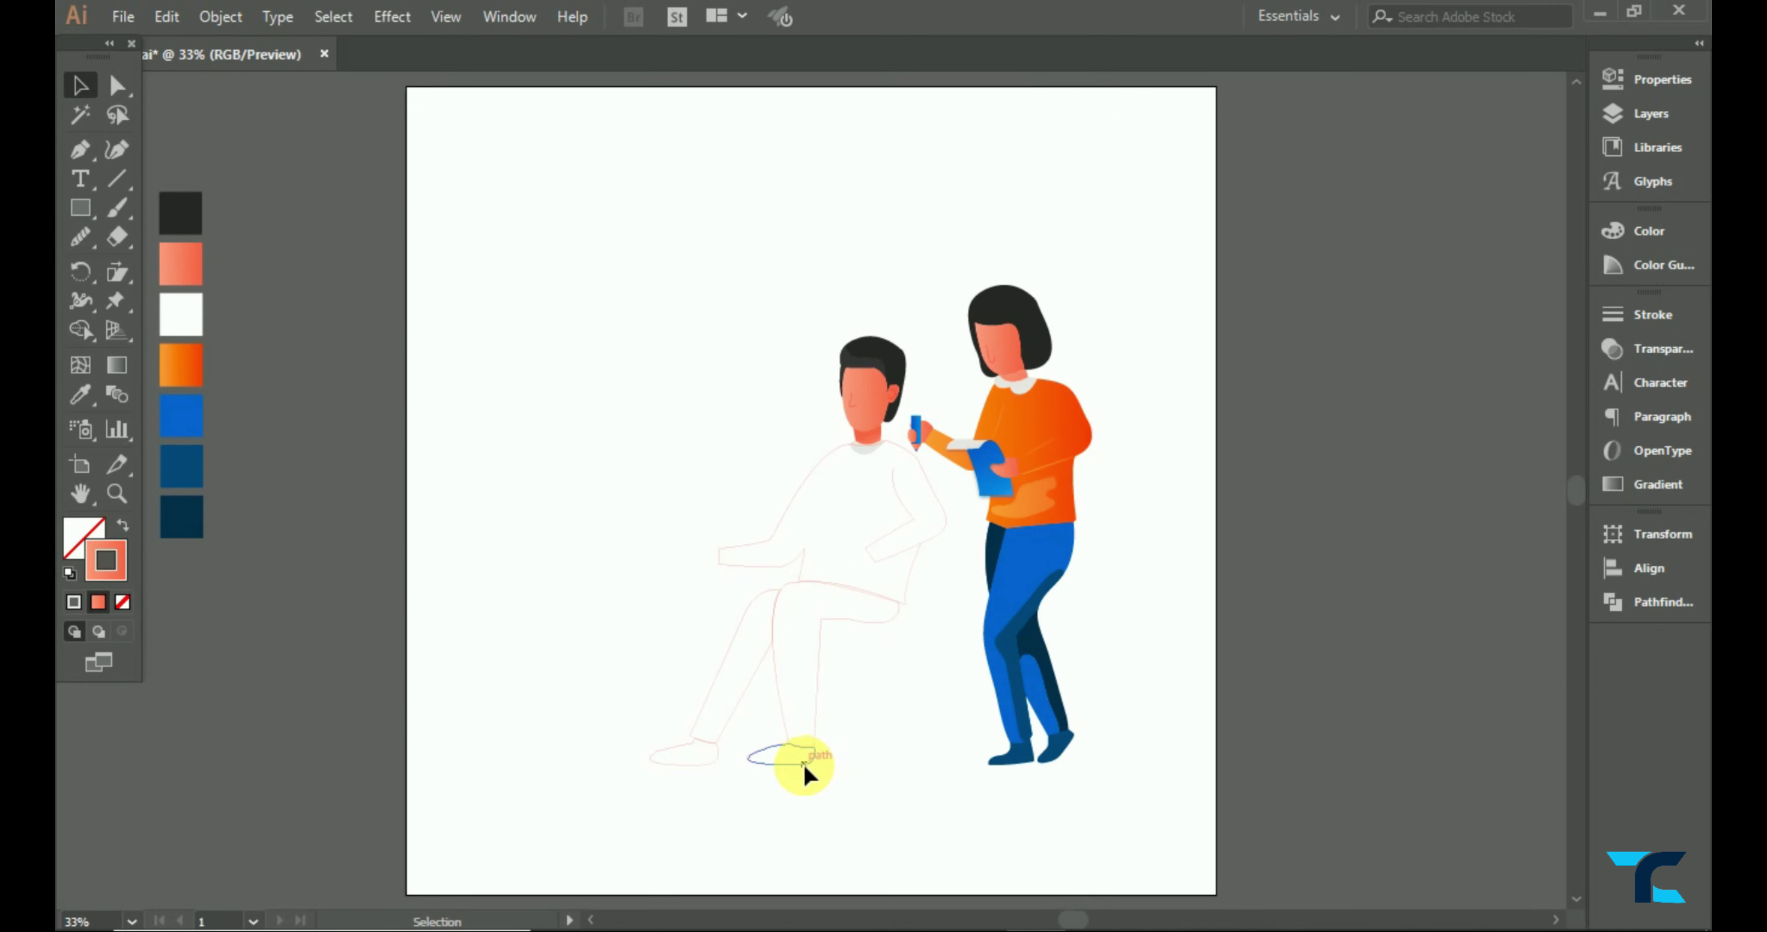
shift+click(721, 764)
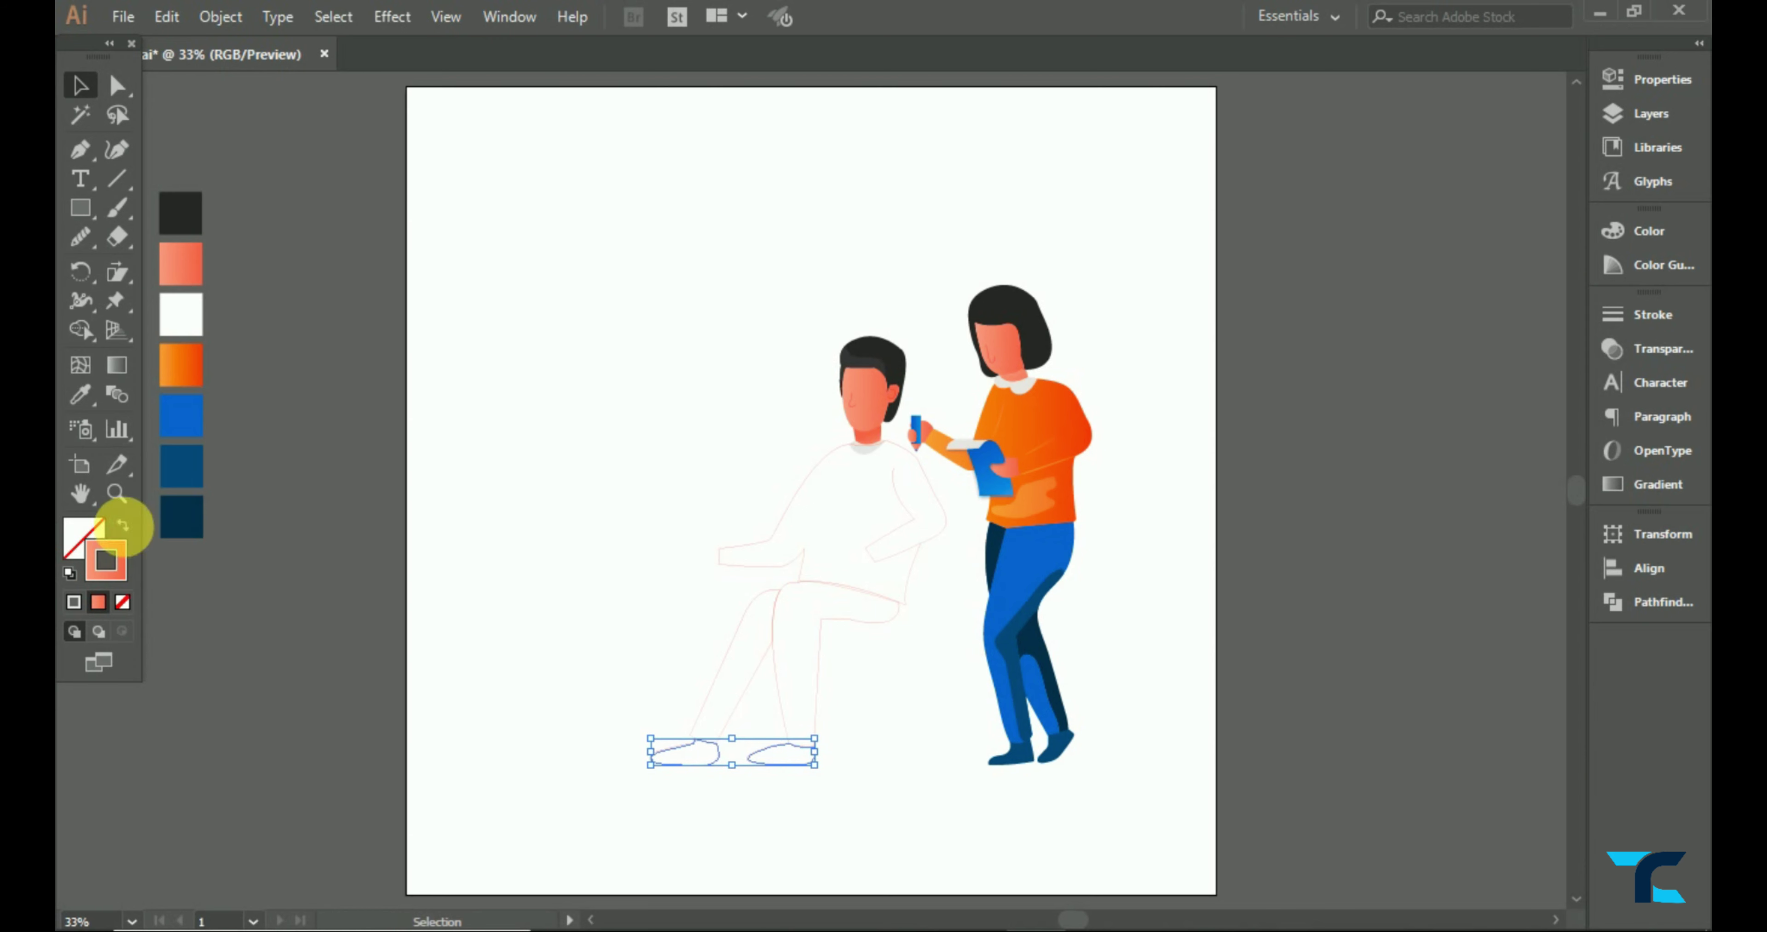
click(80, 395)
click(1007, 757)
key(v)
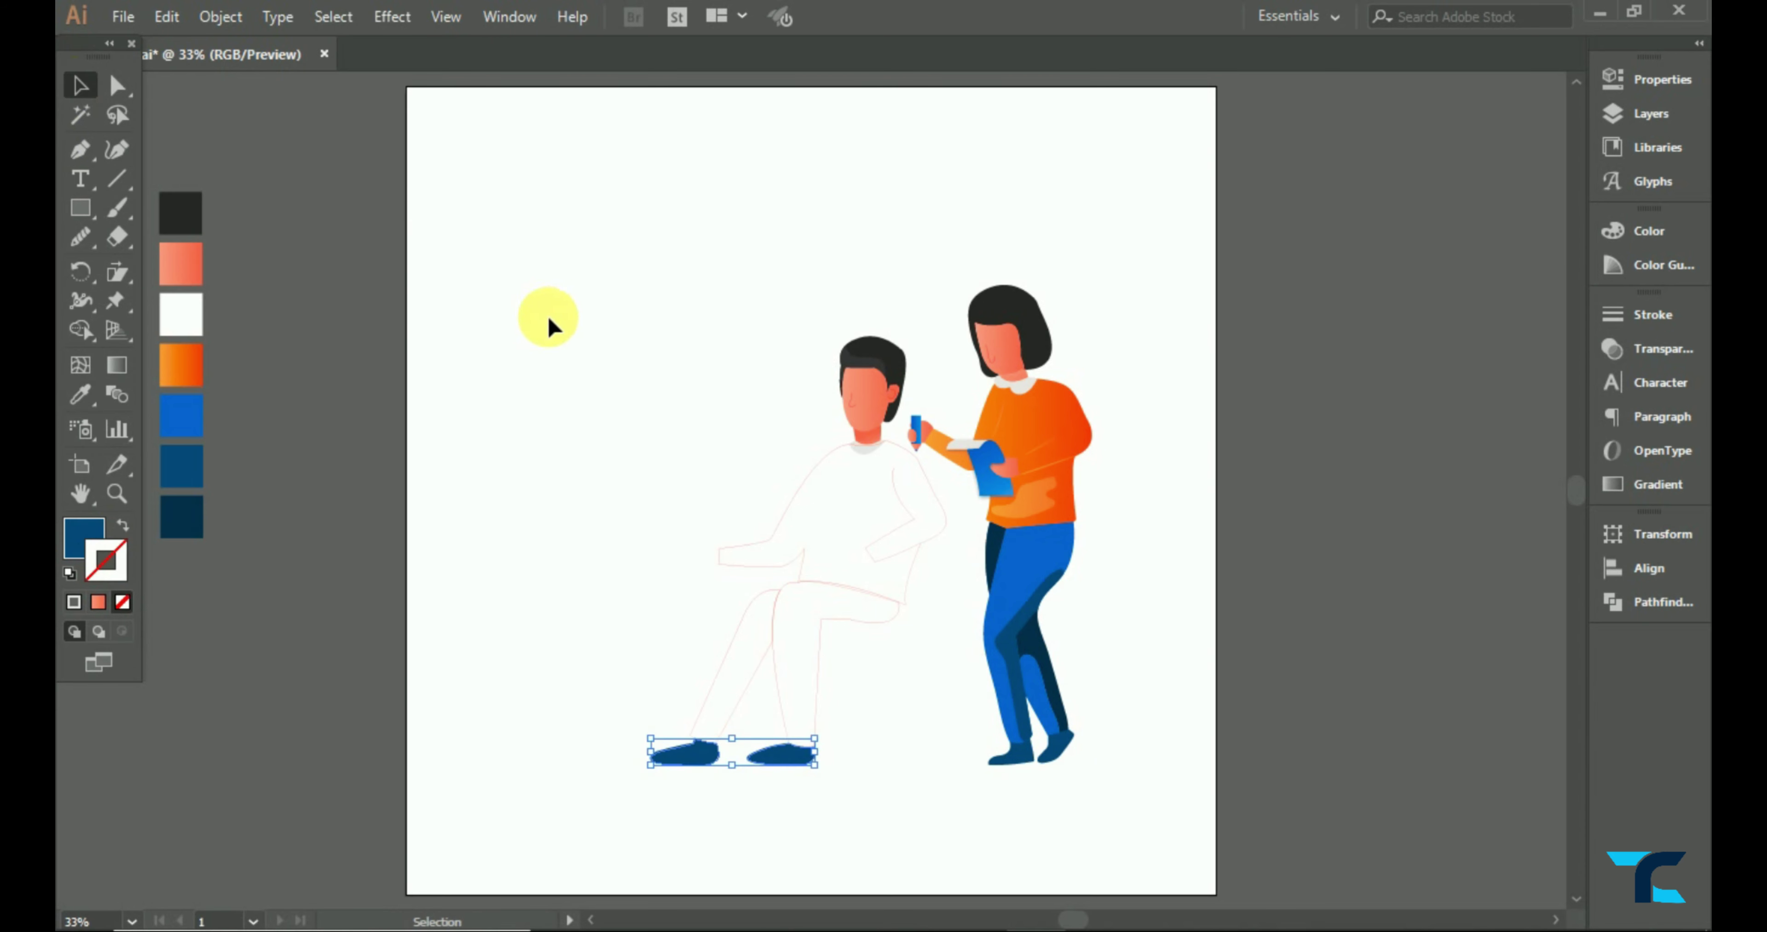
click(823, 468)
click(80, 395)
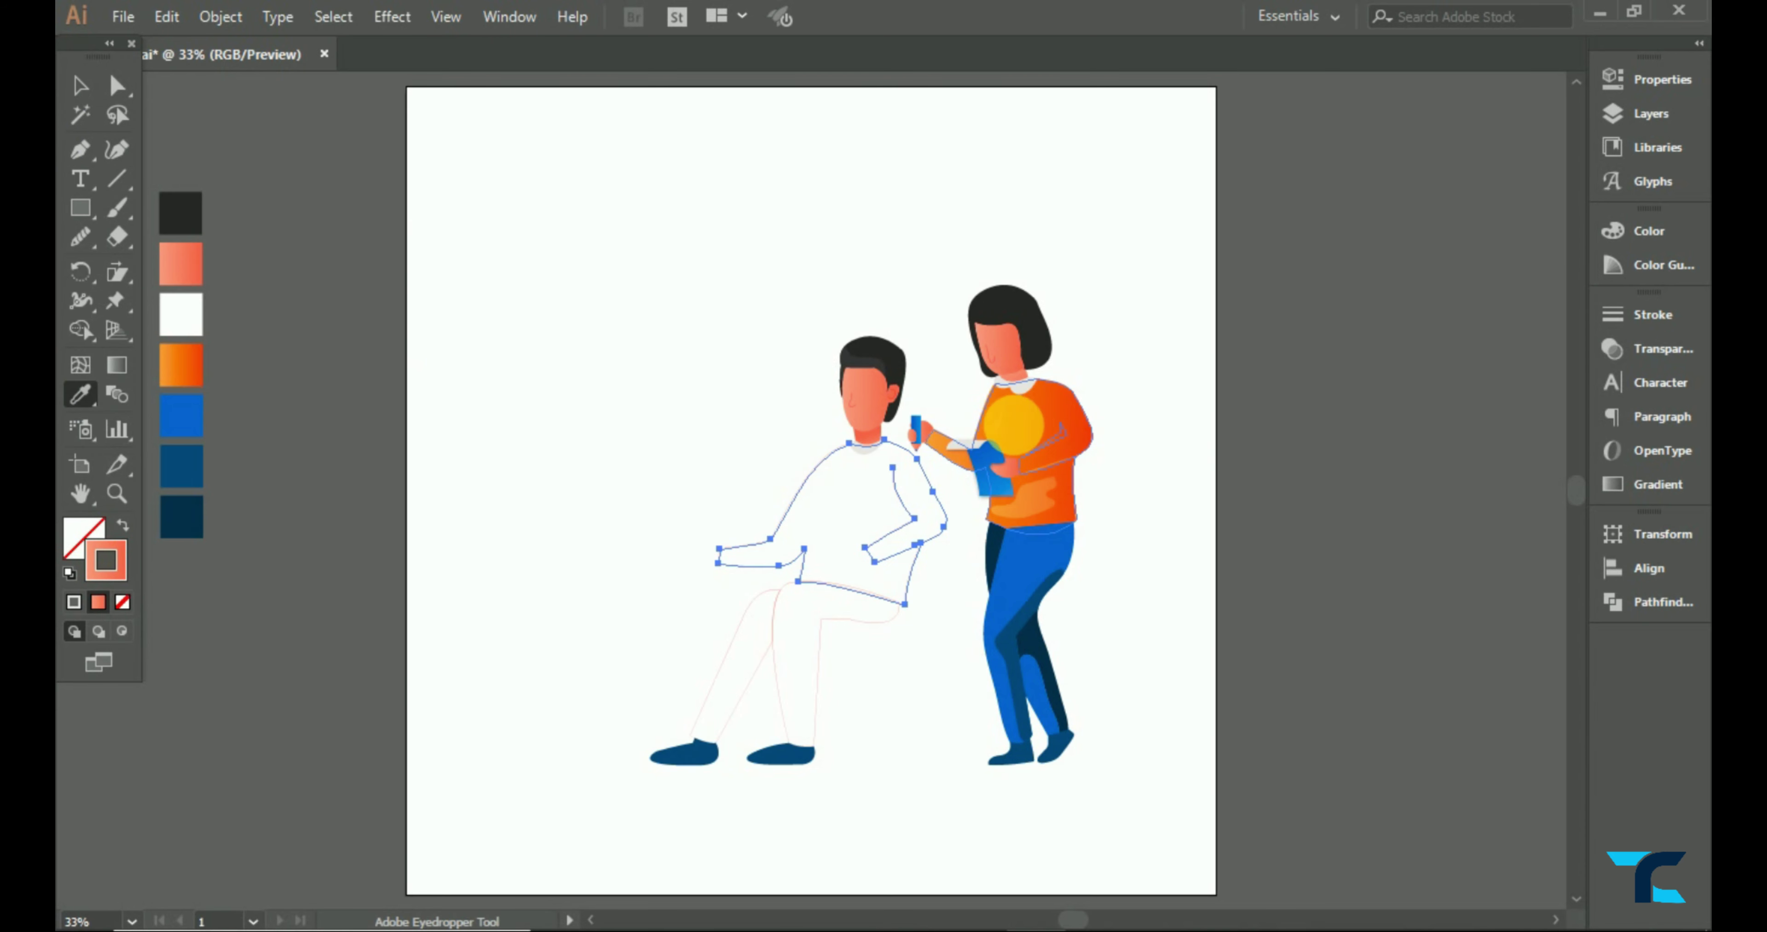
- Eyedropper the woman's orange gradient onto the sweater and her dark navy onto the back leg
click(1021, 416)
click(77, 90)
click(689, 355)
click(774, 634)
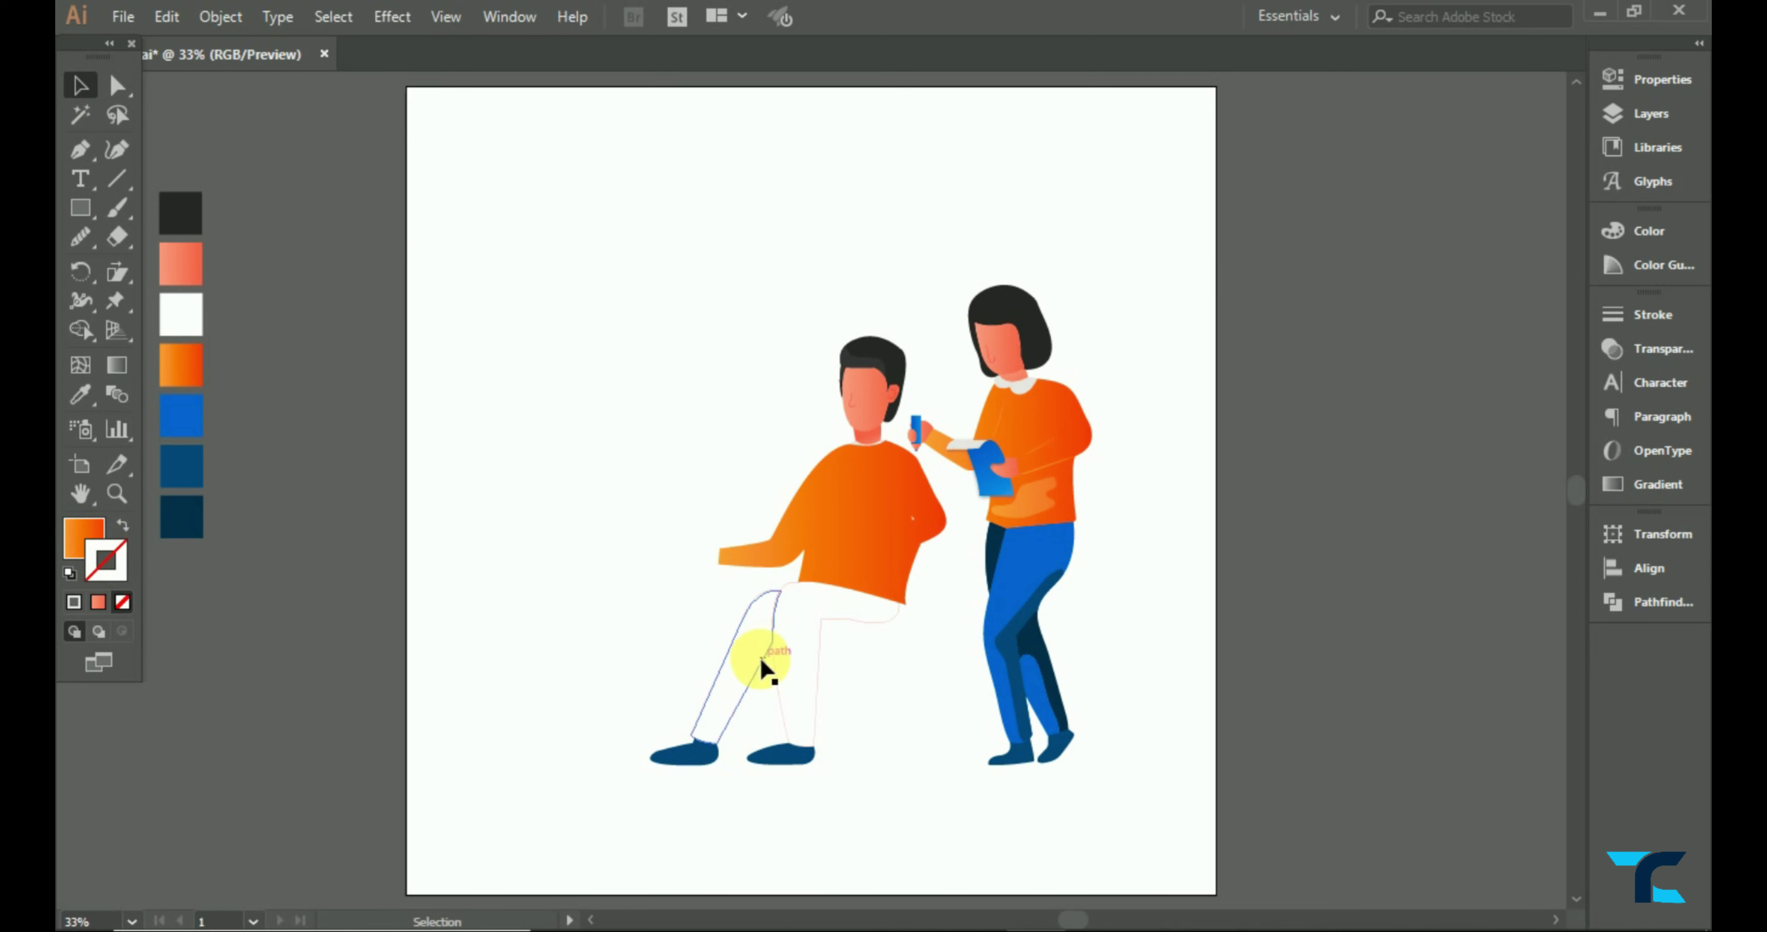
click(80, 395)
click(994, 551)
- Fill the man's white front leg with blue
ctrl+click(823, 603)
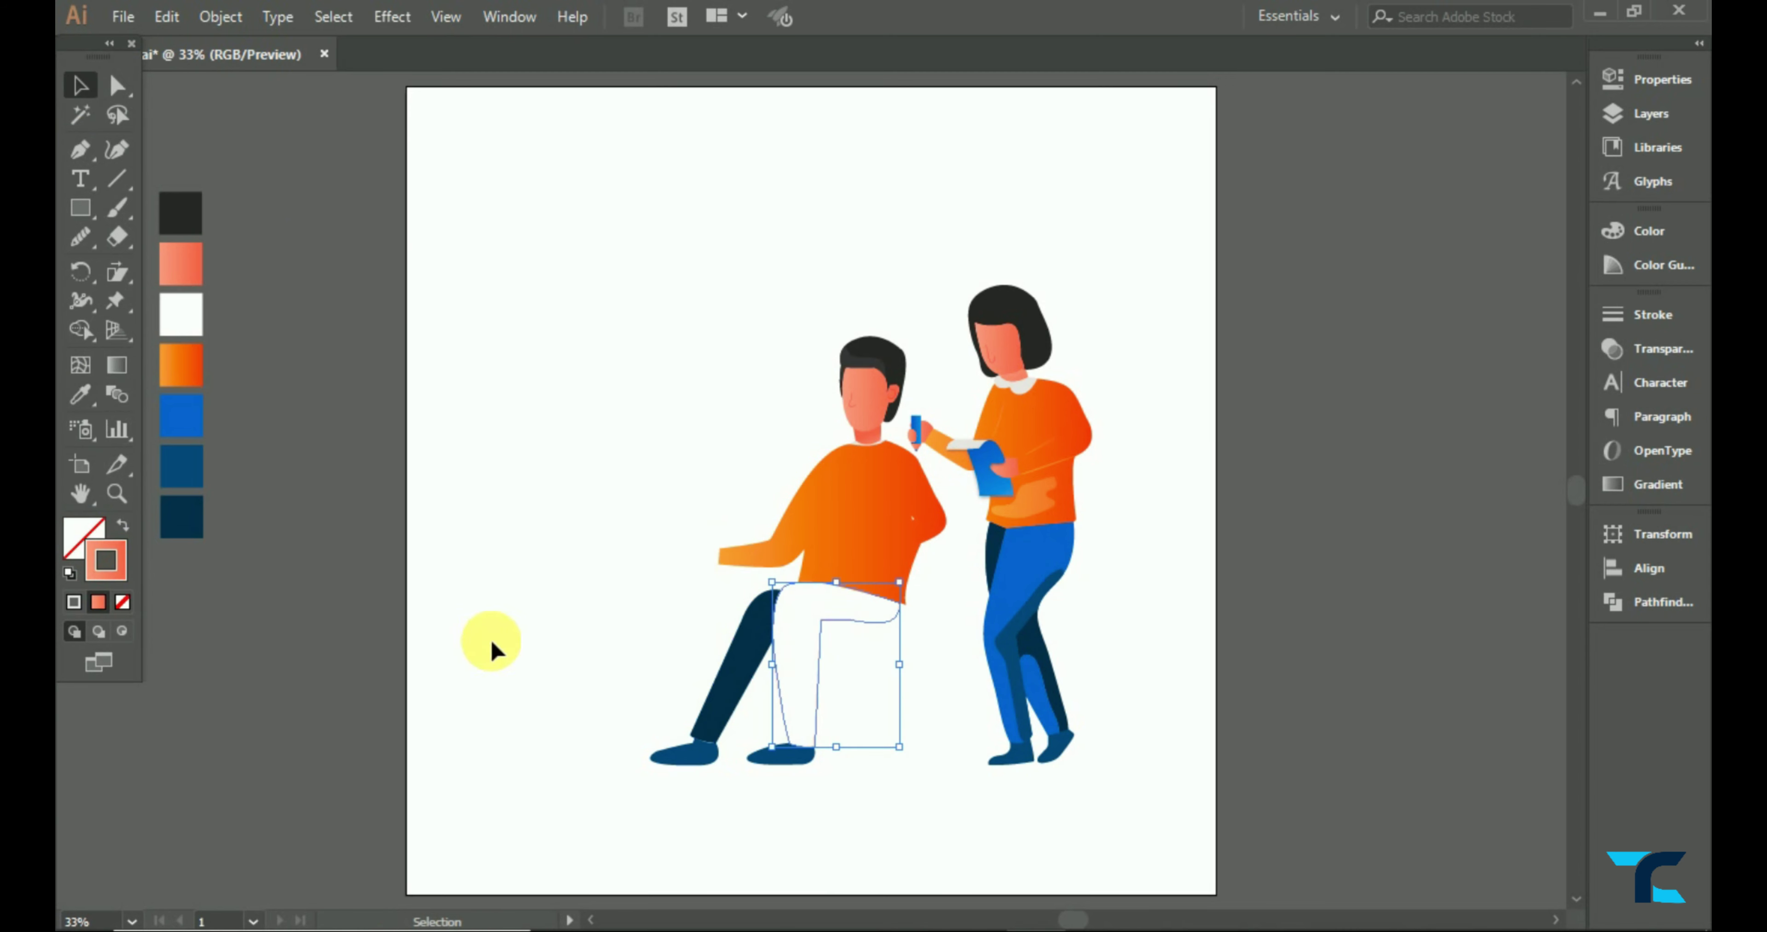
click(80, 394)
click(180, 415)
click(77, 90)
click(269, 375)
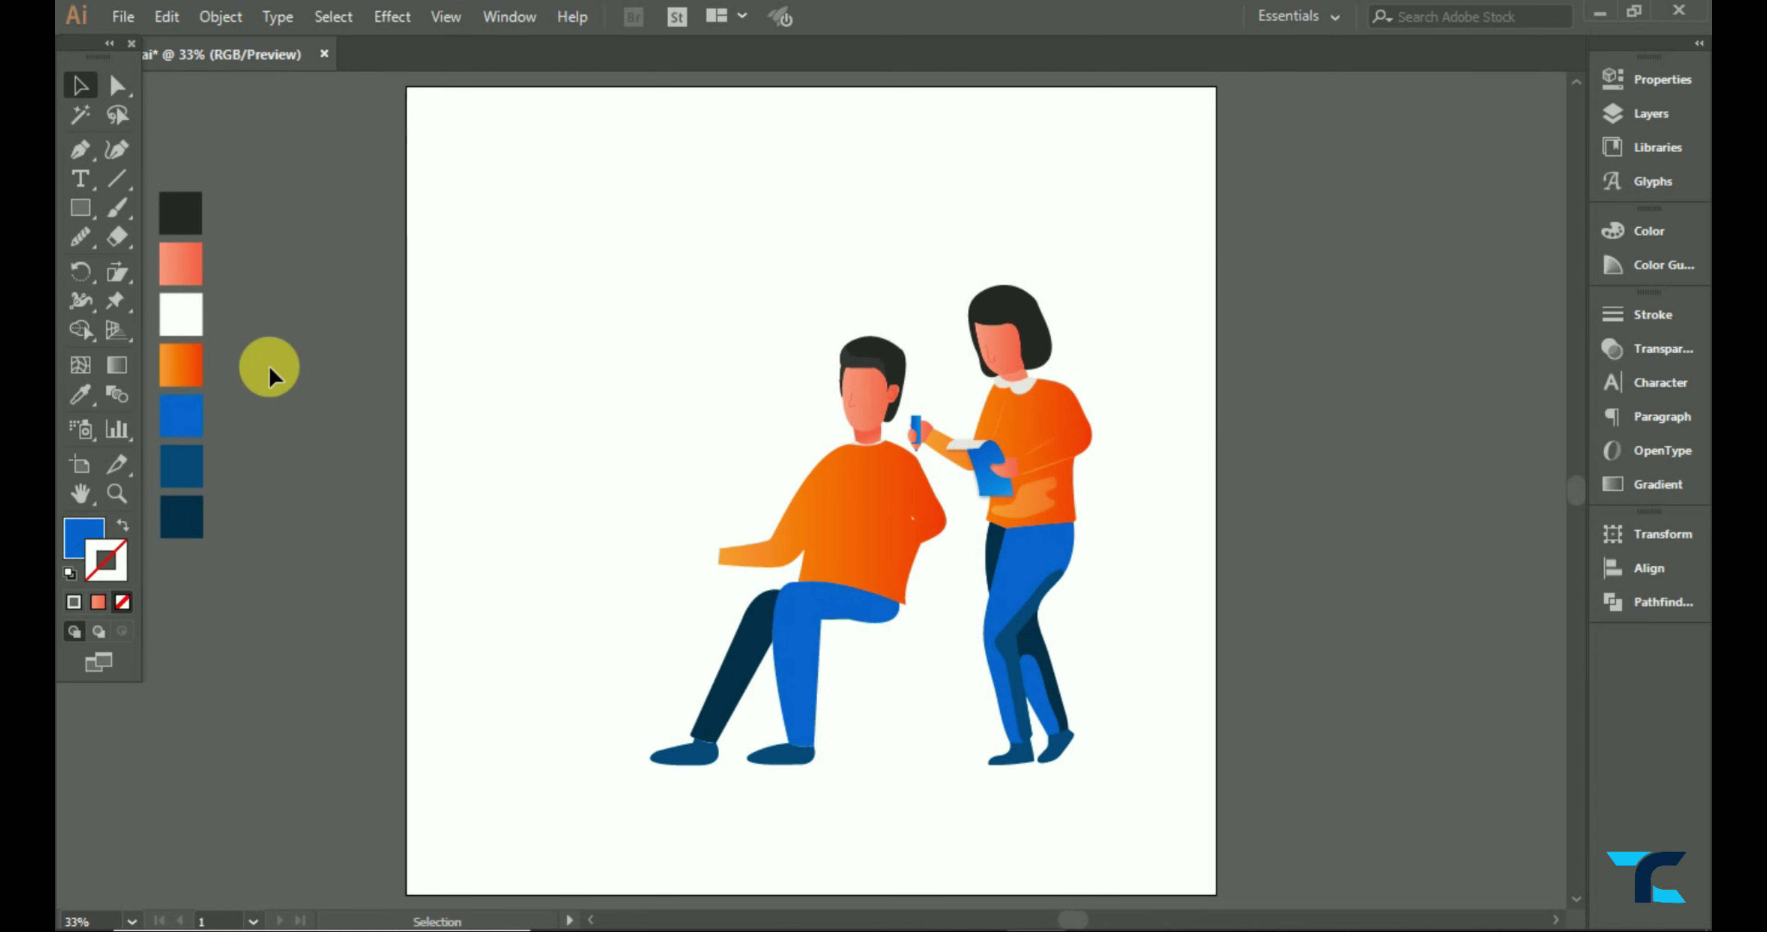
- Trace a Pencil outline beside the front leg and remove the extra region with Shape Builder
click(80, 236)
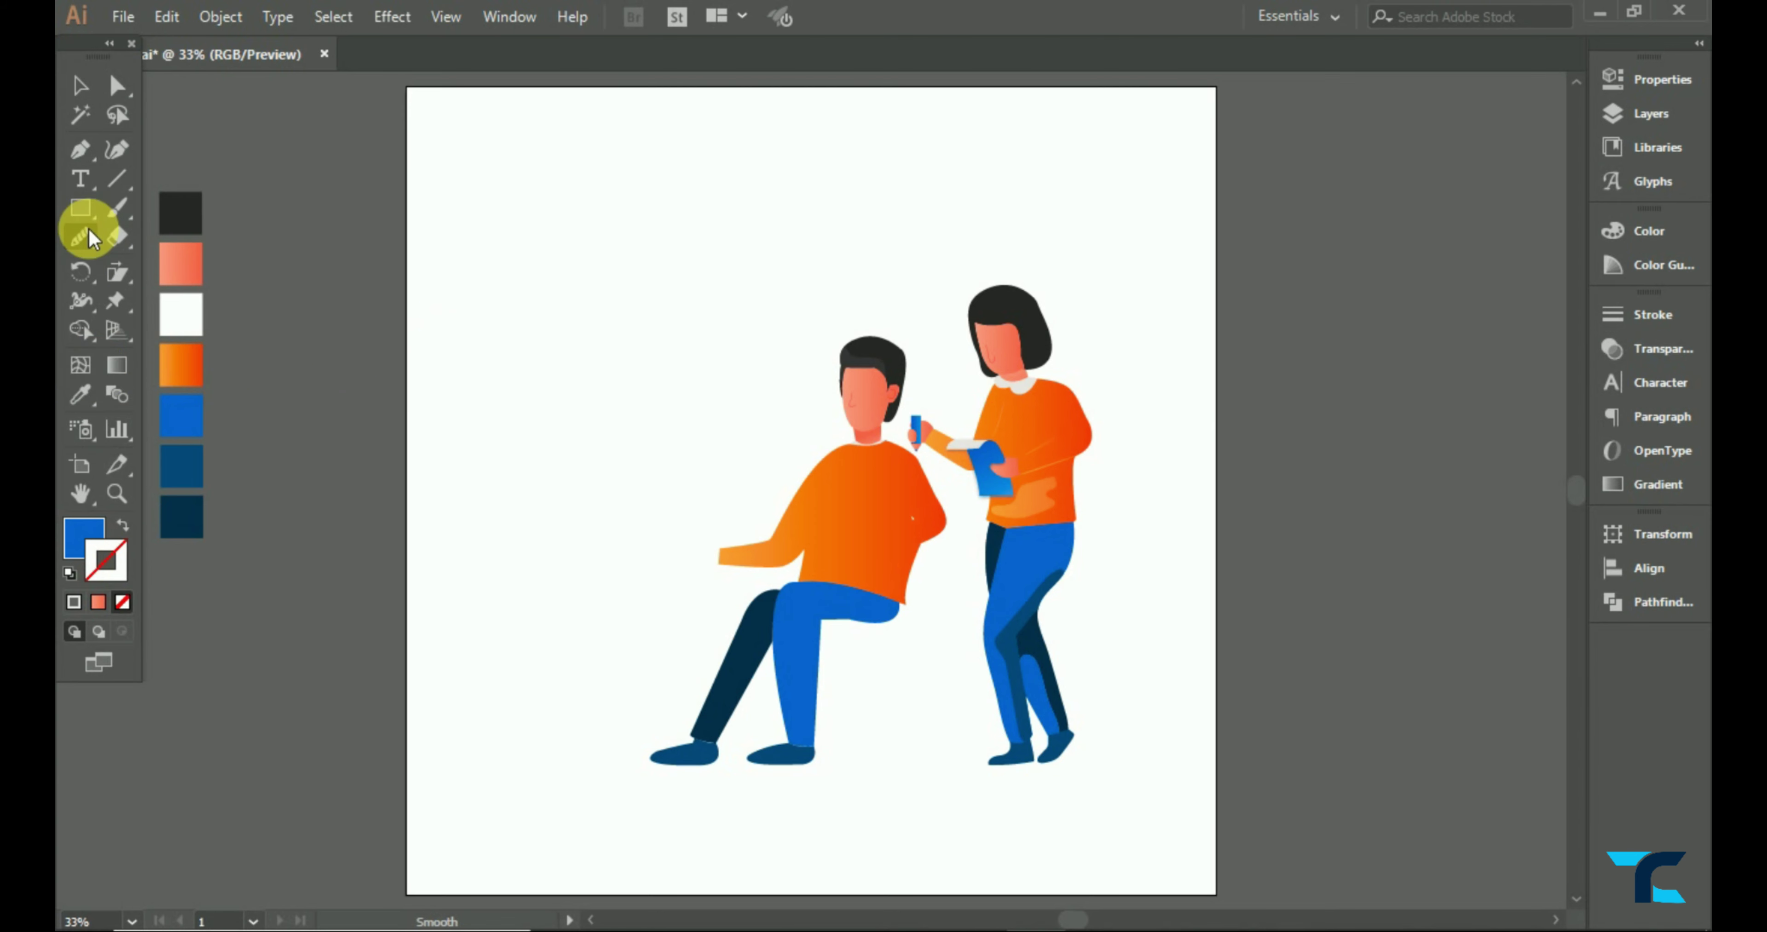
drag(827, 580, 895, 610)
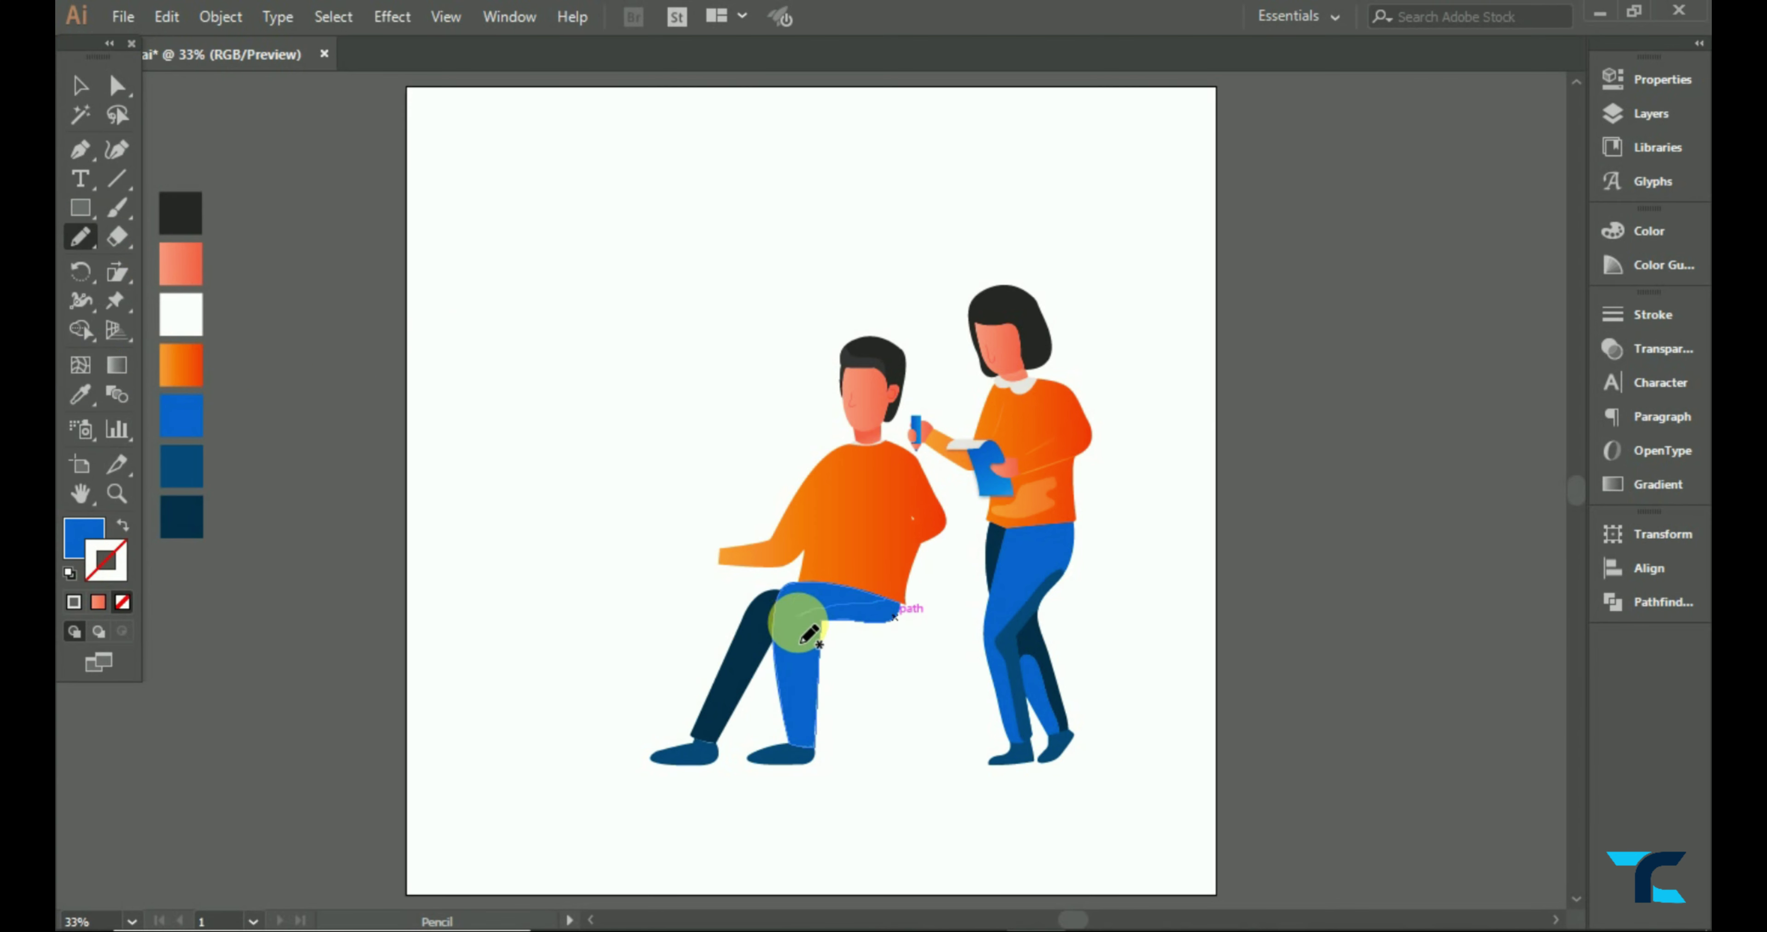
mouse_move(811, 756)
mouse_down()
mouse_move(937, 662)
mouse_move(900, 614)
mouse_up()
scroll(891, 672, up, 1)
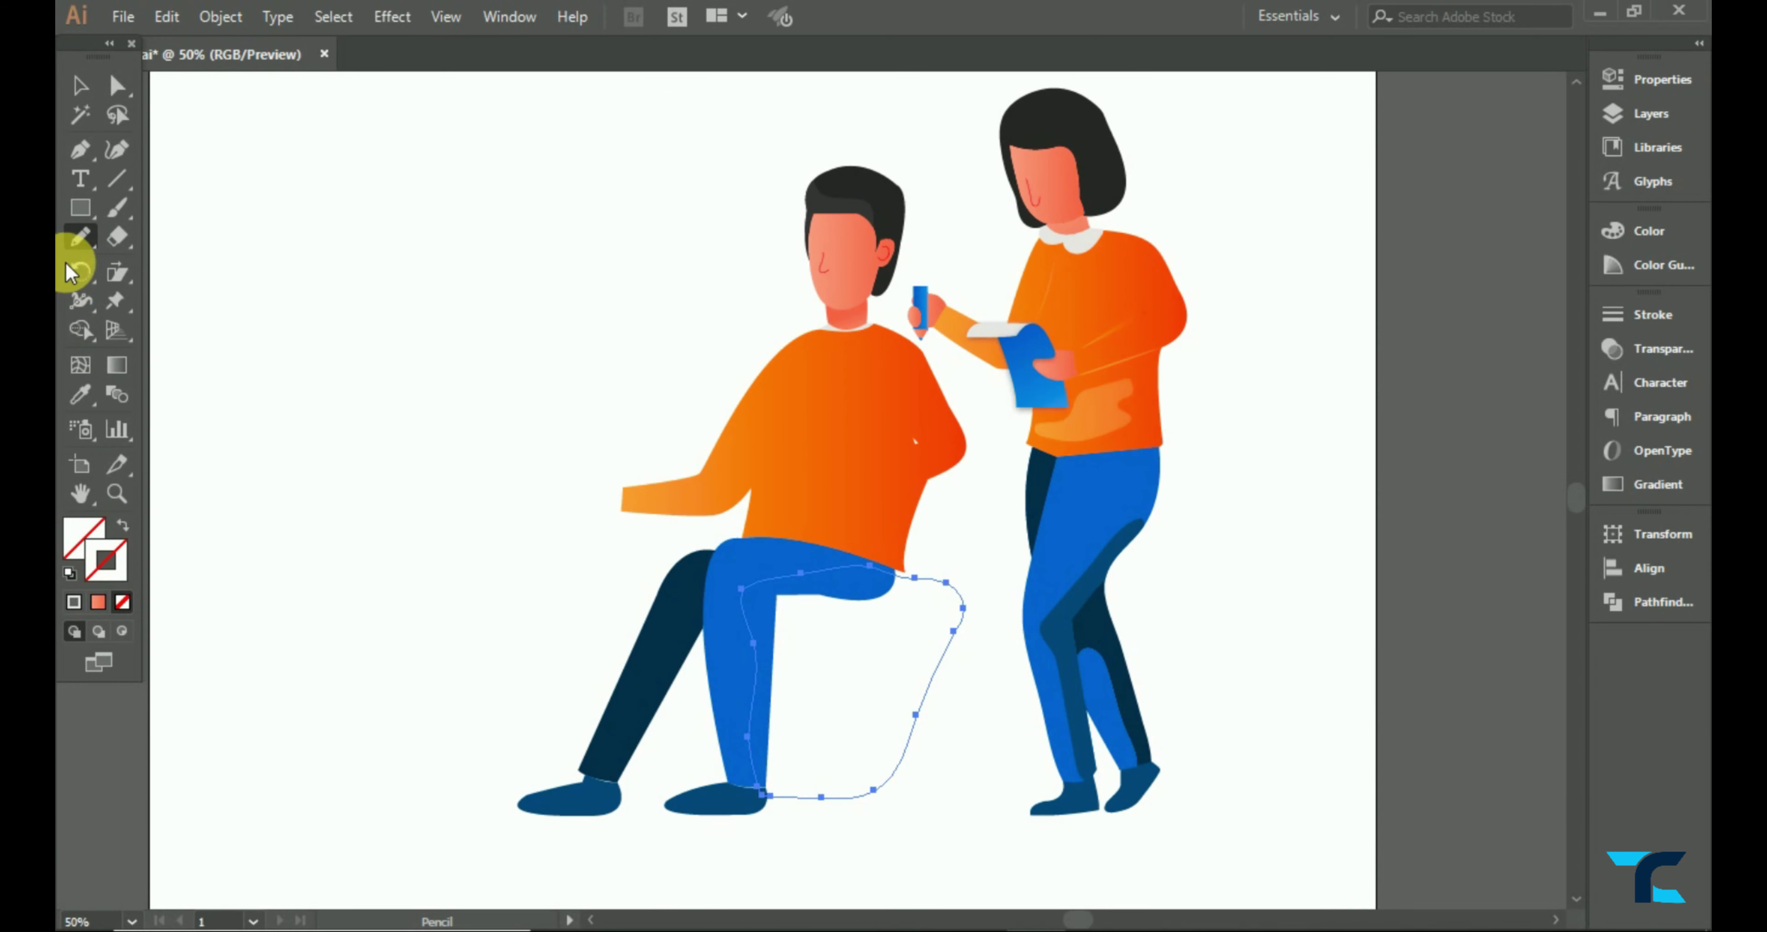
click(80, 85)
click(836, 714)
shift+click(784, 759)
click(80, 330)
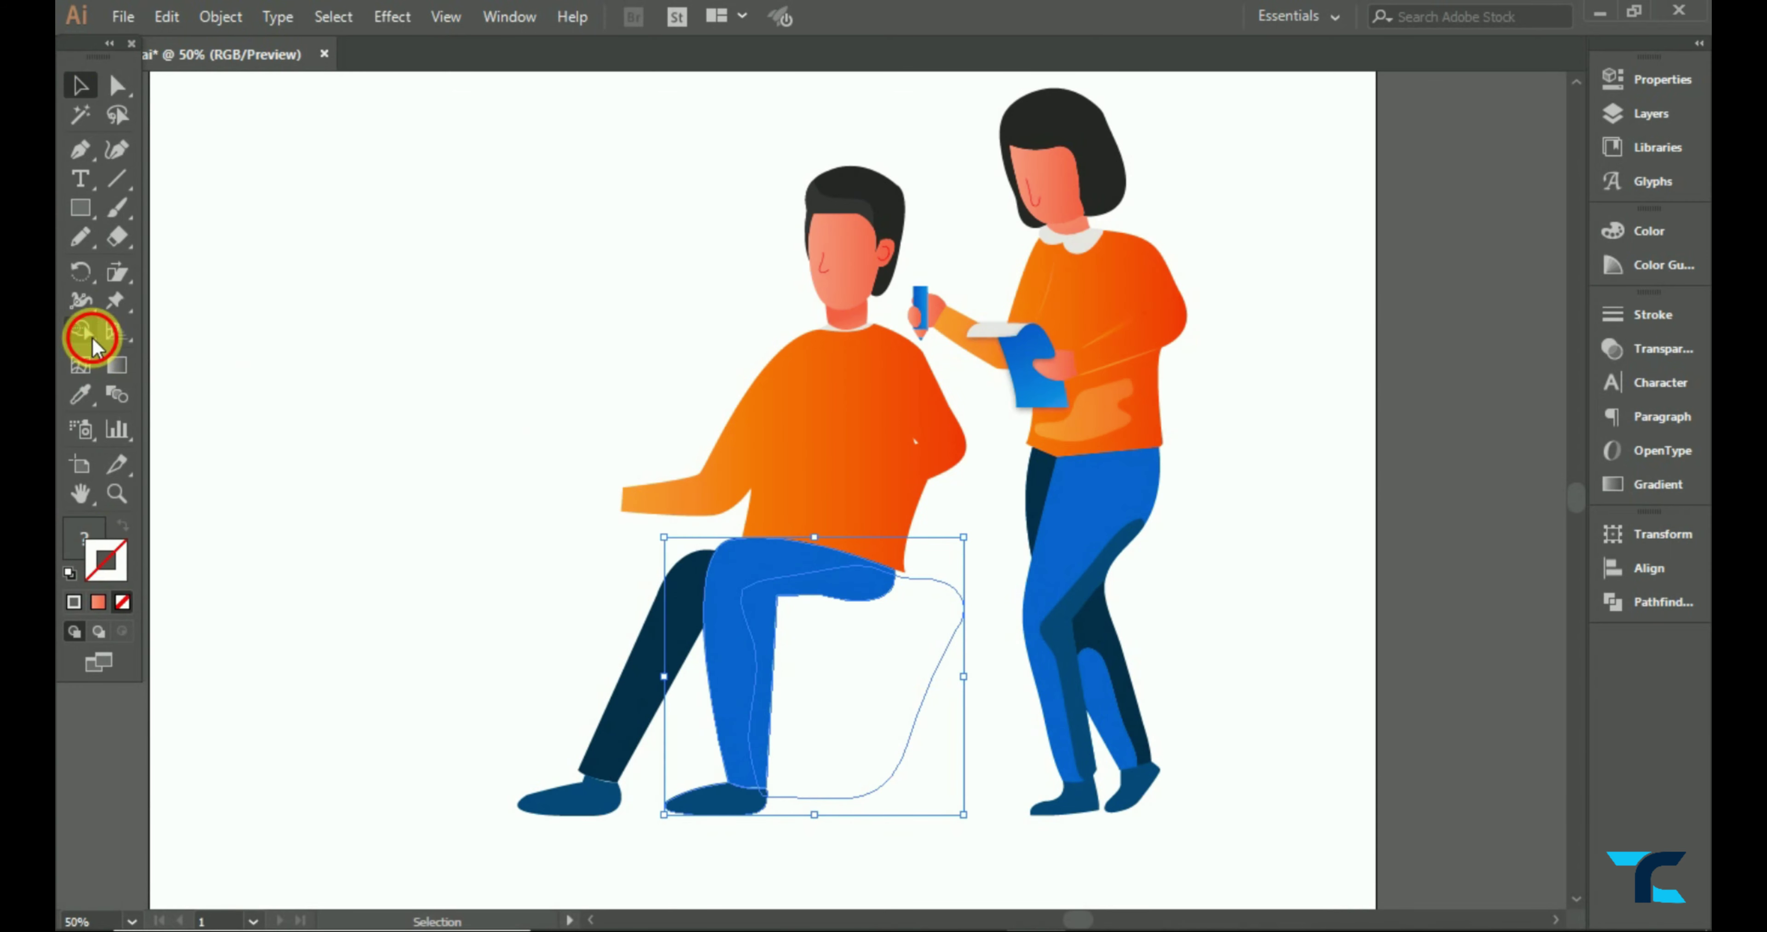
alt+click(888, 719)
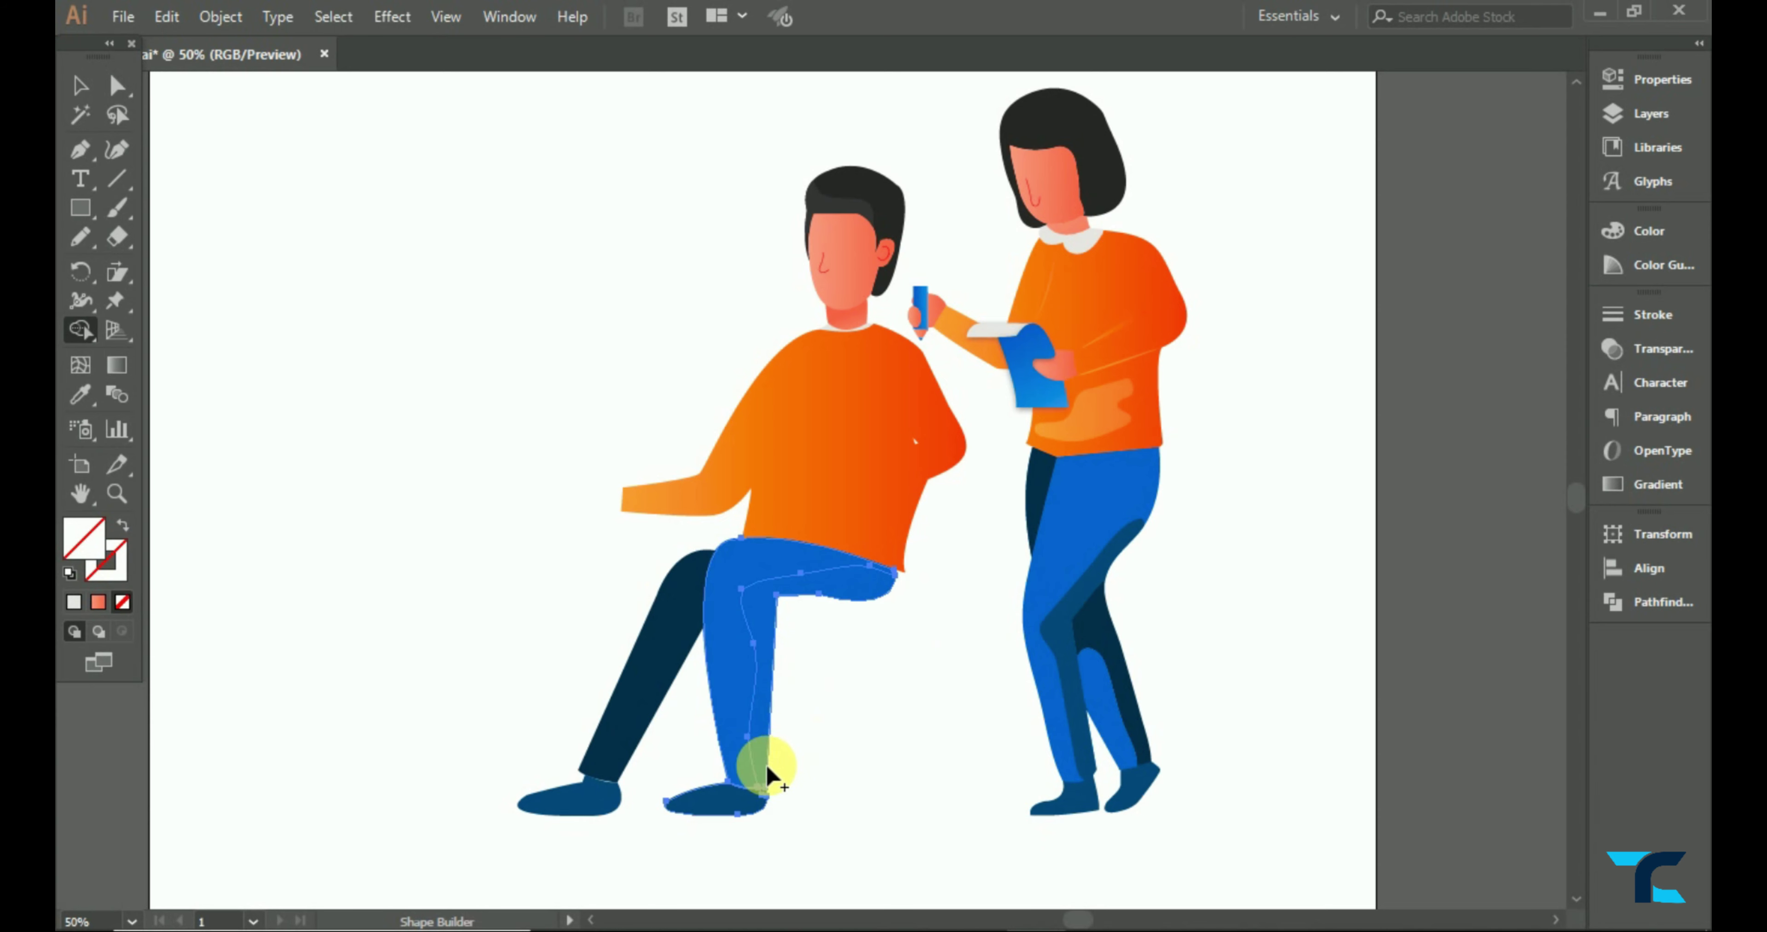
key(v)
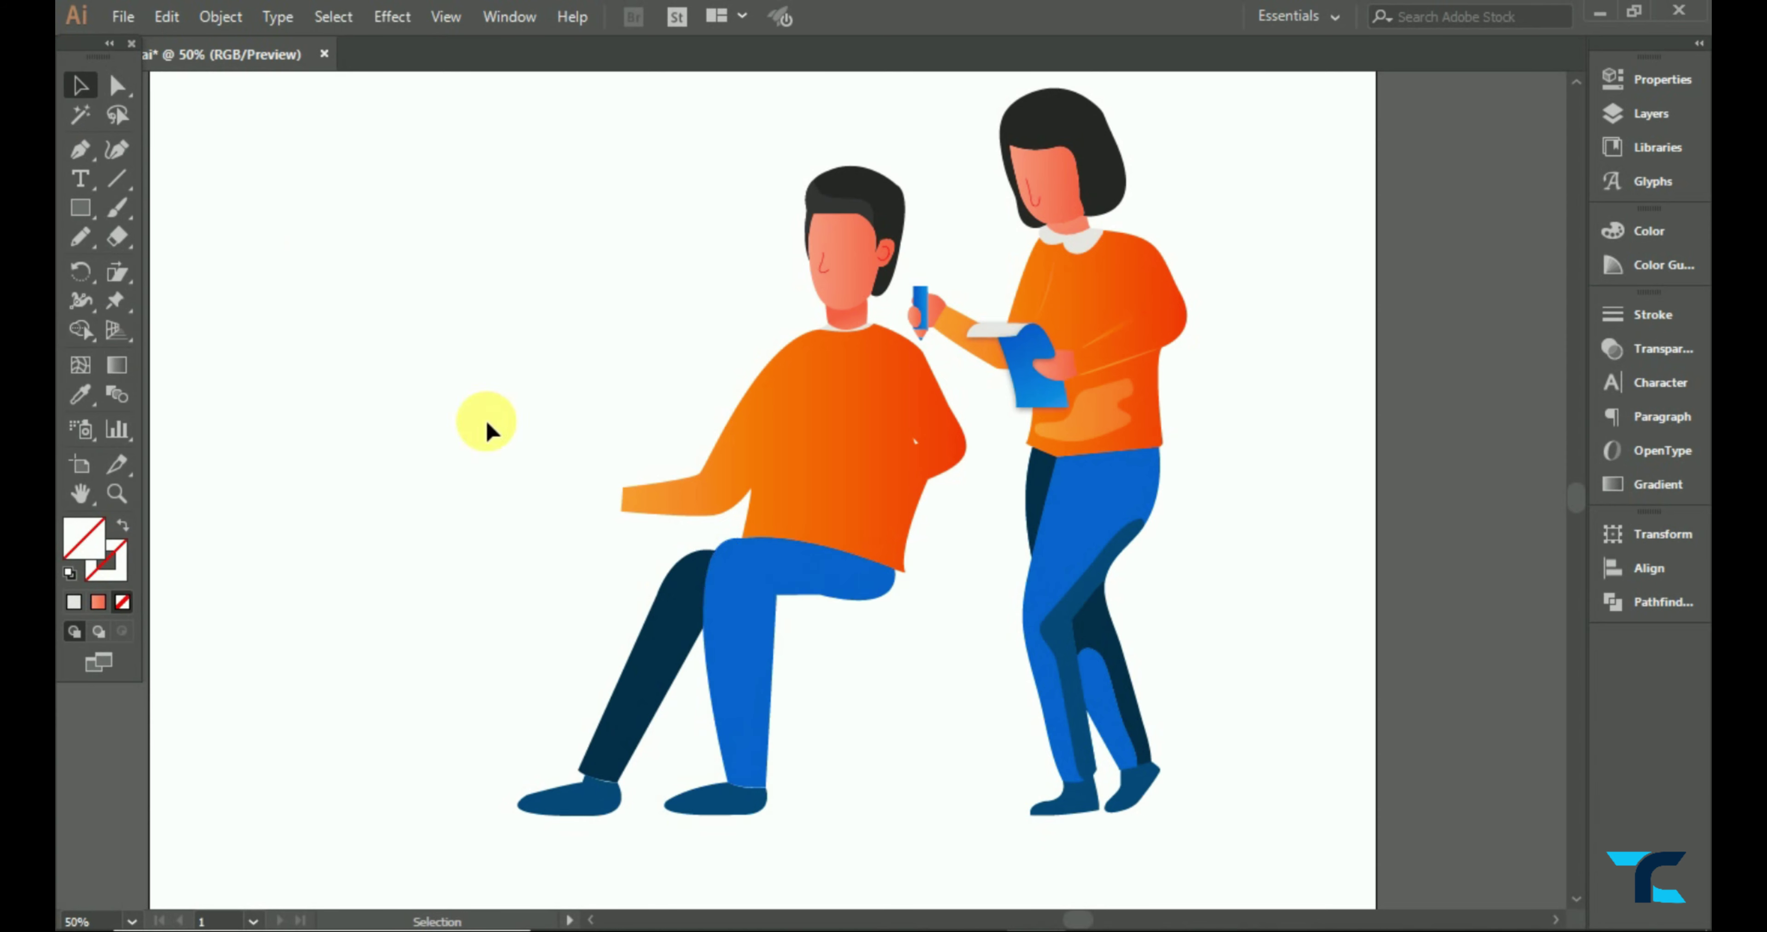
click(751, 609)
- Recolour the man's back leg with the woman's lighter trouser blue via Eyedropper
click(80, 394)
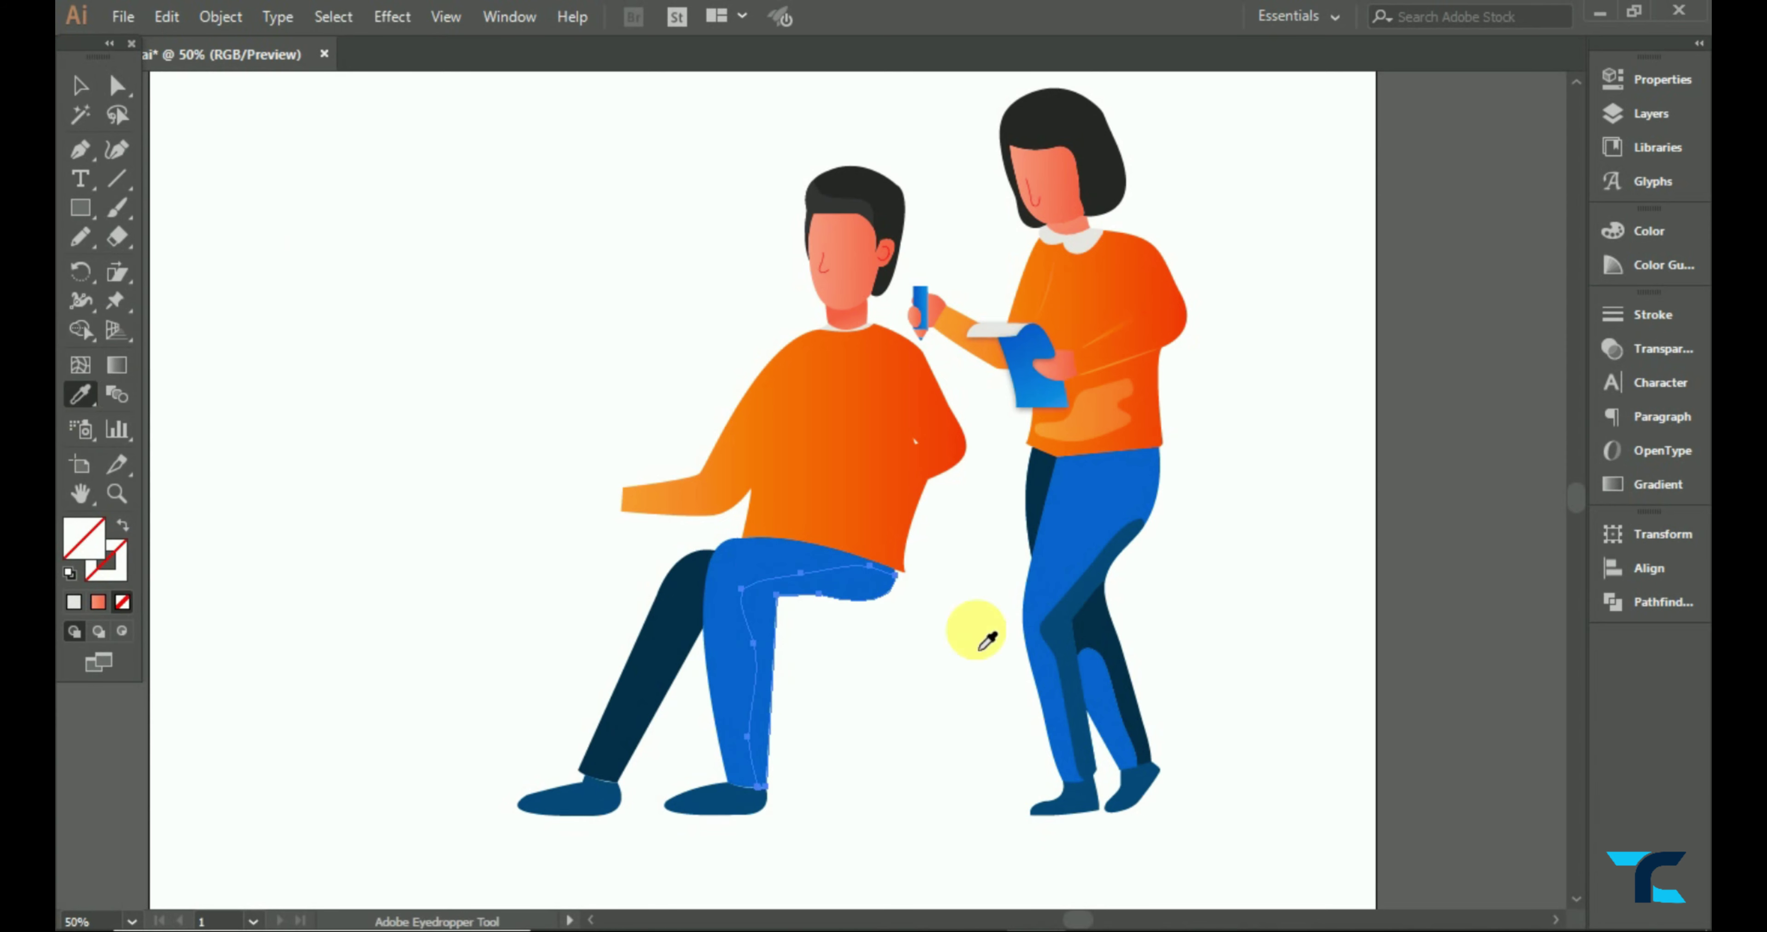
click(1077, 618)
click(80, 86)
click(886, 757)
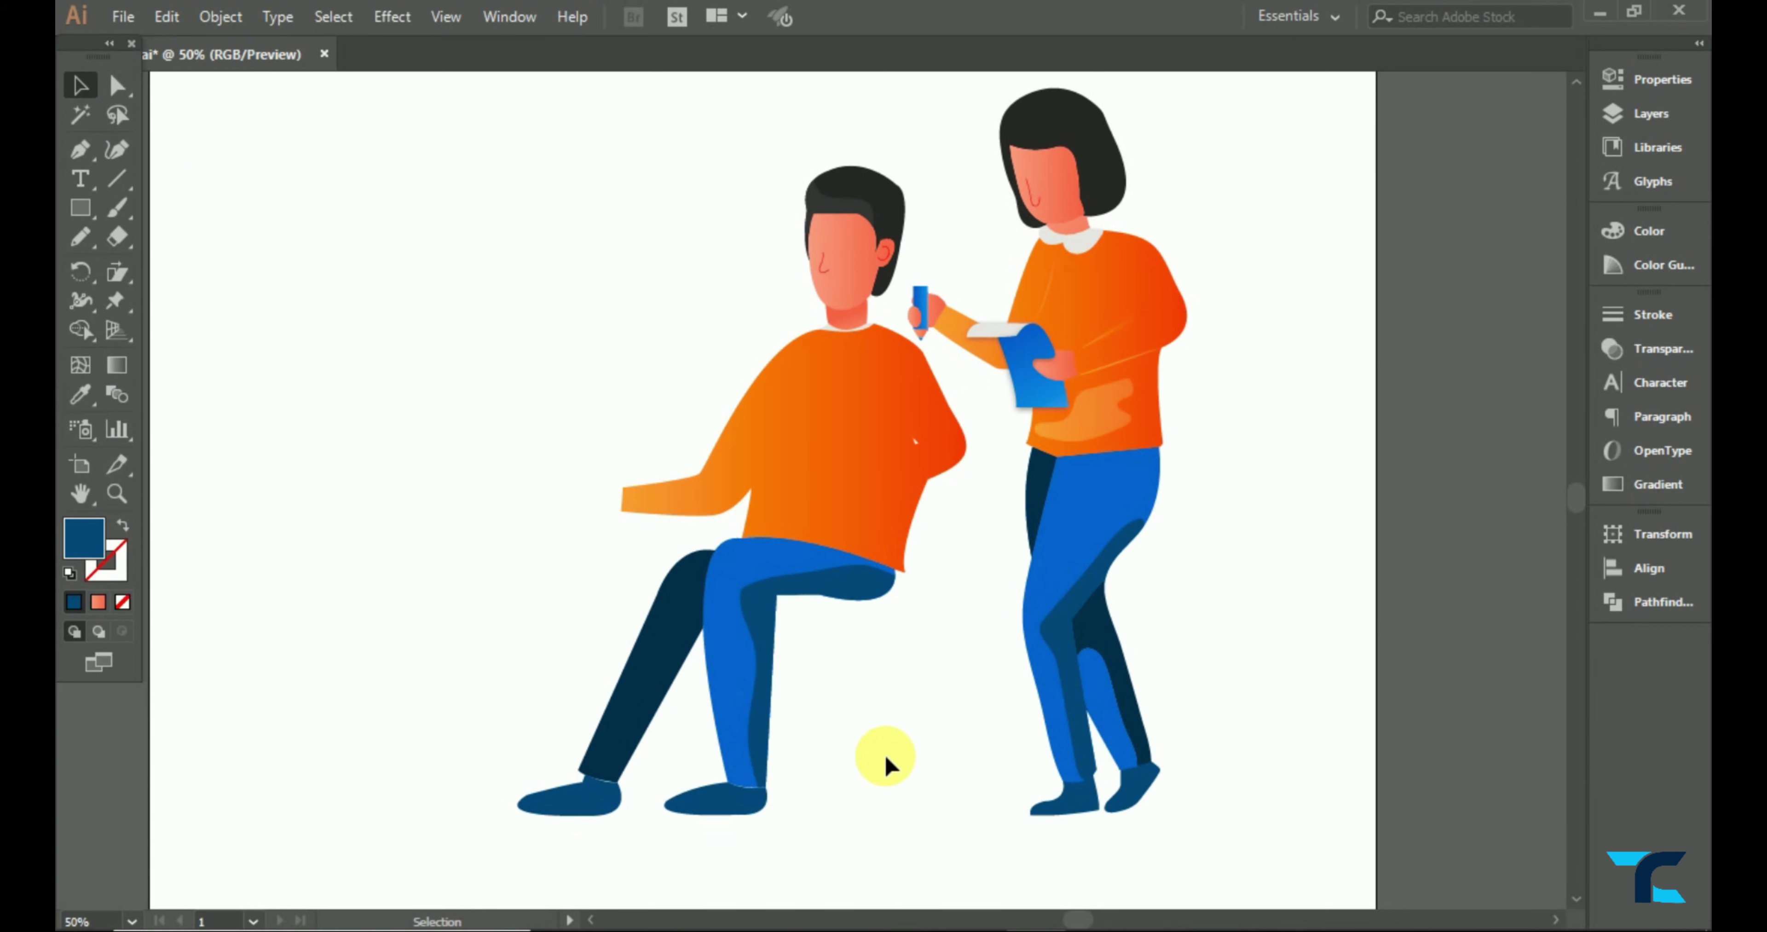
click(643, 697)
click(80, 394)
click(1089, 523)
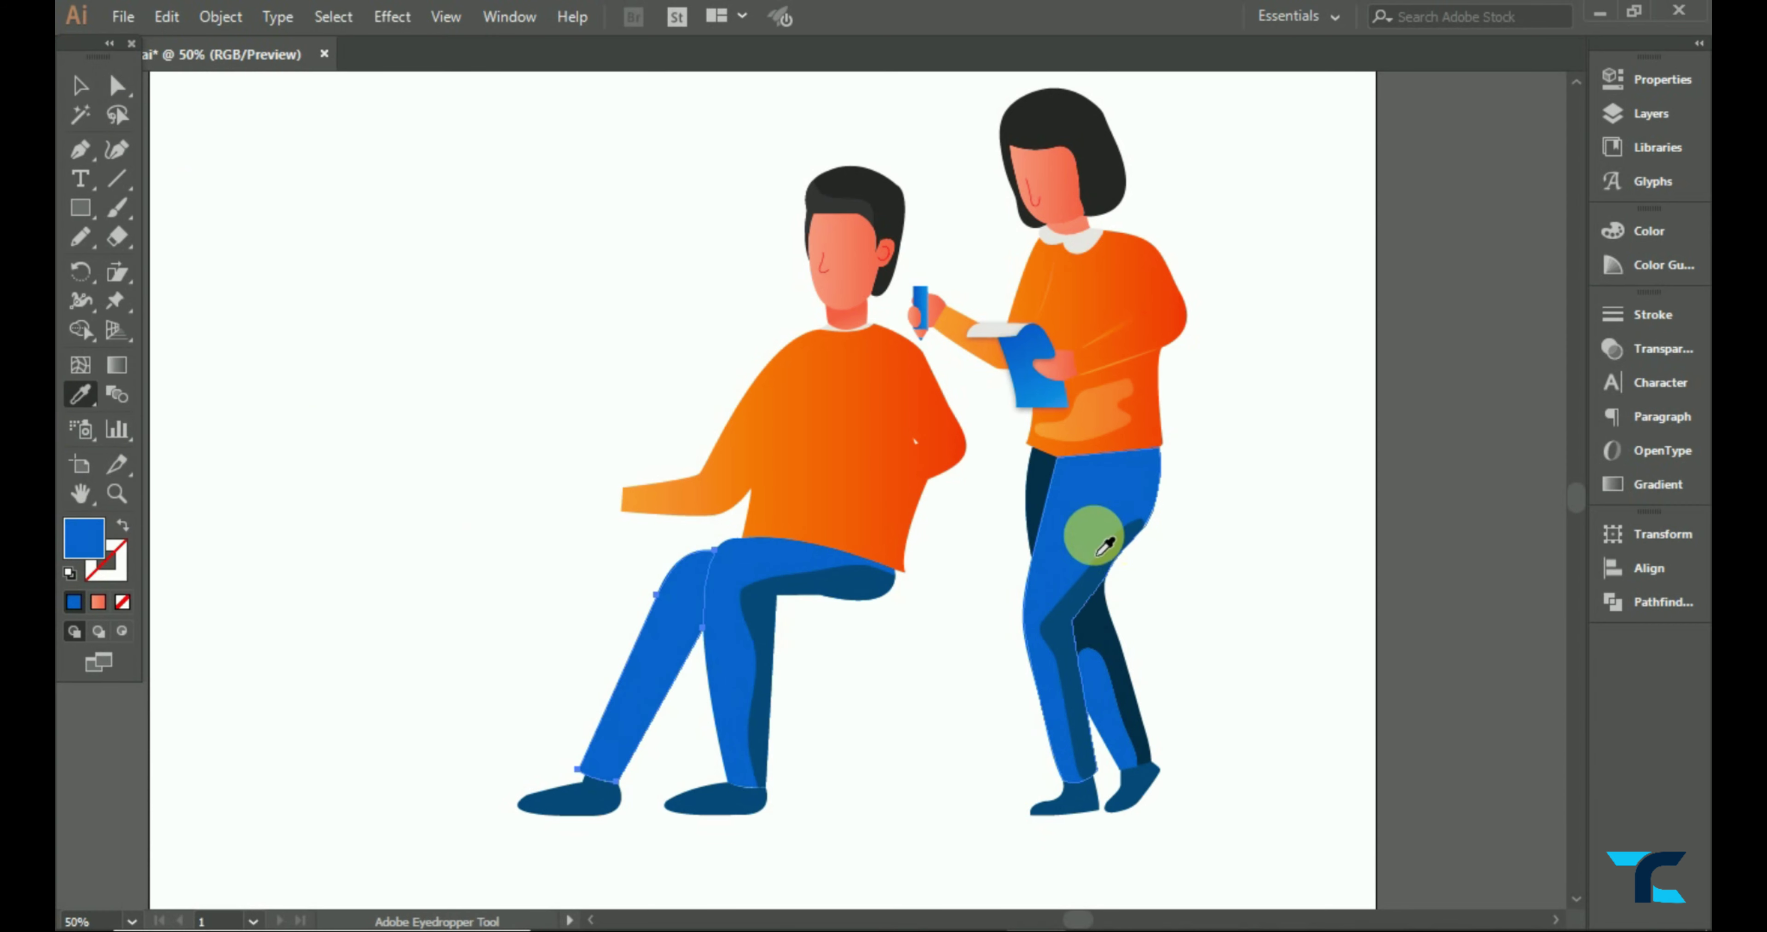
click(80, 85)
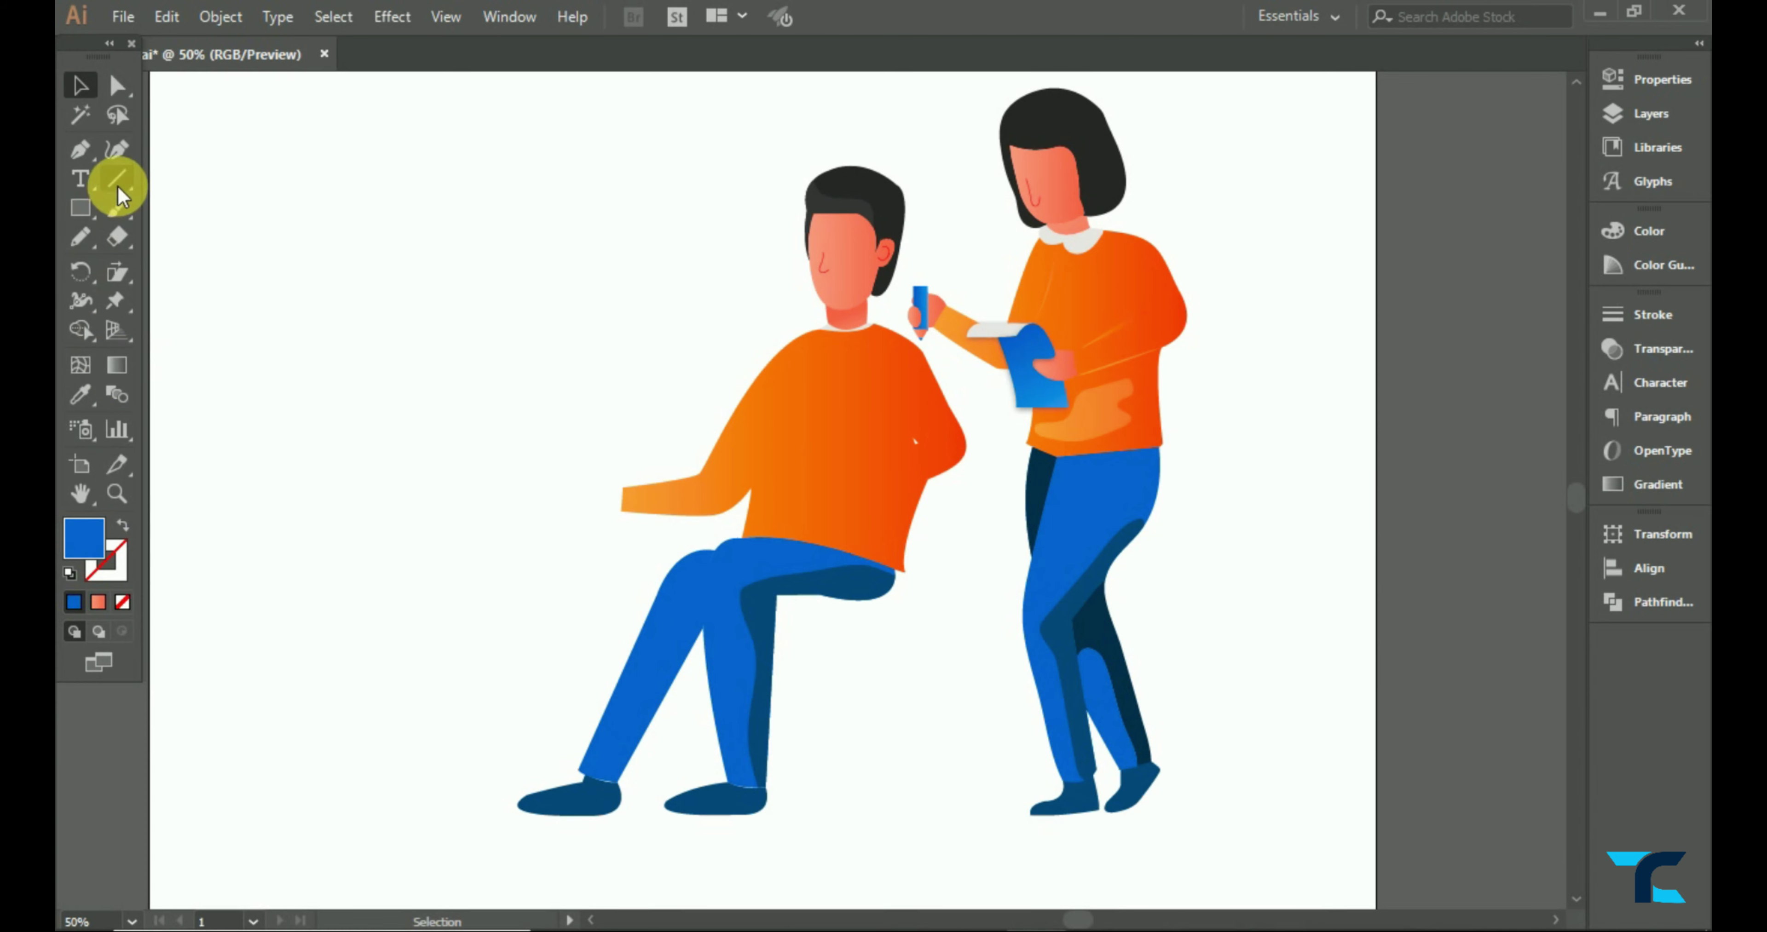
click(80, 236)
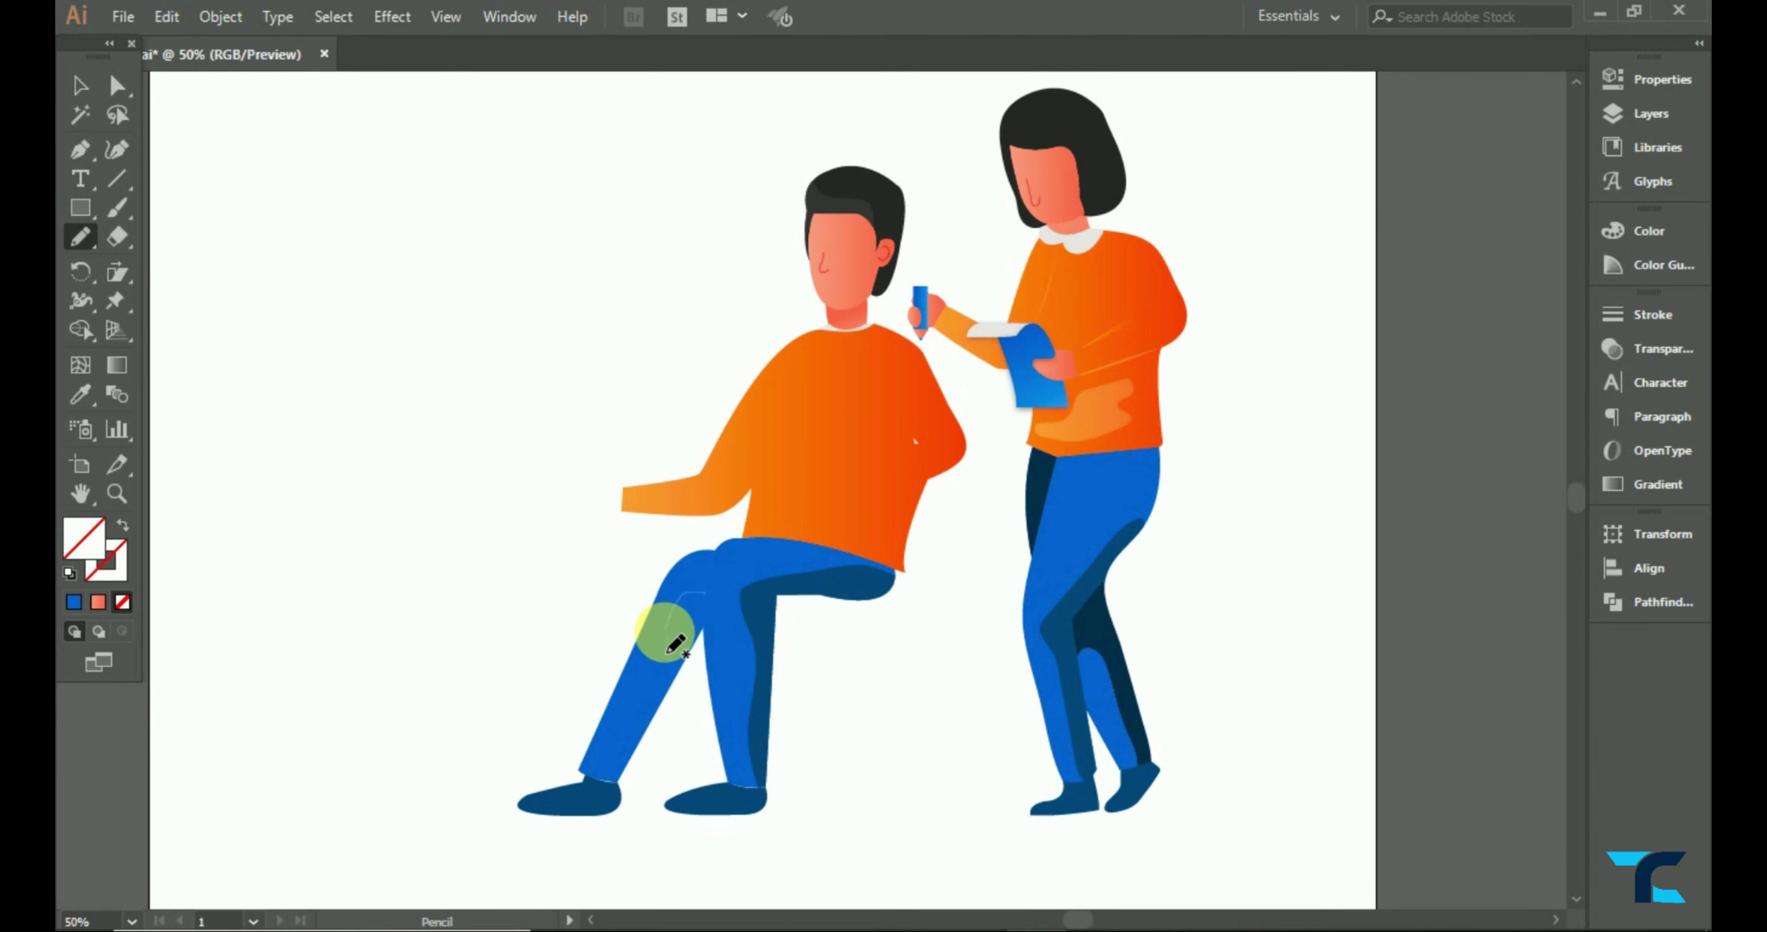
- Draw a Pencil shadow shape from knee down the shin, filled with the woman's dark navy
mouse_move(668, 652)
mouse_down()
mouse_move(612, 782)
mouse_move(701, 679)
mouse_up()
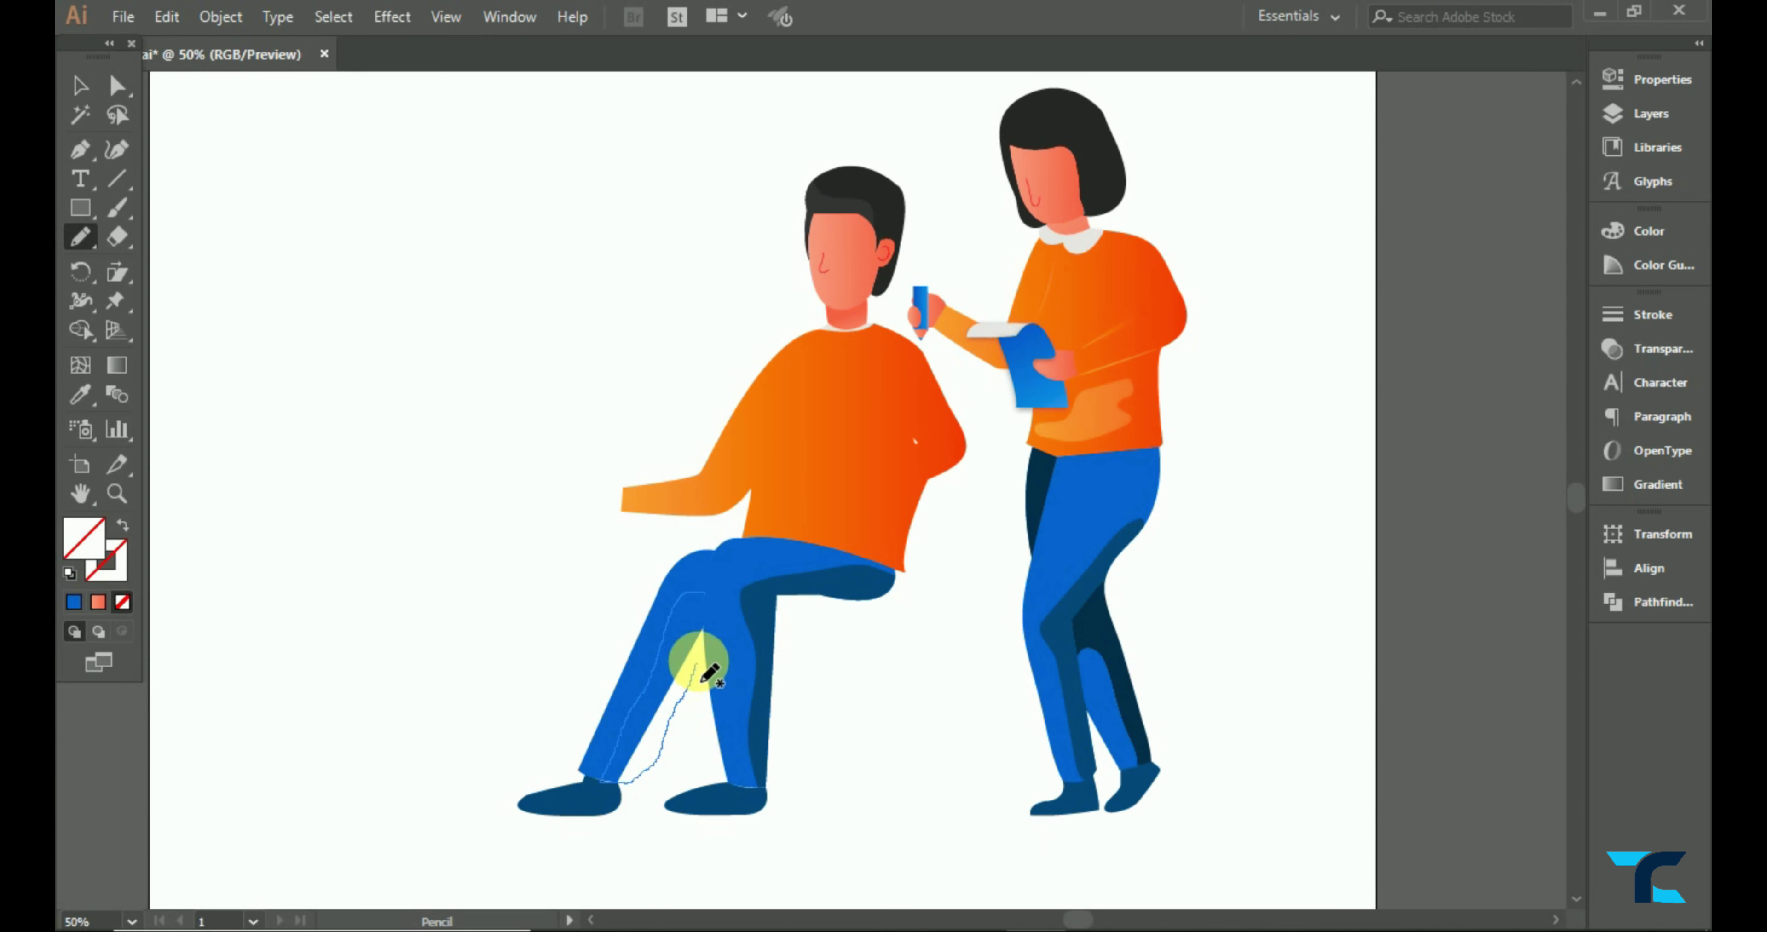
click(80, 396)
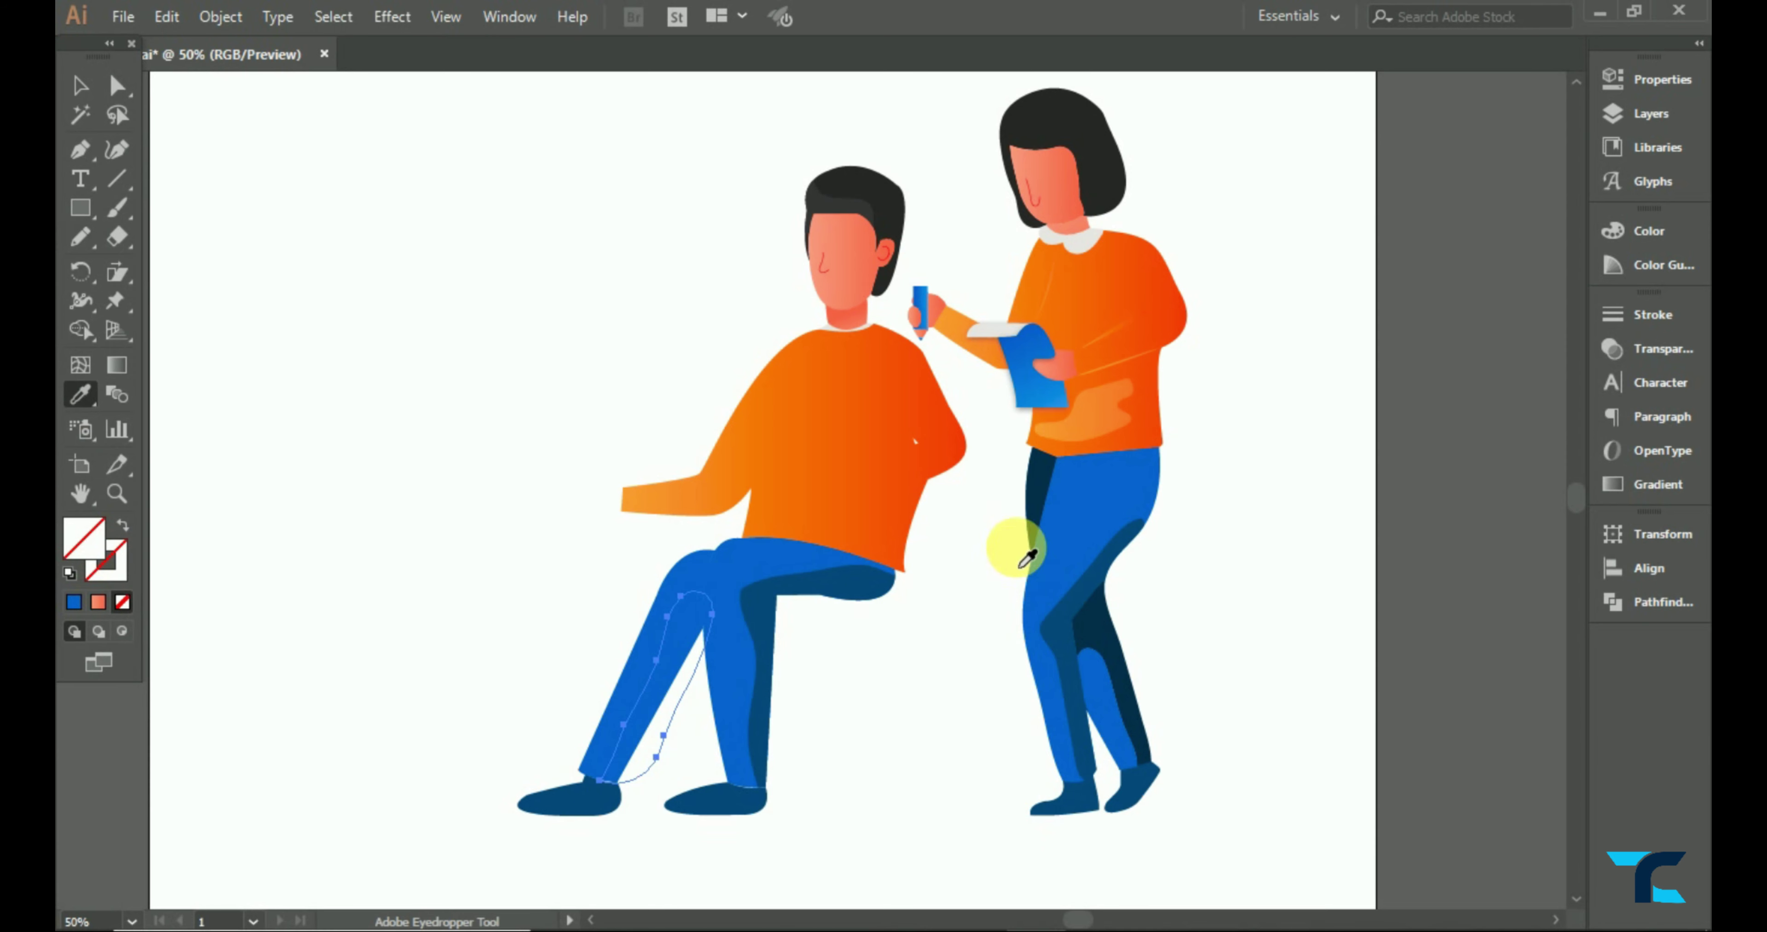
click(1089, 622)
click(80, 84)
- Split the trousers along the shadow with Shape Builder and restore the leg to the woman's blue
click(646, 640)
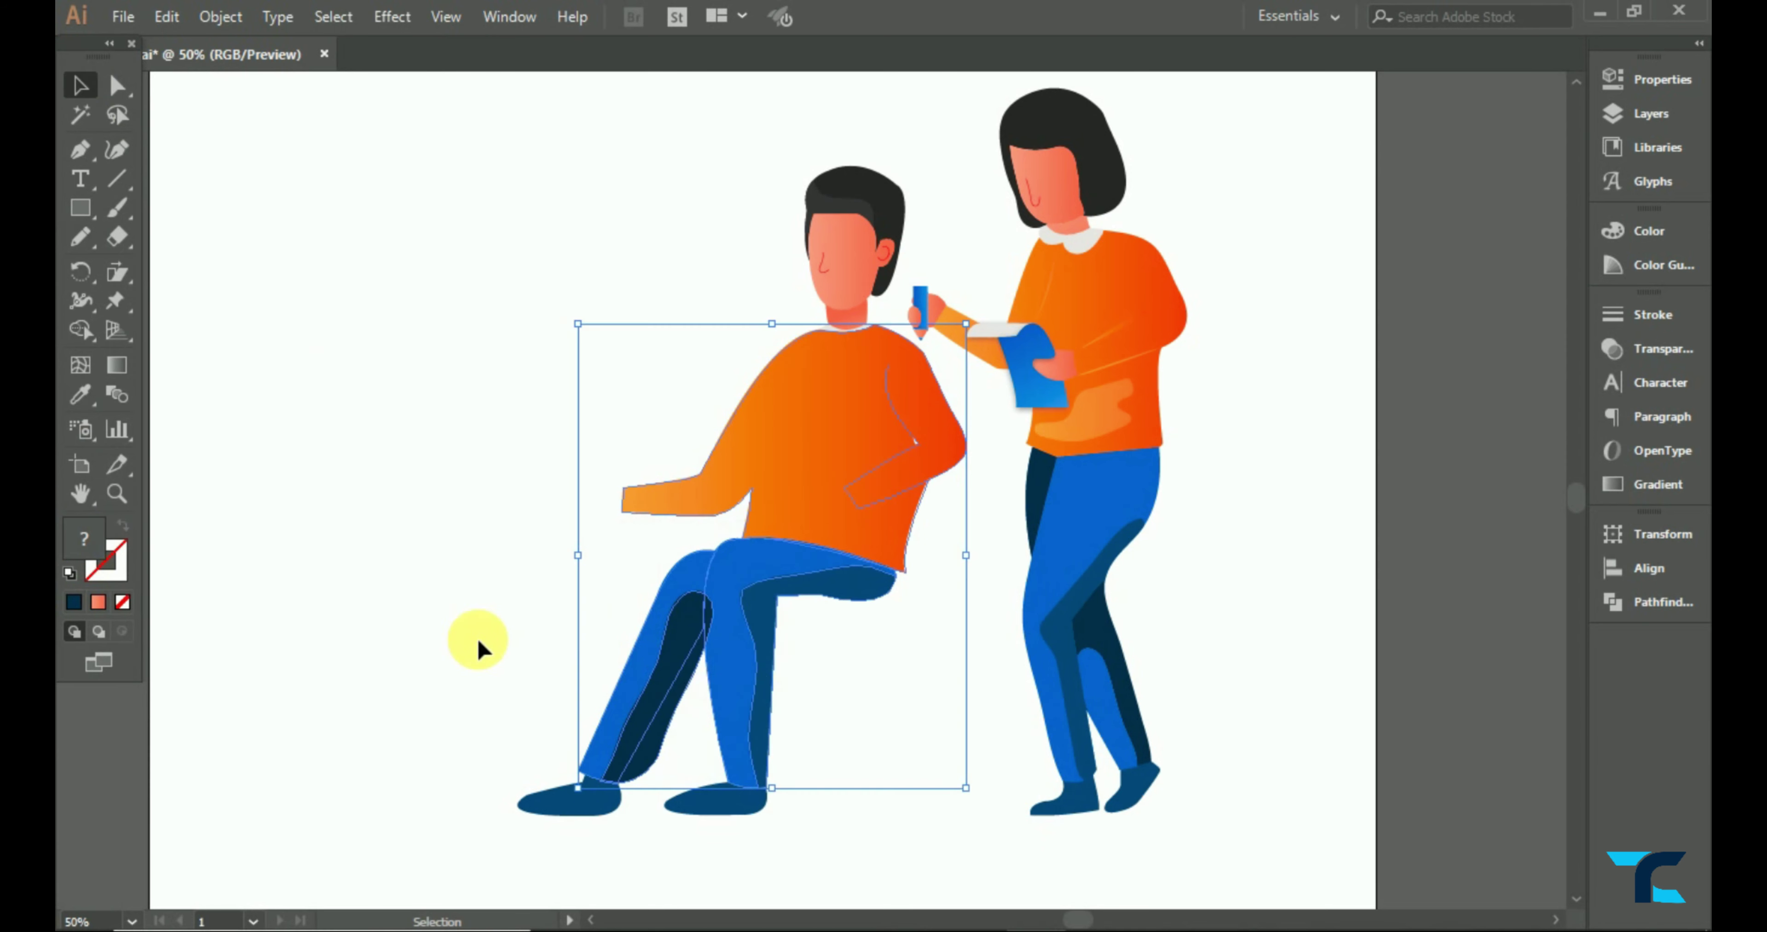
drag(513, 642, 634, 750)
click(80, 330)
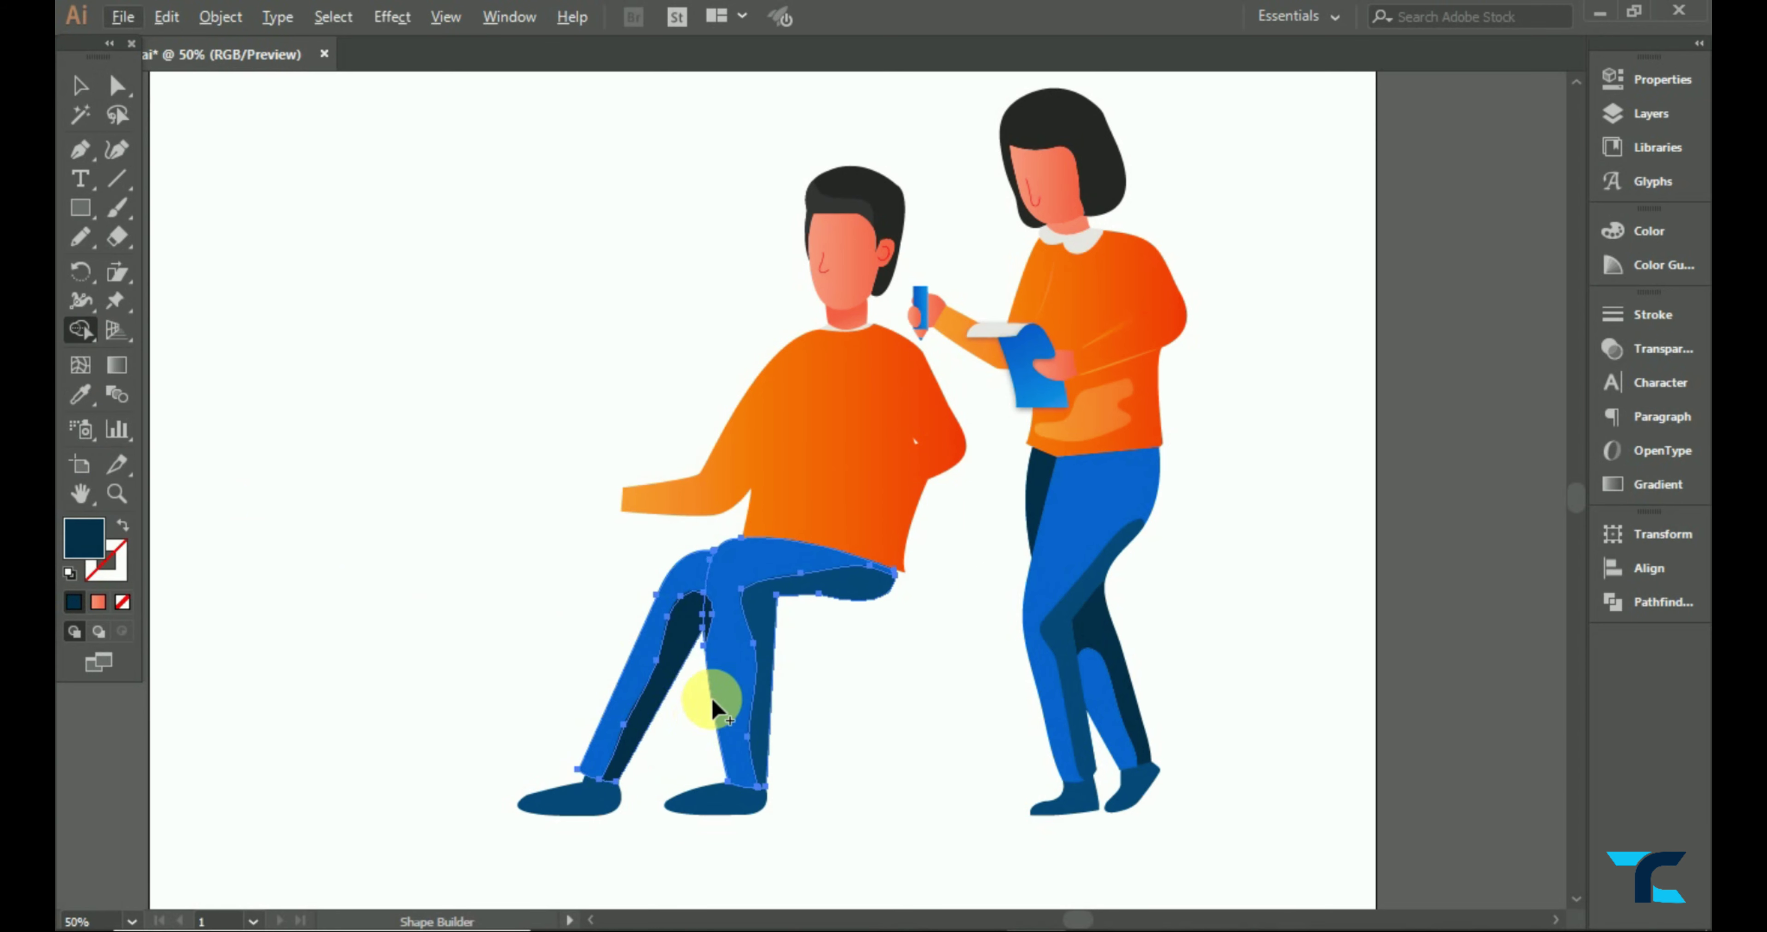
click(710, 620)
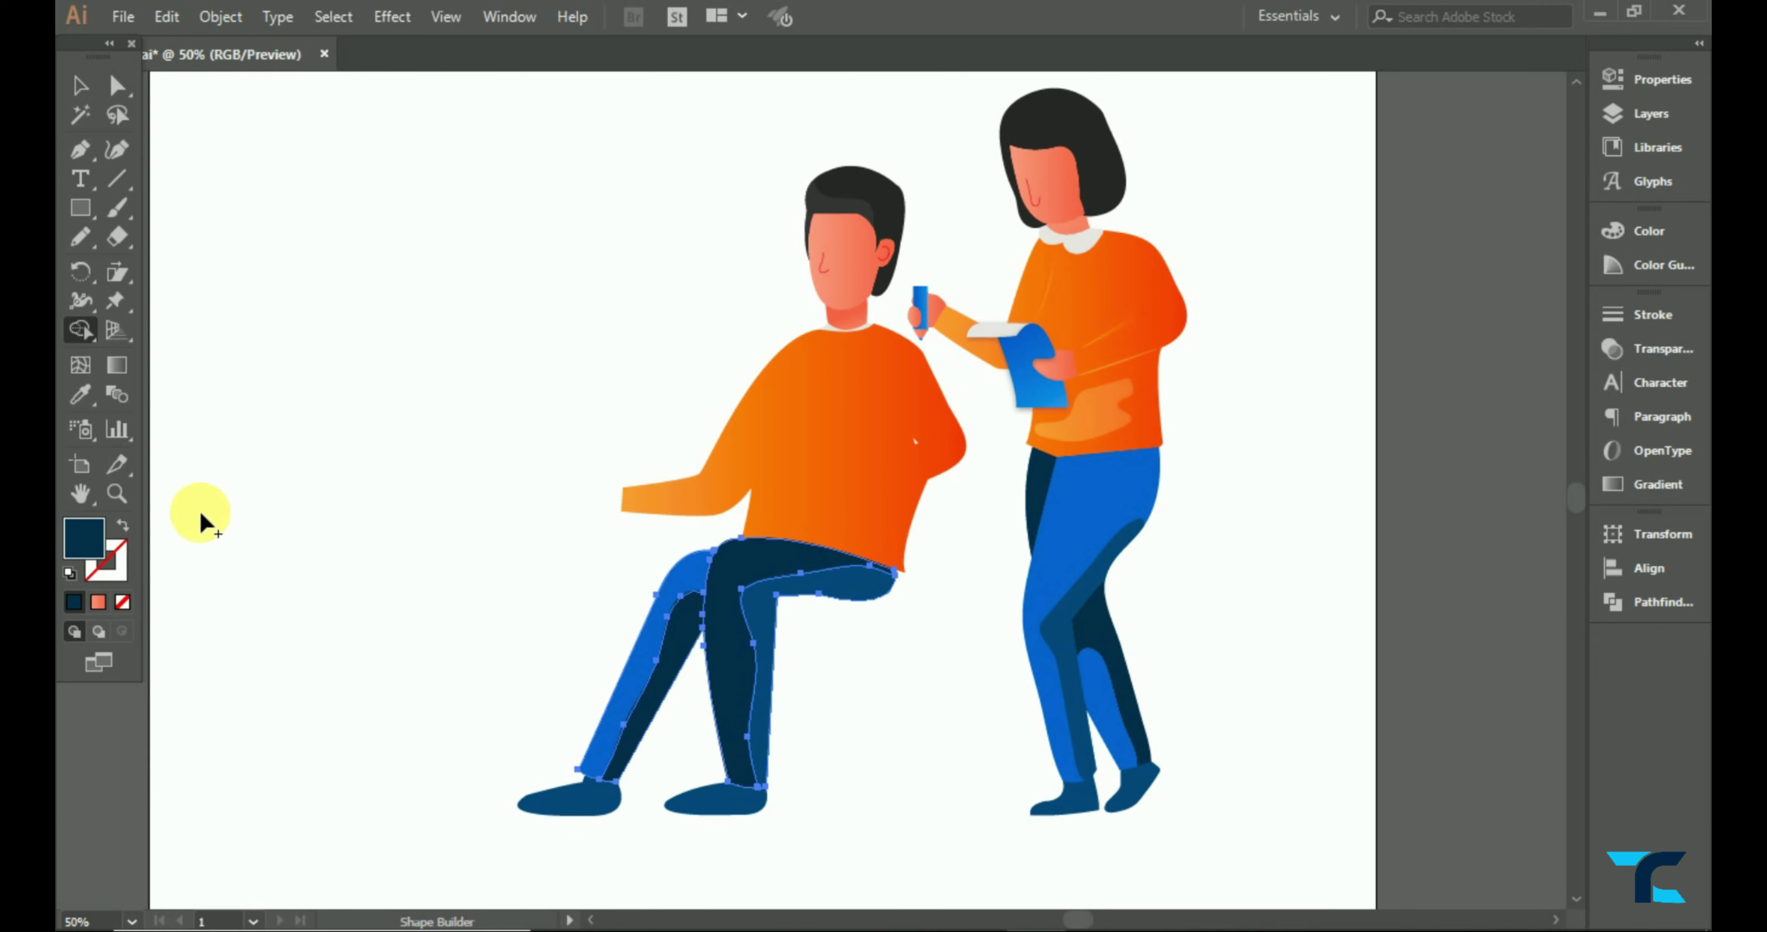
click(80, 394)
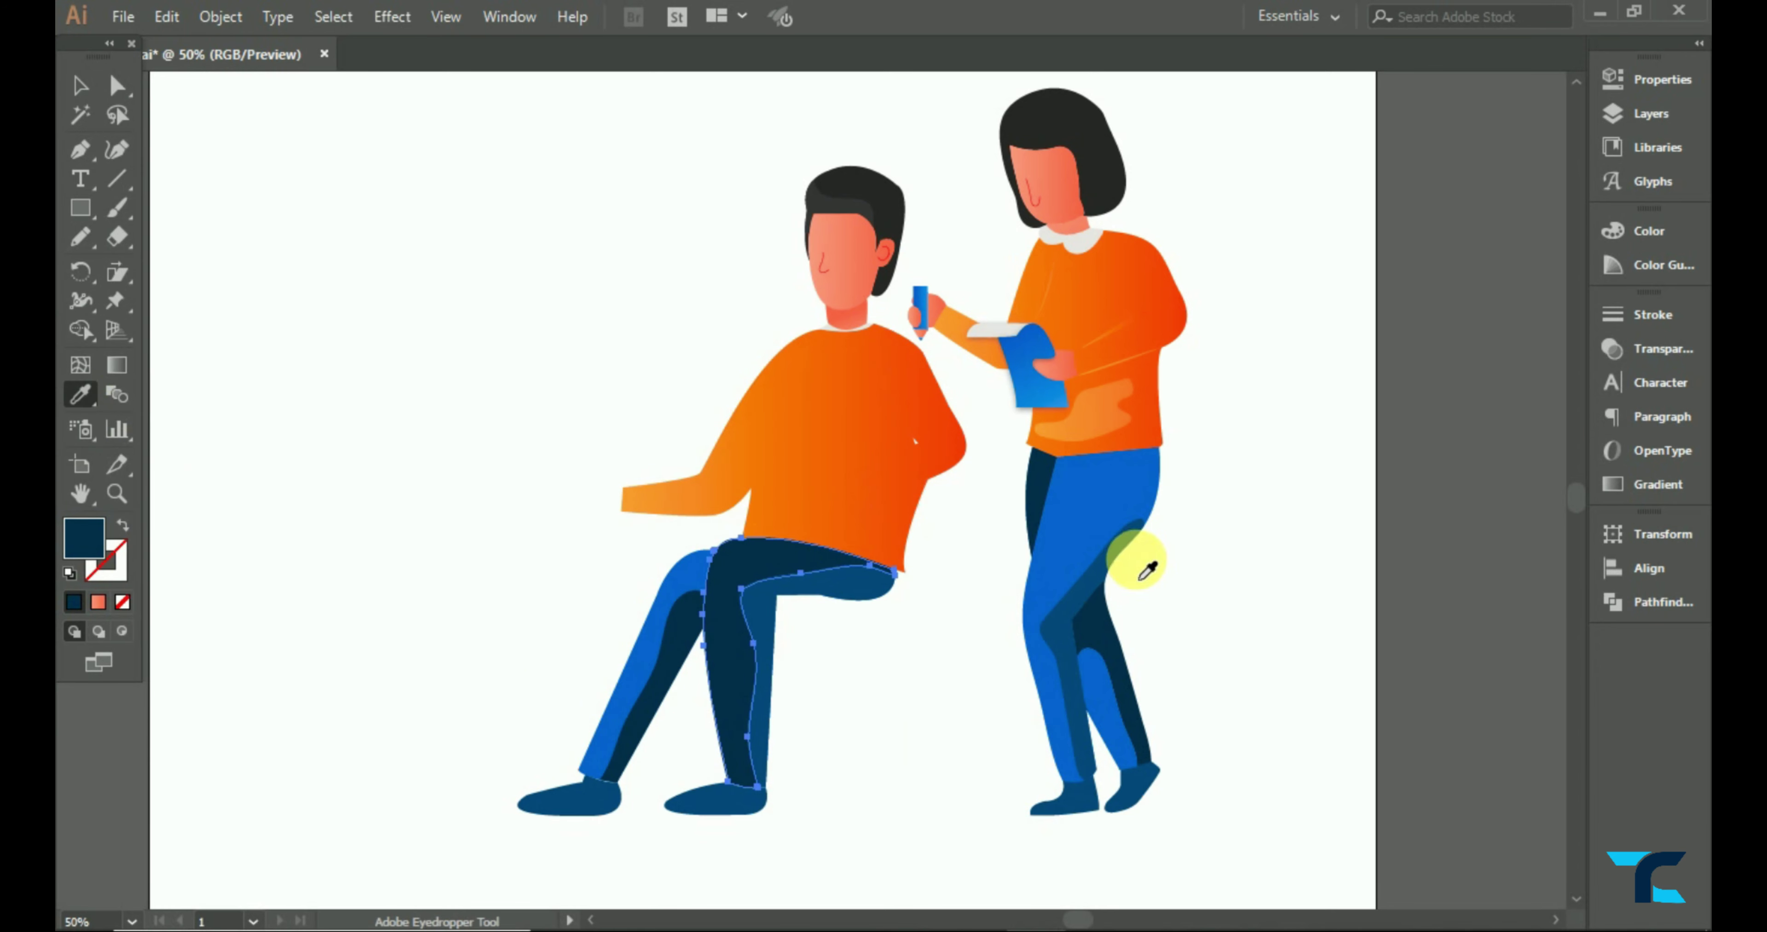
click(1135, 561)
key(v)
click(371, 236)
- Select the man's sweater and remove its fill
scroll(1233, 831, down, 2)
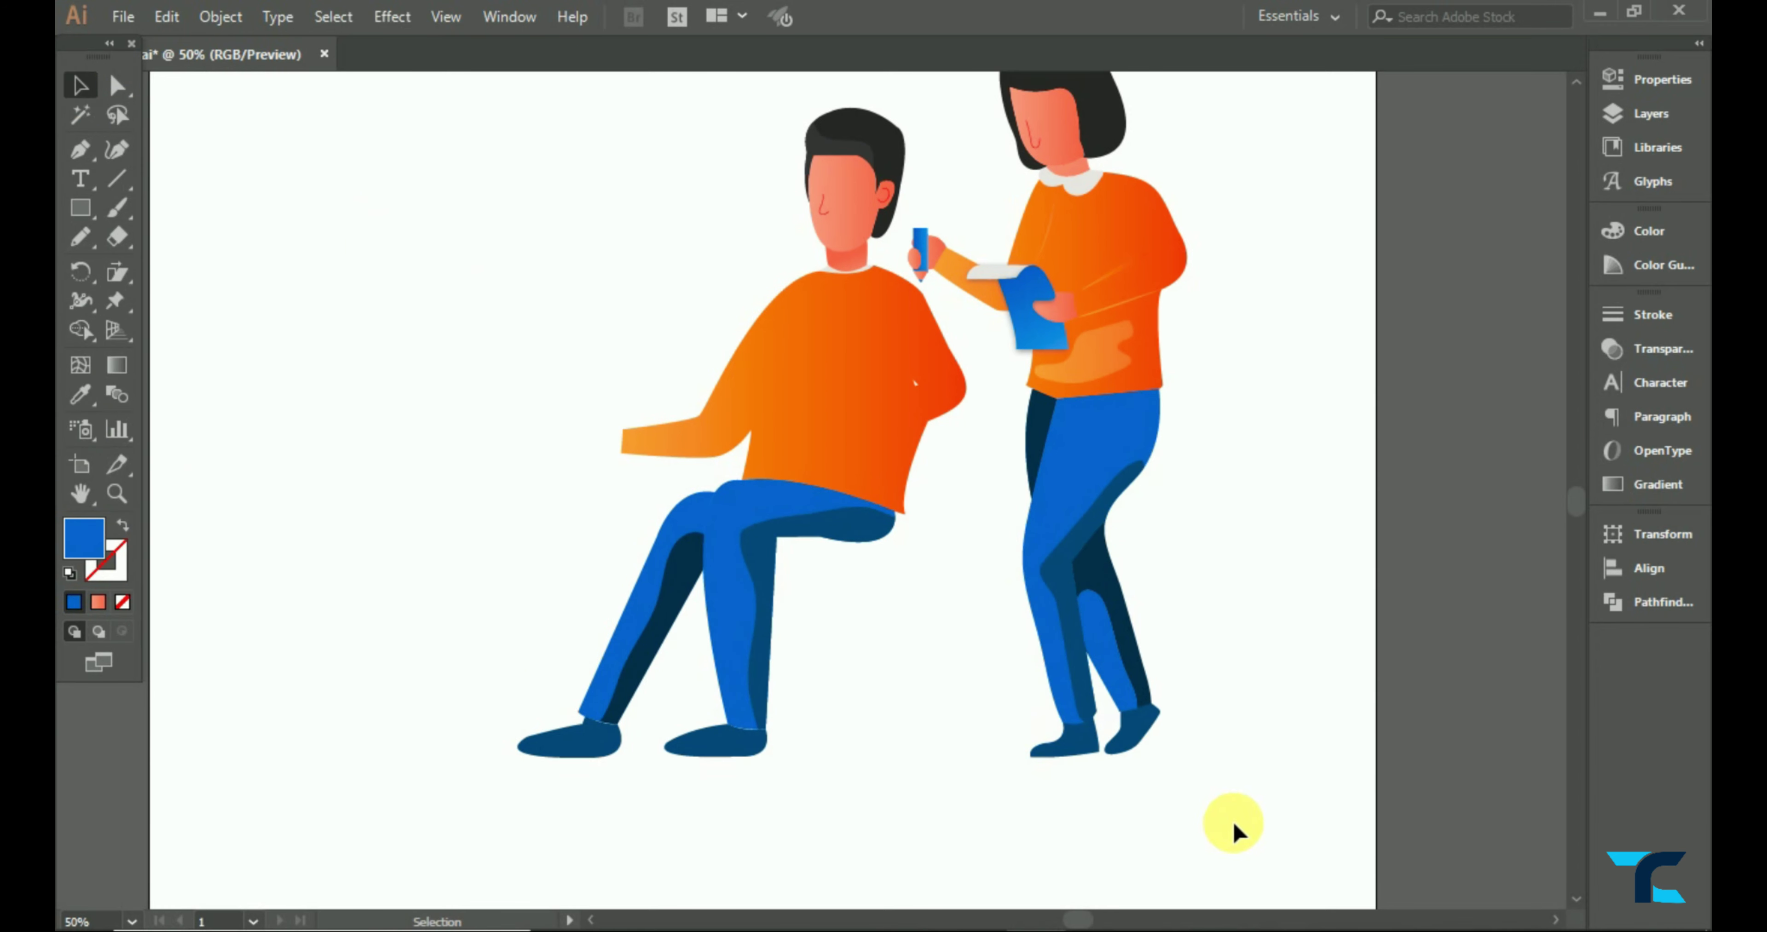
scroll(1241, 832, up, 3)
click(934, 542)
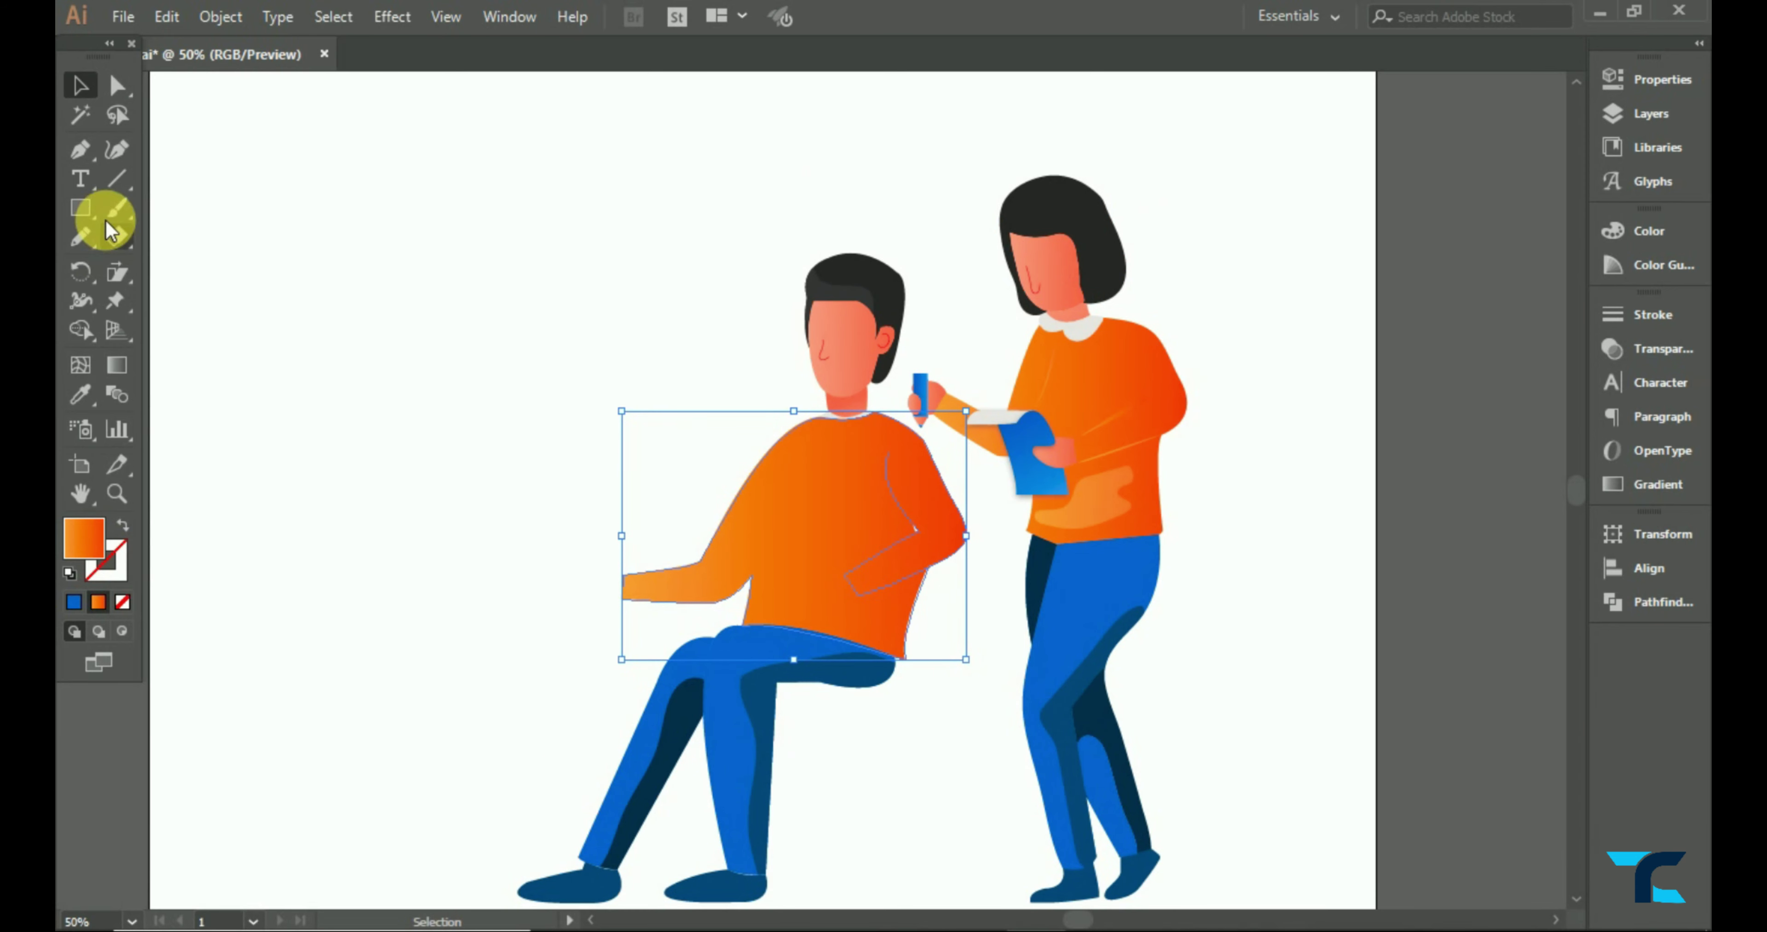
click(619, 480)
click(842, 556)
scroll(841, 556, up, 2)
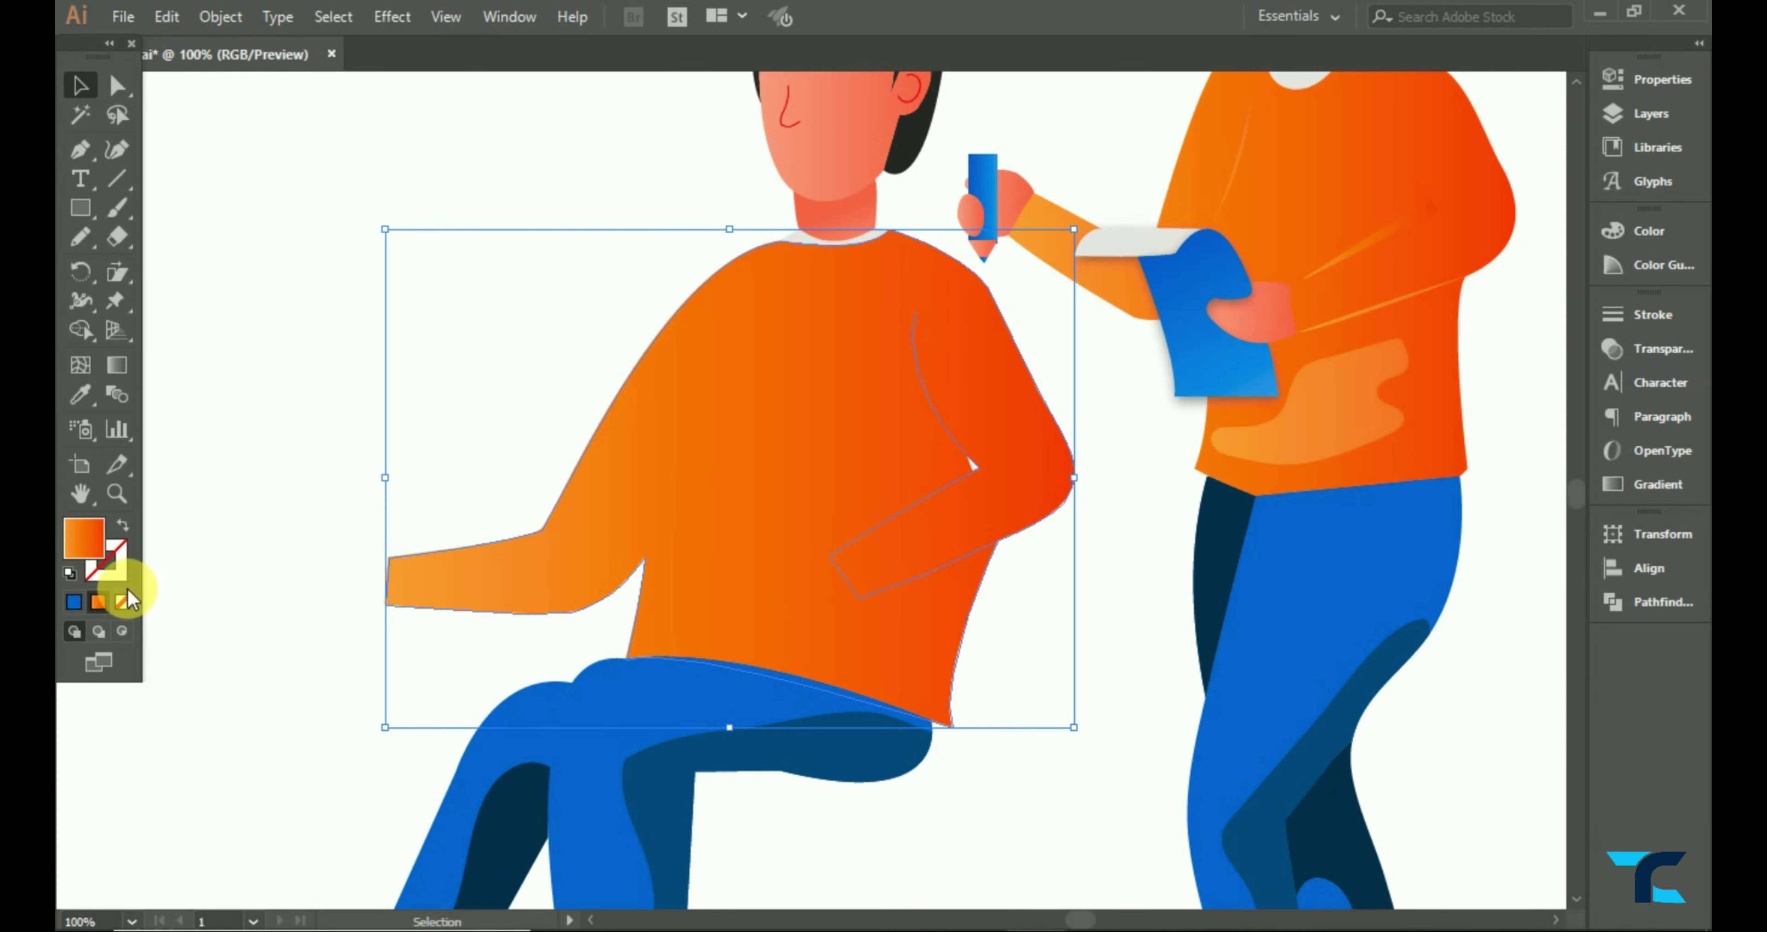
click(122, 602)
- Apply the orange gradient to the unfilled sweater outline's stroke
click(80, 149)
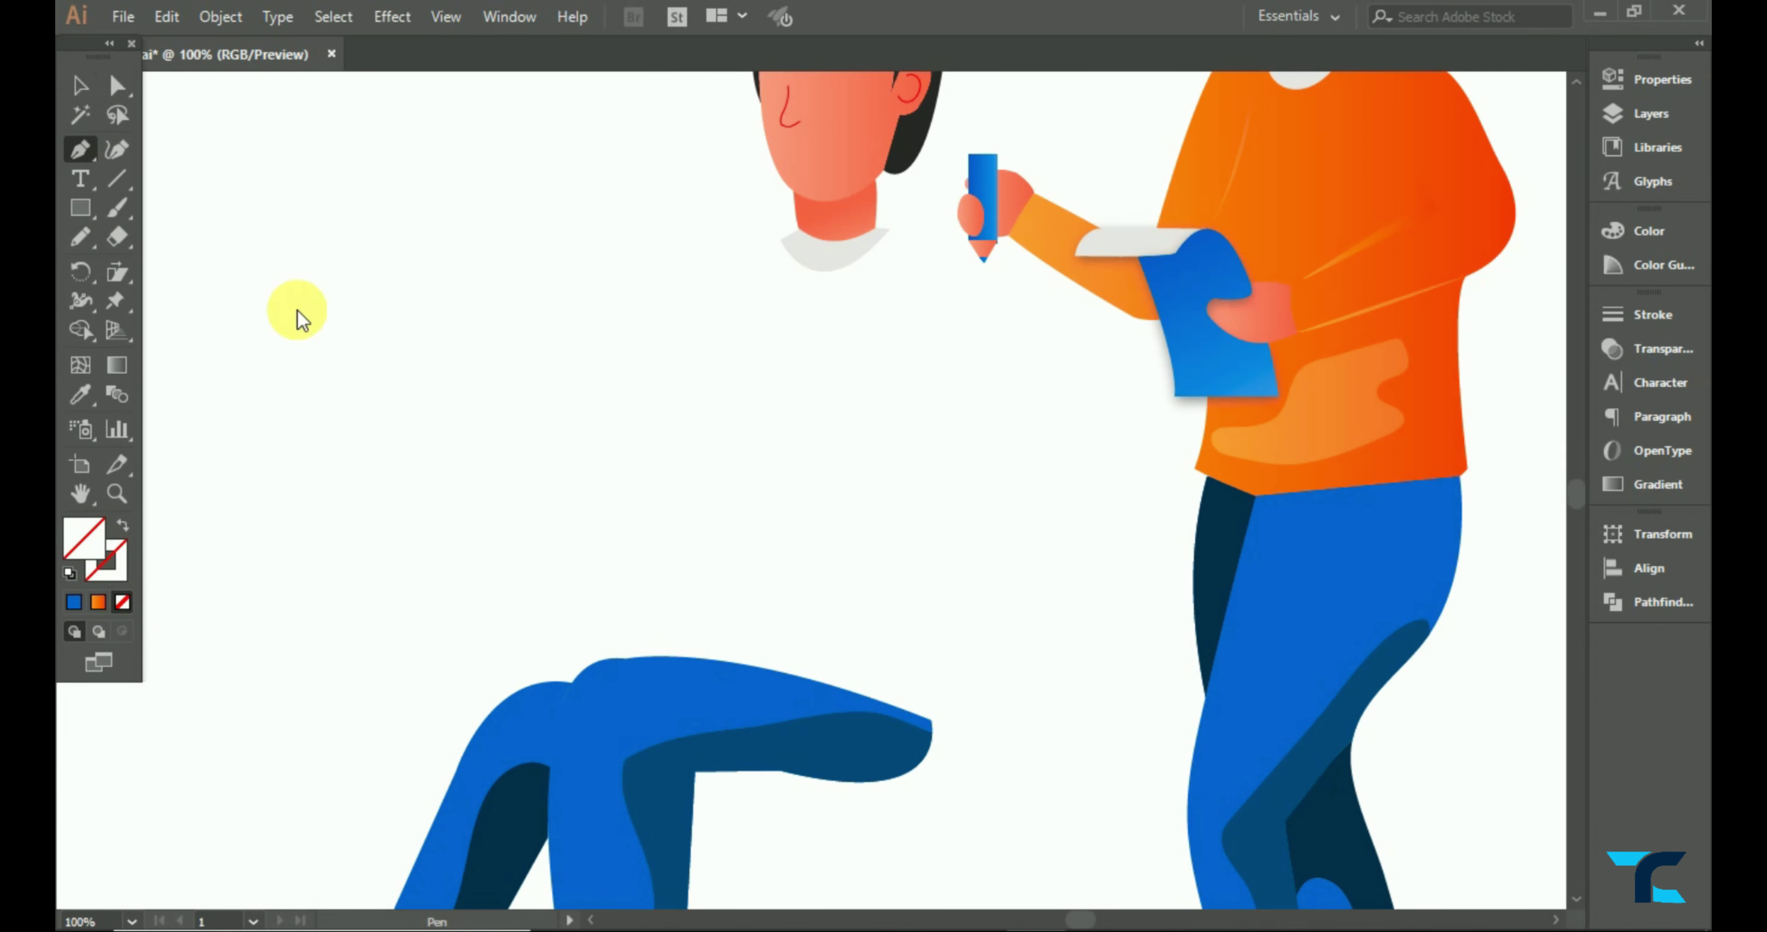
key(ctrl+F9)
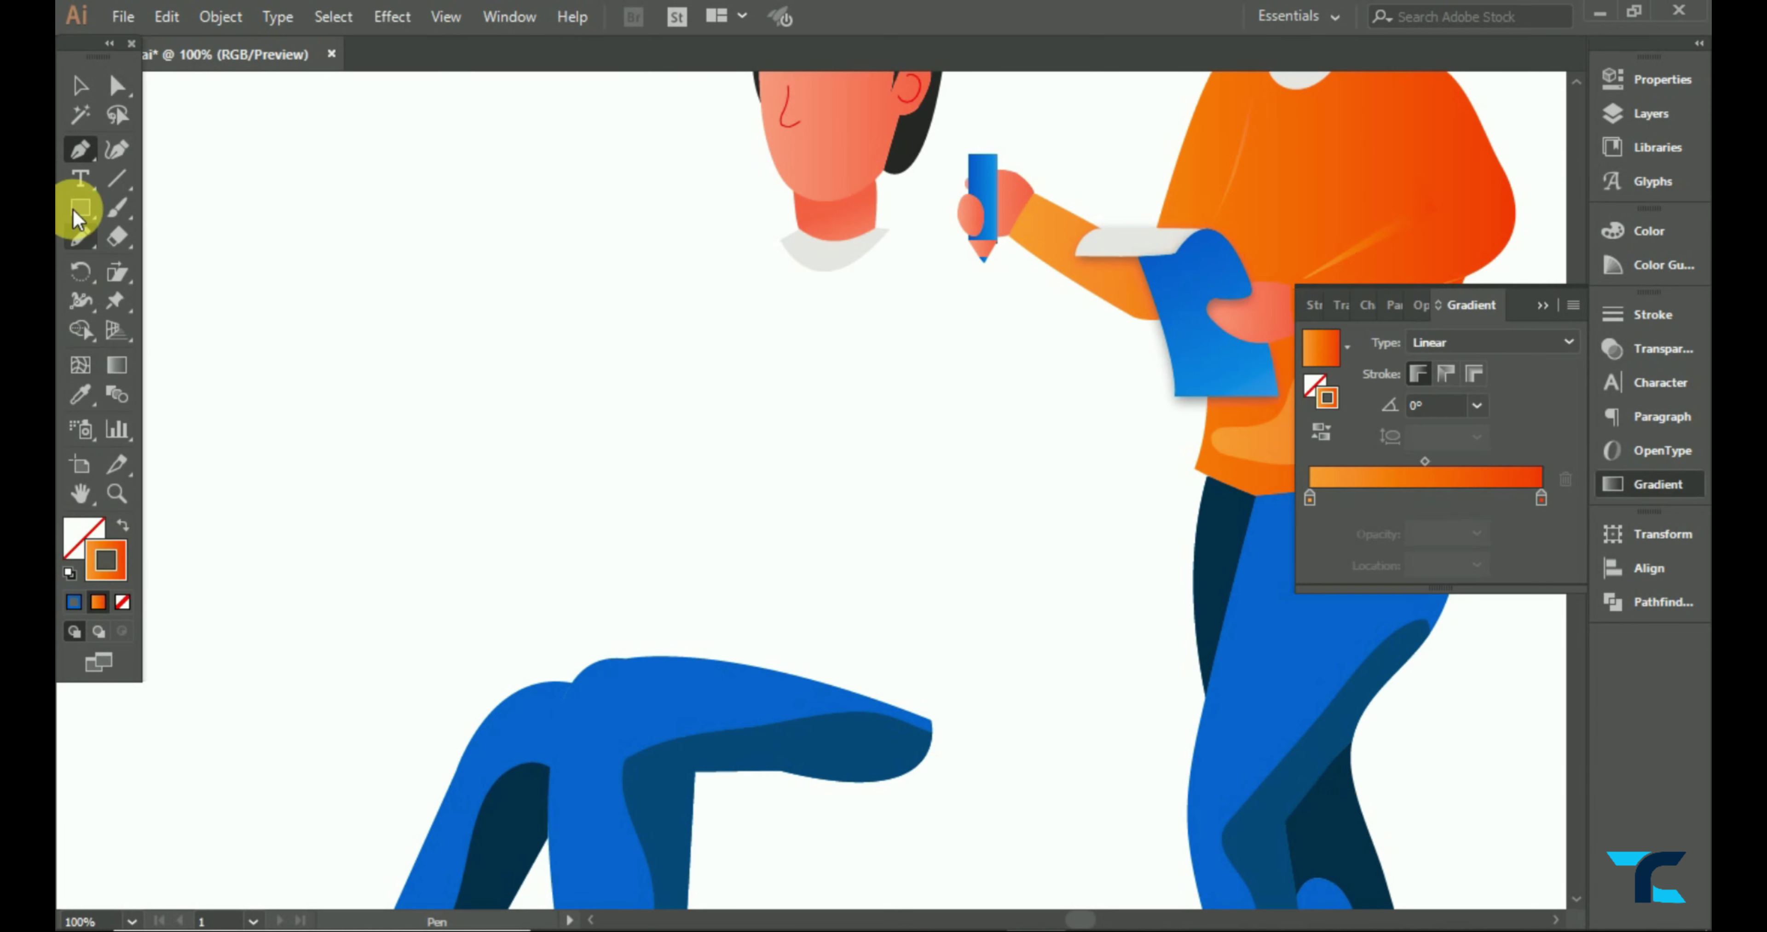
key(v)
drag(693, 411, 165, 575)
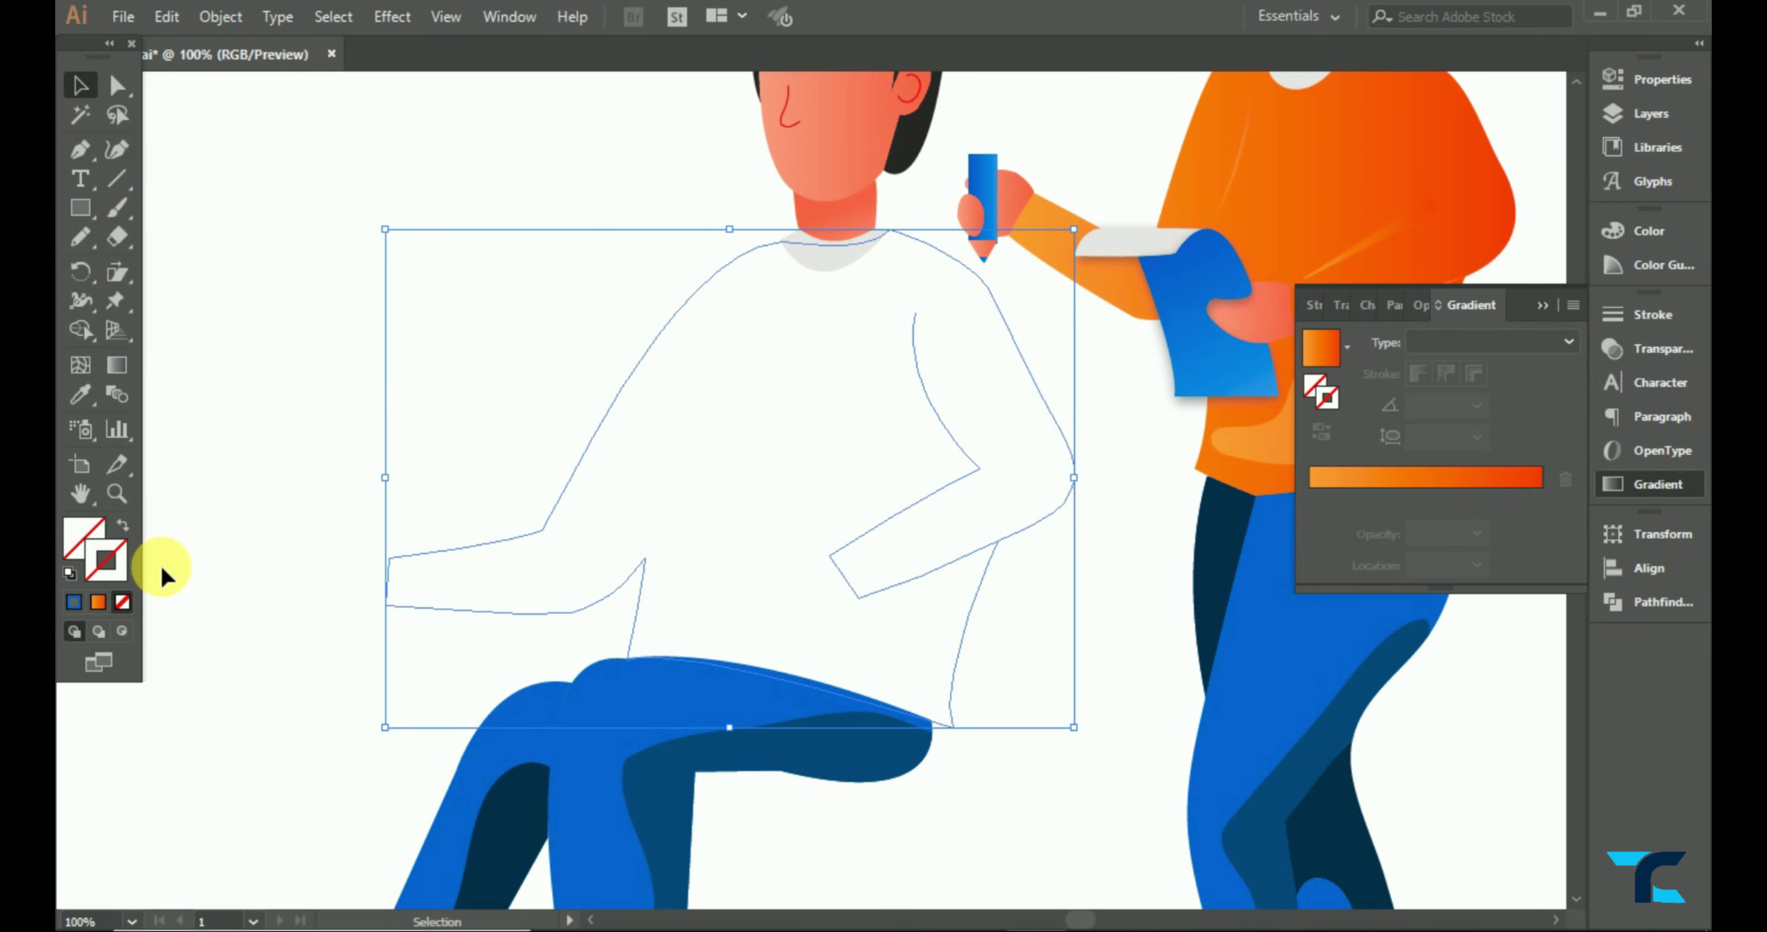
click(98, 602)
key(ctrl+shift+a)
- Draw a hand shape resting on the sweater with the Pen tool and fill it with the skin tone
click(80, 237)
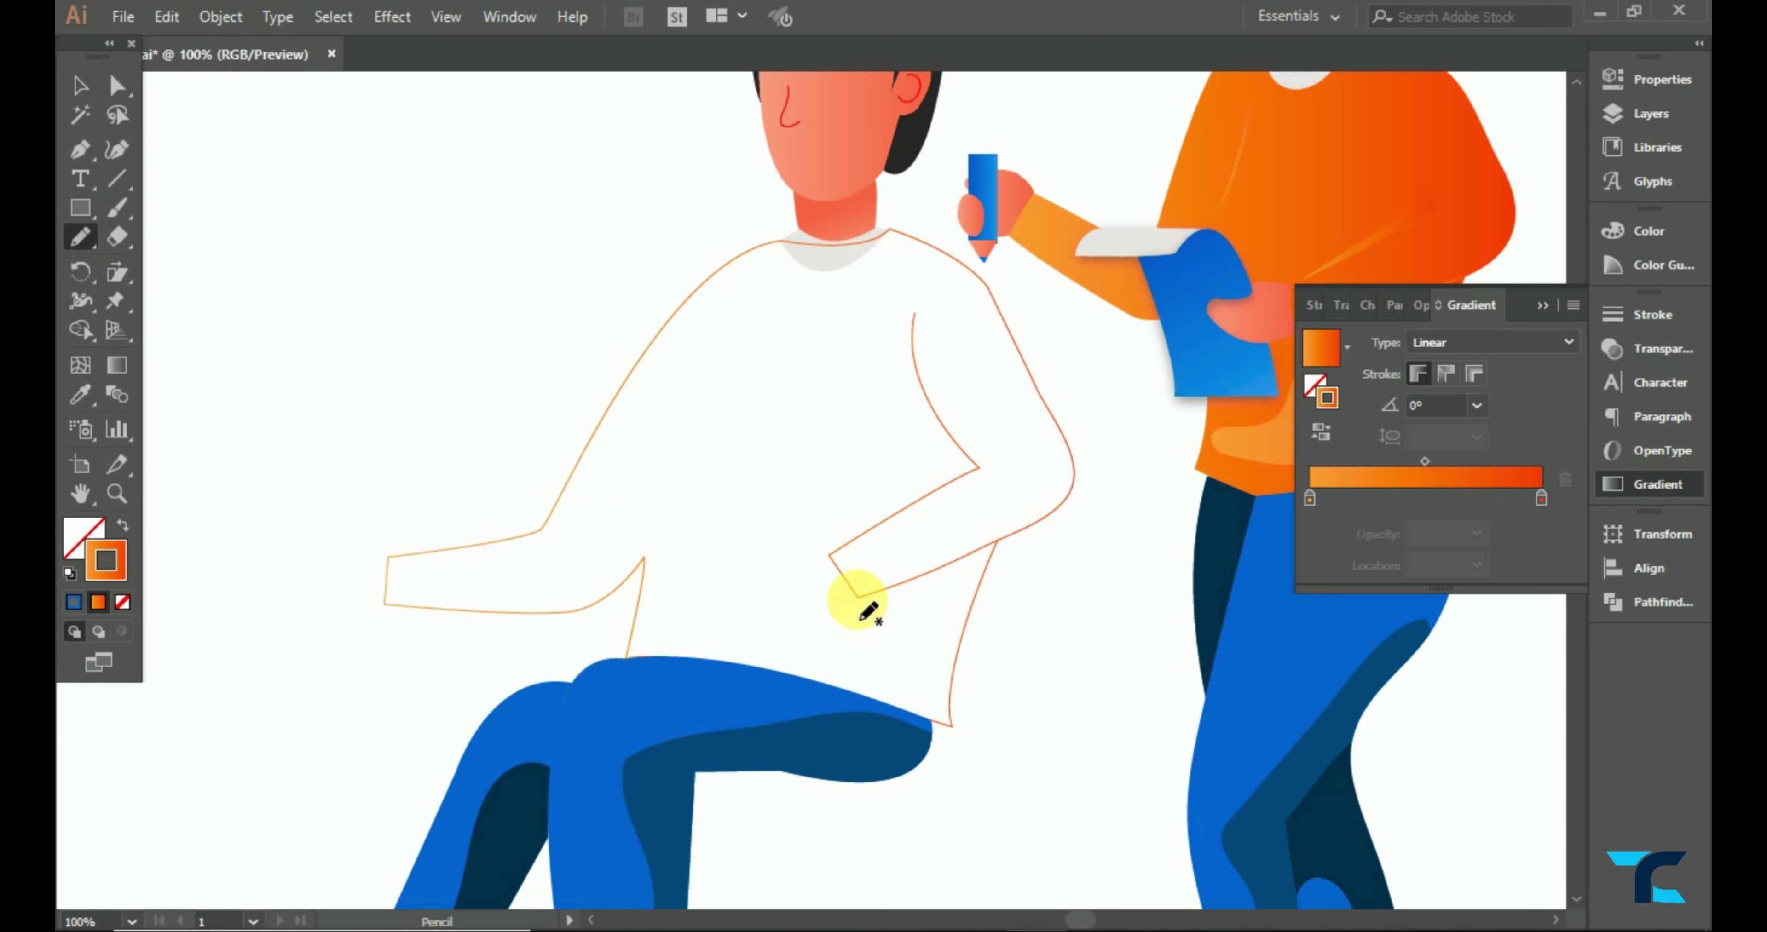
click(80, 149)
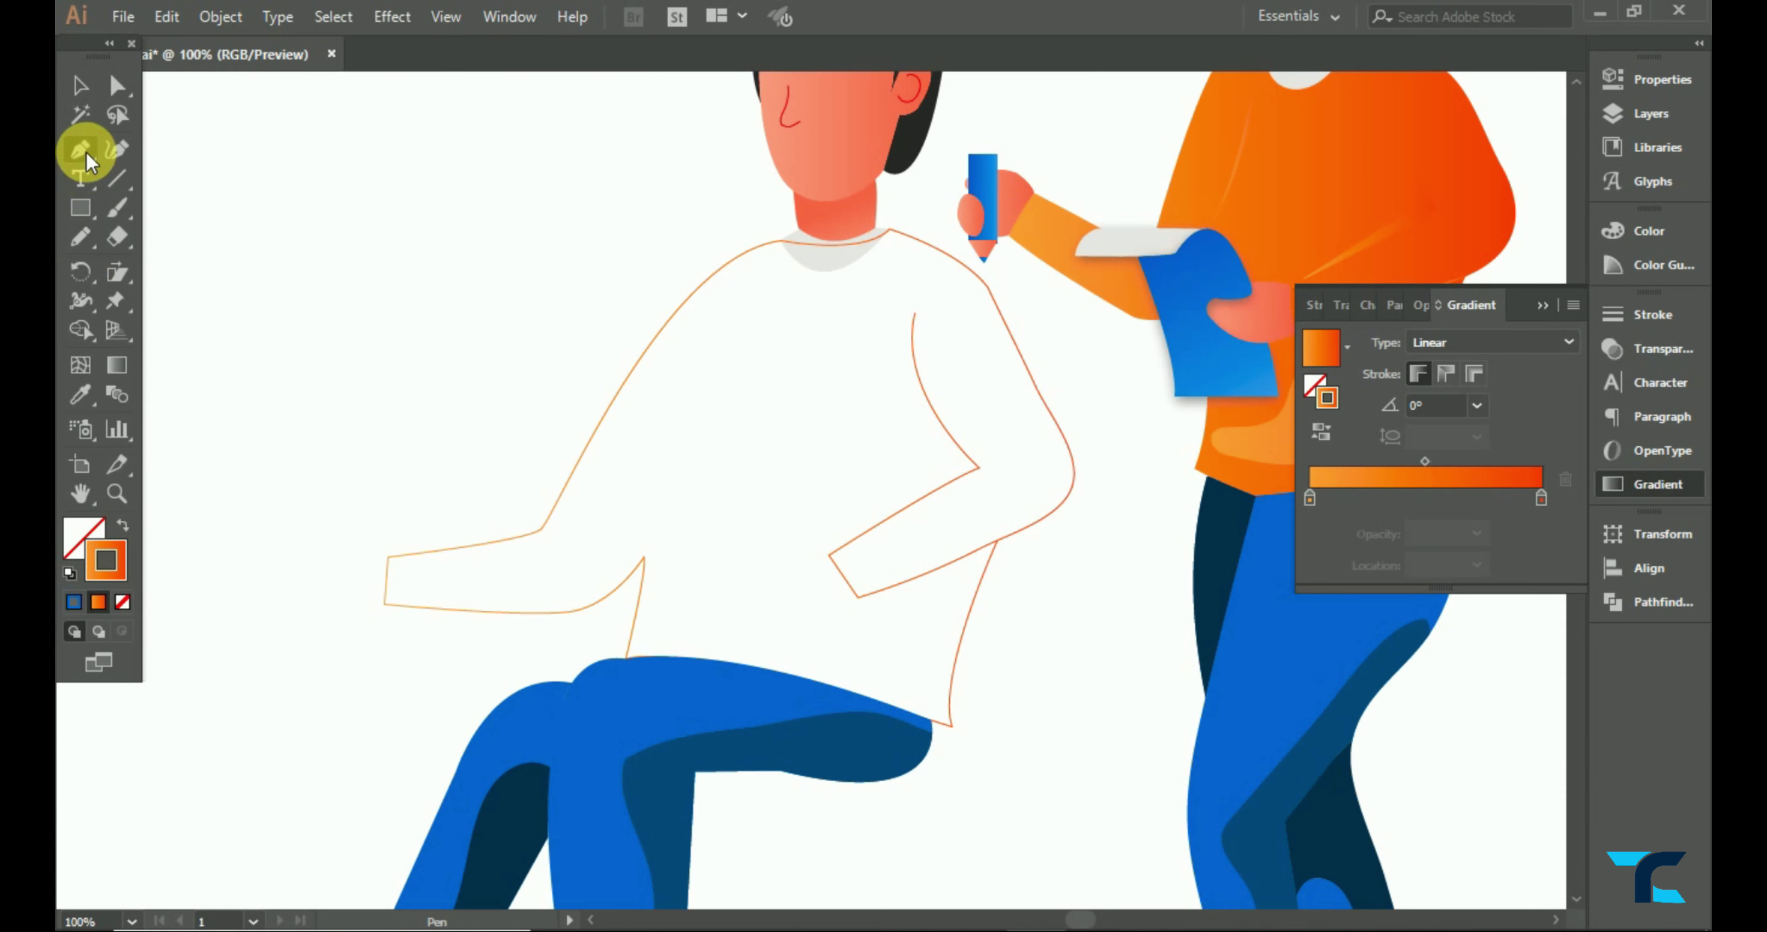
click(860, 595)
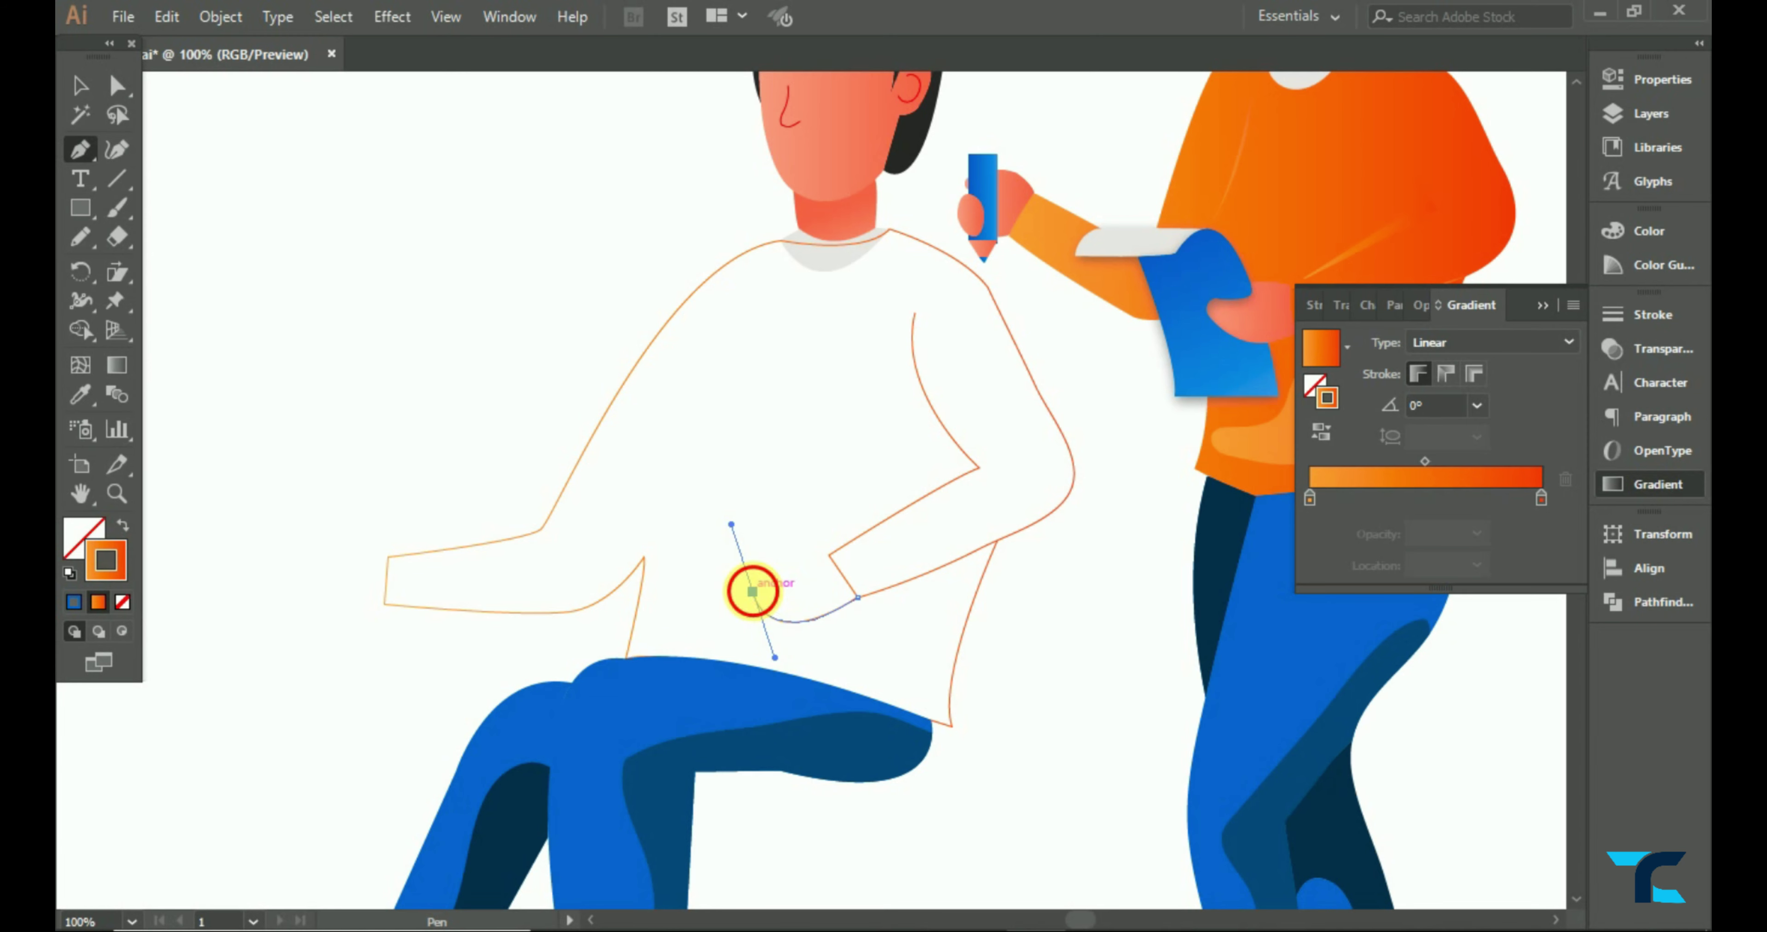
click(752, 591)
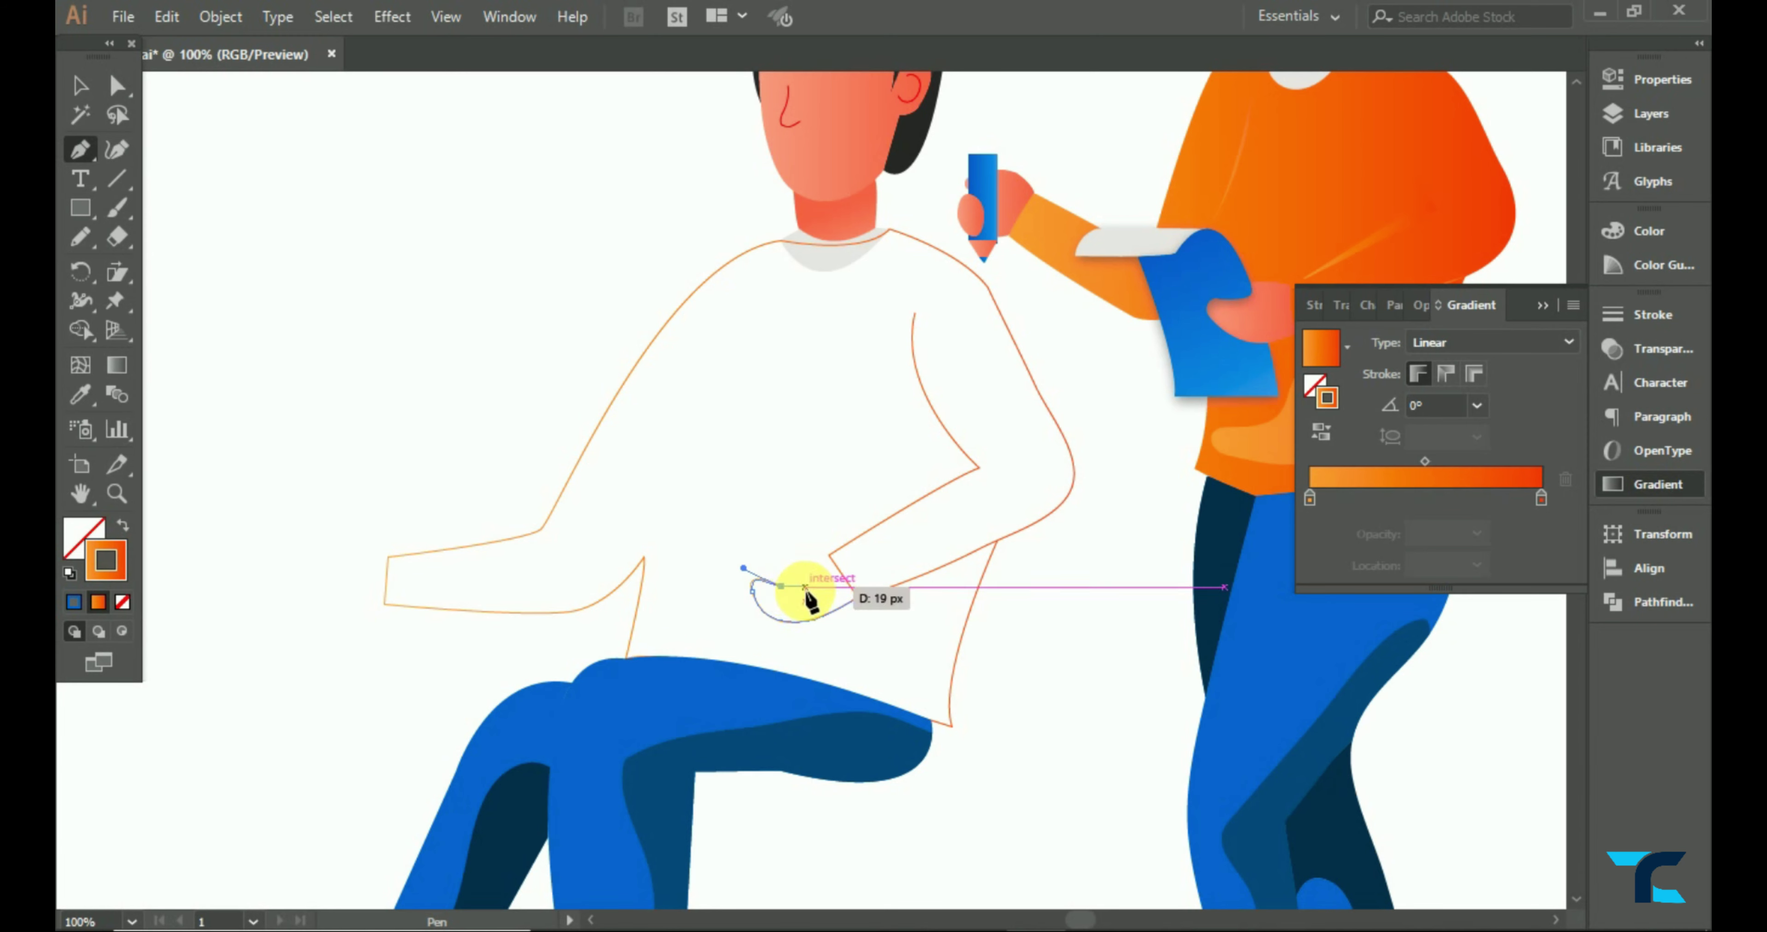
mouse_move(800, 583)
mouse_down()
mouse_move(780, 561)
mouse_move(822, 561)
mouse_up()
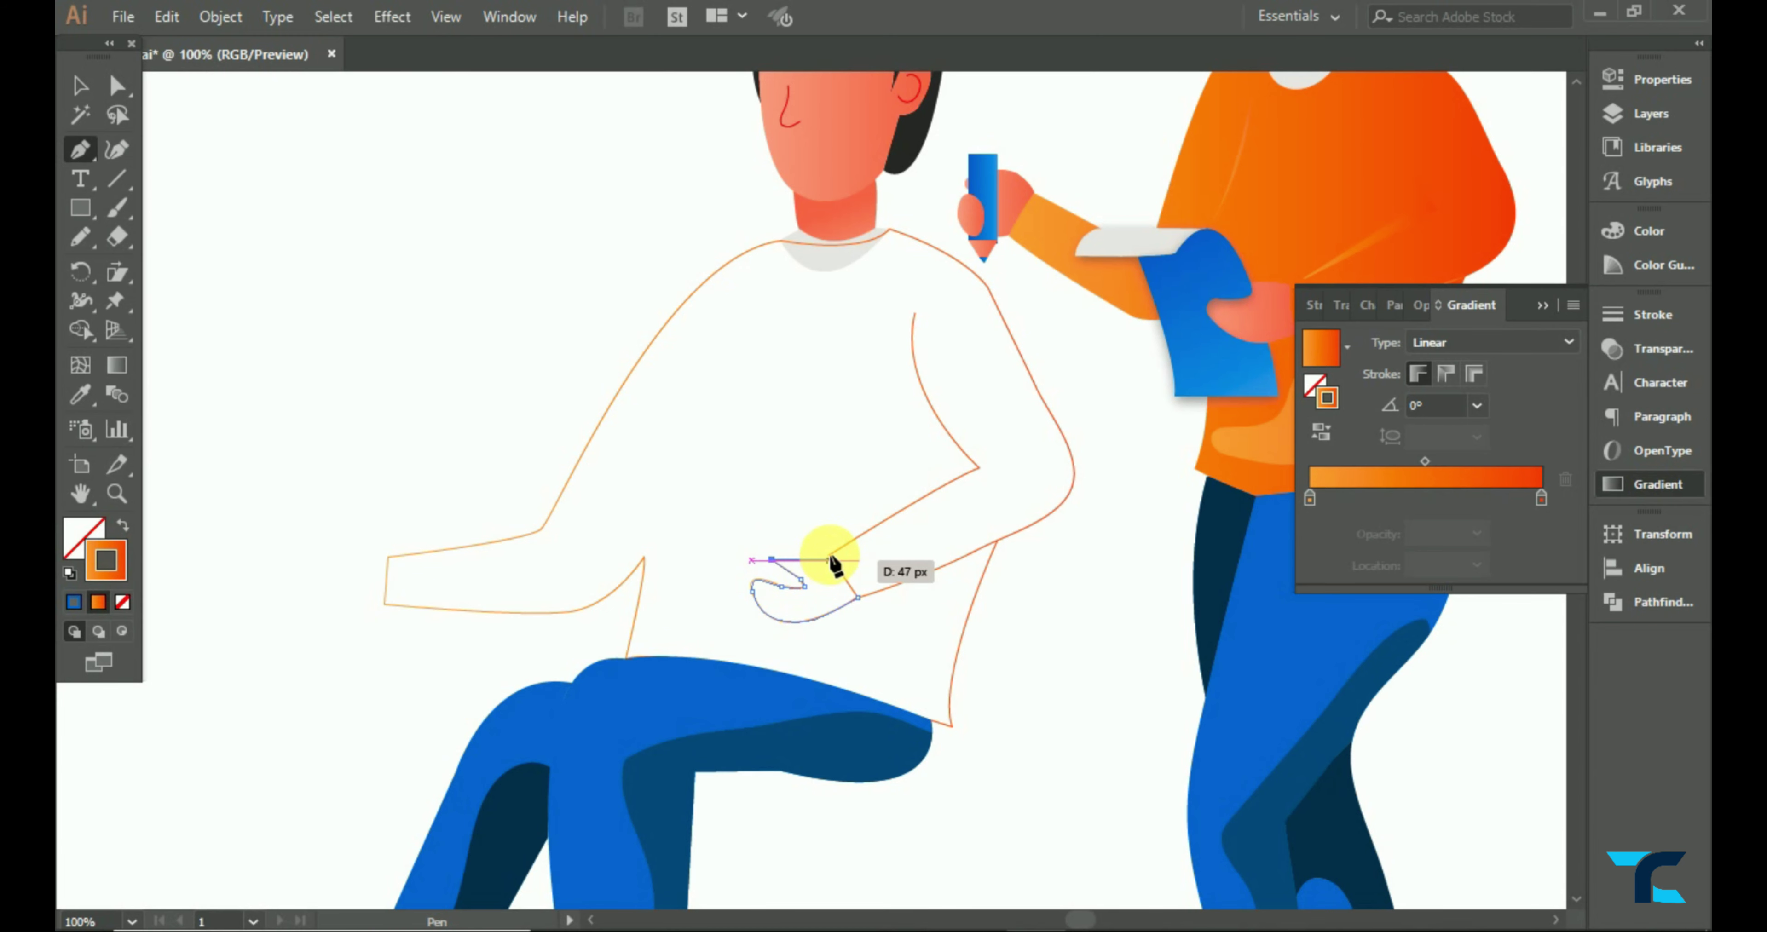
click(829, 561)
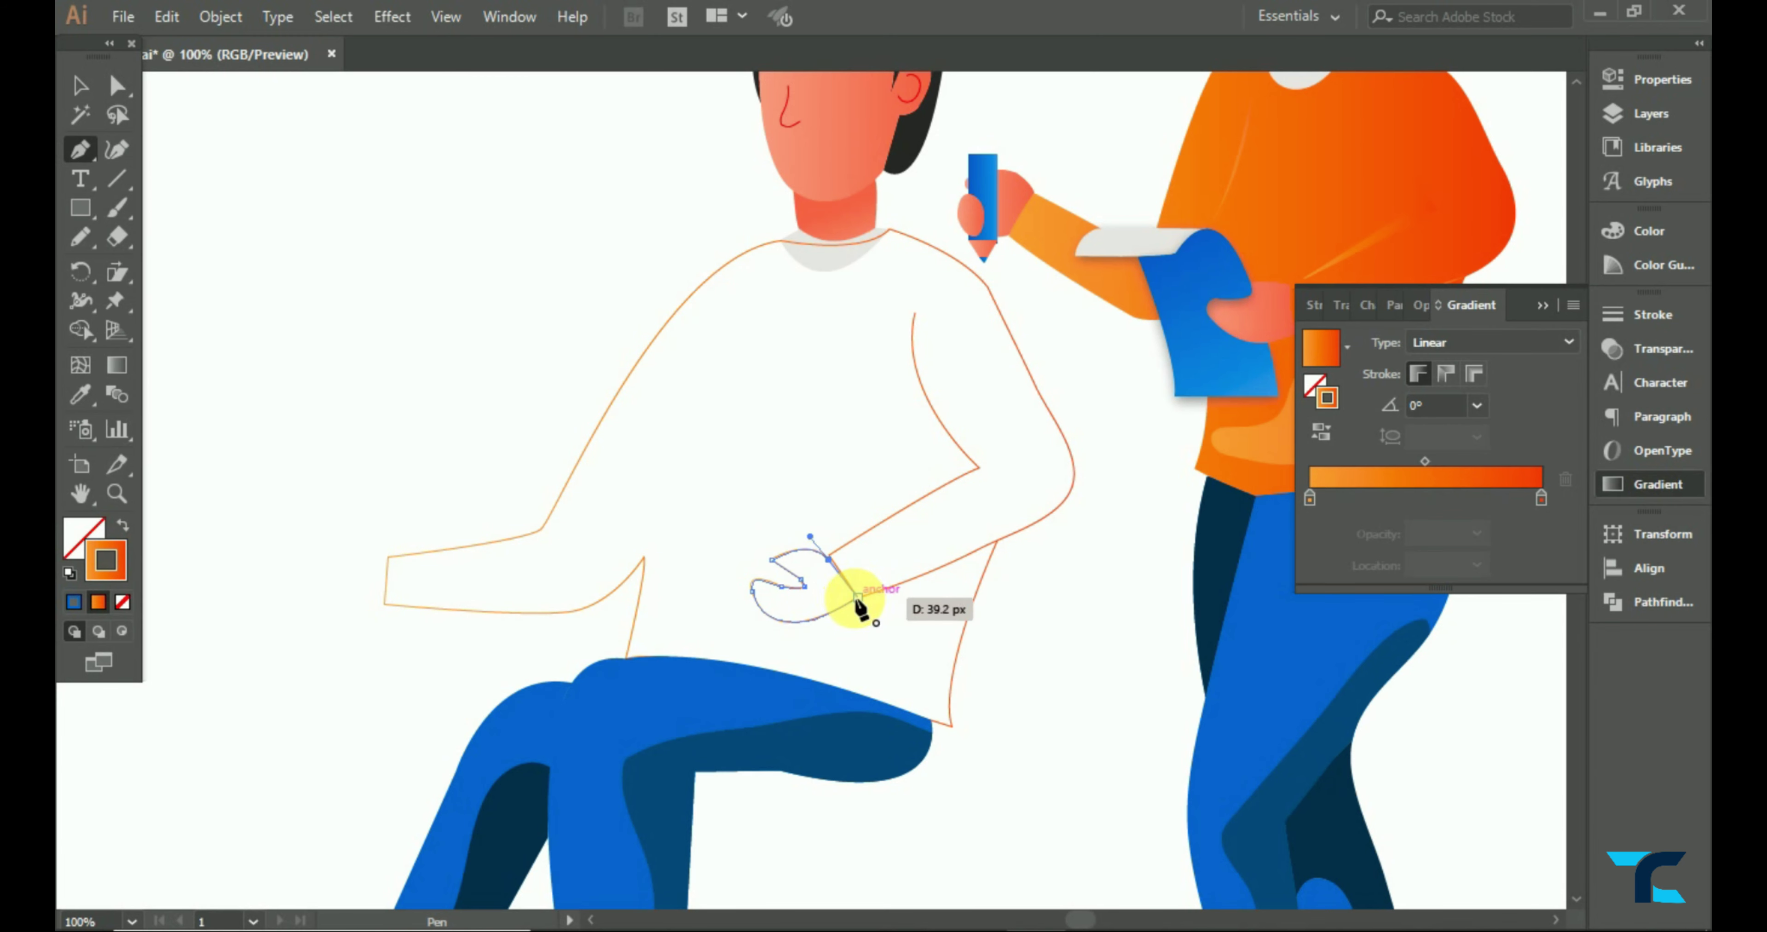
click(80, 395)
click(1239, 299)
click(80, 85)
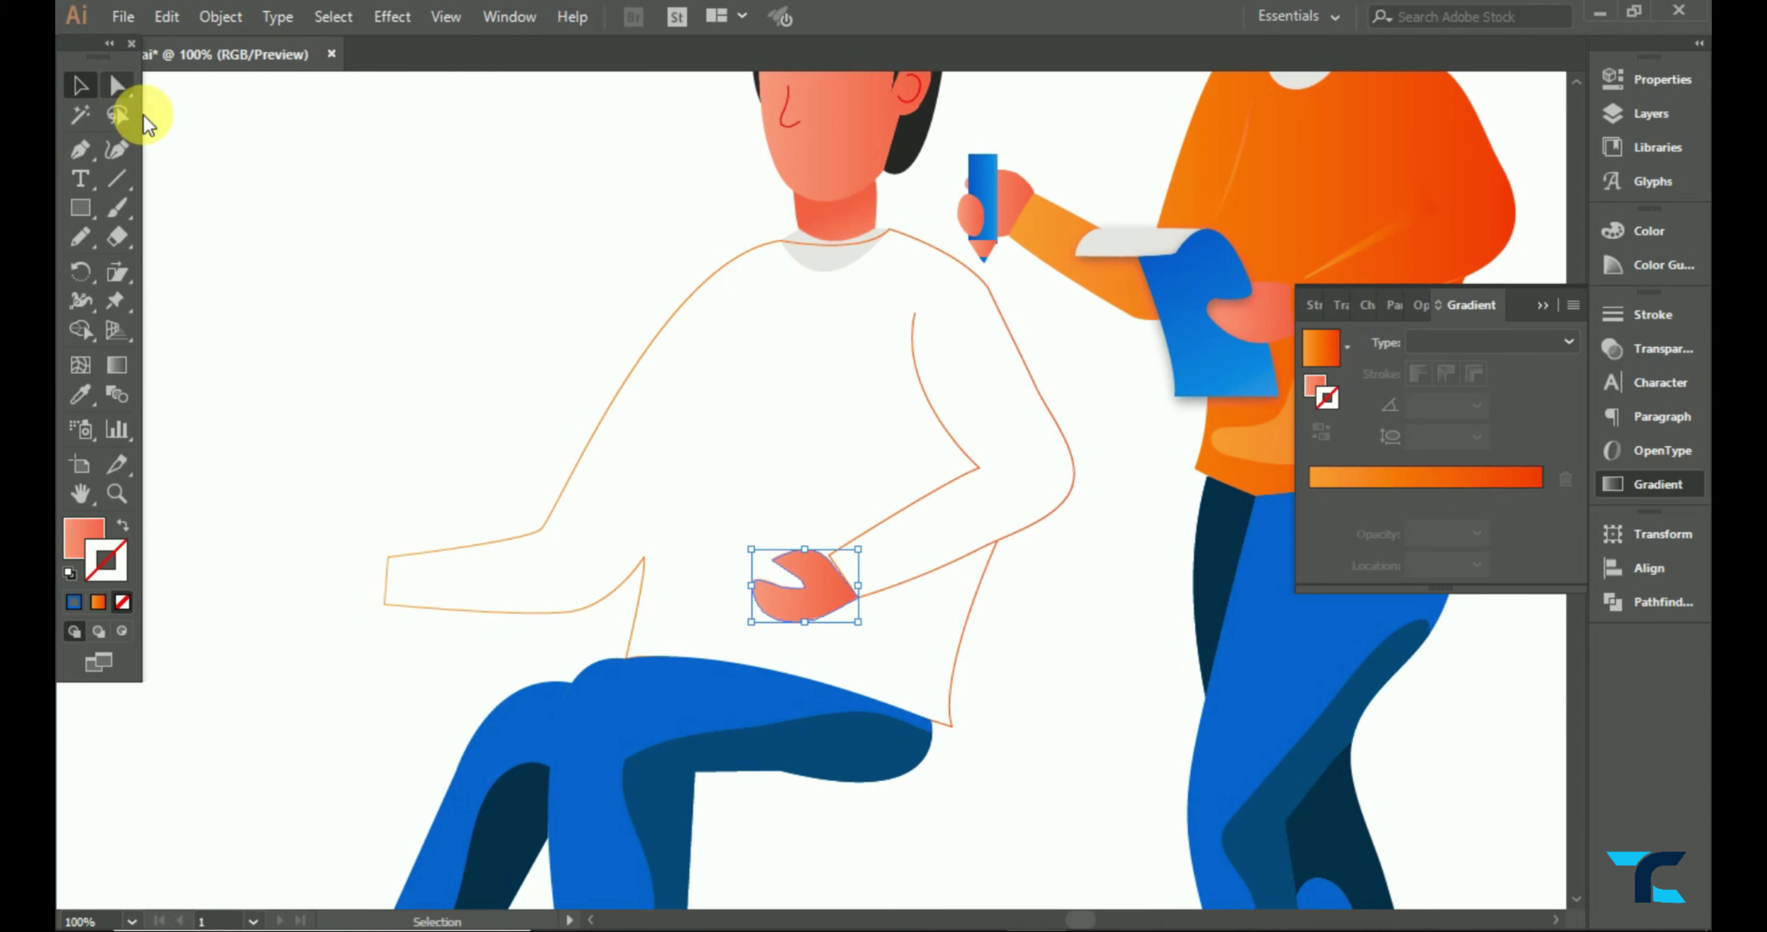
click(496, 333)
- Eyedropper the woman's orange sweater gradient onto the man's sweater
click(598, 405)
click(80, 395)
click(1344, 280)
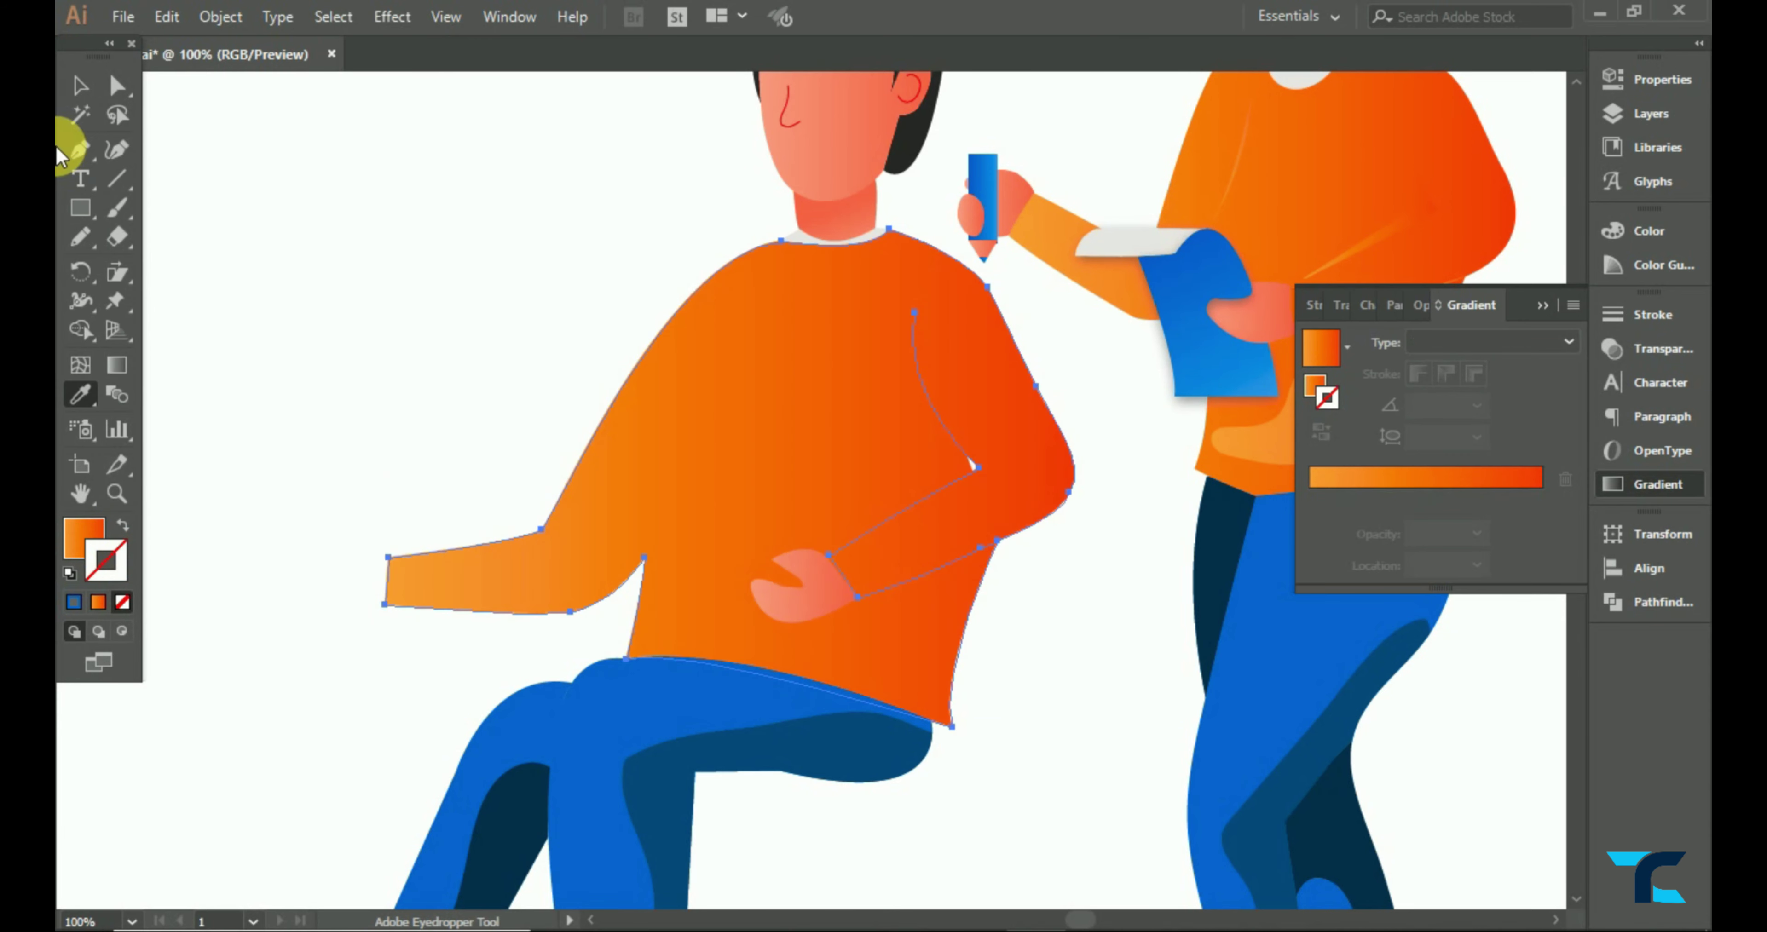
click(80, 85)
click(310, 213)
- Draw thin curved fold highlights down the sweater sleeve and across the chest
click(80, 149)
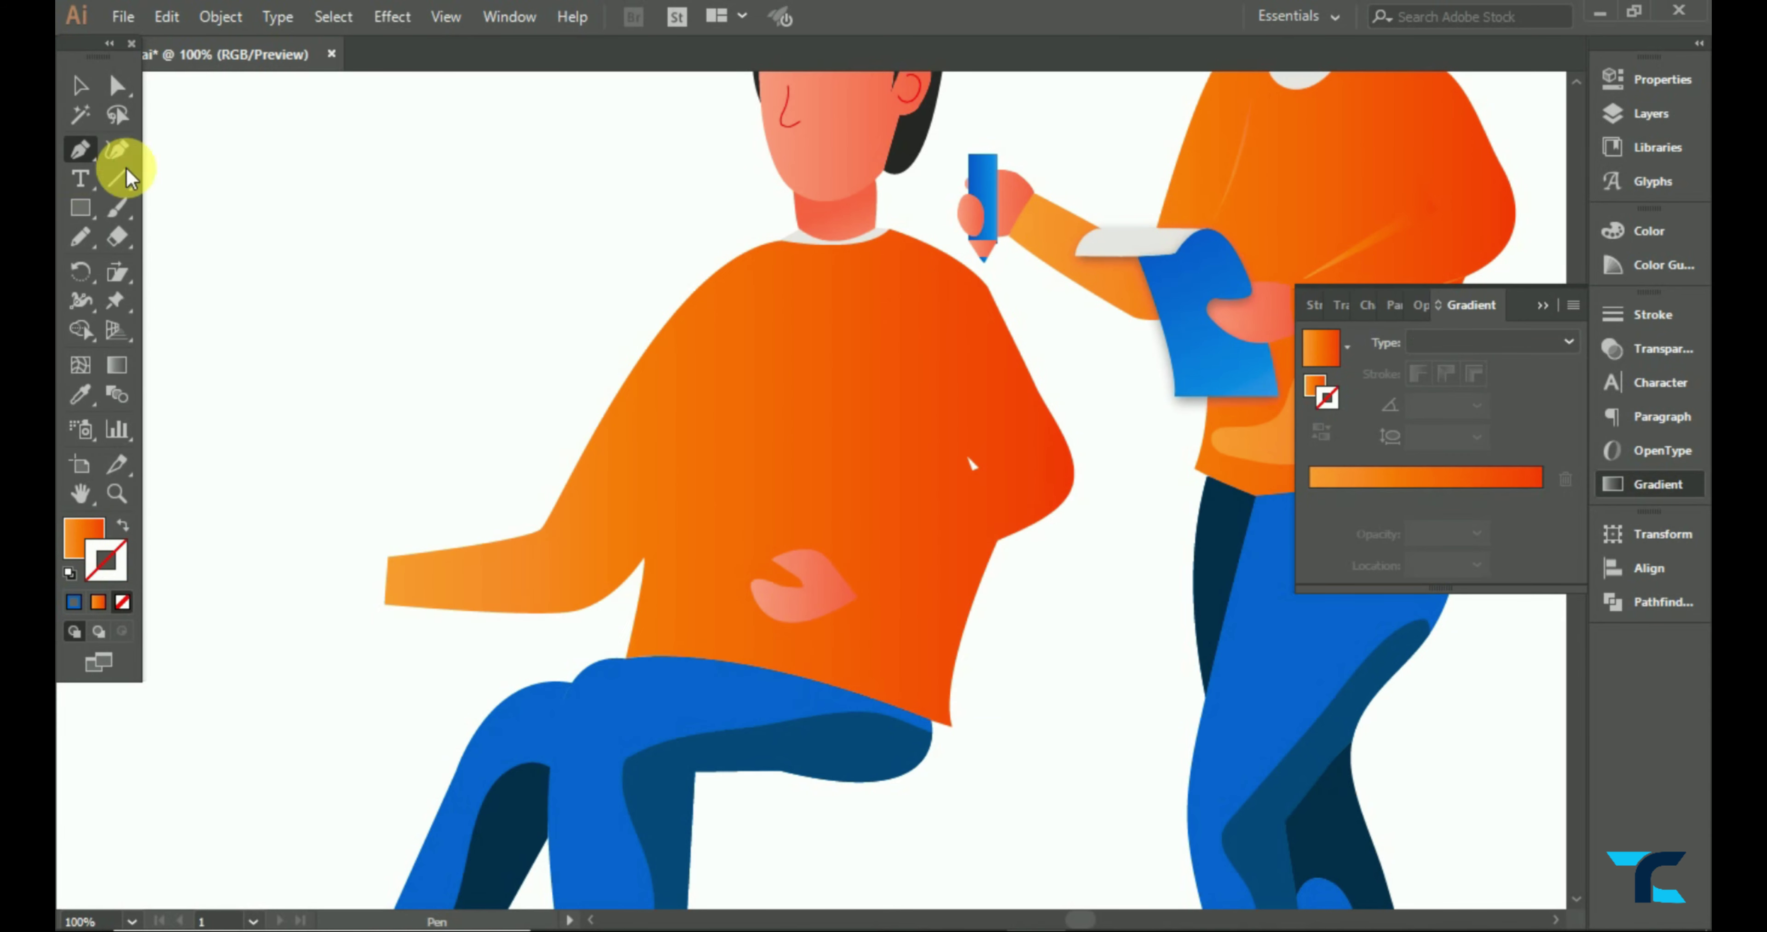
click(970, 461)
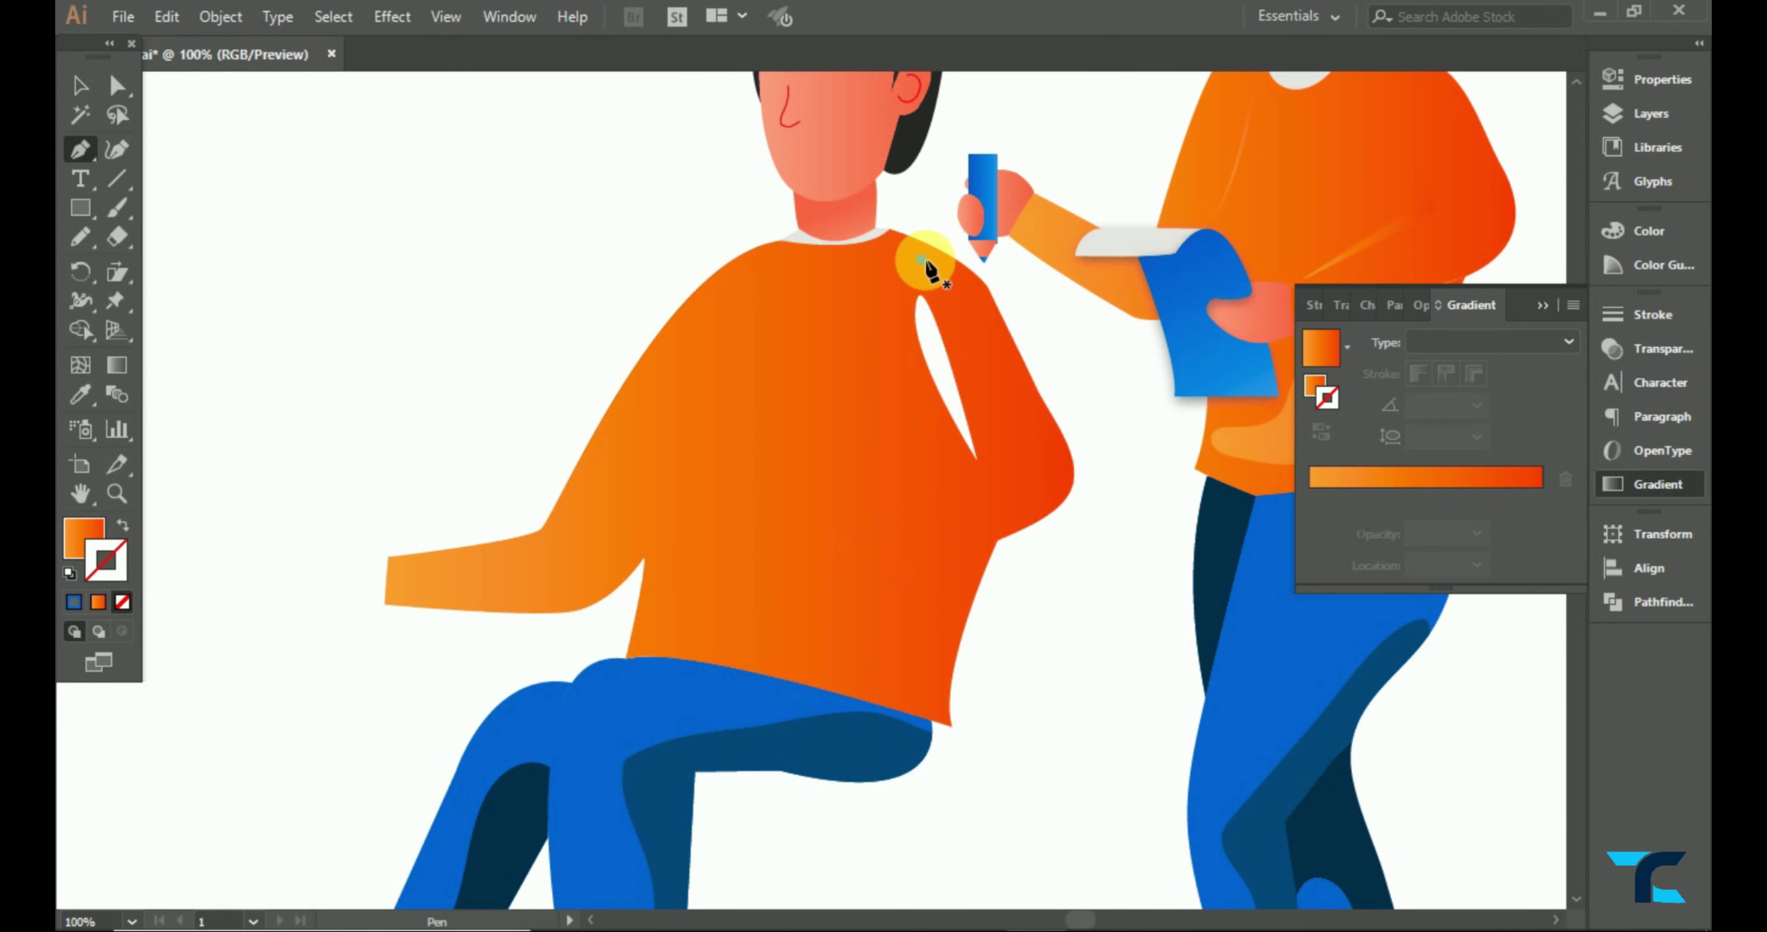
drag(920, 259, 968, 487)
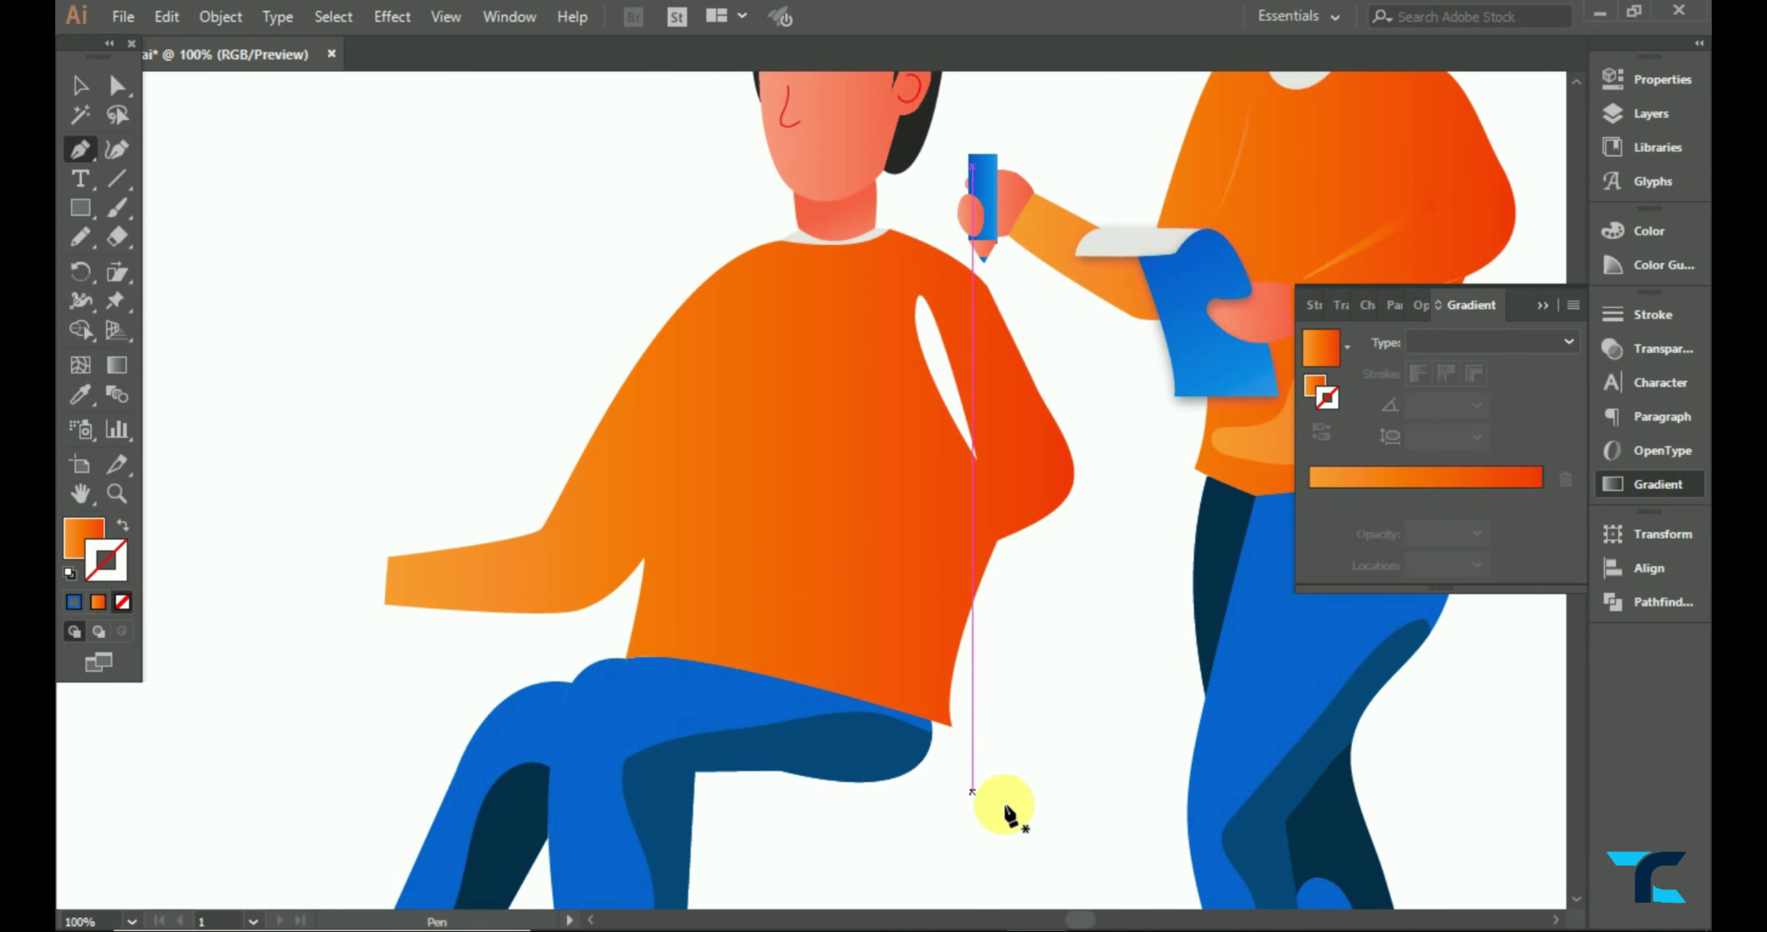
click(765, 343)
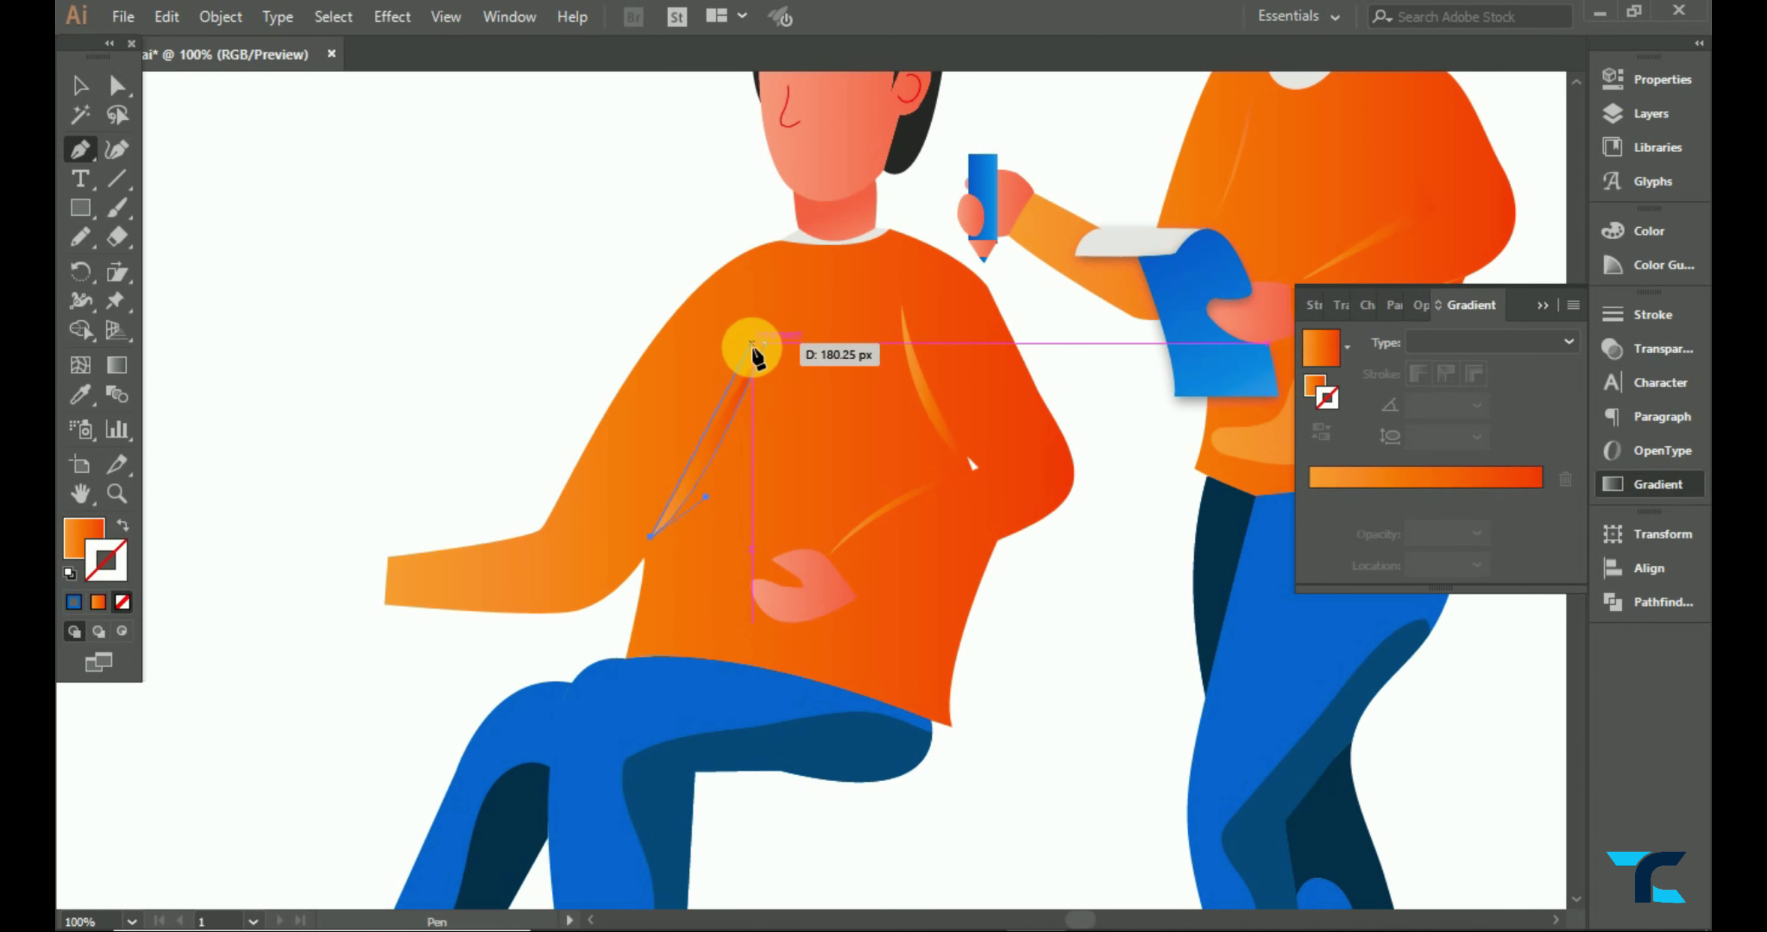
drag(765, 342, 795, 335)
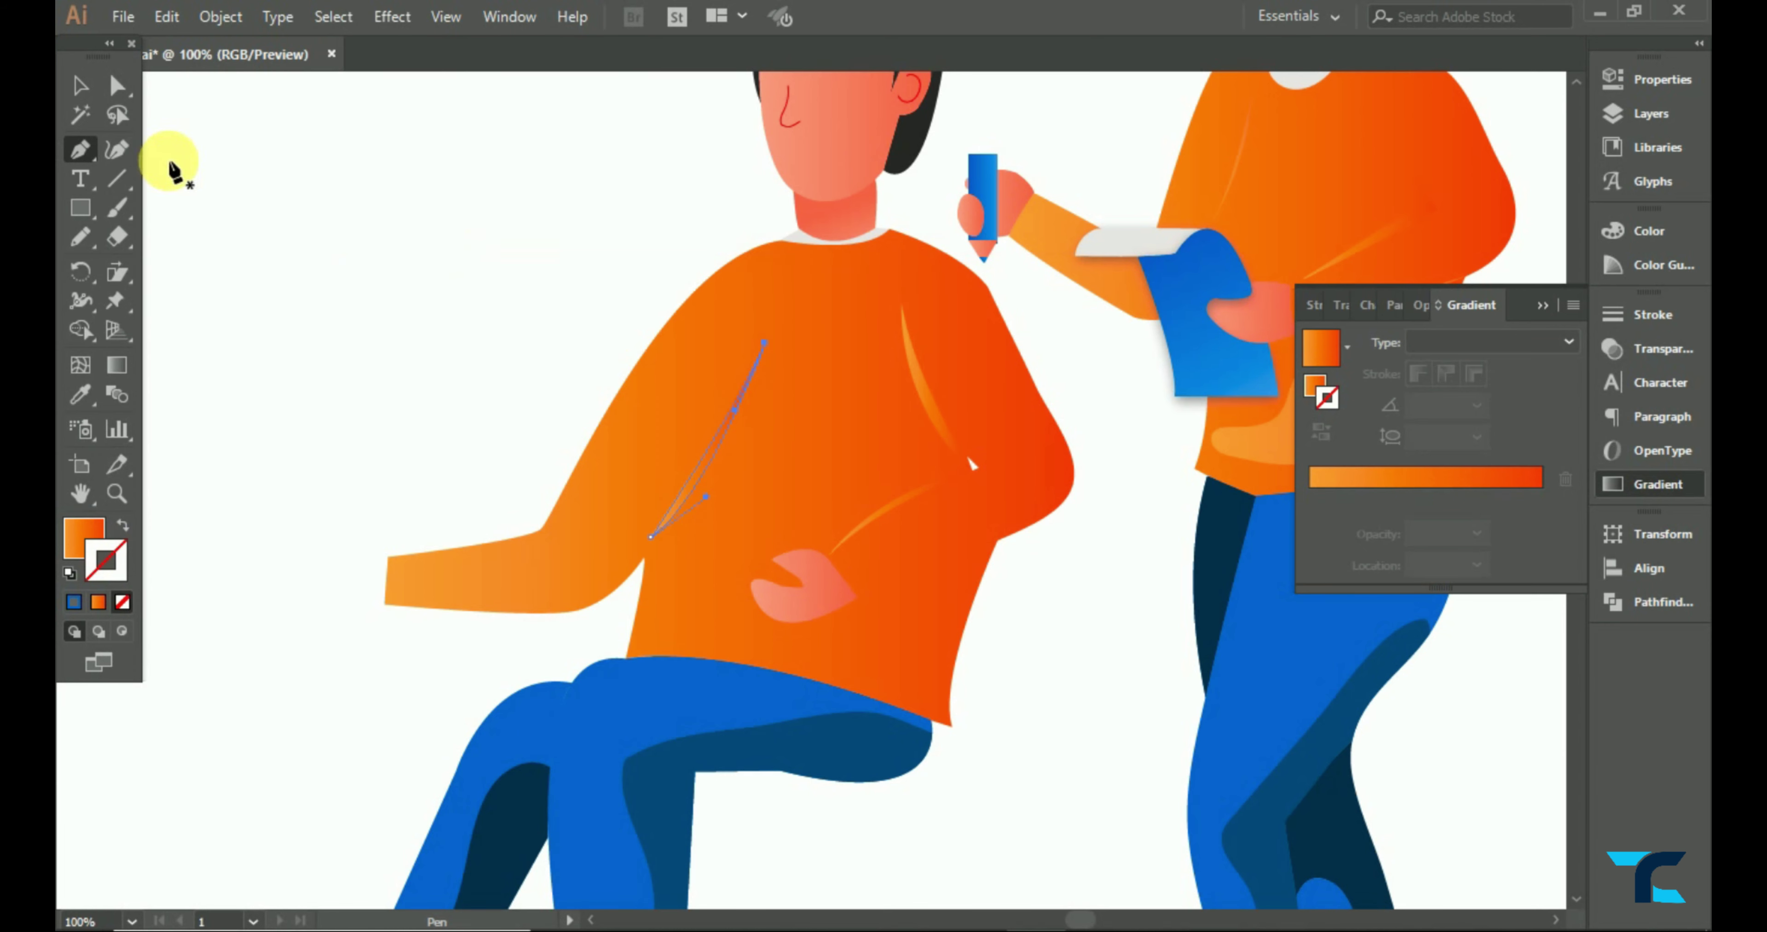
click(80, 85)
scroll(697, 595, down, 1)
click(840, 579)
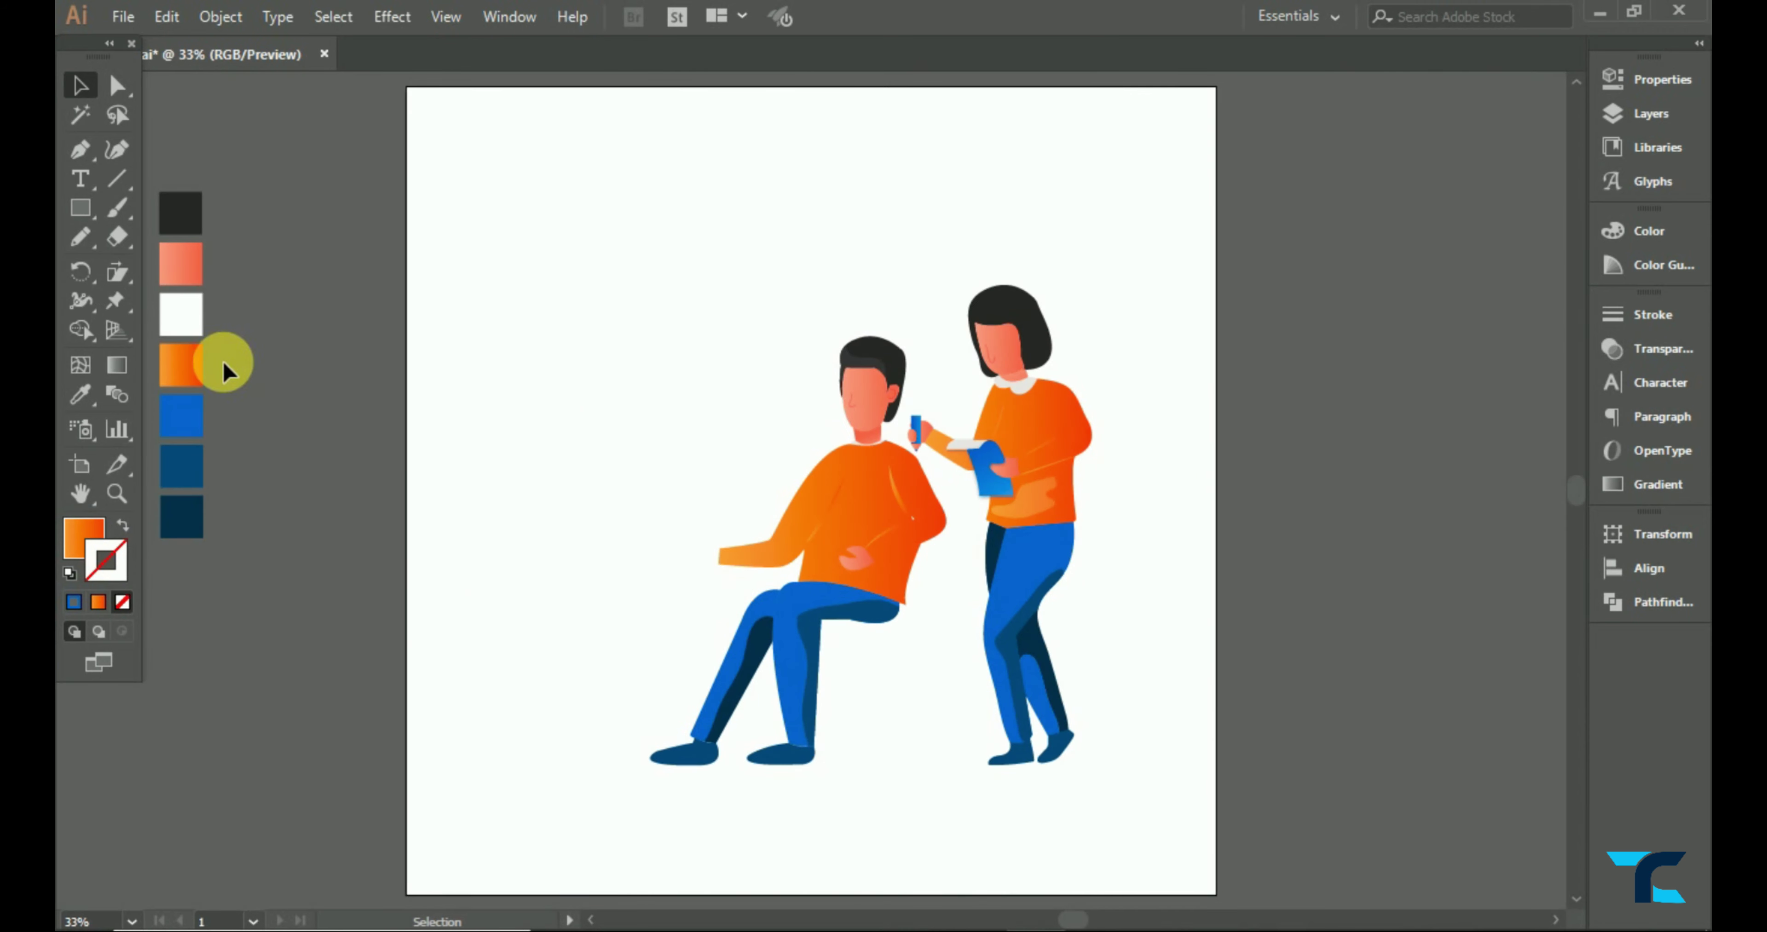
- Pen-draw a long thin desktop bar from left of the man to near the woman
click(79, 149)
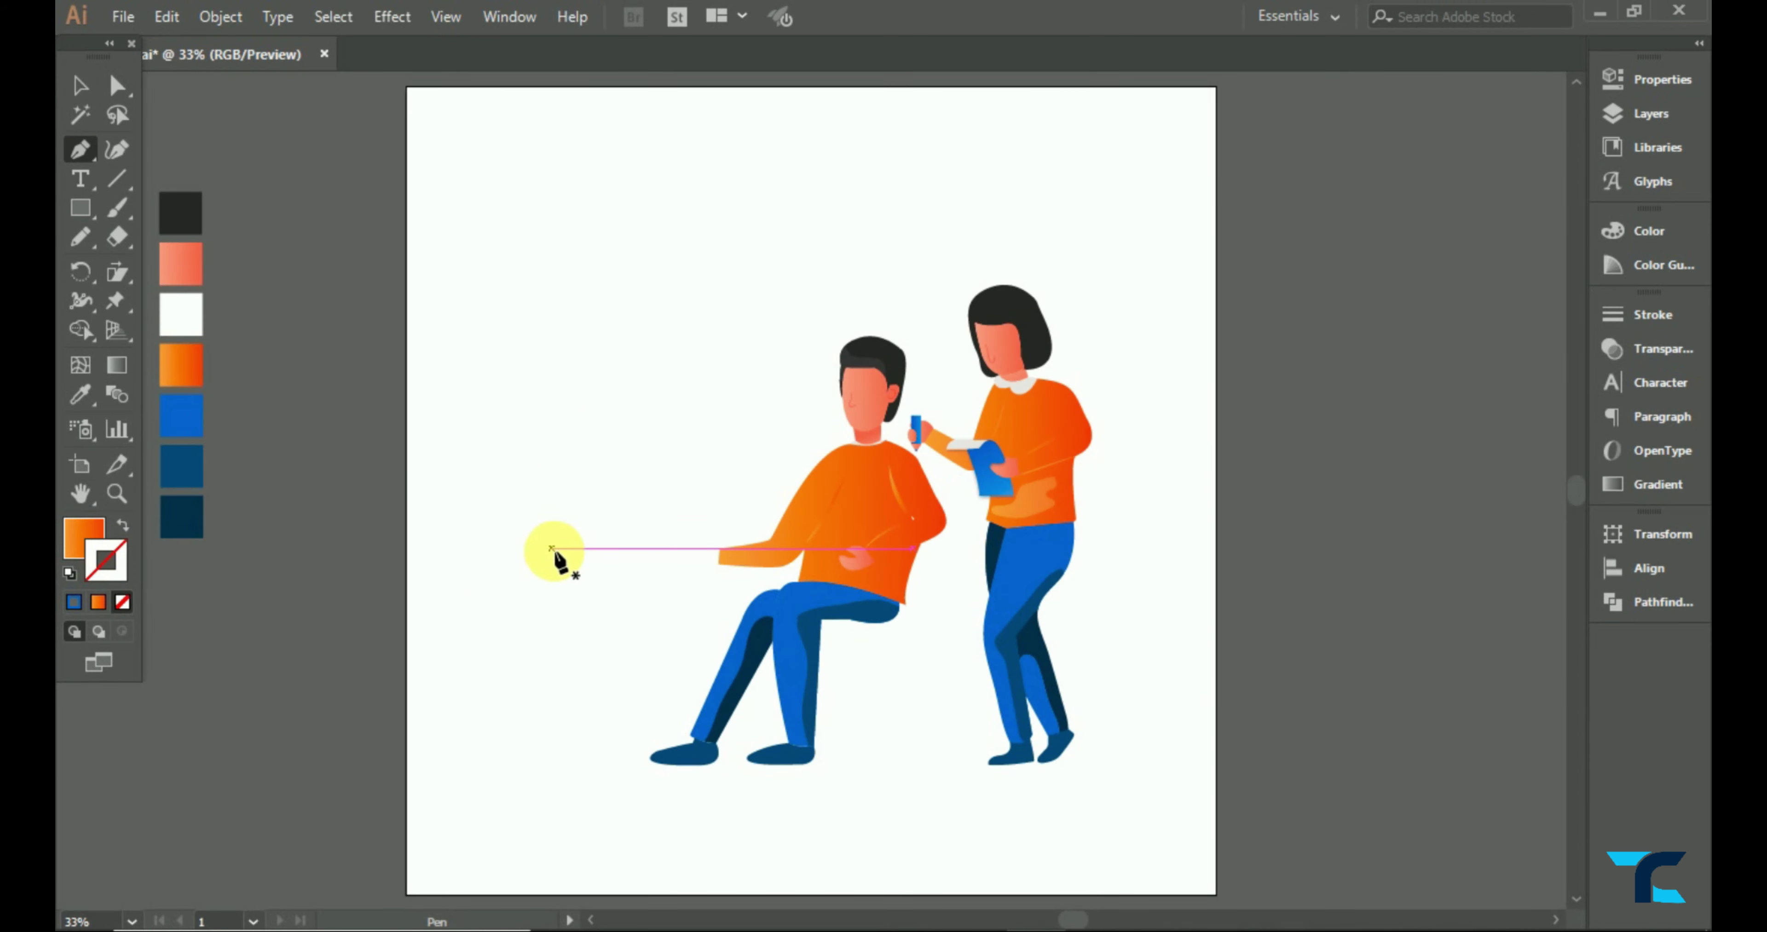
click(554, 560)
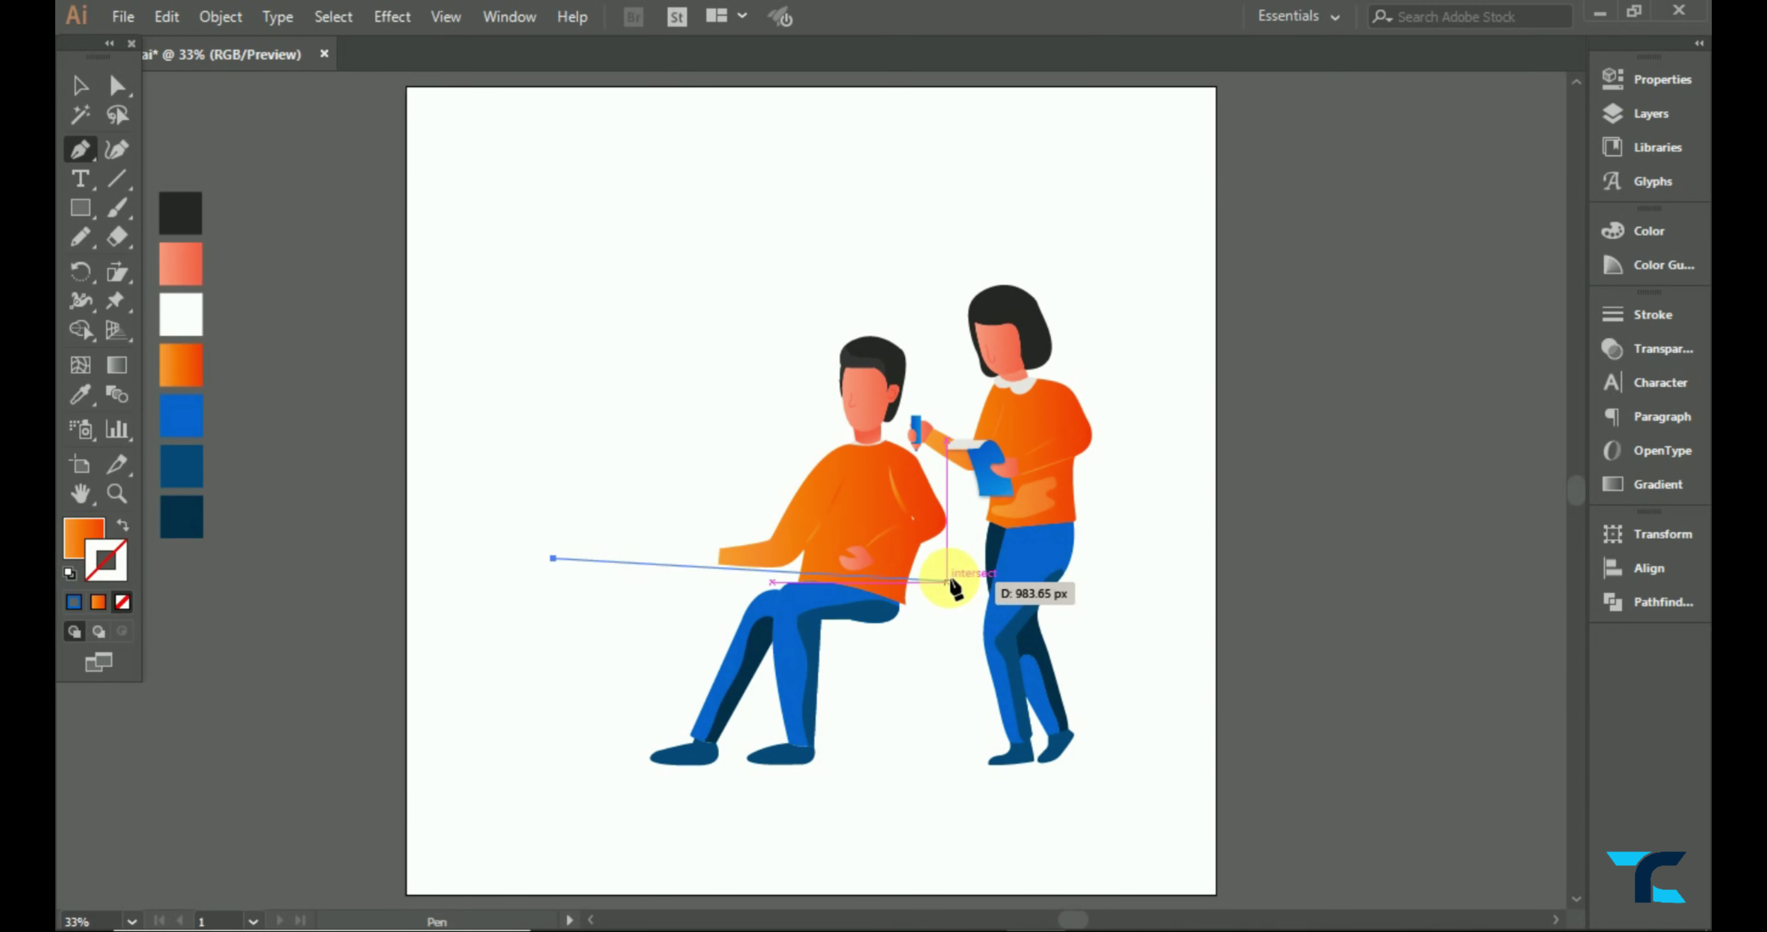
shift+click(975, 570)
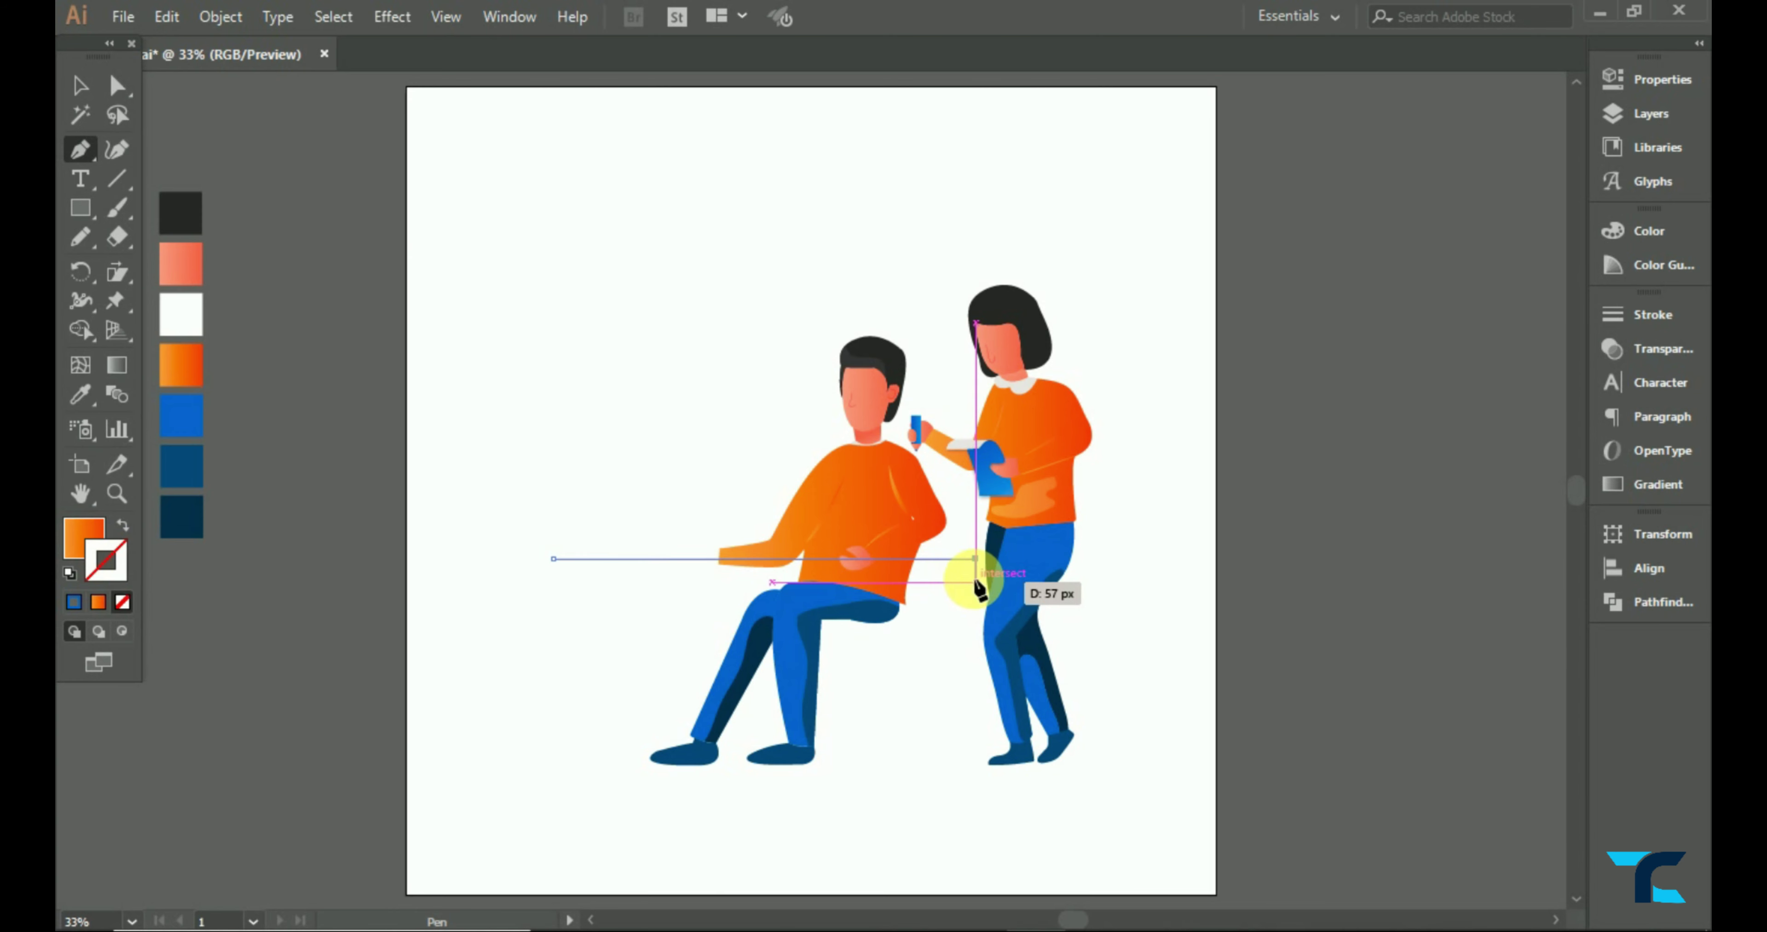
click(974, 570)
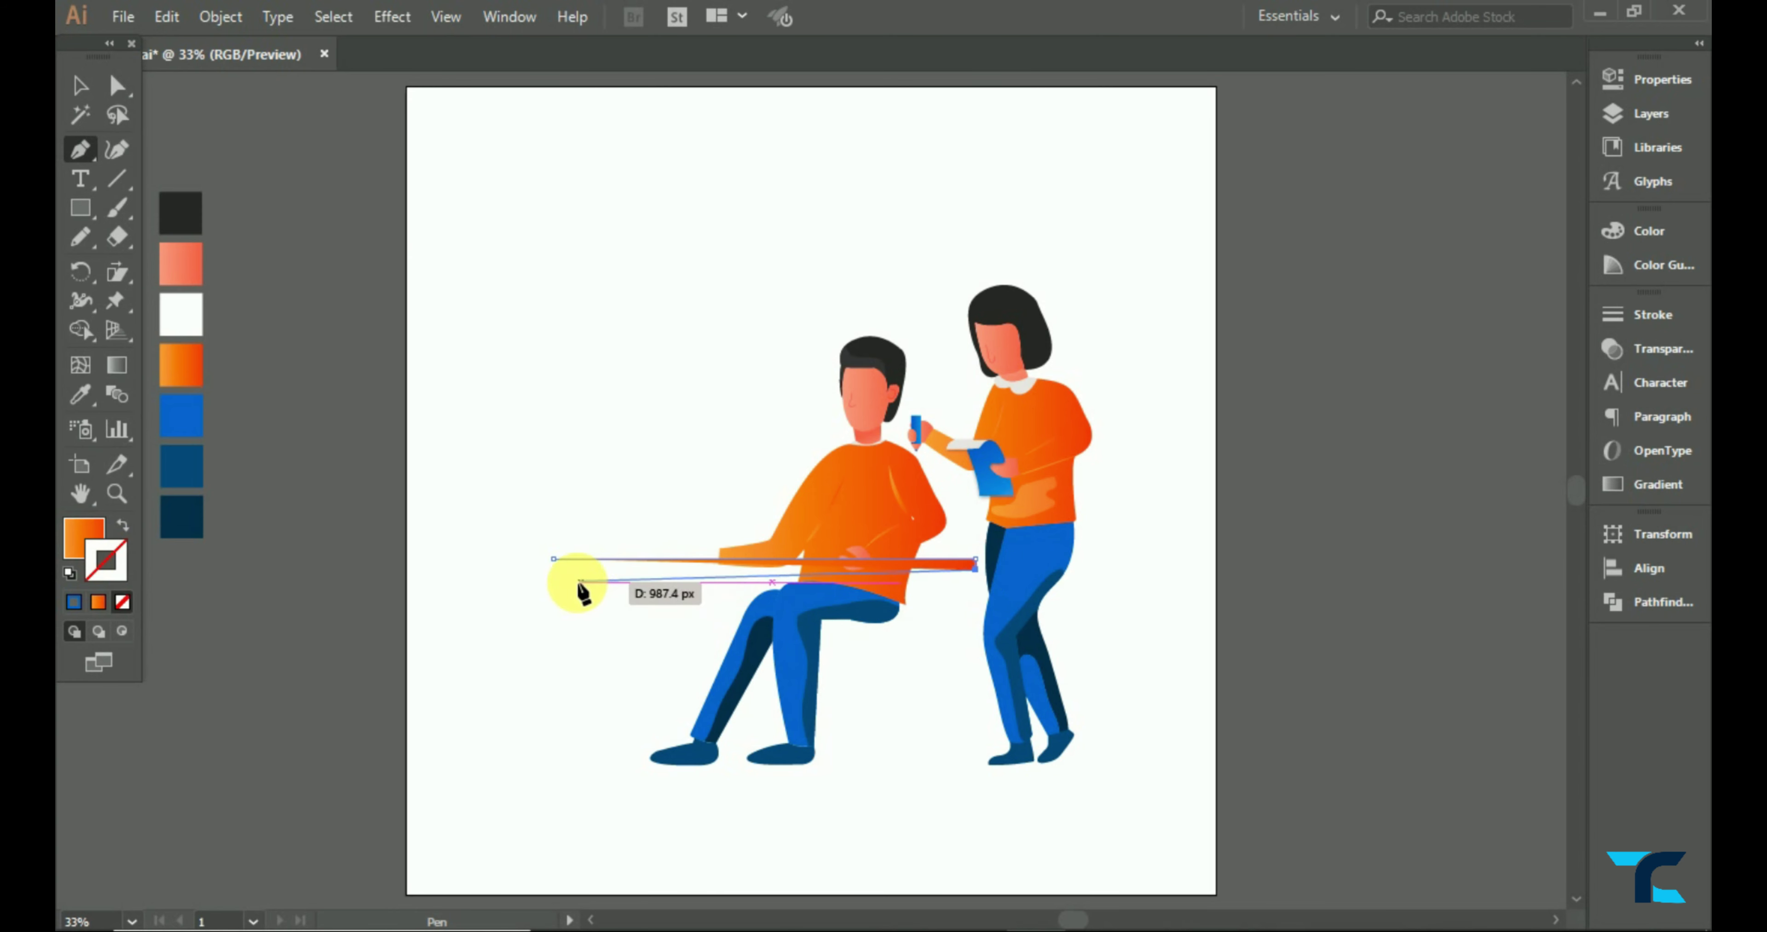
click(554, 563)
- Colour the desktop bar with the eyedropper and Color Picker, ending dark grey #5E5E5E
click(80, 395)
click(183, 473)
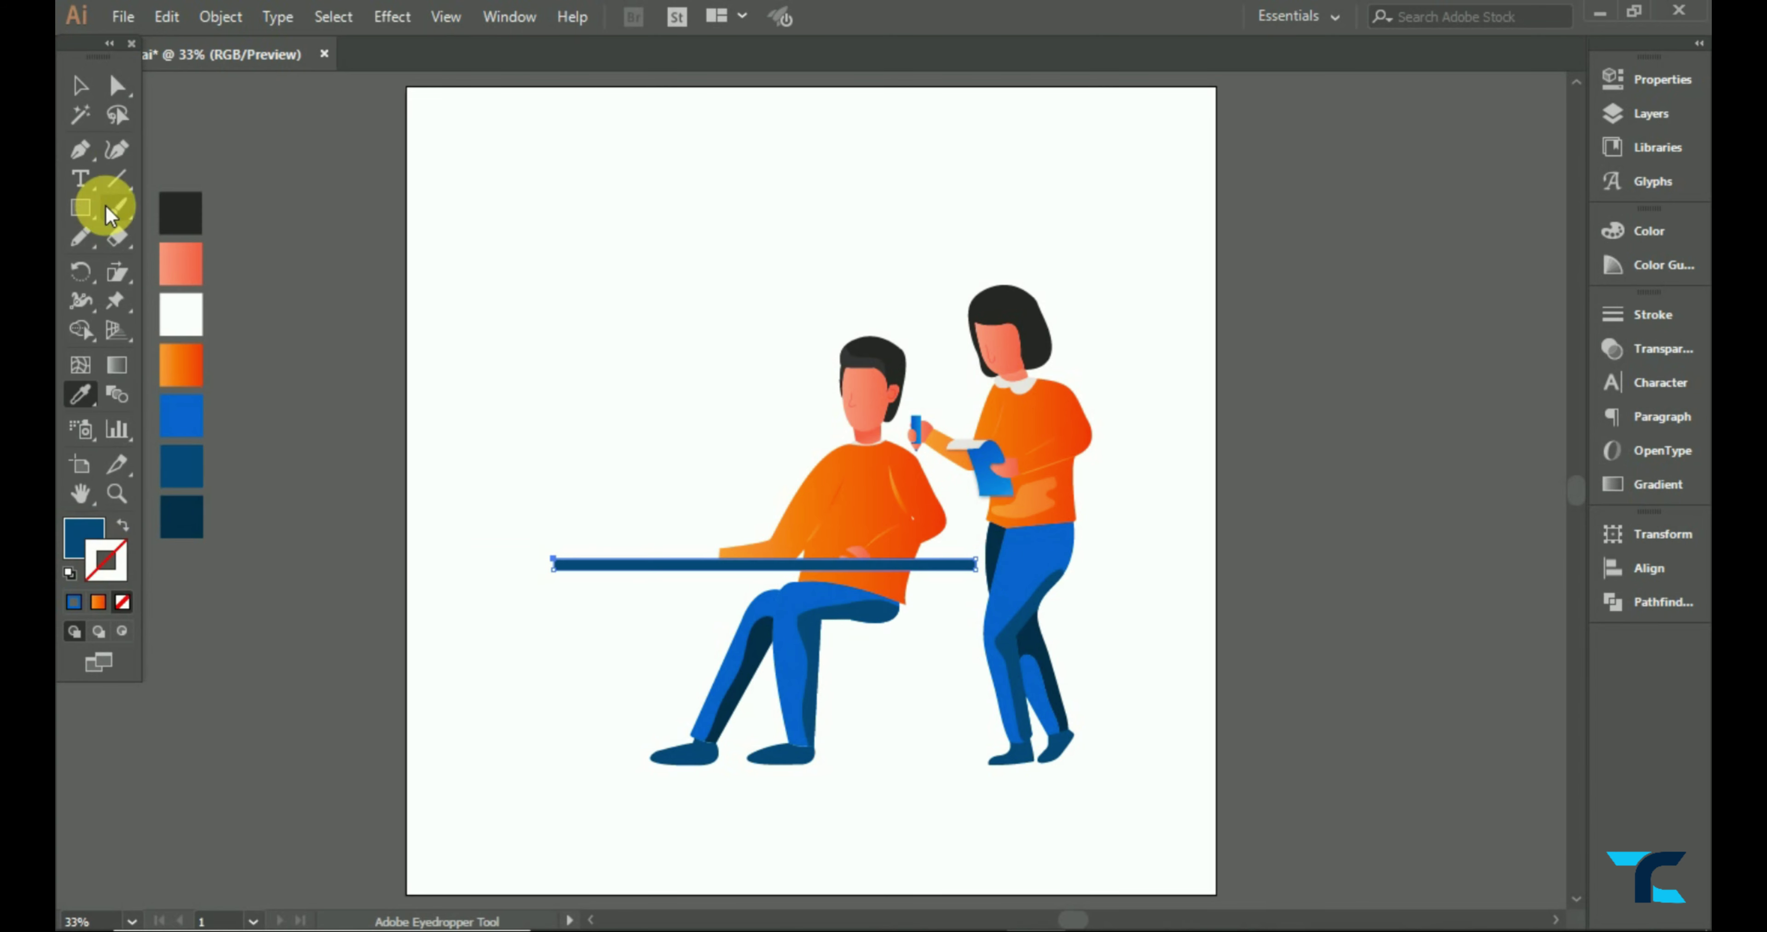
key(v)
double_click(81, 531)
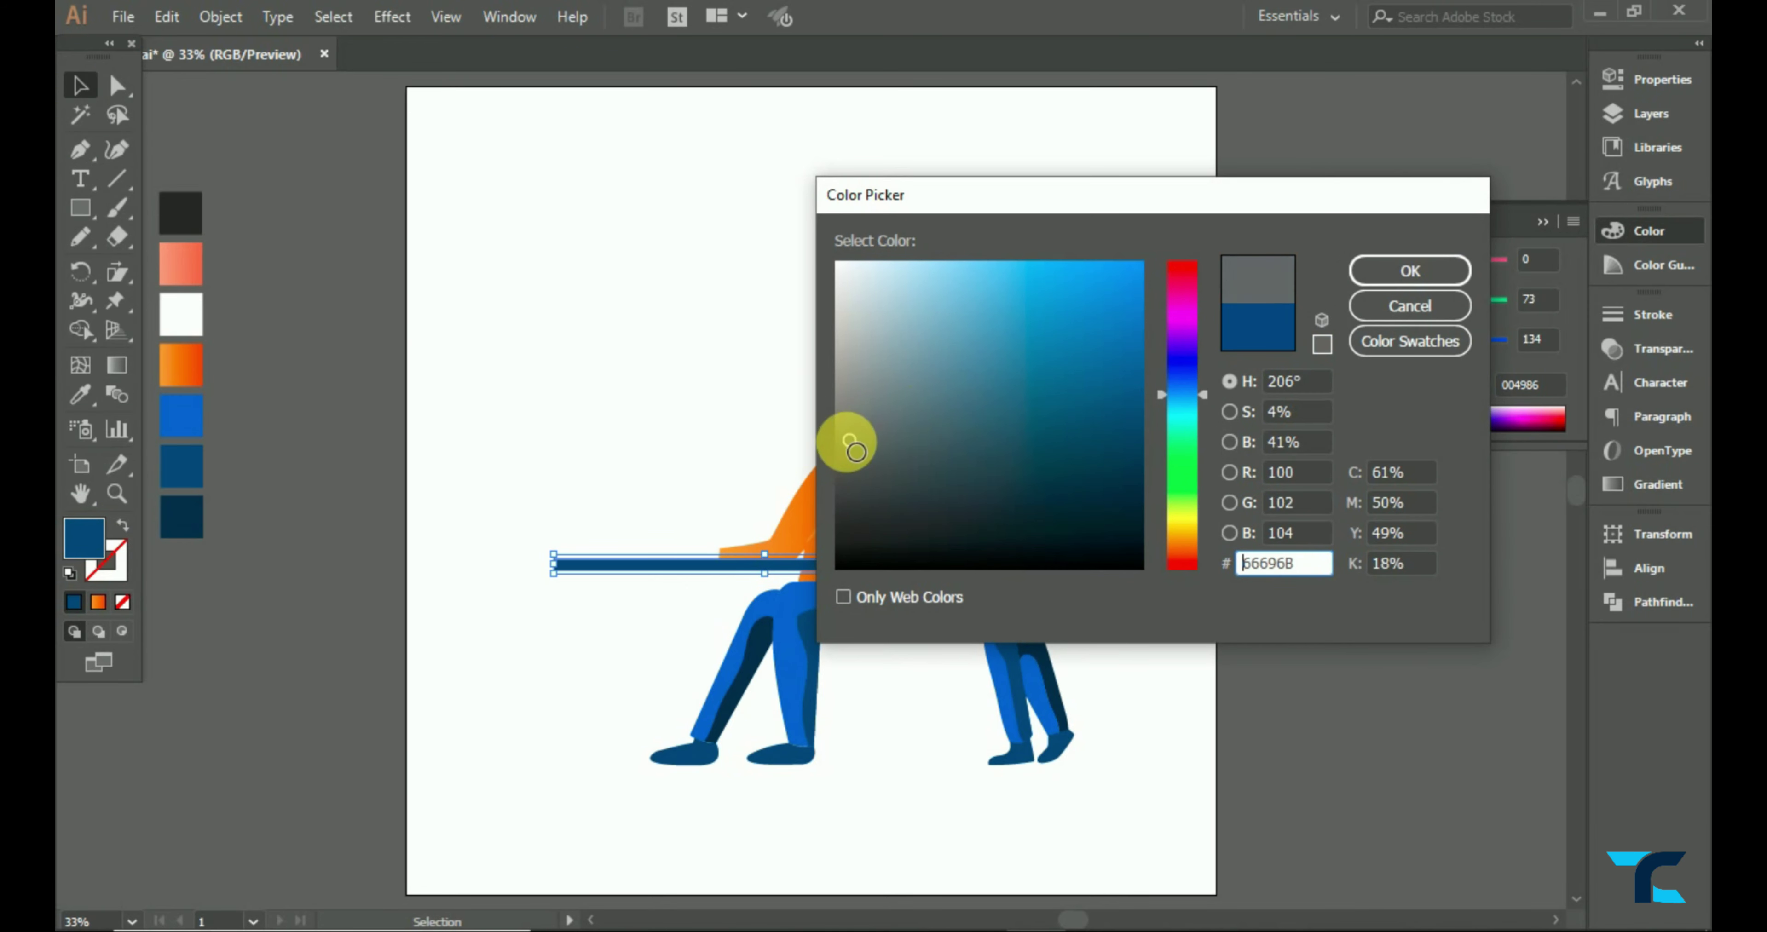
click(1364, 271)
click(614, 252)
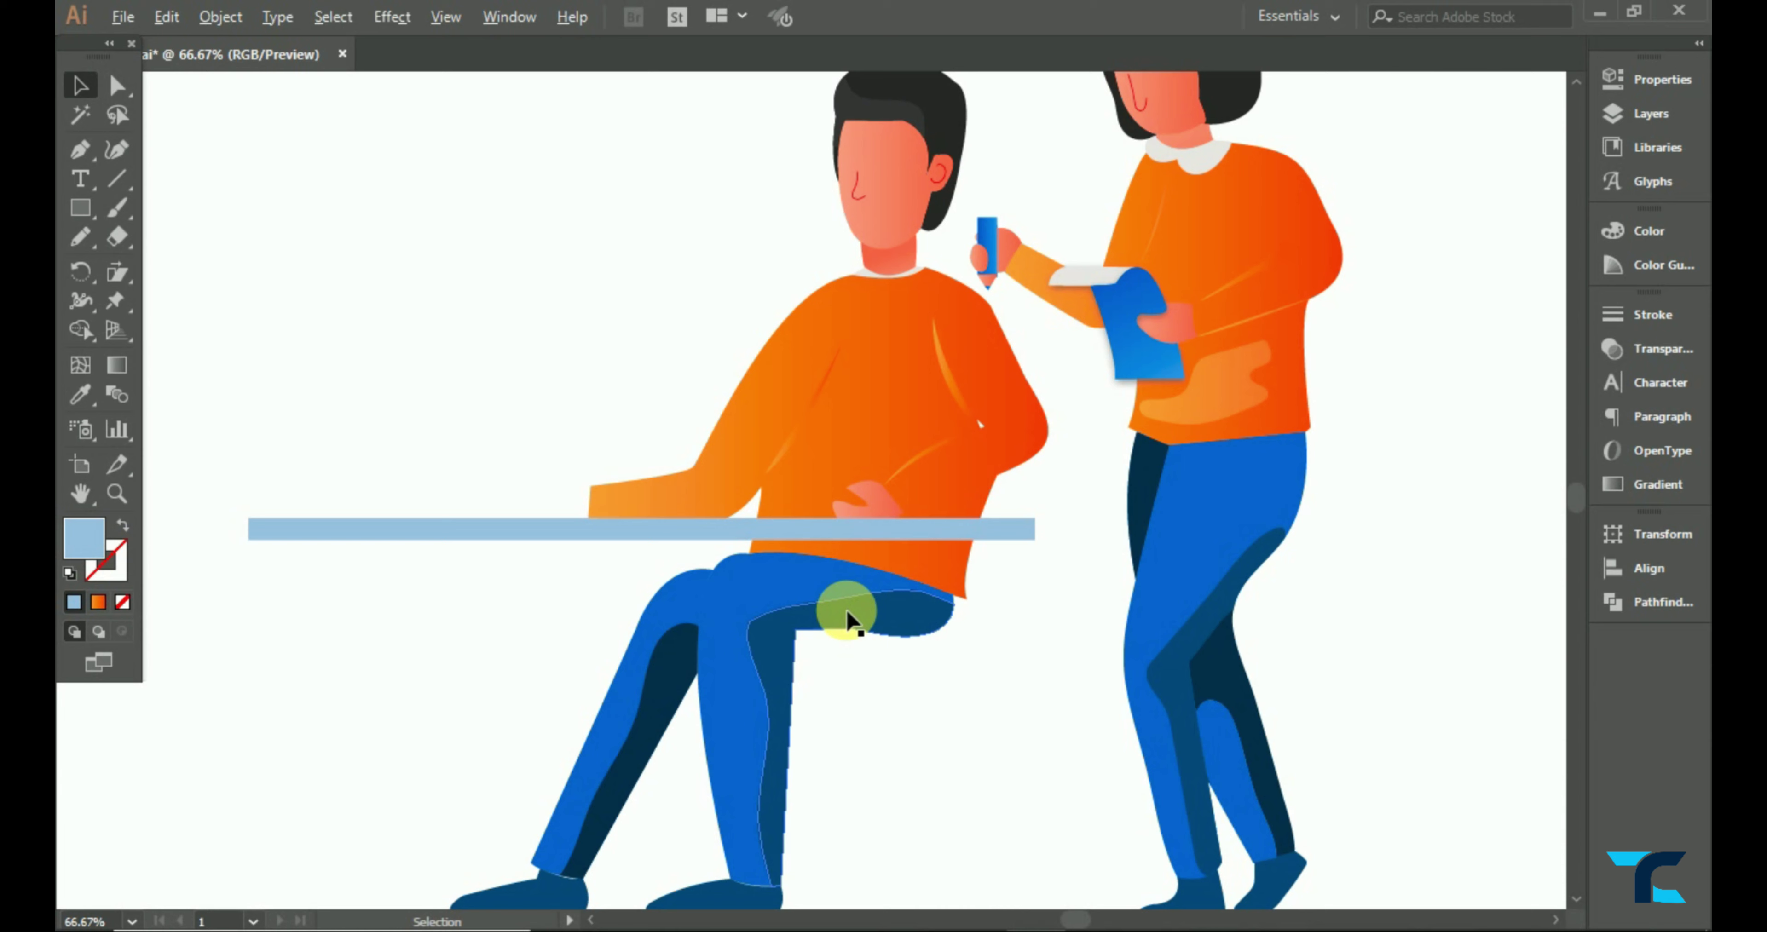
- Pen-draw a thin strip under the desktop bar and fill it pale blue B2CEEA
click(79, 149)
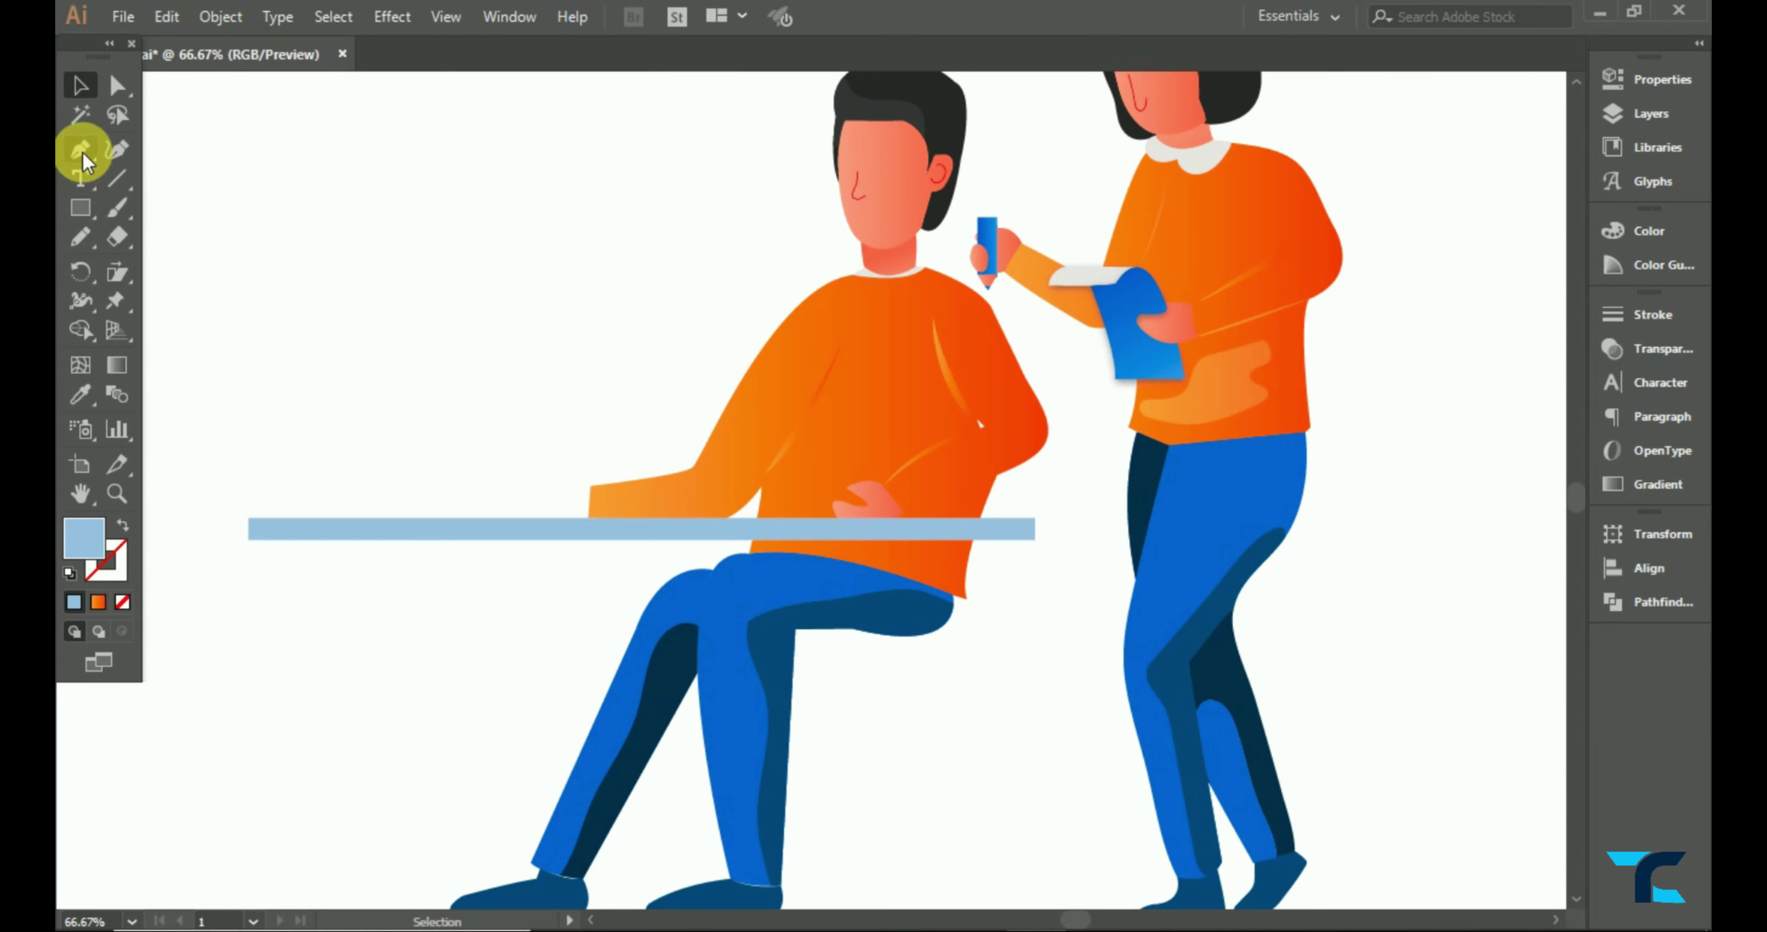
click(248, 550)
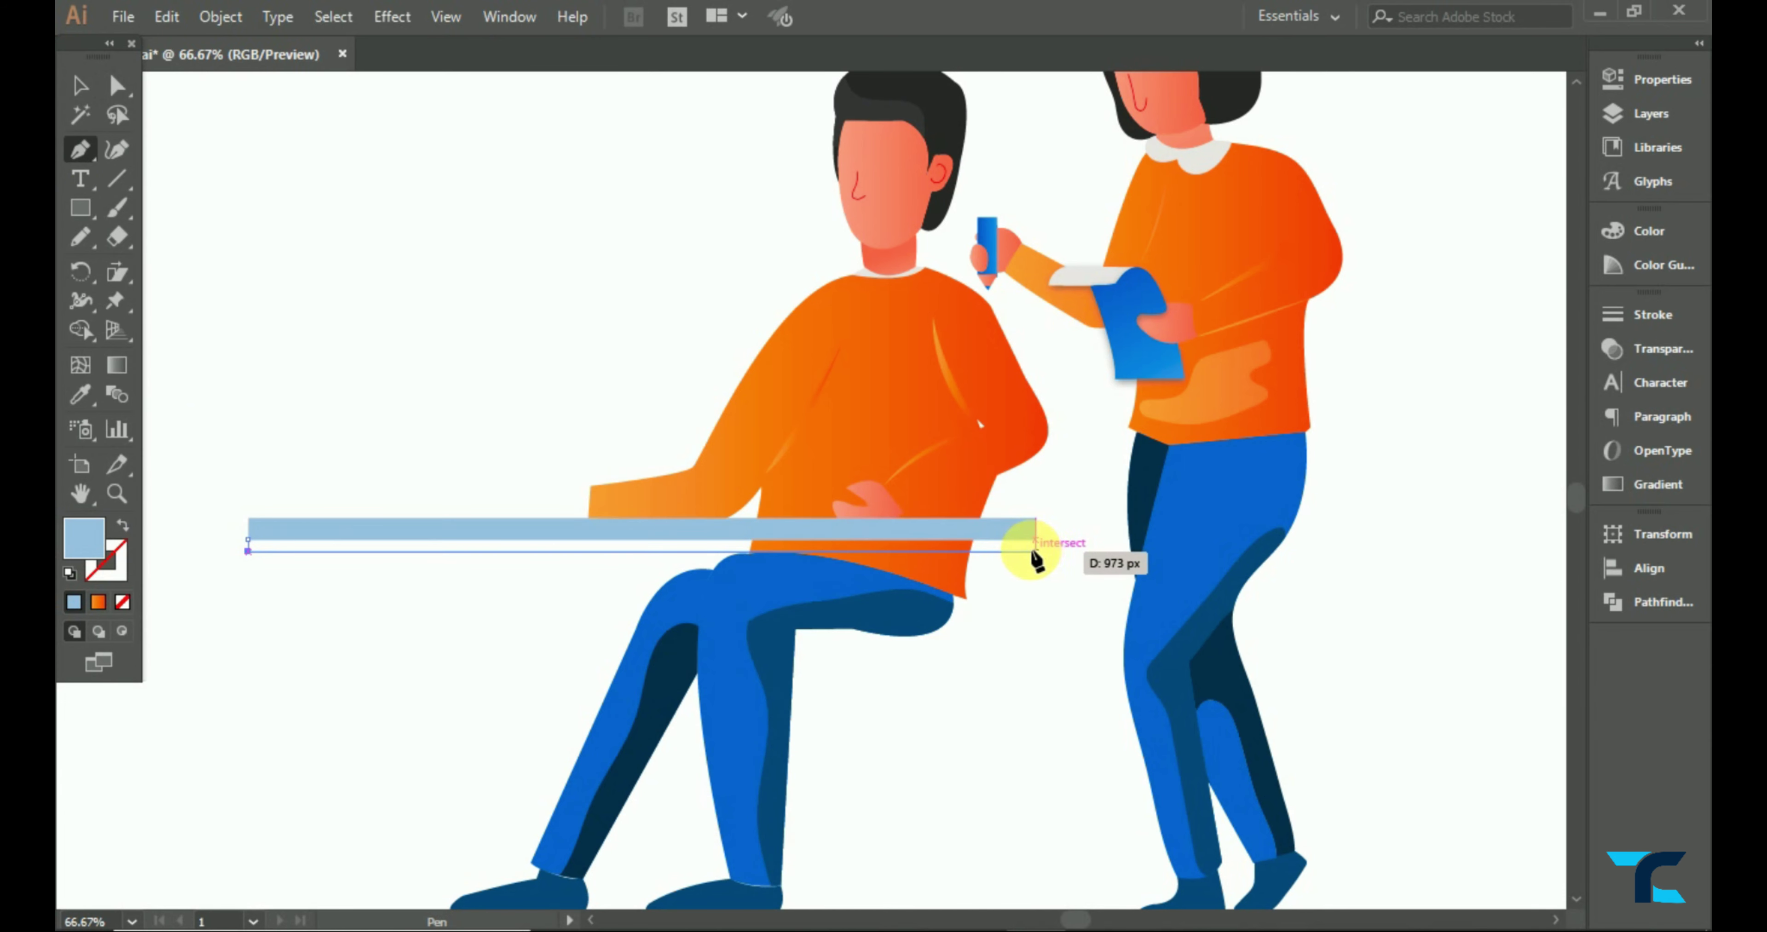
click(1034, 541)
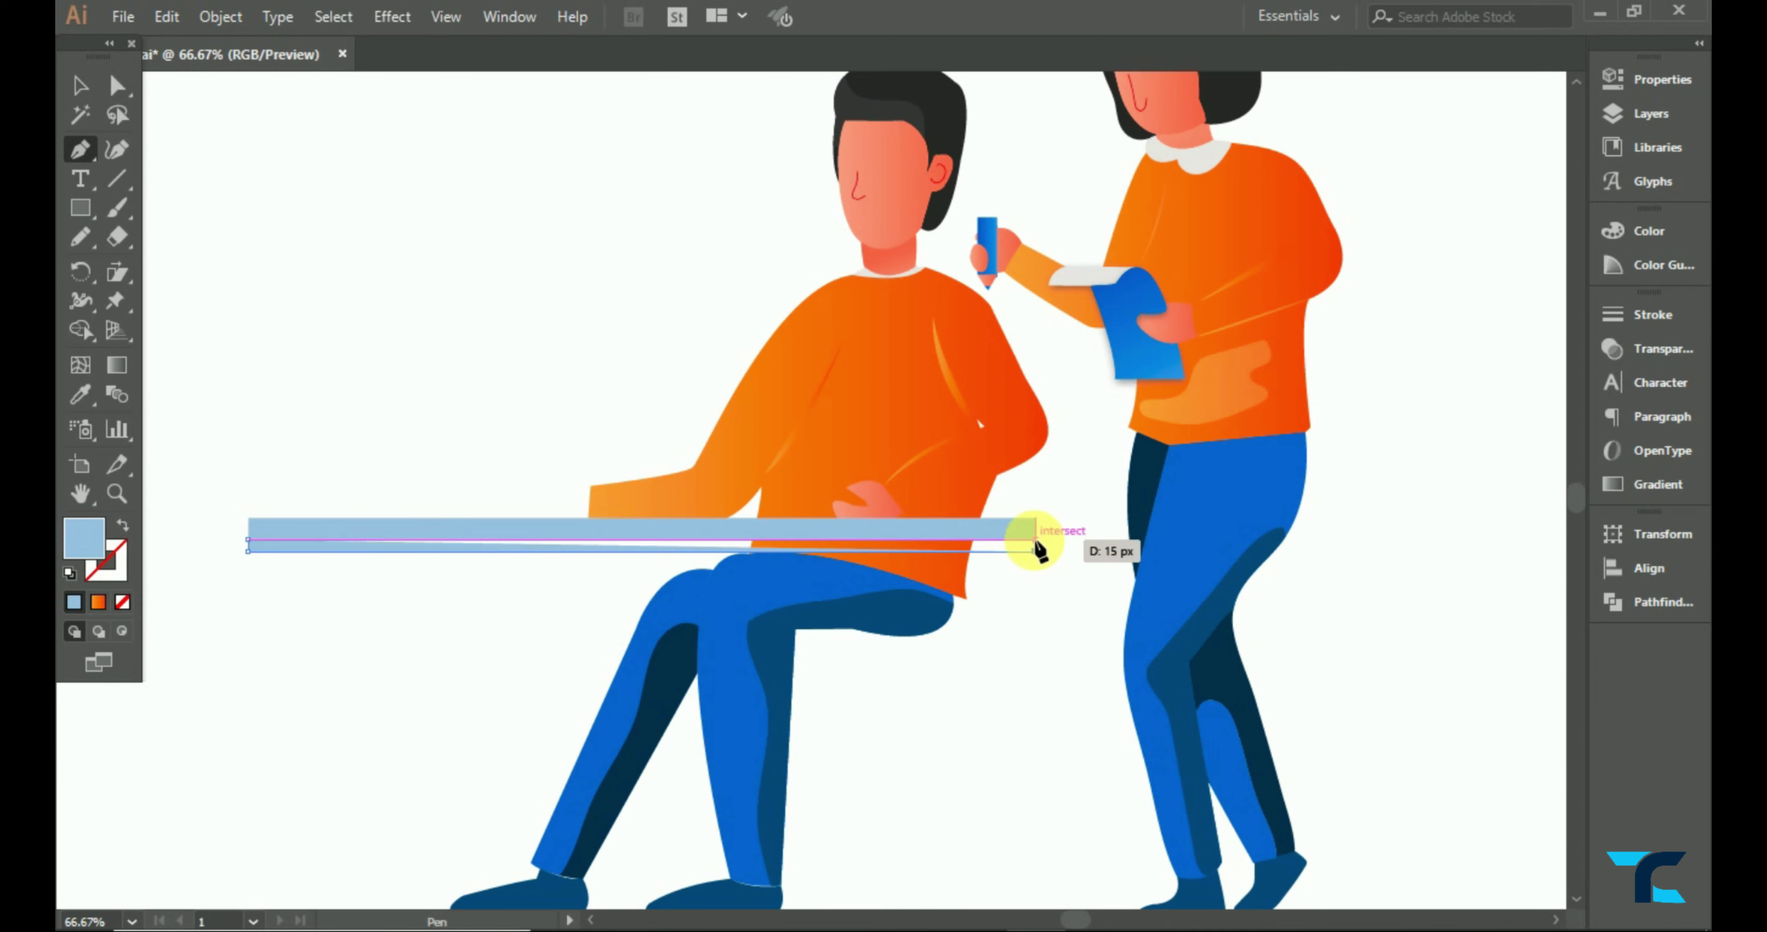
click(248, 545)
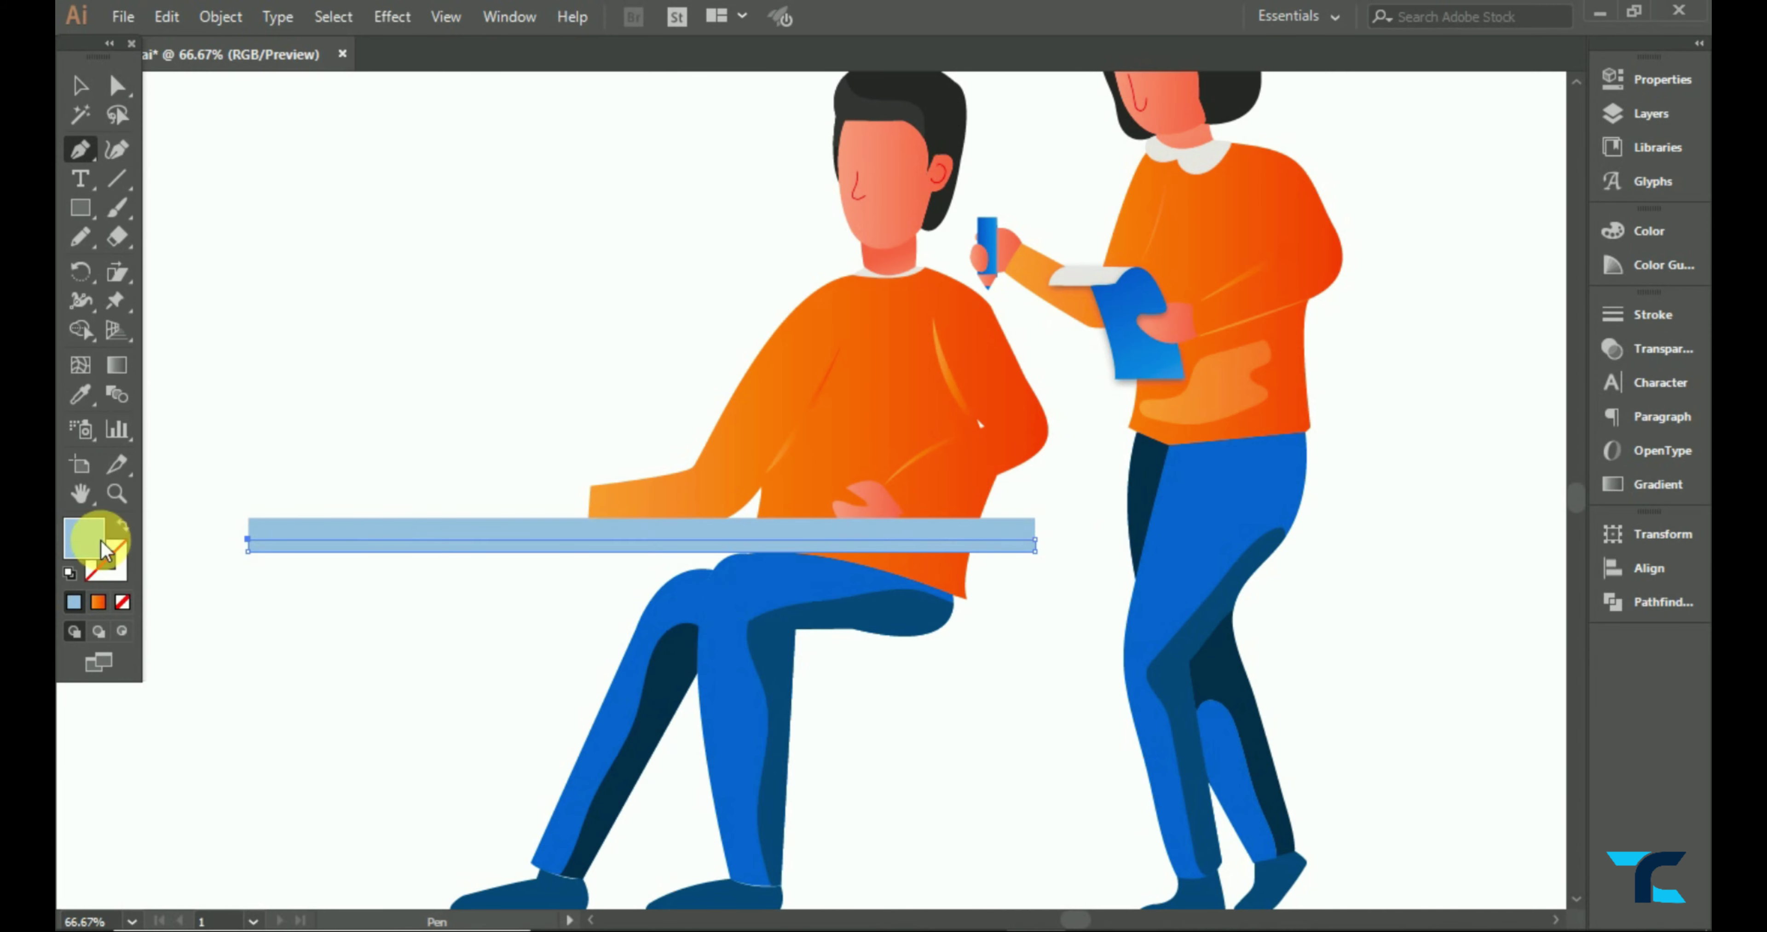
double_click(83, 540)
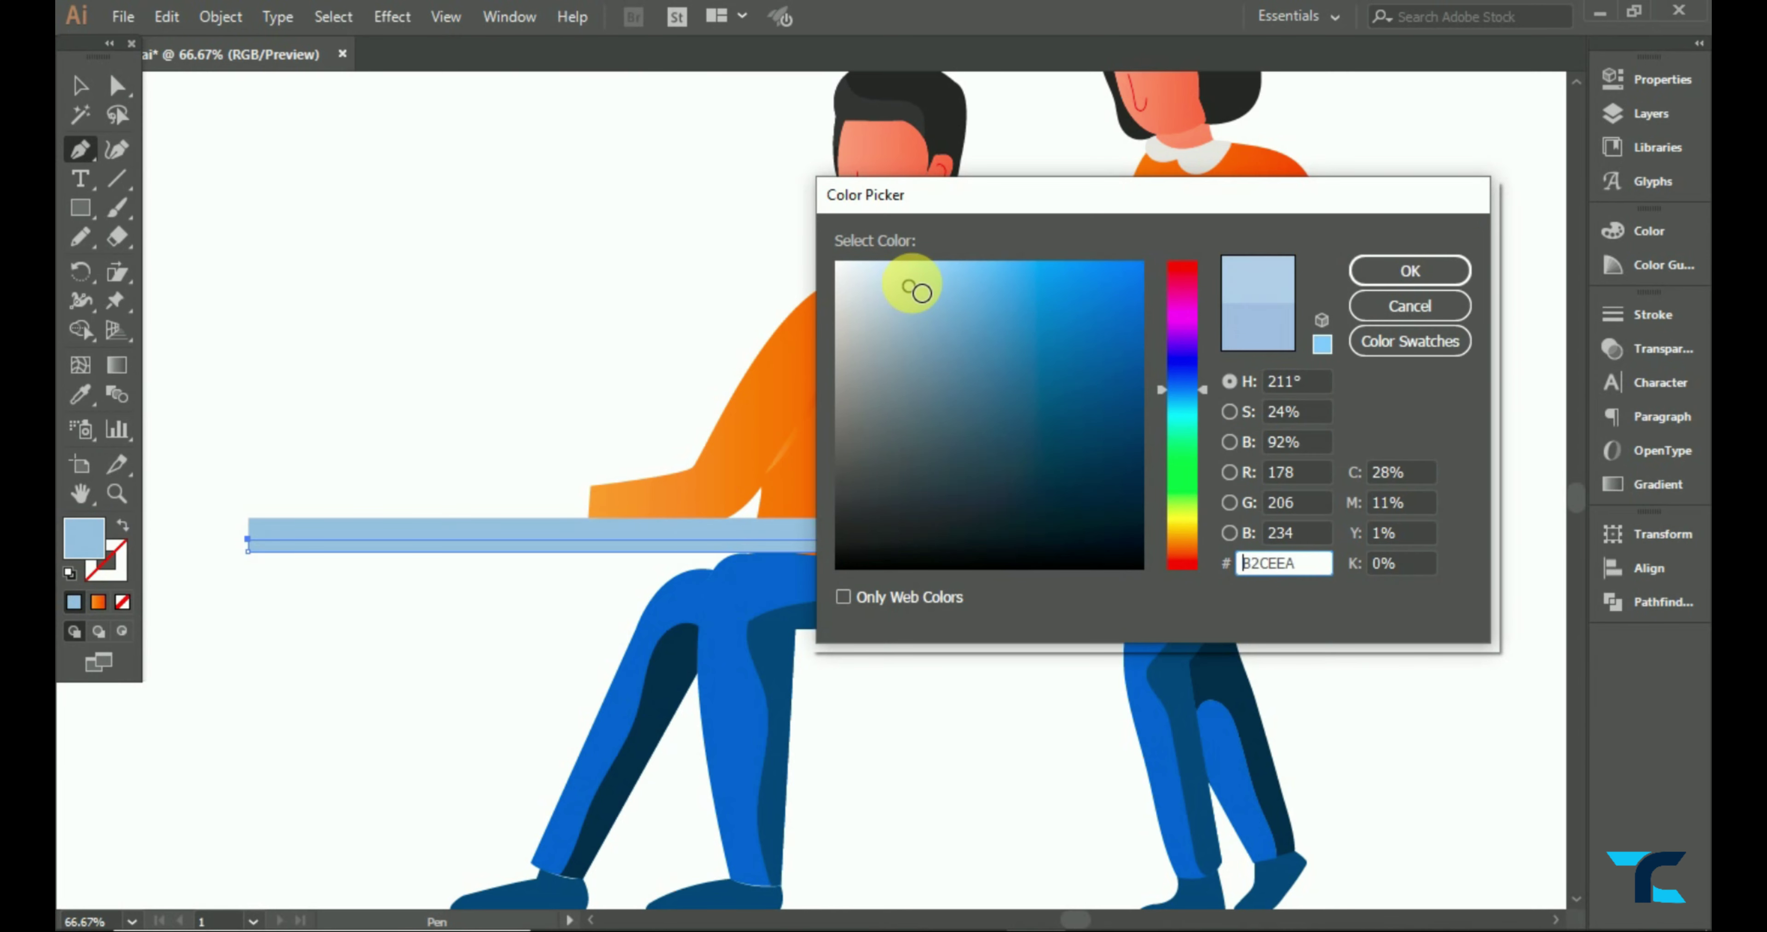
click(1409, 270)
click(80, 85)
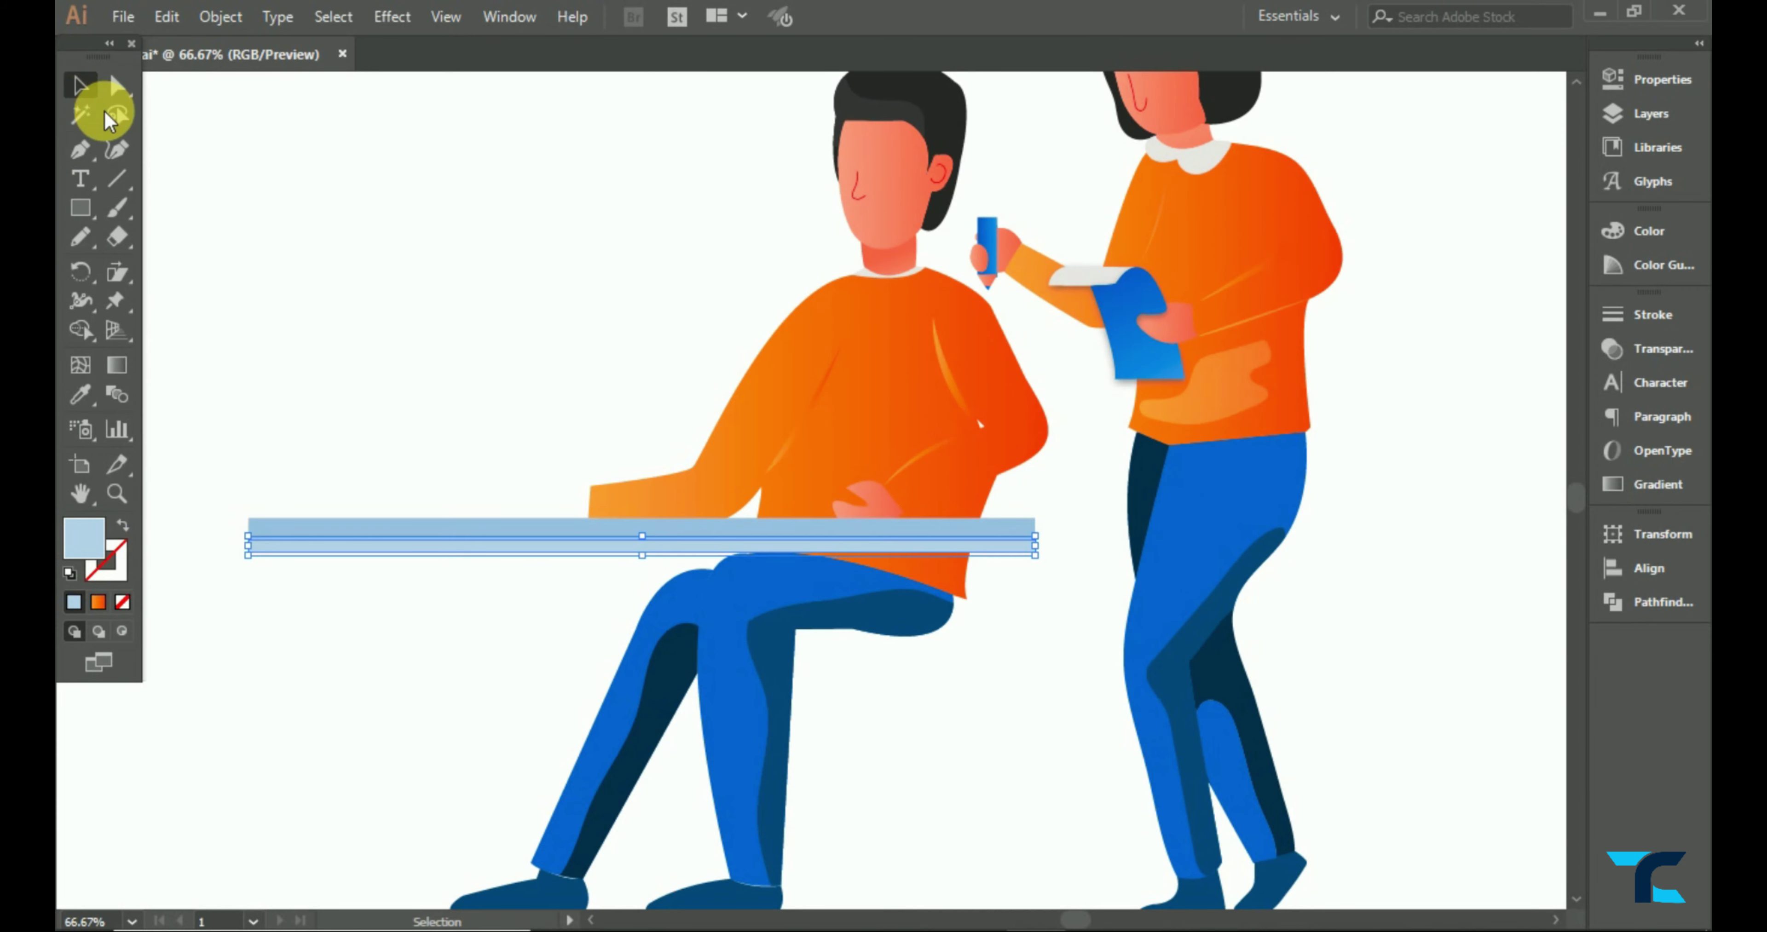
click(371, 296)
scroll(749, 689, down, 3)
- Pen-draw two slanted table legs under the desktop's left end
scroll(710, 696, down, 2)
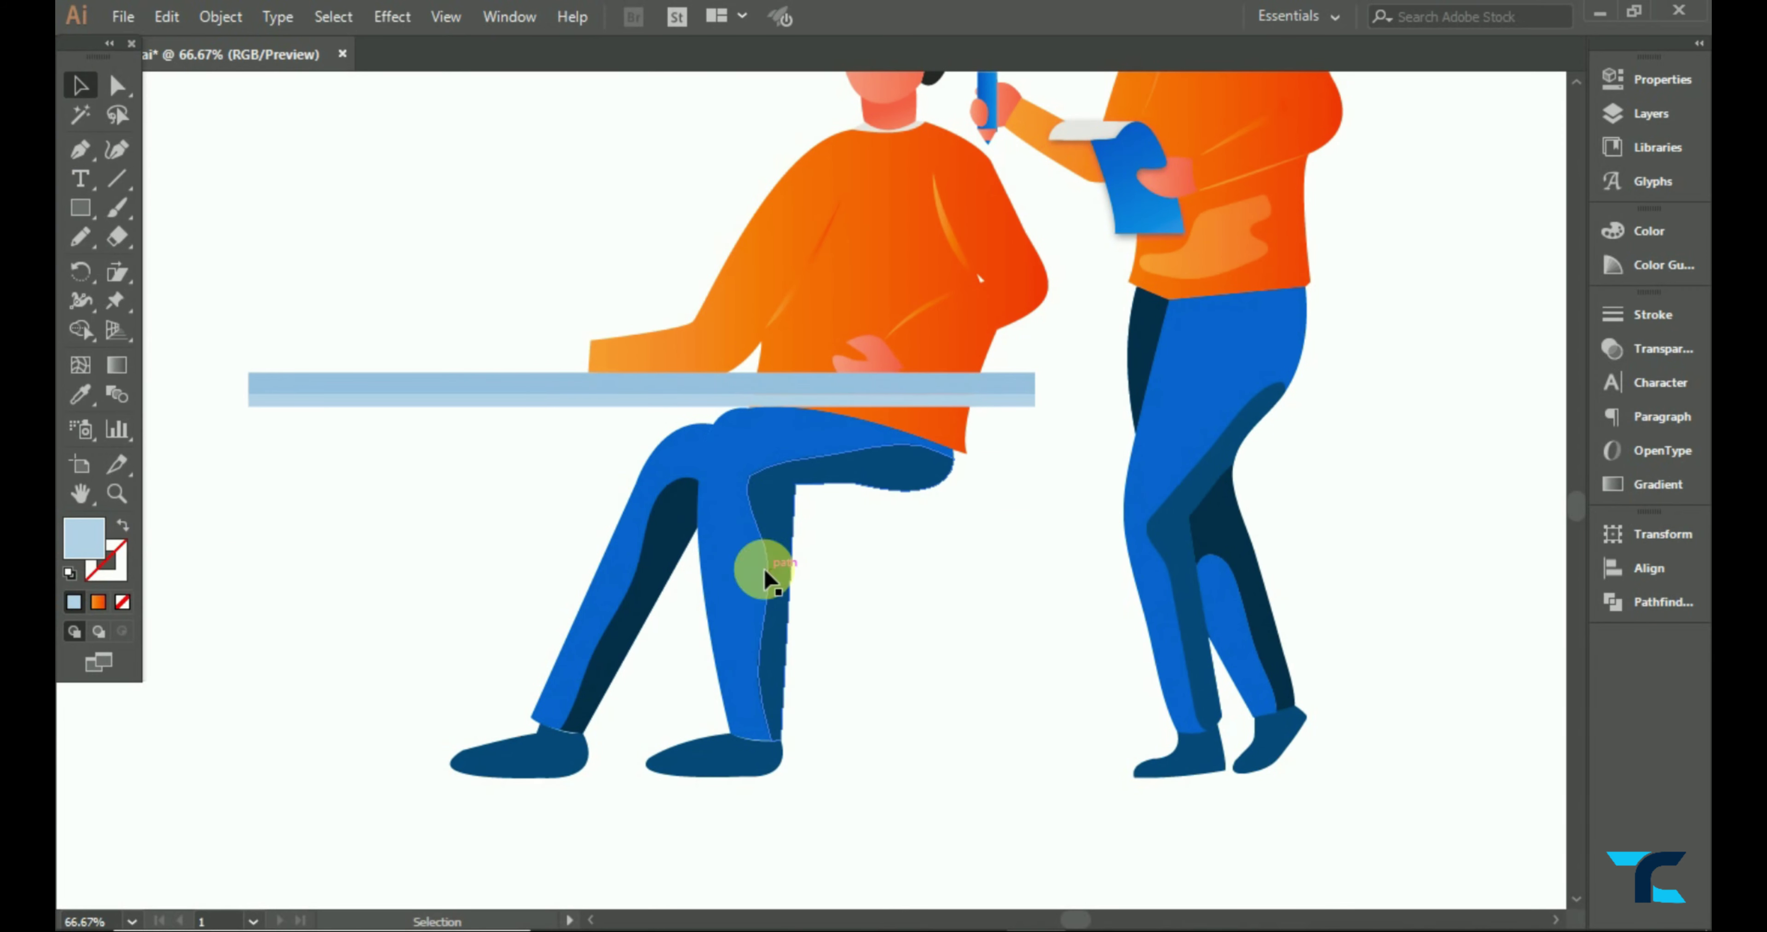
click(80, 156)
click(351, 406)
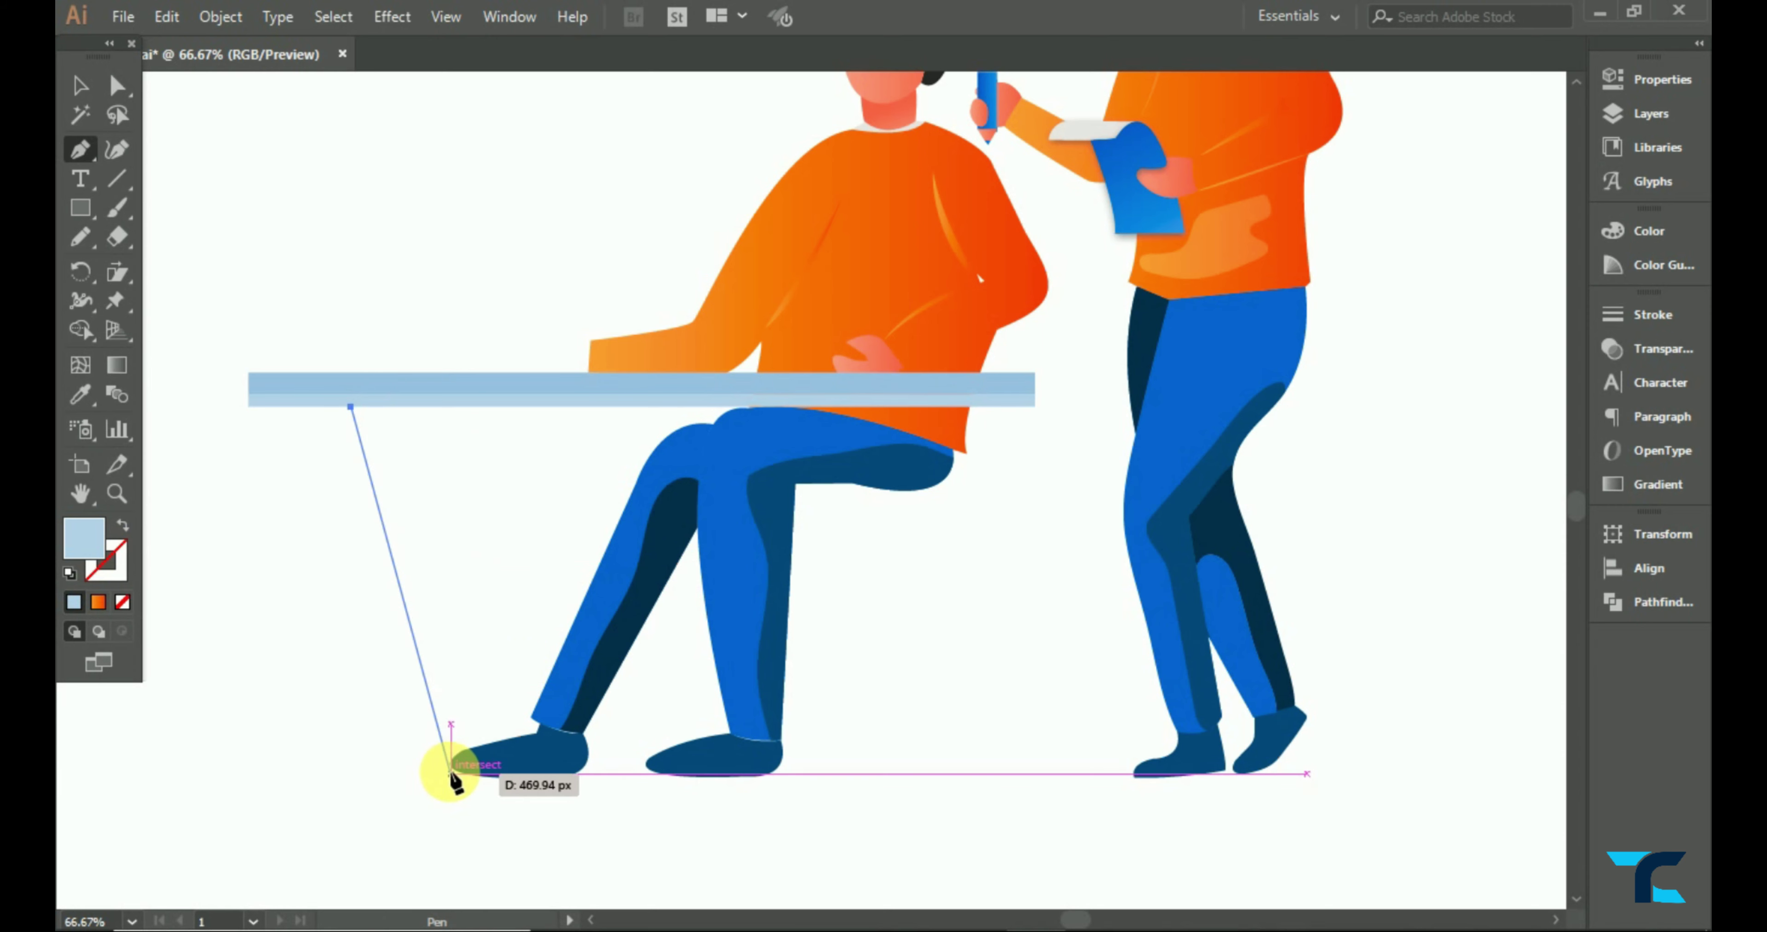
click(449, 773)
click(474, 777)
click(370, 409)
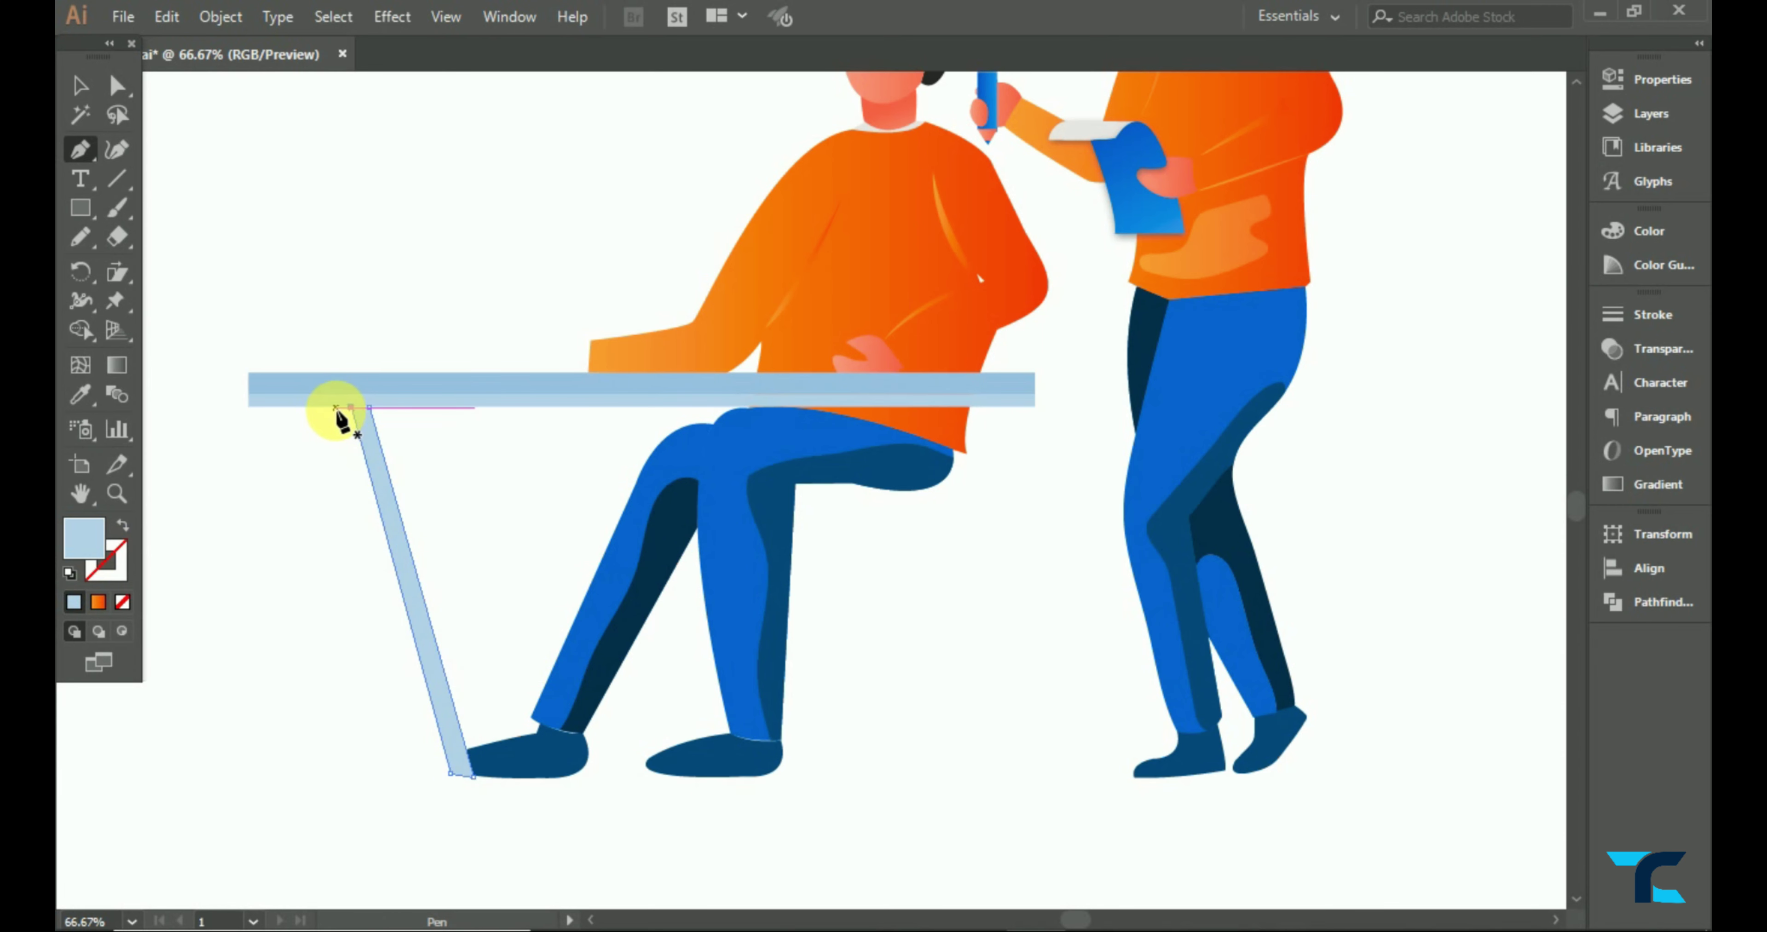
click(330, 408)
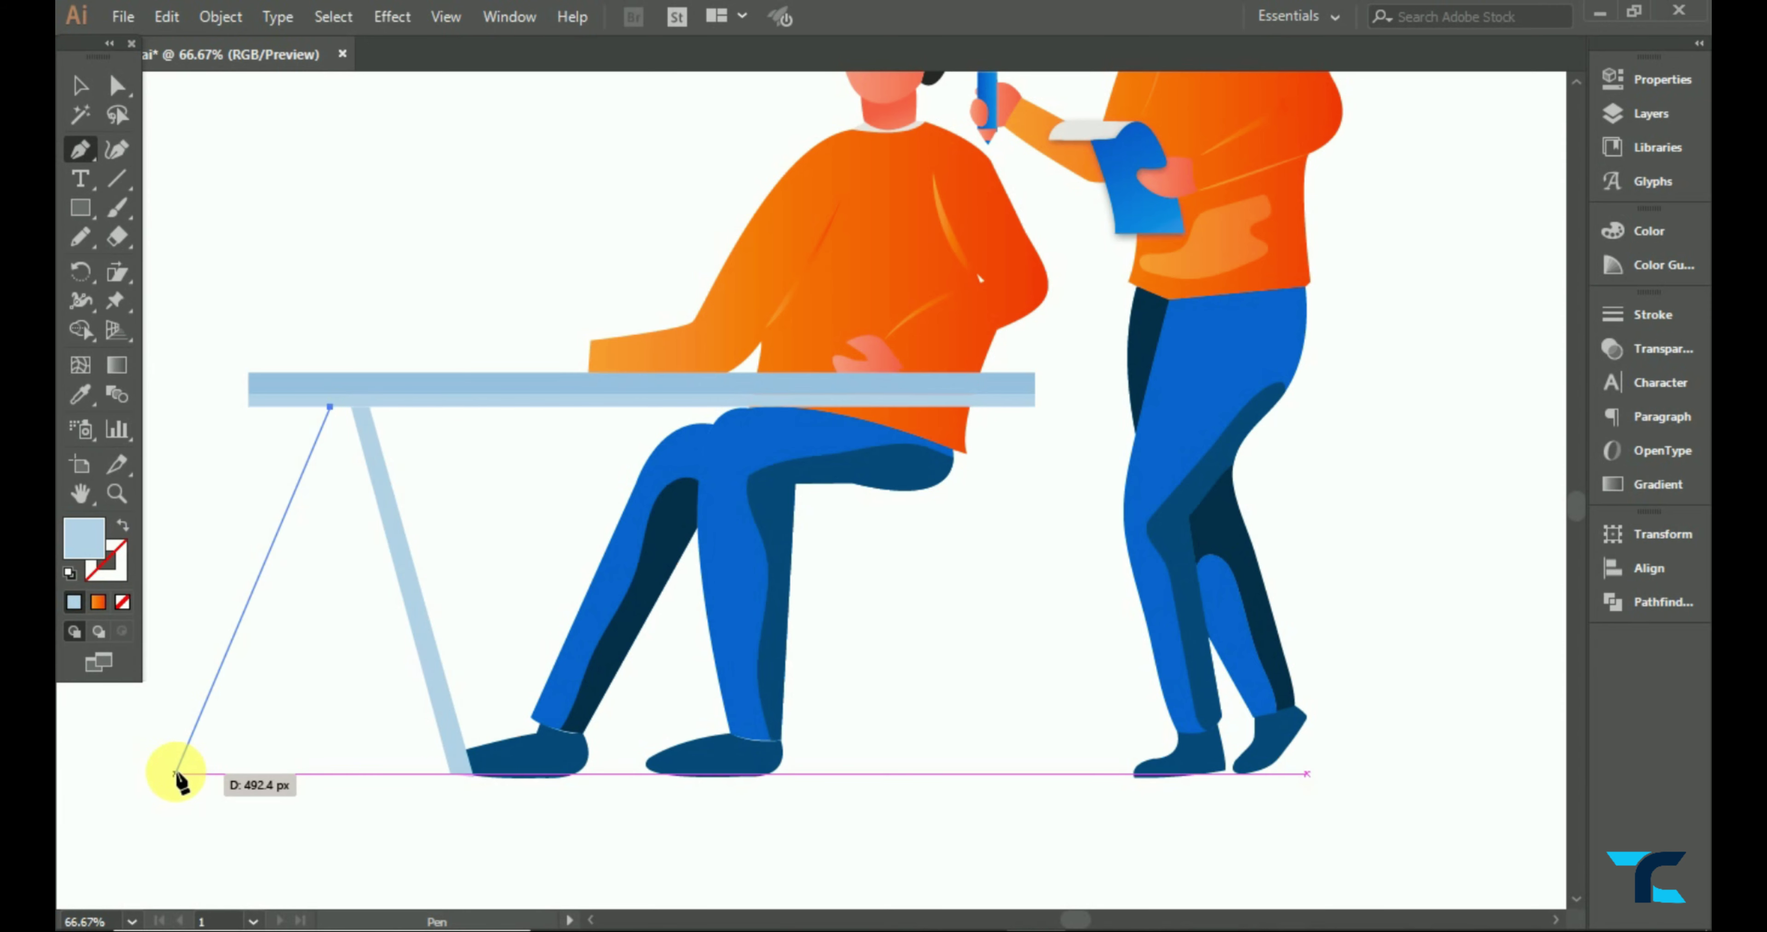
click(168, 773)
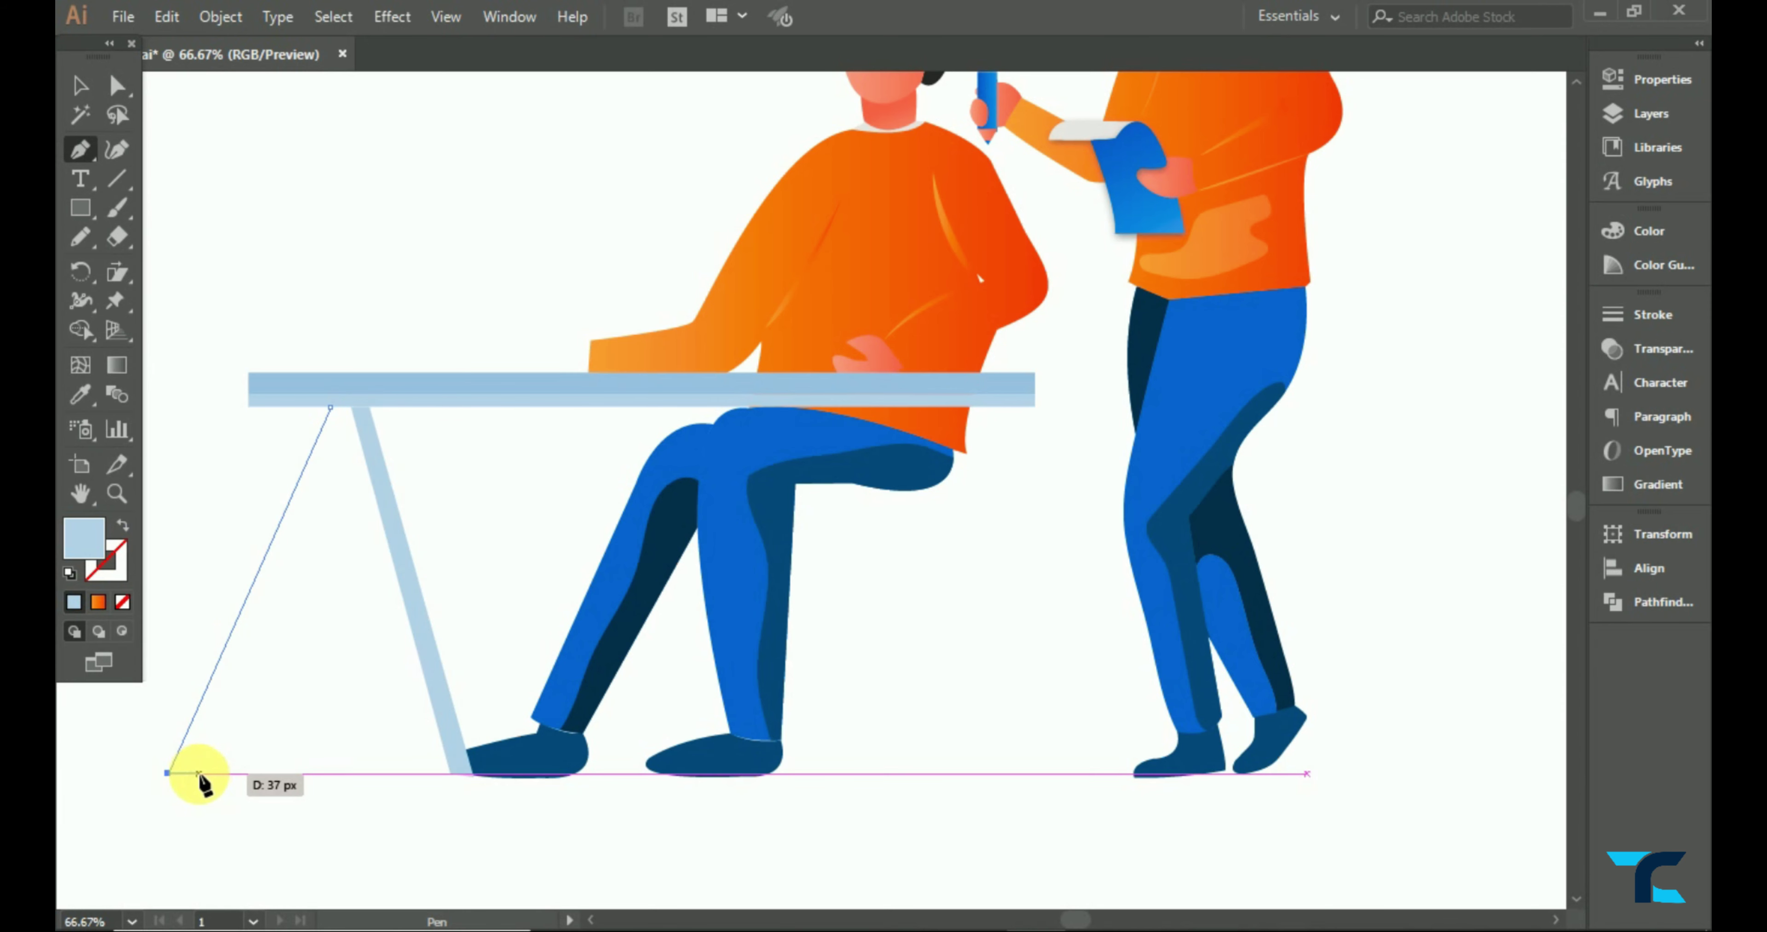
click(352, 409)
click(80, 86)
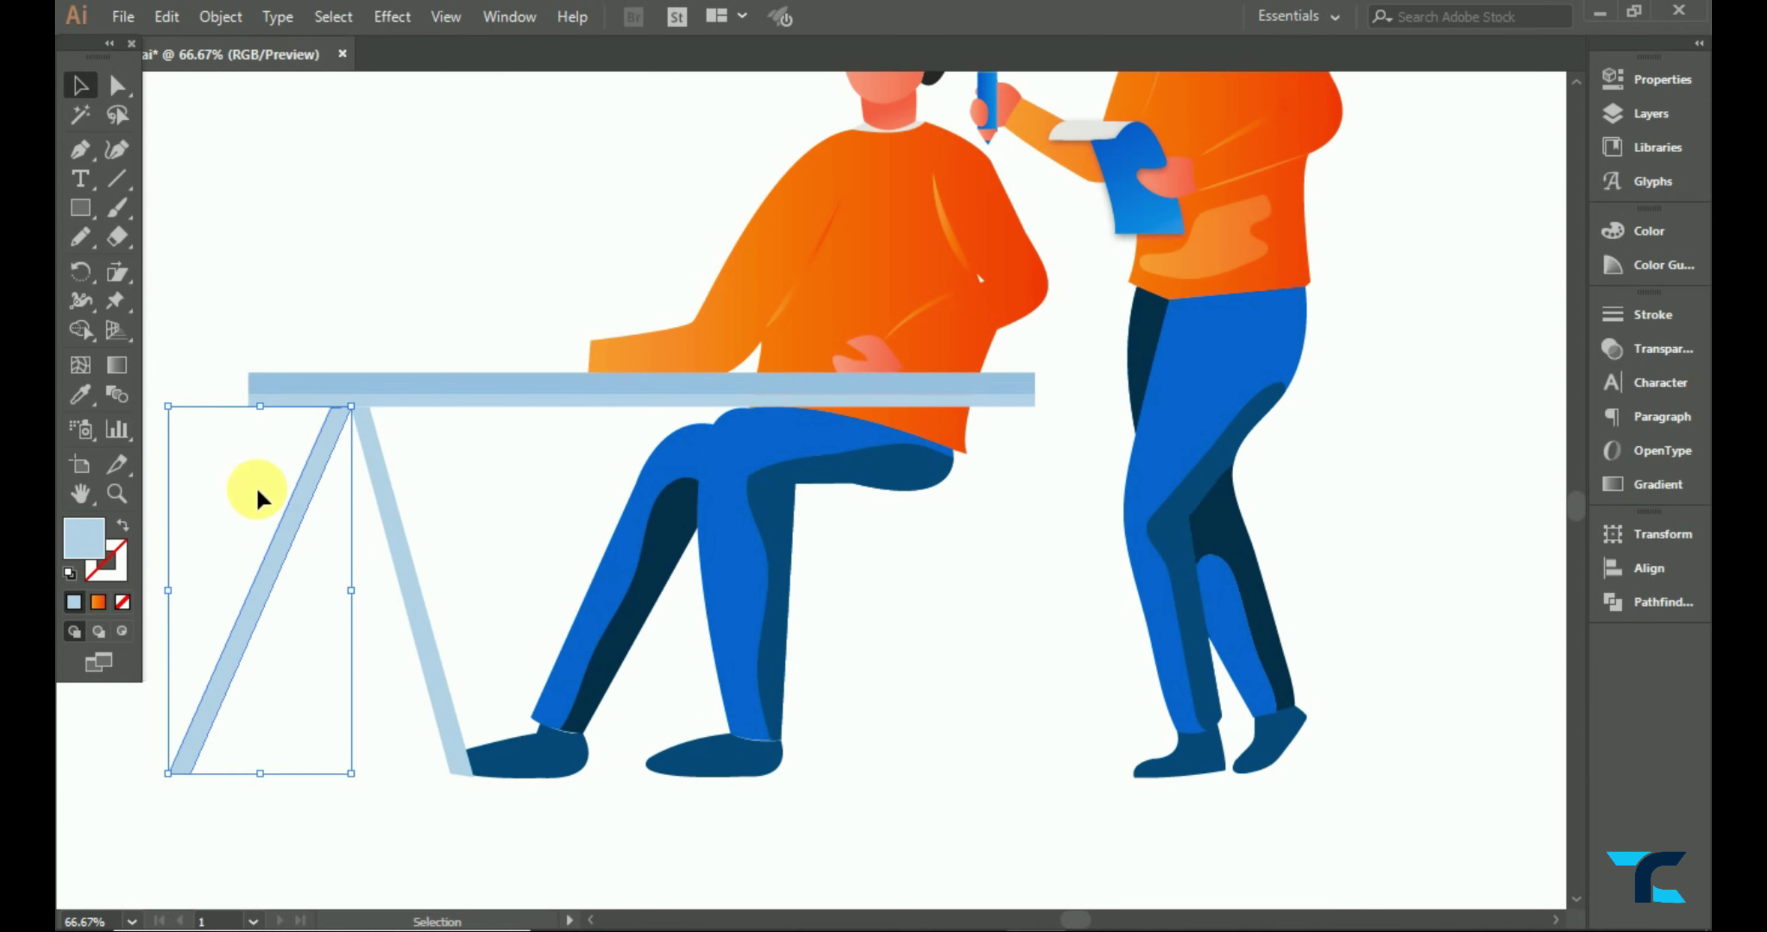
- Fill both left legs grey-blue via the Color Picker
click(346, 530)
drag(345, 530, 343, 533)
double_click(82, 538)
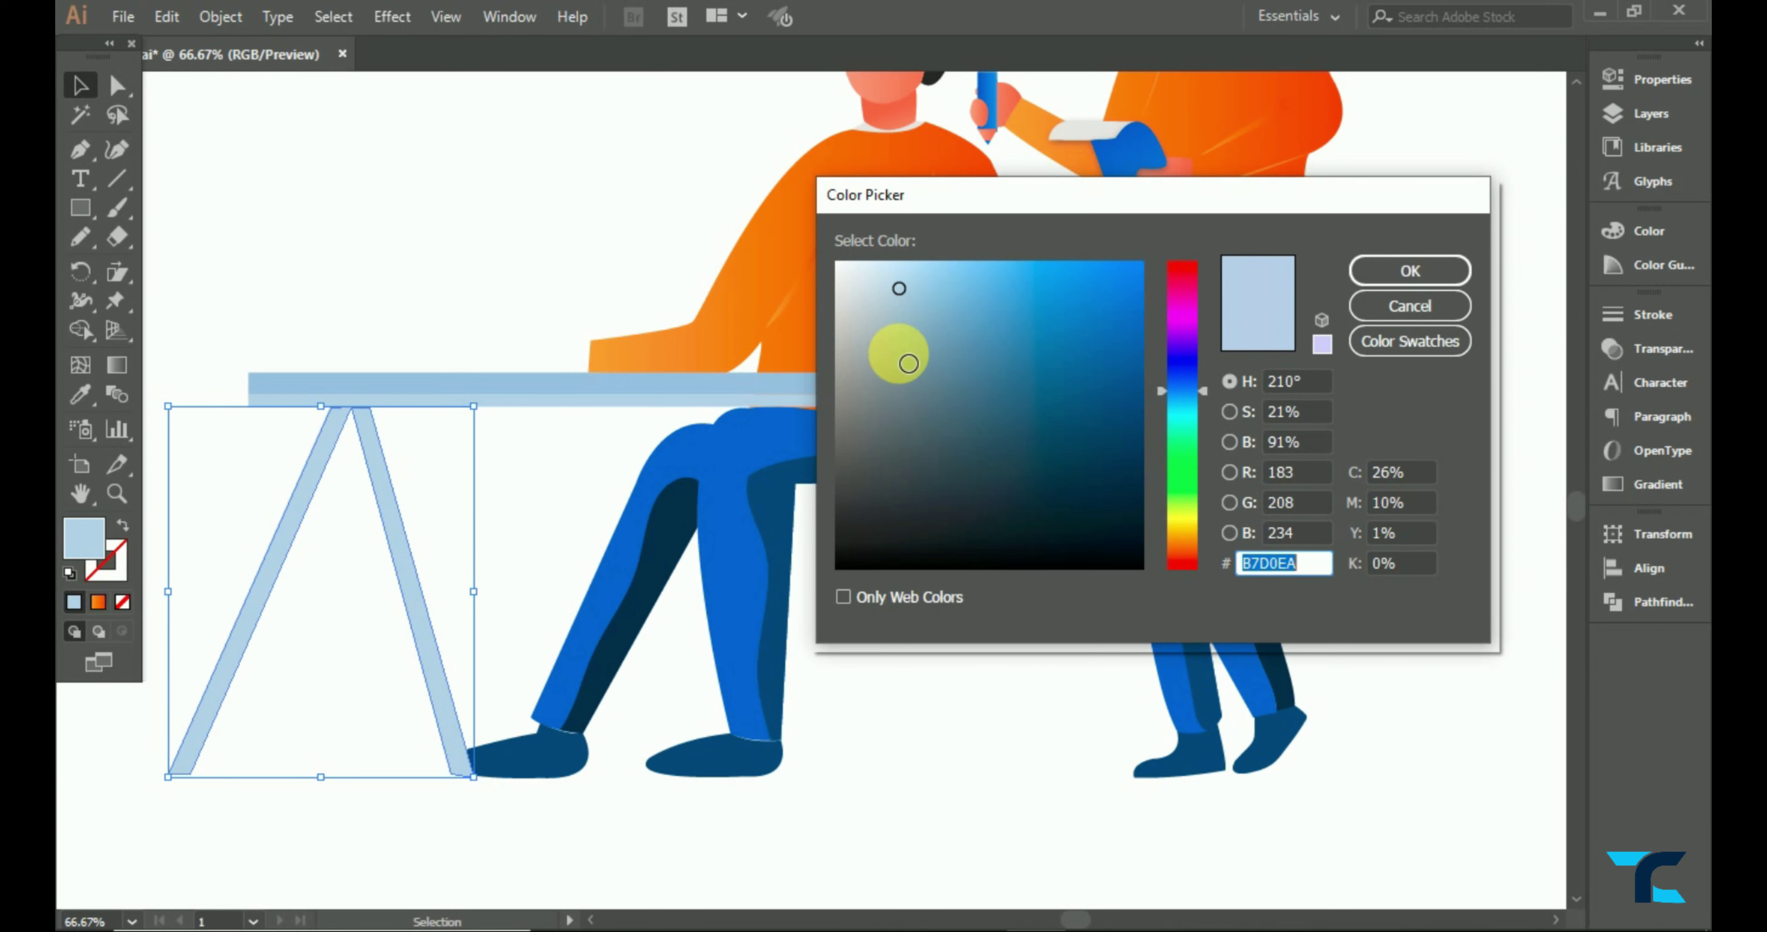
click(909, 364)
click(1392, 270)
click(462, 174)
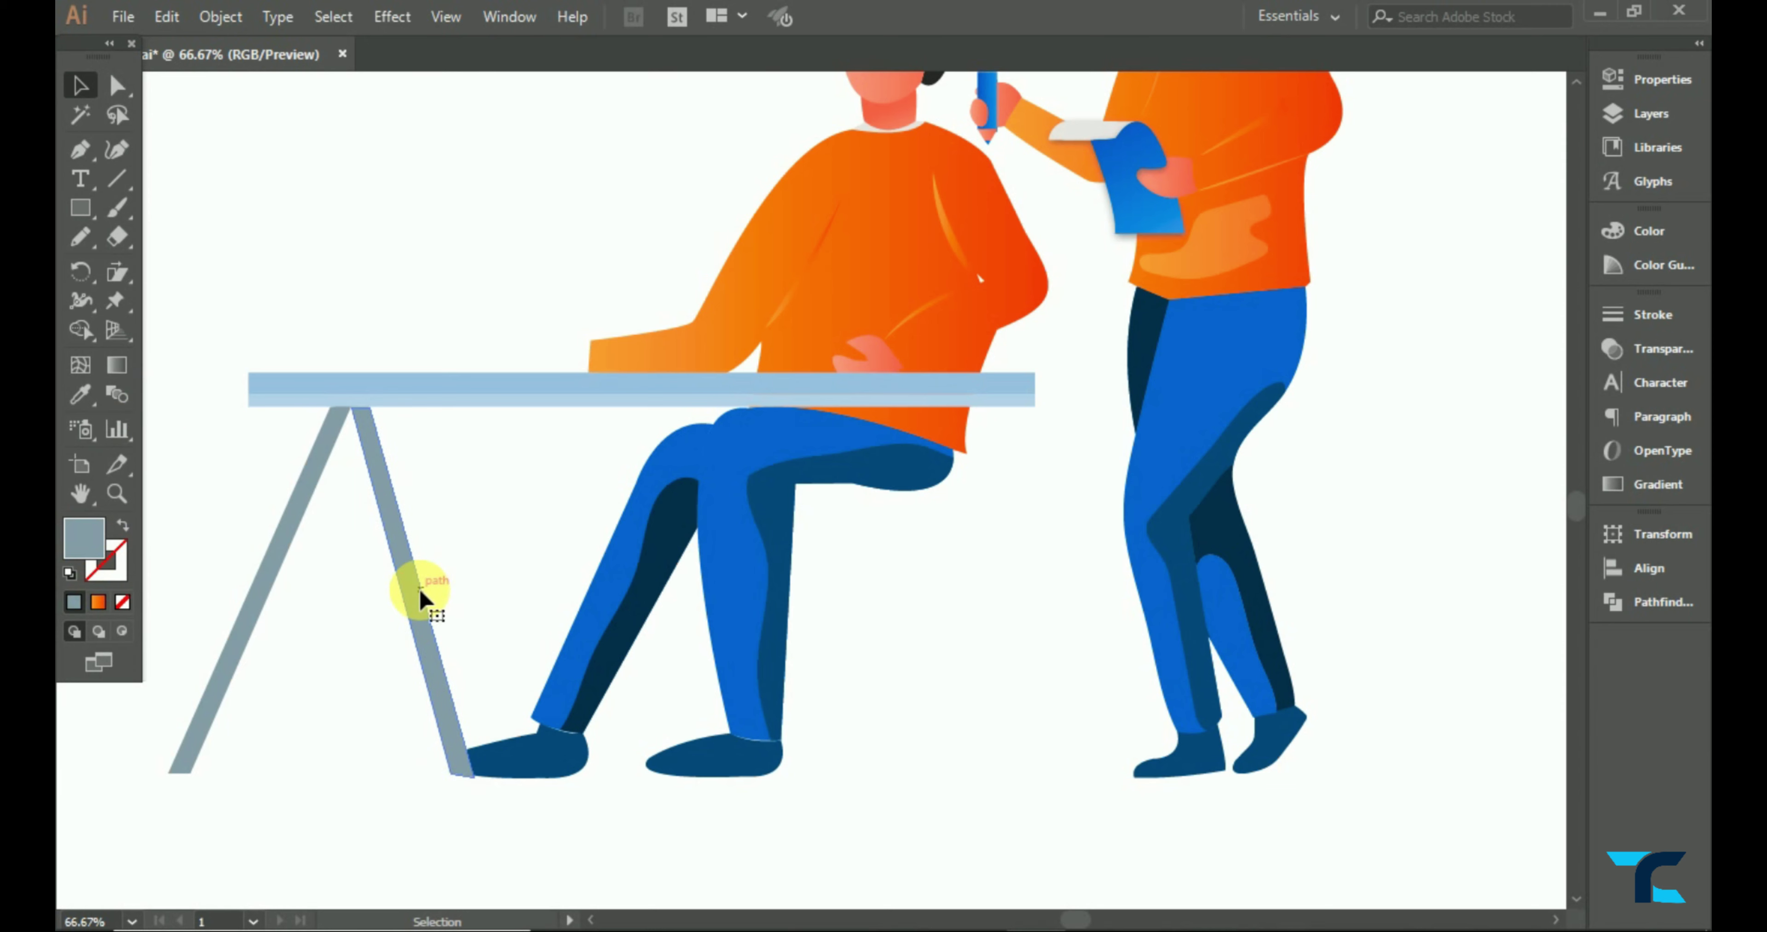
- Nudge the two left legs to the right and save the document
drag(414, 591, 453, 598)
mouse_move(275, 592)
mouse_down()
mouse_move(335, 599)
mouse_move(291, 634)
mouse_up()
key(ctrl+s)
click(869, 721)
click(330, 572)
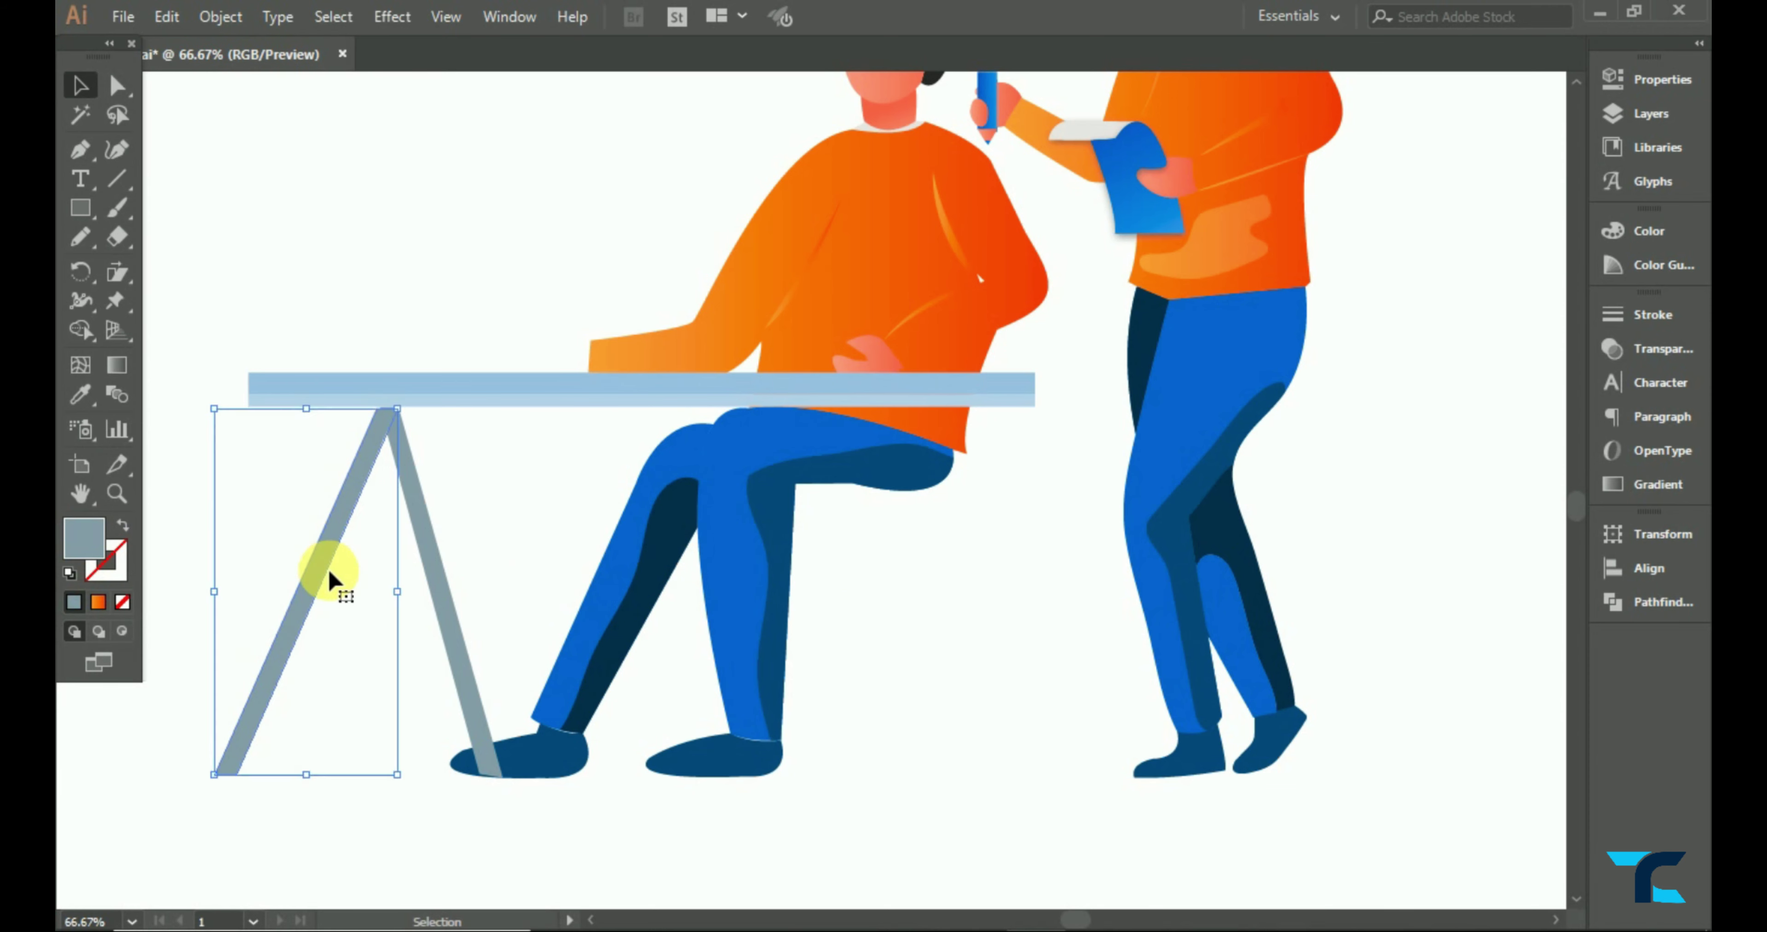
click(912, 673)
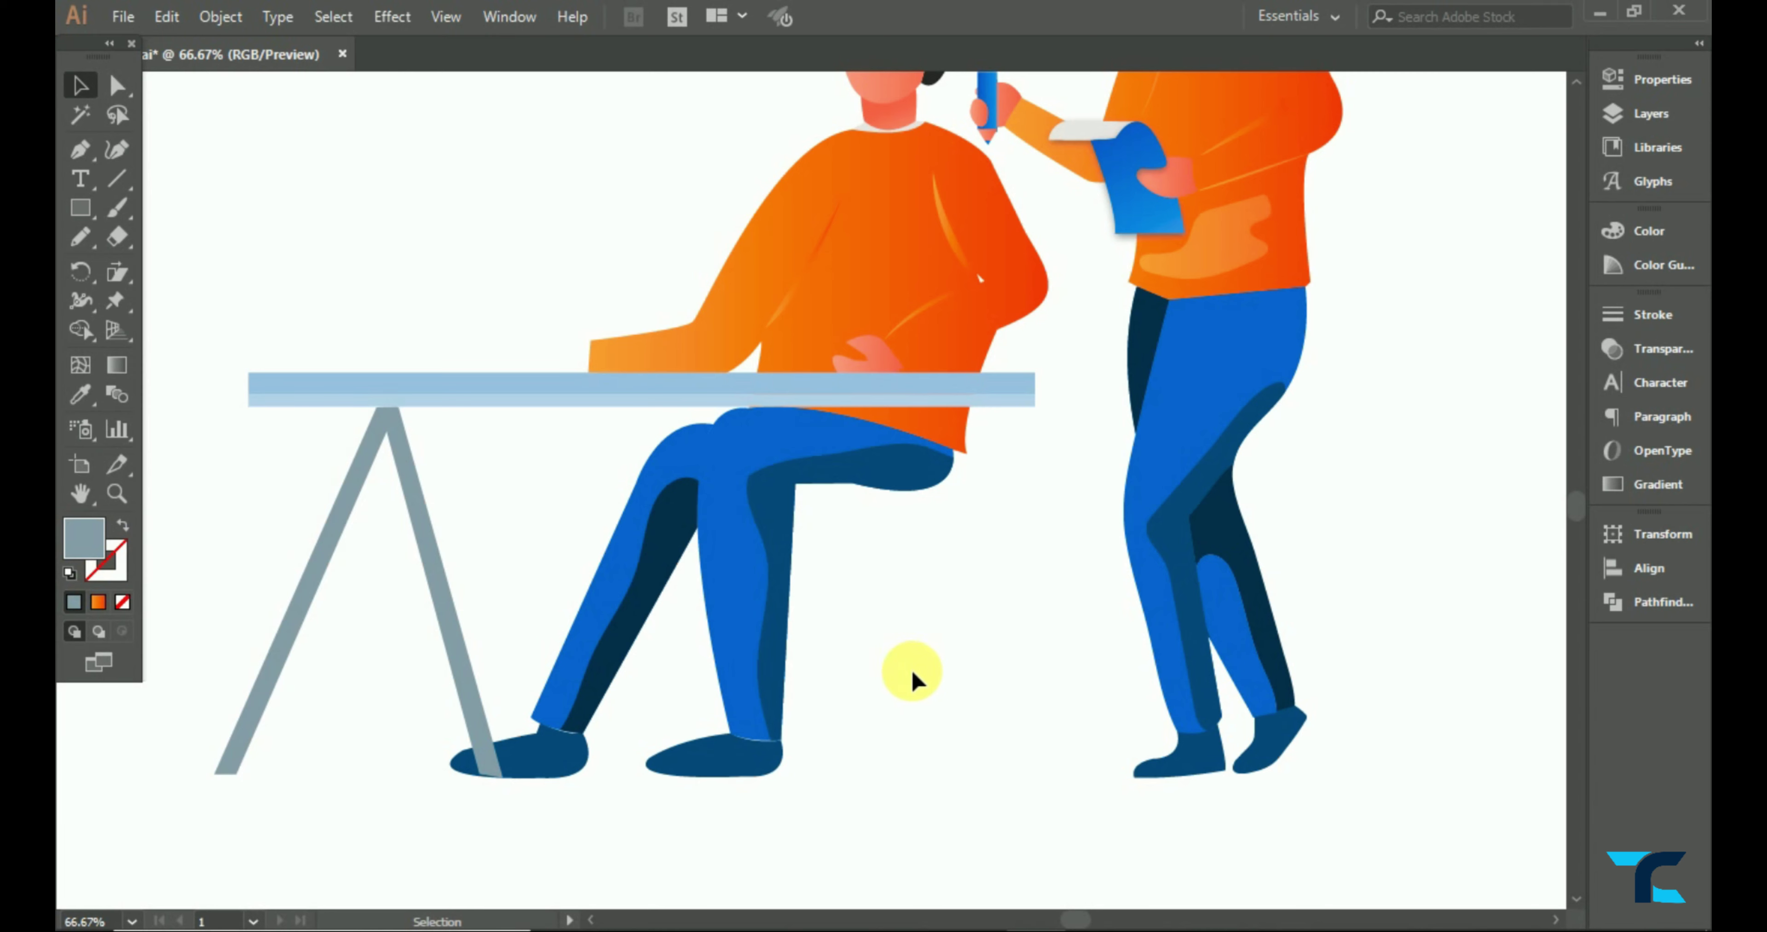
- Pen-draw two slanted legs under the tabletop's right end
click(76, 159)
click(970, 409)
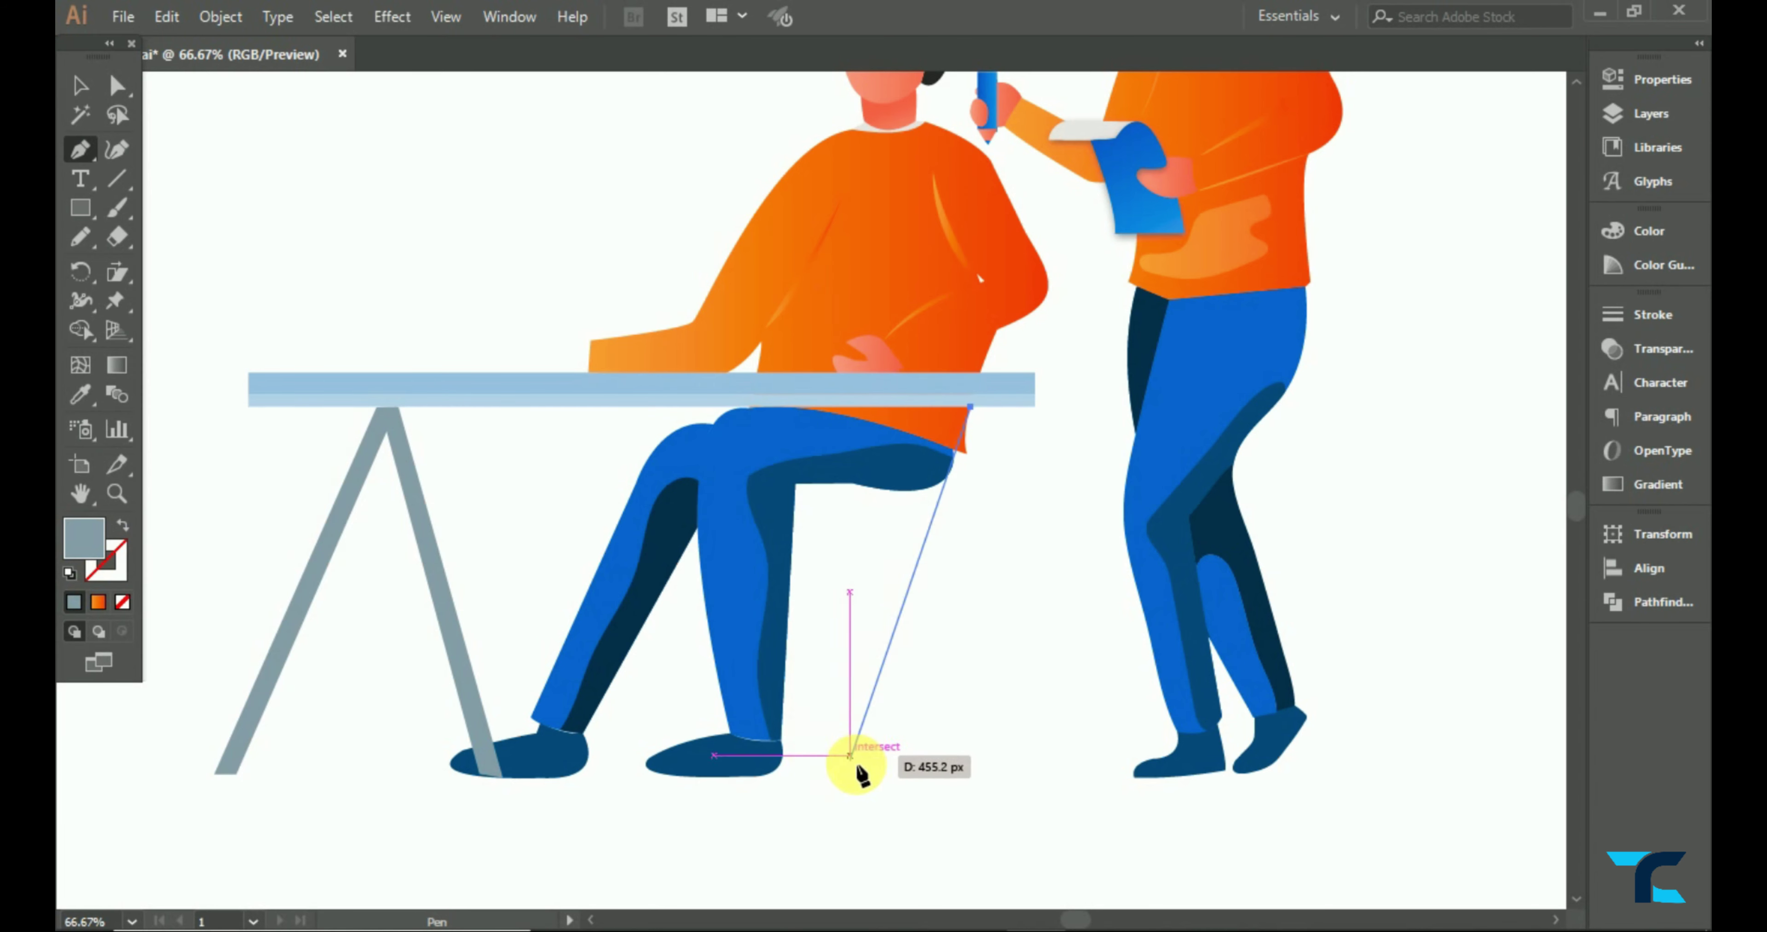
click(849, 764)
click(878, 764)
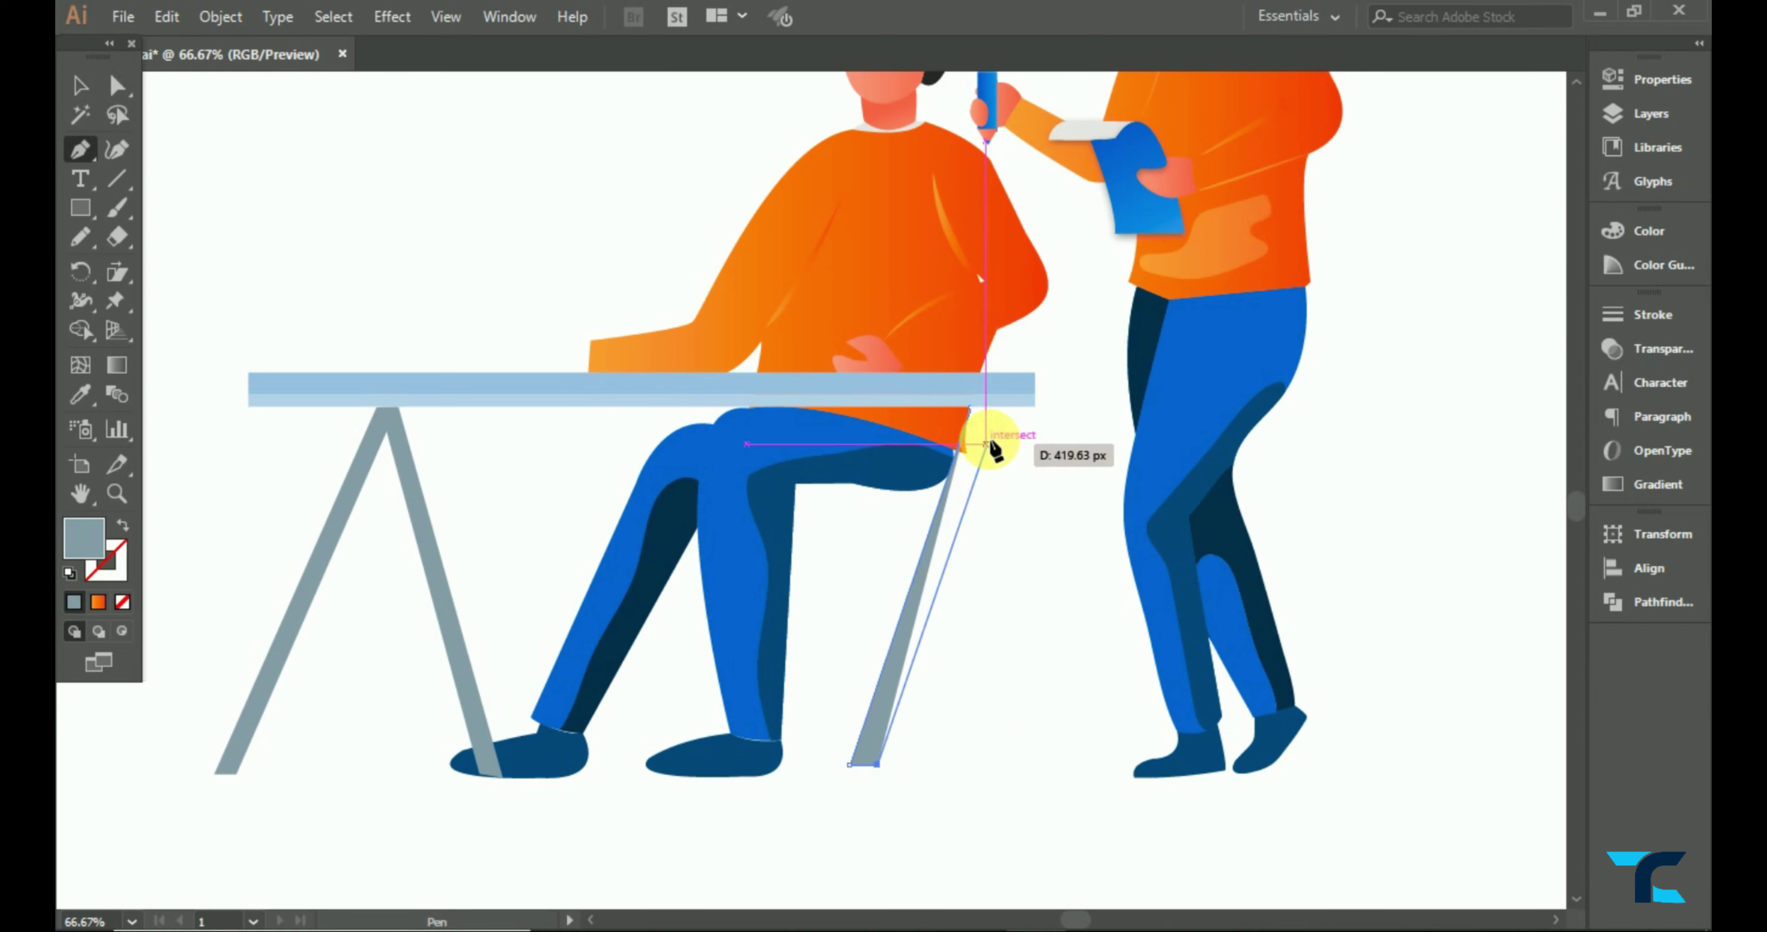
click(989, 407)
click(79, 86)
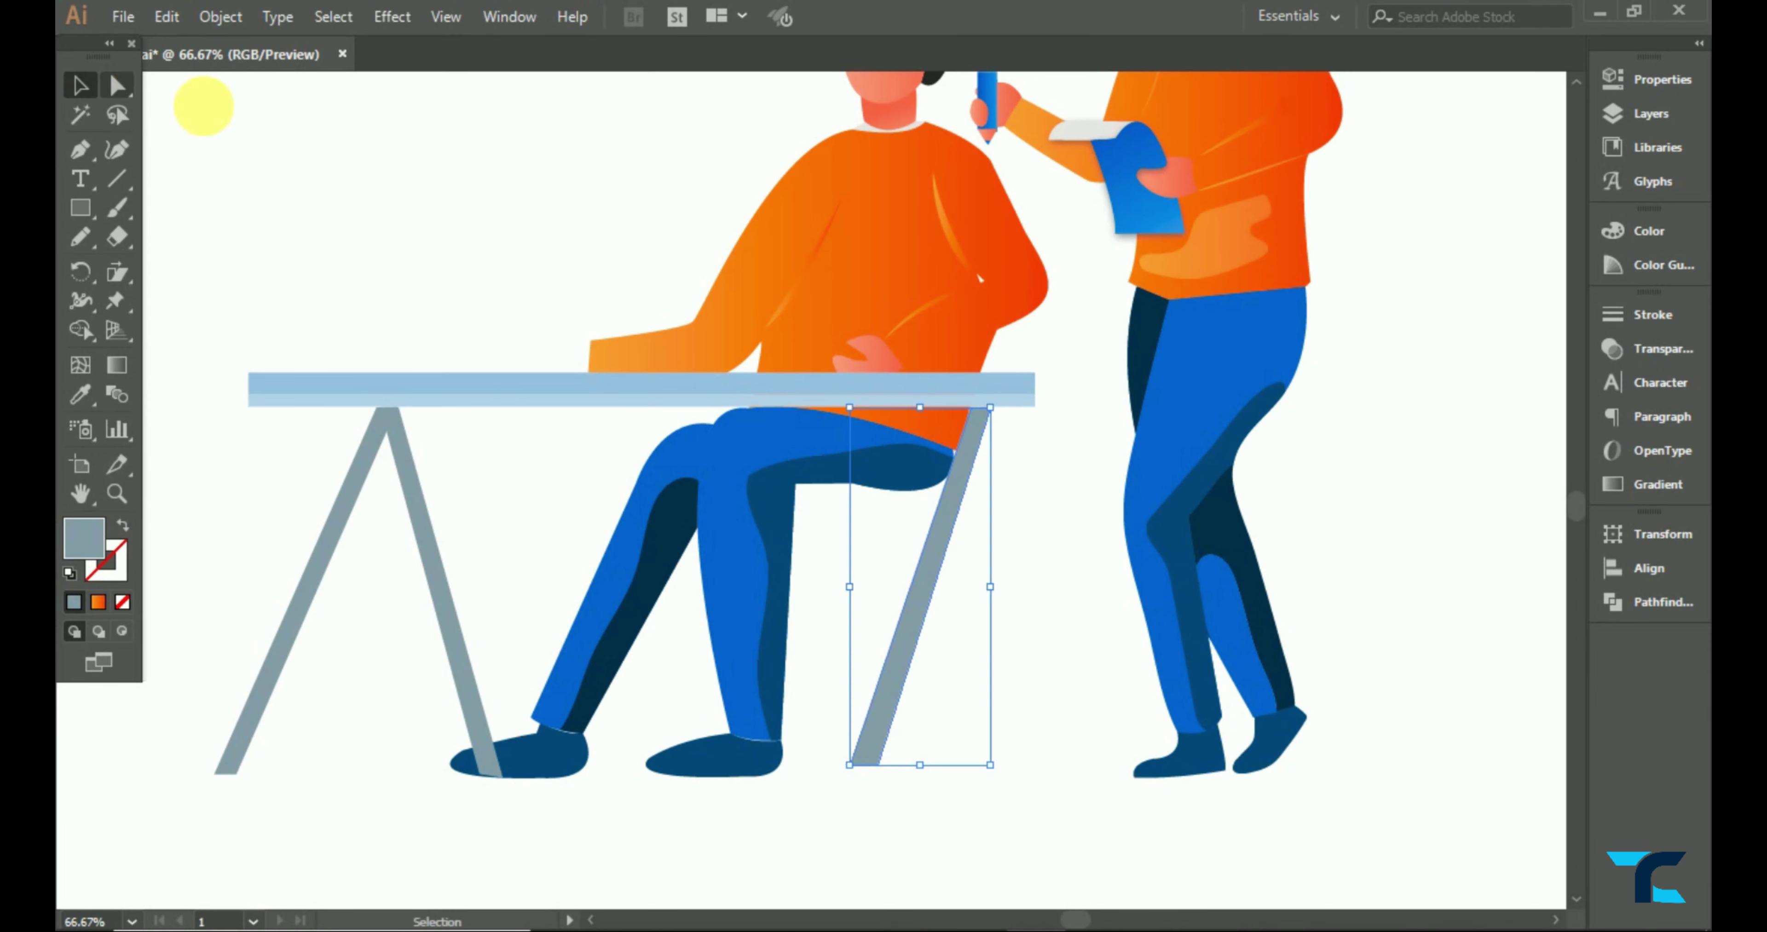
click(253, 144)
click(79, 149)
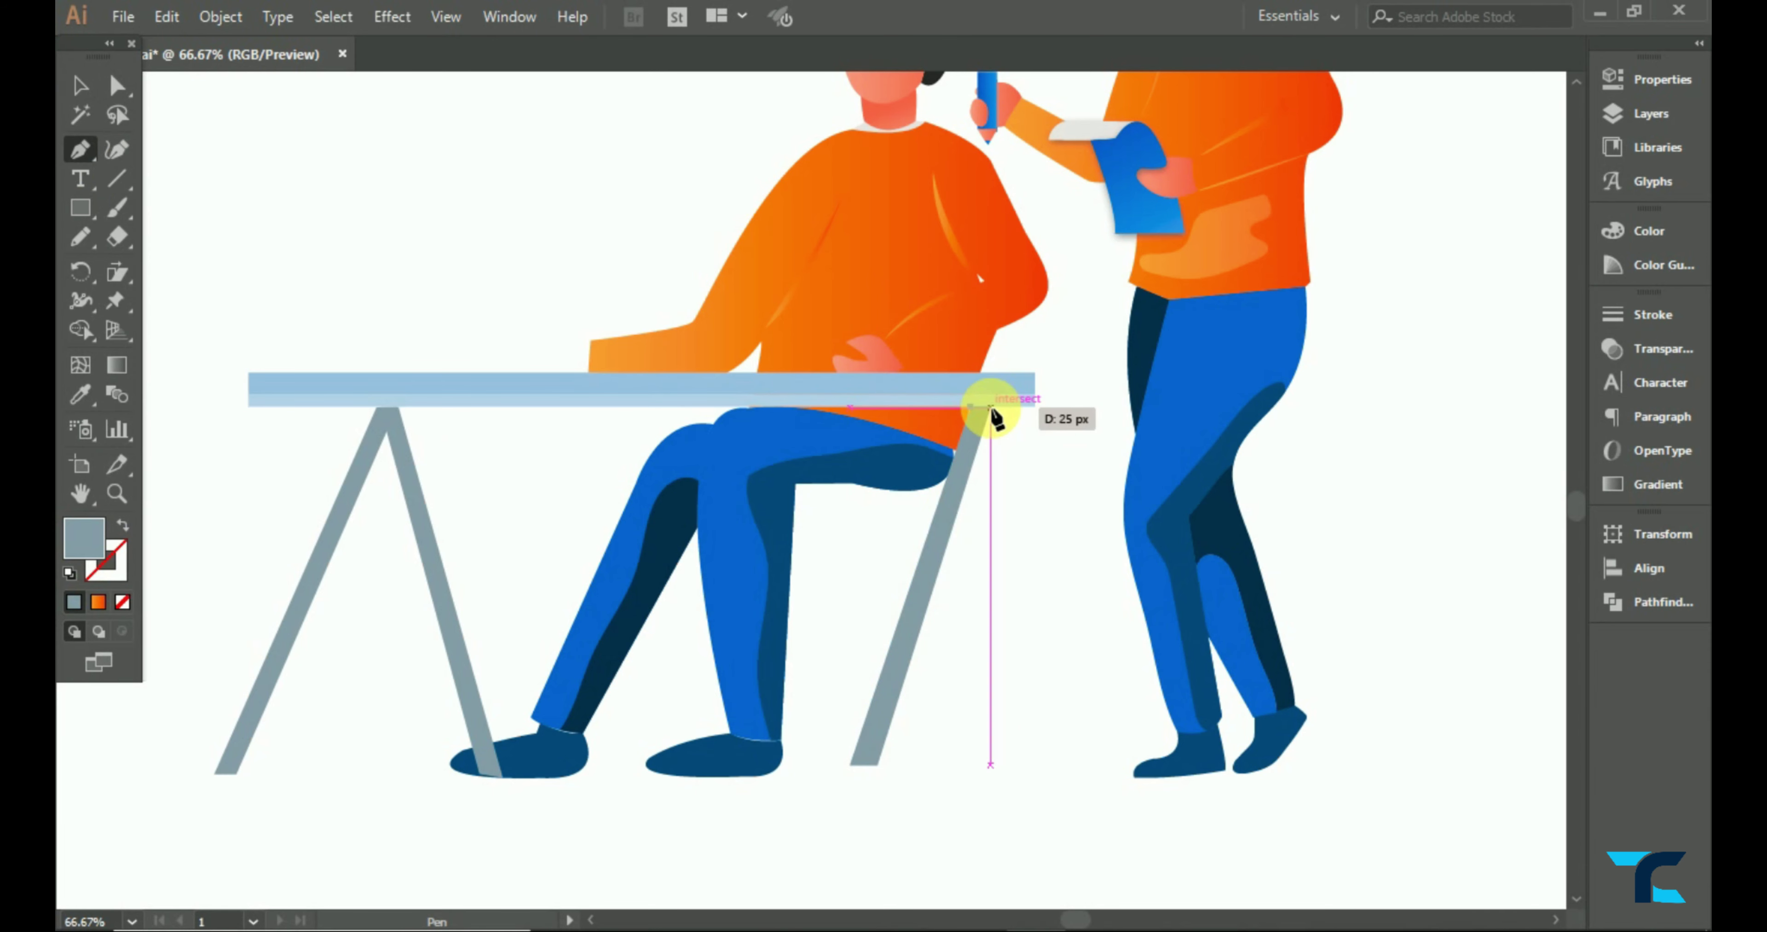
click(990, 409)
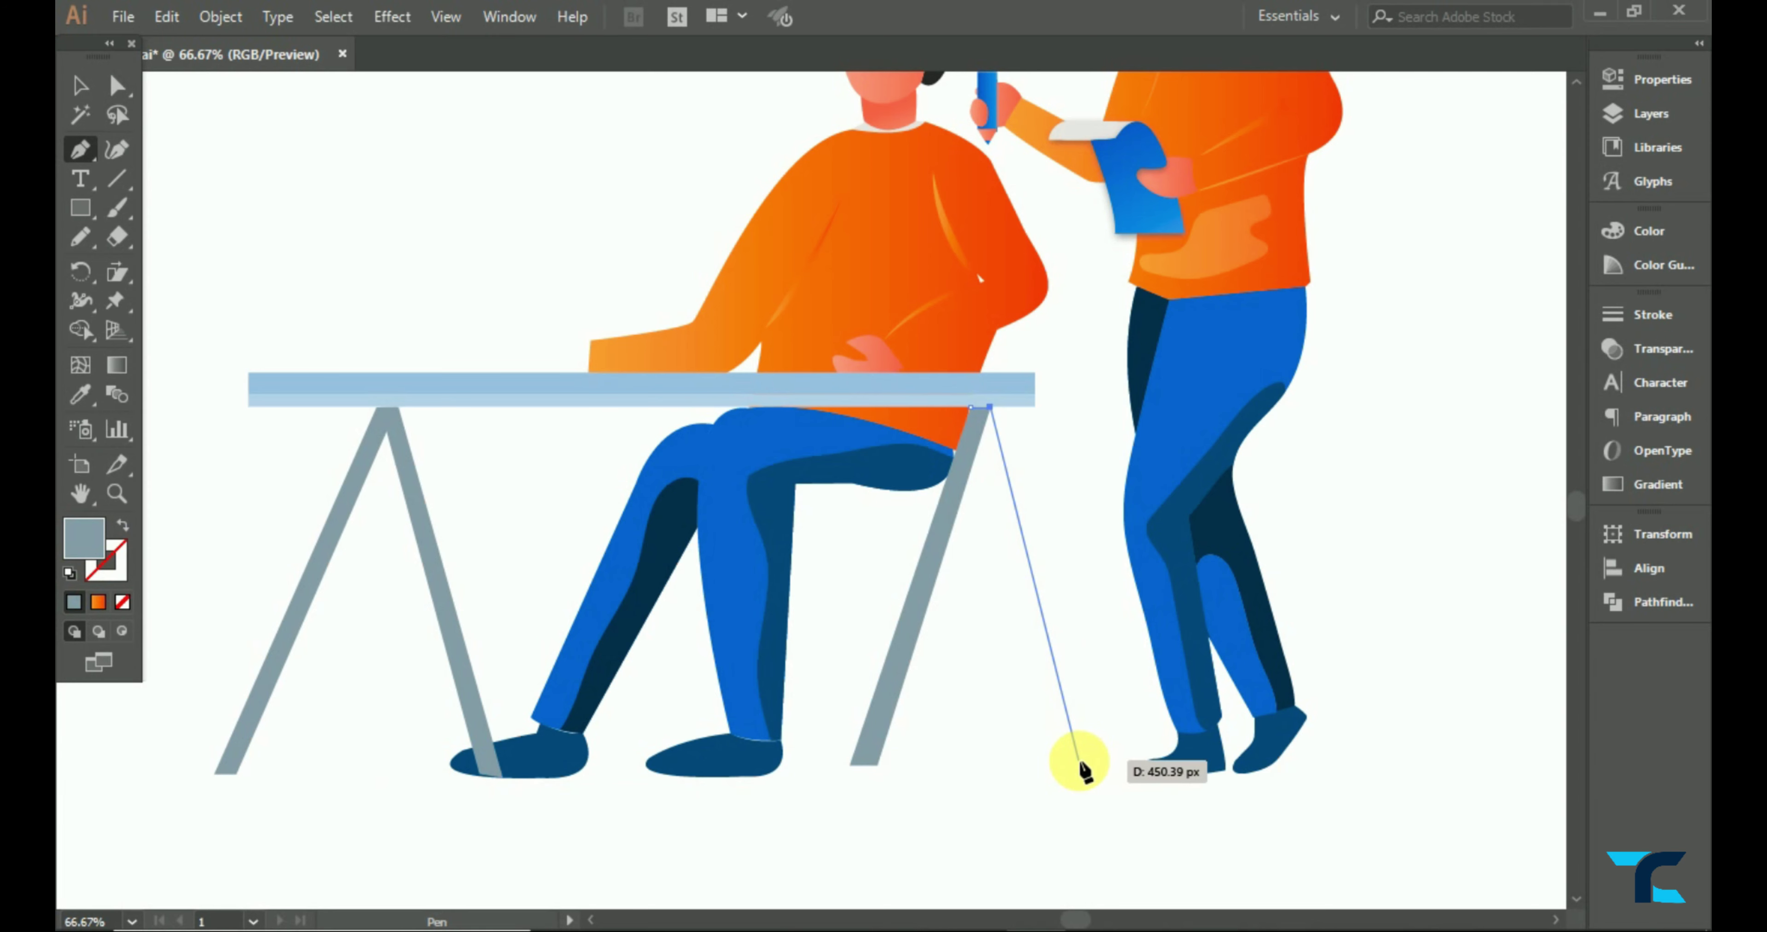
click(1079, 759)
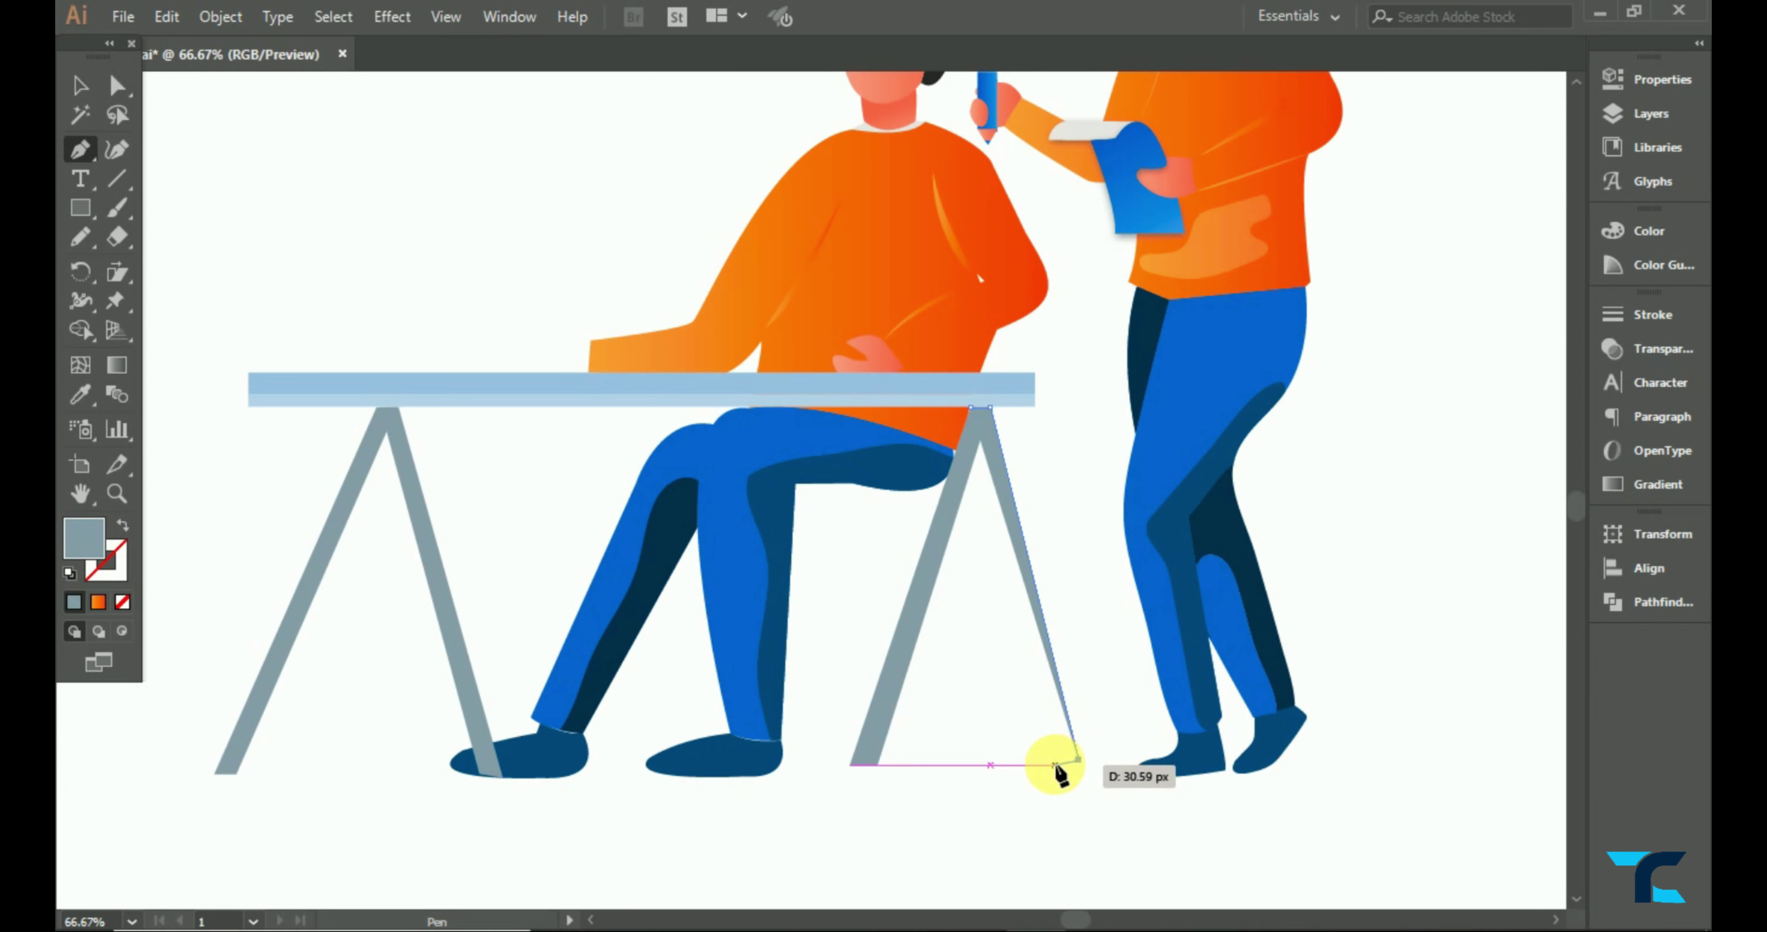
click(974, 423)
click(79, 85)
- Send the left and right leg pairs to the back, behind the seated man
click(437, 525)
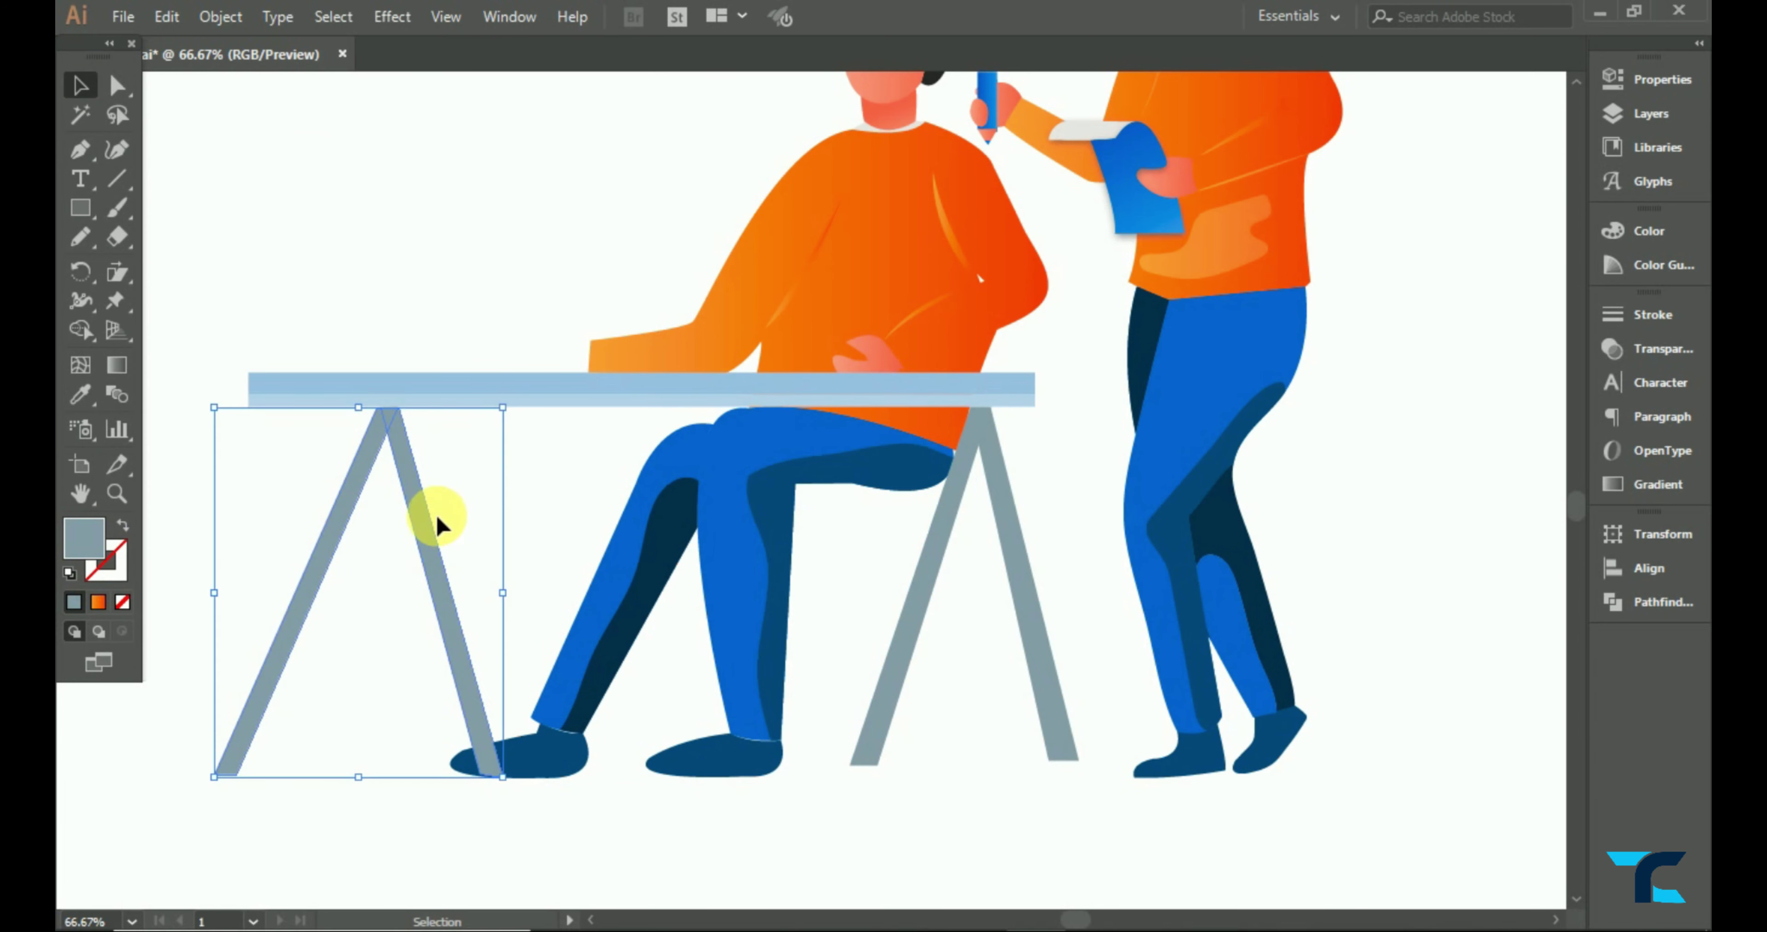
right_click(437, 524)
click(754, 500)
click(1031, 563)
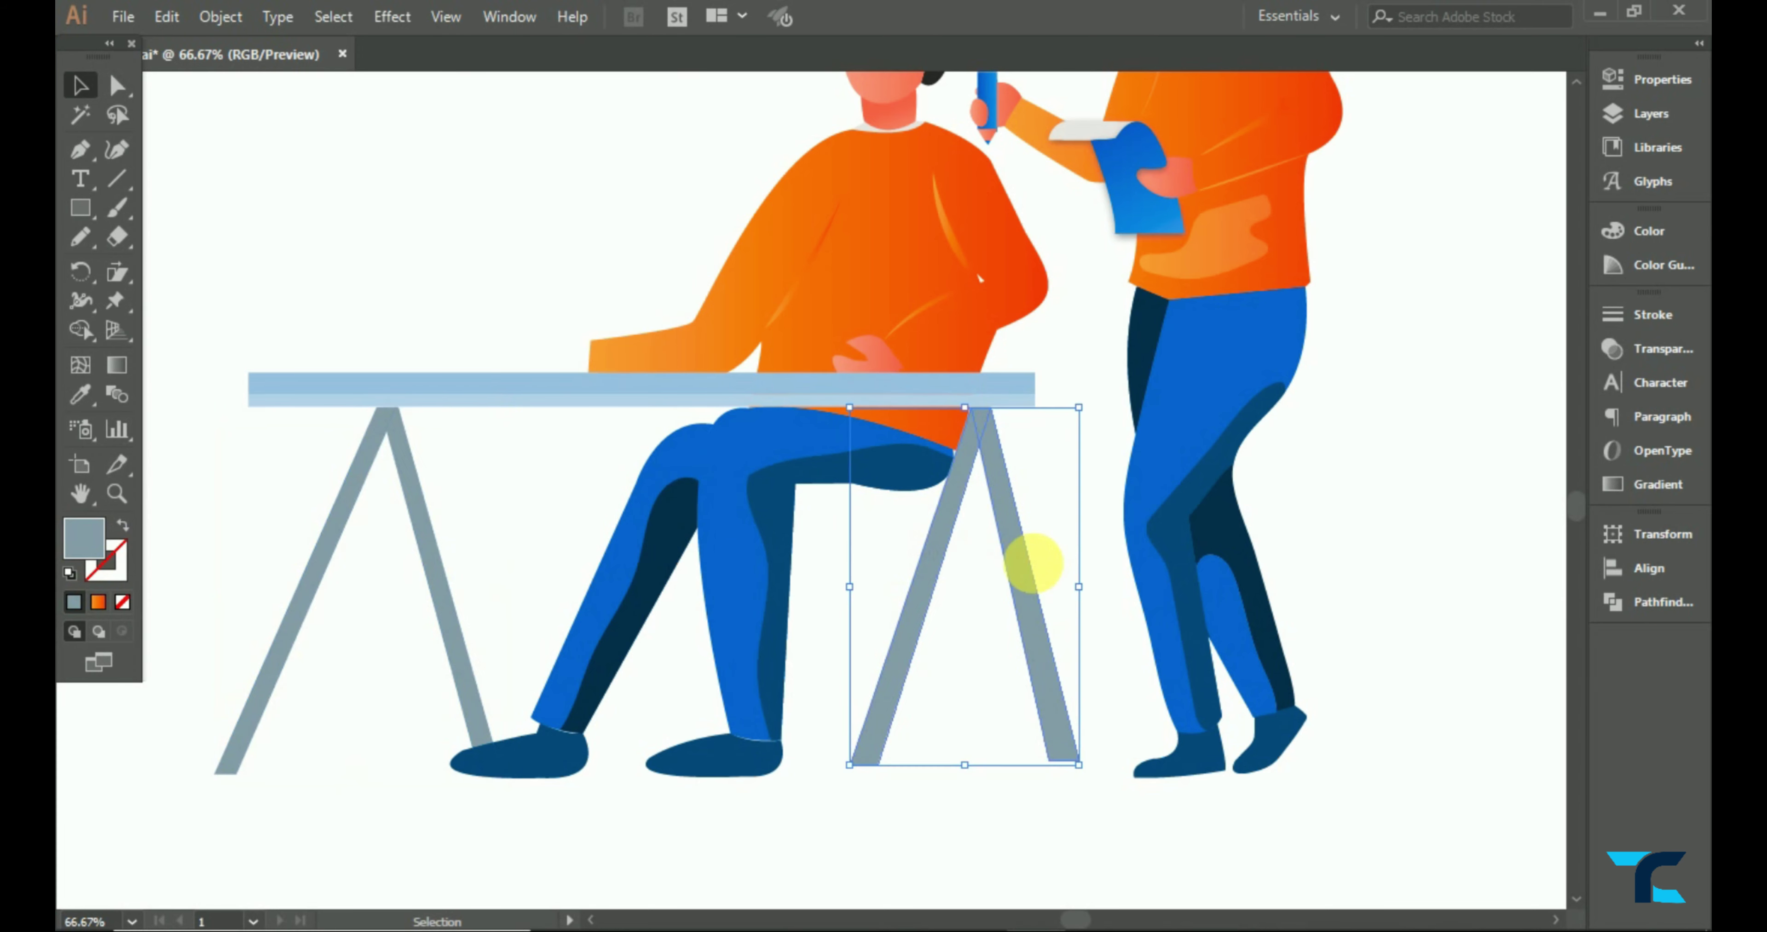
right_click(1032, 564)
click(1265, 507)
click(410, 267)
scroll(421, 271, up, 2)
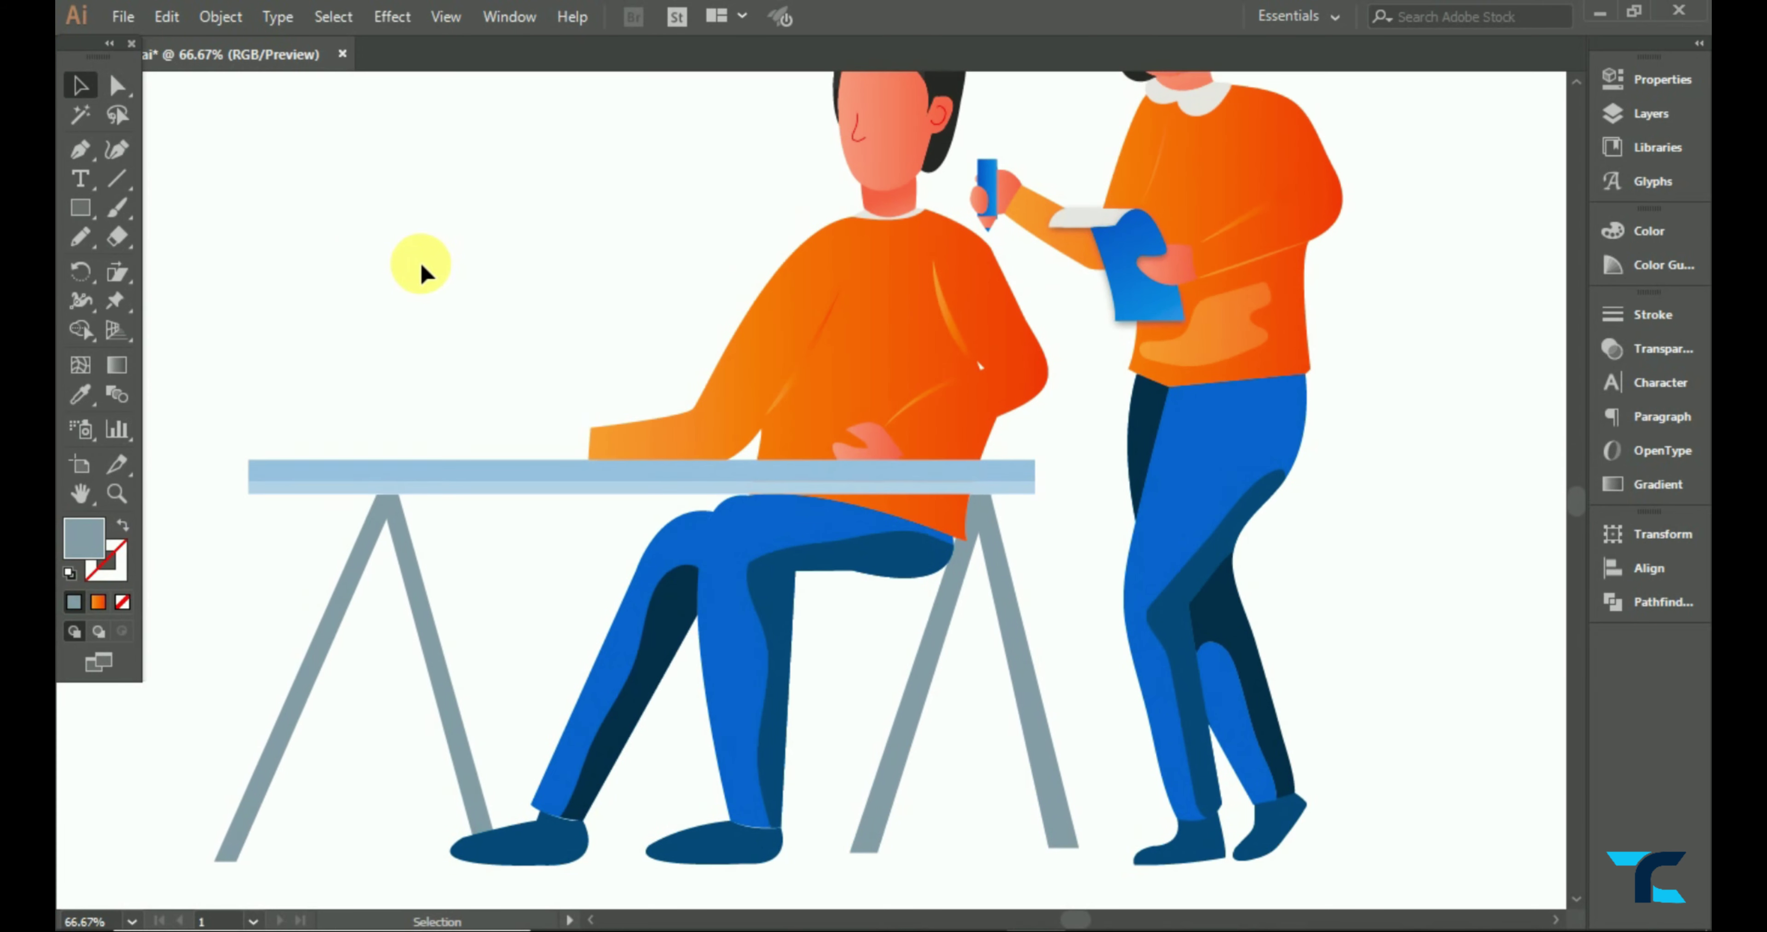
scroll(421, 270, up, 1)
scroll(446, 343, up, 2)
- Draw a rounded rectangle above the desk's left side, position it, and remove its fill
scroll(610, 399, down, 1)
click(610, 399)
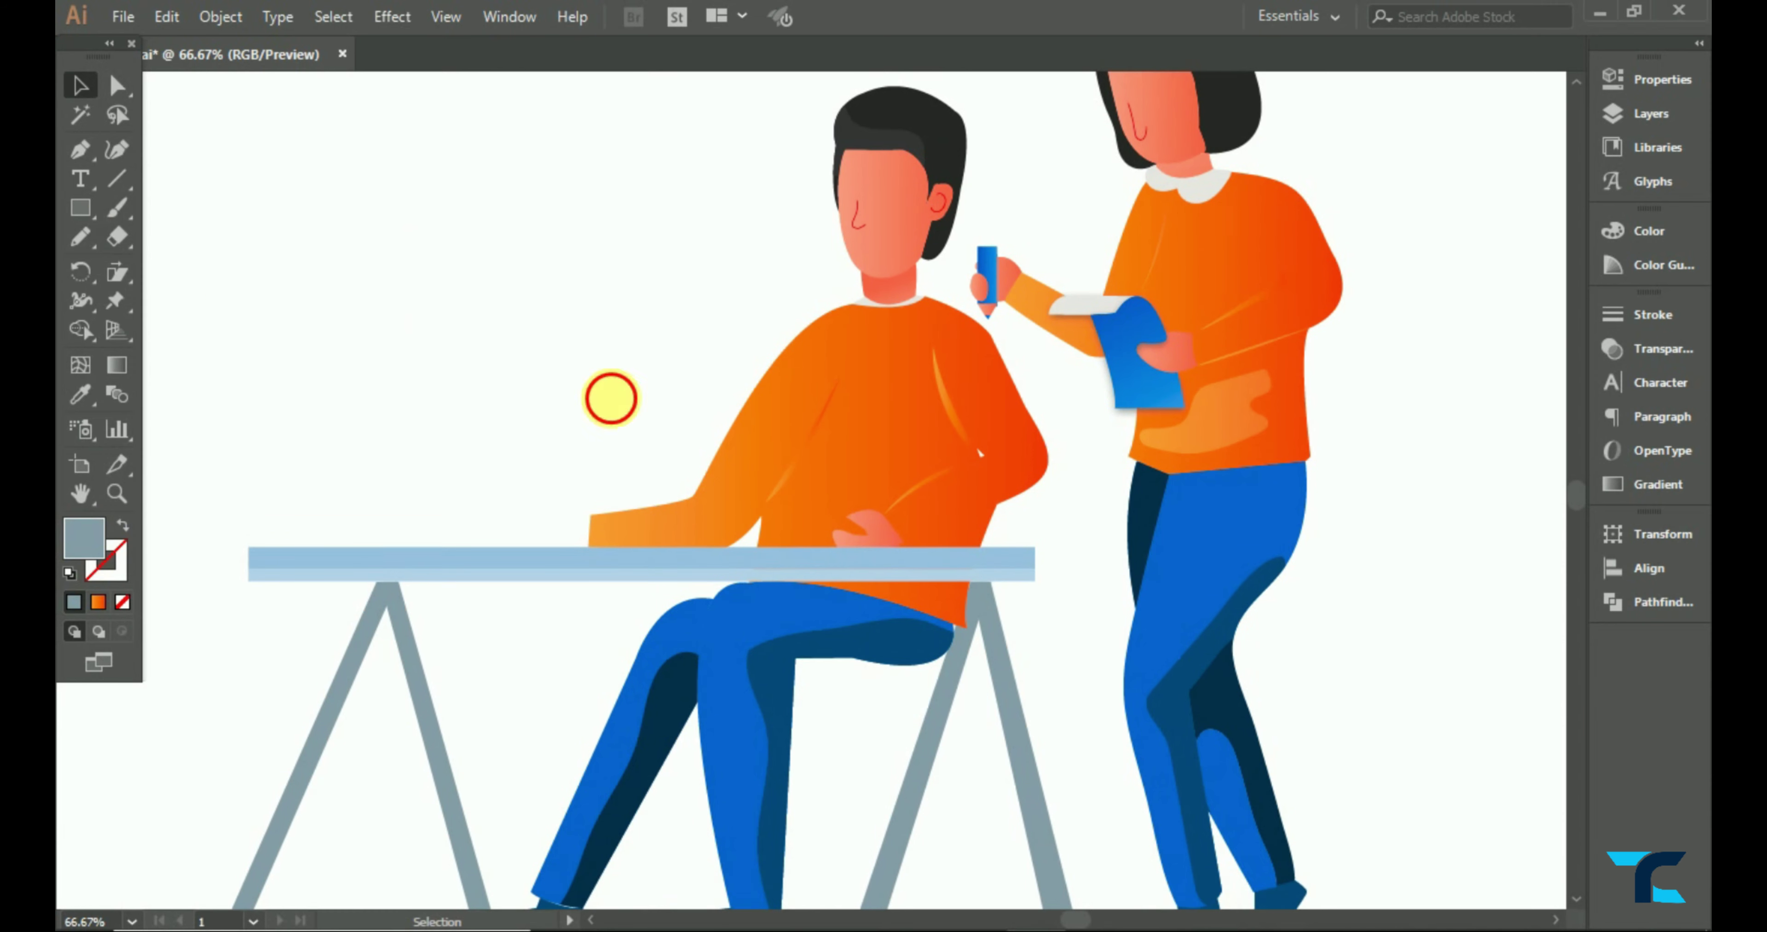
drag(72, 213, 138, 236)
mouse_move(391, 280)
mouse_down()
mouse_move(674, 462)
mouse_move(706, 509)
mouse_up()
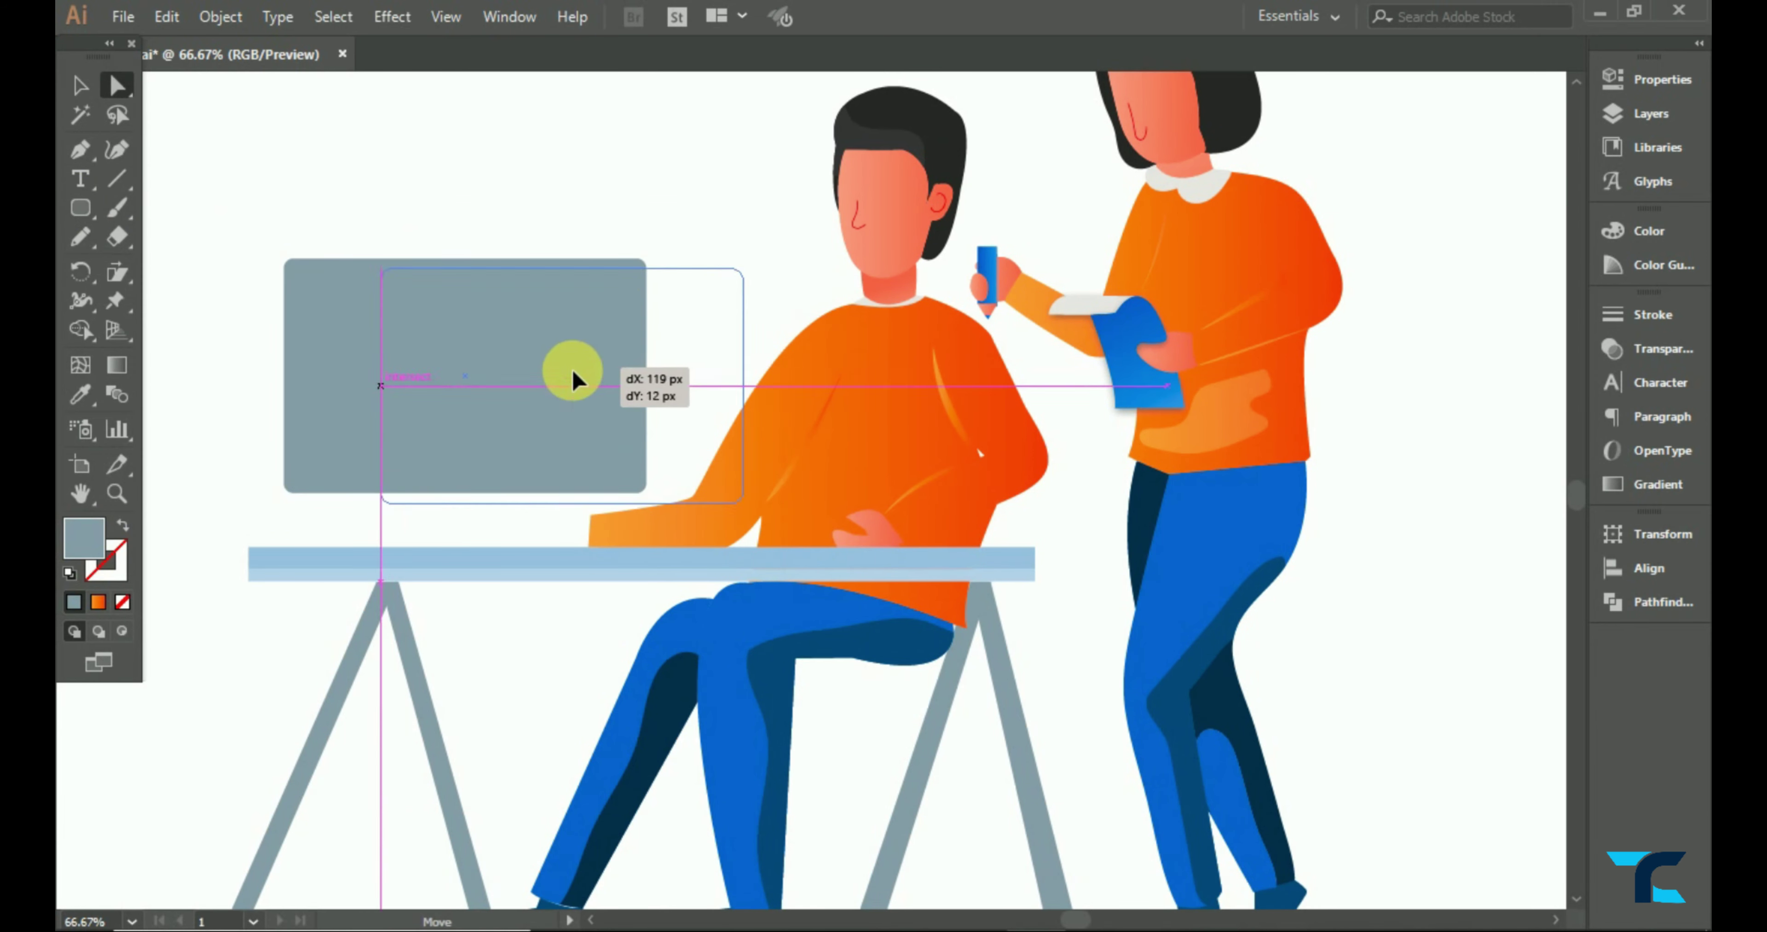
key(a)
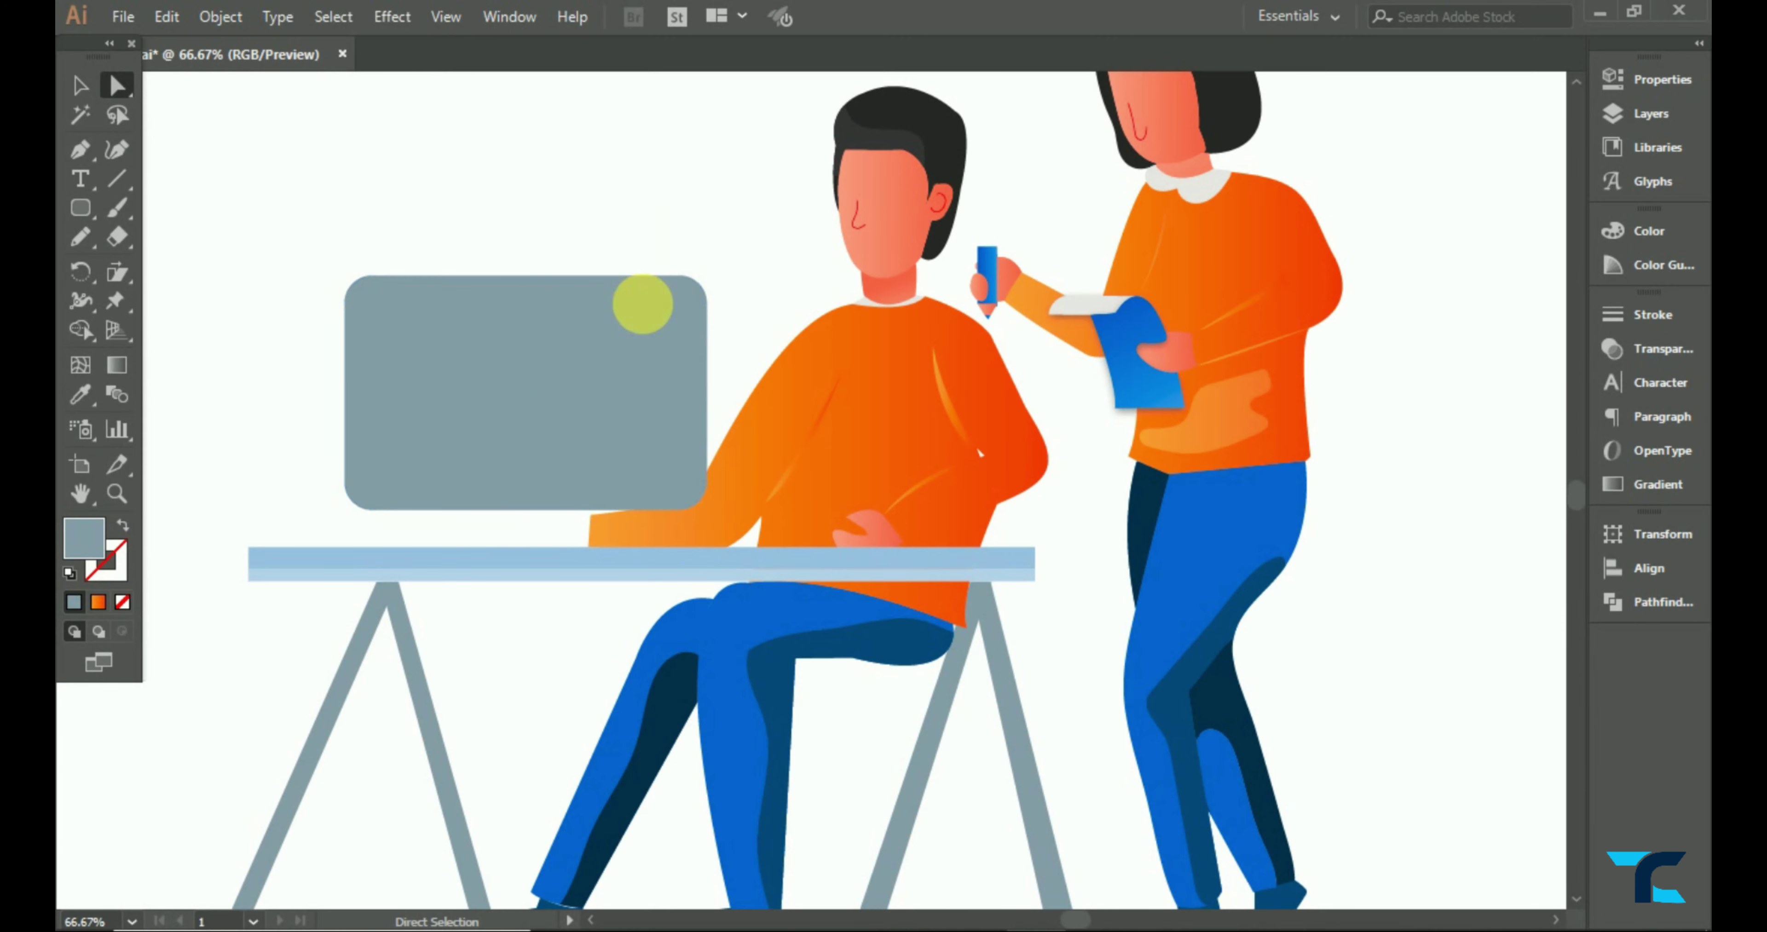
drag(626, 387, 620, 367)
drag(322, 386, 358, 450)
click(380, 472)
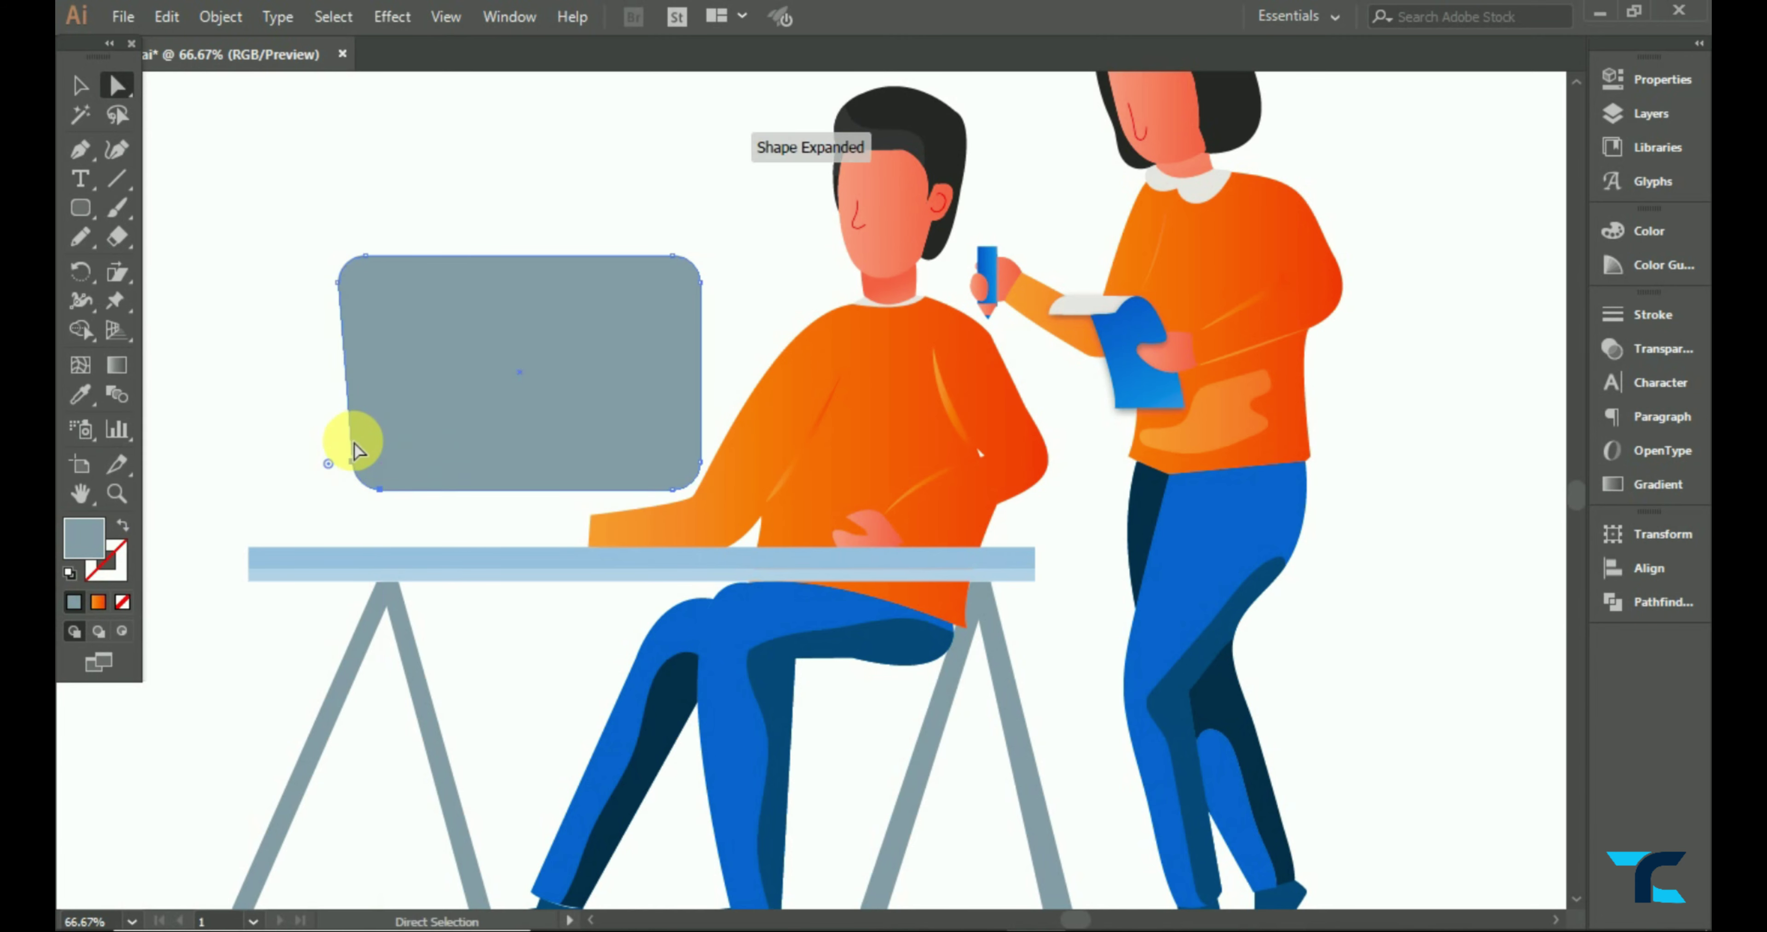
key(slash)
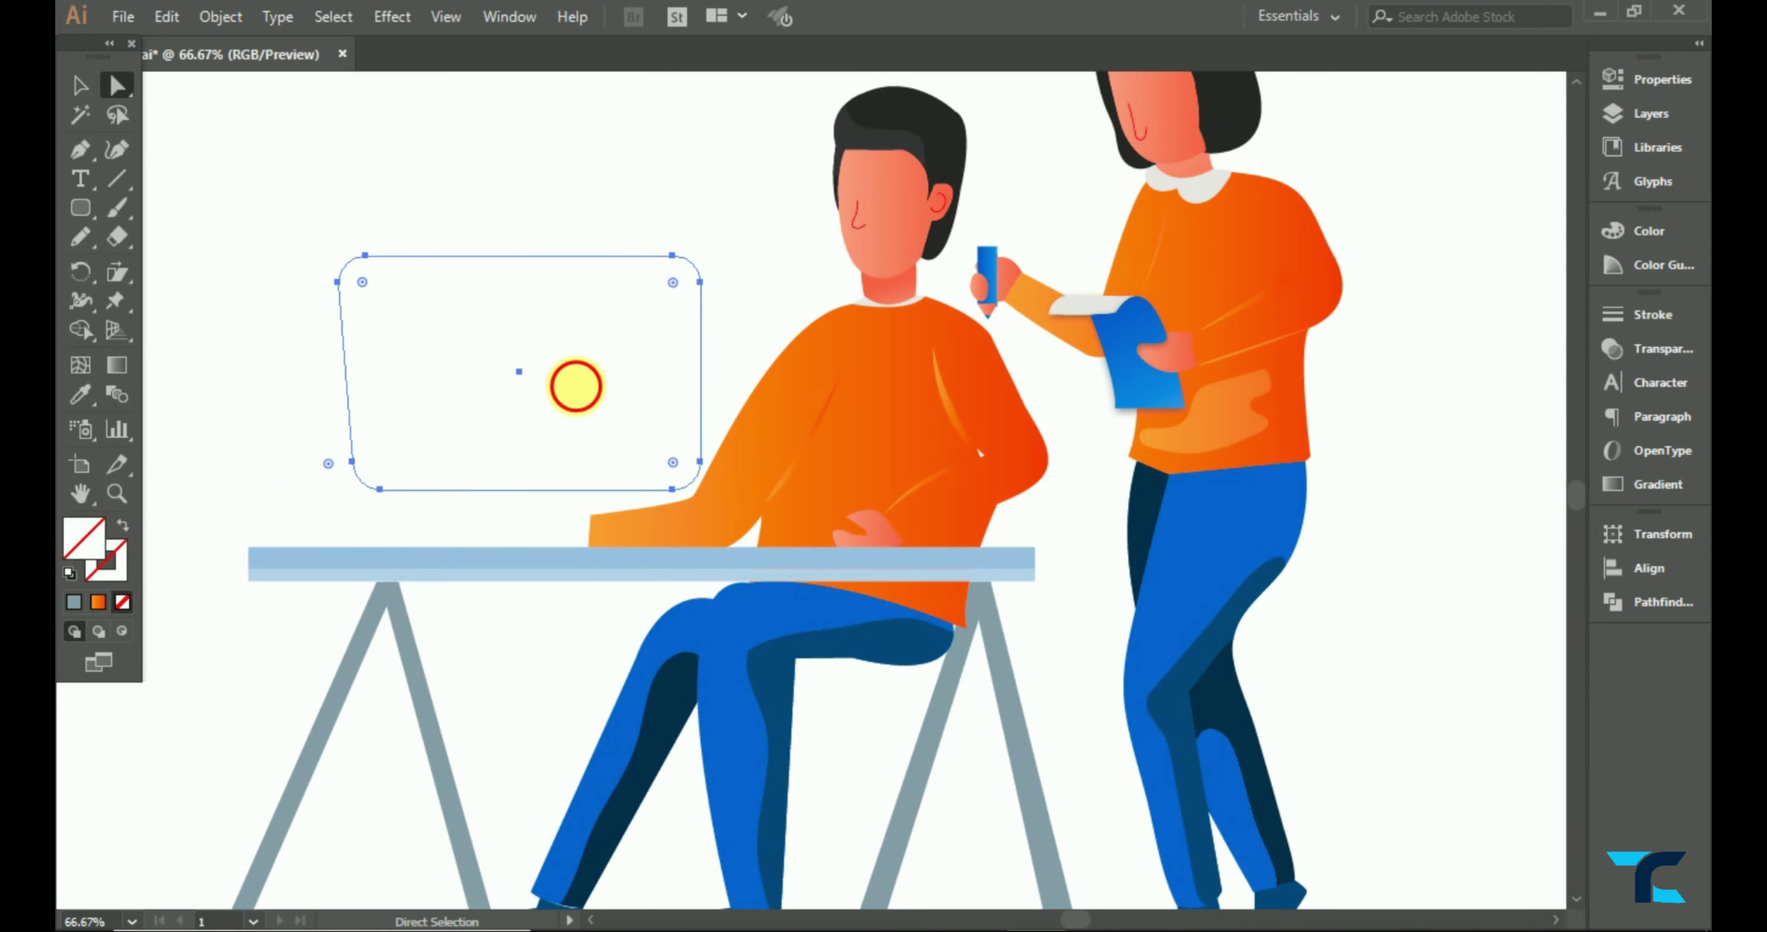
drag(518, 375, 587, 369)
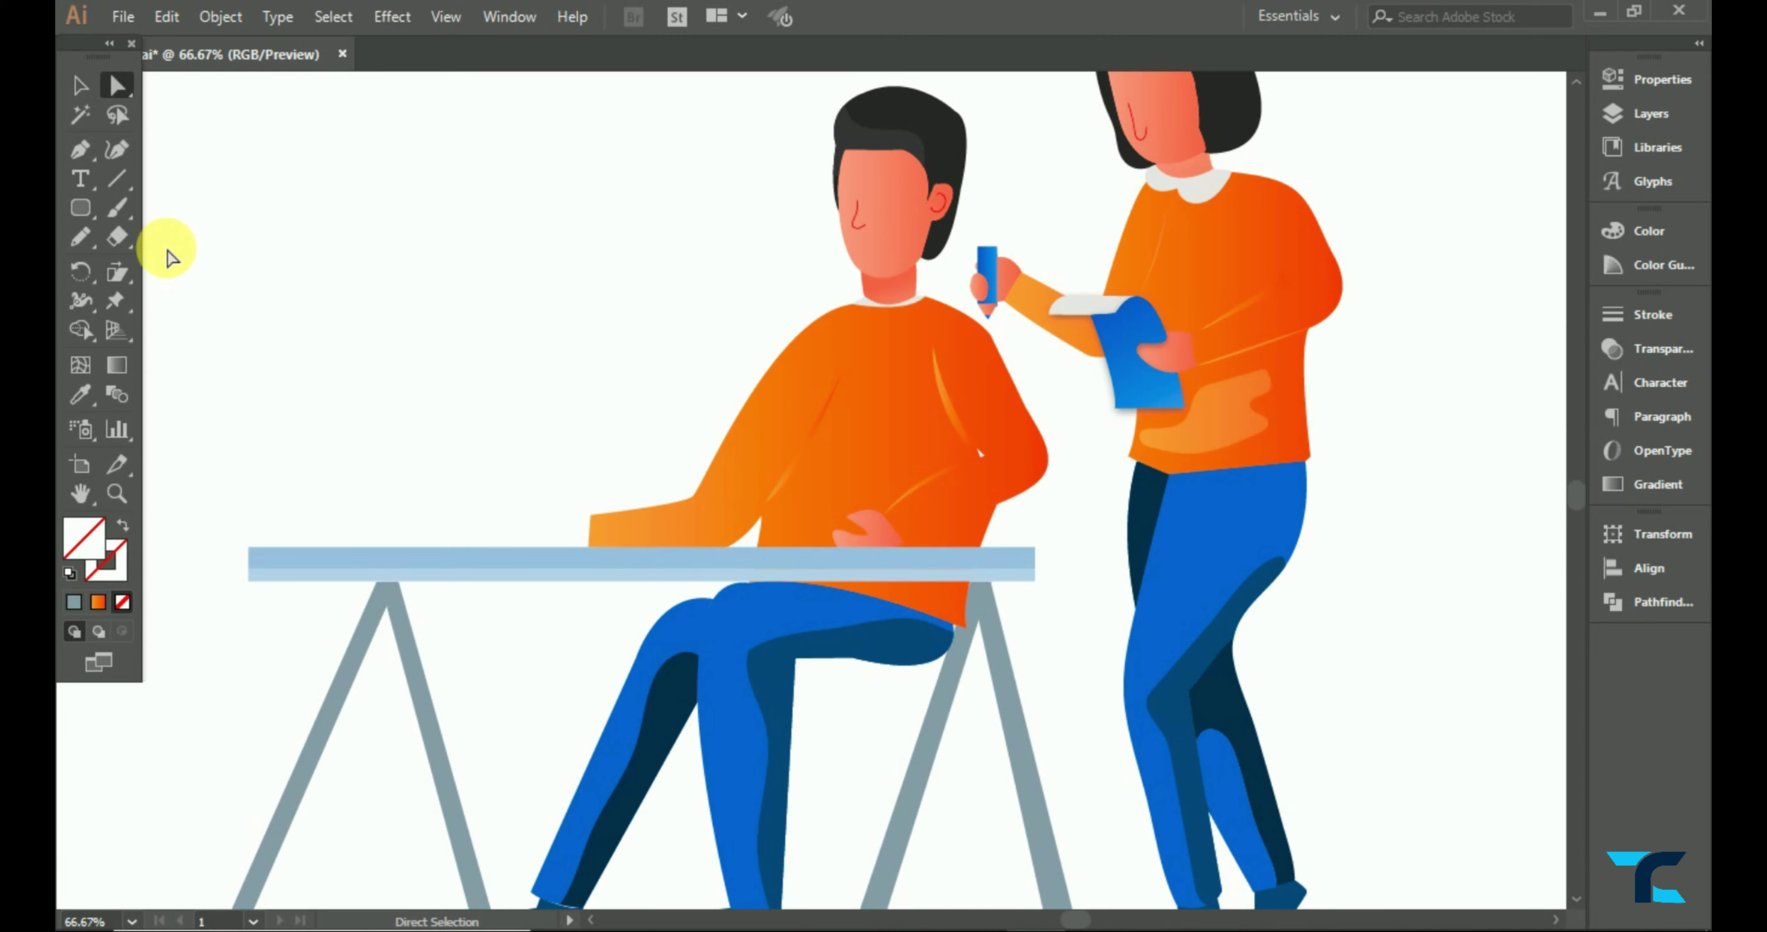
- Give the monitor outline an orange gradient stroke, add a thin right side, and nudge both right
click(106, 563)
click(98, 601)
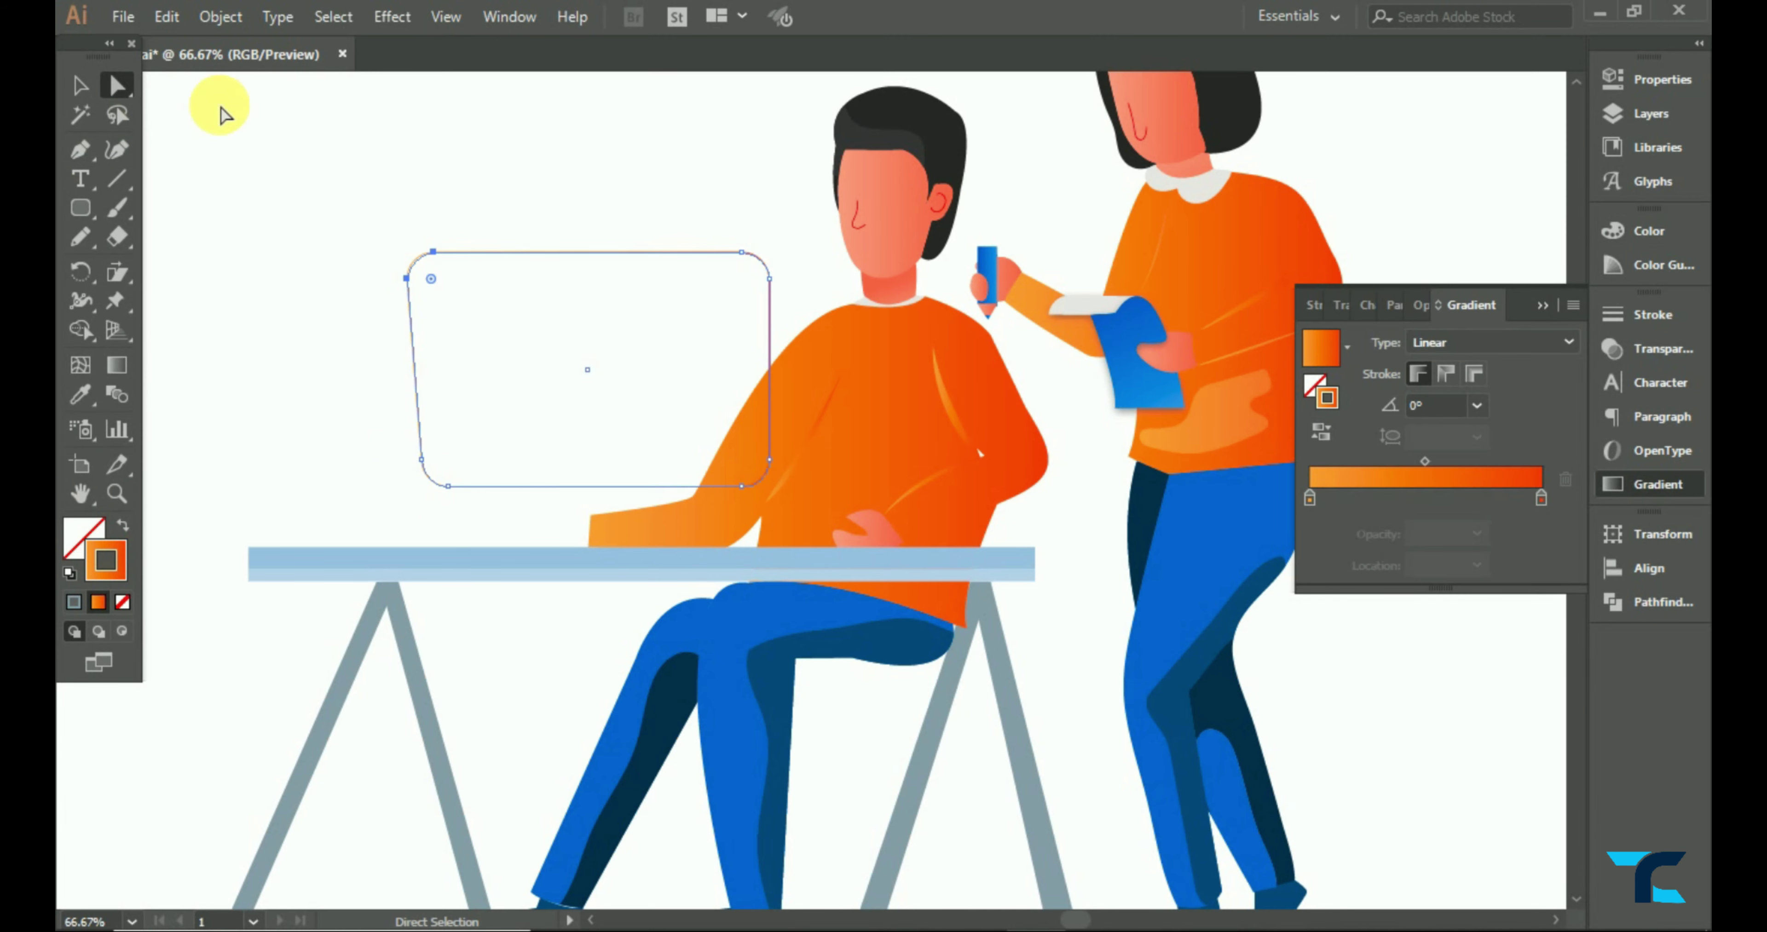
key(p)
click(752, 254)
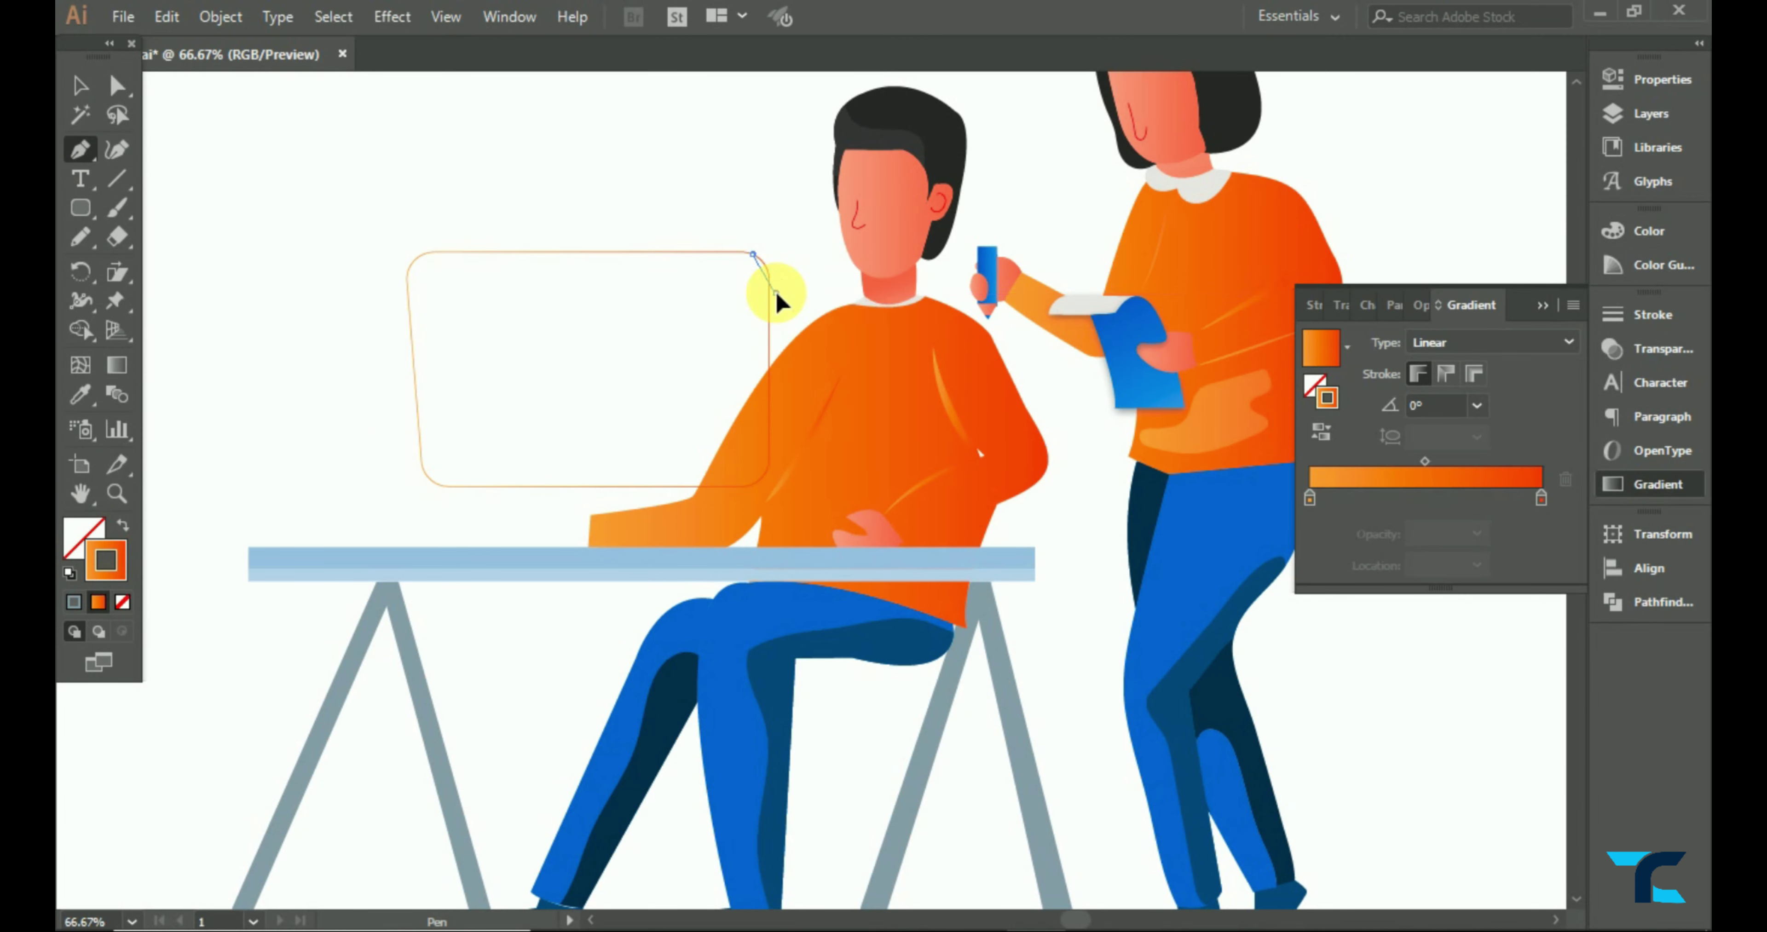
drag(776, 294, 777, 344)
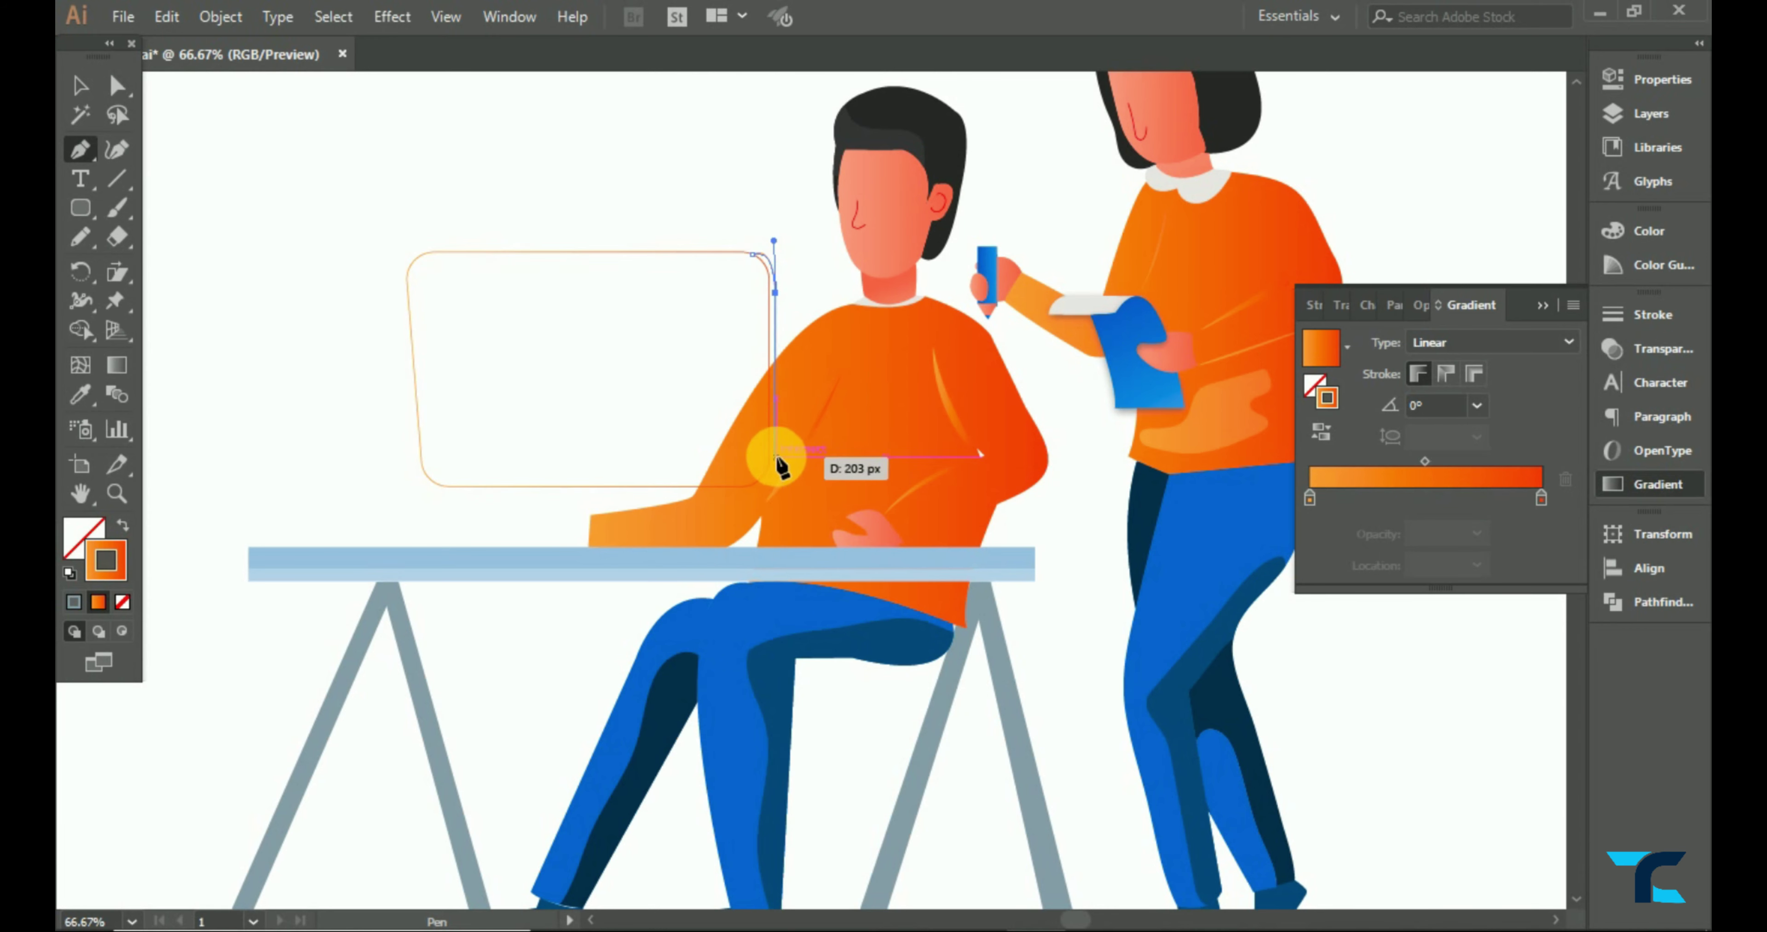
click(769, 473)
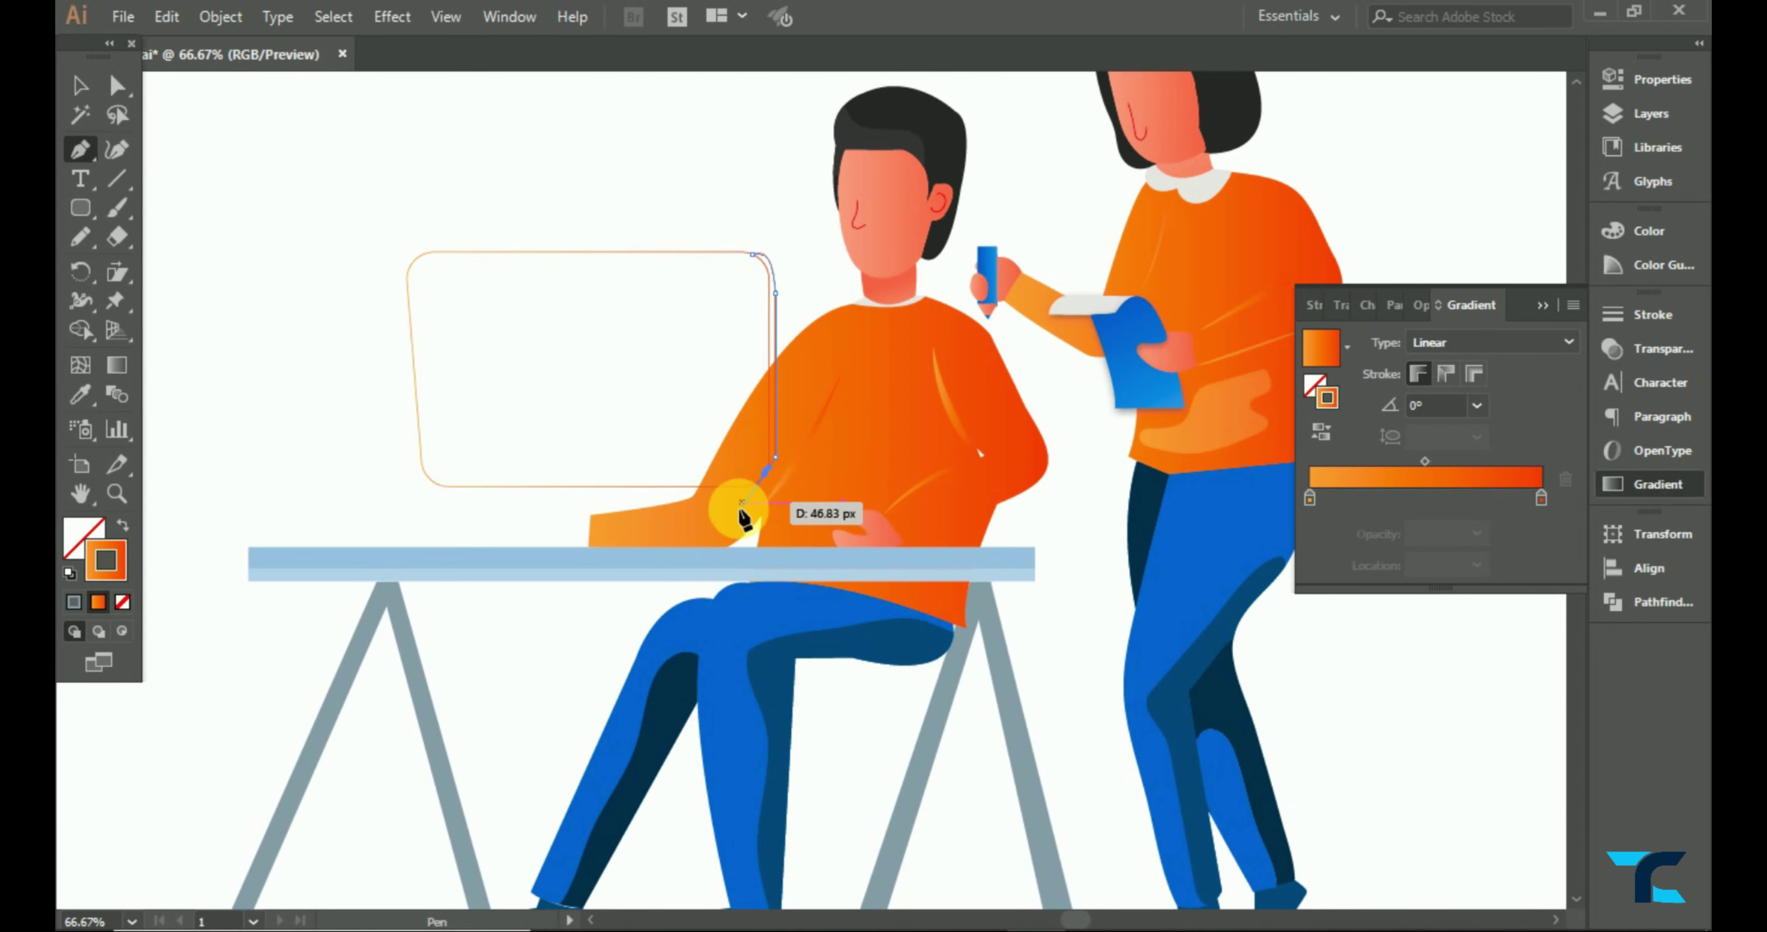
click(752, 255)
click(79, 85)
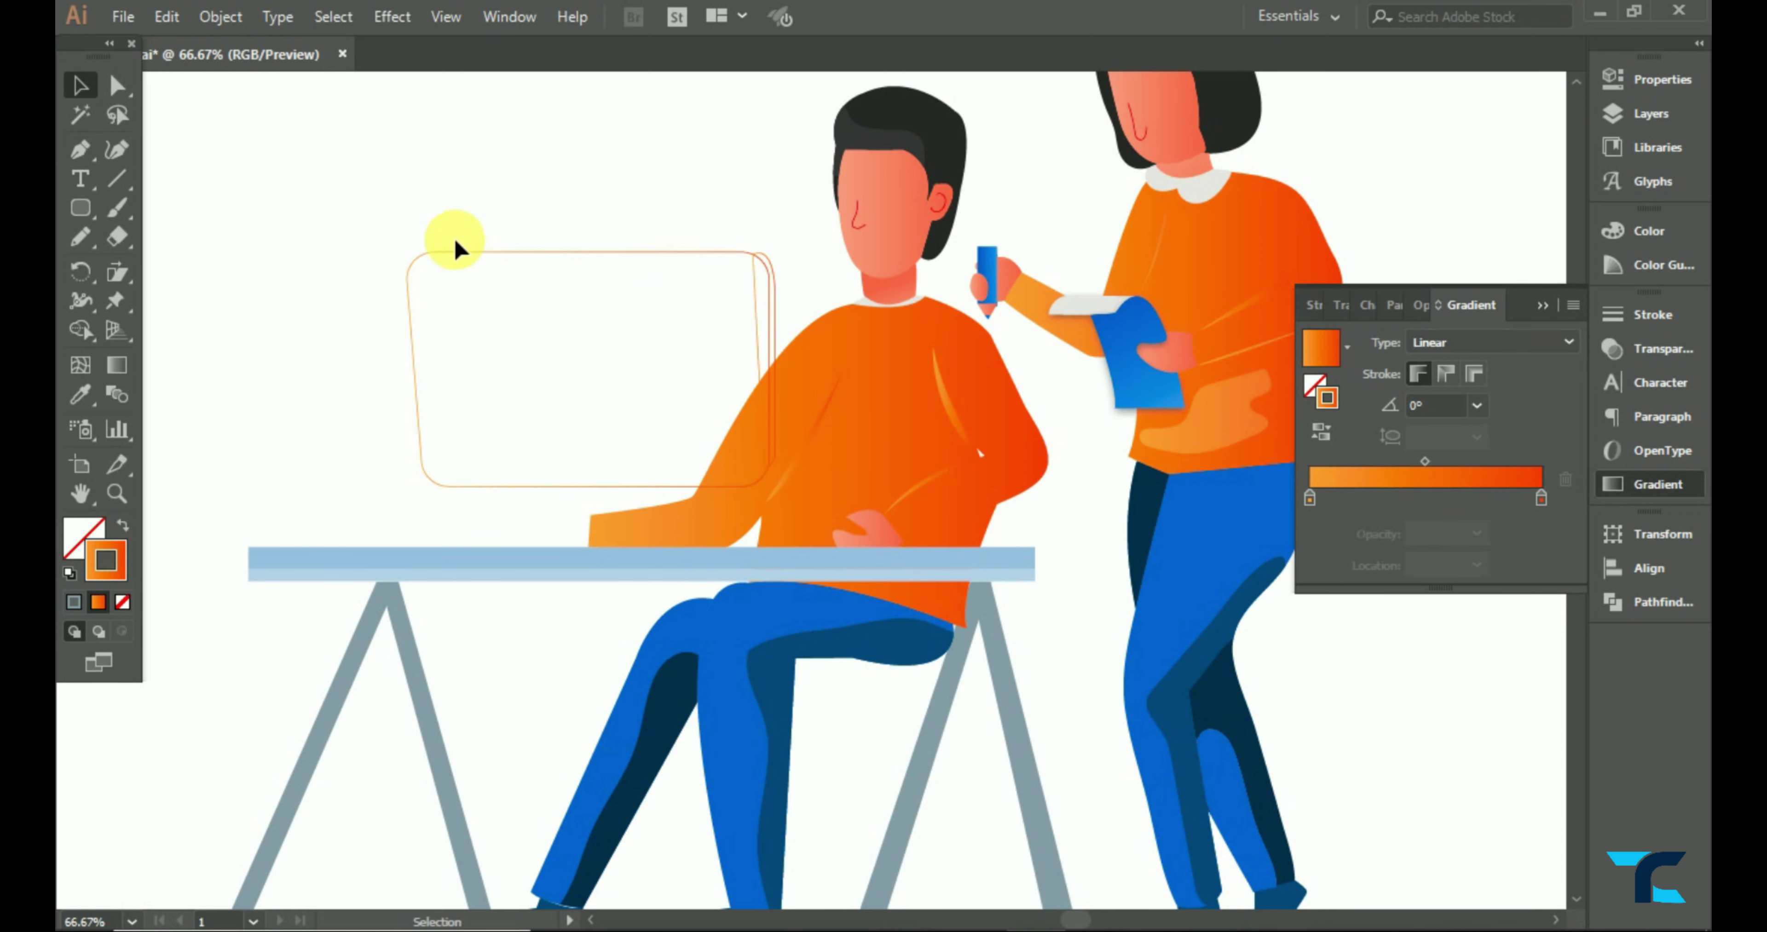
drag(670, 229, 770, 312)
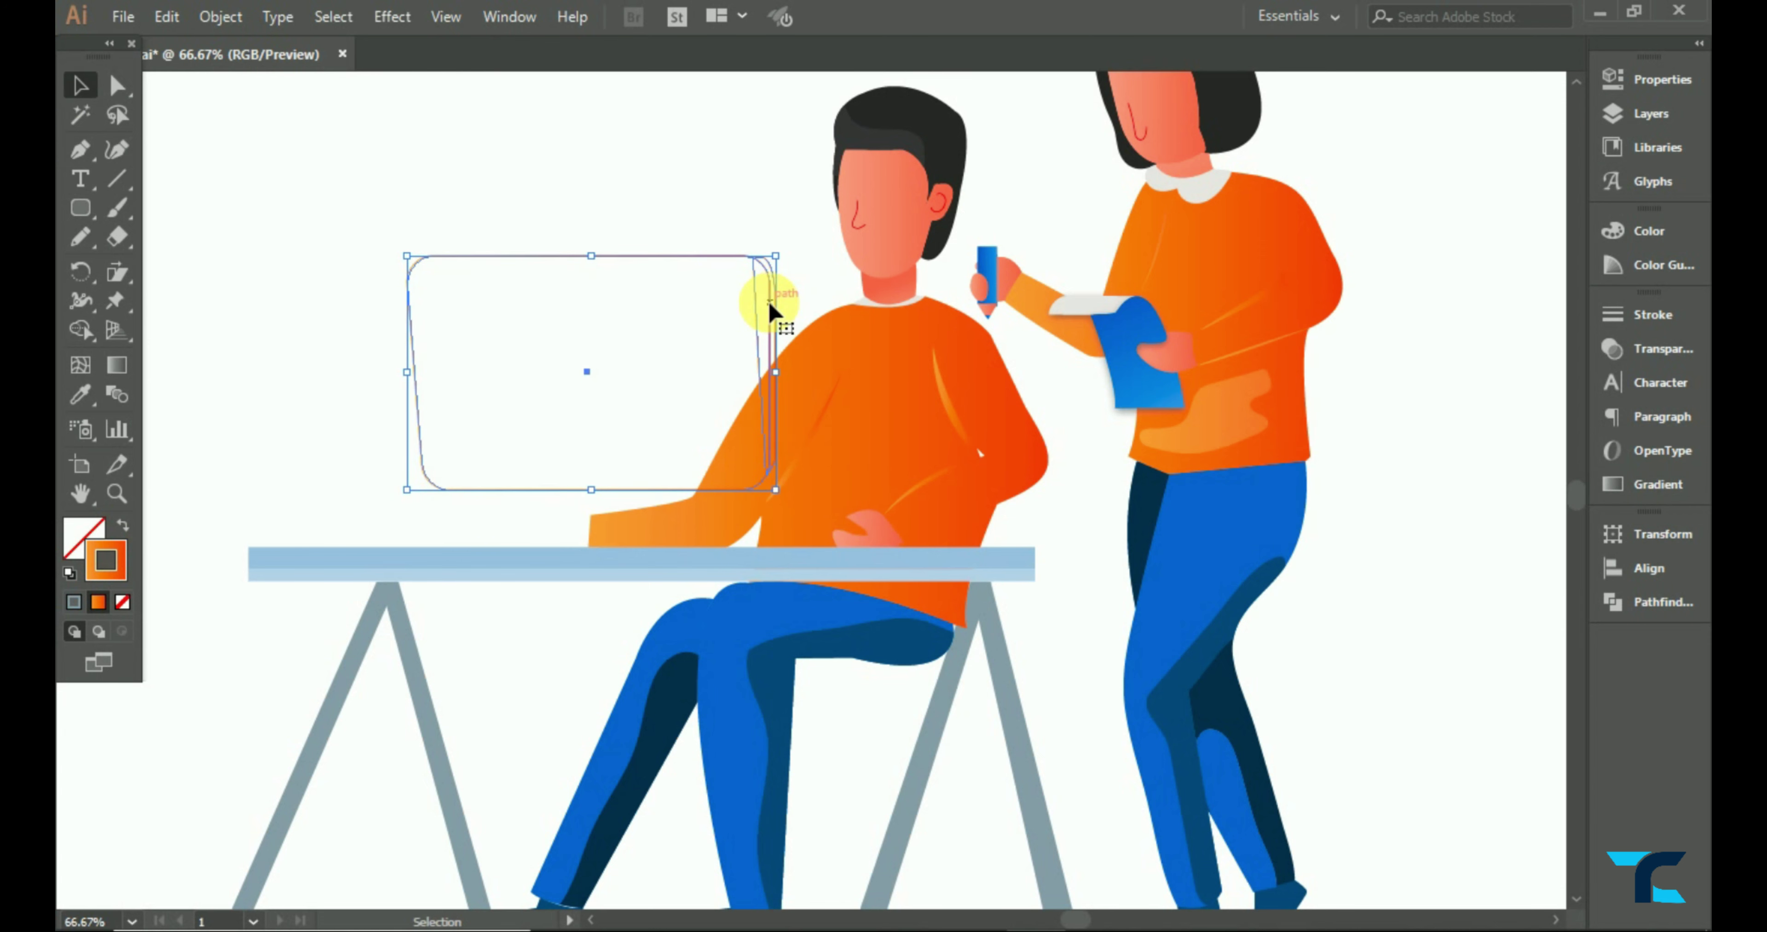
key(shift+Right)
key(shift+Right)
key(shift+Right)
click(457, 199)
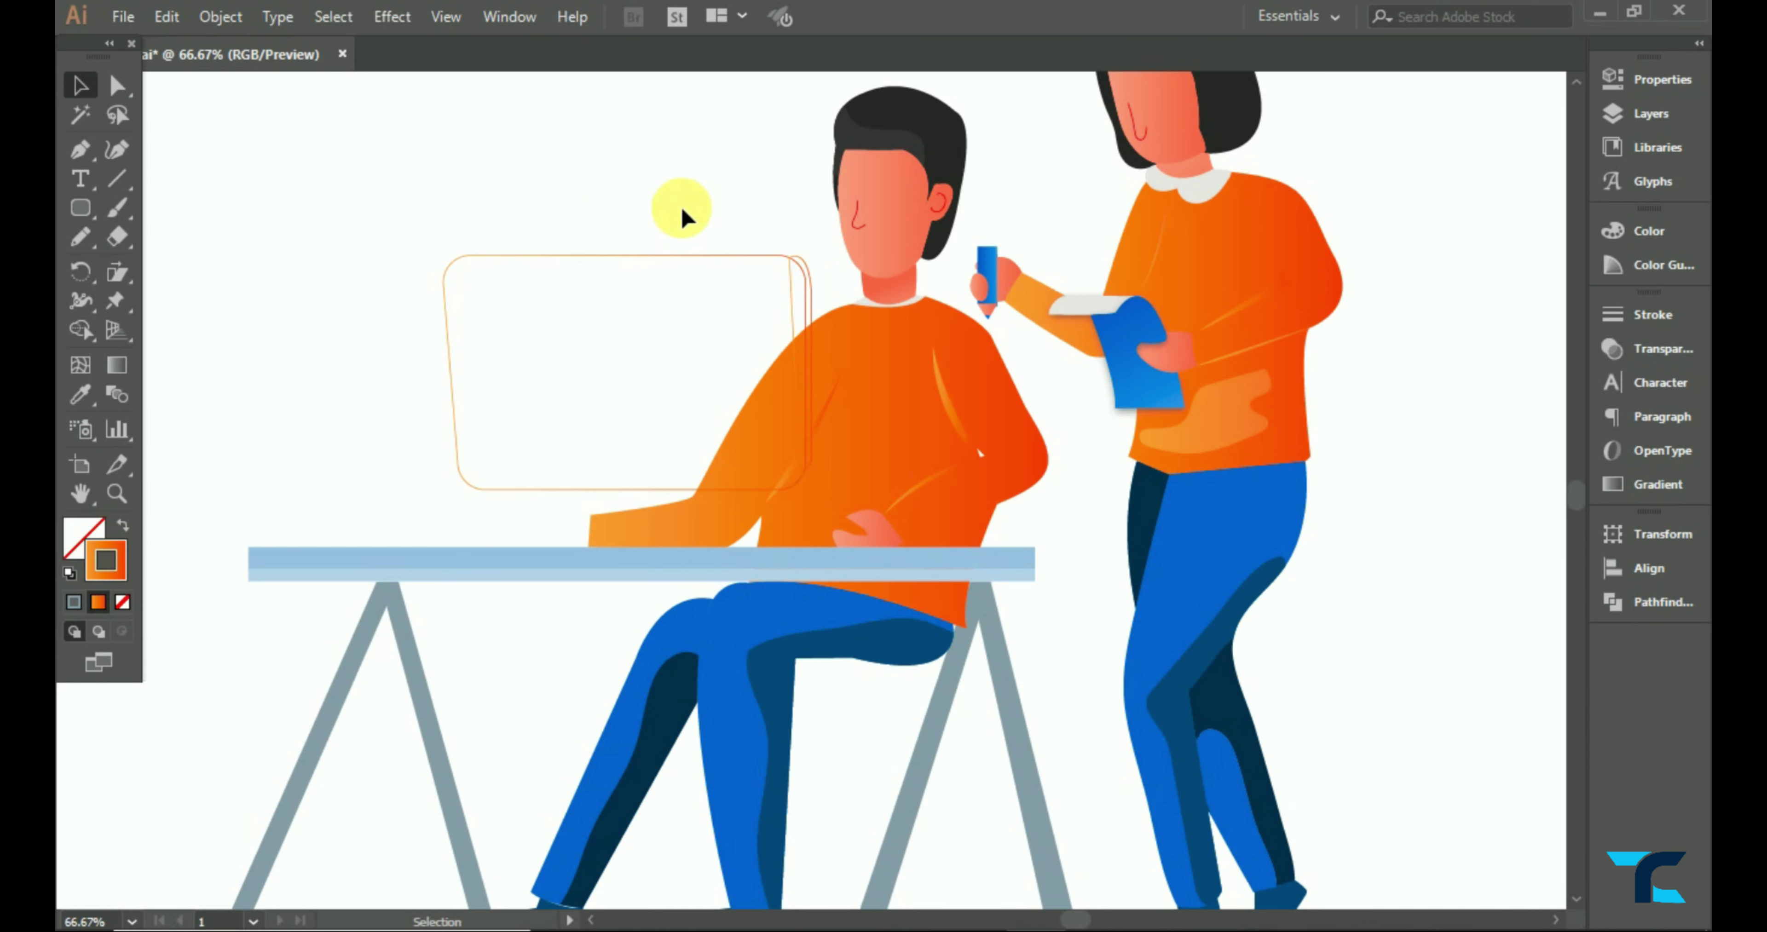
scroll(599, 322, down, 1)
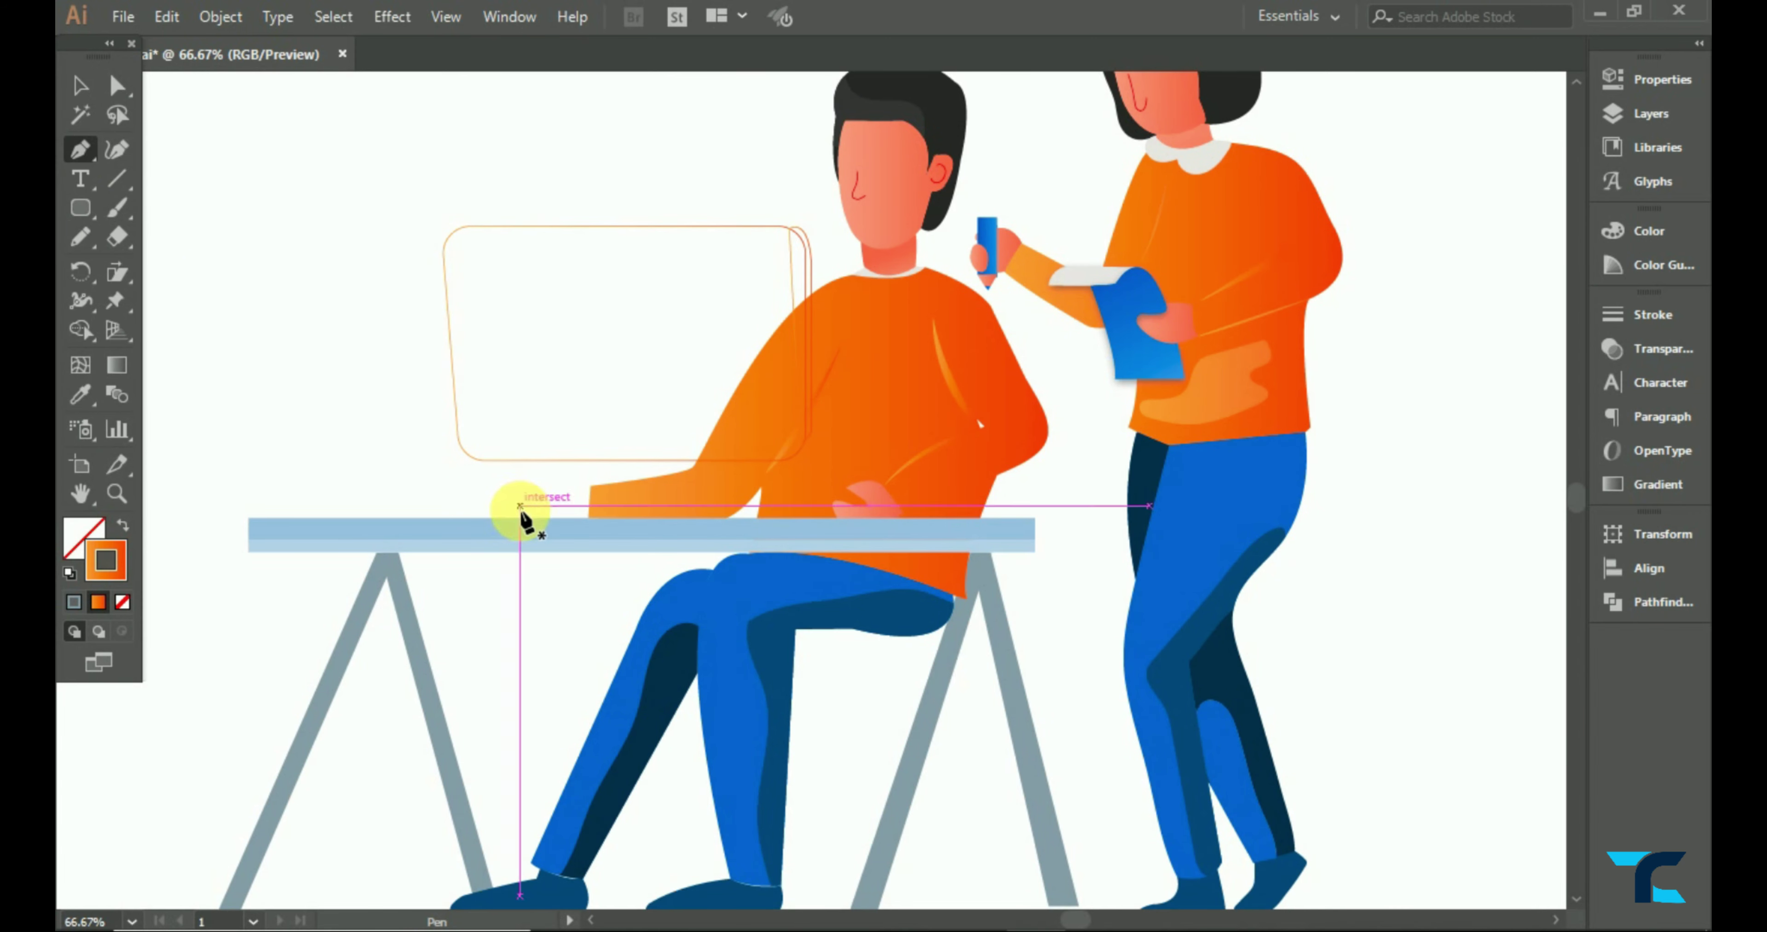
- Pen-draw a four-sided slanted stand from the desk edge up into the monitor
click(519, 506)
click(594, 344)
click(644, 349)
click(619, 519)
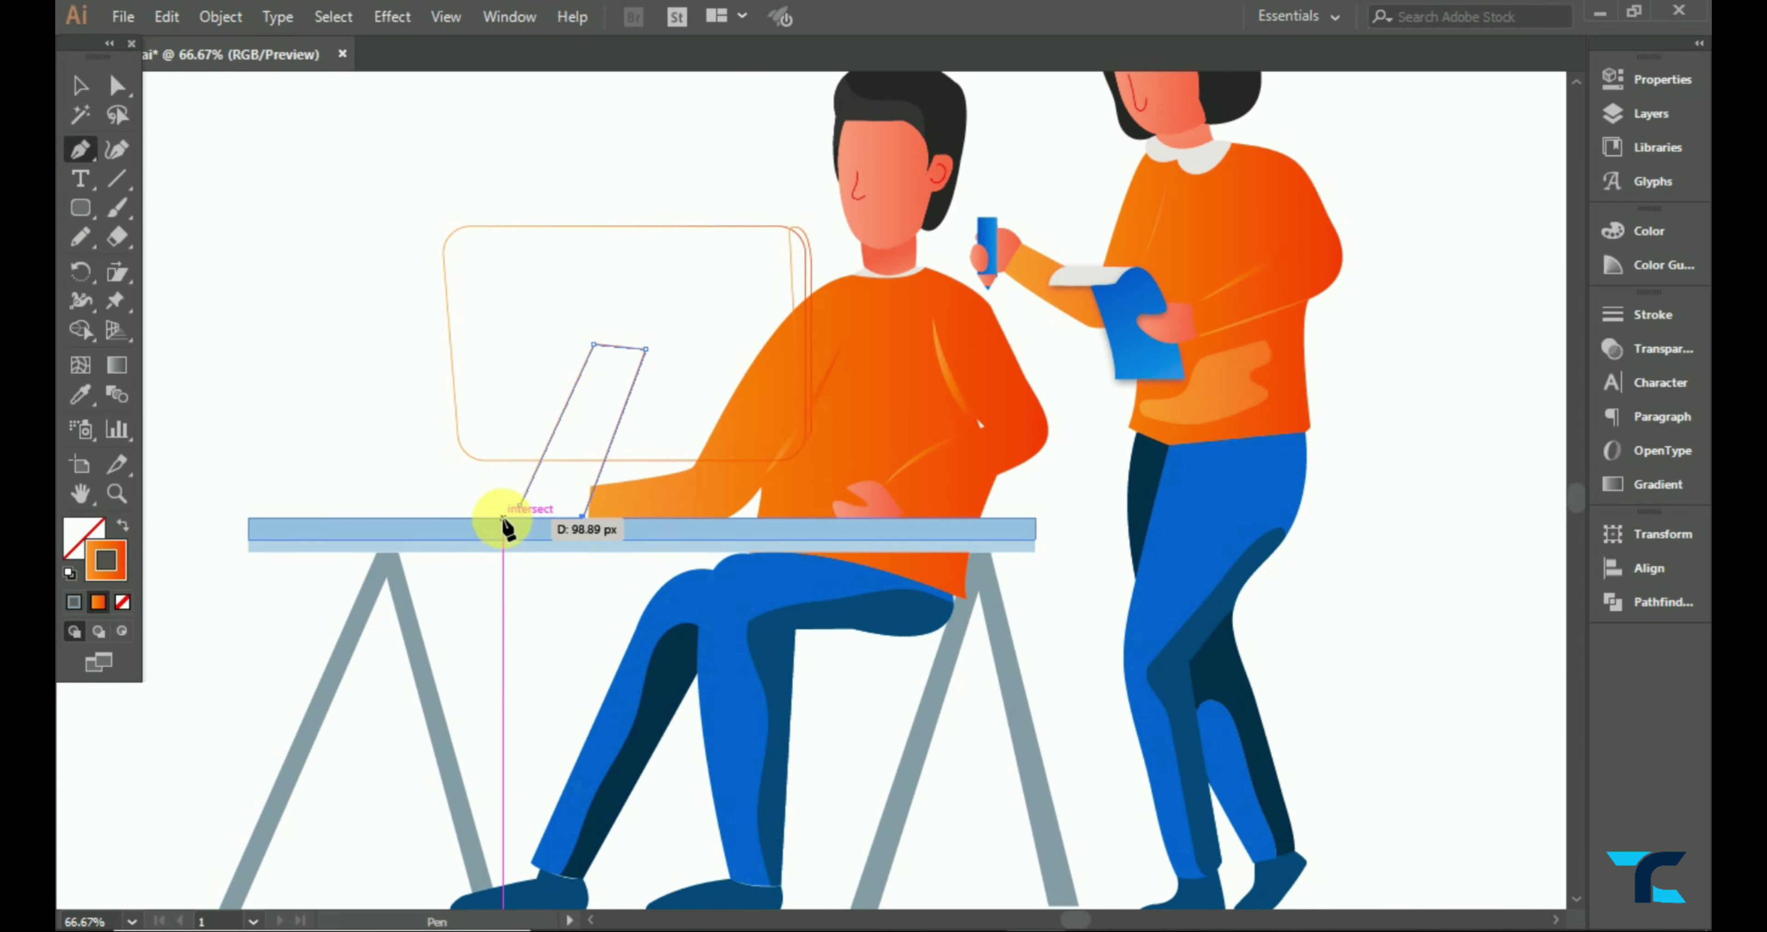
click(519, 505)
scroll(727, 458, down, 2)
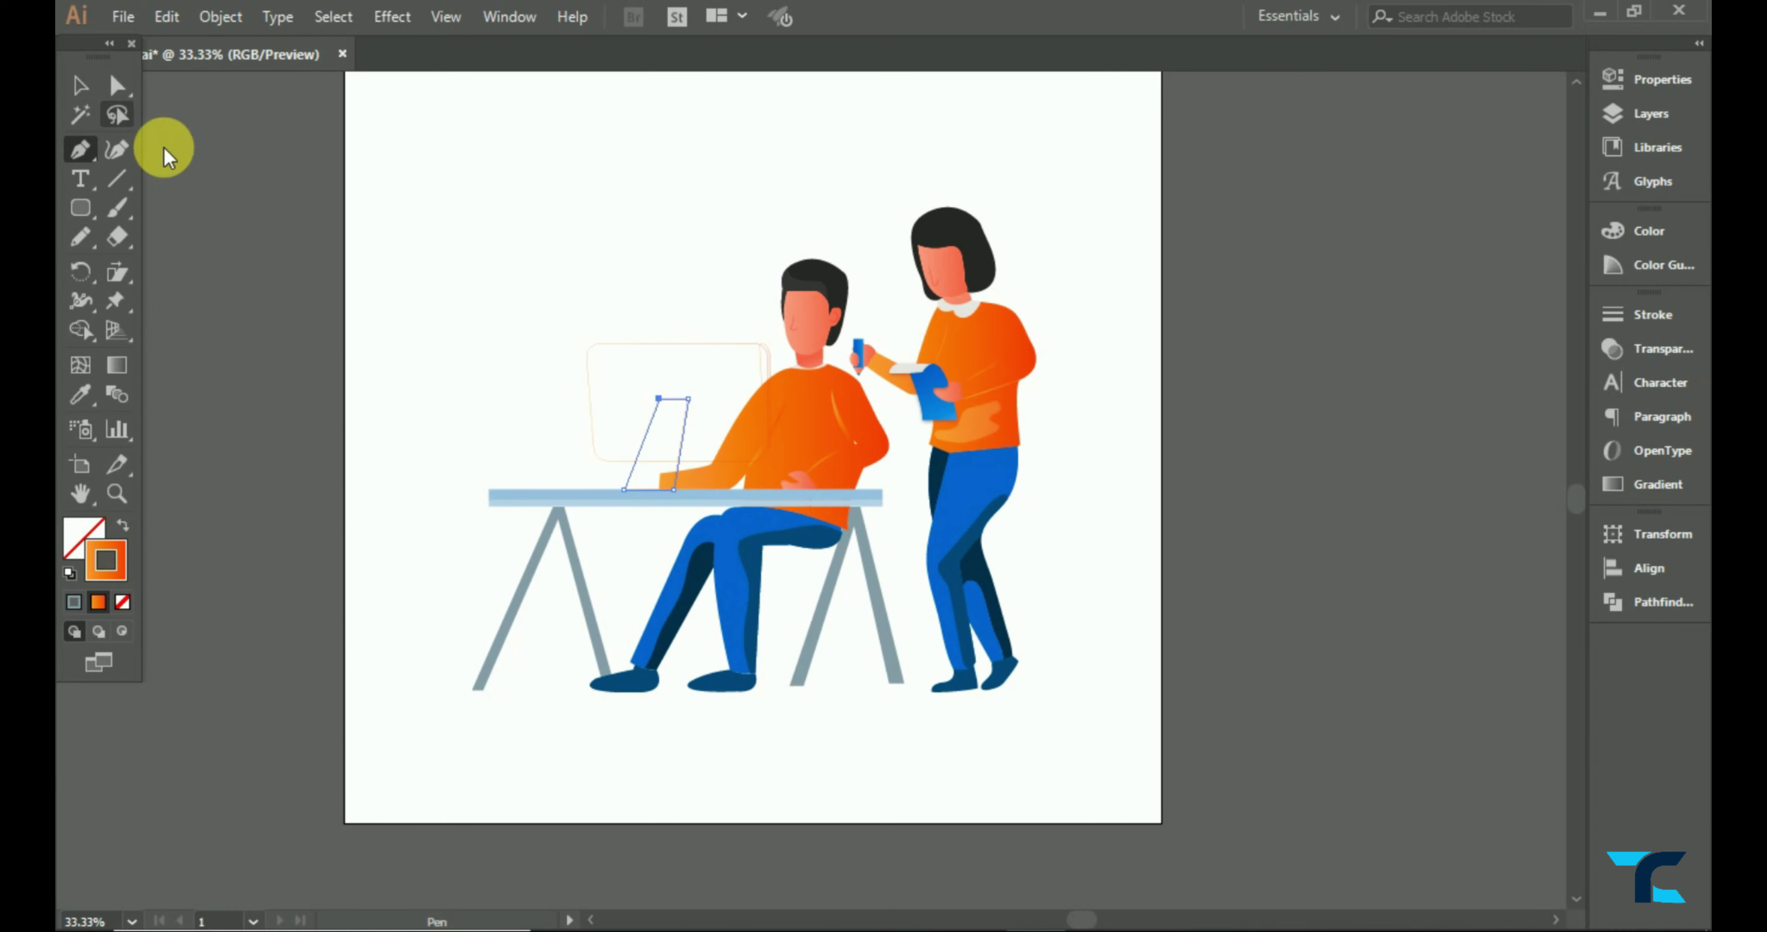
scroll(545, 421, down, 1)
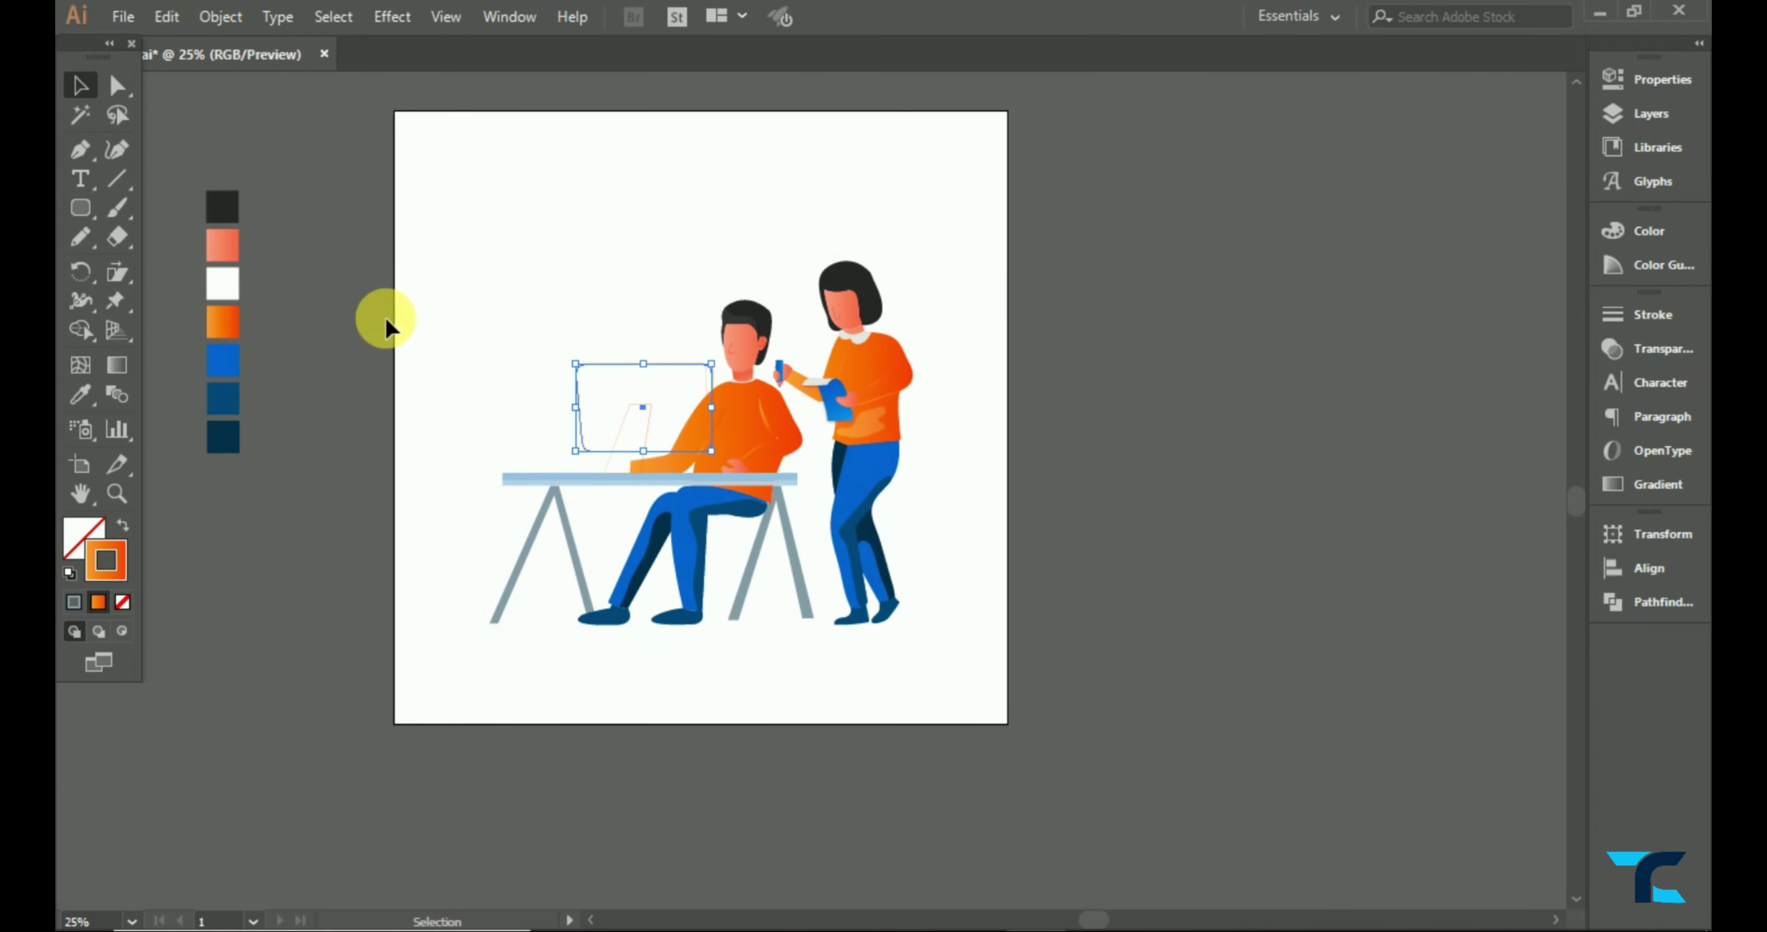
- Fill the monitor blue and eyedrop dark colours onto the stand and edge strip
key(i)
click(232, 363)
click(79, 85)
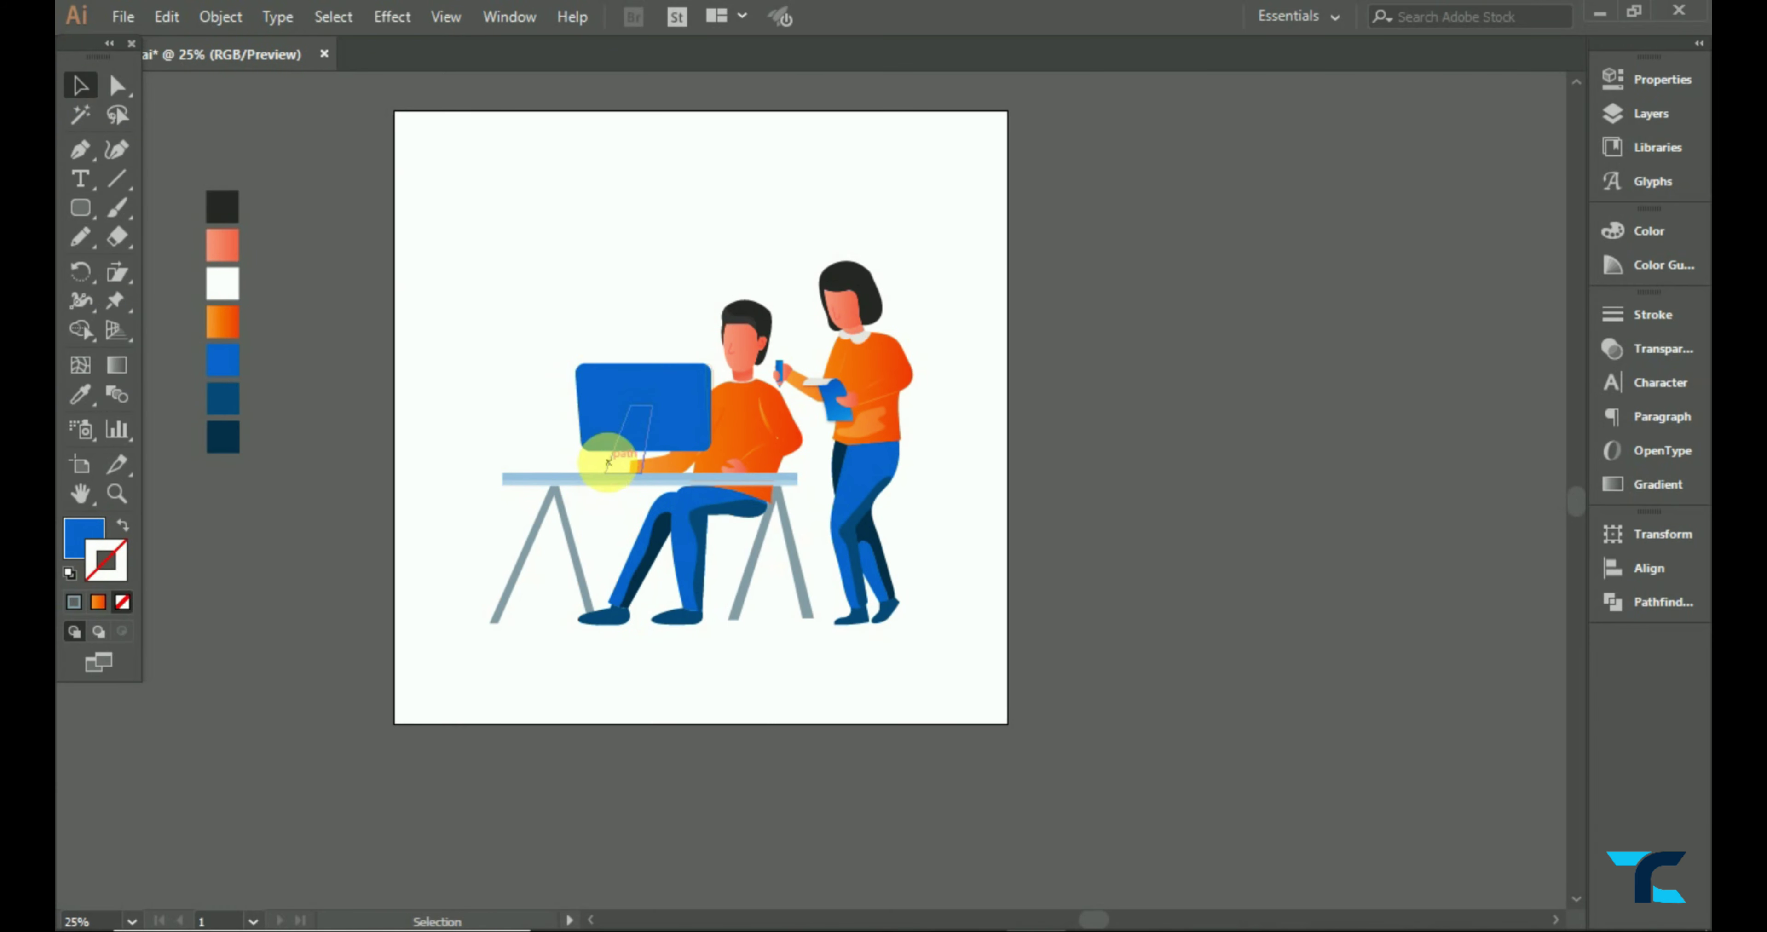
click(80, 395)
click(223, 207)
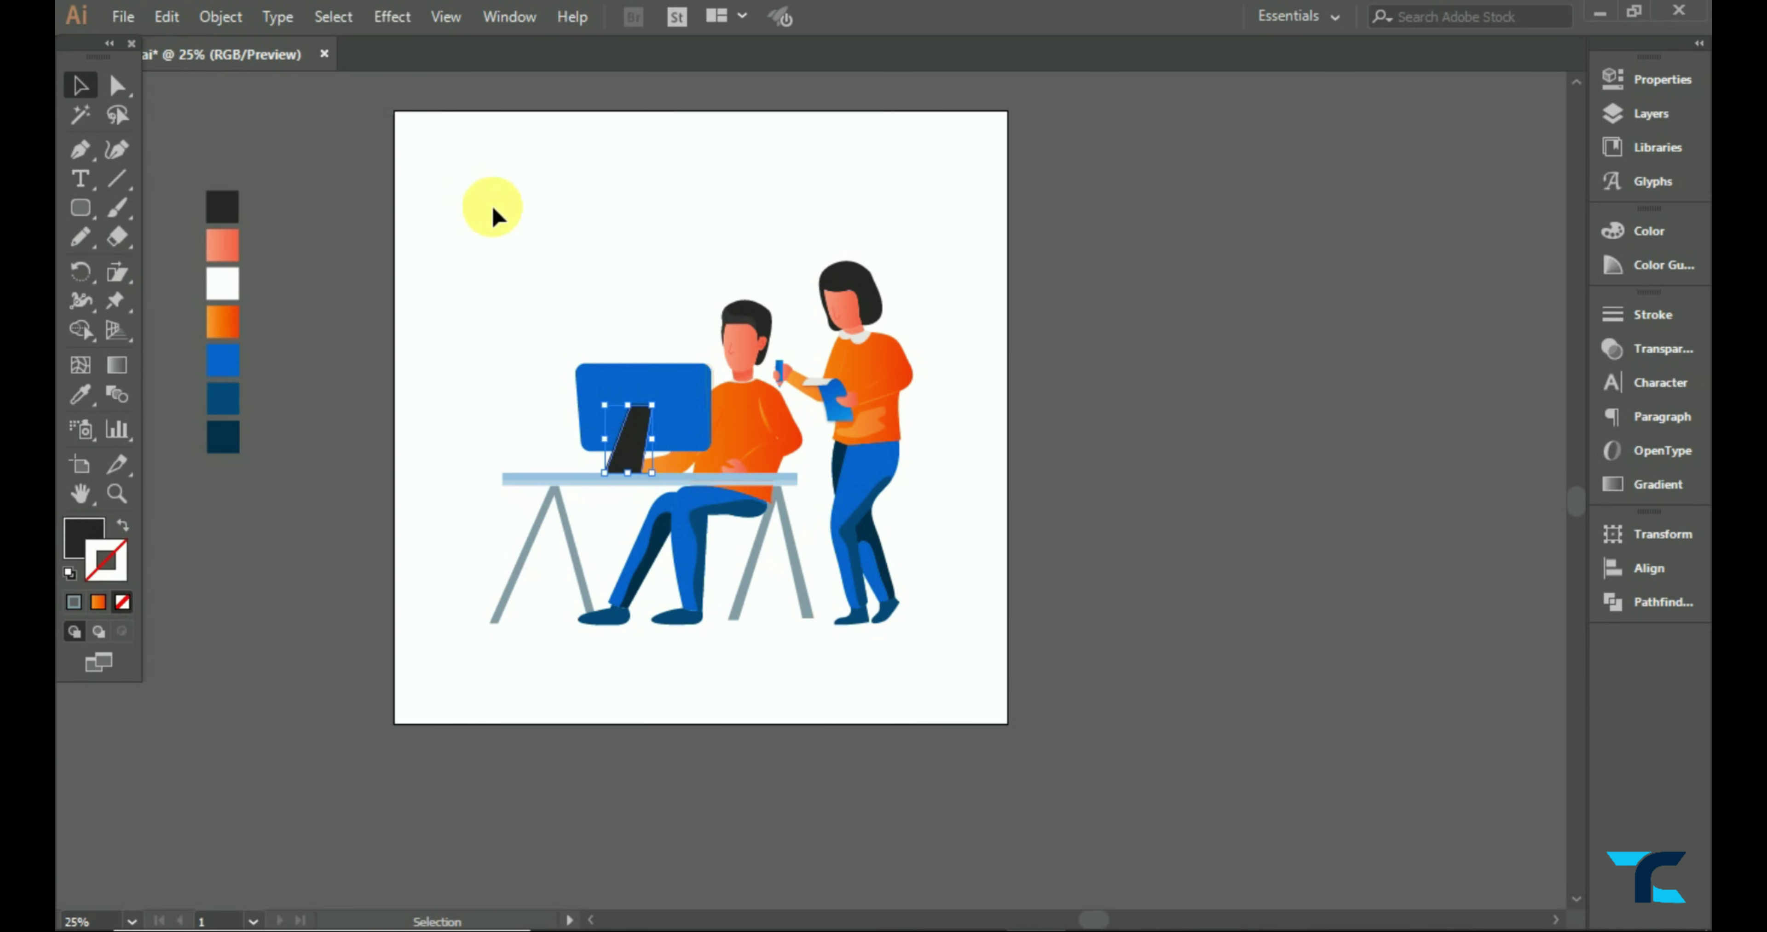
scroll(700, 364, up, 2)
click(720, 383)
click(81, 394)
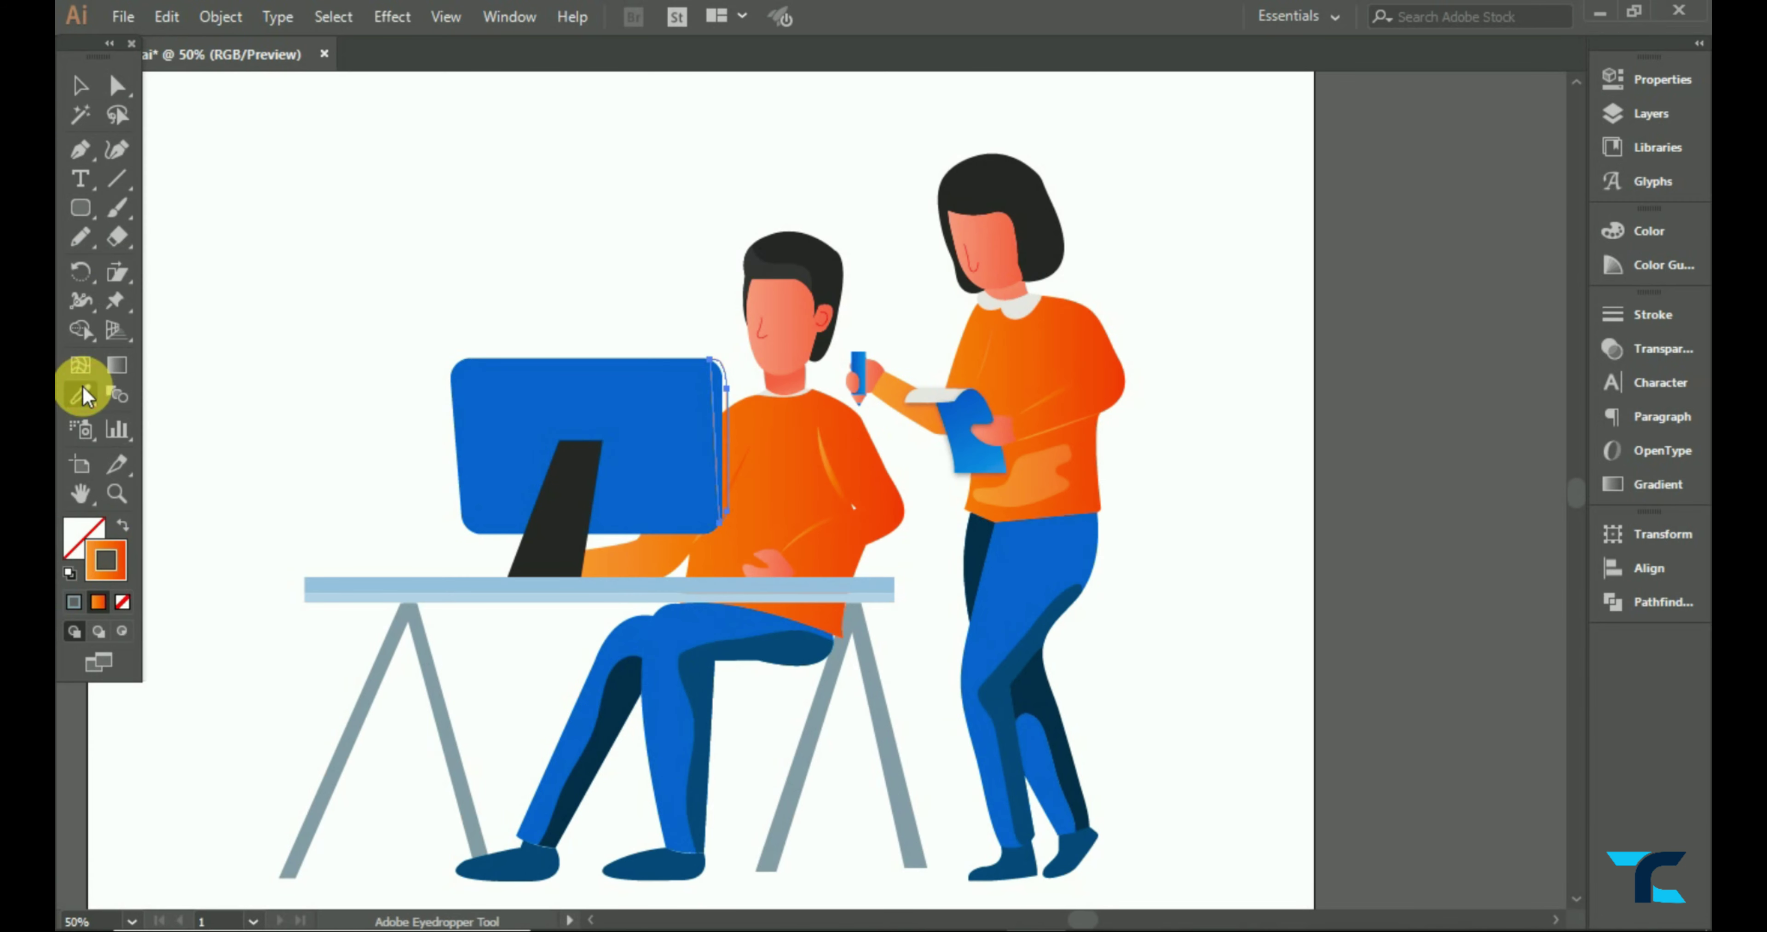
click(967, 551)
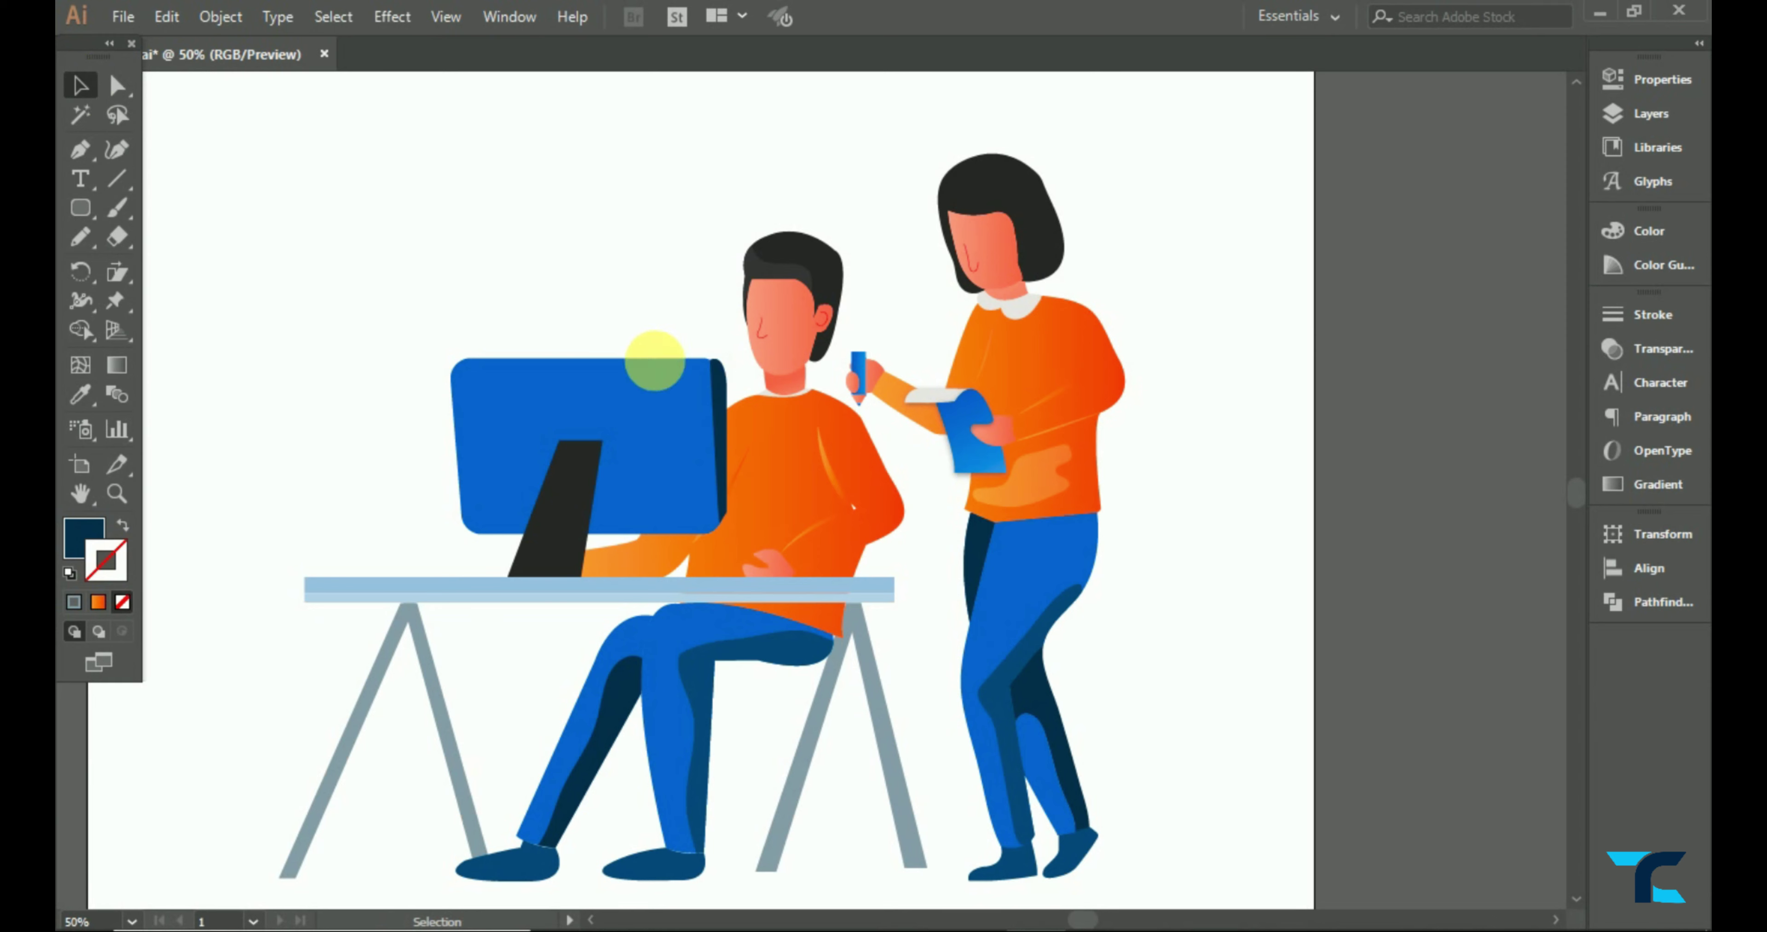
- Merge the monitor pieces with Shape Builder and eyedrop the trousers' blue onto it
drag(624, 307, 713, 383)
click(80, 330)
drag(609, 421, 711, 405)
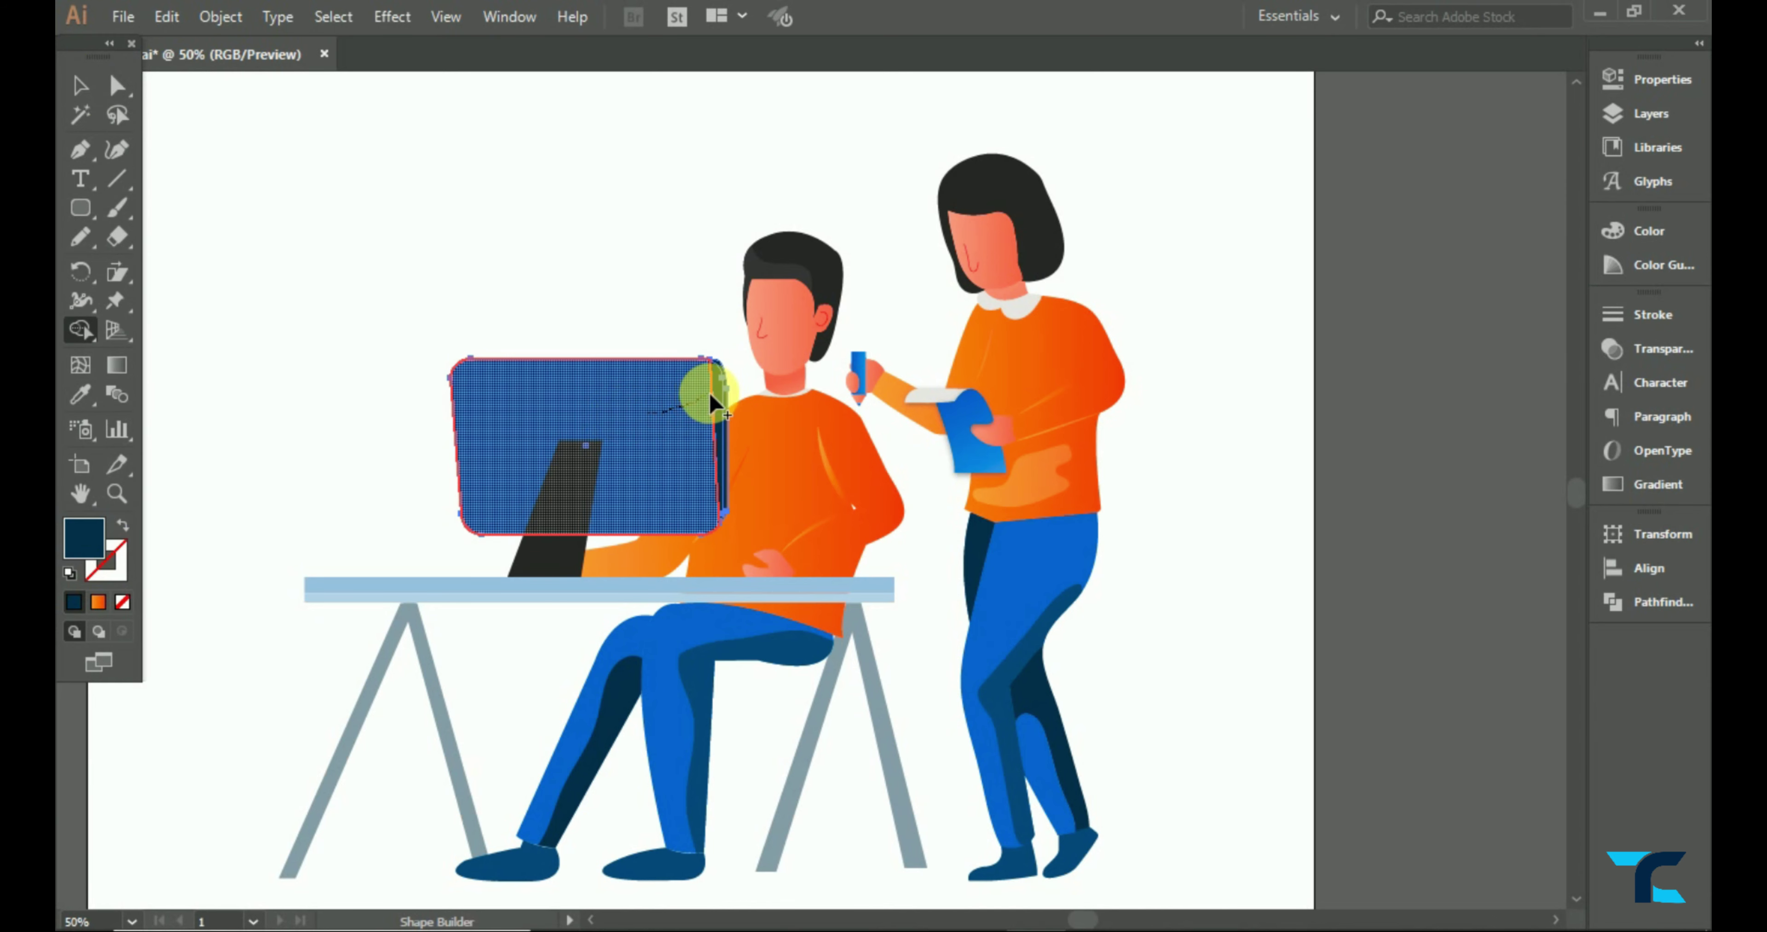
click(81, 85)
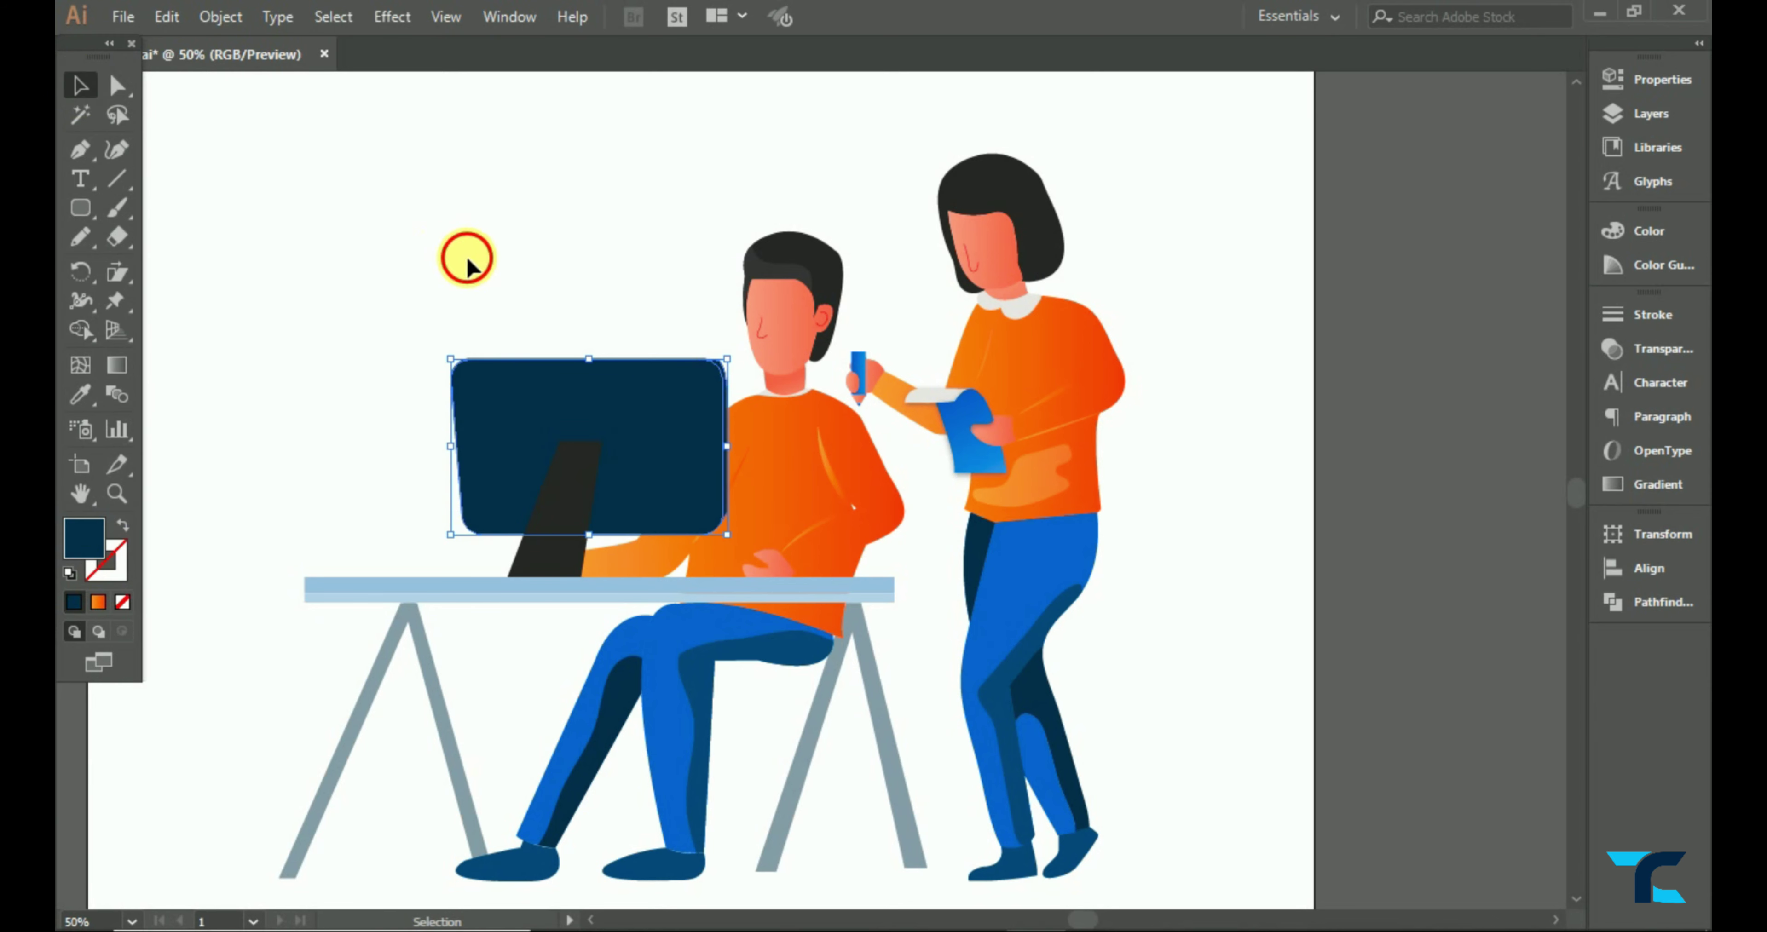
click(80, 395)
click(1031, 555)
click(80, 85)
click(382, 158)
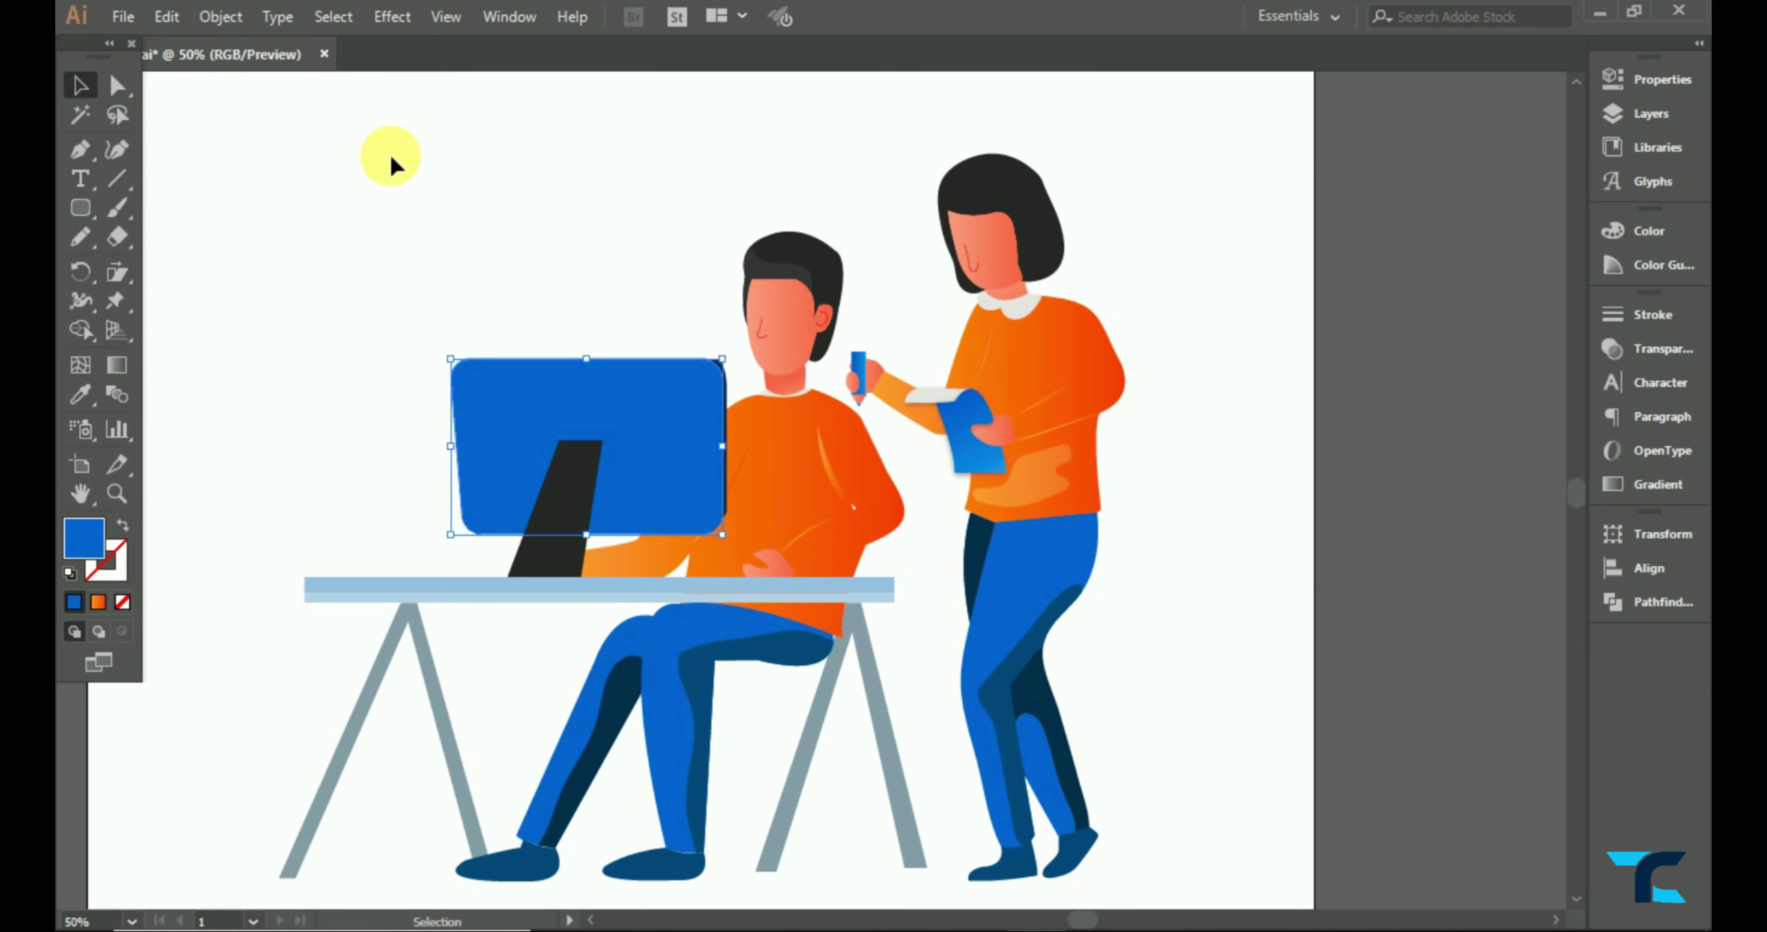
scroll(154, 147, up, 3)
- Cut a crescent from two overlapping circles with Pathfinder Minus Front
scroll(154, 147, up, 4)
drag(80, 207, 174, 264)
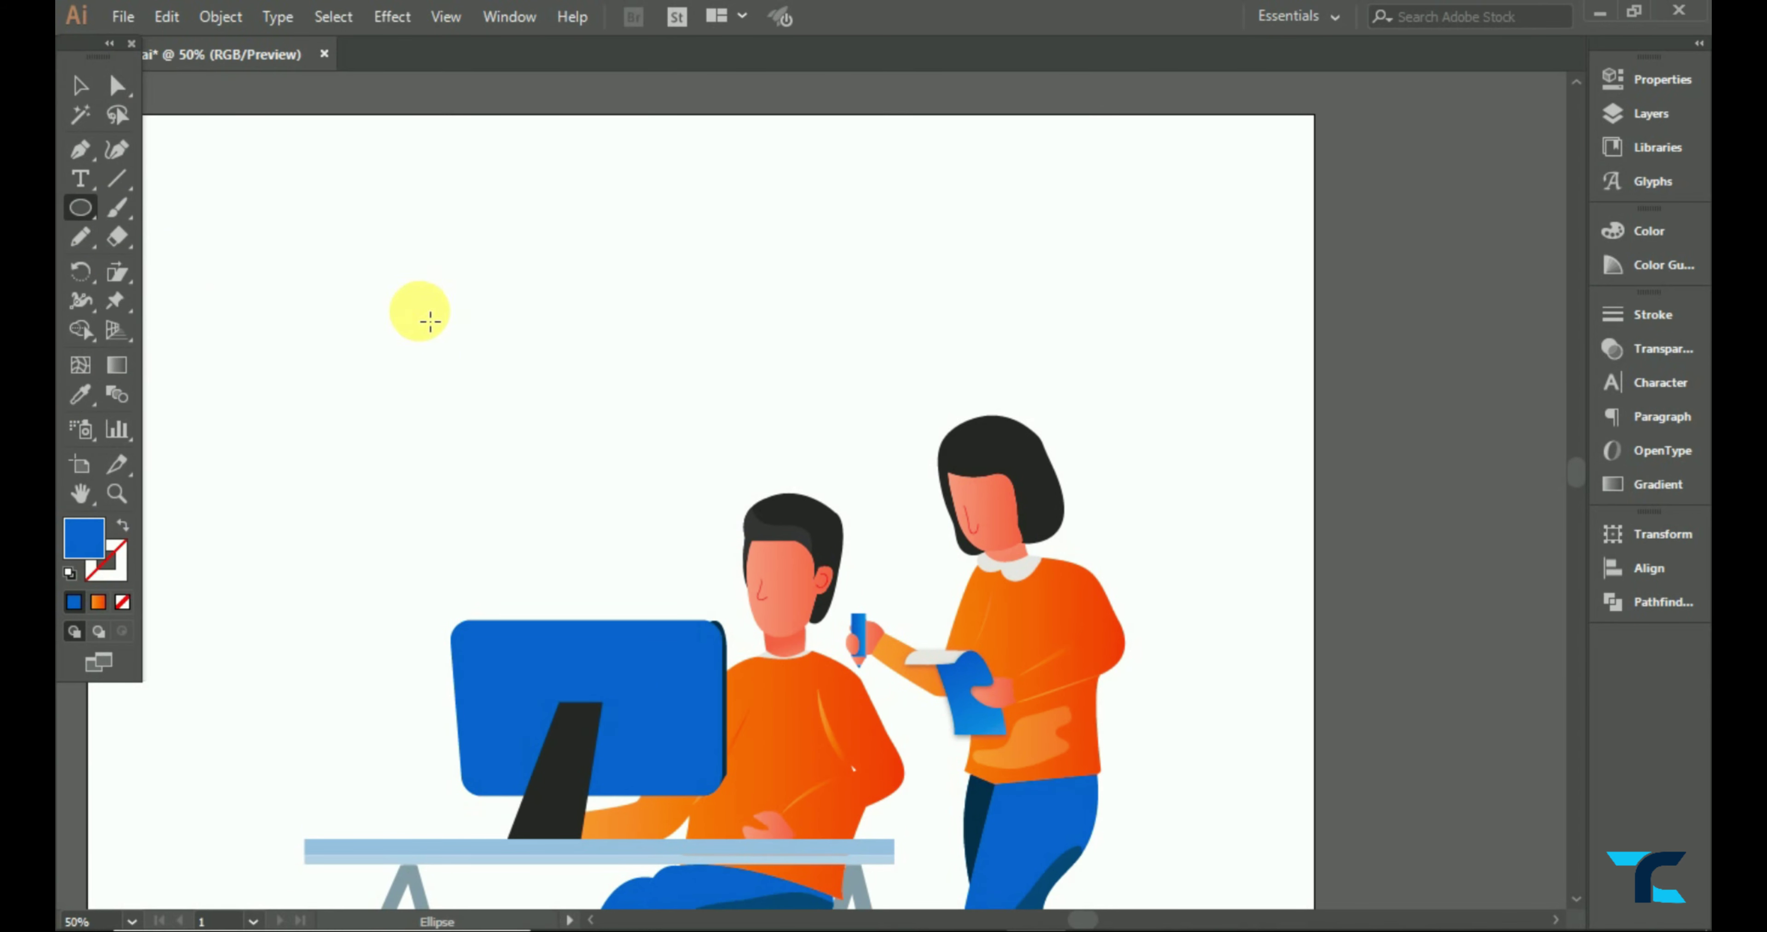
drag(410, 304, 461, 364)
drag(411, 305, 457, 305)
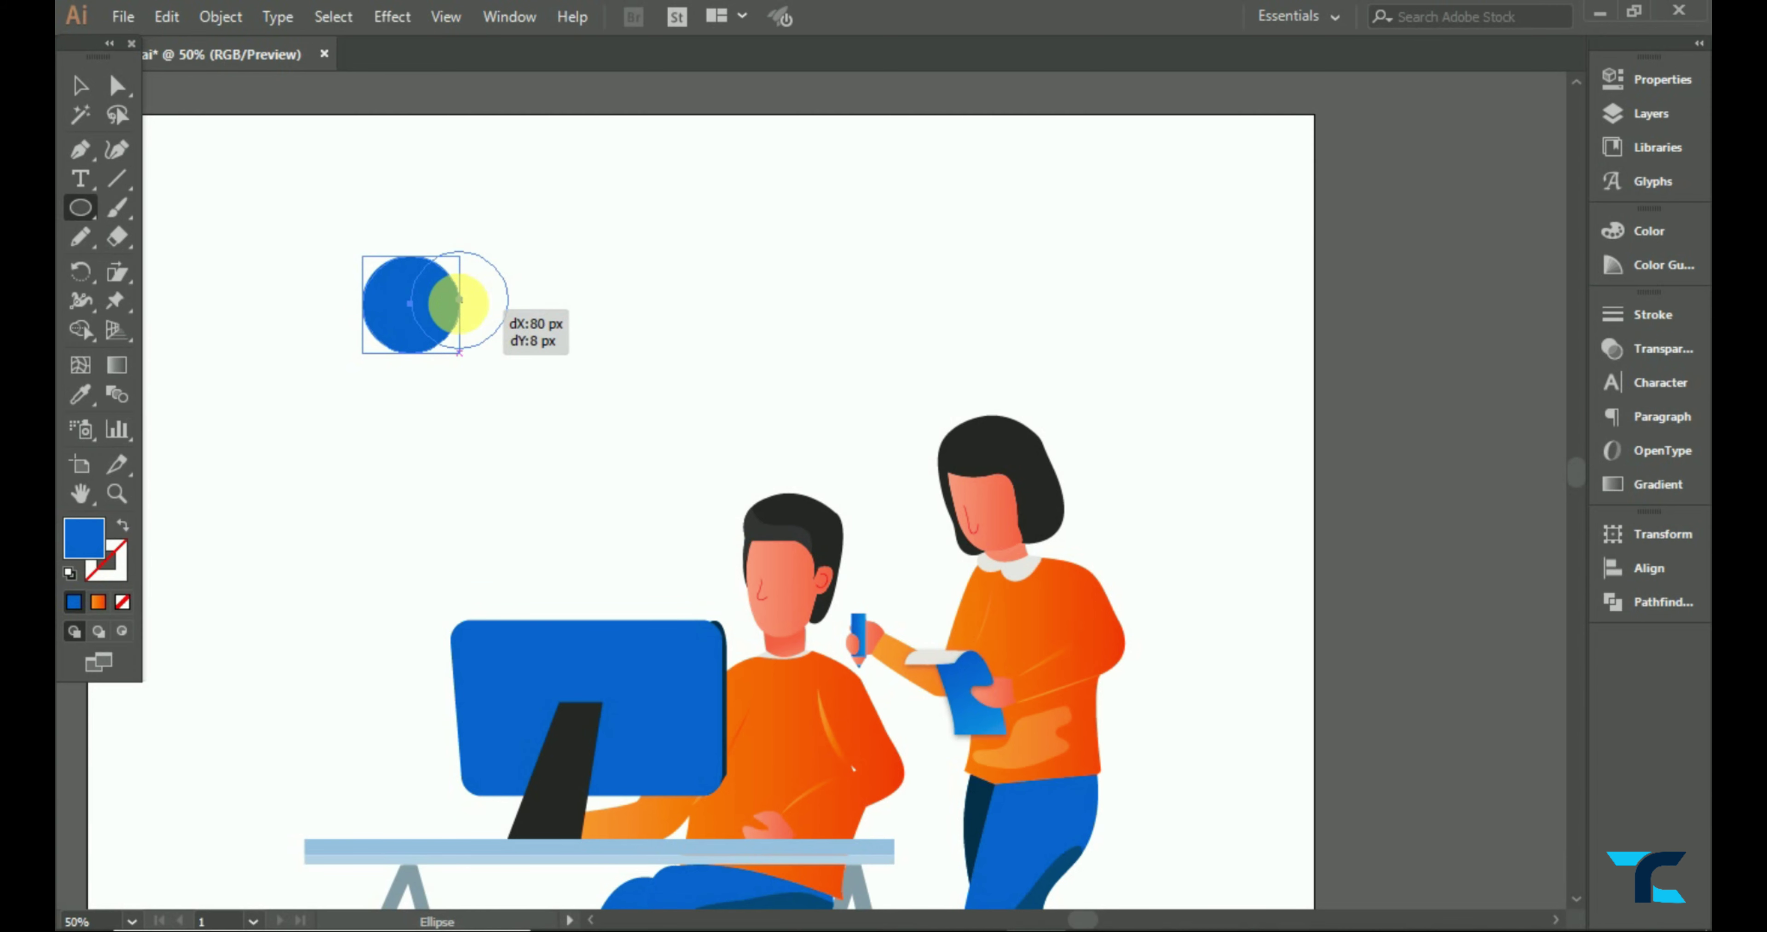
drag(456, 305, 460, 300)
click(89, 92)
drag(315, 236, 545, 372)
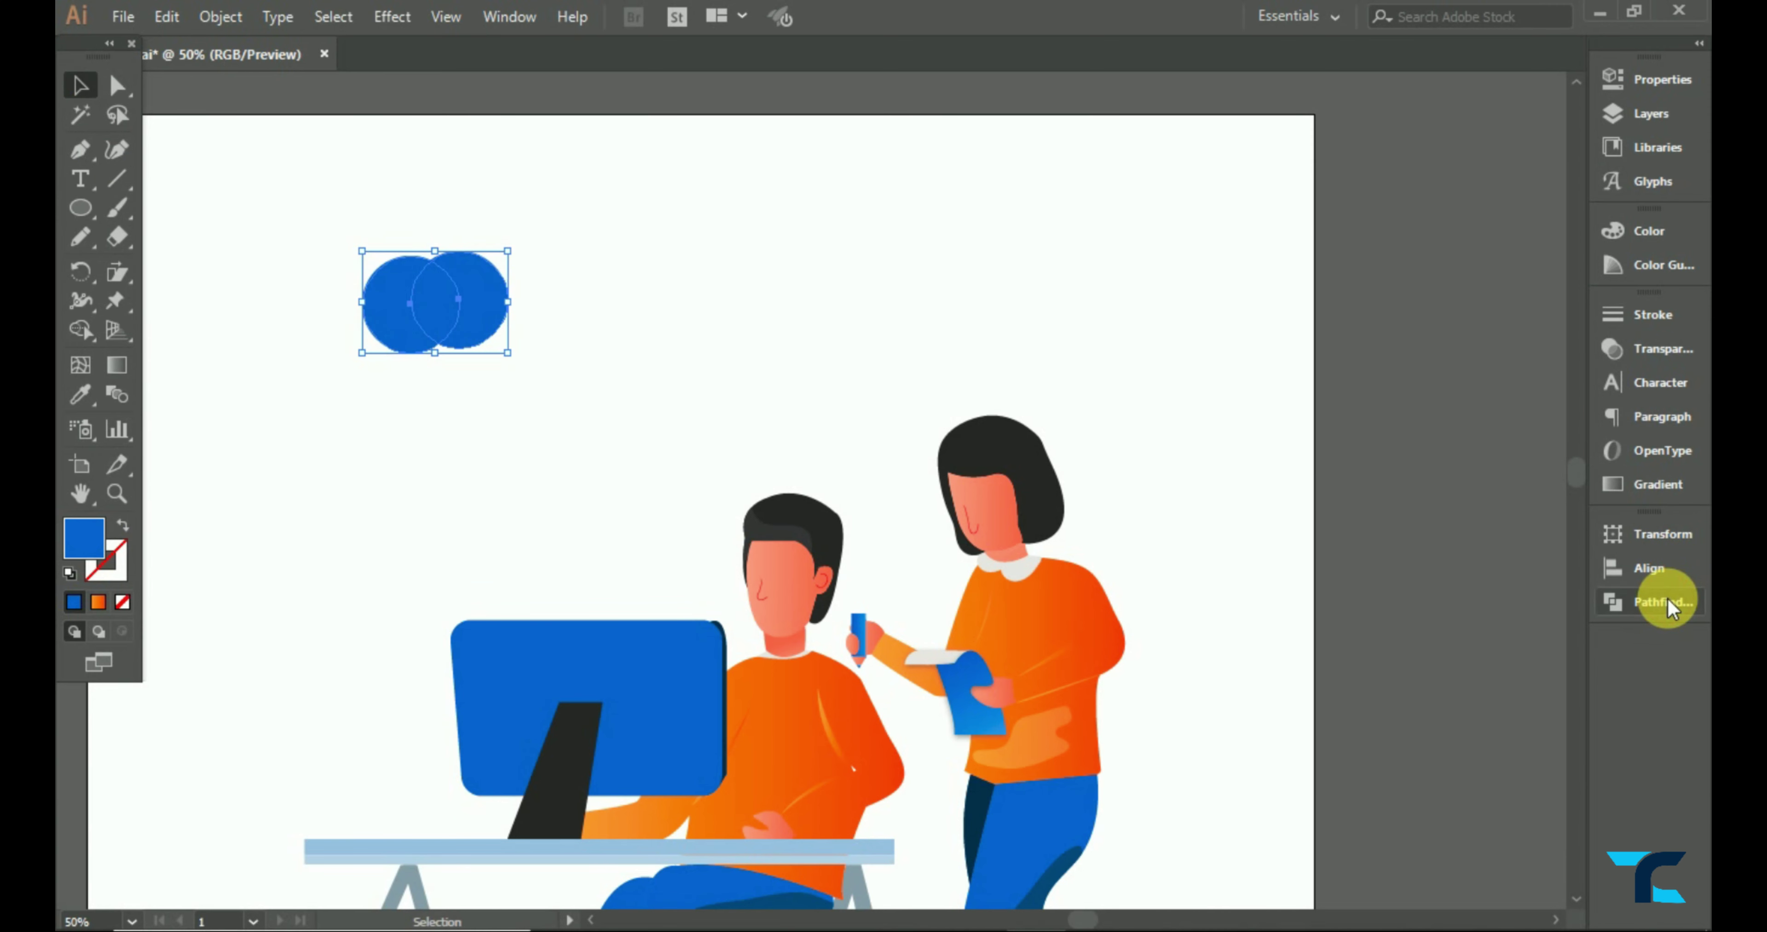
click(1653, 602)
click(1374, 589)
click(563, 345)
- Fill the crescent light grey, rotate it, and place it on the monitor's top centre
click(405, 305)
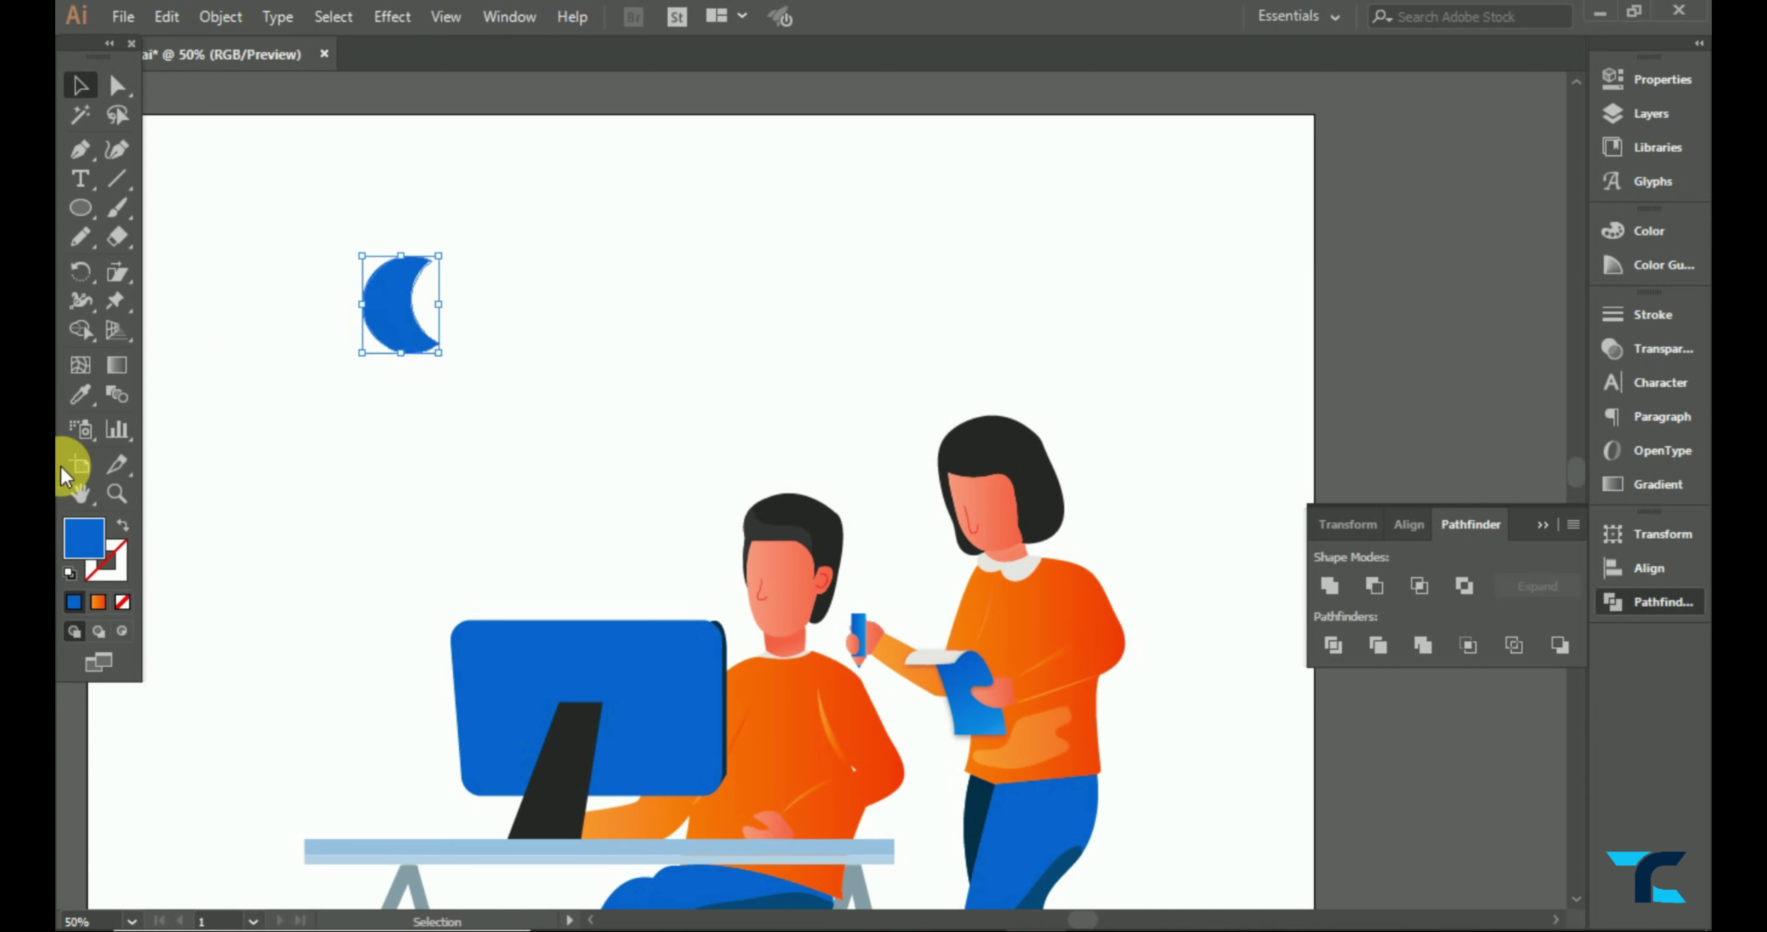
click(80, 395)
click(1022, 565)
click(323, 293)
click(81, 85)
mouse_move(397, 353)
mouse_down()
mouse_move(458, 300)
mouse_move(676, 675)
mouse_move(629, 695)
mouse_move(620, 629)
mouse_up()
key(ctrl+=)
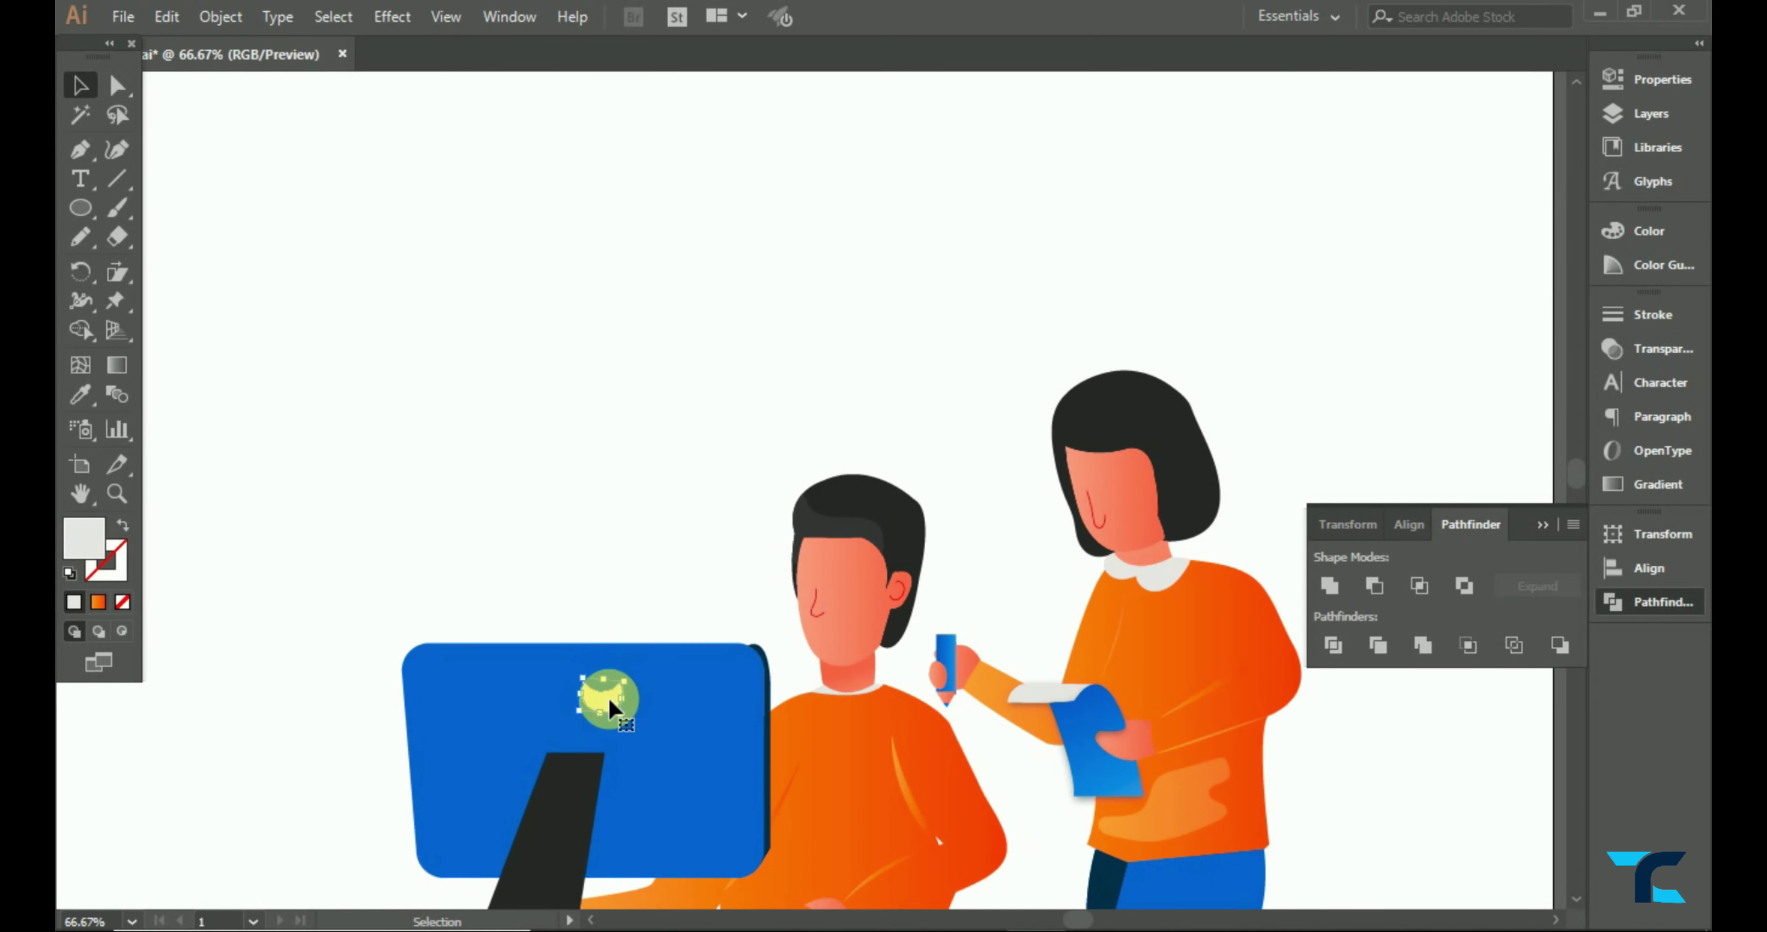
drag(609, 700, 593, 713)
click(601, 574)
click(624, 524)
- Pen-draw a thin stripe along the monitor stand's right edge
key(ctrl+0)
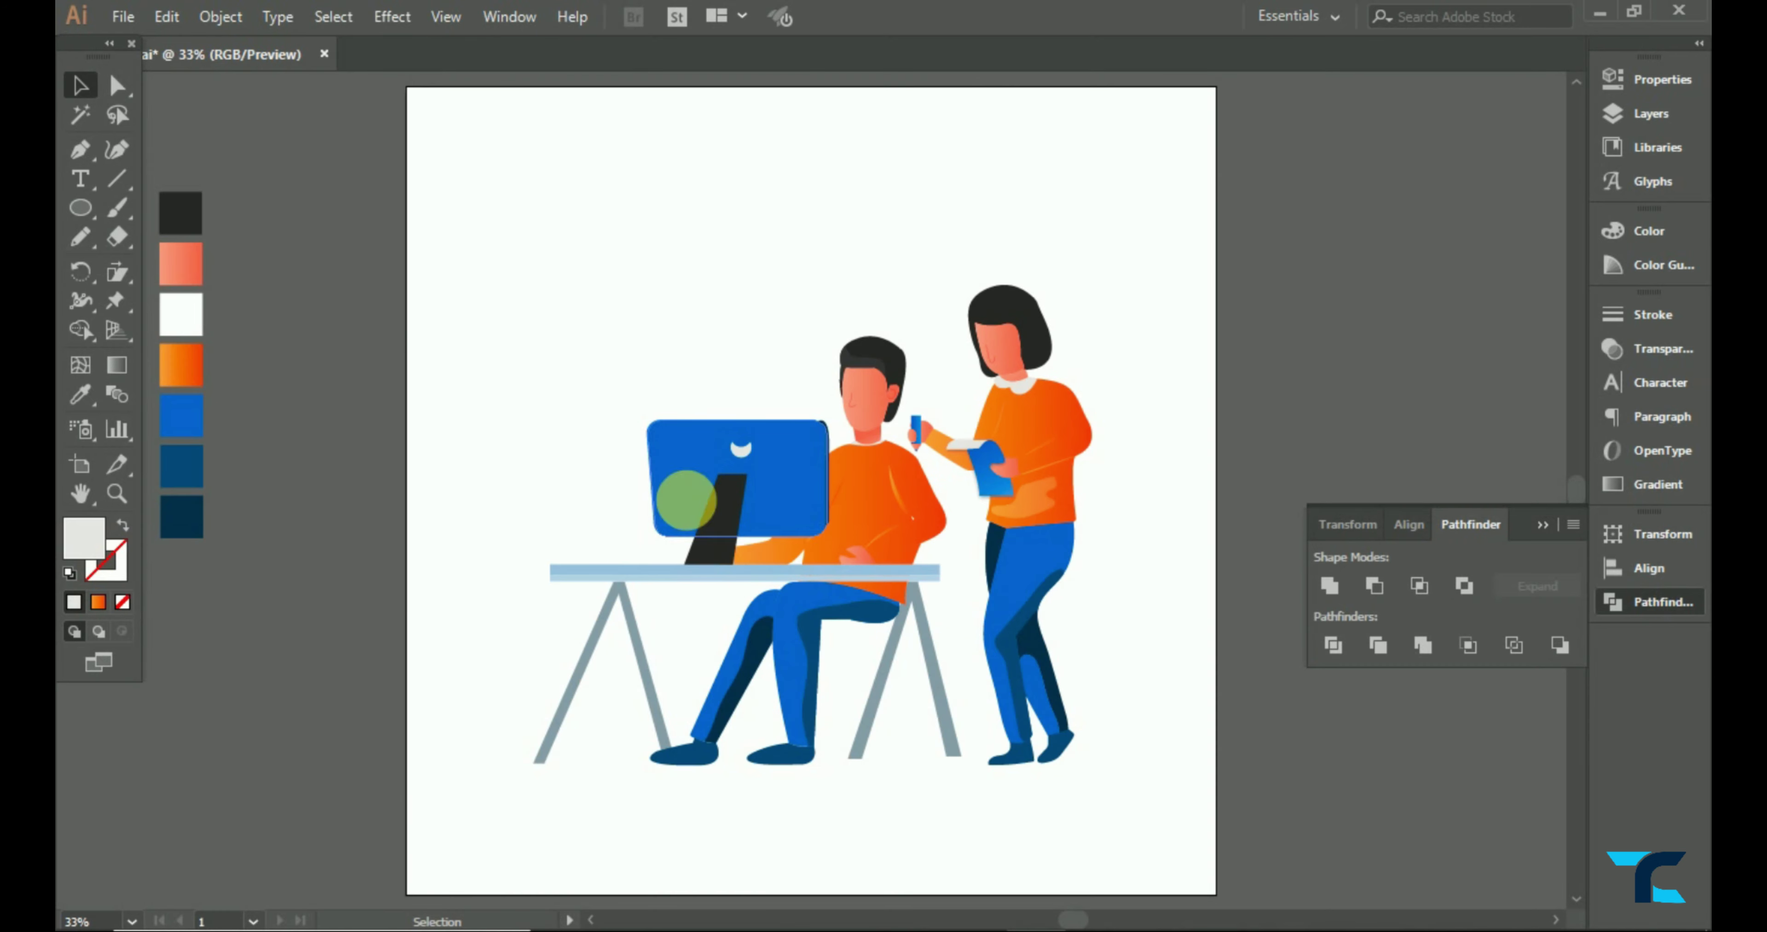
key(ctrl+1)
click(79, 150)
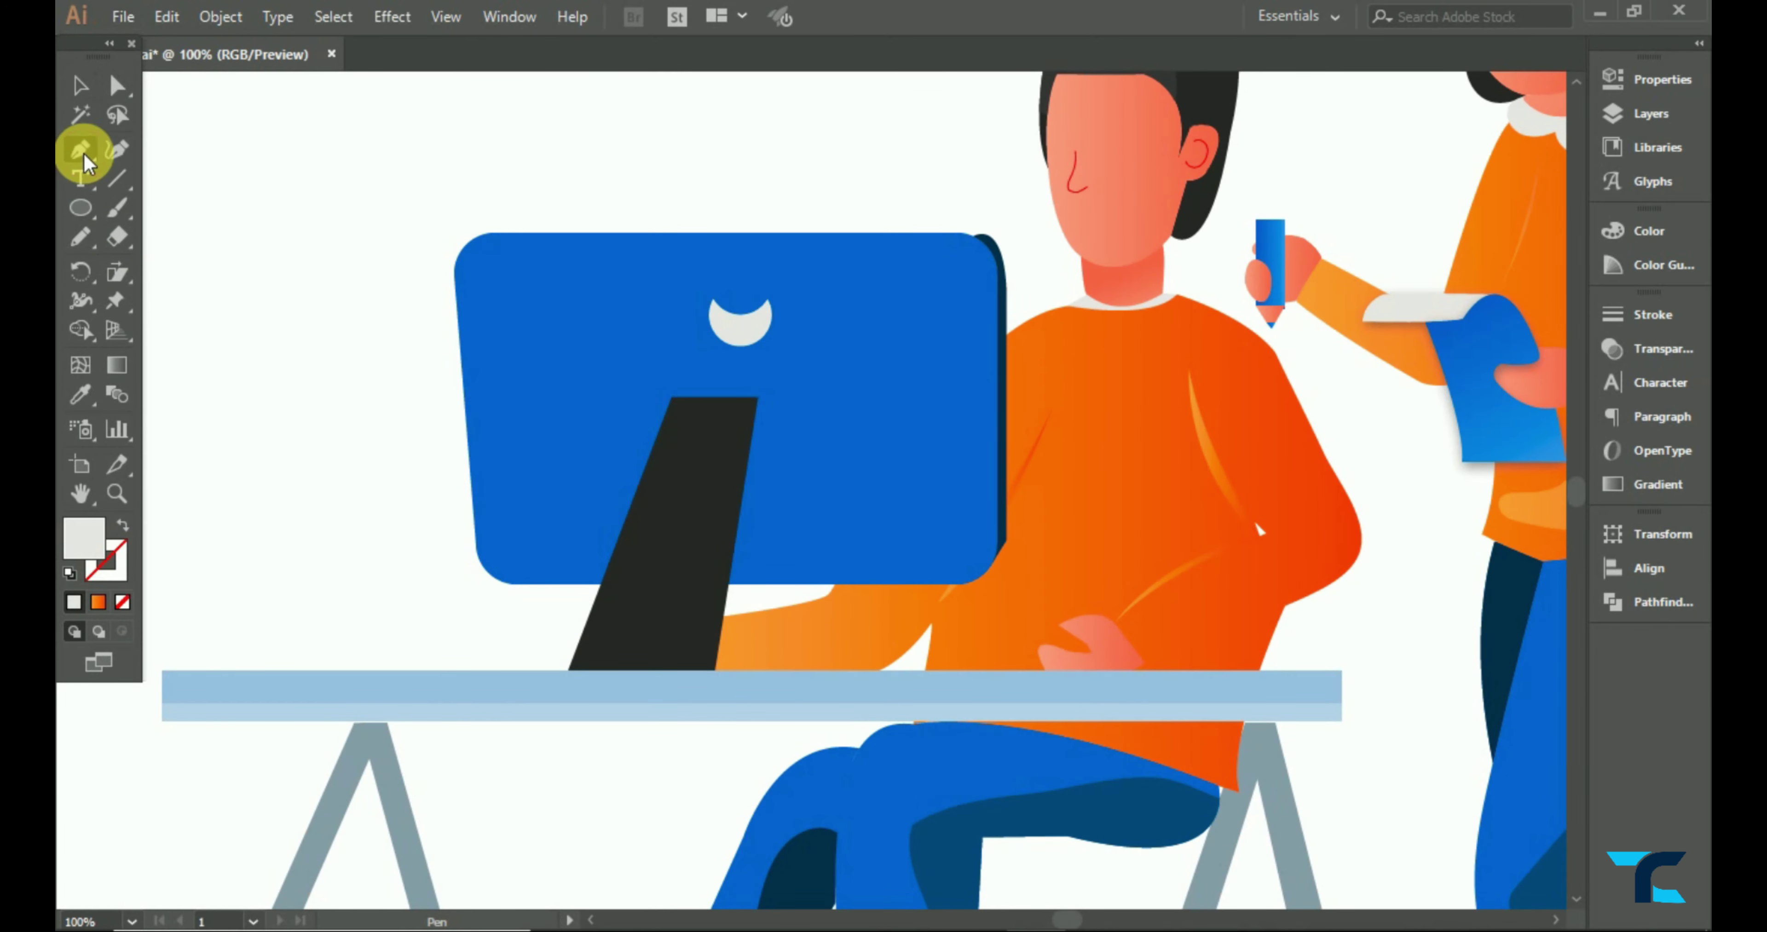
drag(754, 396, 778, 409)
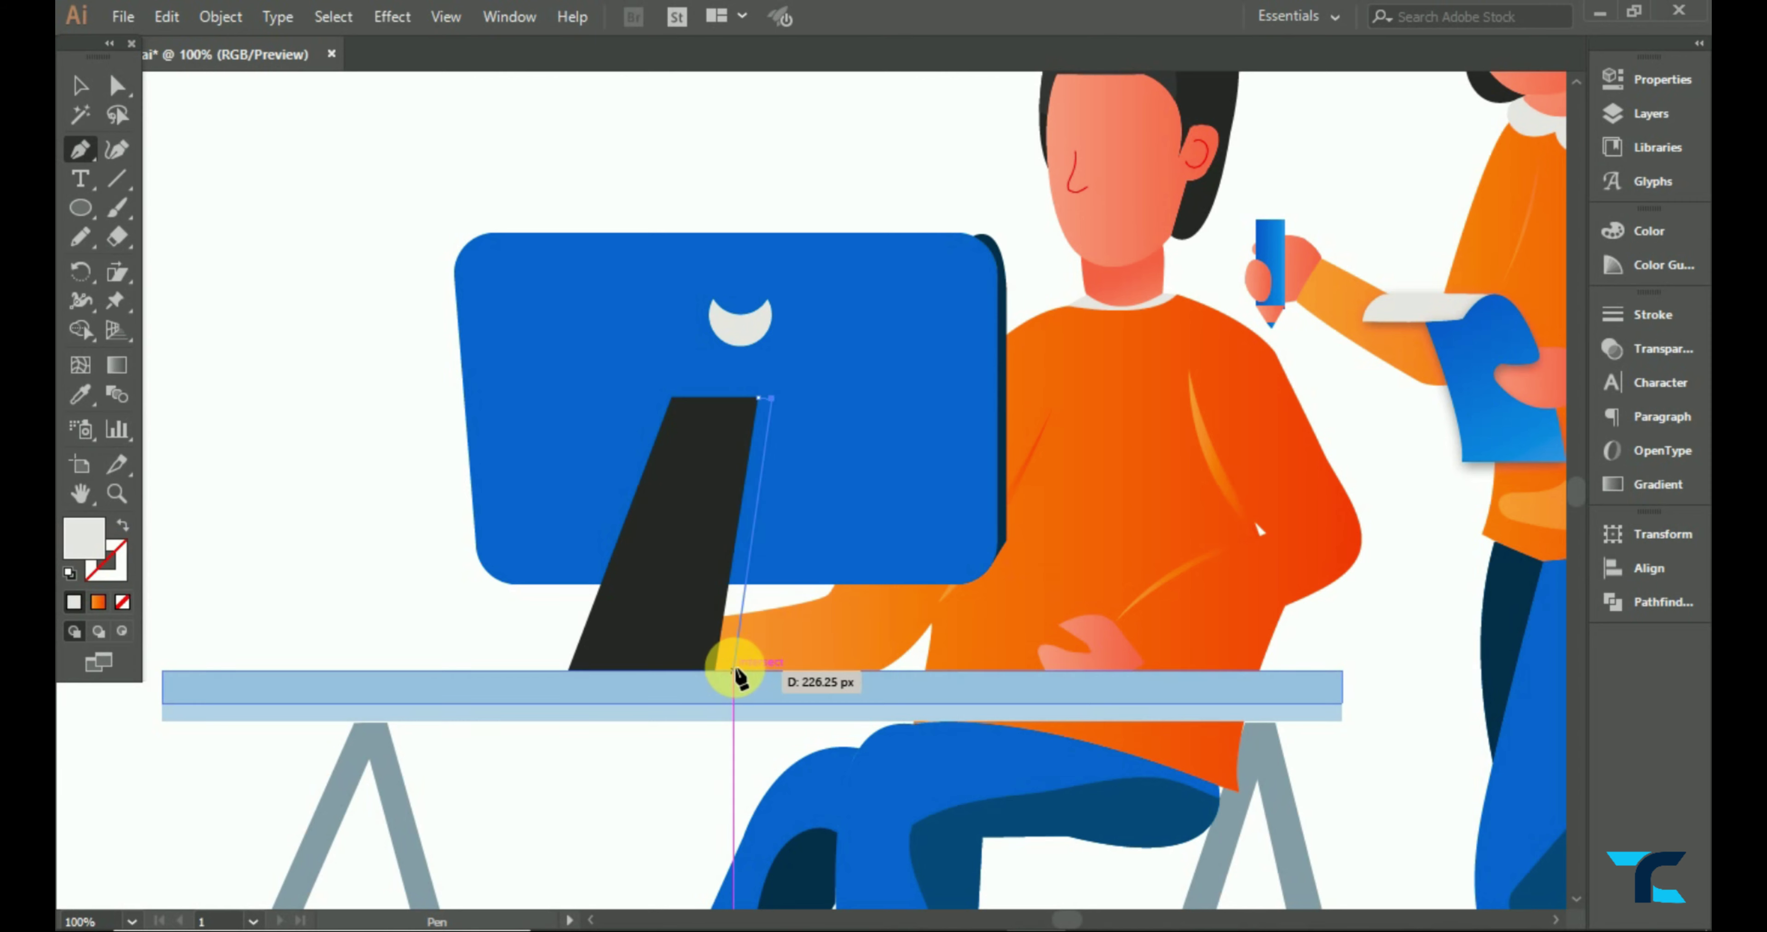
click(734, 671)
click(715, 671)
click(758, 398)
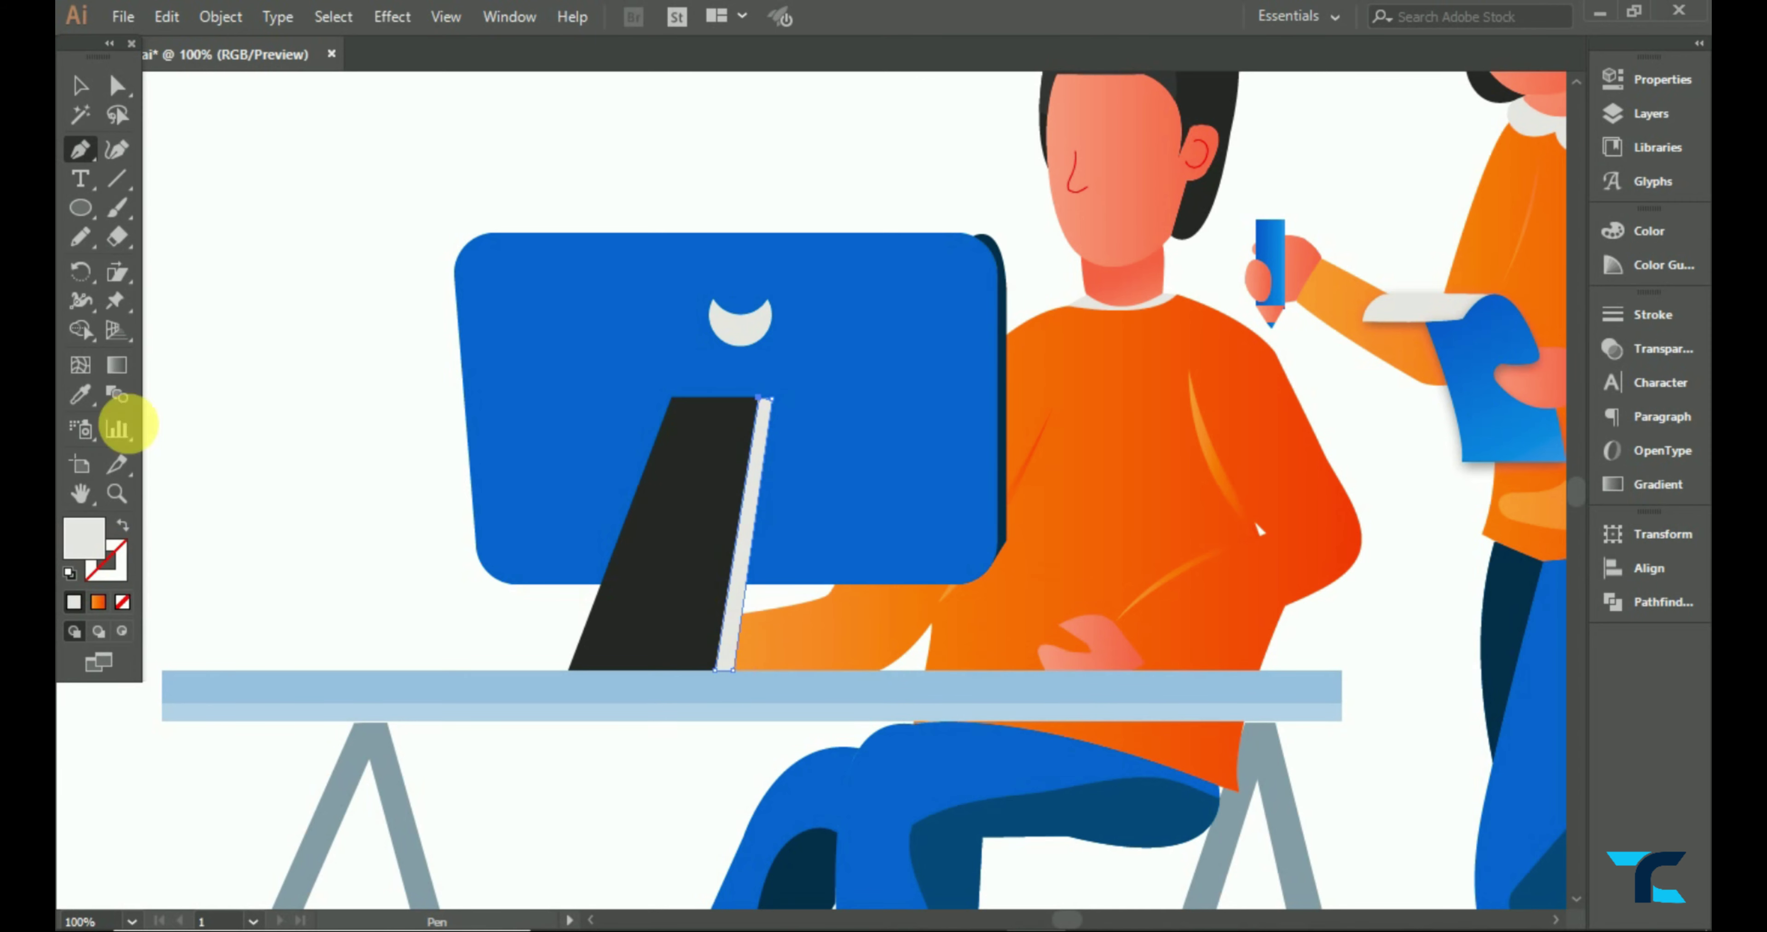
- Fill the monitor stand with dark navy sampled from the woman's trousers
click(80, 394)
click(761, 392)
click(1510, 597)
click(79, 86)
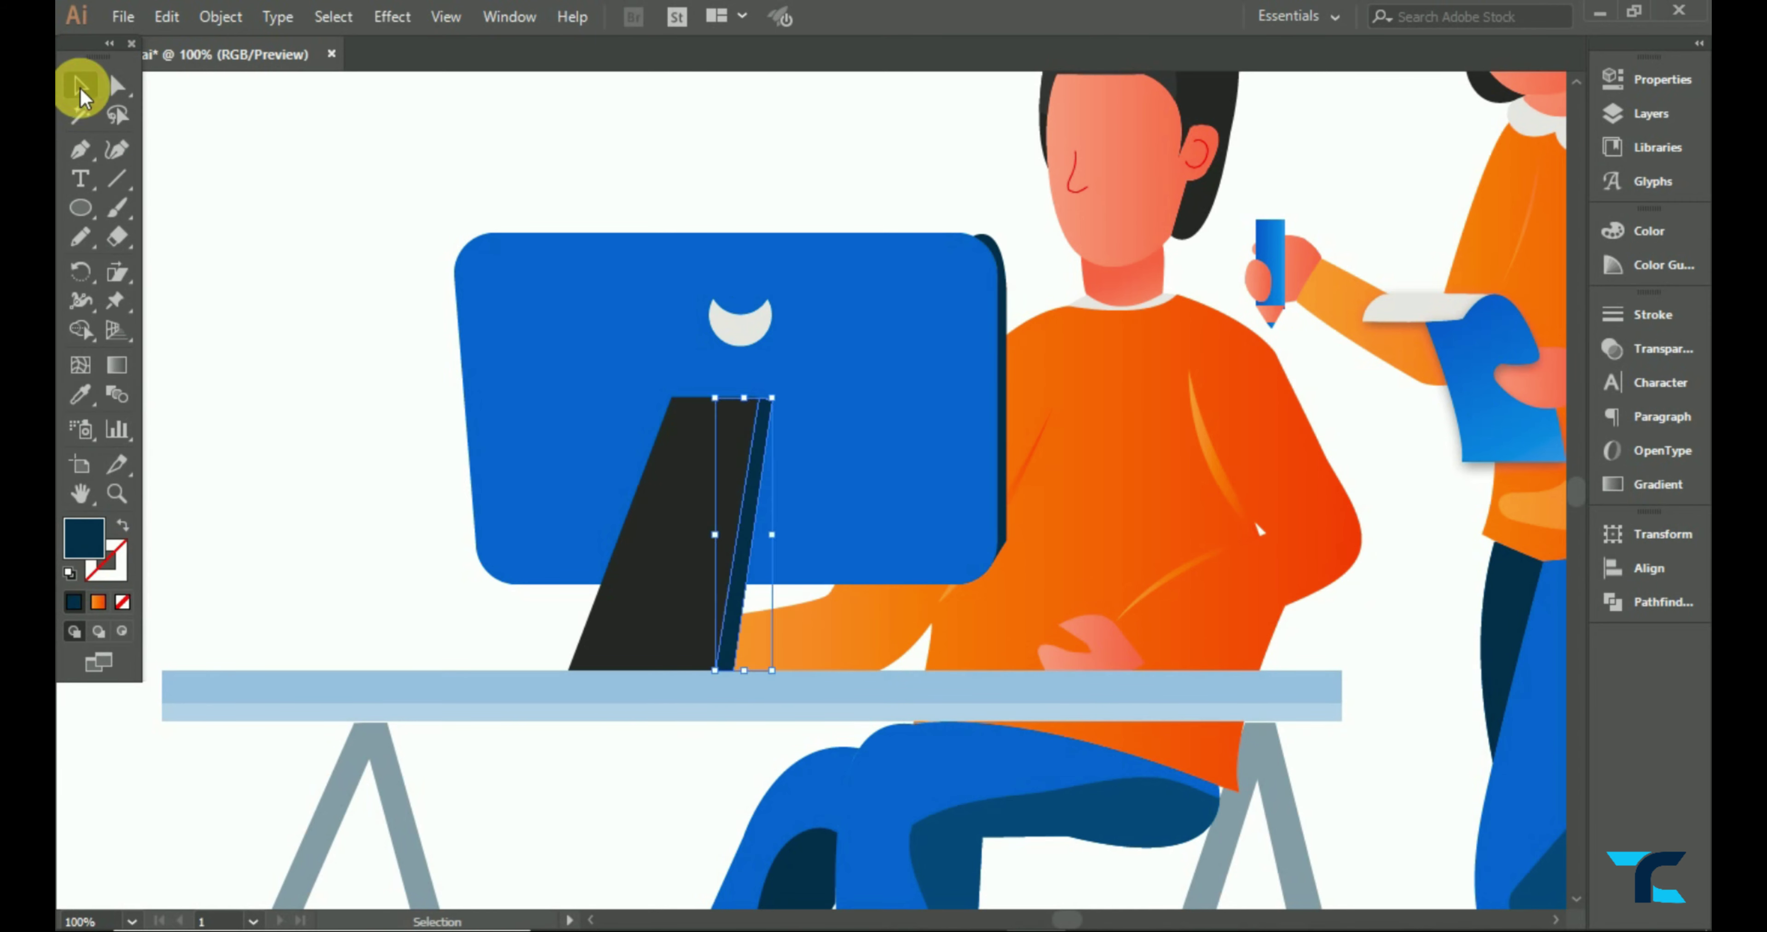
click(249, 154)
scroll(812, 355, down, 2)
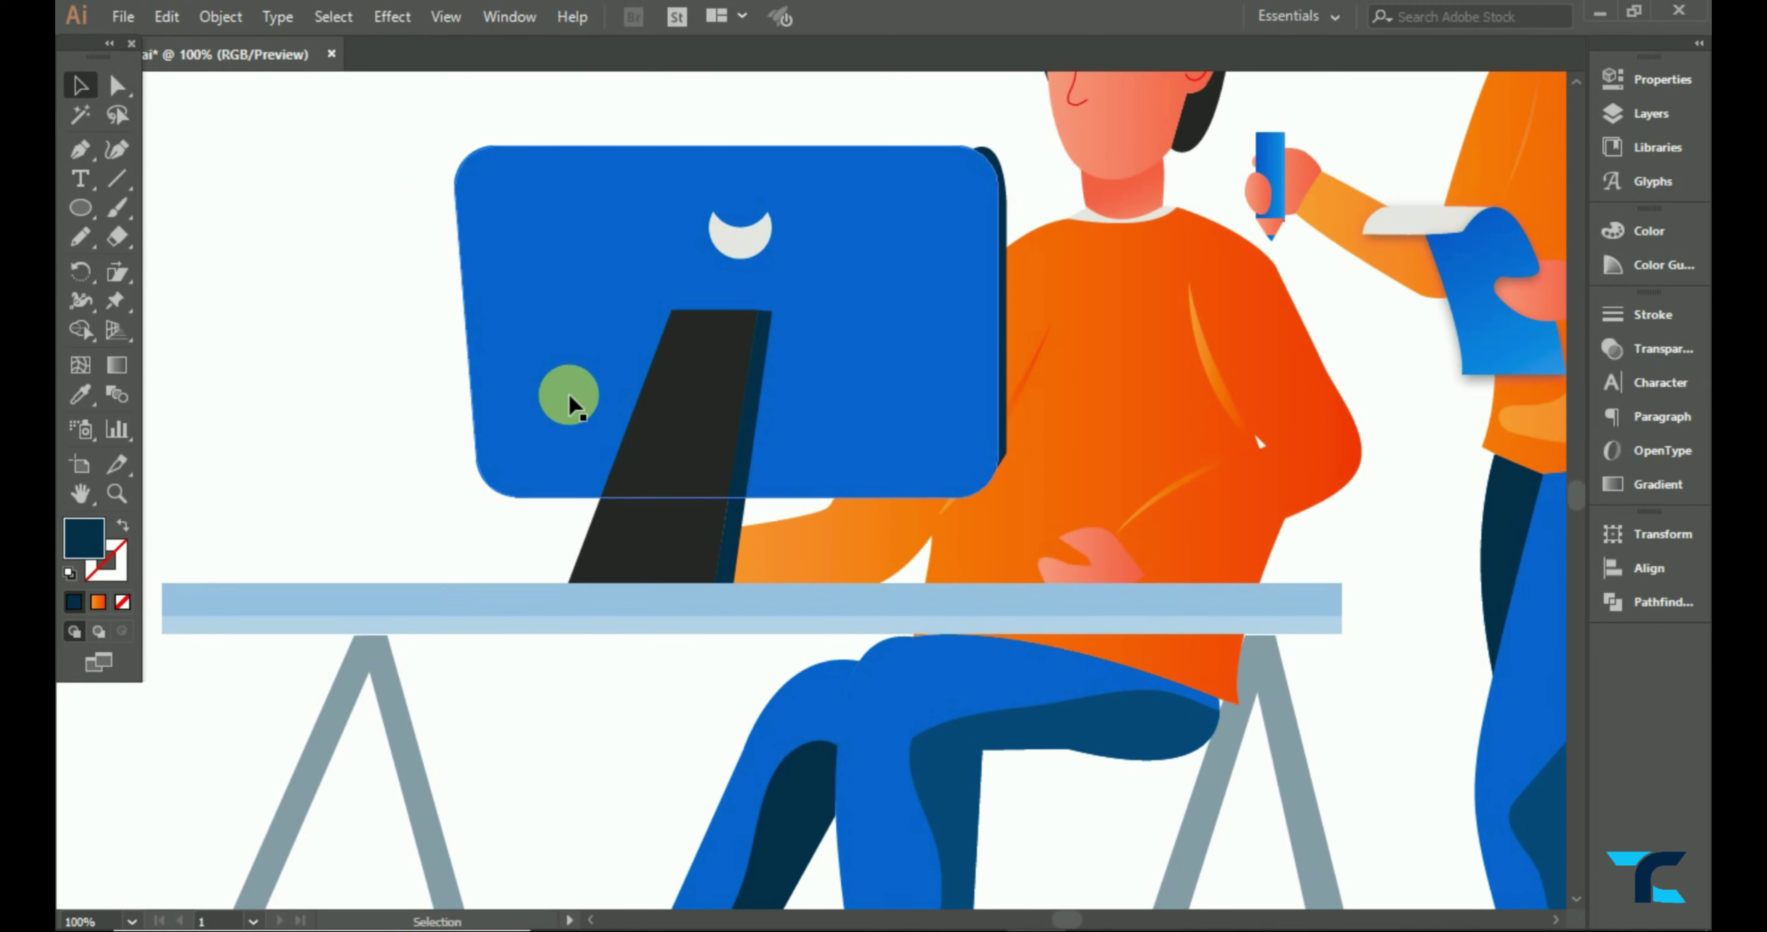
click(658, 432)
click(98, 413)
- Eyedrop bright blue onto the thin stand stripe
click(962, 747)
click(80, 86)
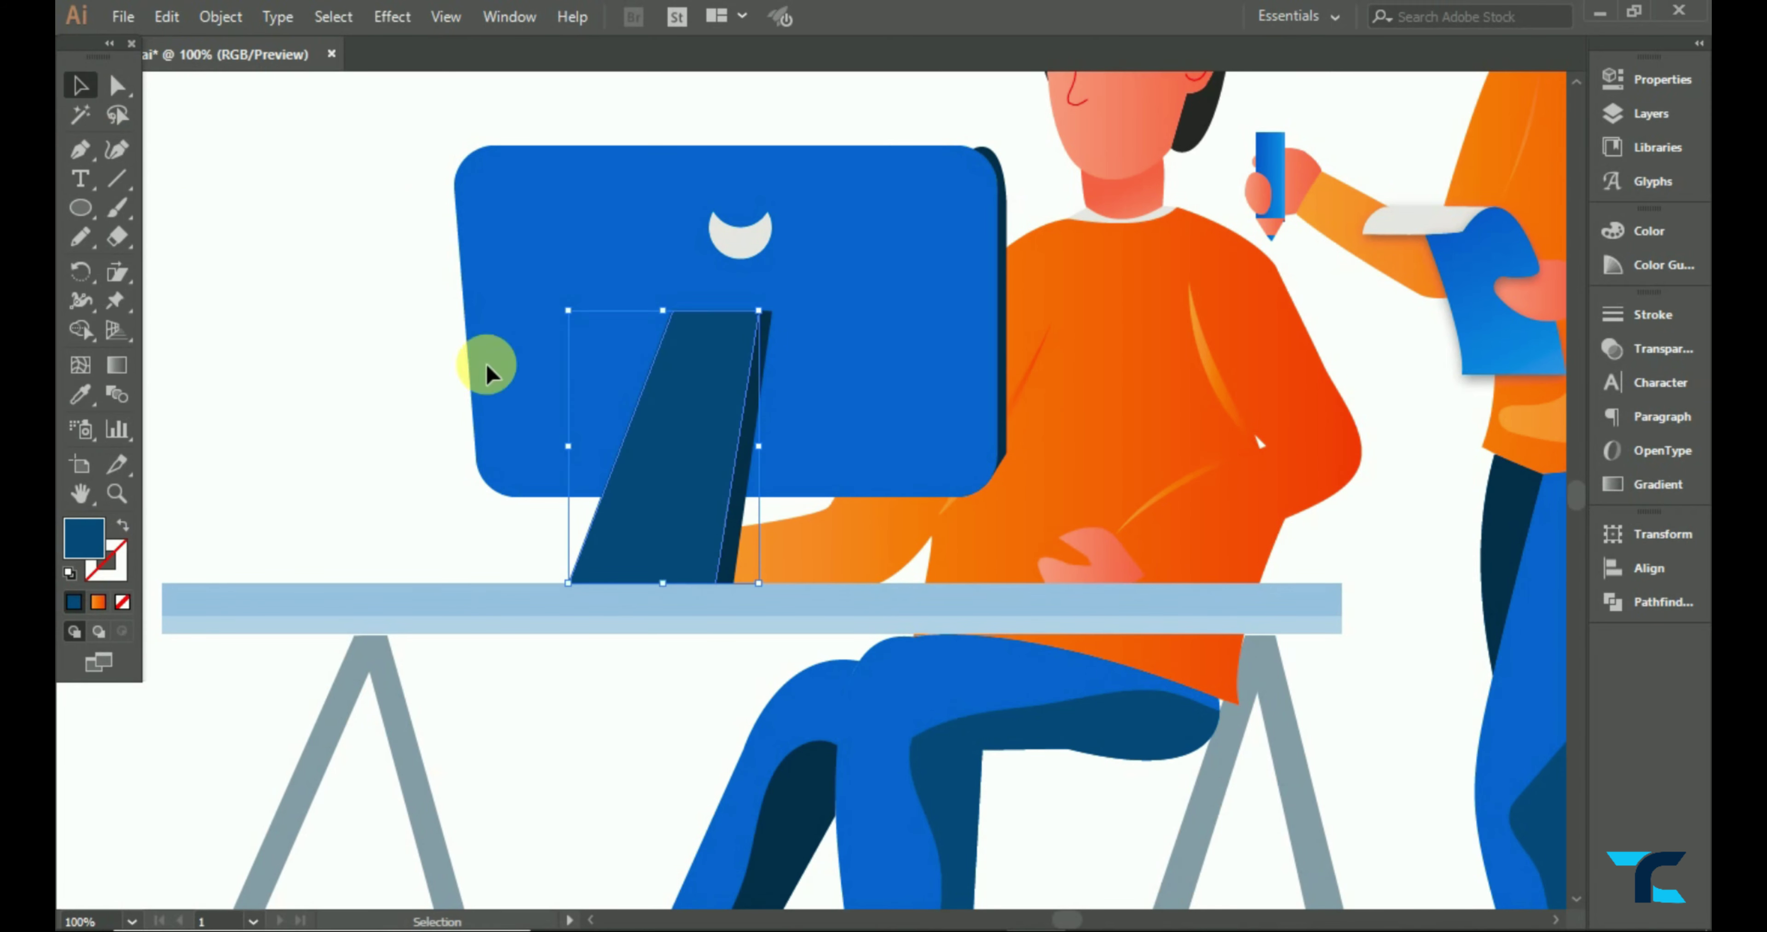
click(753, 452)
click(80, 394)
click(762, 730)
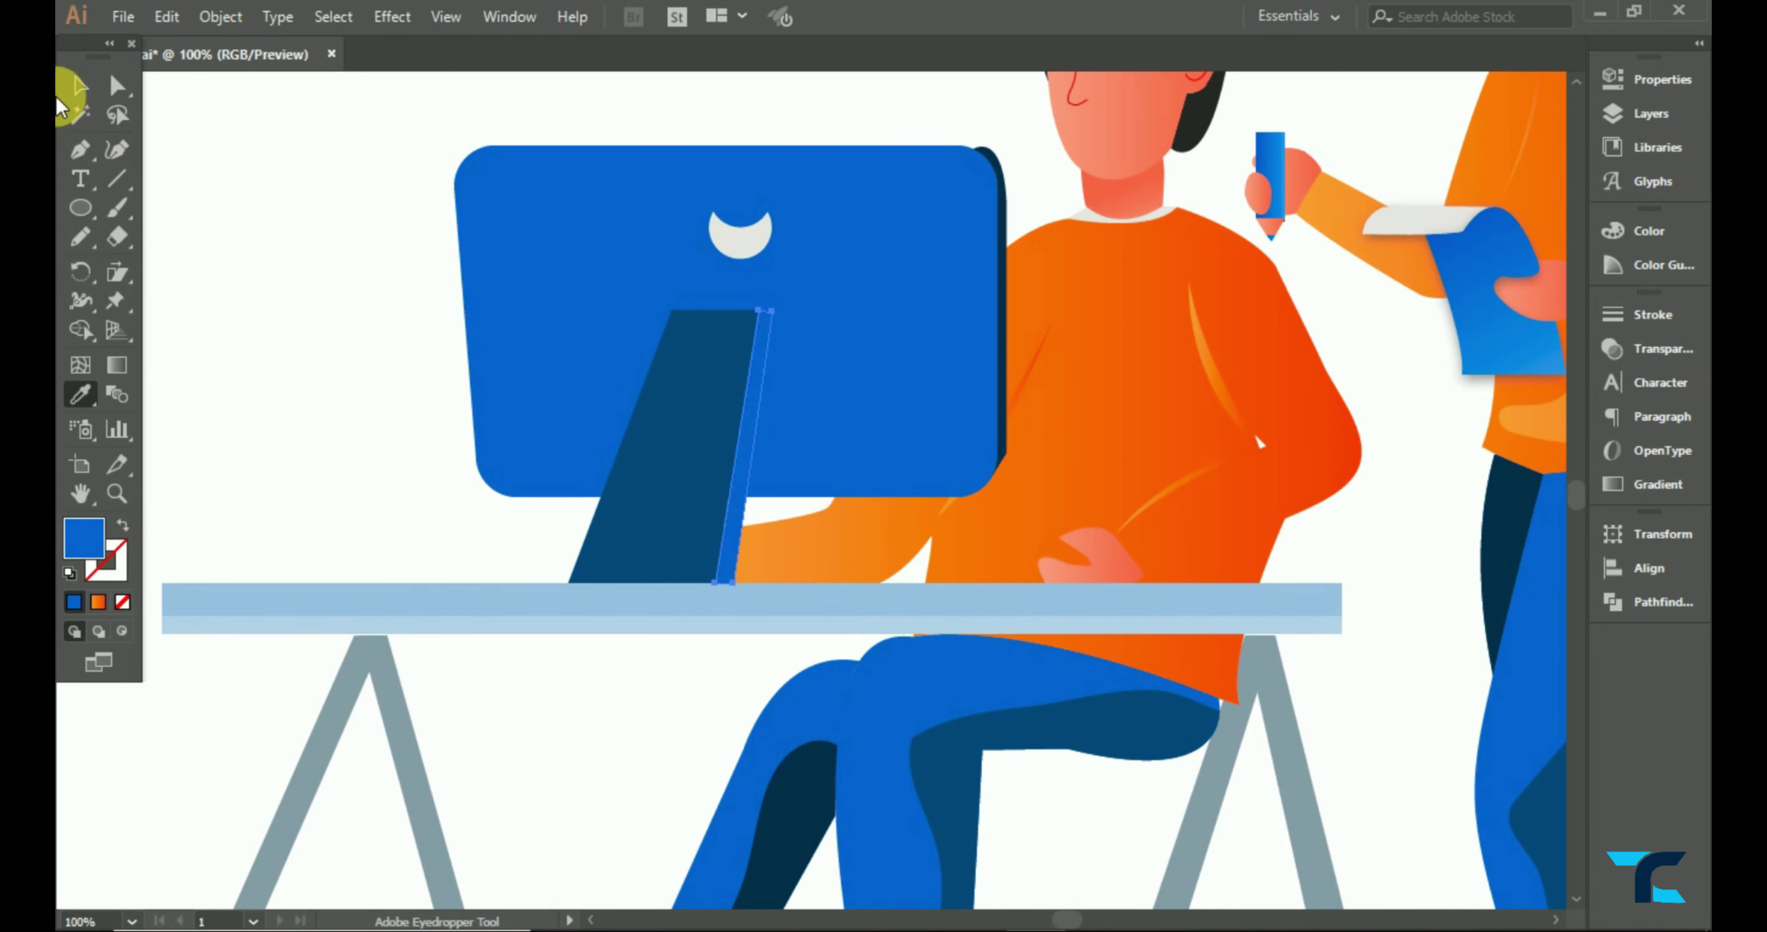
click(80, 86)
- Give the monitor screen a gradient fill with a dark teal left stop
click(583, 234)
click(98, 602)
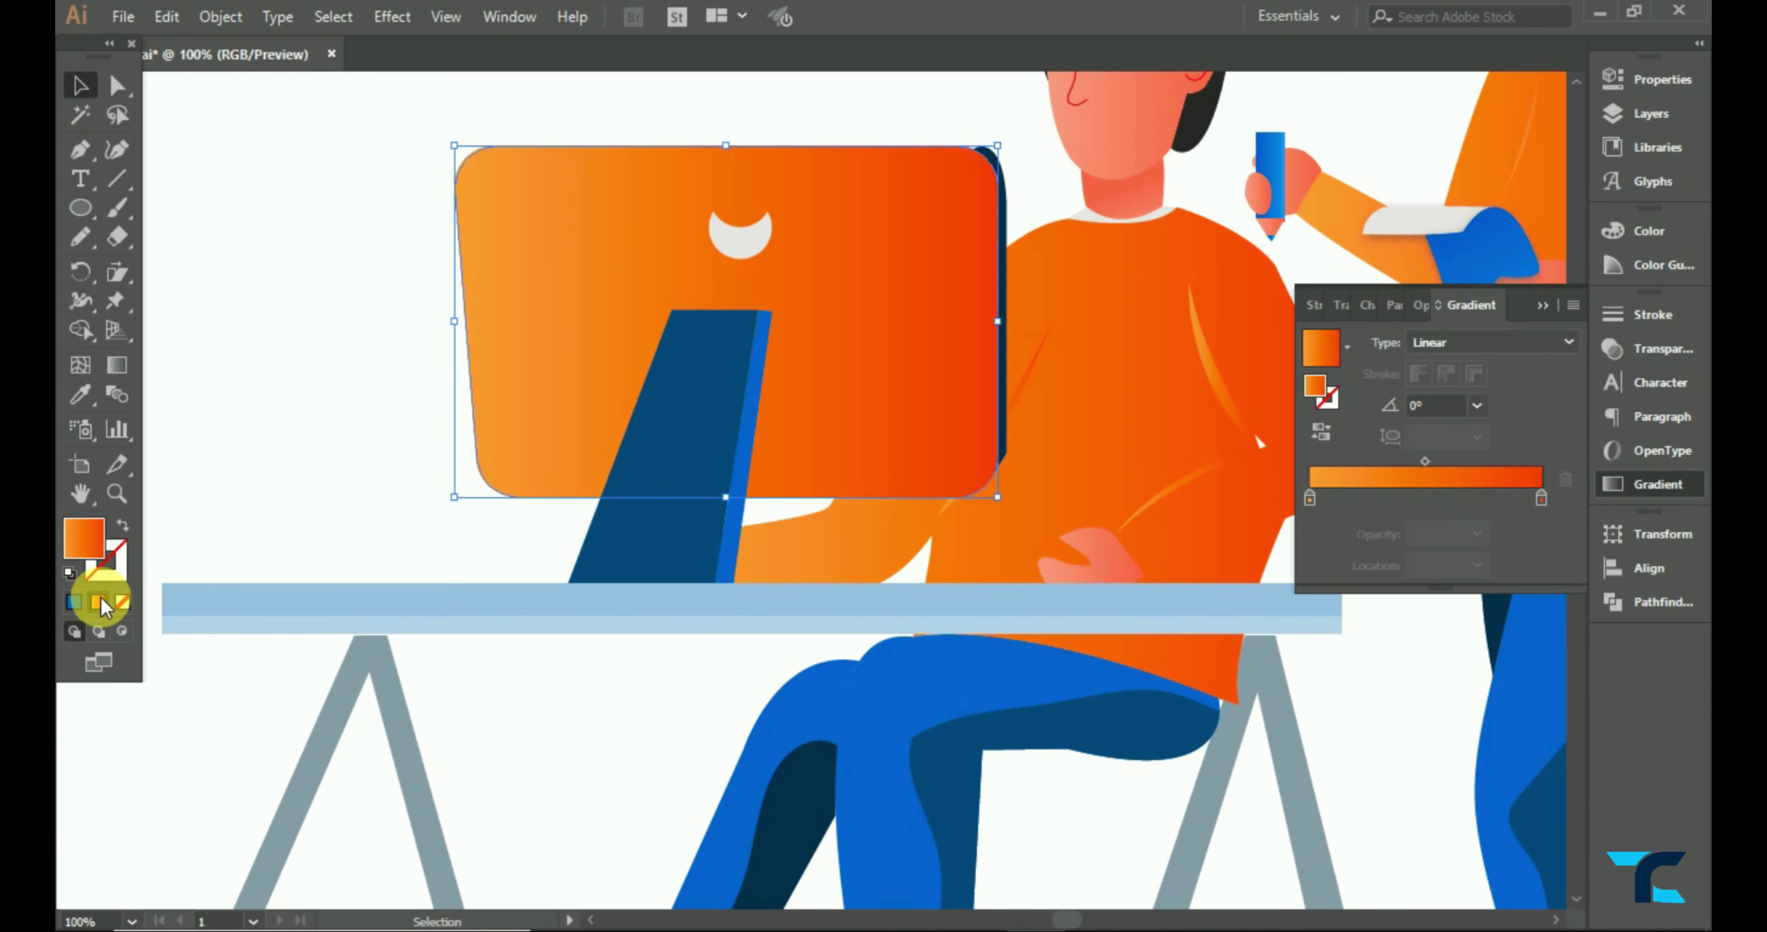
double_click(1309, 500)
click(1410, 754)
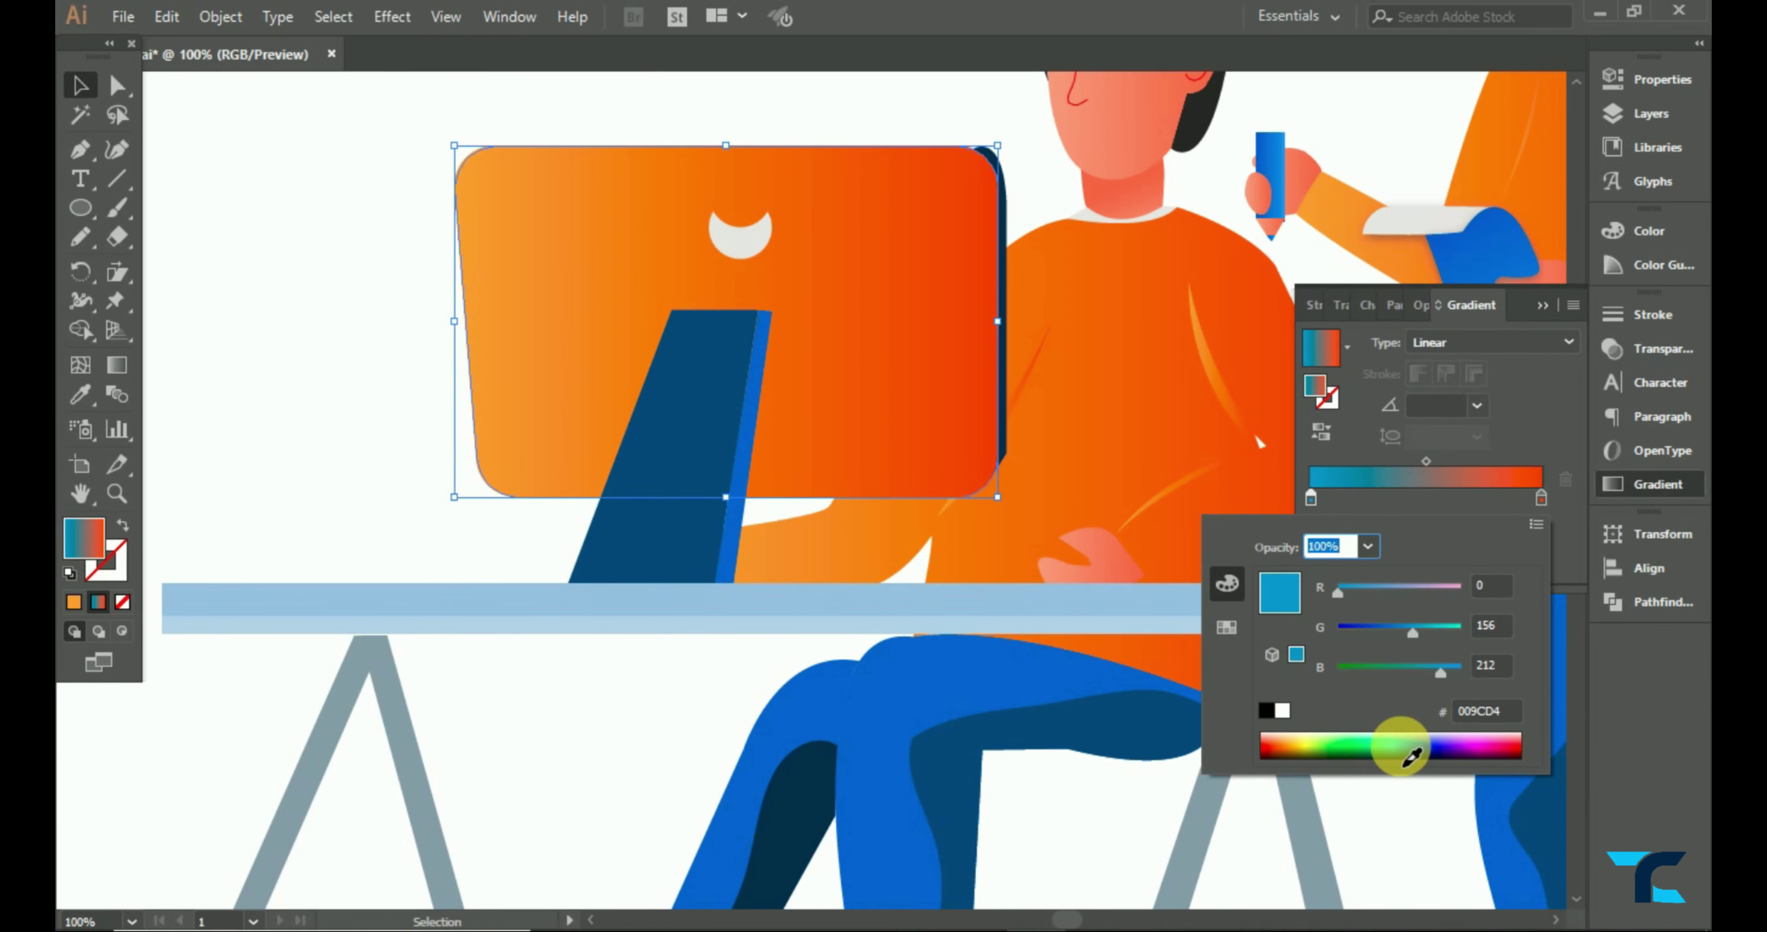
click(1406, 750)
click(1542, 499)
- Set the gradient's right stop to bright cyan, then deselect the monitor
double_click(1541, 499)
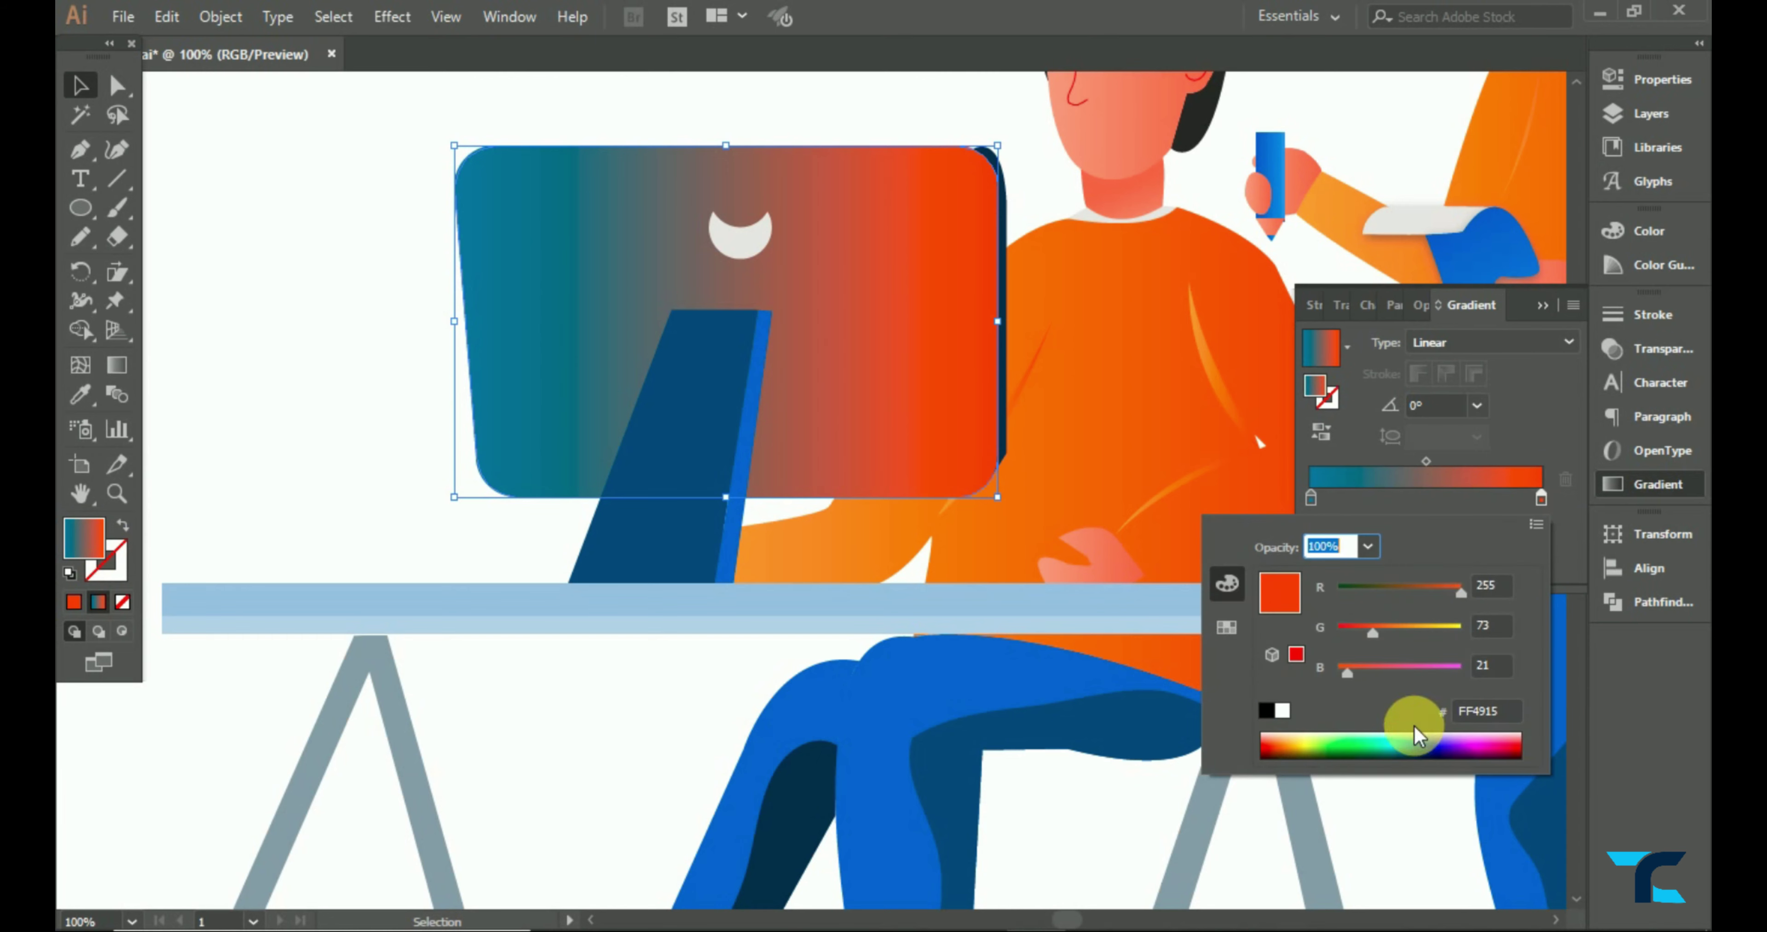
click(1421, 757)
click(1409, 753)
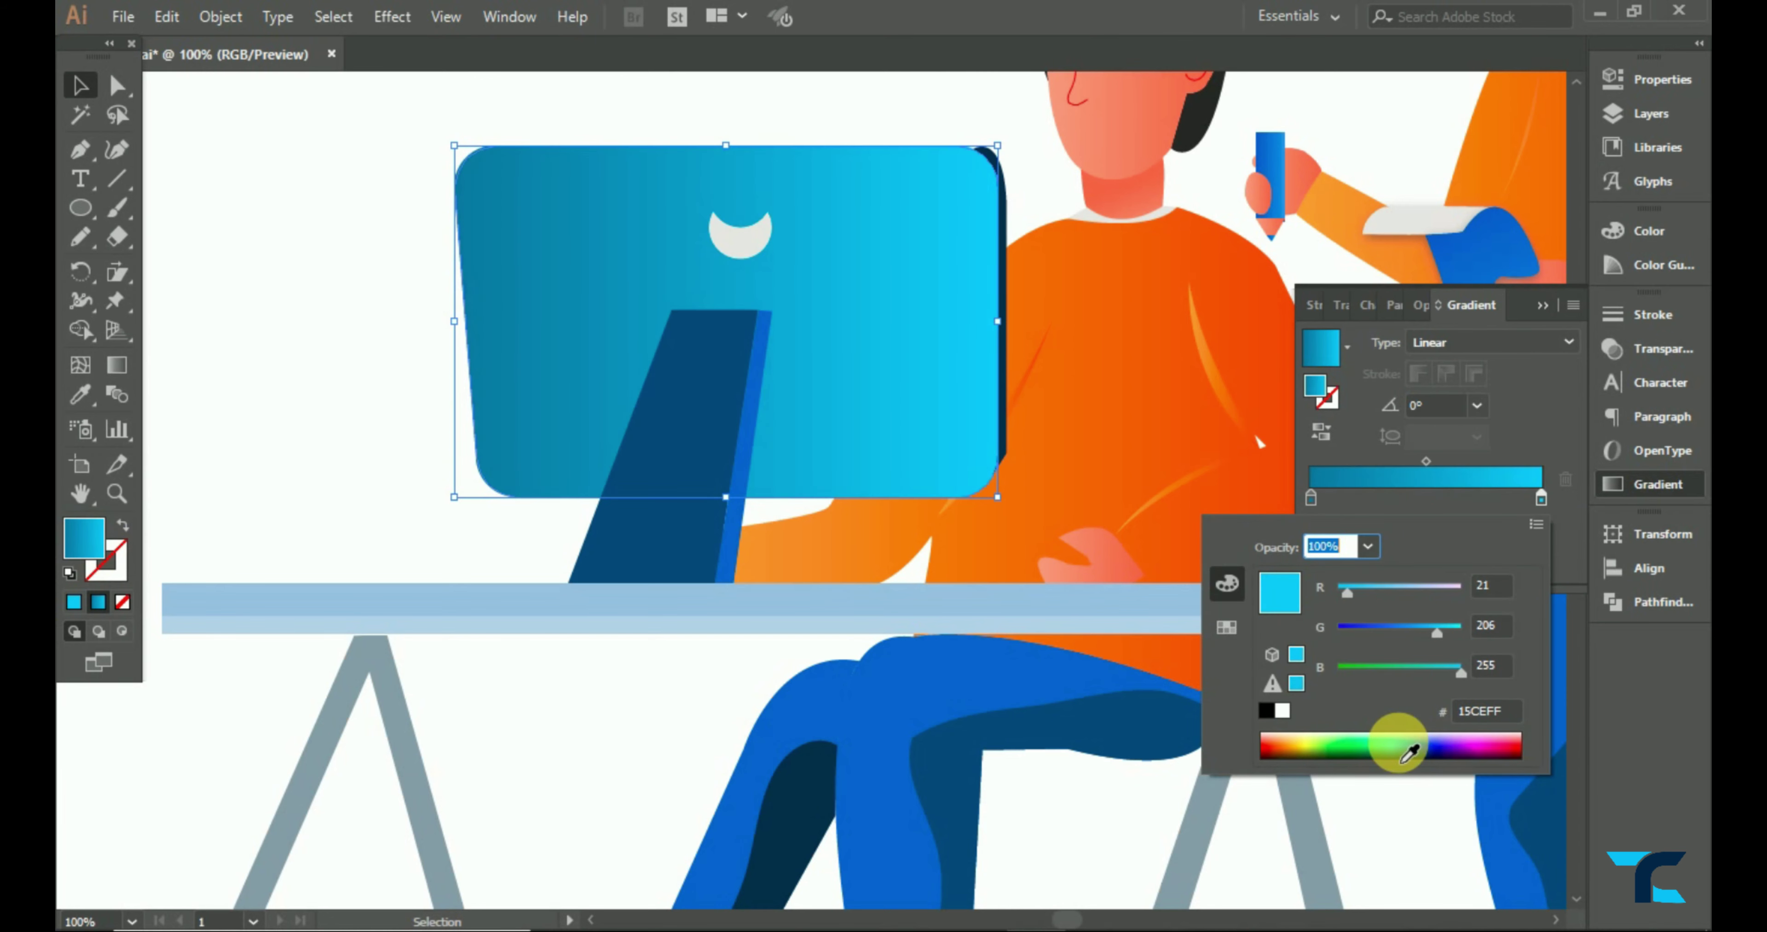
click(1405, 756)
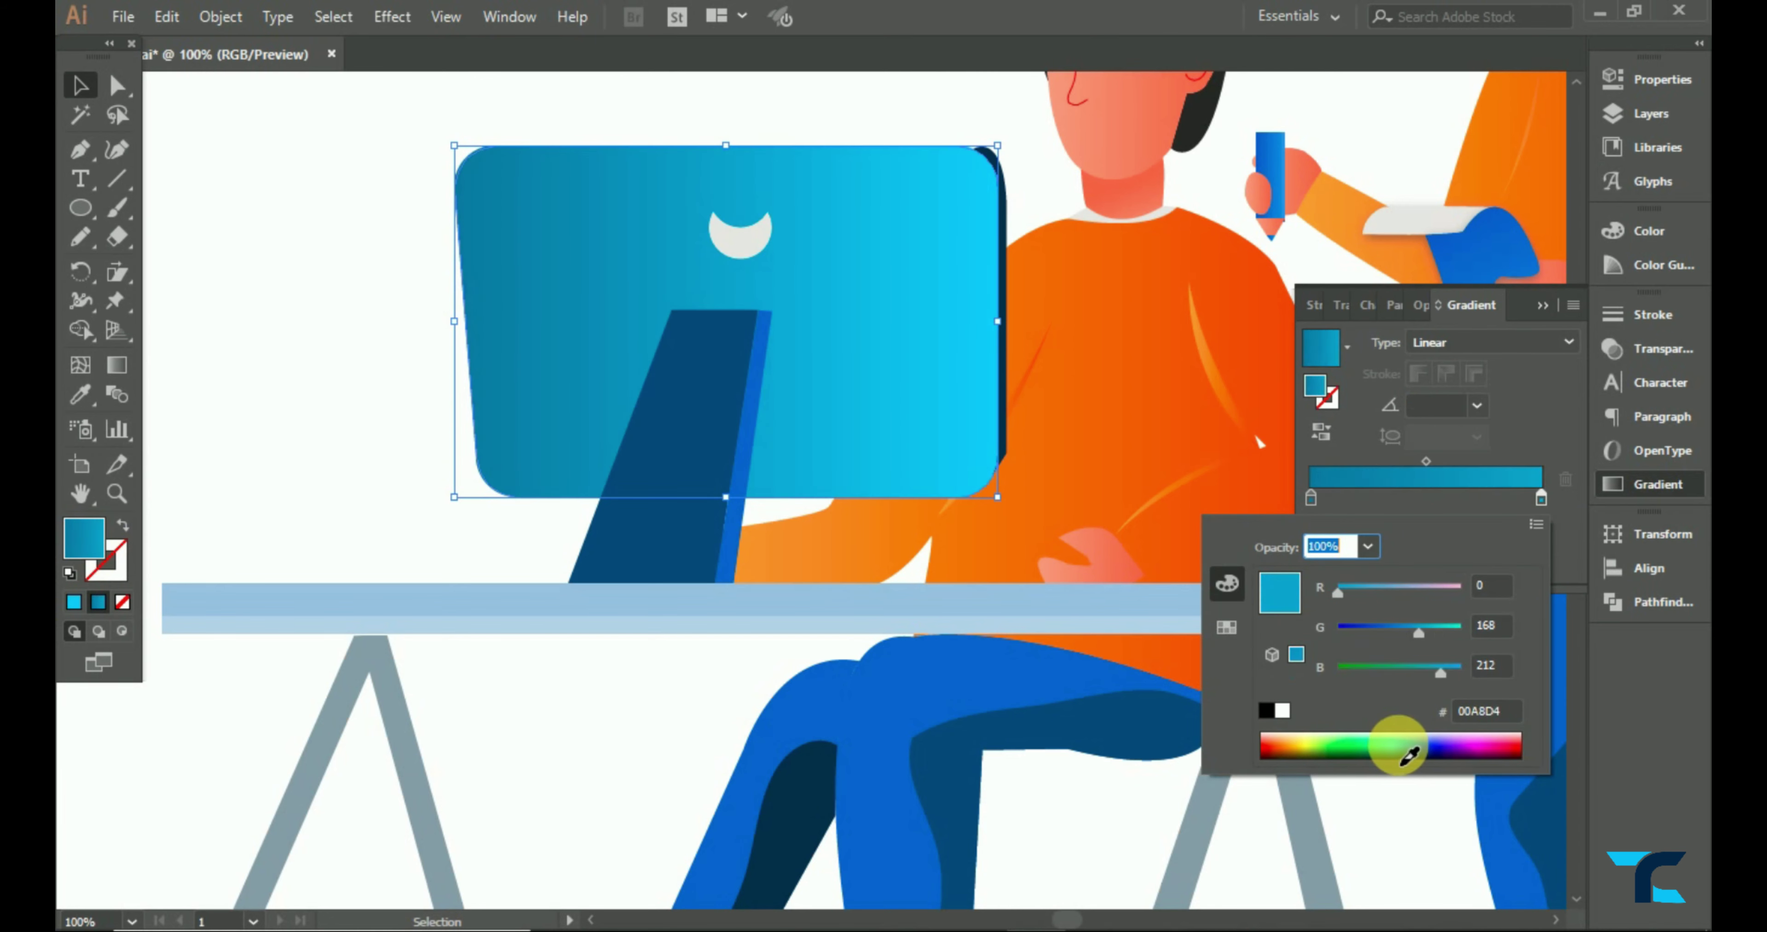
click(1405, 756)
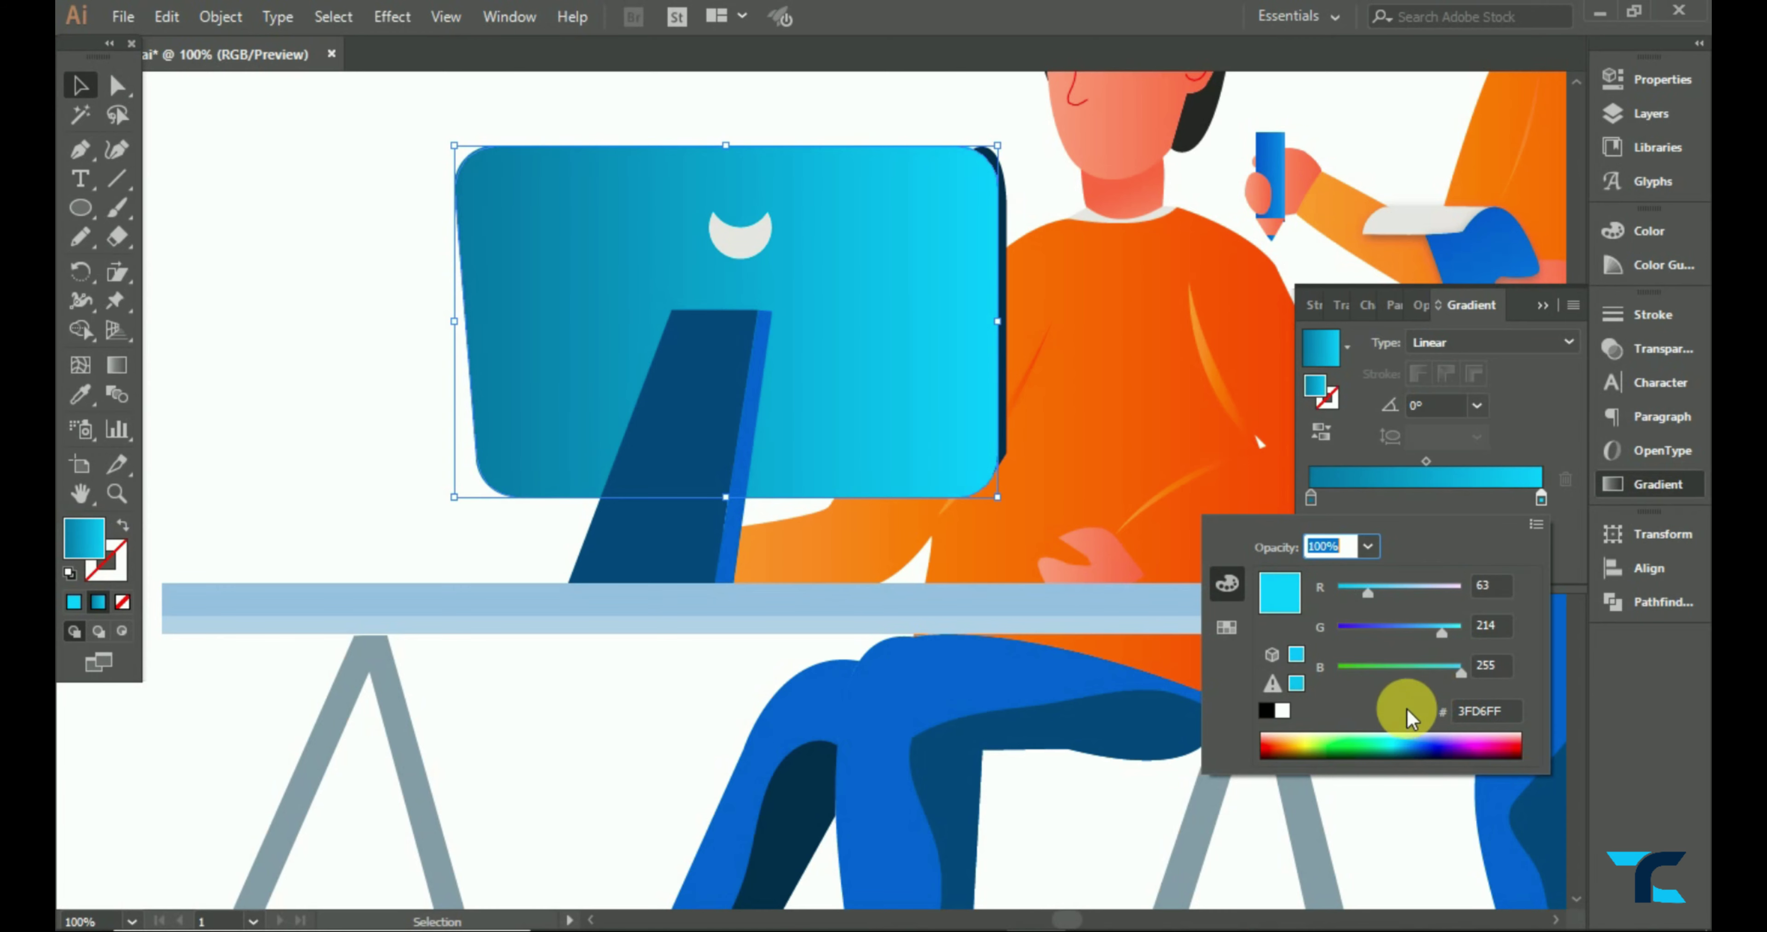
click(1467, 303)
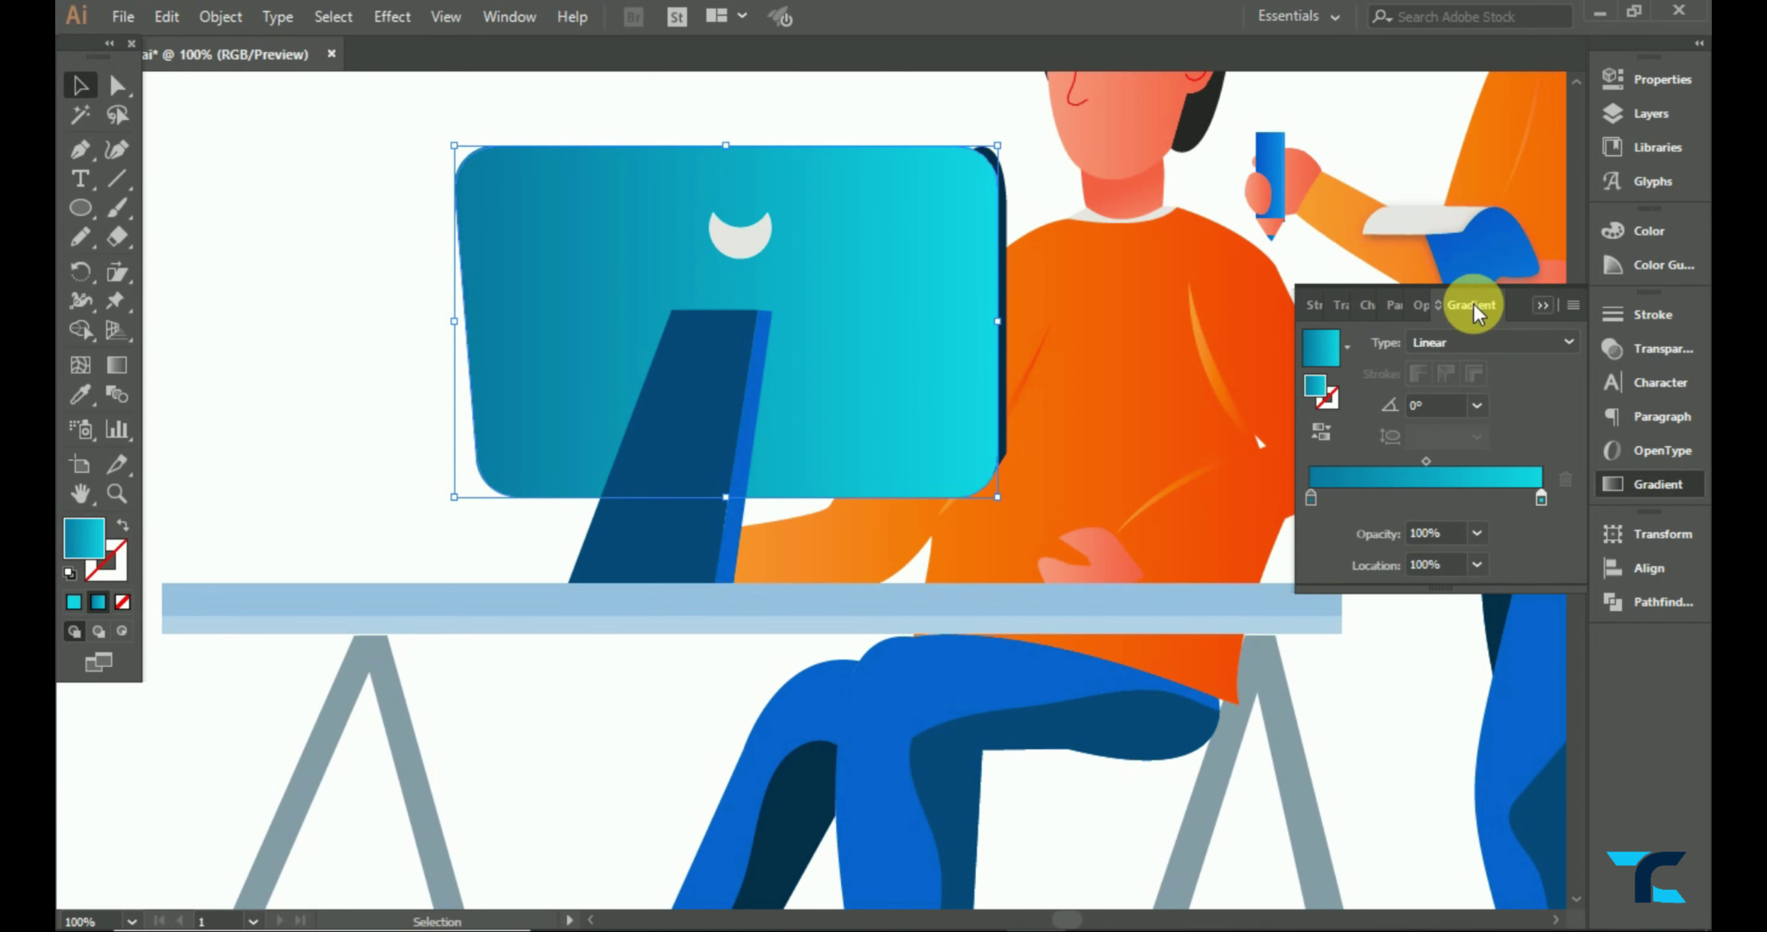
click(500, 377)
scroll(504, 377, up, 1)
click(1542, 304)
- Pencil-sketch a small oval by the stand, smooth it, and fill it with trouser blue
key(ctrl+0)
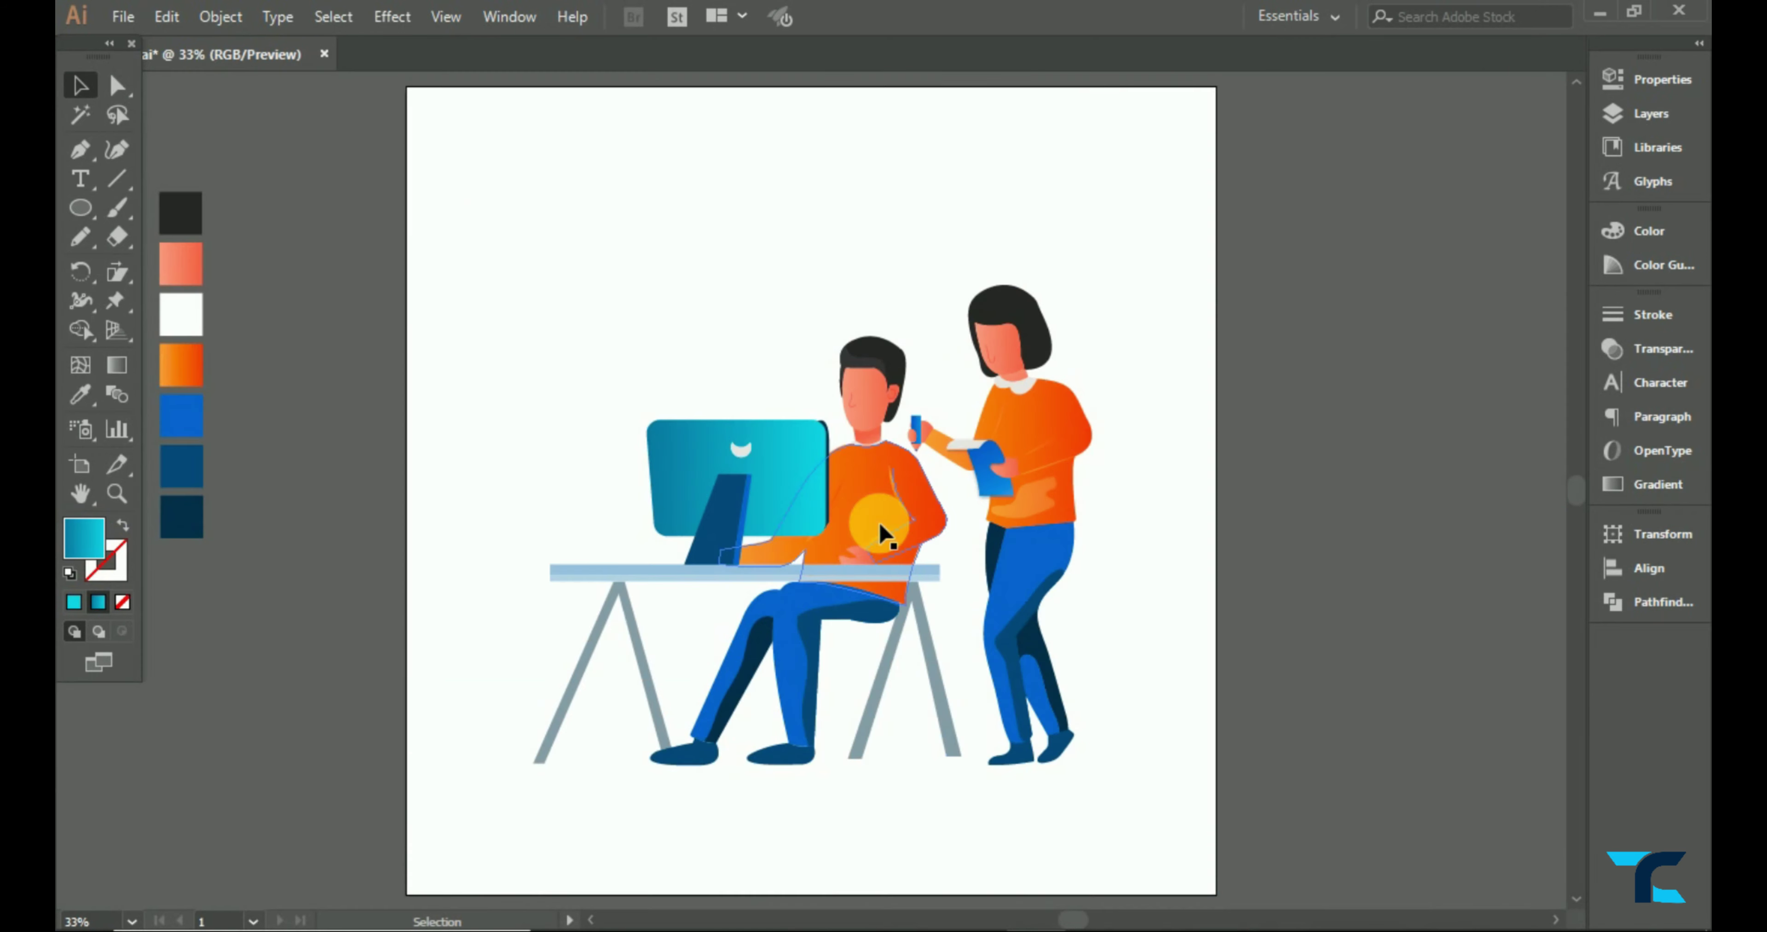
scroll(690, 549, up, 1)
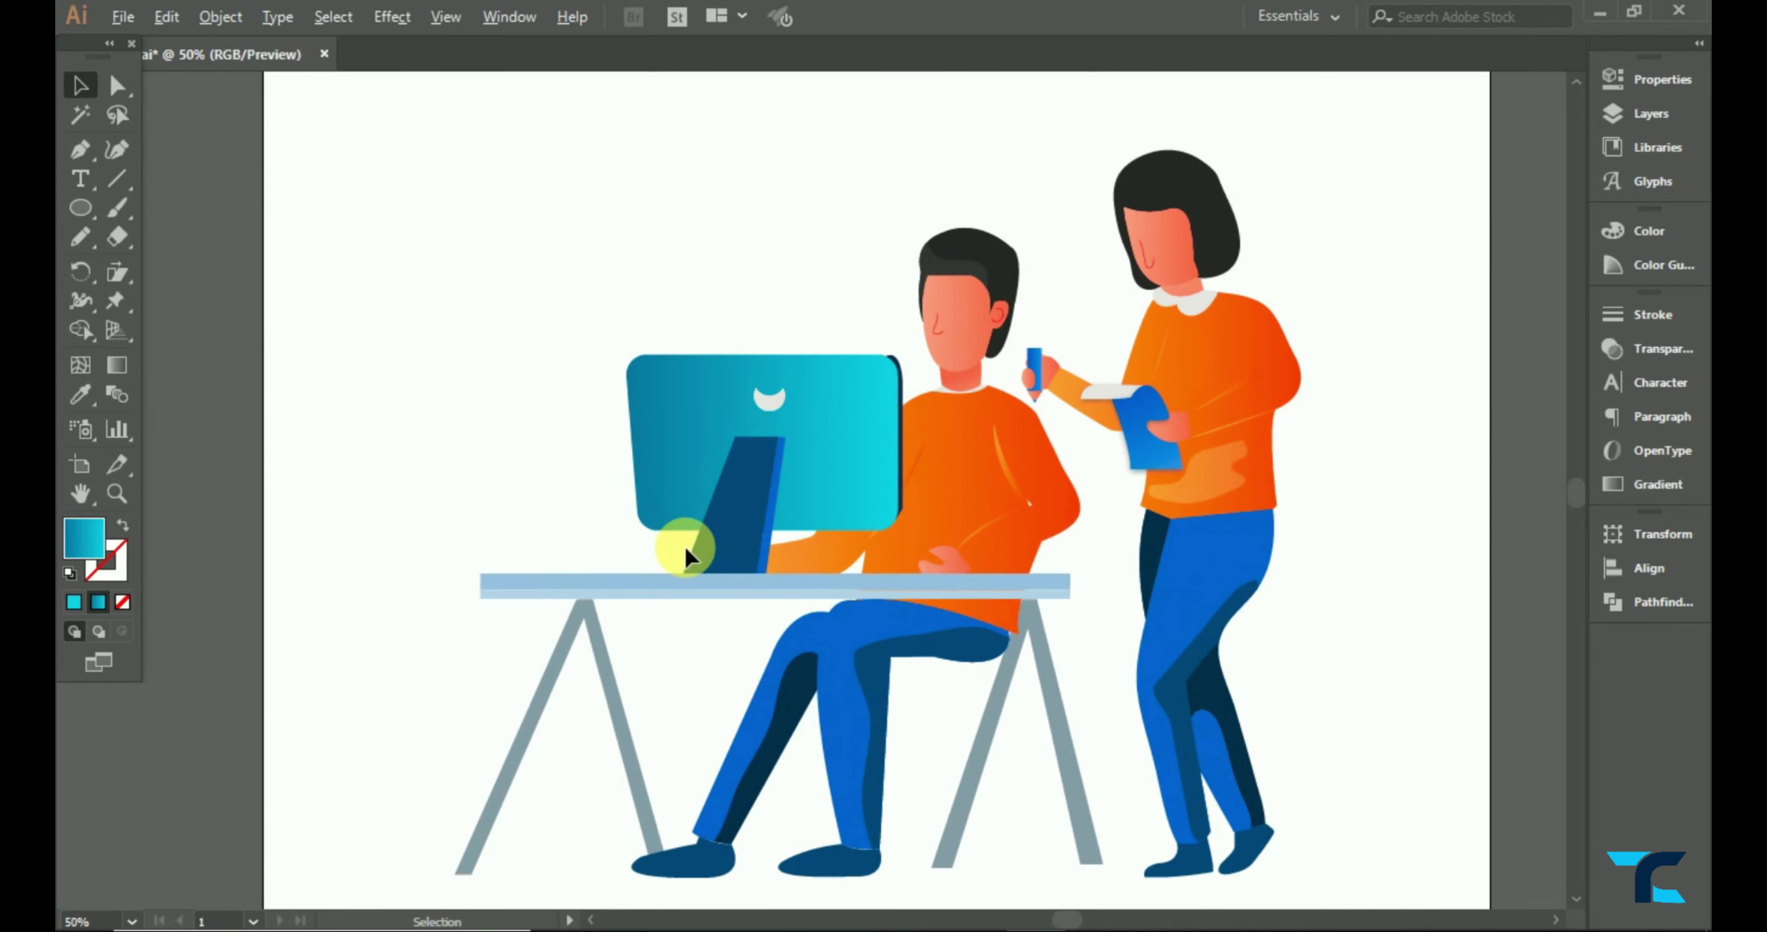
scroll(692, 548, up, 1)
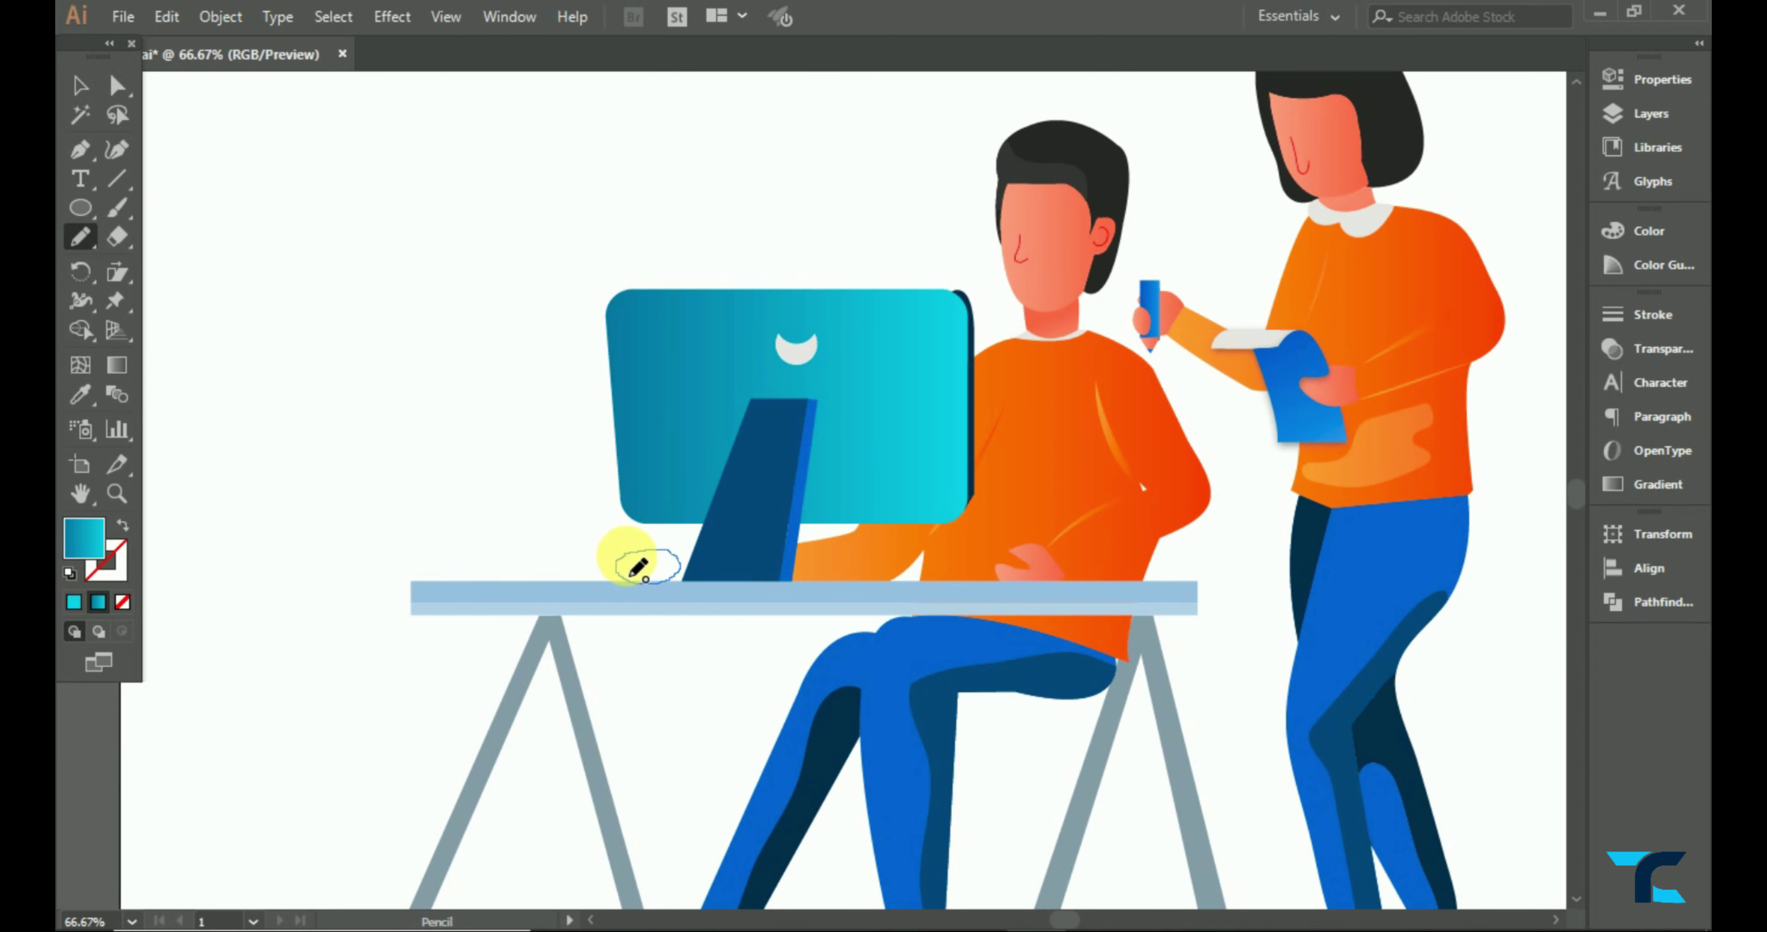
drag(637, 567, 679, 548)
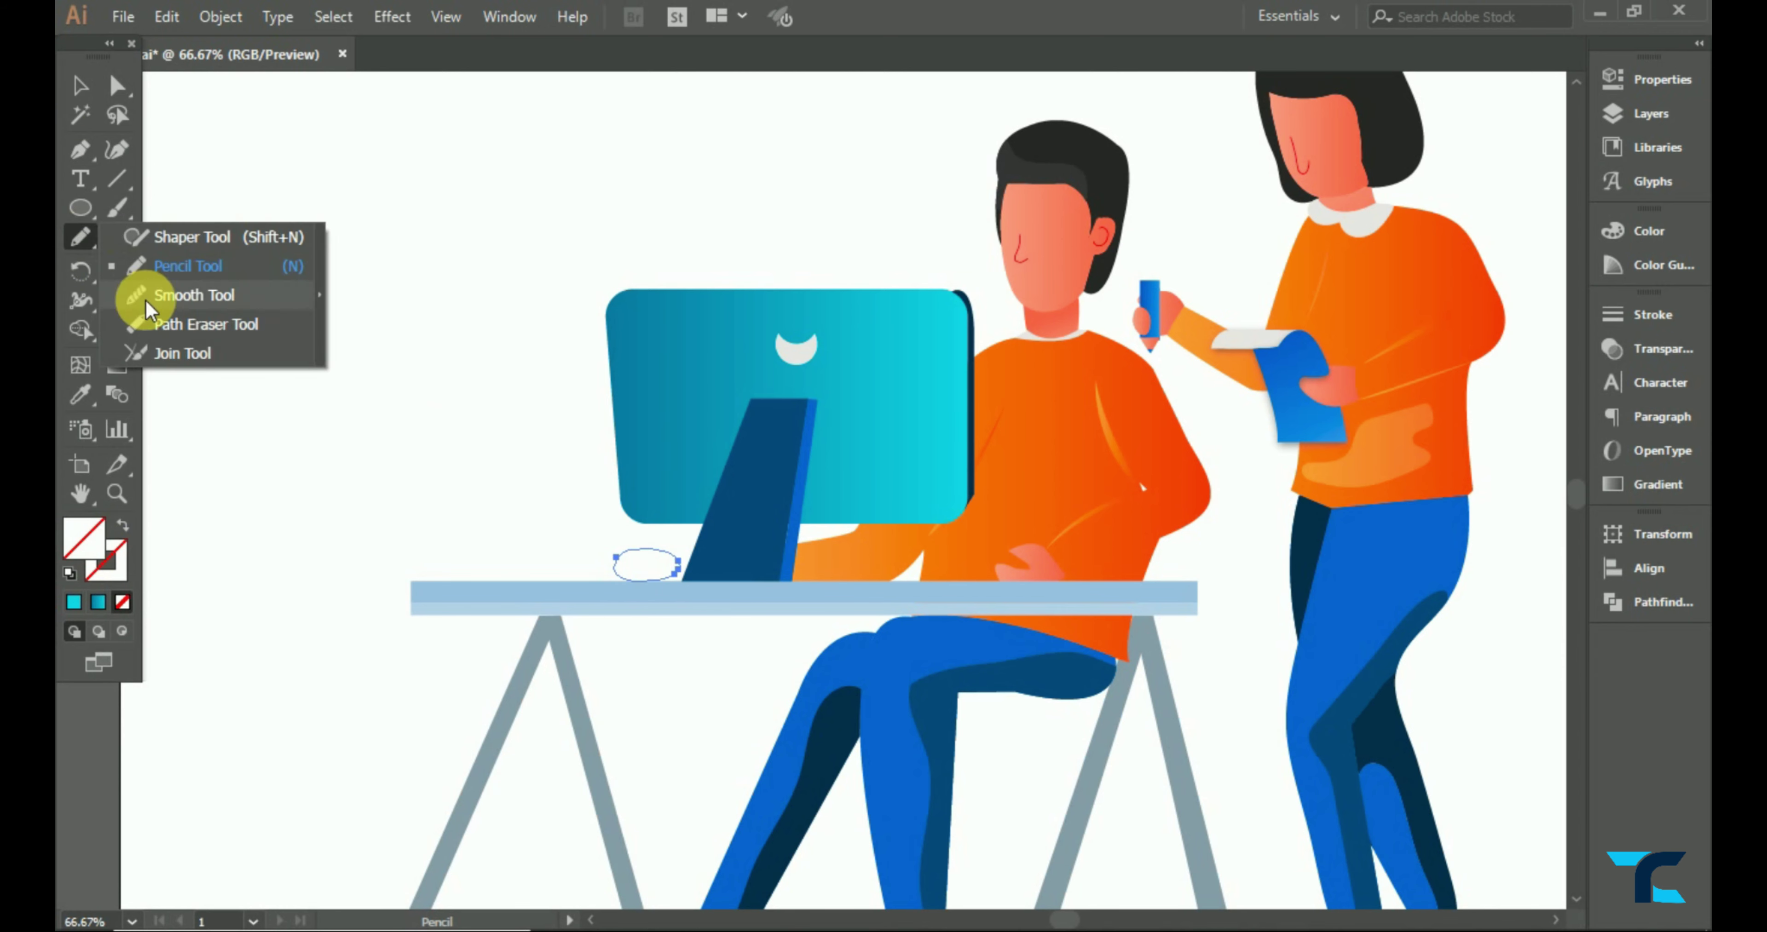
drag(80, 236, 165, 291)
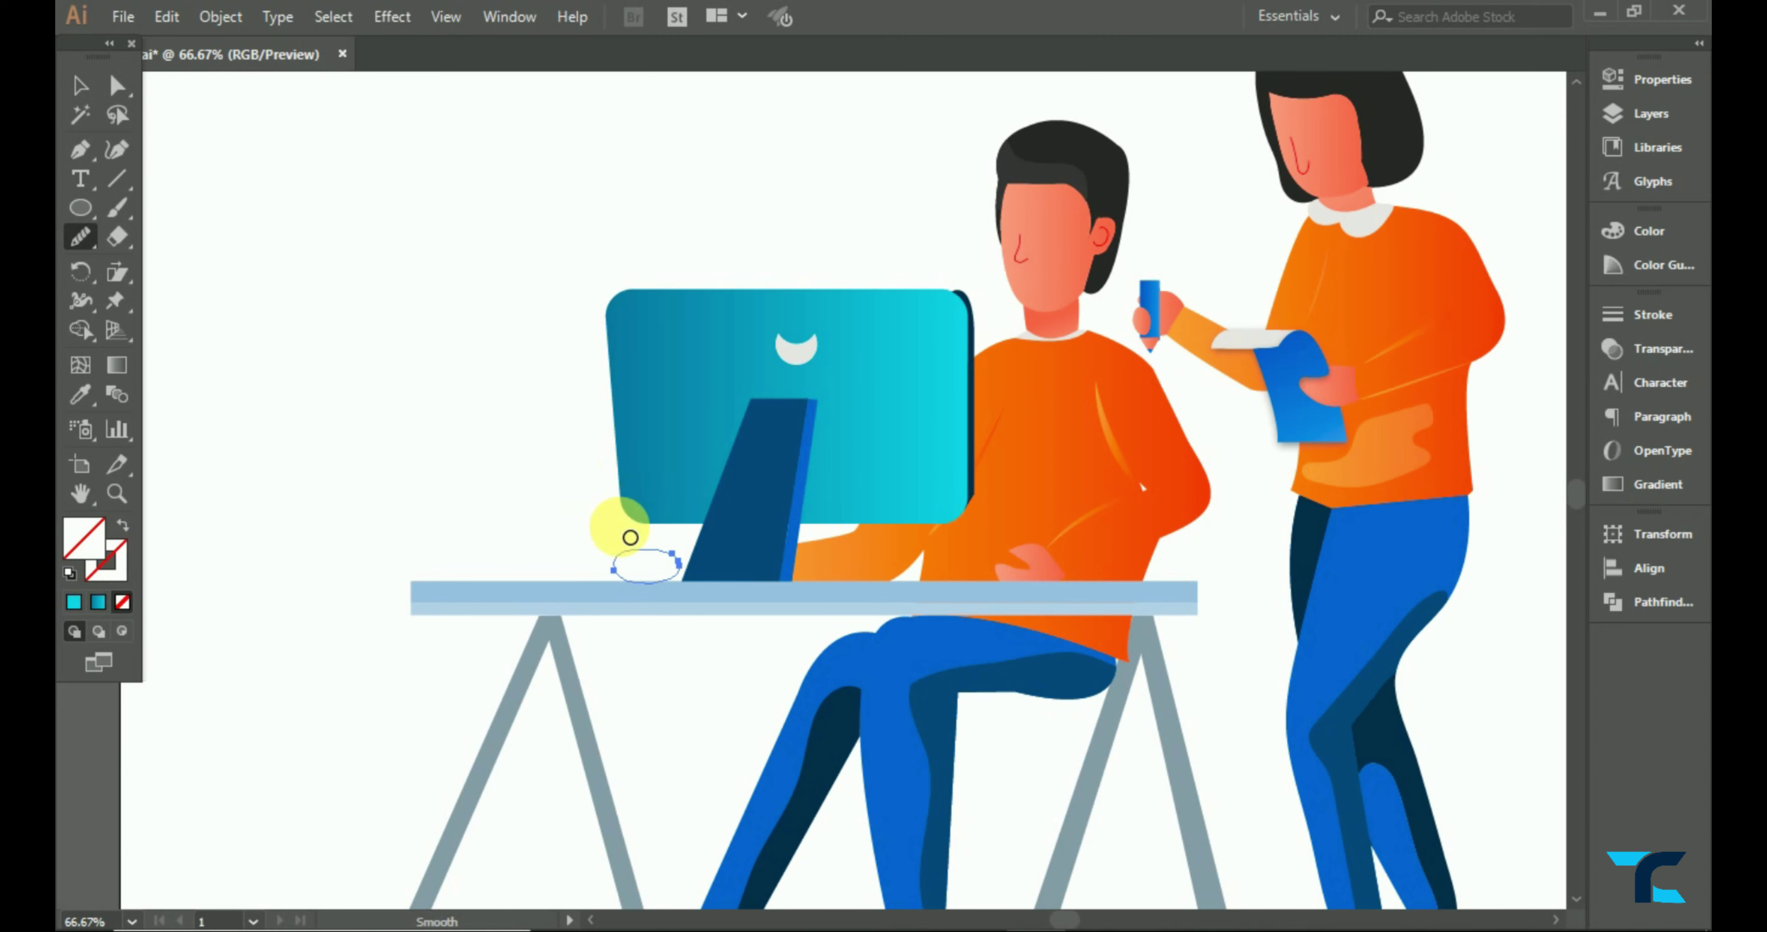
click(80, 394)
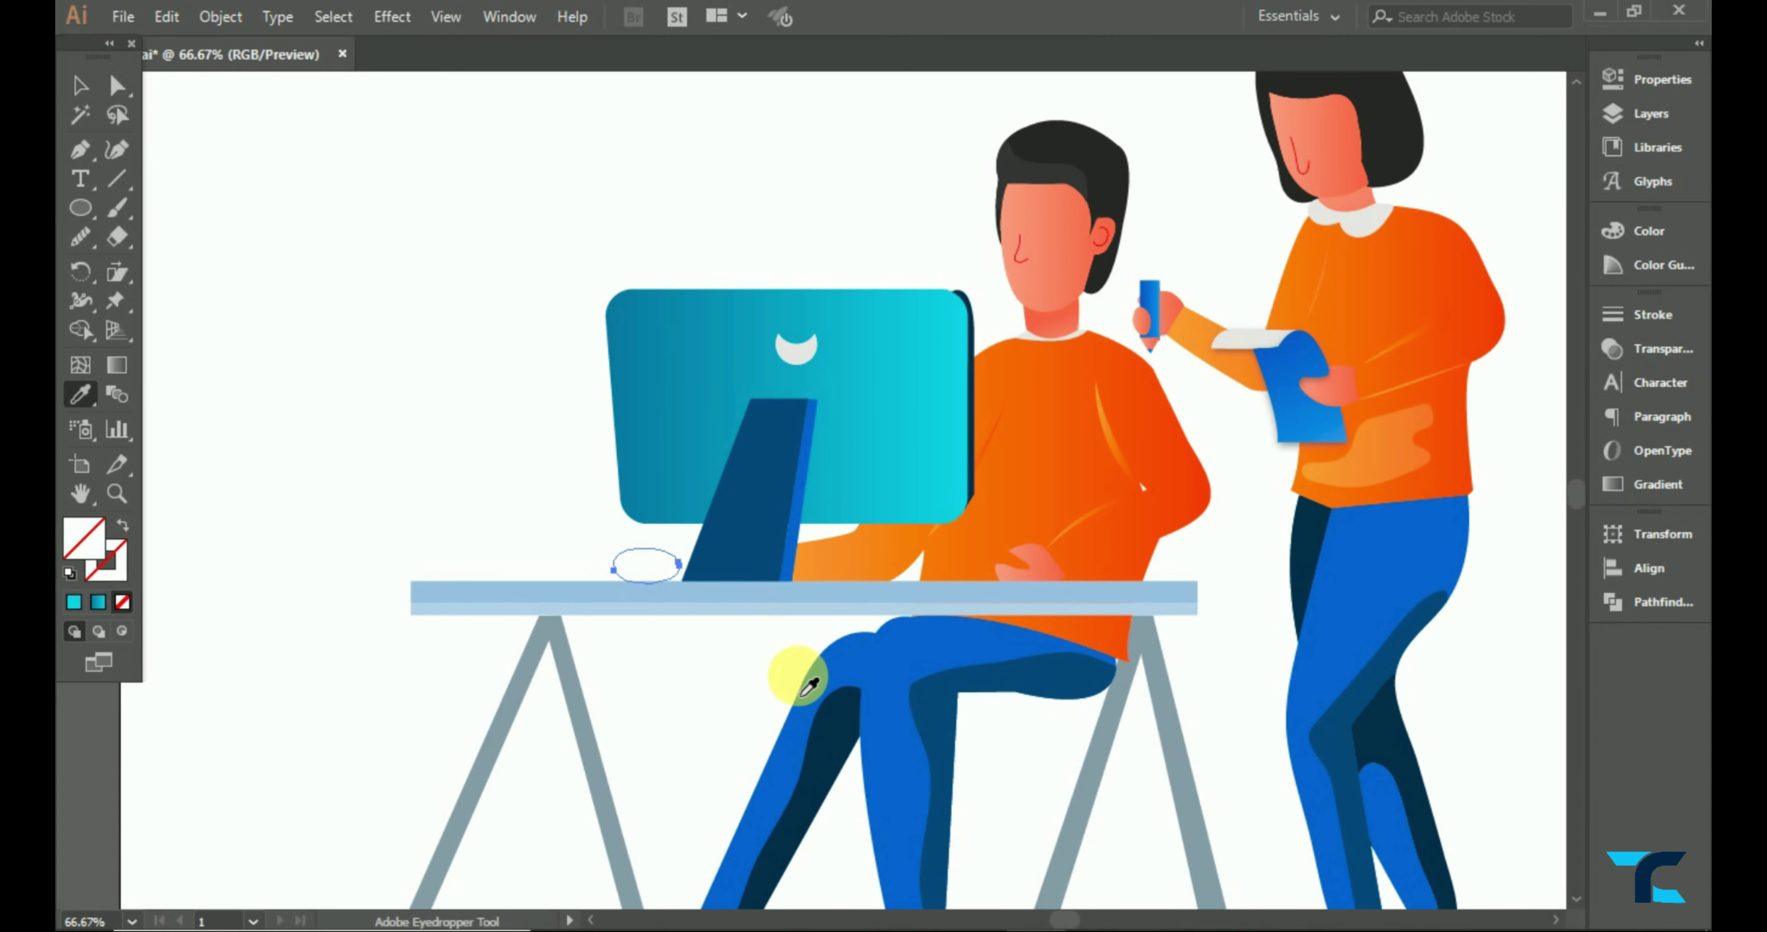
click(892, 678)
- Move the oval to open space and split off its right end with Shape Builder
key(v)
drag(641, 564, 464, 414)
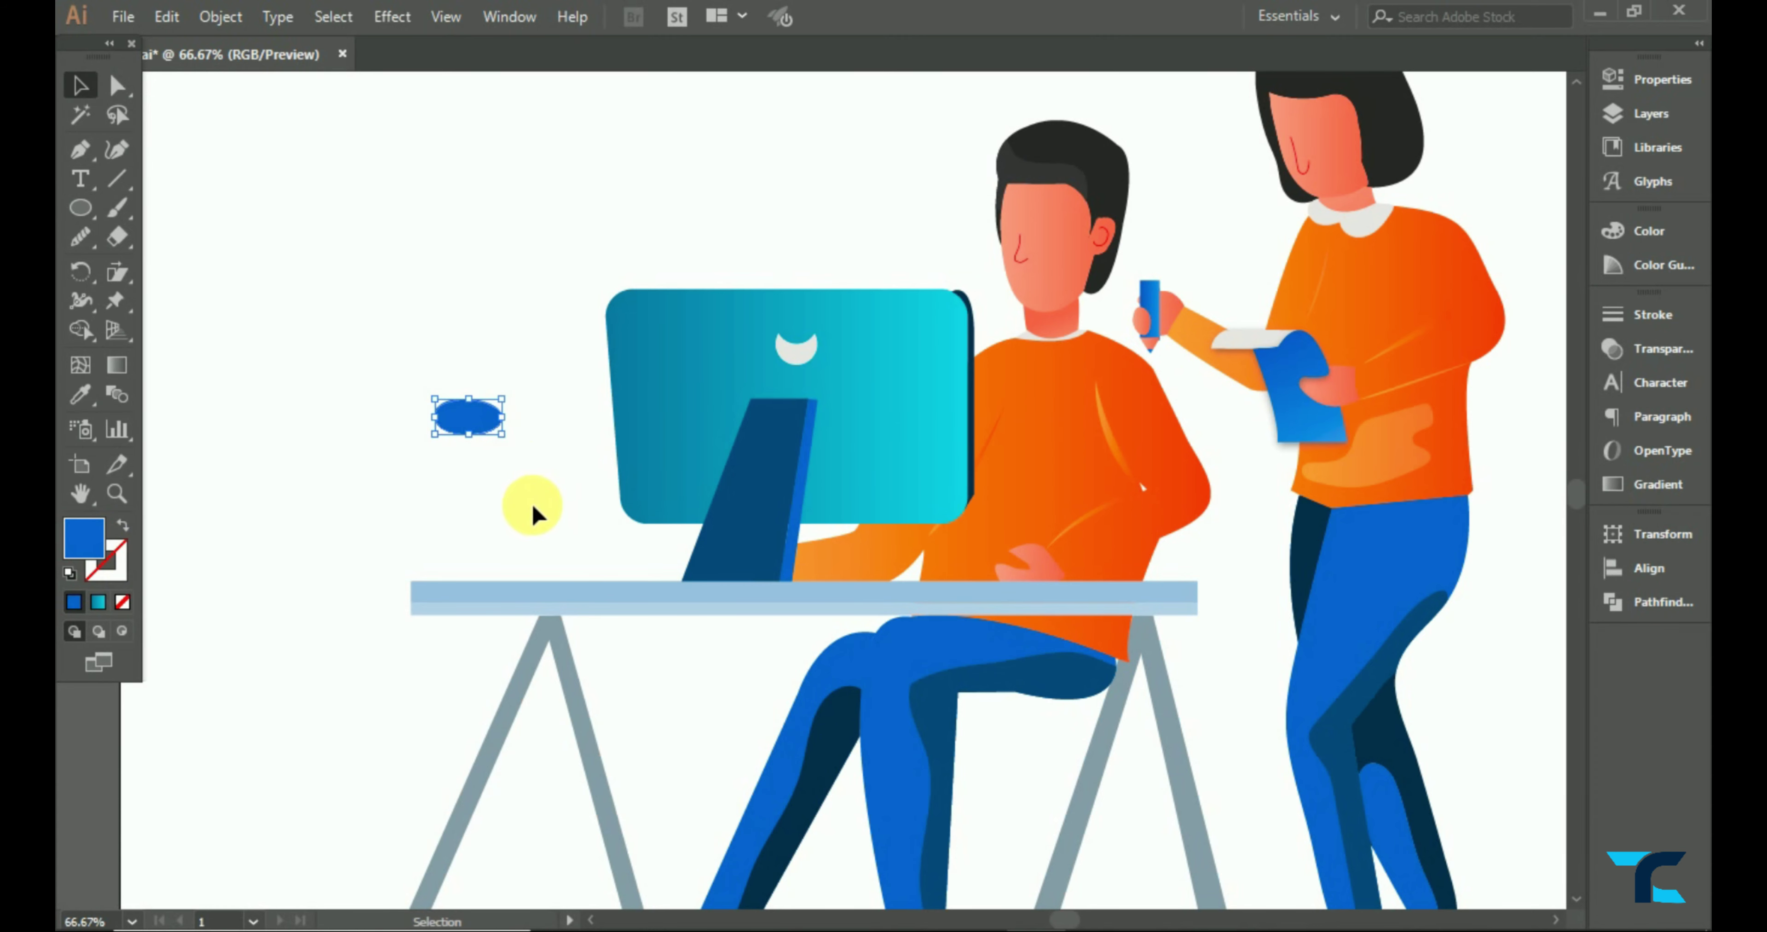
click(80, 237)
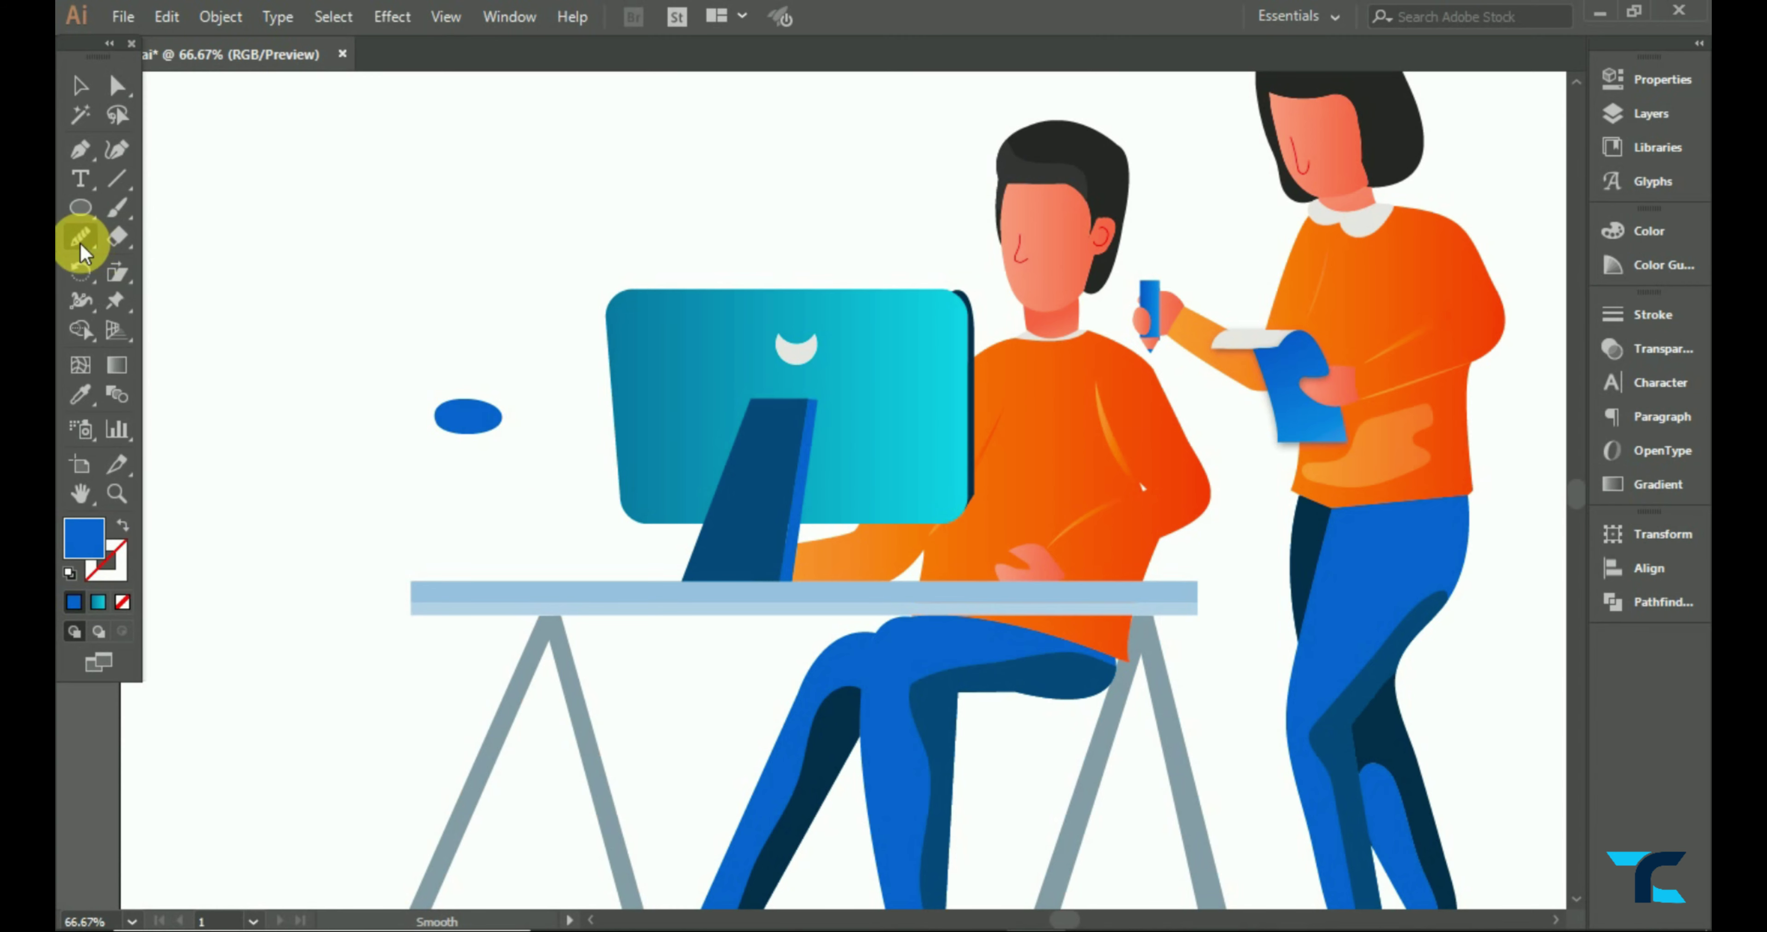
drag(80, 252, 171, 265)
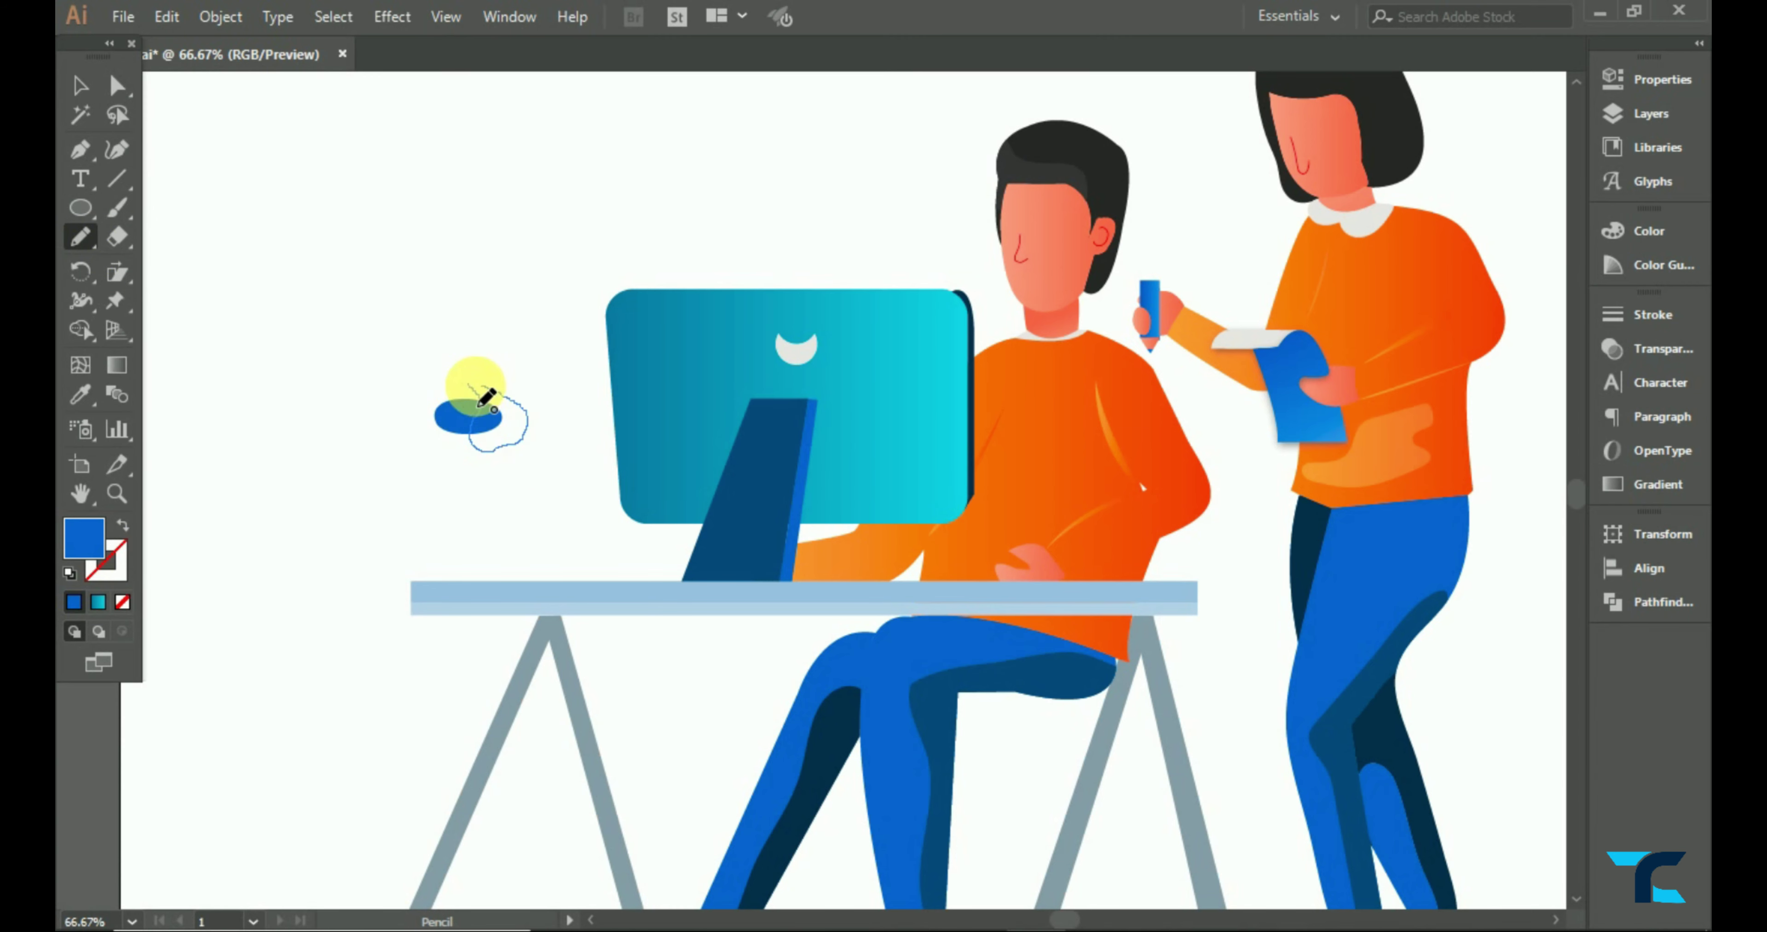
drag(487, 397, 476, 390)
key(u)
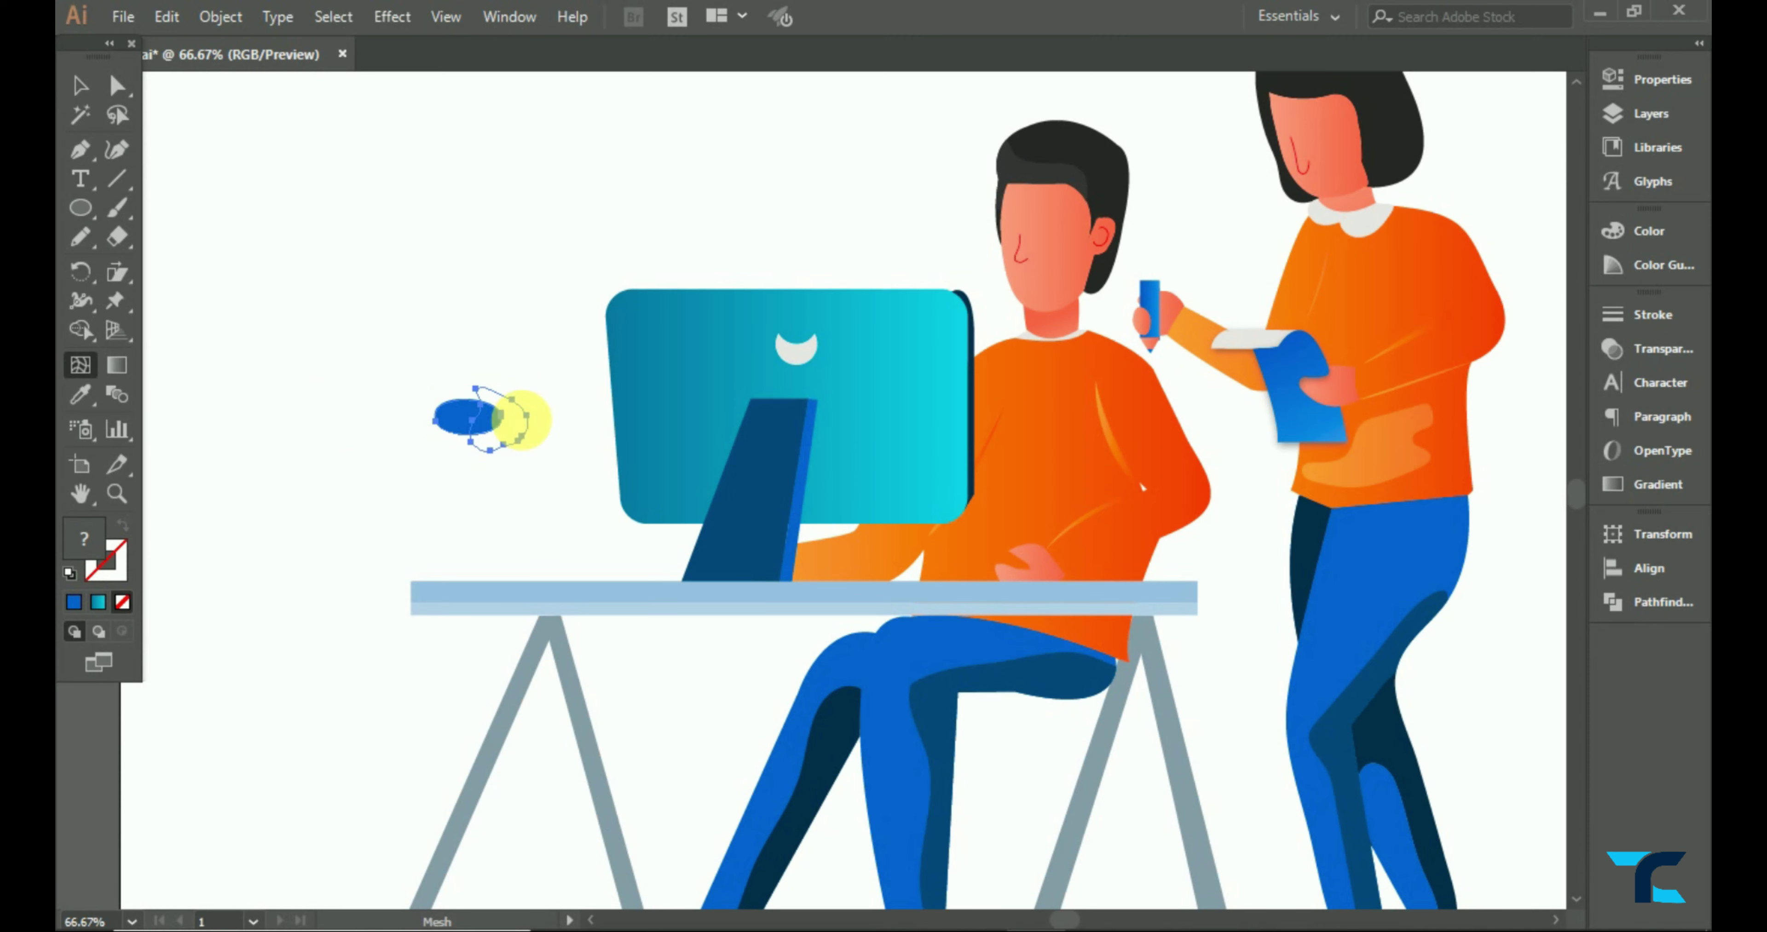
click(80, 330)
alt+click(519, 449)
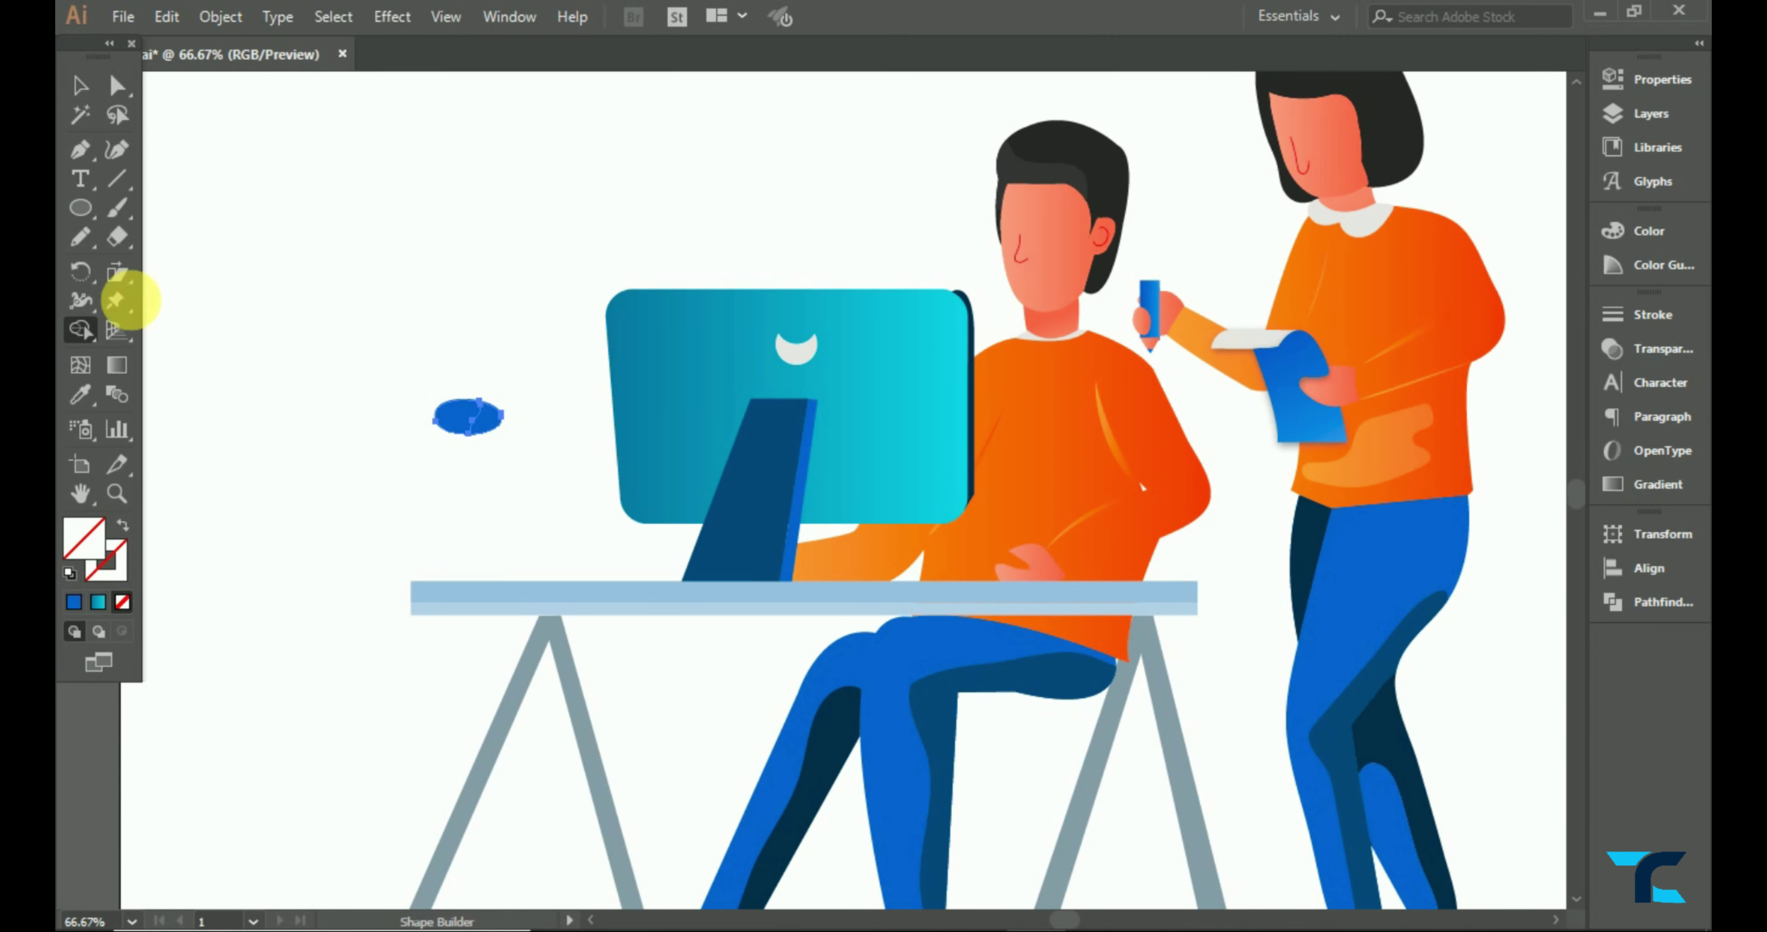
- Colour the oval's right piece the stand's dark blue and move the mouse toward the desk
click(80, 85)
click(80, 395)
click(762, 483)
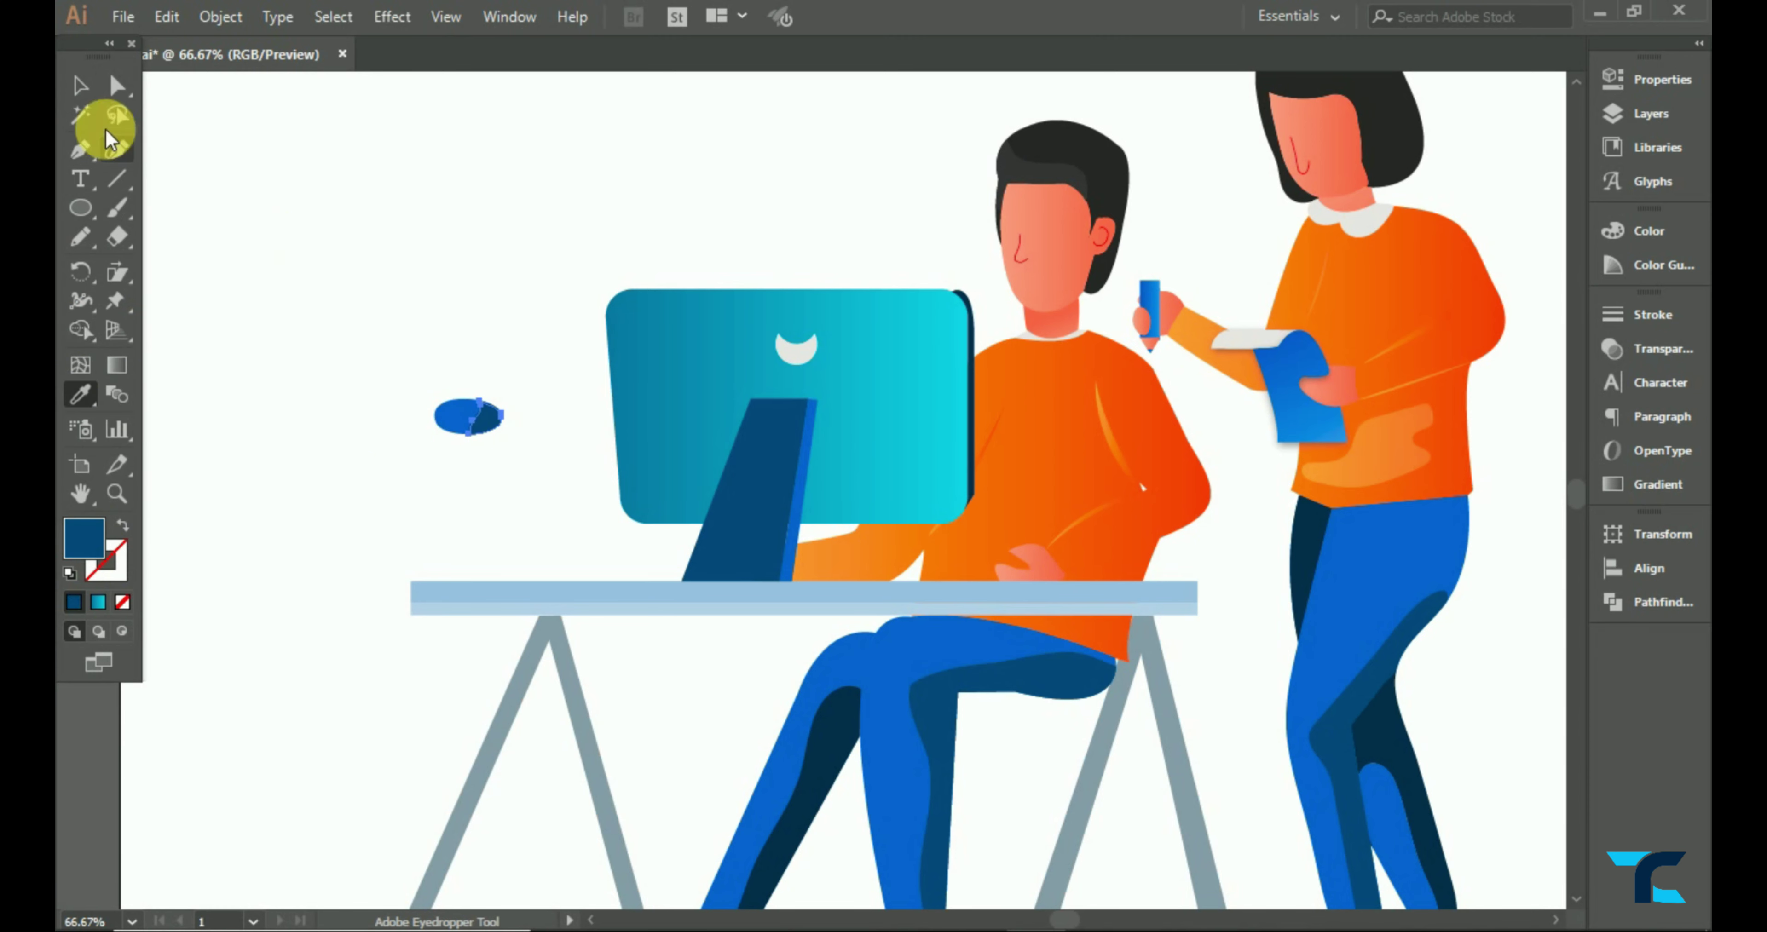
click(80, 85)
drag(499, 431, 561, 524)
drag(466, 441, 653, 566)
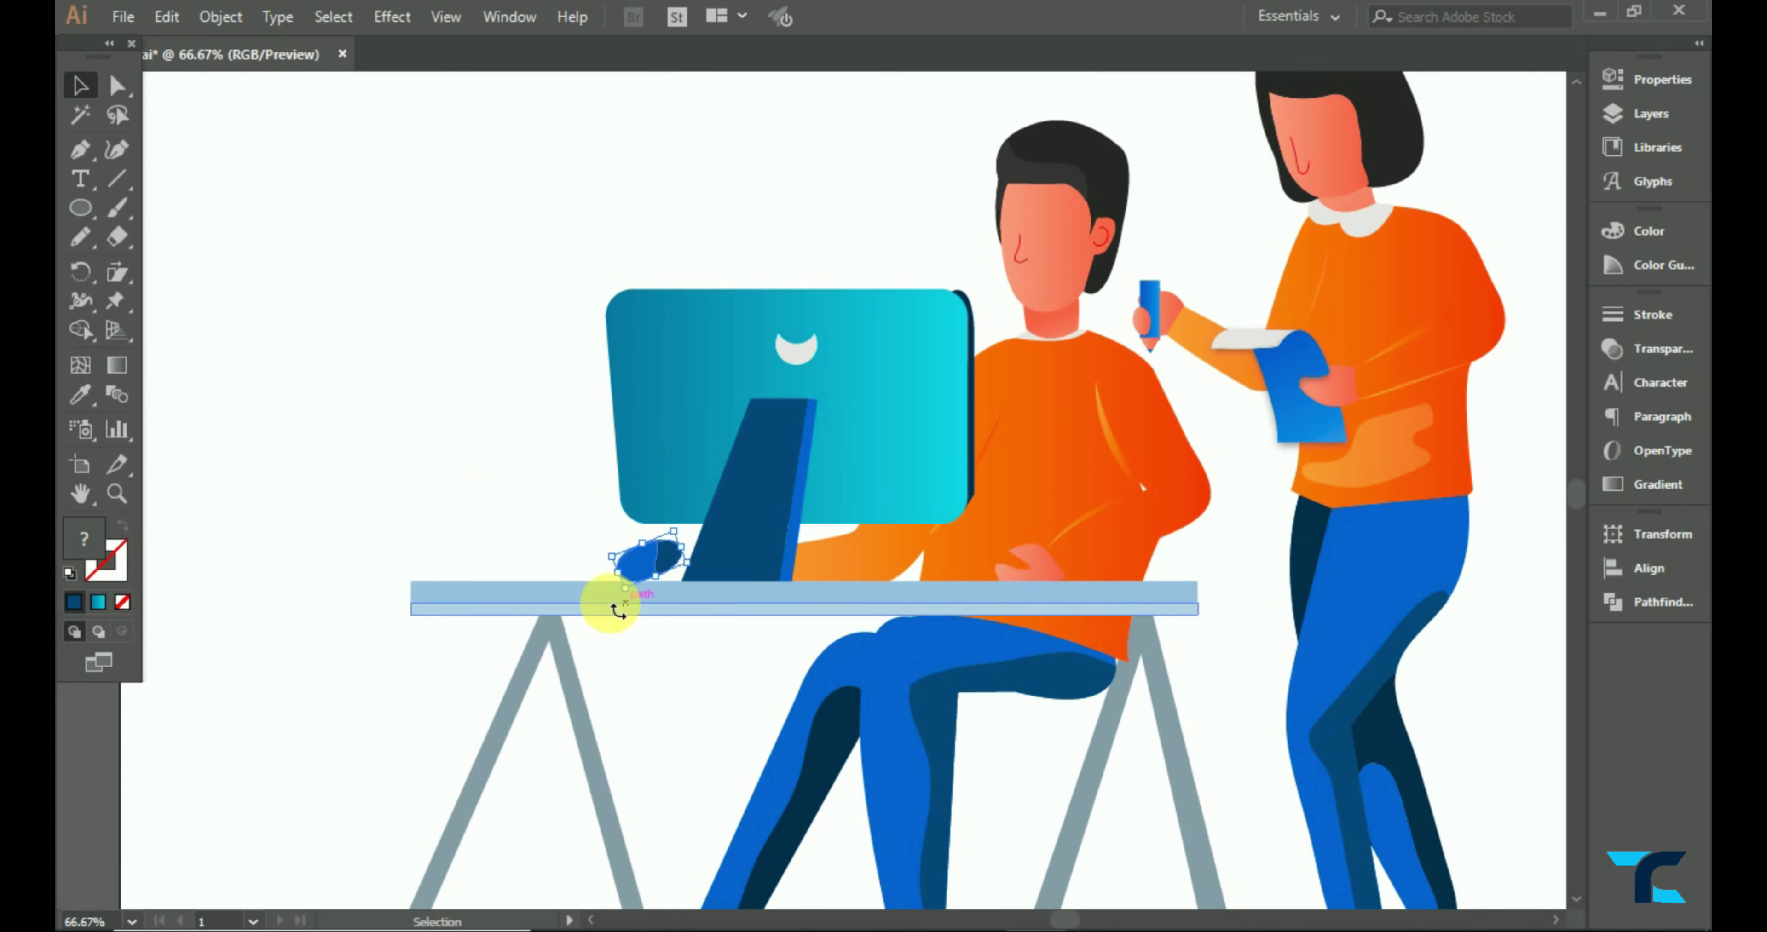
click(654, 570)
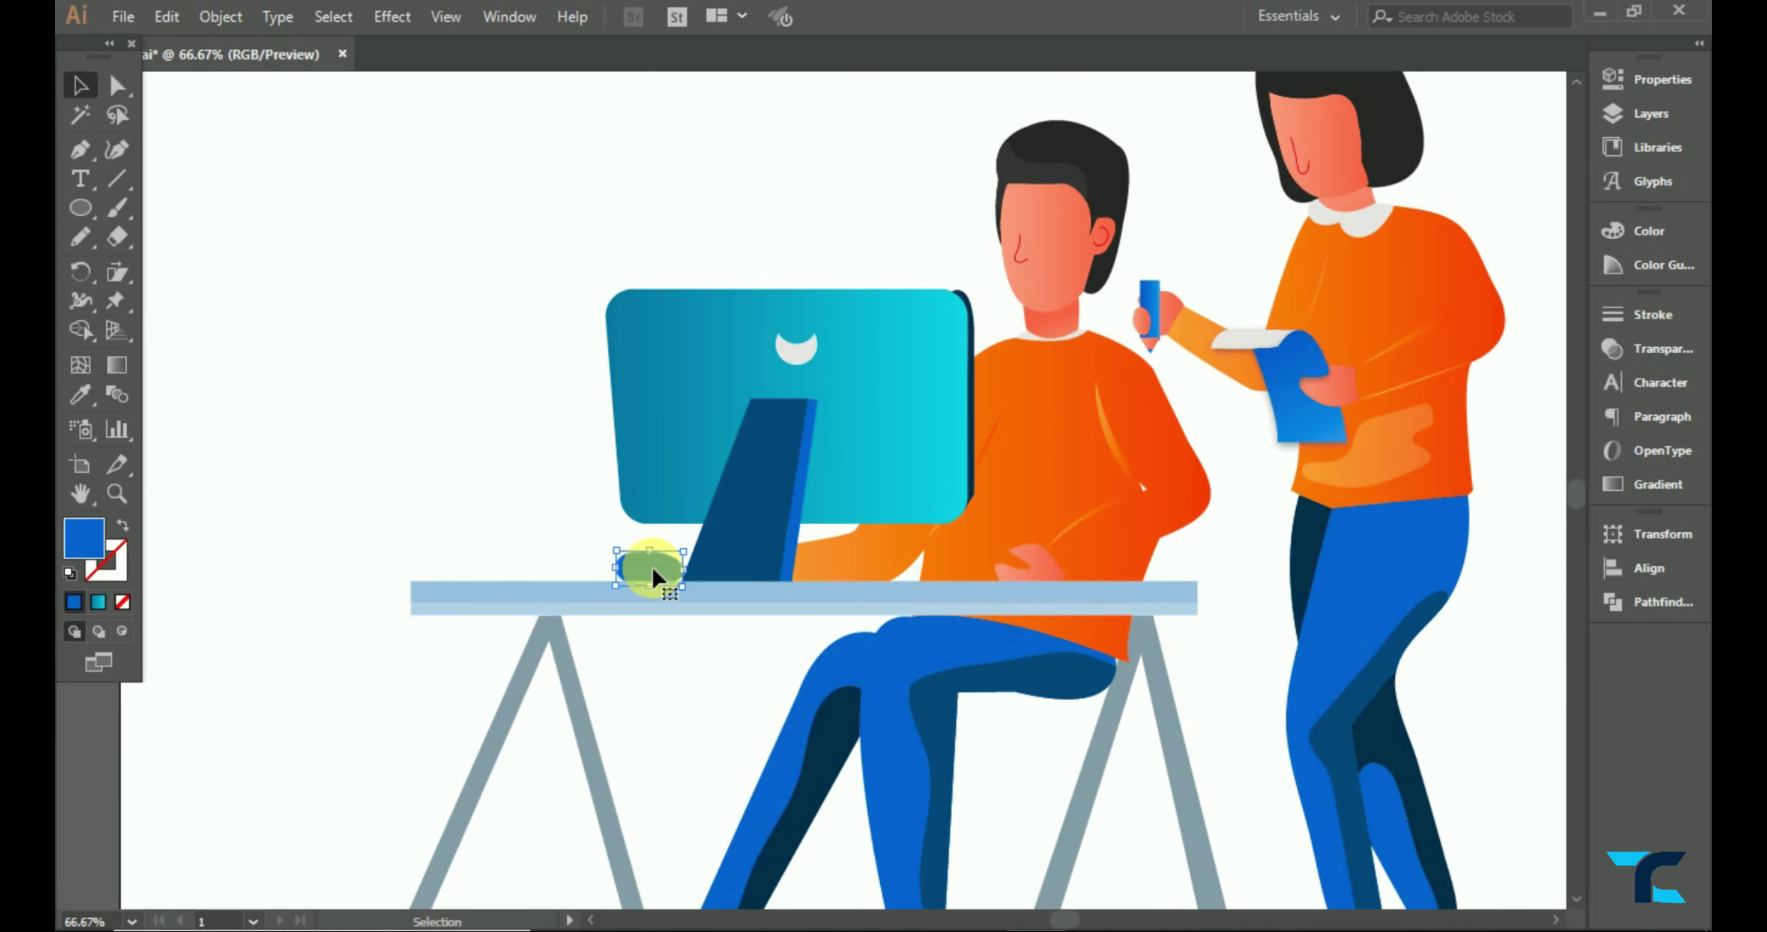
- Position the mouse on the desk edge, tilted about 8 degrees
scroll(658, 570, up, 3)
shift+click(727, 562)
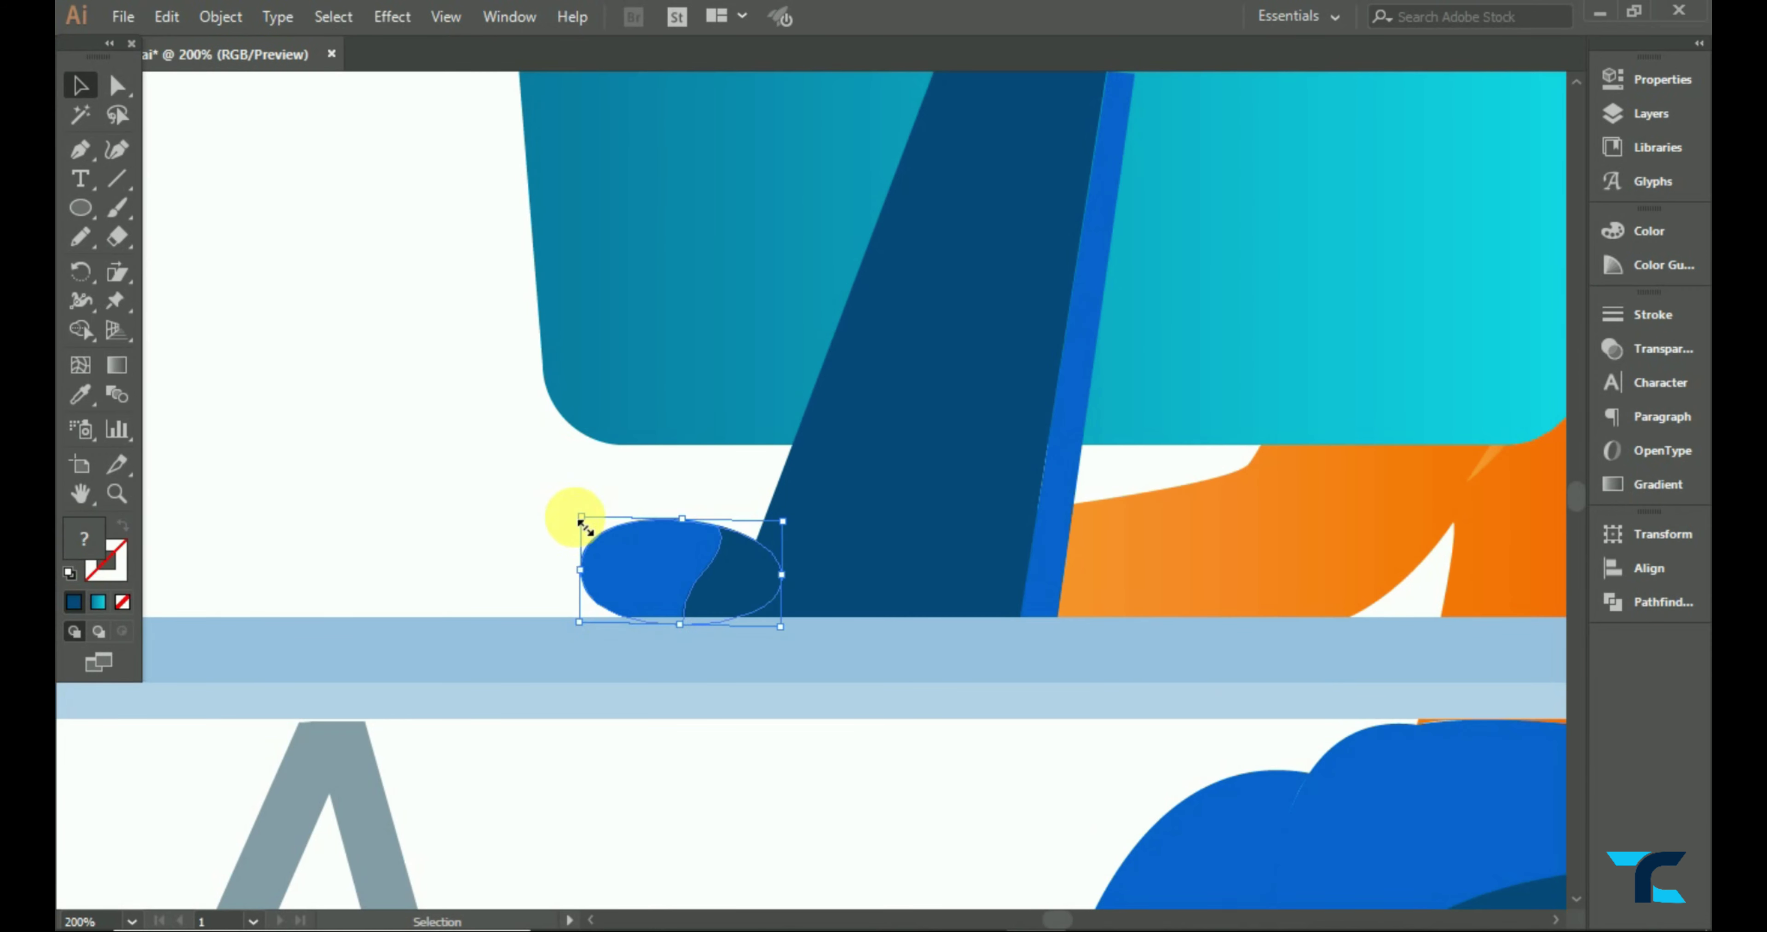
drag(580, 567, 643, 601)
drag(786, 672, 785, 655)
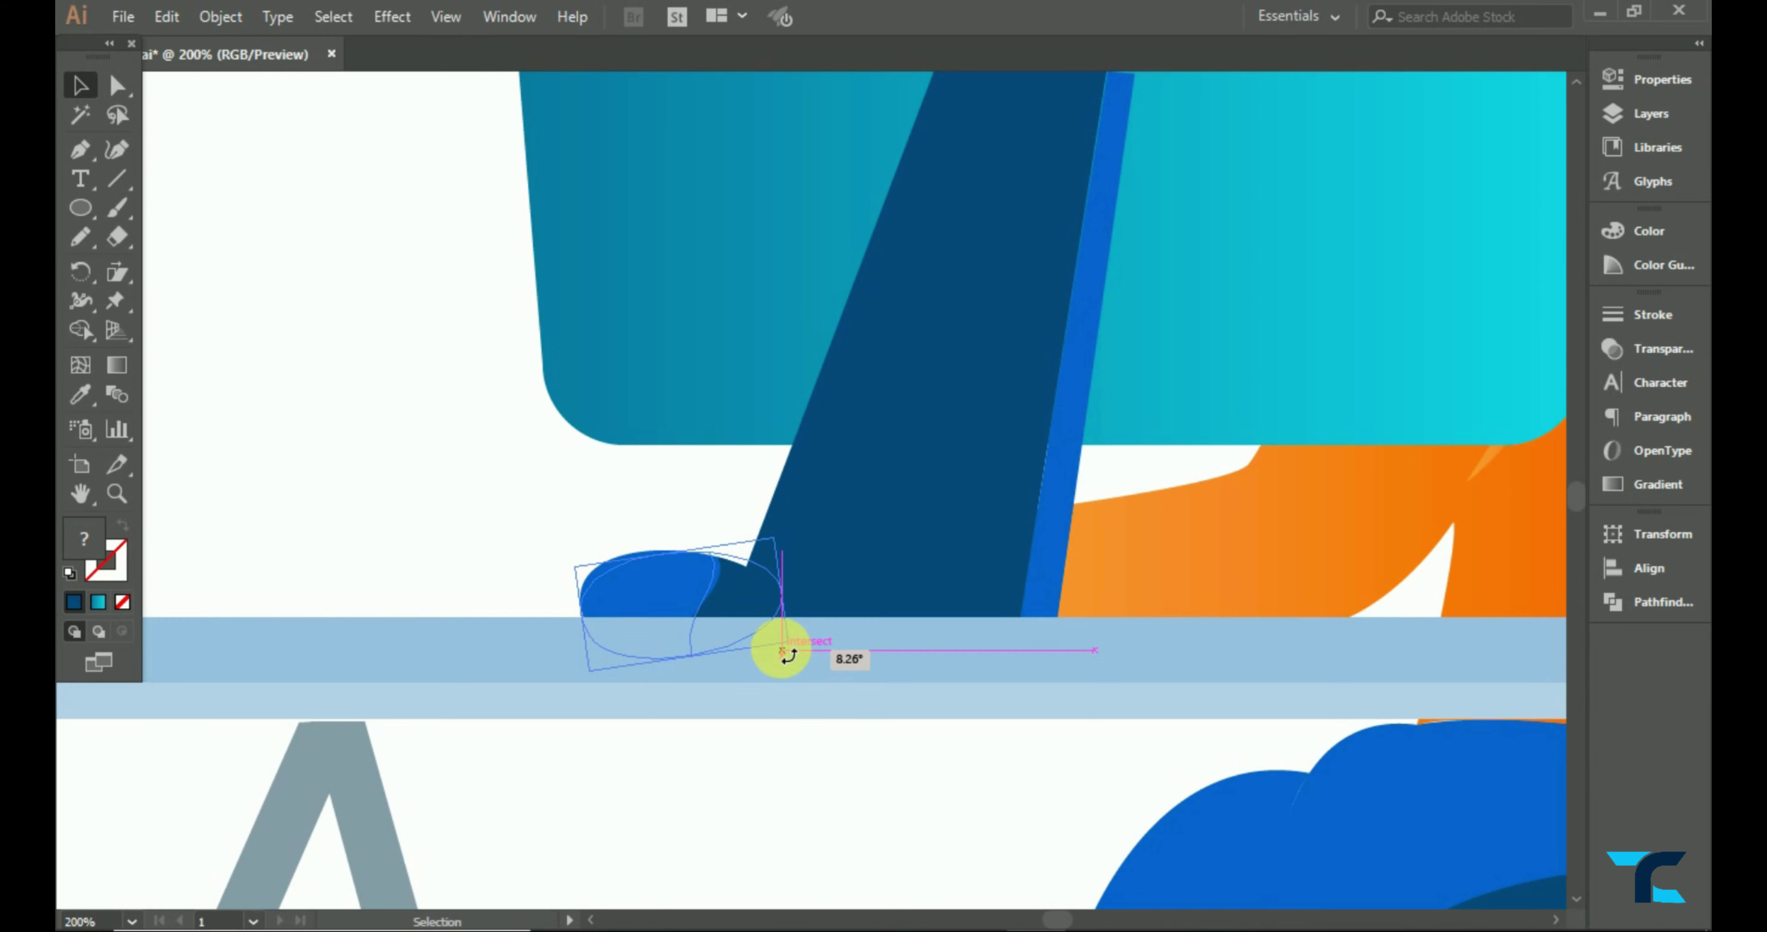
mouse_move(698, 591)
mouse_down()
mouse_move(679, 584)
mouse_move(692, 595)
mouse_up()
click(495, 493)
click(532, 493)
key(ctrl+0)
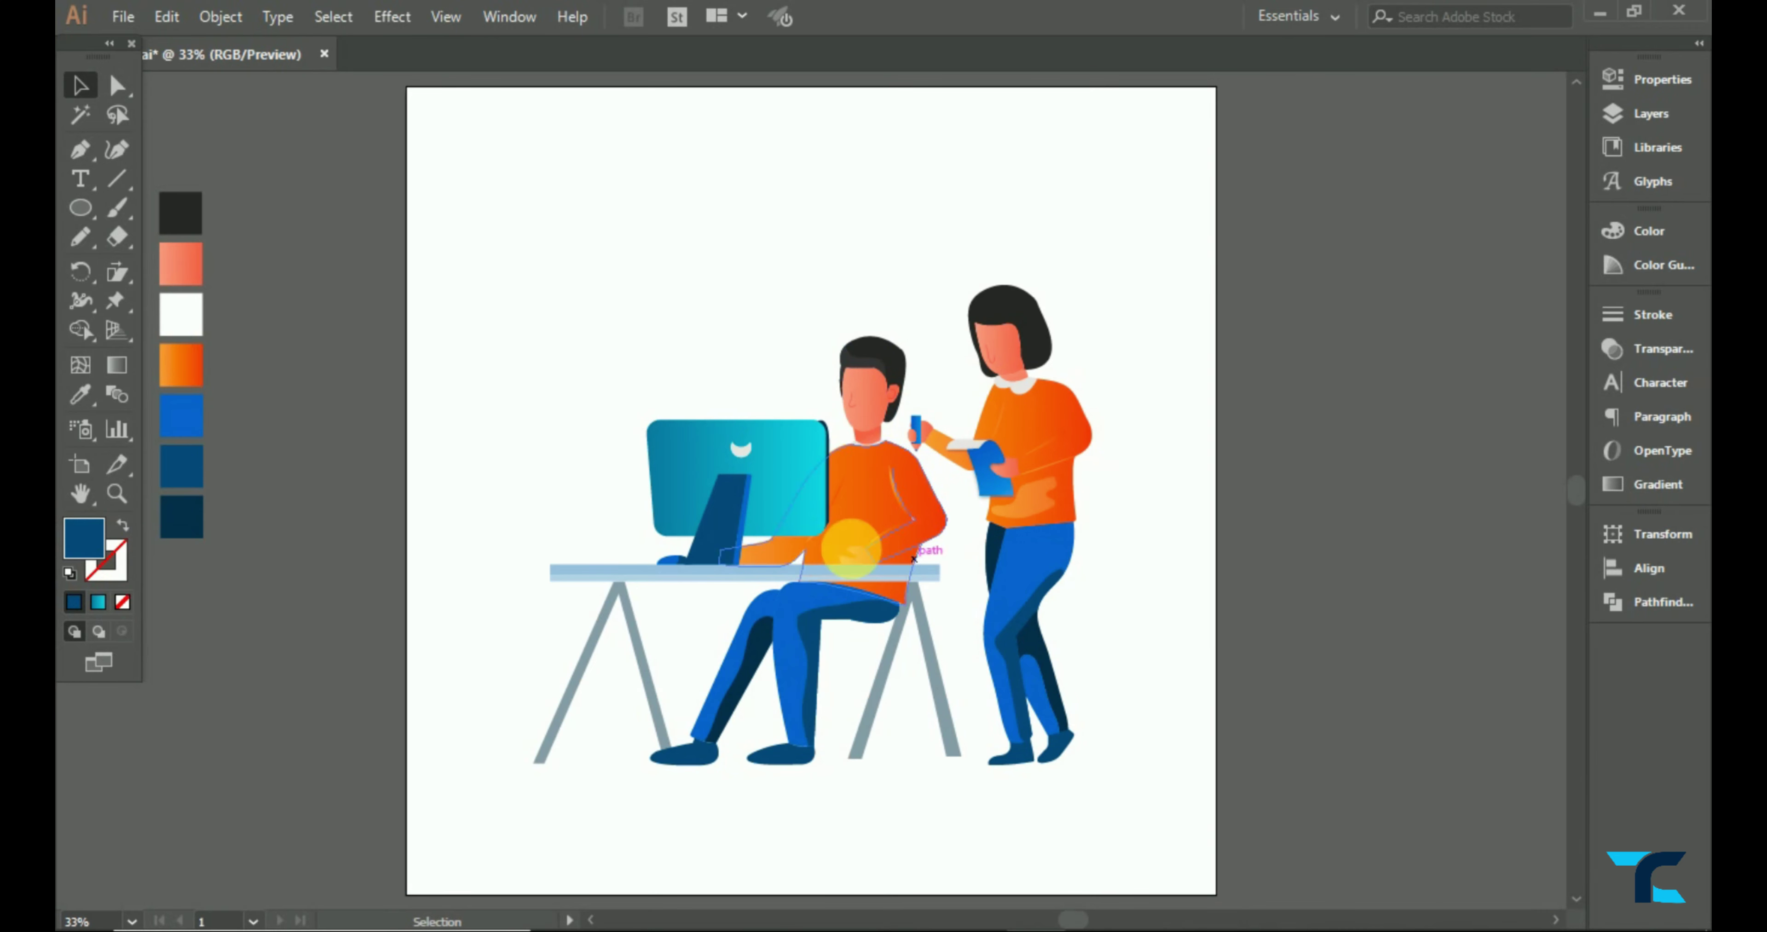
- Recolour the monitor's thin right edge a lighter blue in the Color Picker
key(ctrl+1)
click(820, 529)
scroll(479, 479, down, 3)
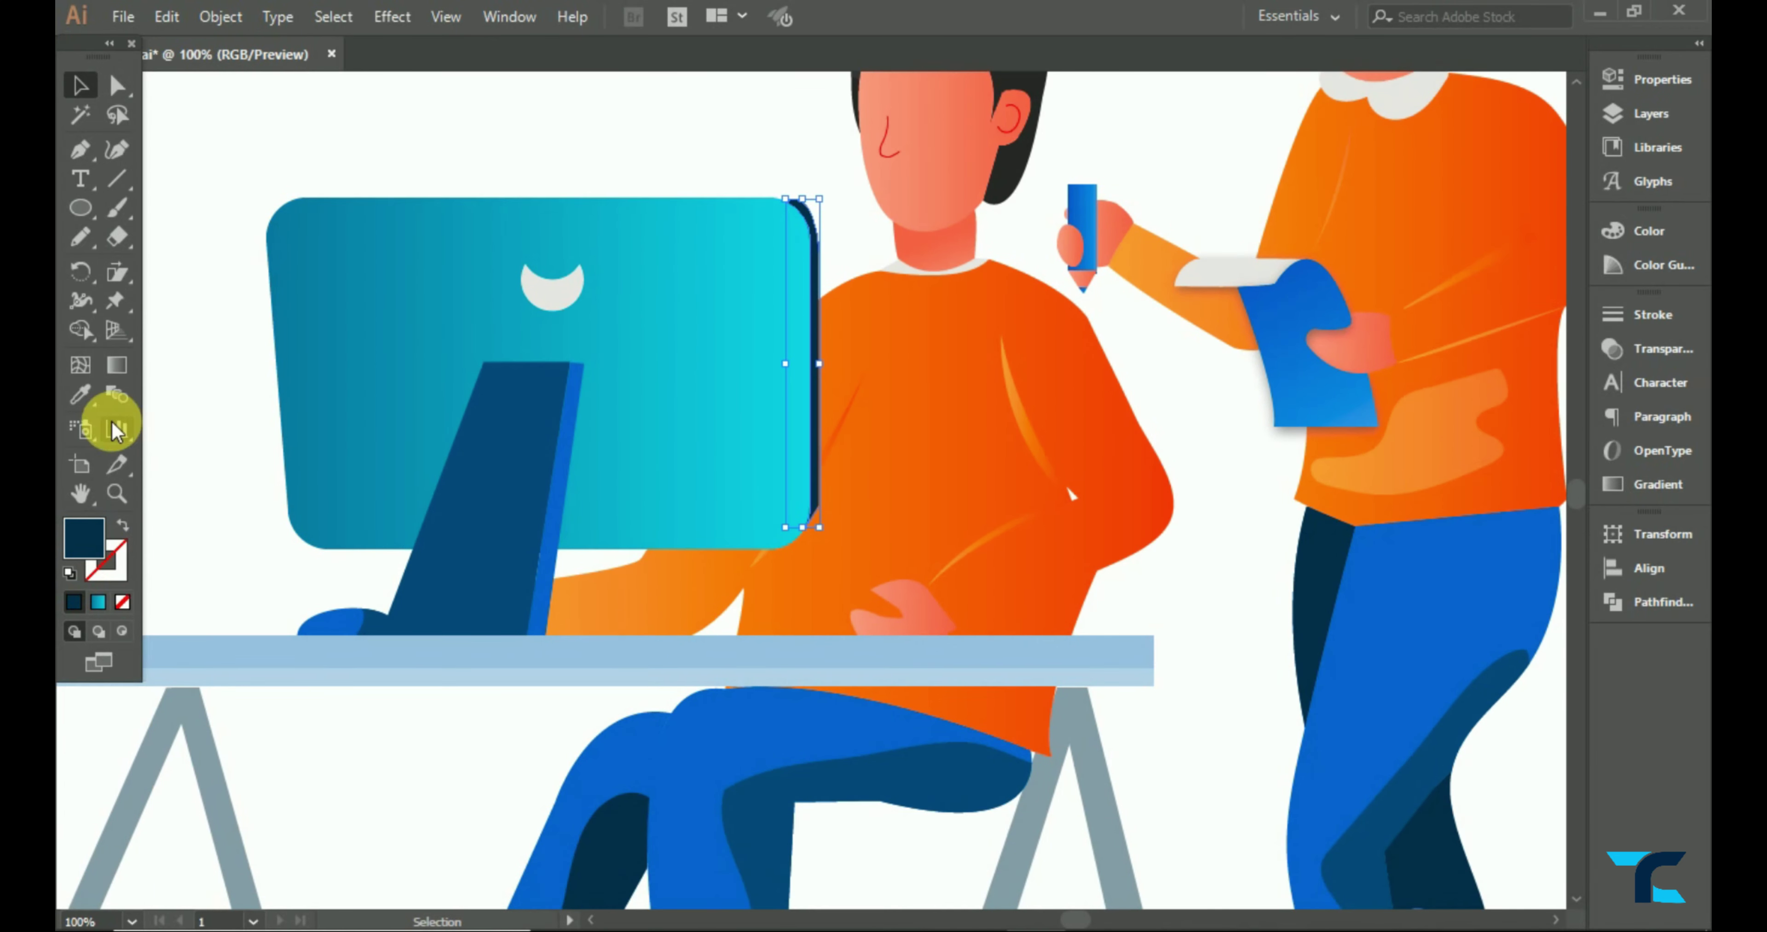
click(80, 394)
scroll(611, 583, down, 1)
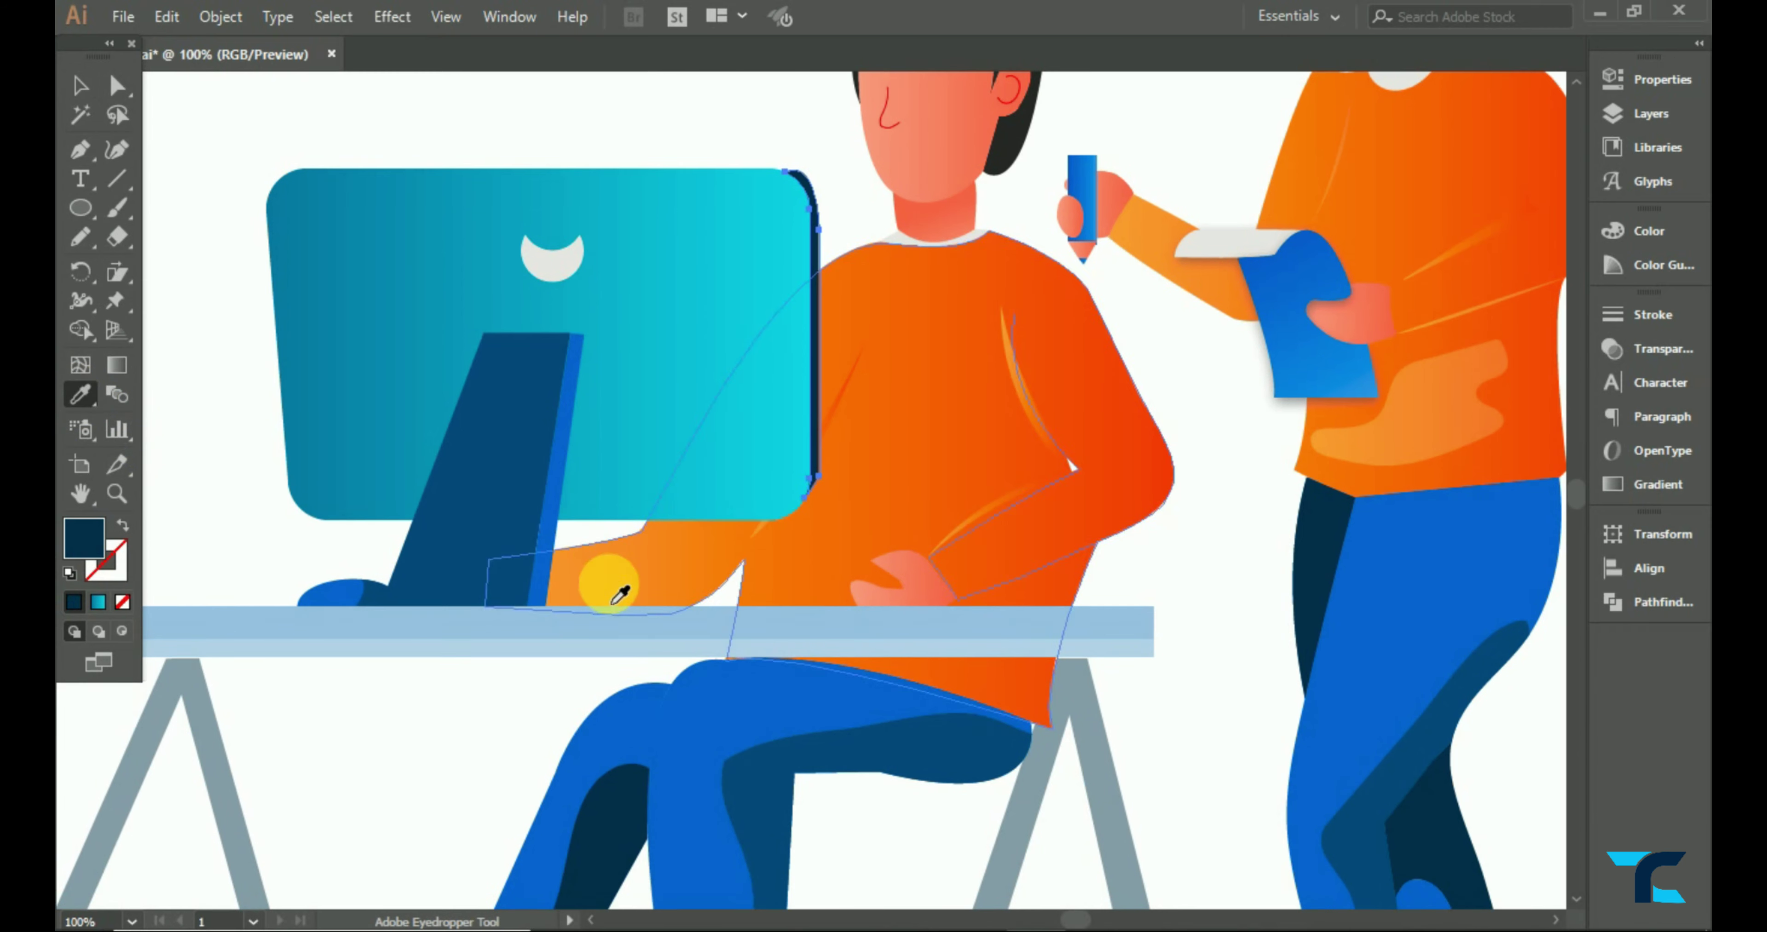
double_click(81, 535)
drag(1027, 299, 1068, 336)
click(1409, 270)
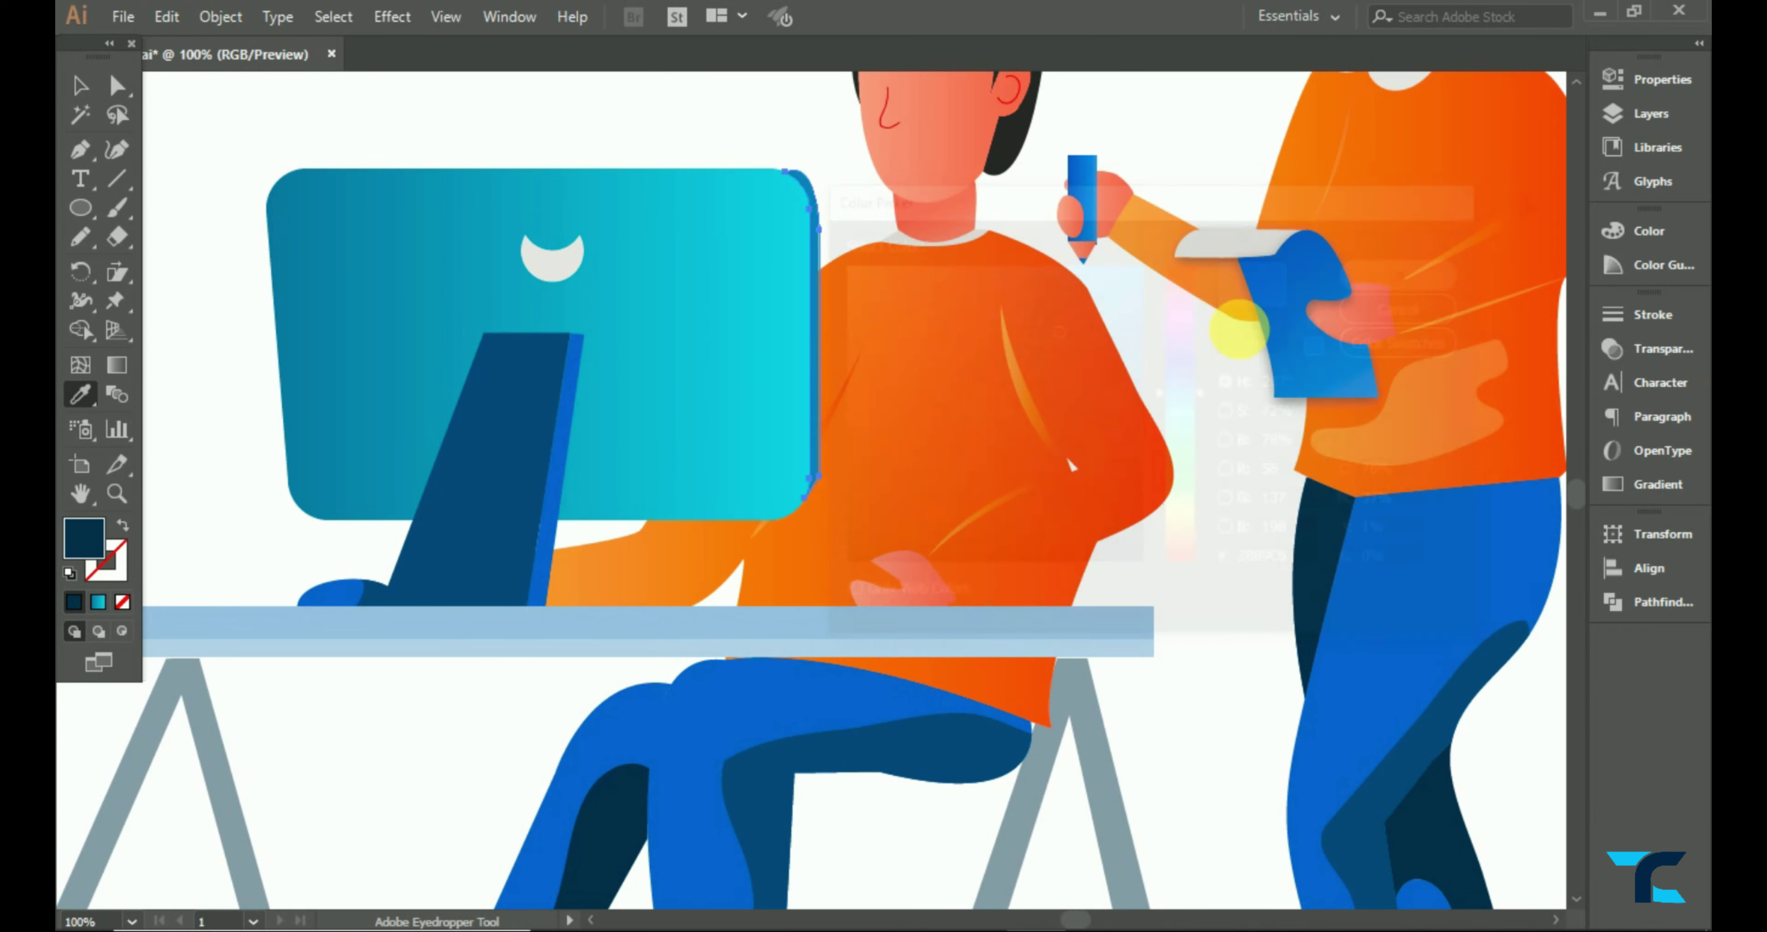
click(80, 85)
click(511, 538)
key(ctrl+0)
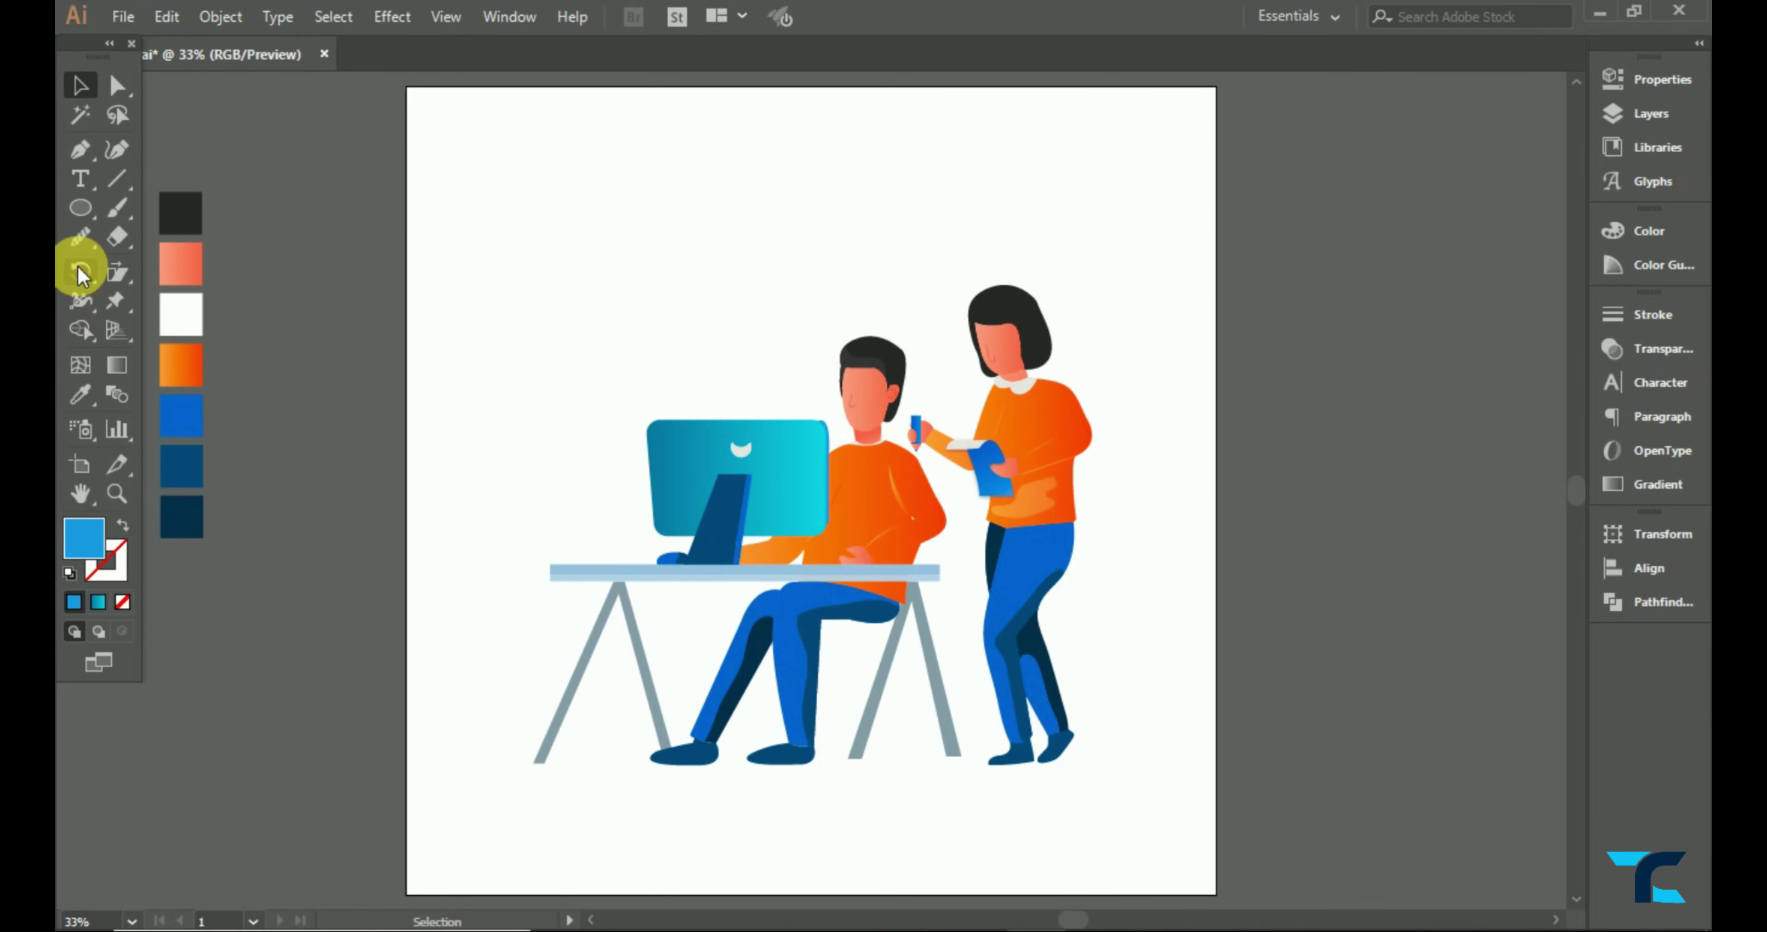
- Pen-draw a dark navy ground bar beneath the desk and both figures
click(80, 149)
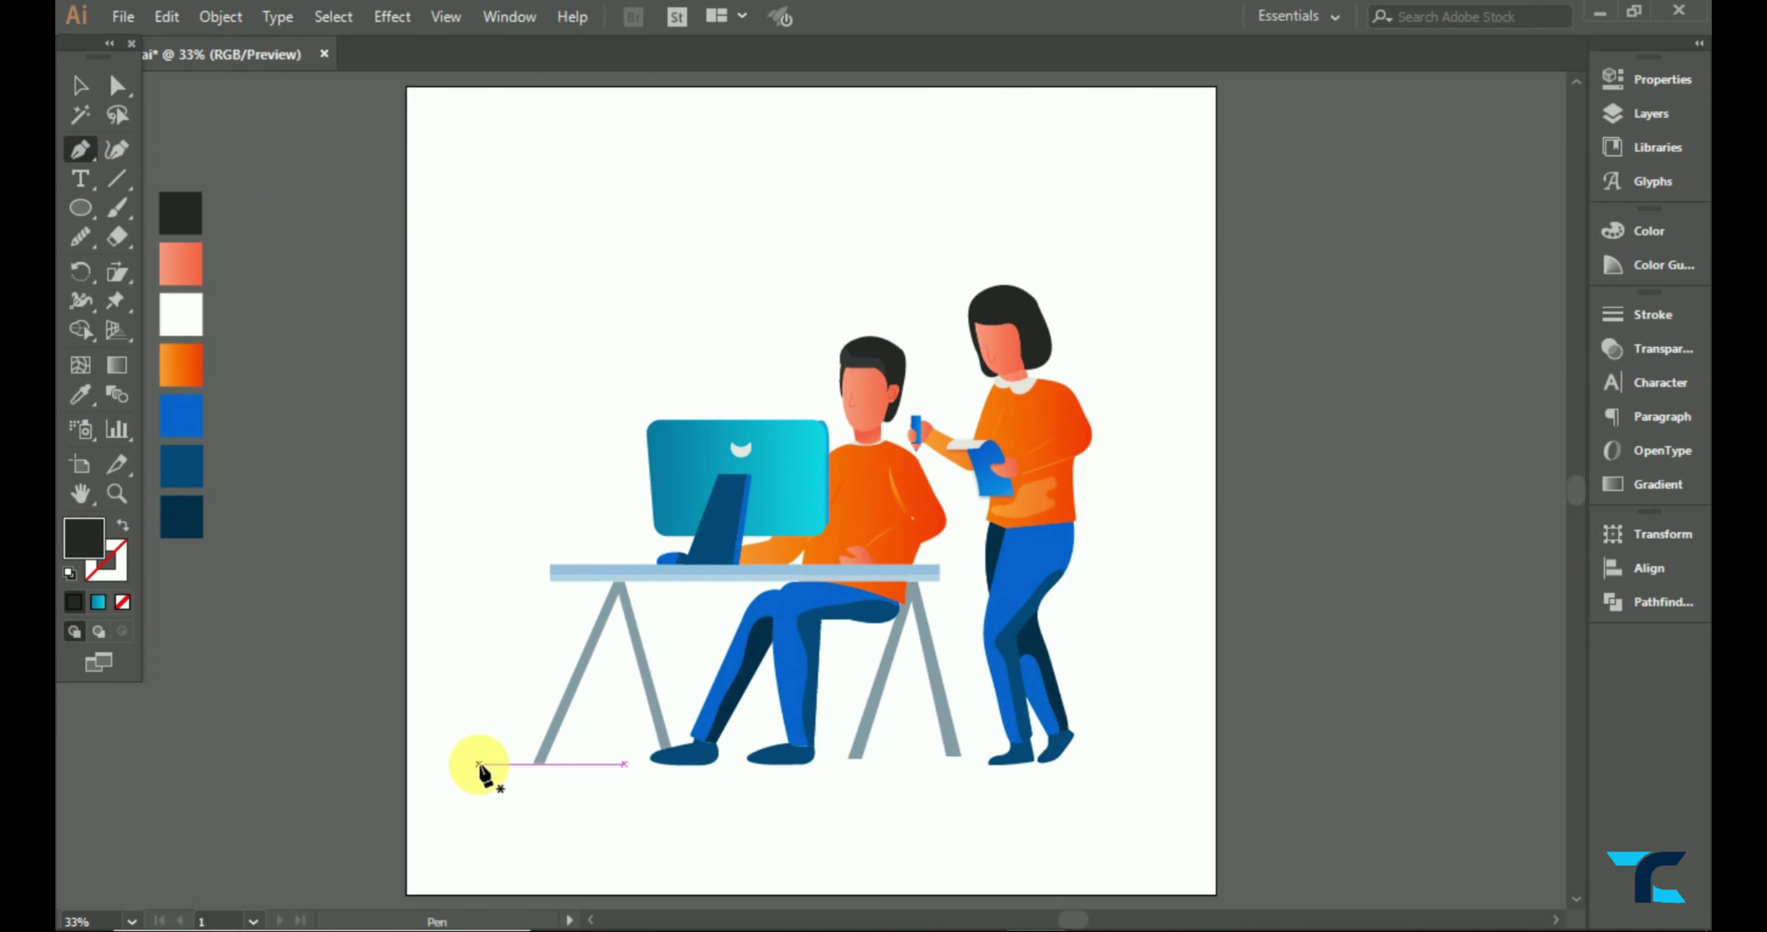
click(1114, 764)
click(454, 786)
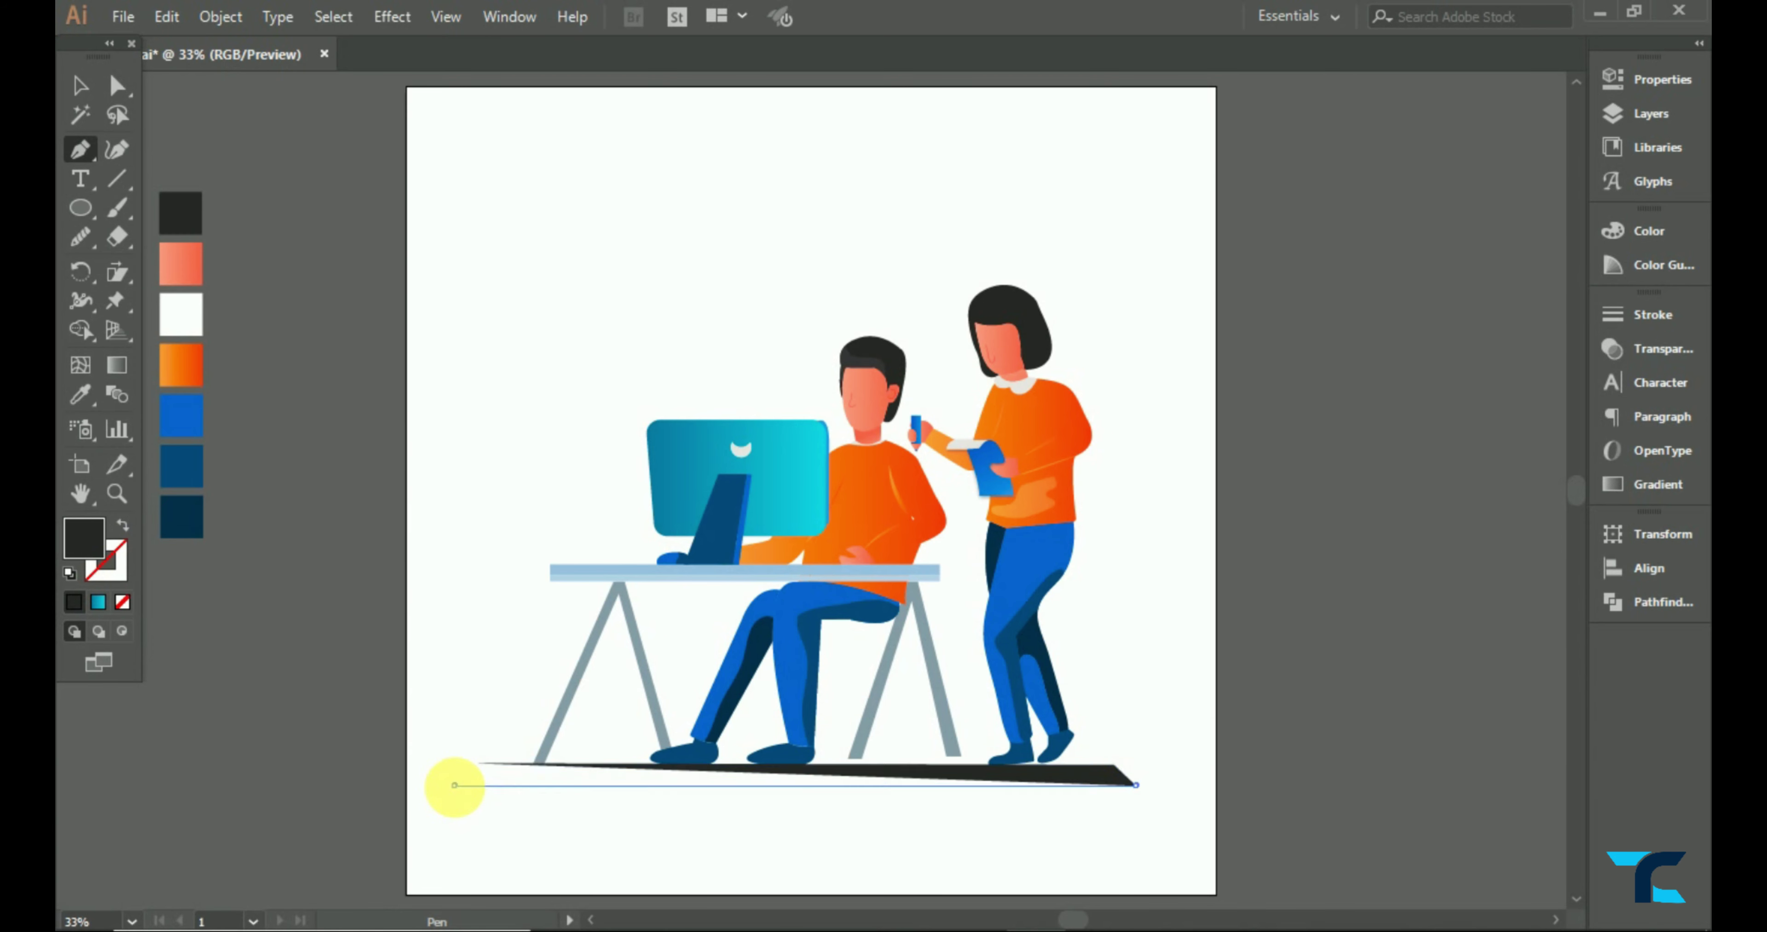
click(478, 763)
click(181, 516)
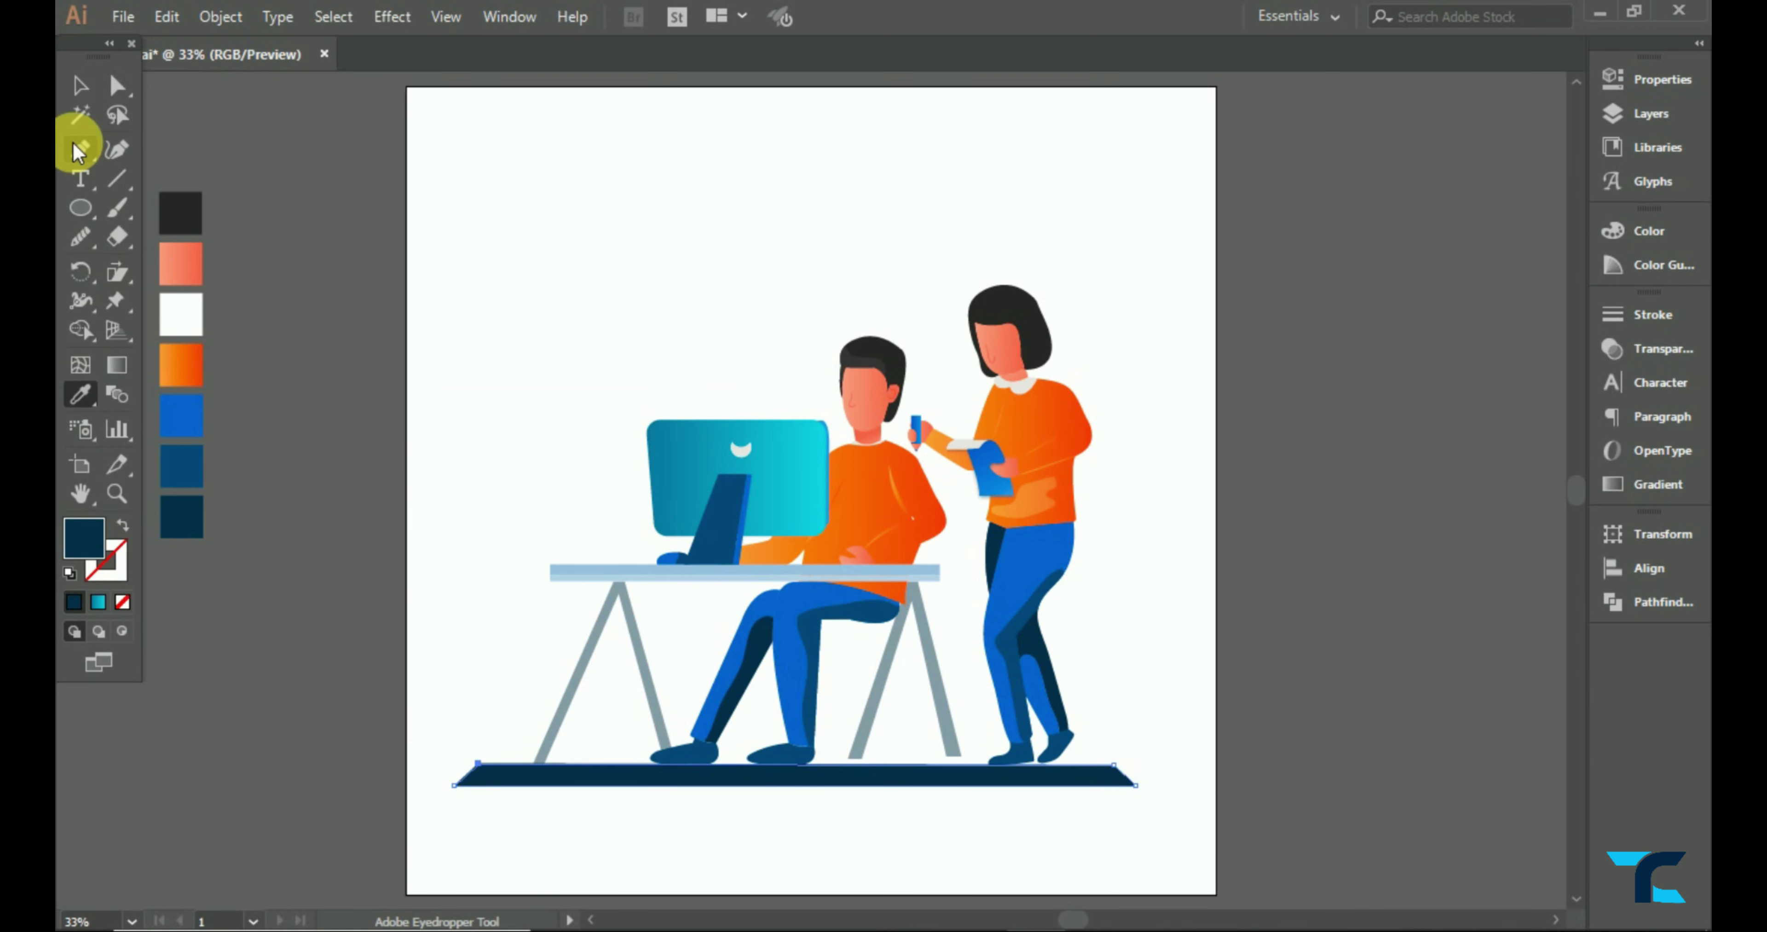
click(80, 85)
click(480, 192)
scroll(598, 346, down, 1)
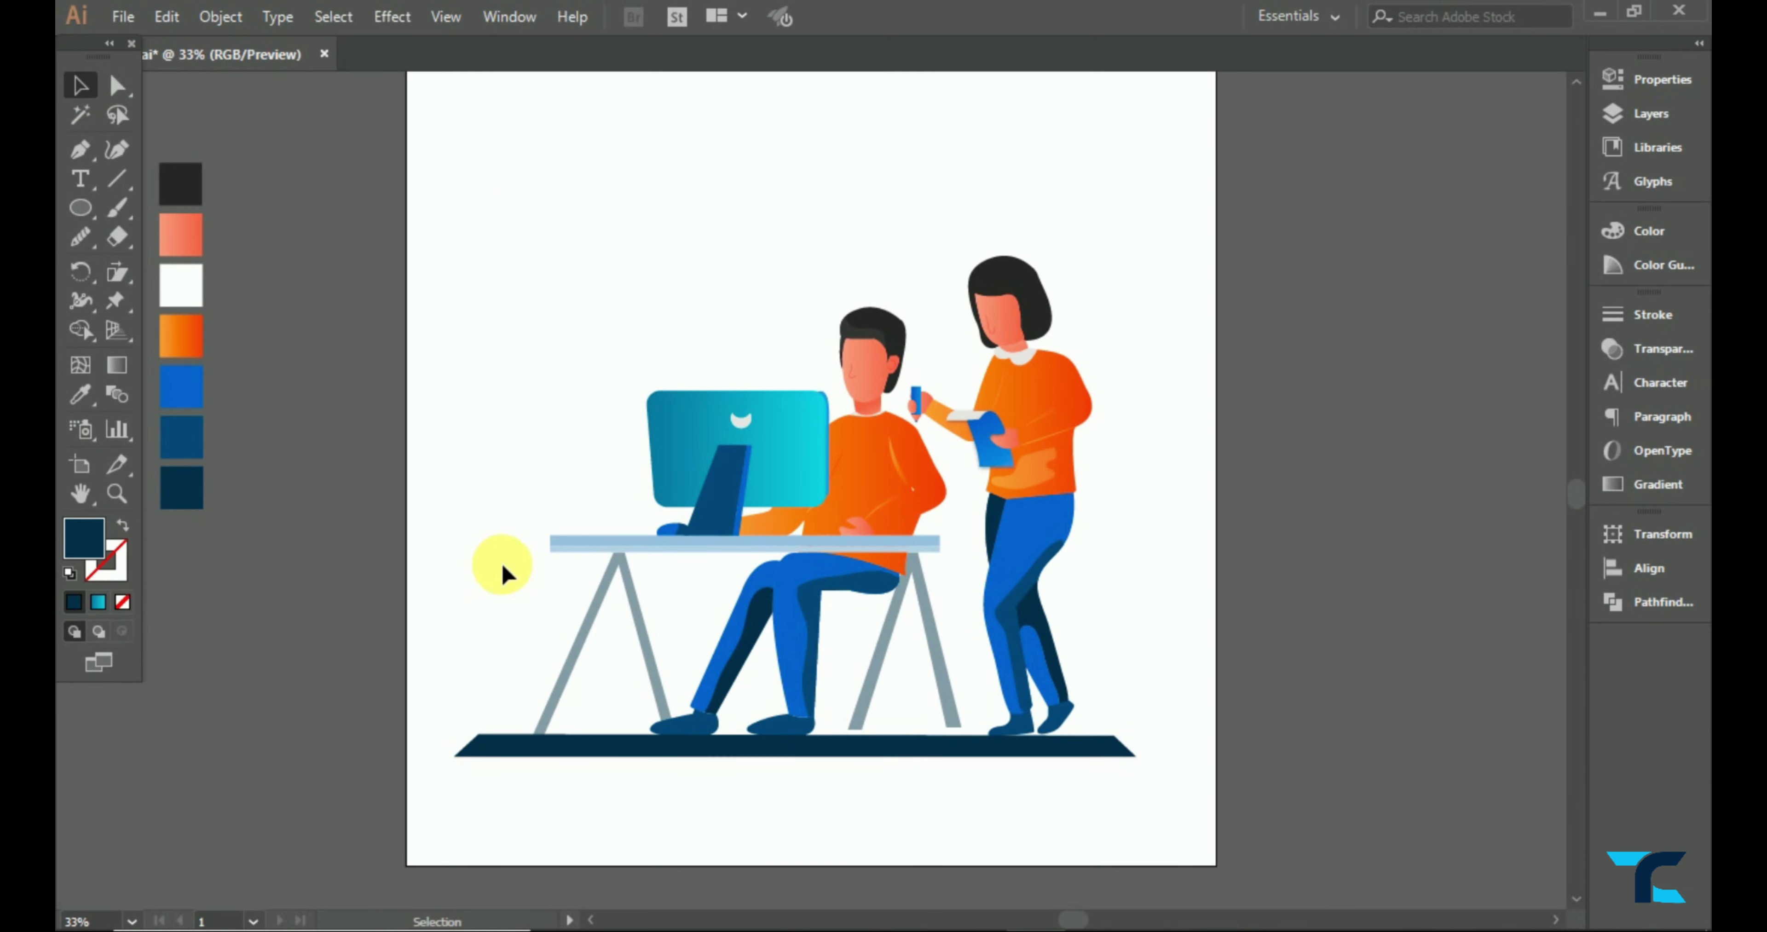
- Draw a thin dark keyboard bar on the desk and nudge it into place
scroll(828, 552, up, 2)
click(80, 149)
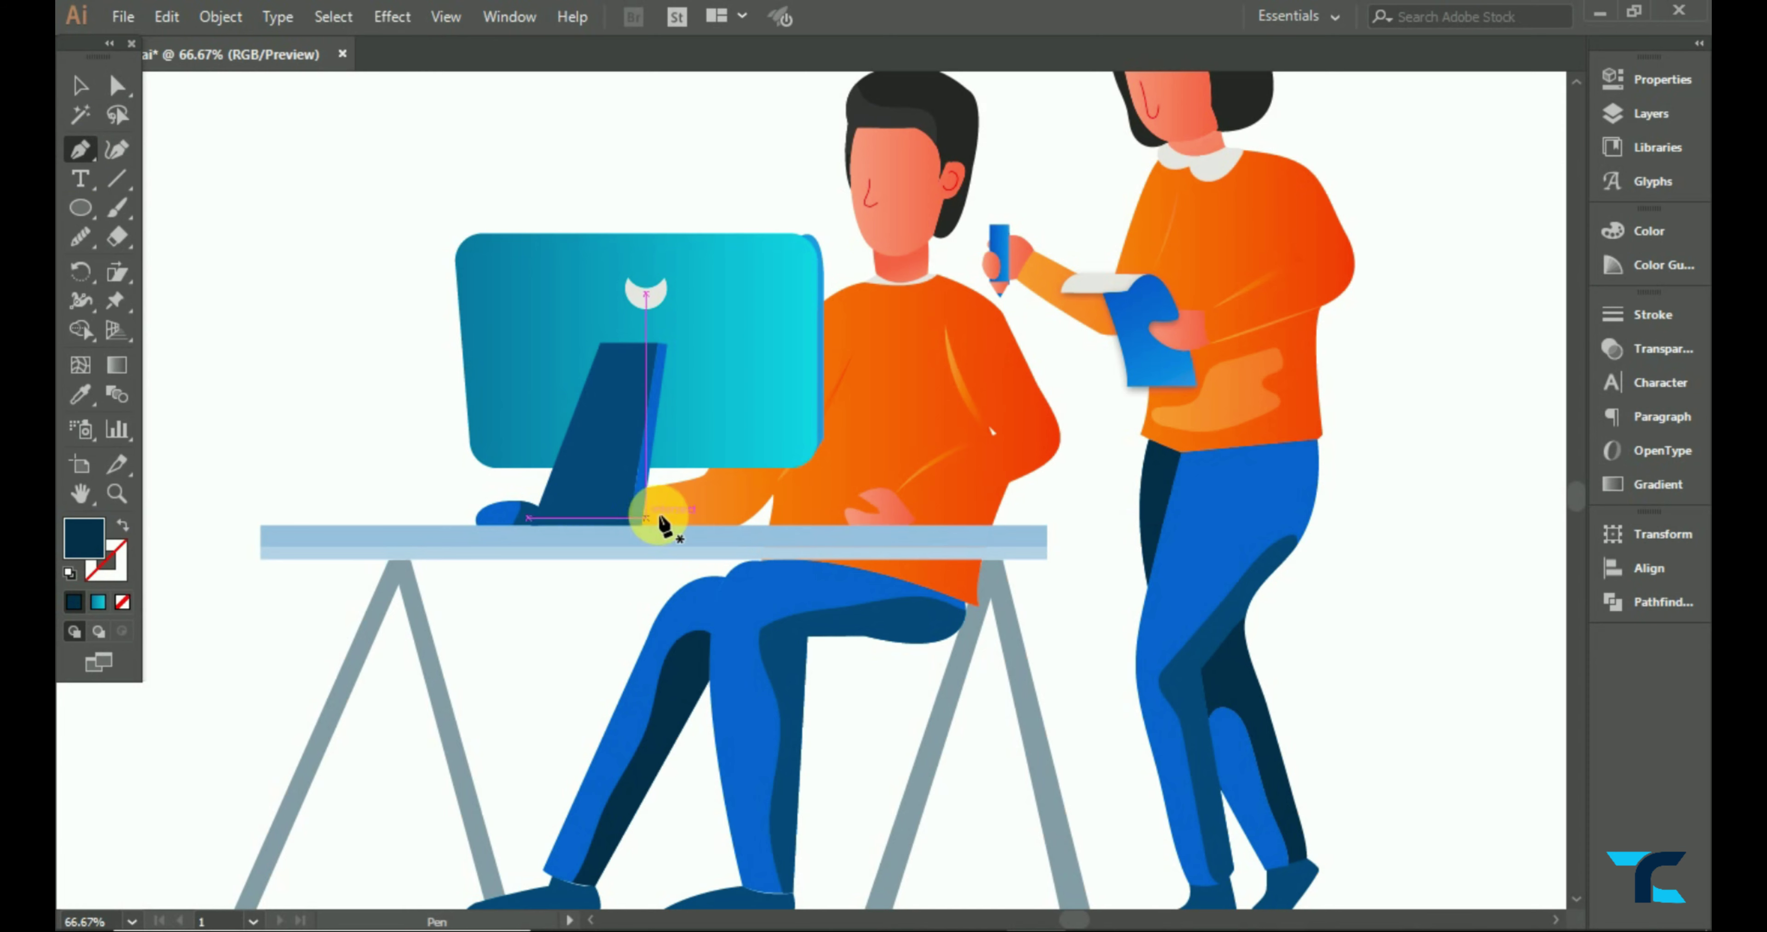
click(80, 207)
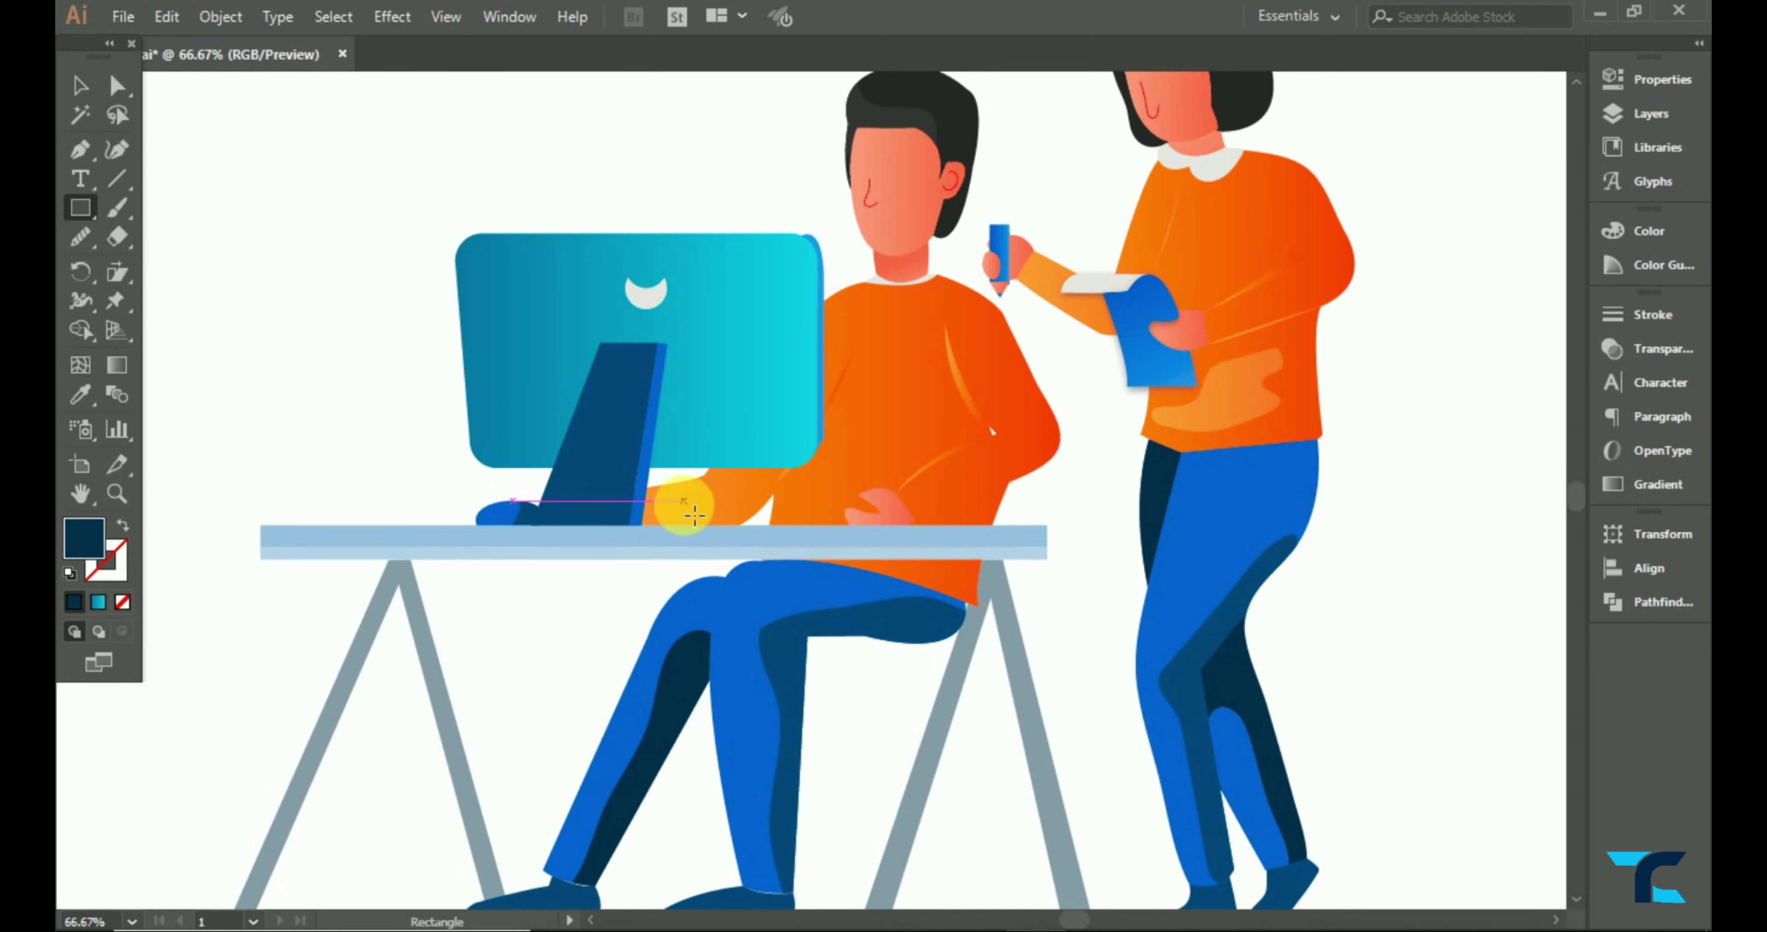
mouse_move(691, 502)
mouse_down()
mouse_move(890, 525)
mouse_move(810, 510)
mouse_up()
click(81, 85)
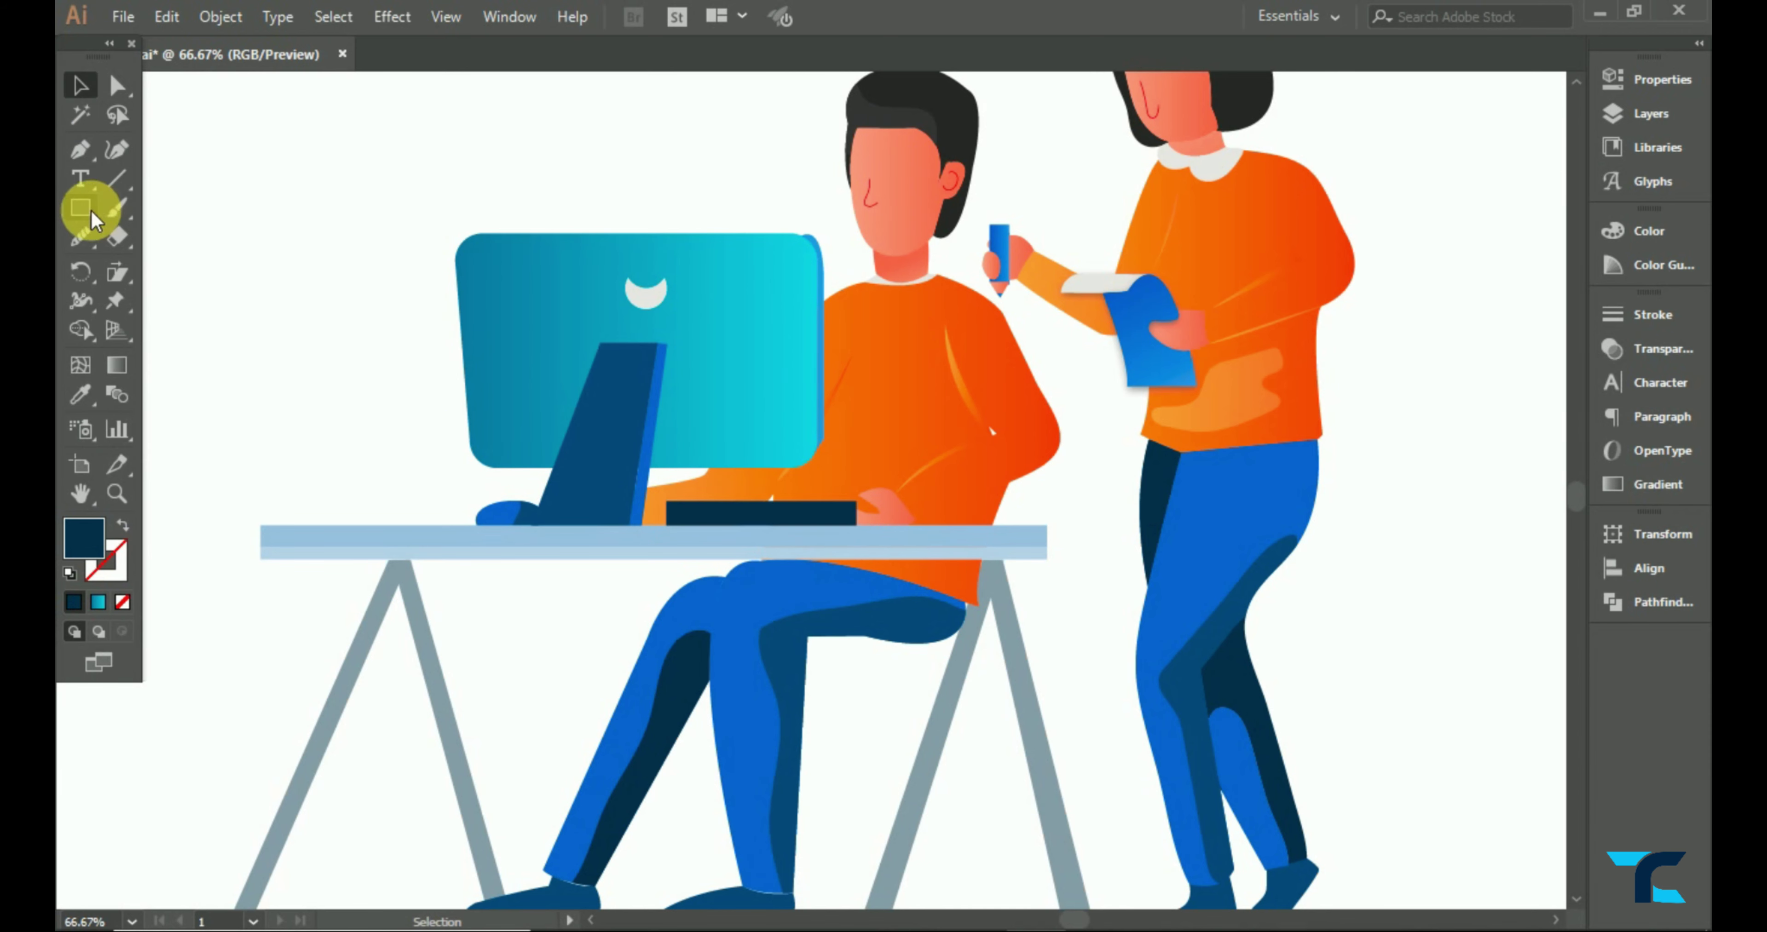
mouse_move(80, 207)
mouse_down()
mouse_move(180, 266)
mouse_move(260, 248)
mouse_move(861, 515)
mouse_up()
scroll(861, 521, up, 3)
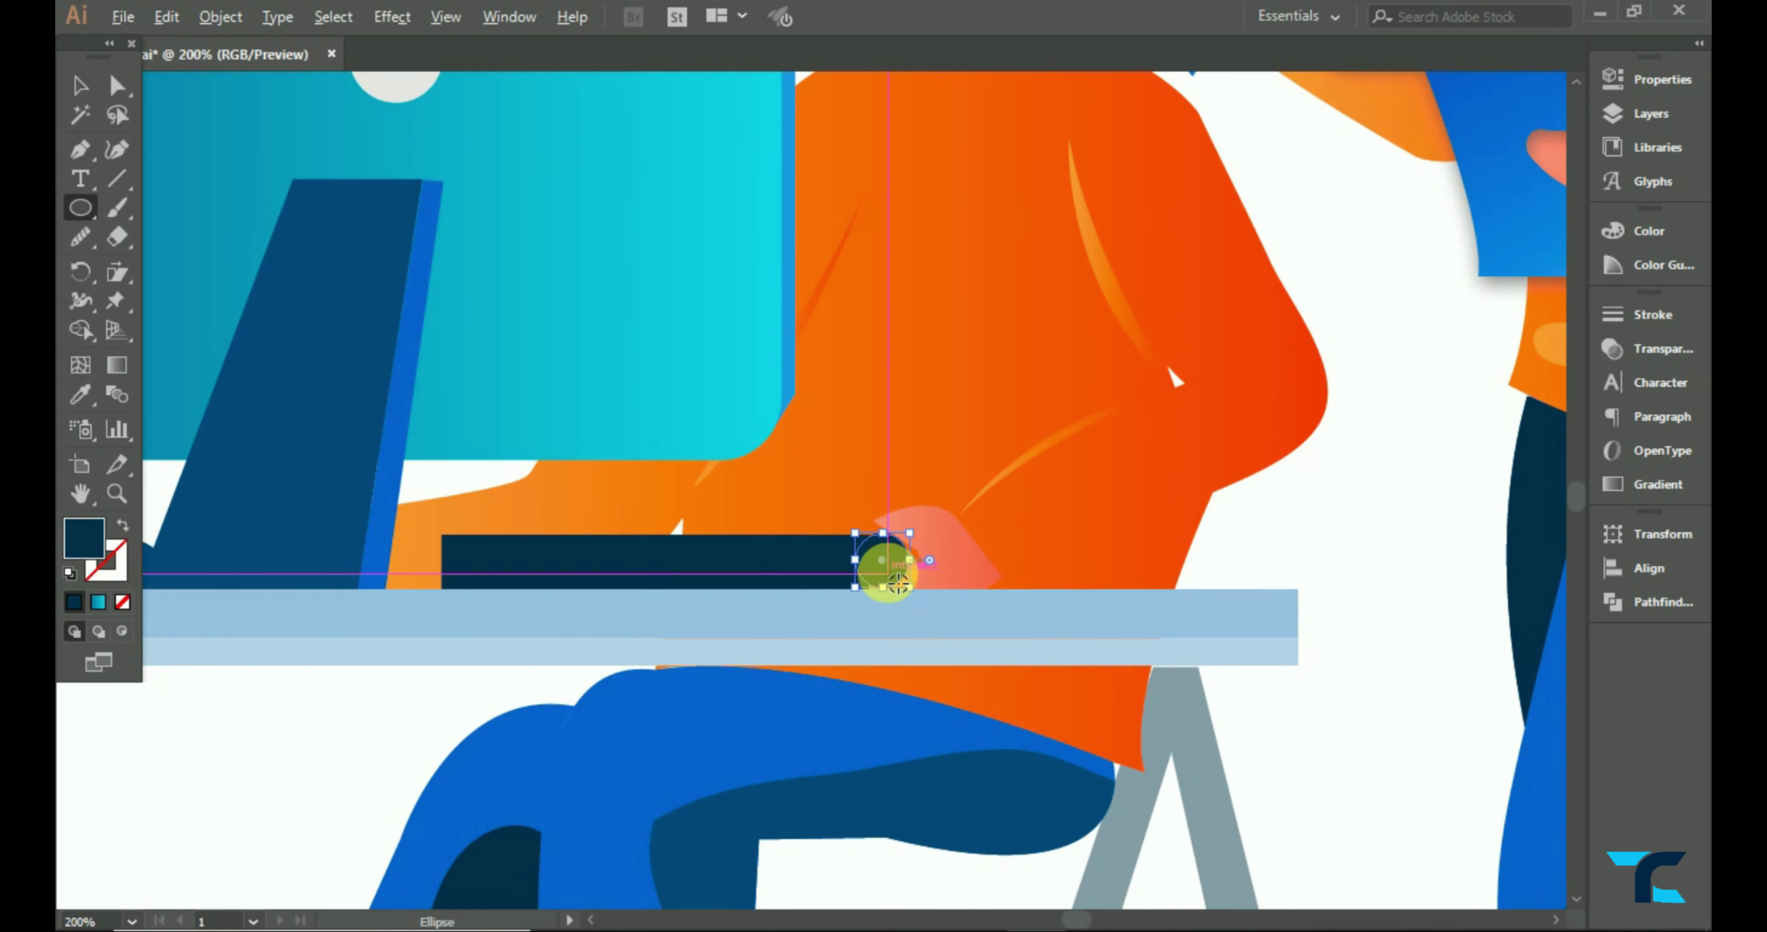
key(v)
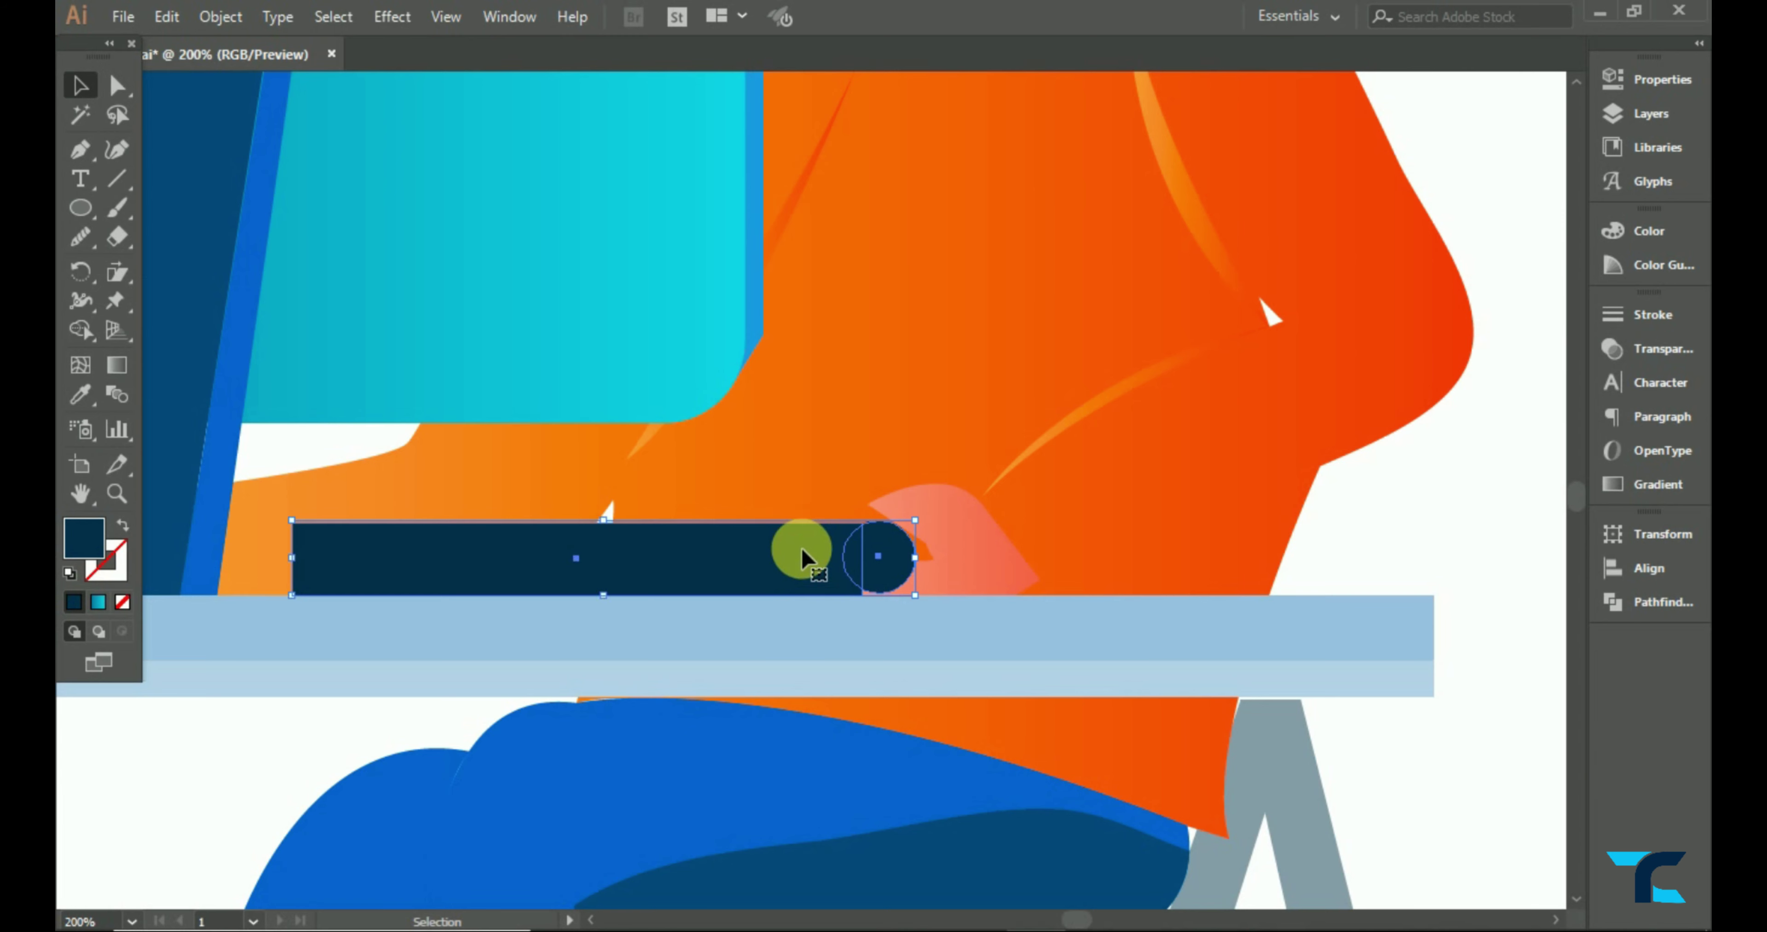
key(shift+Up)
key(Down)
key(Down)
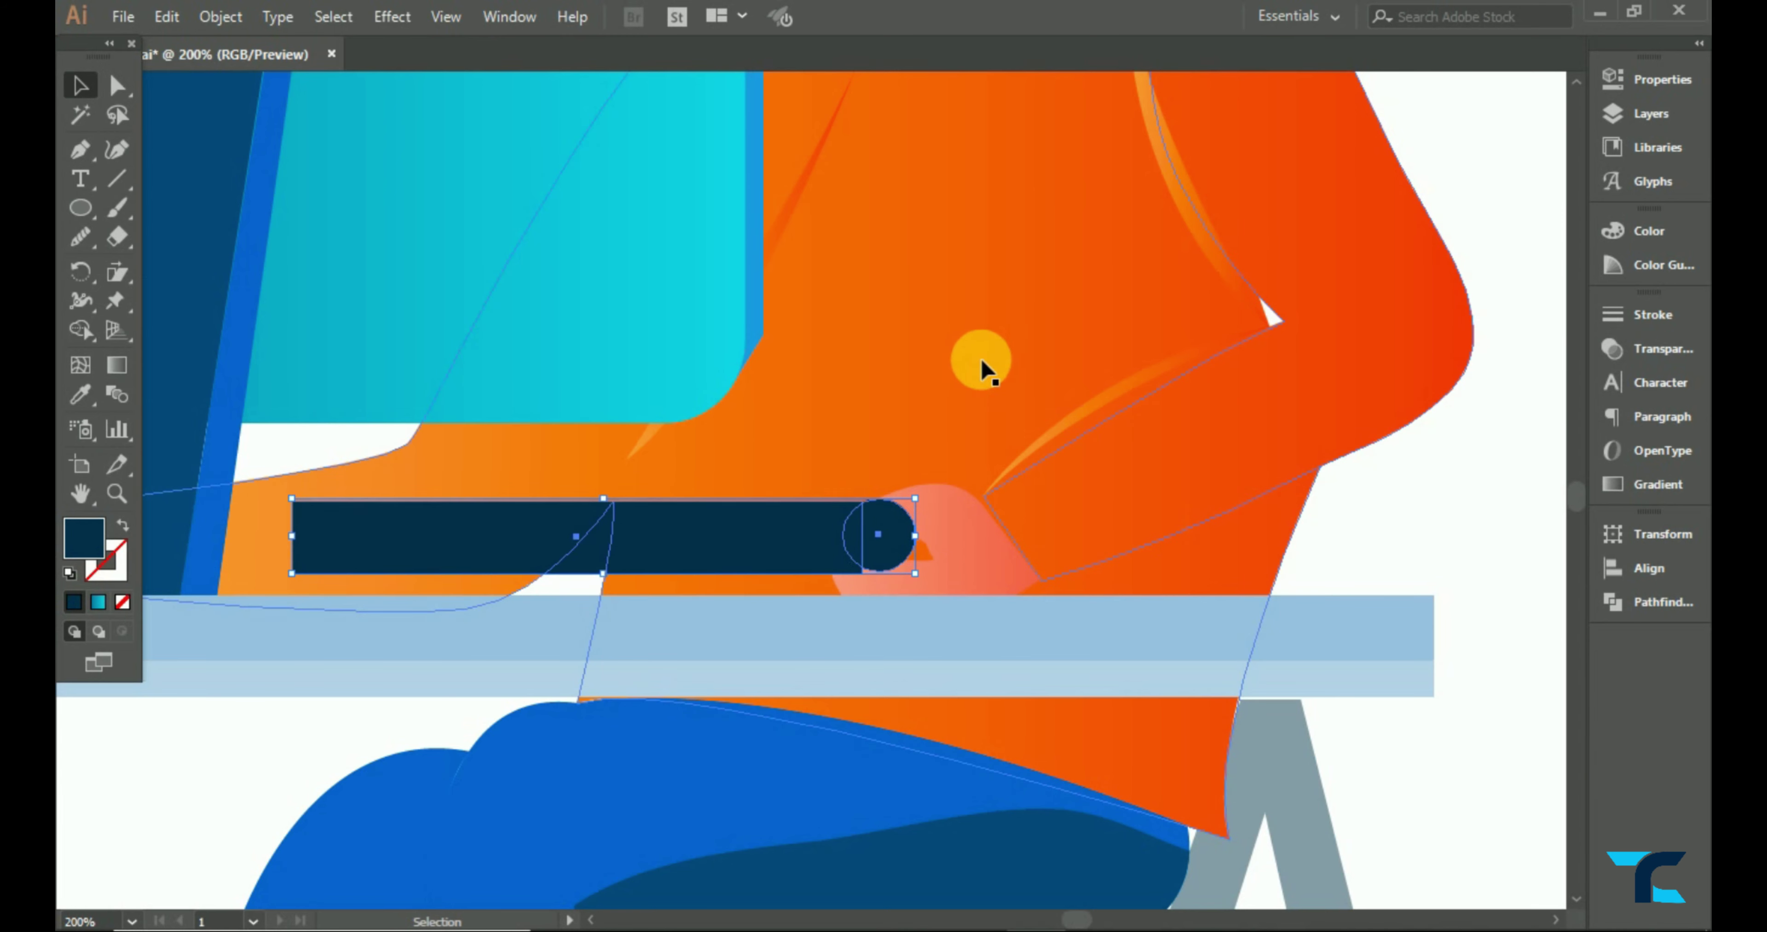
key(Down)
key(Down)
key(Down)
- Give the bar's end circle the monitor stand's blue
key(i)
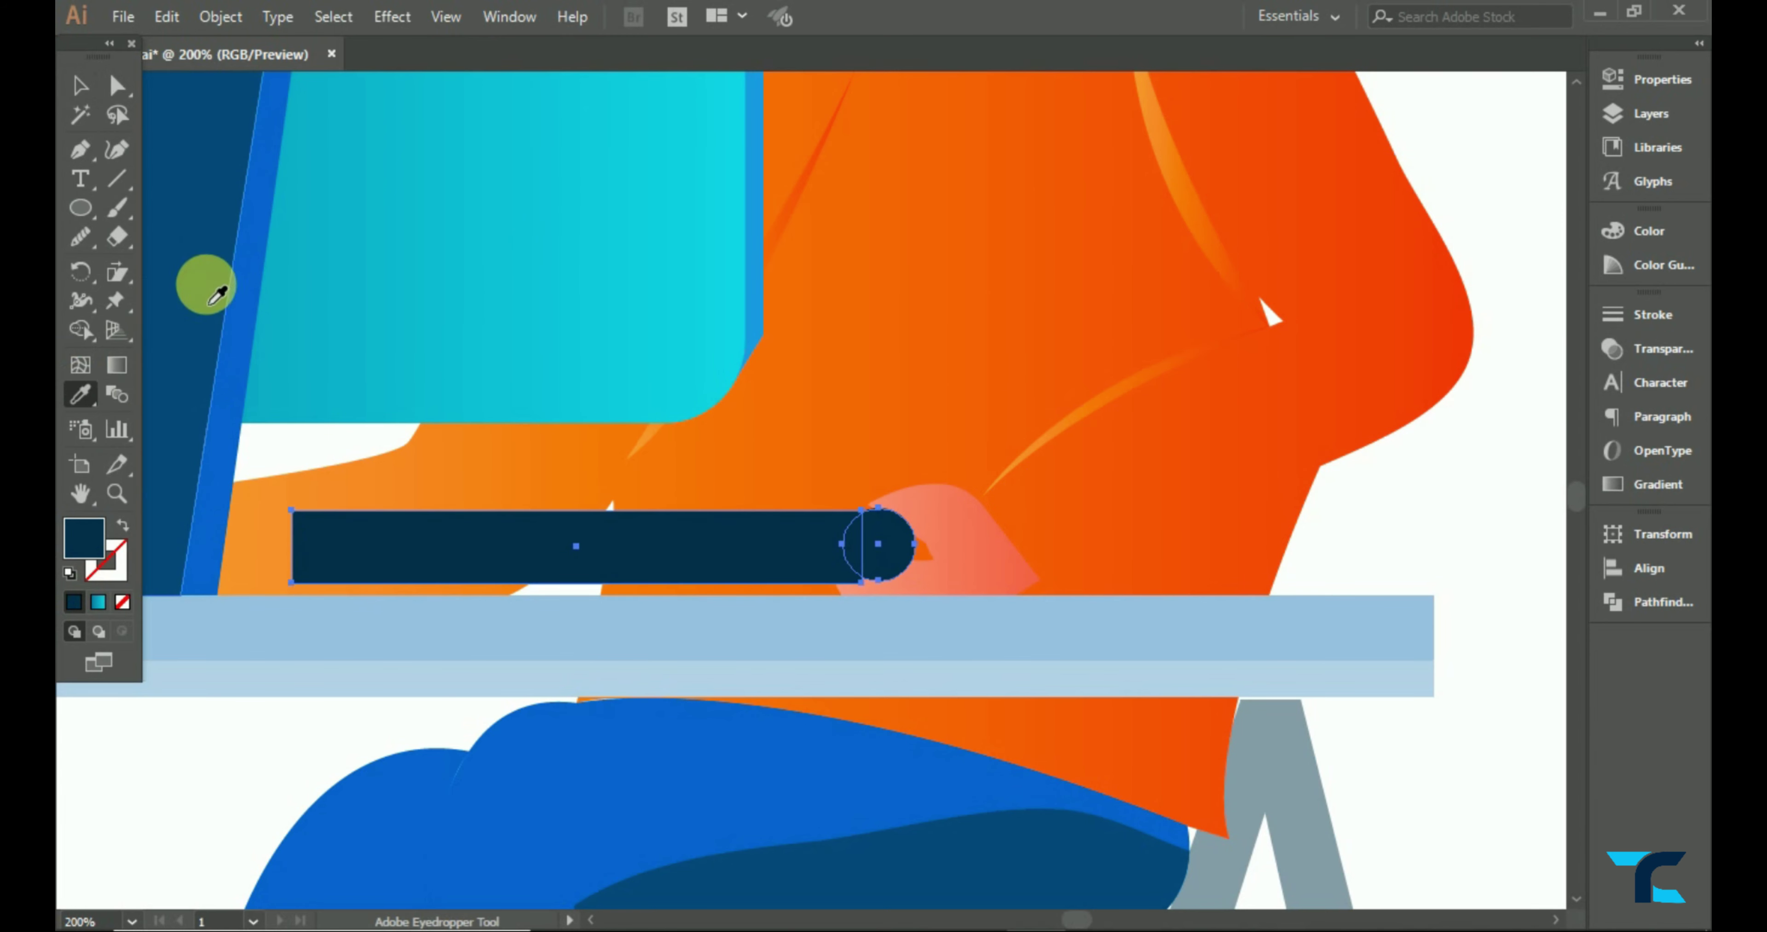
click(241, 294)
key(ctrl+z)
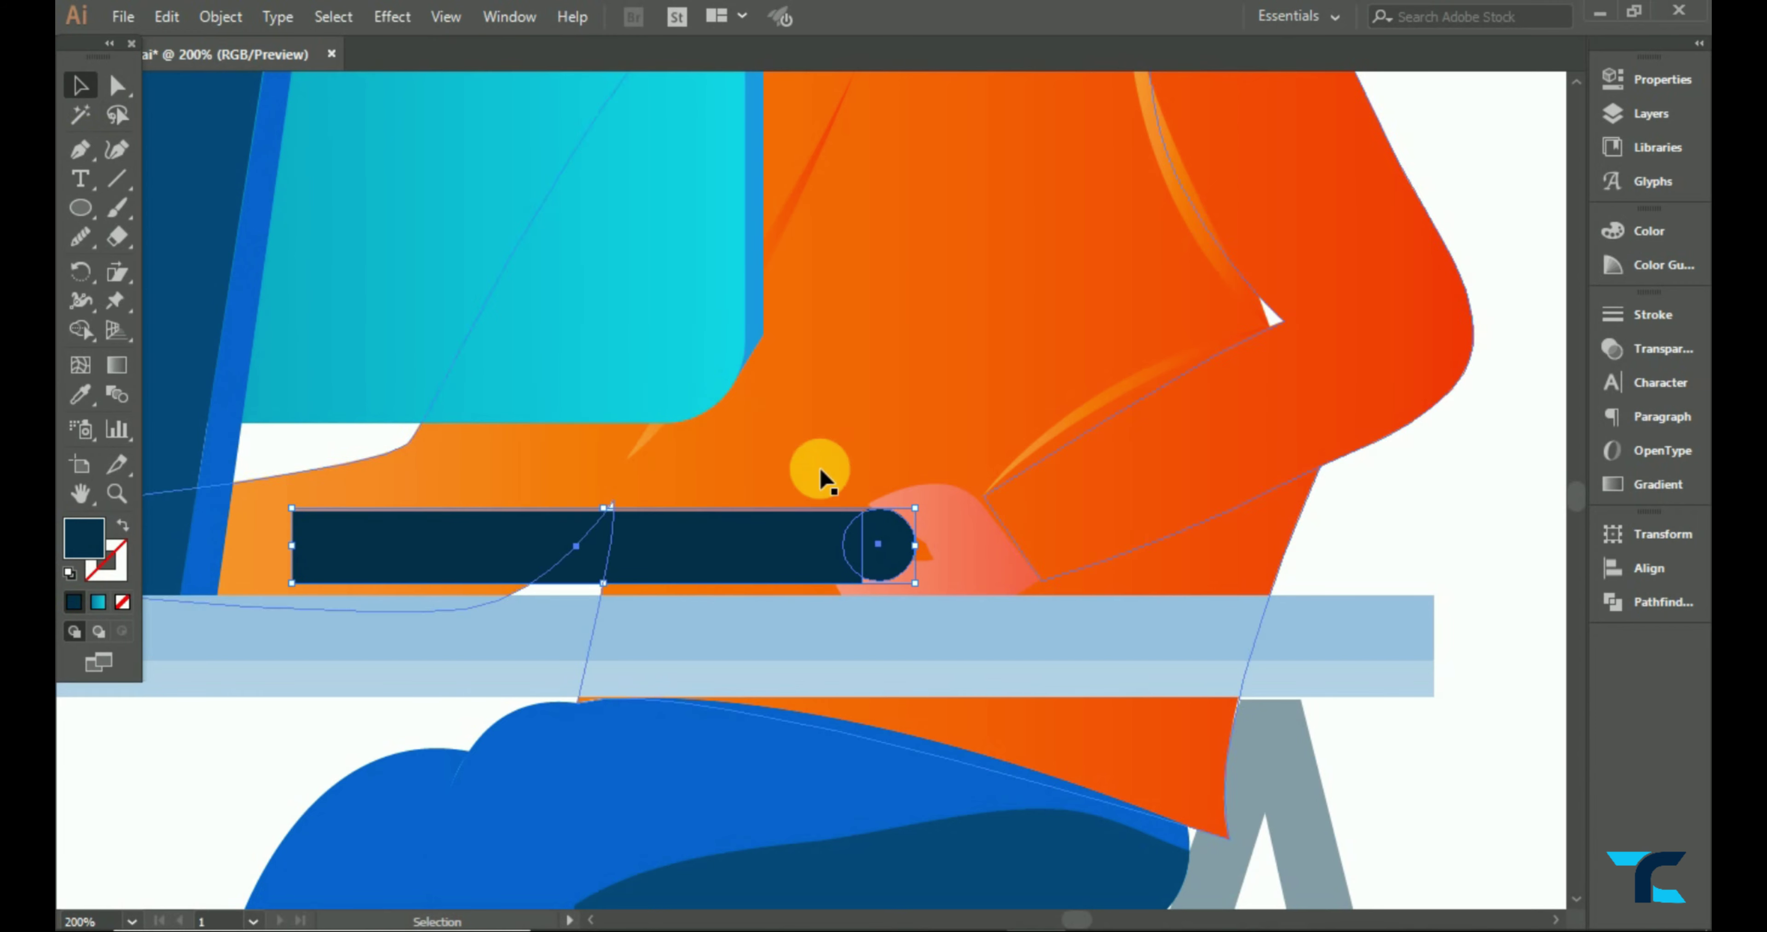
click(306, 400)
key(ctrl+z)
click(80, 85)
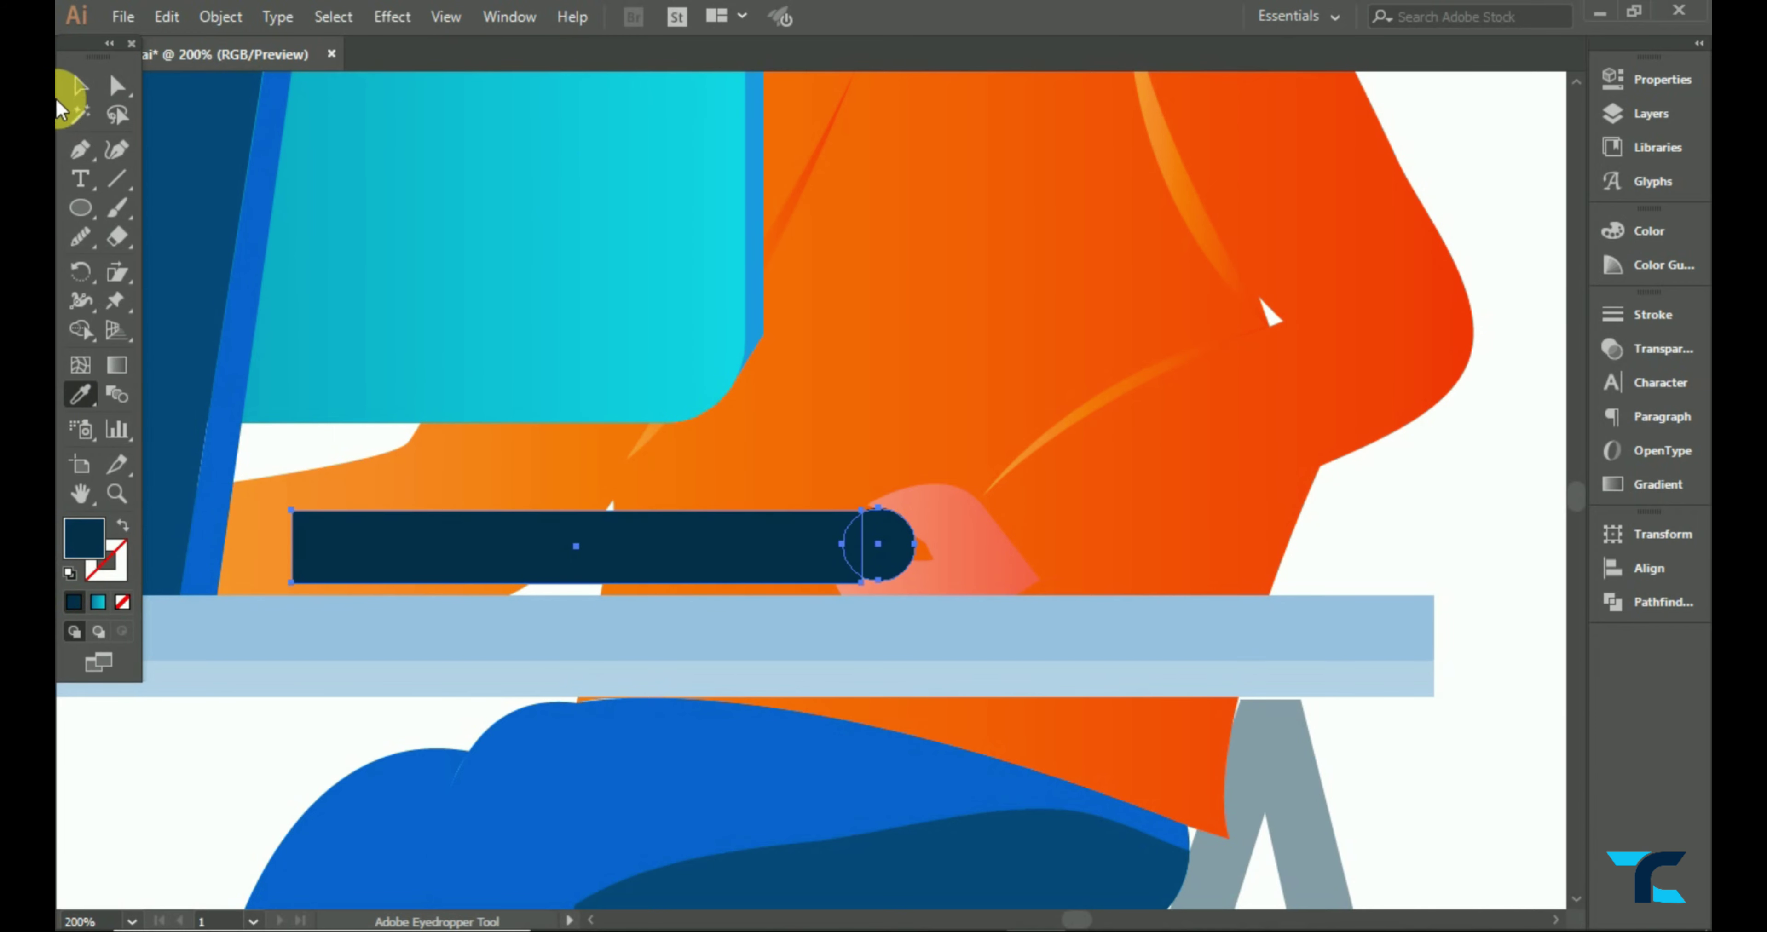
click(80, 394)
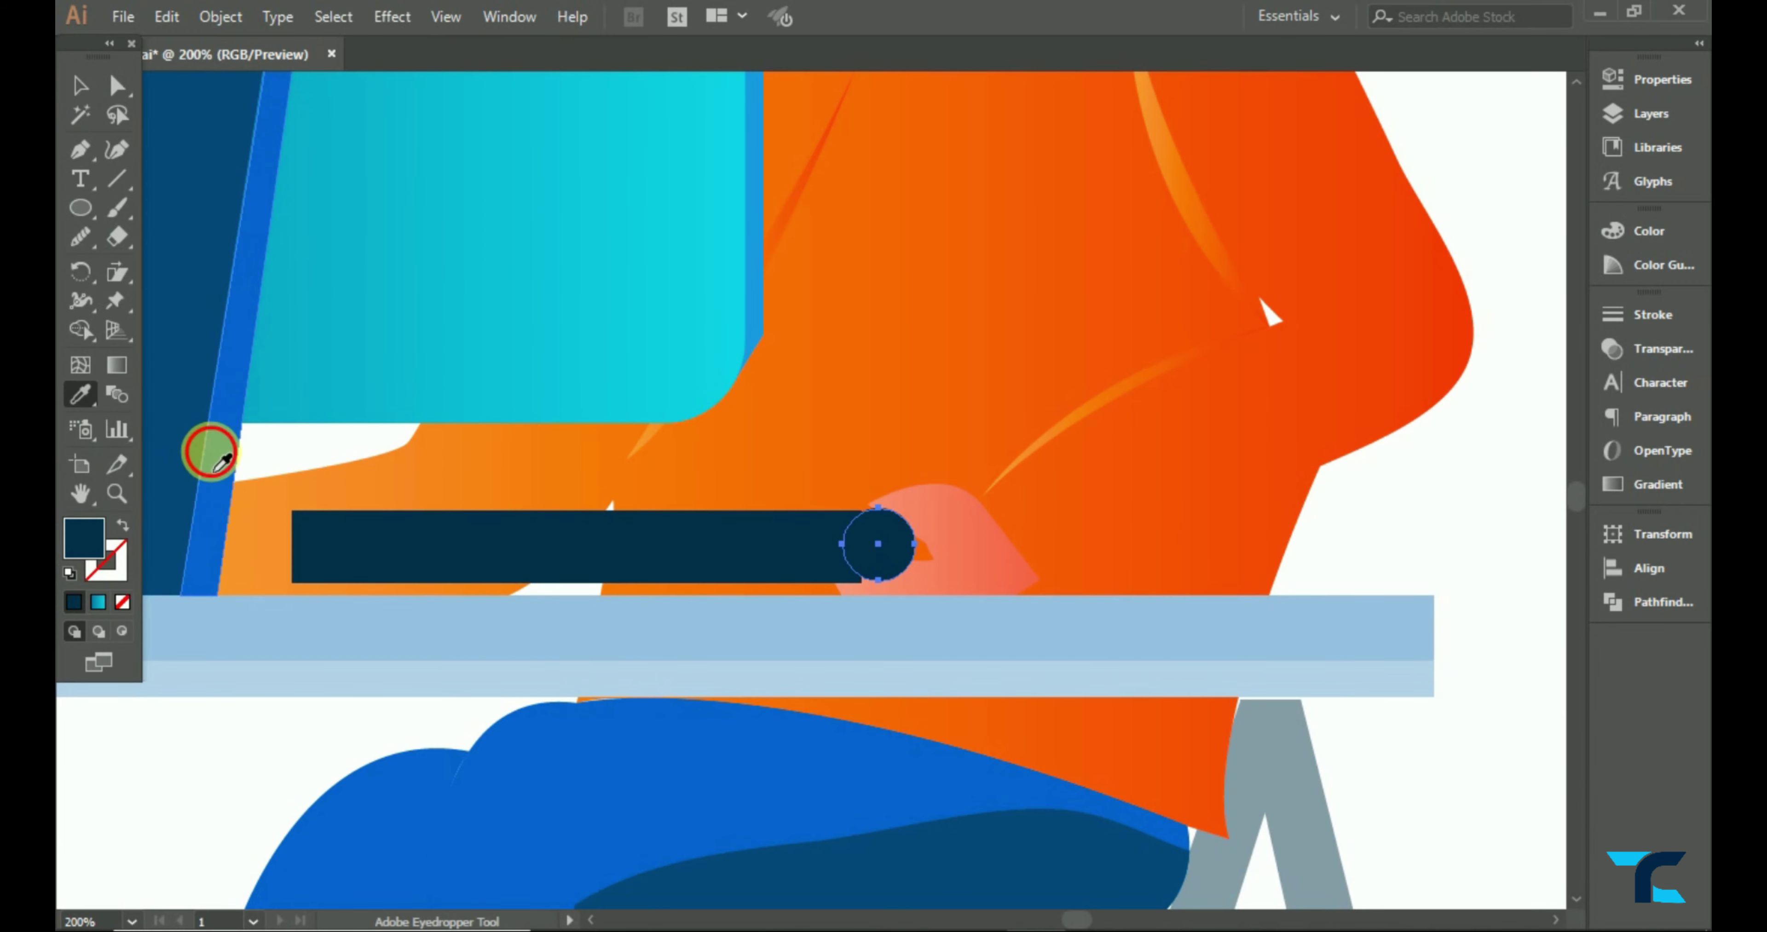
click(210, 449)
click(80, 85)
- Pen-draw a bright blue wedge from the end circle down to the desk edge
click(80, 153)
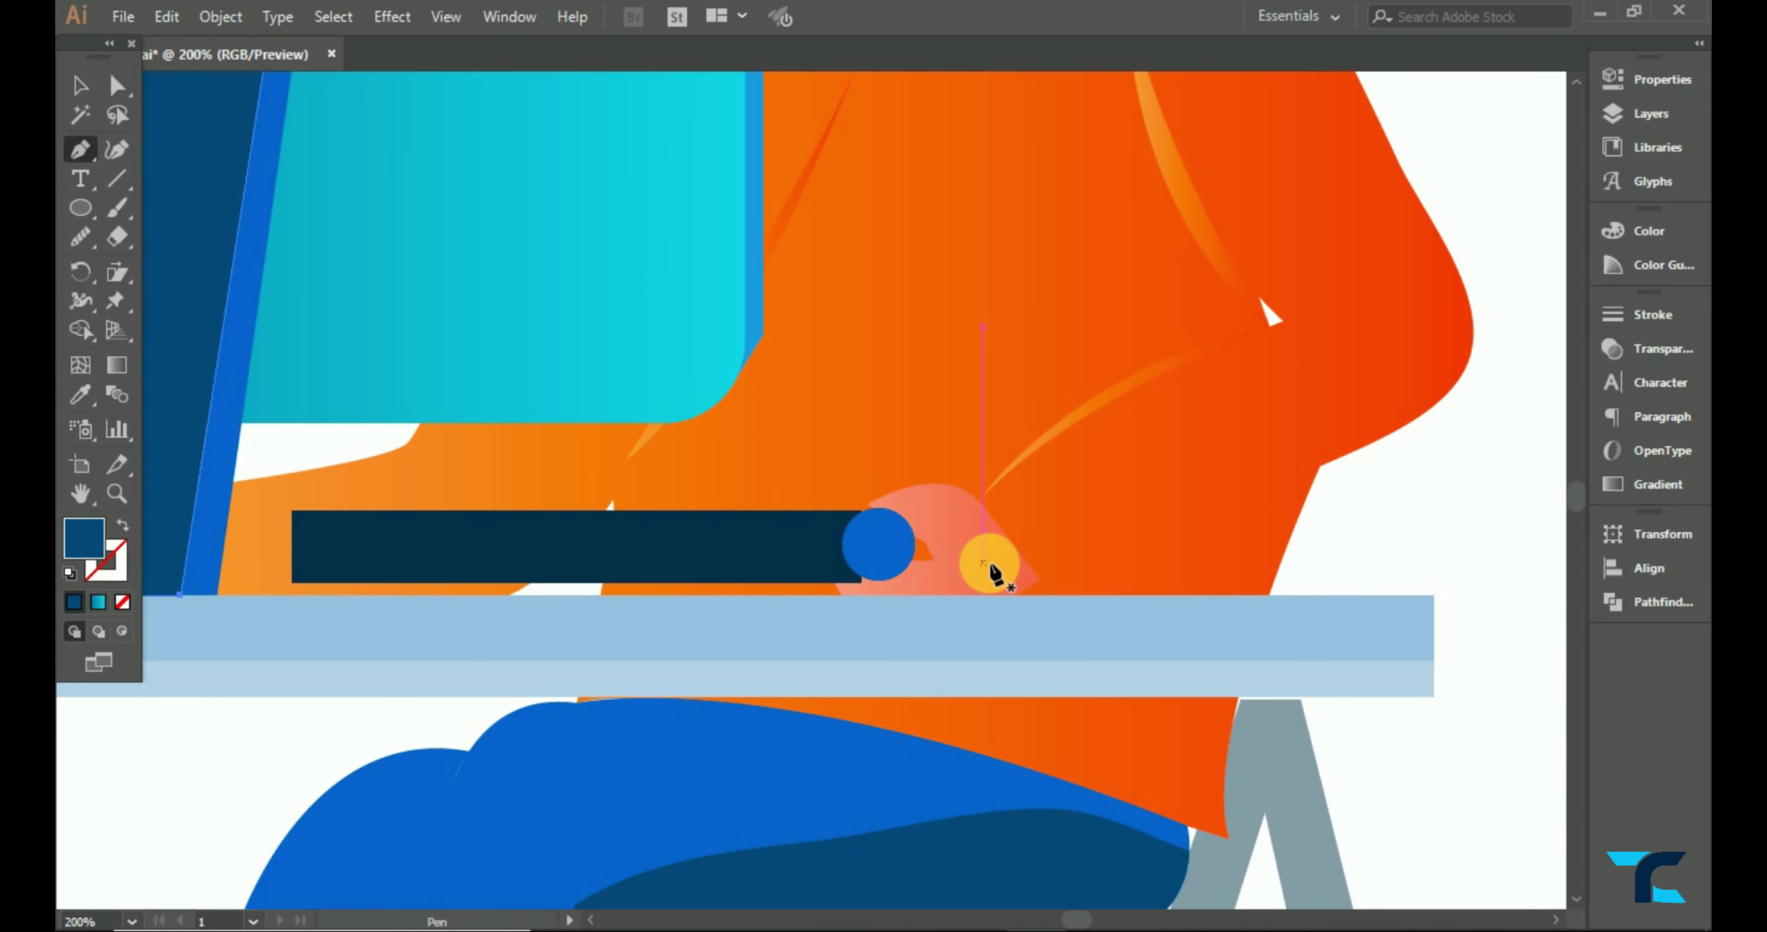
click(889, 510)
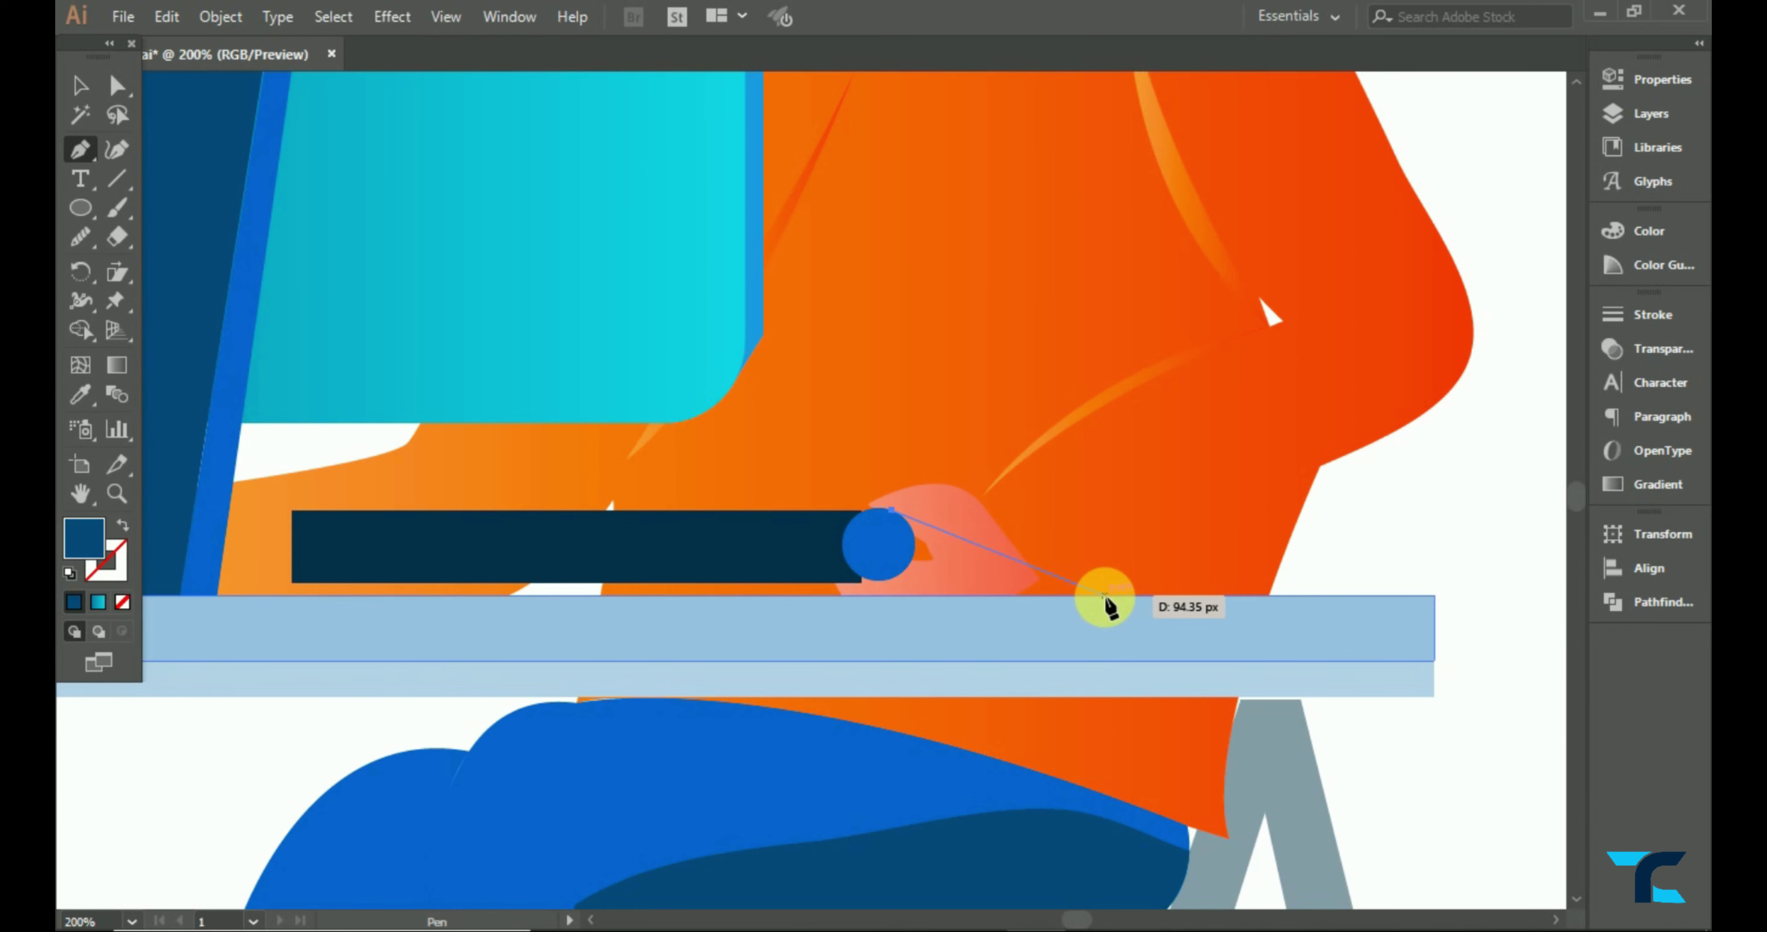
click(1106, 594)
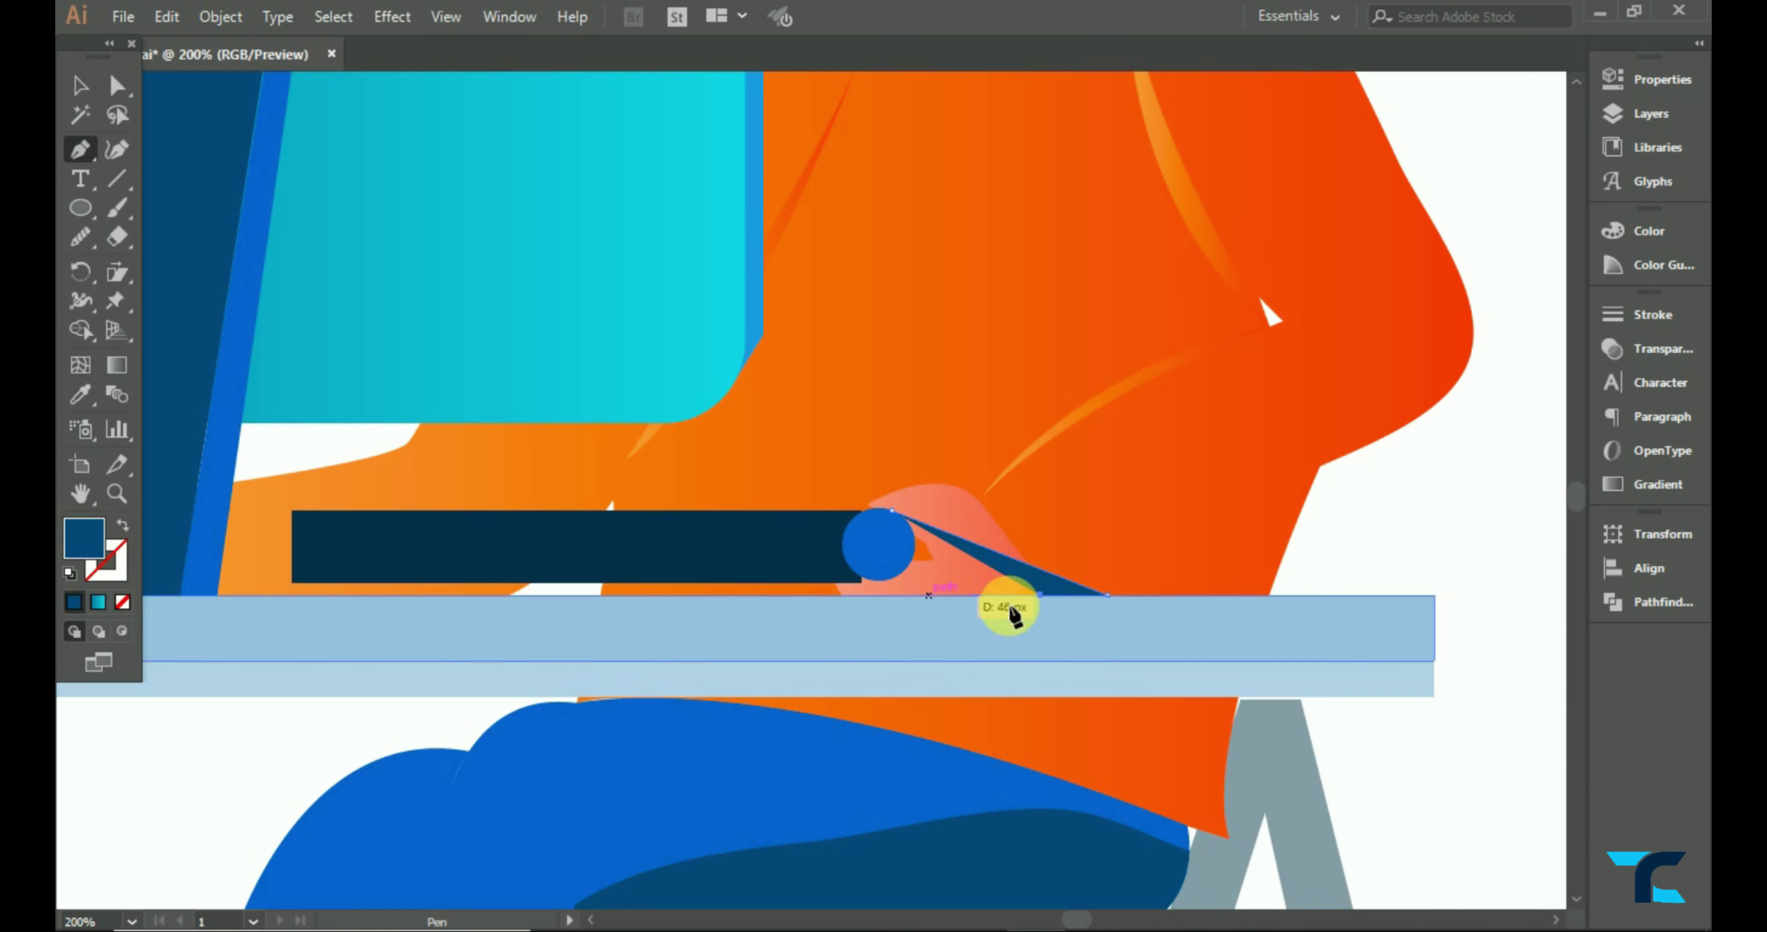
click(1013, 595)
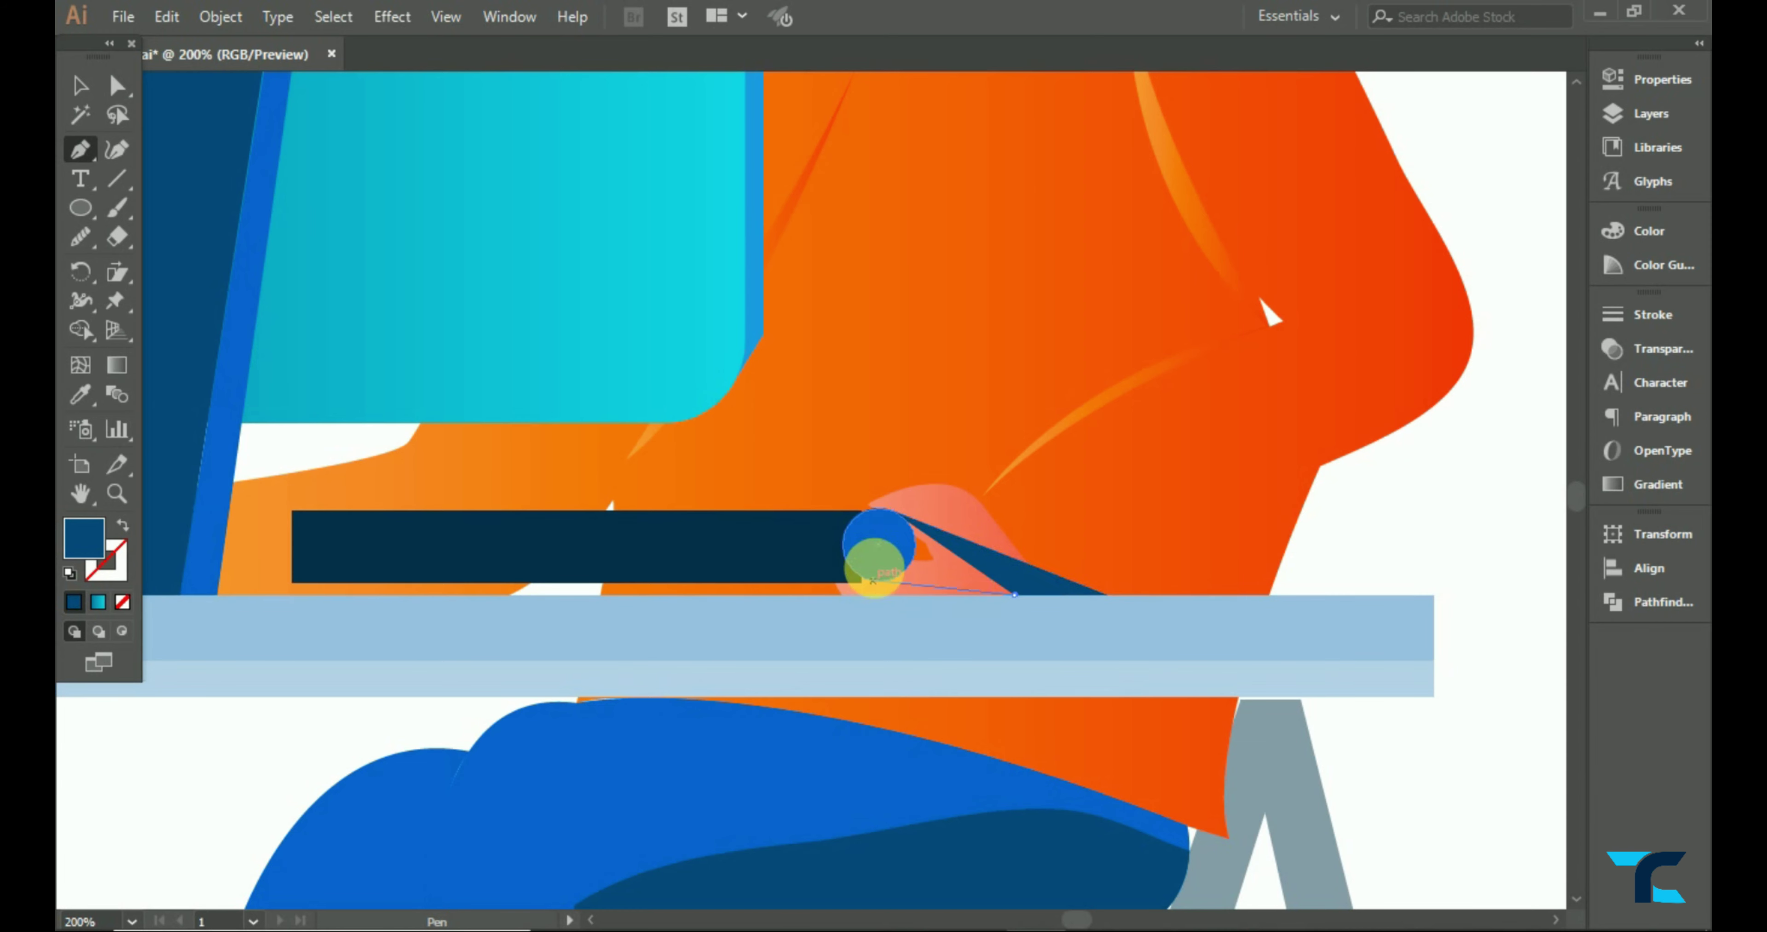
click(872, 581)
click(890, 510)
click(79, 395)
click(874, 527)
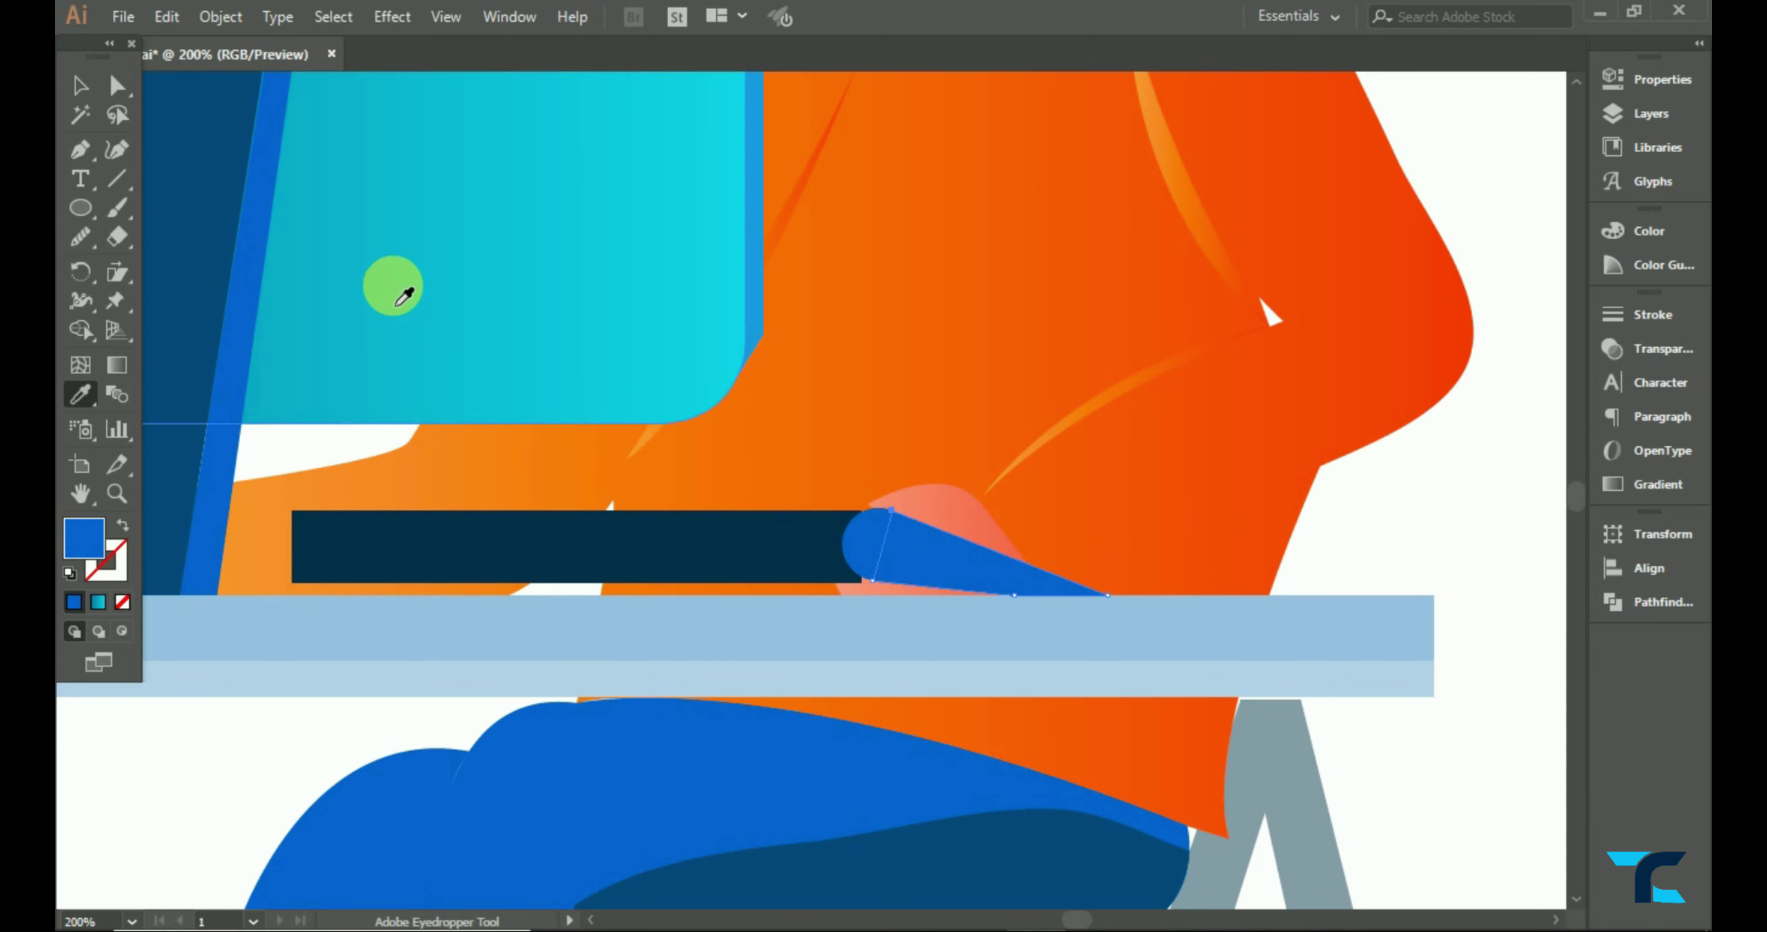
click(80, 85)
- Pen-draw a shape along the bar's bottom edge and fill it grey
click(79, 148)
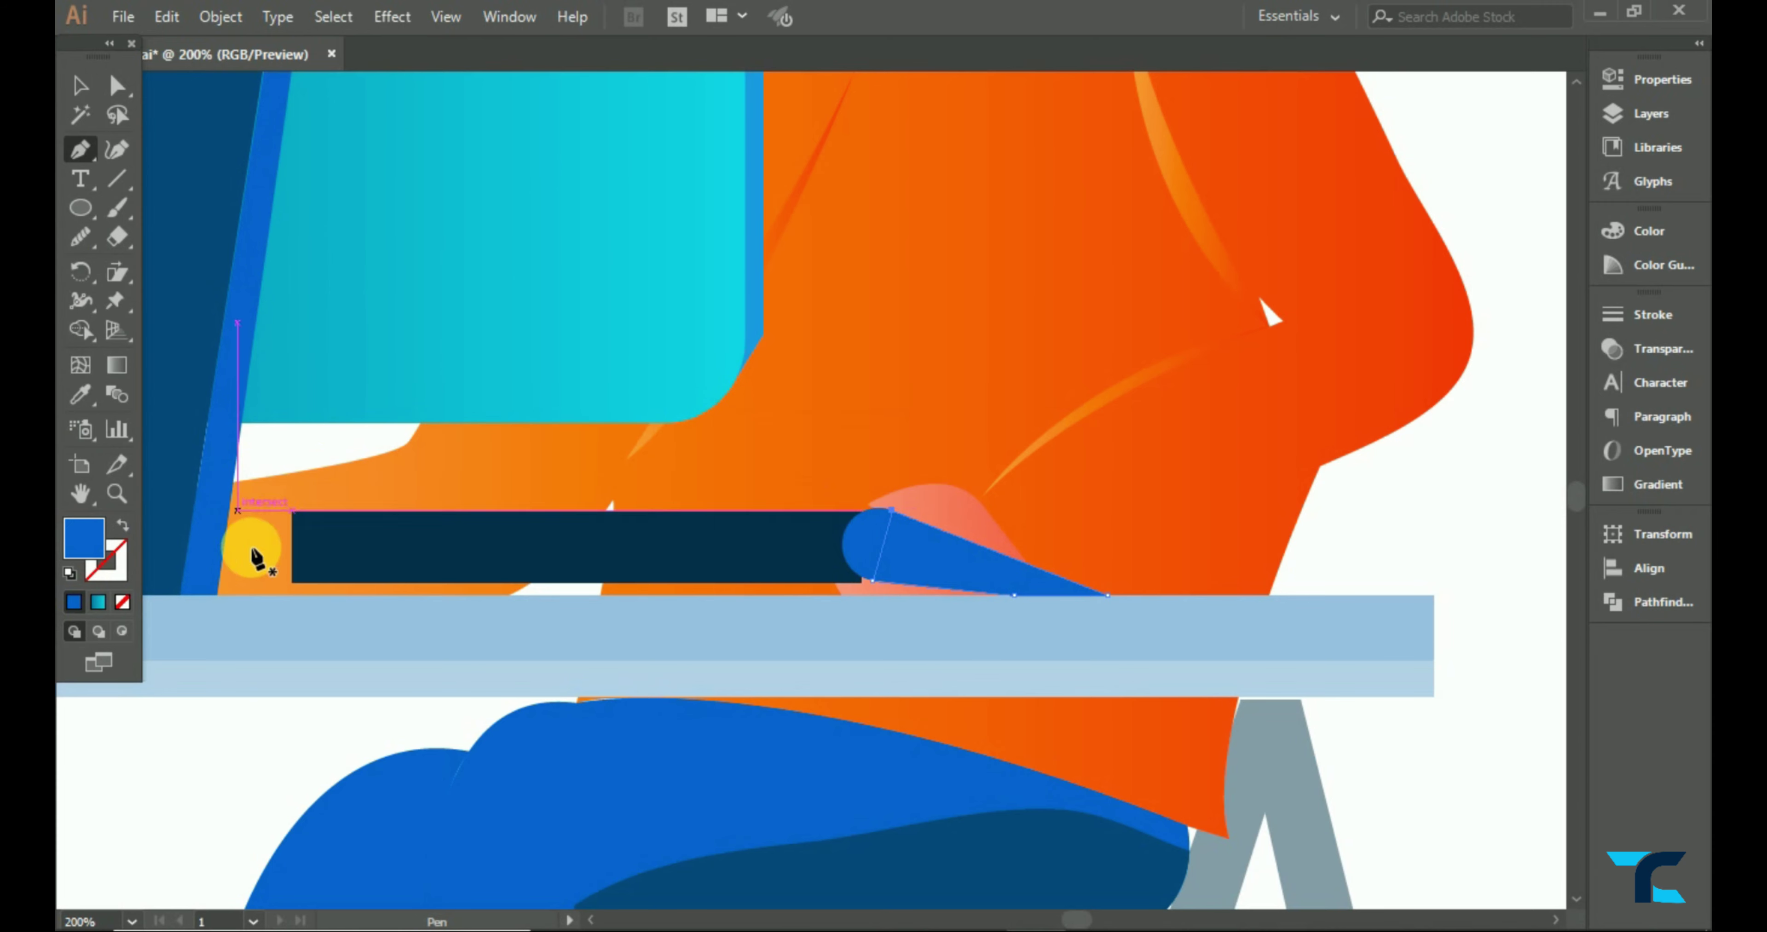
click(288, 583)
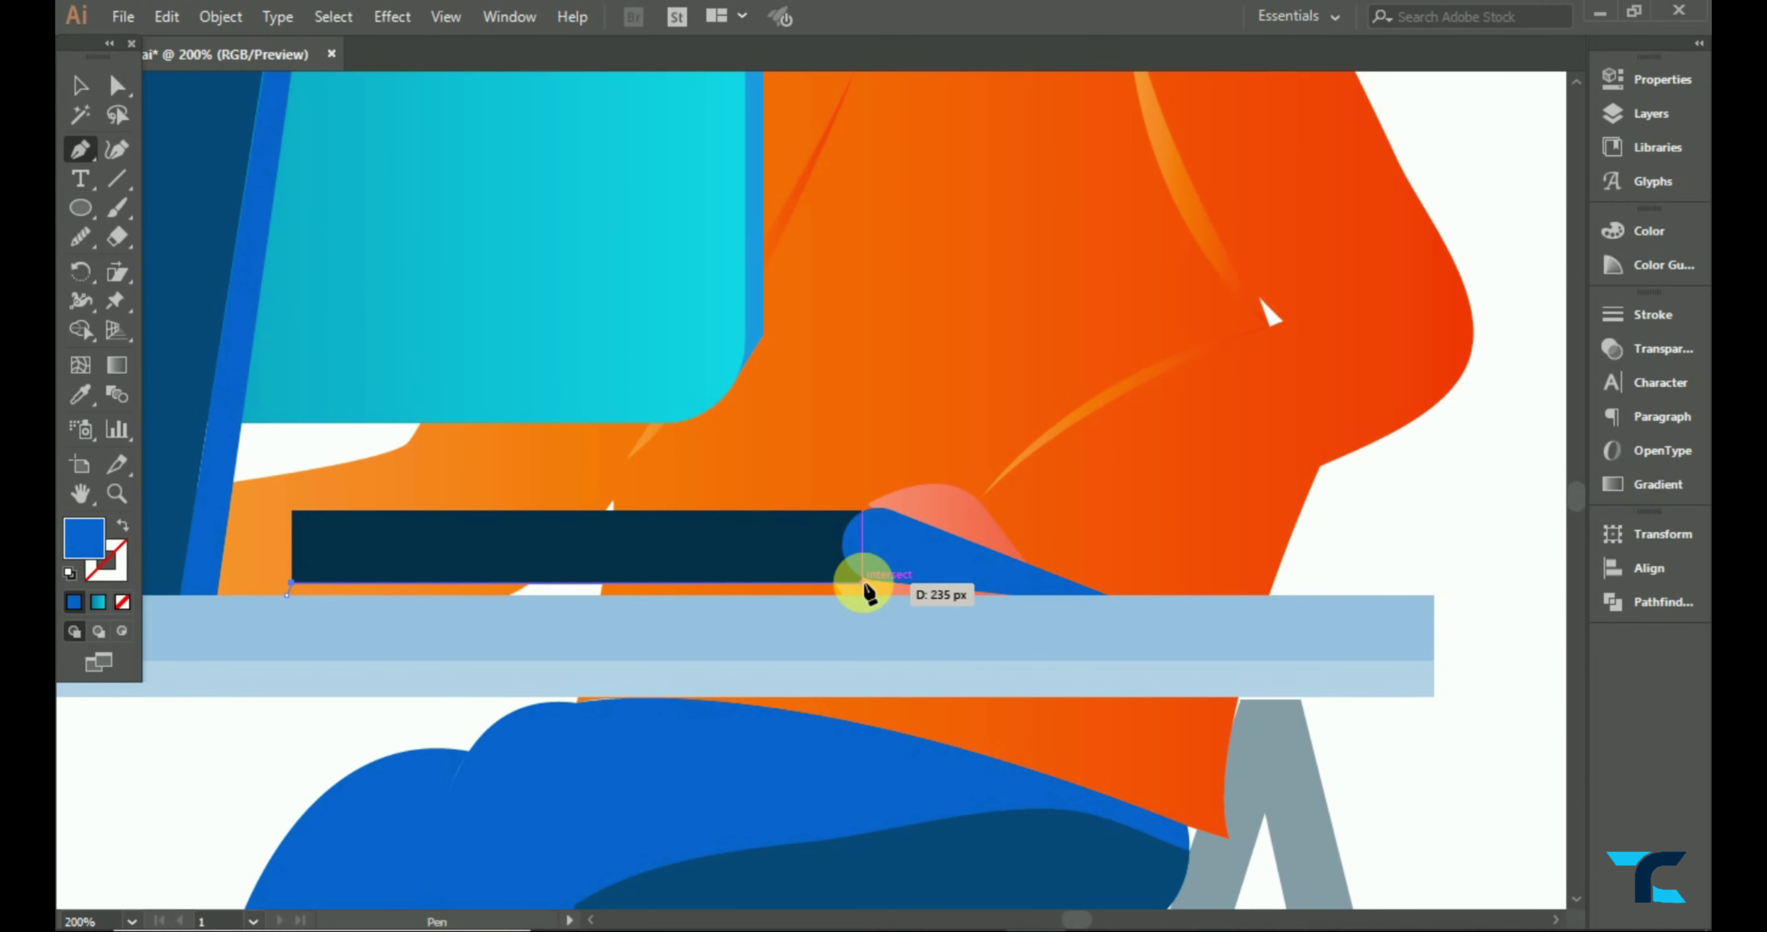
click(871, 571)
click(1014, 594)
click(287, 594)
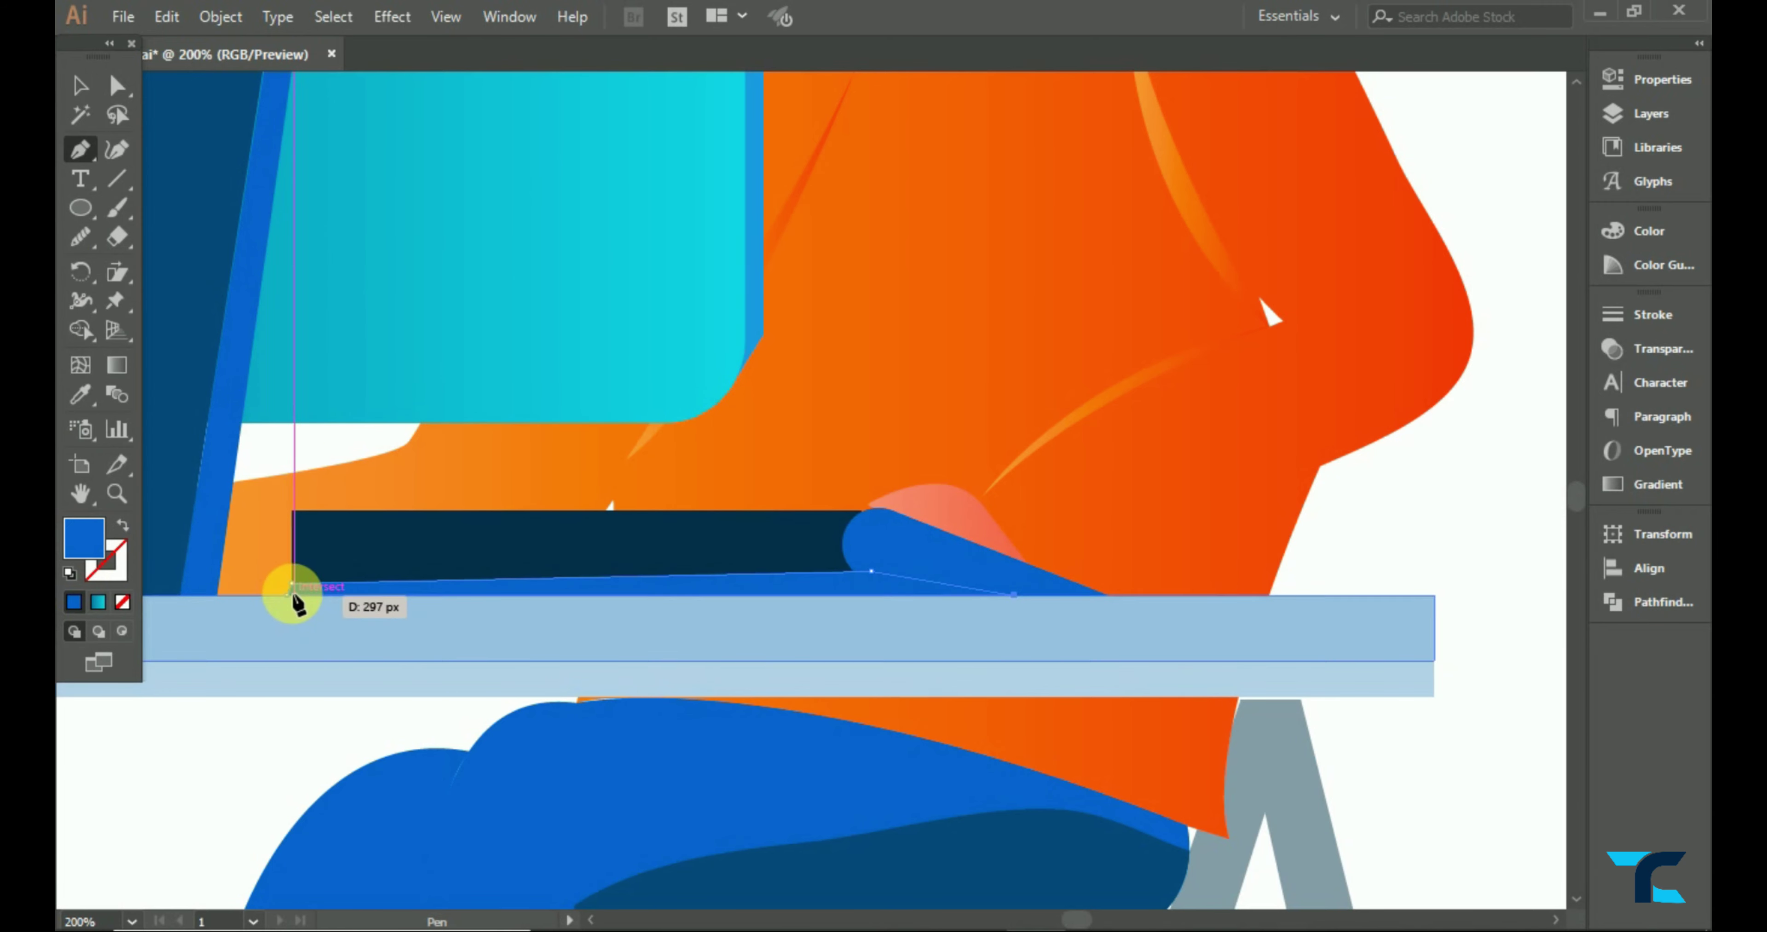
double_click(84, 538)
click(858, 411)
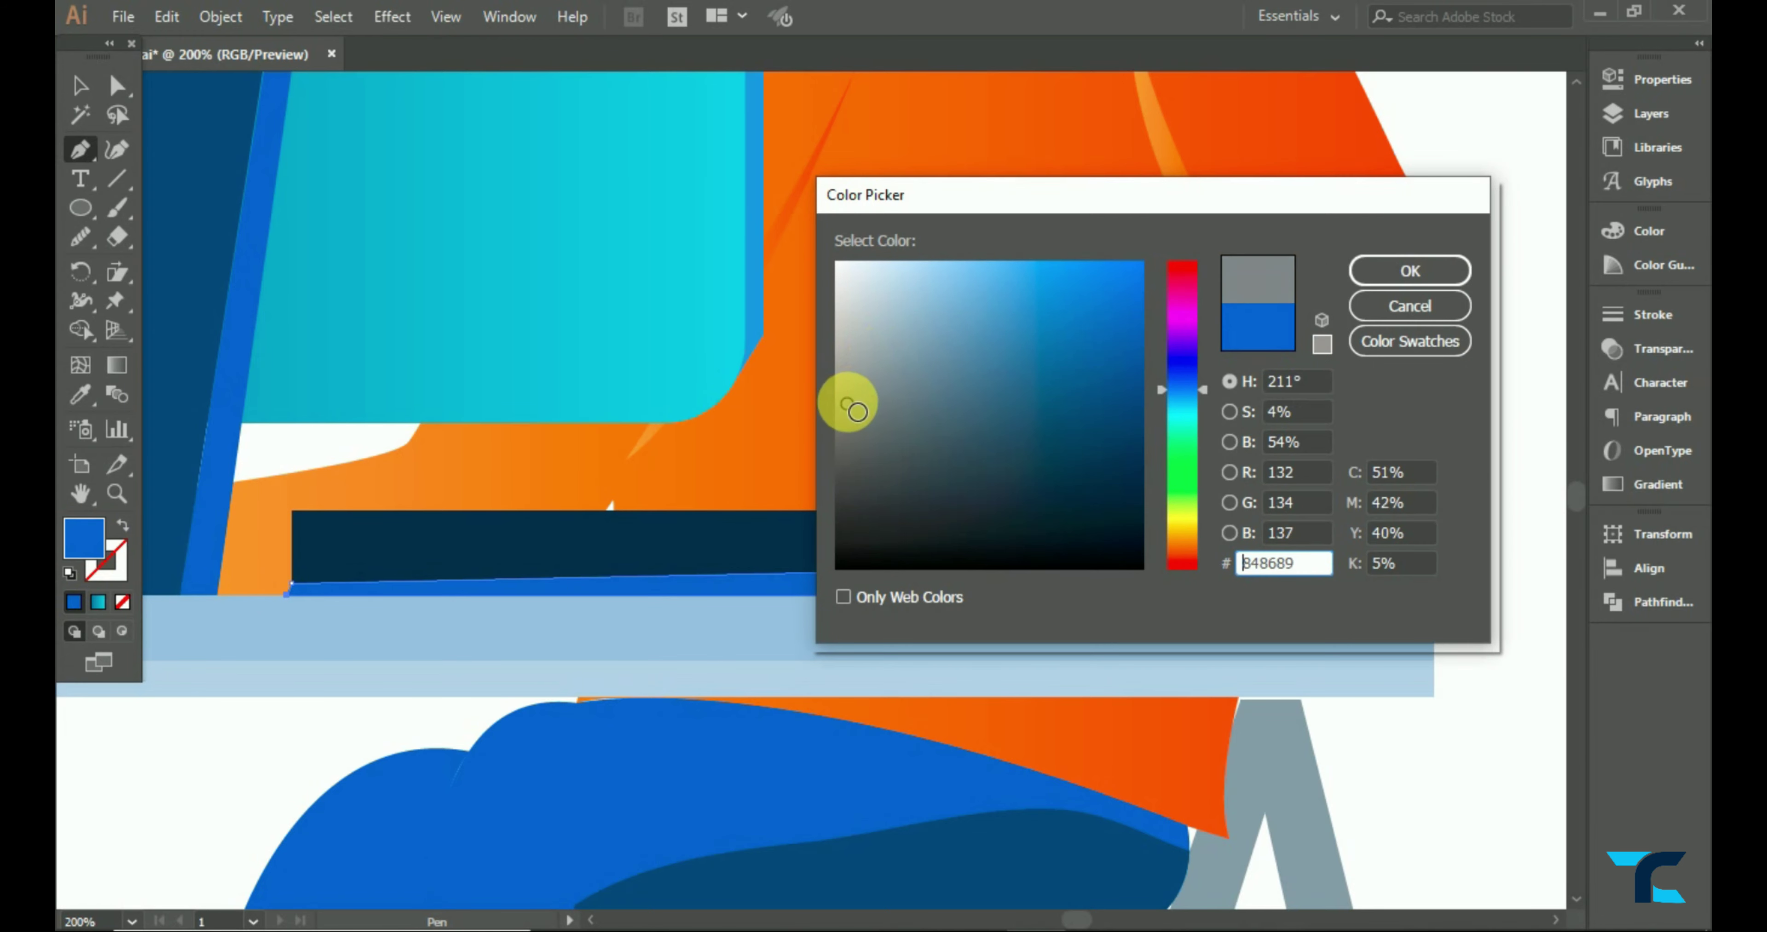
click(1409, 270)
- Pen-draw a rectangular pot rim with a trapezoid pot body beneath it
key(ctrl+0)
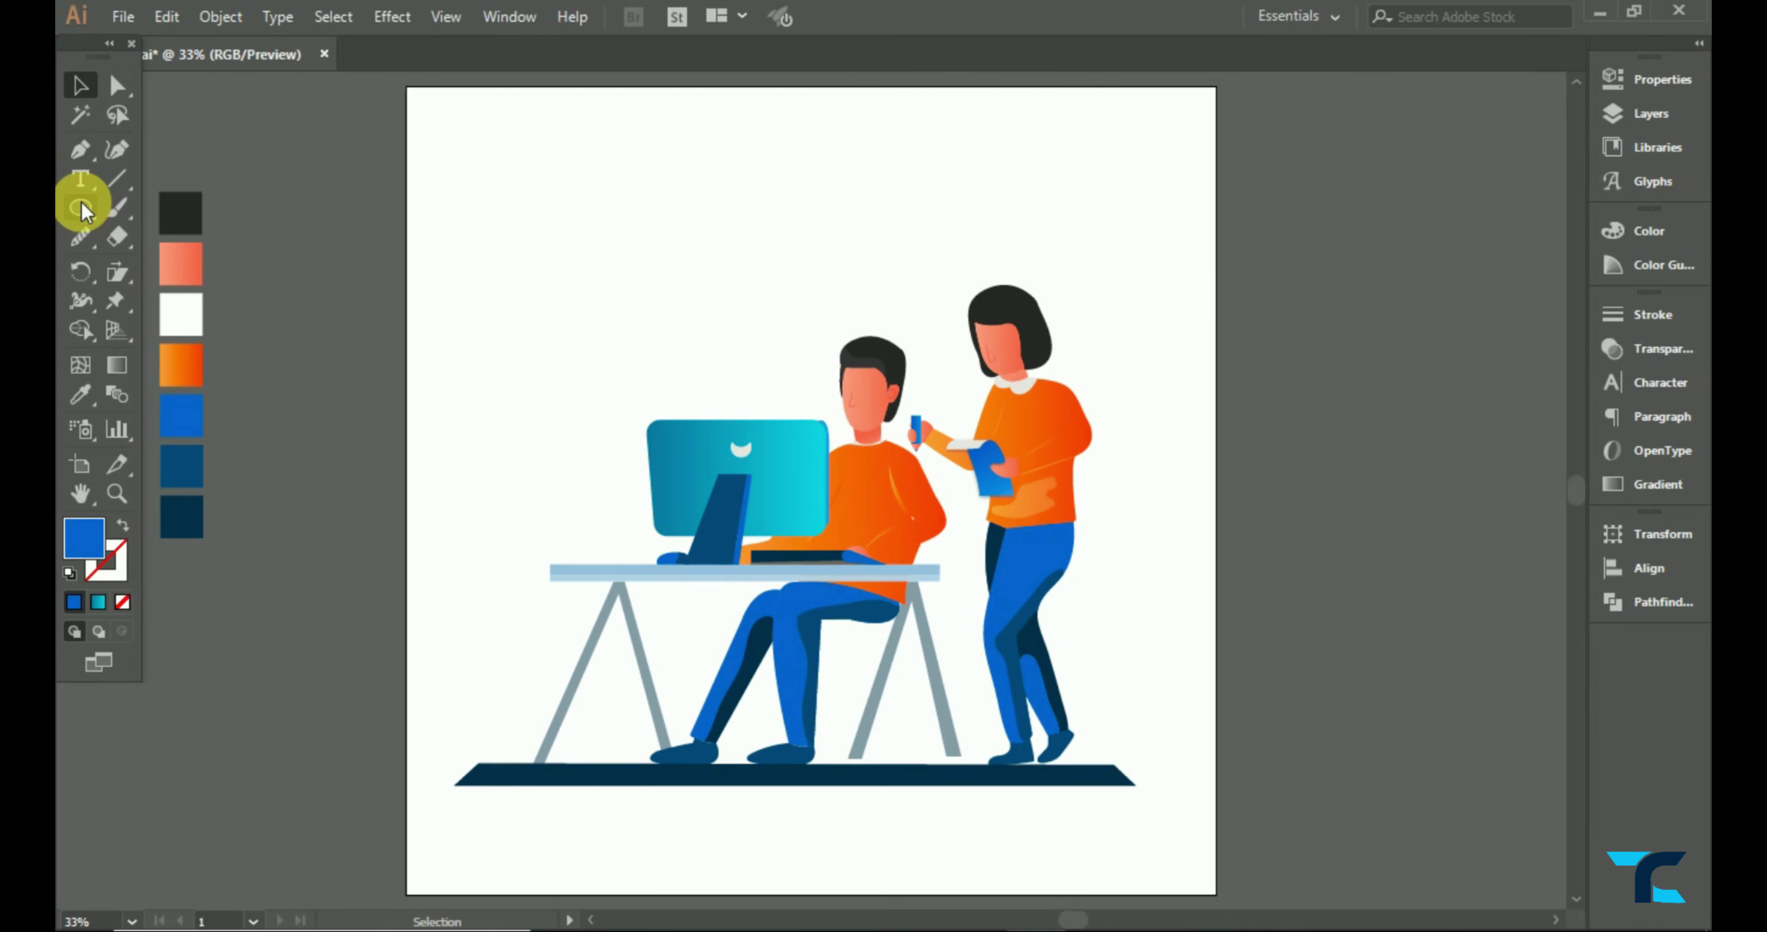
click(473, 269)
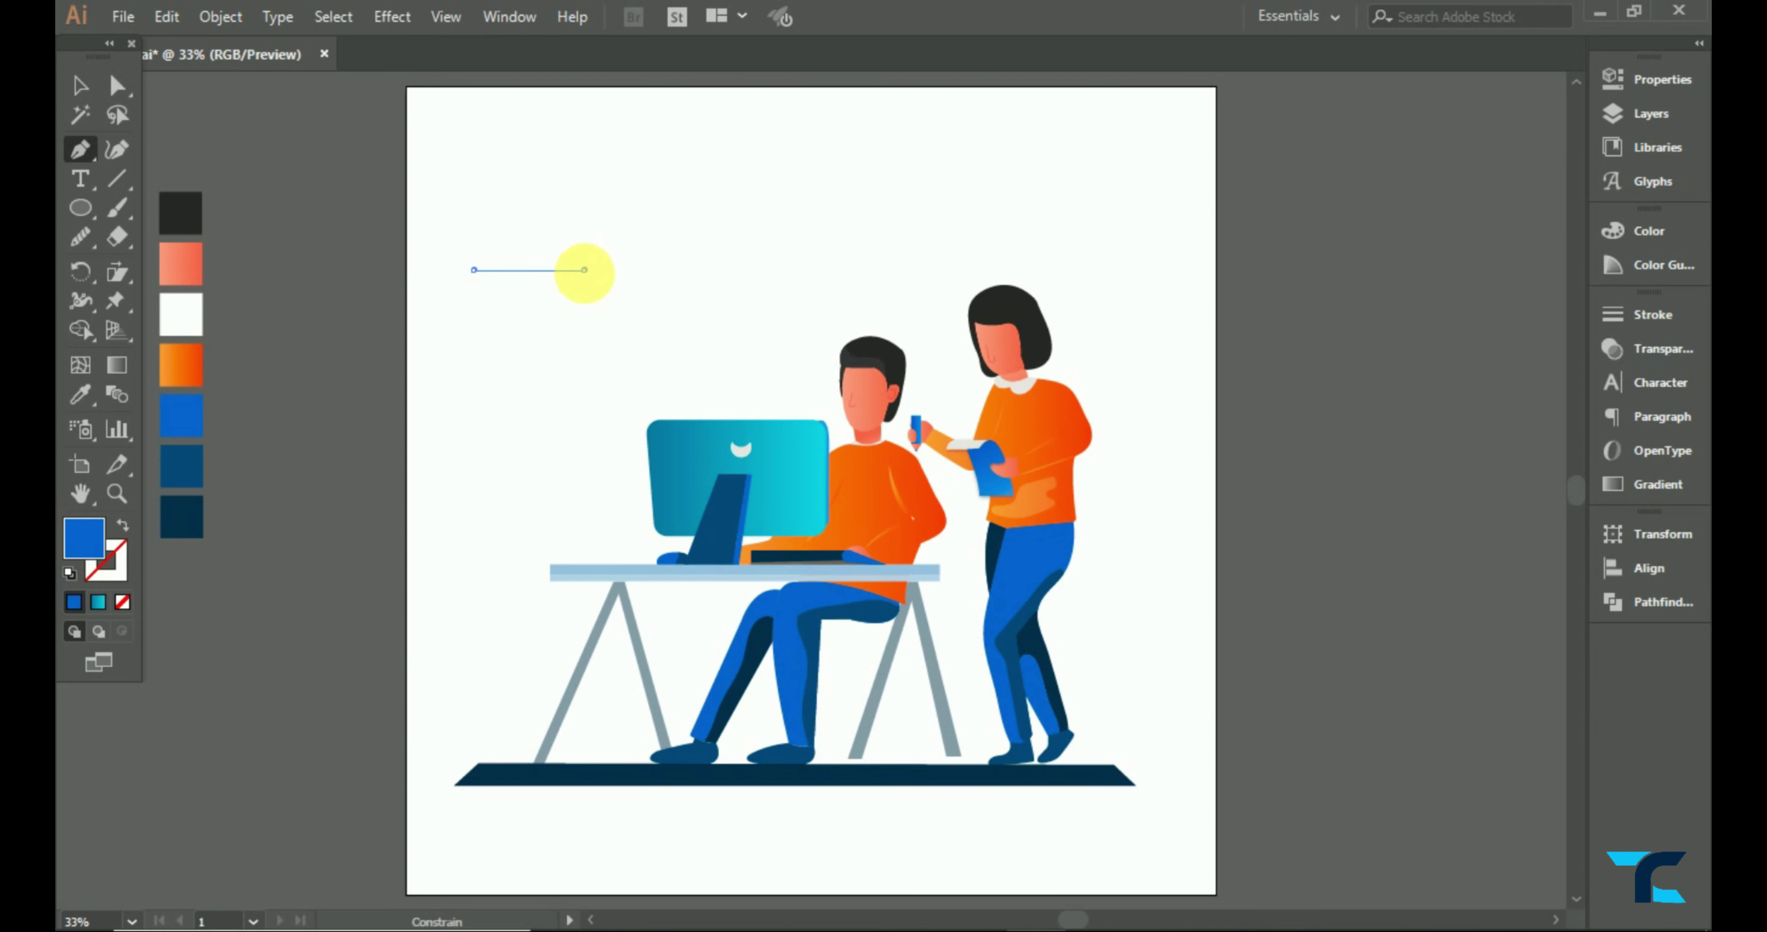
click(585, 269)
click(584, 308)
click(472, 307)
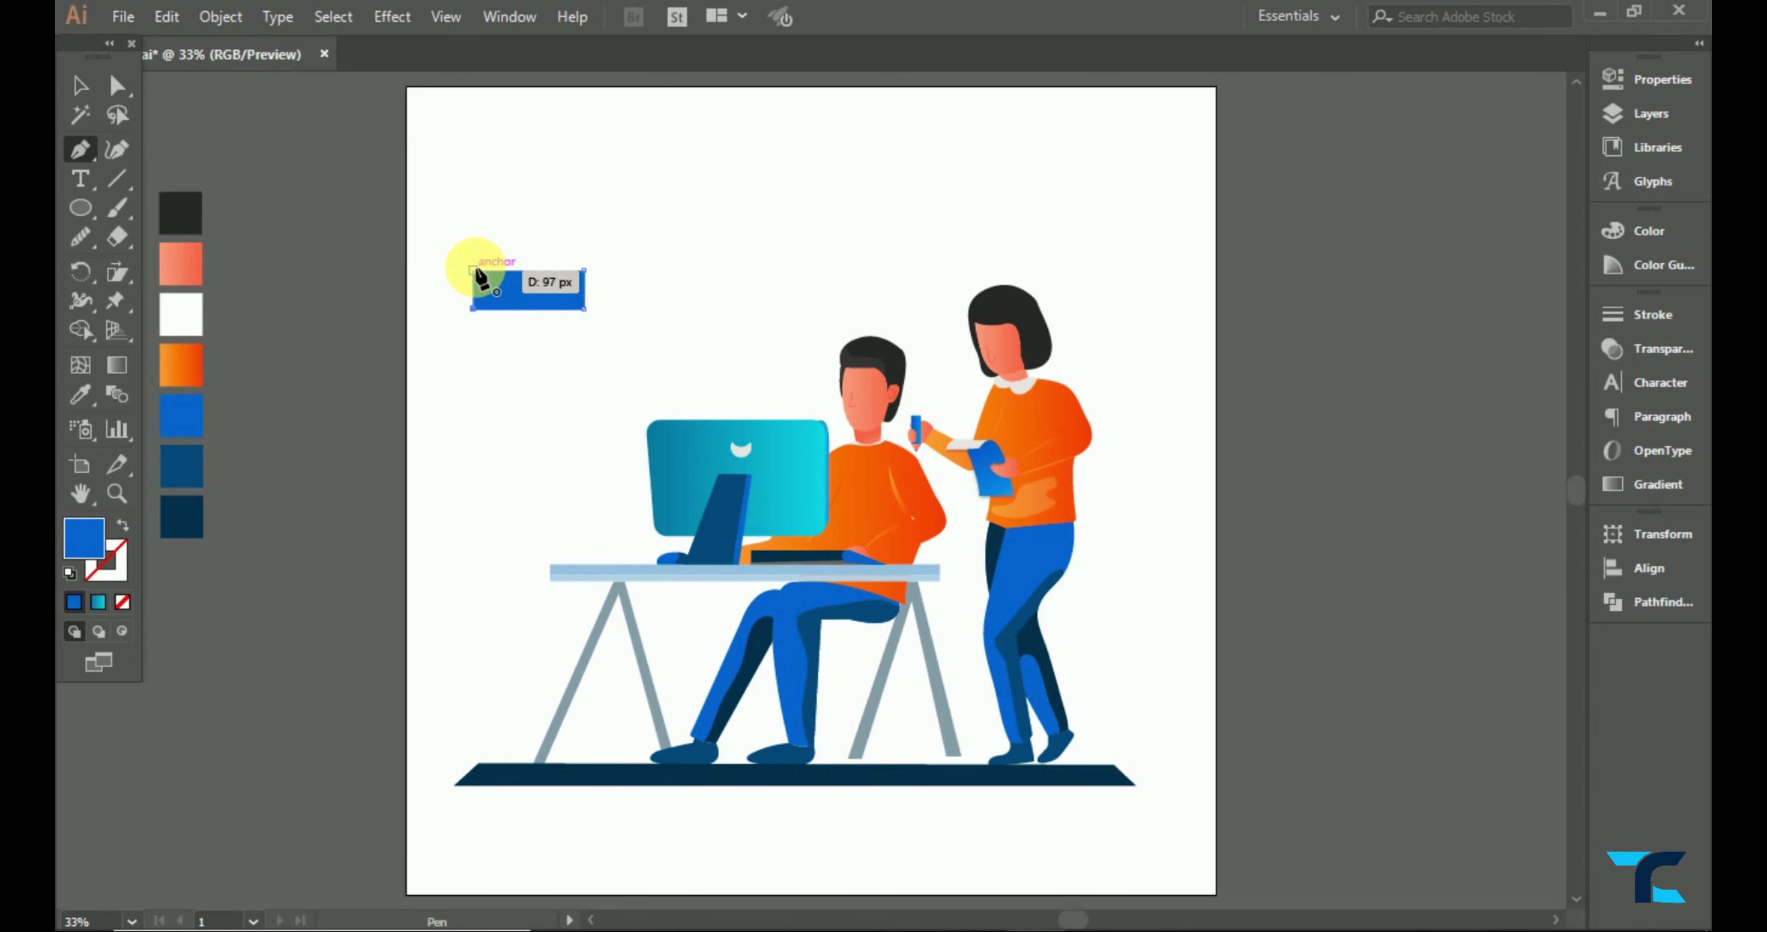
click(473, 269)
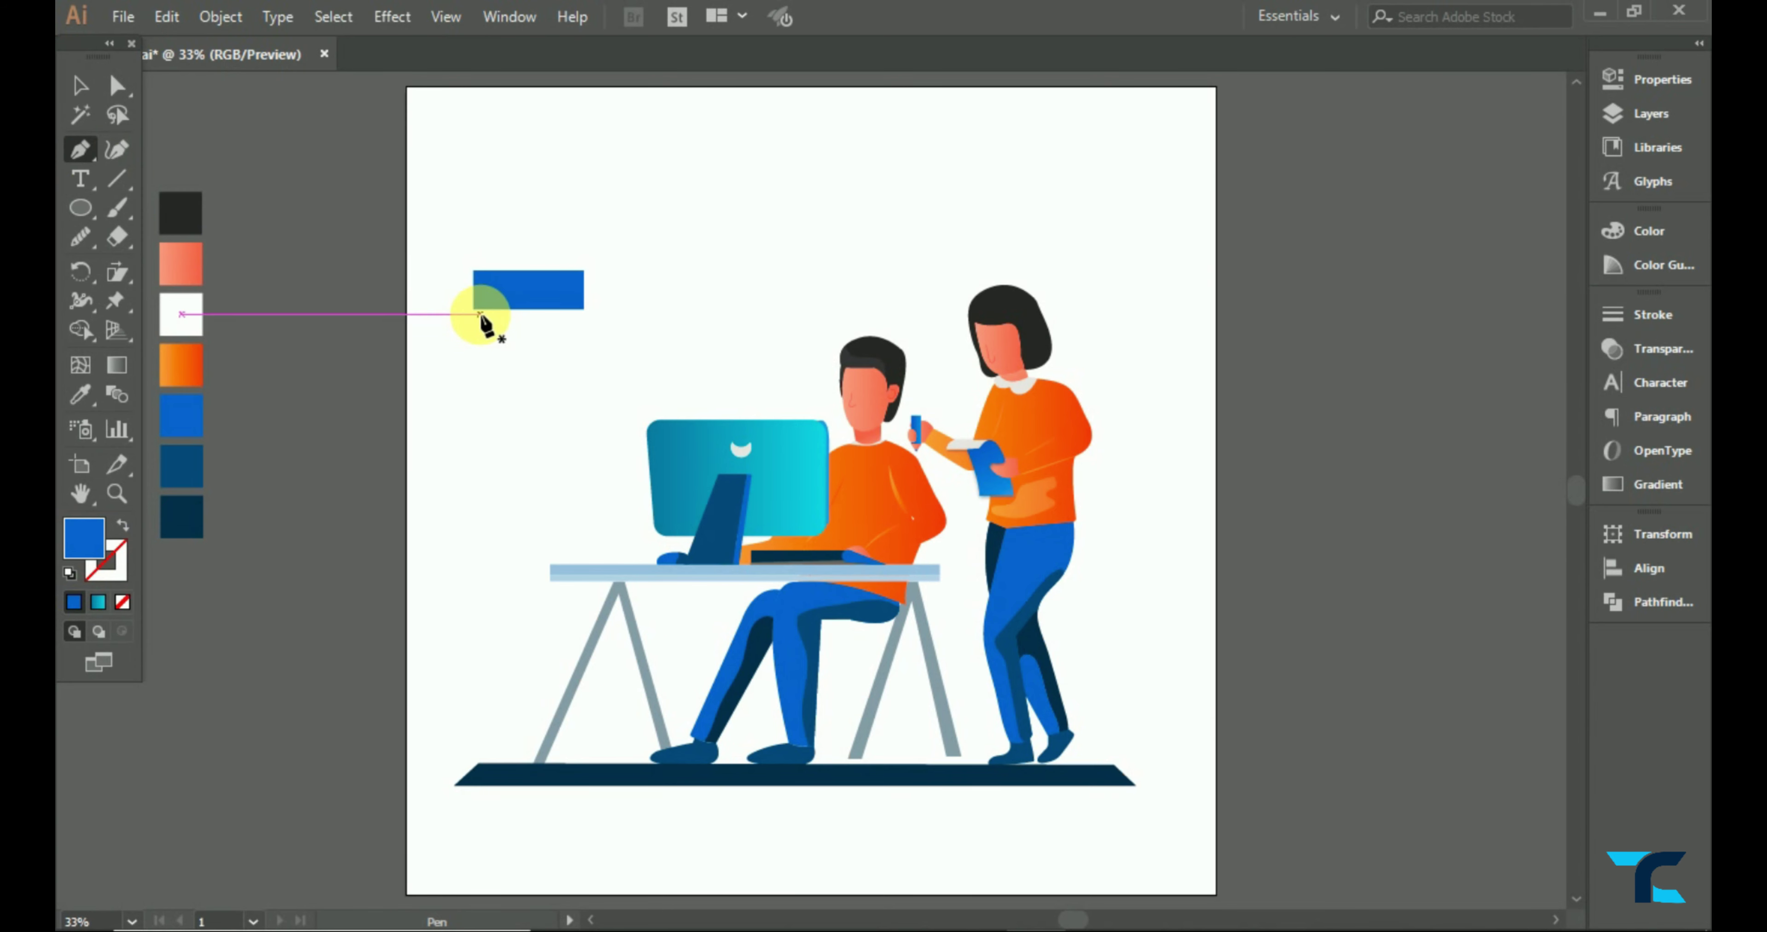
click(479, 309)
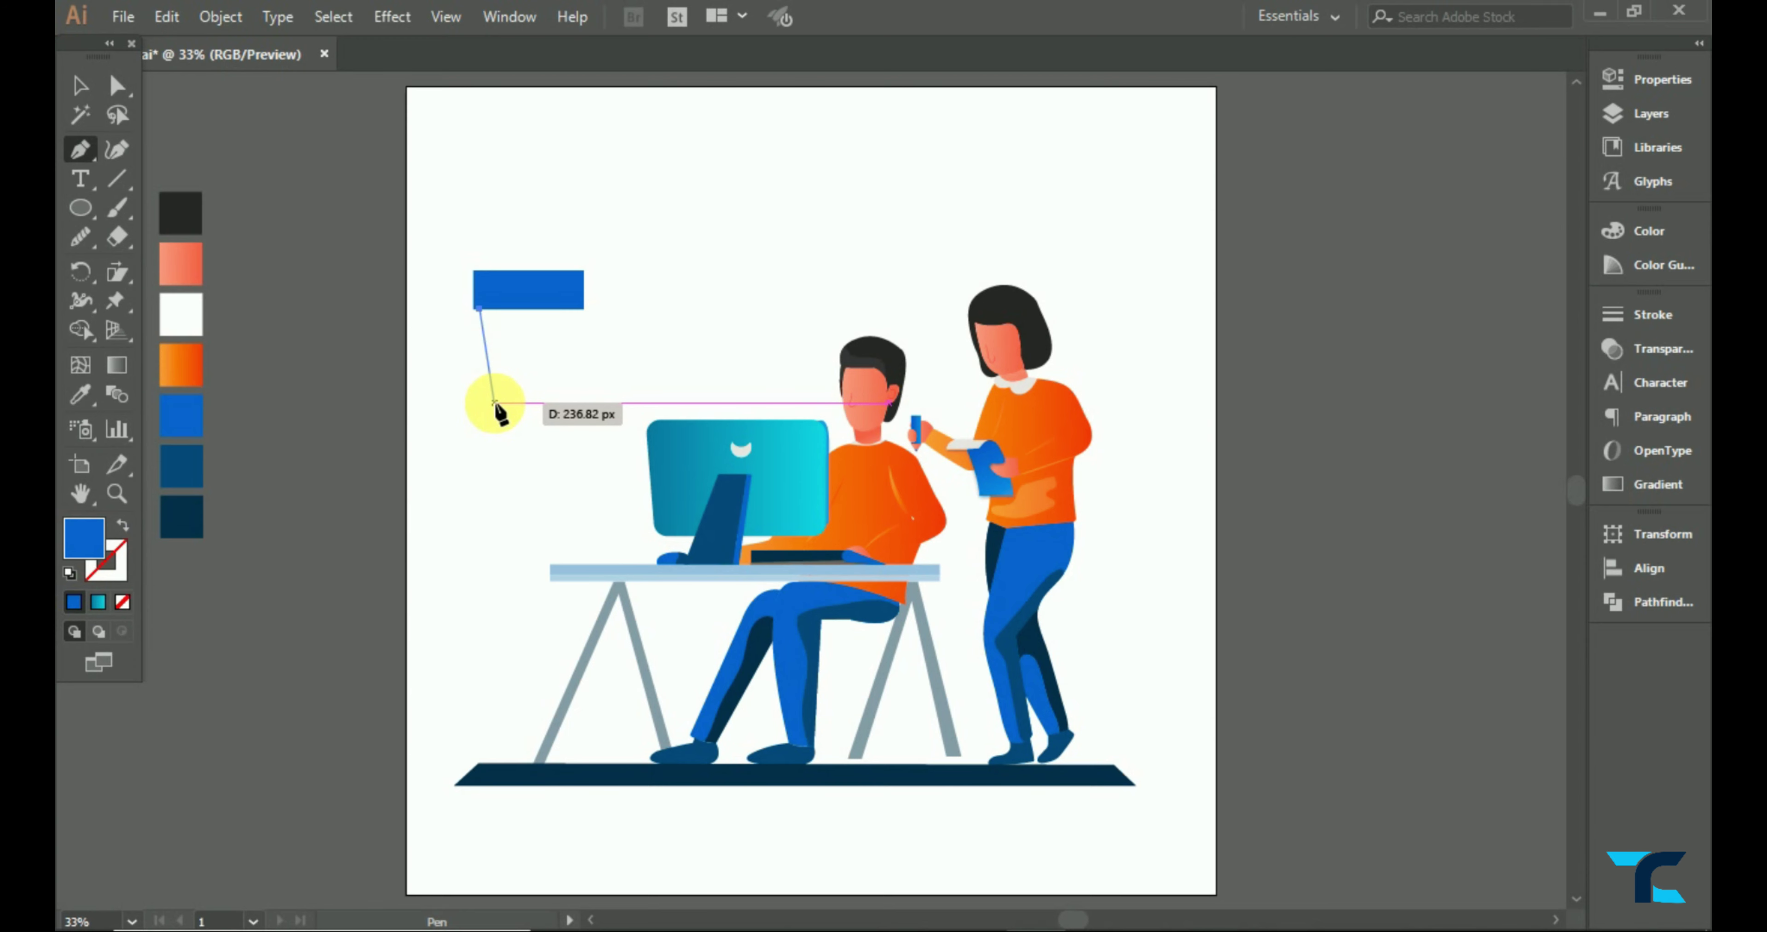
click(491, 395)
click(567, 392)
click(575, 309)
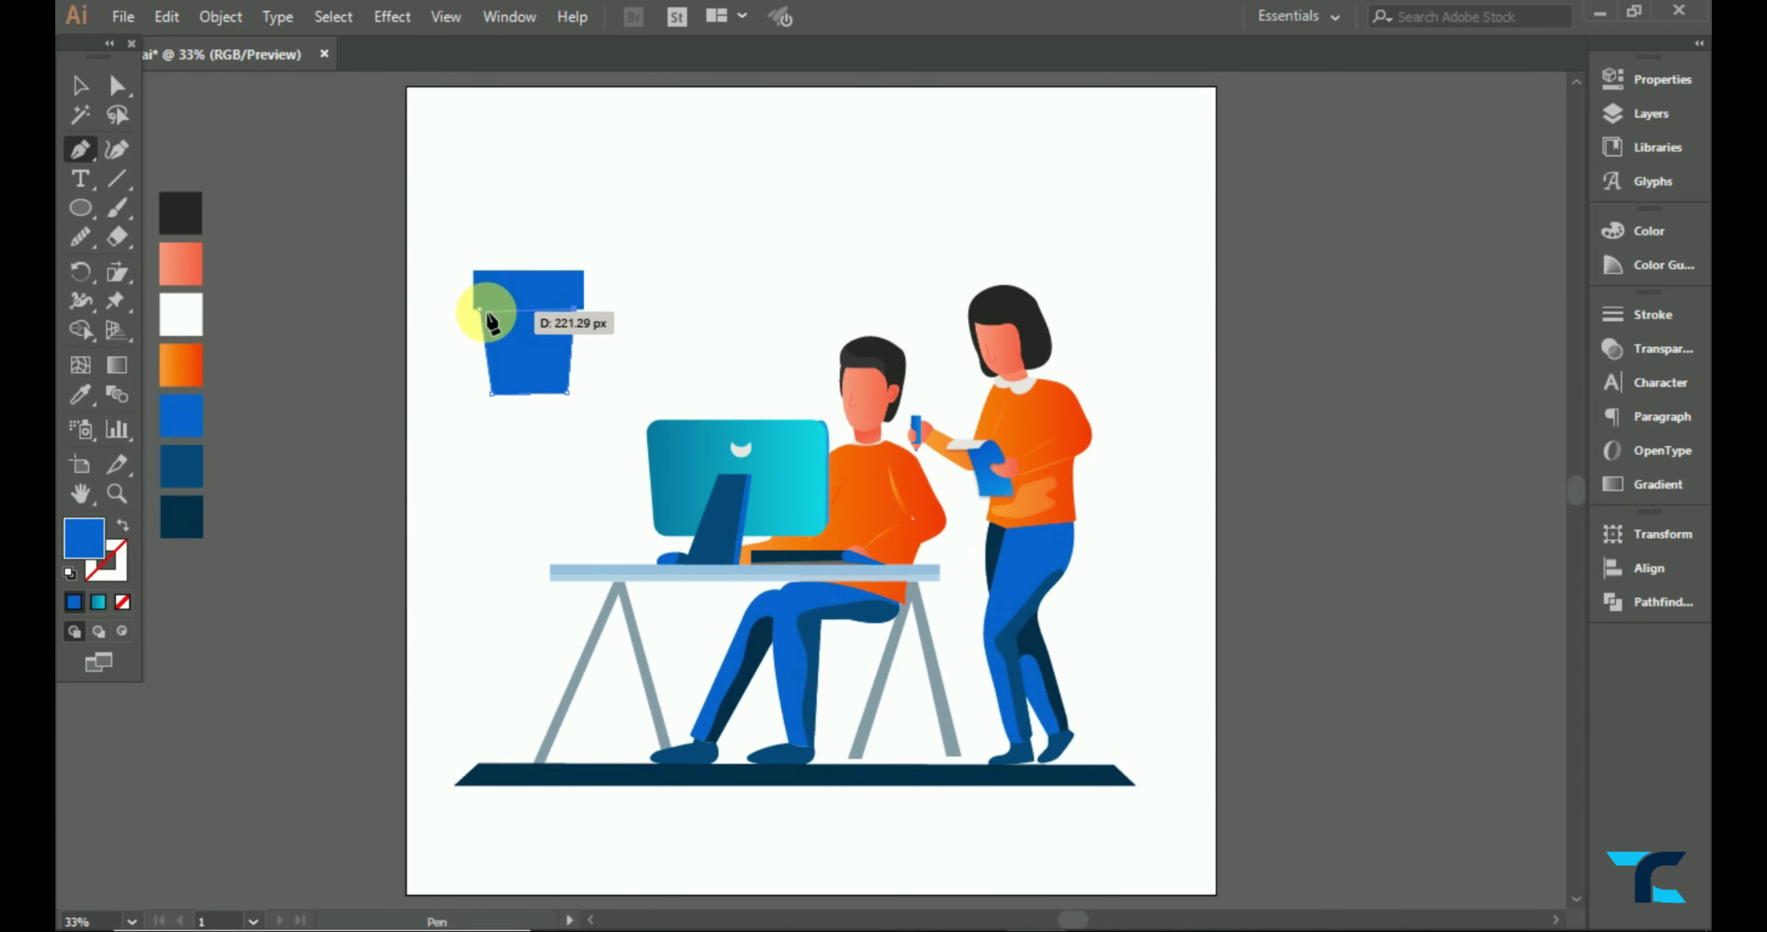
click(479, 309)
- Apply the shirt's orange gradient to the pot body and rim with the Eyedropper
click(80, 395)
click(862, 472)
click(80, 85)
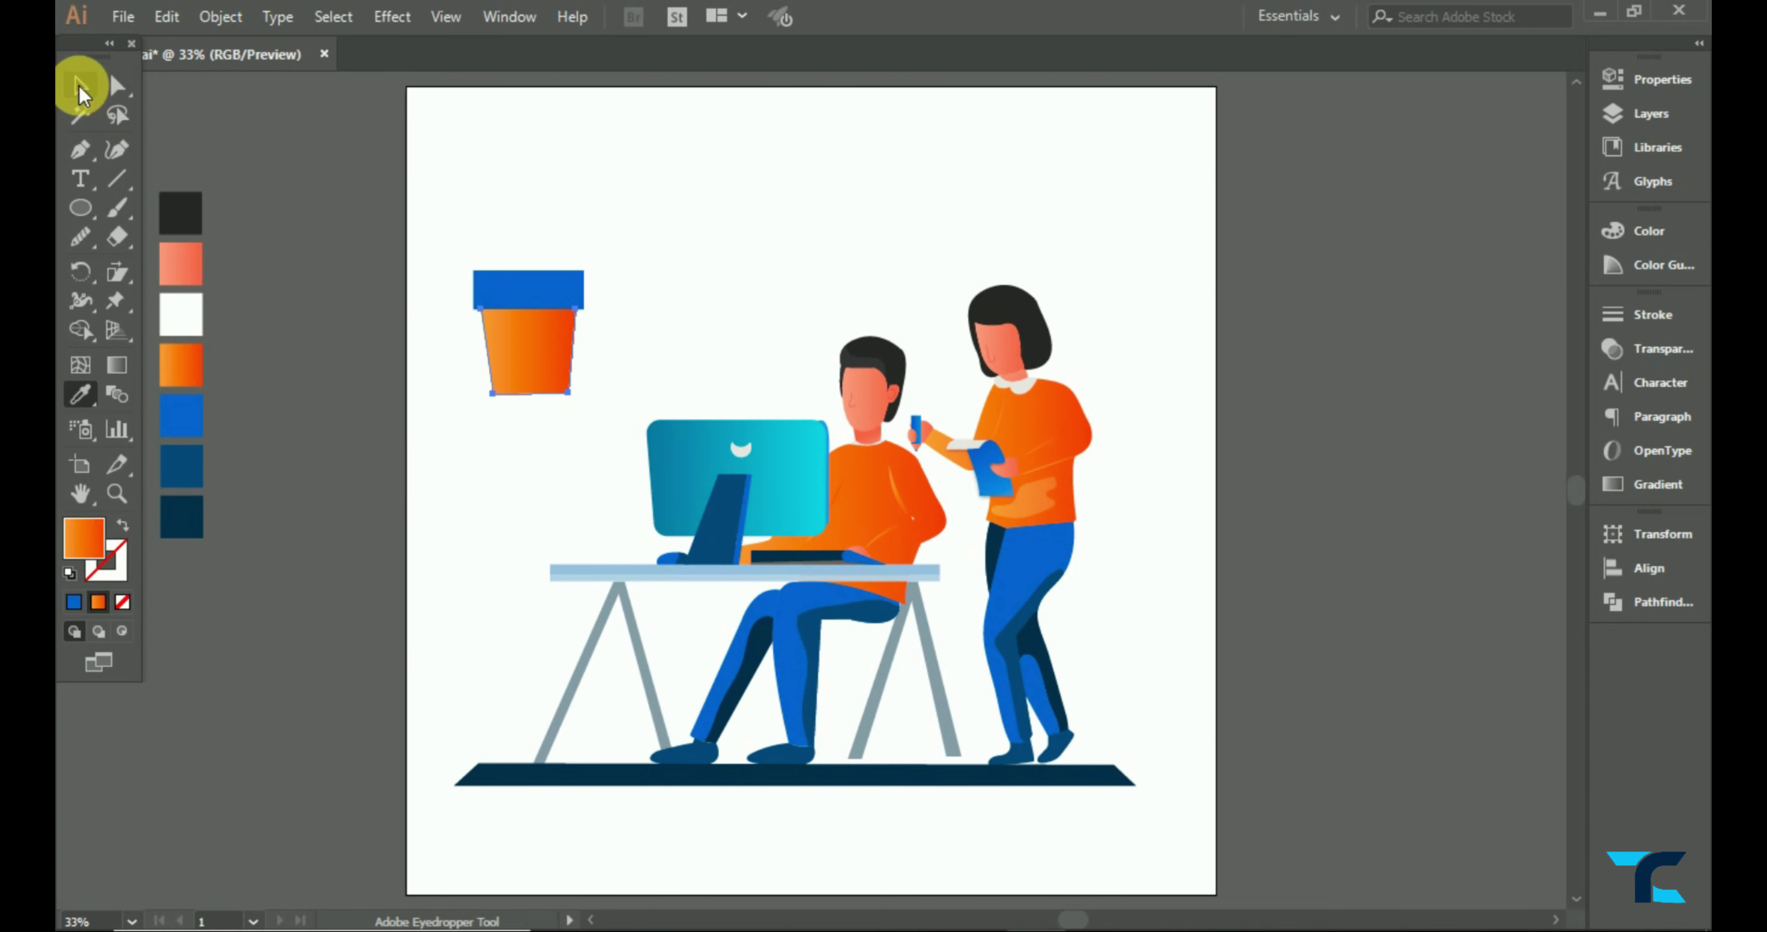
click(504, 301)
click(930, 529)
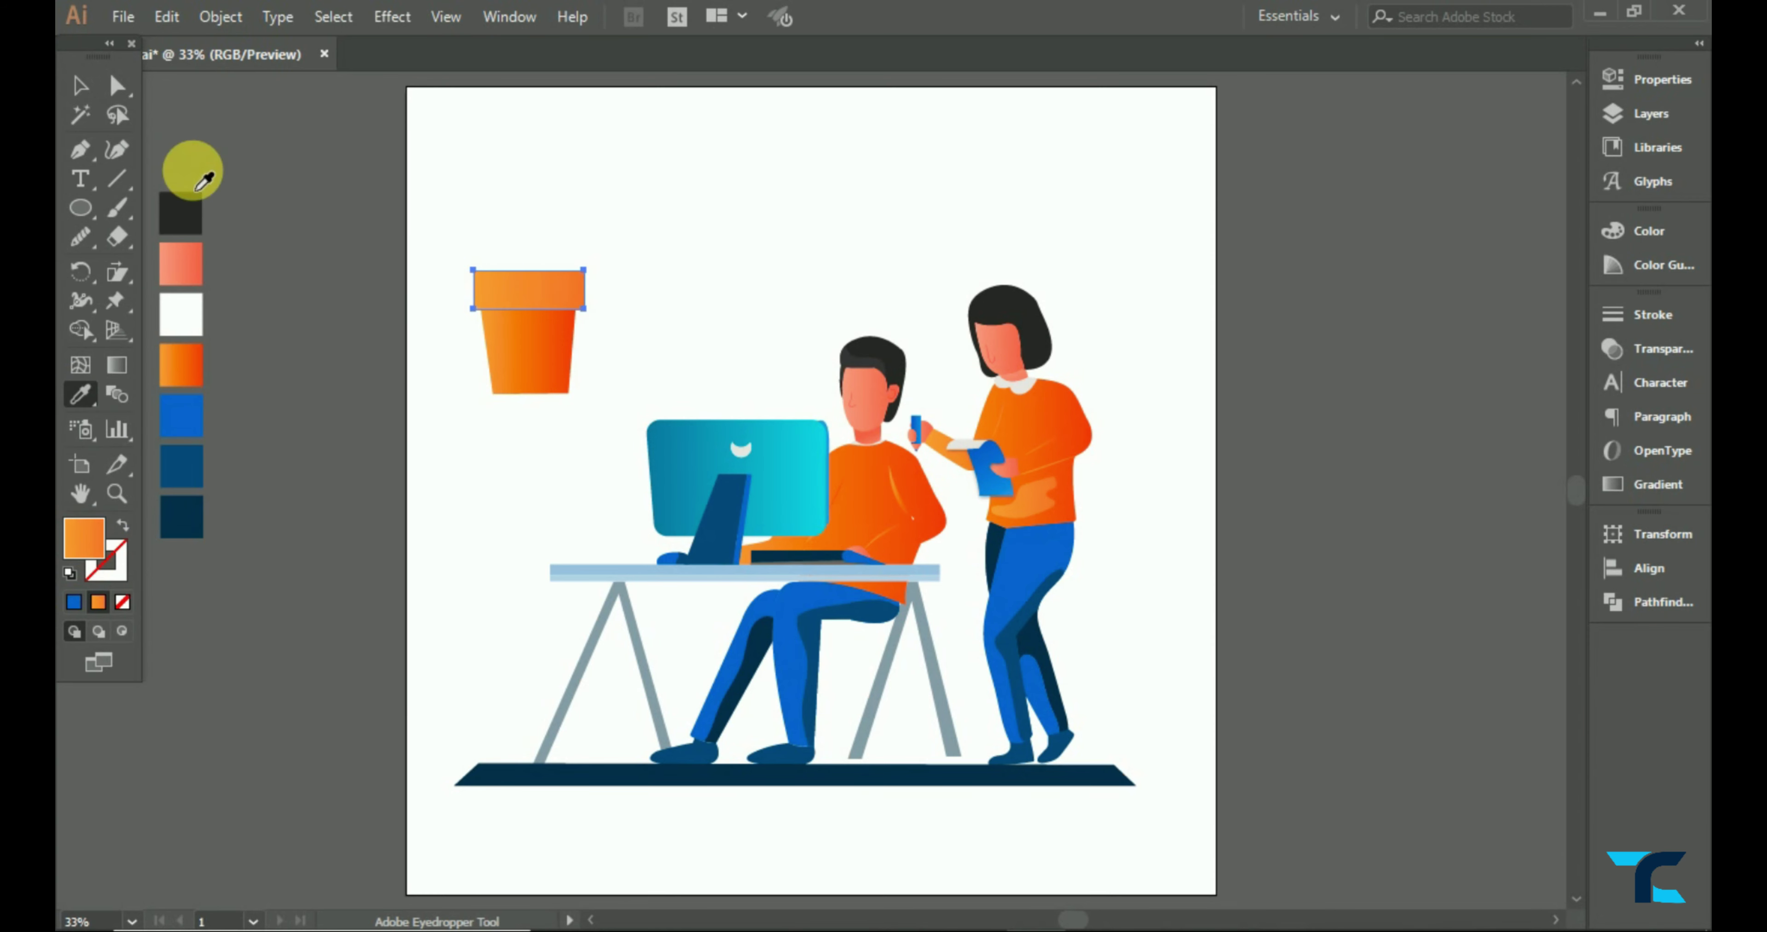
- Lighten the rim's gradient stop to yellow-orange in the Gradient panel
click(96, 96)
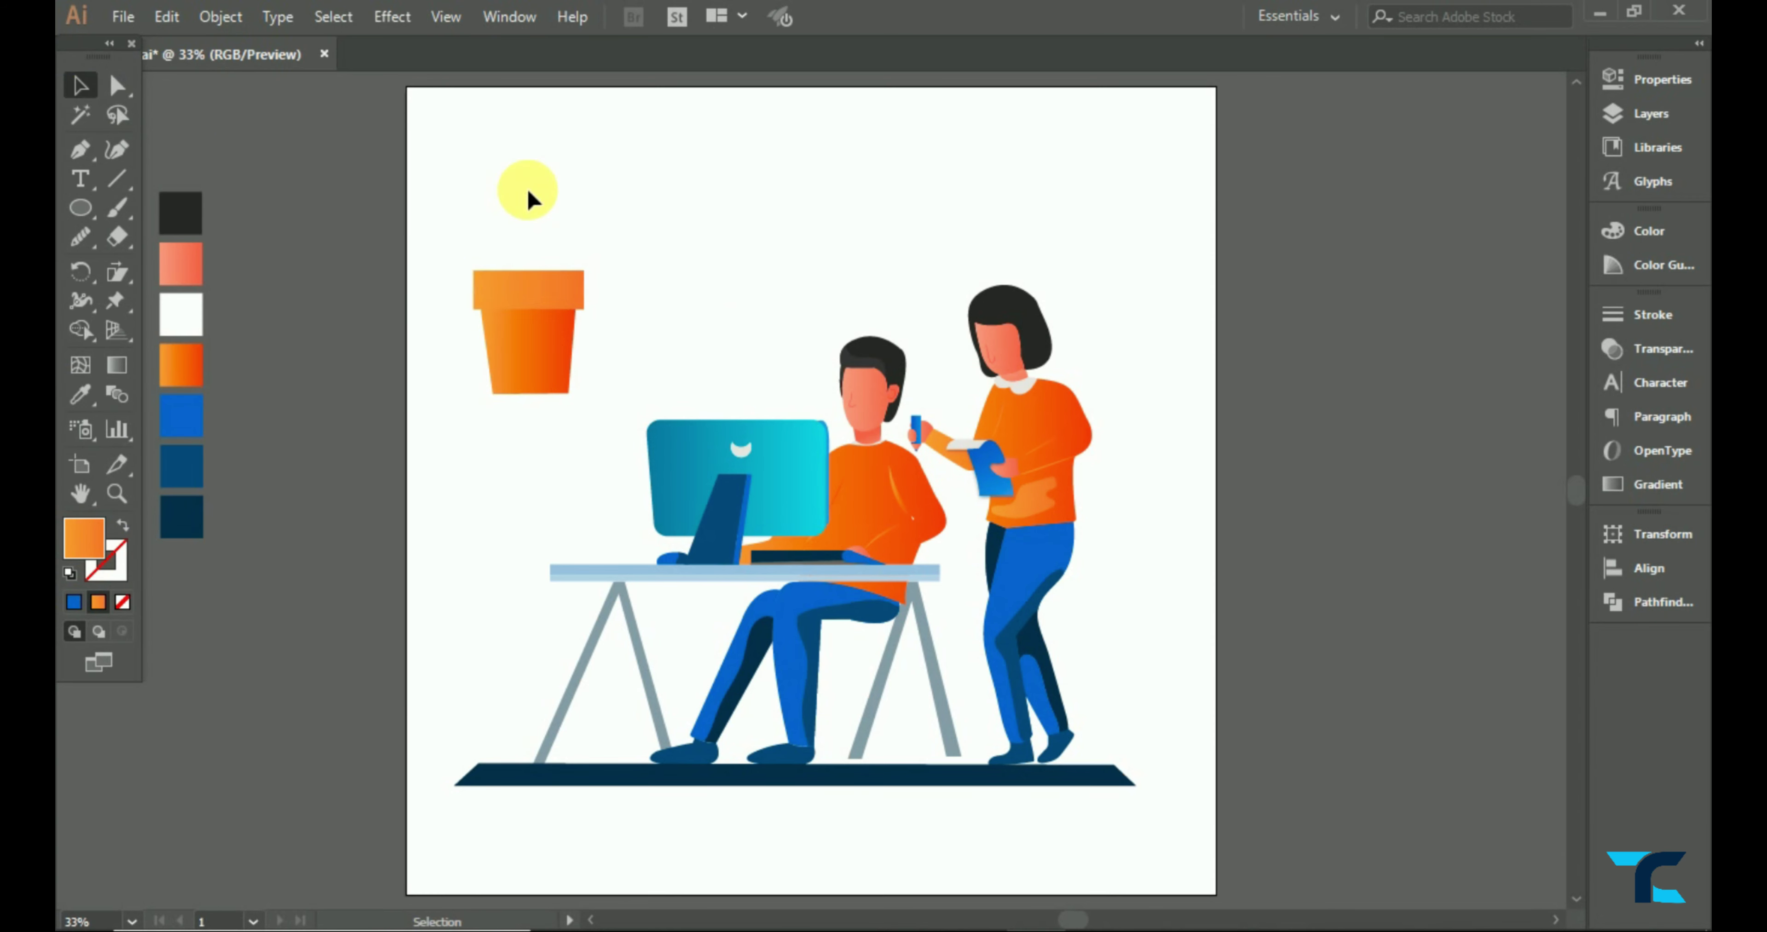
click(542, 288)
scroll(599, 454, up, 2)
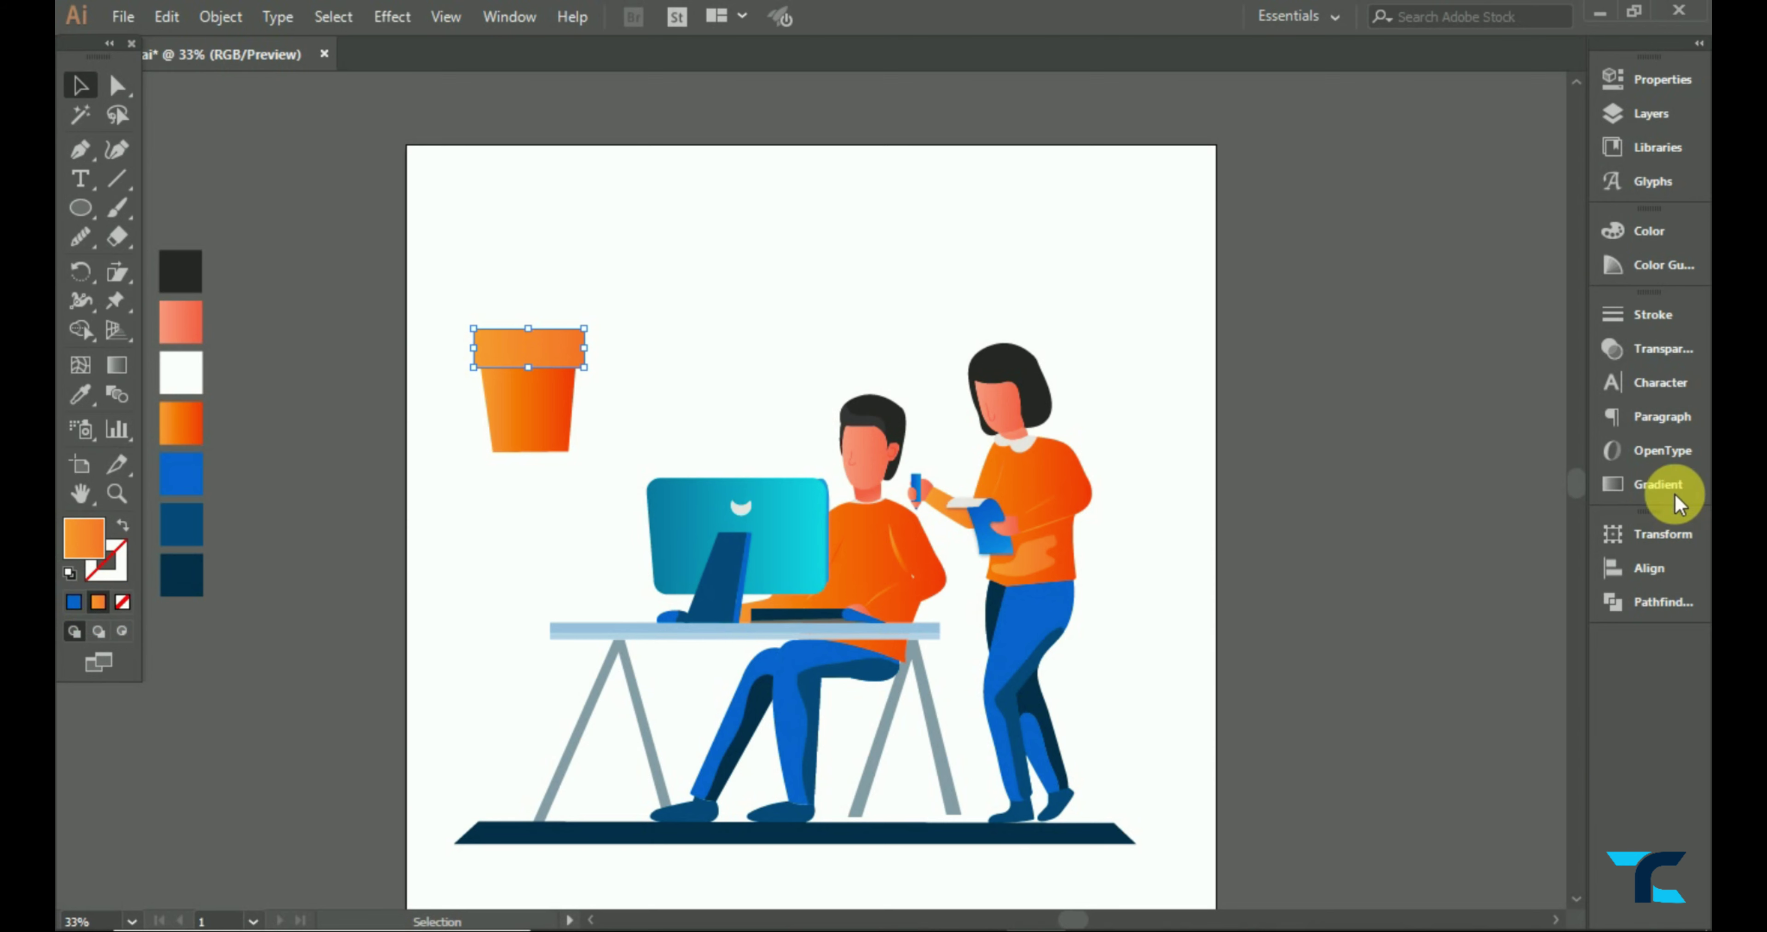
click(1674, 493)
double_click(1540, 500)
drag(1398, 633, 1431, 633)
click(1430, 218)
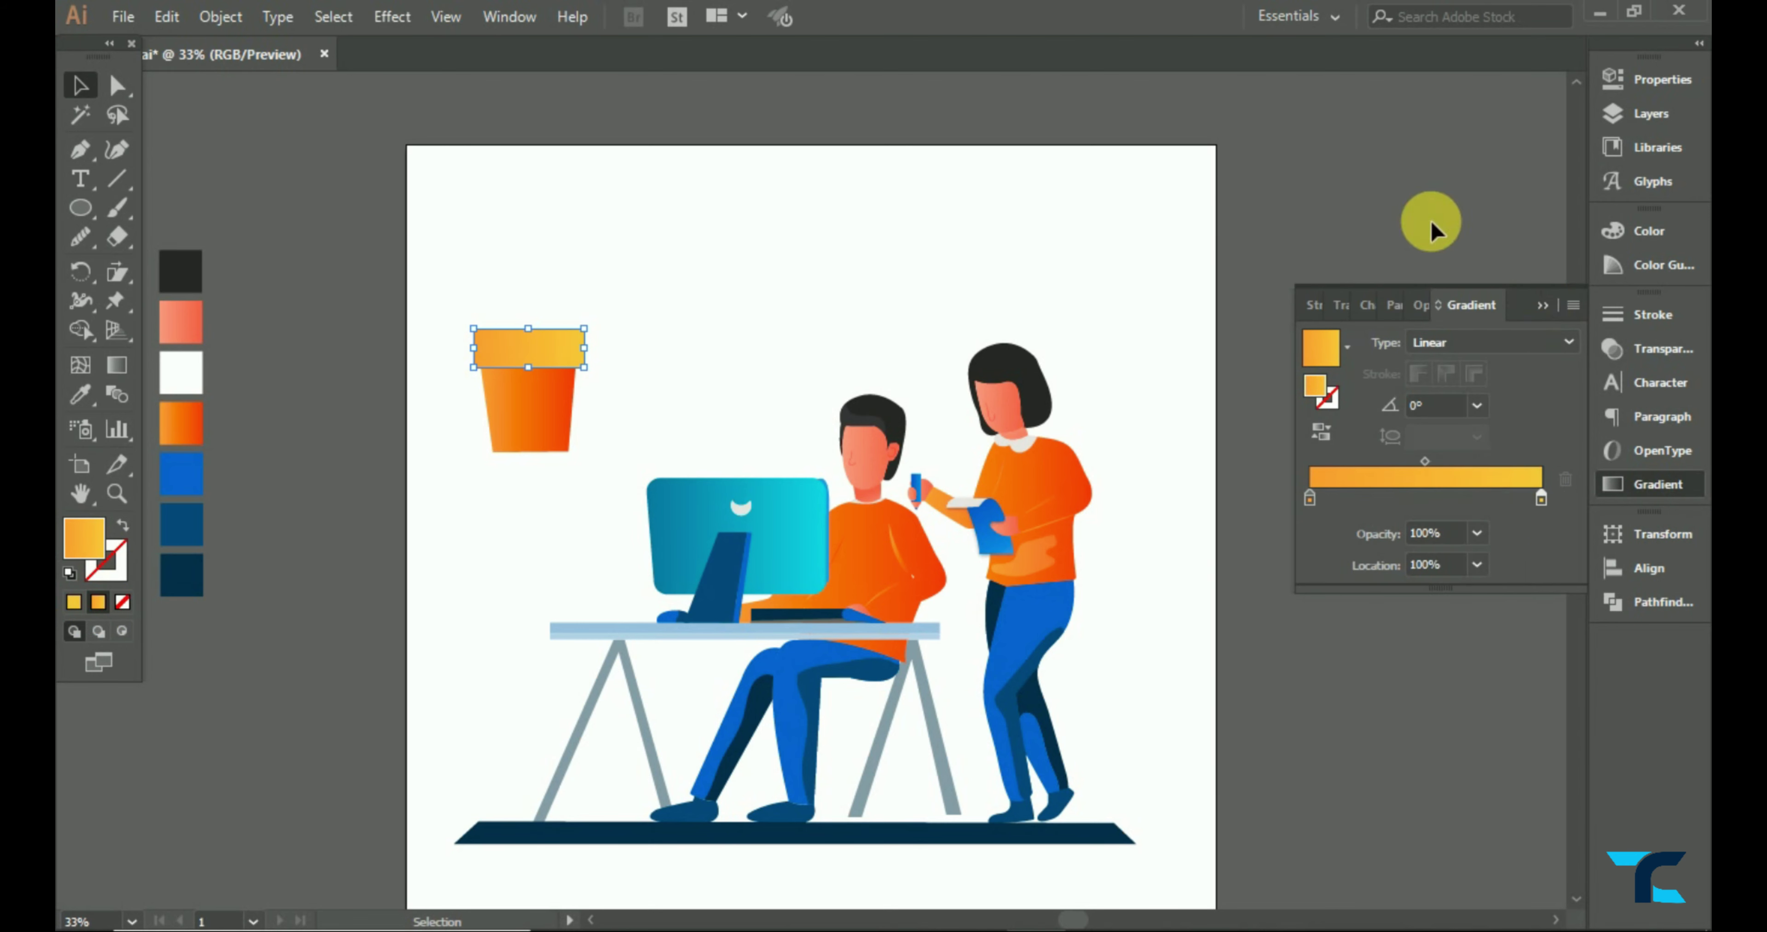
scroll(206, 339, up, 2)
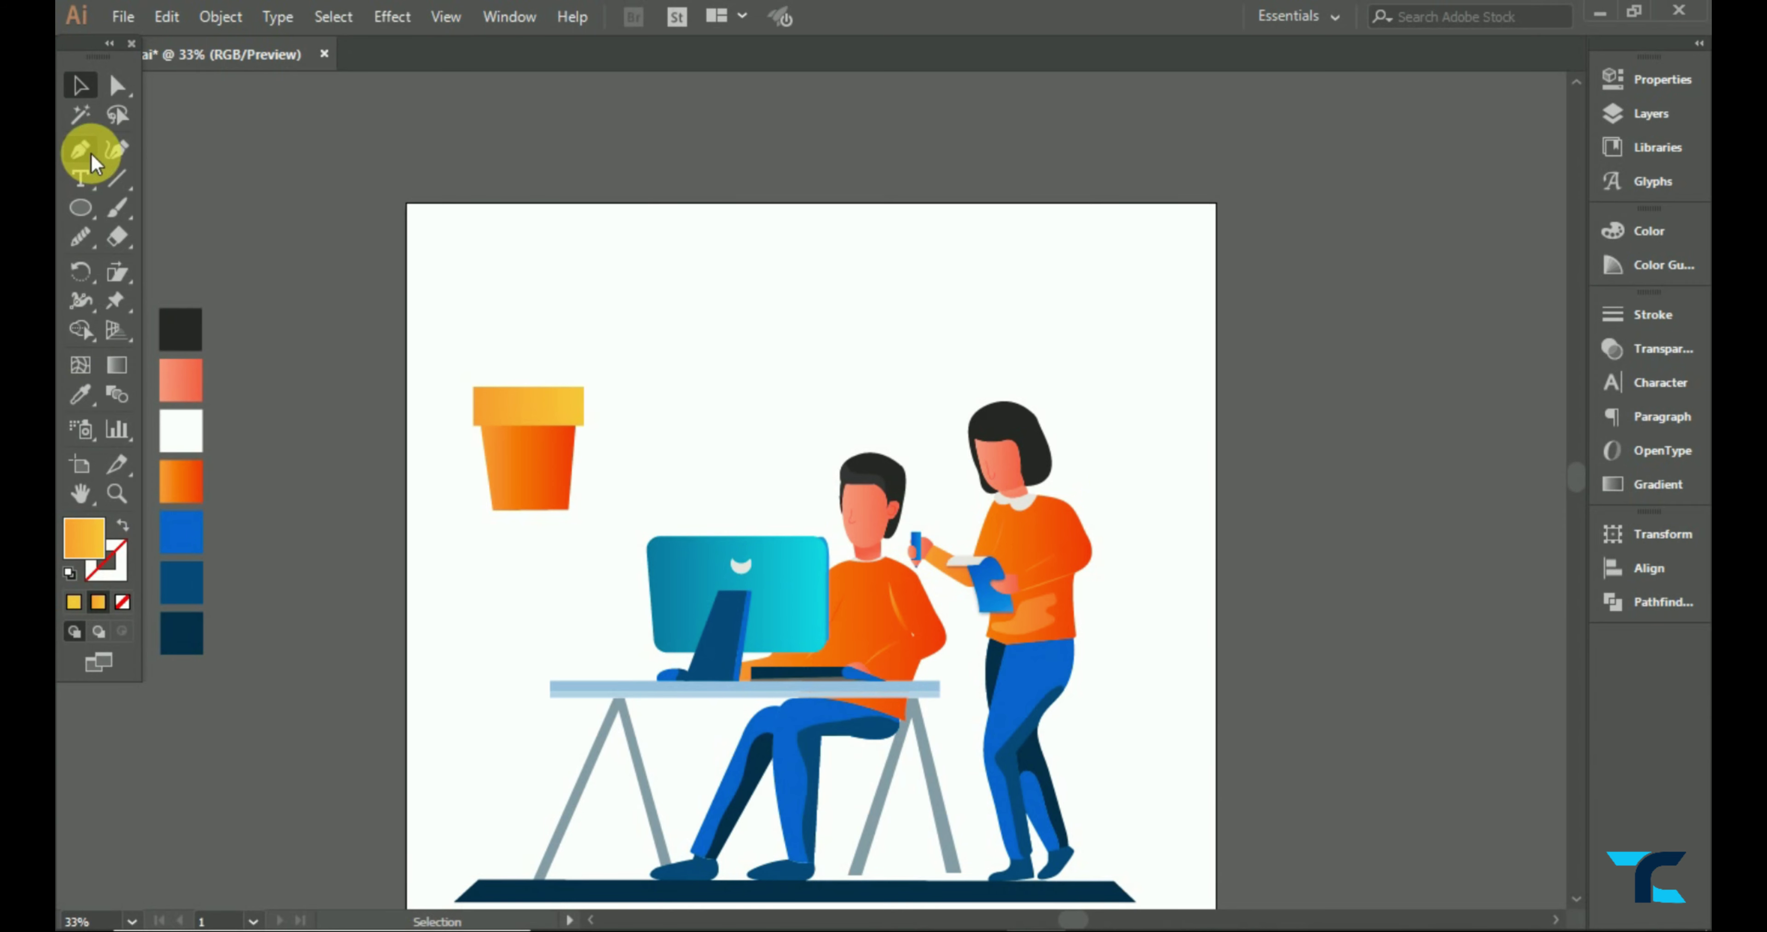
- Draw a leaf above the pot, add a copy beside it, and enlarge the middle leaf
click(533, 365)
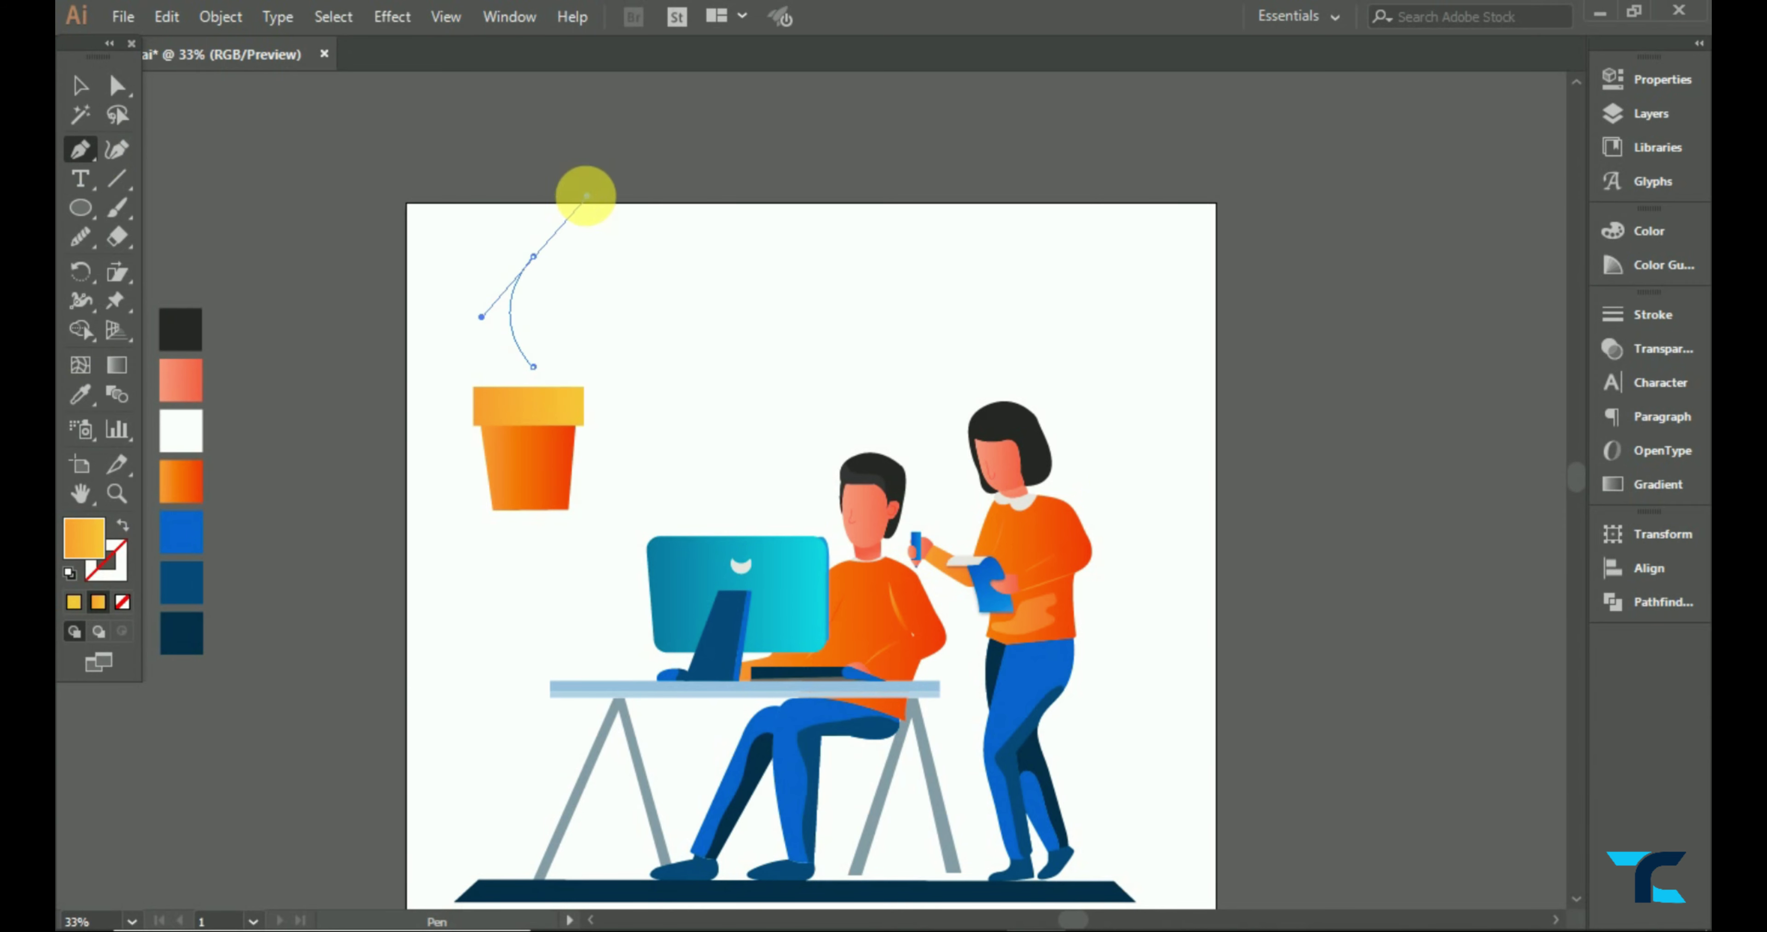
drag(533, 367, 588, 325)
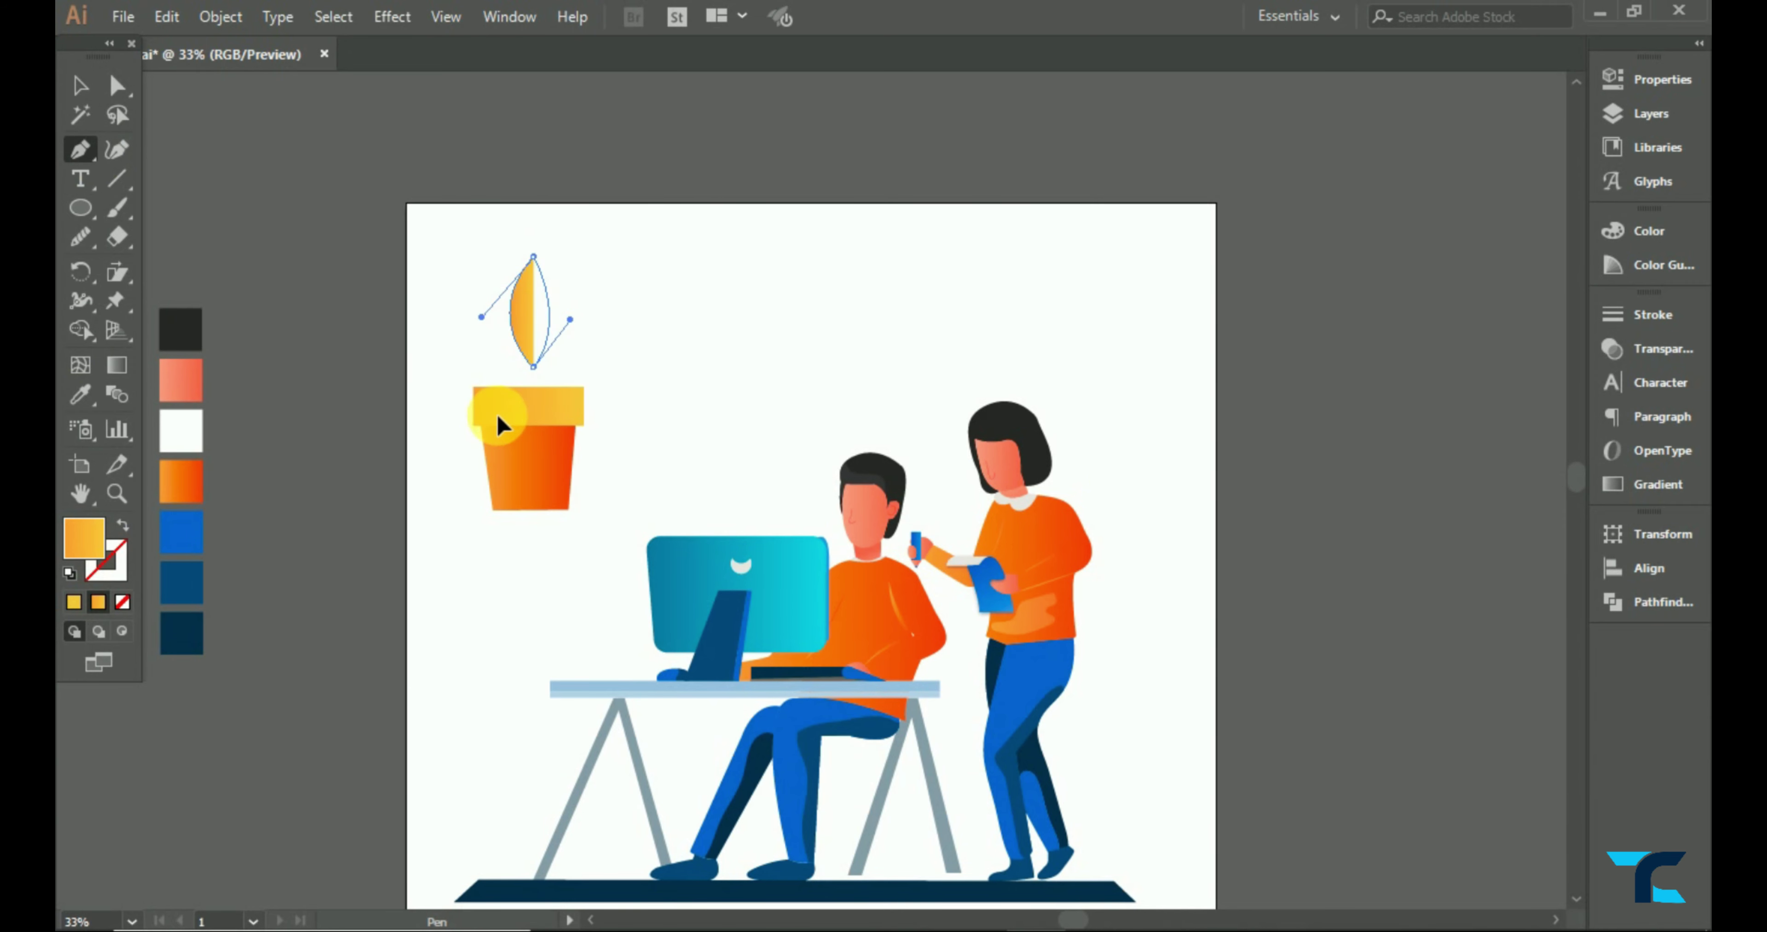
click(79, 86)
mouse_move(535, 322)
mouse_down()
mouse_move(498, 339)
mouse_move(542, 311)
mouse_up()
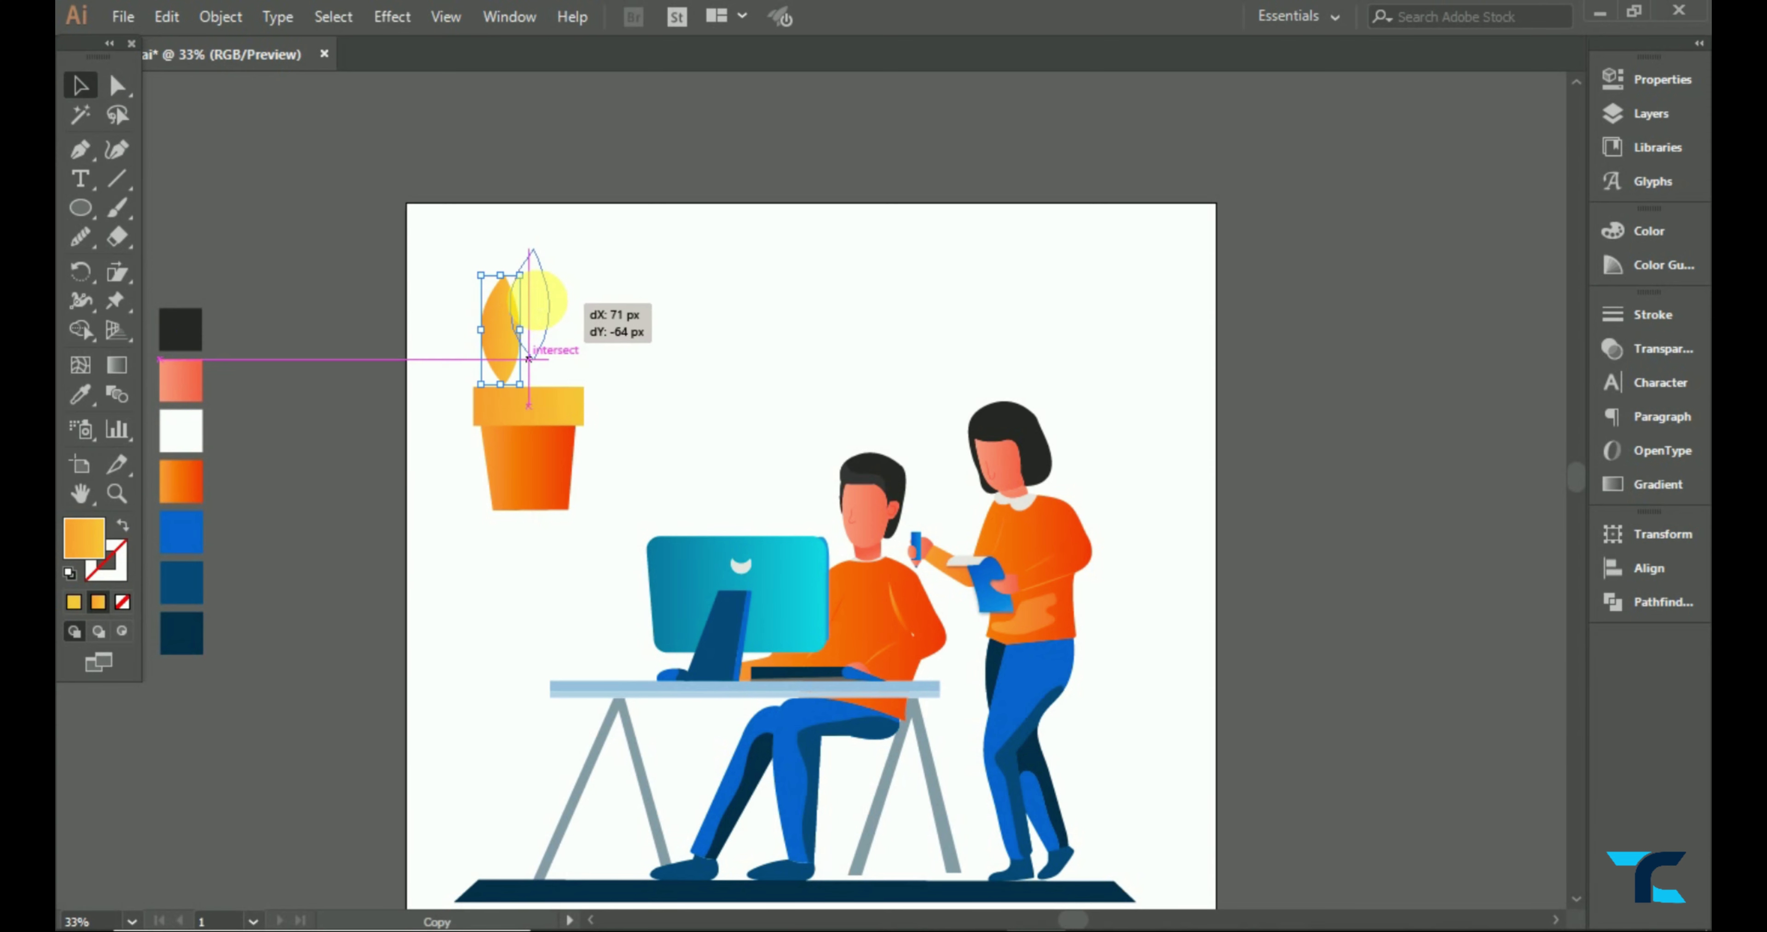
drag(552, 350, 555, 339)
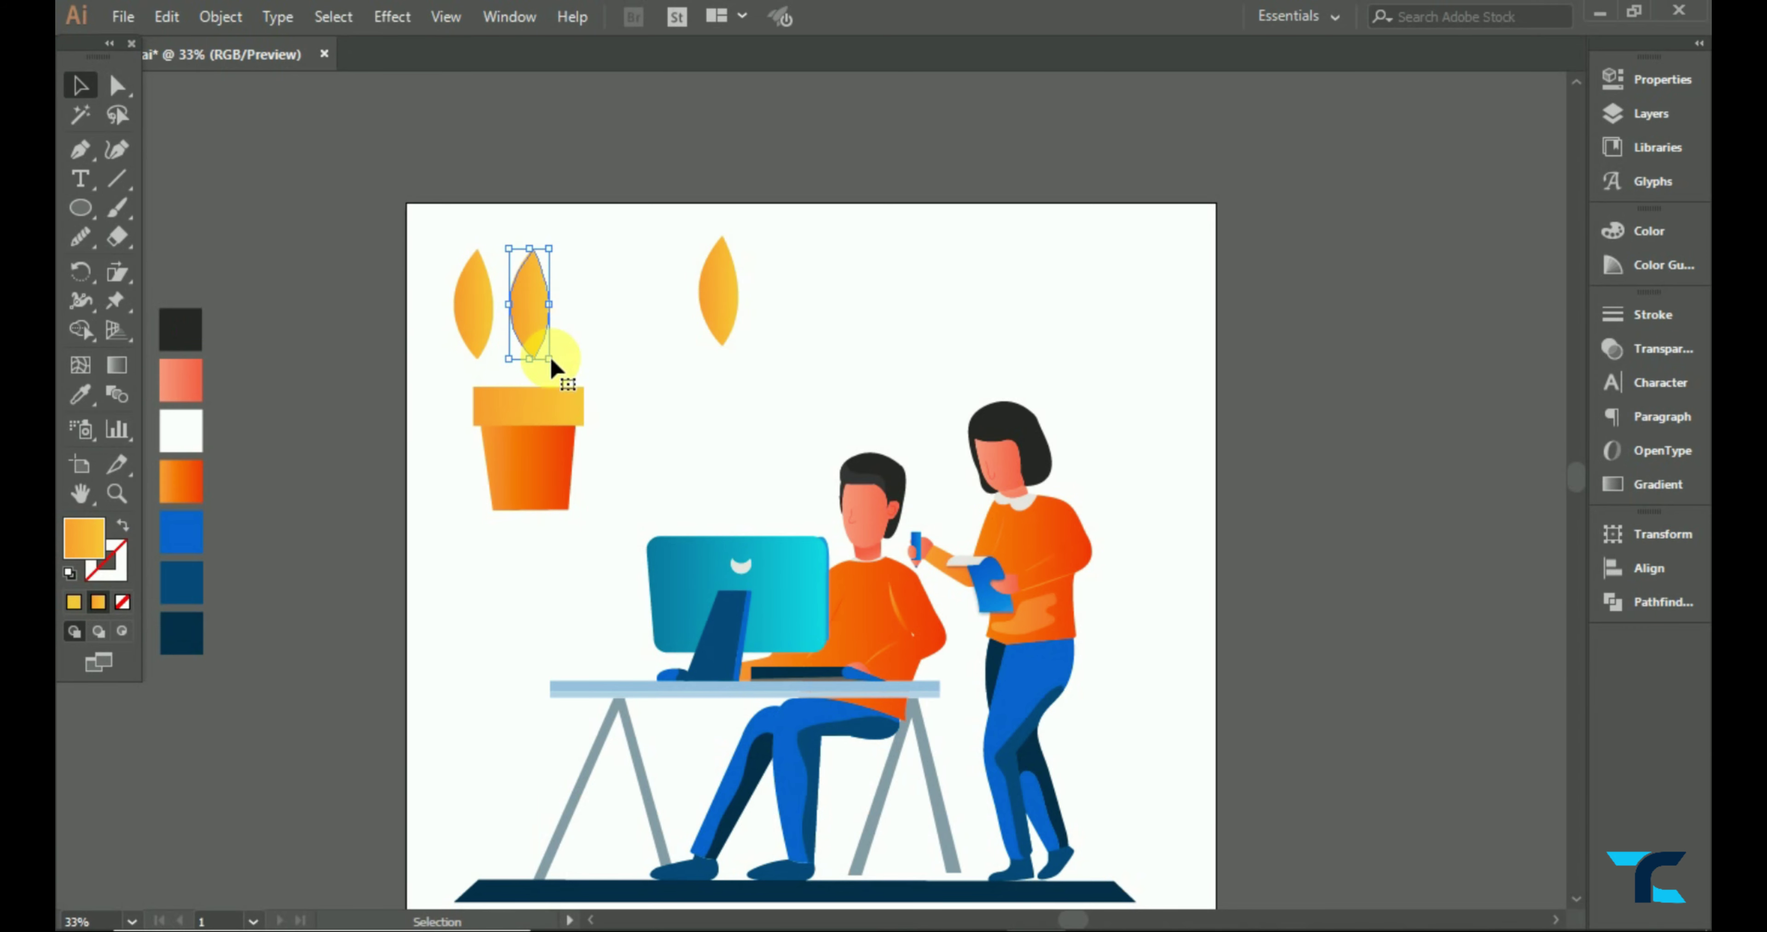
drag(553, 368, 550, 388)
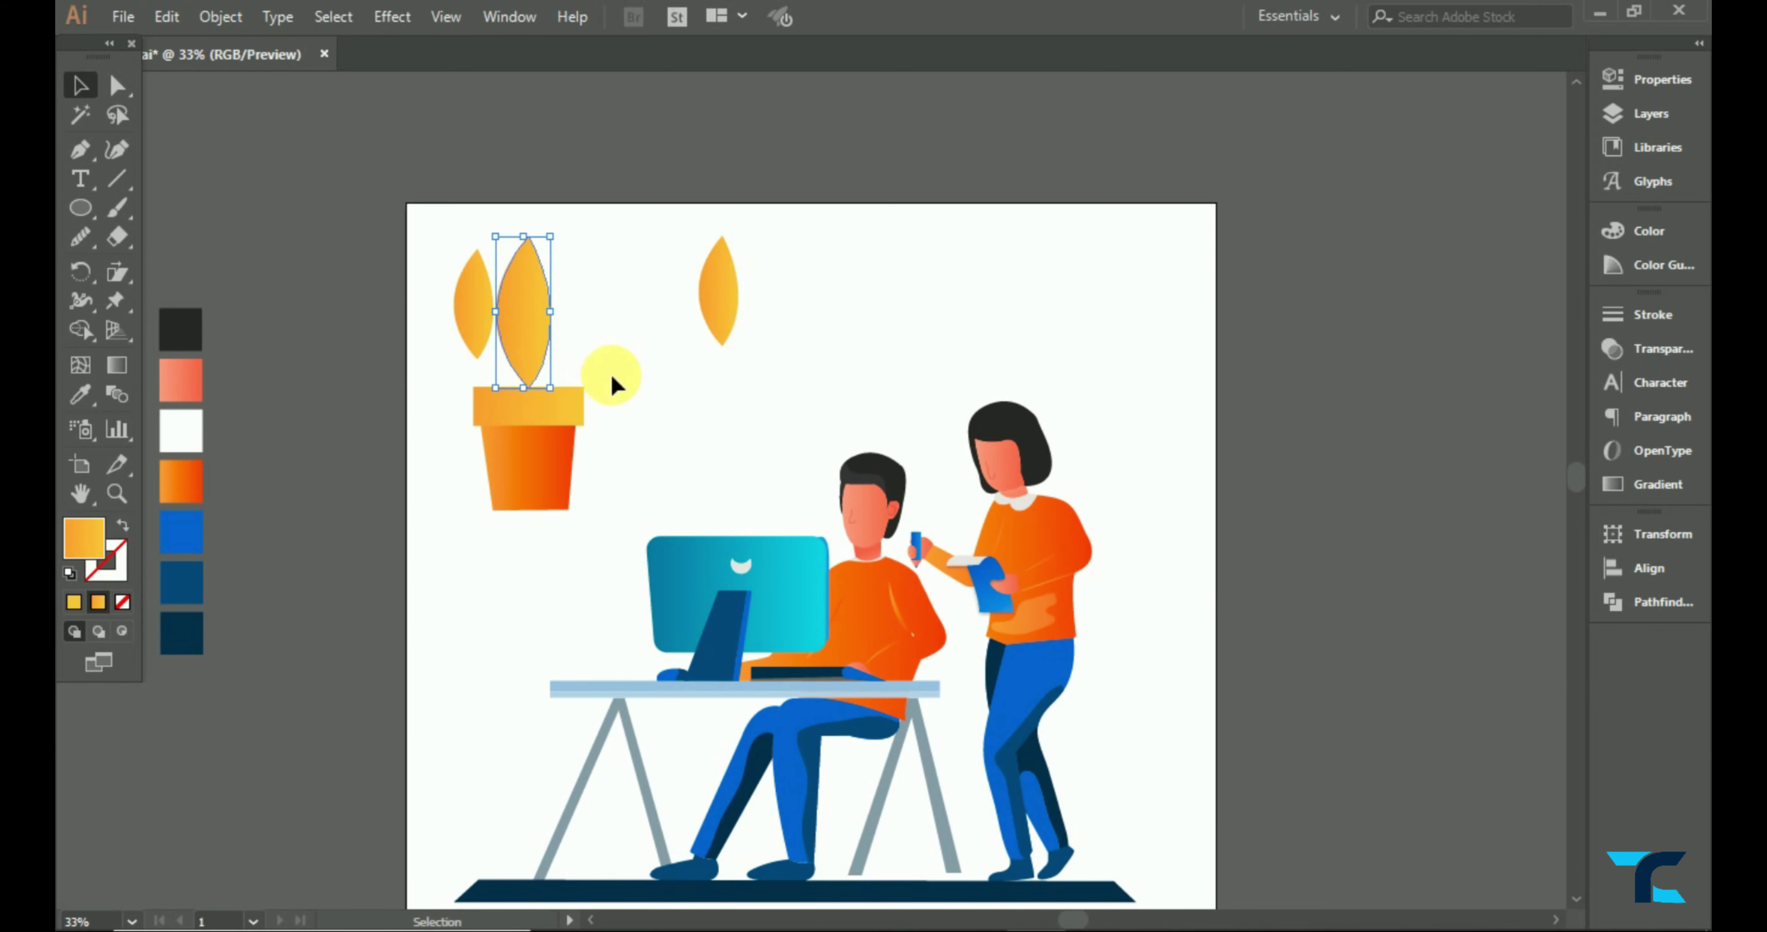
- Tilt the left leaf outward and scale the spare leaf larger around its centre
click(470, 288)
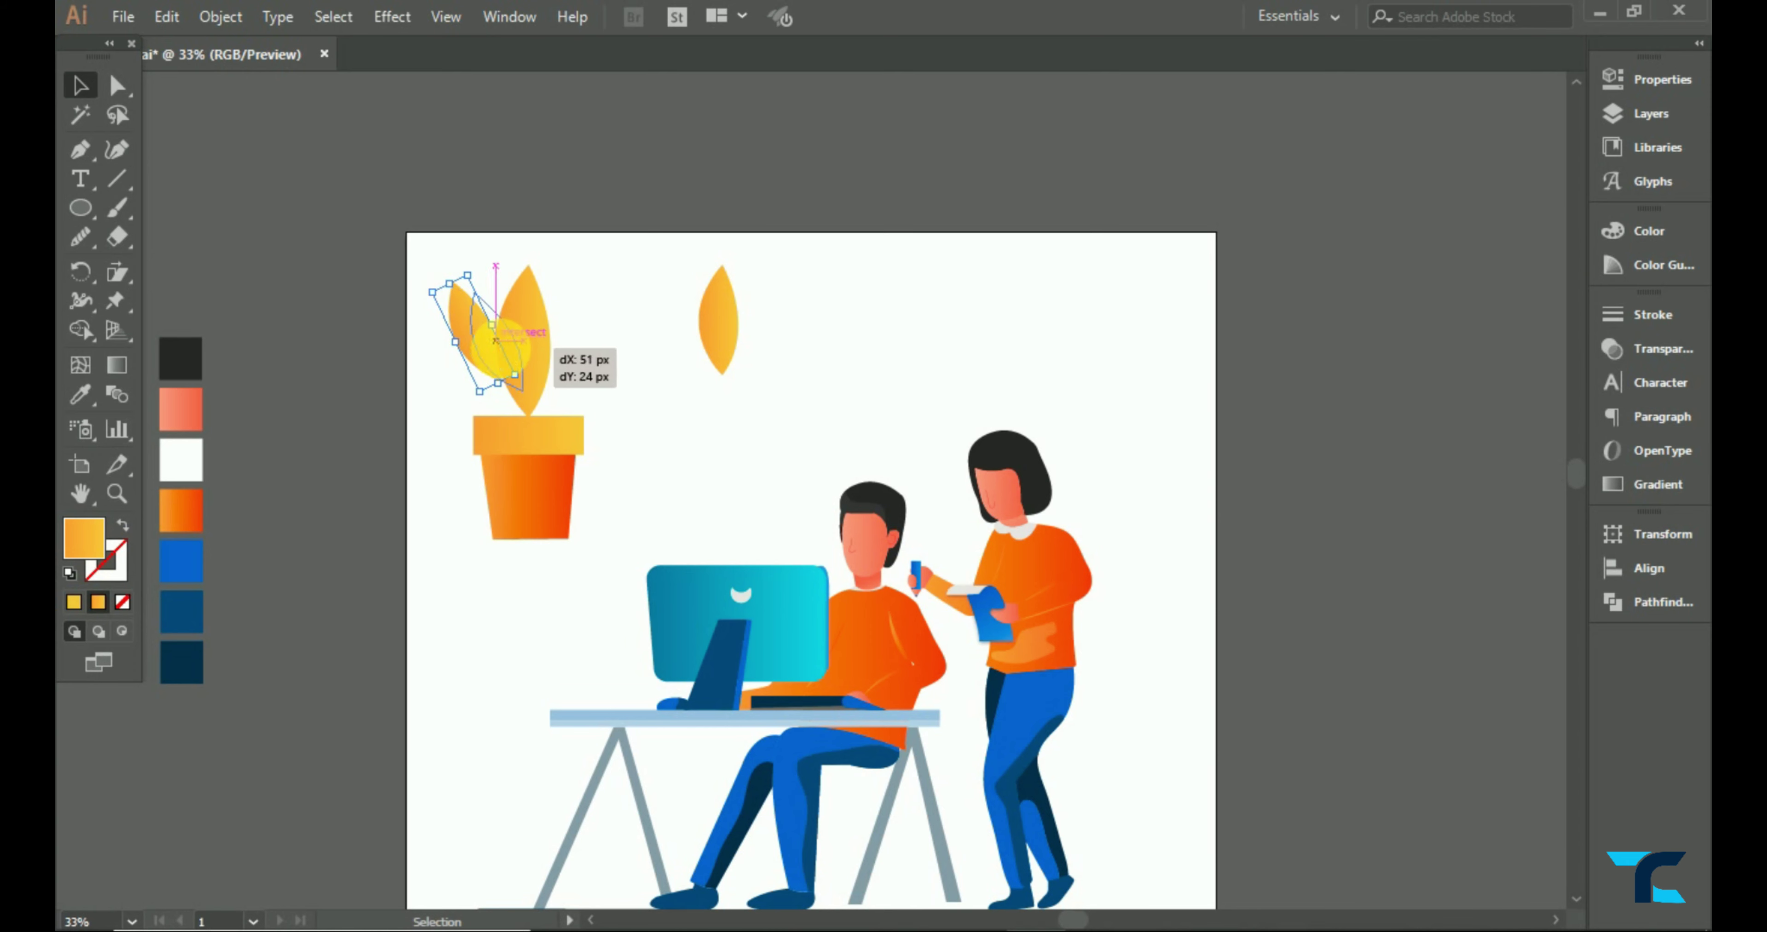
drag(505, 275, 511, 350)
click(754, 316)
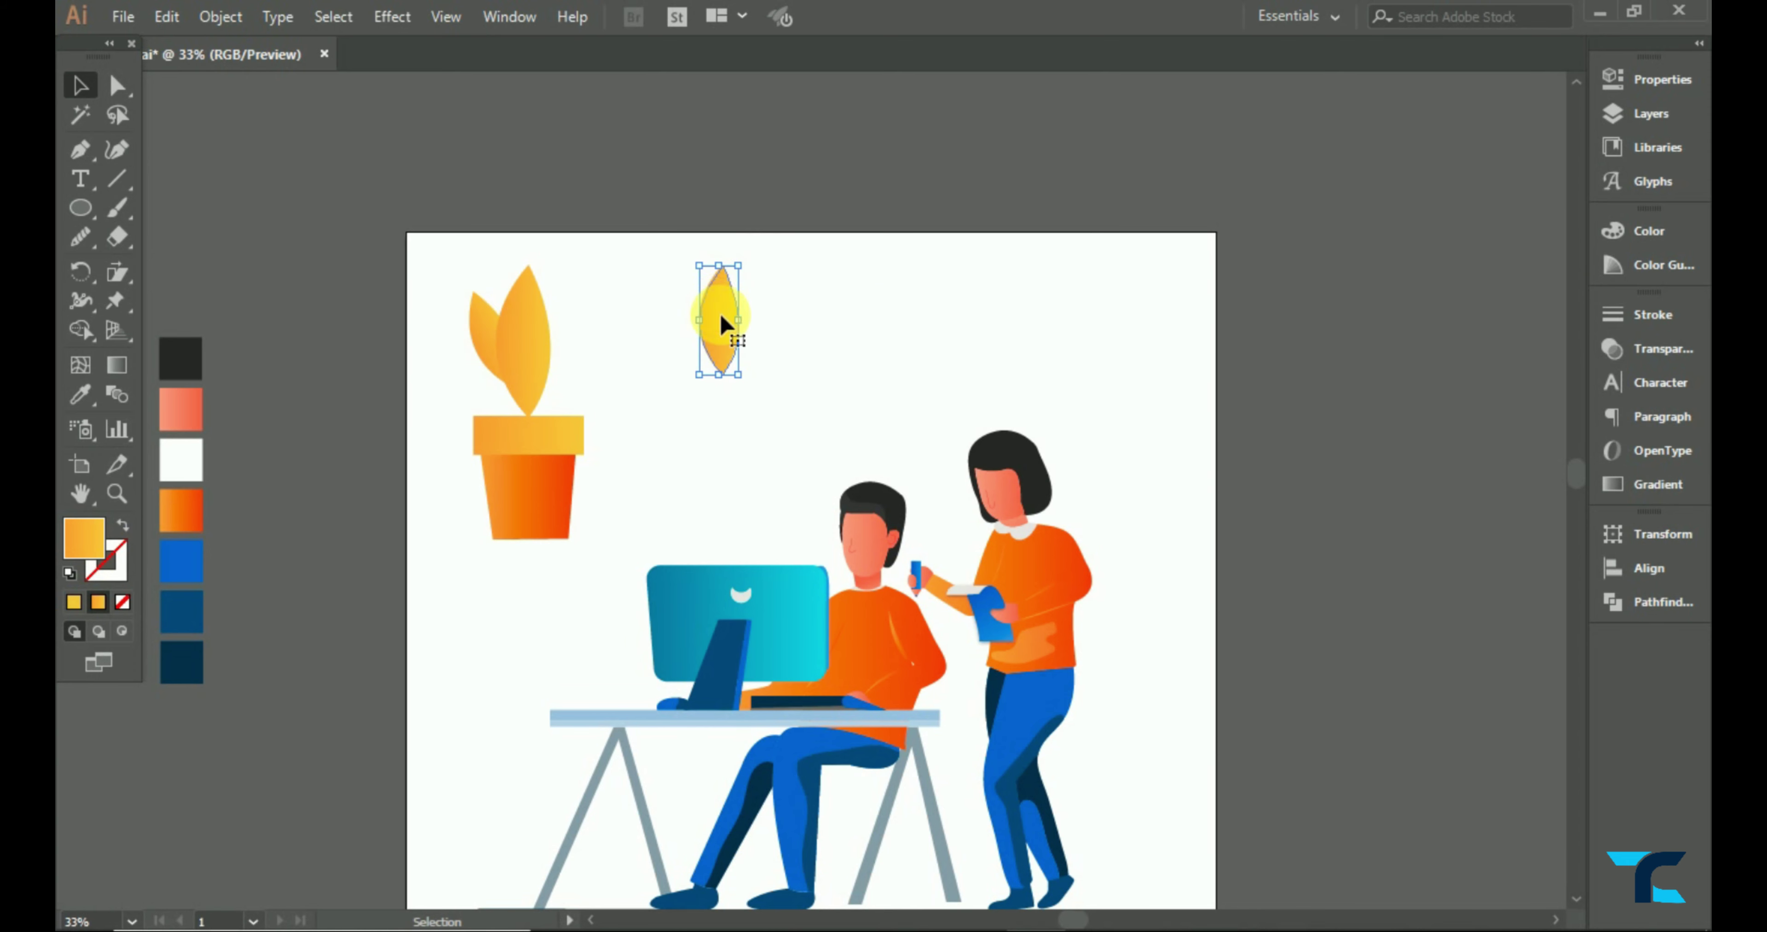
click(826, 370)
drag(737, 374, 743, 388)
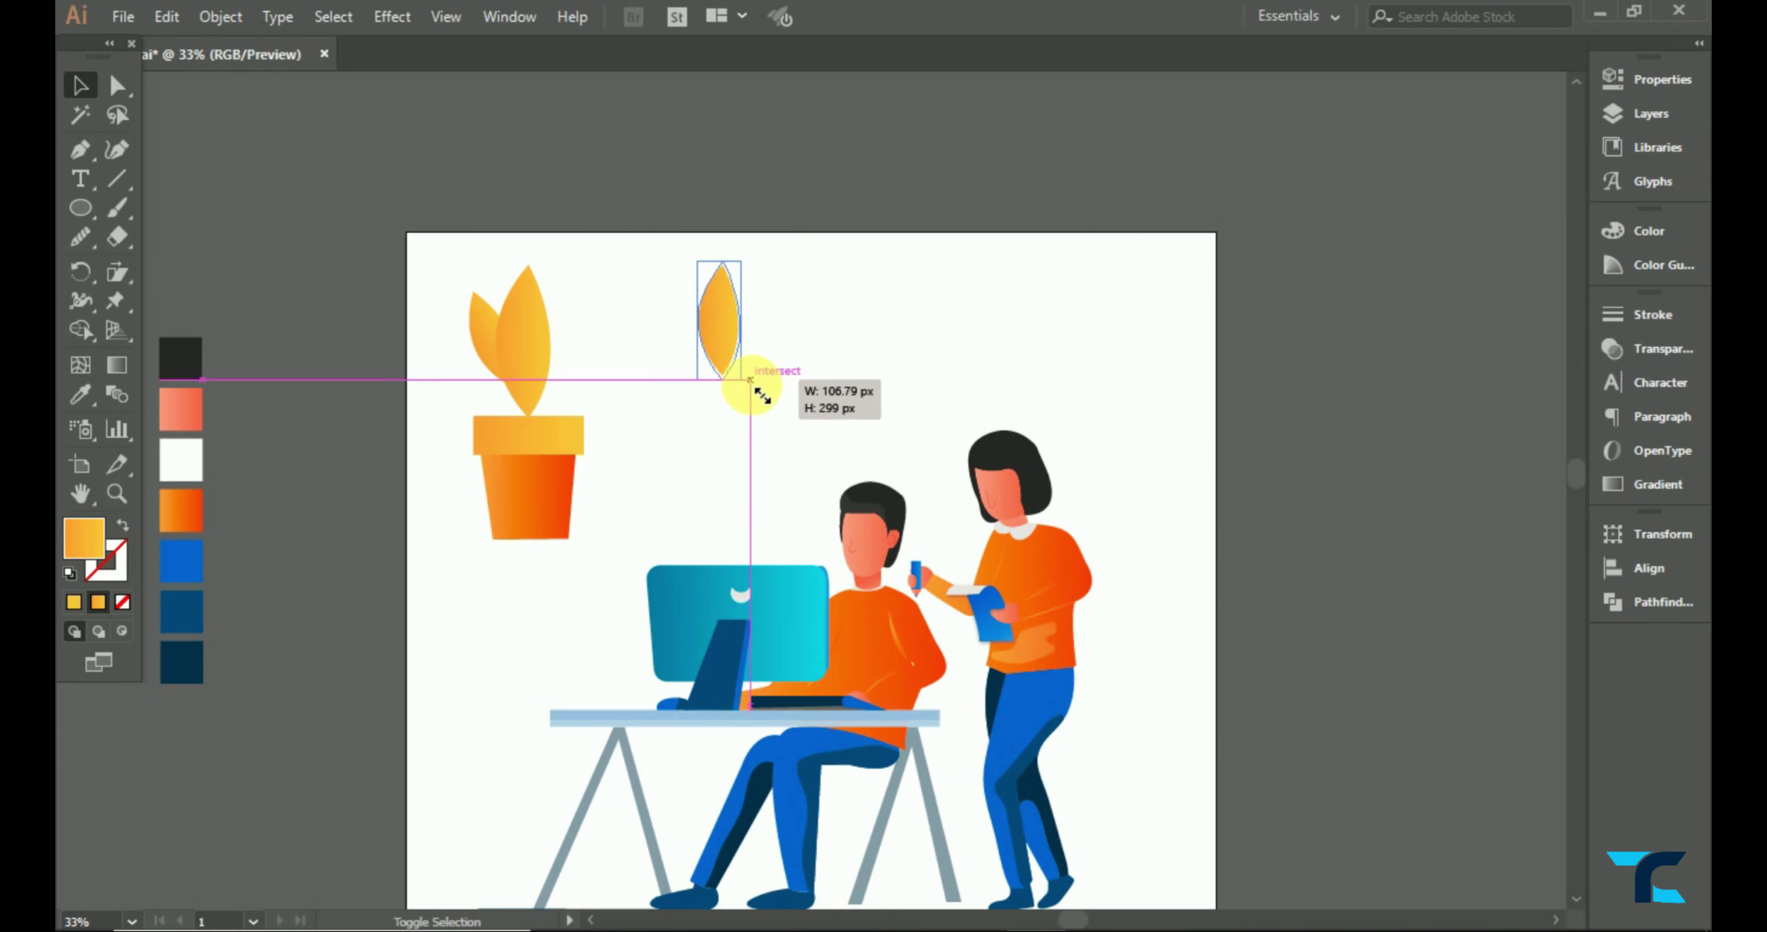
click(115, 189)
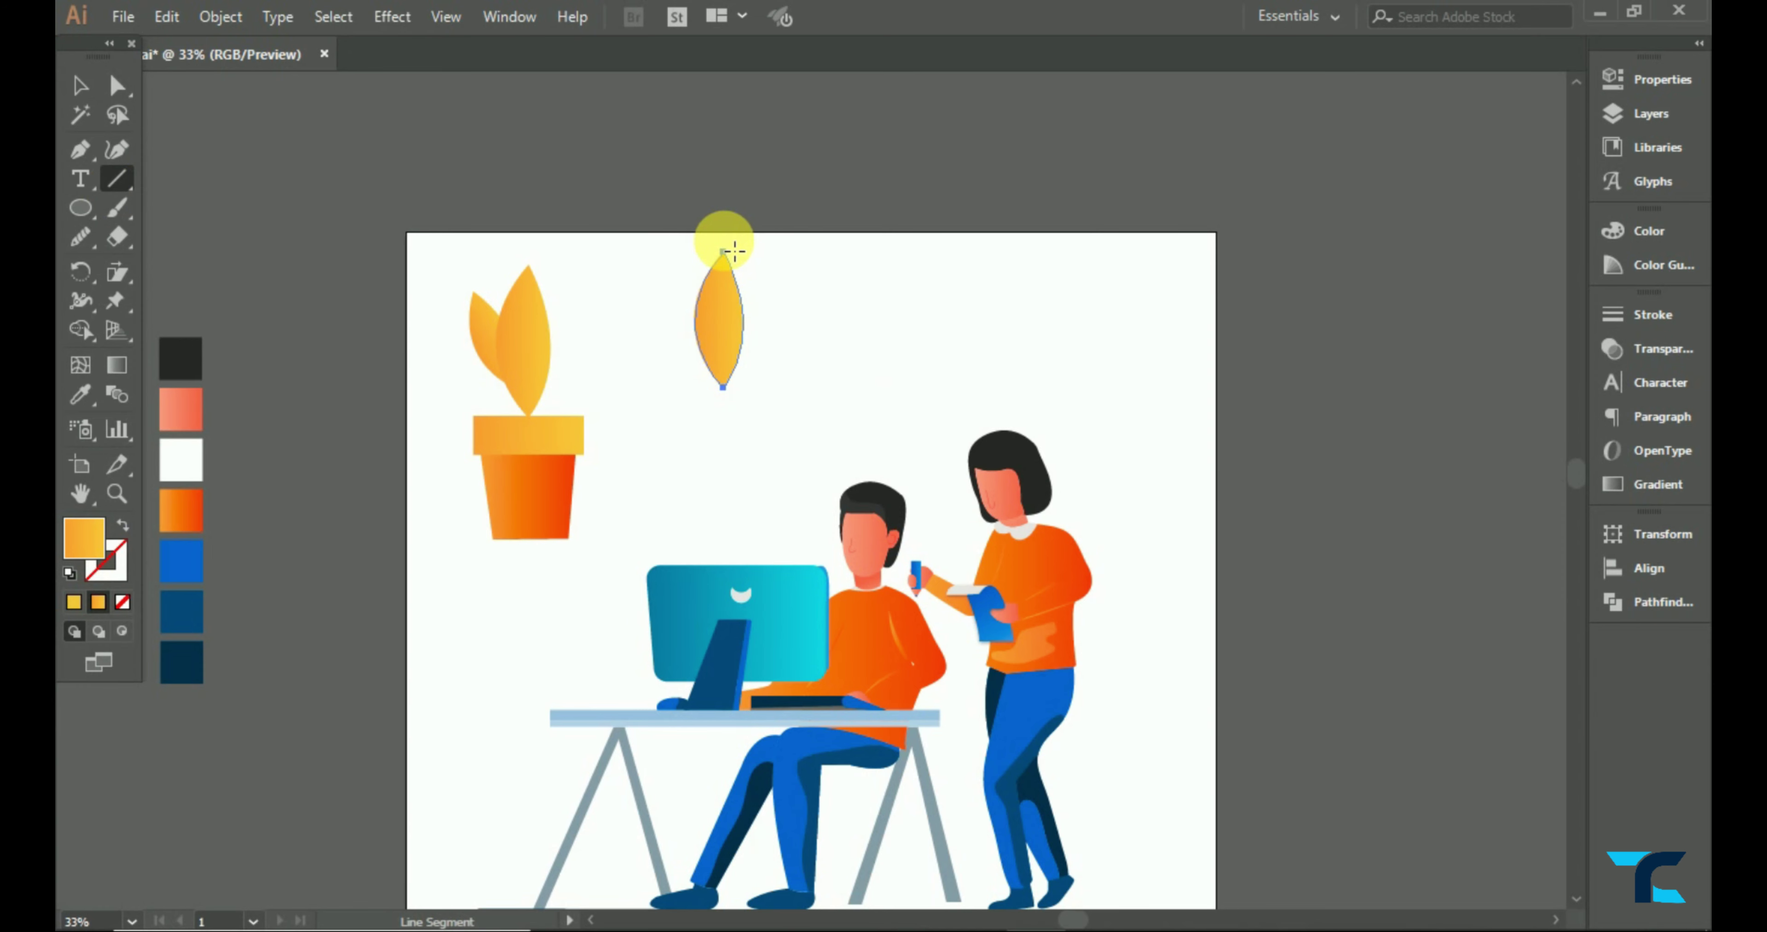
- Split the spare leaf down the middle with Divide Objects Below, filling halves blue and cyan
drag(724, 239, 723, 414)
click(220, 16)
mouse_move(414, 558)
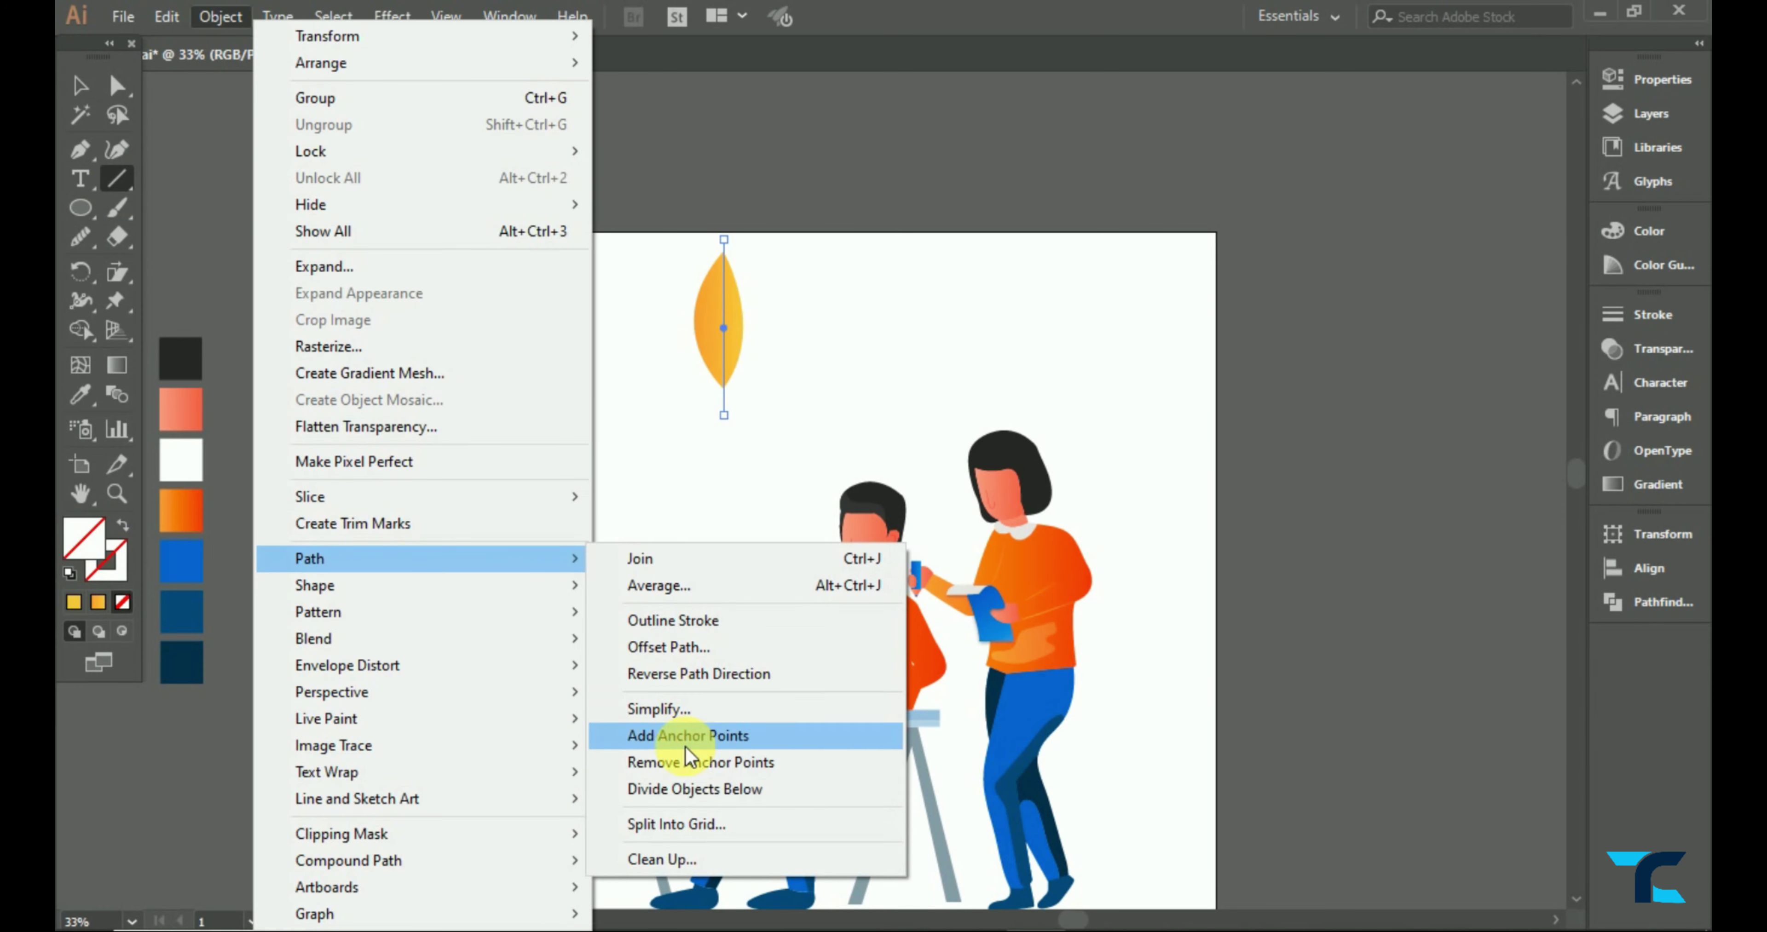
click(685, 745)
click(733, 357)
click(80, 395)
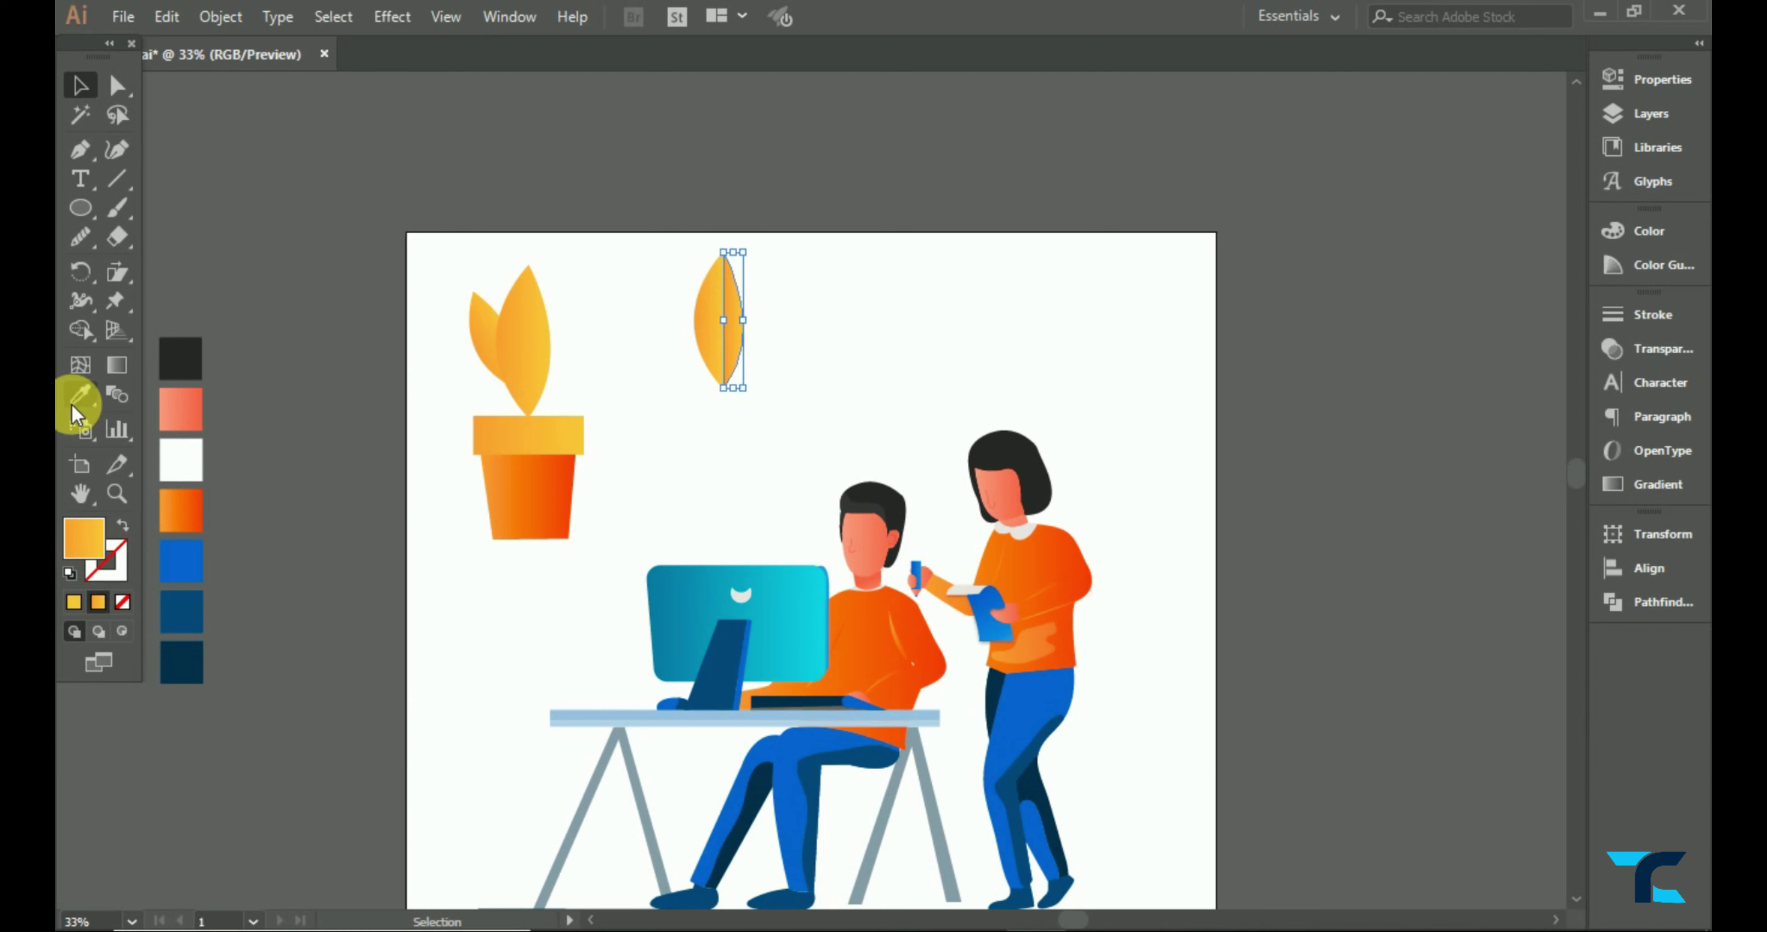
click(808, 750)
ctrl+click(708, 323)
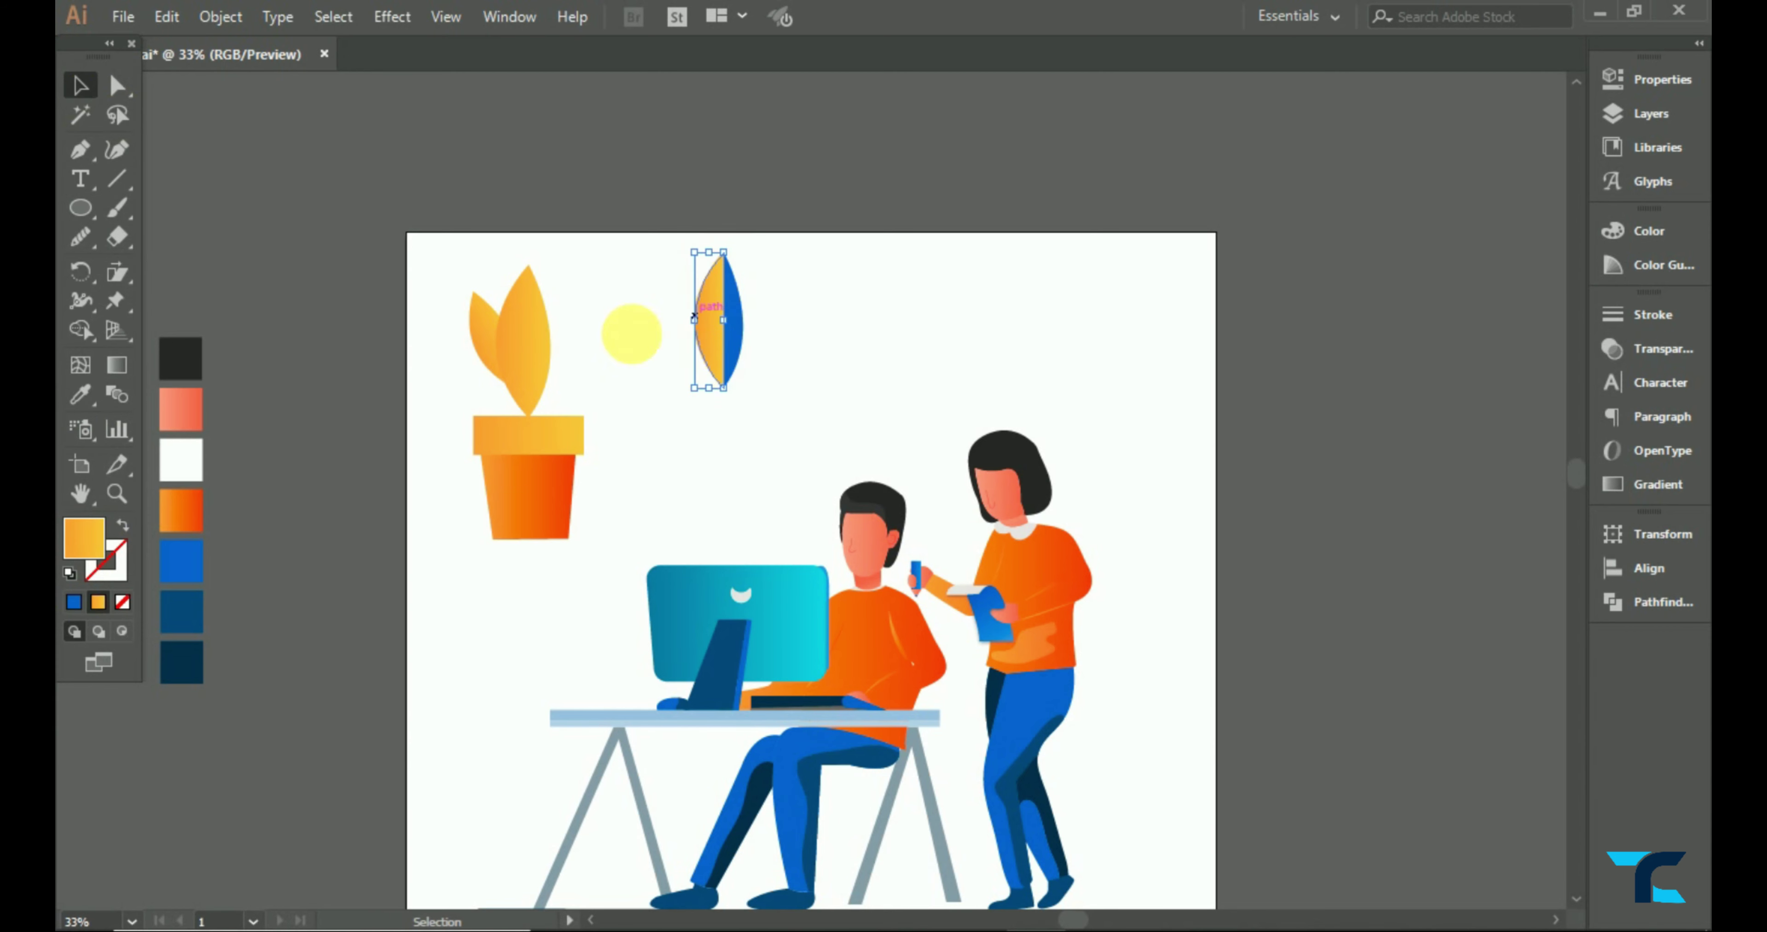
click(679, 582)
- Give a leaf half the monitor's teal gradient, rotate the leaf about 30°, and move it onto the plant
click(80, 85)
click(726, 313)
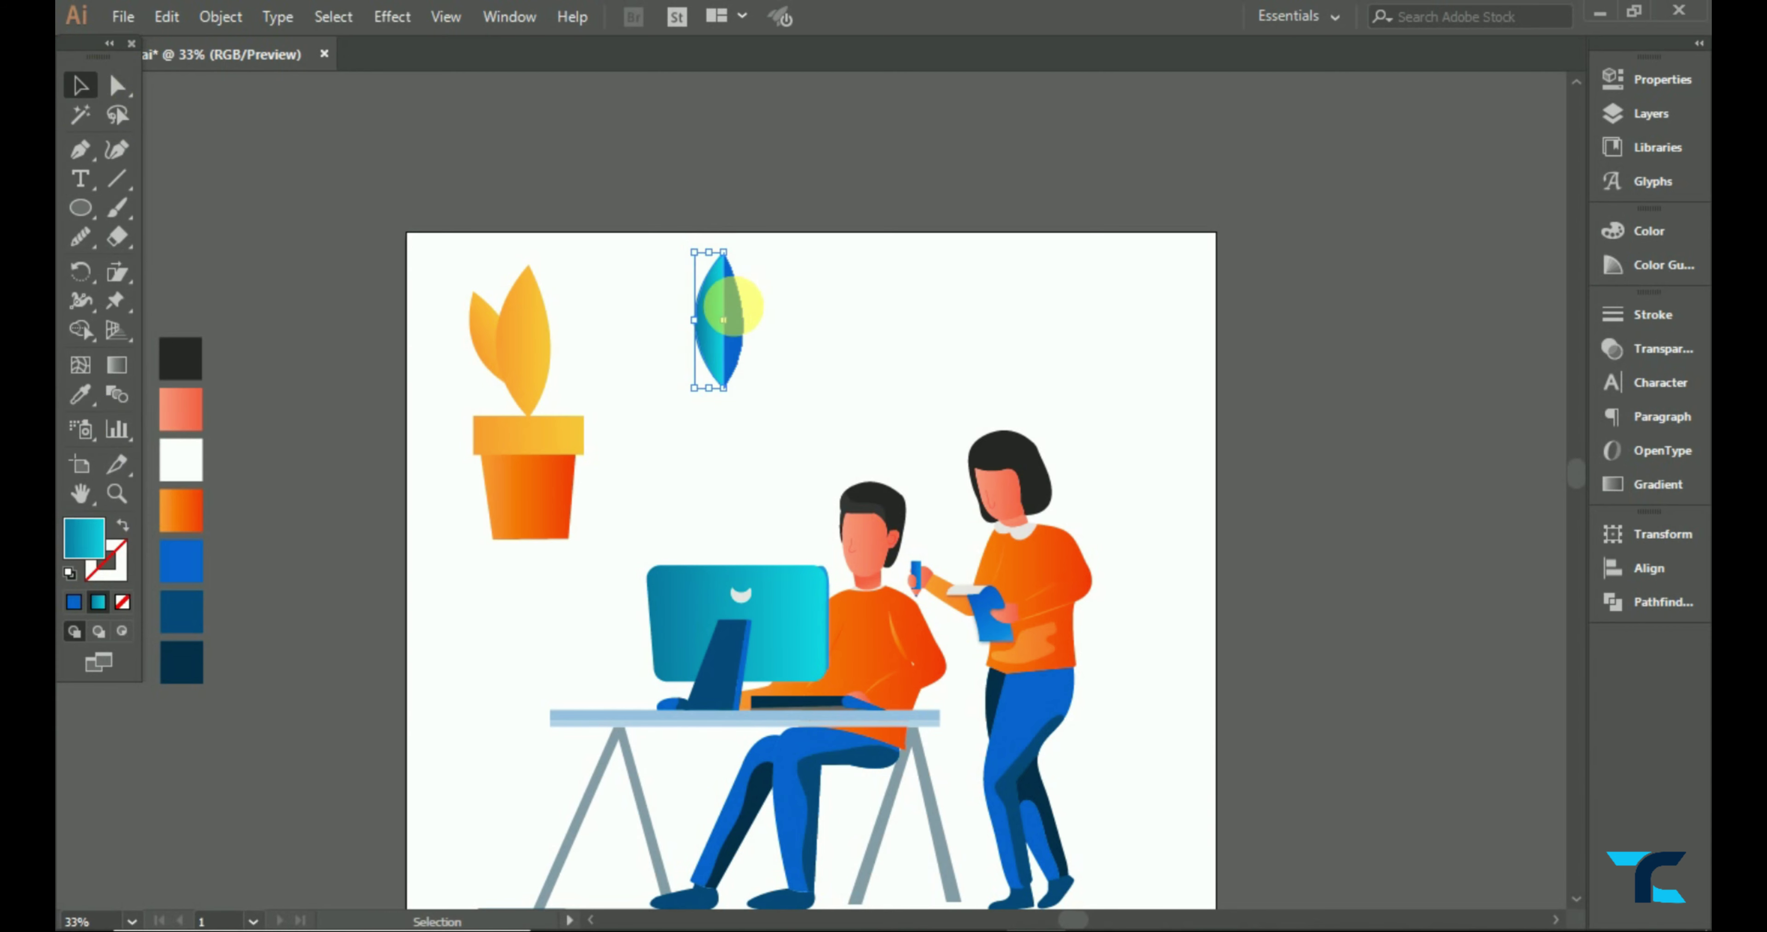
click(836, 387)
key(i)
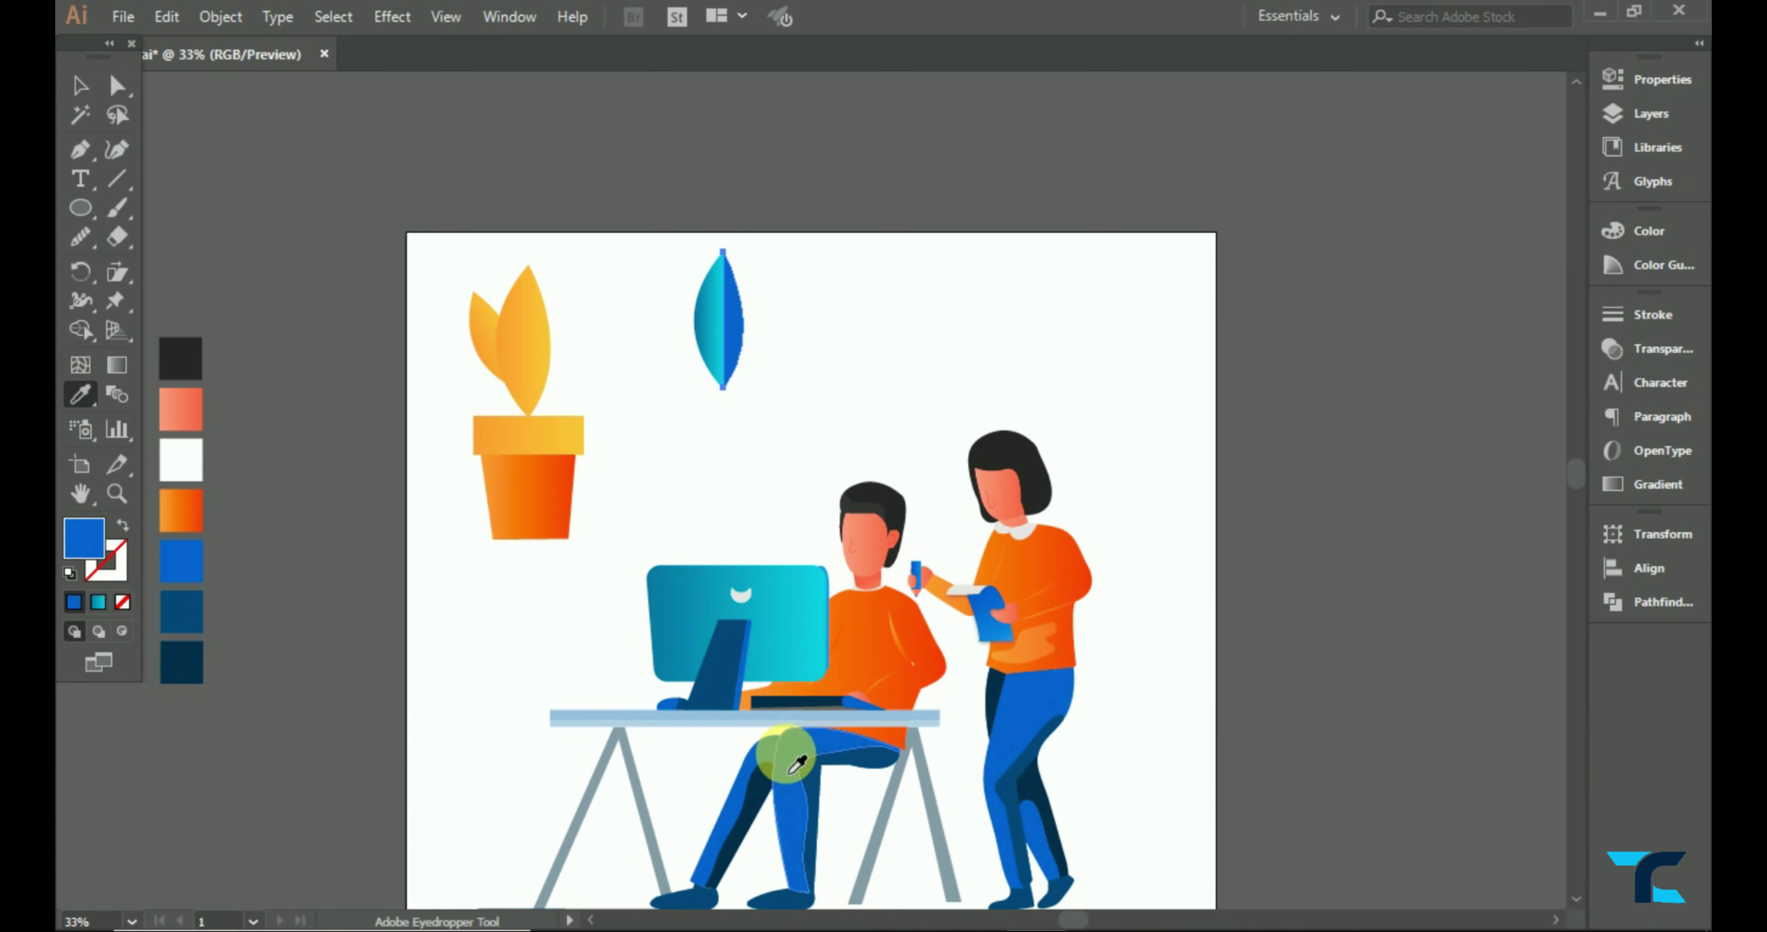
click(788, 625)
click(80, 86)
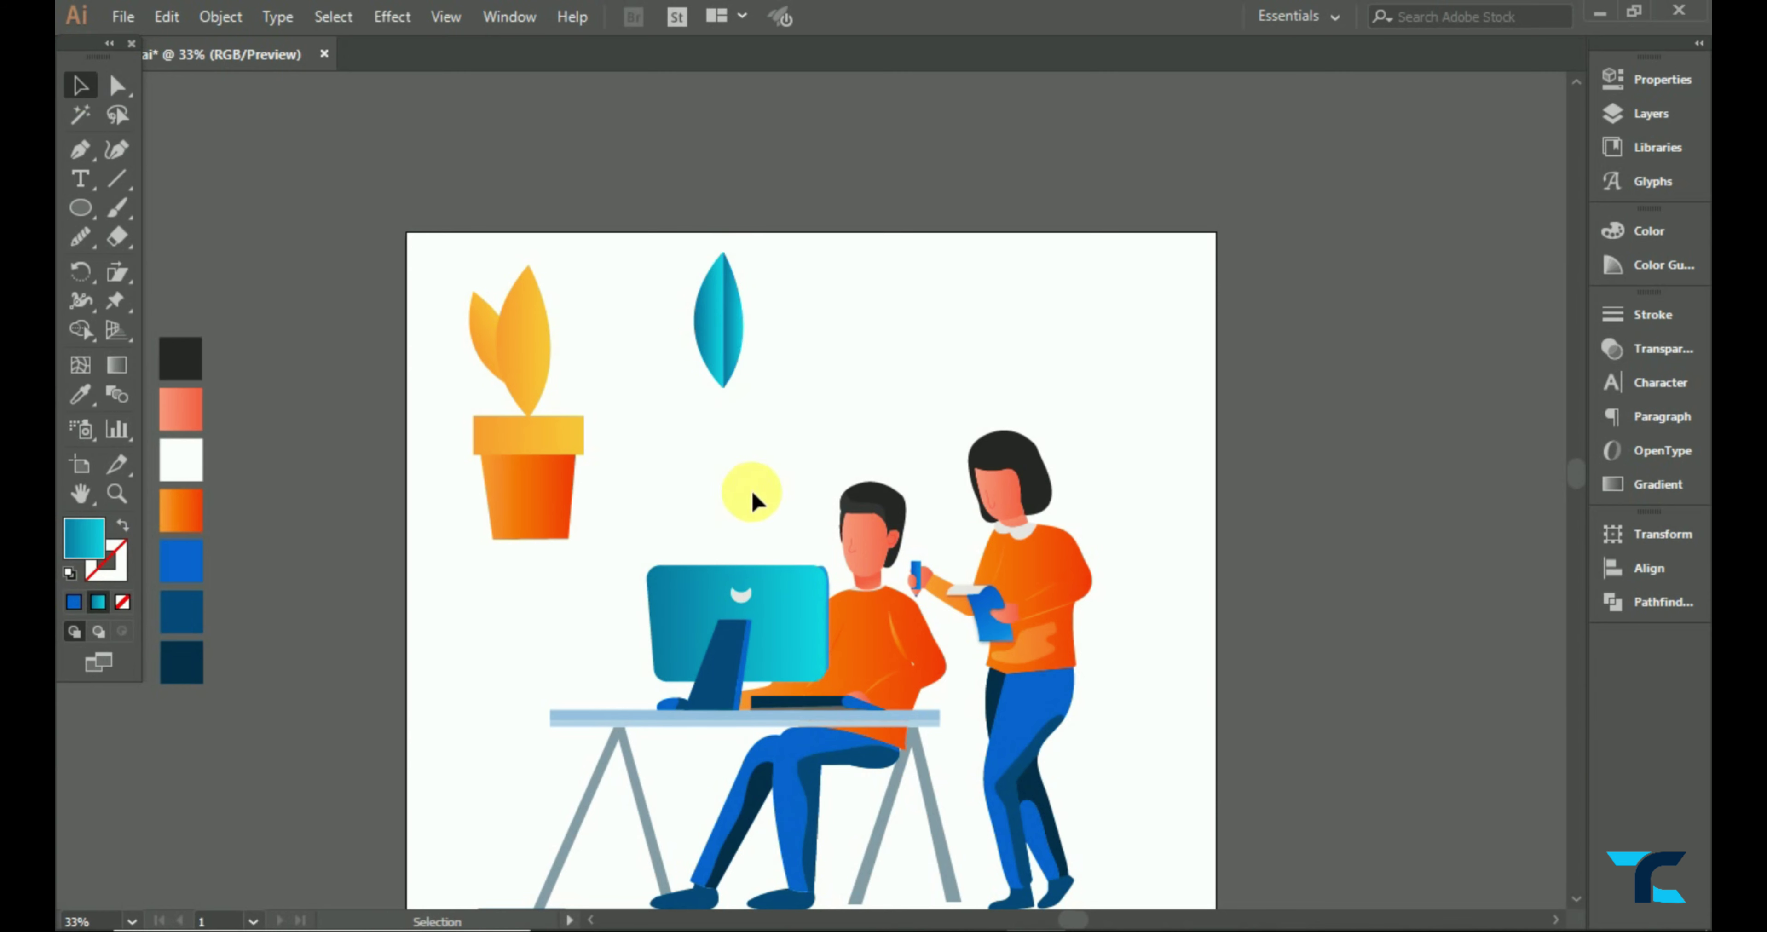
drag(781, 298, 772, 280)
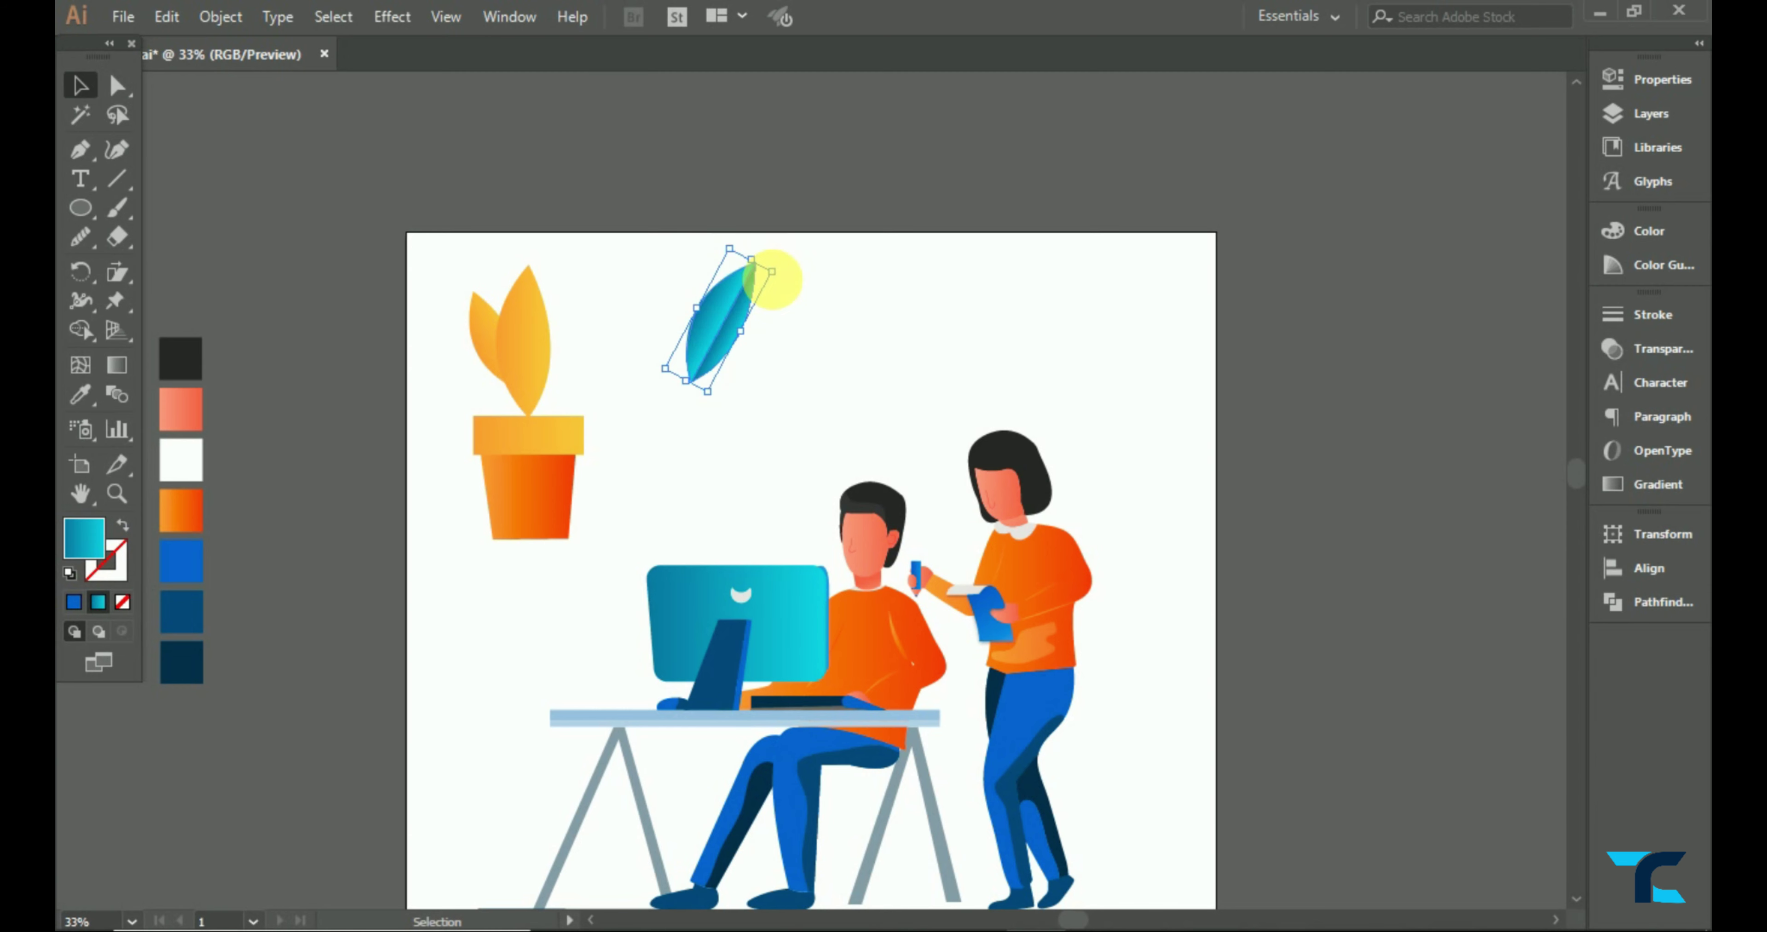
mouse_move(690, 325)
mouse_down()
mouse_move(573, 339)
mouse_move(569, 316)
mouse_up()
scroll(673, 360, up, 1)
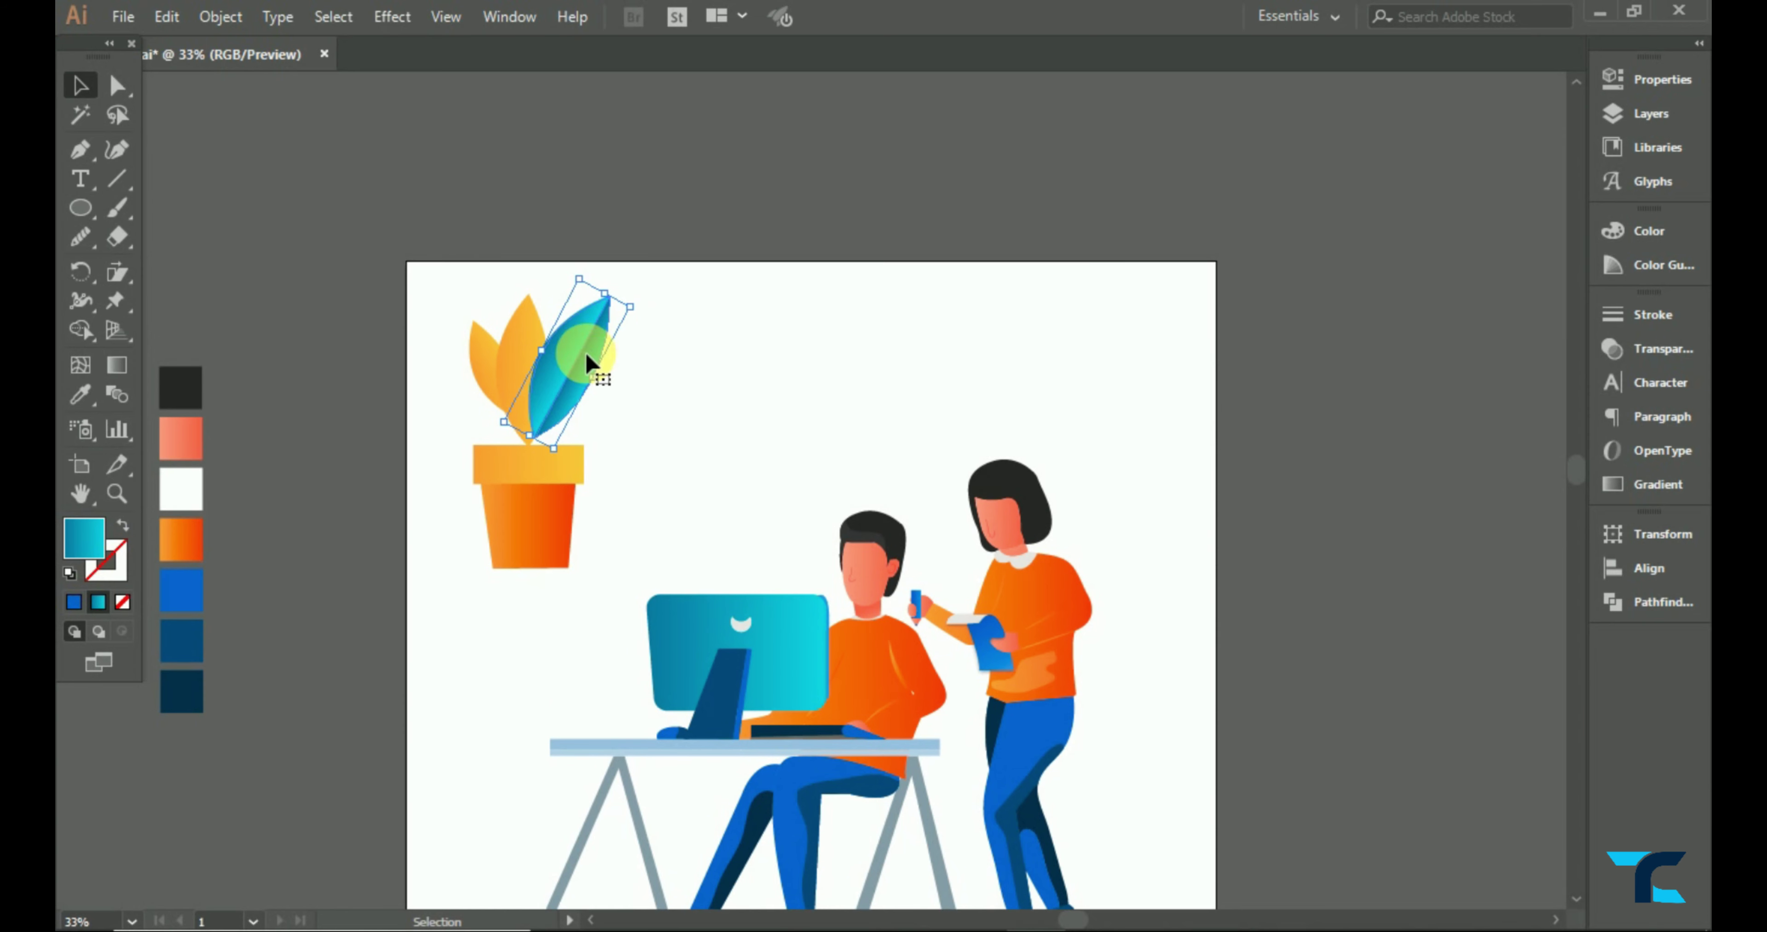
- Recolour the middle orange leaf bright blue and the left orange leaf dark navy
click(505, 344)
click(82, 395)
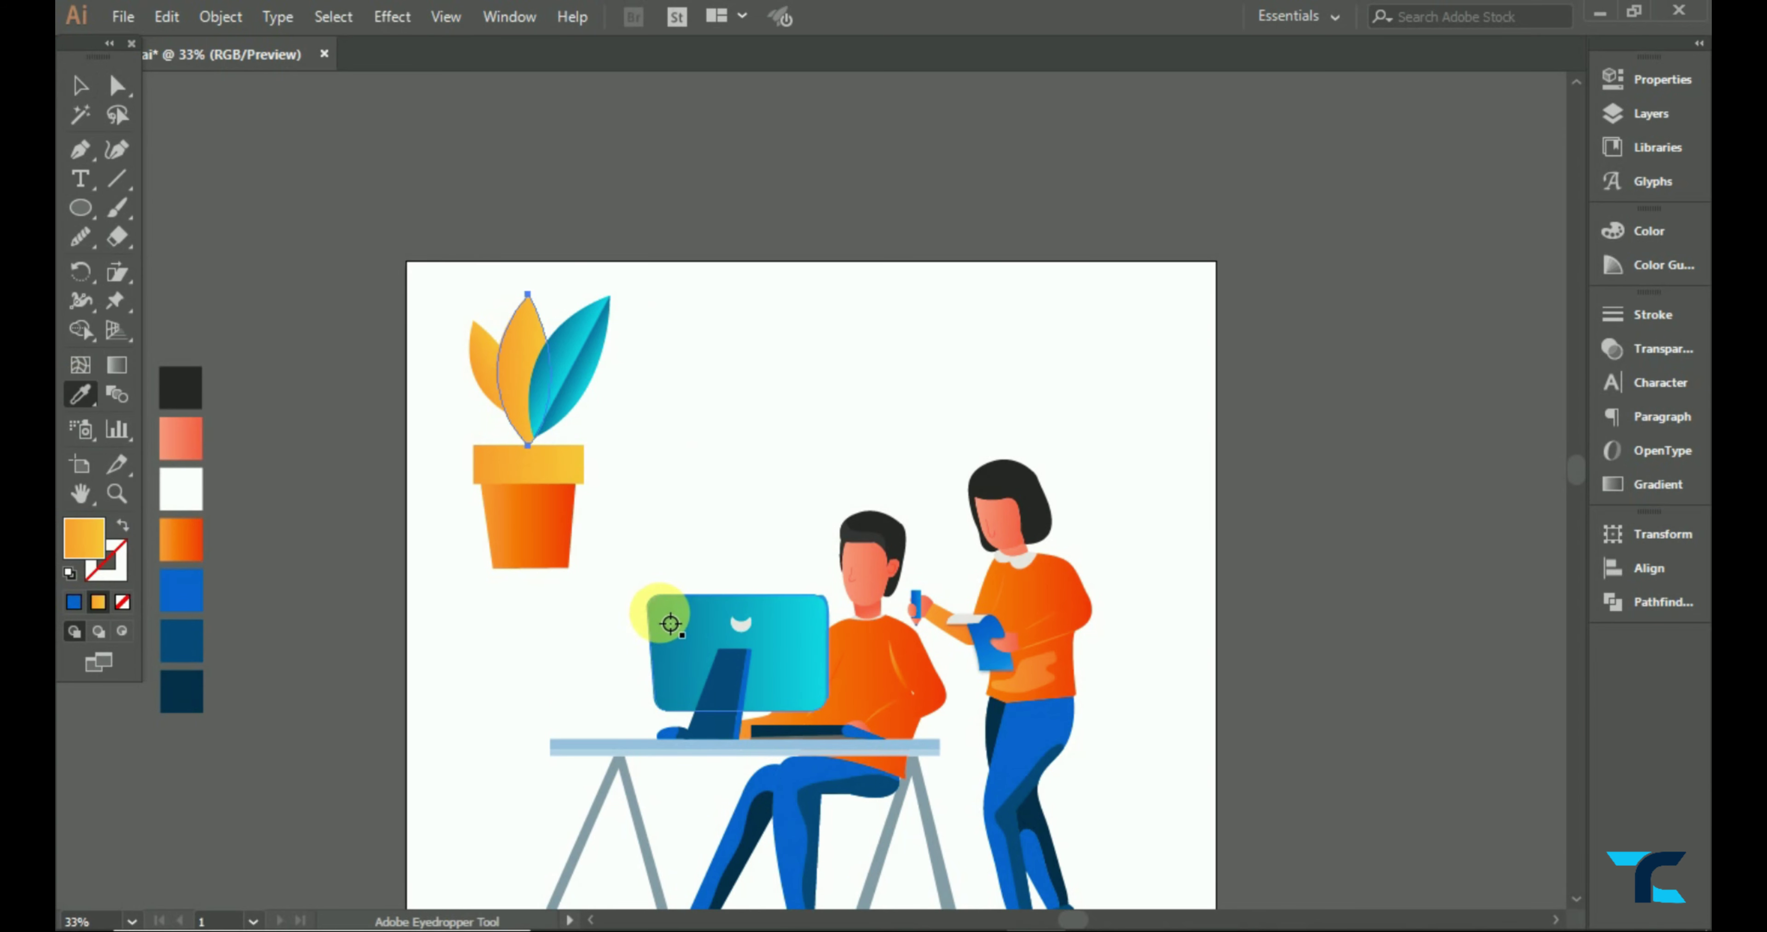
click(662, 620)
click(696, 689)
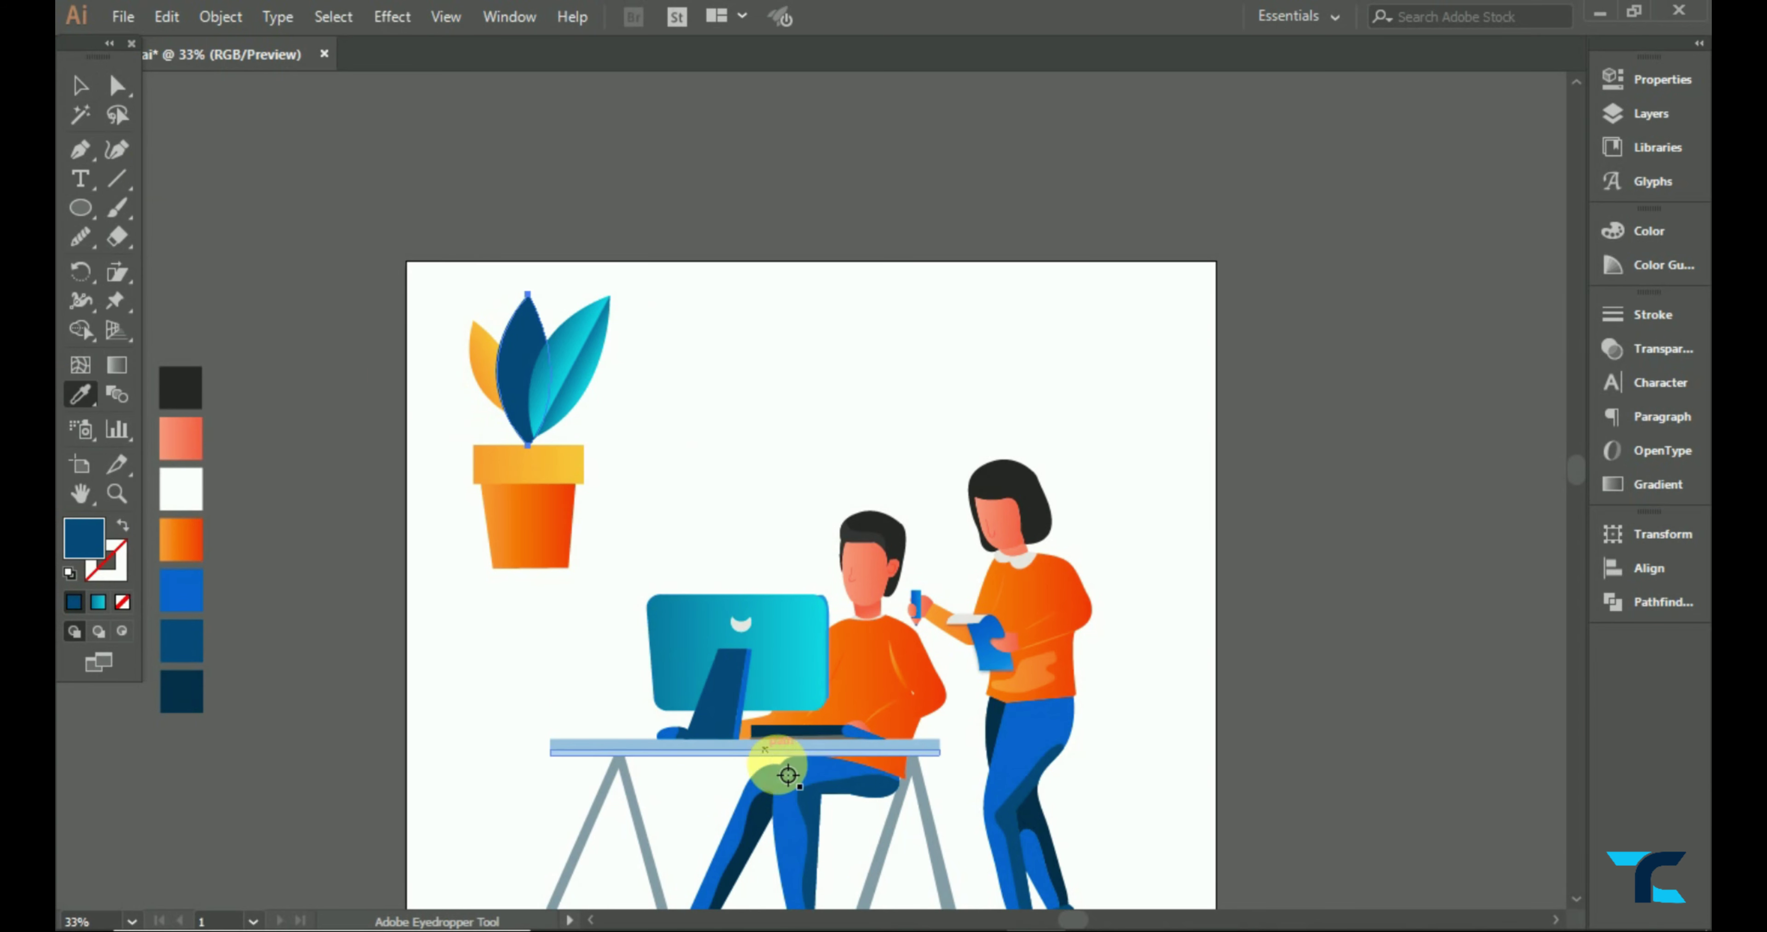
click(747, 705)
click(80, 86)
click(484, 364)
click(80, 395)
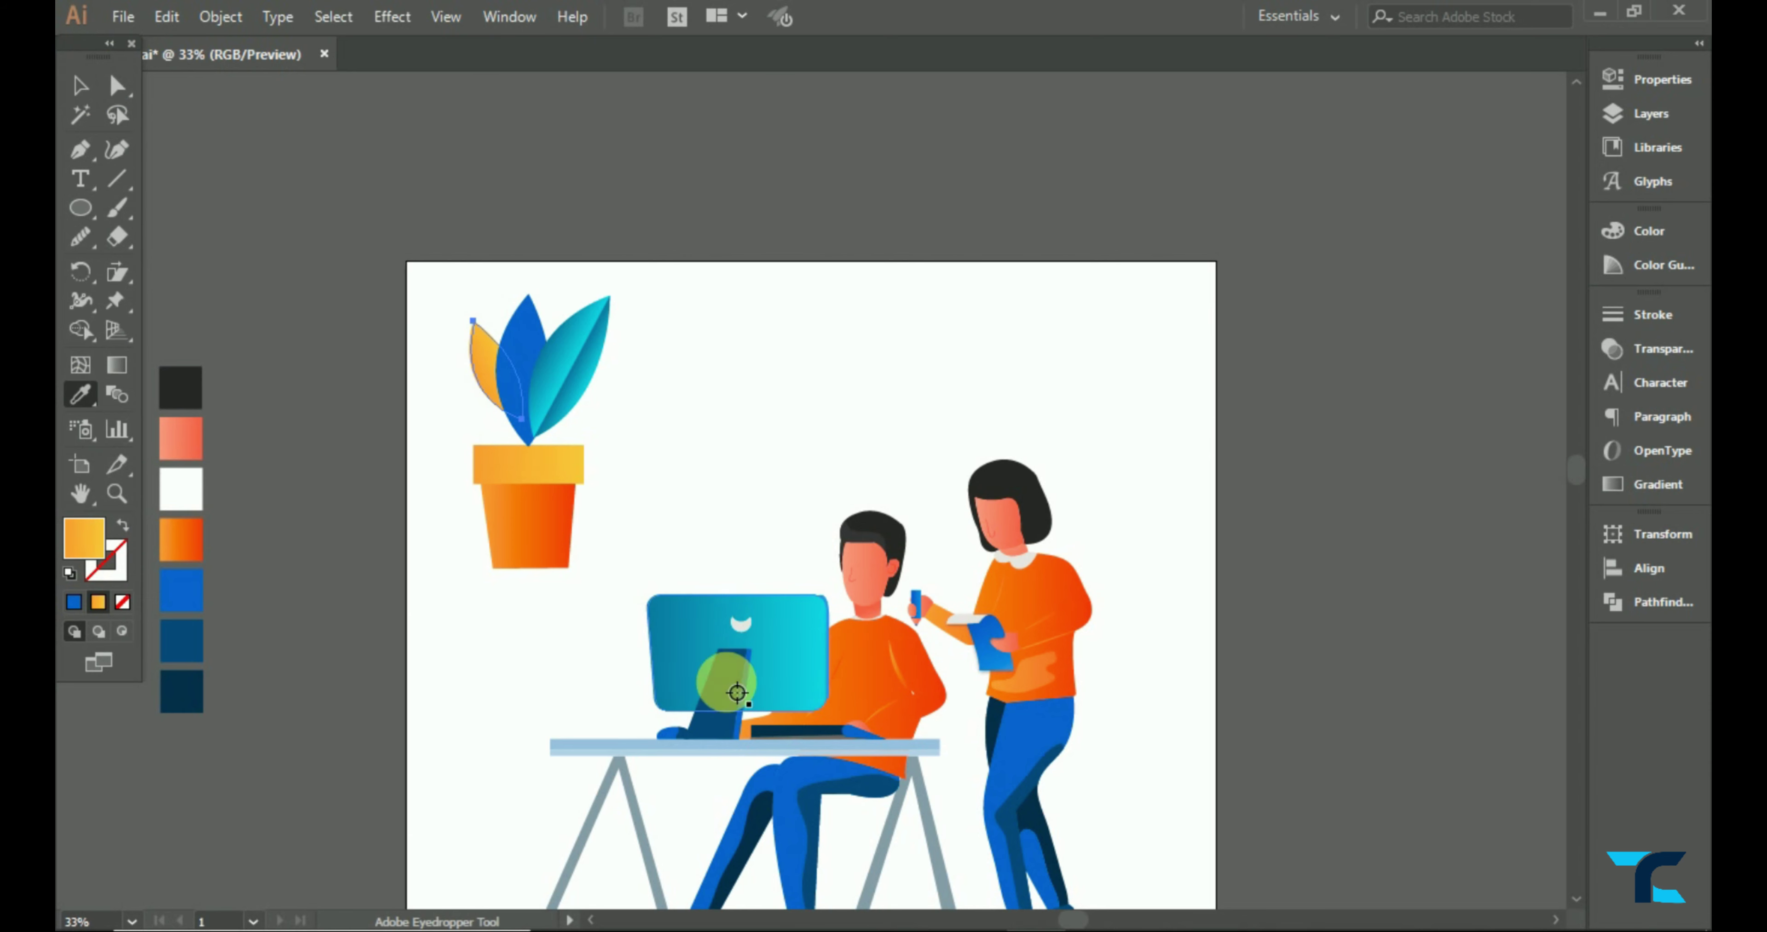
click(728, 683)
click(80, 86)
click(757, 408)
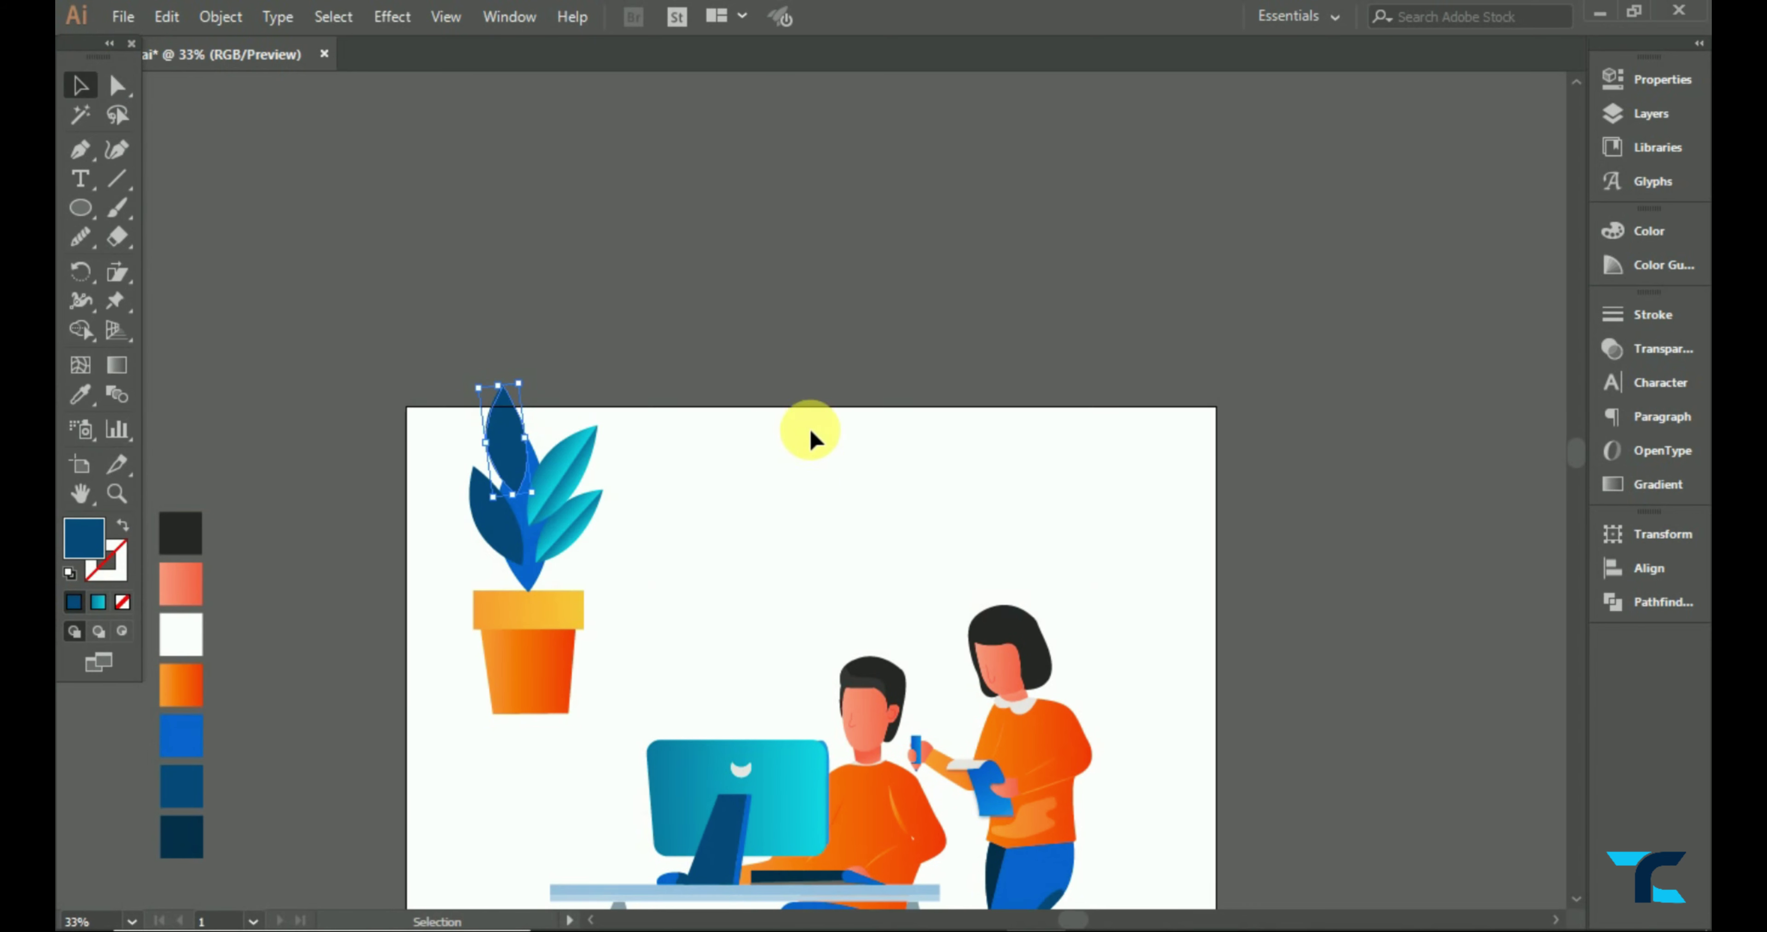
scroll(1174, 526, down, 2)
scroll(1174, 526, down, 3)
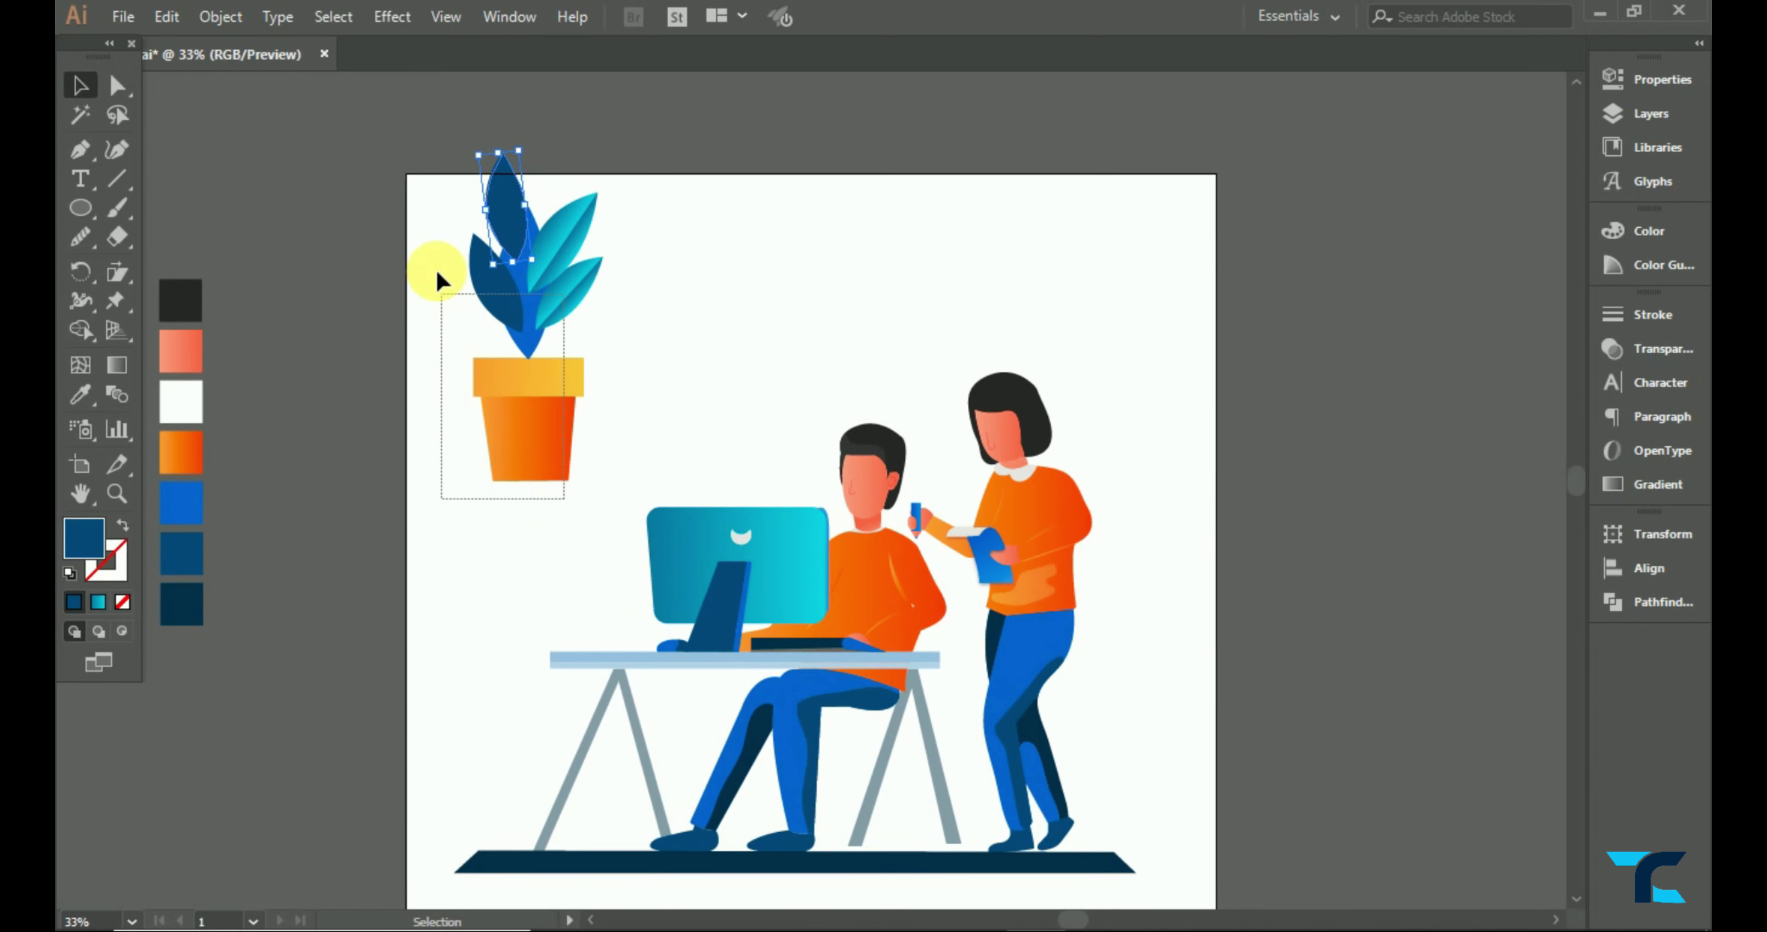
- Scale the plant and pot down and place them beside the desk's left leg
click(489, 198)
mouse_move(602, 479)
mouse_down()
mouse_move(579, 421)
mouse_move(549, 805)
mouse_up()
click(552, 394)
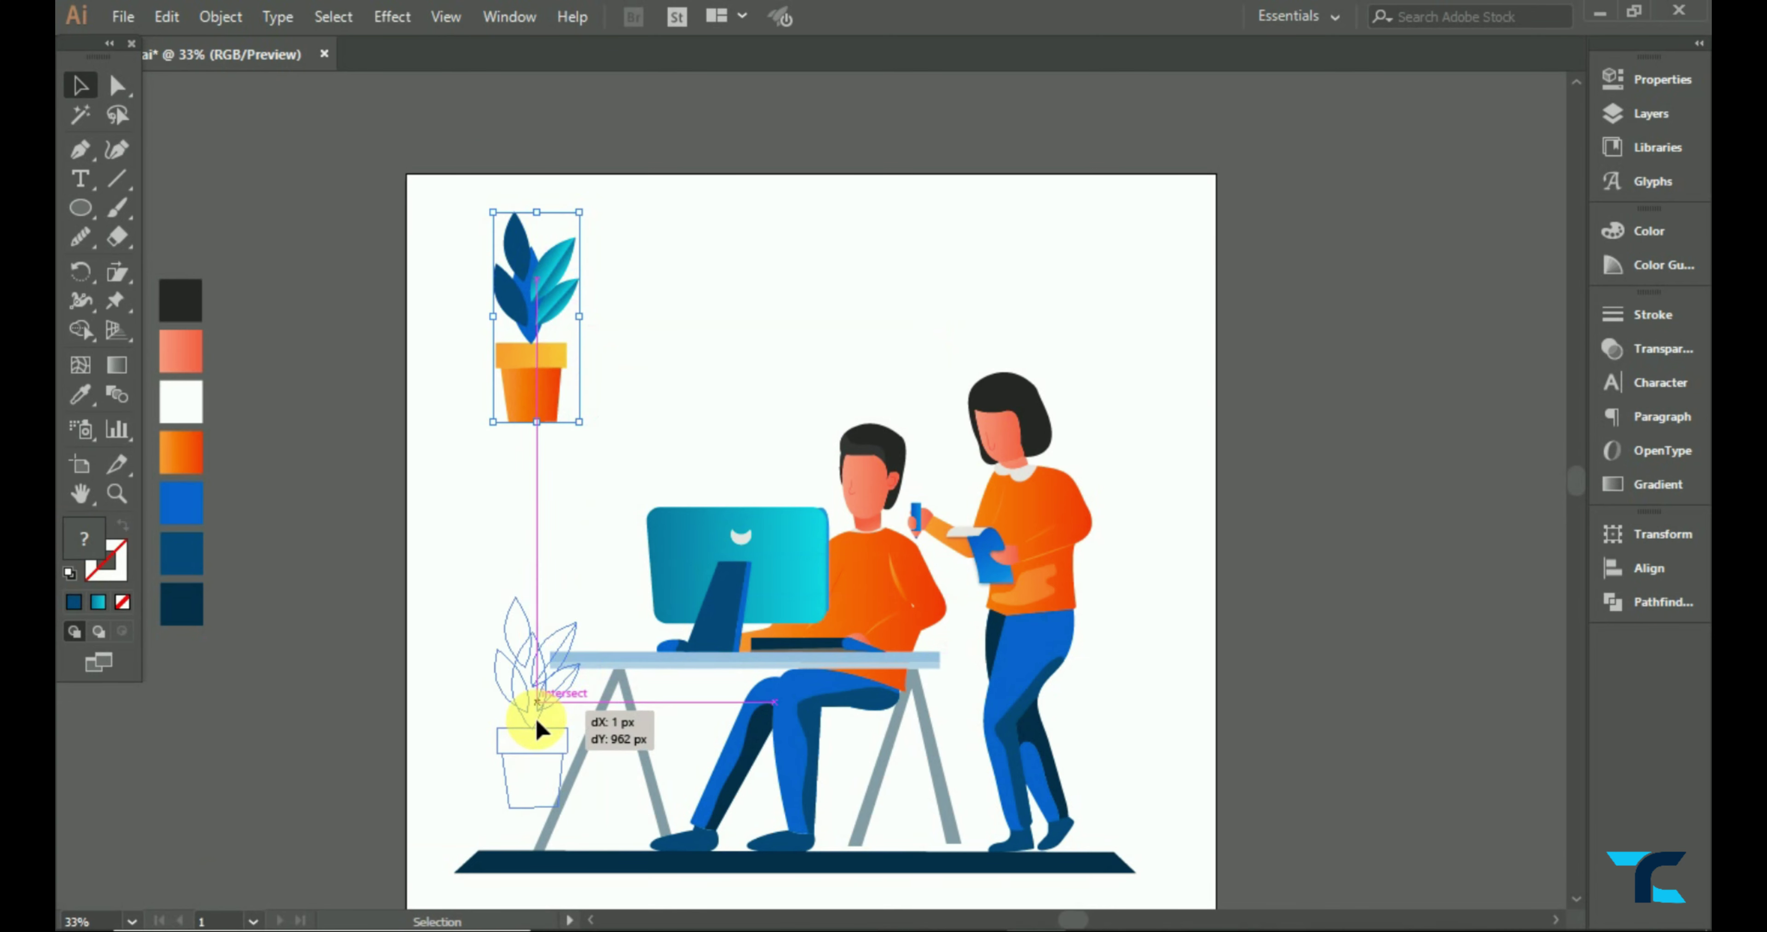
click(559, 488)
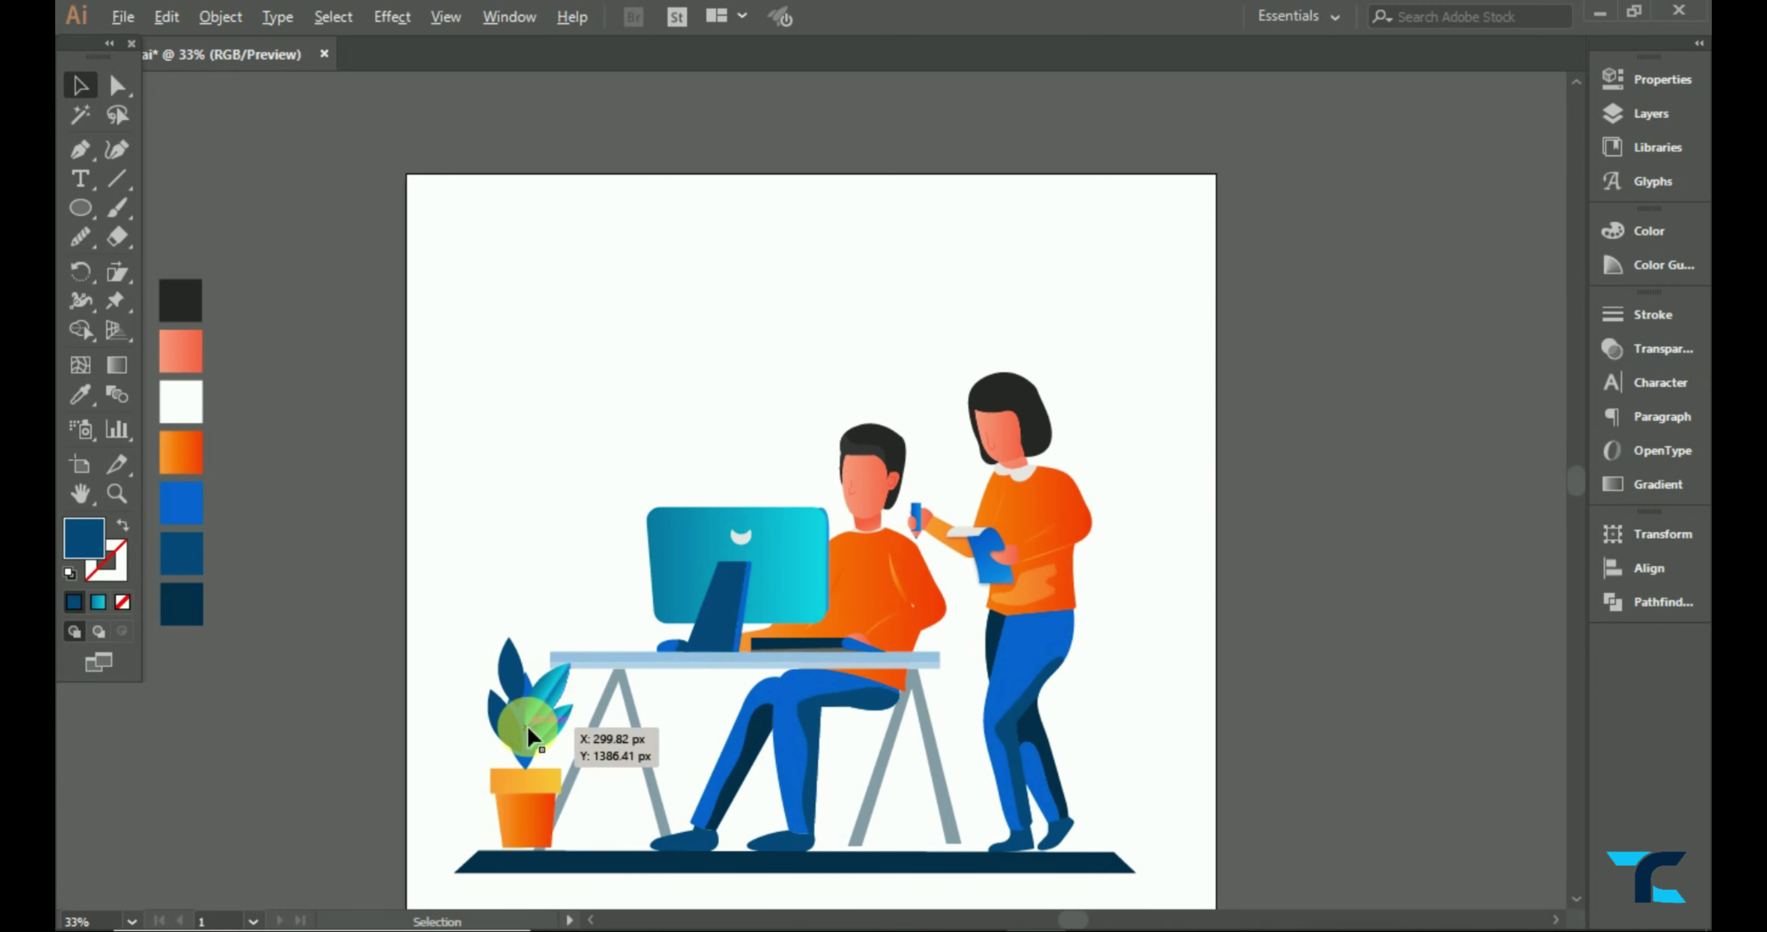
- Nudge the teal leaf up and left and rotate it to stand more upright
scroll(528, 727, up, 2)
click(557, 636)
drag(583, 641, 569, 627)
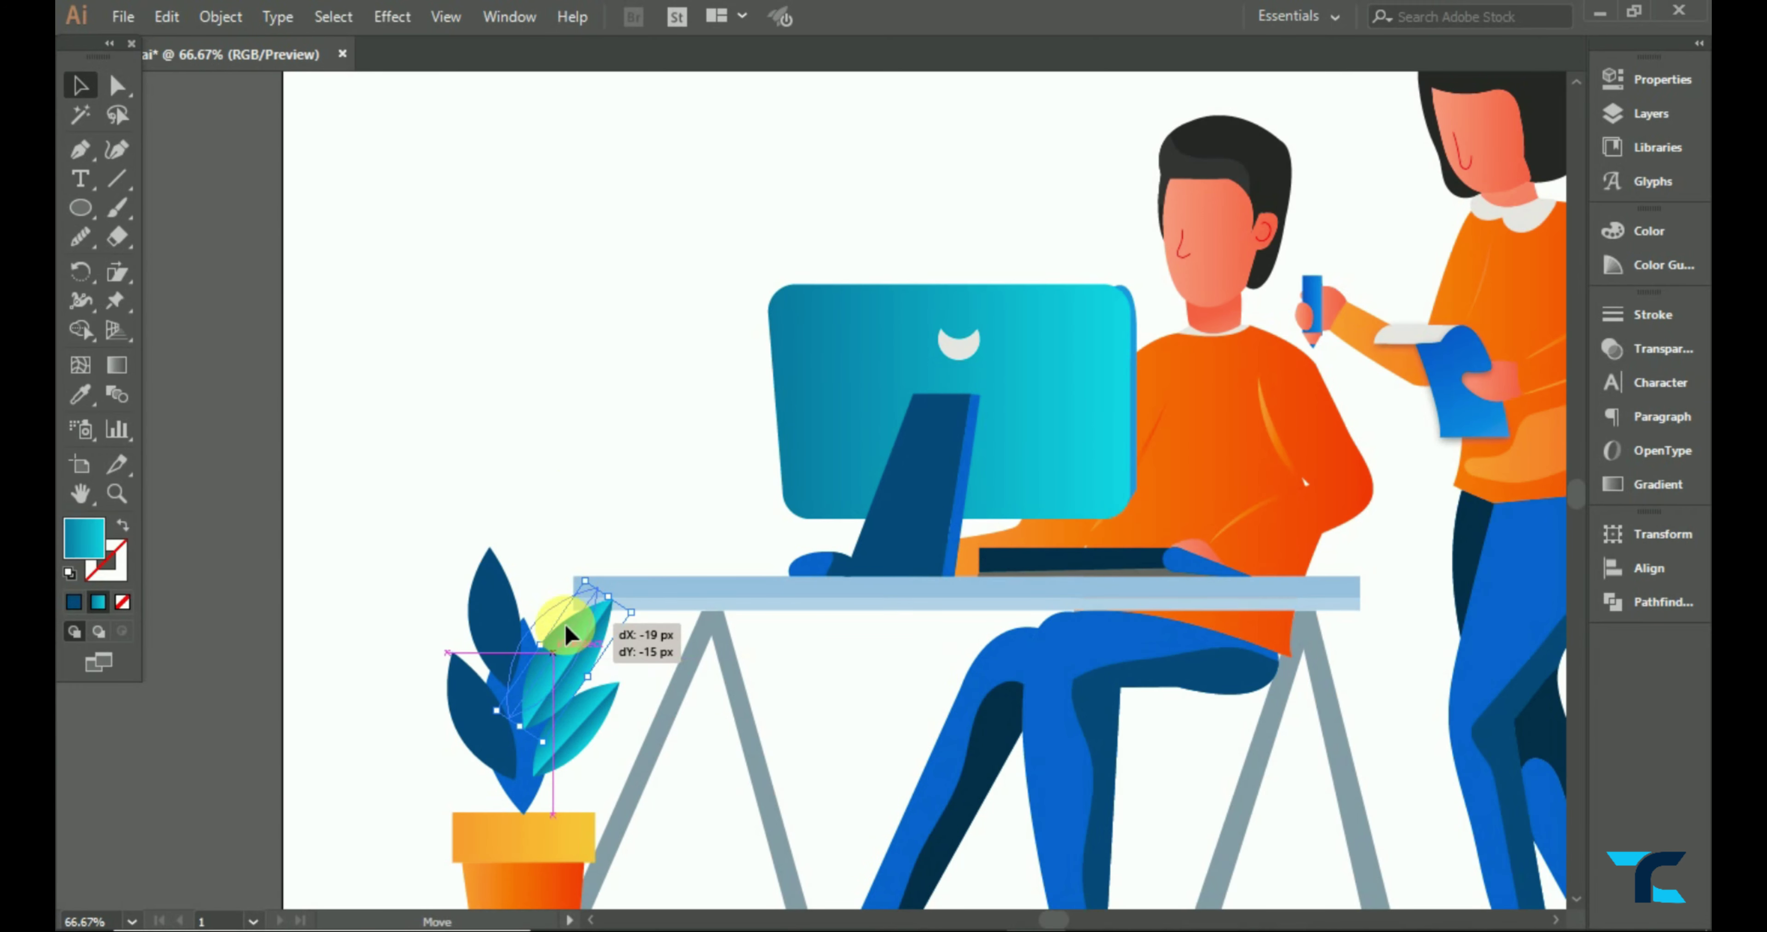
click(604, 590)
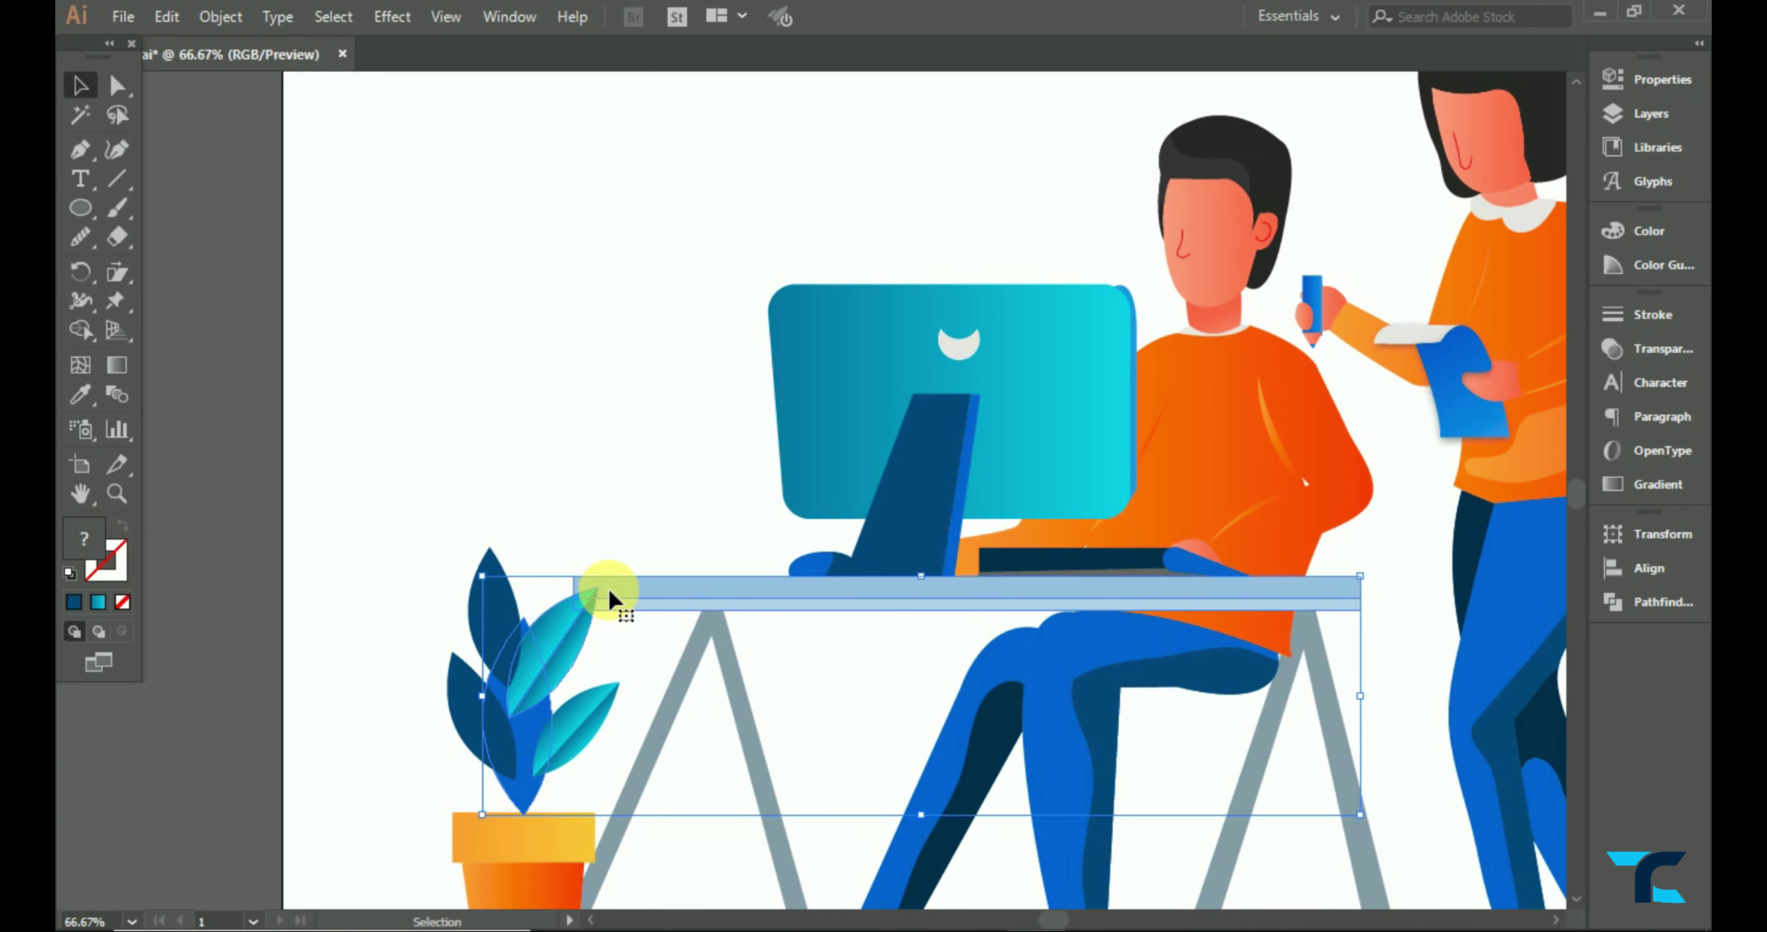
click(586, 662)
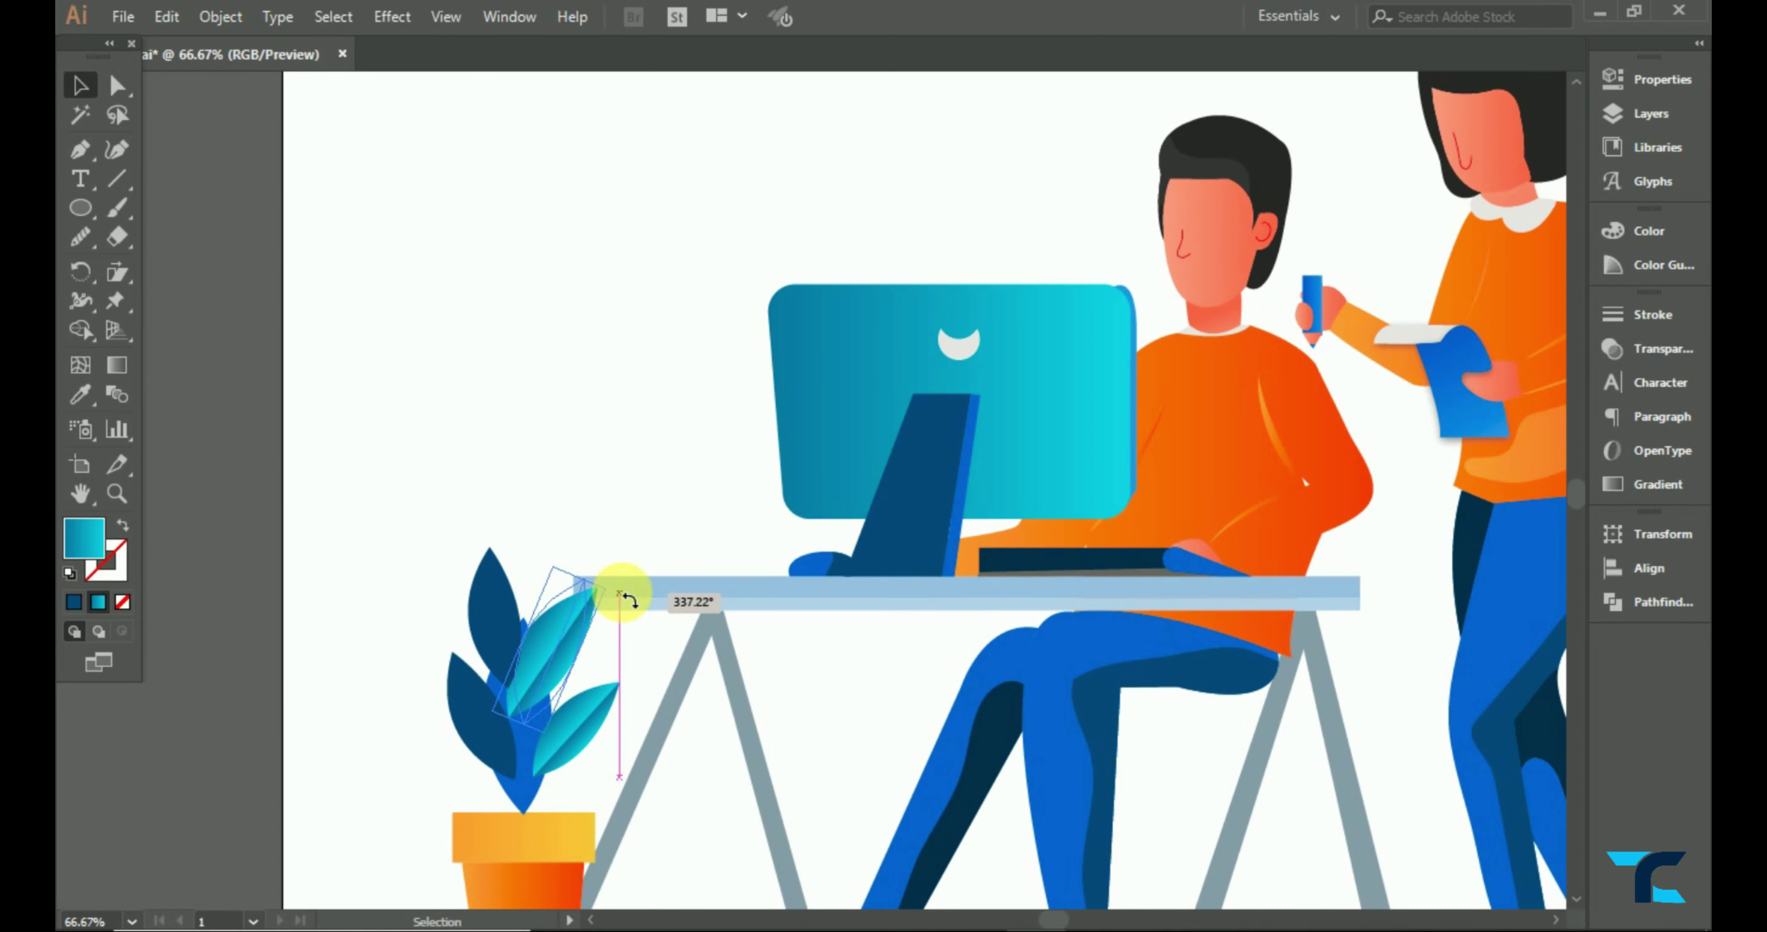
drag(623, 591, 563, 630)
click(571, 481)
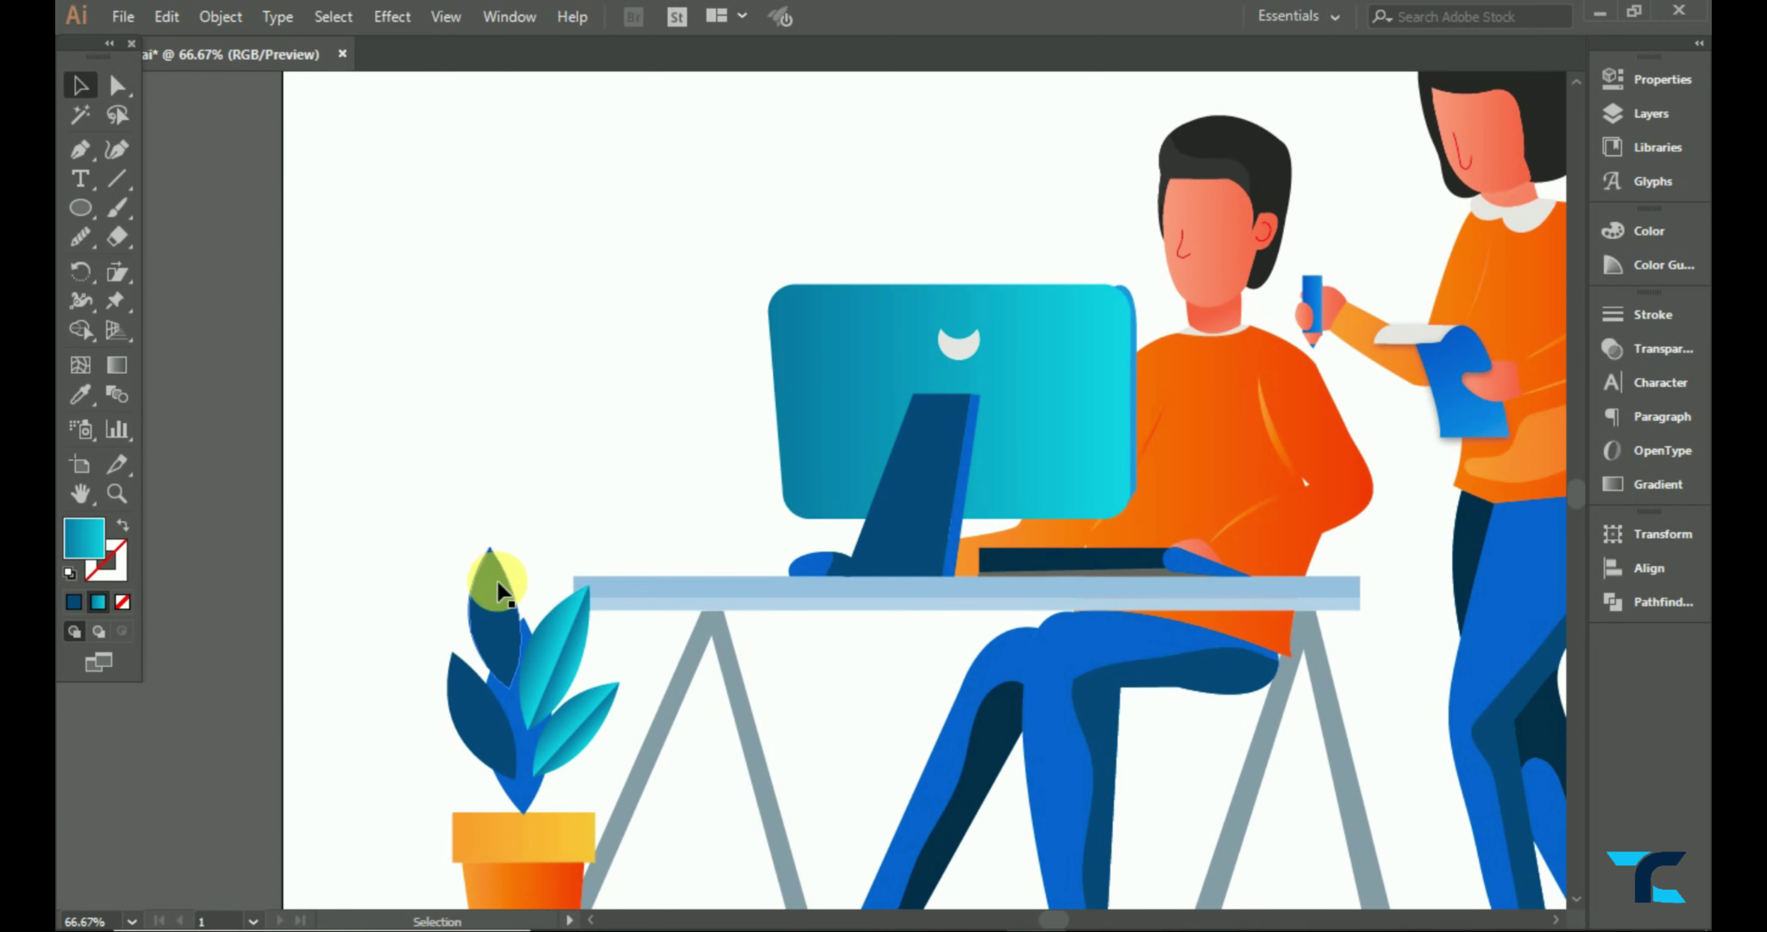
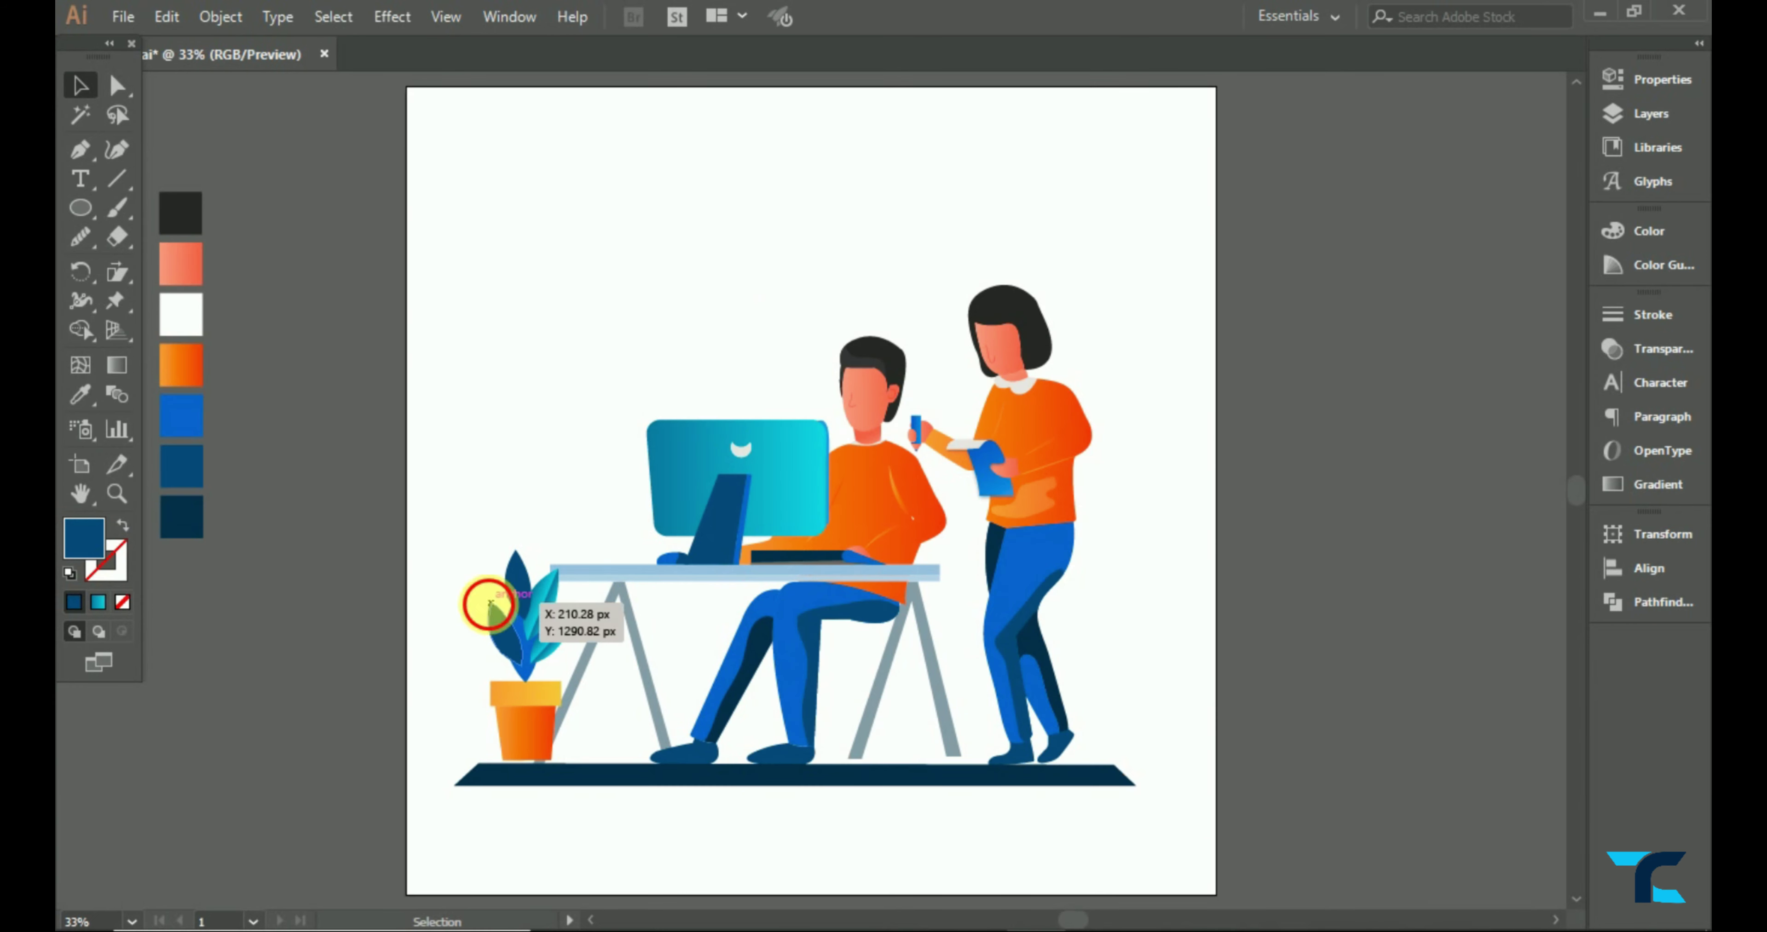
- Enlarge the potted plant beside the desk
click(521, 603)
mouse_move(578, 539)
mouse_down()
mouse_move(597, 541)
mouse_move(585, 495)
mouse_up()
drag(518, 724, 524, 717)
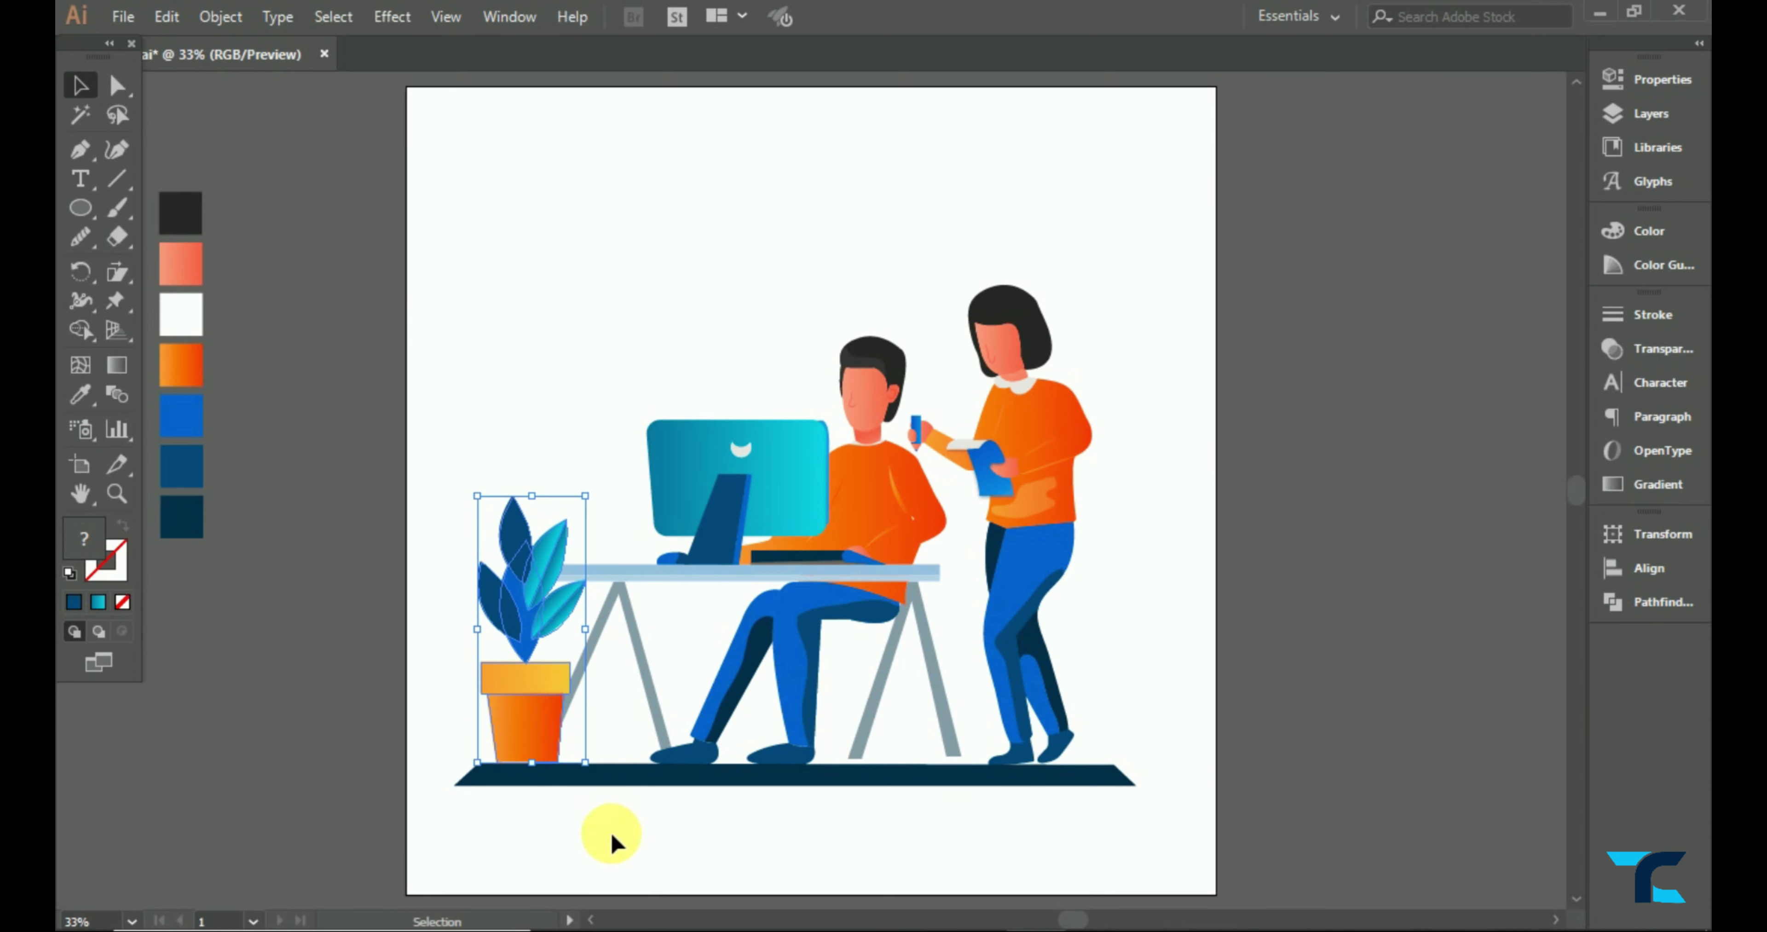
- Send one plant leaf backward behind the other leaves
click(549, 555)
right_click(574, 550)
mouse_move(623, 421)
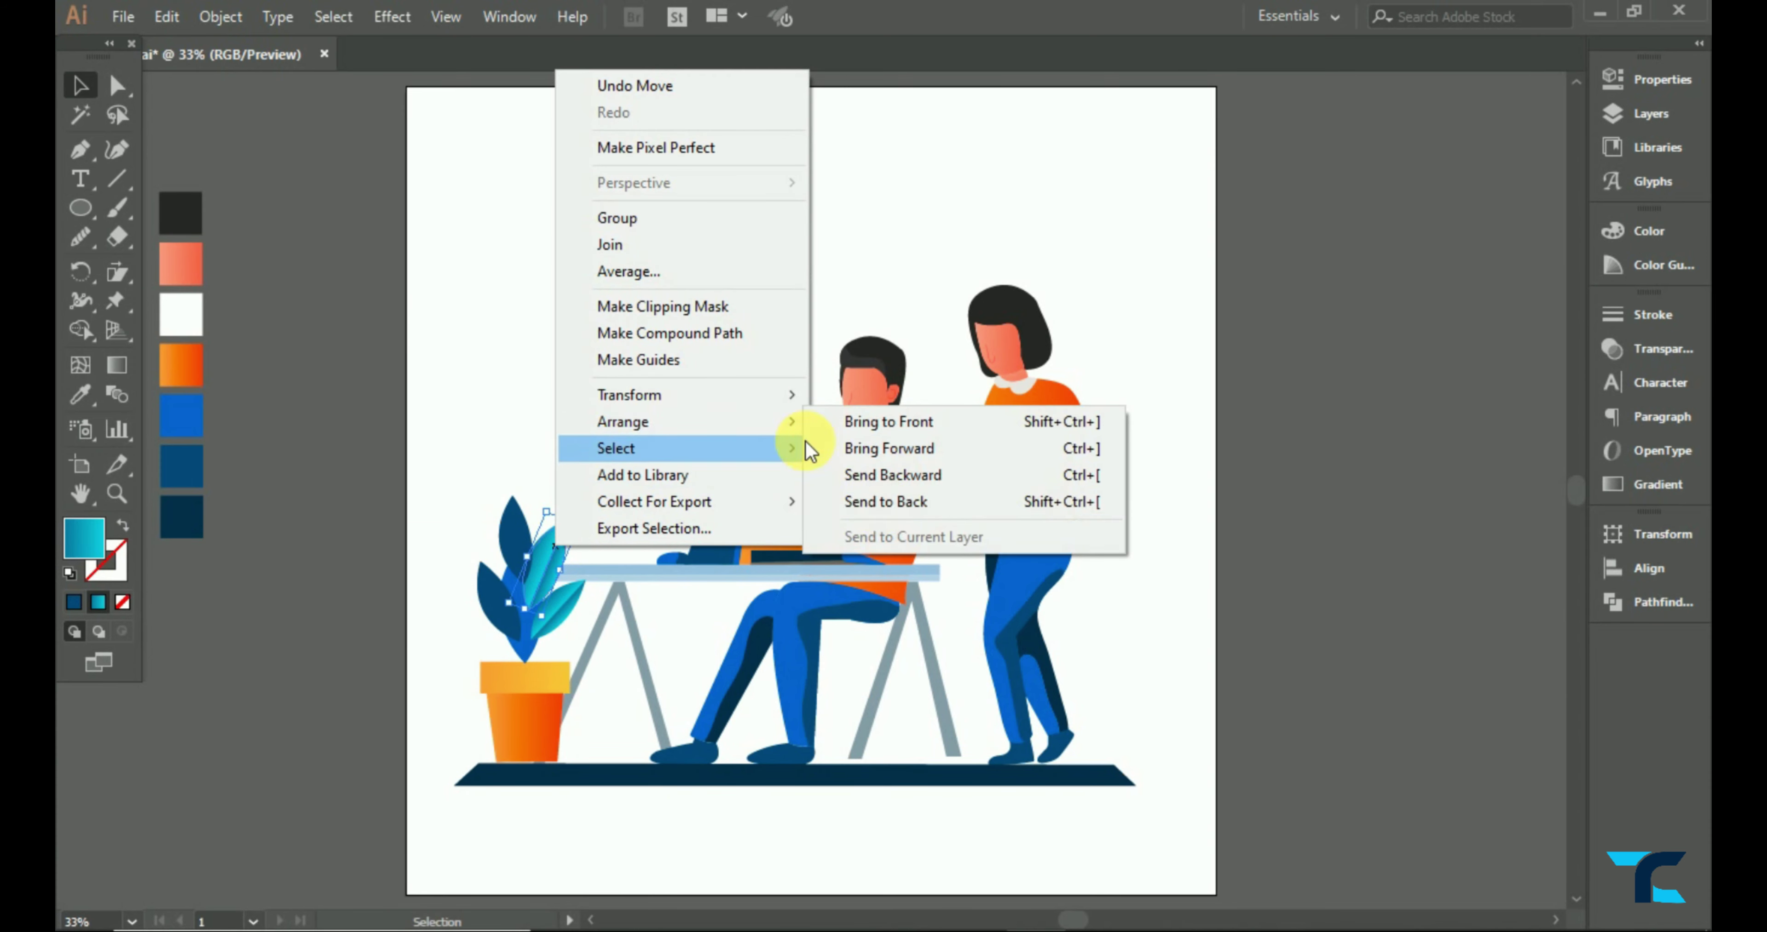
click(885, 502)
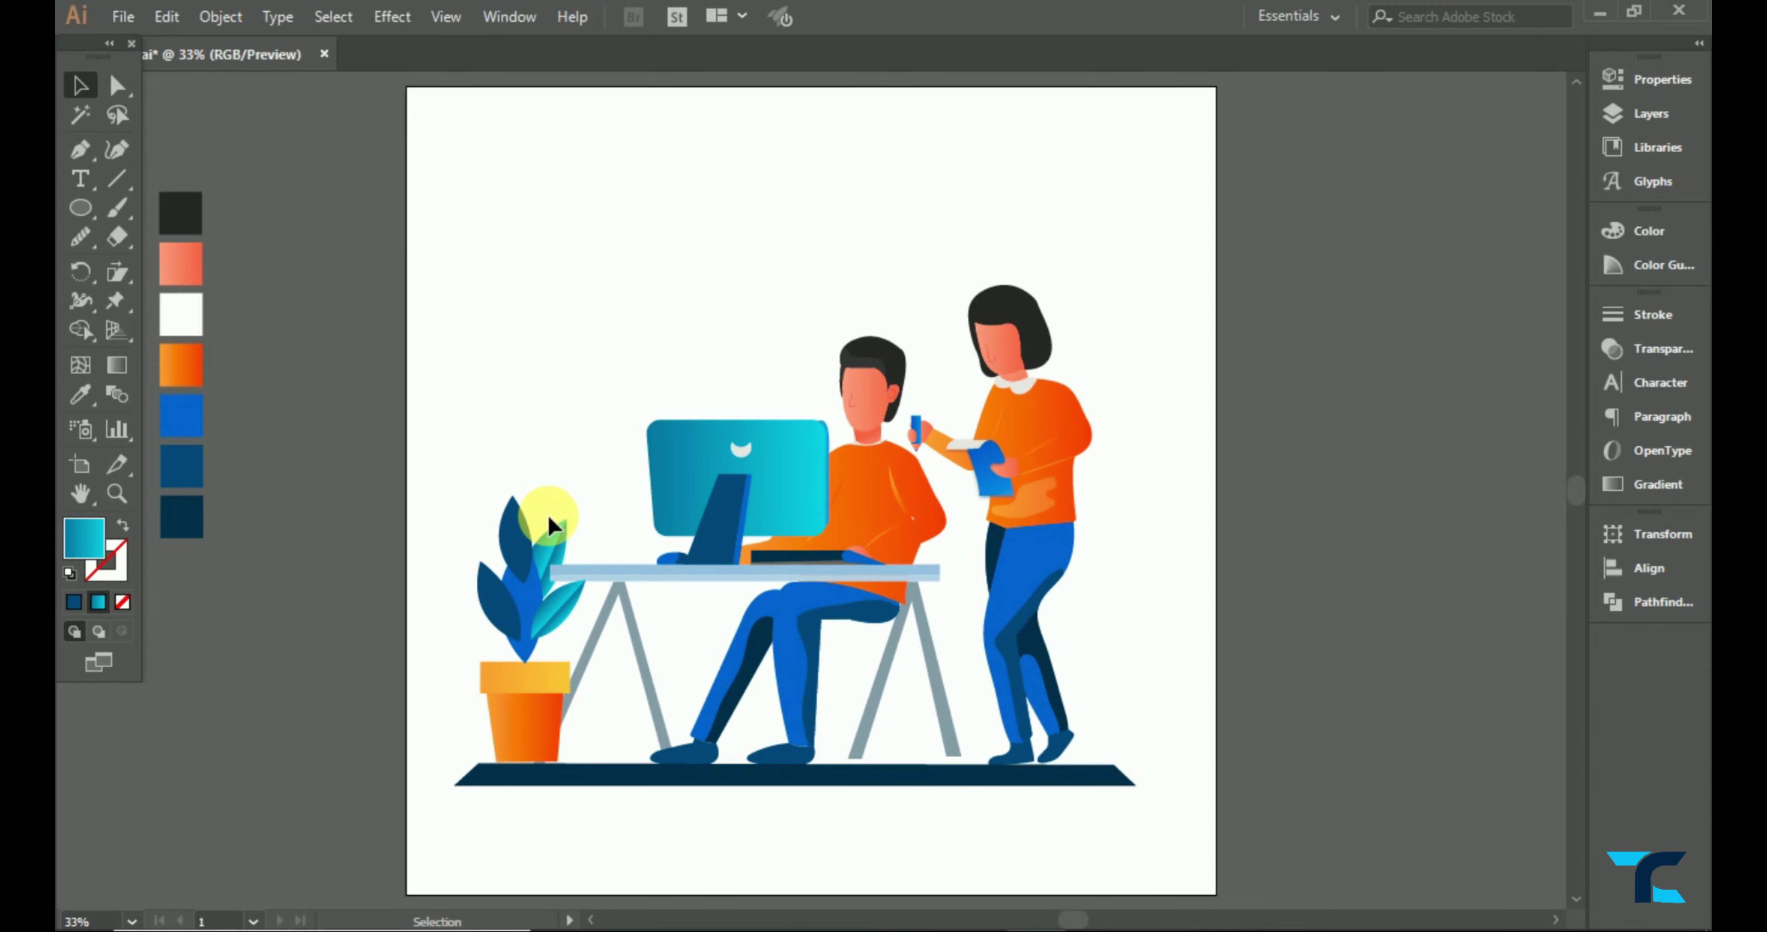
key(ctrl+plus)
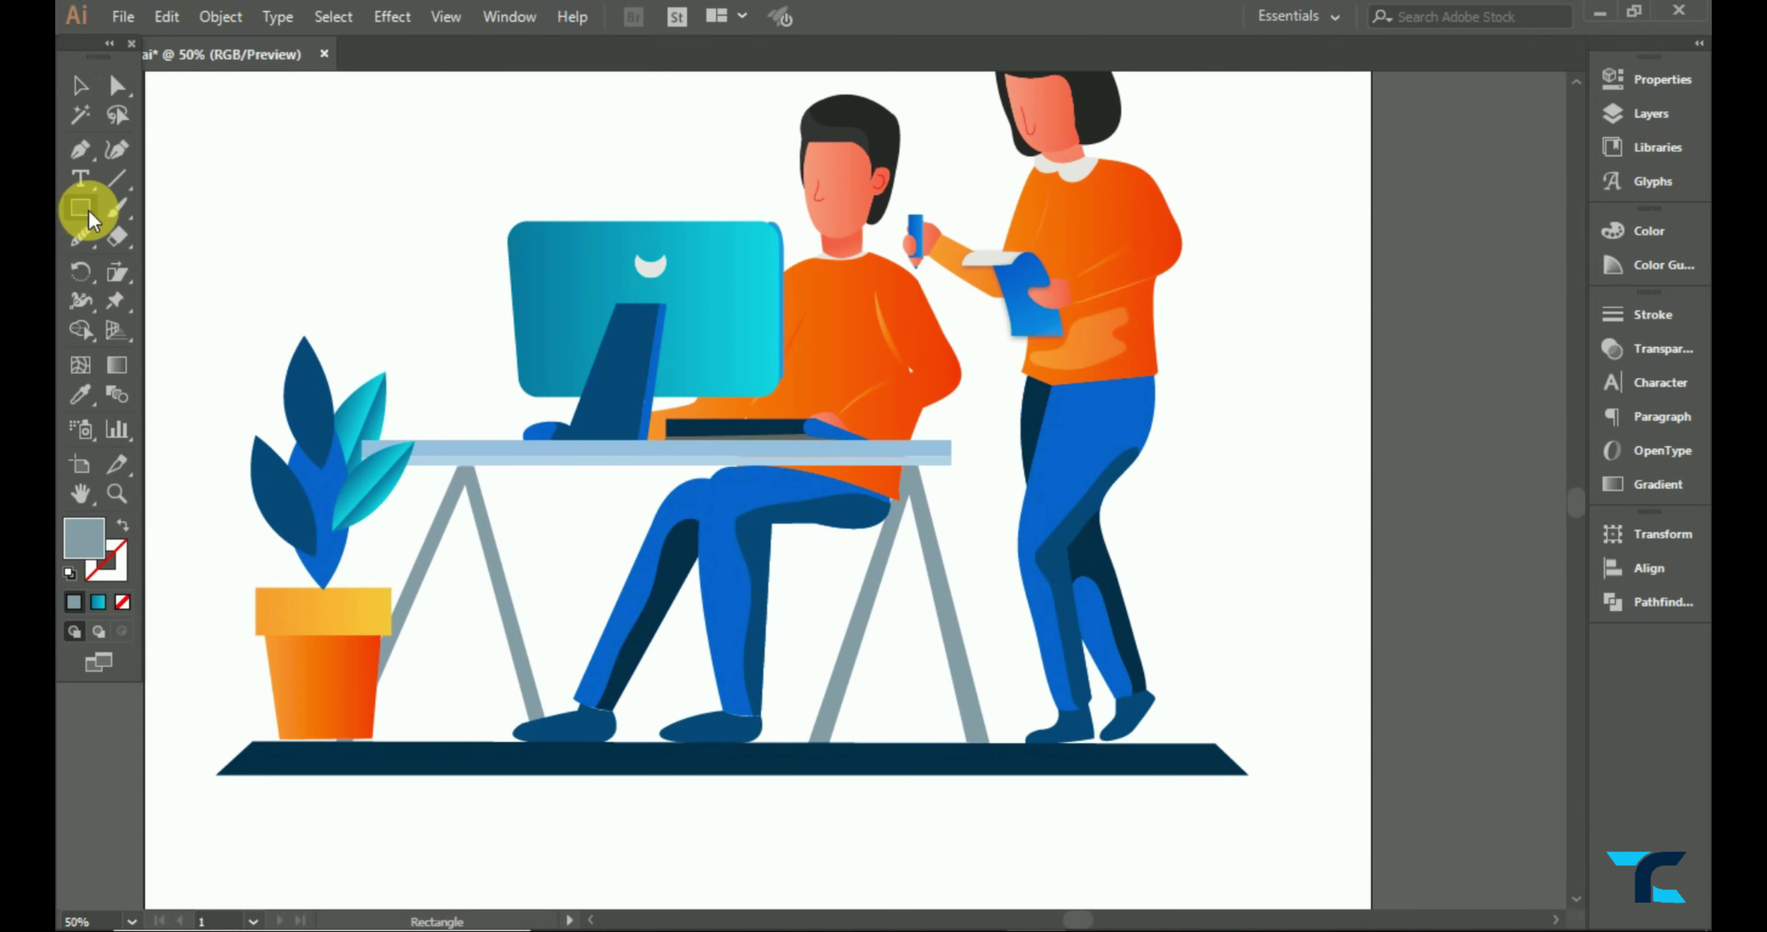
- Draw a tall grey rectangle under the man's seat as the chair post
mouse_move(801, 557)
mouse_down()
mouse_move(854, 602)
mouse_move(839, 737)
mouse_up()
click(80, 86)
click(197, 165)
click(80, 207)
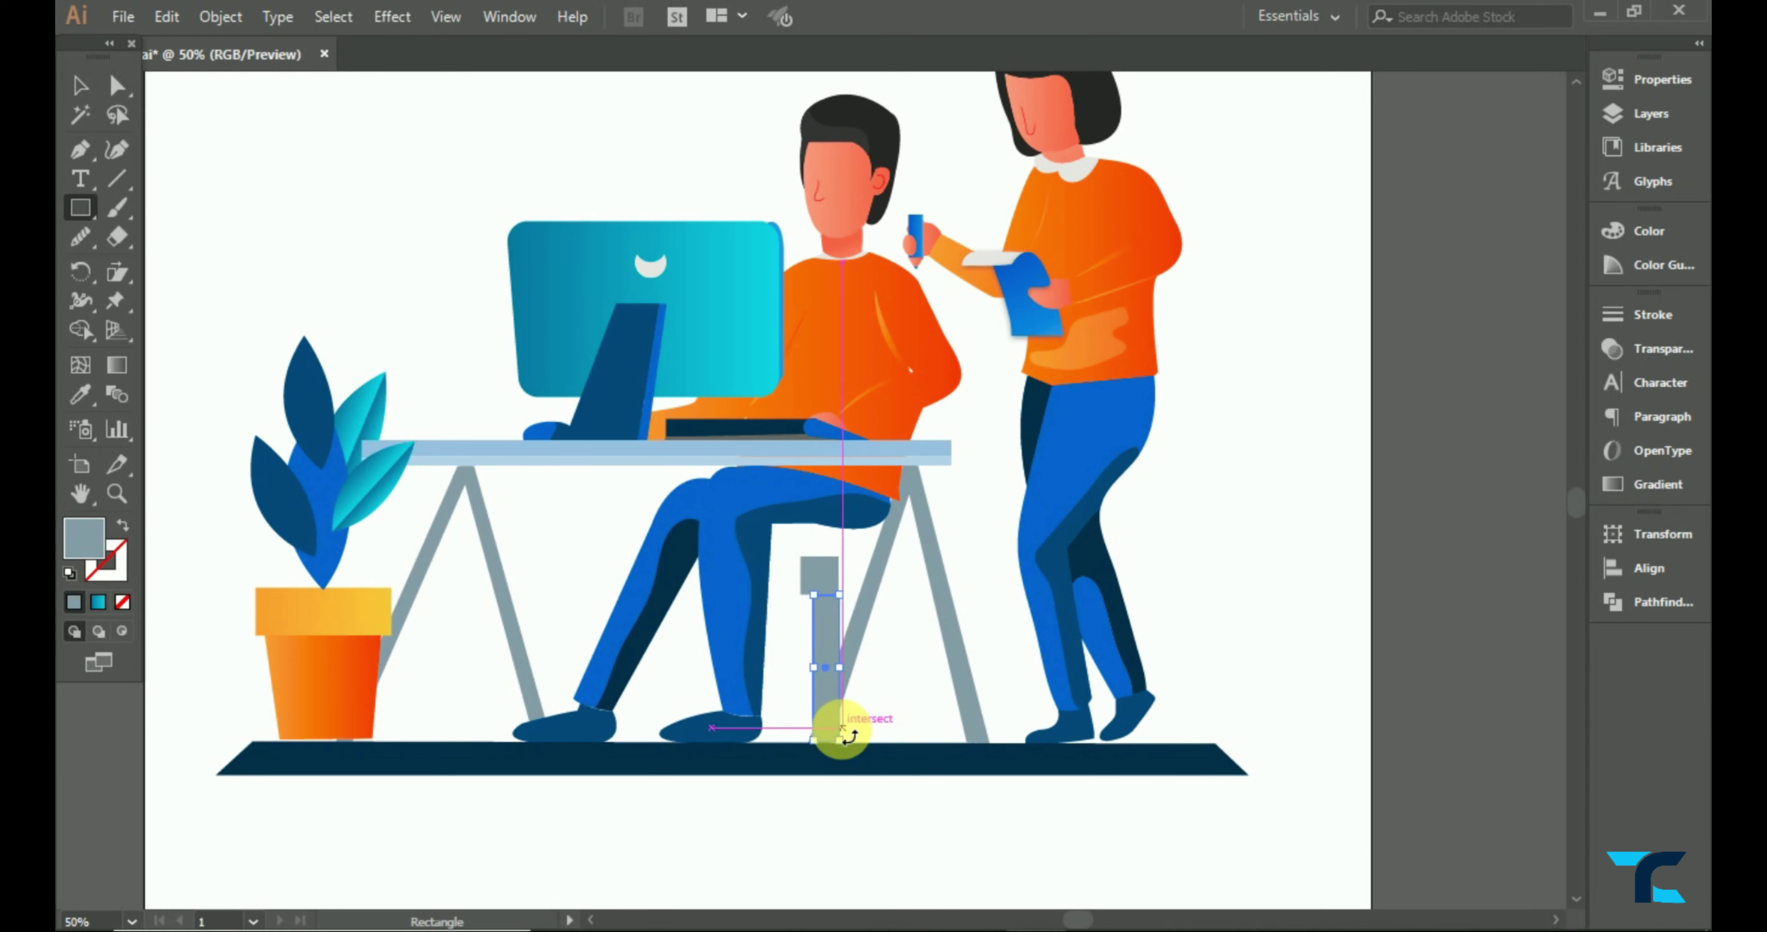
click(80, 86)
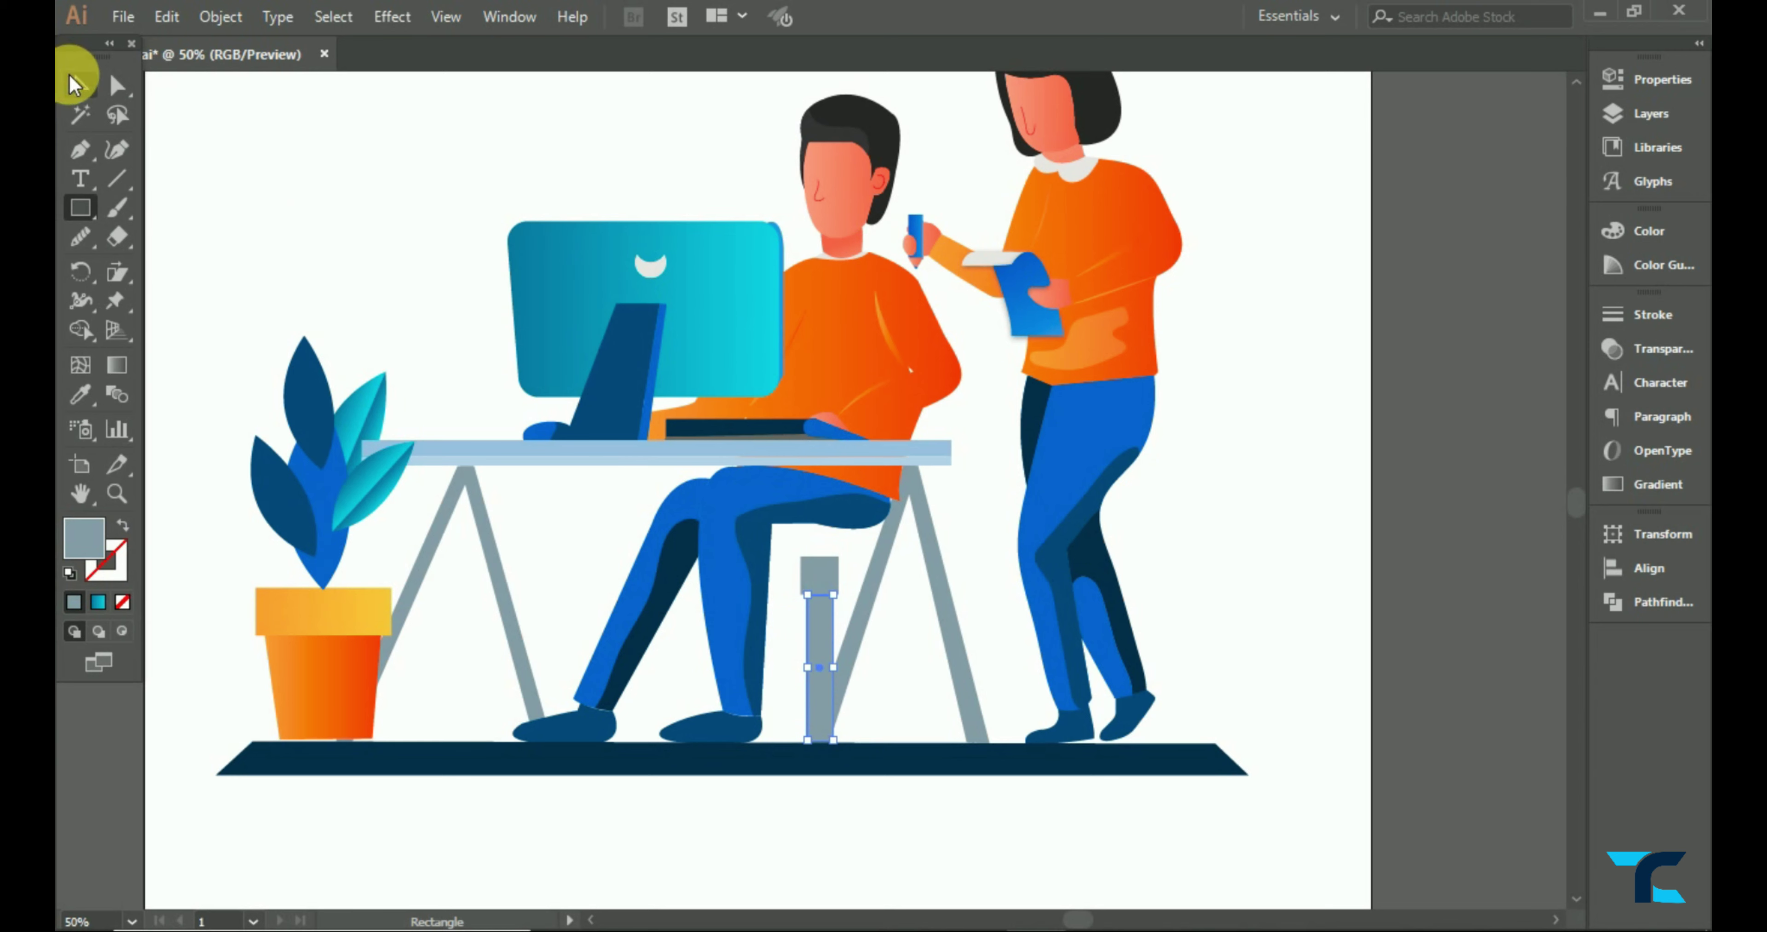
click(323, 189)
- Pen-draw the curved chair back and seat outline behind the seated man
scroll(761, 430, up, 1)
click(80, 149)
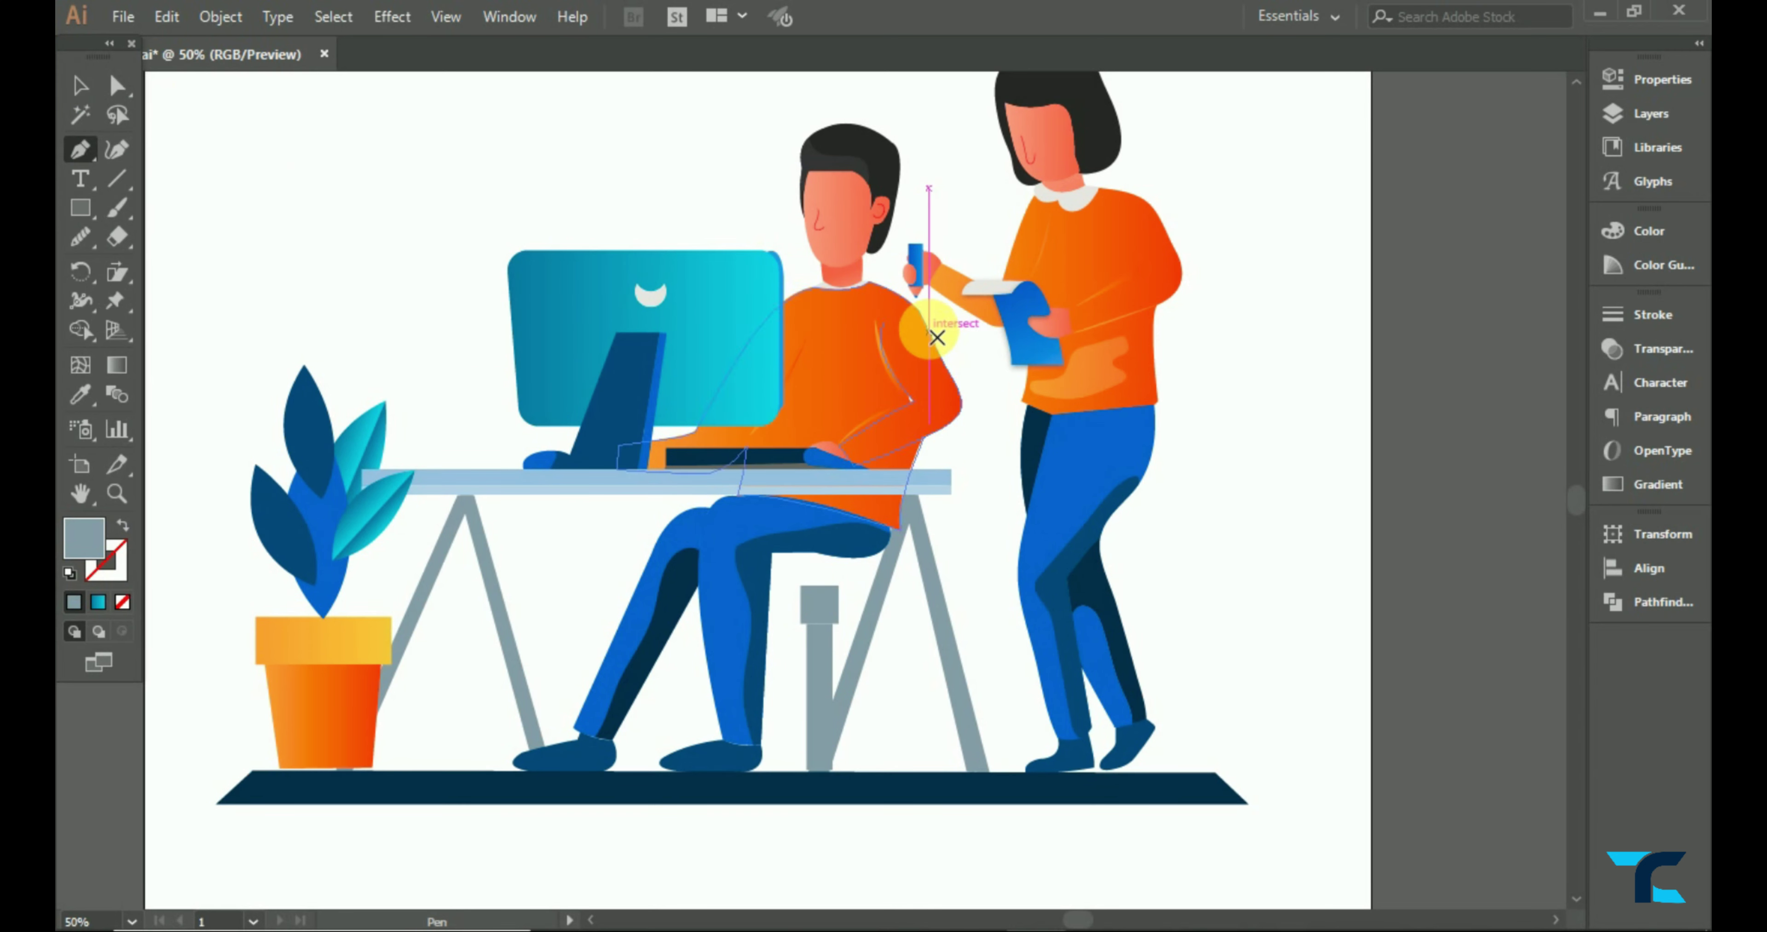
click(929, 333)
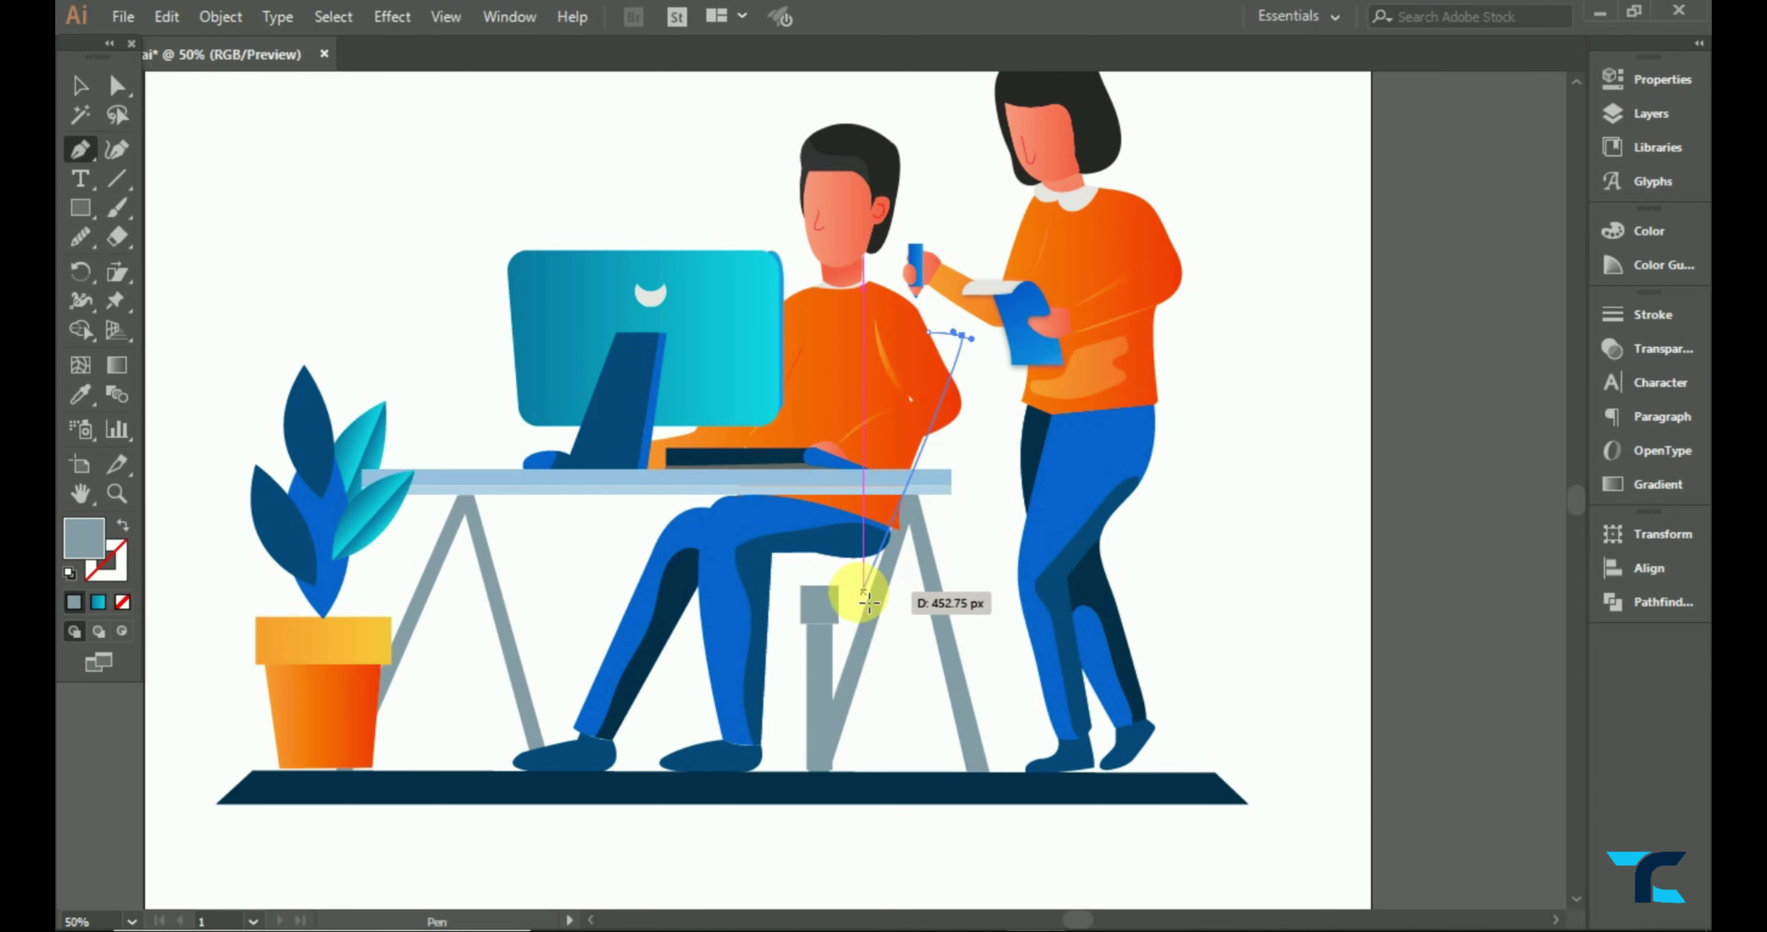
drag(863, 578, 734, 641)
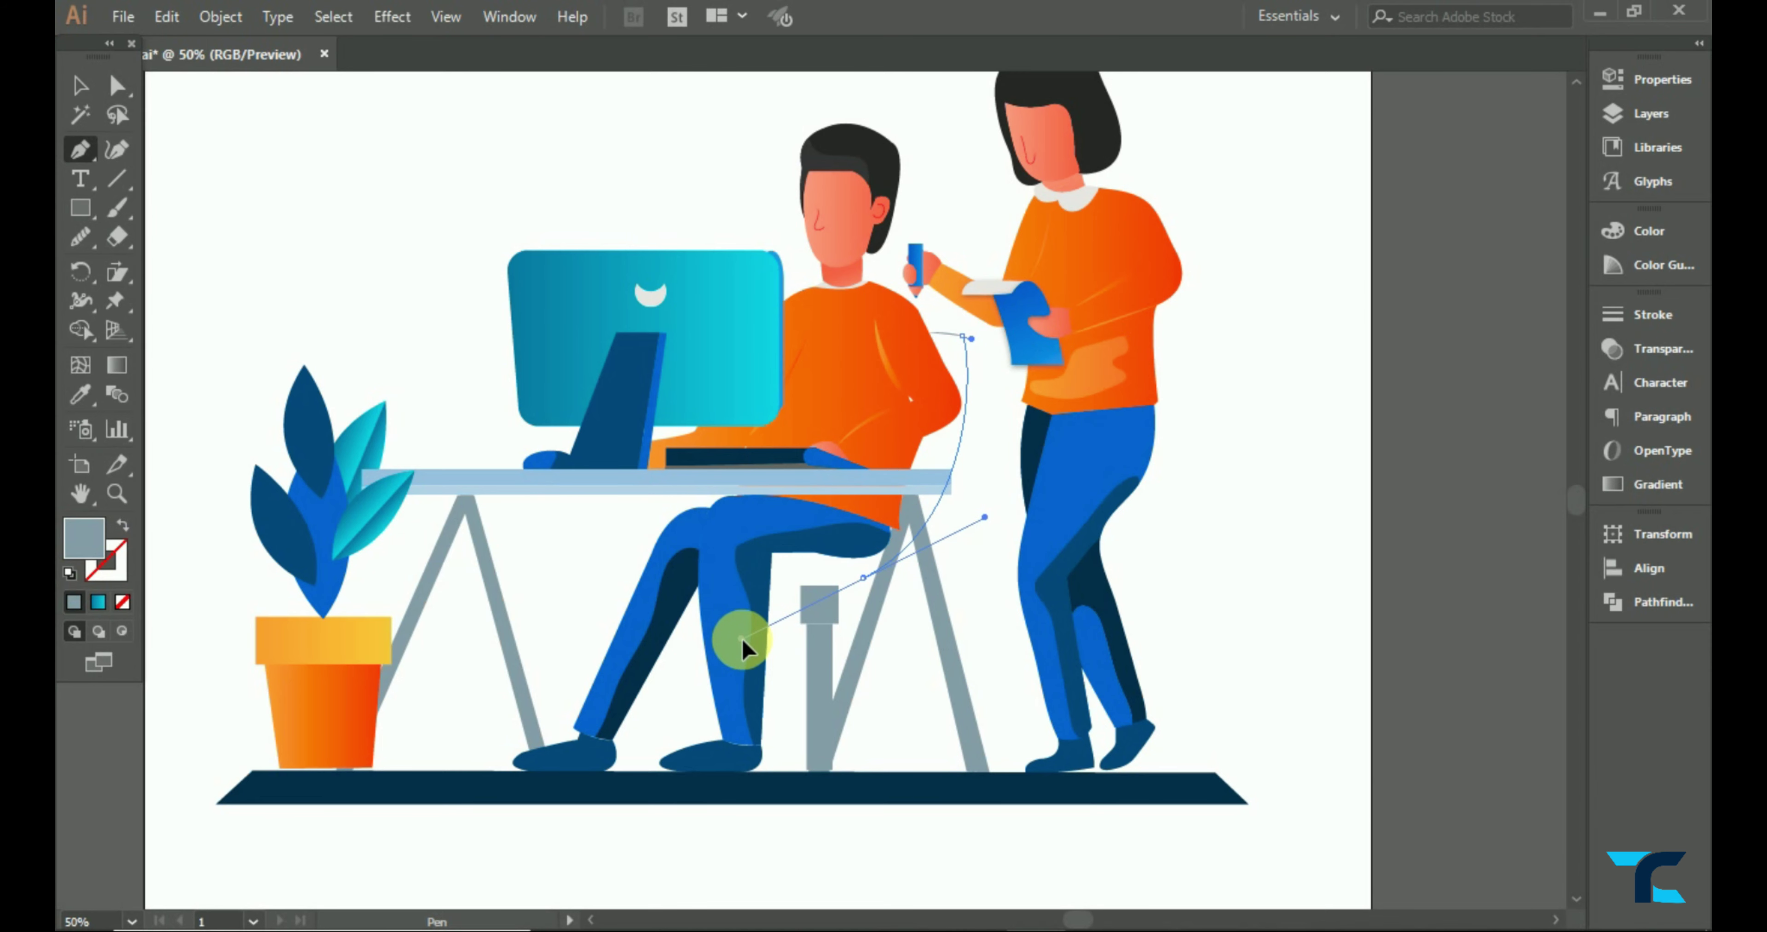
click(863, 578)
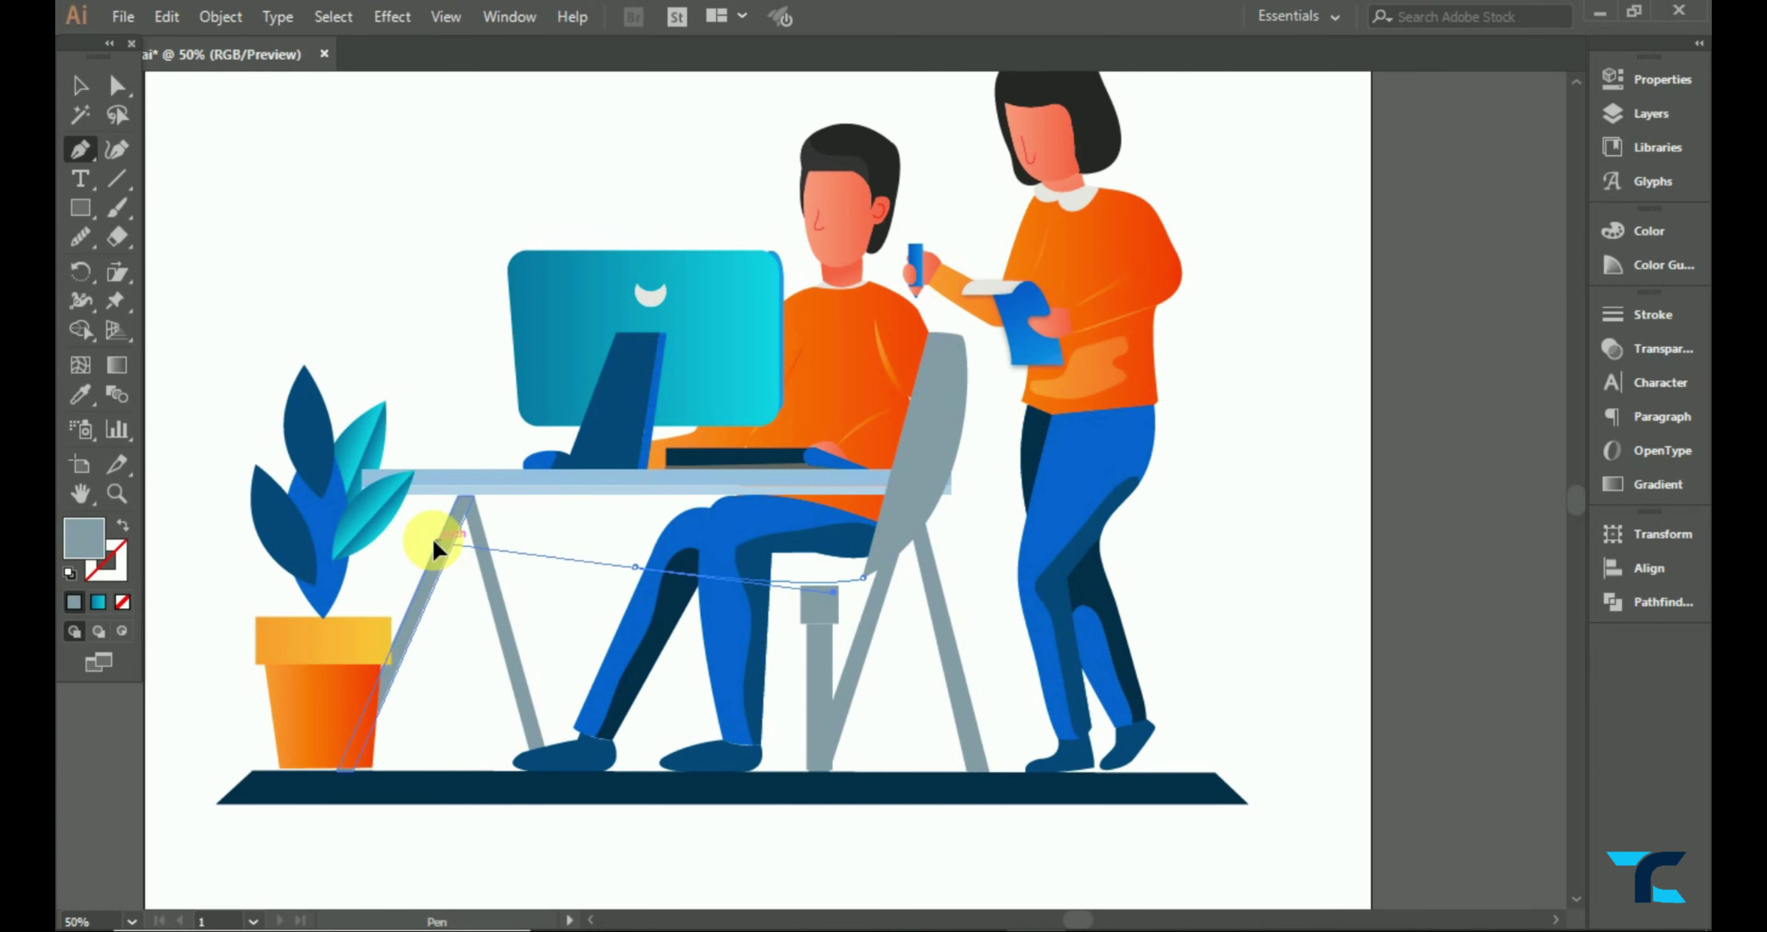
click(635, 568)
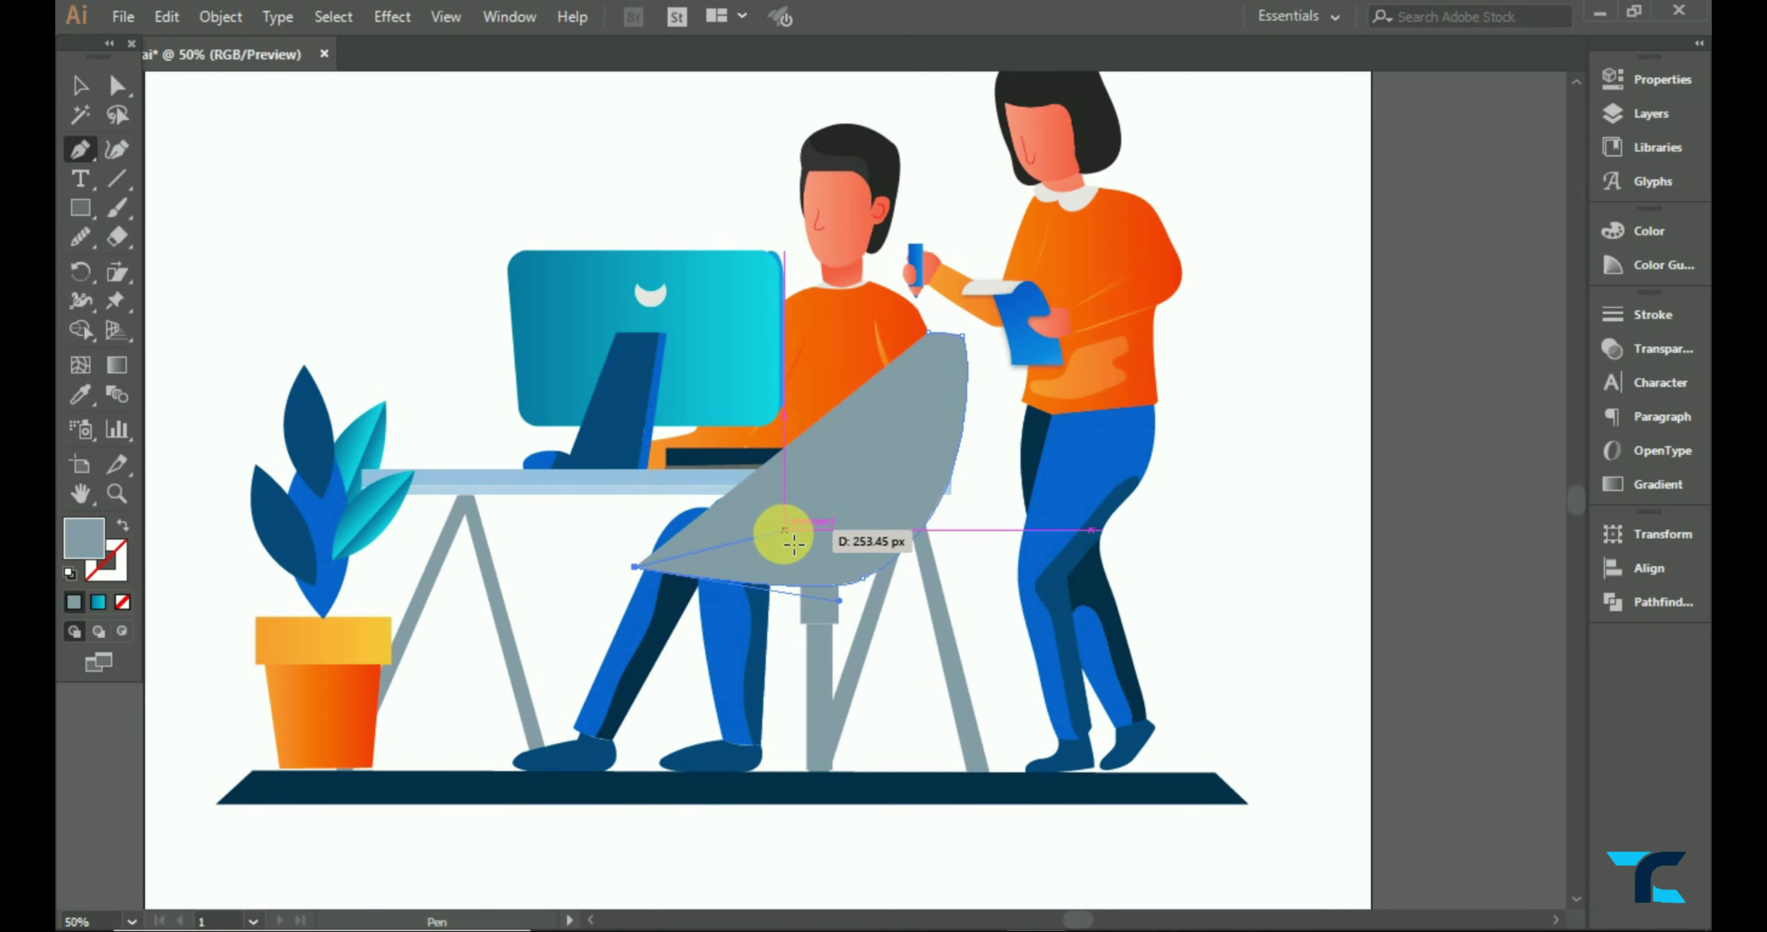
click(121, 602)
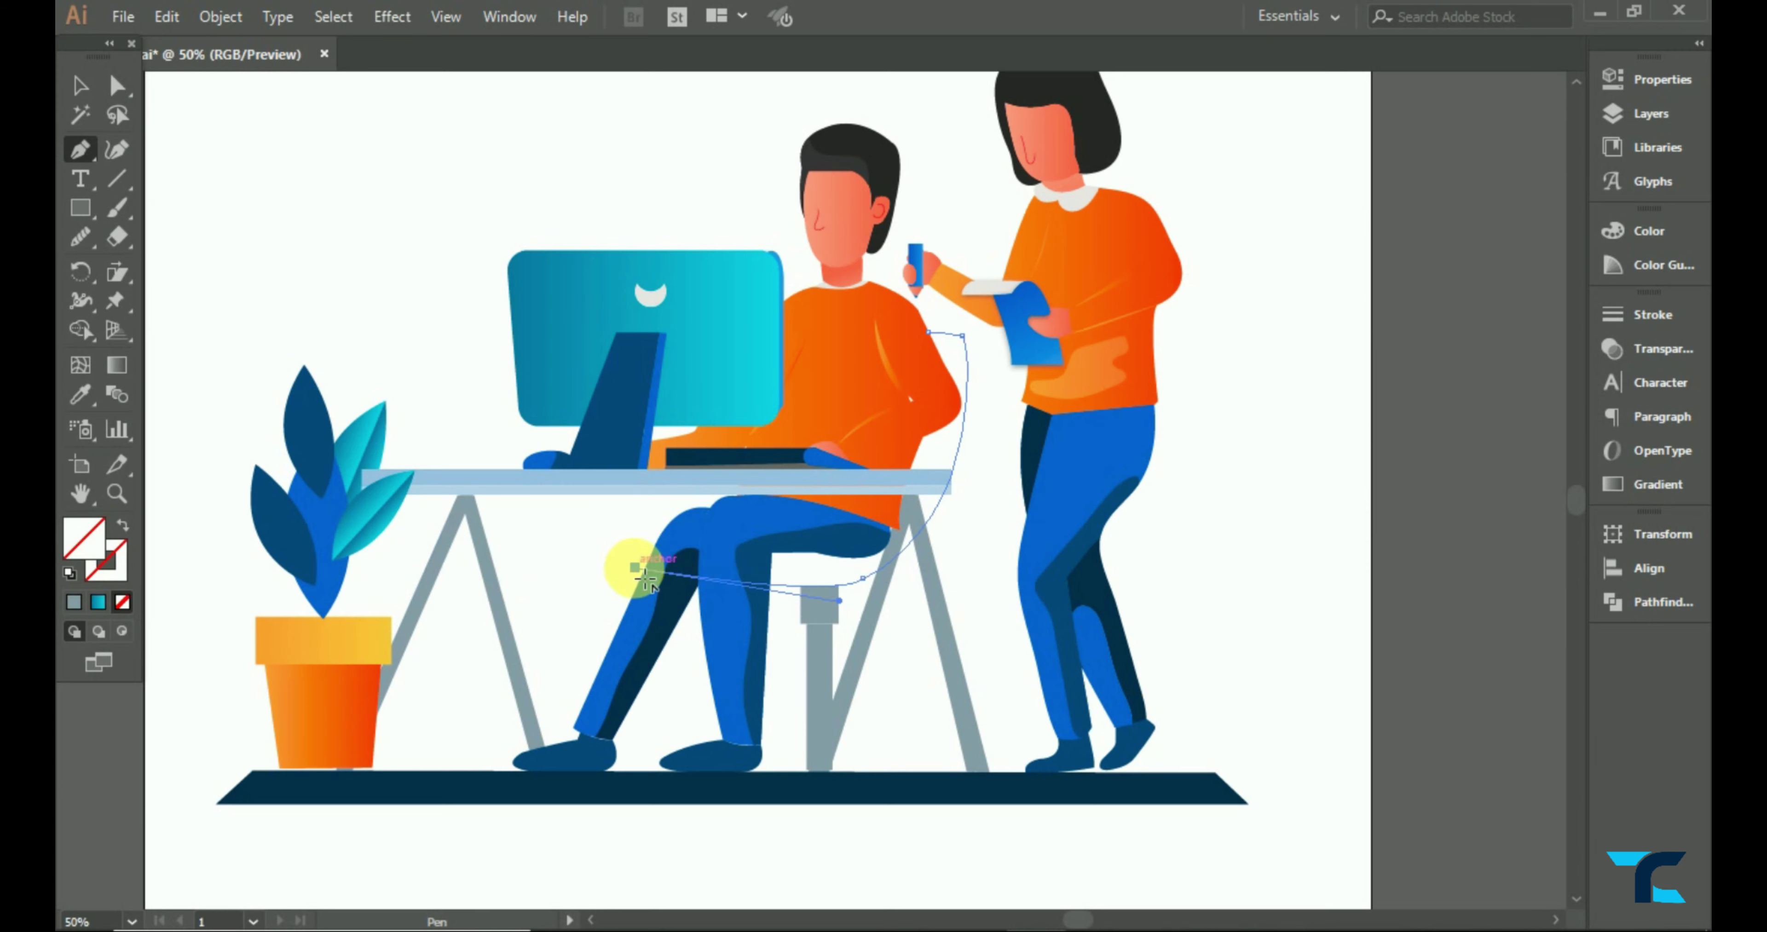
scroll(696, 528, up, 1)
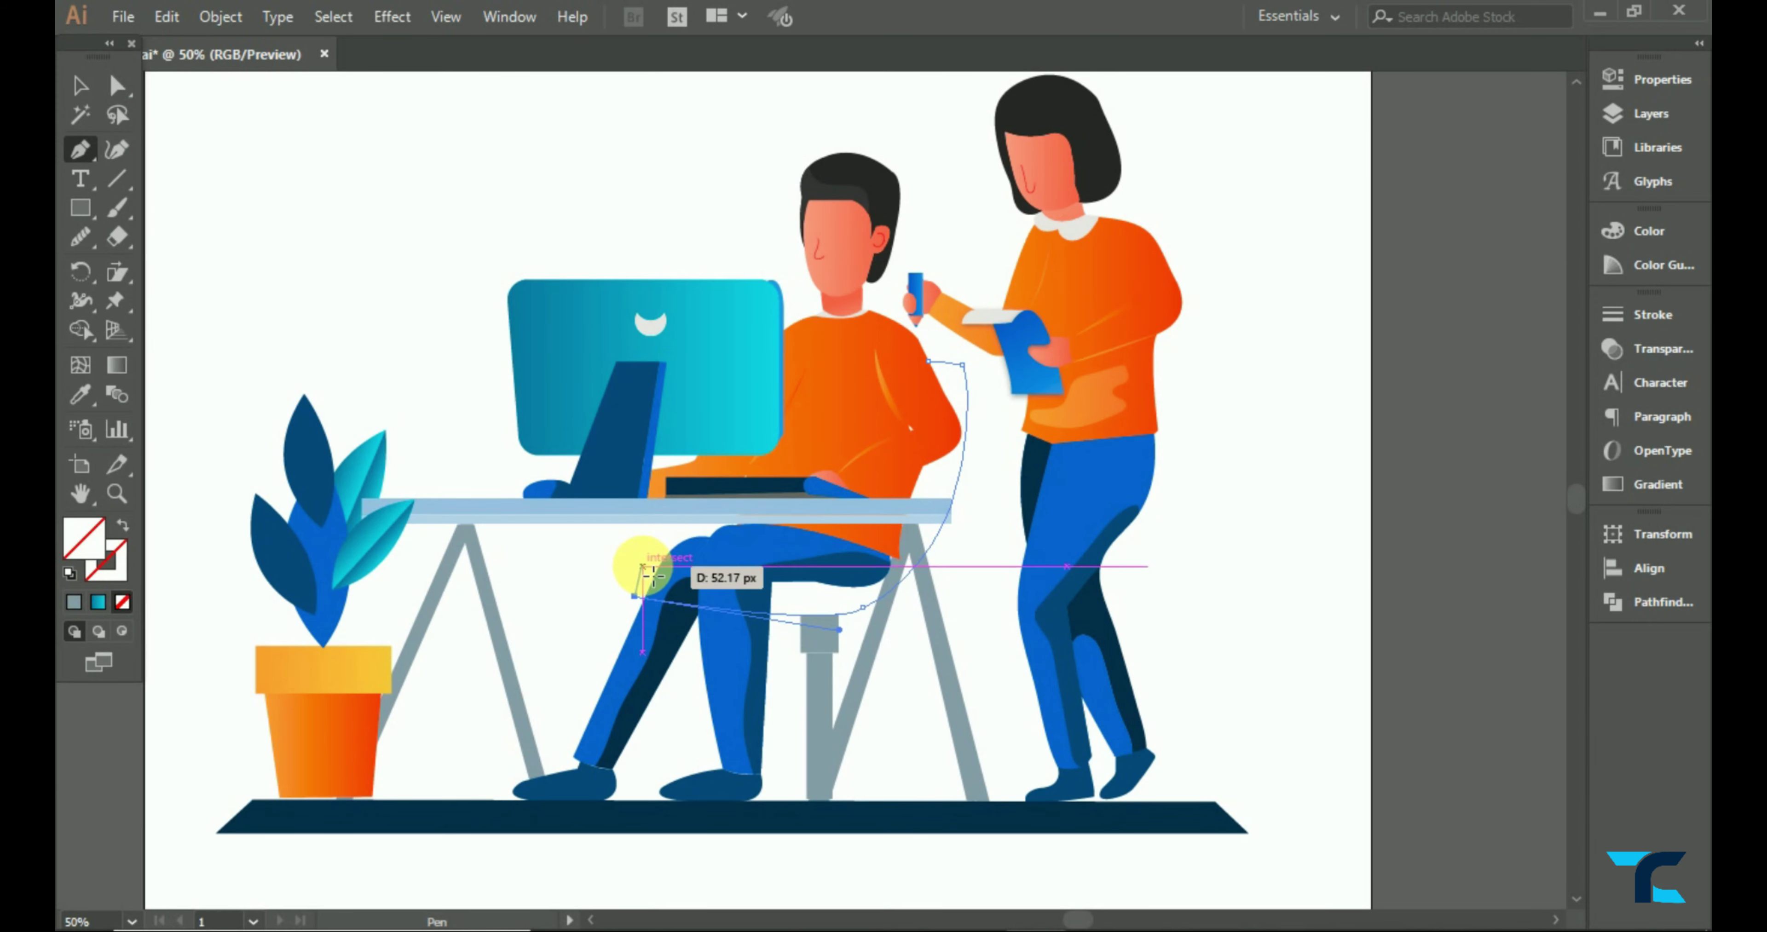
drag(650, 575, 648, 594)
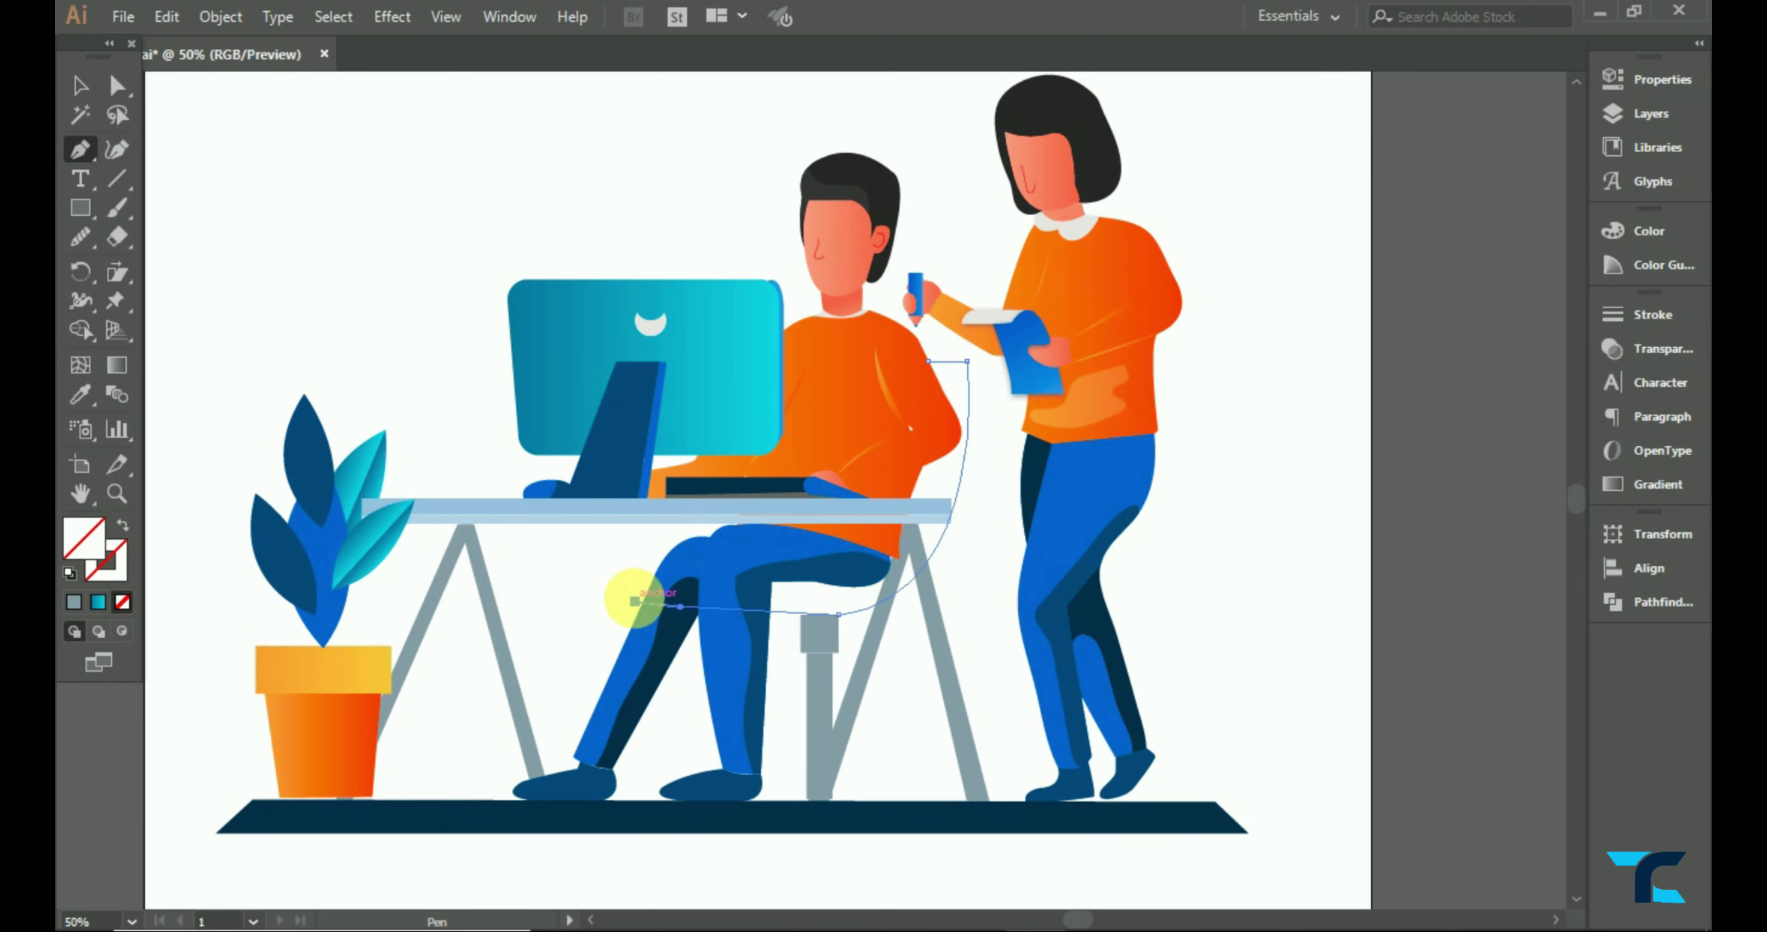
drag(664, 587, 937, 373)
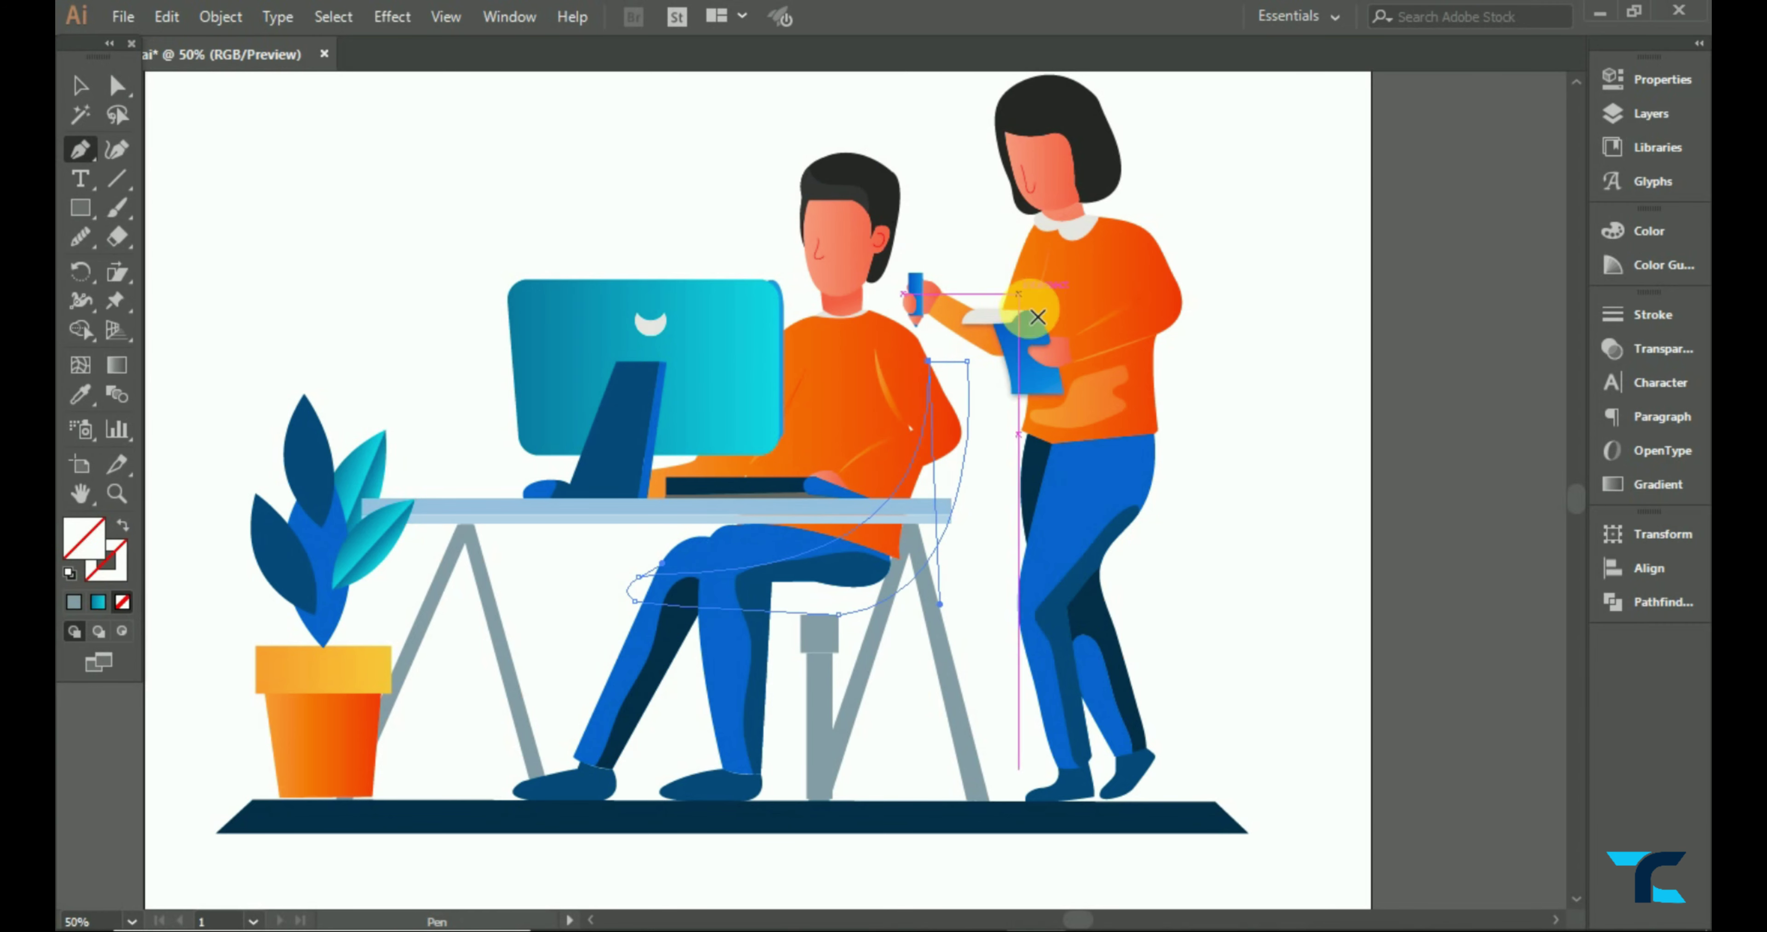
scroll(445, 464, down, 4)
click(655, 461)
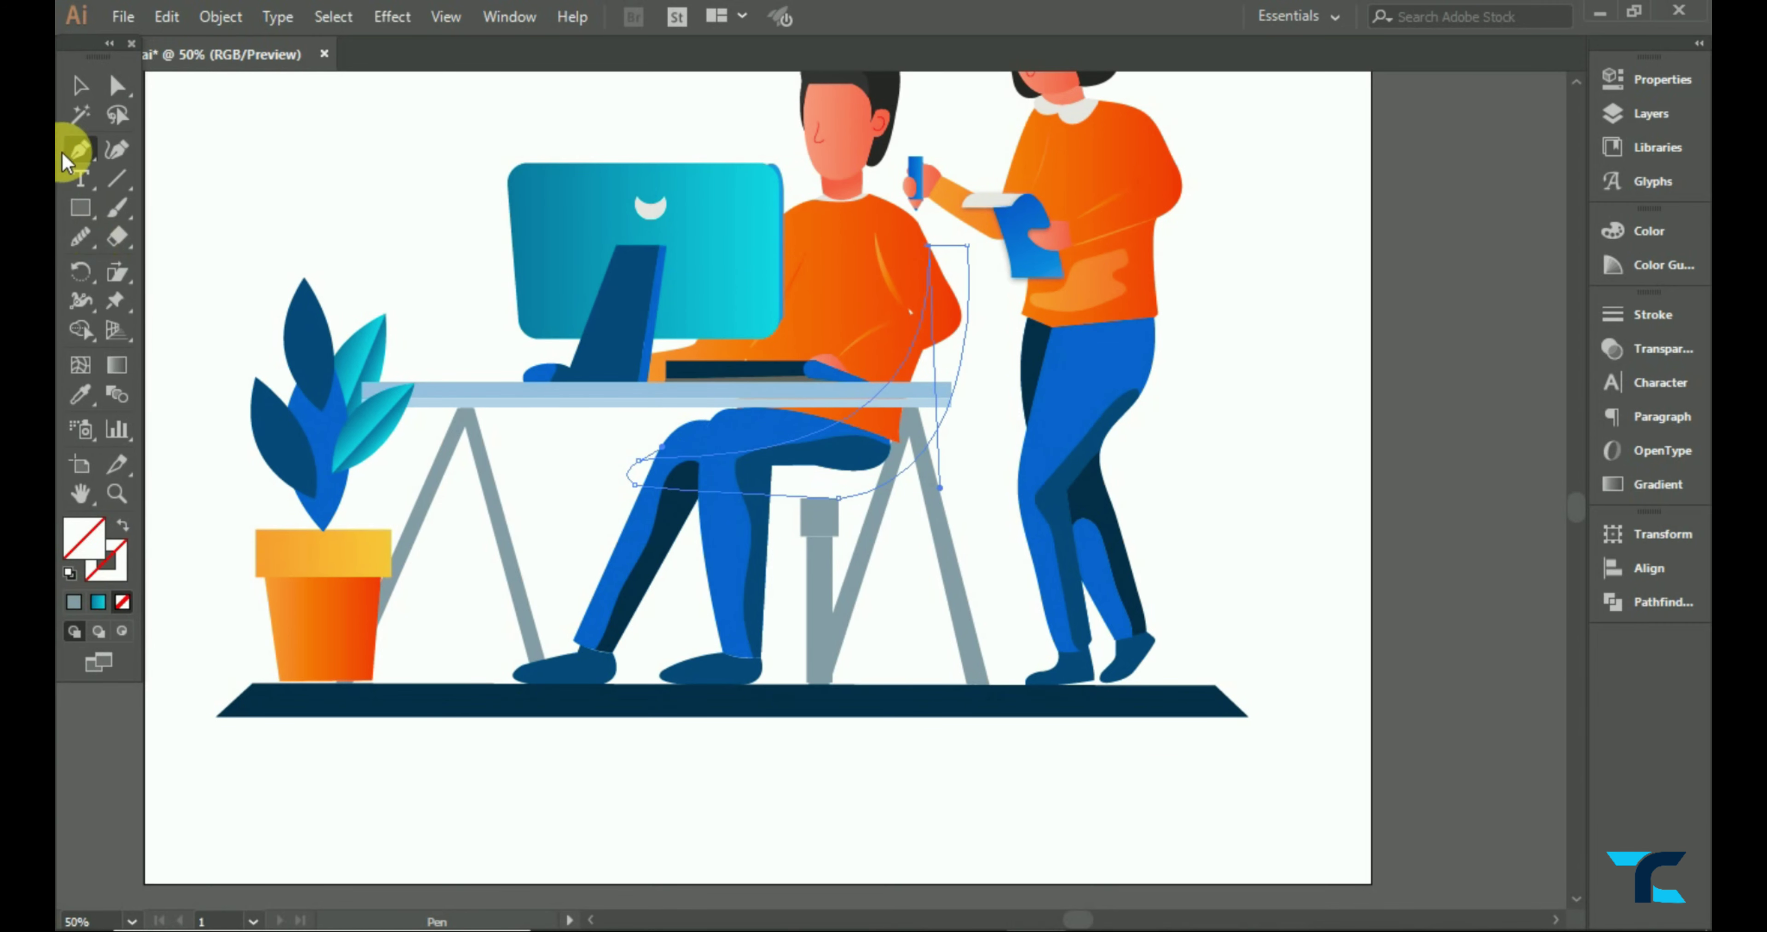
- Fill the chair with the keyboard's dark navy and send it to back
click(82, 392)
click(709, 374)
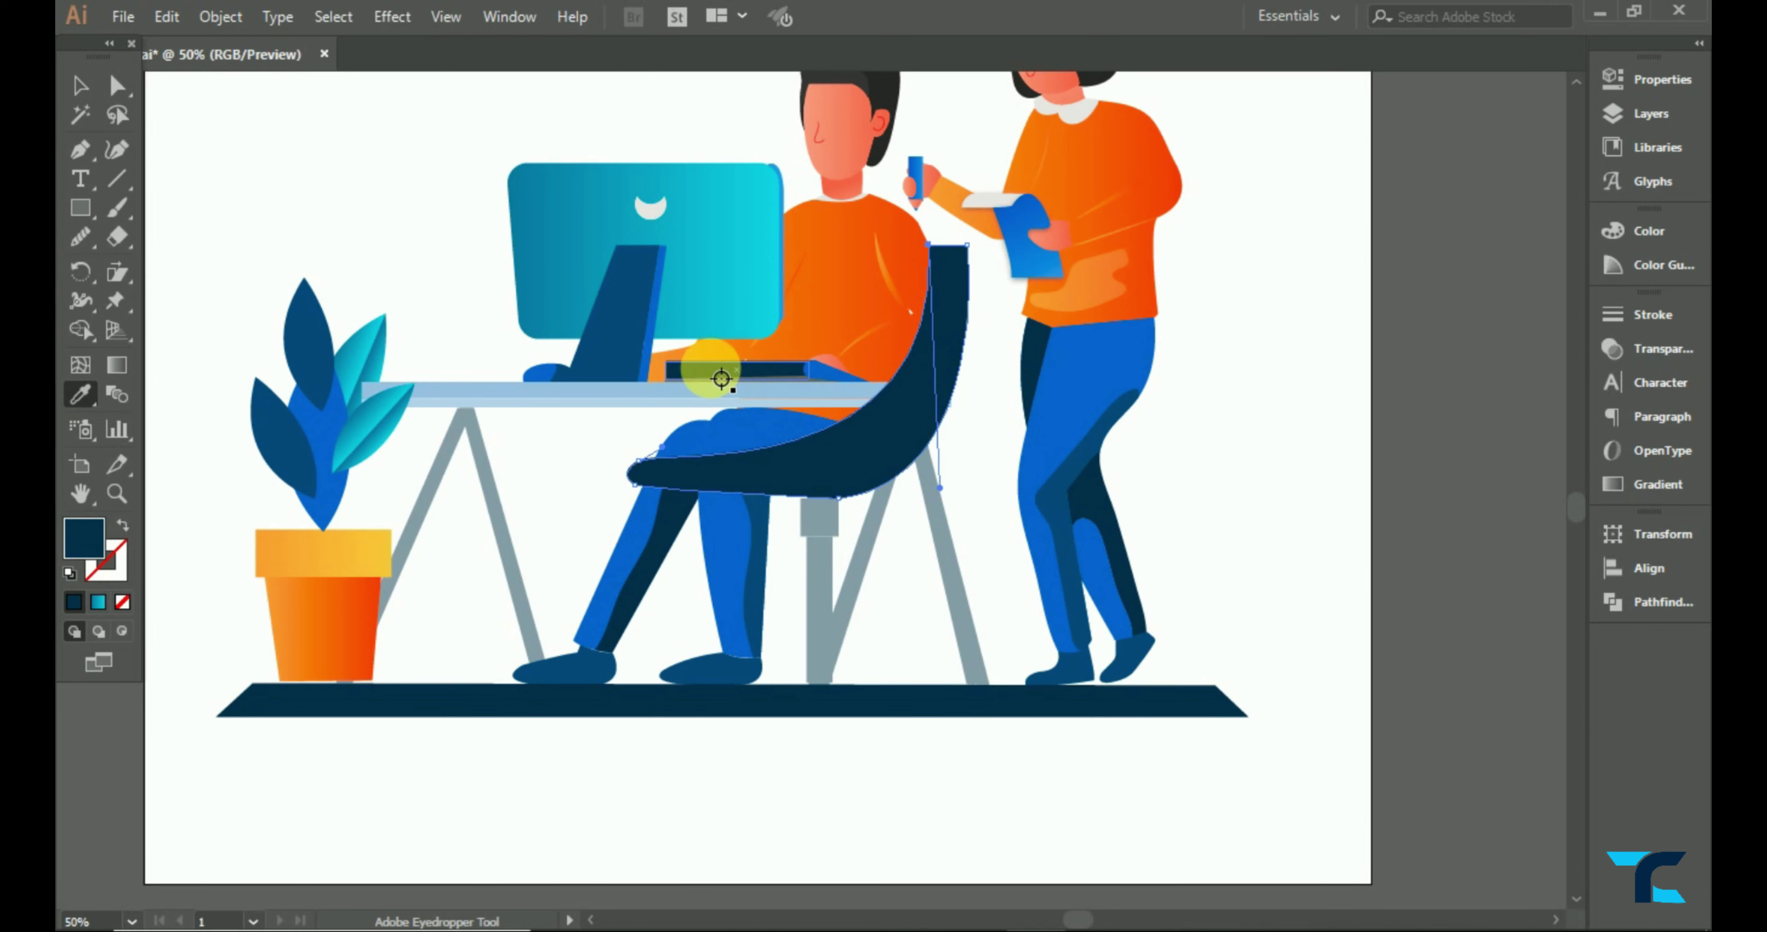
click(81, 86)
right_click(897, 403)
click(1201, 874)
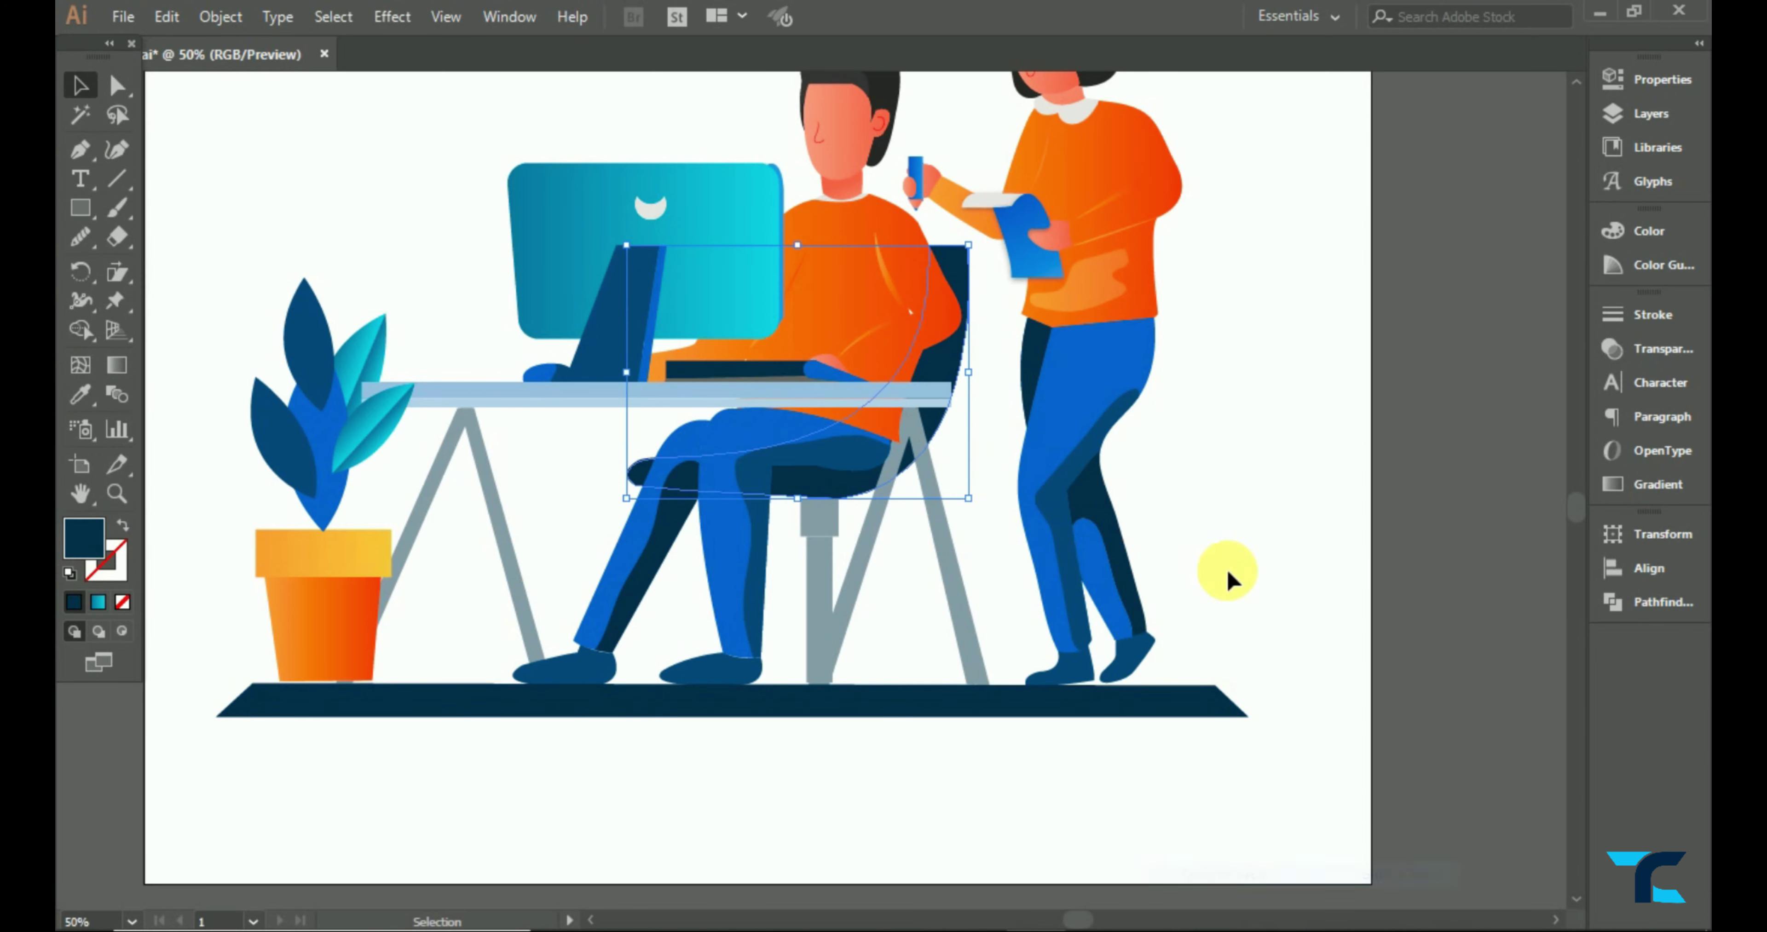
scroll(1240, 542, up, 3)
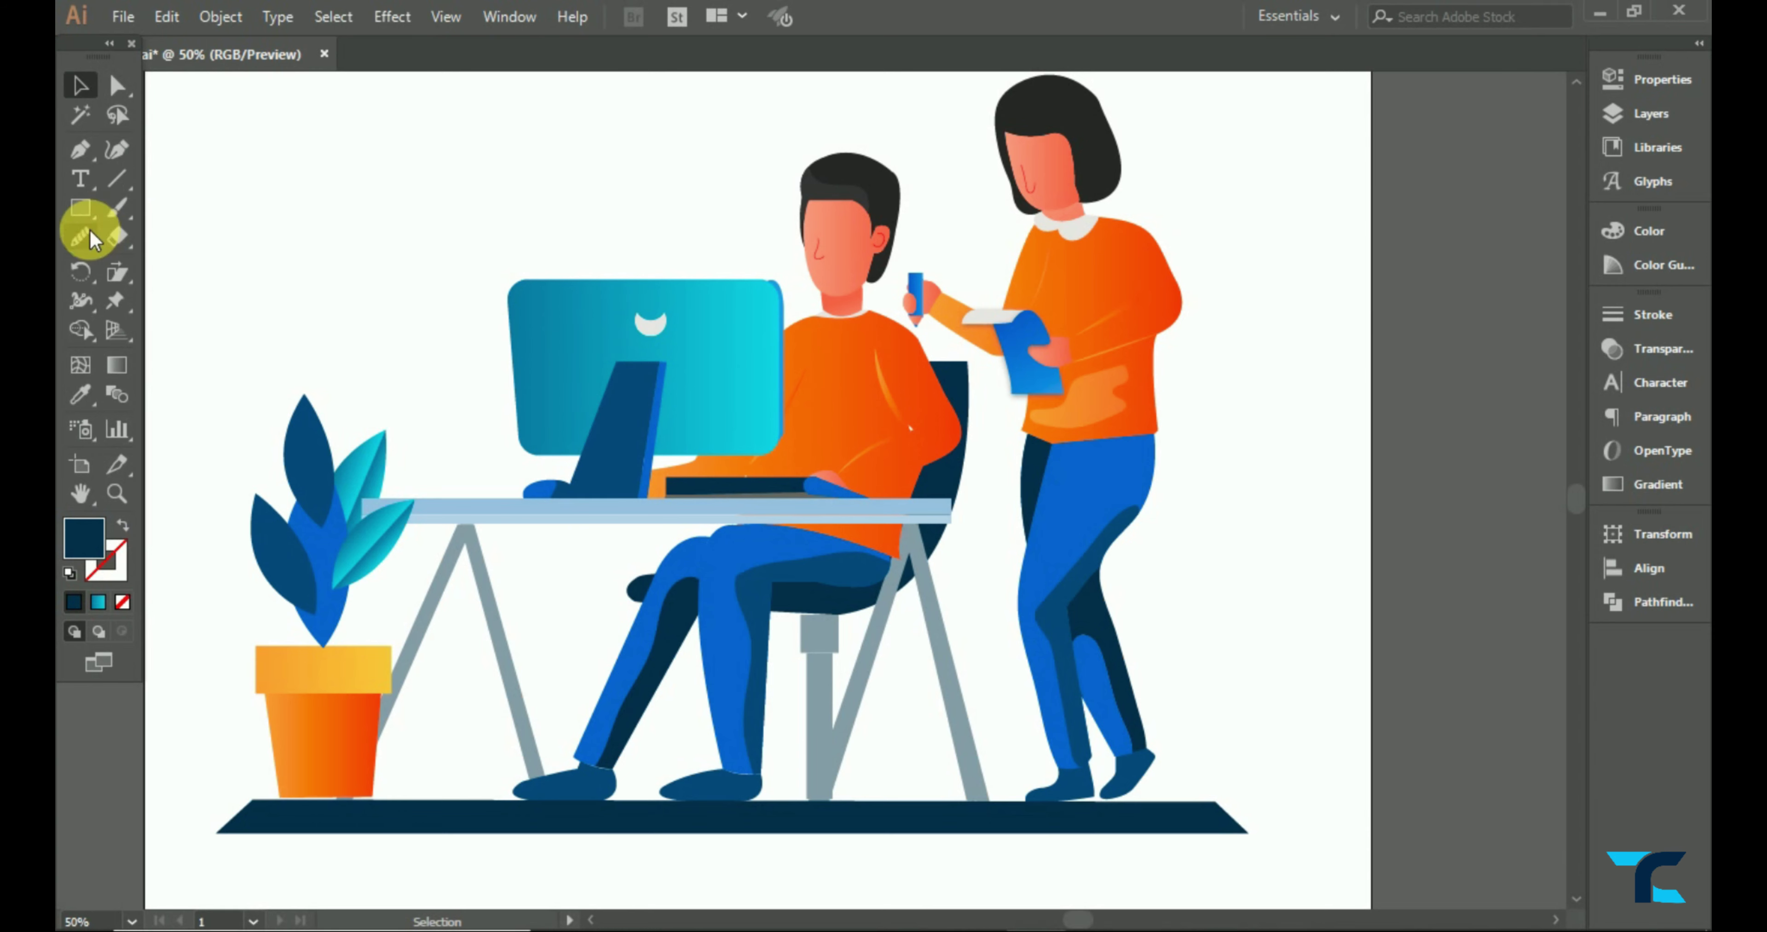
- Pen-draw a new curved chair-back shape from the top down to the seat
click(78, 150)
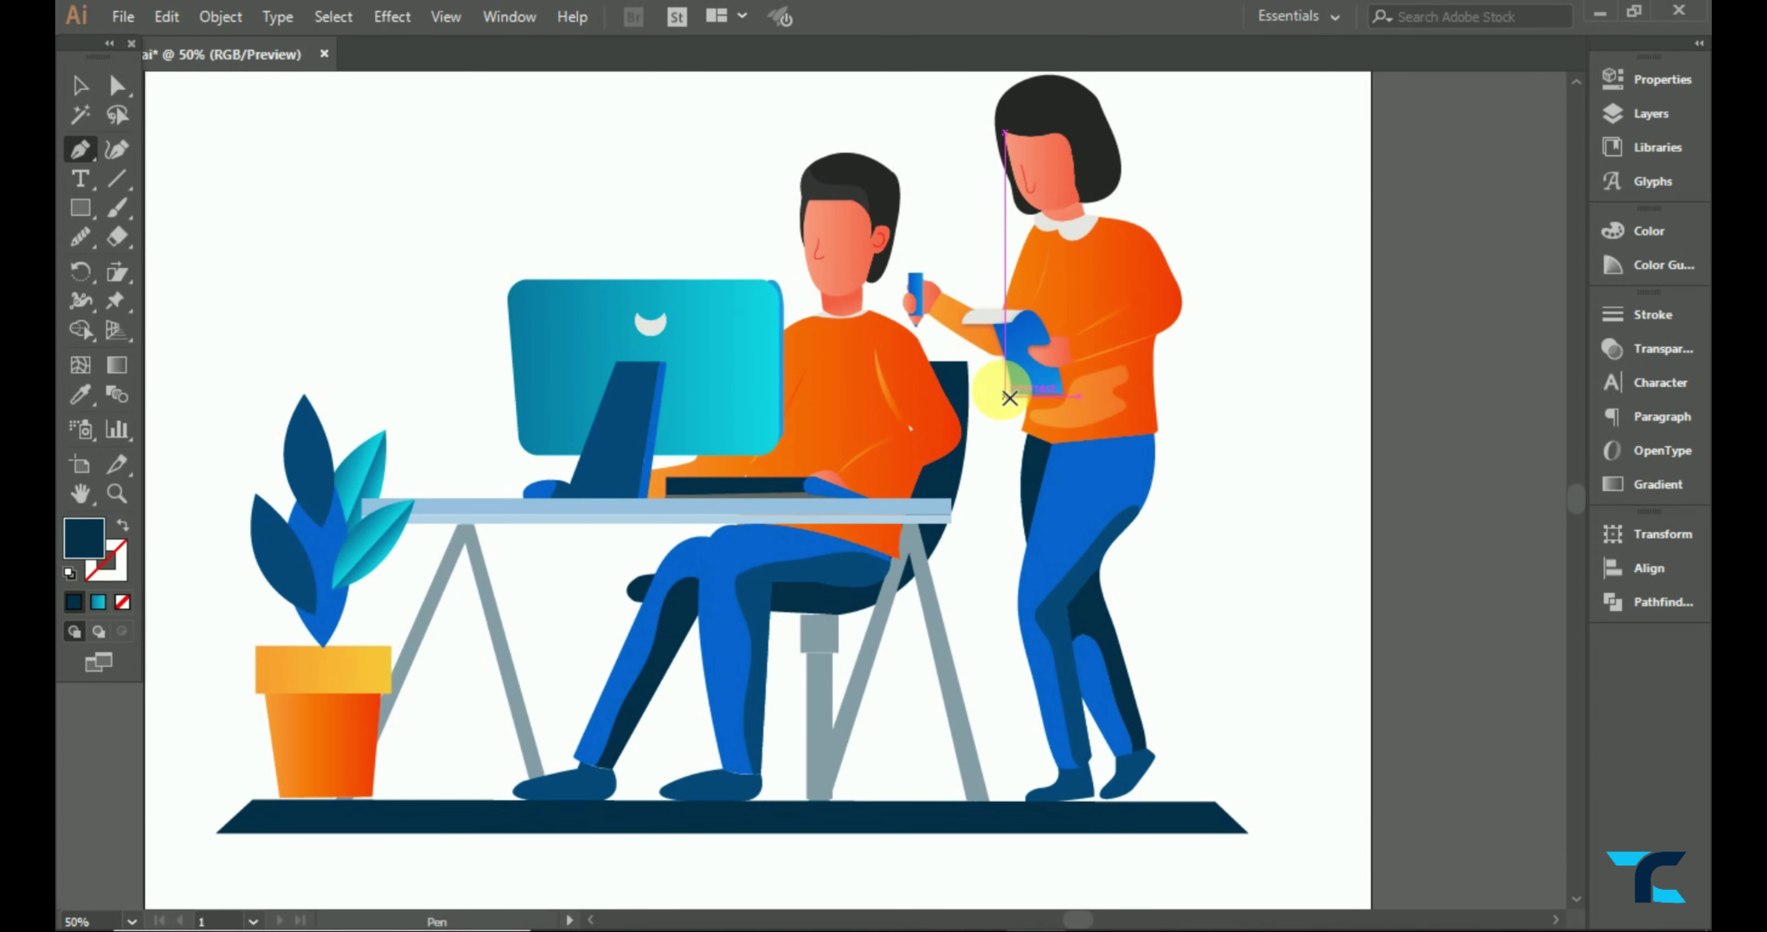
click(967, 361)
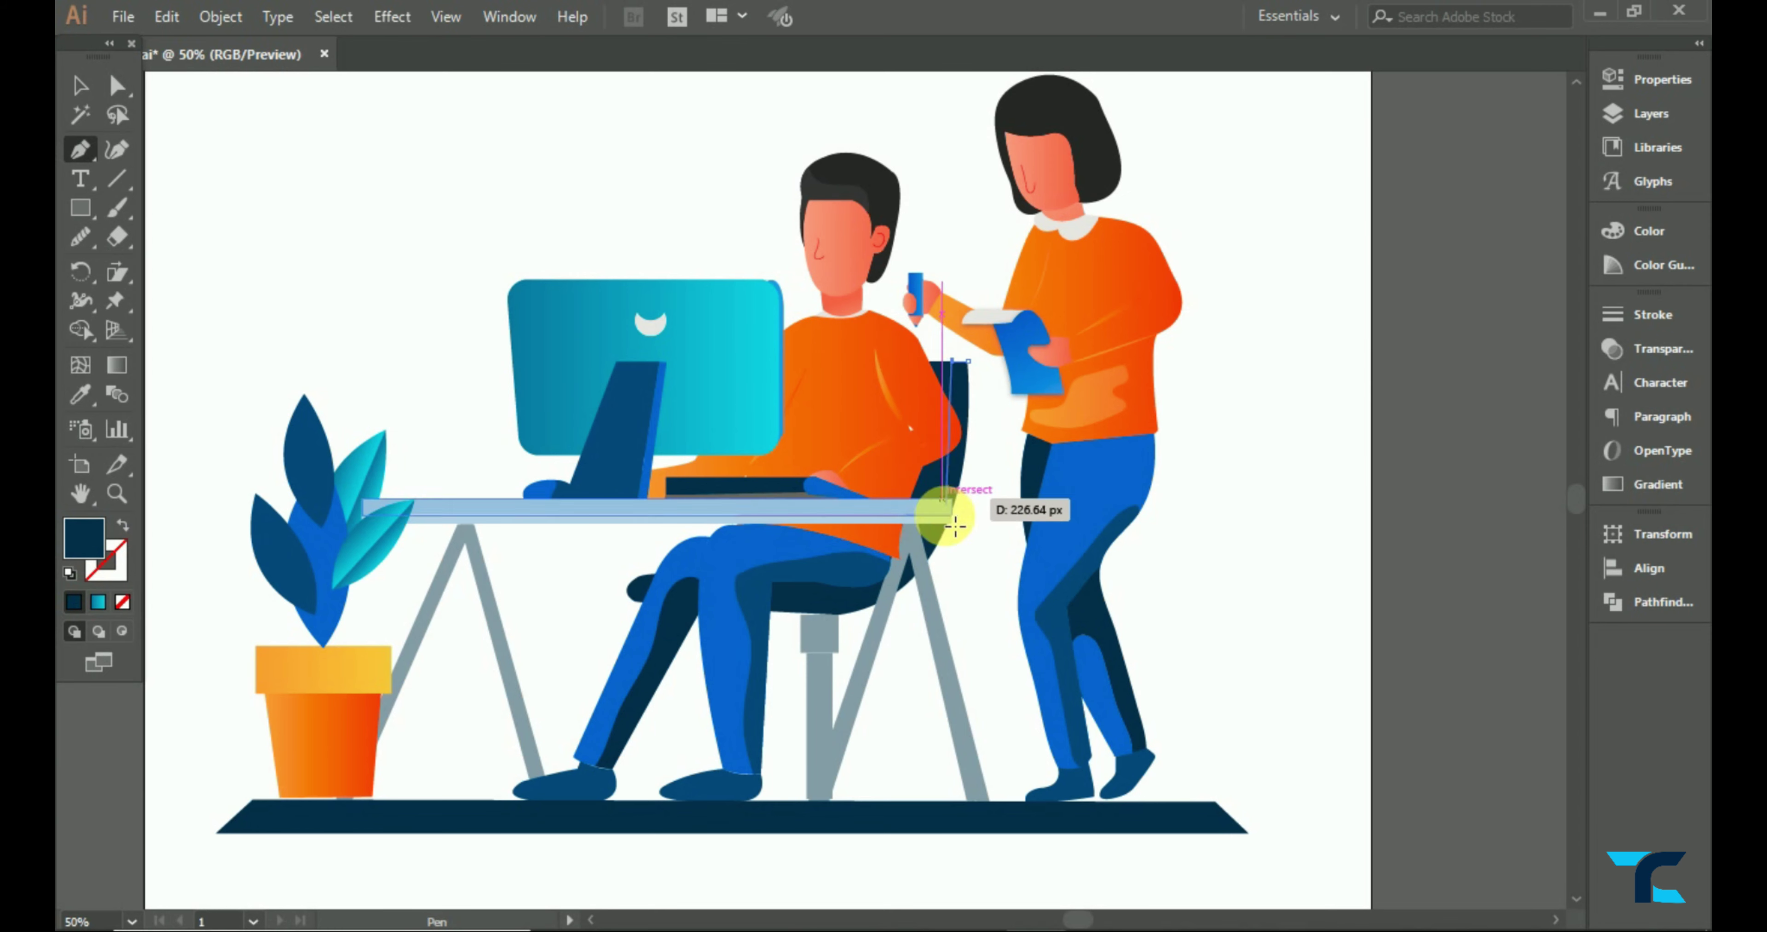
drag(826, 601, 699, 632)
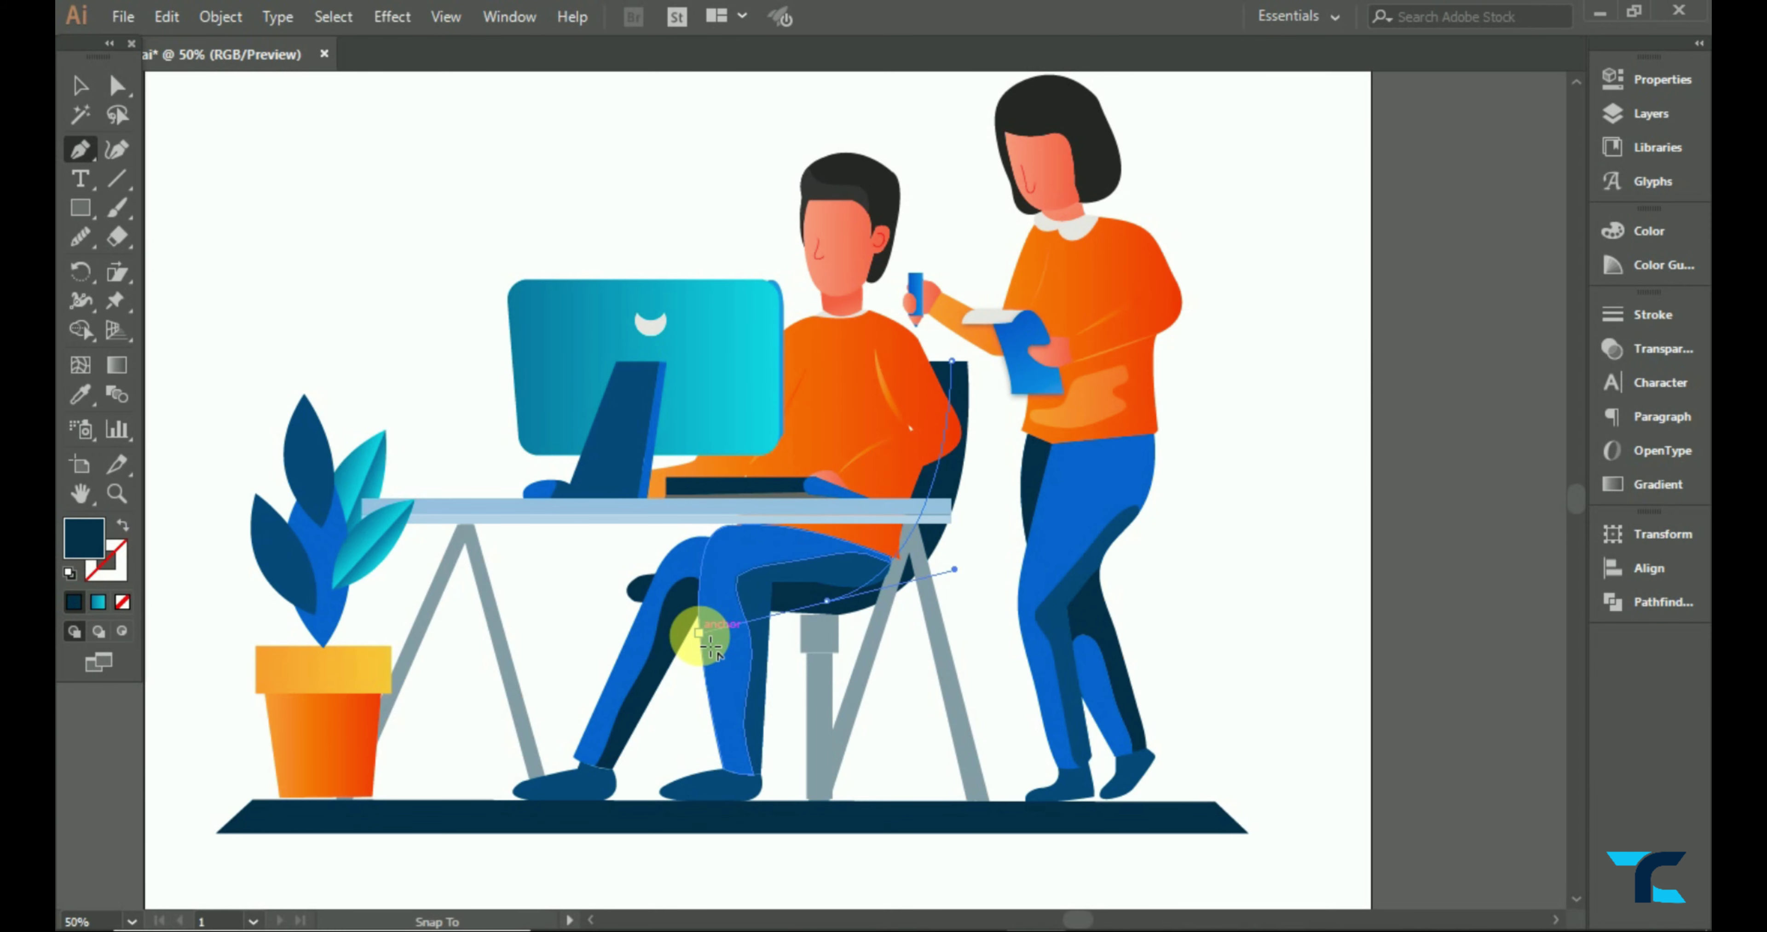
drag(826, 601, 817, 606)
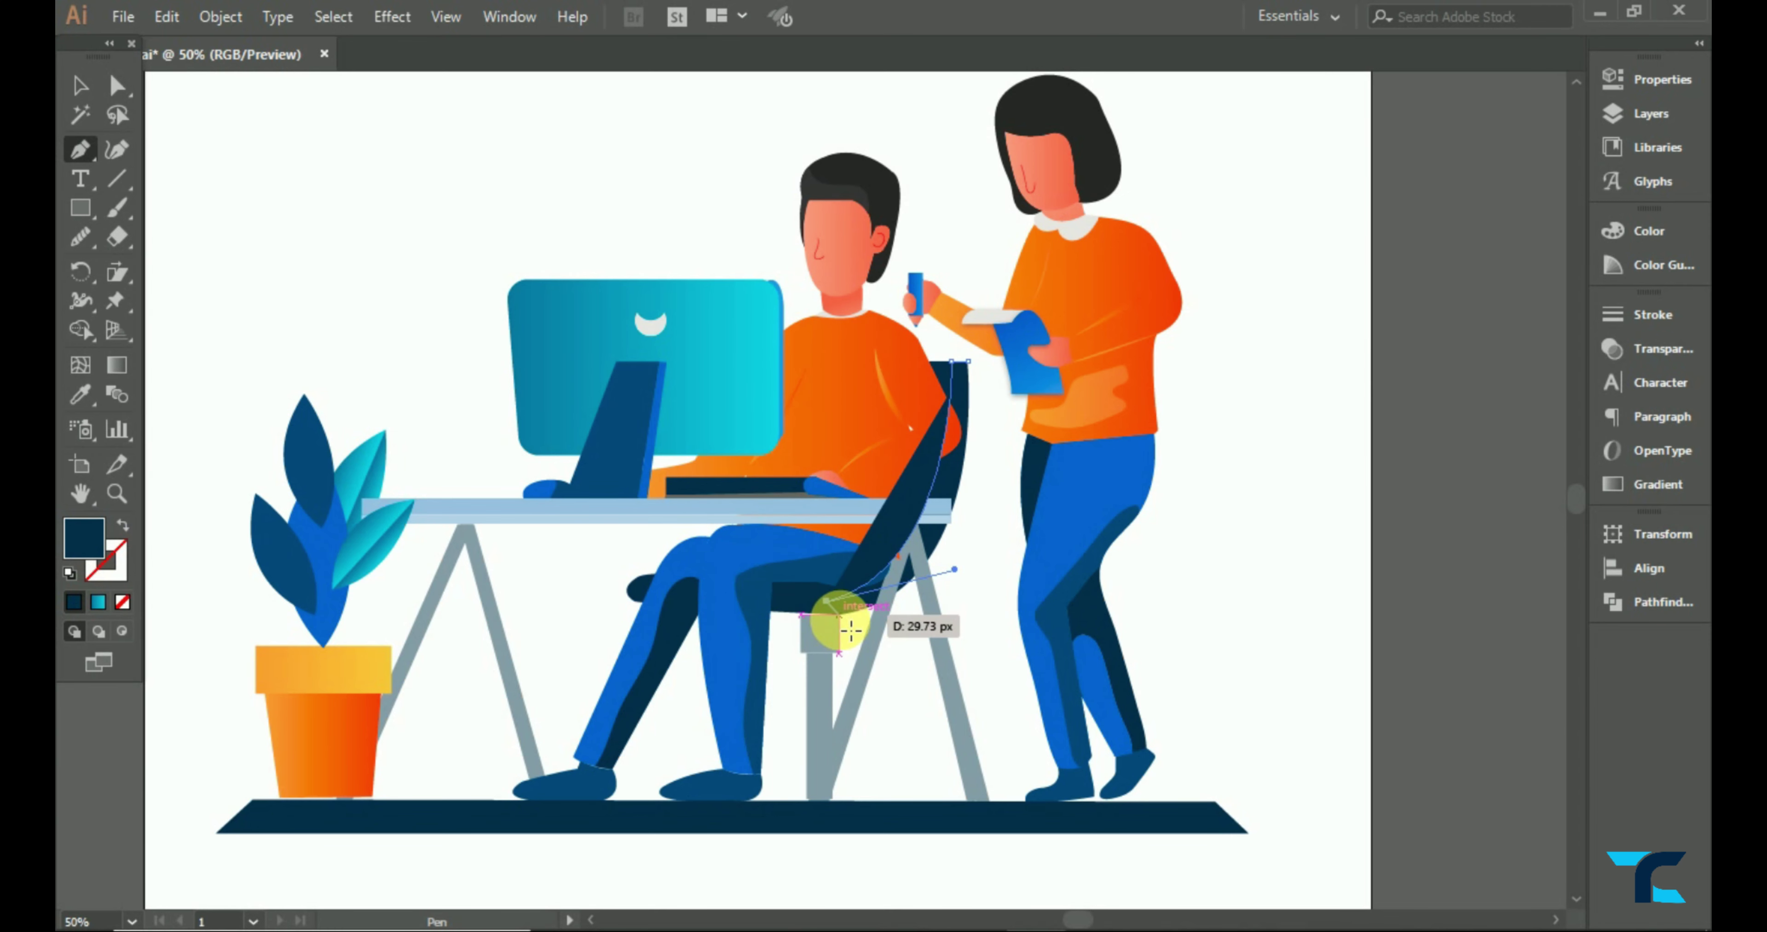
click(837, 614)
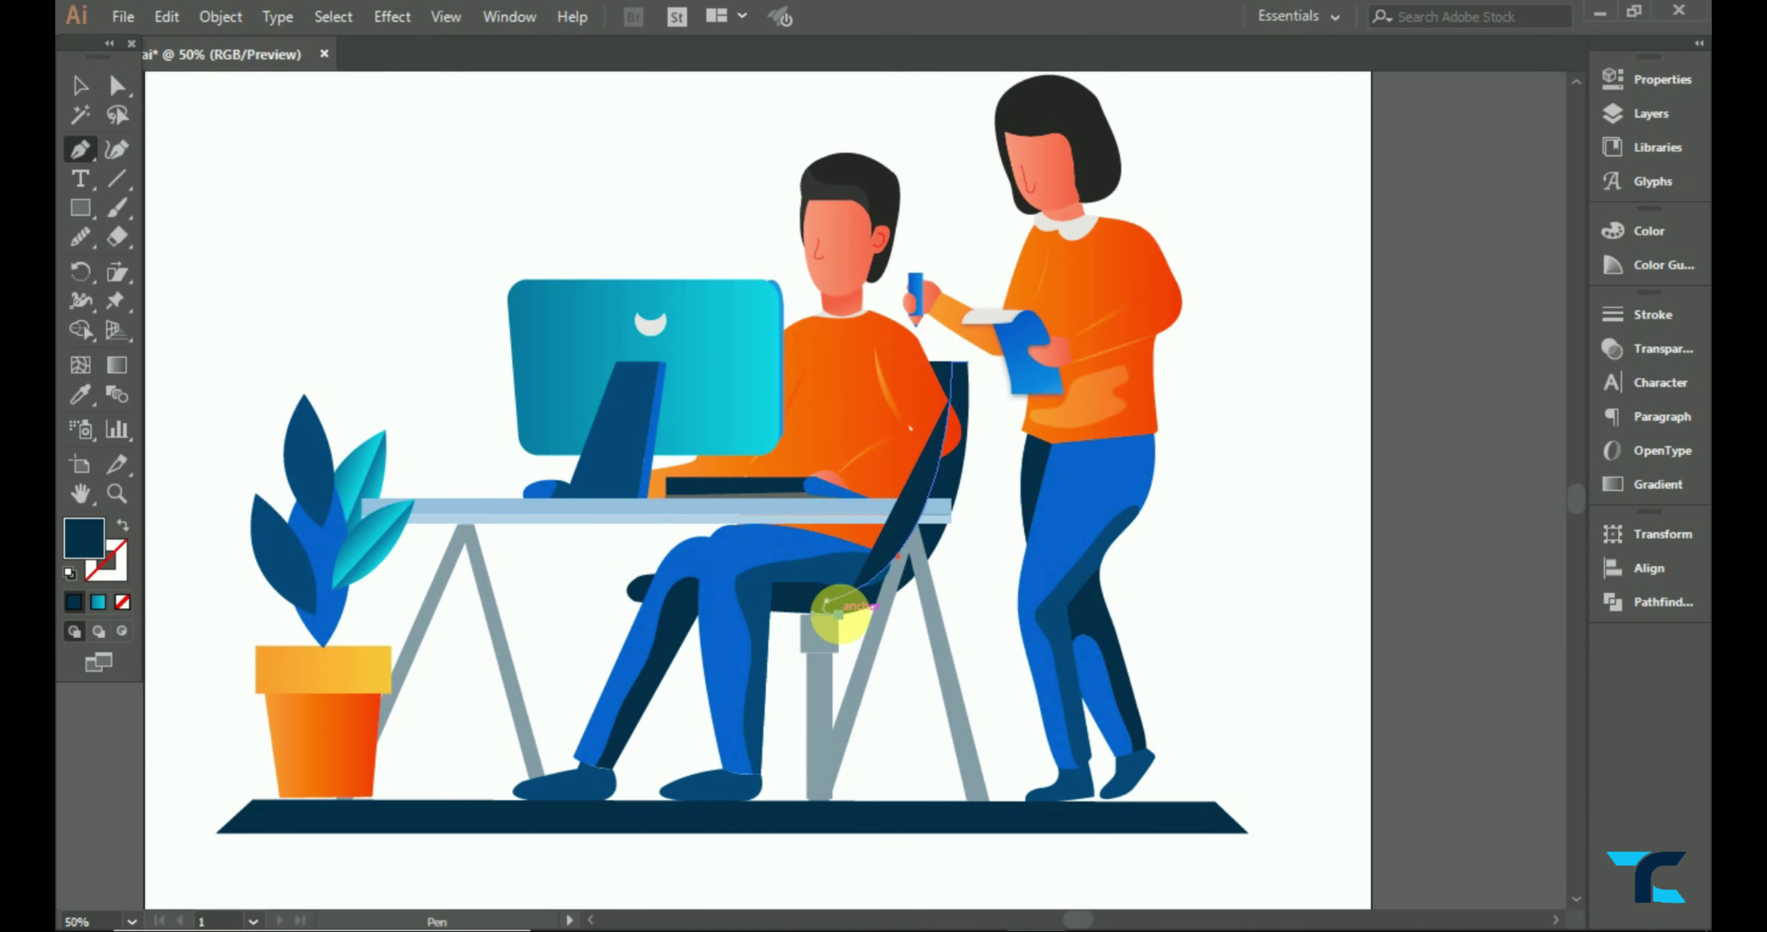
drag(950, 554, 985, 469)
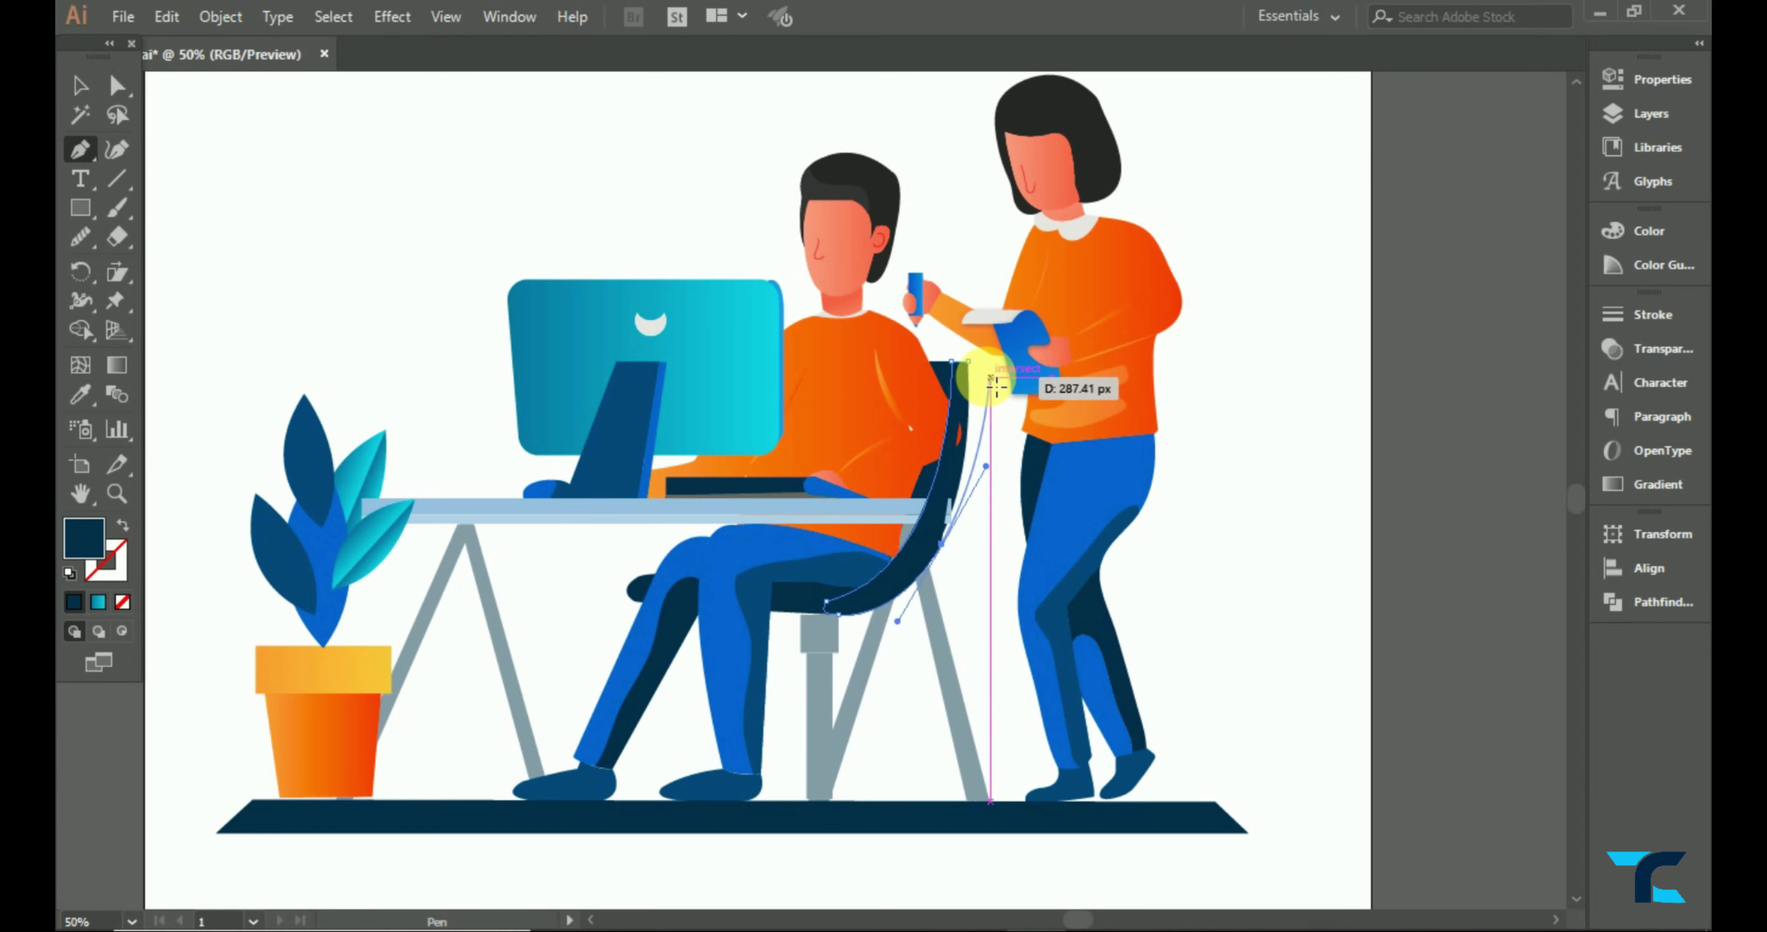
click(967, 363)
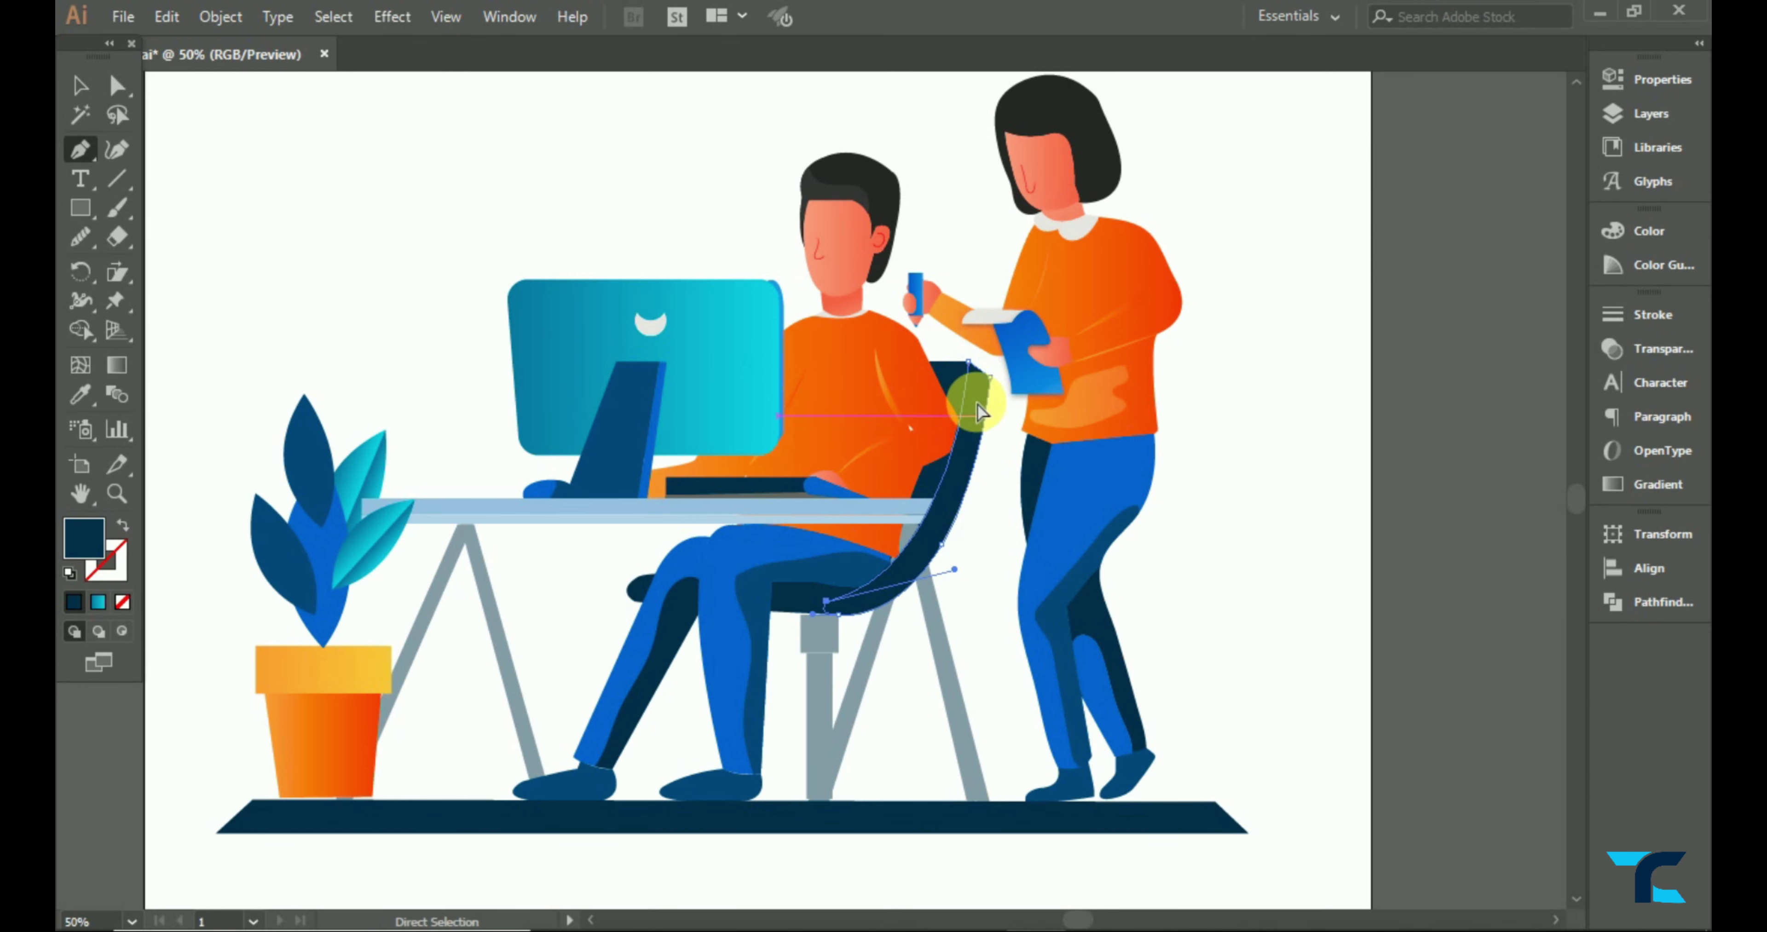
click(998, 590)
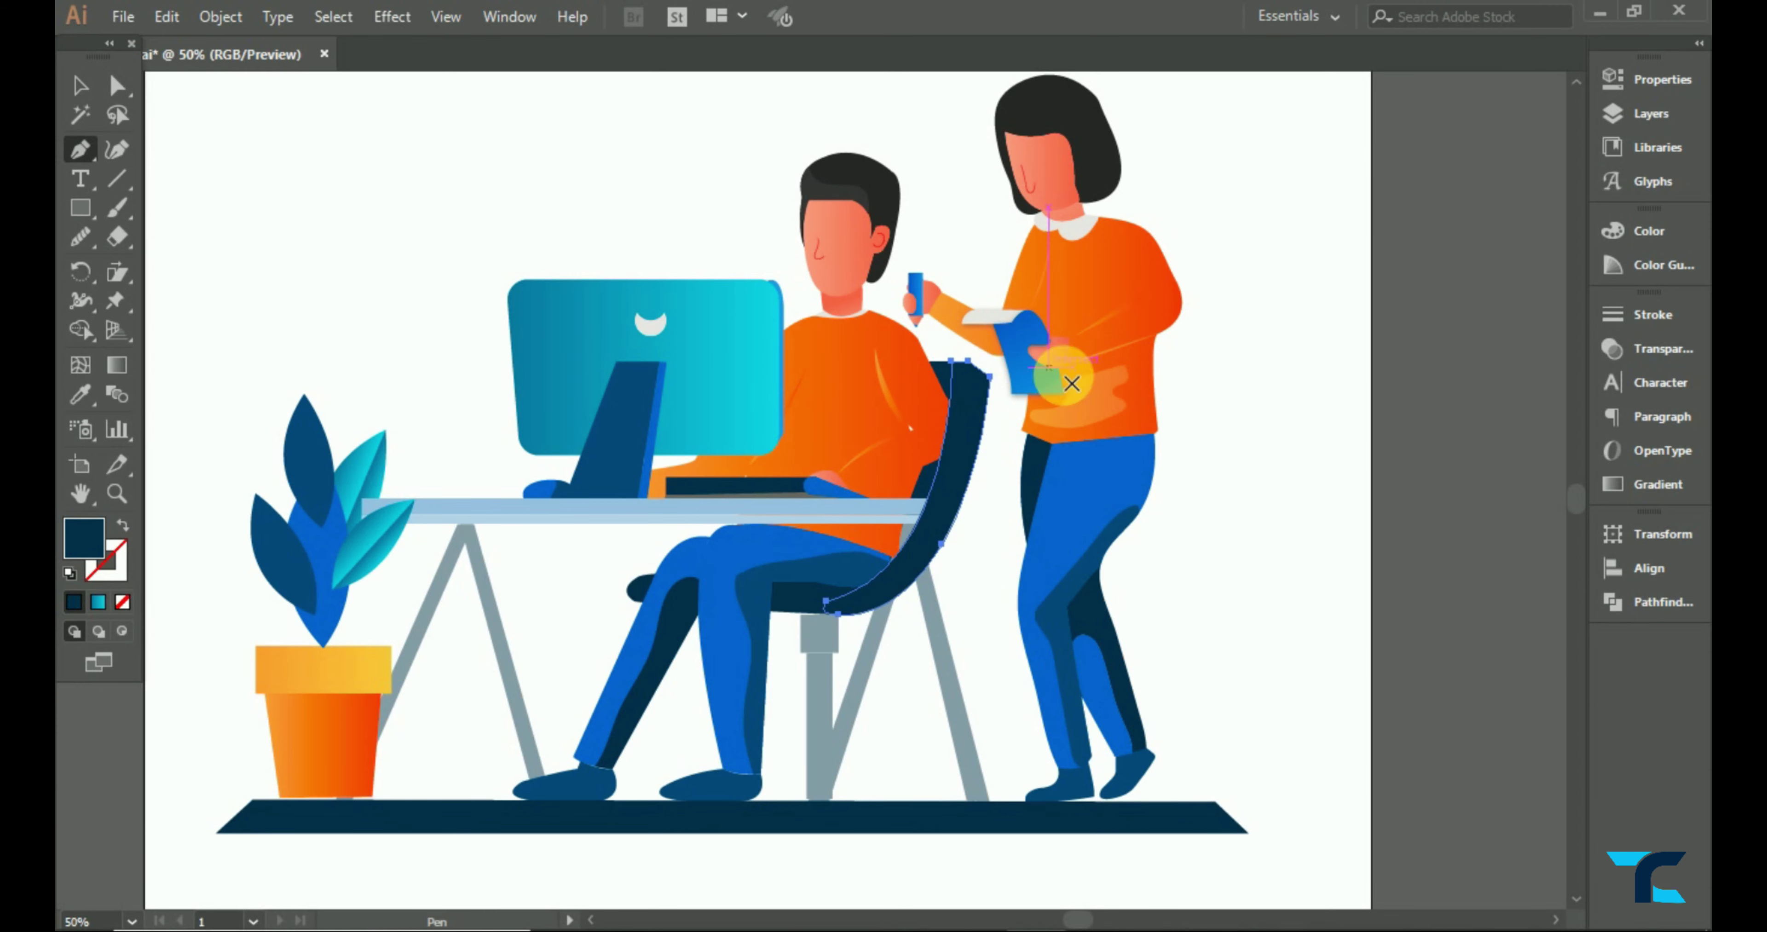
- Colour the chair back bright blue and merge it with the desk top and seat
click(103, 389)
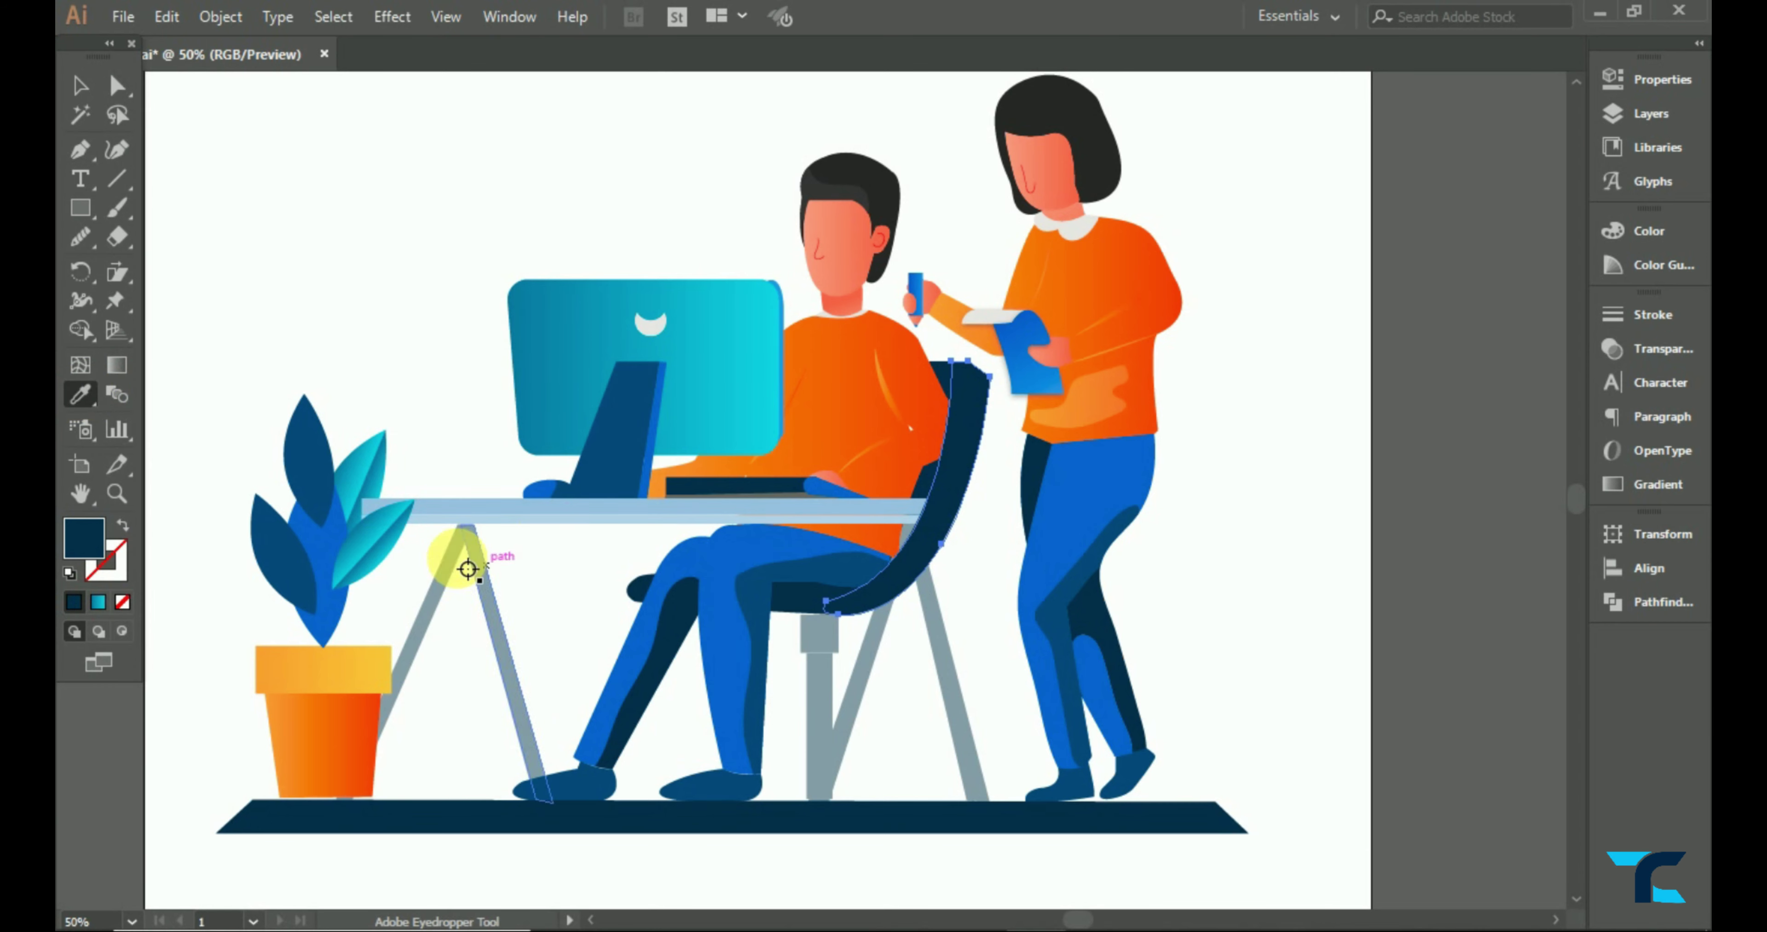
click(1063, 497)
click(81, 88)
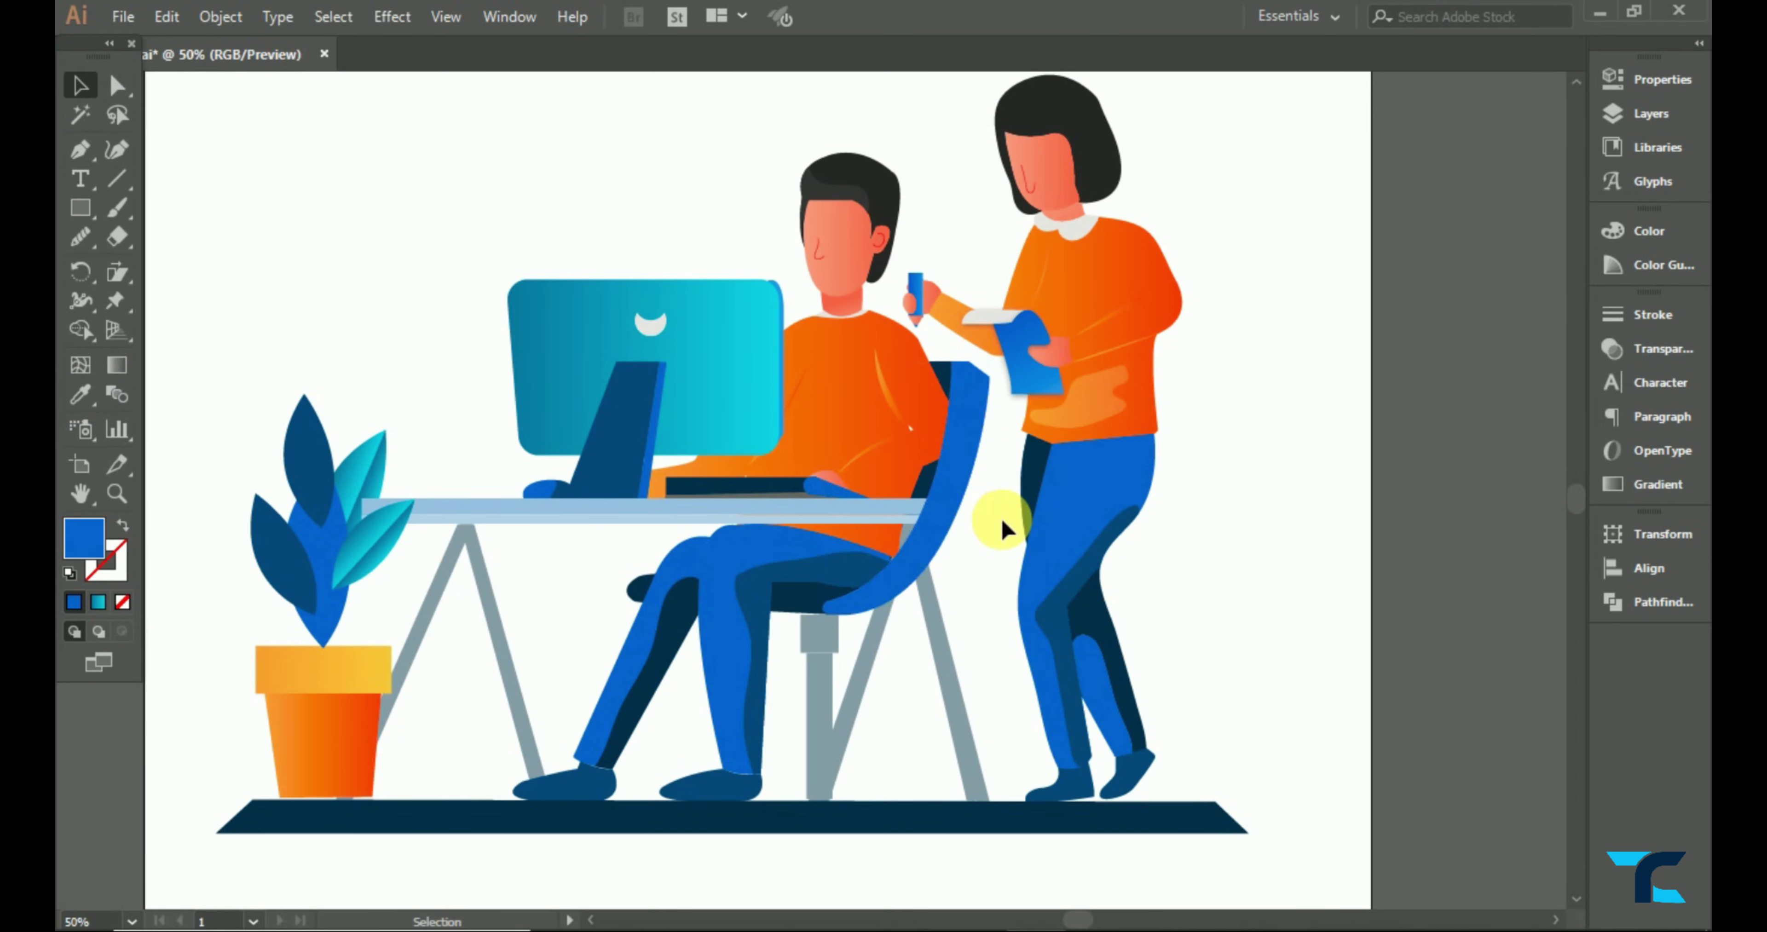
drag(949, 483, 919, 466)
click(80, 330)
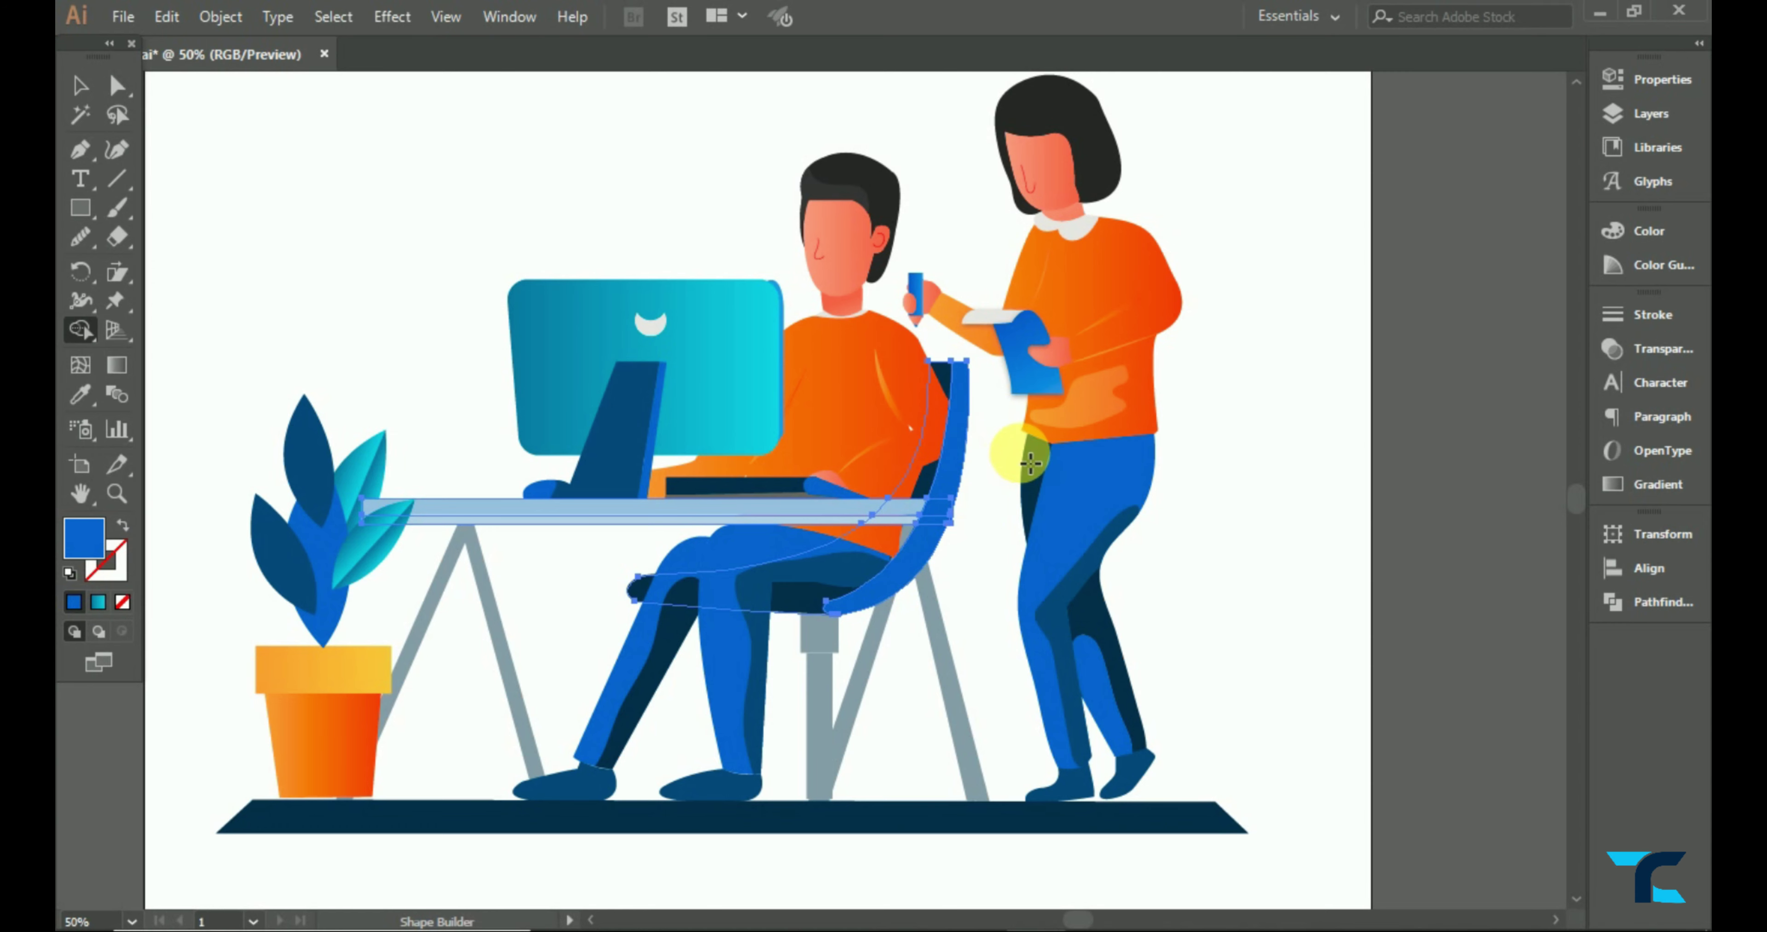
- Select the chair back alone and bring up its stacking order options
click(80, 85)
click(923, 399)
right_click(973, 483)
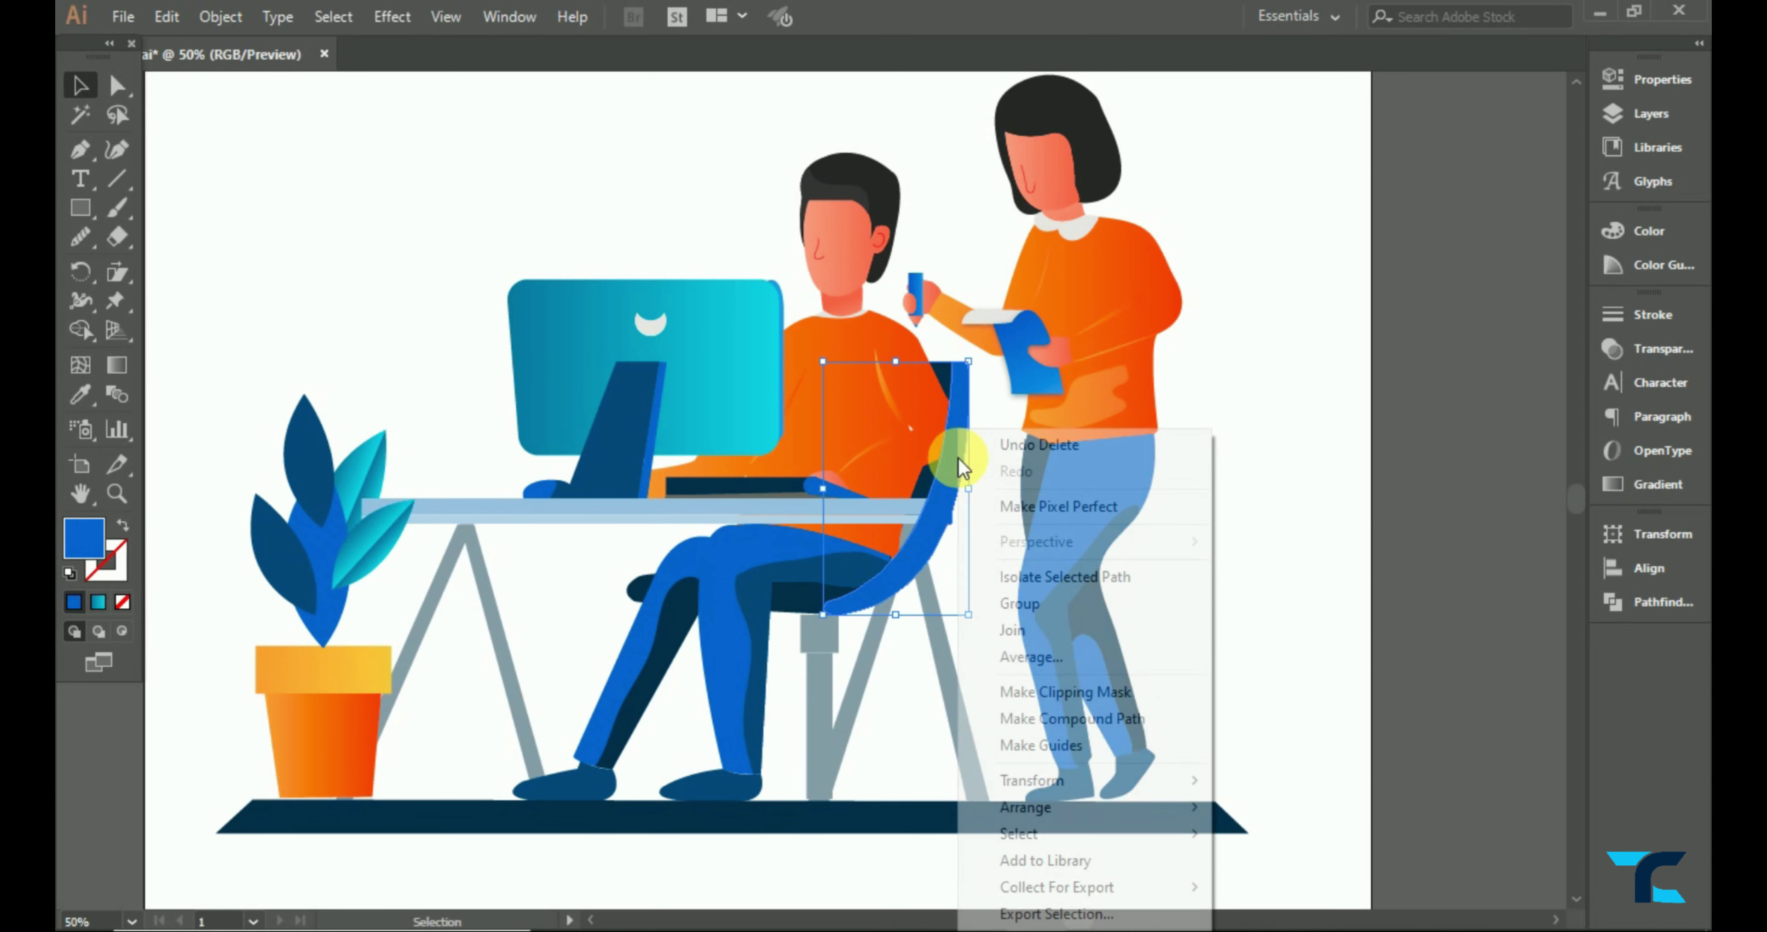
click(1294, 745)
- Send the chair back behind the desk and fill the seat square and pole dark navy
click(1222, 544)
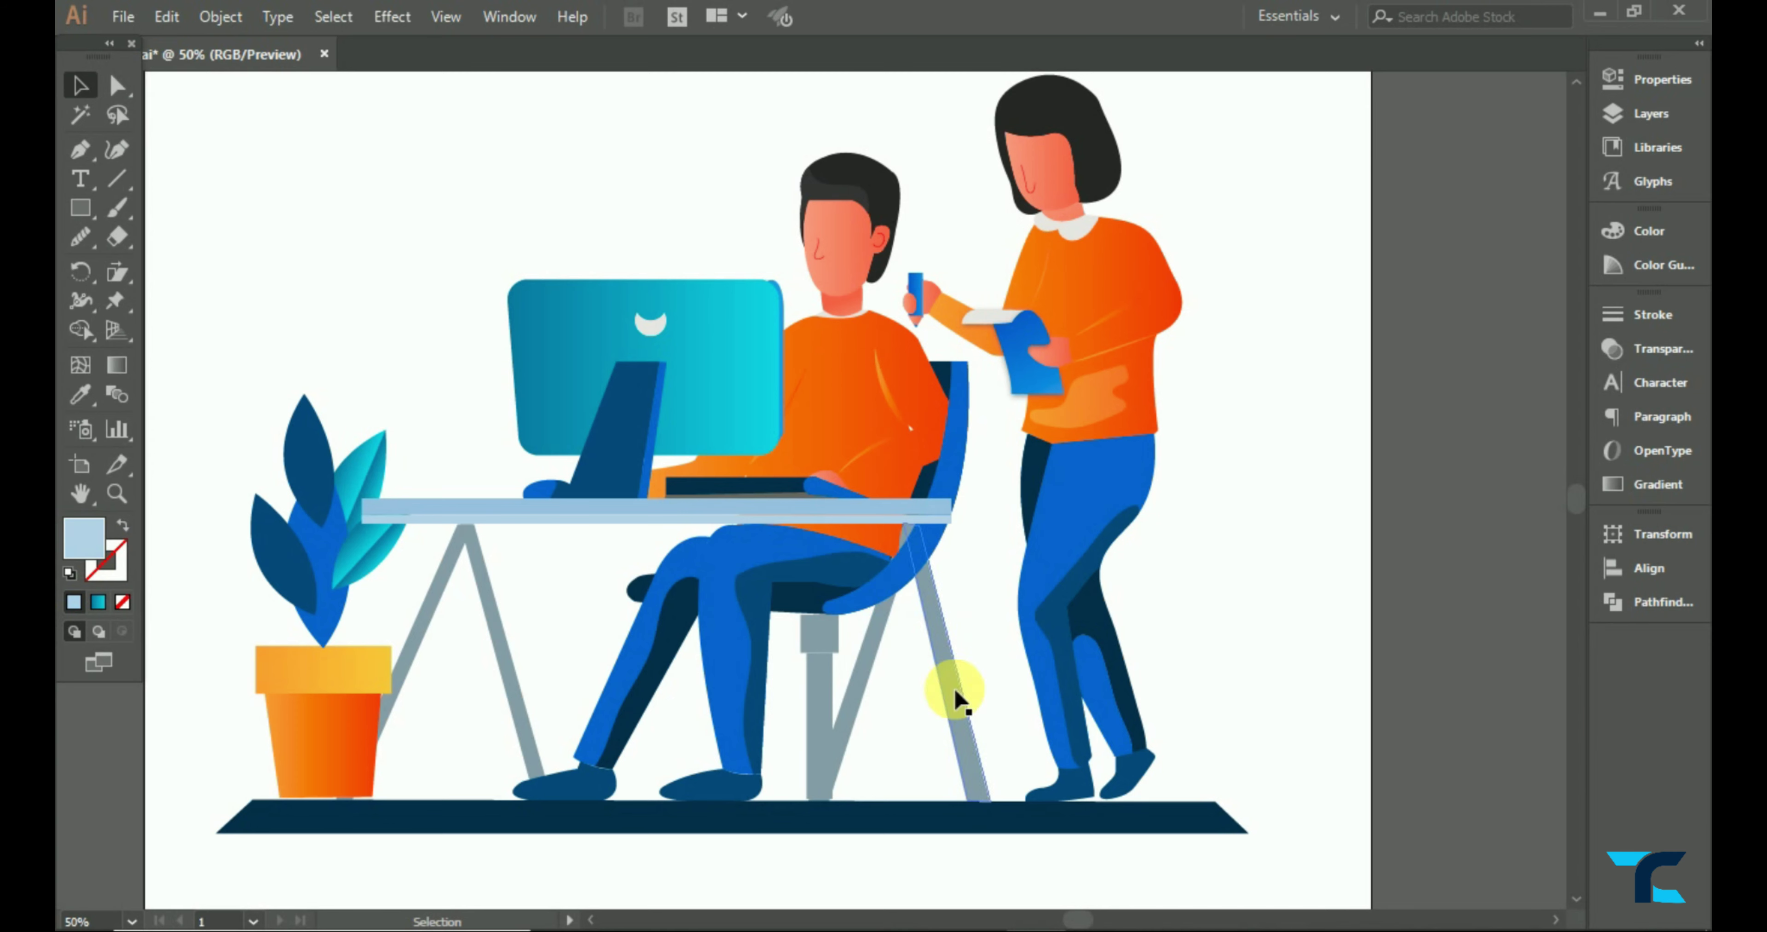
click(833, 640)
click(81, 394)
click(769, 590)
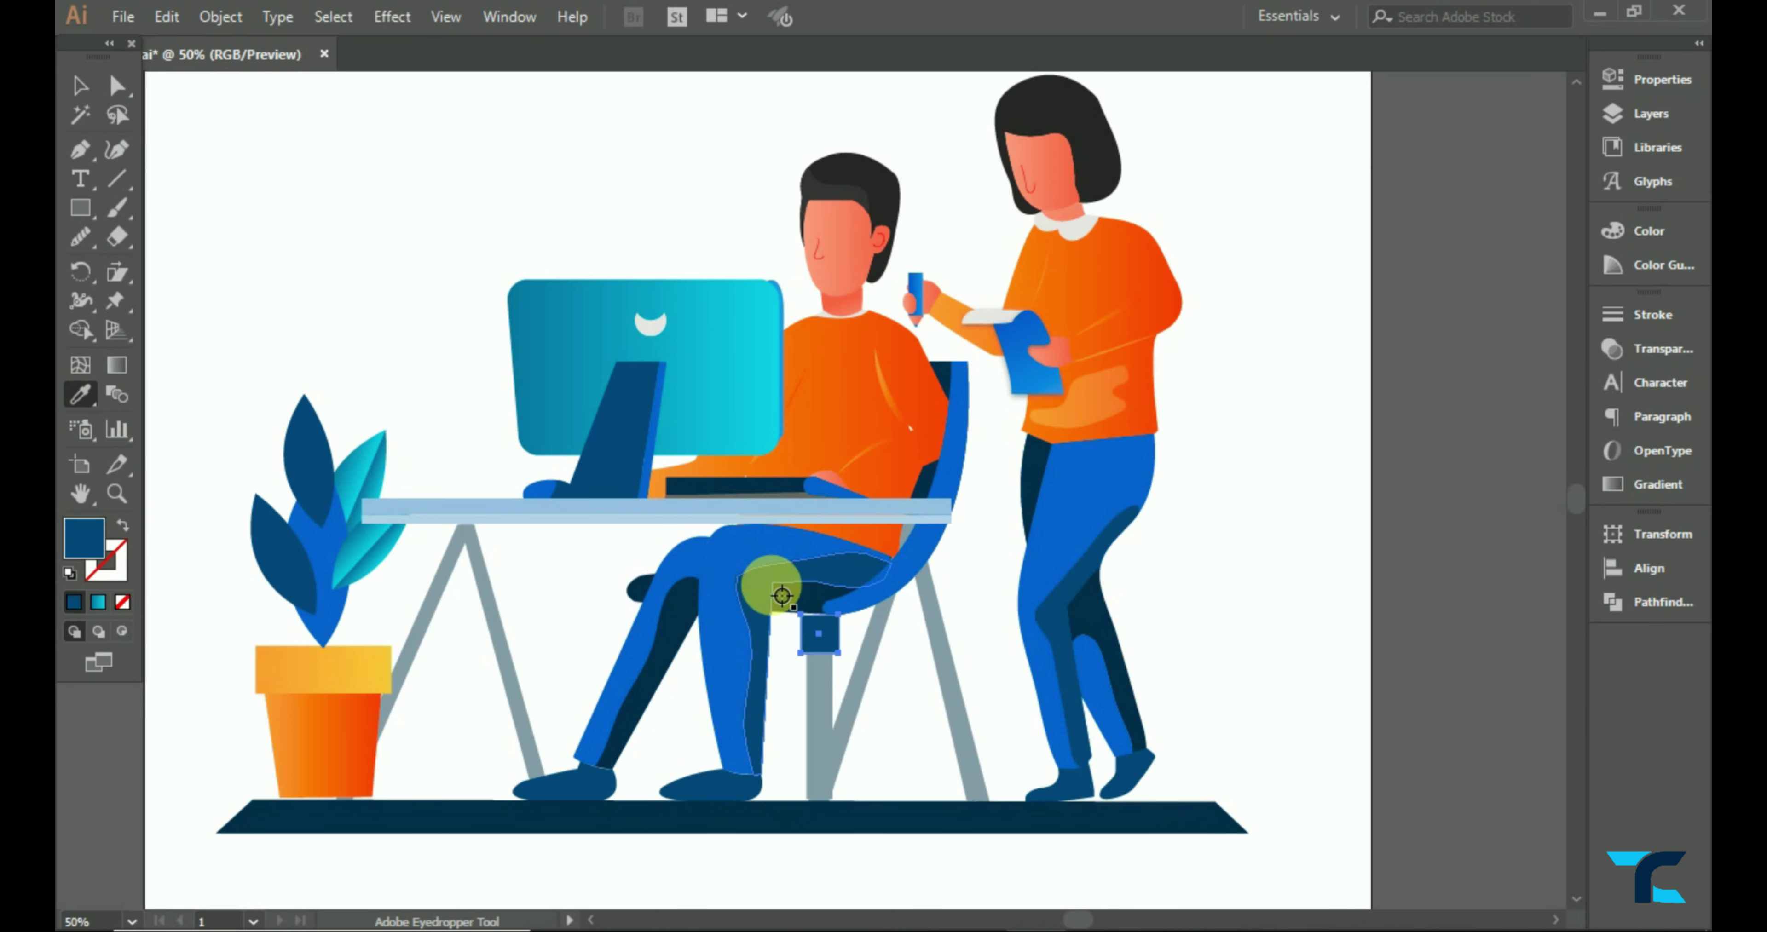
click(80, 85)
click(808, 721)
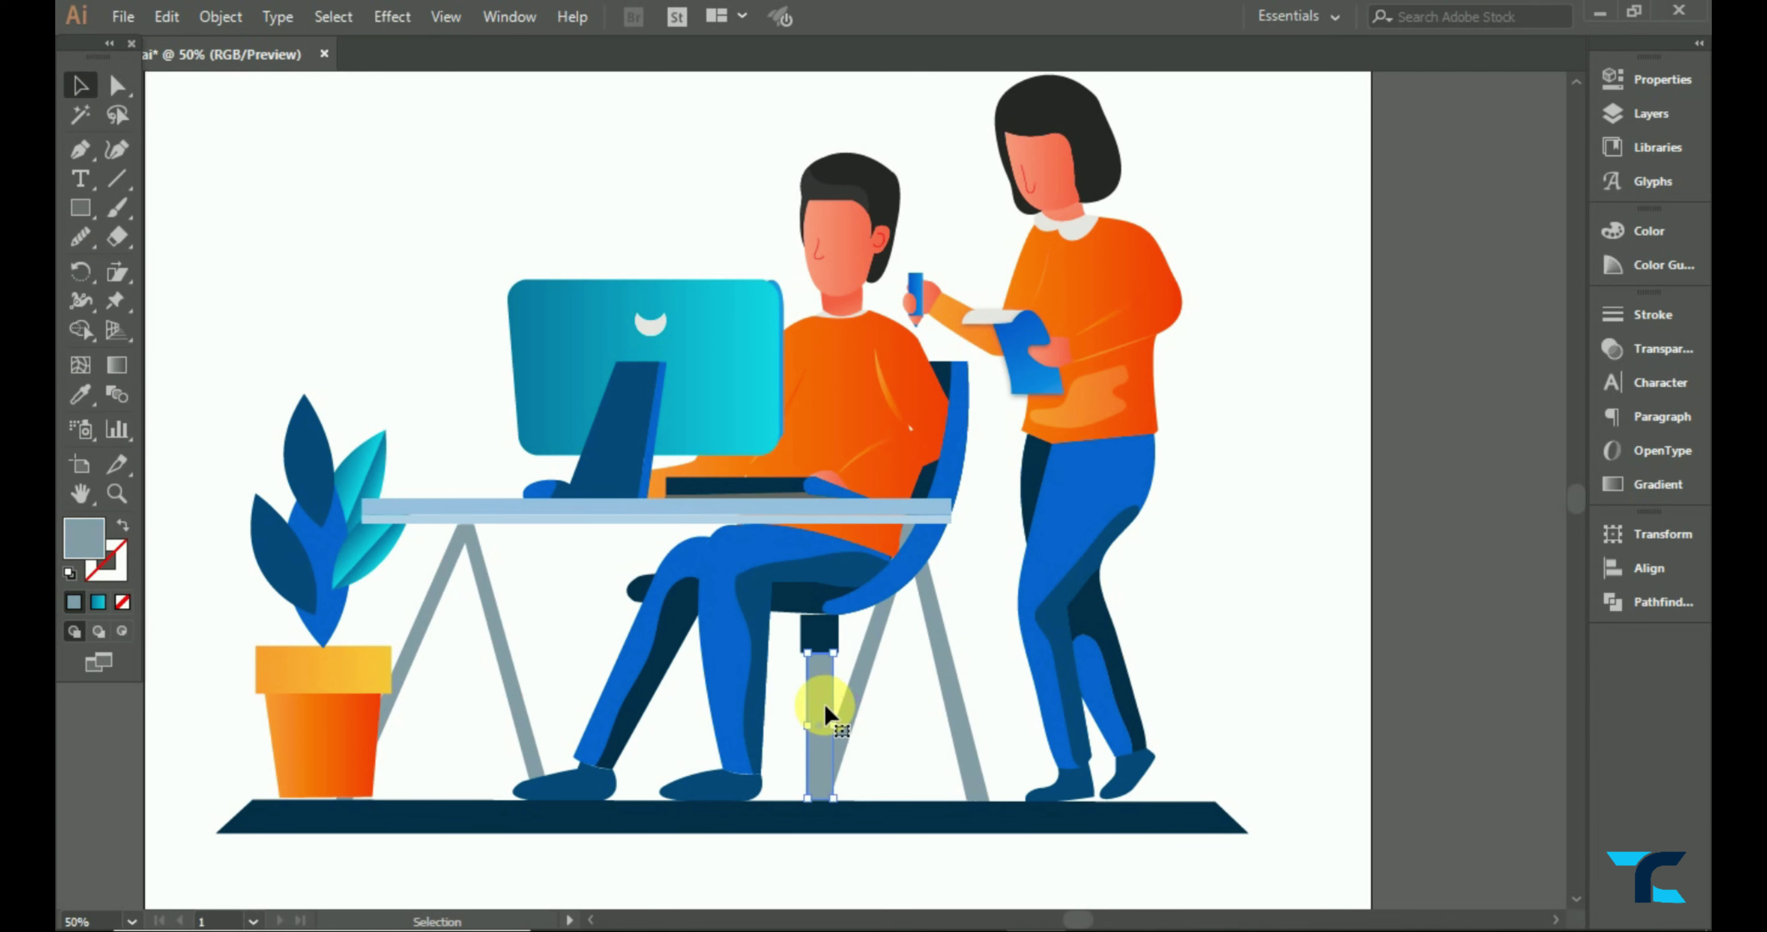
click(80, 394)
click(812, 600)
- Pen-draw a curved dark base at the foot of the chair column
scroll(816, 599, down, 3)
click(80, 86)
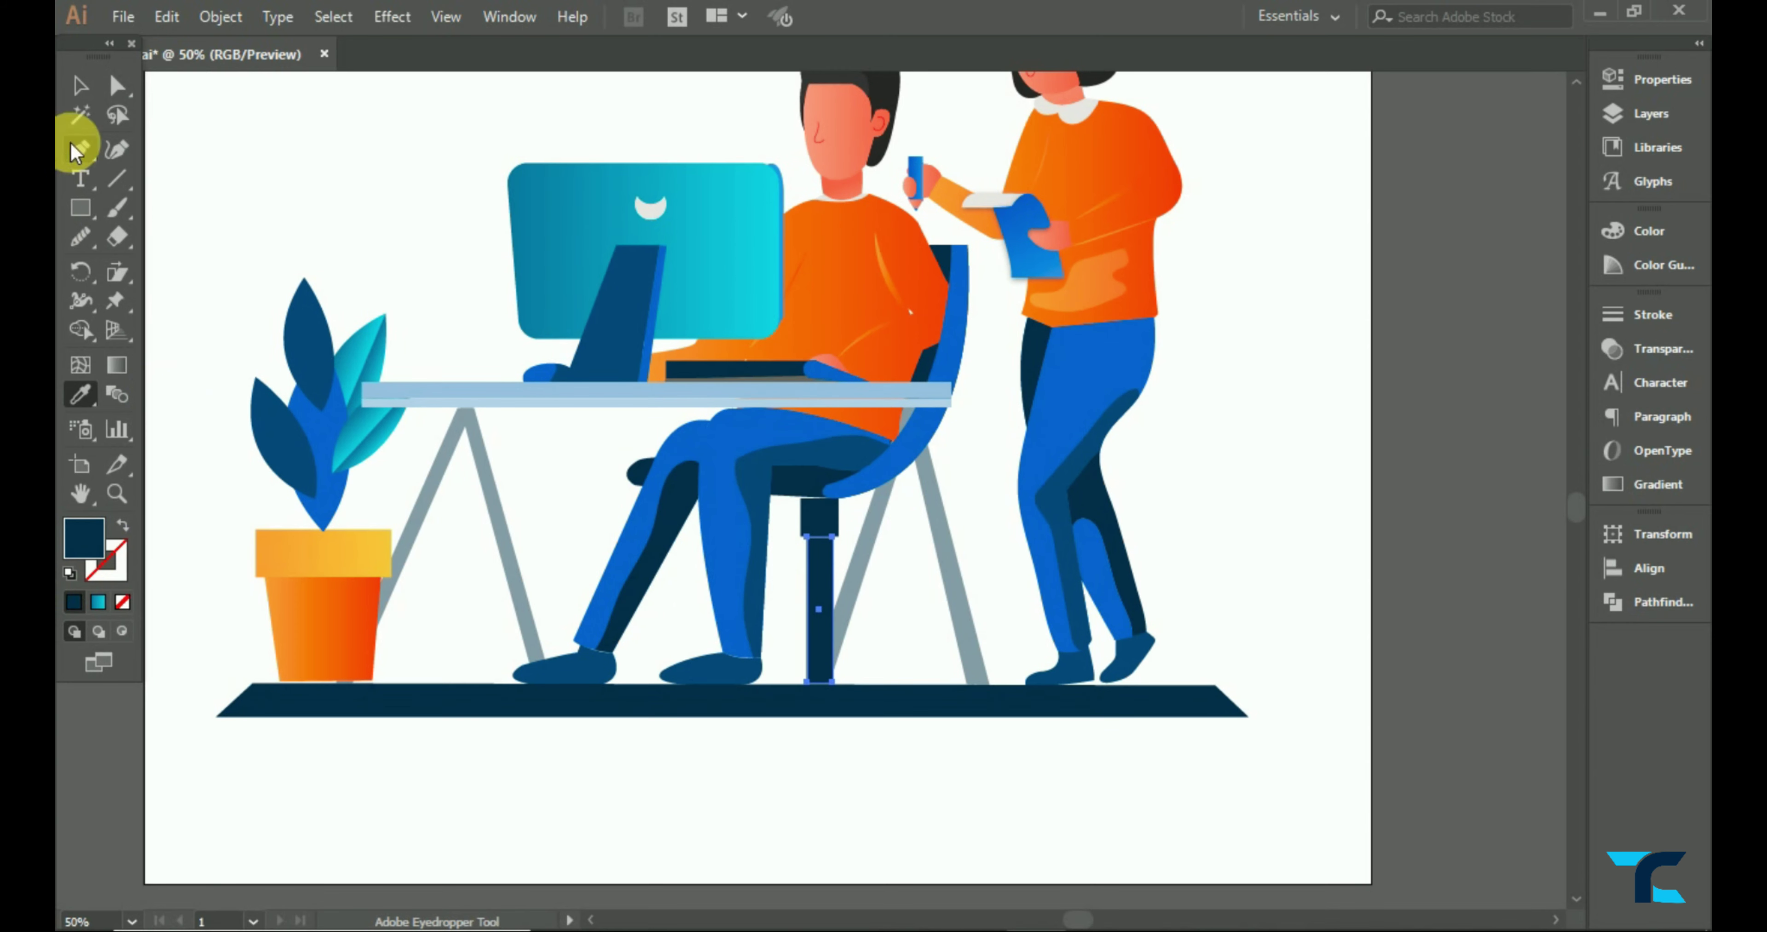
click(885, 820)
scroll(885, 819, up, 1)
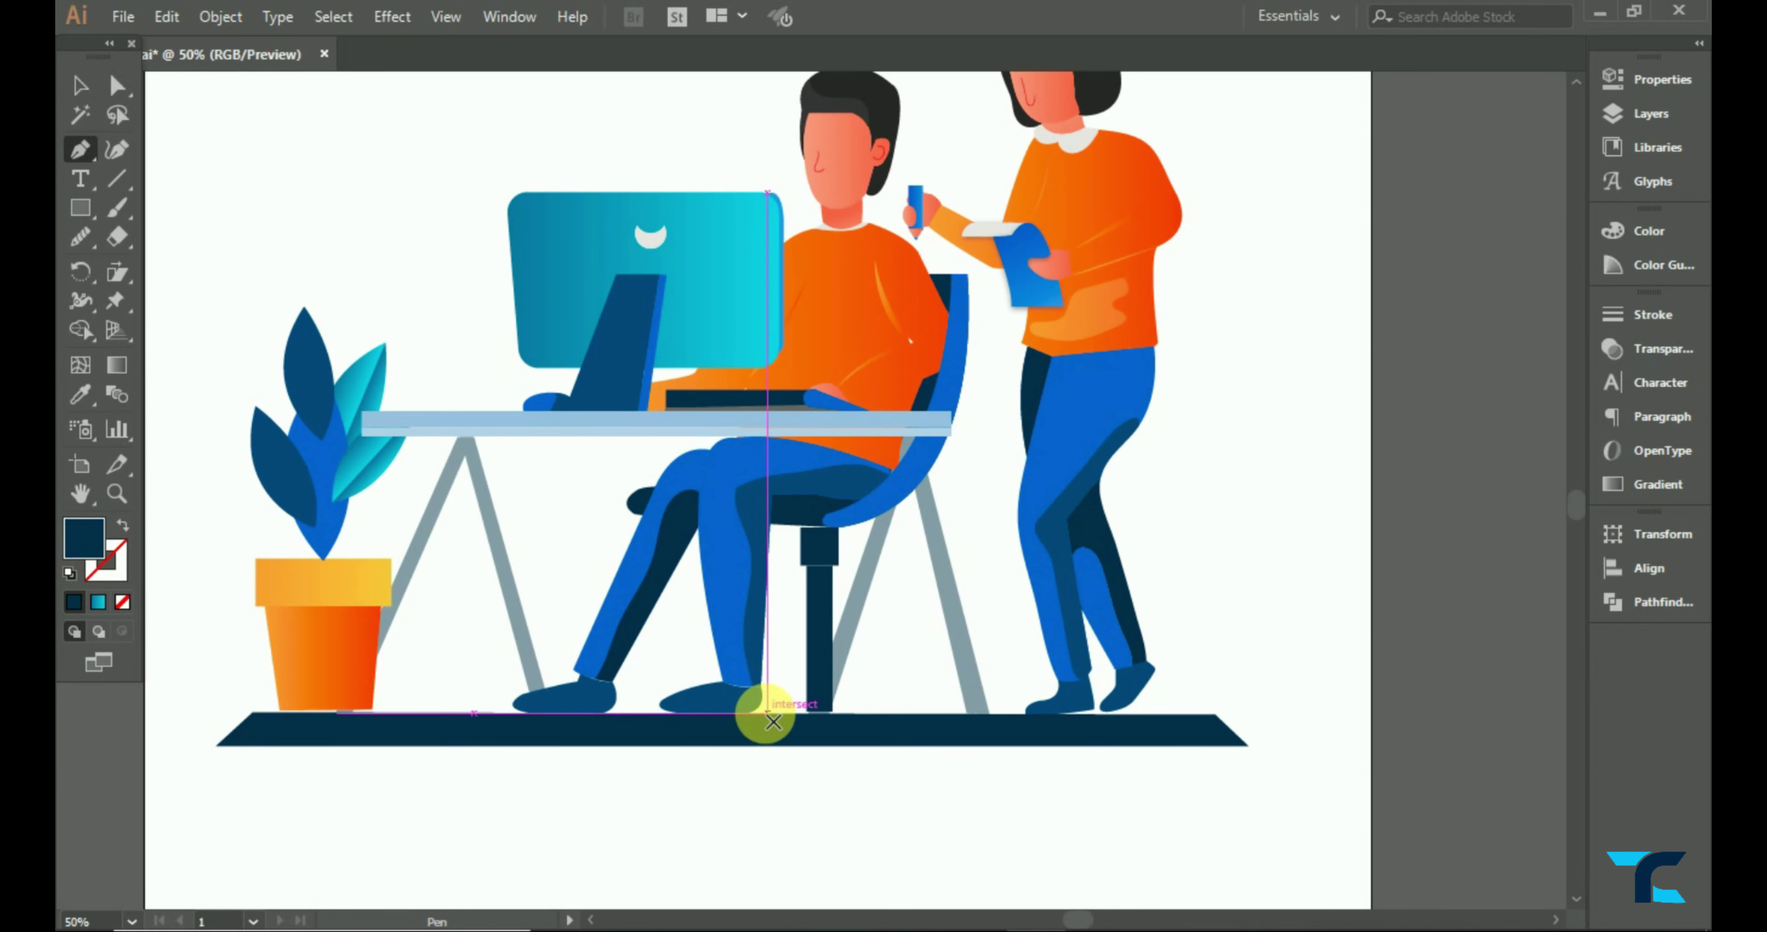
click(761, 714)
drag(885, 714, 955, 740)
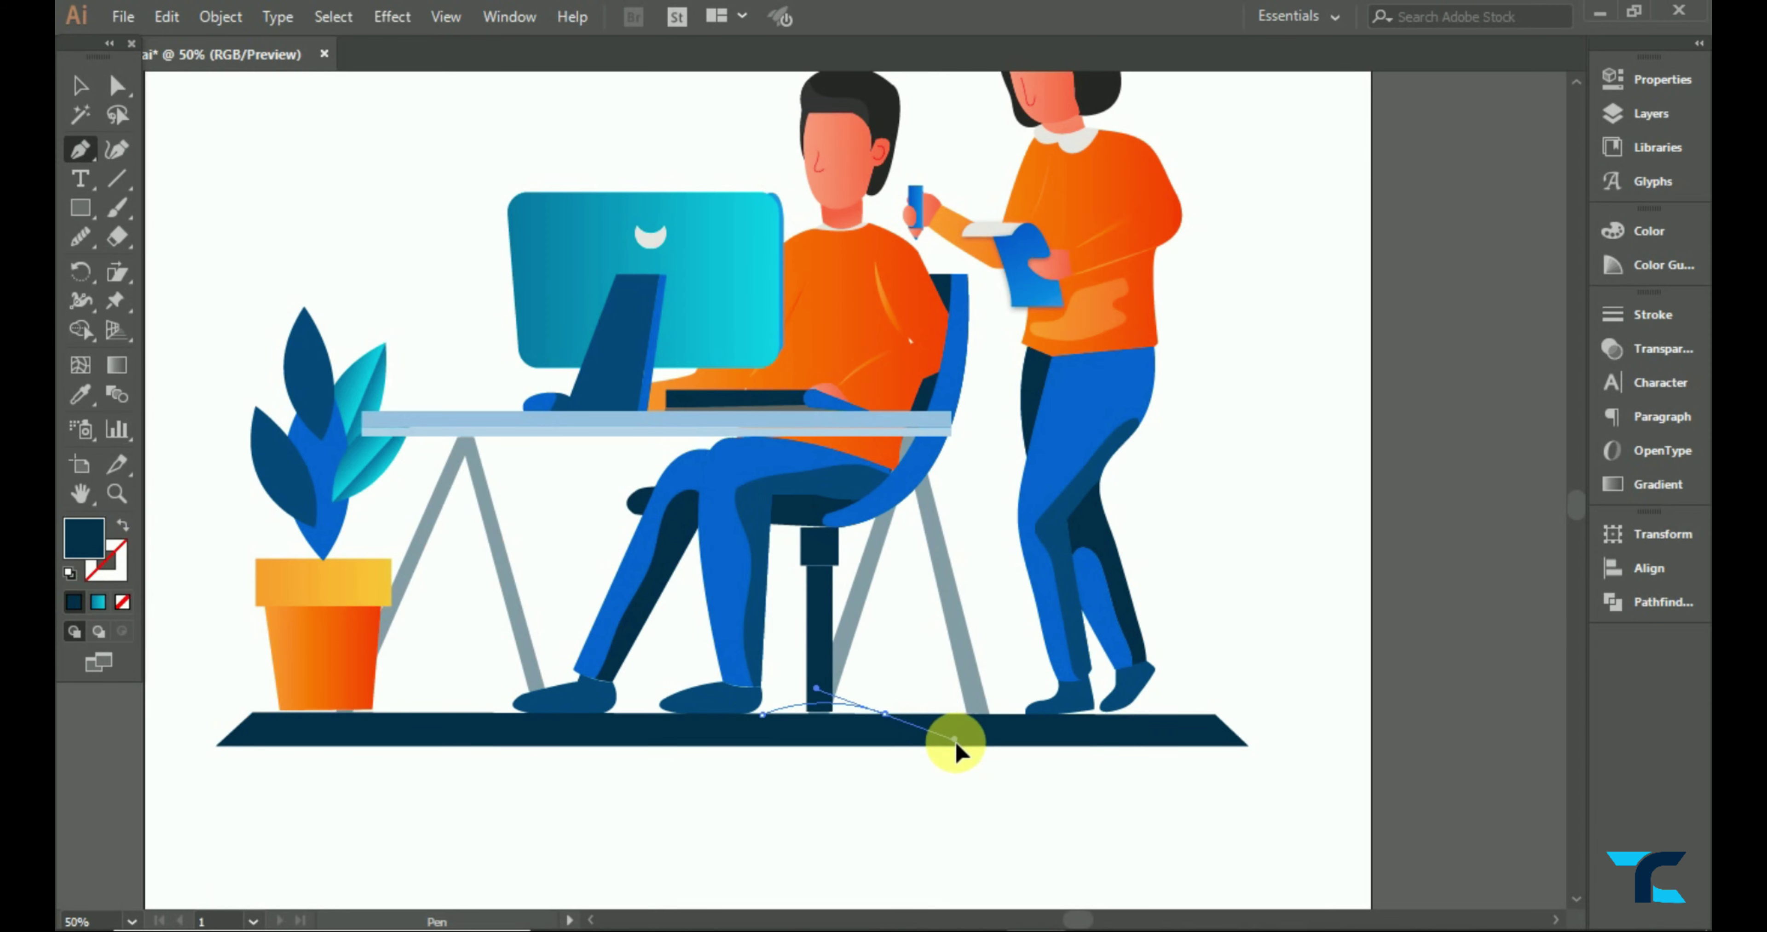
click(884, 713)
click(762, 715)
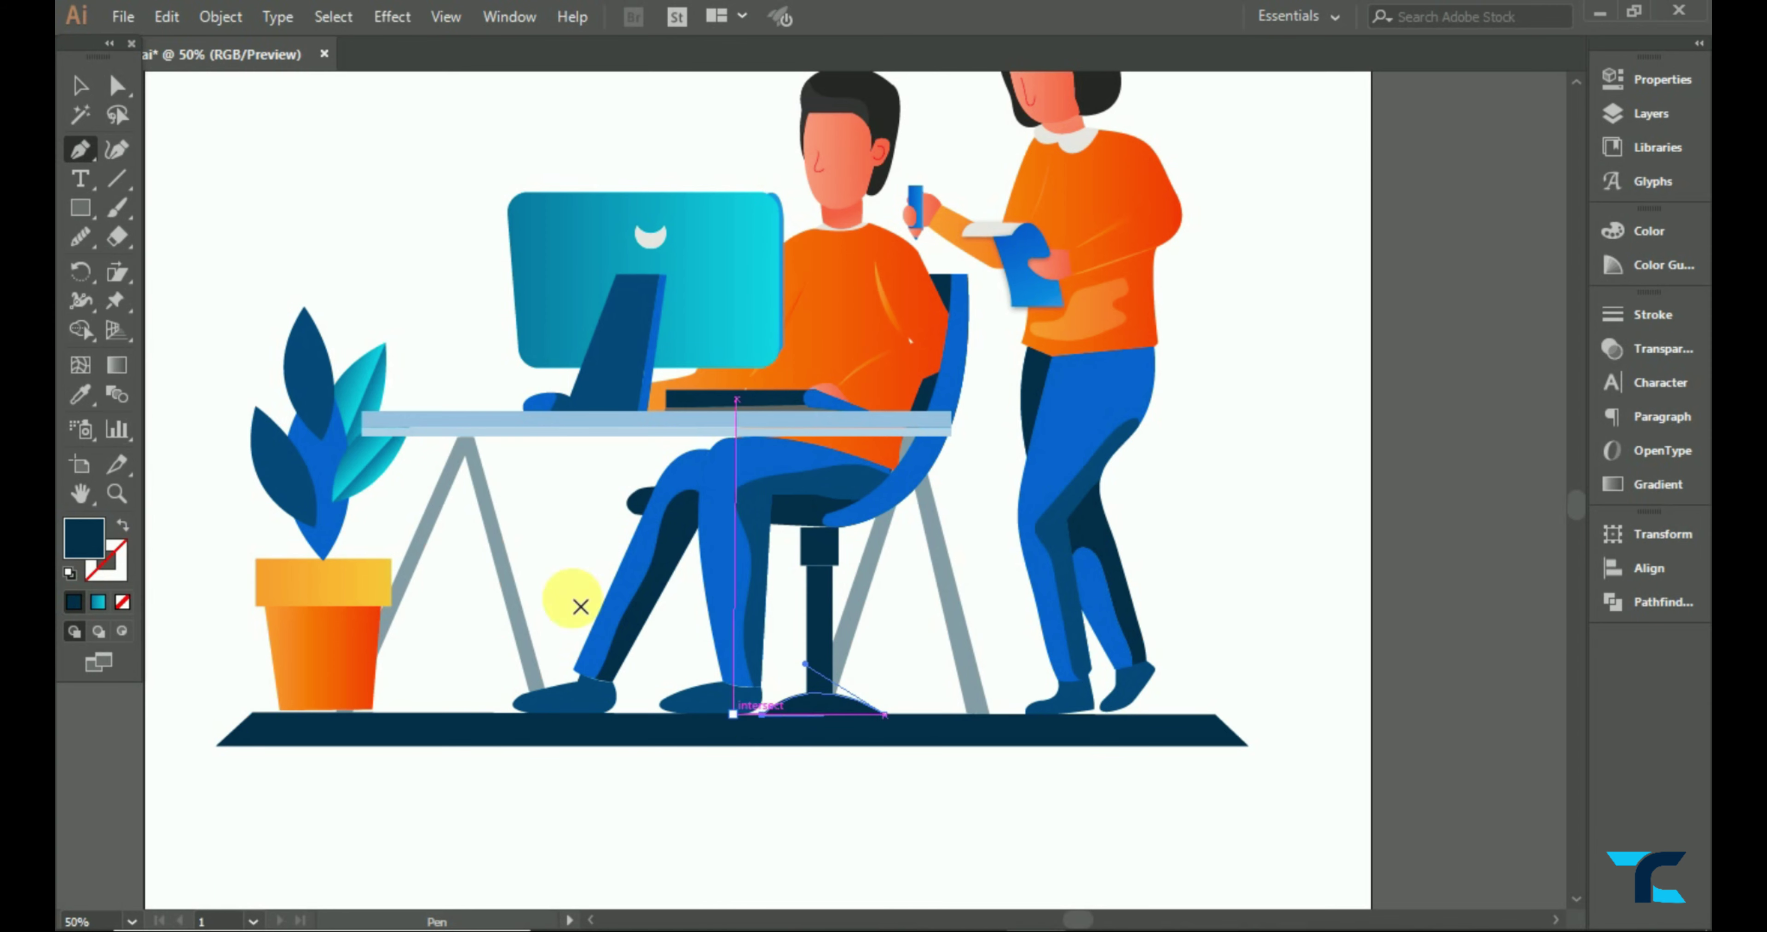
click(78, 87)
click(871, 874)
scroll(874, 877, up, 1)
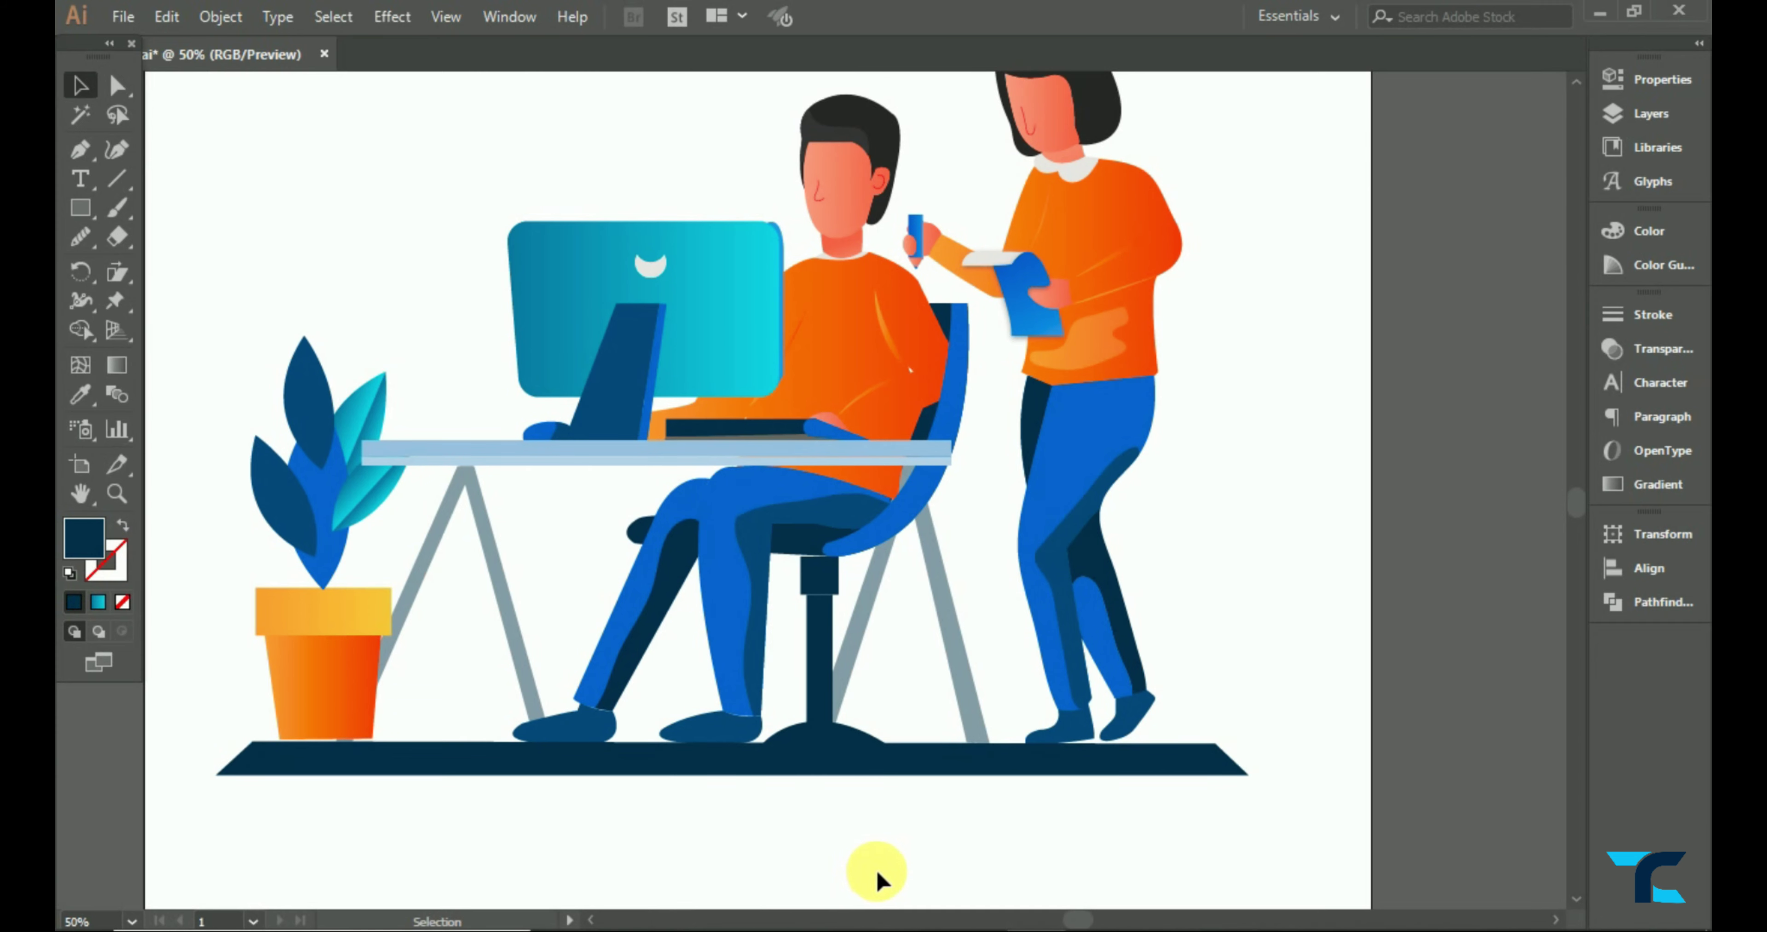
- Drag the right anchors of both light blue desk-top strips further right
key(ctrl+minus)
key(a)
scroll(1166, 719, down, 1)
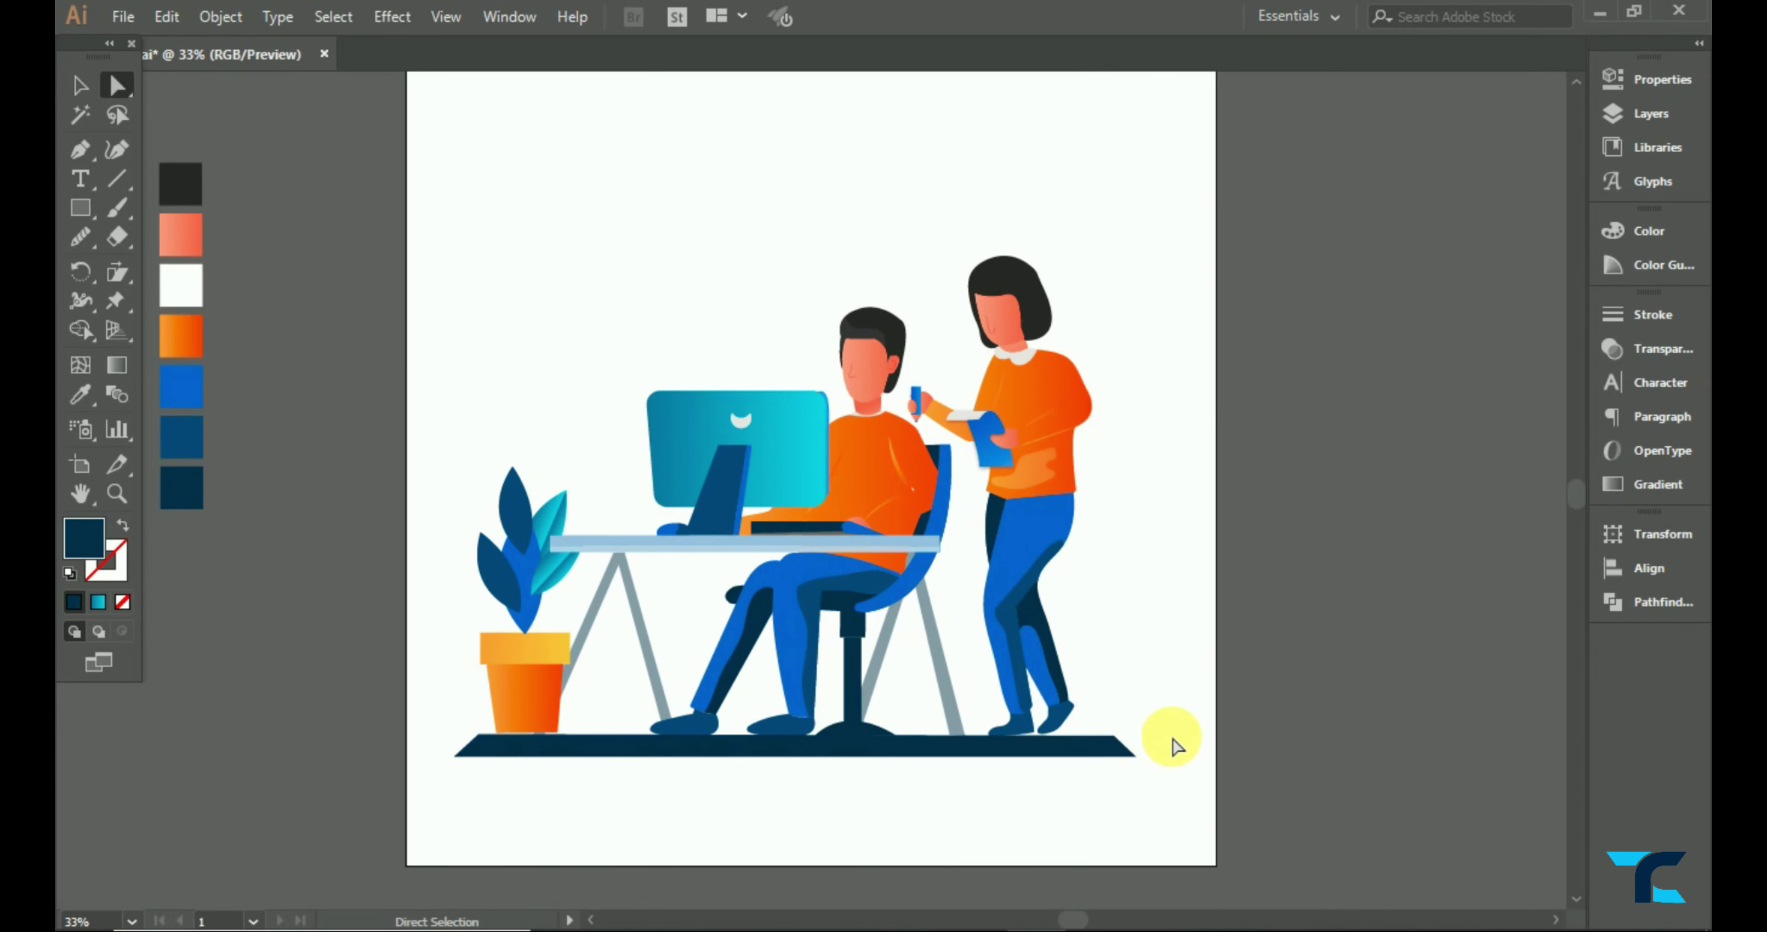
scroll(1235, 727, up, 1)
scroll(919, 630, up, 4)
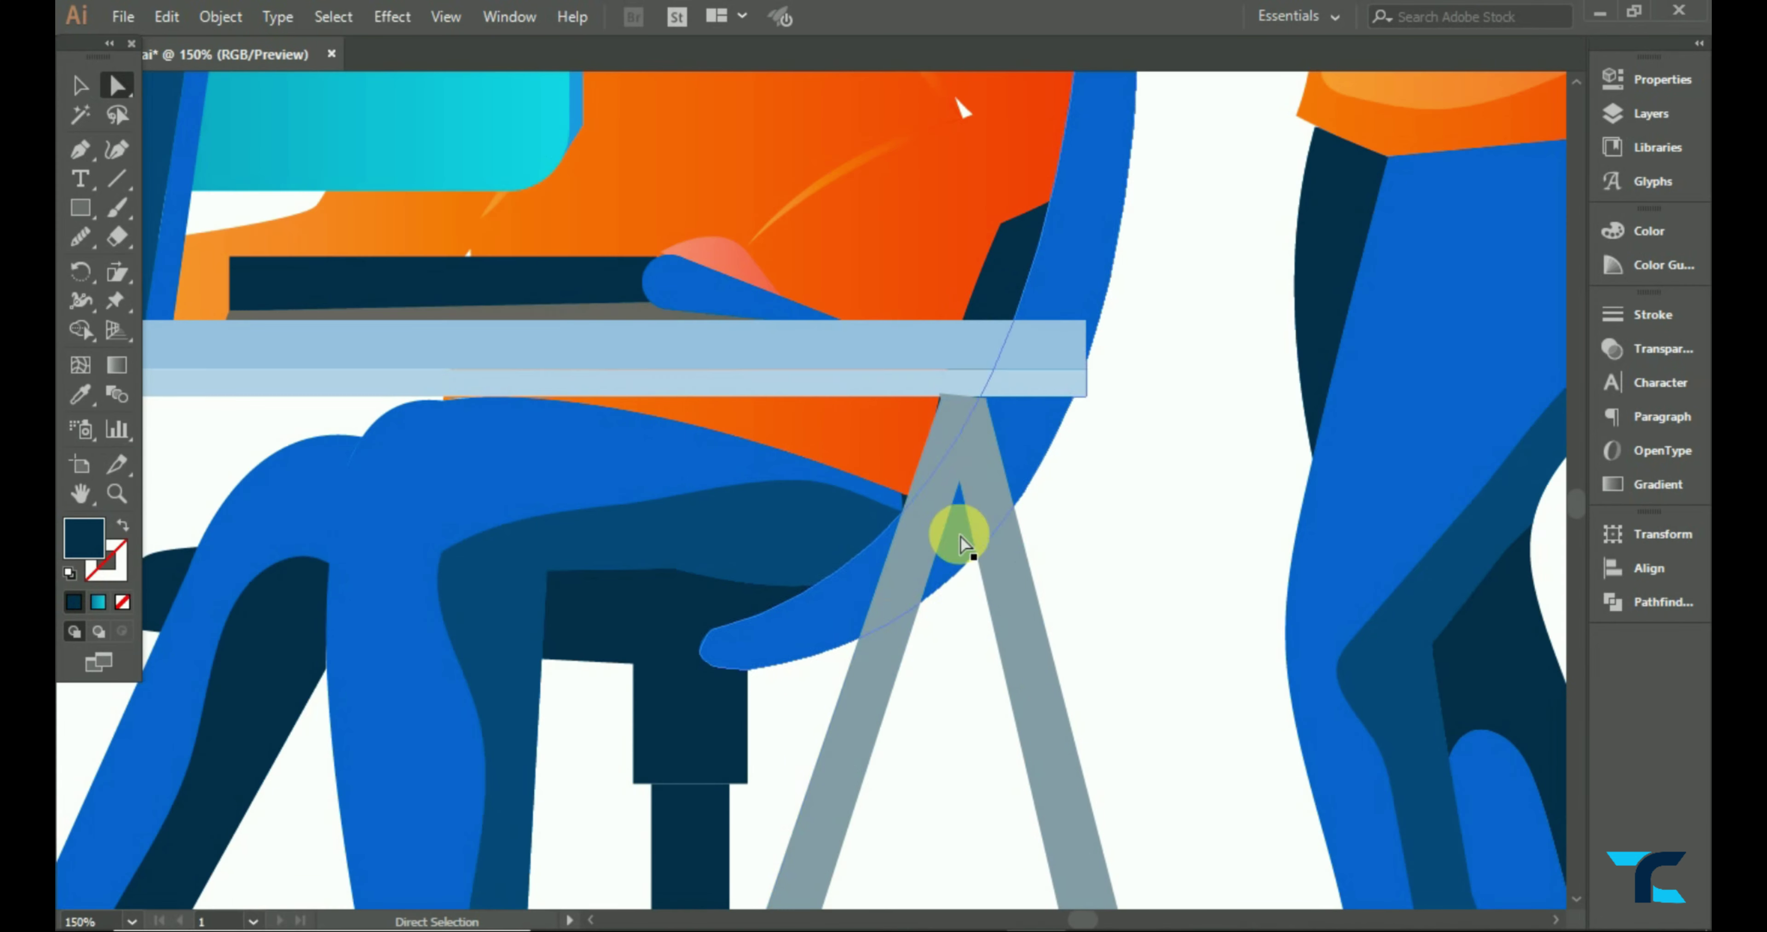
click(1075, 350)
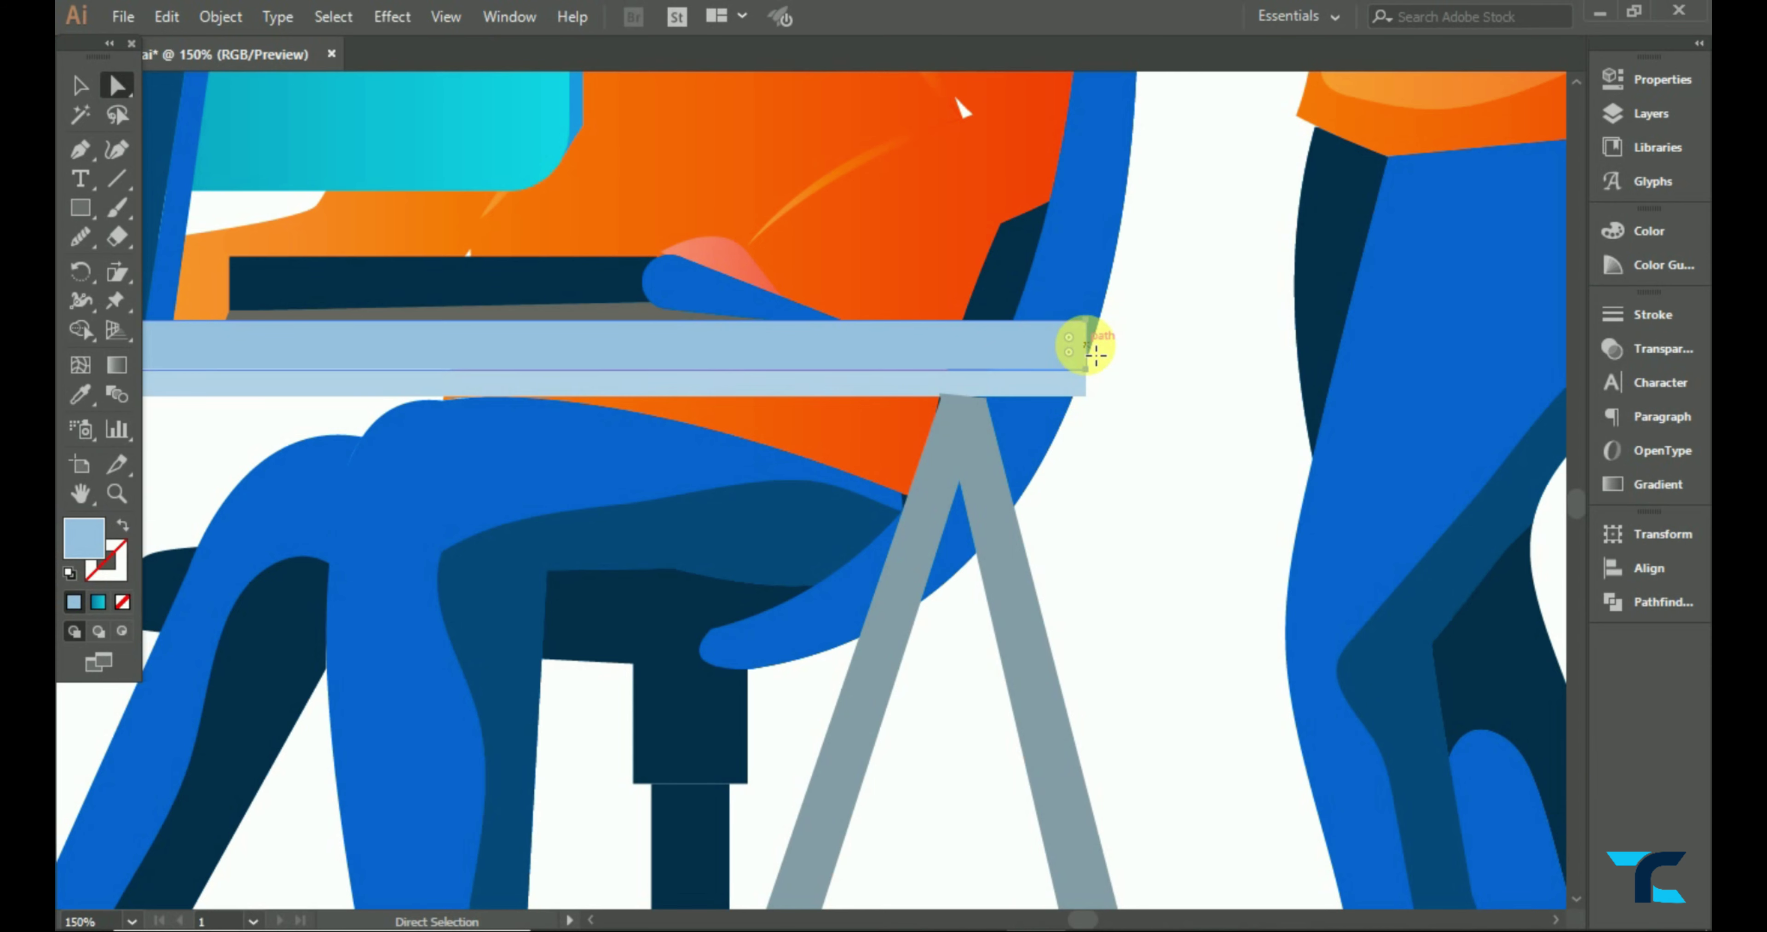
drag(1096, 353, 1474, 346)
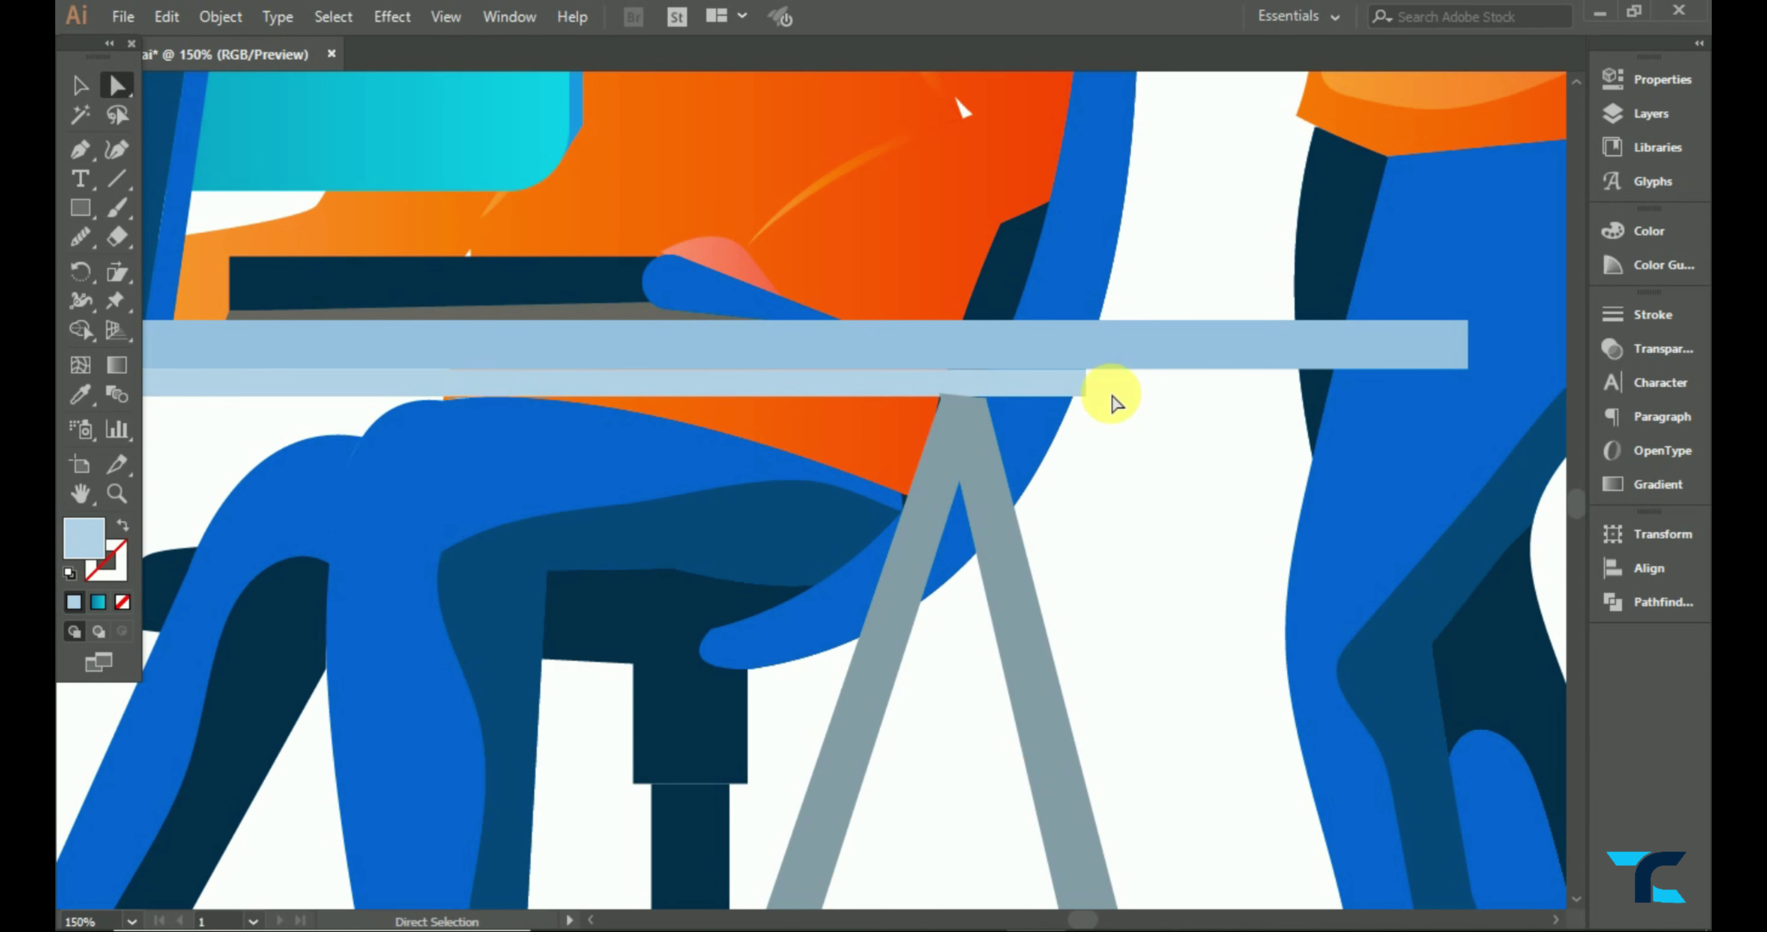
drag(1086, 388, 1467, 382)
- Delete the existing diagonal desk leg near the chair
scroll(848, 654, down, 3)
scroll(1084, 584, down, 2)
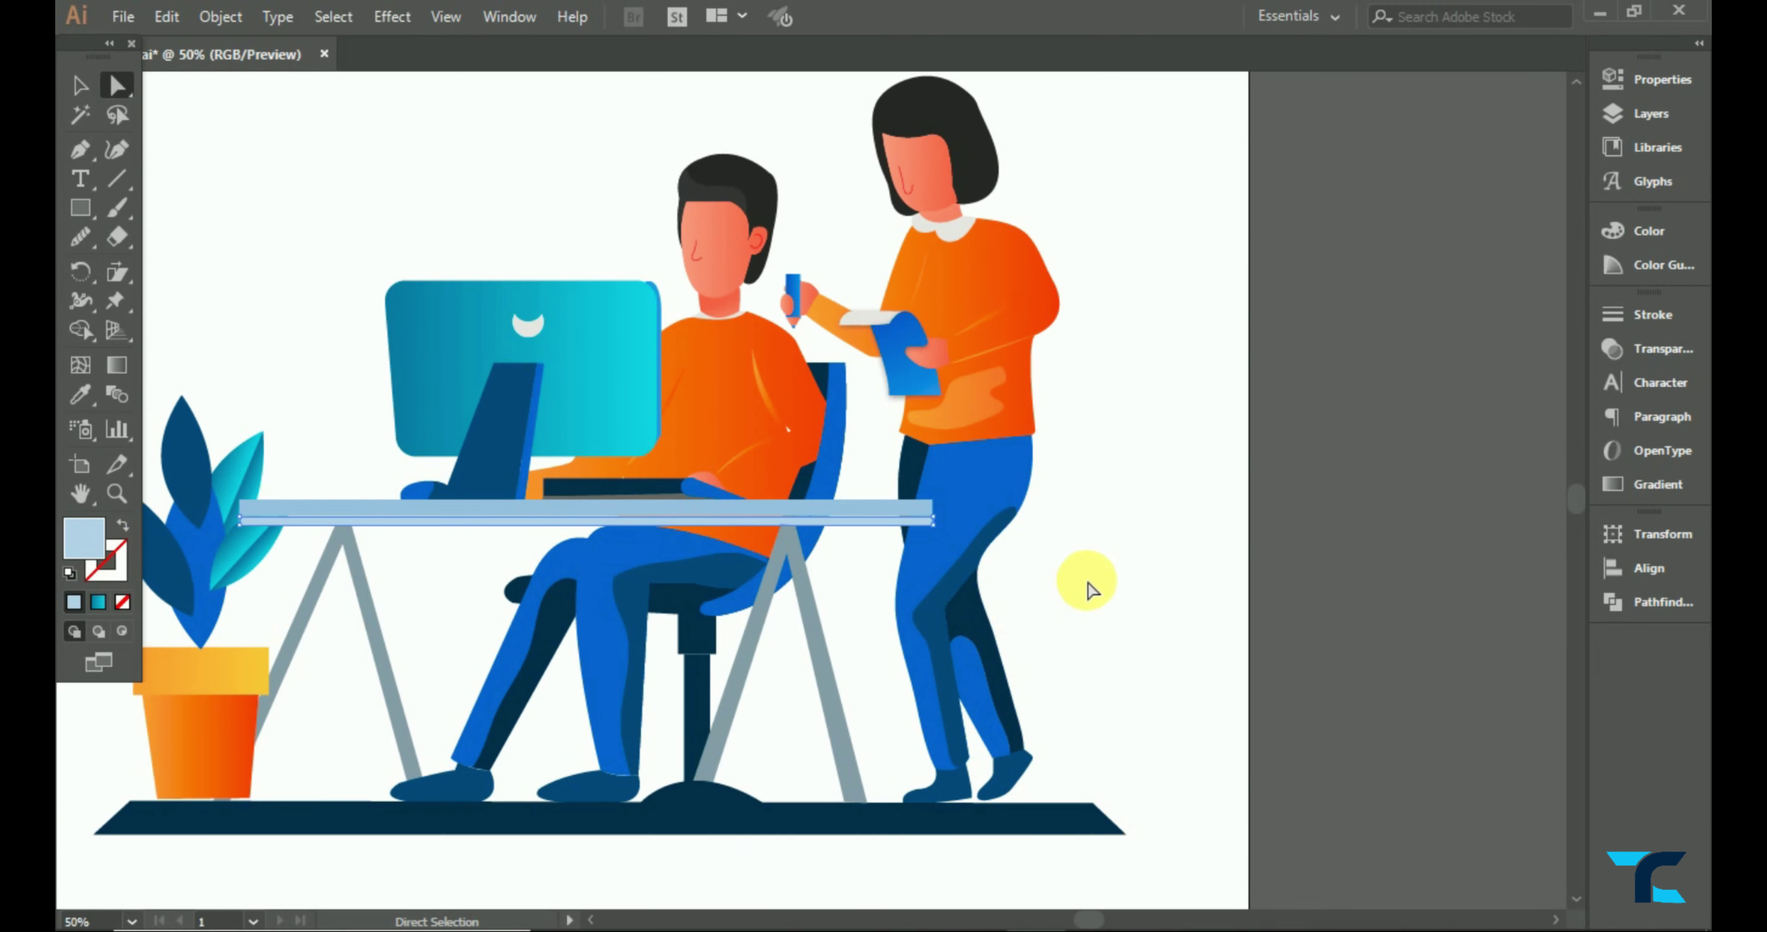
scroll(1095, 587, down, 1)
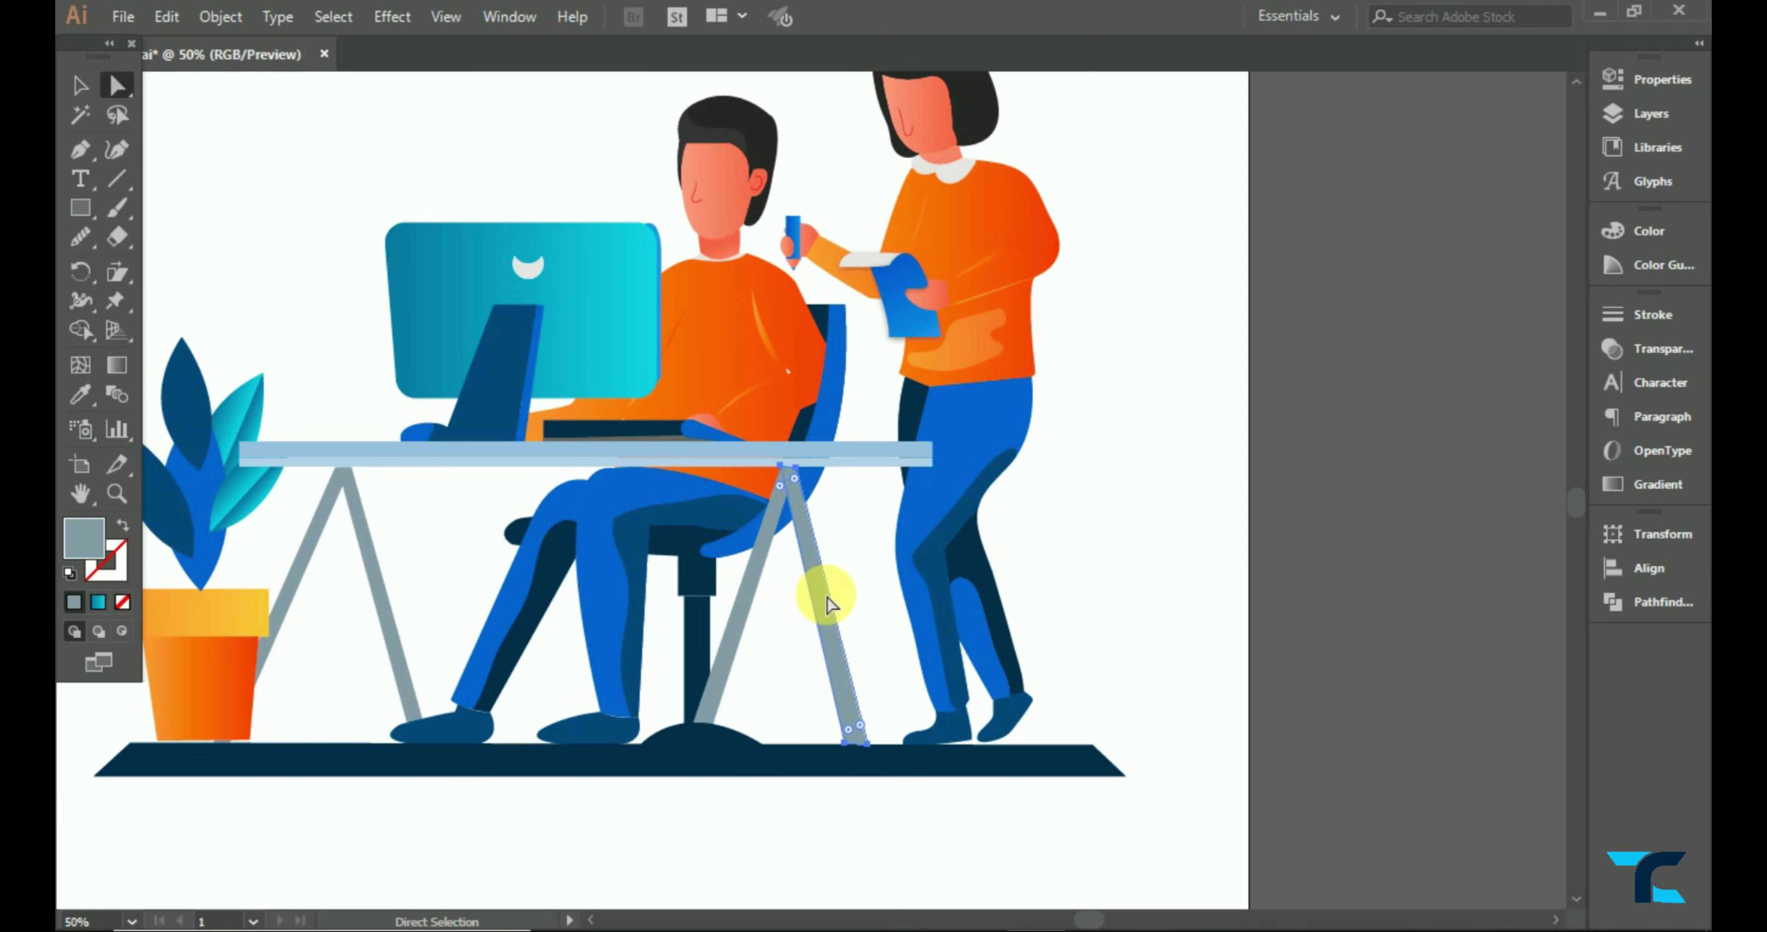
drag(843, 647, 827, 702)
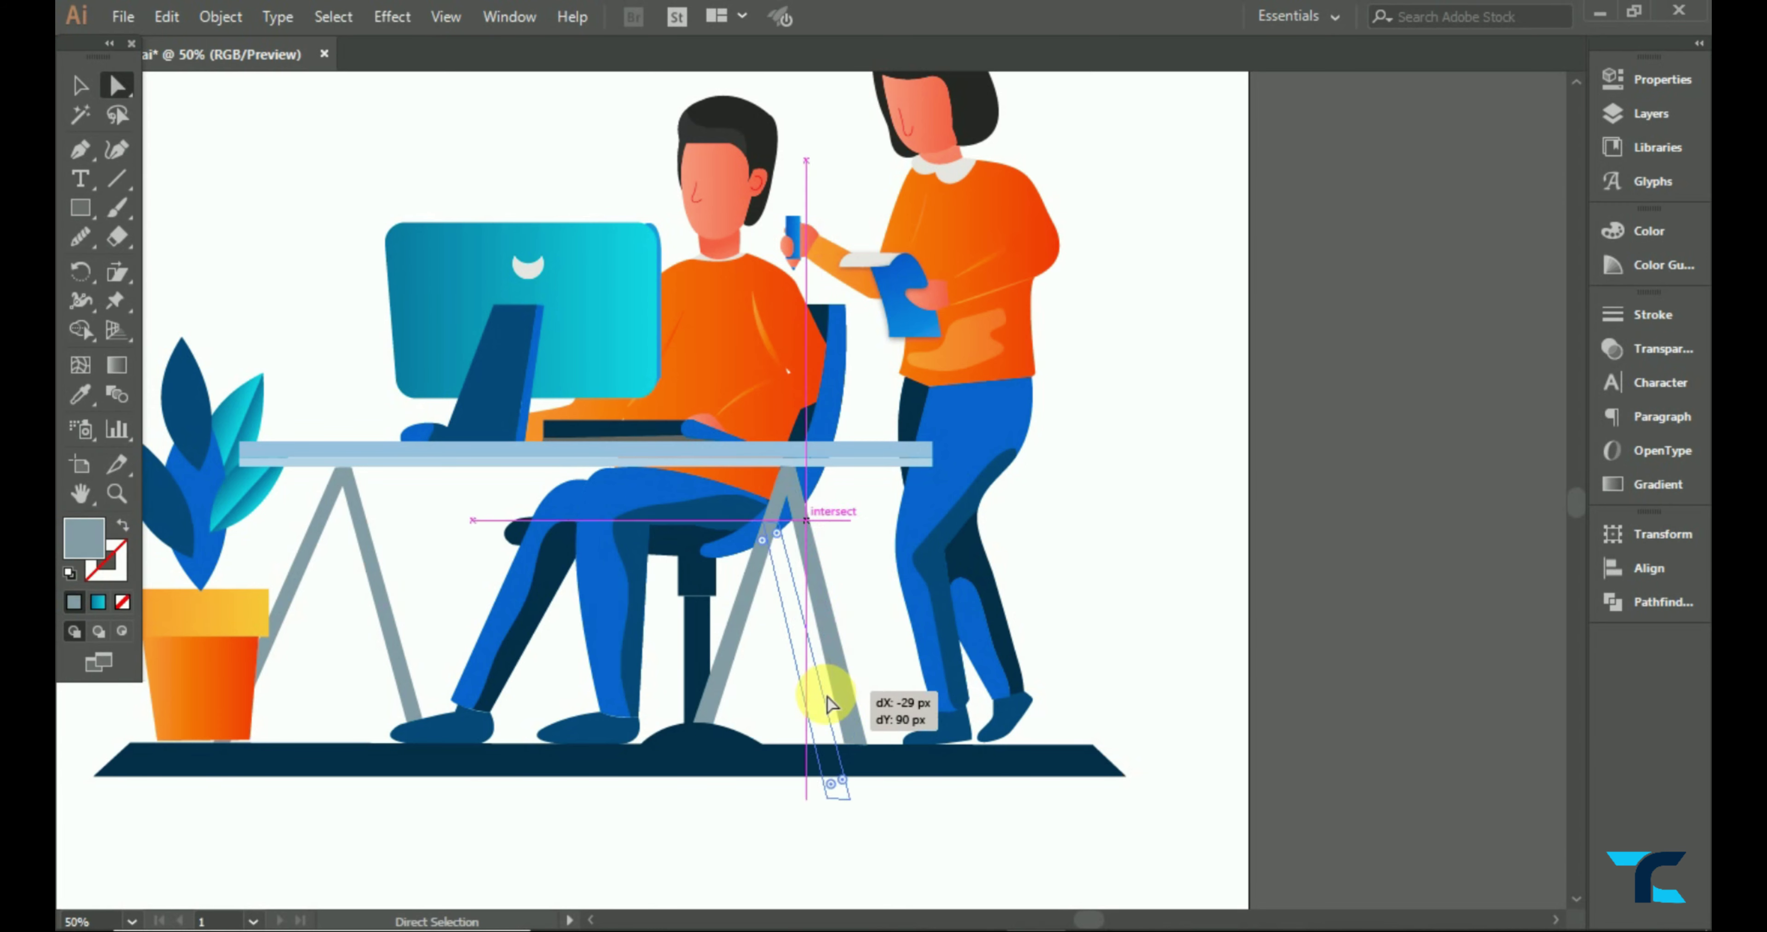
key(ctrl+z)
key(Delete)
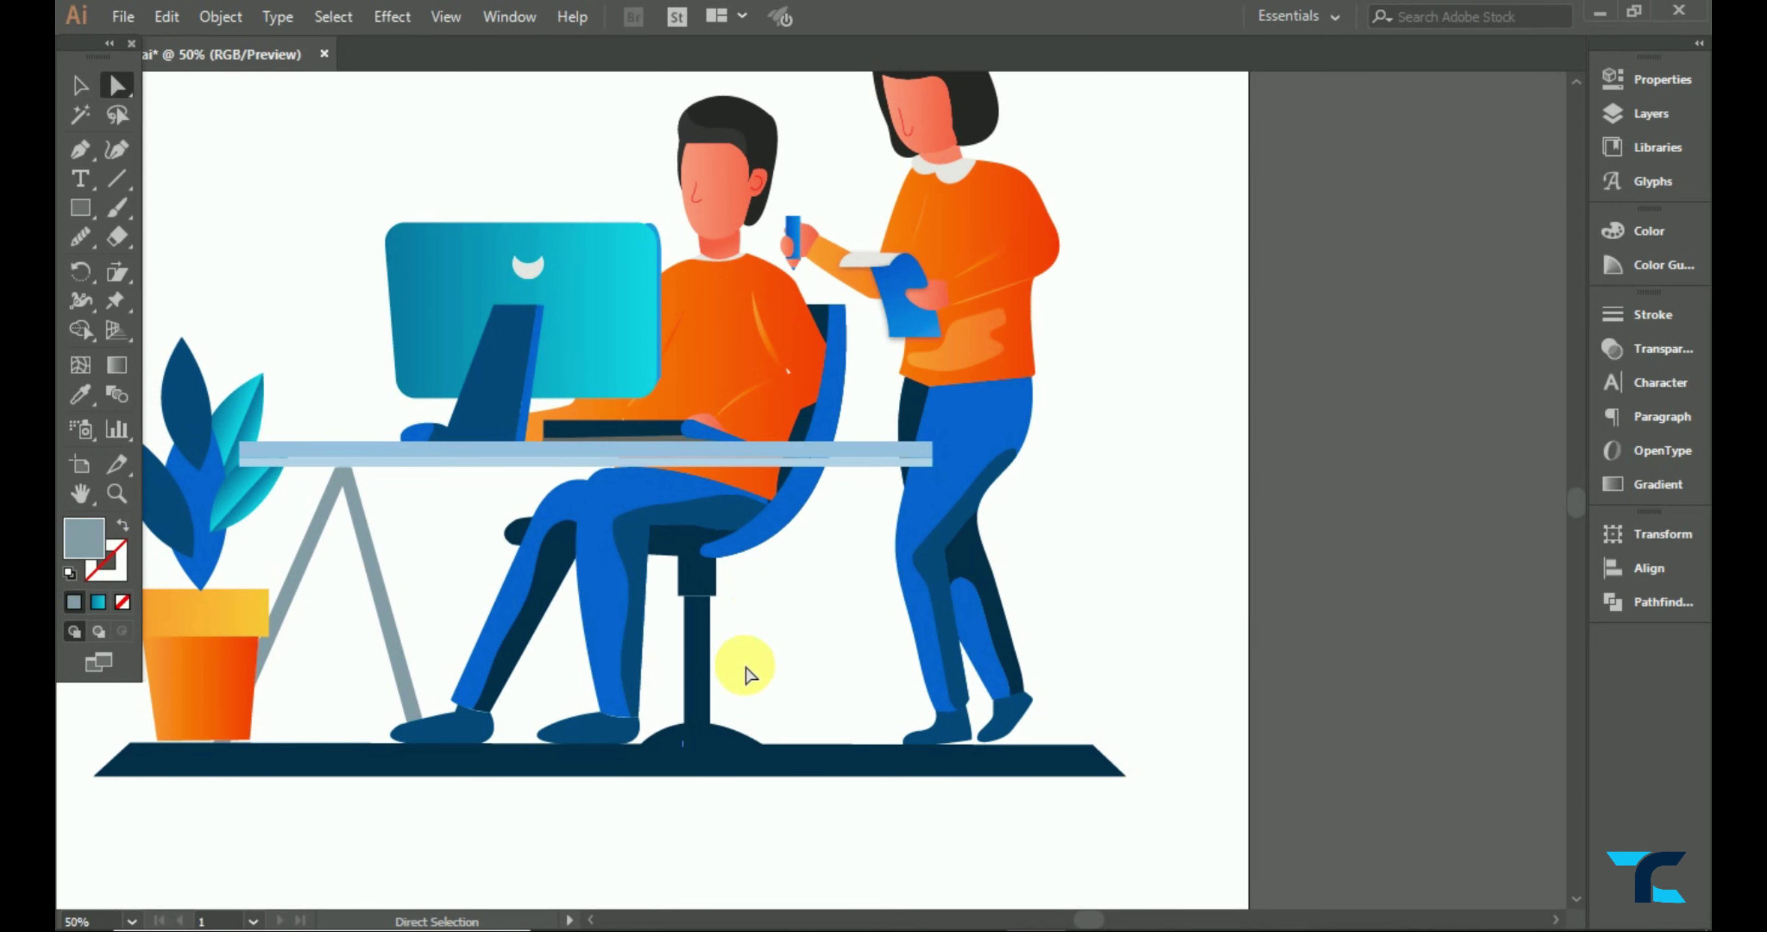
- Pen-draw a slanted leg and an upright leg under the desk top
click(80, 149)
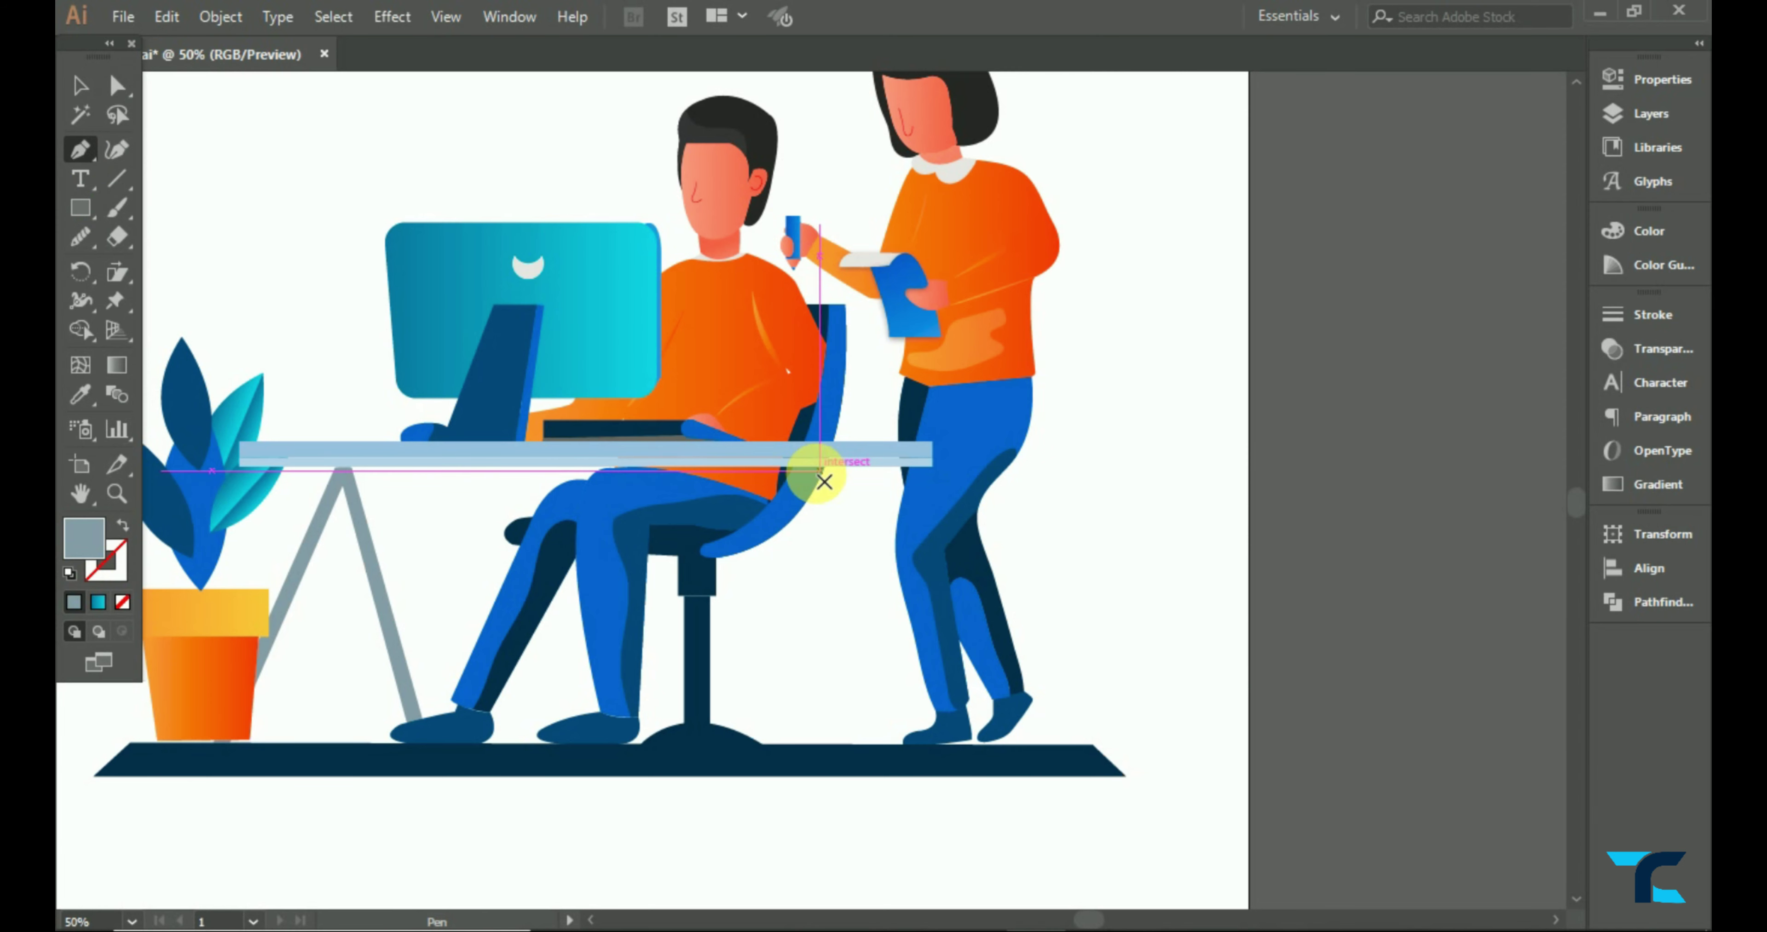
click(778, 468)
click(689, 744)
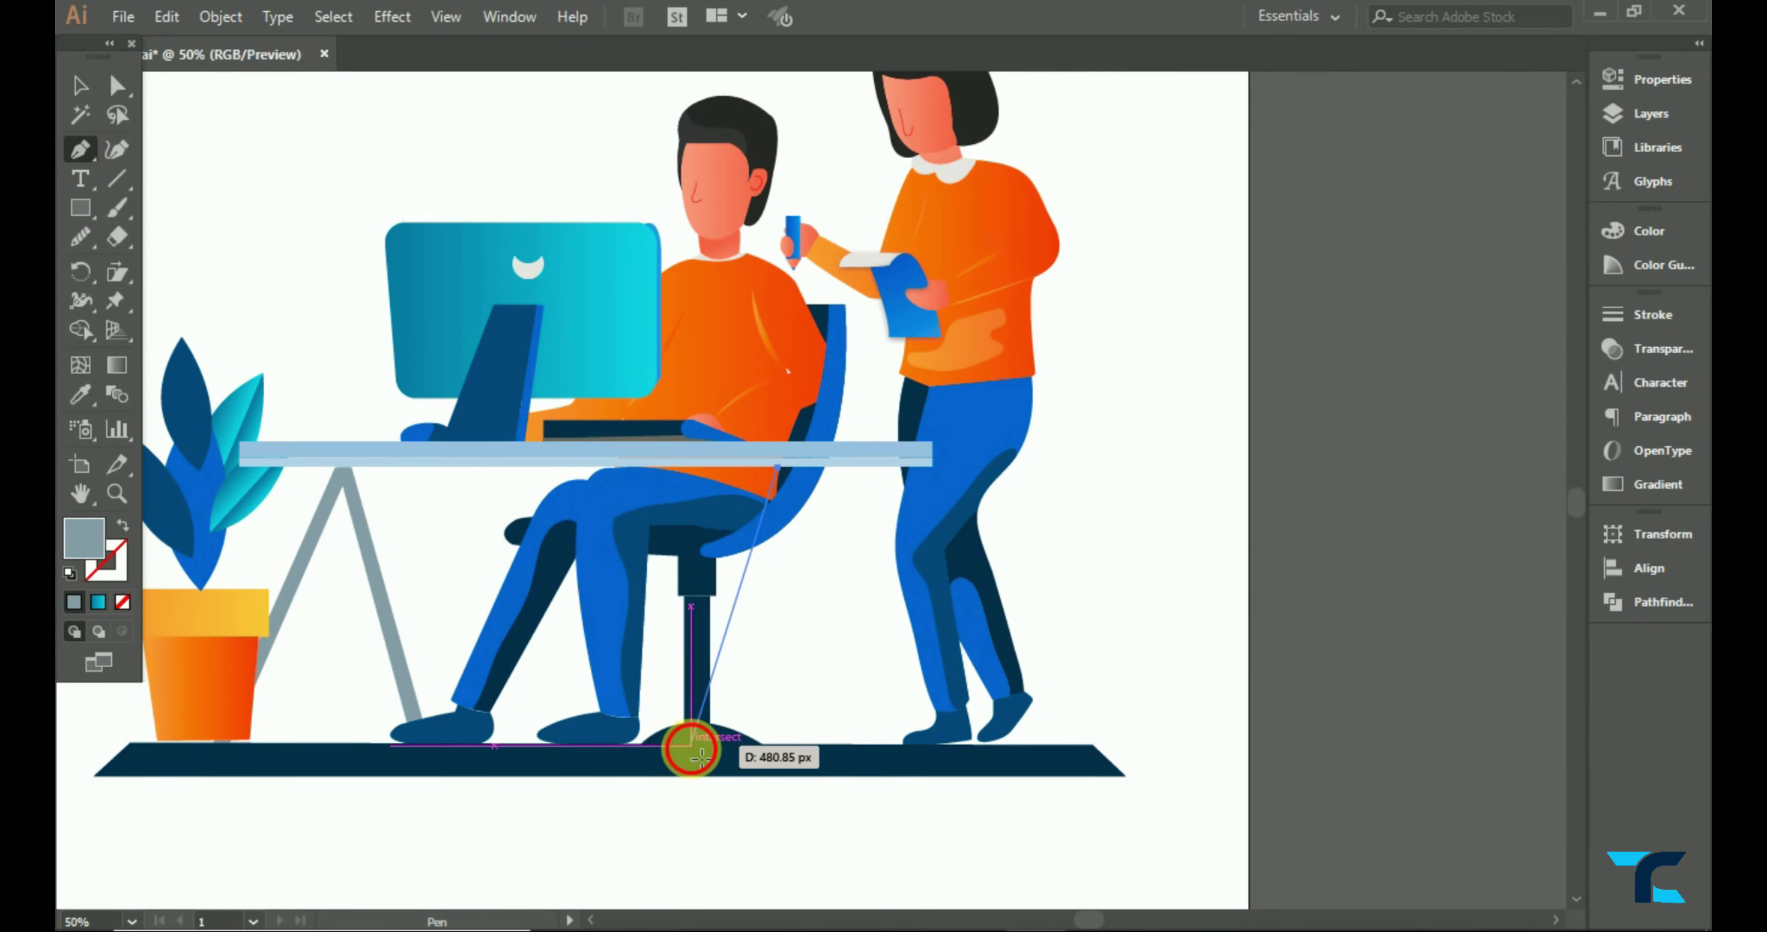
click(706, 742)
click(779, 468)
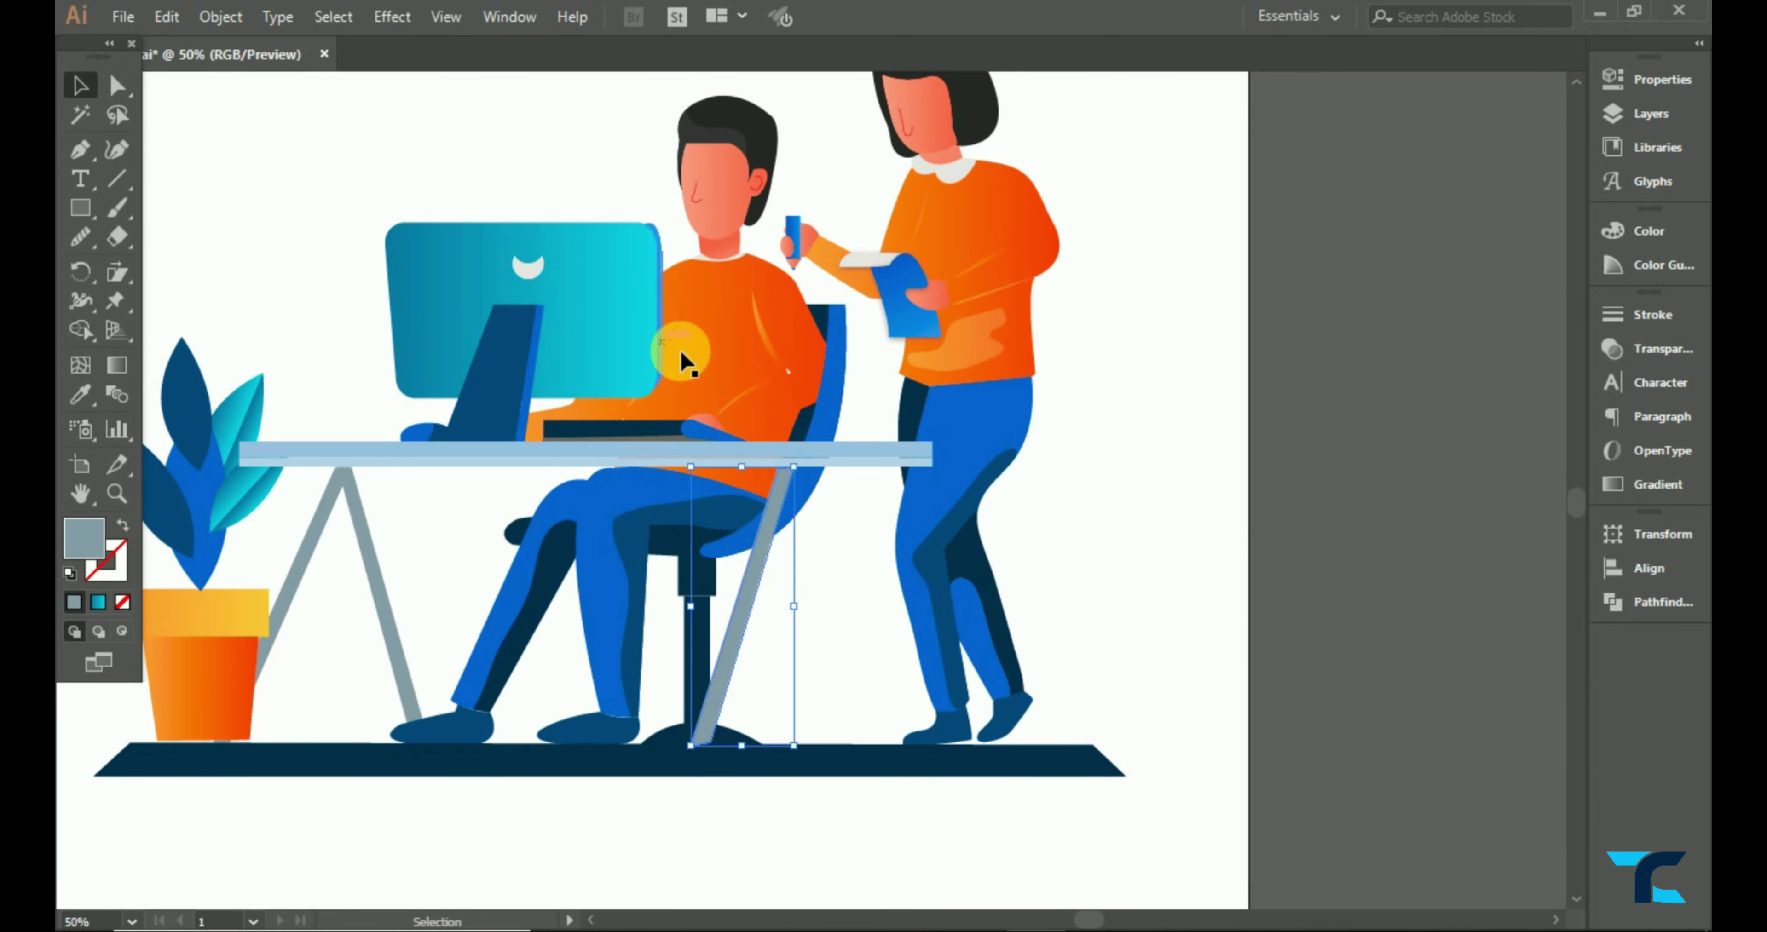
key(v)
key(p)
click(793, 467)
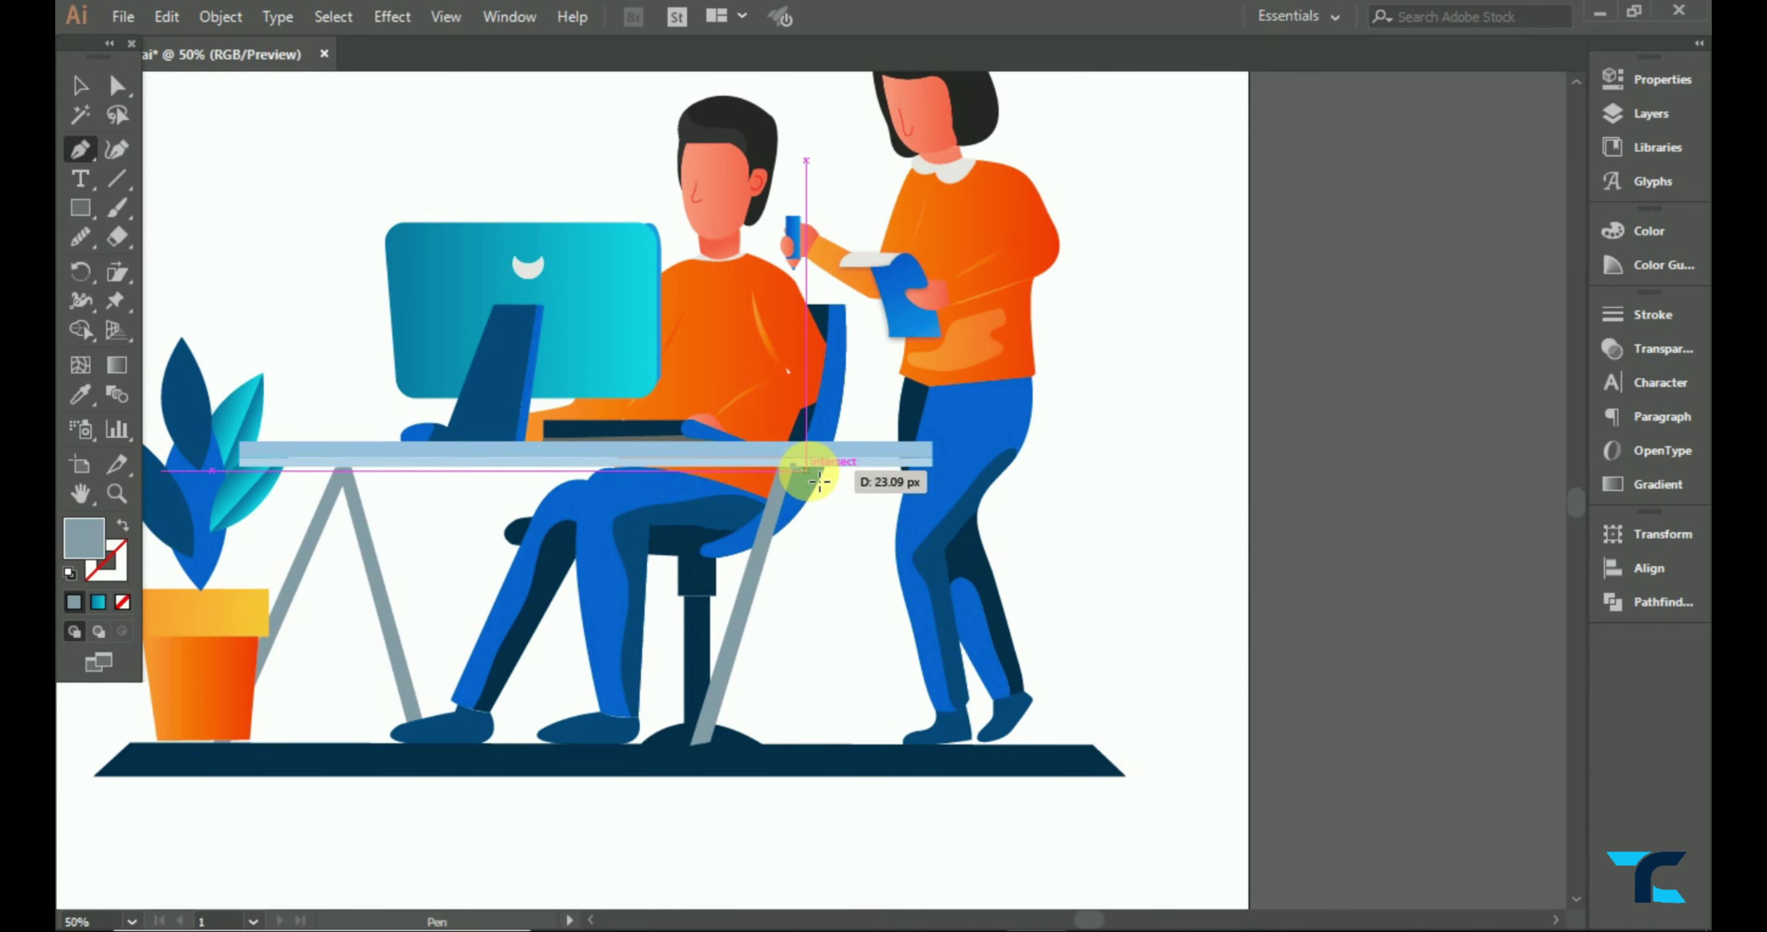
click(805, 467)
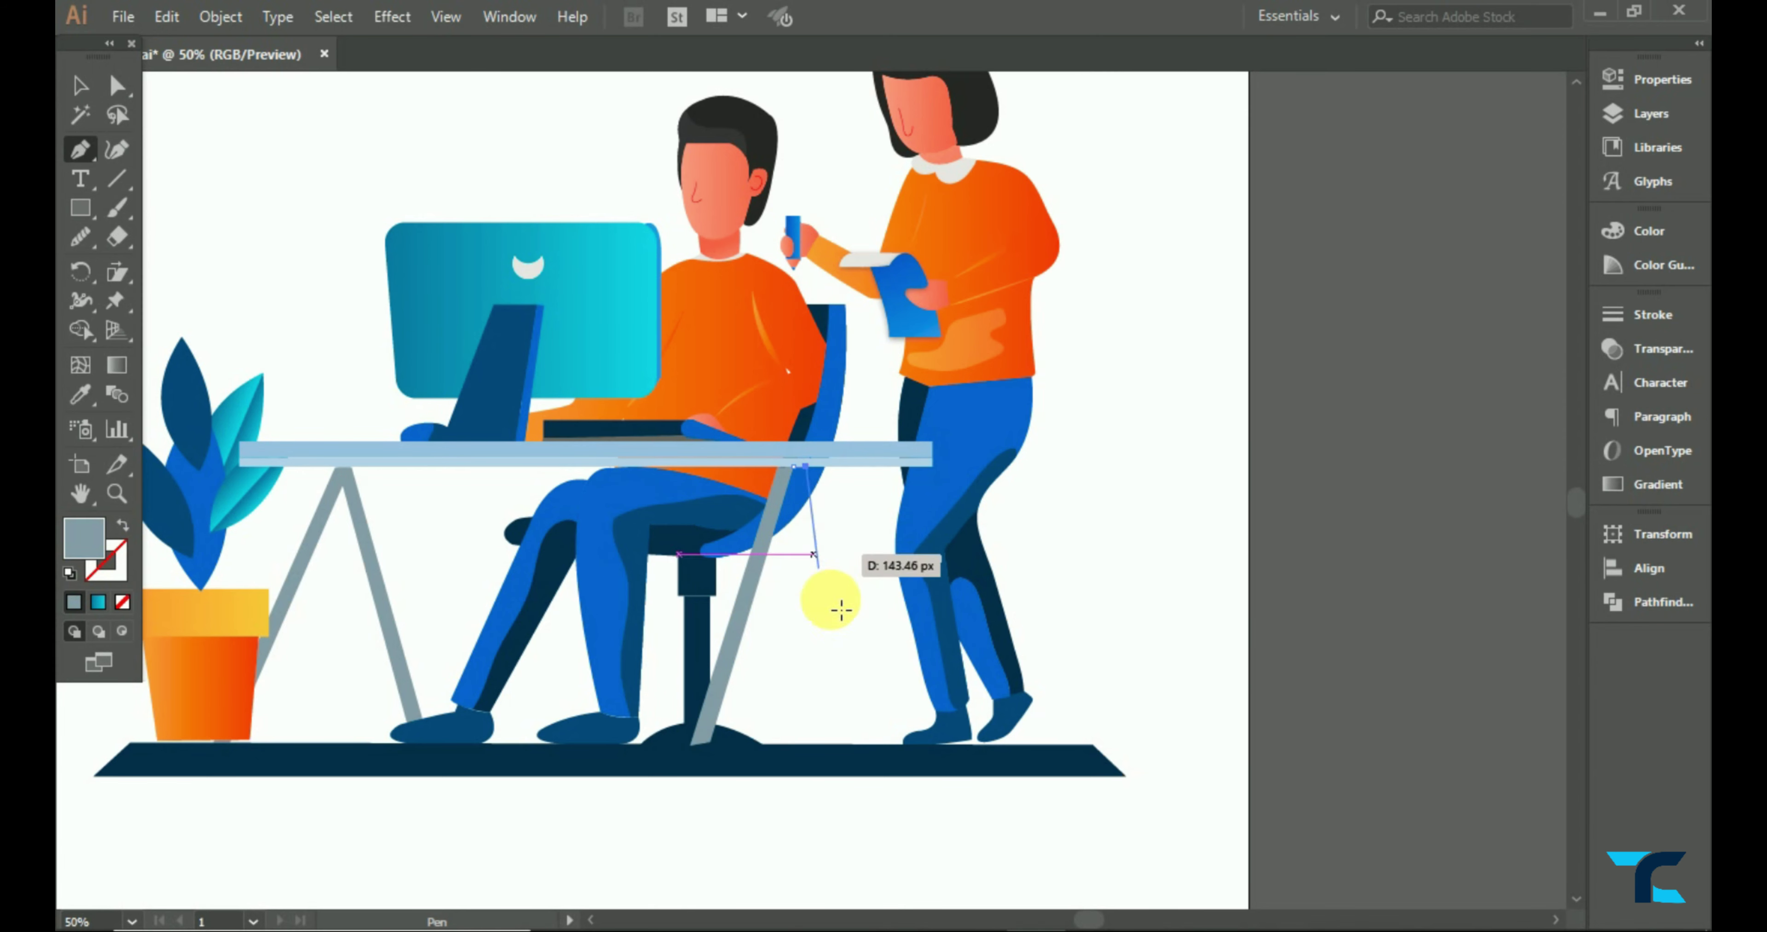
click(831, 741)
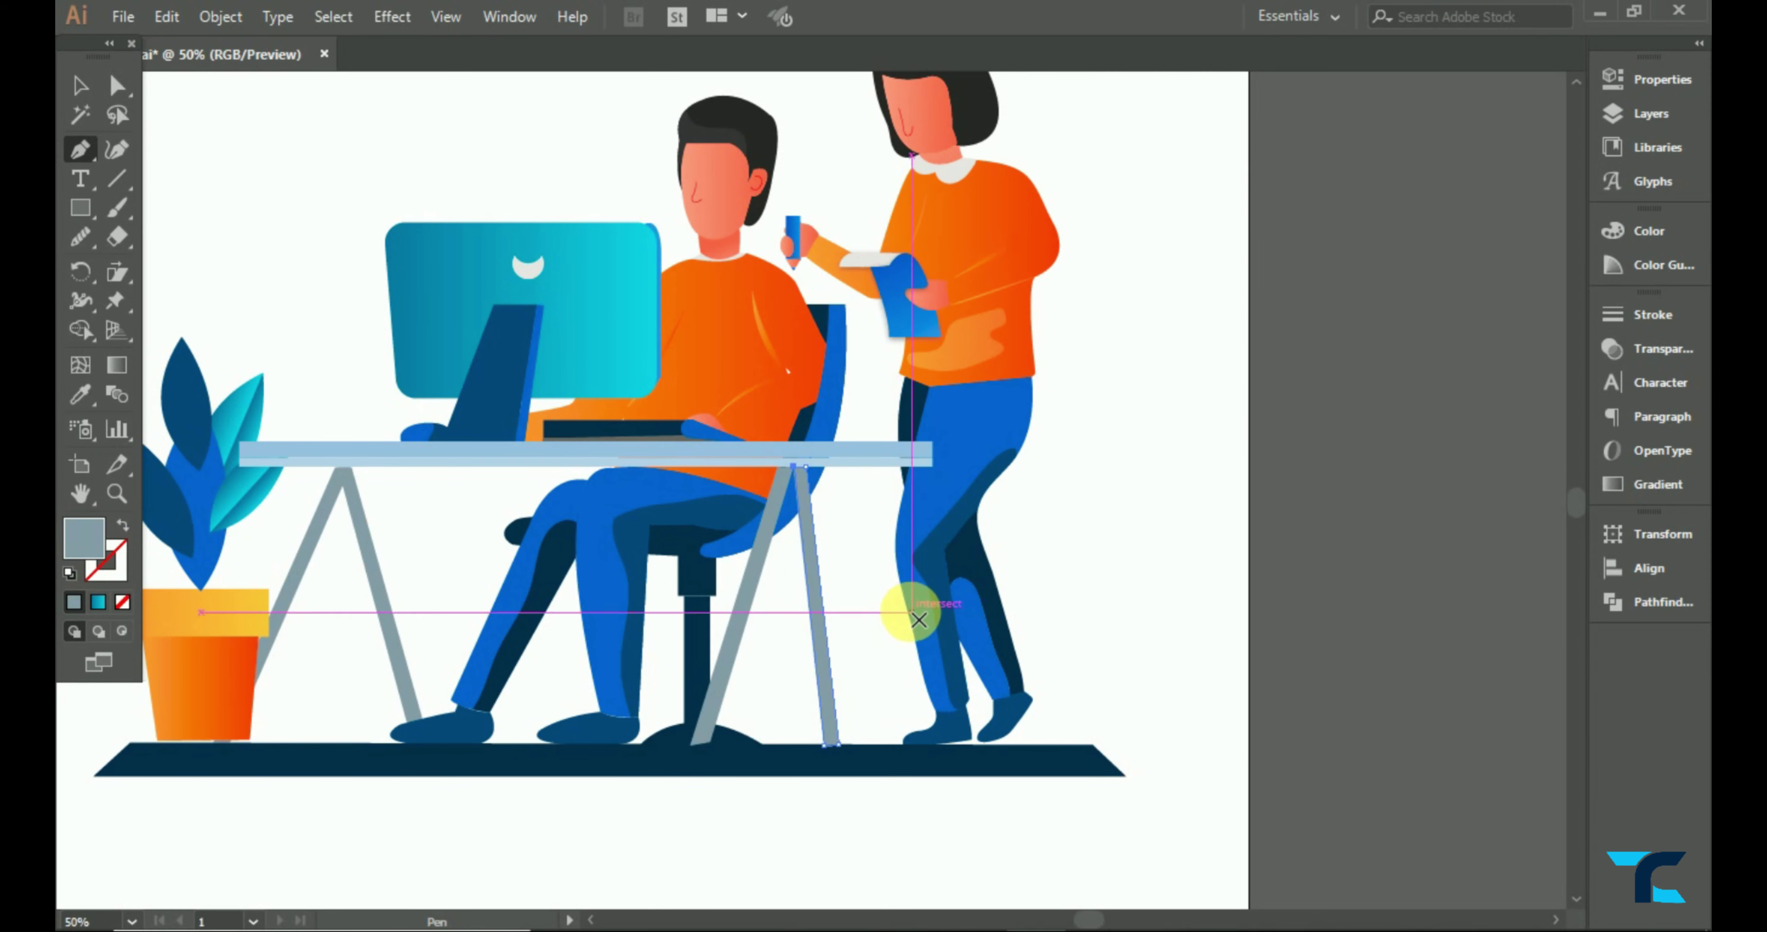
key(v)
scroll(802, 703, up, 1)
- Draw a crossing pair of grey legs at the desk's right end and send it to back
click(96, 154)
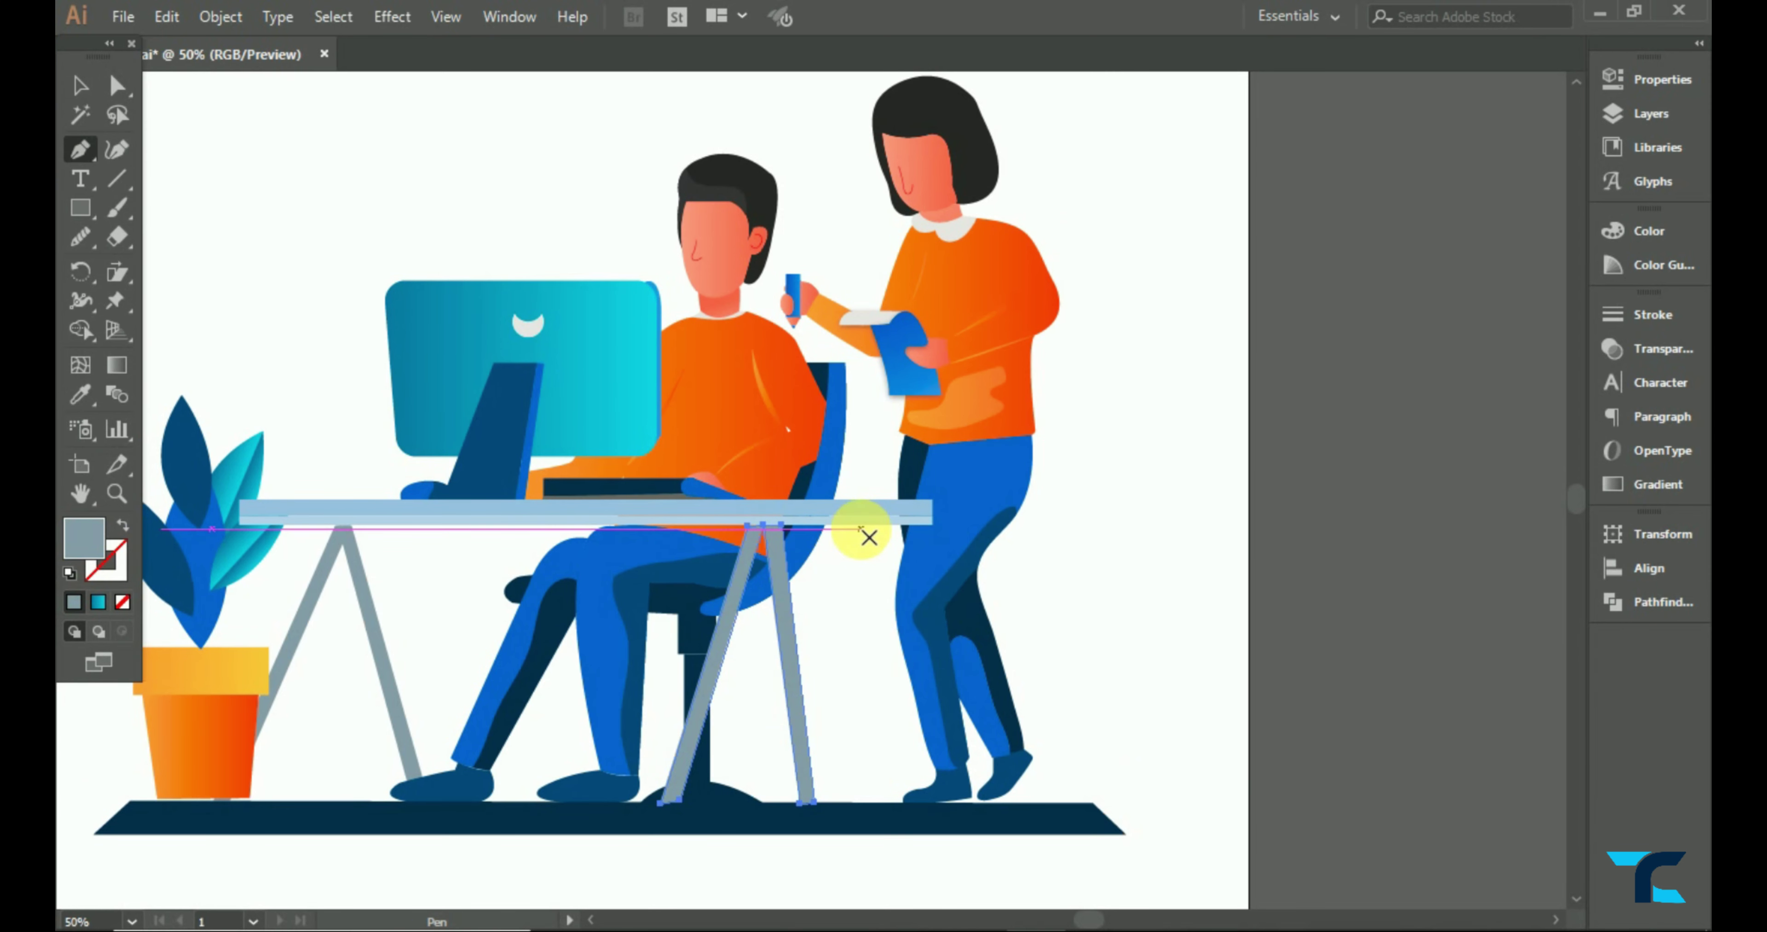
click(861, 529)
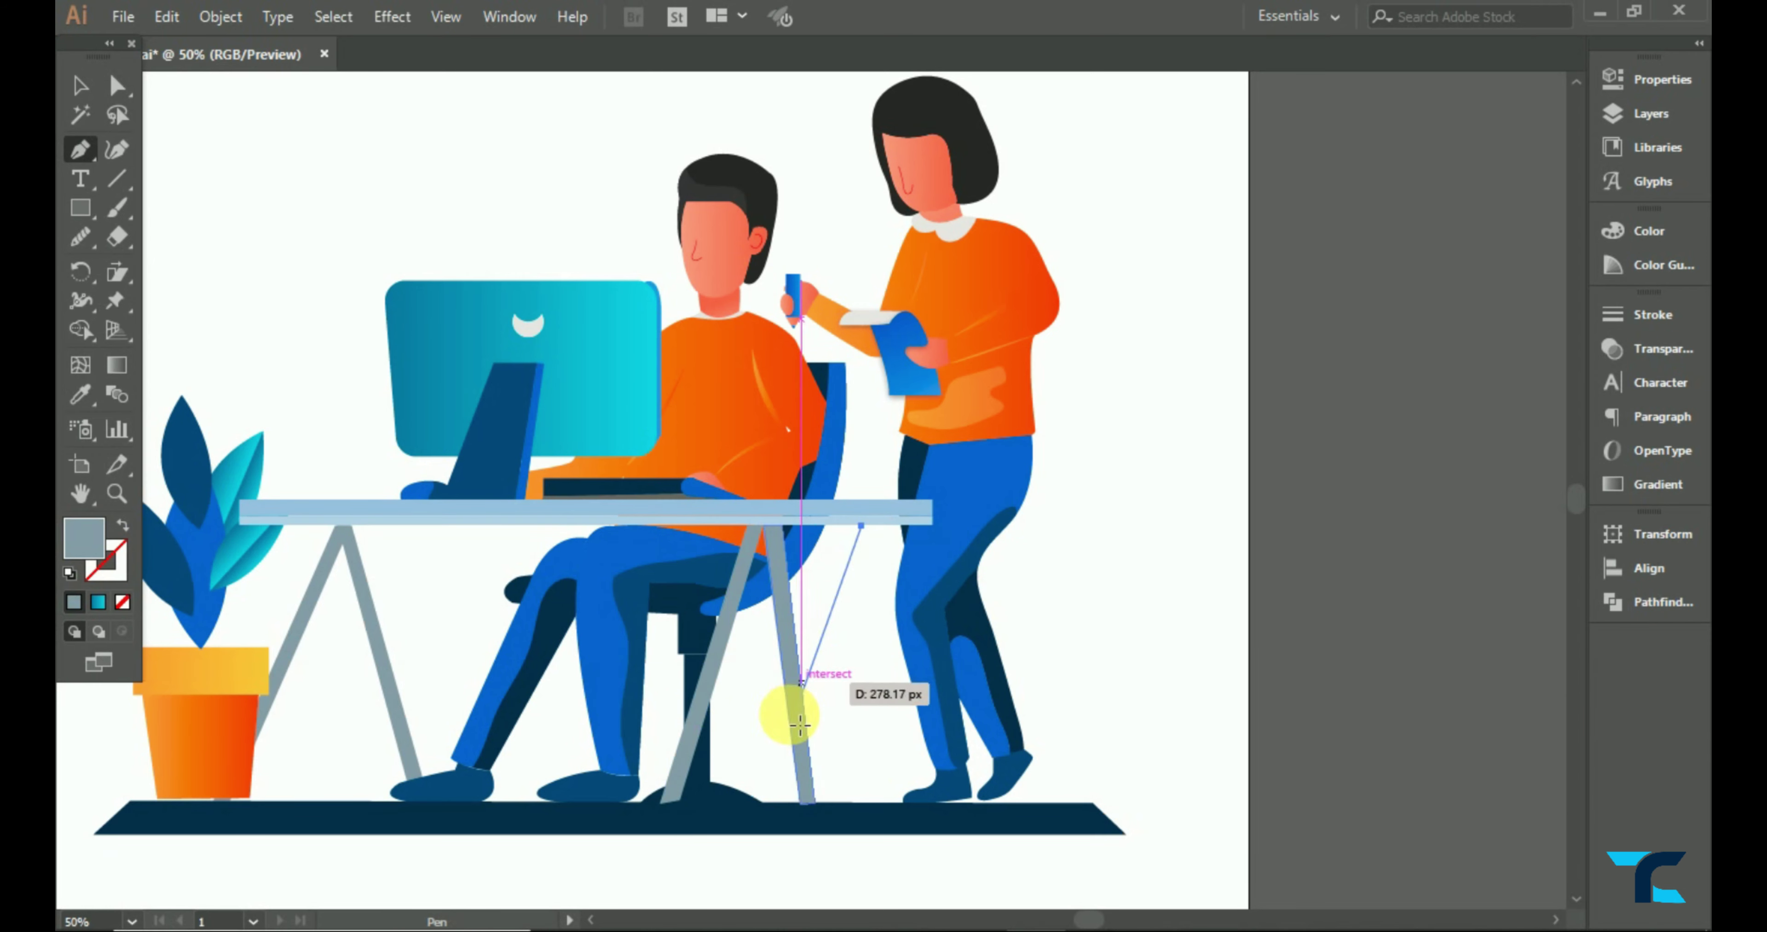
click(742, 801)
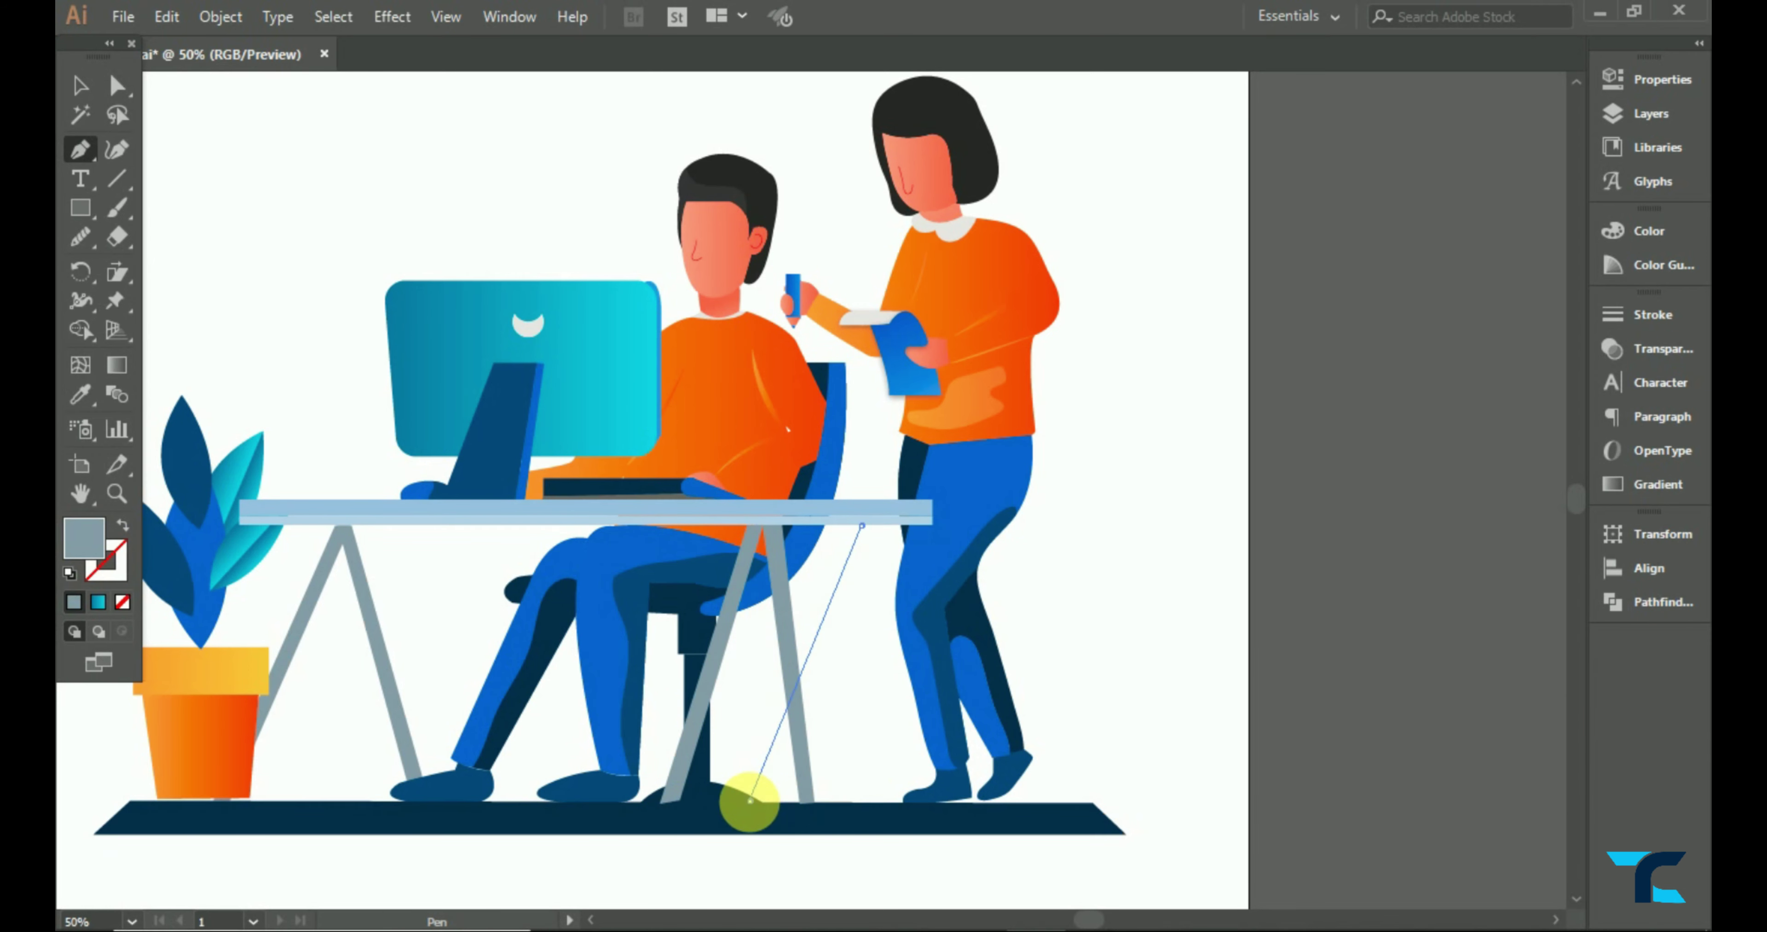
click(770, 800)
click(871, 561)
click(875, 525)
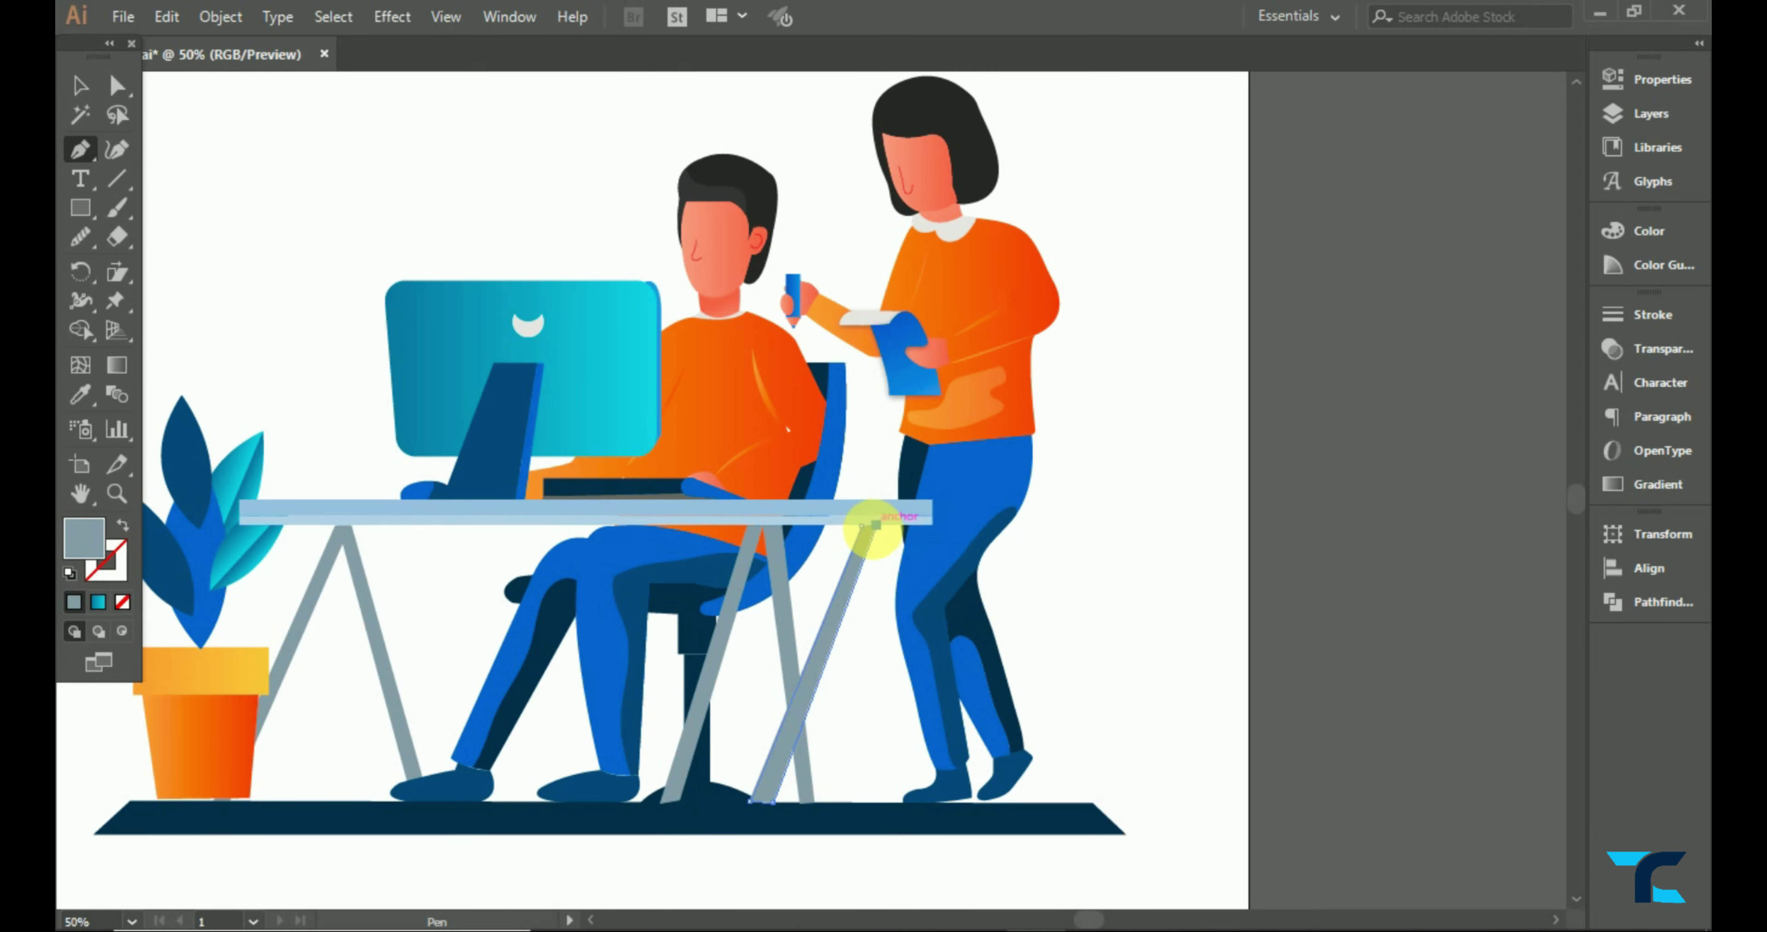
click(898, 528)
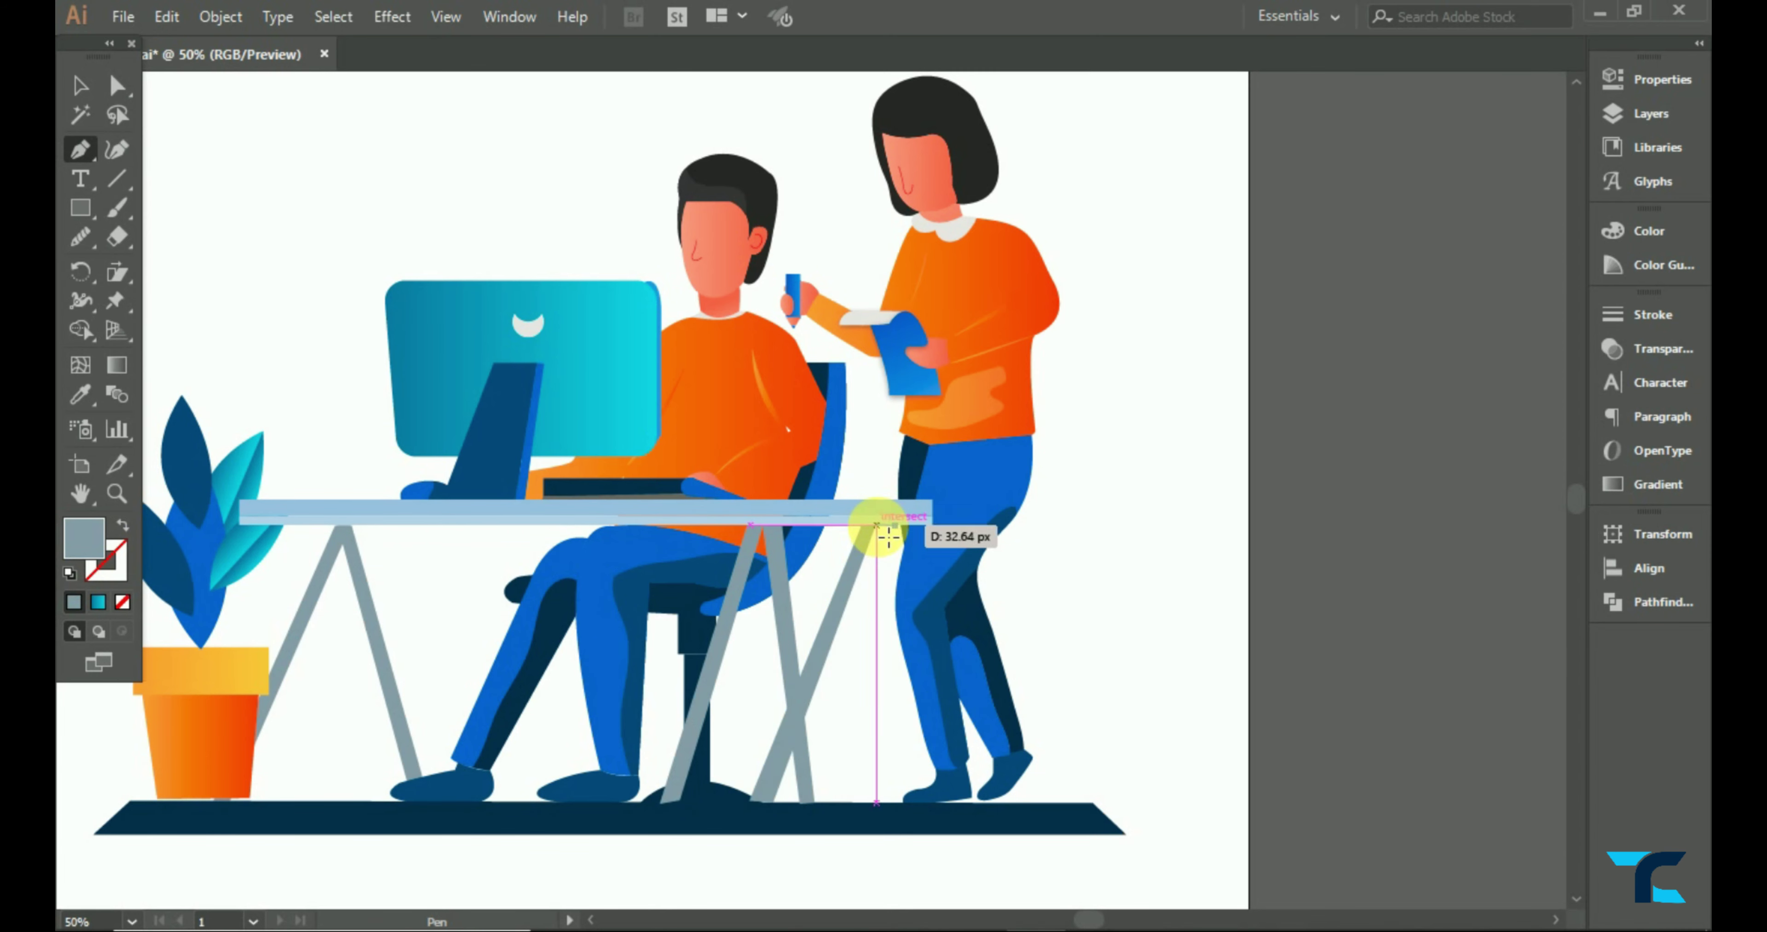
click(903, 803)
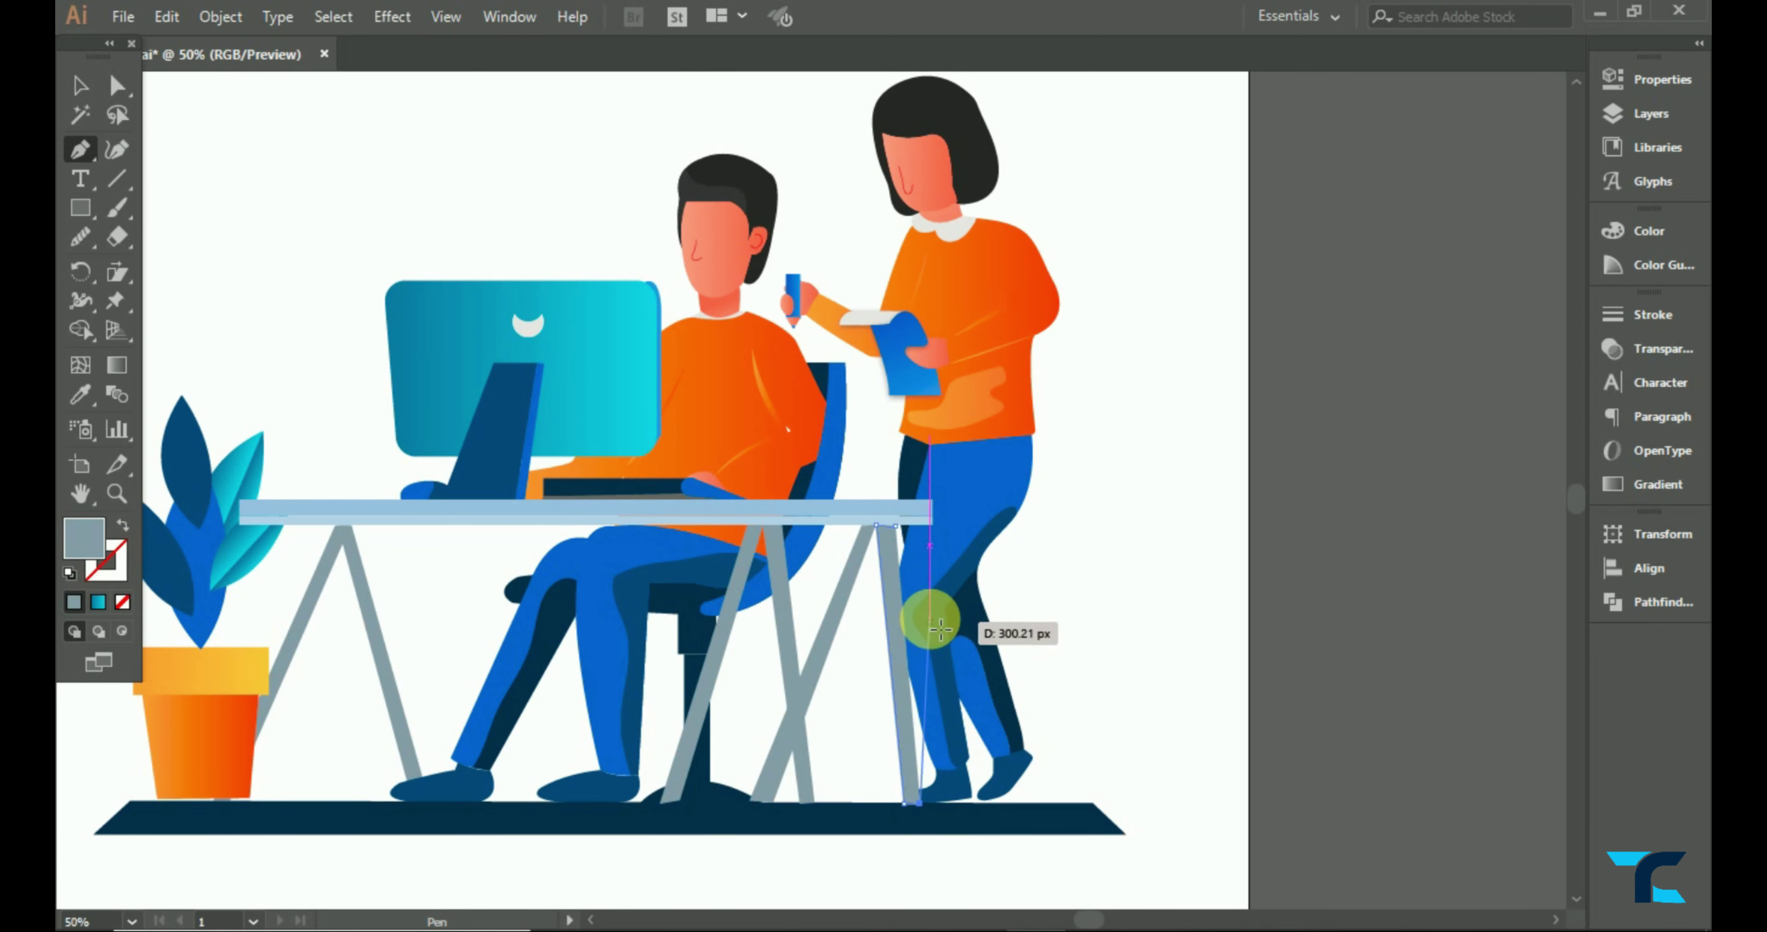
click(895, 526)
click(80, 85)
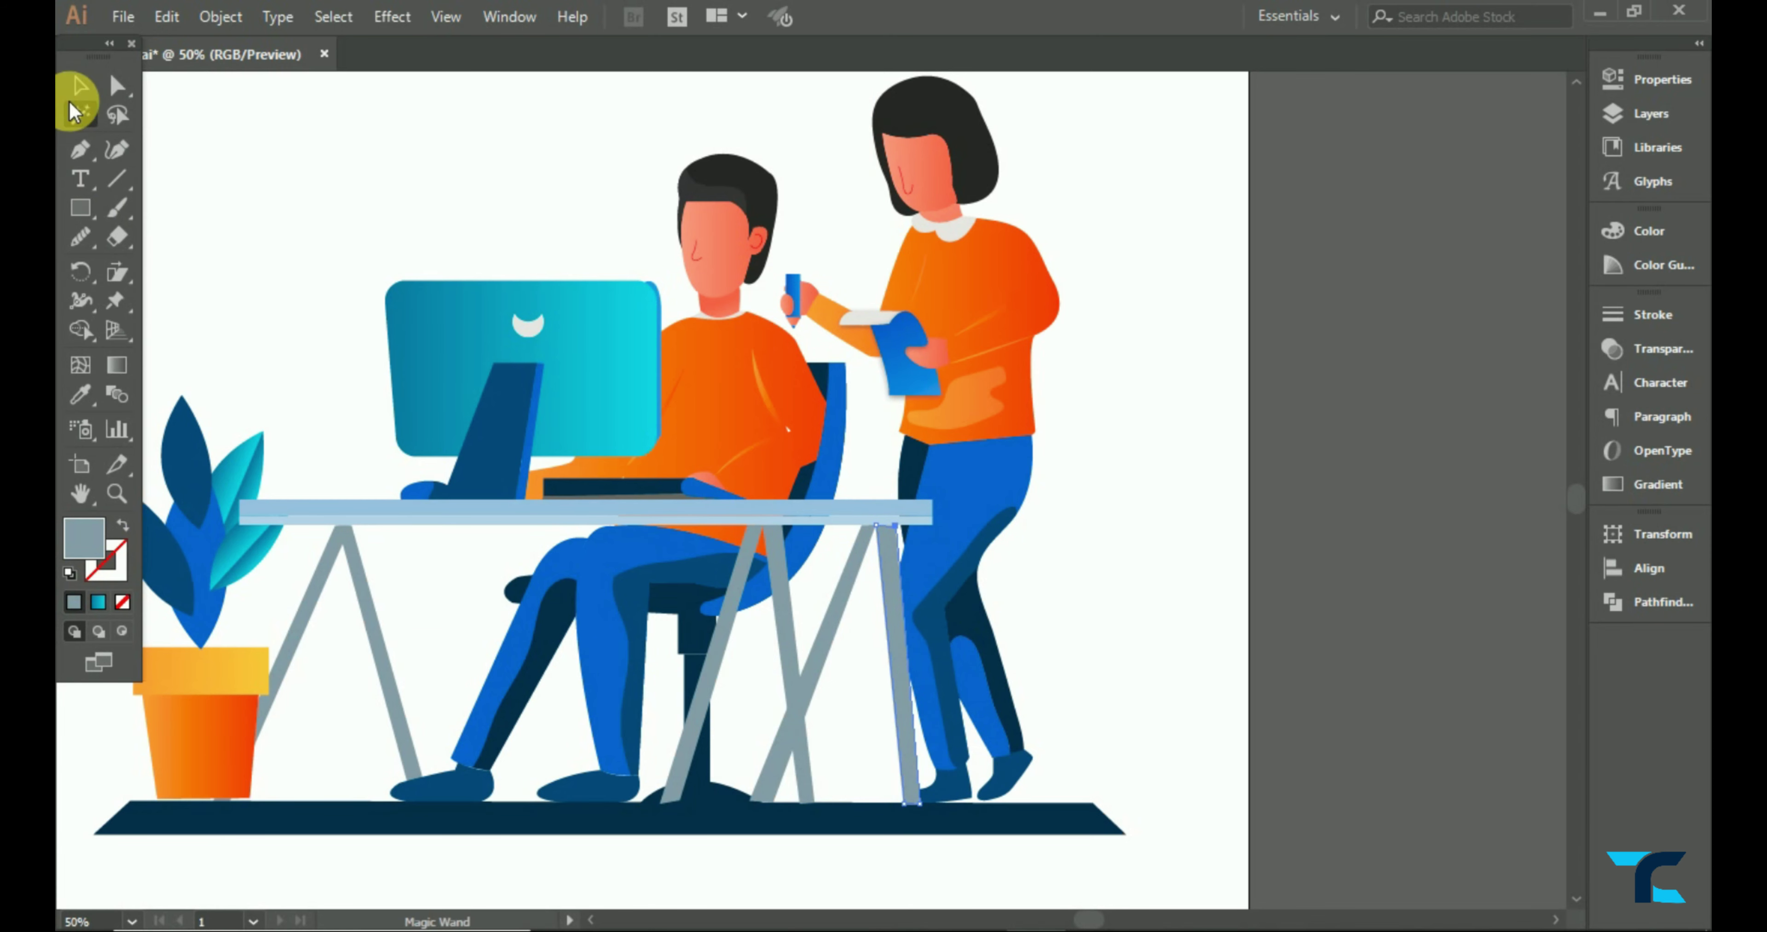
right_click(904, 621)
click(1221, 566)
- Delete the old left desk leg
scroll(525, 732, left, 2)
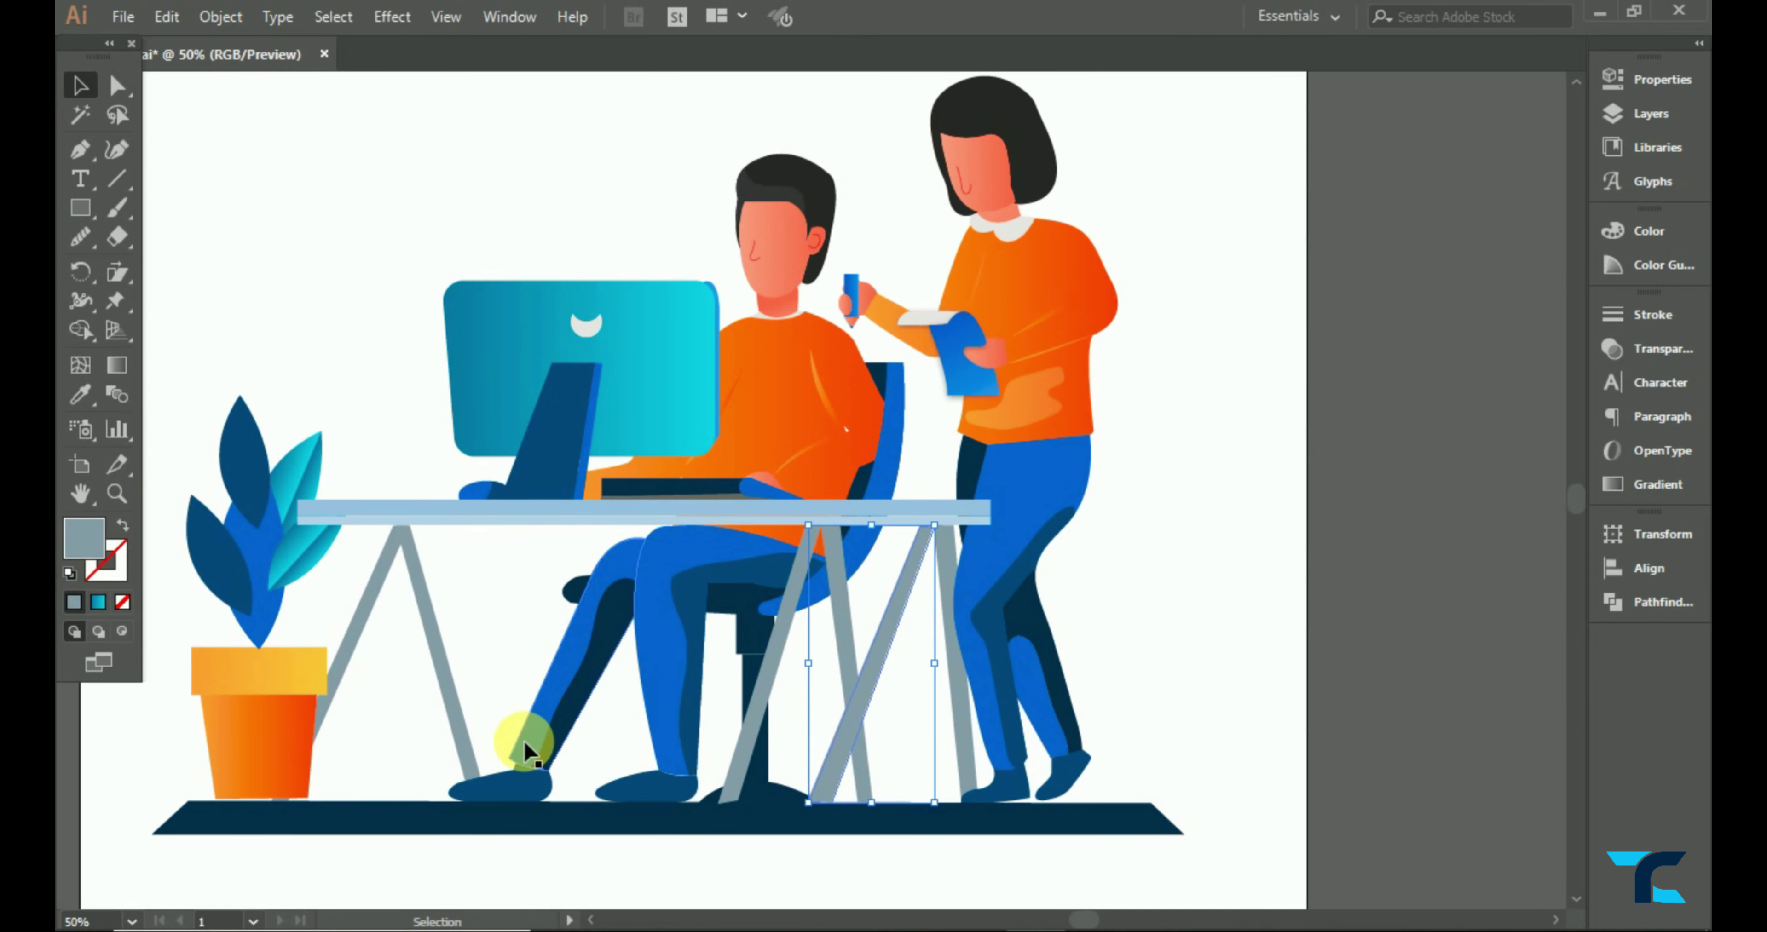
scroll(453, 579, left, 2)
drag(485, 582, 493, 584)
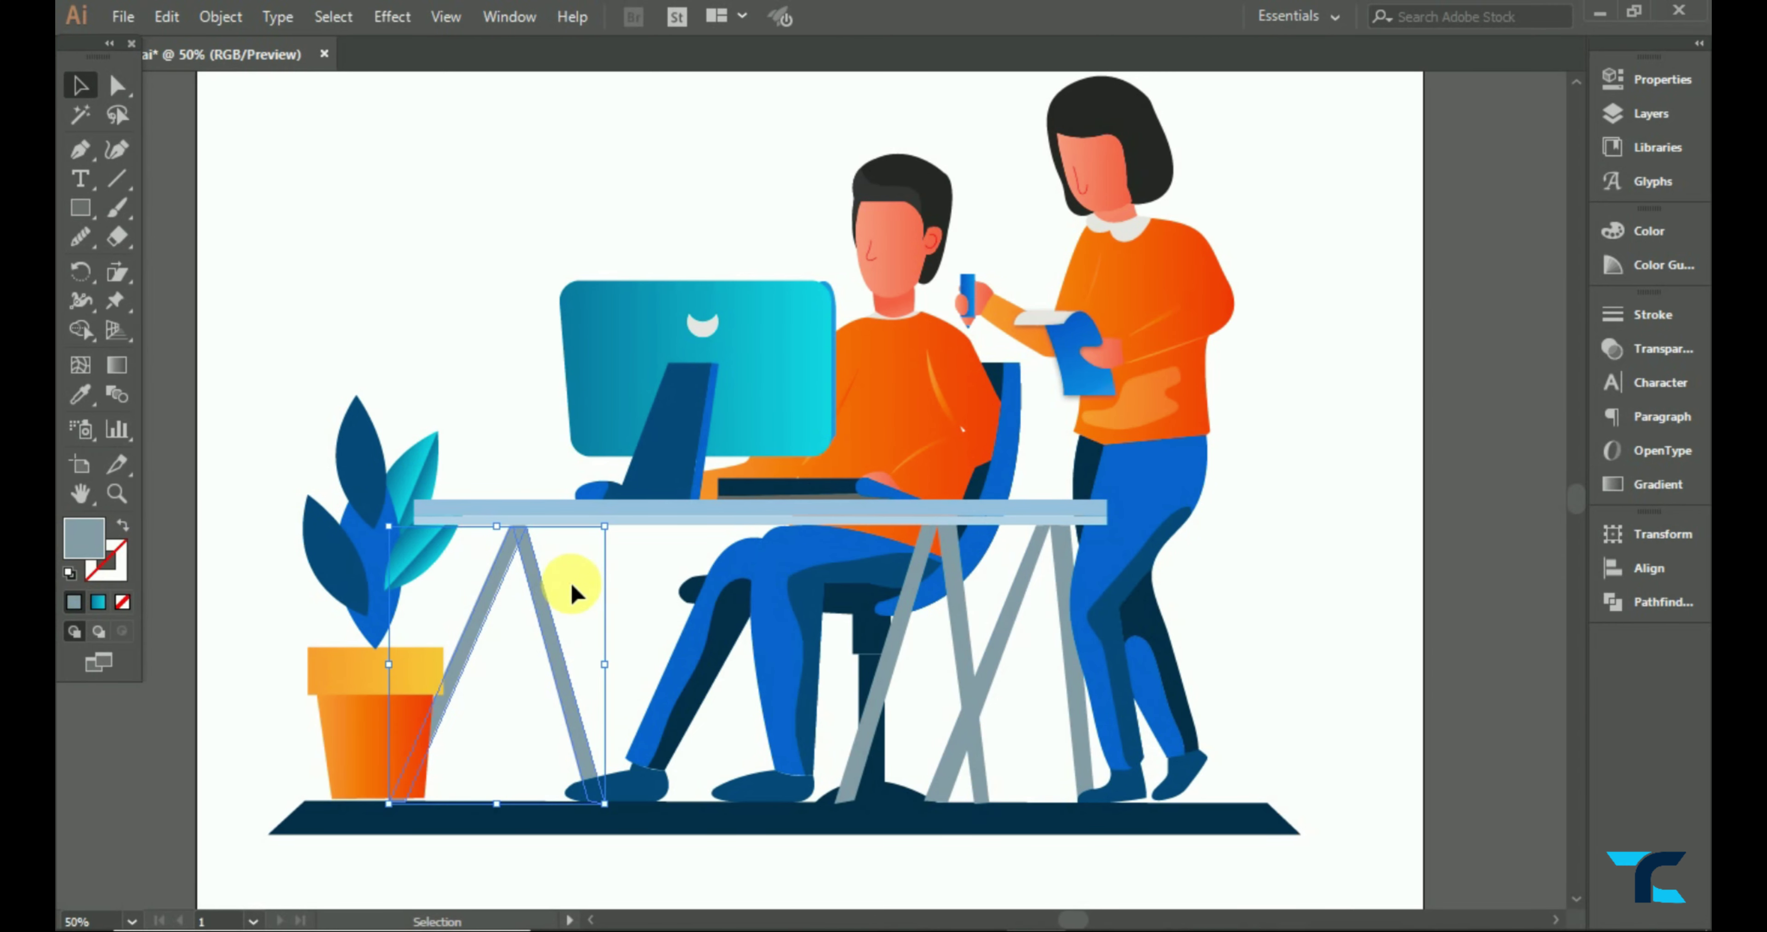
key(Delete)
- Draw a slanted grey leg down to the pot's base and send it behind the pot
click(80, 148)
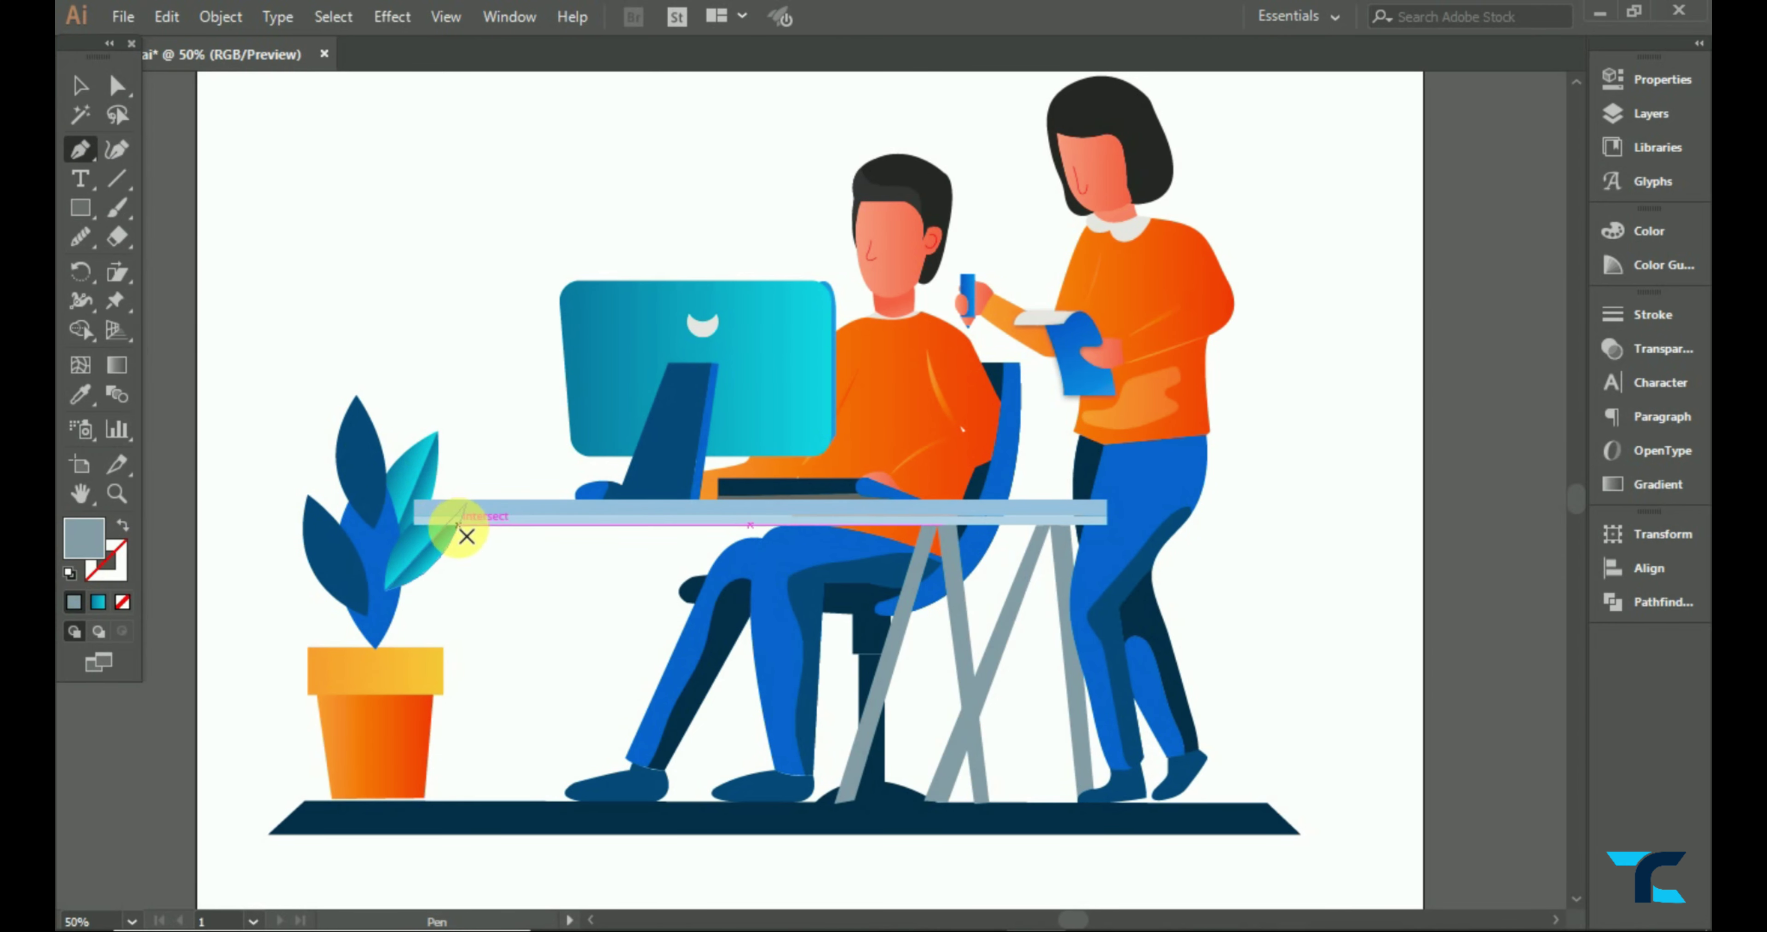
click(442, 524)
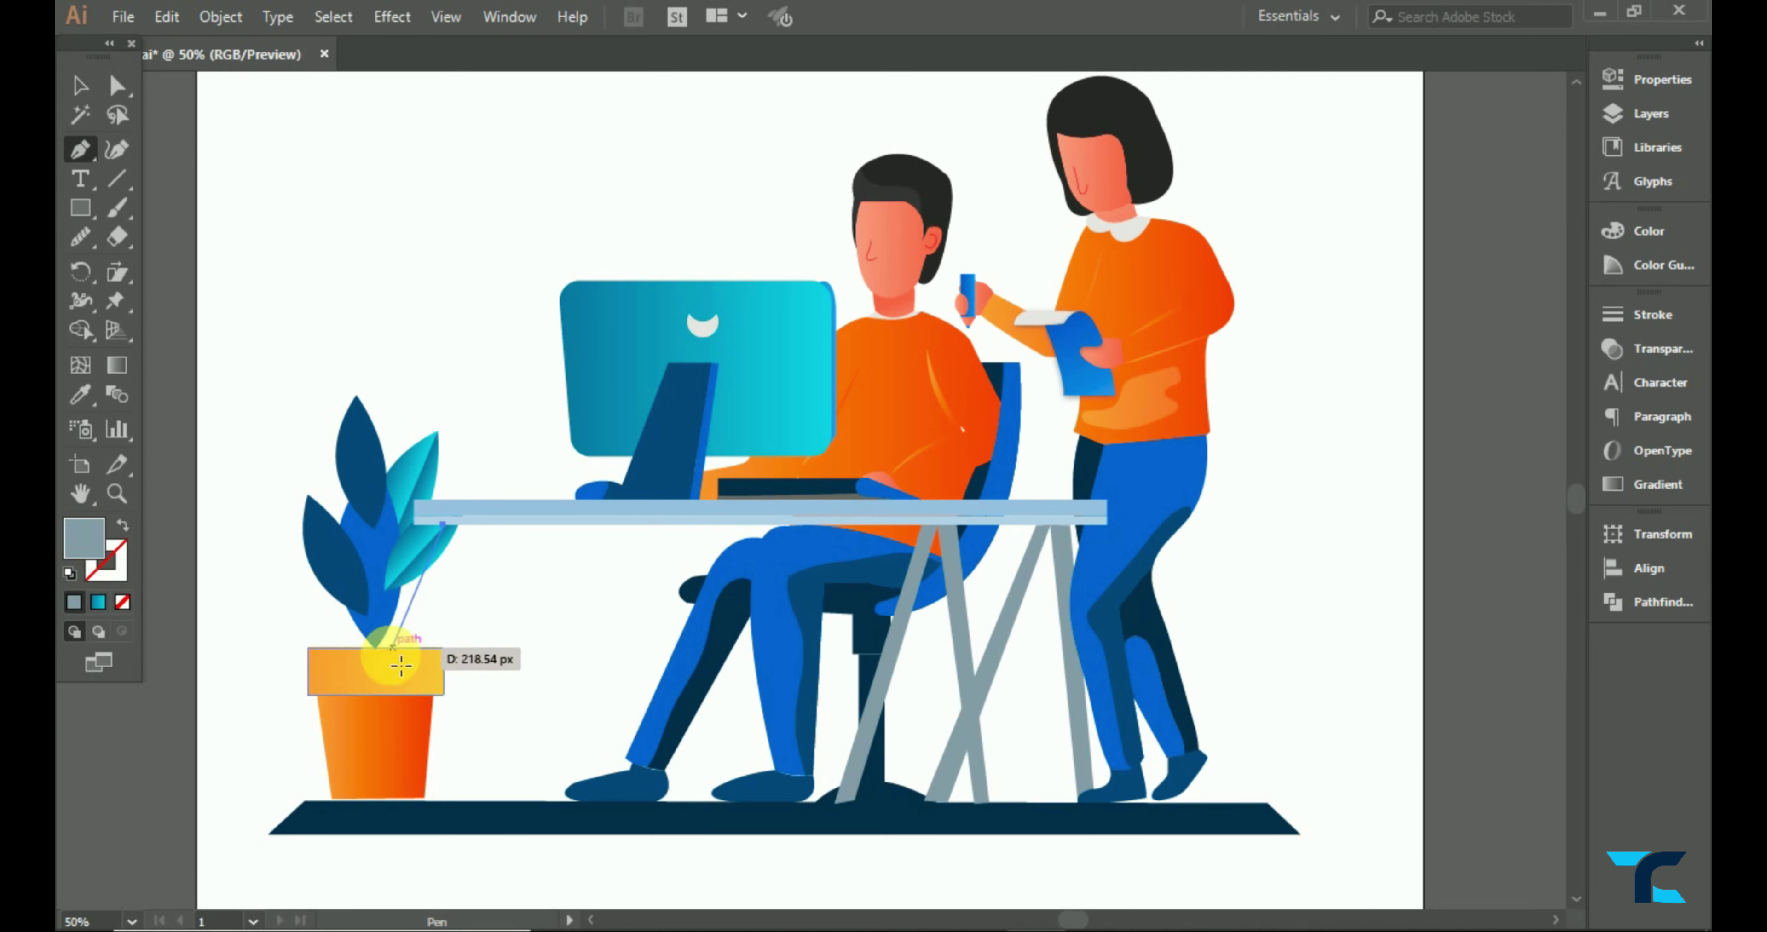
click(368, 801)
click(390, 799)
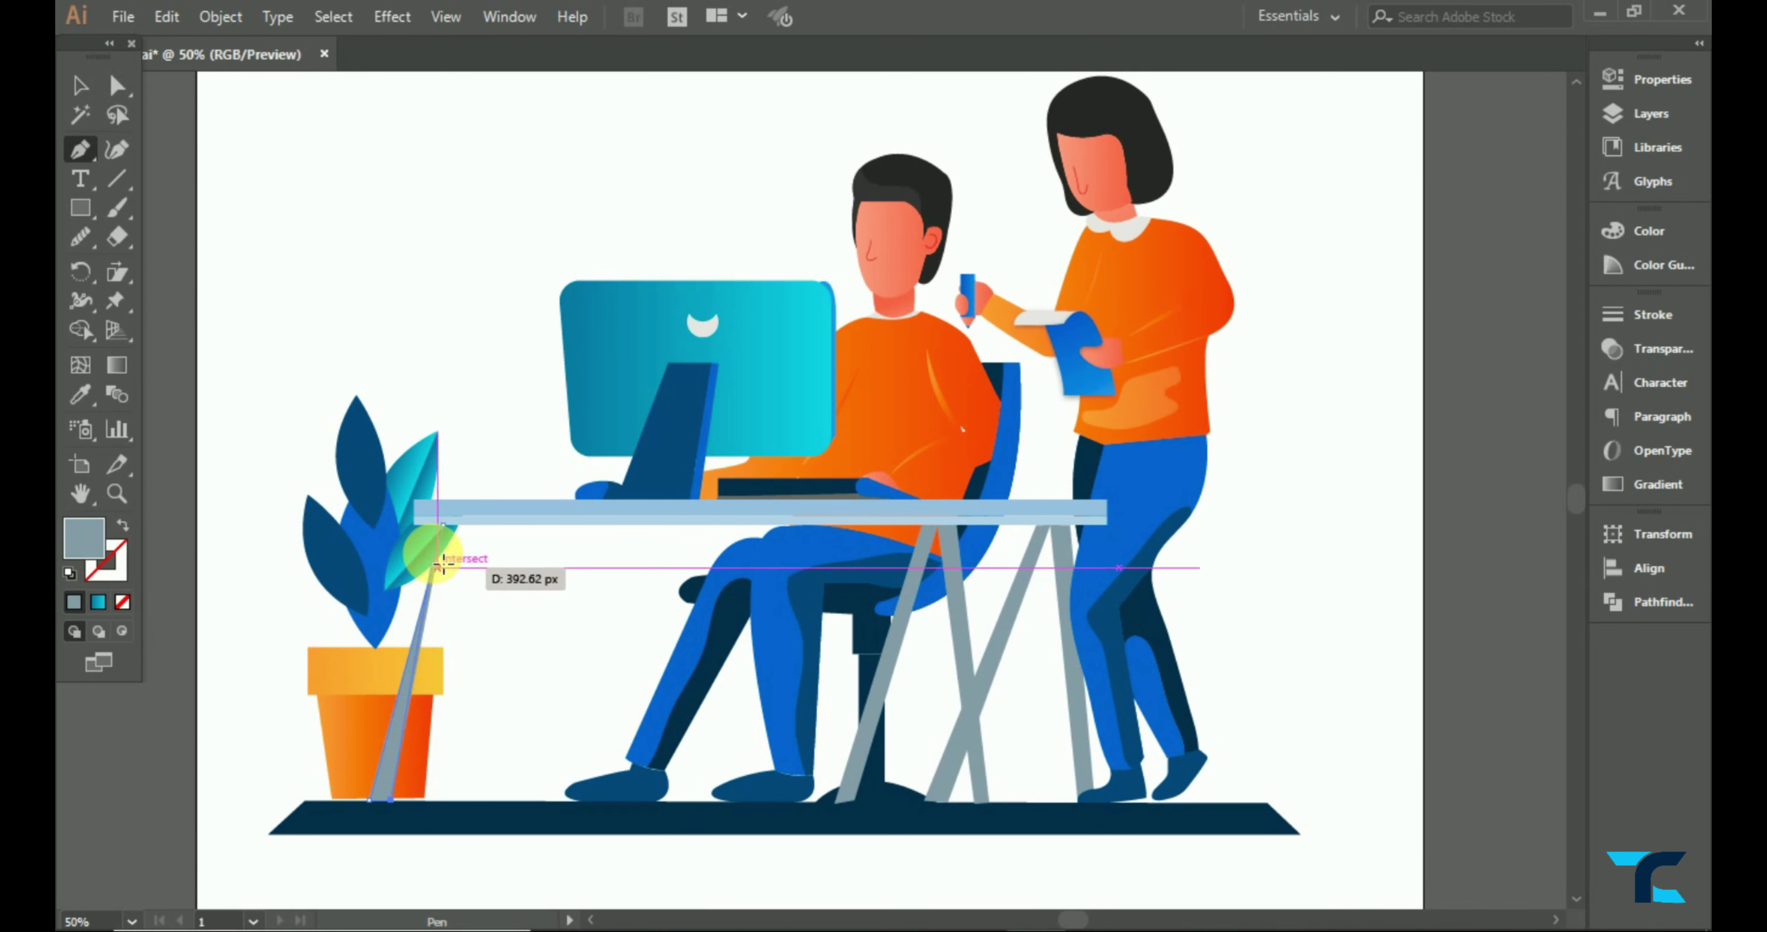
click(458, 525)
key(v)
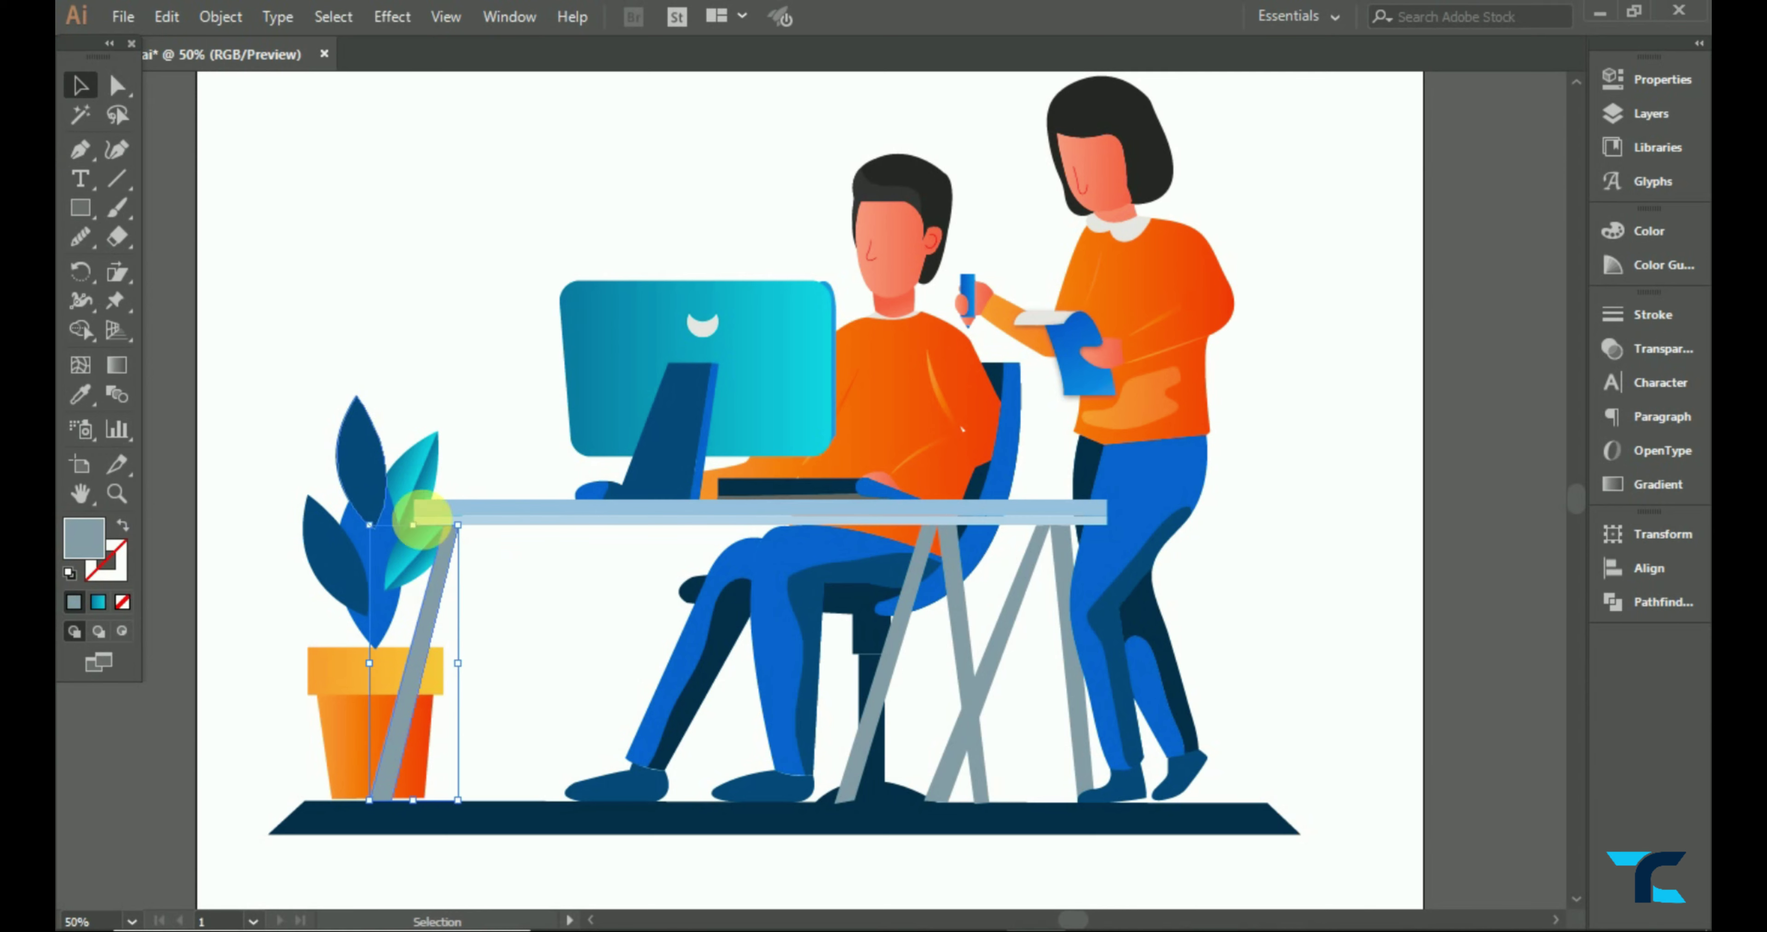
right_click(432, 541)
click(789, 649)
click(80, 148)
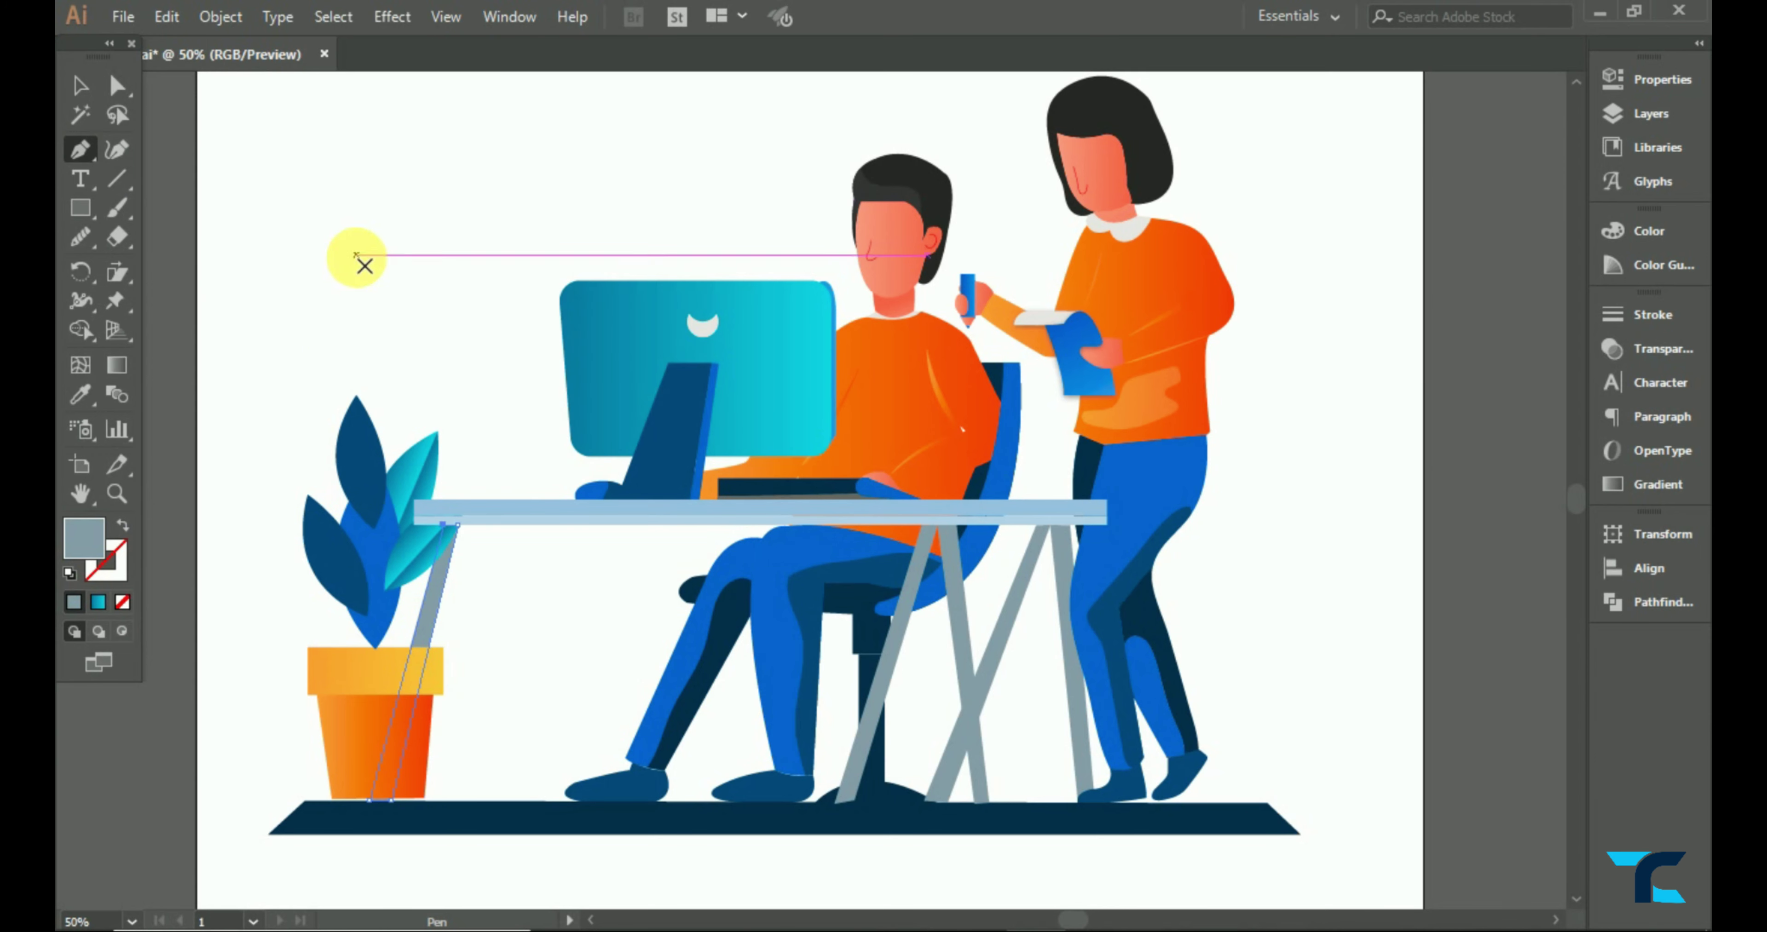
key(v)
click(244, 165)
- Pen-draw the crossing grey legs under the desk's left end
click(80, 148)
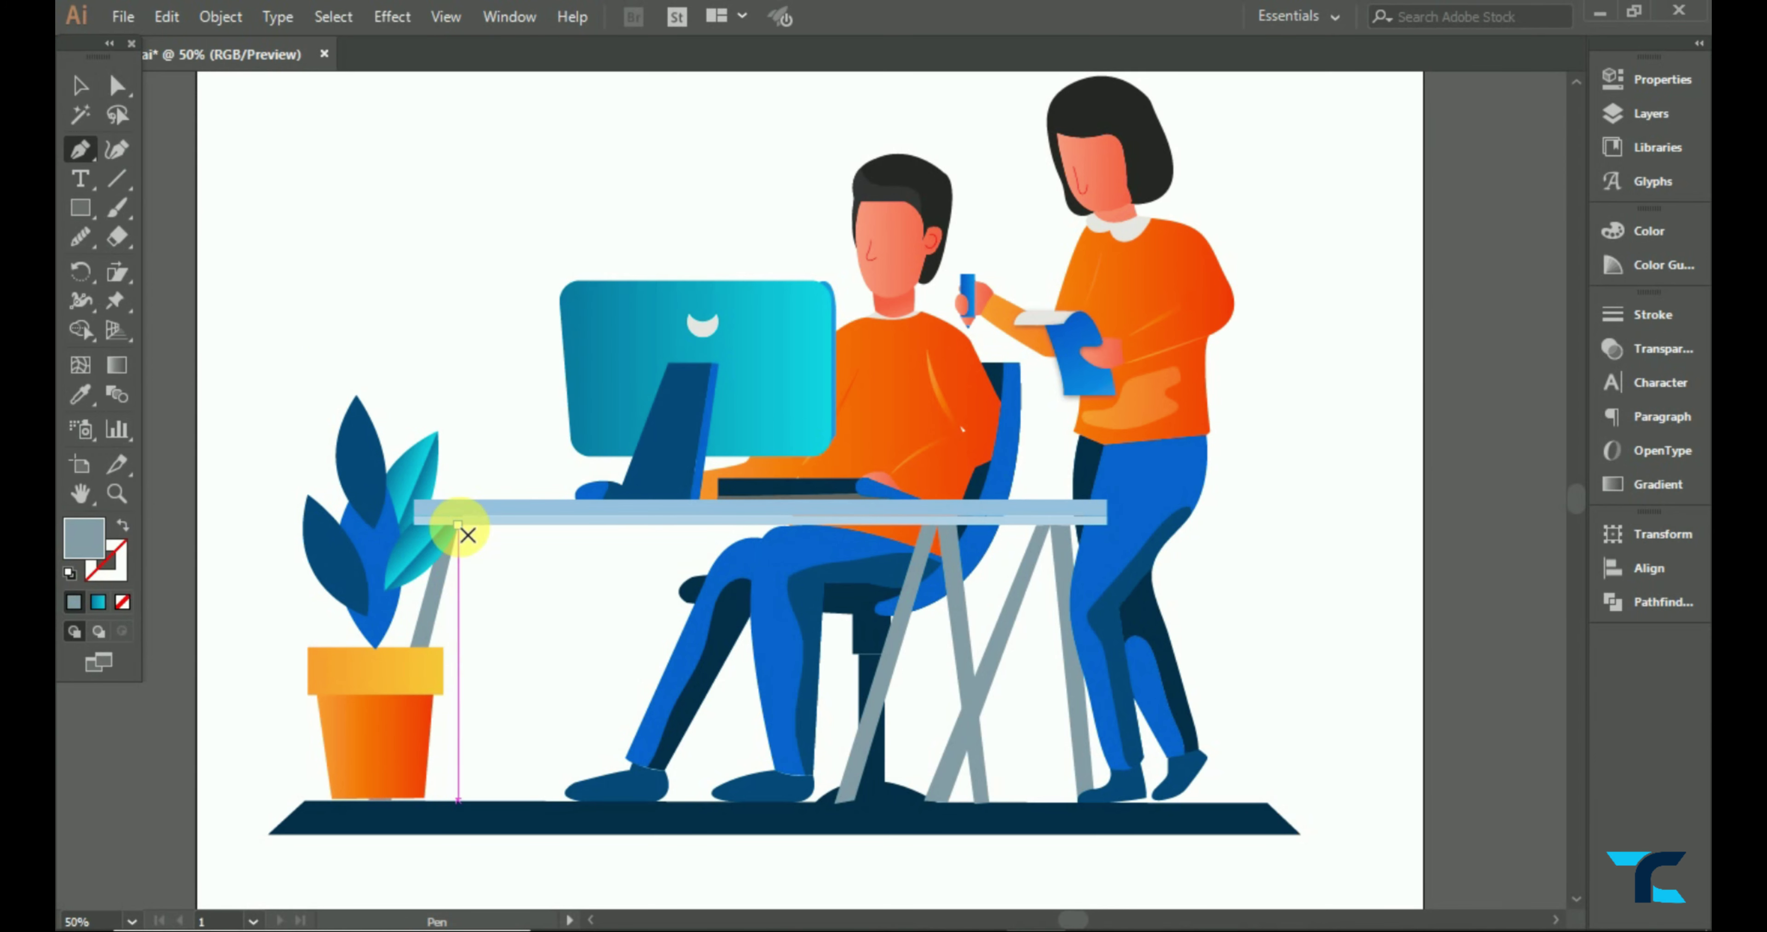
click(457, 525)
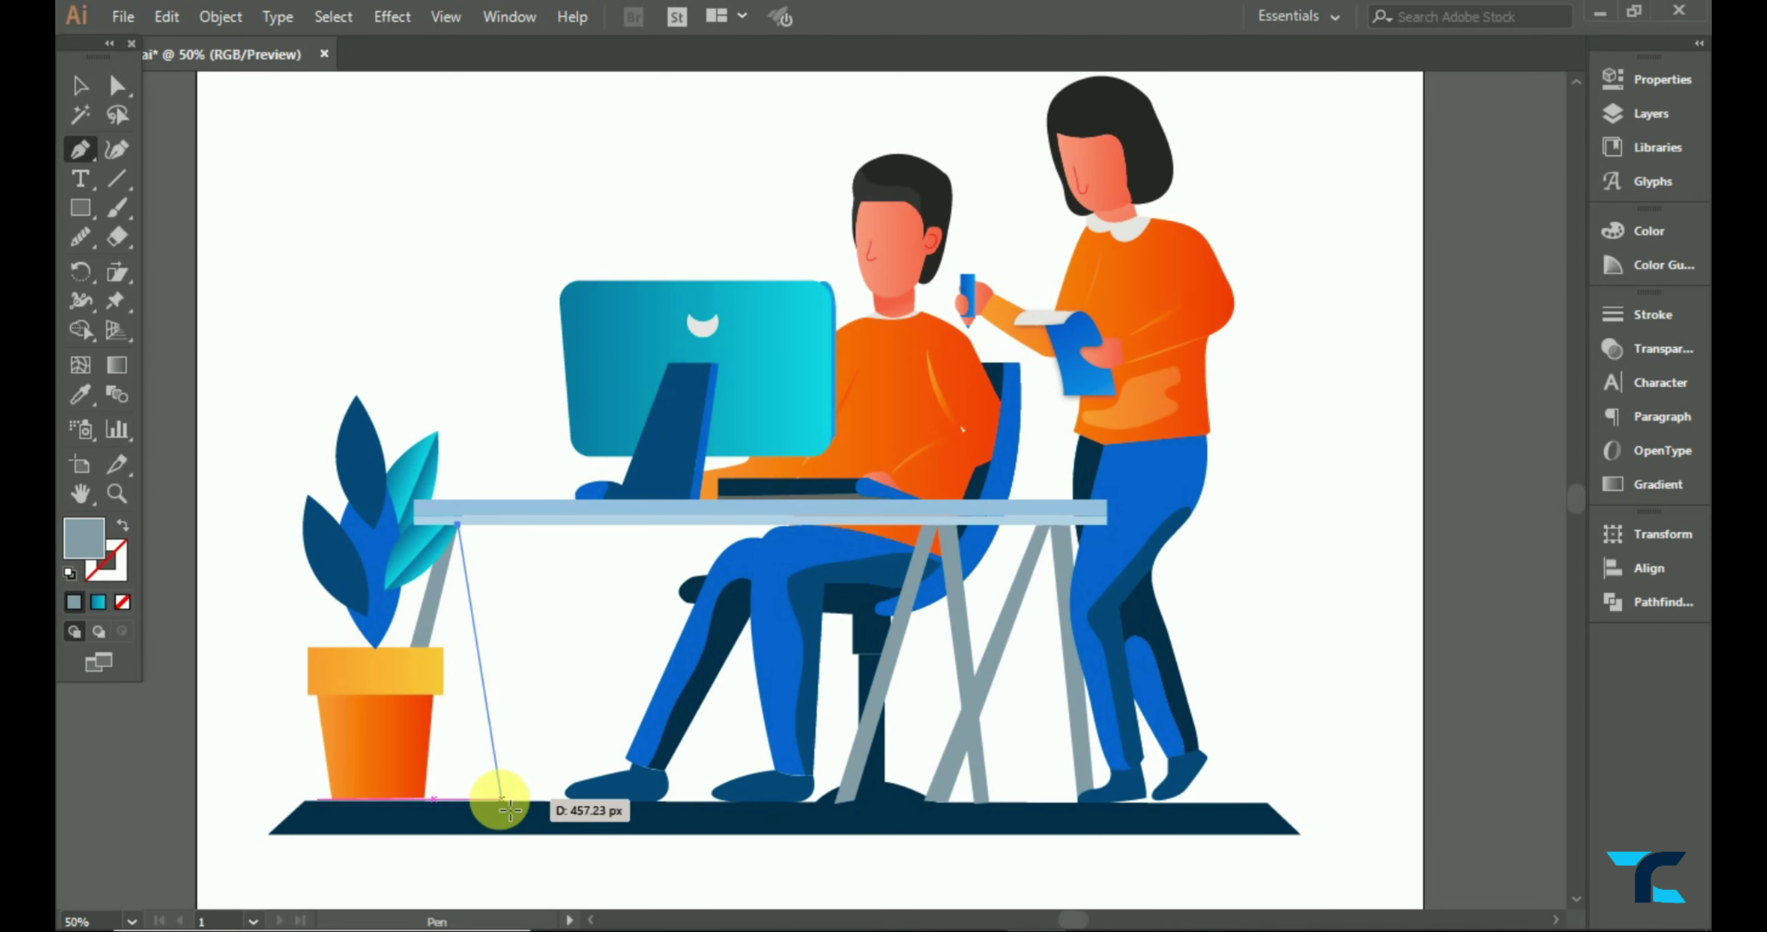
click(495, 799)
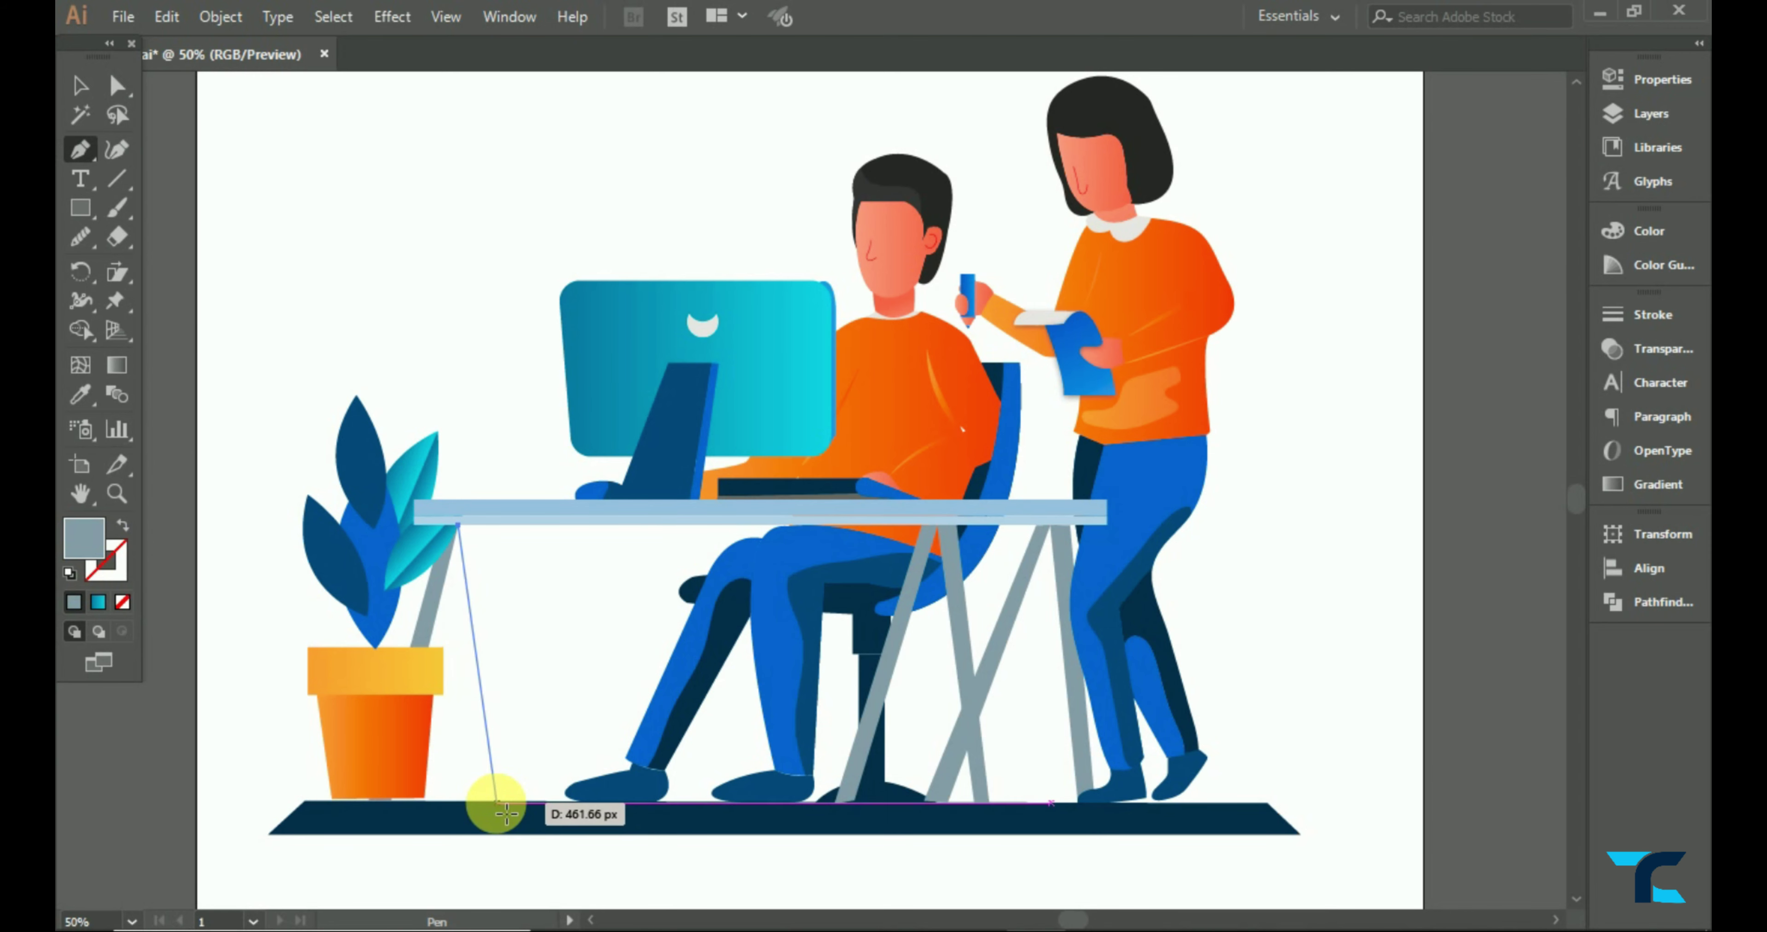
click(514, 800)
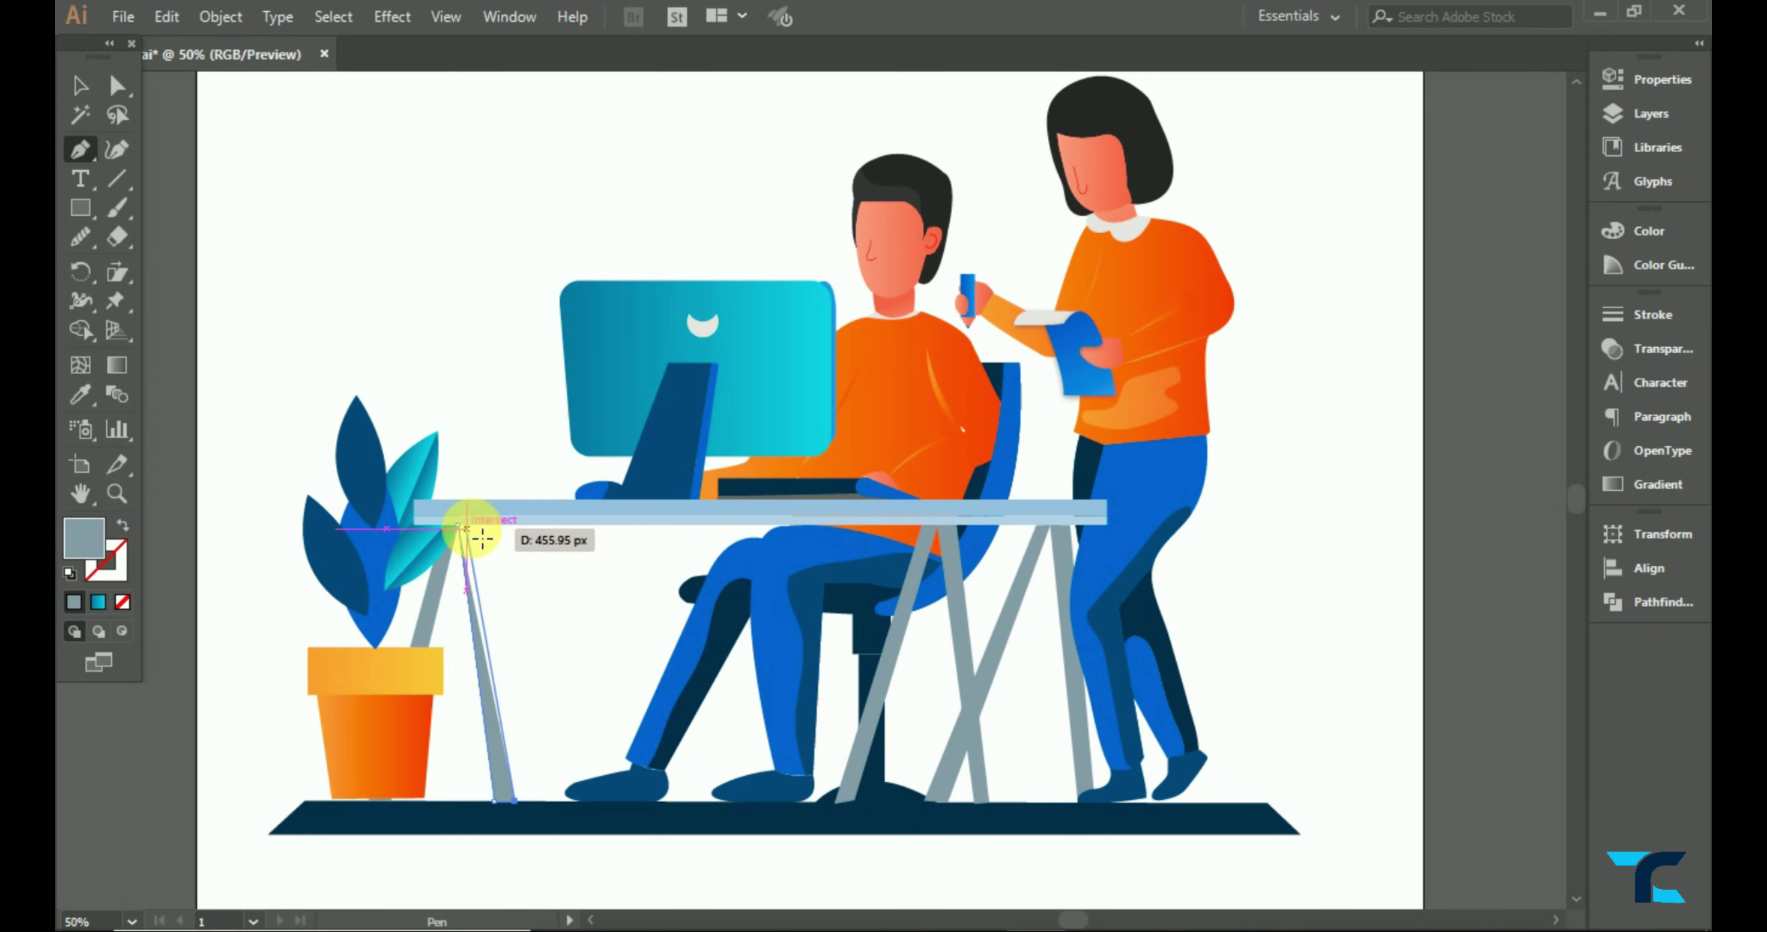
click(457, 526)
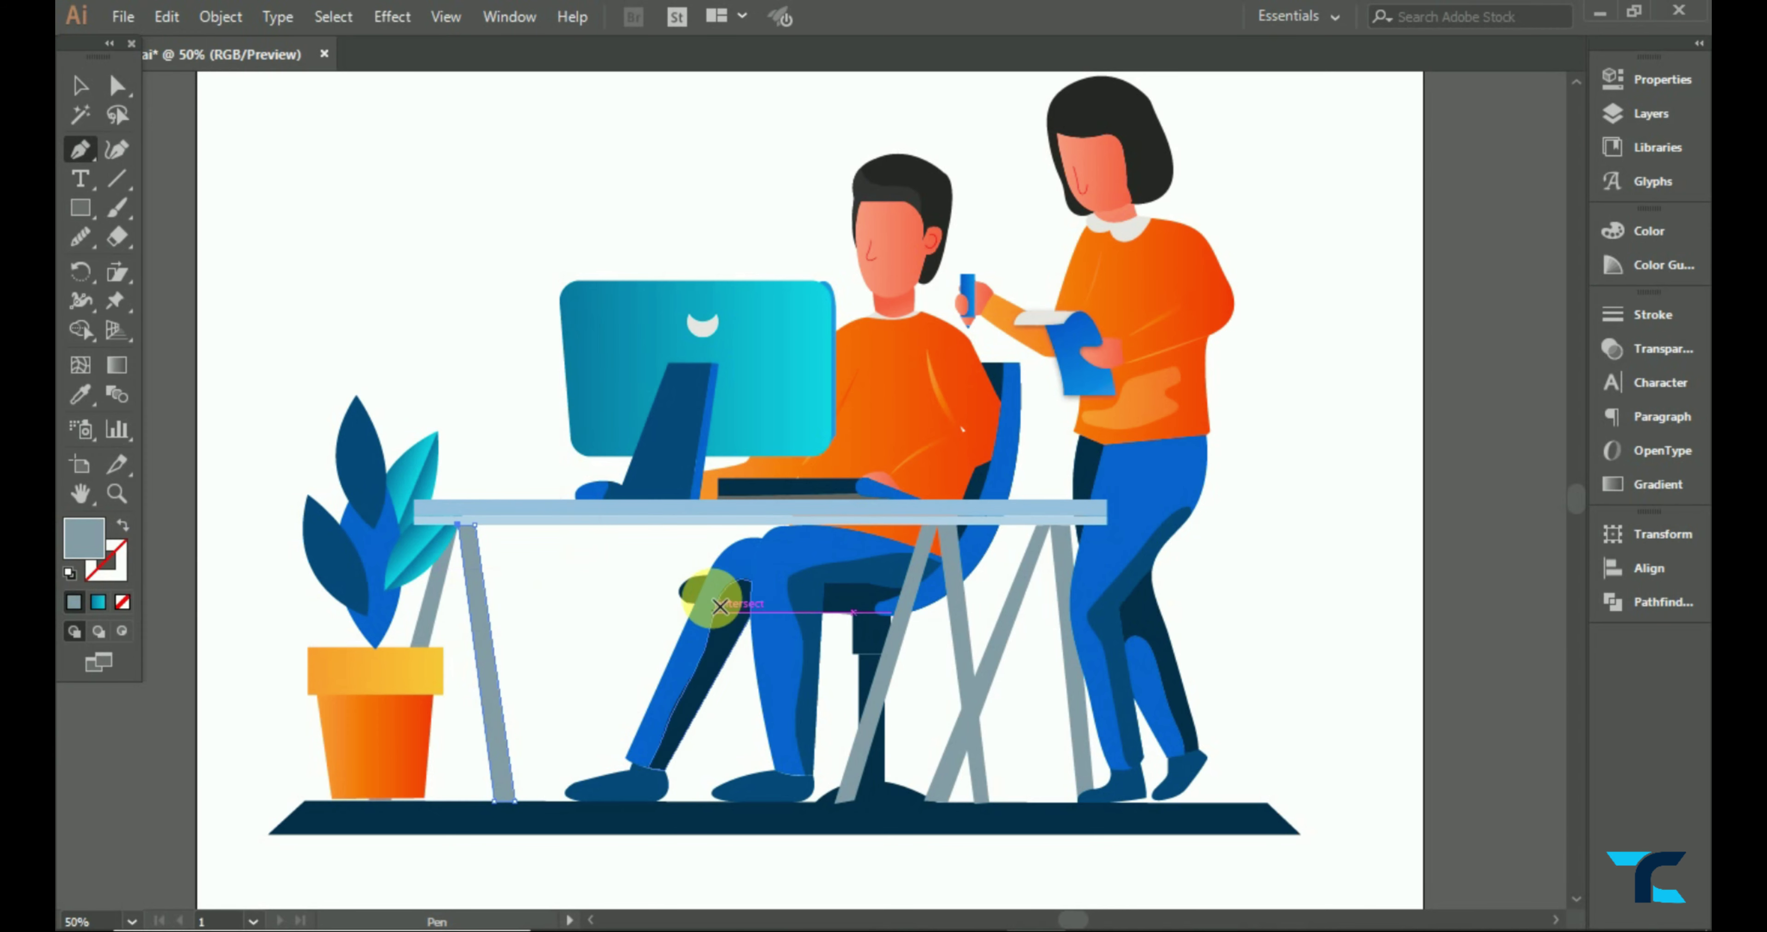
click(563, 525)
click(461, 798)
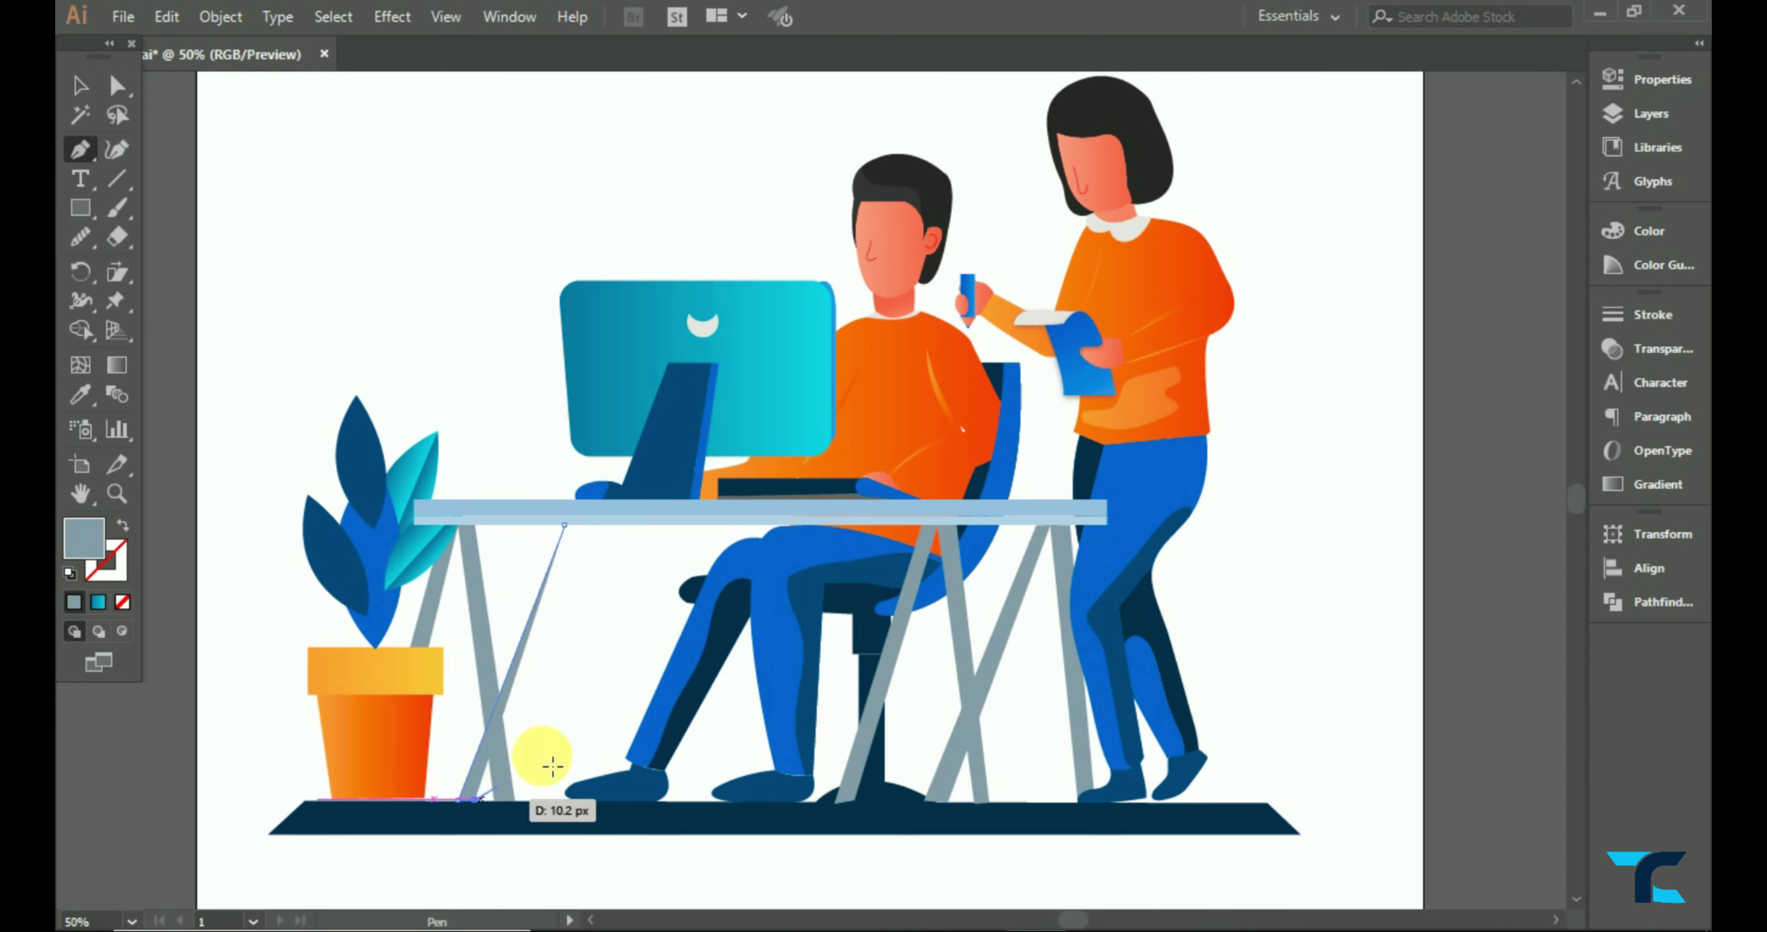
click(582, 525)
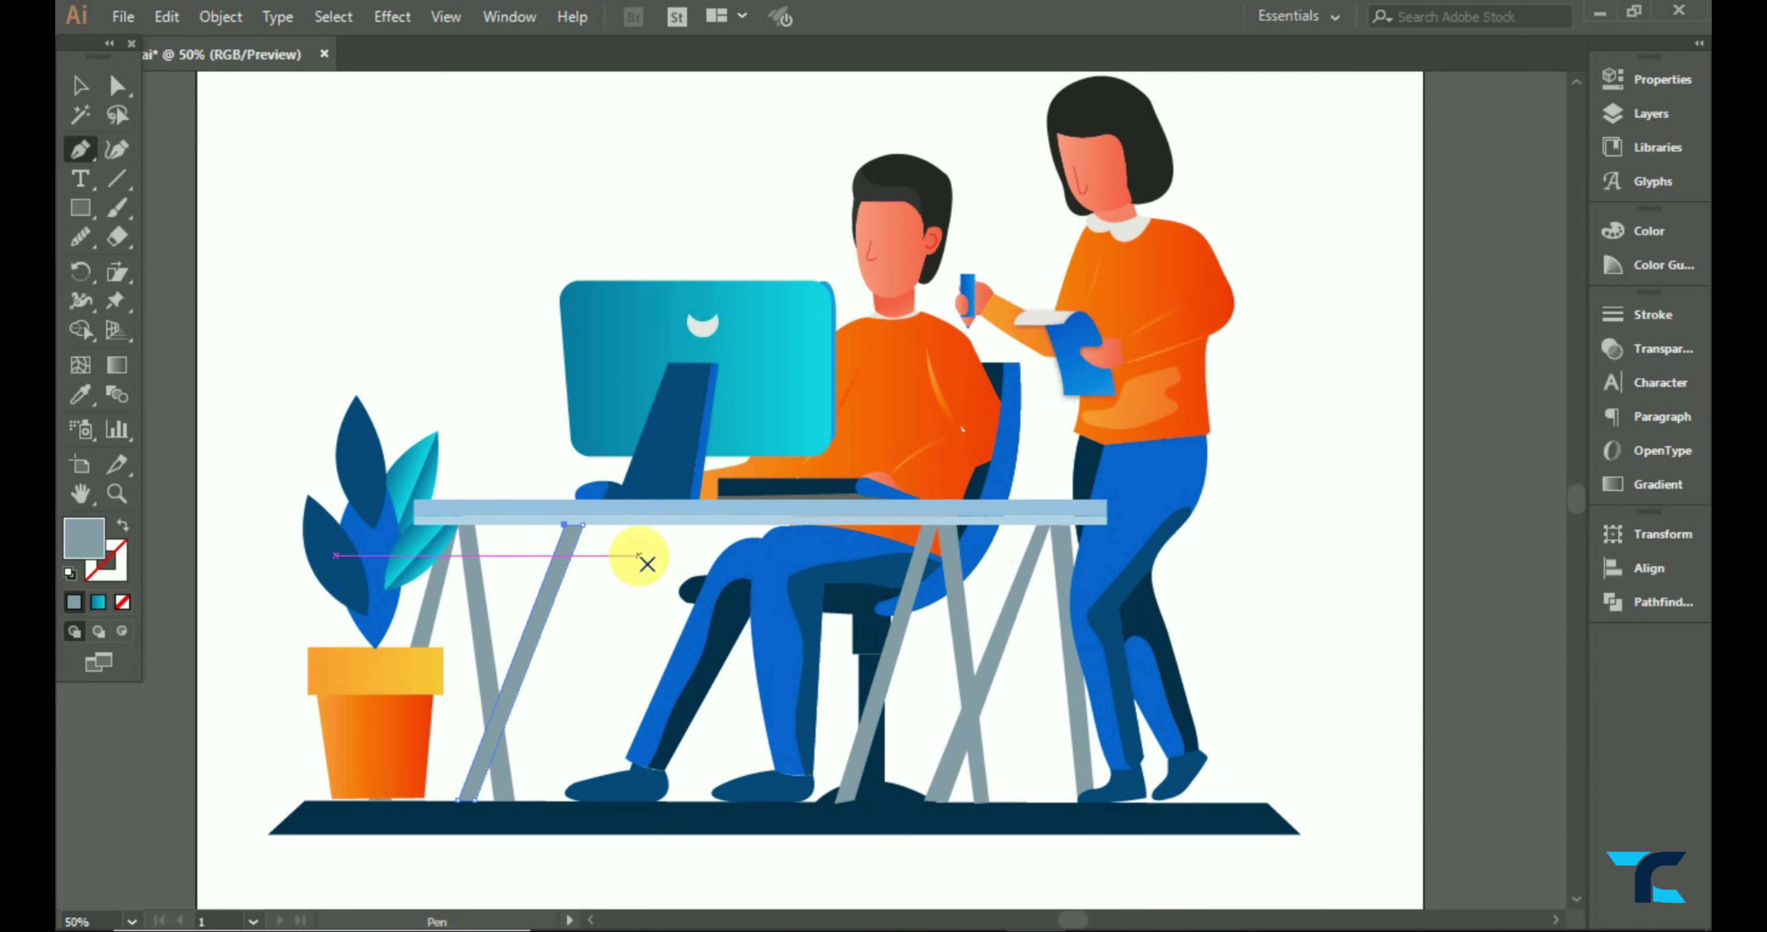
key(ctrl)
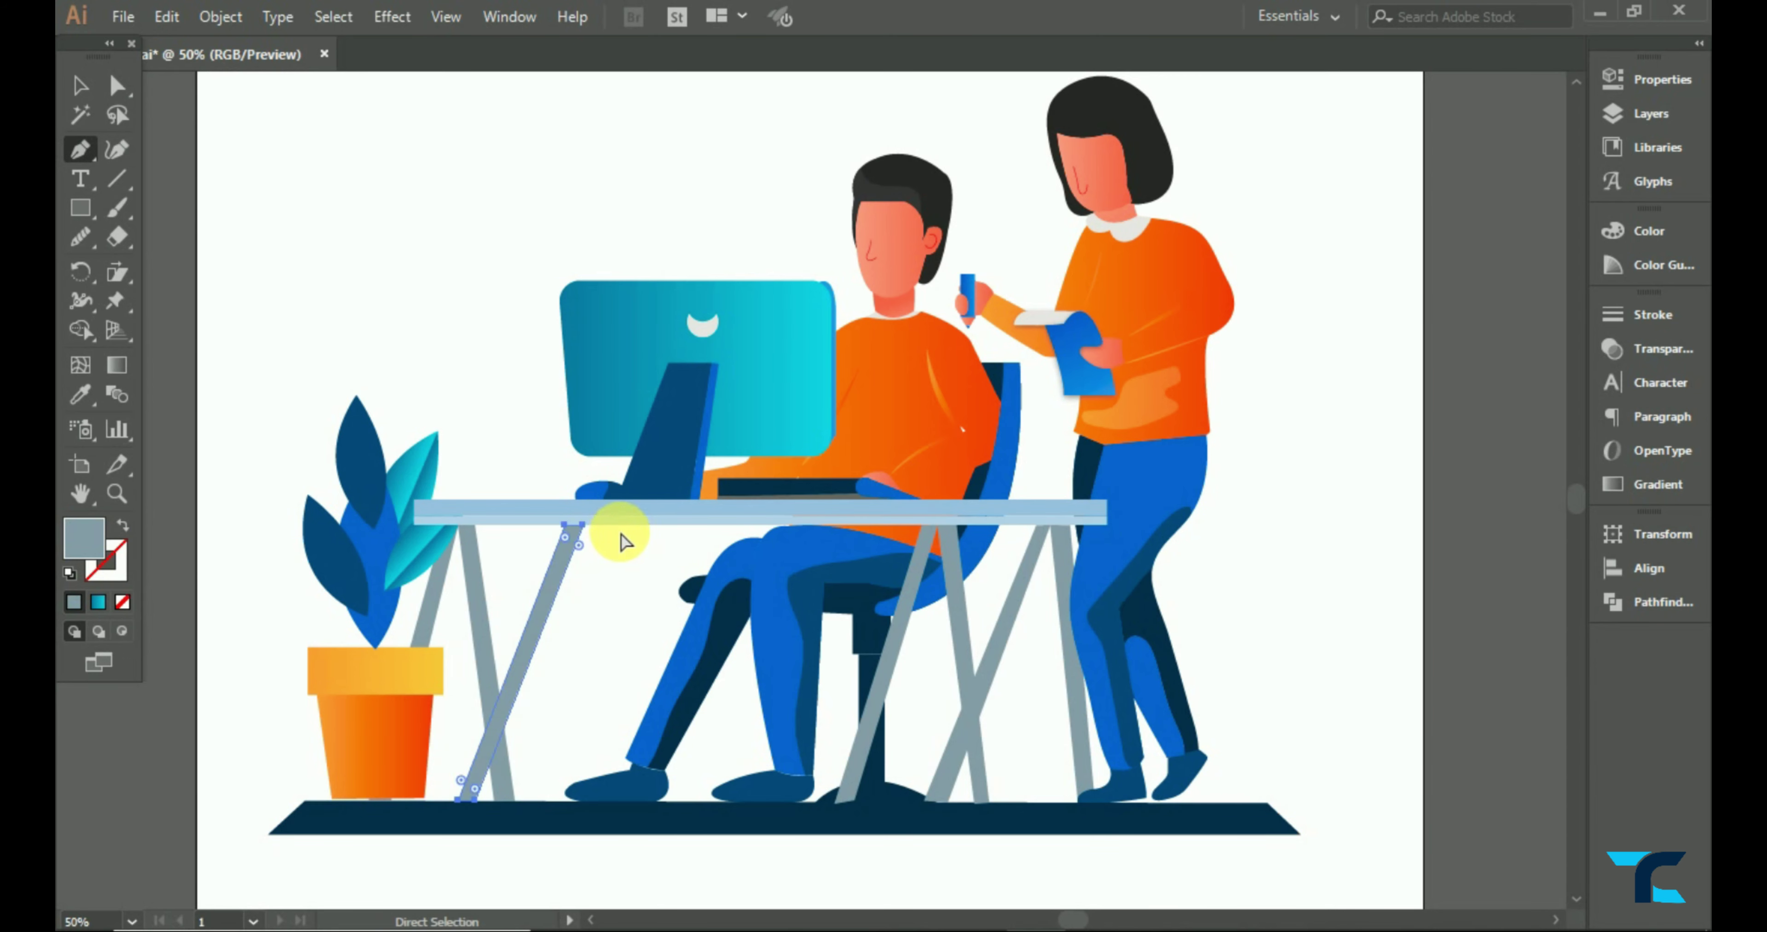
drag(600, 529, 590, 513)
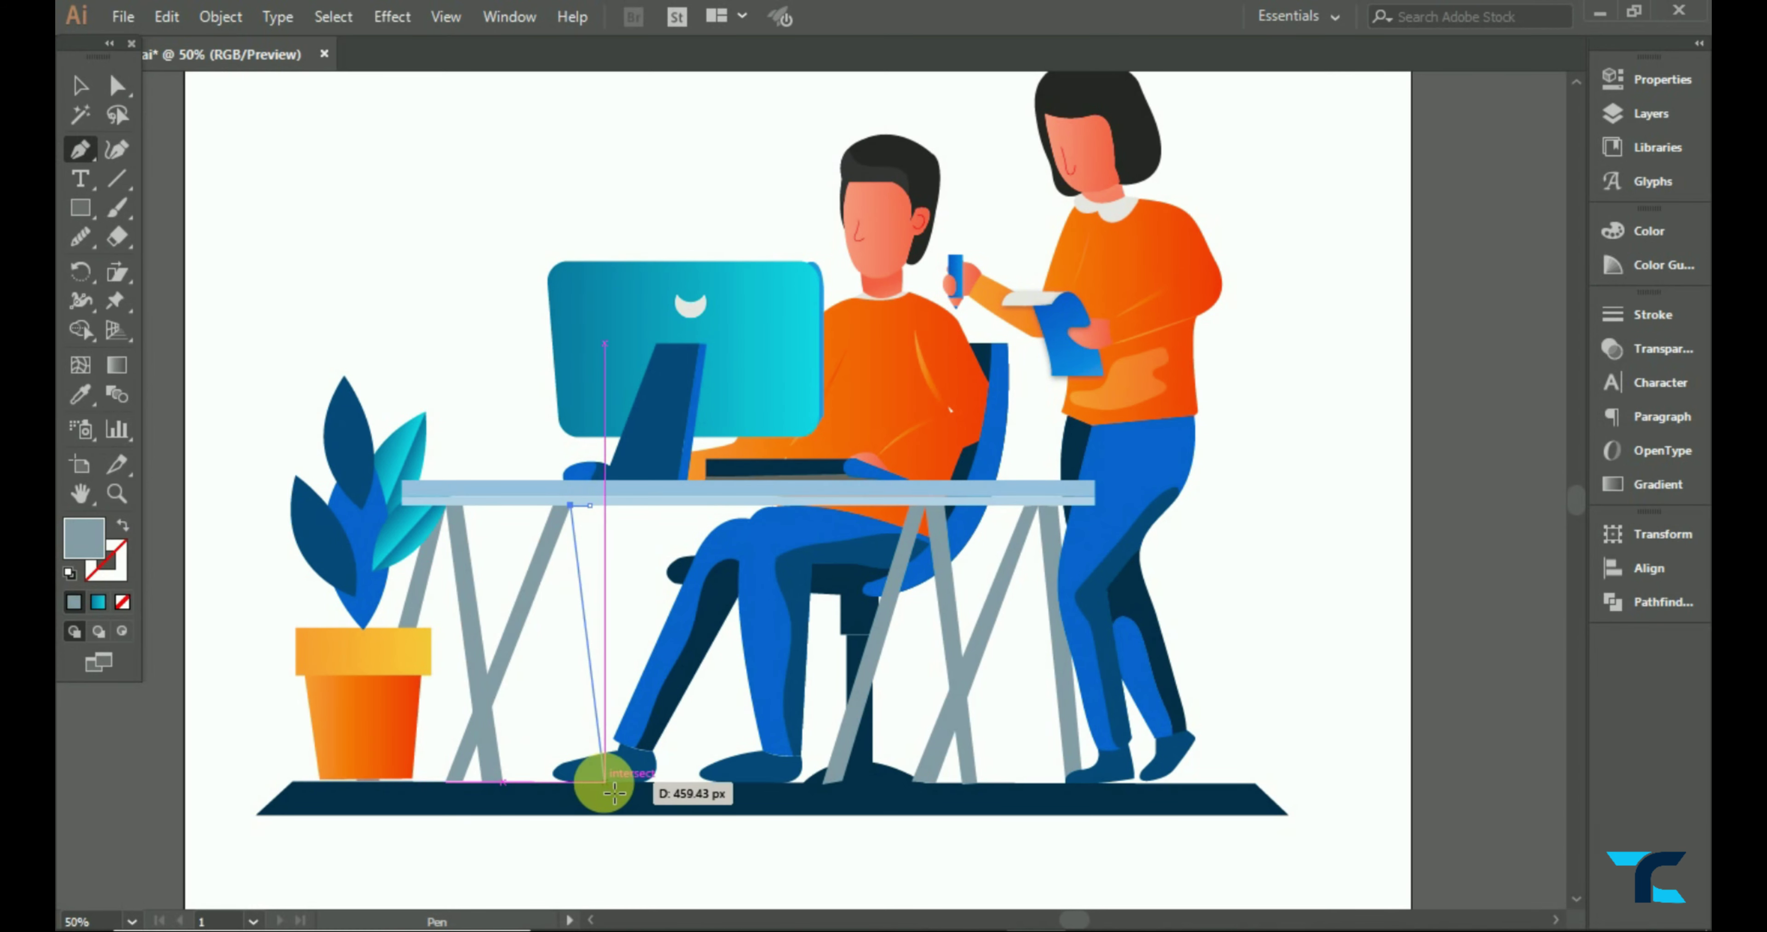
mouse_move(616, 799)
mouse_down()
mouse_move(634, 798)
mouse_move(621, 781)
mouse_up()
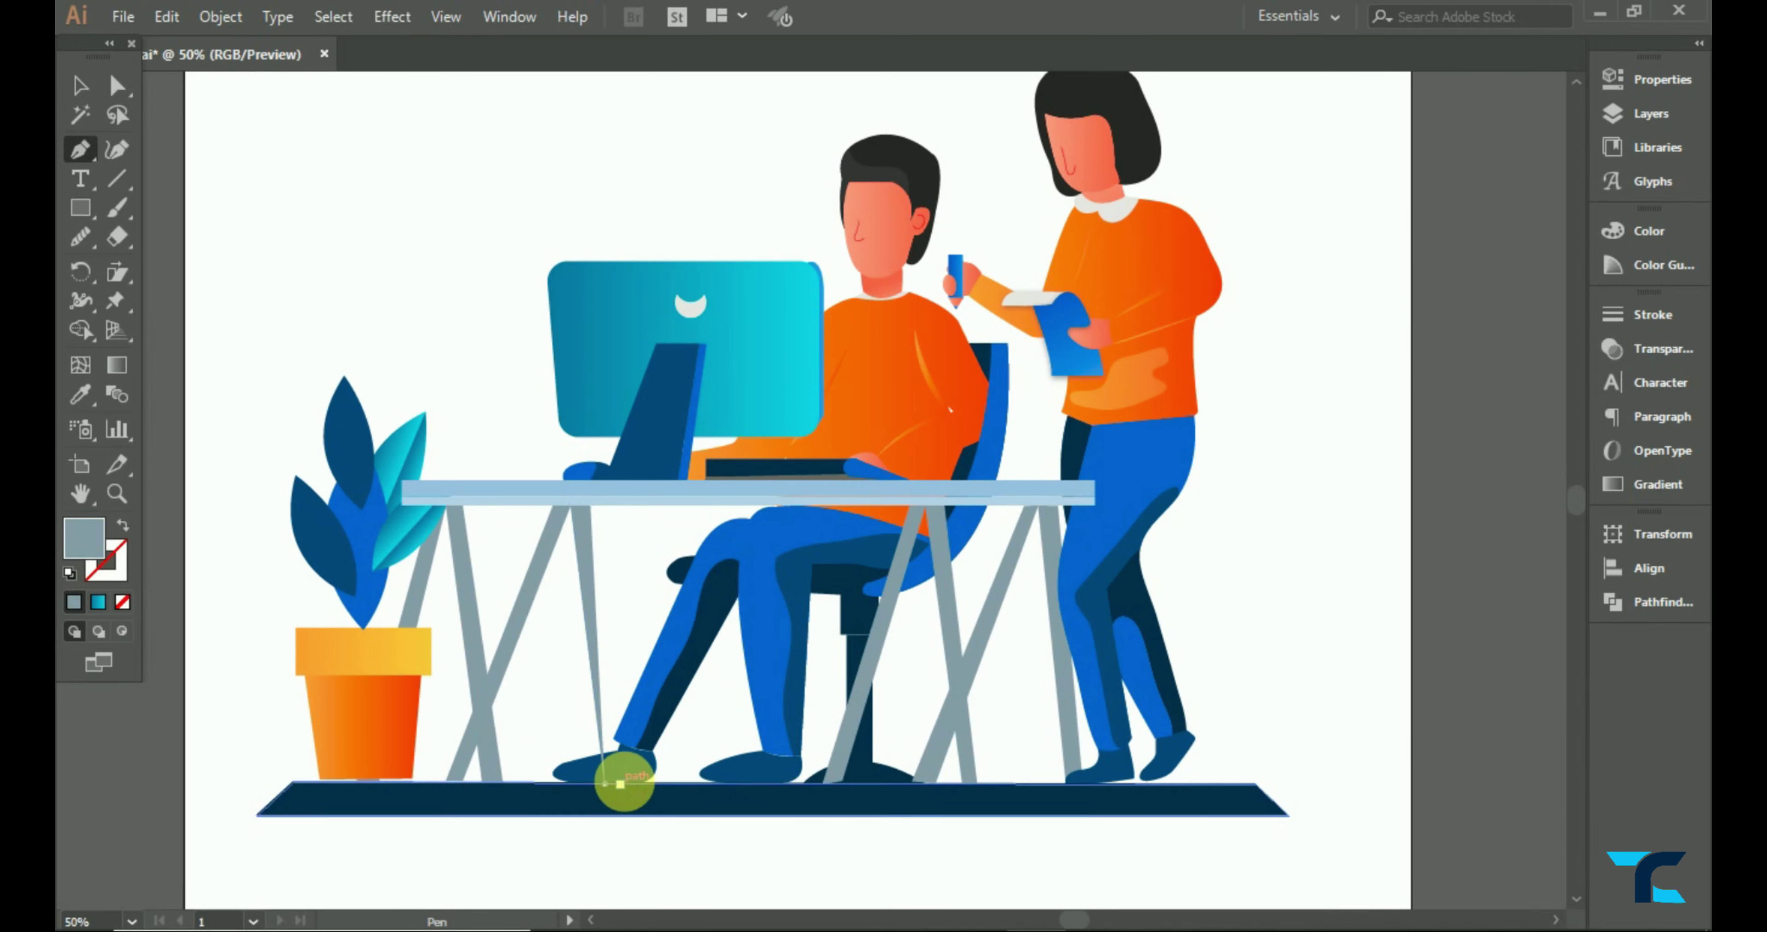
click(590, 507)
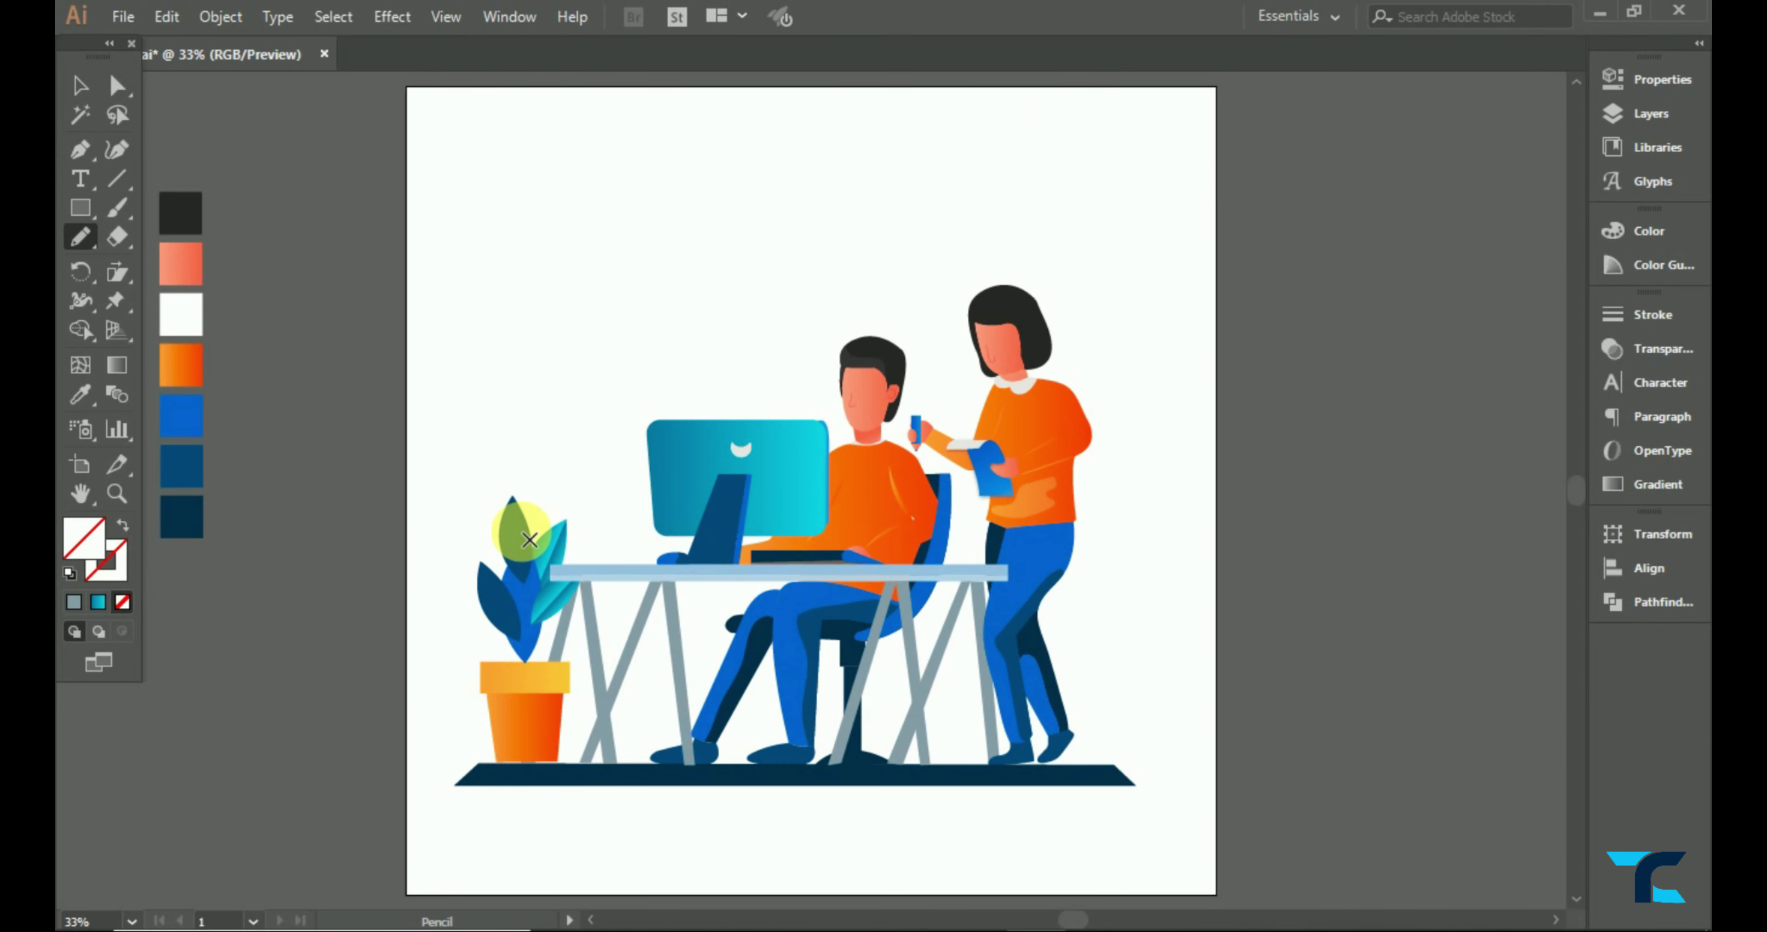
- Sketch a large freehand loop around the scene and smooth its left side
mouse_move(528, 539)
mouse_down()
mouse_move(623, 241)
mouse_move(847, 346)
mouse_move(1104, 642)
mouse_move(770, 770)
mouse_up()
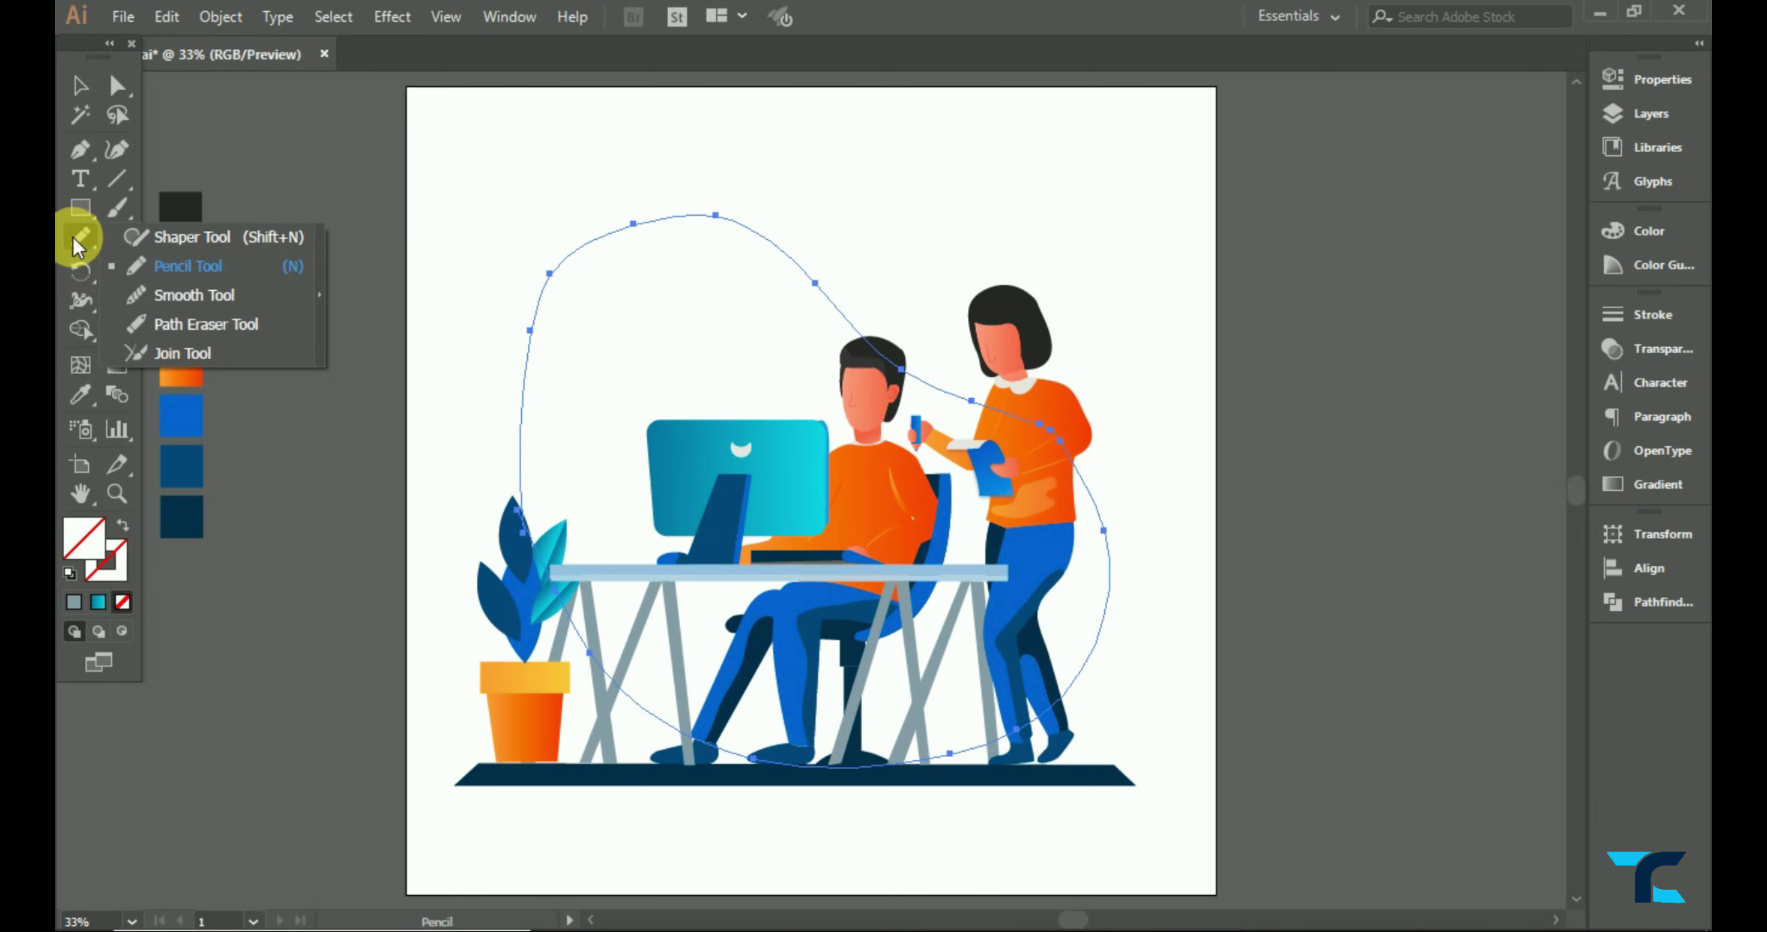
drag(79, 236, 134, 289)
drag(528, 521, 536, 508)
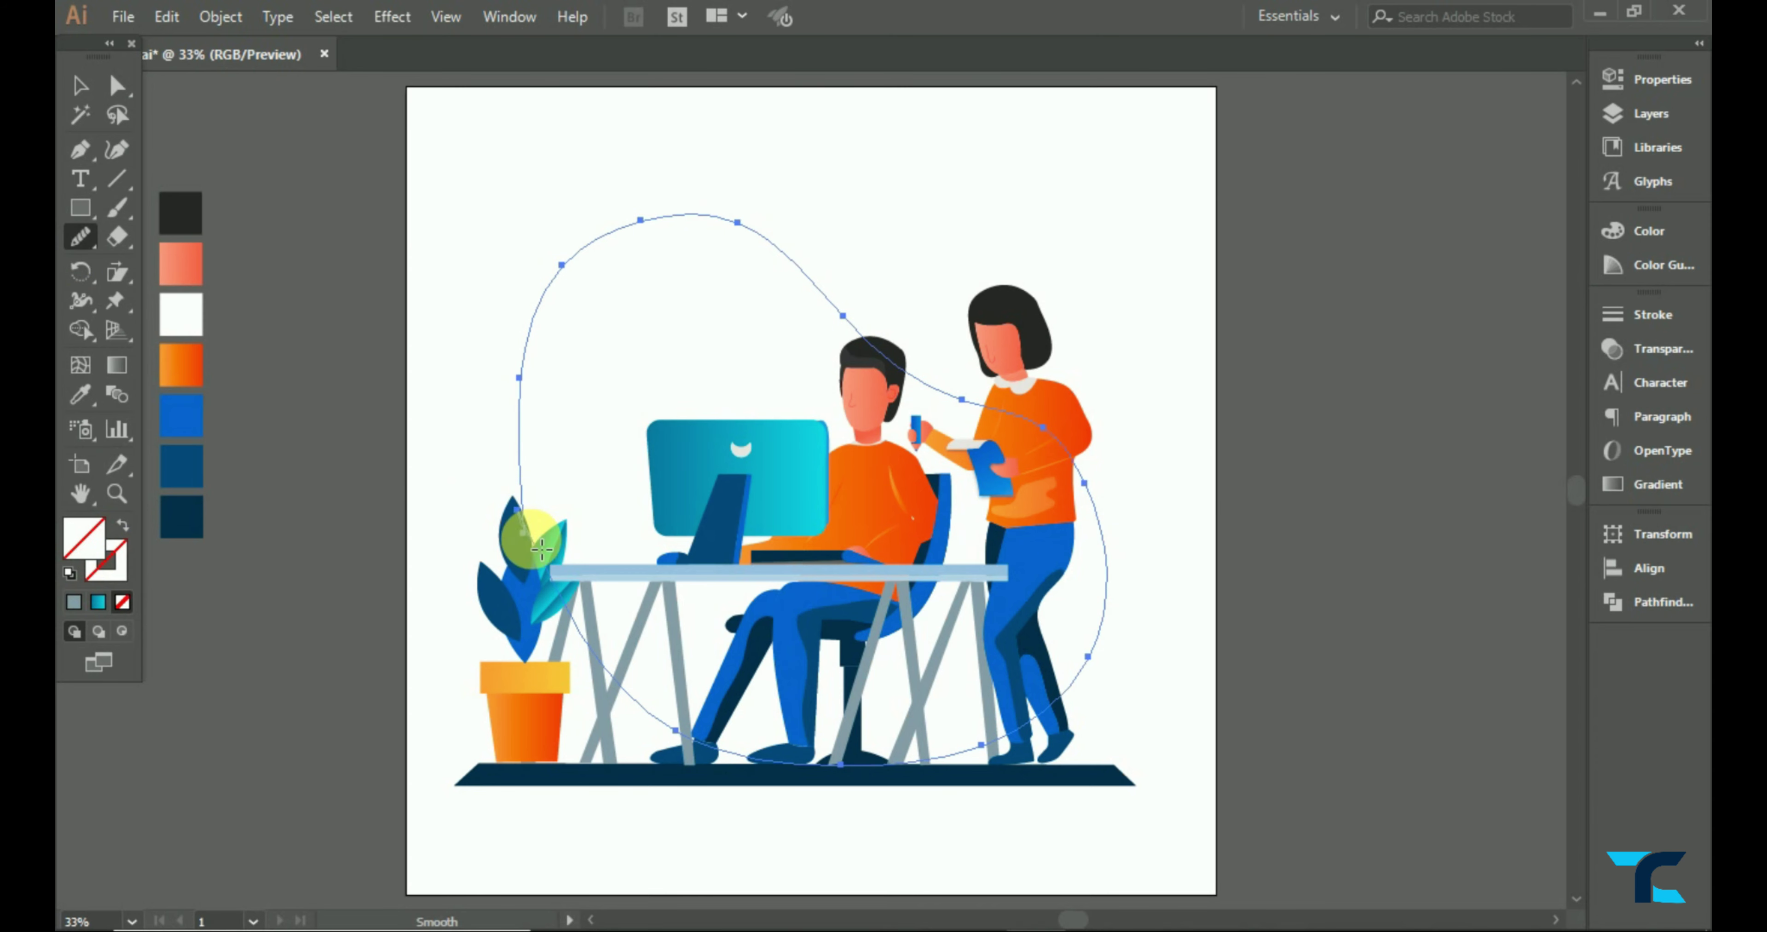
drag(79, 237, 133, 266)
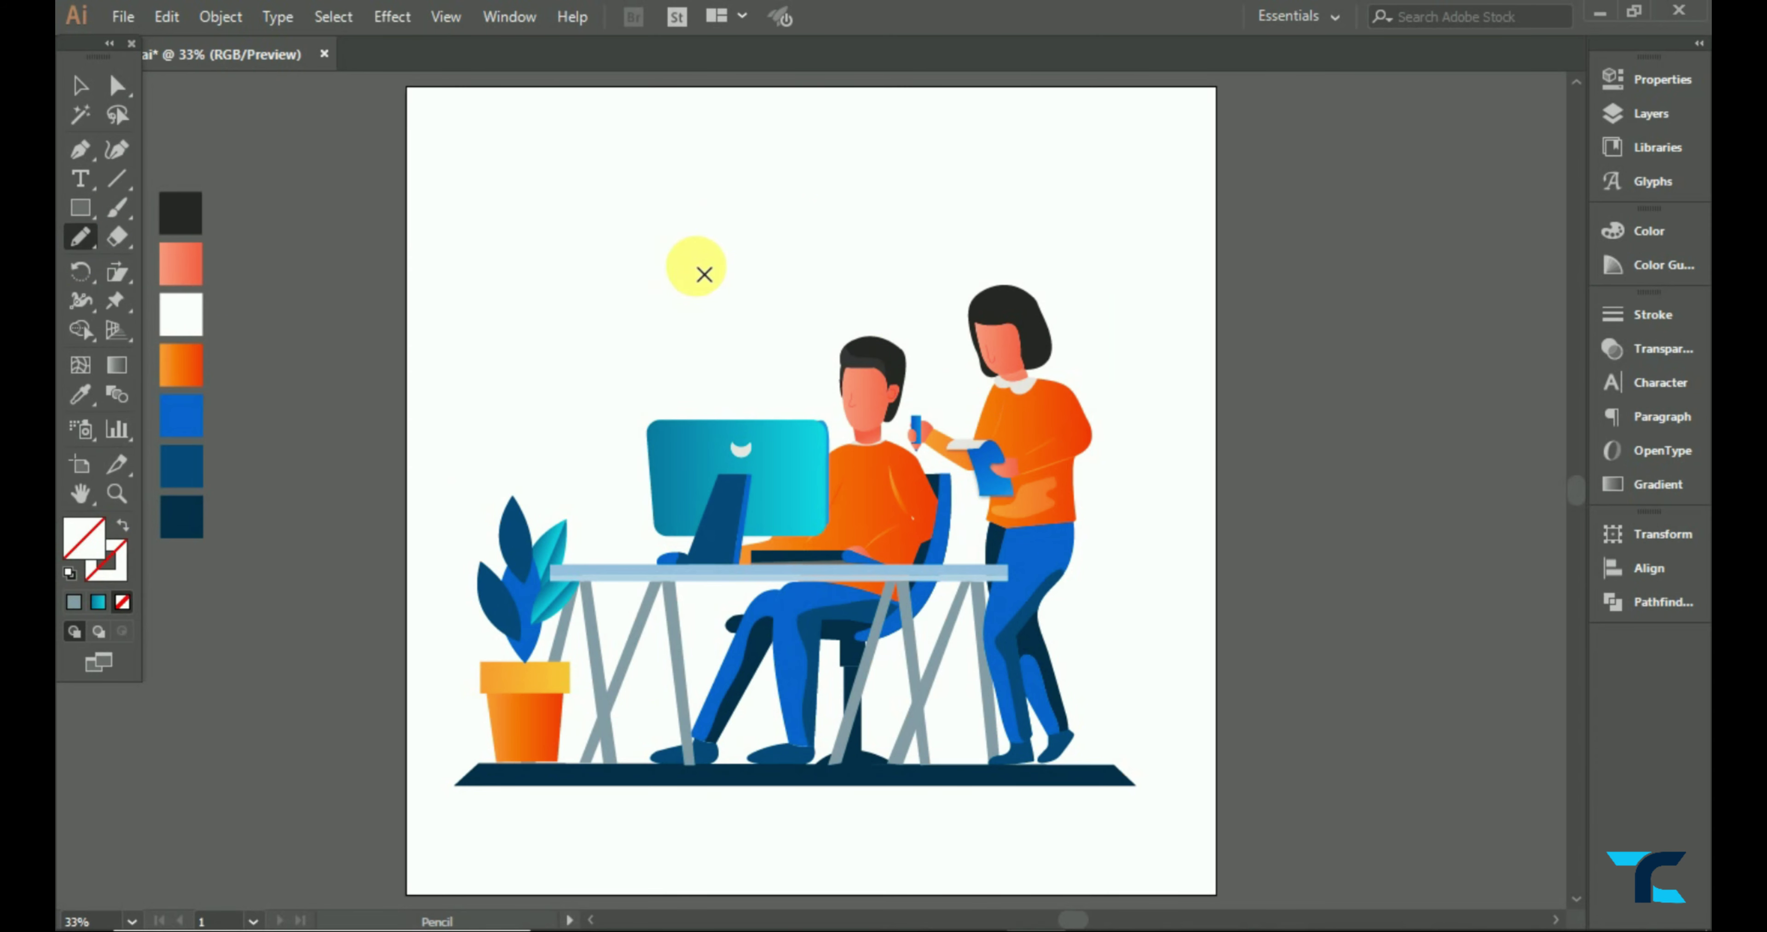
- Give the large loop's outline a cyan gradient
click(584, 218)
click(113, 559)
click(98, 601)
click(79, 86)
click(860, 244)
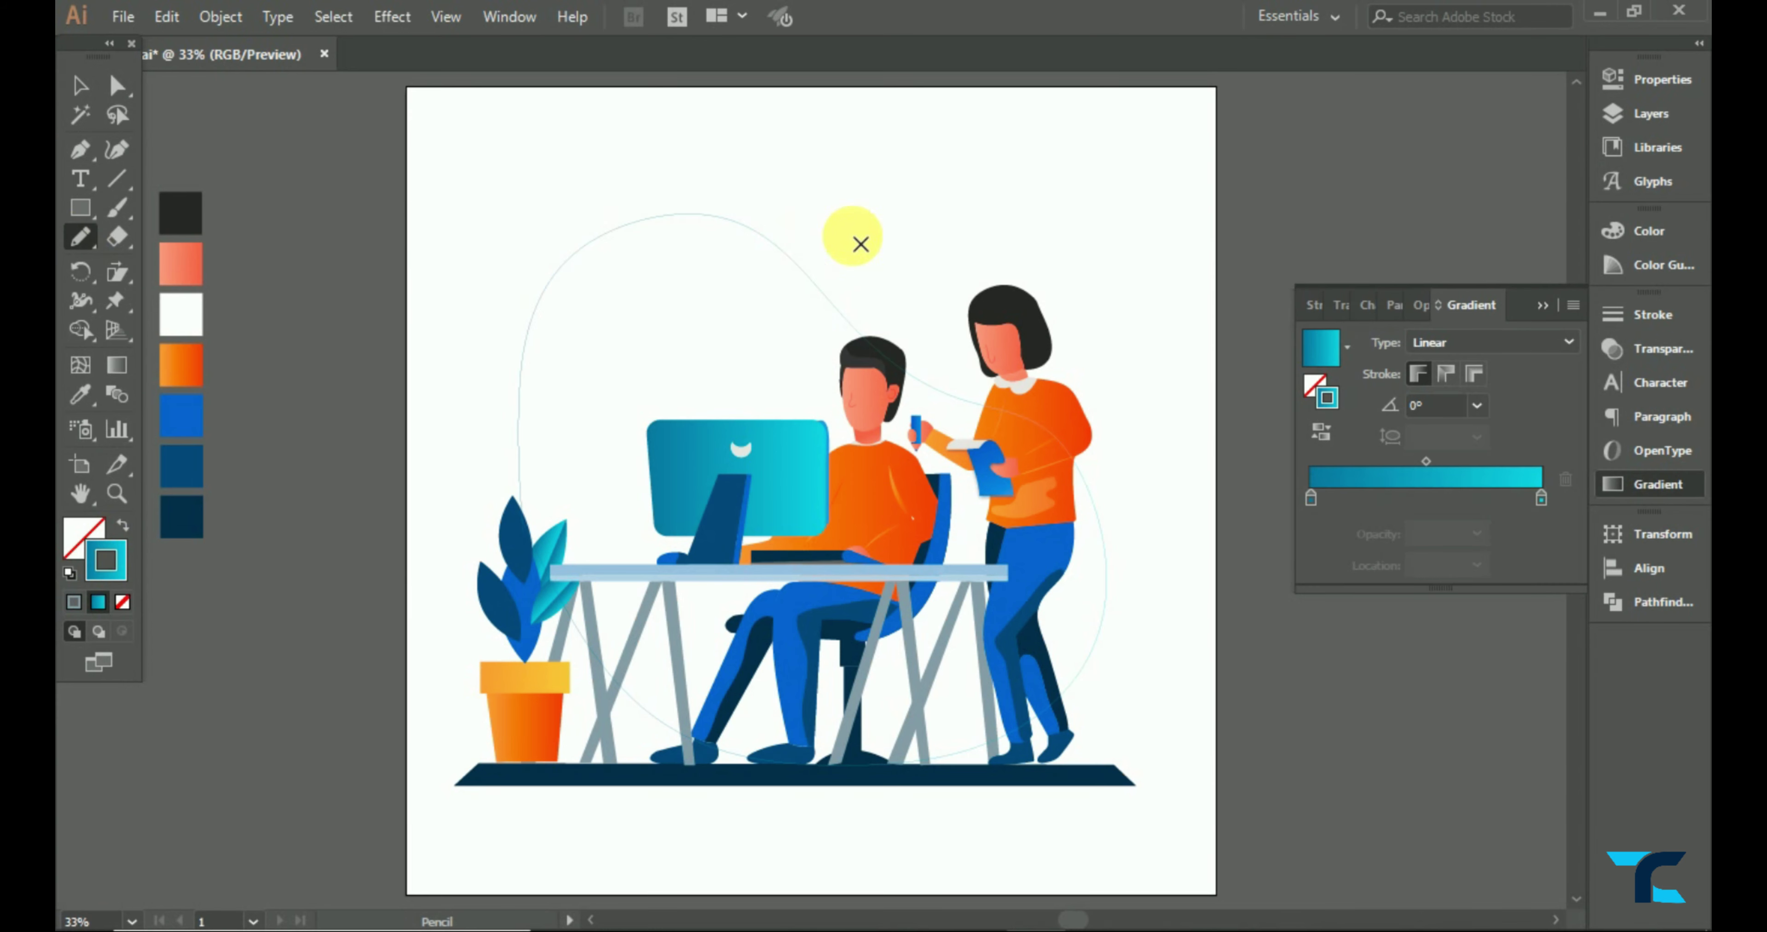
- Draw a small smoothed blob above the man's head with the monitor's cyan gradient at 19% opacity
drag(826, 245, 819, 241)
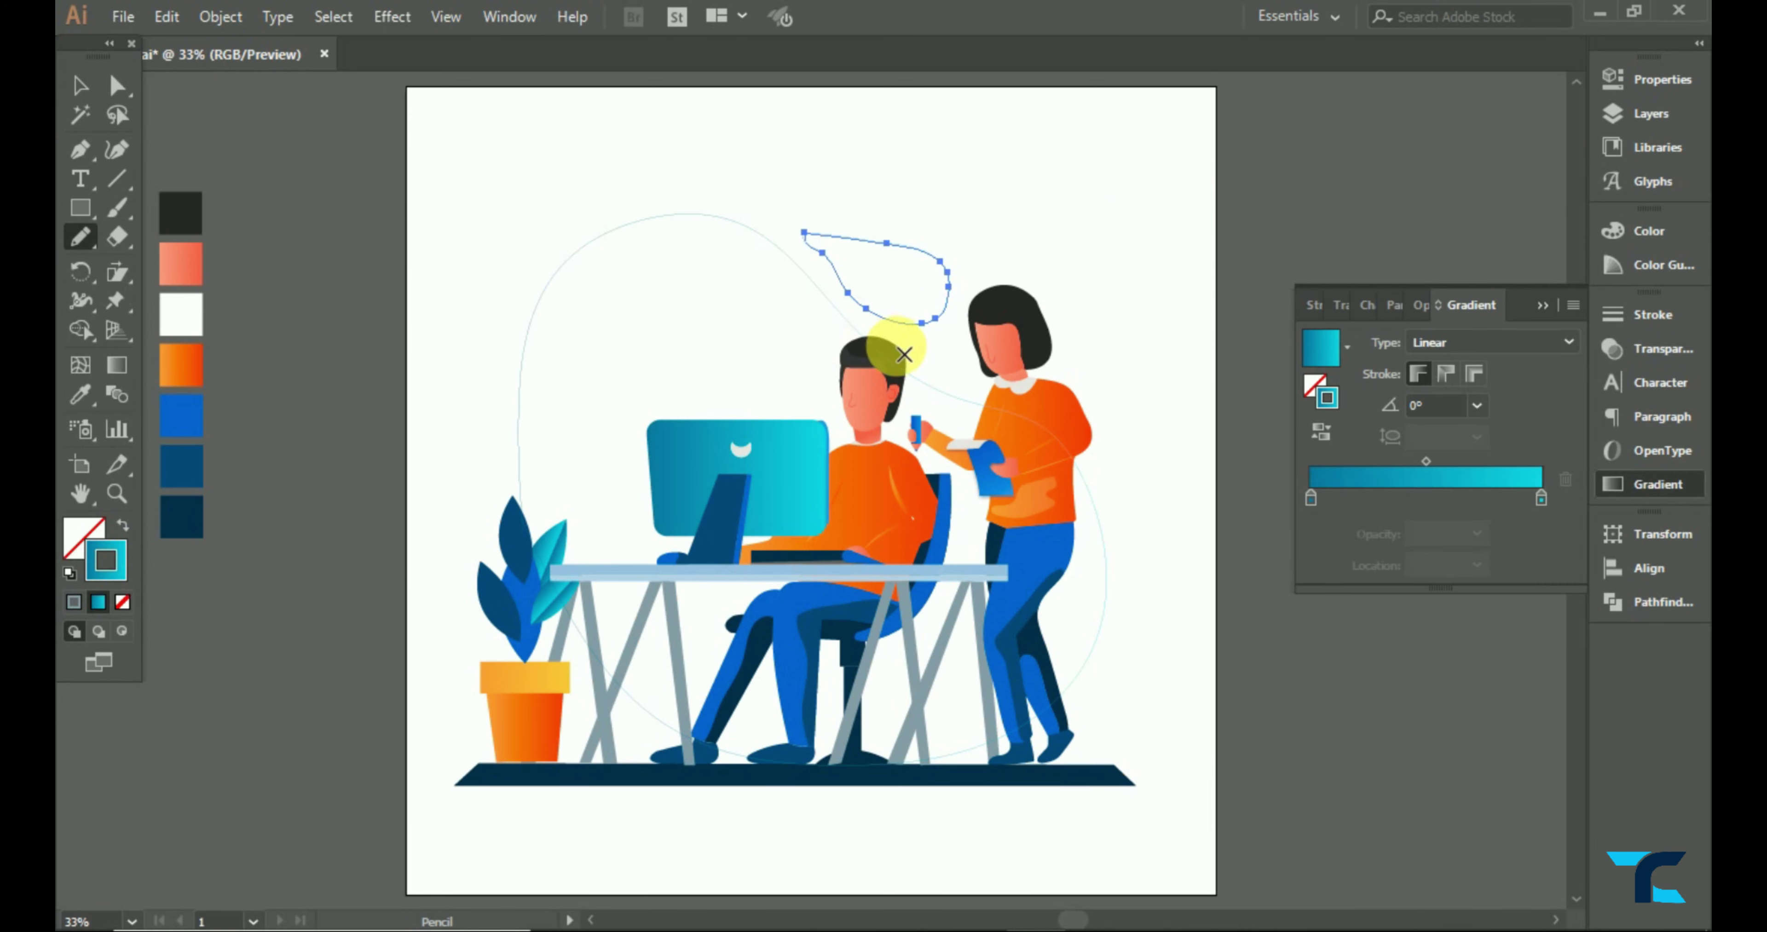
drag(79, 236, 134, 289)
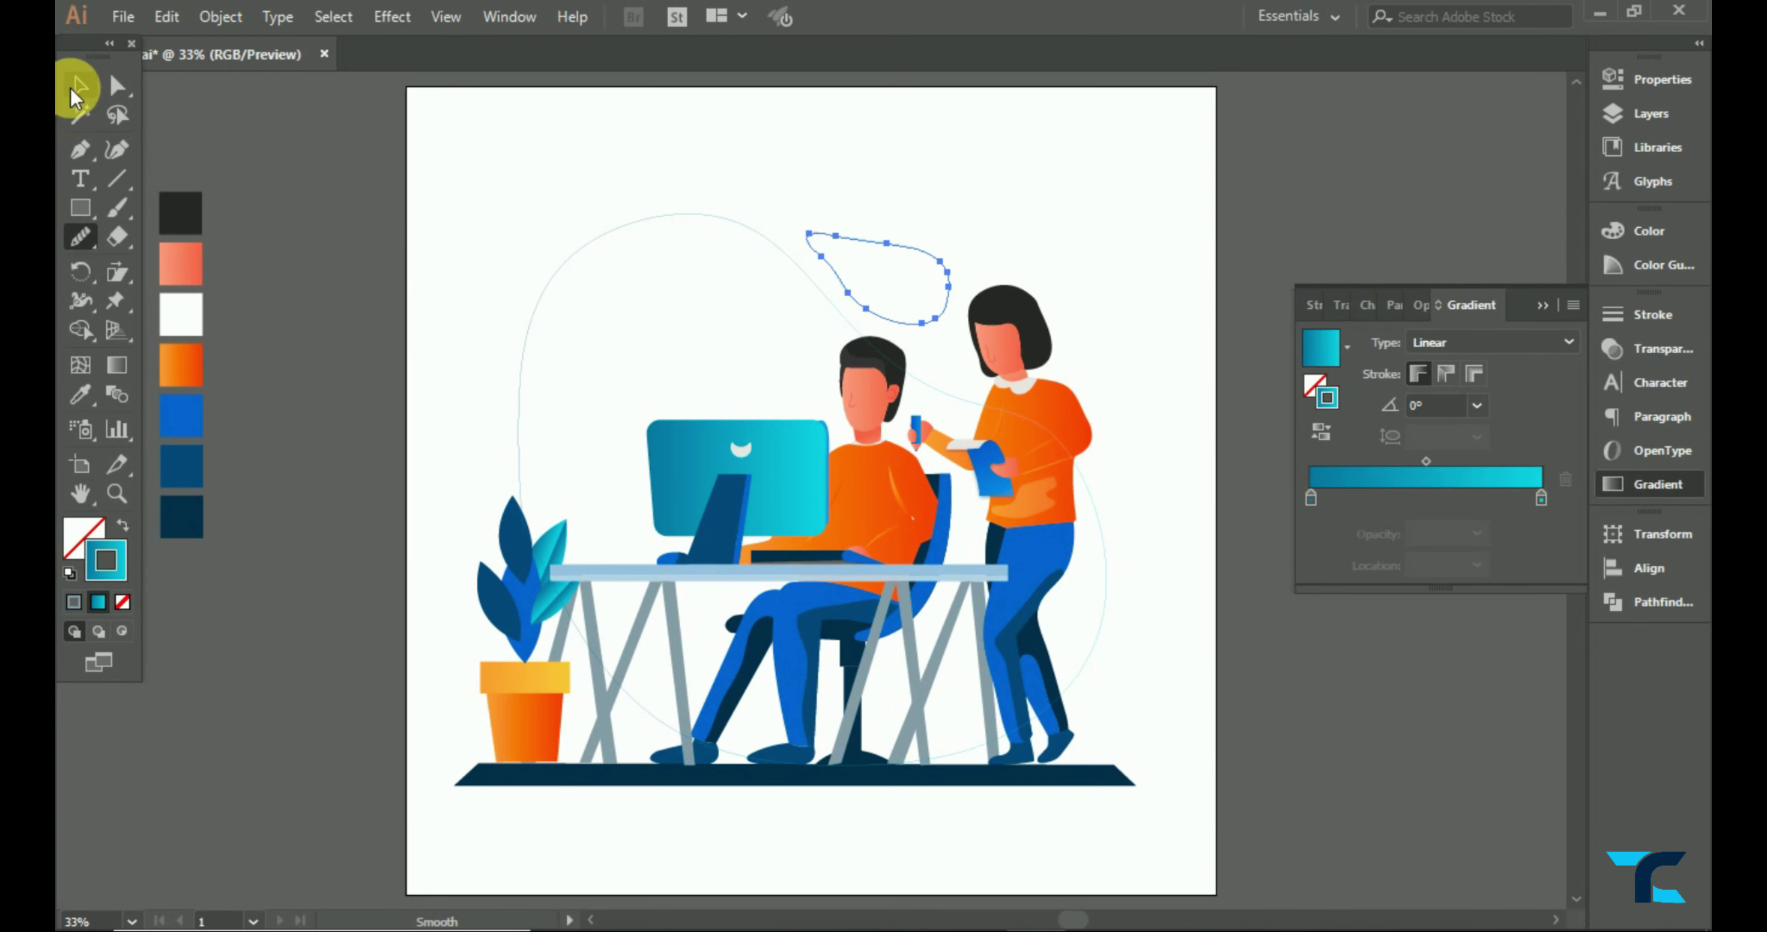
click(77, 88)
key(i)
click(781, 432)
click(1662, 349)
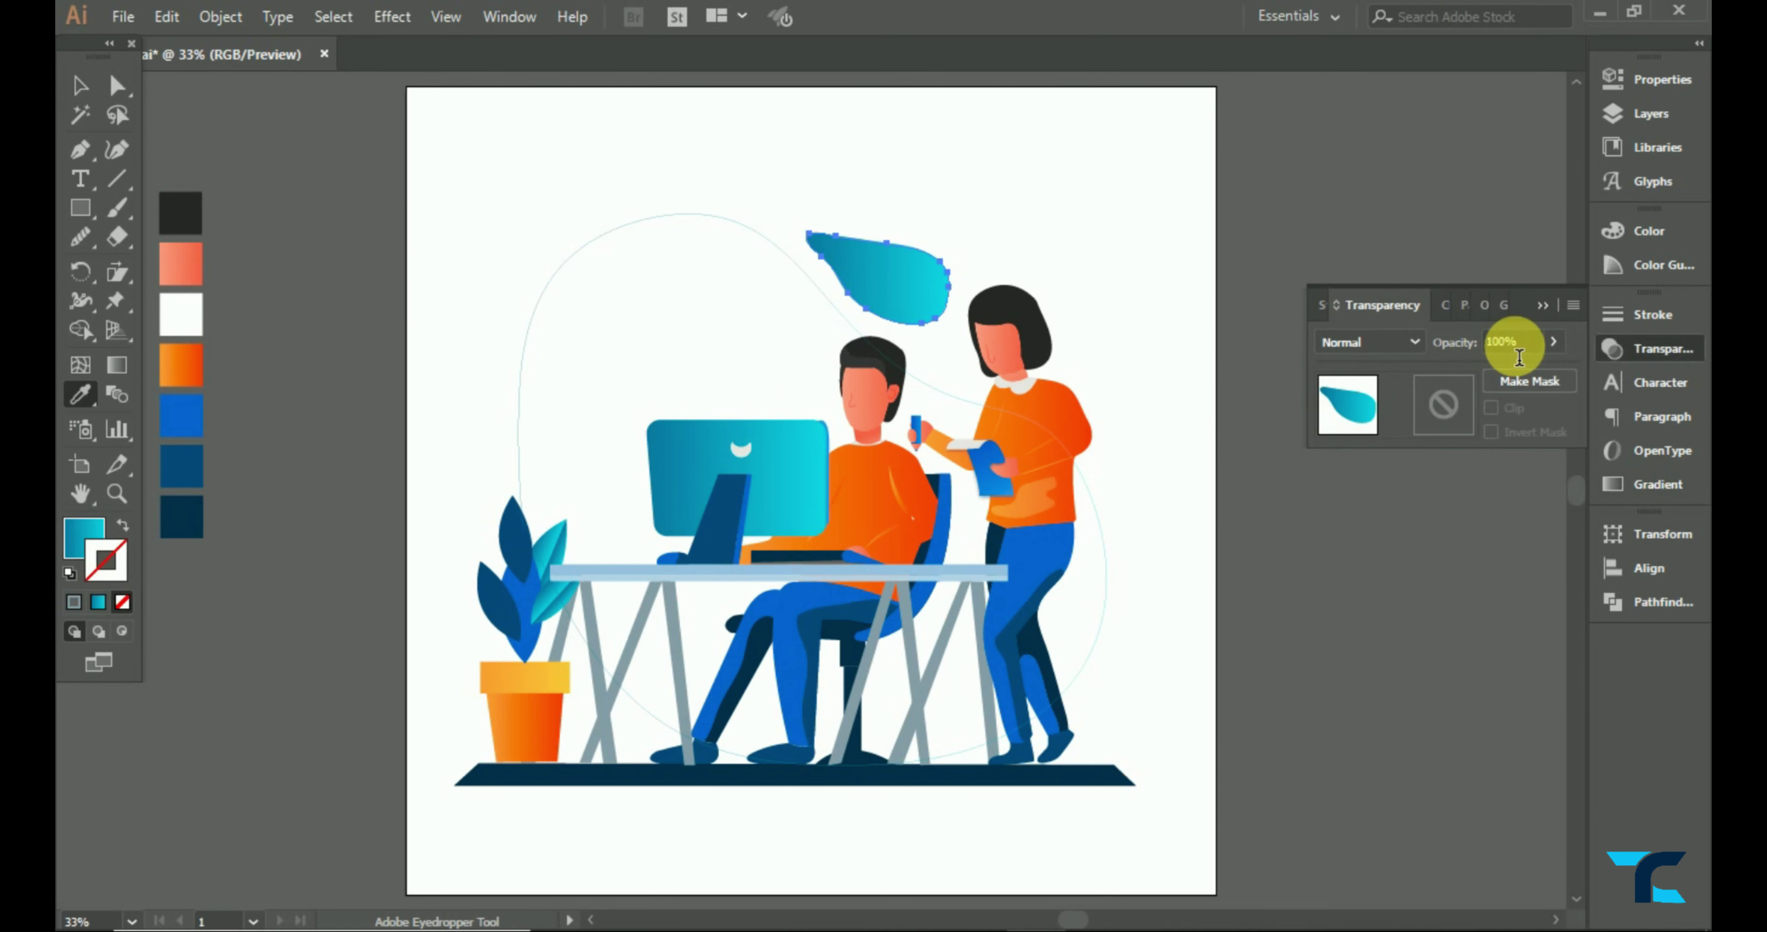
click(1553, 341)
drag(1551, 371, 1477, 371)
- Give the large background loop the same pale translucent cyan look
click(89, 97)
click(520, 384)
click(80, 395)
click(877, 274)
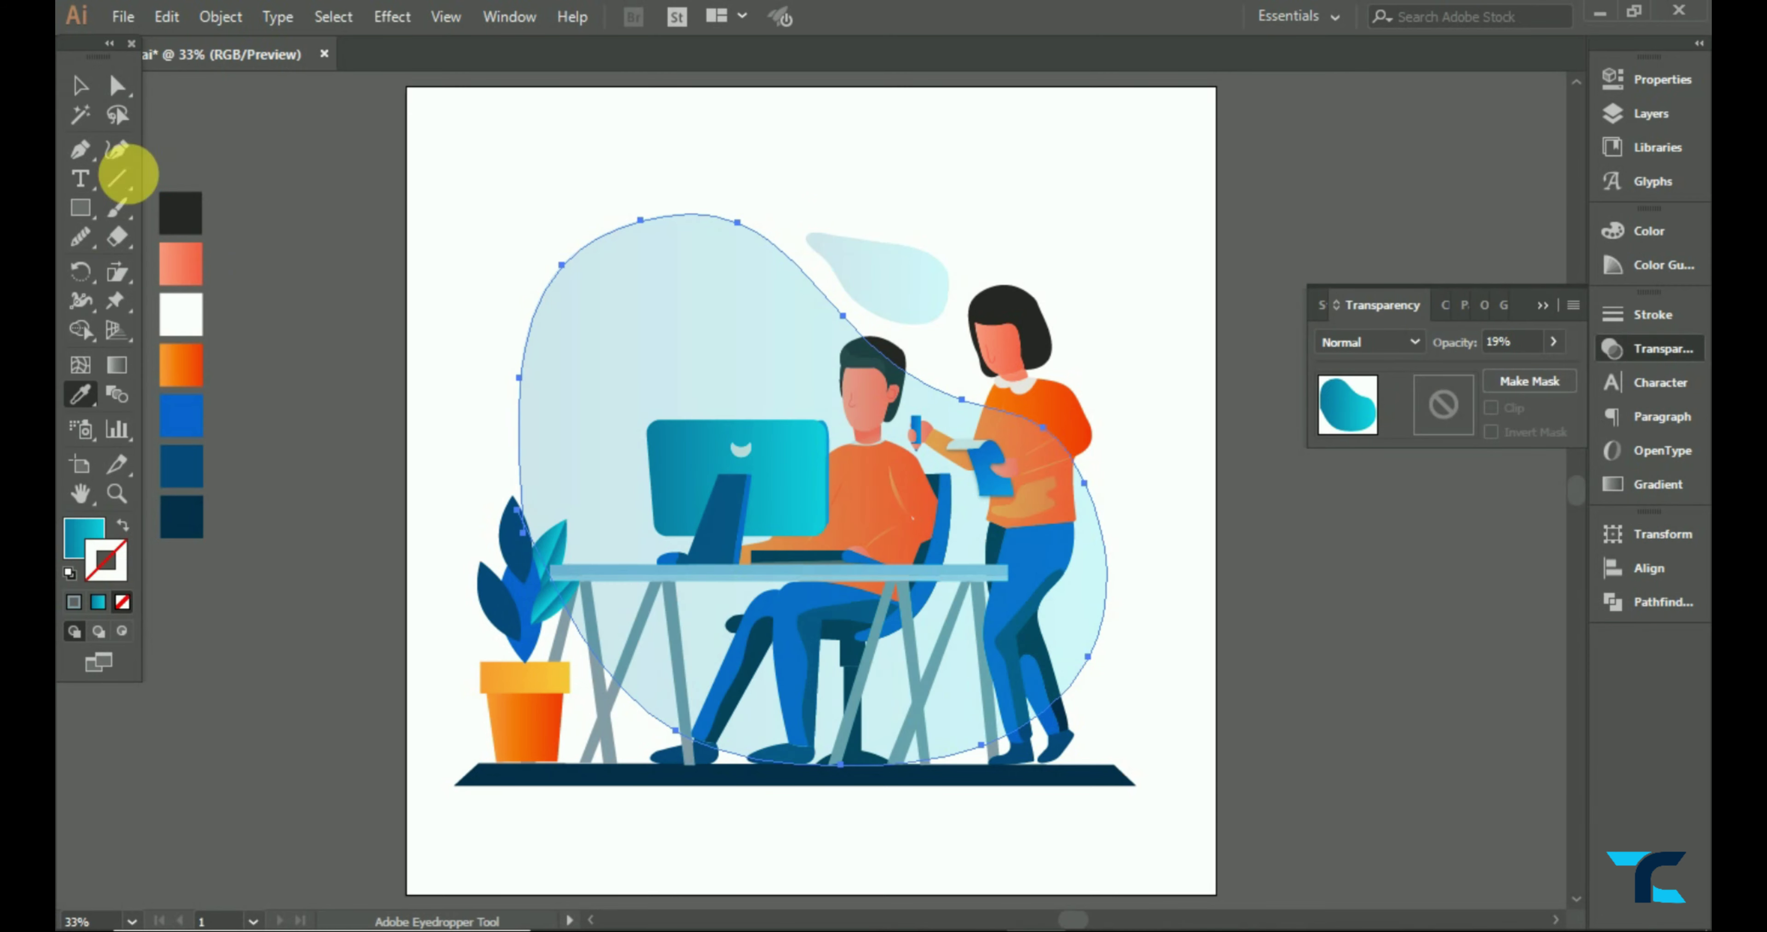
- Send the large blob to the back, behind the people
click(80, 85)
right_click(701, 442)
click(996, 758)
click(1111, 143)
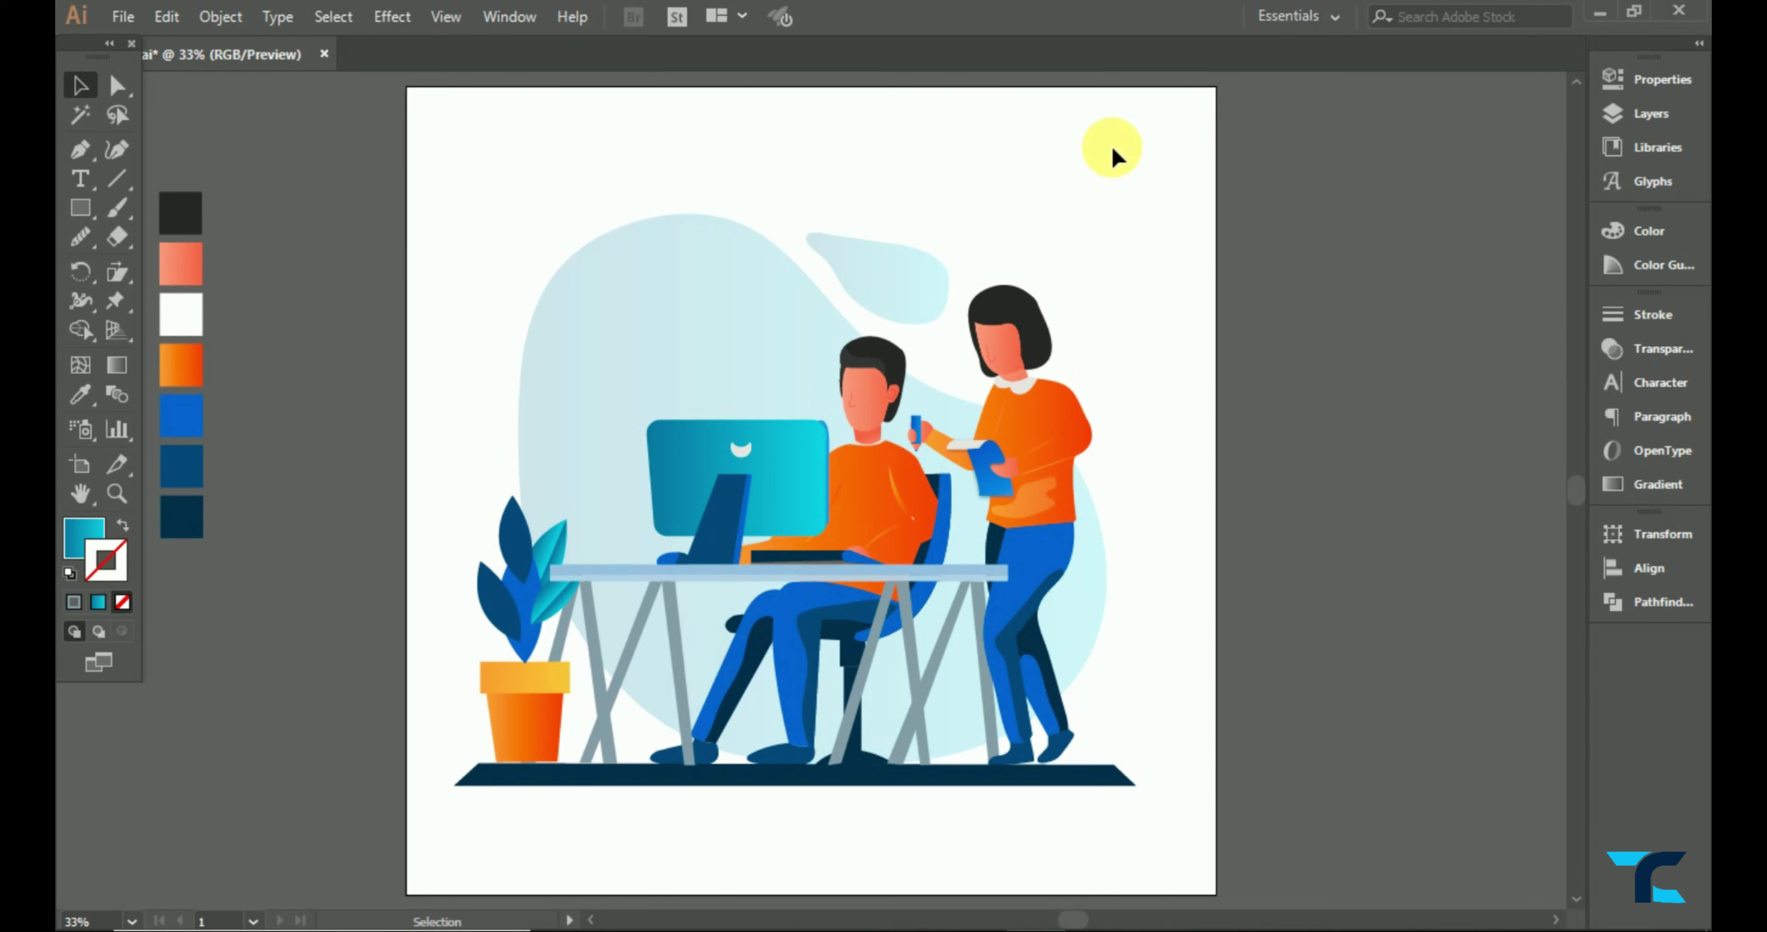